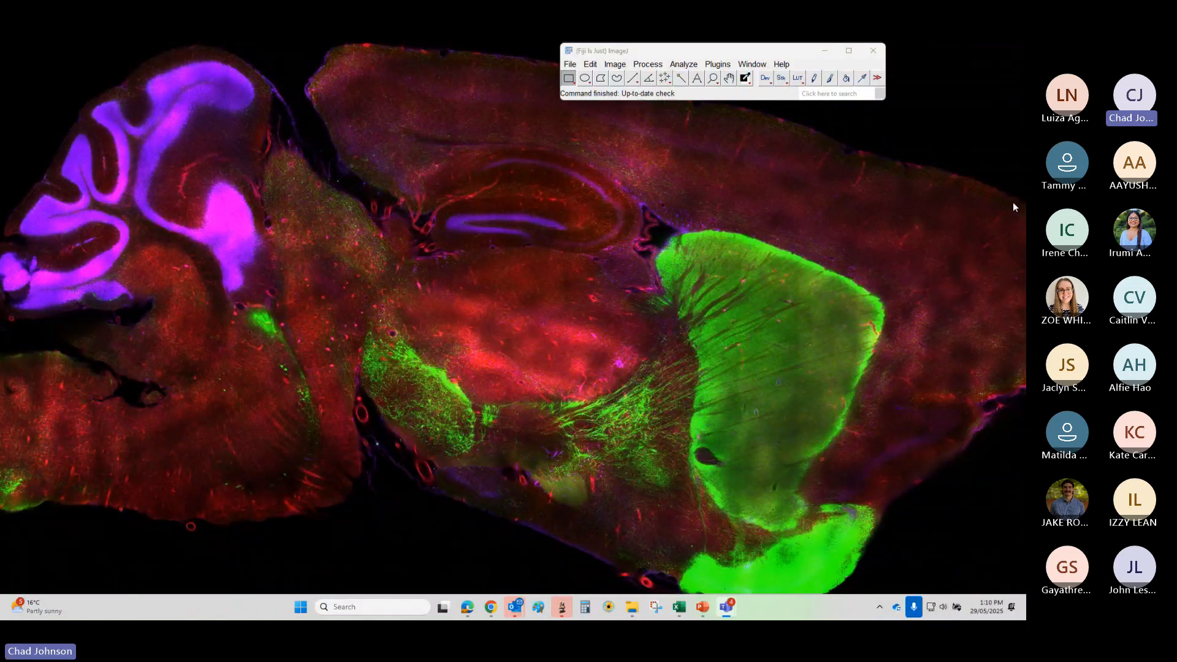
- Open the Nucleus Blue 2 image in Fiji from the 3 Channel Fluorescence folder of the Part 2 workshop files
{"action": "left_click_drag", "start_coordinate": [613, 51], "coordinate": [373, 200]}
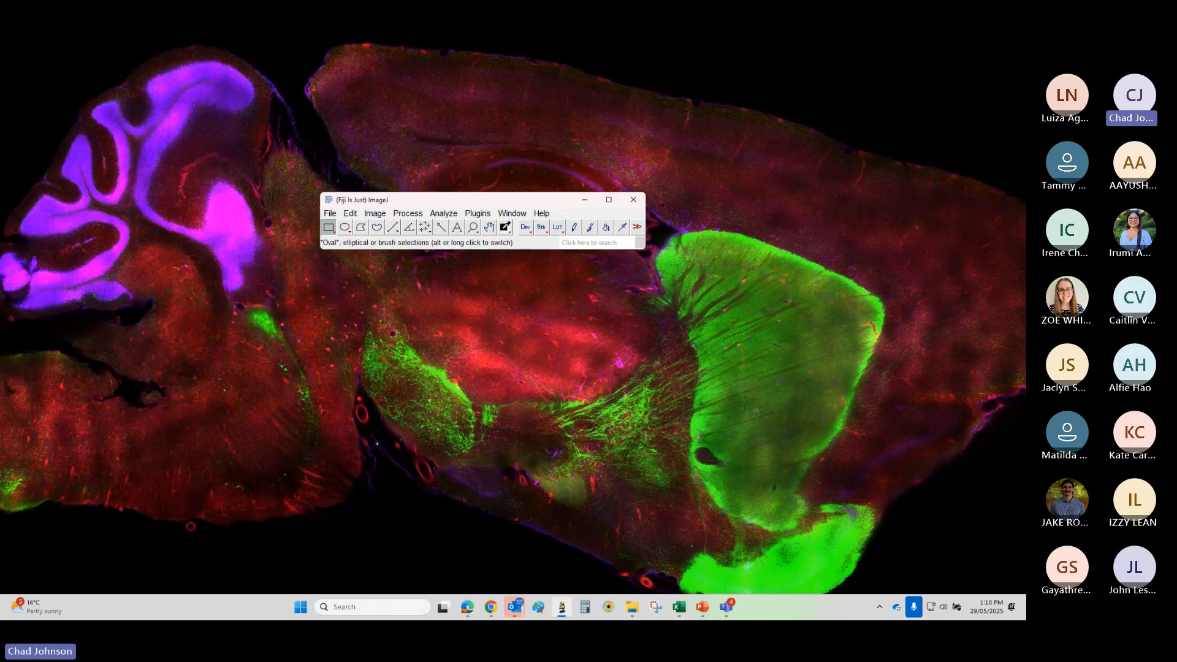
{"action": "left_click", "coordinate": [637, 608]}
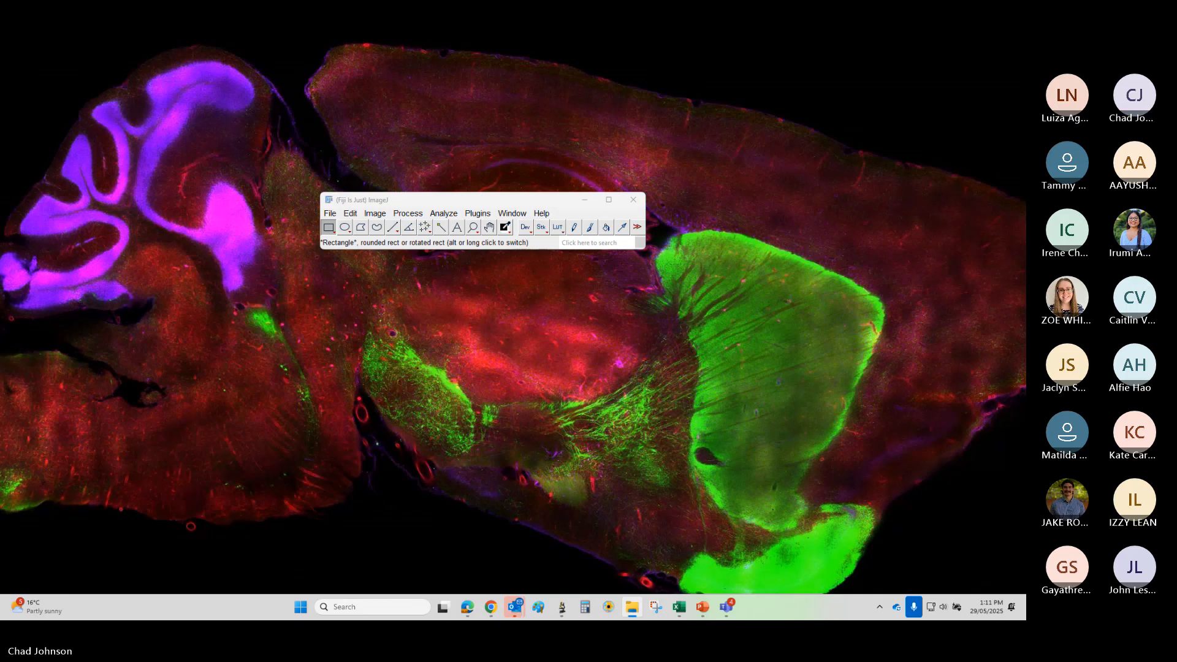
{"action": "left_click", "coordinate": [632, 607]}
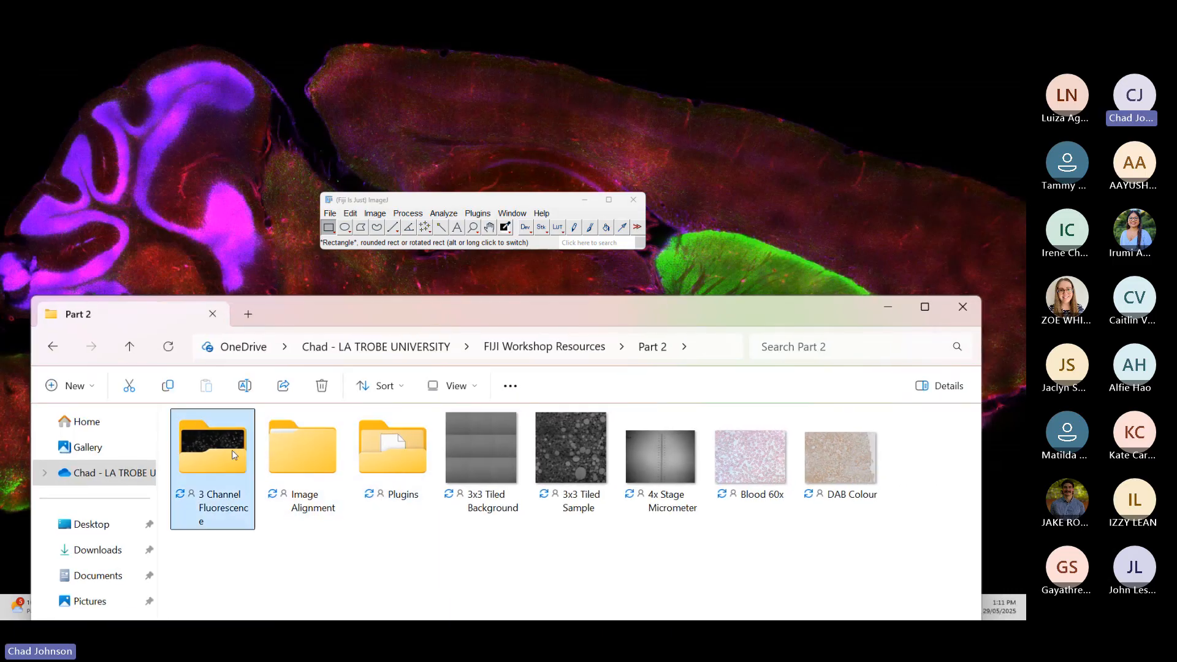
{"action": "double_click", "coordinate": [232, 450]}
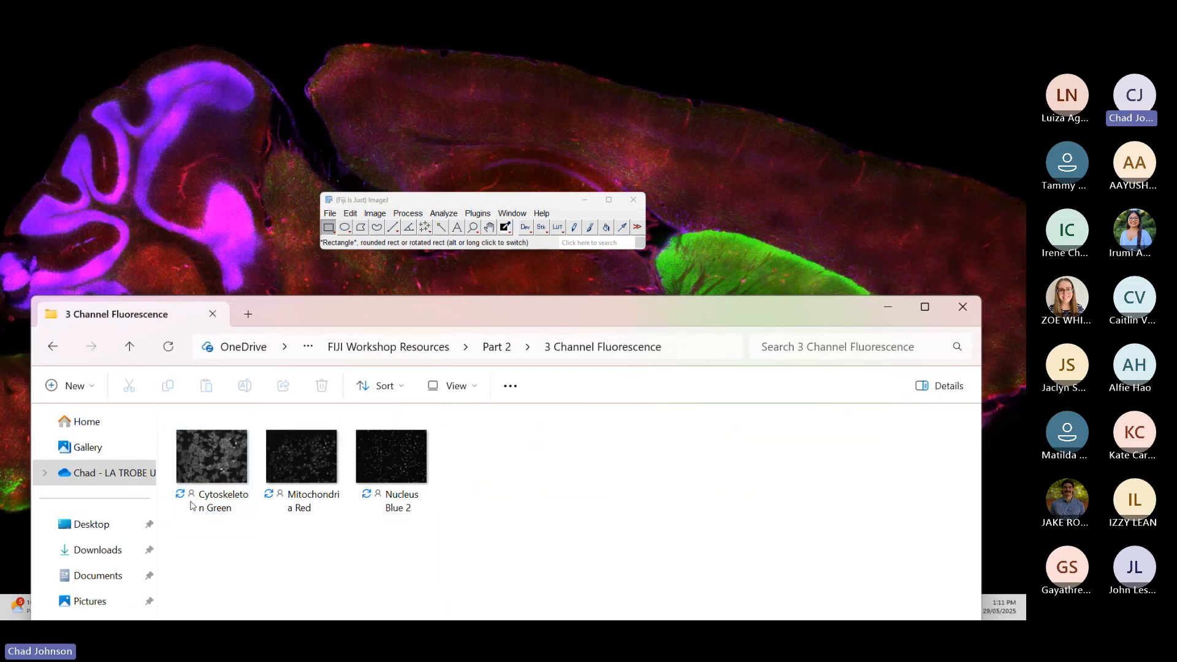
{"action": "left_click_drag", "start_coordinate": [392, 458], "coordinate": [475, 228]}
{"action": "left_click_drag", "start_coordinate": [777, 311], "coordinate": [1025, 367]}
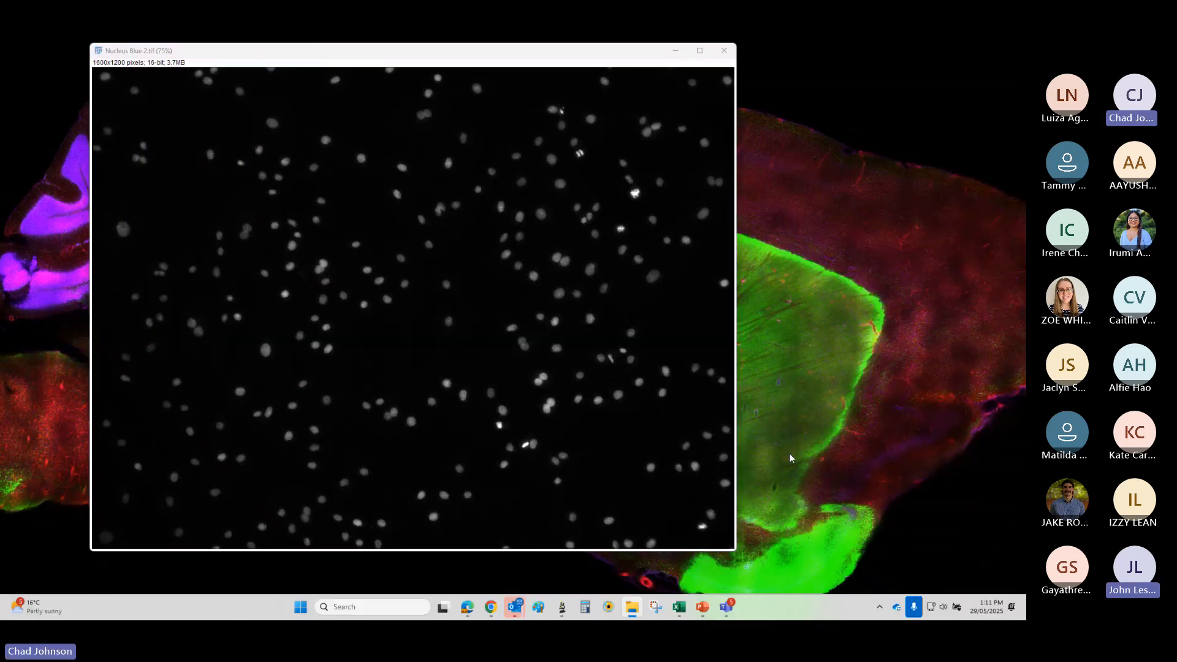
- Arrange the image and Fiji main windows side by side and reduce the image display to 50%
{"action": "left_click", "coordinate": [425, 52]}
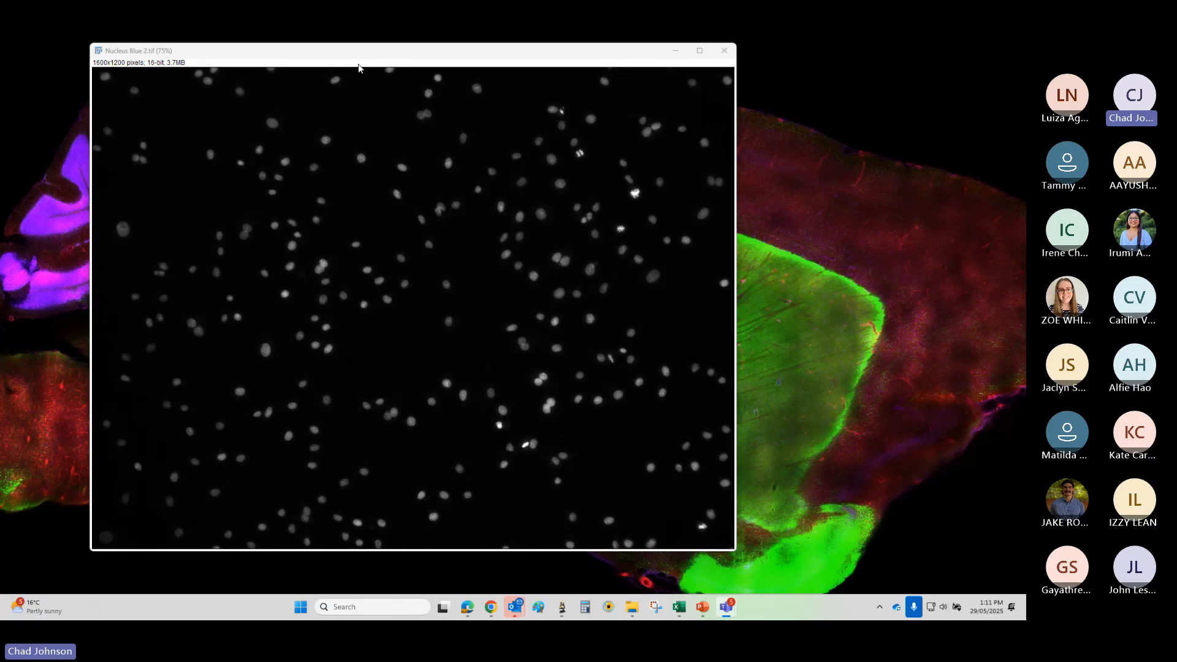
{"action": "left_click_drag", "start_coordinate": [377, 53], "coordinate": [709, 135]}
{"action": "left_click", "coordinate": [368, 199]}
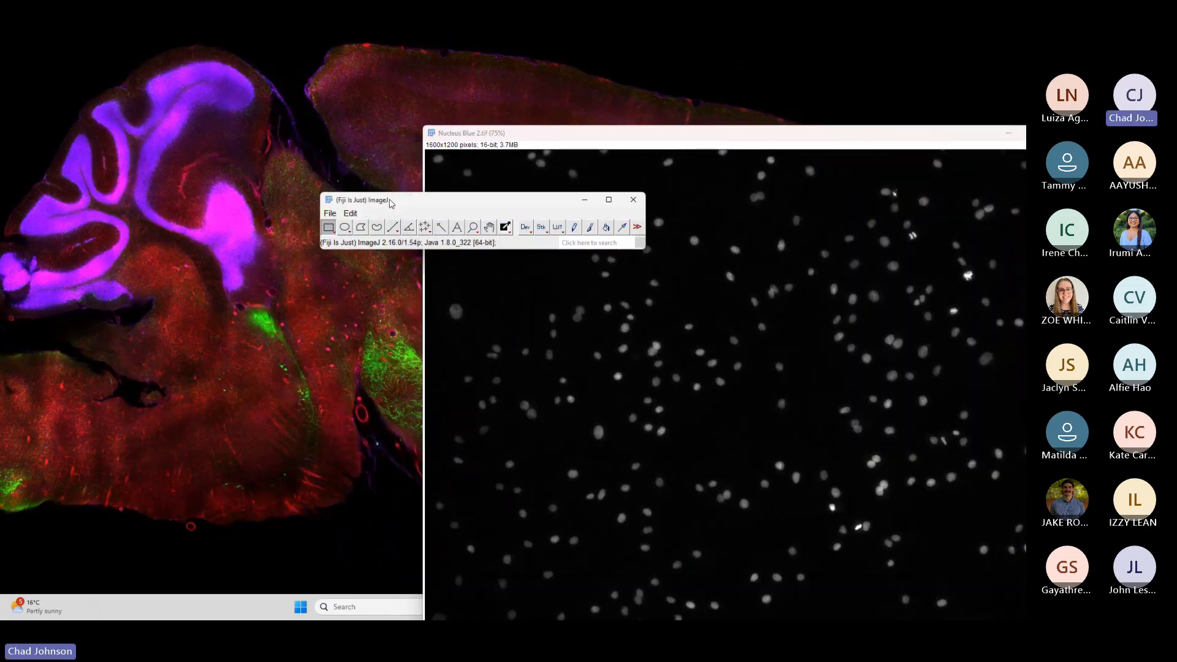
{"action": "left_click_drag", "start_coordinate": [368, 200], "coordinate": [209, 151]}
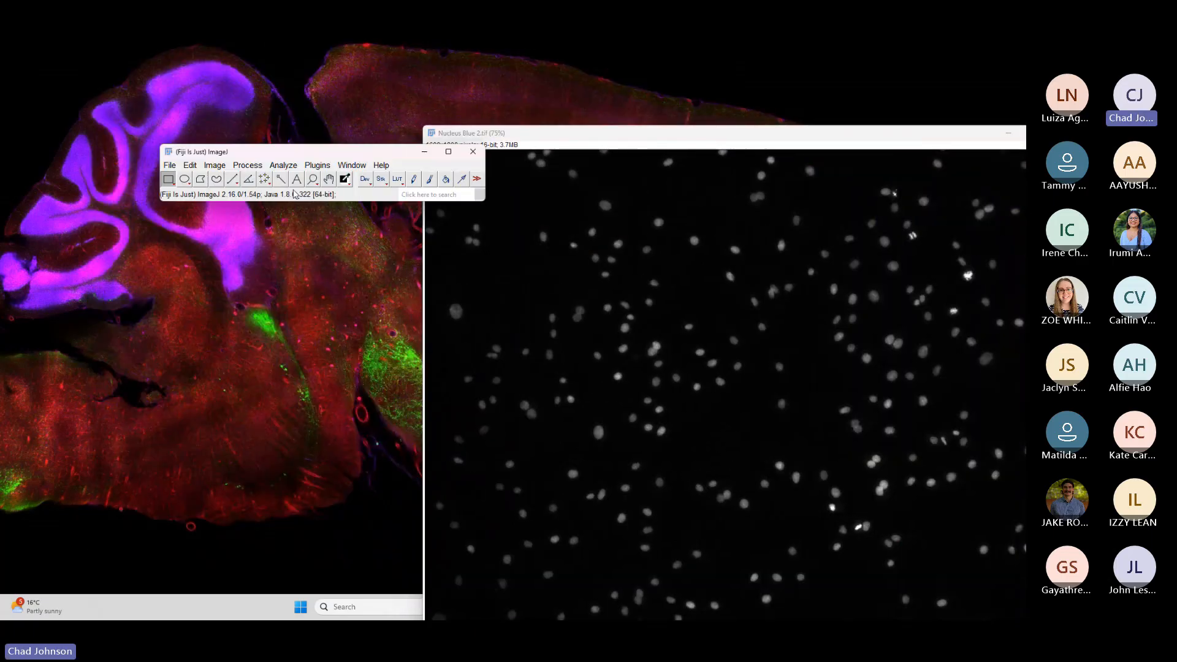
{"action": "left_click", "coordinate": [312, 180]}
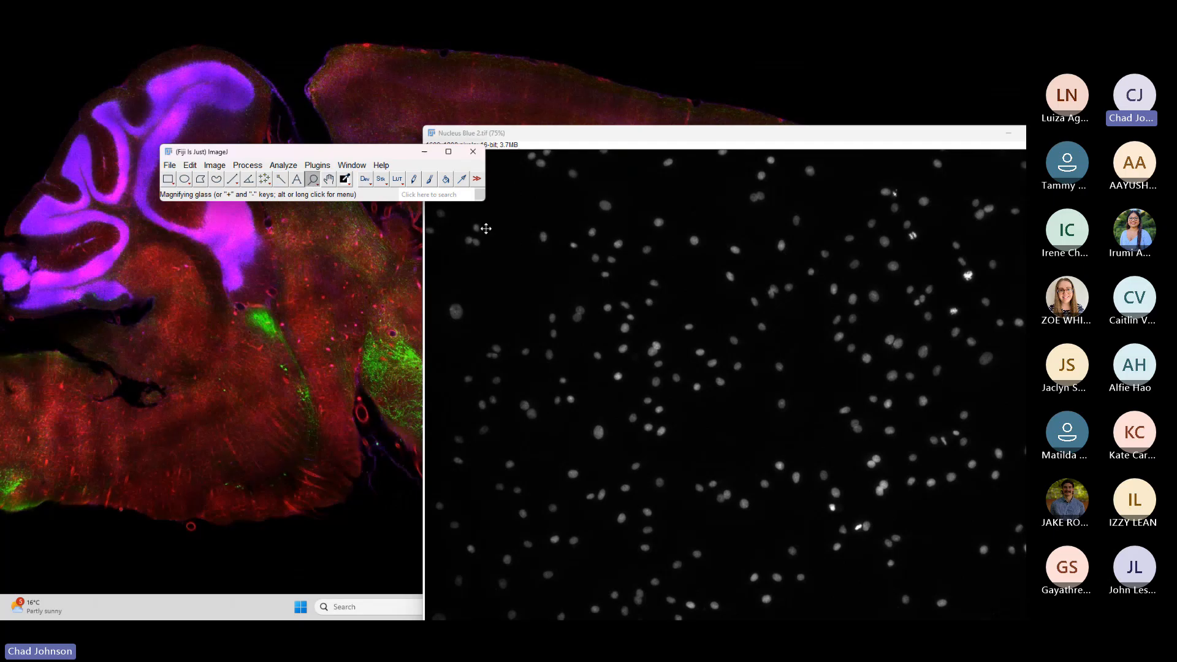
{"action": "right_click", "coordinate": [539, 252]}
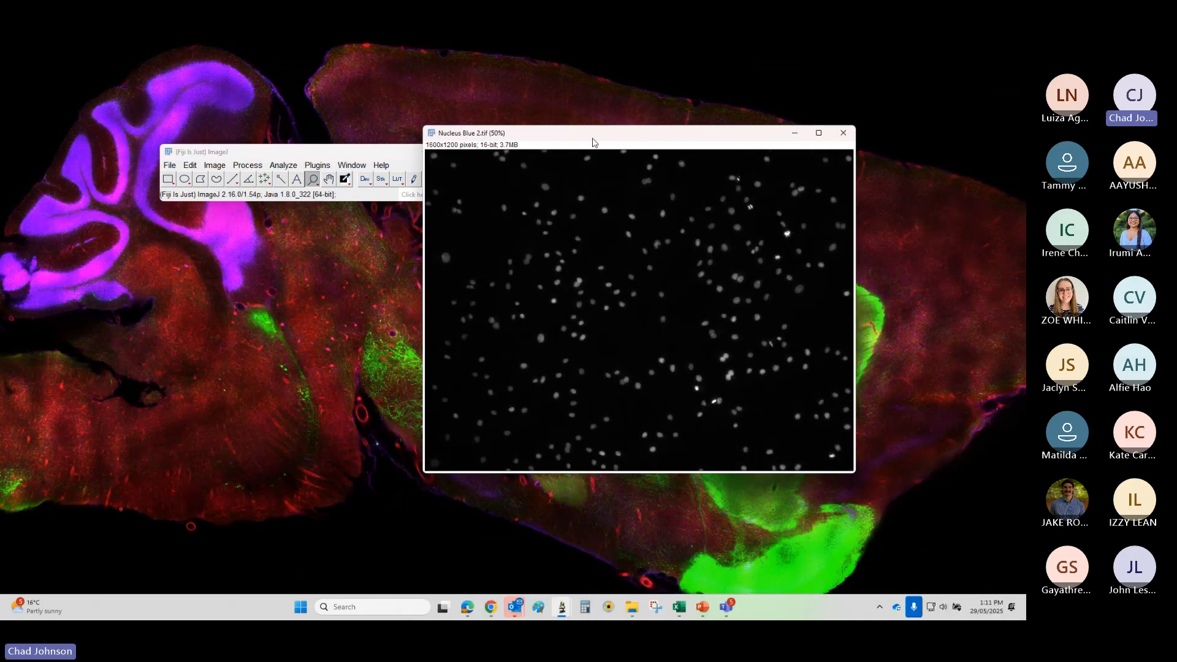
{"action": "left_click_drag", "start_coordinate": [594, 133], "coordinate": [661, 164]}
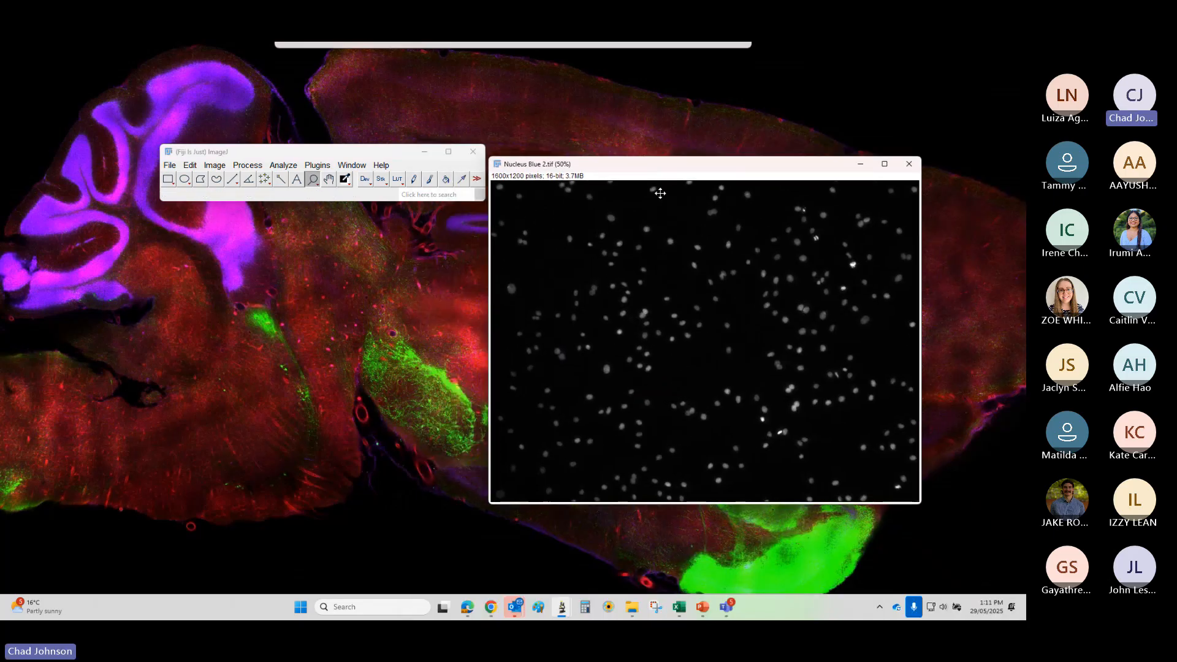
- Draw a rectangular selection about 552 by 434 pixels, move it towards the image centre, and clear it
{"action": "left_click", "coordinate": [167, 179]}
{"action": "left_click_drag", "start_coordinate": [524, 205], "coordinate": [672, 320]}
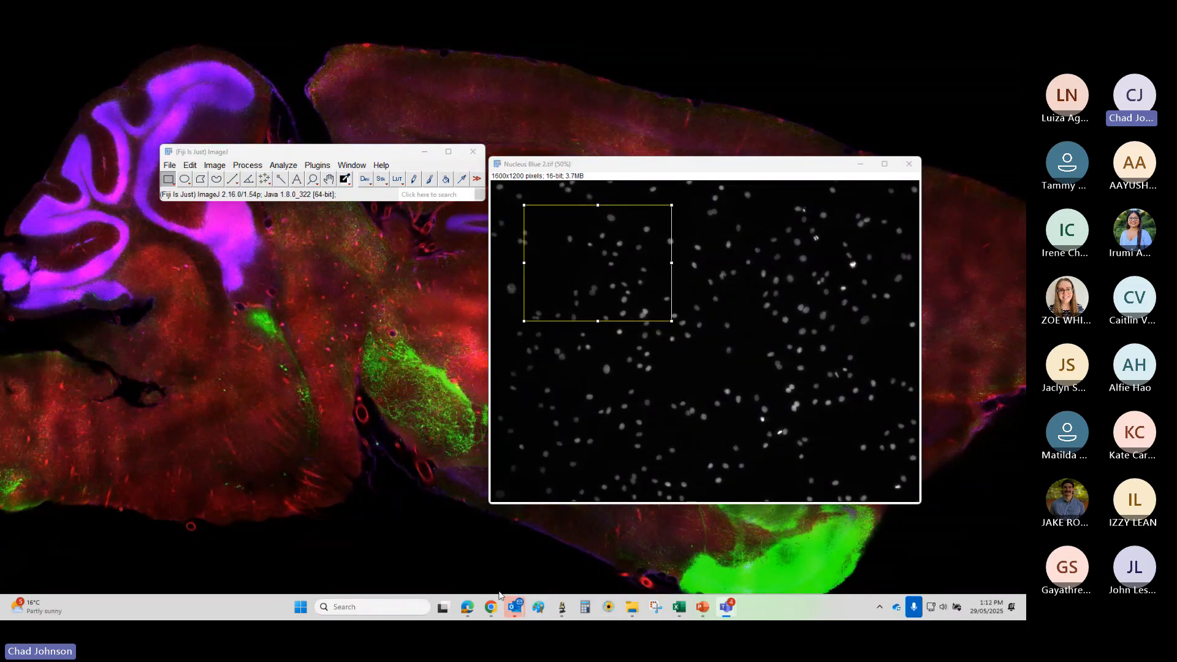
{"action": "left_click", "coordinate": [633, 610]}
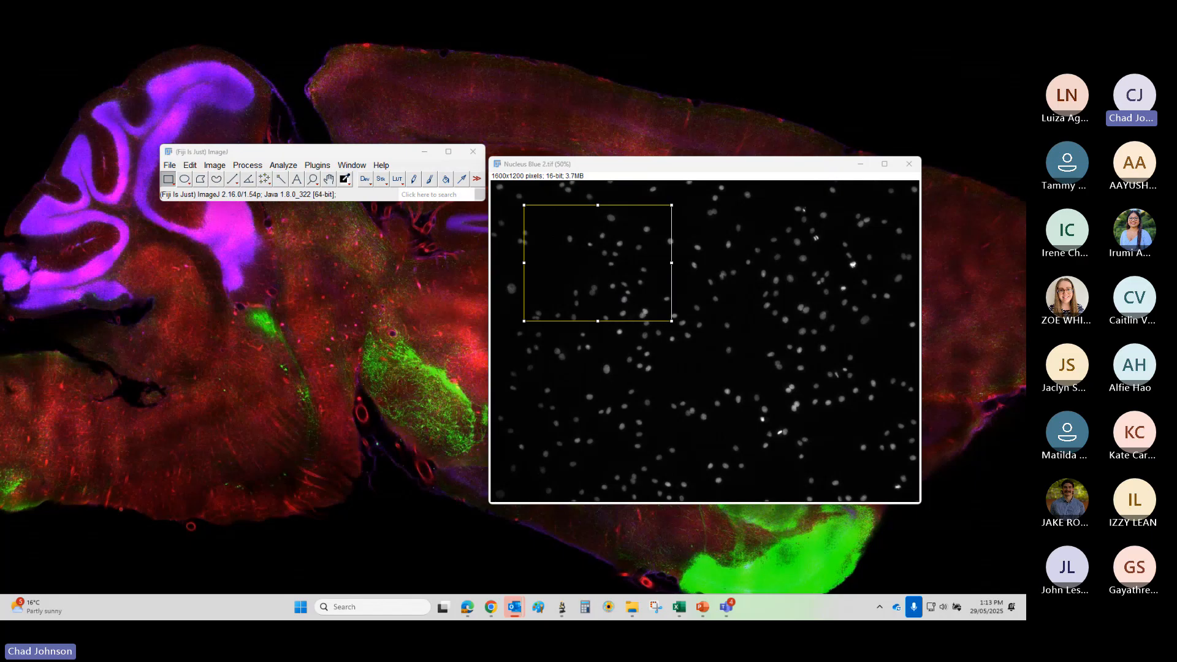
{"action": "left_click_drag", "start_coordinate": [645, 170], "coordinate": [677, 175]}
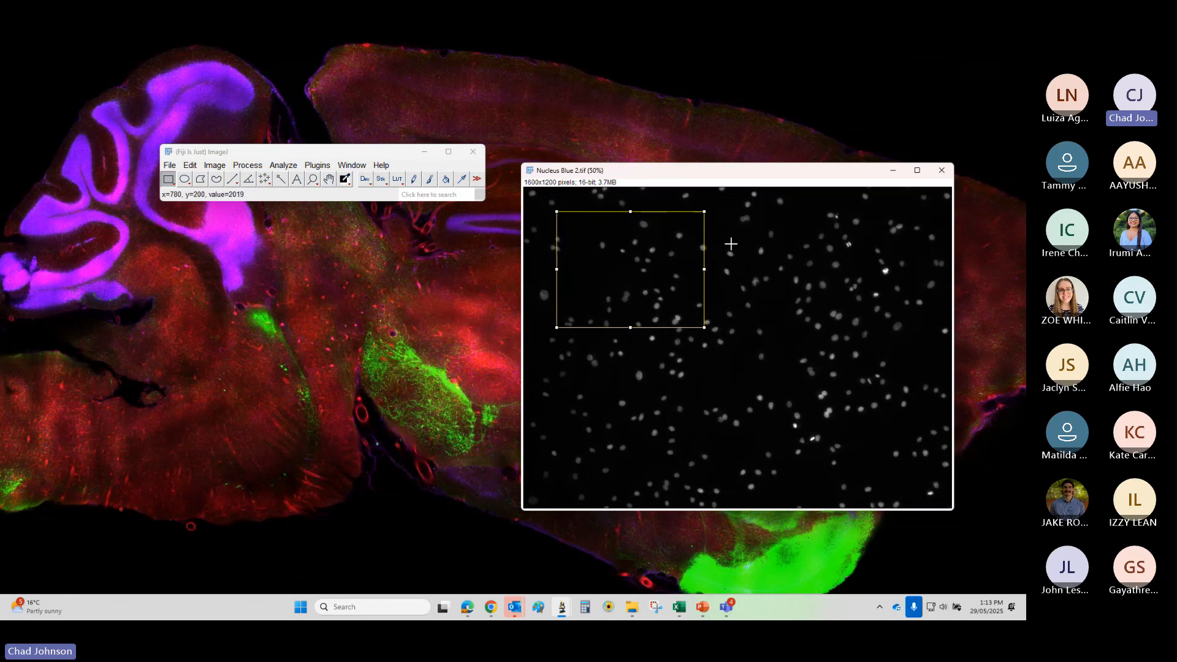
{"action": "left_click_drag", "start_coordinate": [660, 258], "coordinate": [695, 325]}
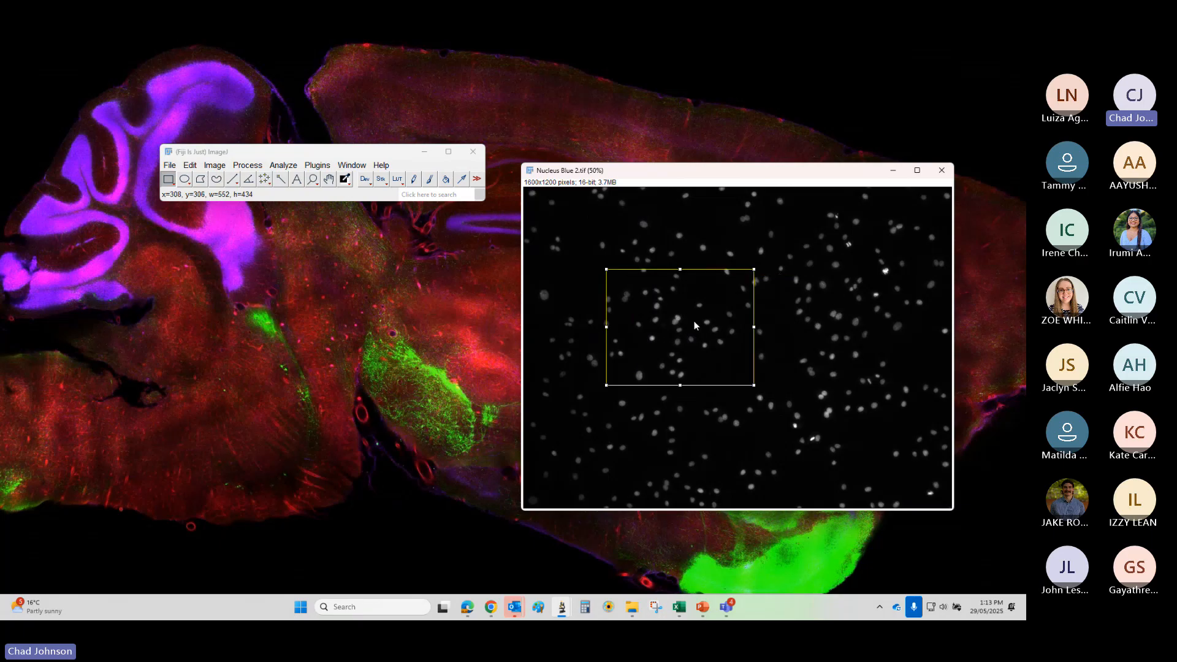
{"action": "left_click", "coordinate": [833, 296]}
- Try an oval selection and a curved freehand selection around the middle of the image, clearing each one
{"action": "left_click", "coordinate": [184, 180]}
{"action": "left_click_drag", "start_coordinate": [726, 313], "coordinate": [809, 402]}
{"action": "left_click", "coordinate": [809, 402]}
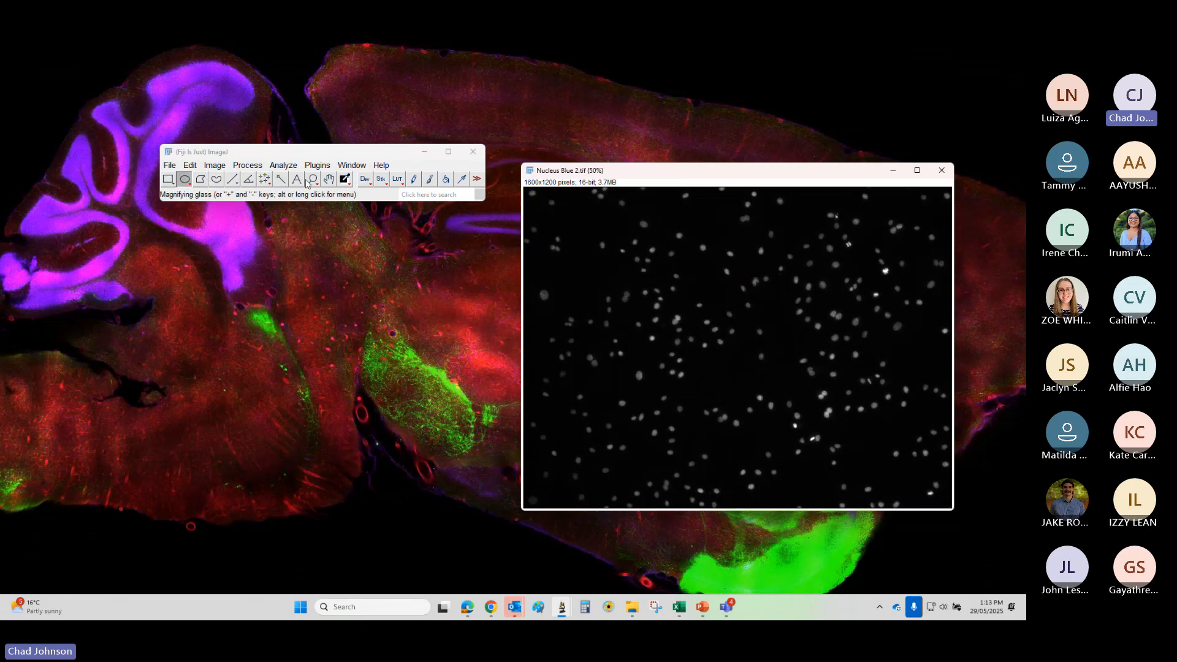
{"action": "left_click", "coordinate": [217, 180]}
{"action": "mouse_move", "coordinate": [793, 277]}
{"action": "left_mouse_down"}
{"action": "mouse_move", "coordinate": [762, 378]}
{"action": "mouse_move", "coordinate": [794, 279]}
{"action": "left_mouse_up"}
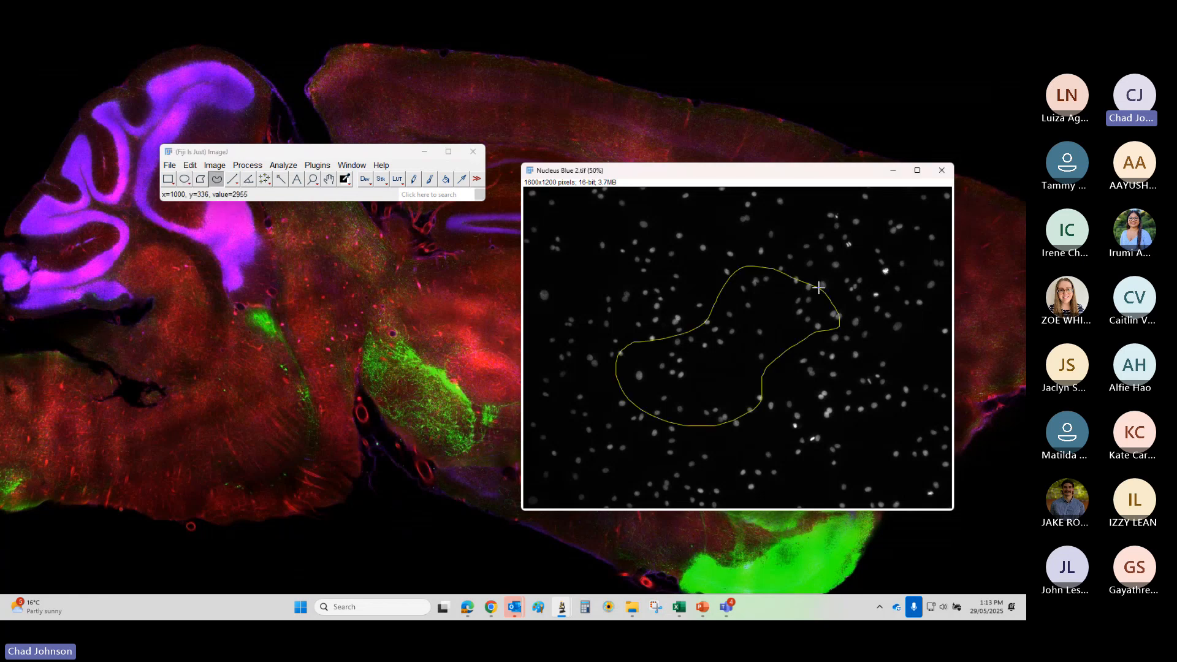
{"action": "left_click", "coordinate": [542, 222]}
- Outline a closed seven-point polygon selection around the nuclei in the upper middle of the image
{"action": "left_click", "coordinate": [200, 179]}
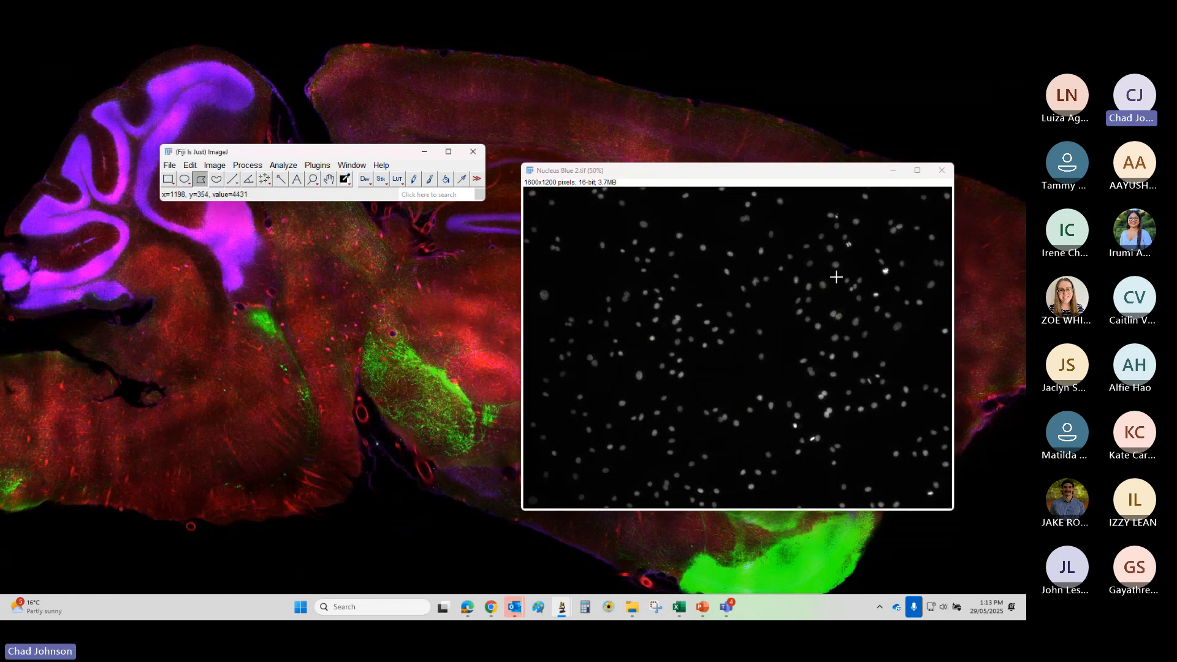
{"action": "left_click", "coordinate": [827, 267]}
{"action": "left_click", "coordinate": [675, 252]}
{"action": "left_click", "coordinate": [619, 305]}
{"action": "left_click", "coordinate": [673, 363]}
{"action": "left_click", "coordinate": [779, 358]}
{"action": "left_click", "coordinate": [835, 330]}
{"action": "left_click", "coordinate": [827, 283]}
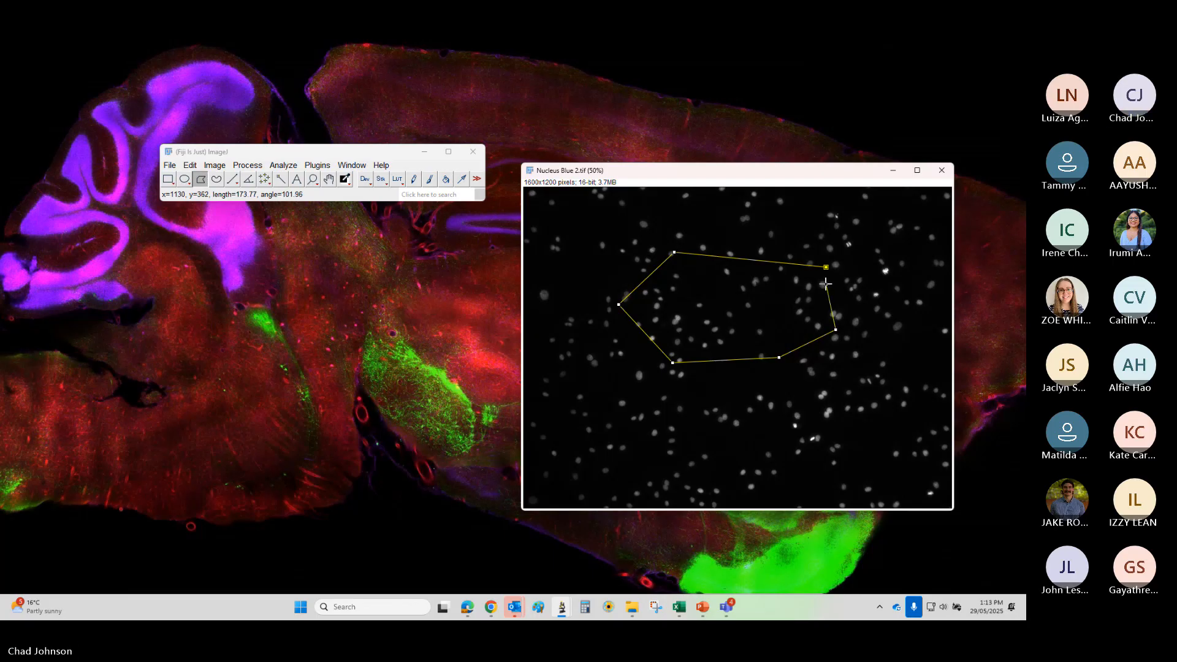
{"action": "left_click", "coordinate": [827, 267]}
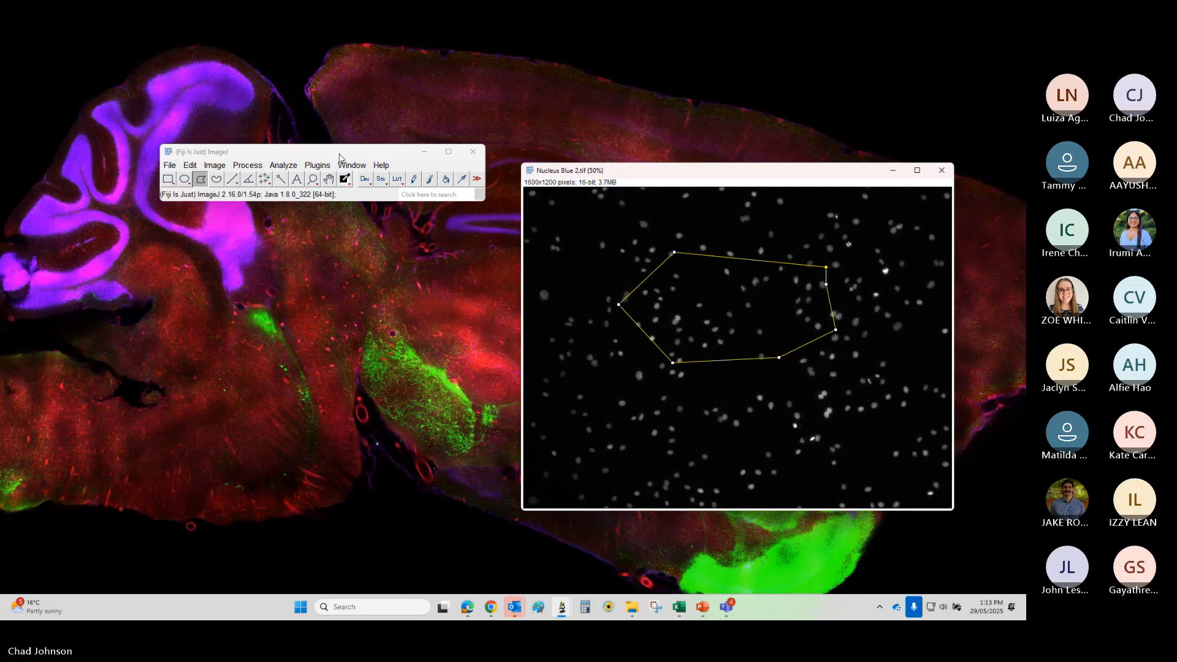
- Mark twelve nuclei in the upper-left part of the image with the Multi-point tool and delete the points
{"action": "left_click_drag", "start_coordinate": [341, 153], "coordinate": [391, 189]}
{"action": "left_click", "coordinate": [314, 214]}
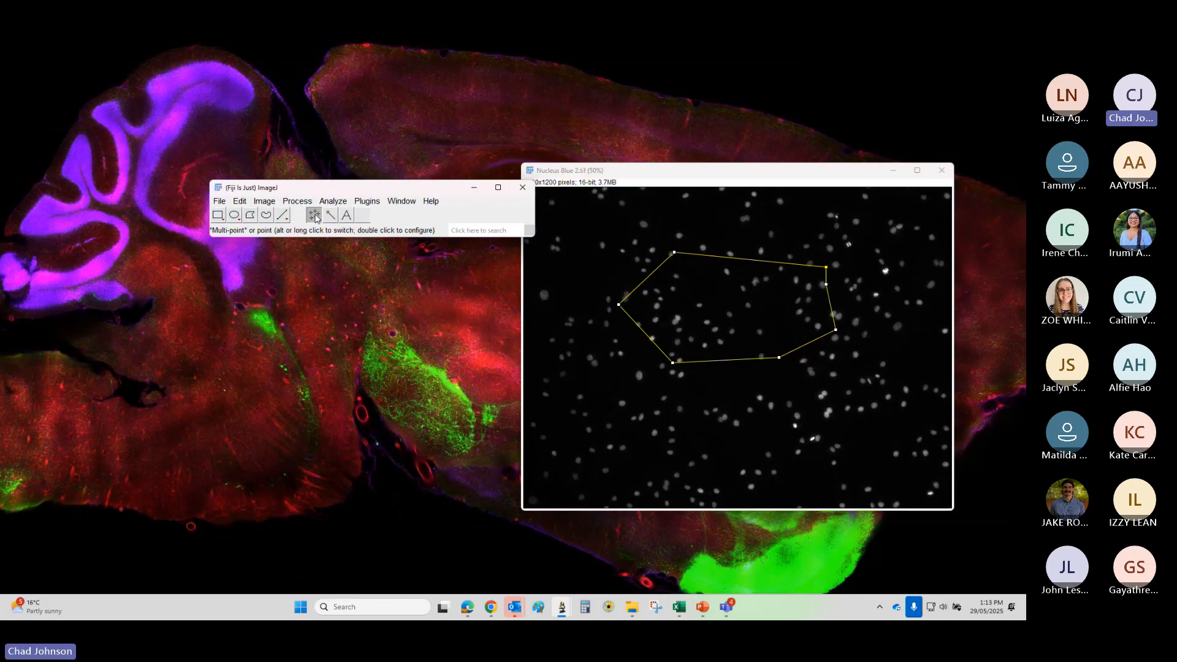
{"action": "left_click", "coordinate": [637, 243]}
{"action": "left_click", "coordinate": [643, 225]}
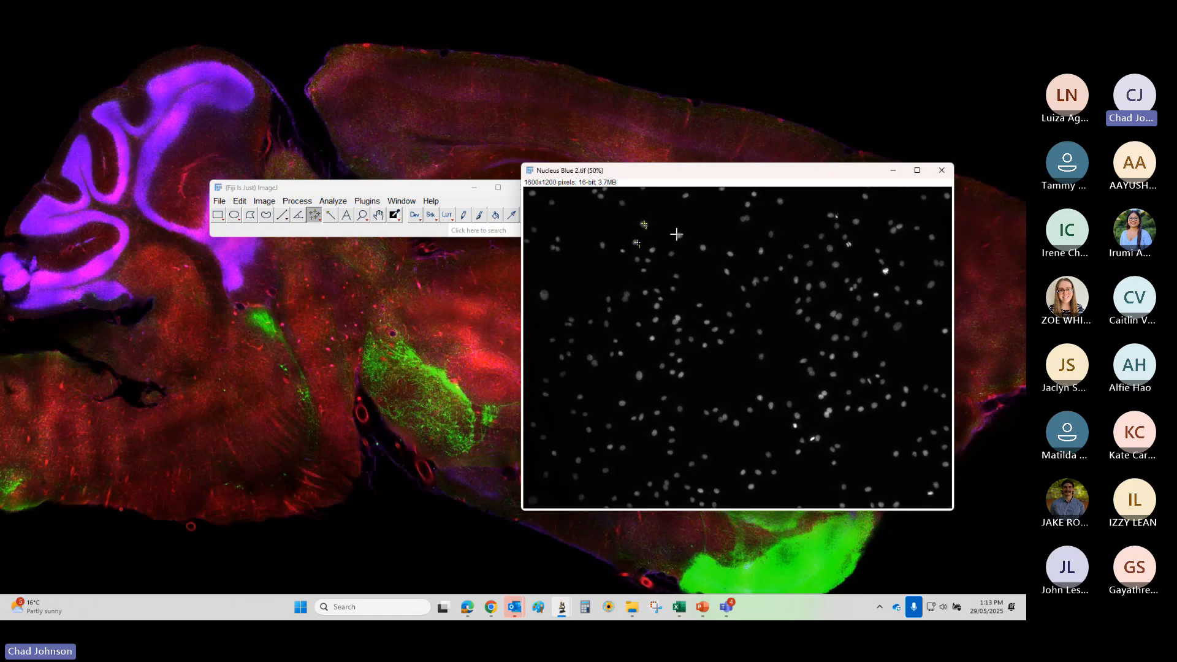
{"action": "left_click", "coordinate": [679, 235]}
{"action": "left_click", "coordinate": [705, 248]}
{"action": "left_click", "coordinate": [665, 252]}
{"action": "left_click", "coordinate": [647, 252]}
{"action": "left_click", "coordinate": [648, 262]}
{"action": "left_click", "coordinate": [634, 259]}
{"action": "left_click", "coordinate": [677, 277]}
{"action": "left_click", "coordinate": [676, 291]}
{"action": "left_click", "coordinate": [649, 290]}
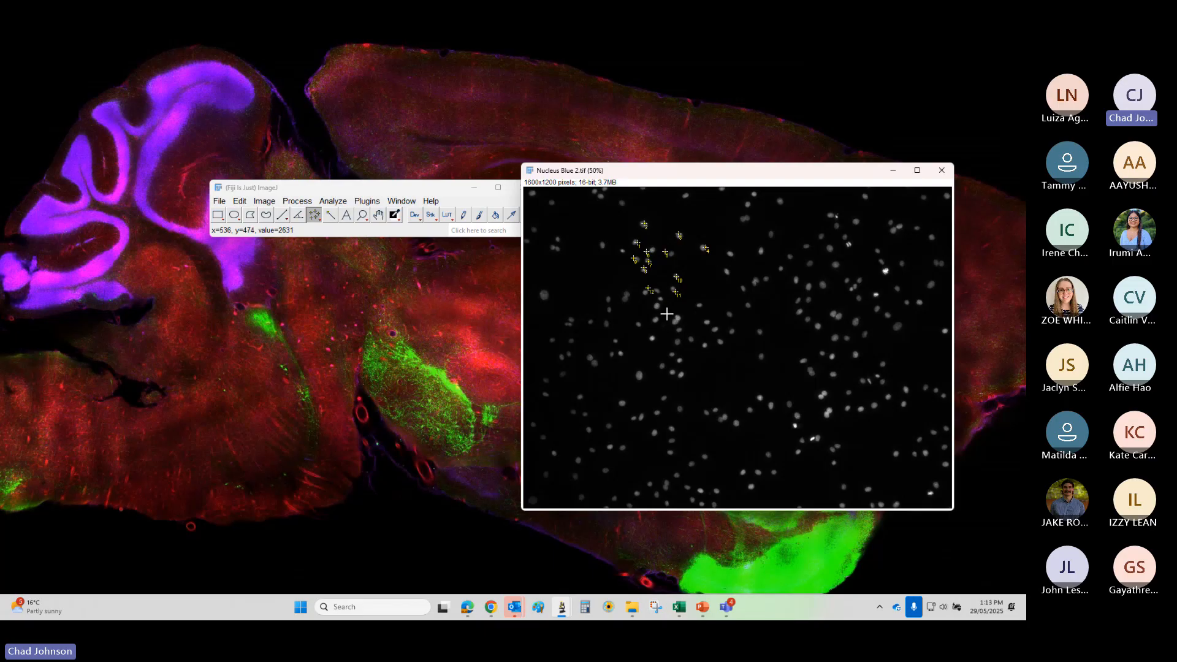
{"action": "key", "text": "ctrl+shift+a"}
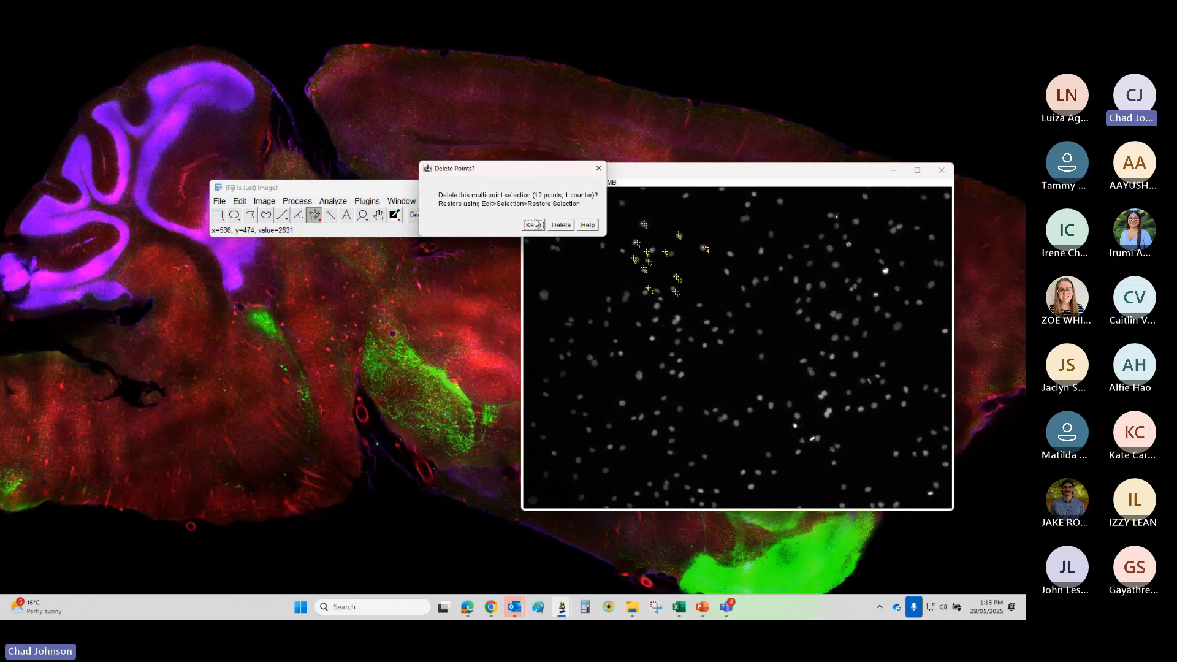
{"action": "left_click", "coordinate": [561, 226]}
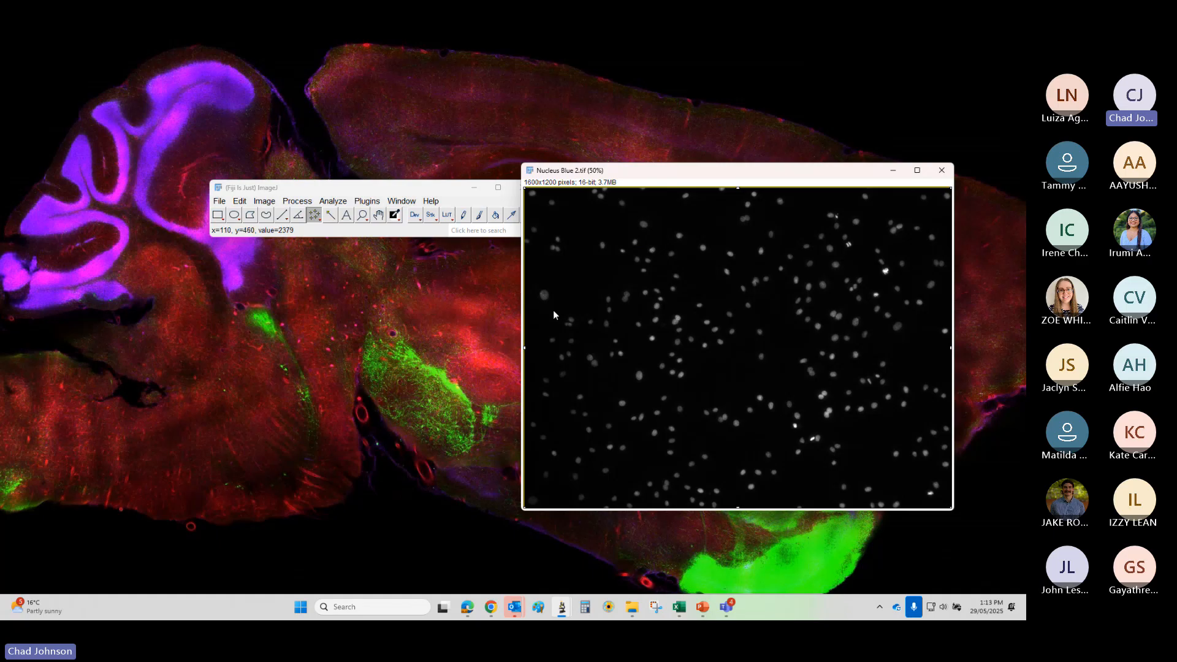
- Magnify the nuclei image to 100% and pan across it with the Hand tool to view its central area
{"action": "left_click", "coordinate": [354, 217]}
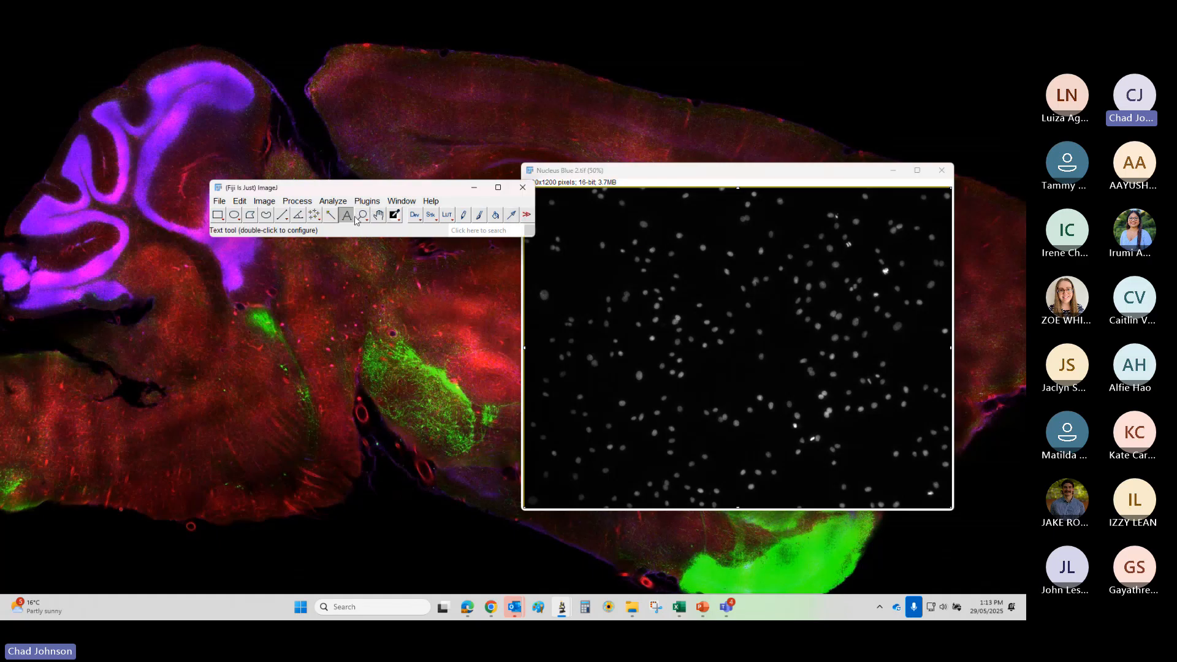
{"action": "left_click", "coordinate": [360, 215]}
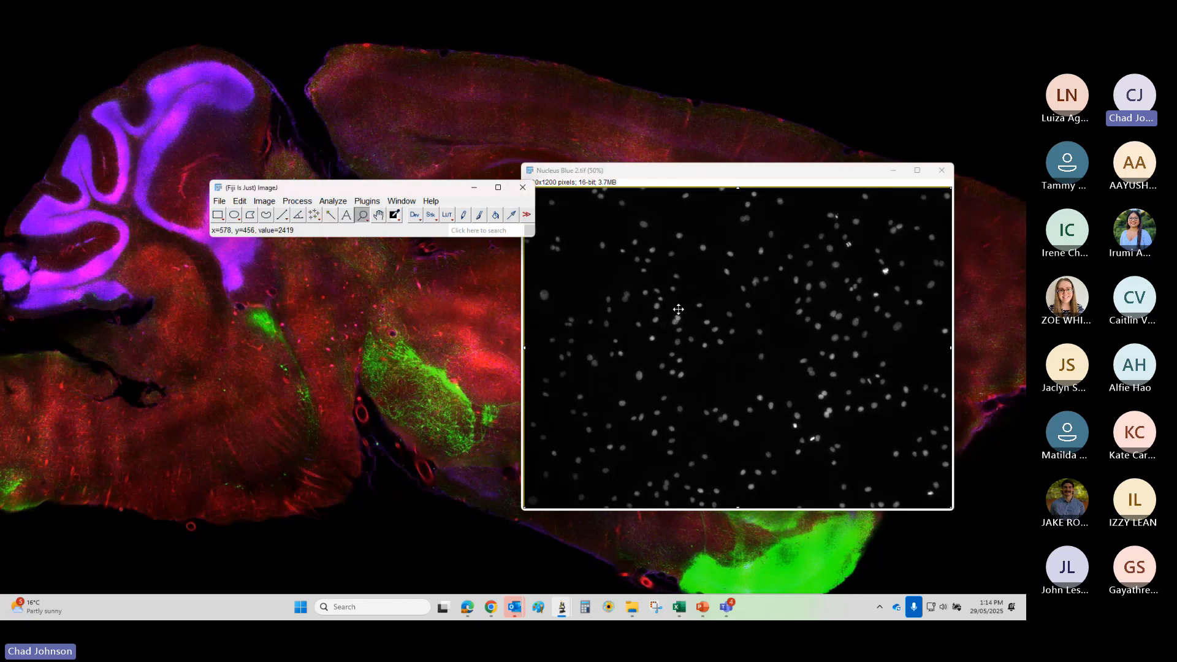
{"action": "left_click", "coordinate": [678, 309]}
{"action": "left_click", "coordinate": [378, 215]}
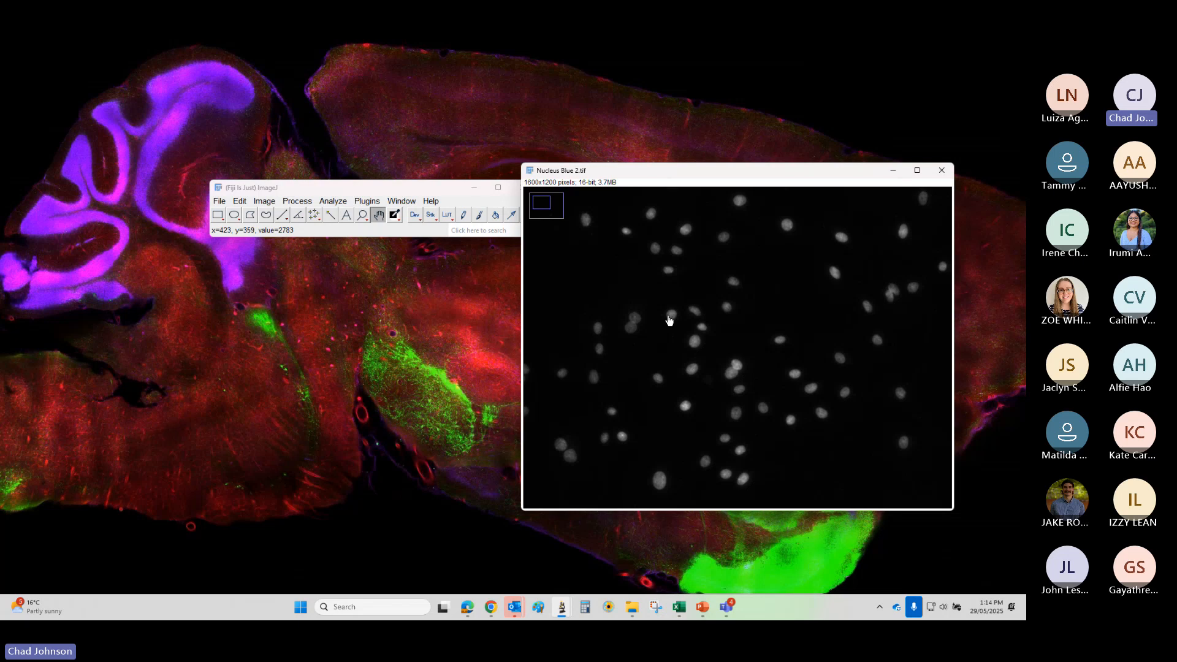
{"action": "left_click_drag", "start_coordinate": [669, 319], "coordinate": [627, 281]}
{"action": "left_click_drag", "start_coordinate": [619, 316], "coordinate": [632, 304]}
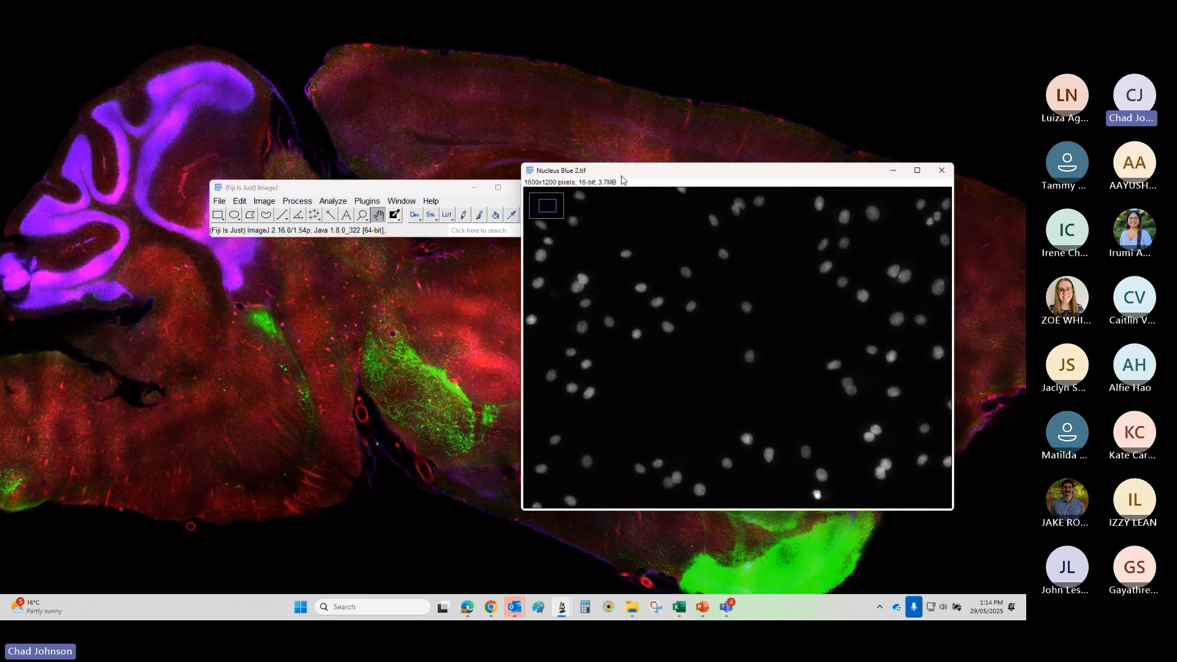
{"action": "left_click_drag", "start_coordinate": [621, 174], "coordinate": [631, 211]}
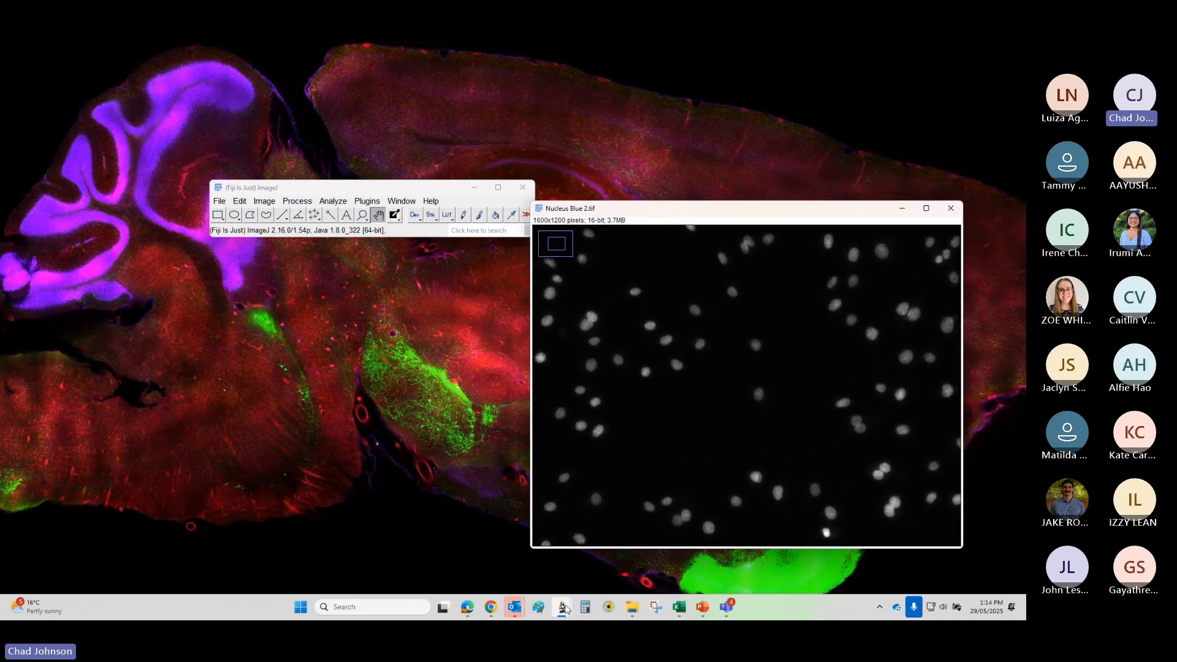
{"action": "mouse_move", "coordinate": [606, 609]}
{"action": "left_click", "coordinate": [527, 540]}
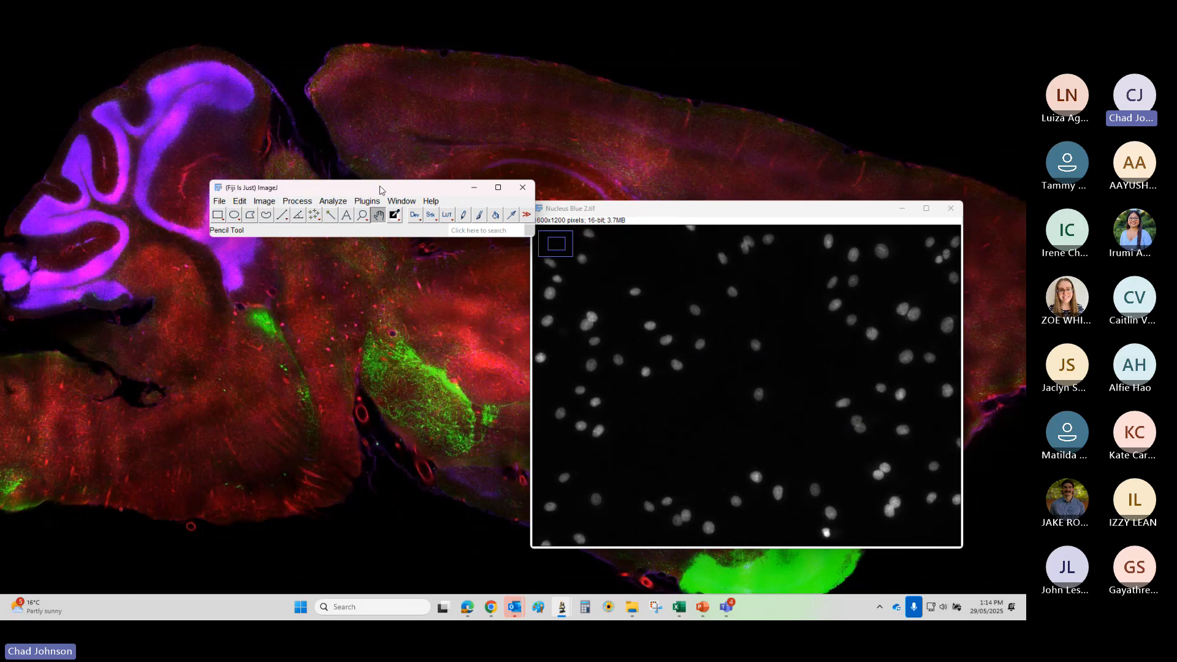
- Draw a rectangular selection about 257 by 238 pixels around the sparse nuclei in the middle of the image
{"action": "left_click_drag", "start_coordinate": [380, 190], "coordinate": [690, 133]}
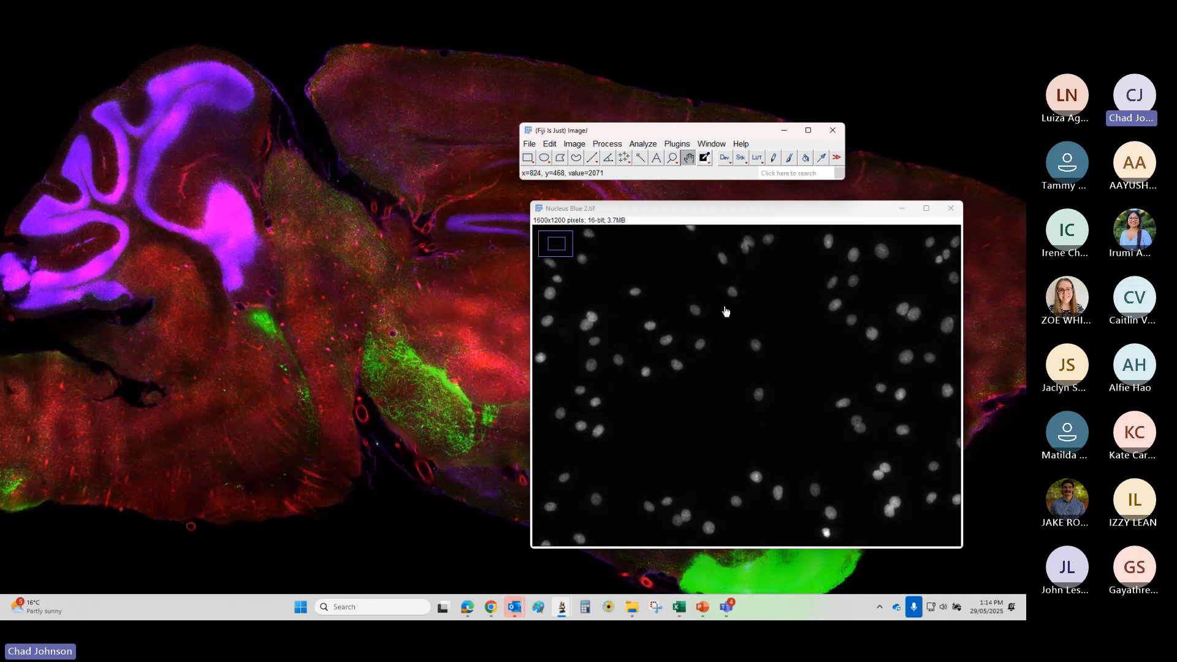
{"action": "left_click", "coordinate": [527, 158]}
{"action": "left_click", "coordinate": [650, 306]}
{"action": "left_click_drag", "start_coordinate": [656, 289], "coordinate": [794, 417]}
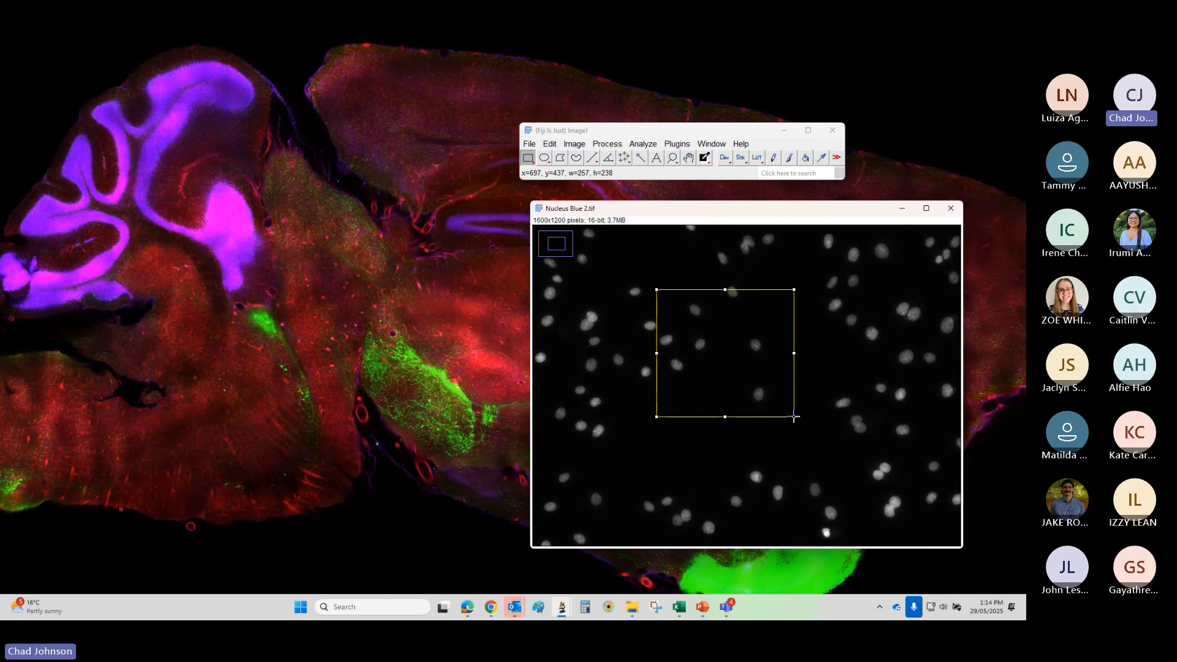
- Add the rectangular selection to the ROI Manager, and move and widen the manager window beside the image
{"action": "key", "text": "t"}
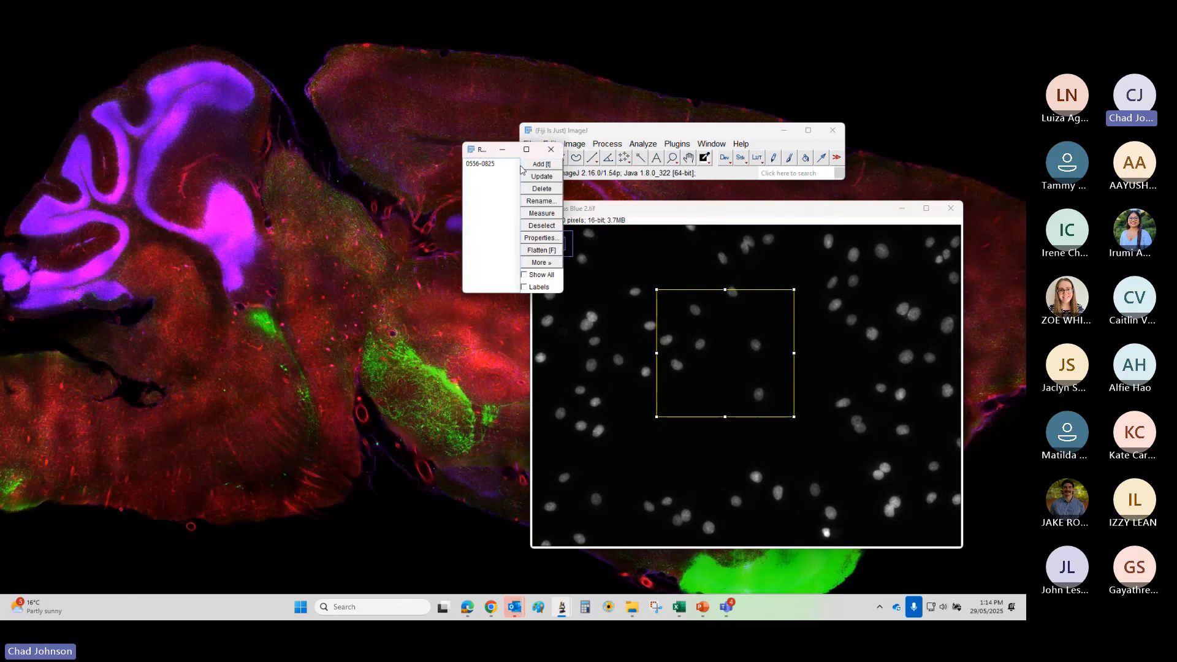
{"action": "left_click_drag", "start_coordinate": [480, 155], "coordinate": [440, 290]}
{"action": "left_click_drag", "start_coordinate": [525, 317], "coordinate": [619, 317]}
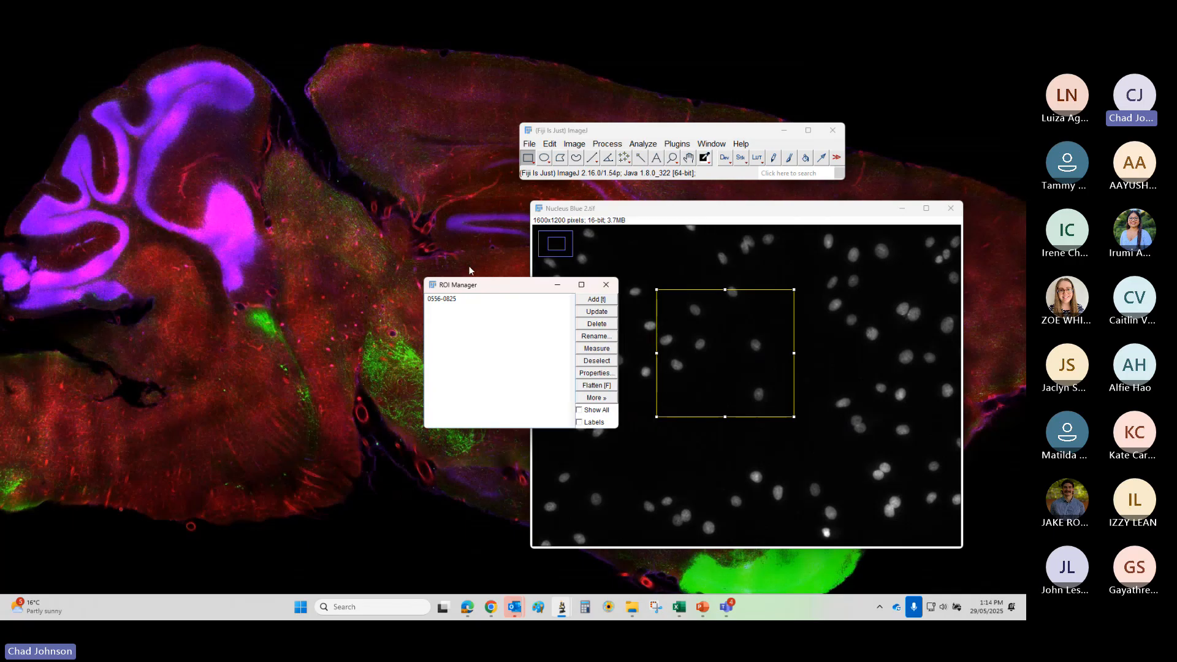
- Store two more rectangular regions in the ROI Manager, one around the left-hand nuclei and one about 130 by 111 pixels near the upper middle
{"action": "mouse_move", "coordinate": [481, 281]}
{"action": "left_mouse_down"}
{"action": "mouse_move", "coordinate": [387, 241]}
{"action": "mouse_move", "coordinate": [377, 262]}
{"action": "left_mouse_up"}
{"action": "mouse_move", "coordinate": [564, 355]}
{"action": "left_mouse_down"}
{"action": "mouse_move", "coordinate": [616, 429]}
{"action": "mouse_move", "coordinate": [645, 445]}
{"action": "left_mouse_up"}
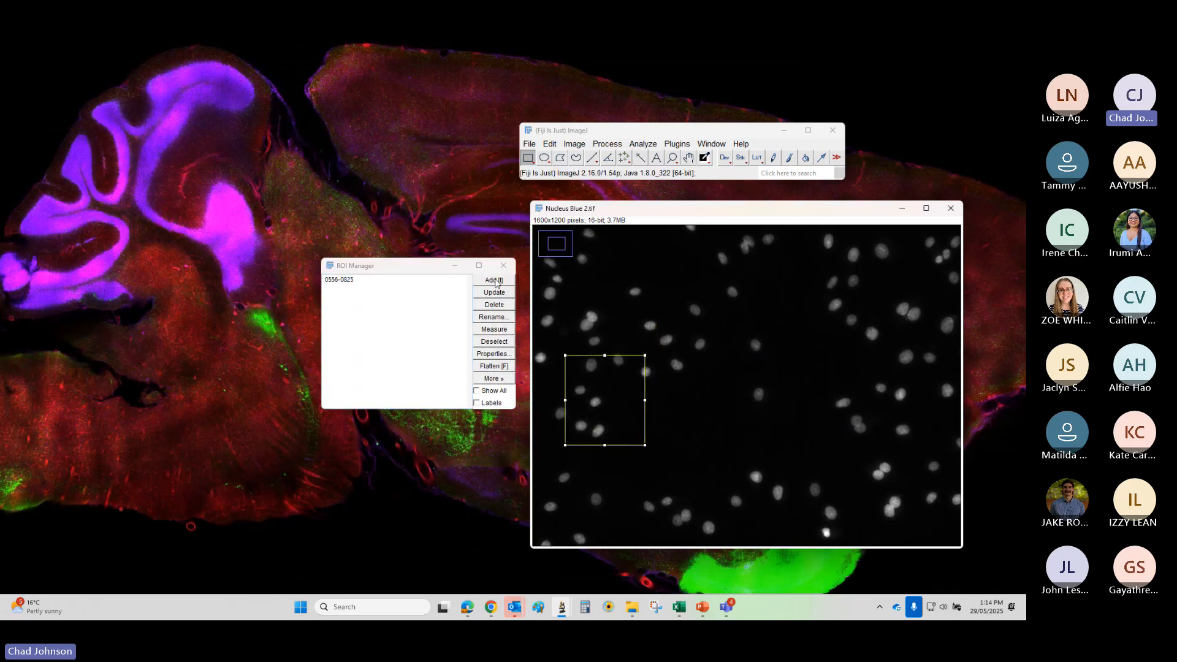
{"action": "left_click_drag", "start_coordinate": [715, 287], "coordinate": [785, 346]}
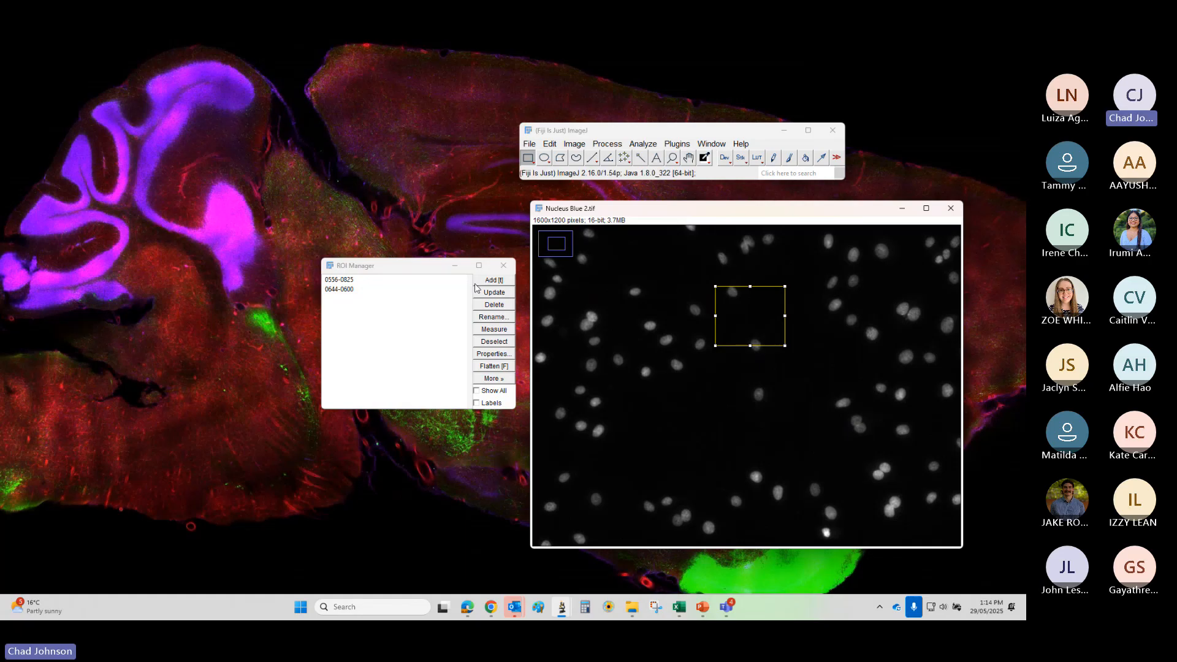
{"action": "left_click", "coordinate": [494, 281]}
{"action": "left_click", "coordinate": [494, 281]}
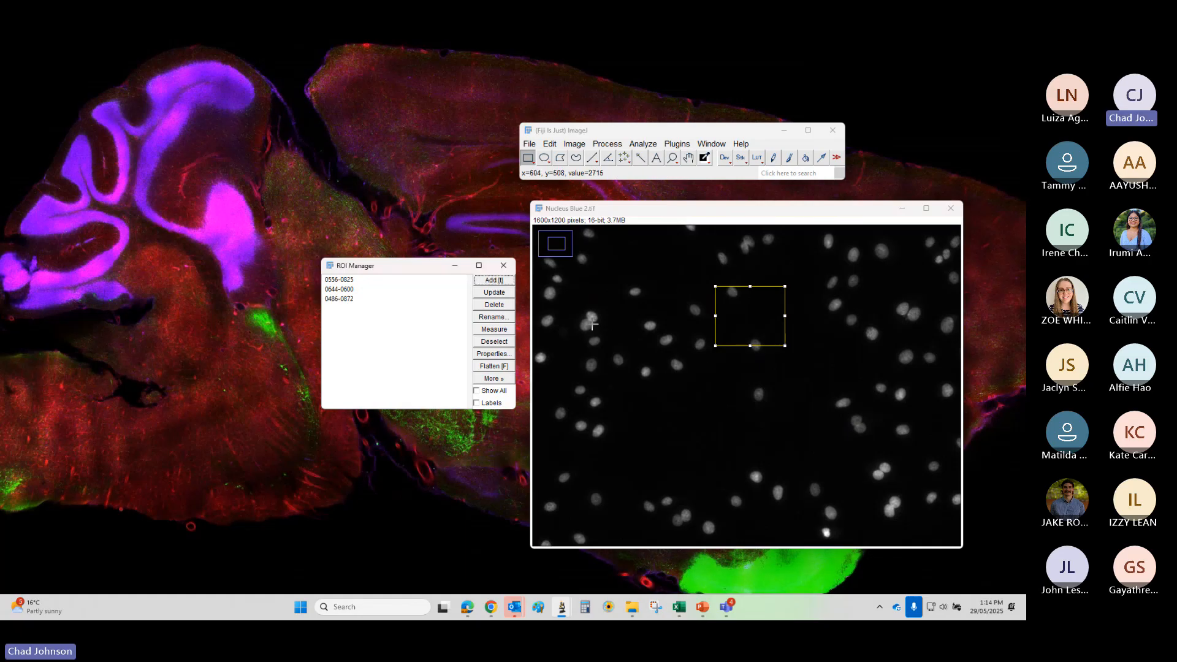
- Show all stored regions with labels, move region 2 to the right-hand nuclei and region 3 to the lower left, and update their stored positions
{"action": "left_click", "coordinate": [478, 392]}
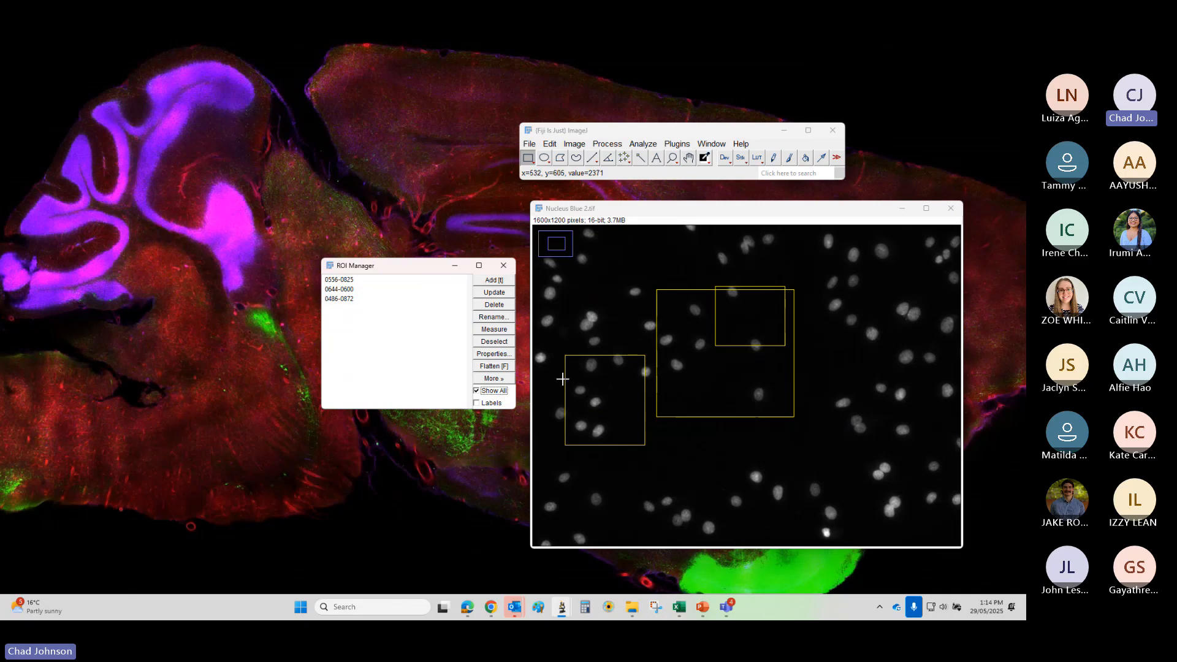
{"action": "left_click", "coordinate": [477, 403]}
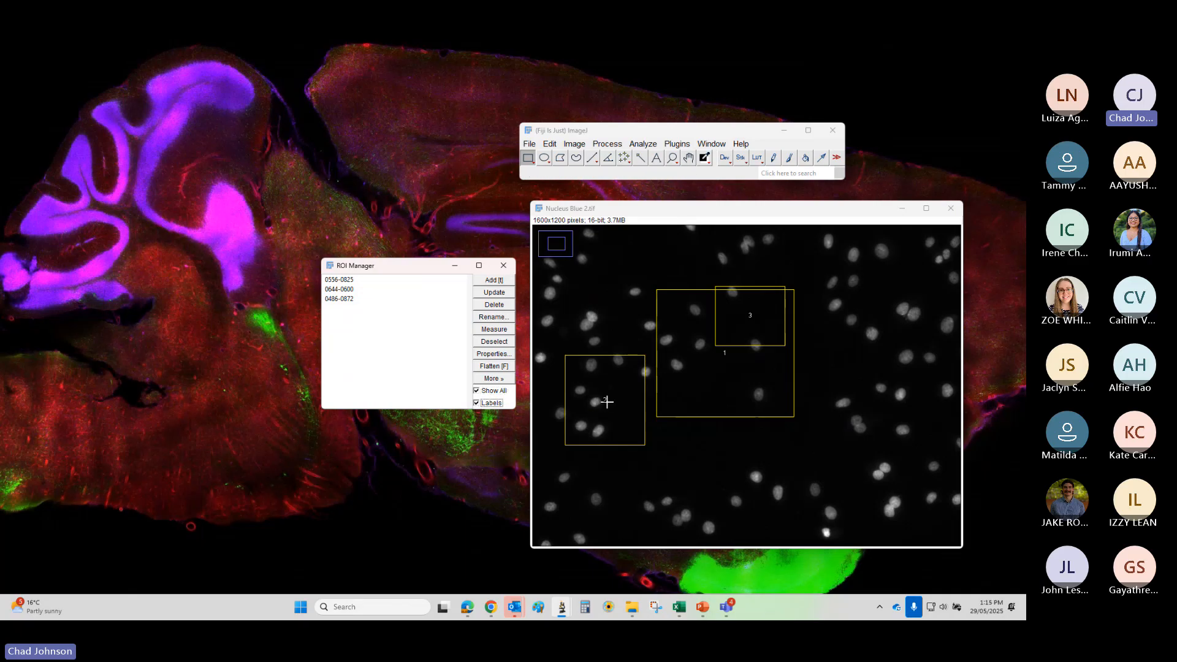
{"action": "left_click_drag", "start_coordinate": [605, 405], "coordinate": [863, 422]}
{"action": "left_click_drag", "start_coordinate": [750, 320], "coordinate": [628, 477]}
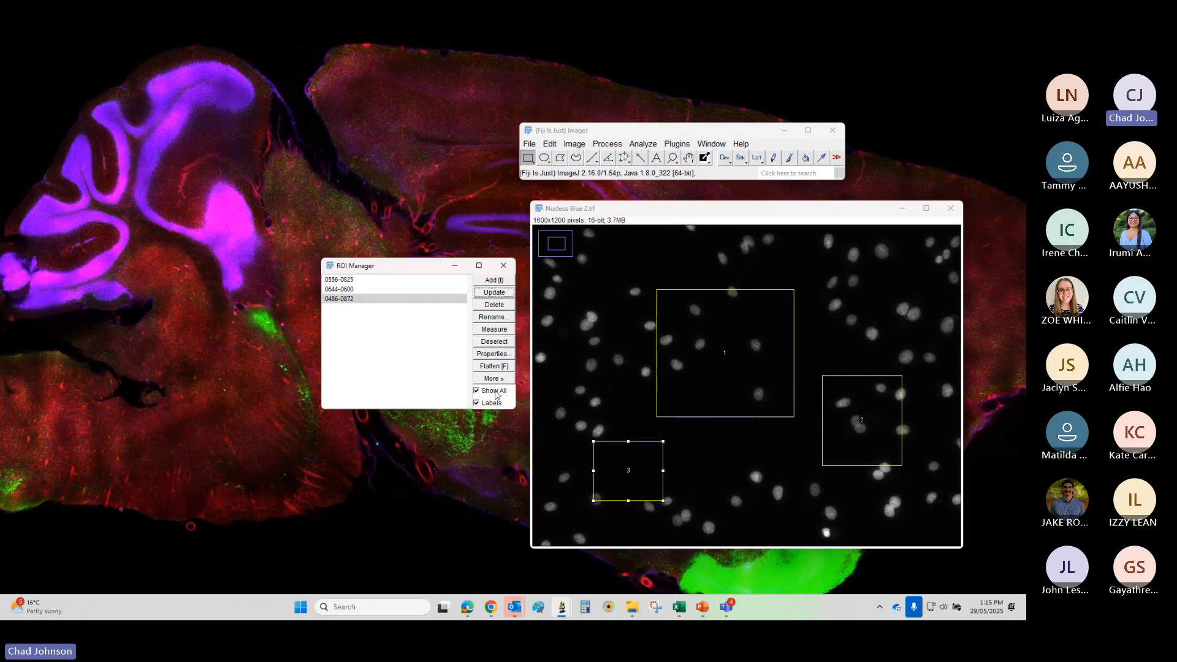
{"action": "left_click", "coordinate": [495, 392]}
{"action": "left_click", "coordinate": [496, 393]}
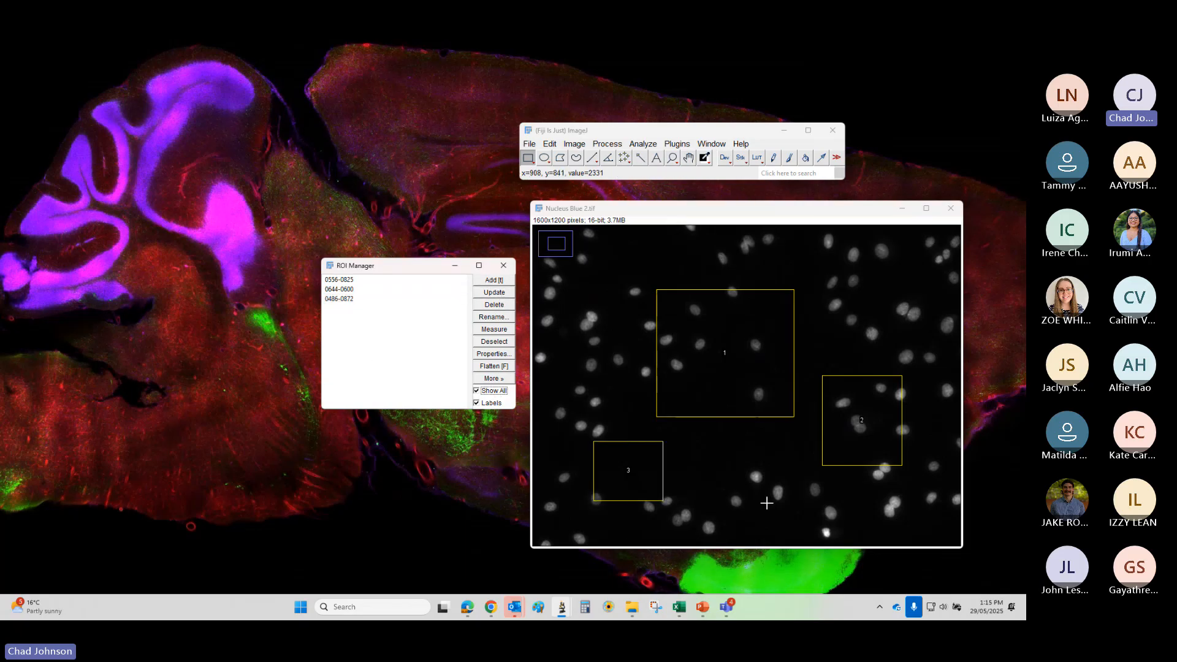
- Move region 3 up over the left-hand nuclei and update it, hide the other regions, and recall the stored regions one by one
{"action": "left_click_drag", "start_coordinate": [630, 480], "coordinate": [611, 361]}
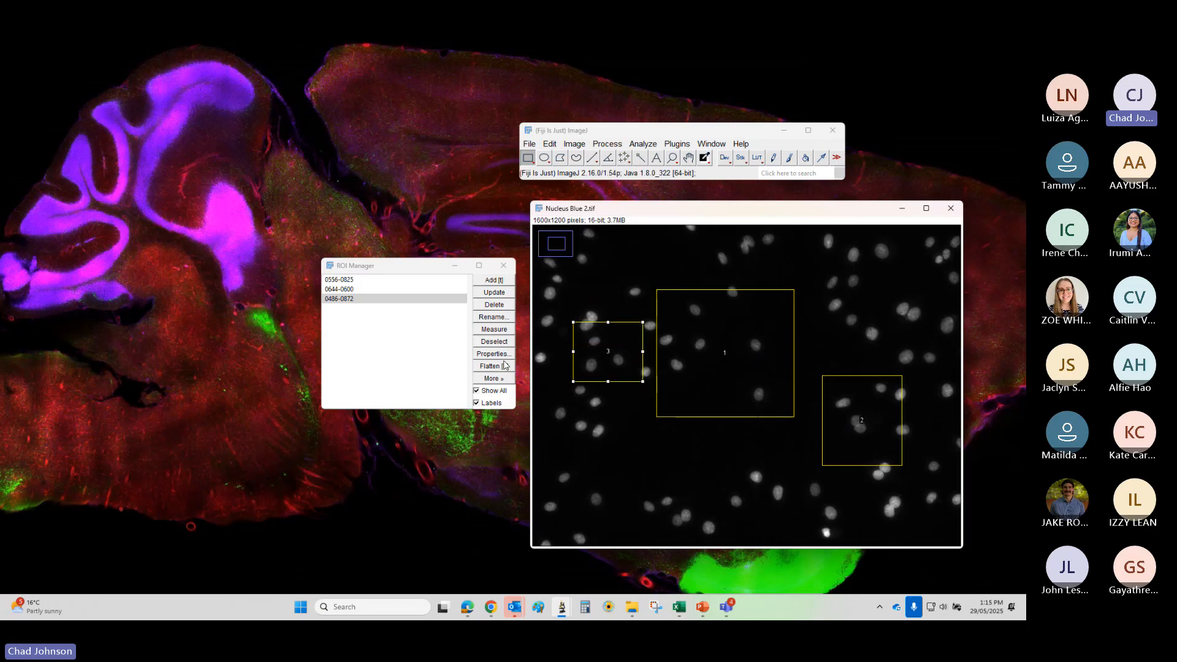
{"action": "left_click", "coordinate": [374, 297]}
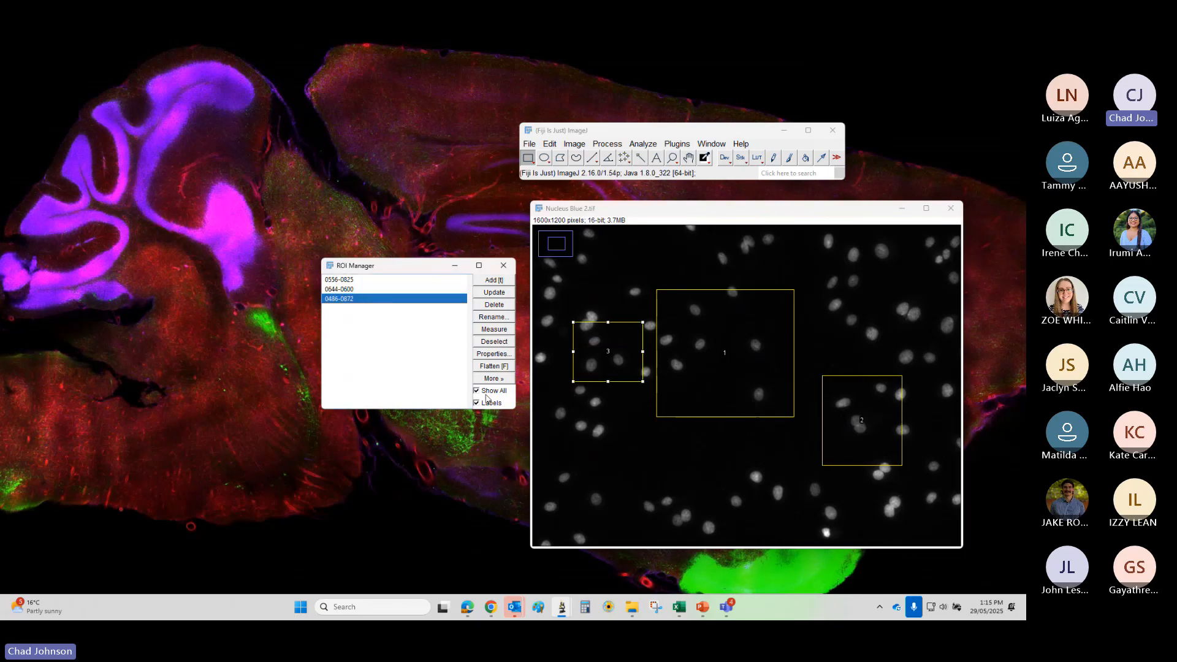
{"action": "left_click", "coordinate": [480, 391]}
{"action": "left_click", "coordinate": [385, 290]}
{"action": "left_click", "coordinate": [386, 280]}
{"action": "left_click", "coordinate": [377, 300]}
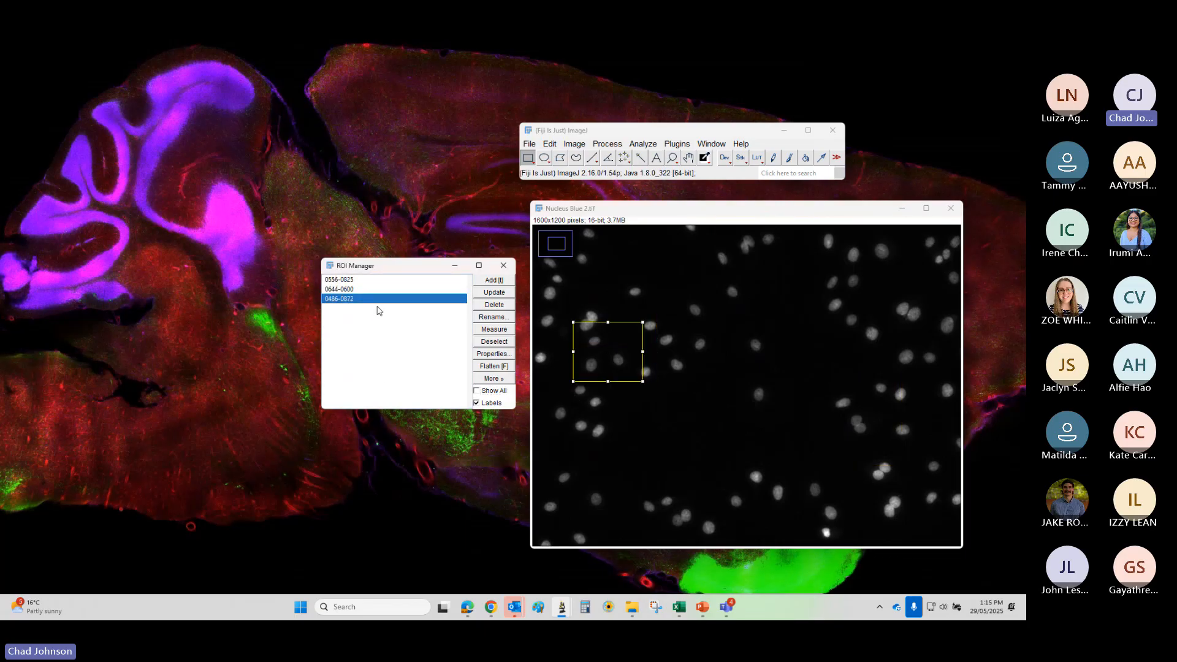
- Try moving the third region downward without updating it, and recall the stored regions in turn to restore its saved position
{"action": "left_click_drag", "start_coordinate": [610, 358], "coordinate": [627, 455]}
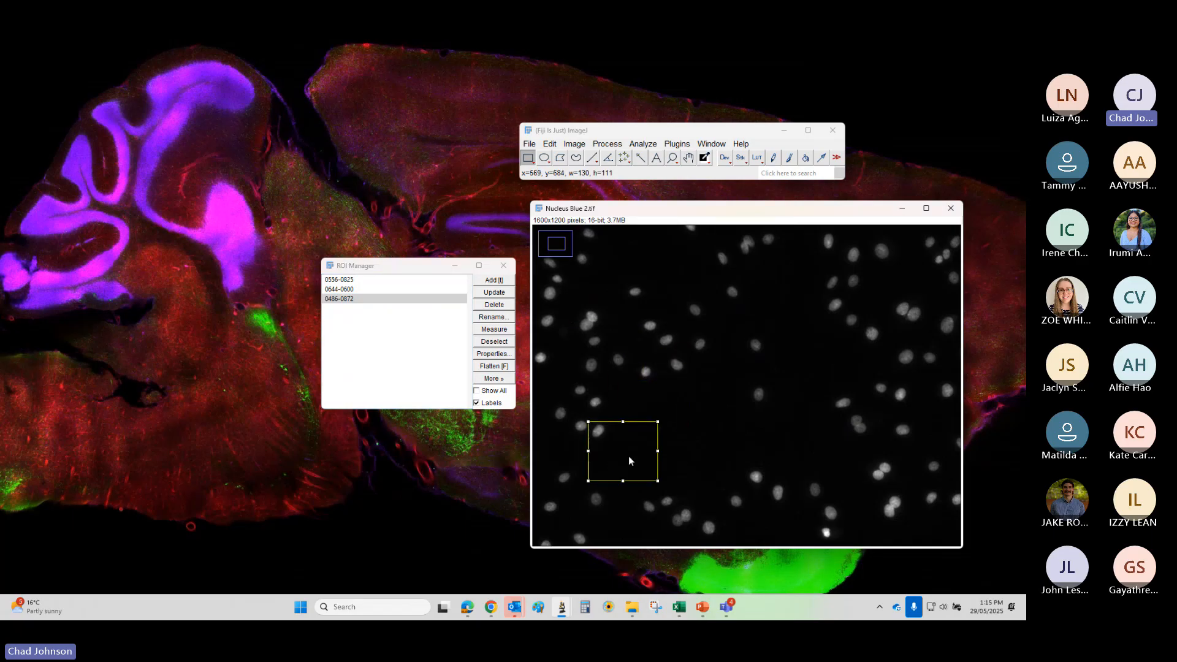
{"action": "left_click", "coordinate": [352, 279]}
{"action": "left_click", "coordinate": [352, 290]}
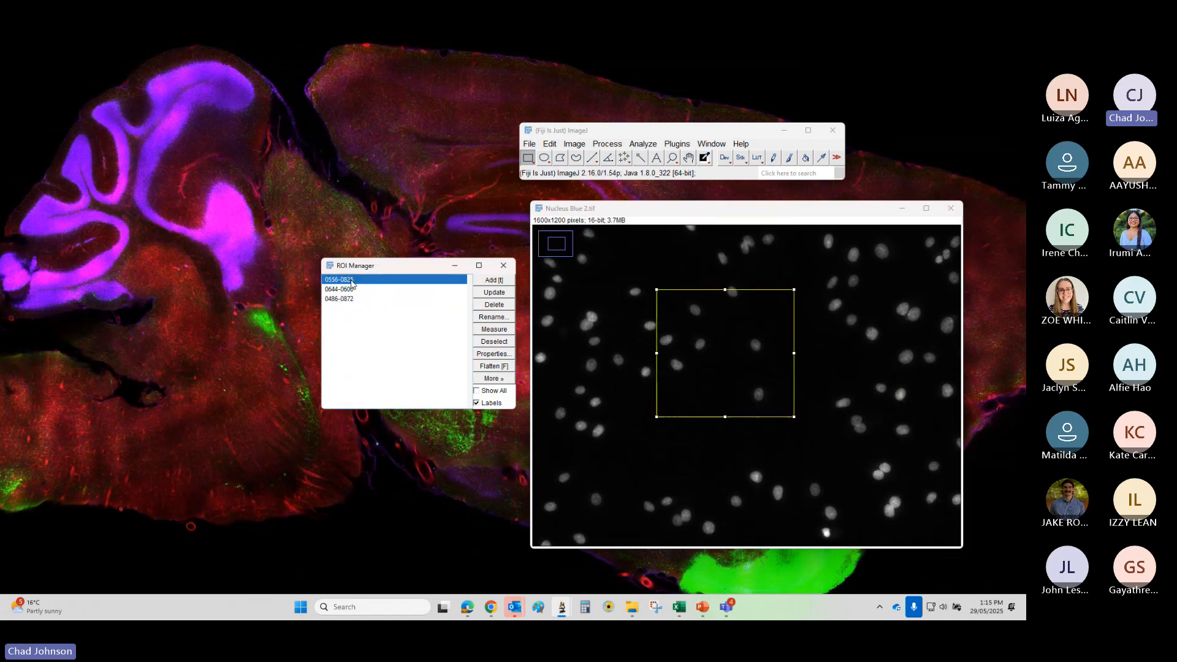
{"action": "left_click", "coordinate": [352, 299]}
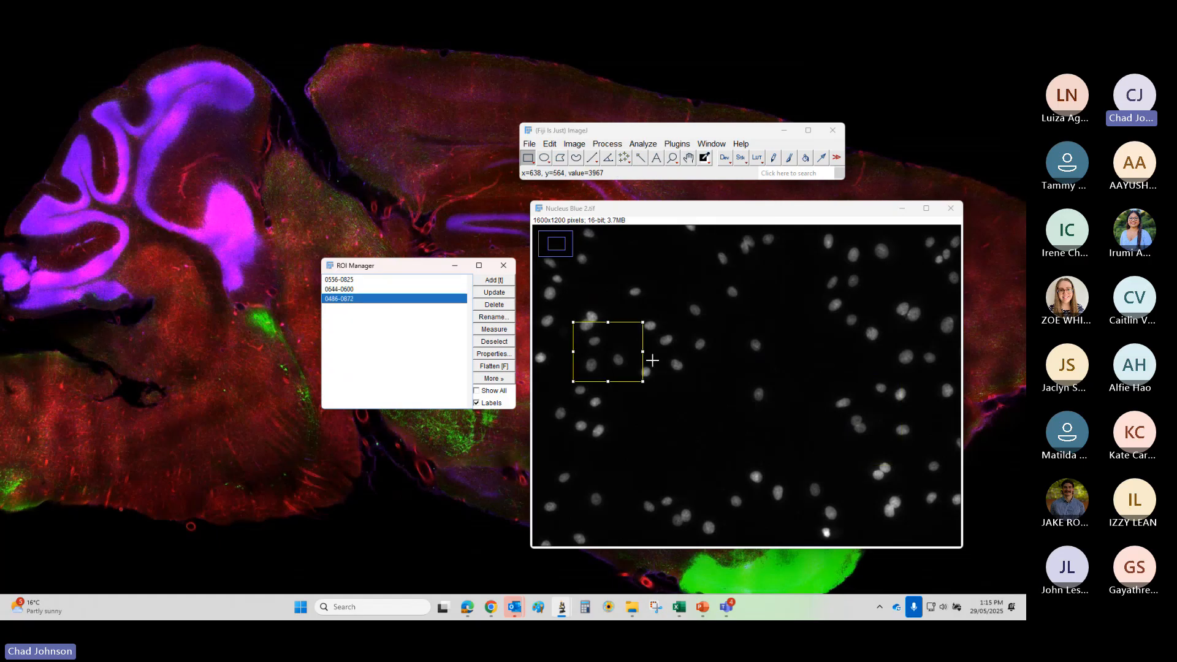
{"action": "left_click_drag", "start_coordinate": [619, 354], "coordinate": [618, 422]}
{"action": "left_click", "coordinate": [379, 280]}
{"action": "left_click", "coordinate": [380, 290]}
{"action": "left_click", "coordinate": [382, 300]}
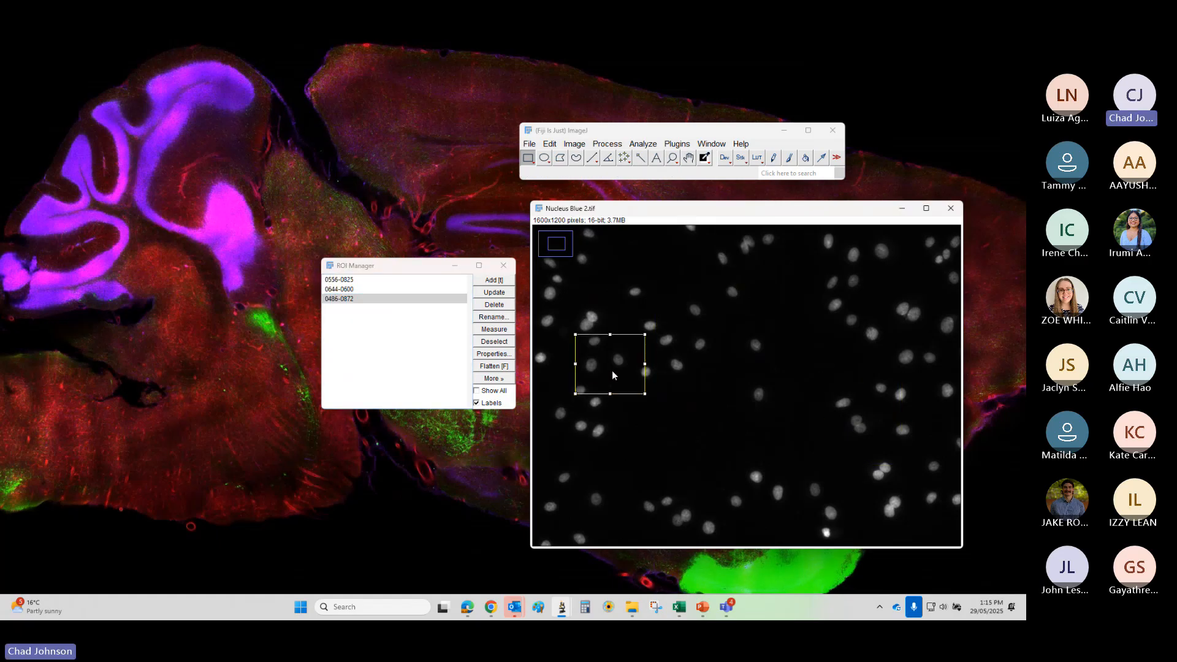
- Move the third region down on the image's left side, update its stored position, and clear the selection
{"action": "left_click_drag", "start_coordinate": [612, 371], "coordinate": [615, 455]}
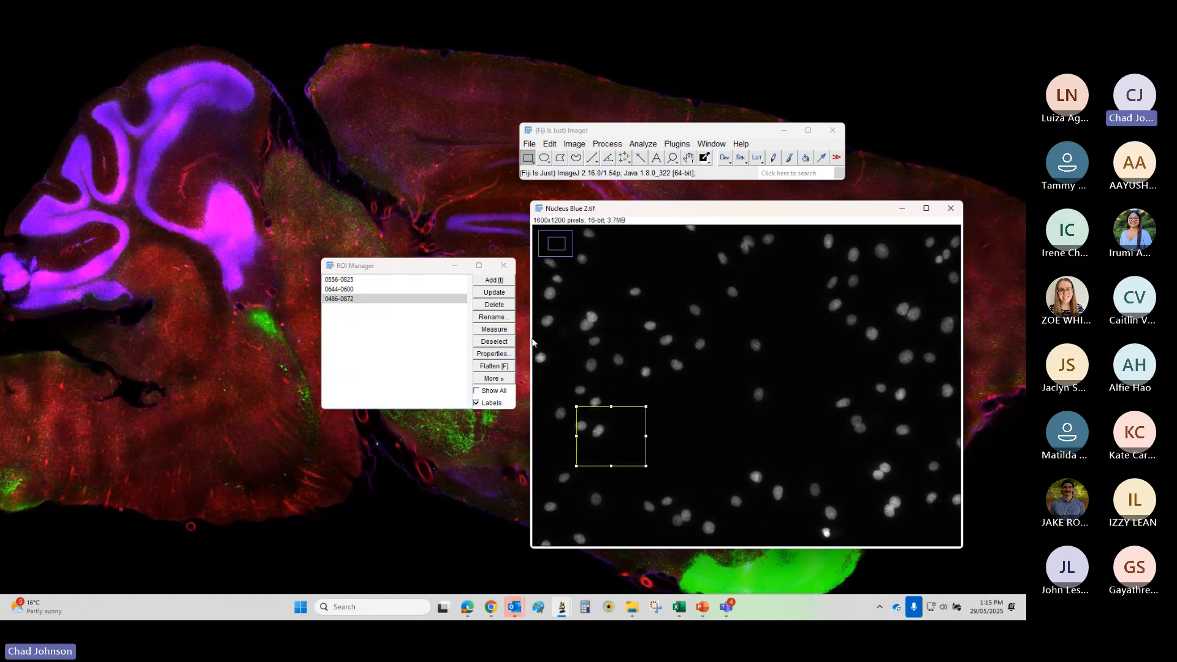
{"action": "left_click", "coordinate": [396, 299]}
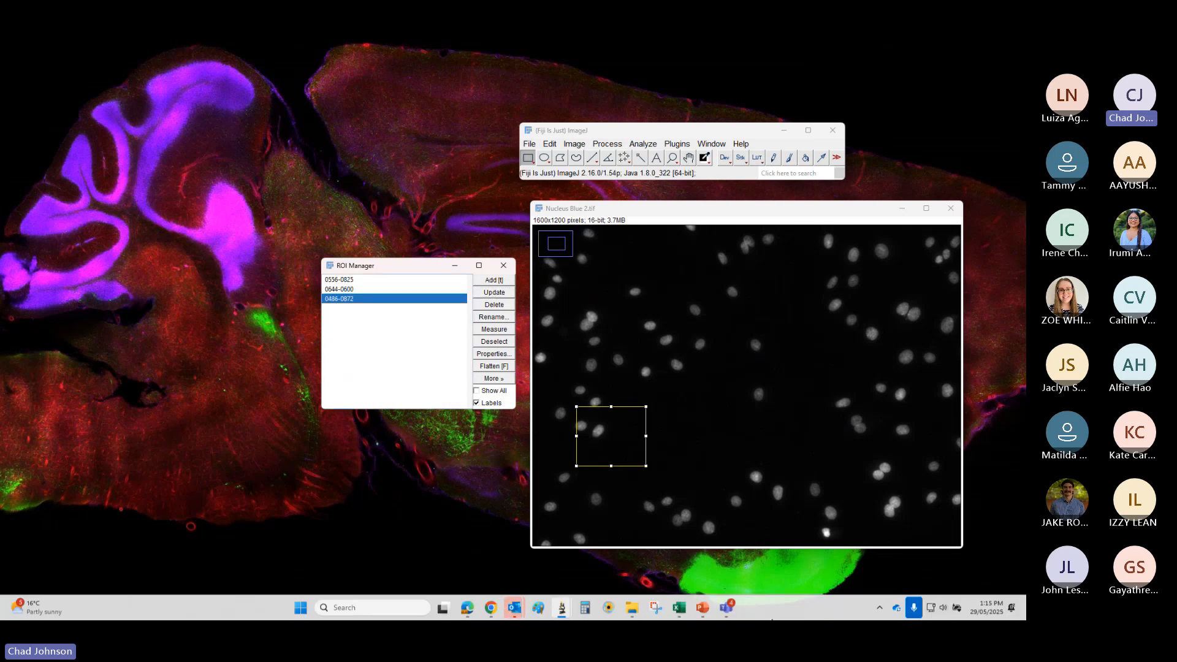
{"action": "left_click", "coordinate": [803, 479]}
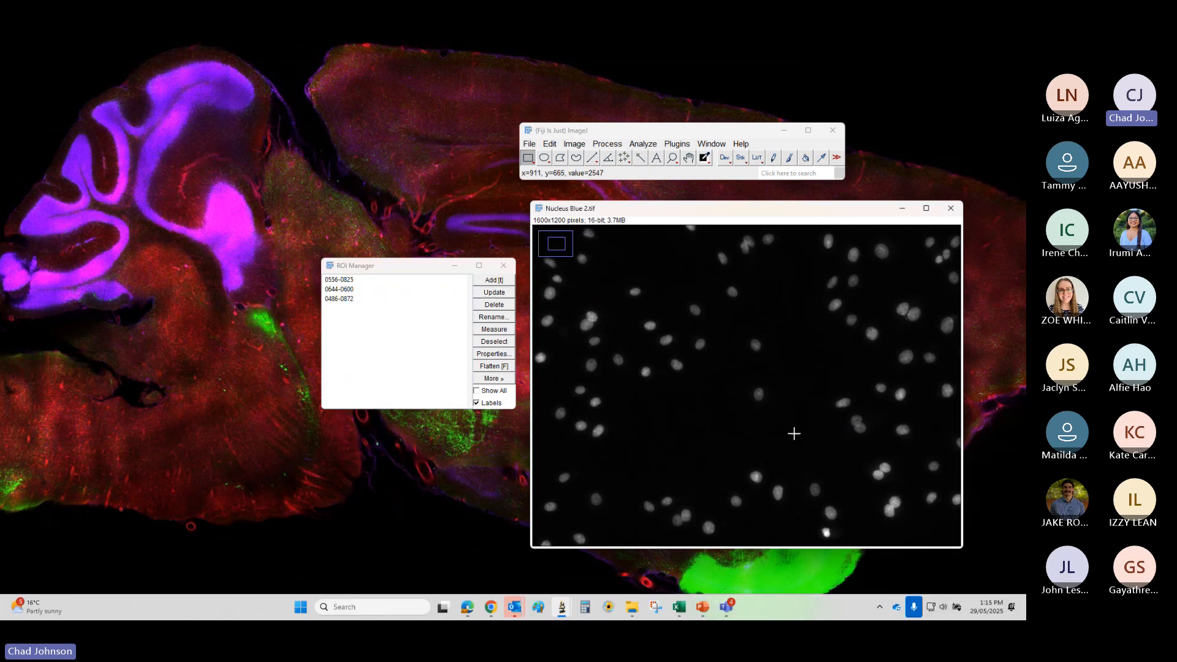
- Threshold the whole nuclei image between 5790 and 65535 with a dark background, and apply it to create a binary mask
{"action": "left_click", "coordinate": [673, 157]}
{"action": "right_click", "coordinate": [748, 362]}
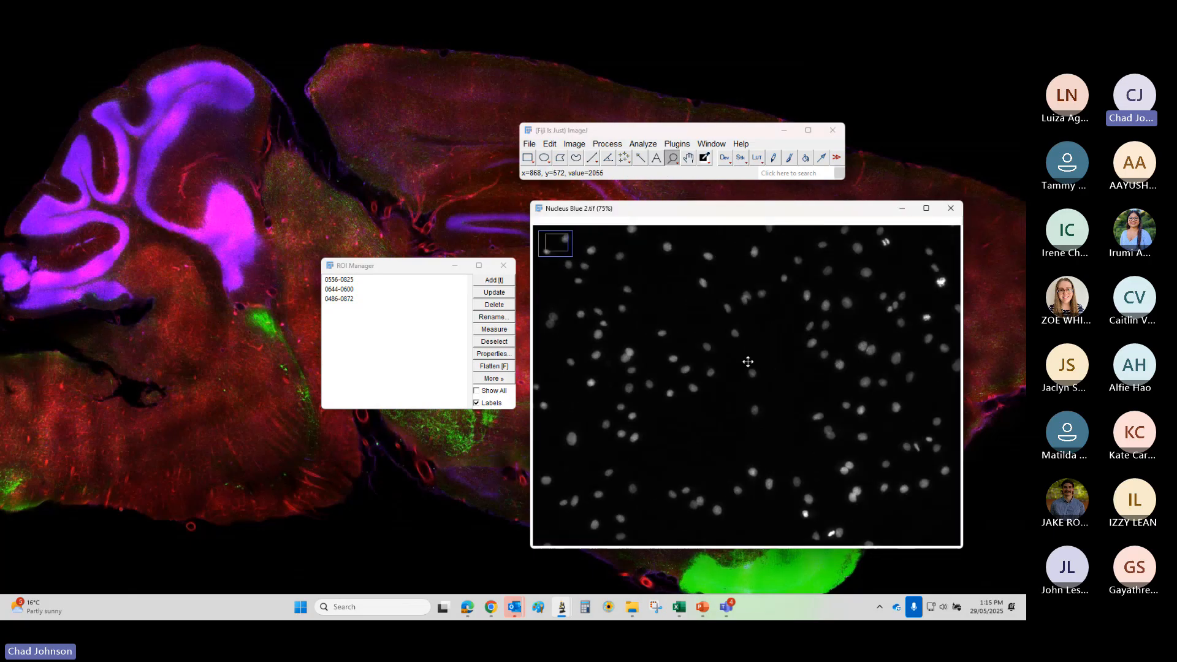
{"action": "right_click", "coordinate": [748, 361]}
{"action": "right_click", "coordinate": [748, 362]}
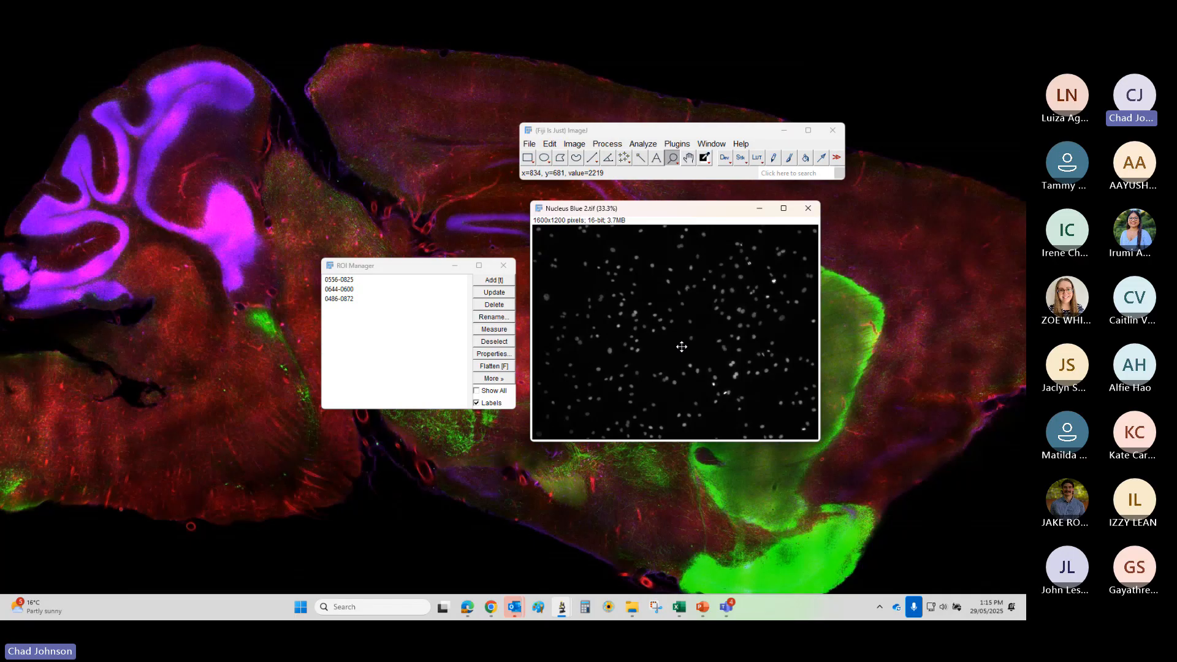
{"action": "key", "text": "ctrl+shift+t"}
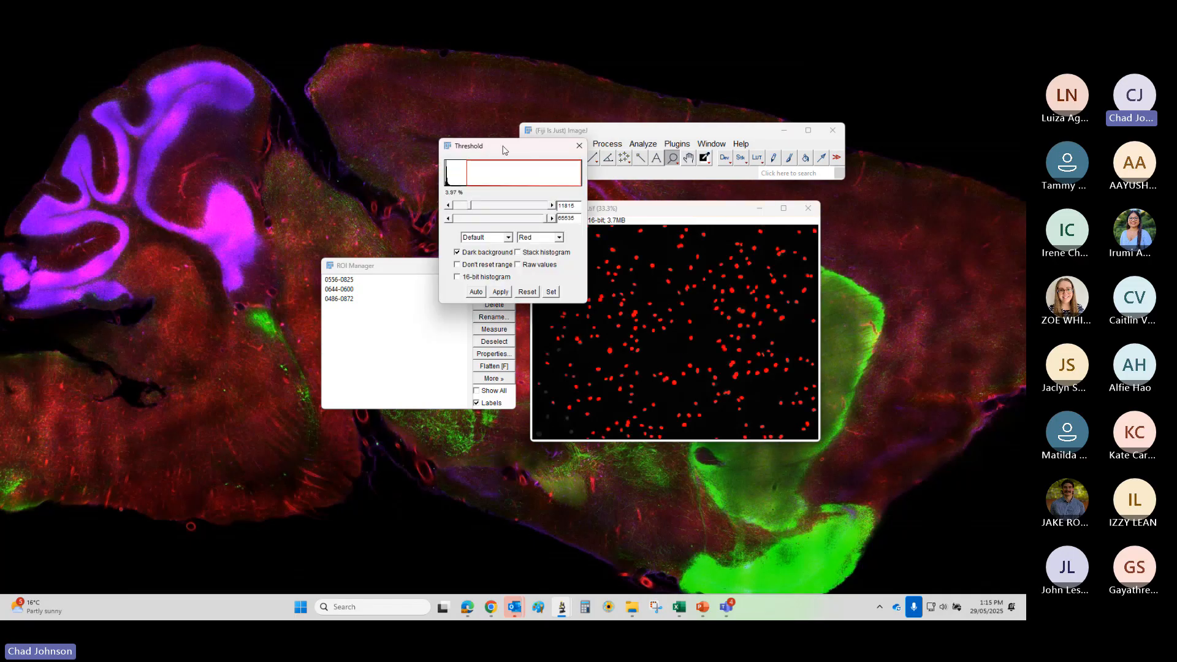
{"action": "left_click_drag", "start_coordinate": [503, 145], "coordinate": [416, 146]}
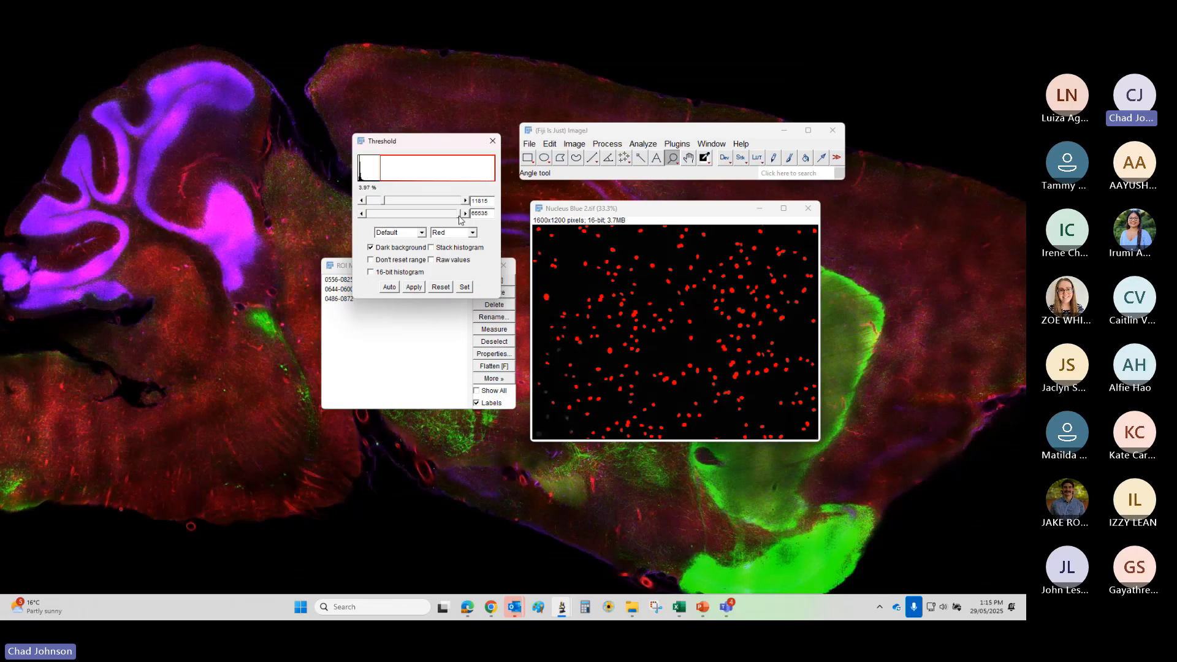
{"action": "mouse_move", "coordinate": [459, 219]}
{"action": "left_mouse_down"}
{"action": "mouse_move", "coordinate": [380, 216]}
{"action": "mouse_move", "coordinate": [467, 213]}
{"action": "left_mouse_up"}
{"action": "mouse_move", "coordinate": [370, 202]}
{"action": "left_mouse_down"}
{"action": "mouse_move", "coordinate": [396, 201]}
{"action": "mouse_move", "coordinate": [375, 207]}
{"action": "left_mouse_up"}
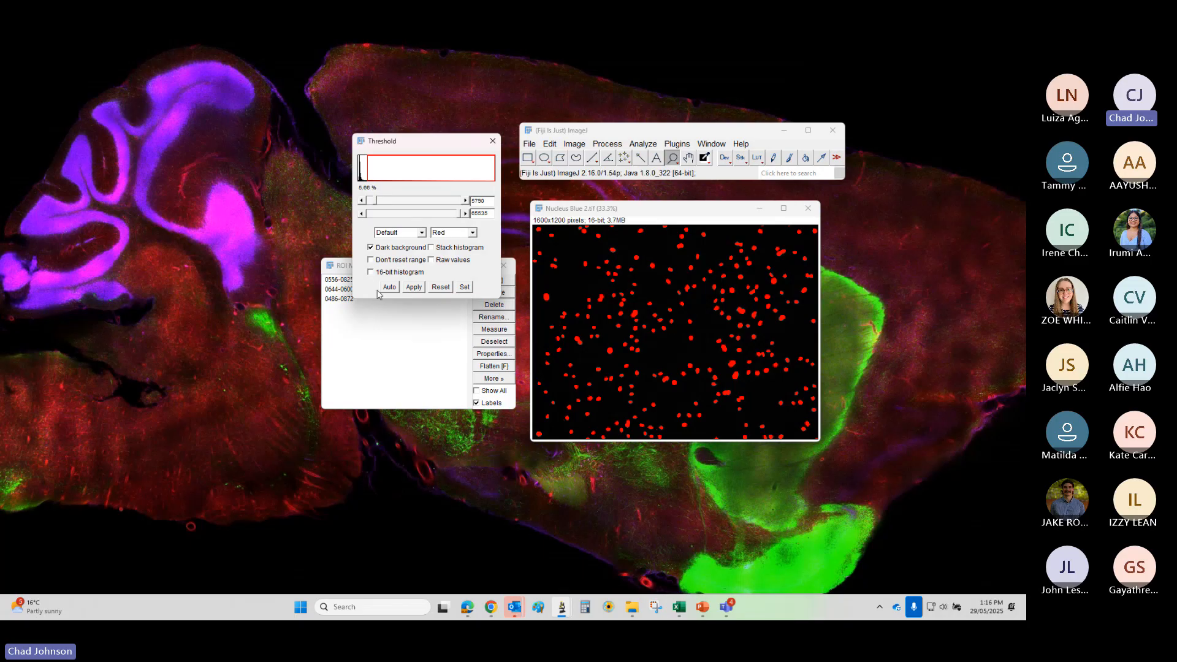
{"action": "left_click", "coordinate": [413, 287]}
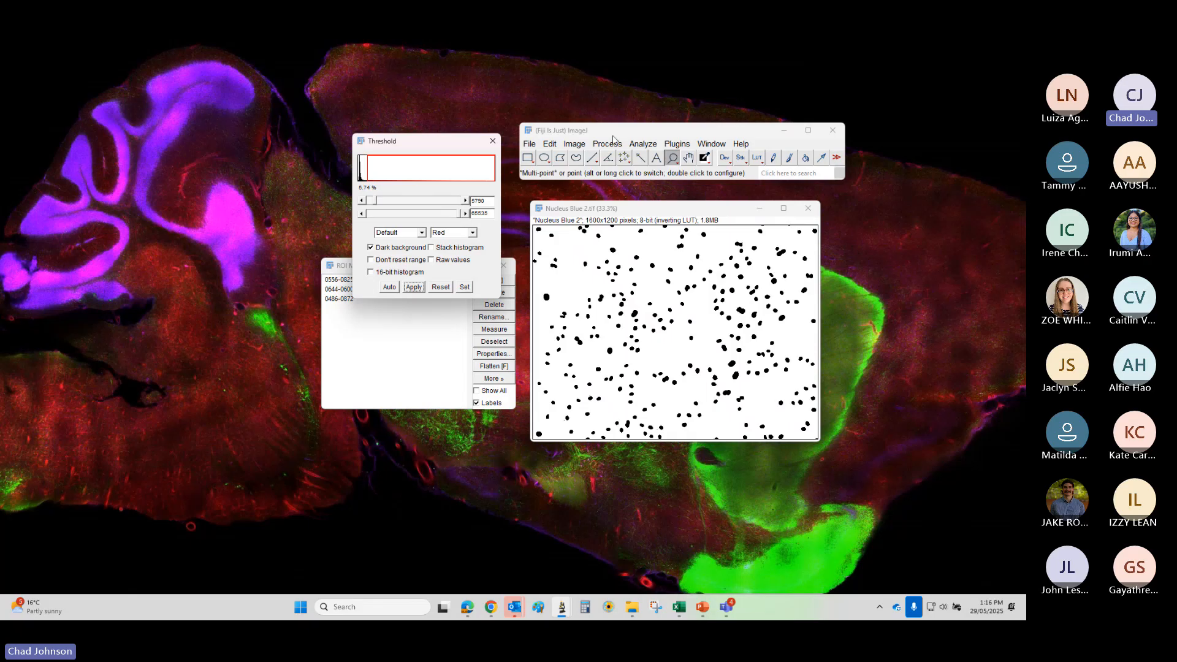
- Measure the binary nuclei mask, and widen the Results window and place it beside the image
{"action": "left_click", "coordinate": [640, 145]}
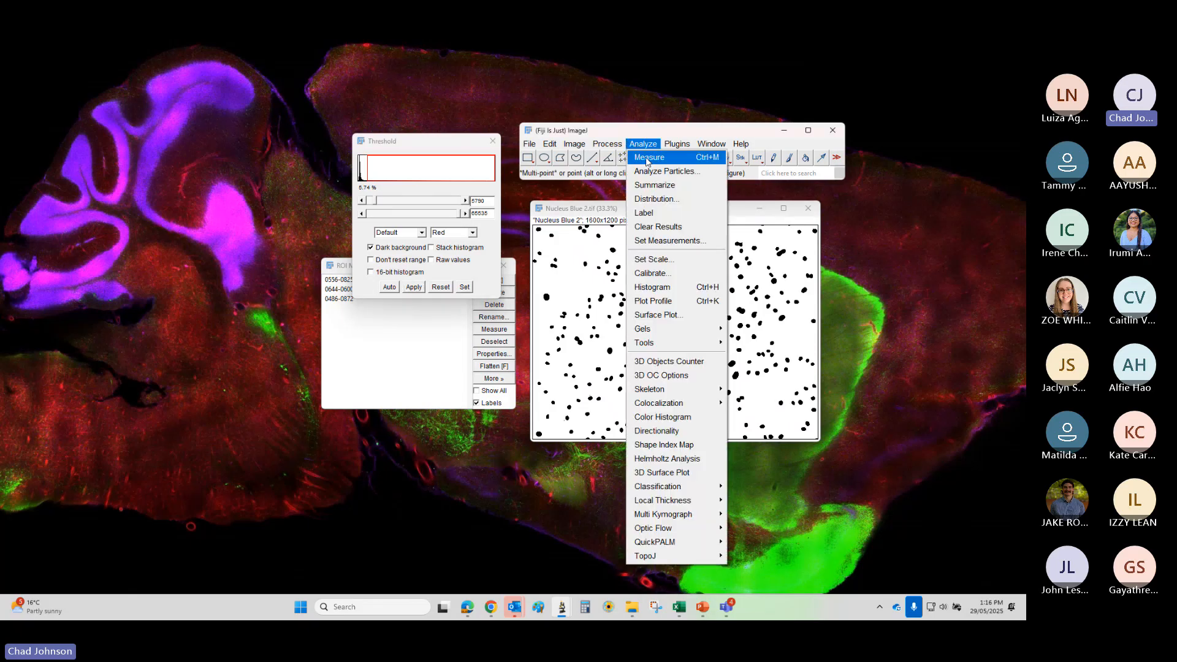
{"action": "left_click", "coordinate": [647, 161]}
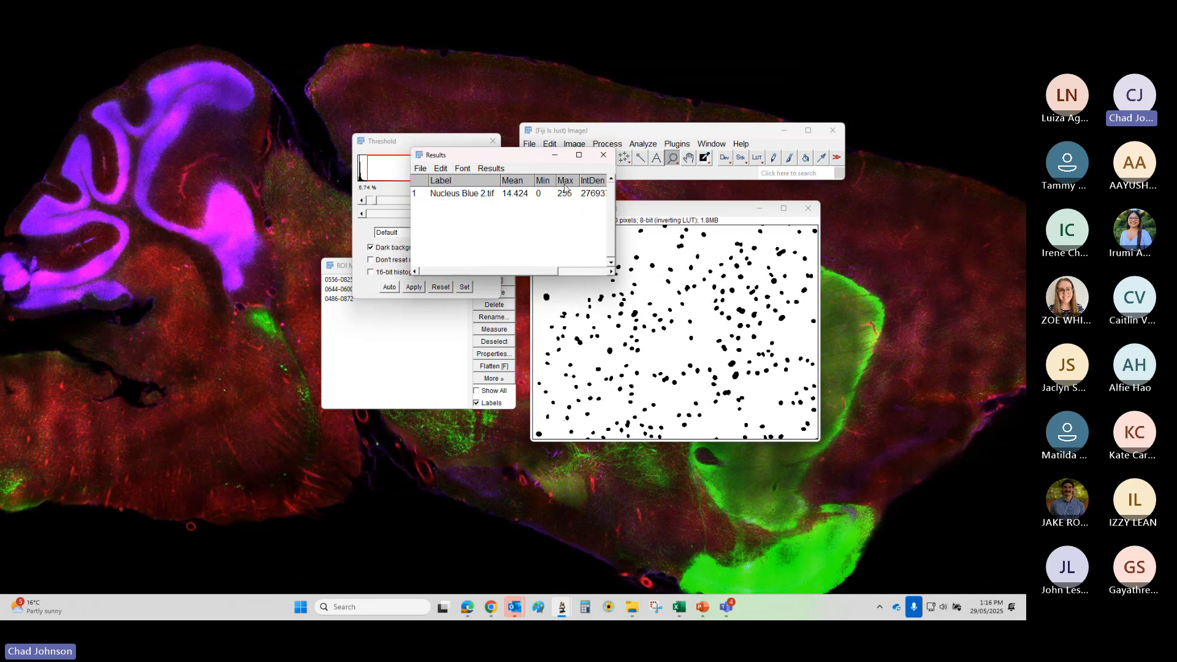
{"action": "left_click_drag", "start_coordinate": [614, 222], "coordinate": [859, 221]}
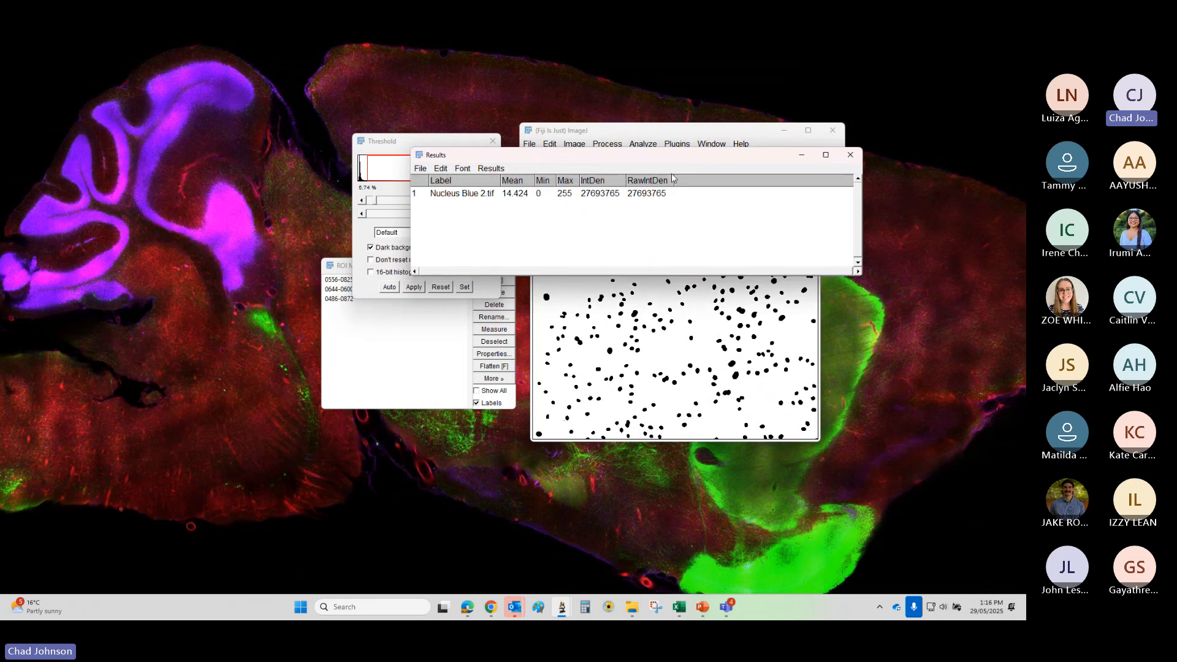
{"action": "left_click_drag", "start_coordinate": [651, 156], "coordinate": [302, 213]}
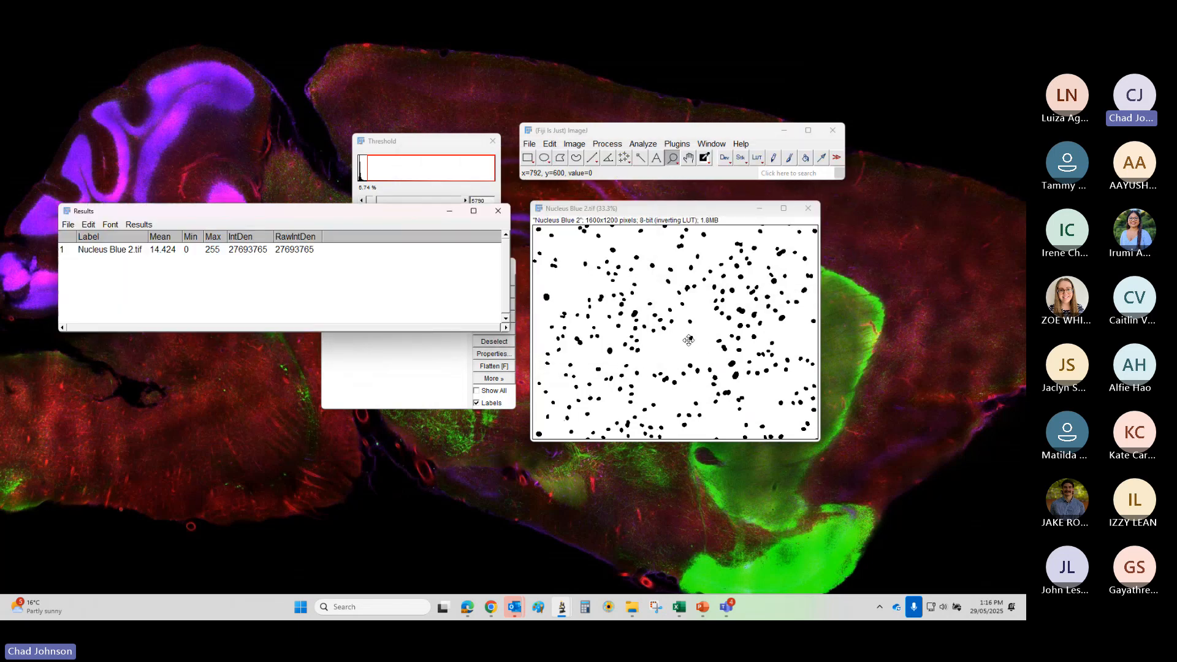
- Examine the available measurement types in Set Measurements, including area and area fraction, and close the dialog without applying changes
{"action": "left_click", "coordinate": [641, 144]}
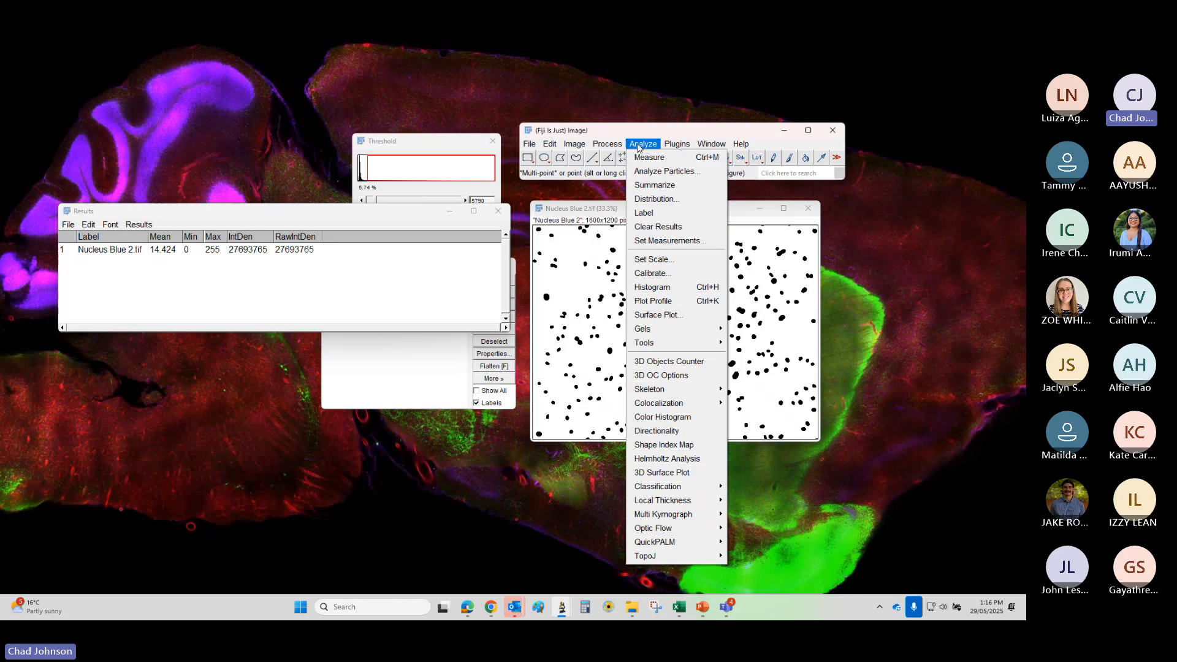
{"action": "left_click", "coordinate": [662, 241]}
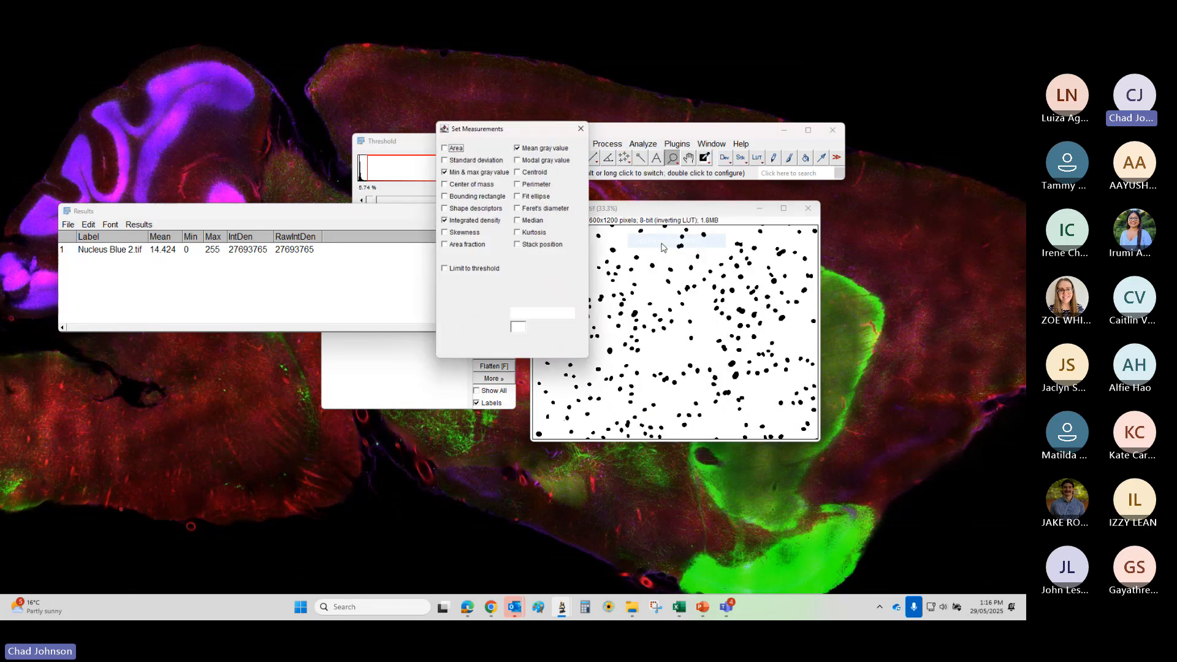
{"action": "left_click_drag", "start_coordinate": [460, 126], "coordinate": [619, 242]}
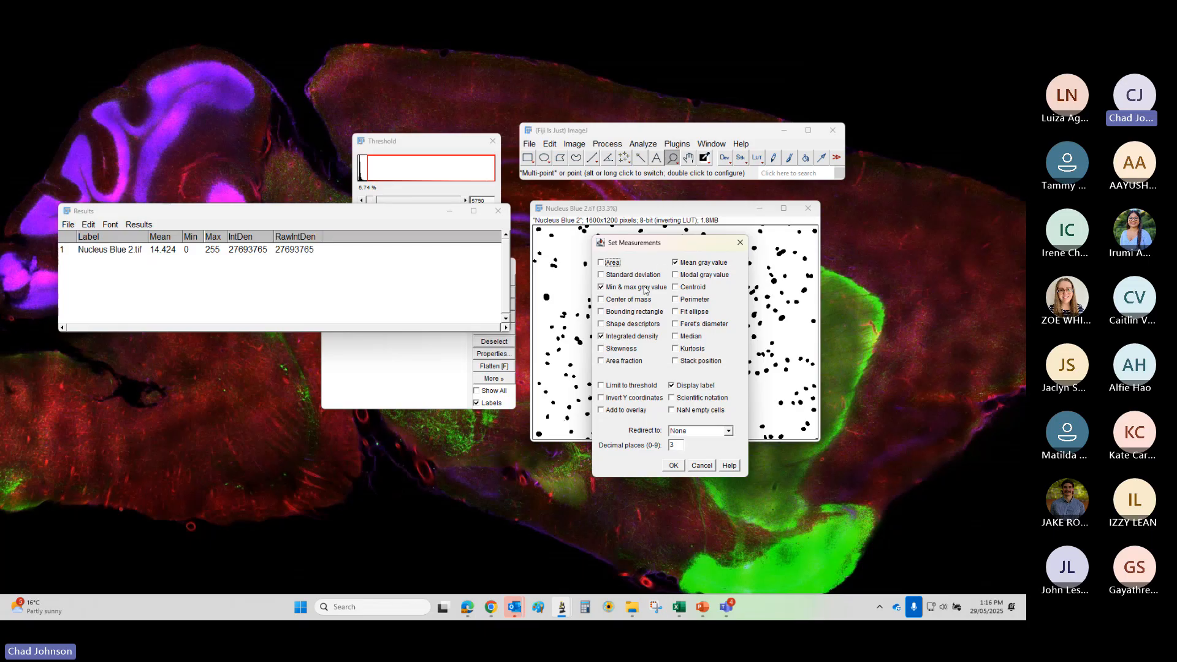
{"action": "left_click", "coordinate": [622, 362]}
{"action": "left_click", "coordinate": [602, 263]}
{"action": "left_click", "coordinate": [740, 243]}
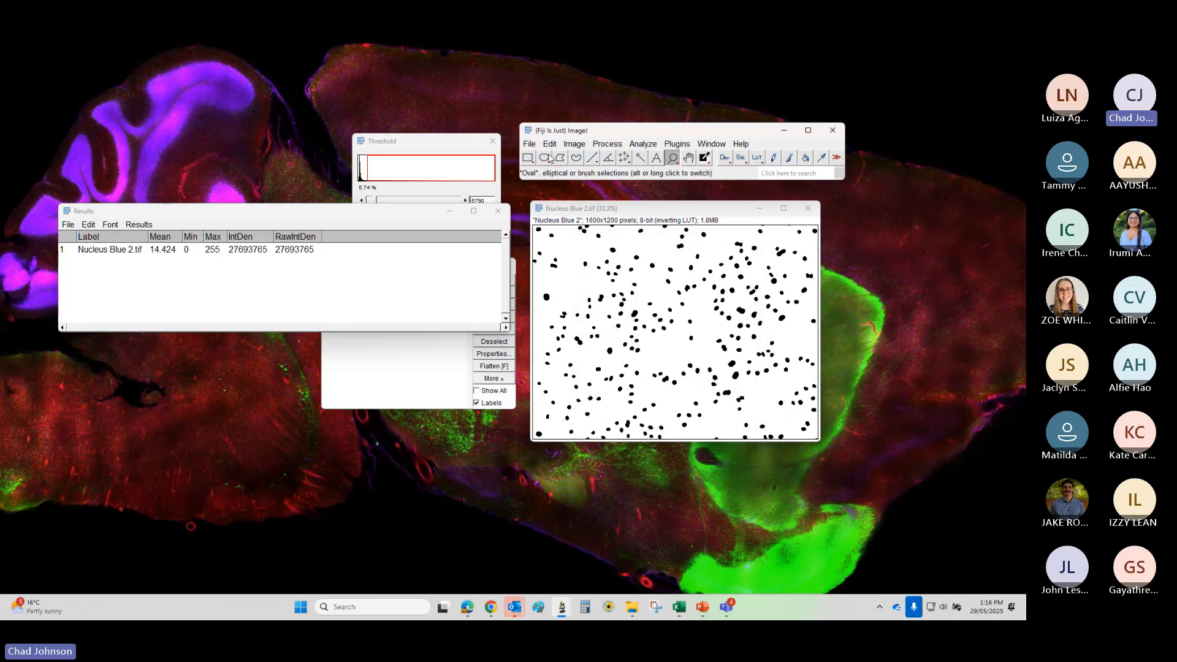
- Reopen the recent file Nucleus Blue 2.tif, place it over the binary mask, and reduce its magnification to 33.3%
{"action": "left_click", "coordinate": [529, 143]}
{"action": "mouse_move", "coordinate": [570, 213]}
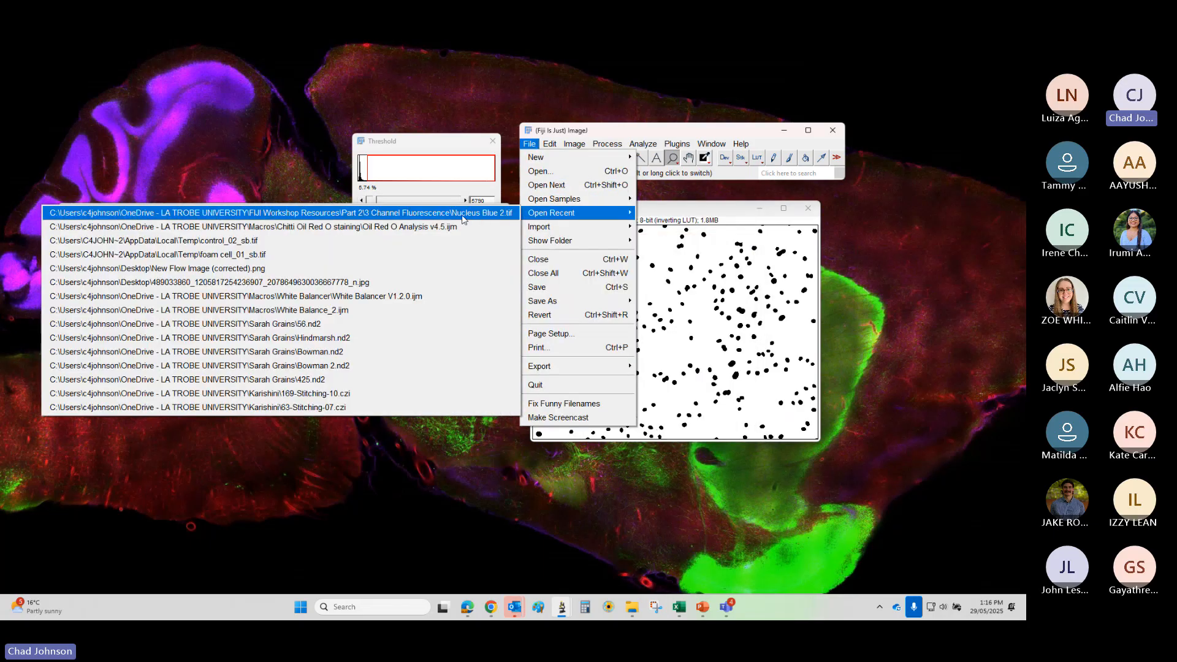
{"action": "left_click", "coordinate": [462, 215]}
{"action": "left_click_drag", "start_coordinate": [427, 51], "coordinate": [786, 210]}
{"action": "right_click", "coordinate": [720, 331]}
{"action": "right_click", "coordinate": [720, 331]}
- Draw a rectangular selection about 264 by 252 pixels left of the reopened image's centre and measure it
{"action": "left_click", "coordinate": [527, 158]}
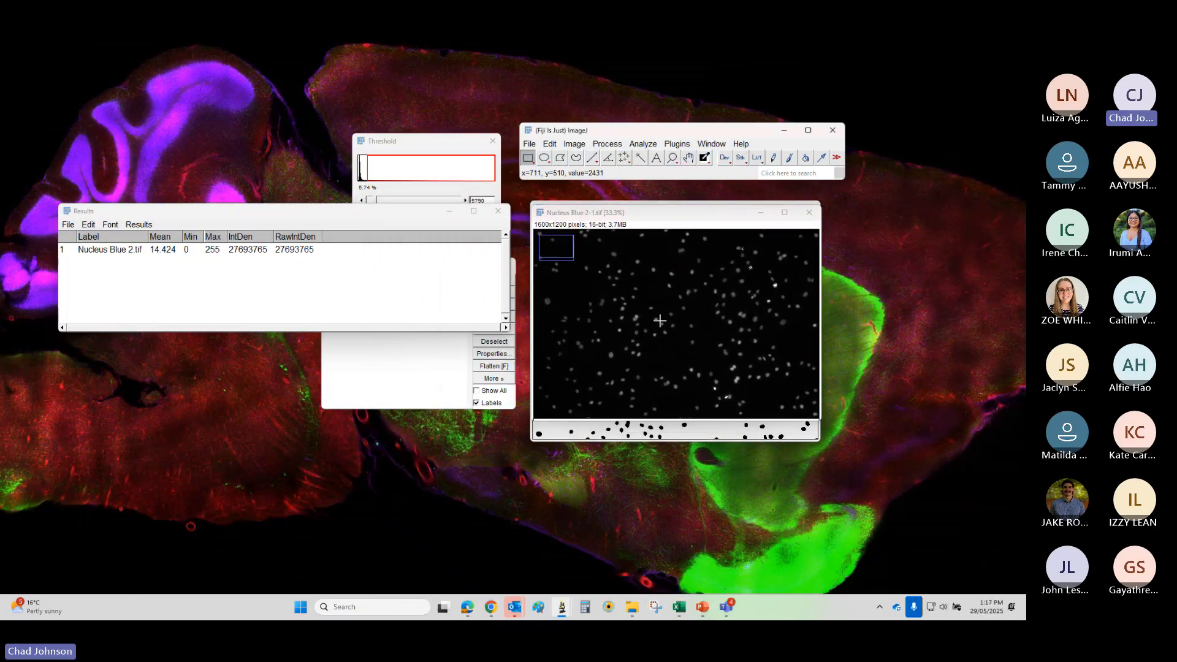
{"action": "left_click_drag", "start_coordinate": [615, 294], "coordinate": [662, 337]}
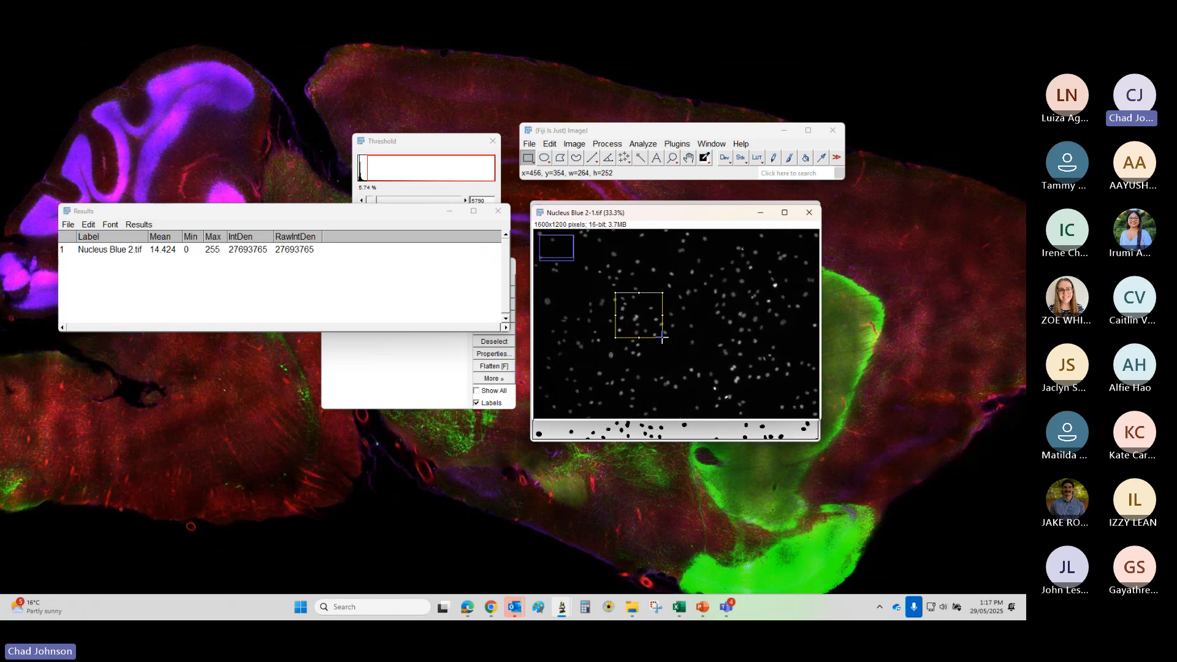
{"action": "key", "text": "ctrl+m"}
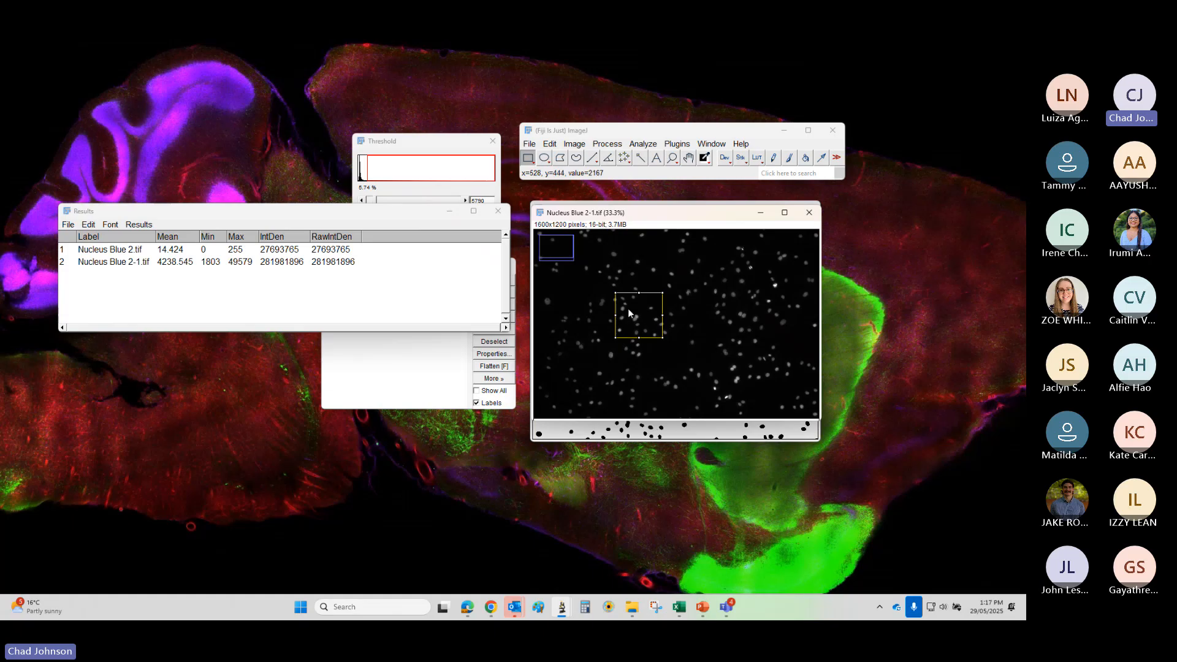
- Move the rectangular selection to about x=825, y=225 in the nuclei image and measure it there
{"action": "left_click_drag", "start_coordinate": [635, 315], "coordinate": [706, 294]}
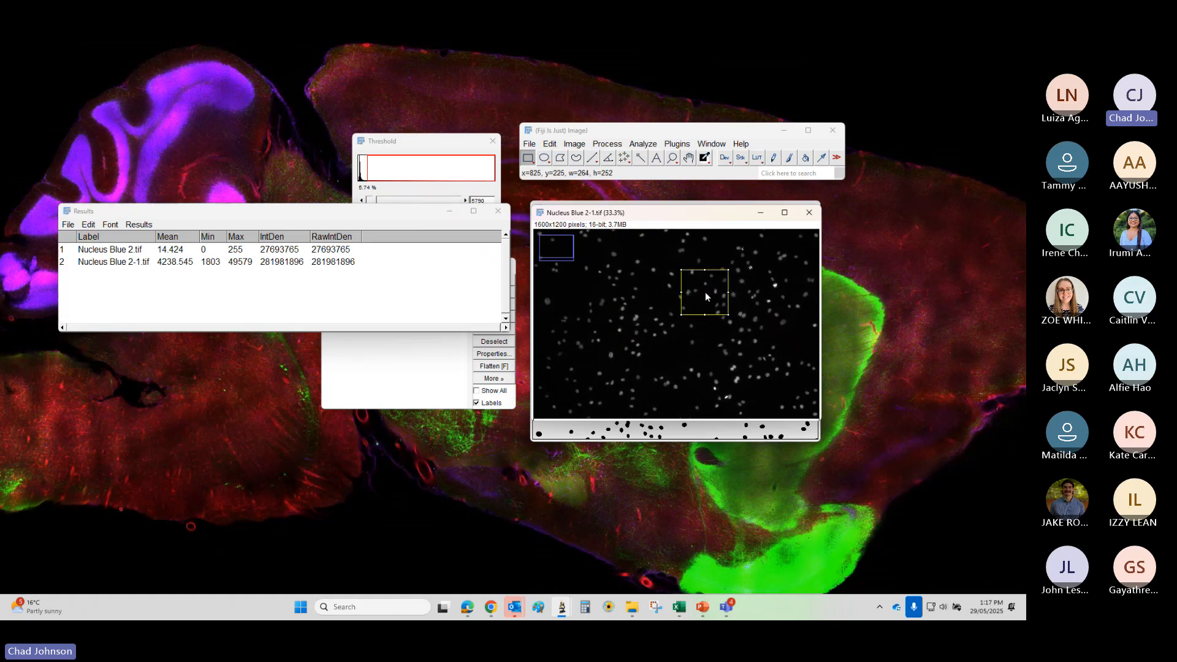
{"action": "key", "text": "ctrl+m"}
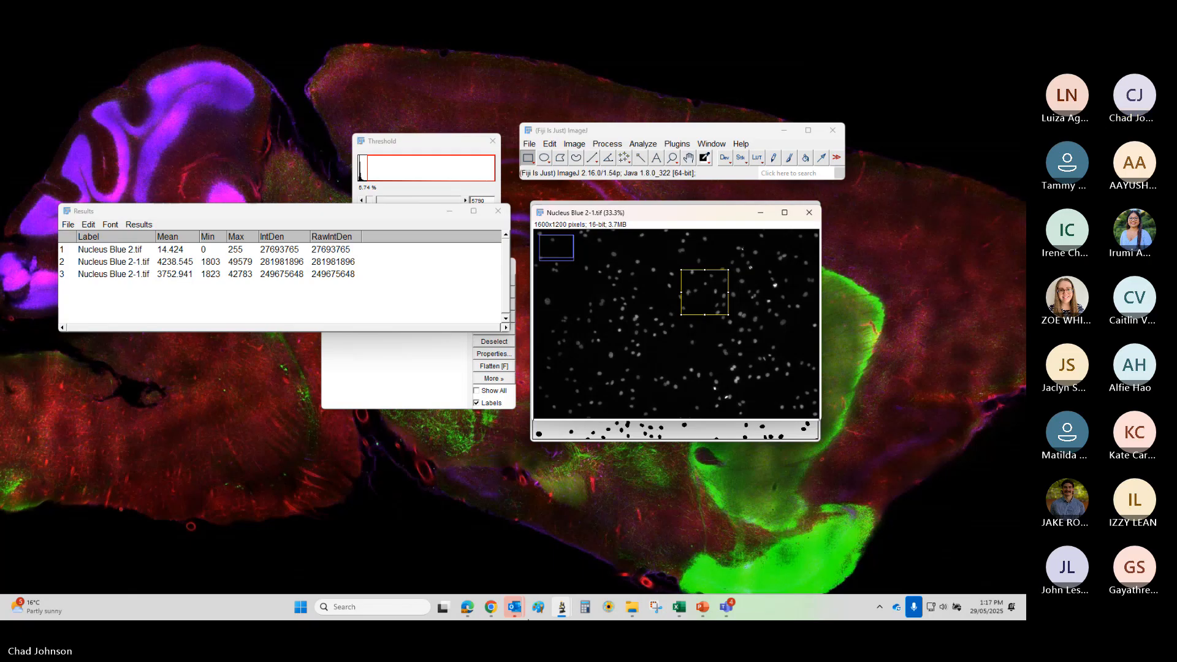
- Switch to the PowerPoint workshop presentation and show the "Part 2: Automated Analysis" slide
{"action": "mouse_move", "coordinate": [702, 607]}
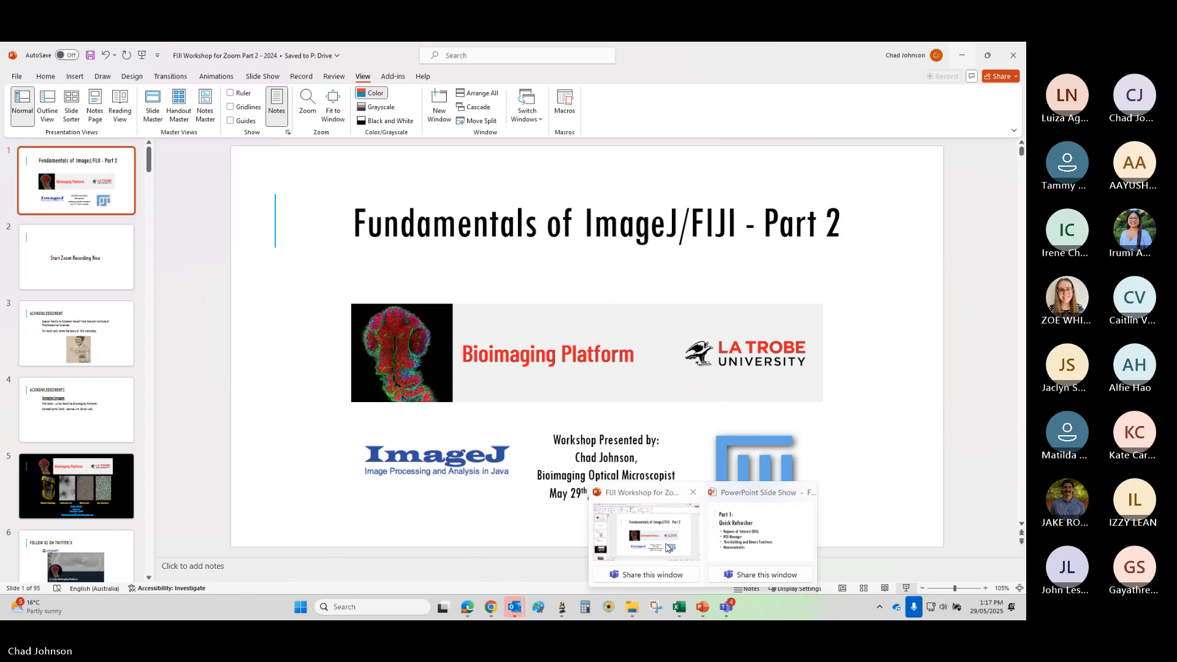
{"action": "left_click", "coordinate": [667, 547]}
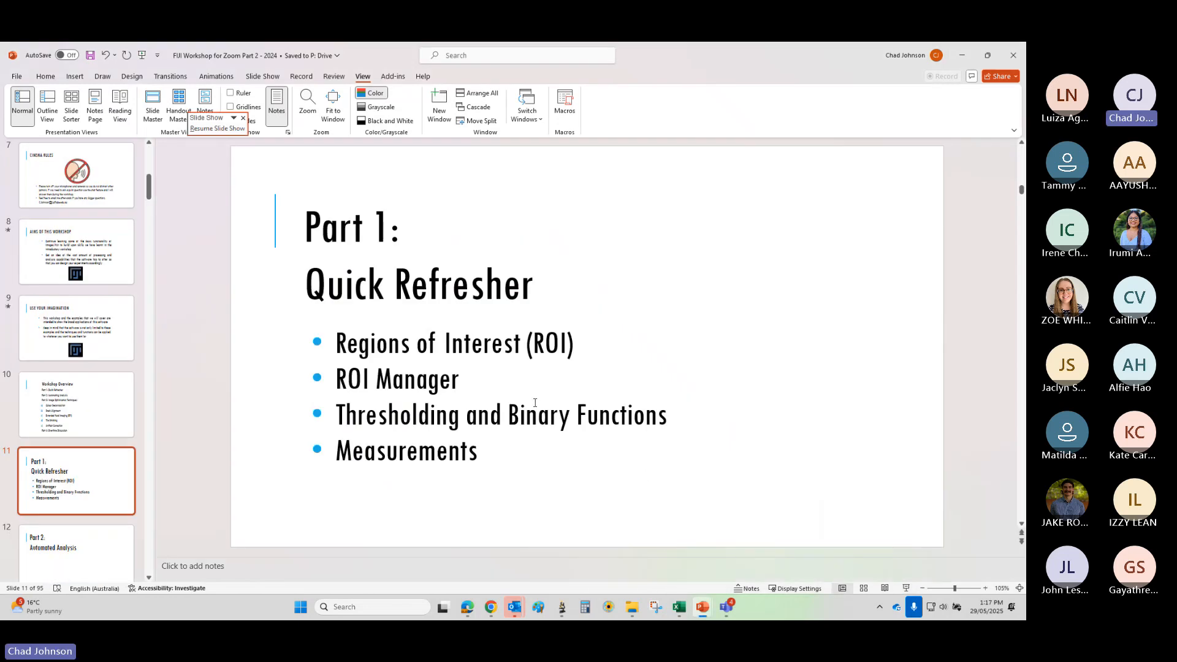
{"action": "left_click", "coordinate": [127, 545]}
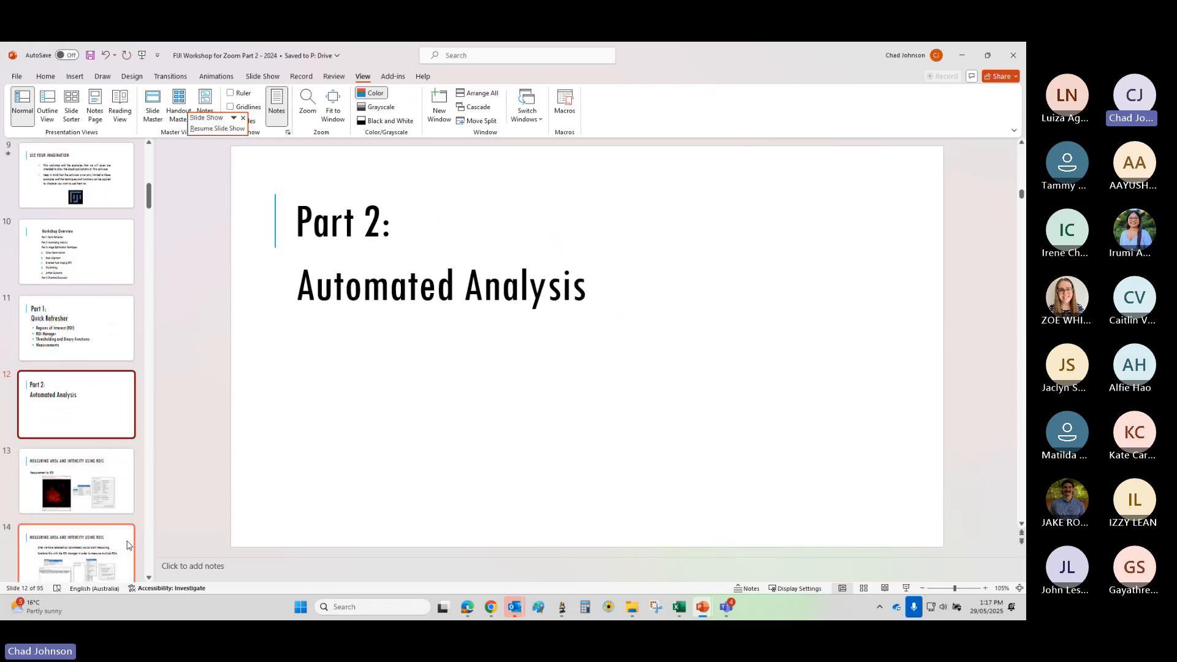
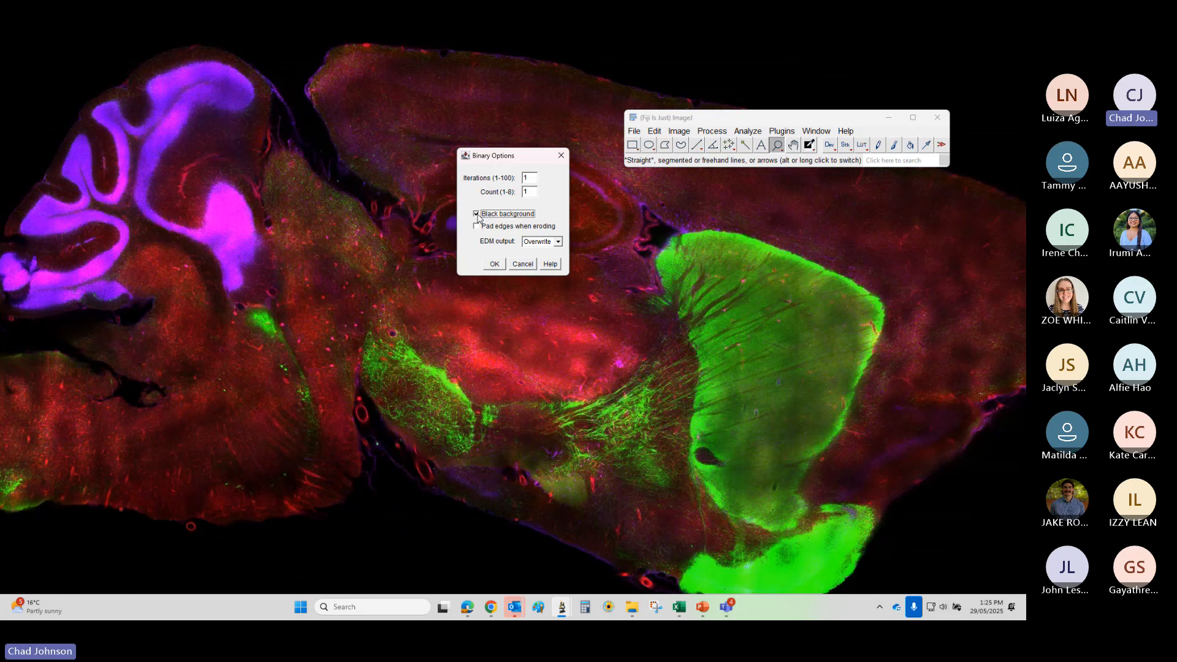
- Apply the Binary Options with Black background enabled
{"action": "left_click", "coordinate": [493, 265]}
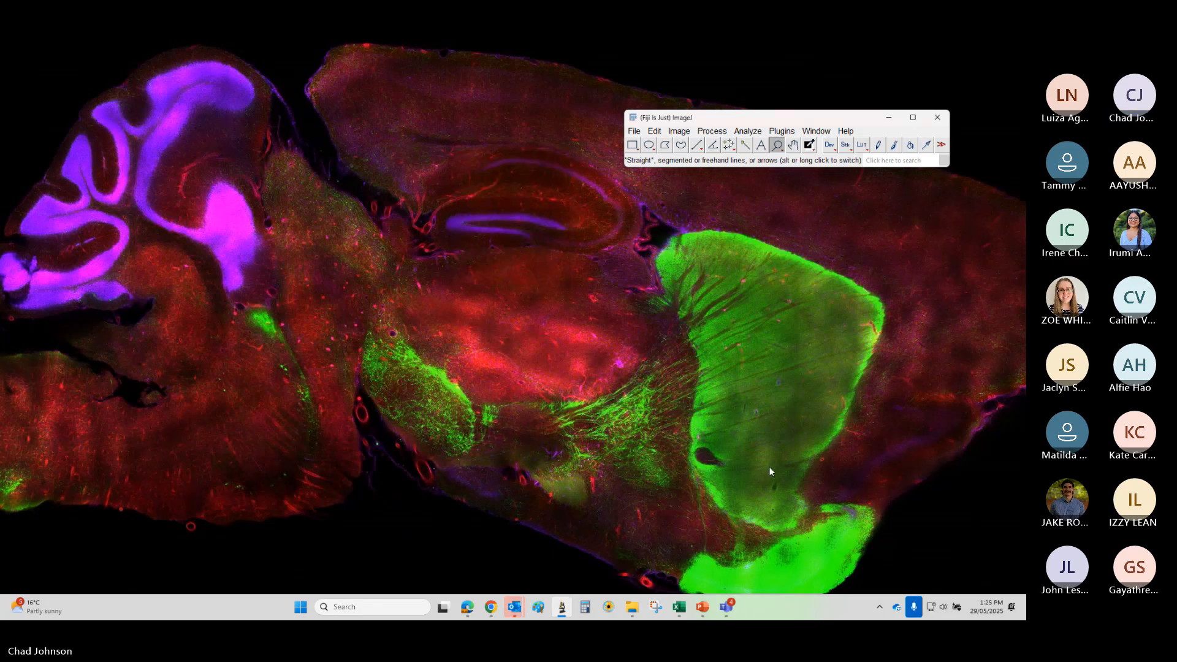
- Switch to the PowerPoint presentation, review the Binary Images and Automatic Object Counting slides, and return to Fiji
{"action": "mouse_move", "coordinate": [702, 607]}
{"action": "left_click", "coordinate": [665, 532]}
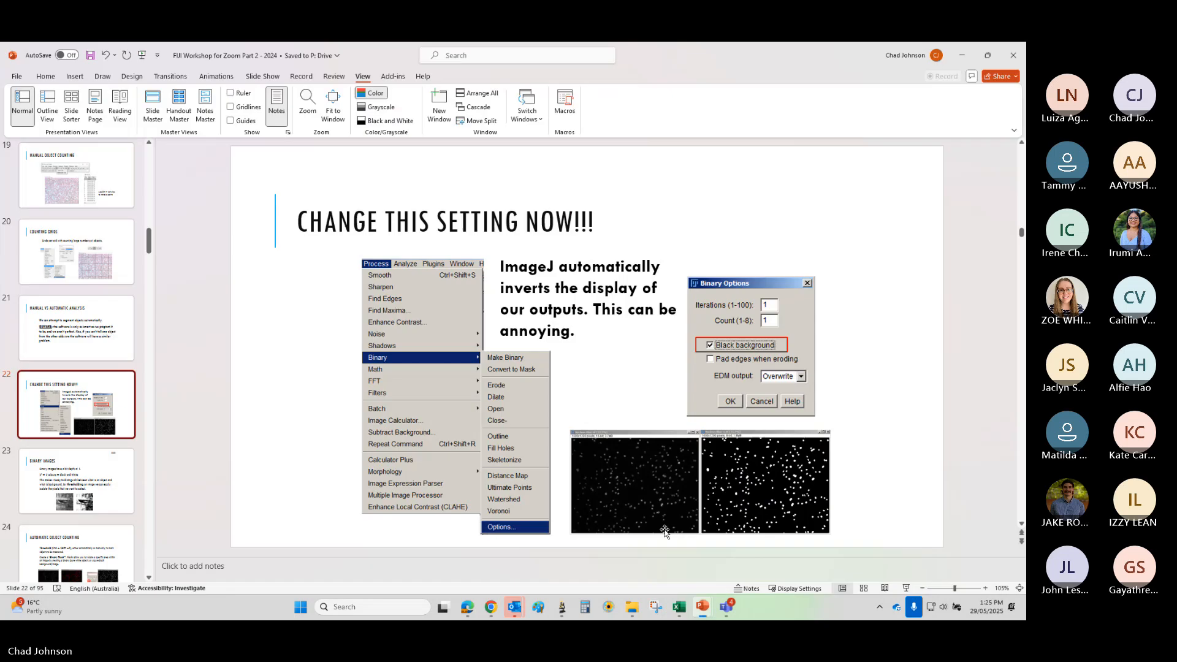
{"action": "left_click", "coordinate": [92, 493]}
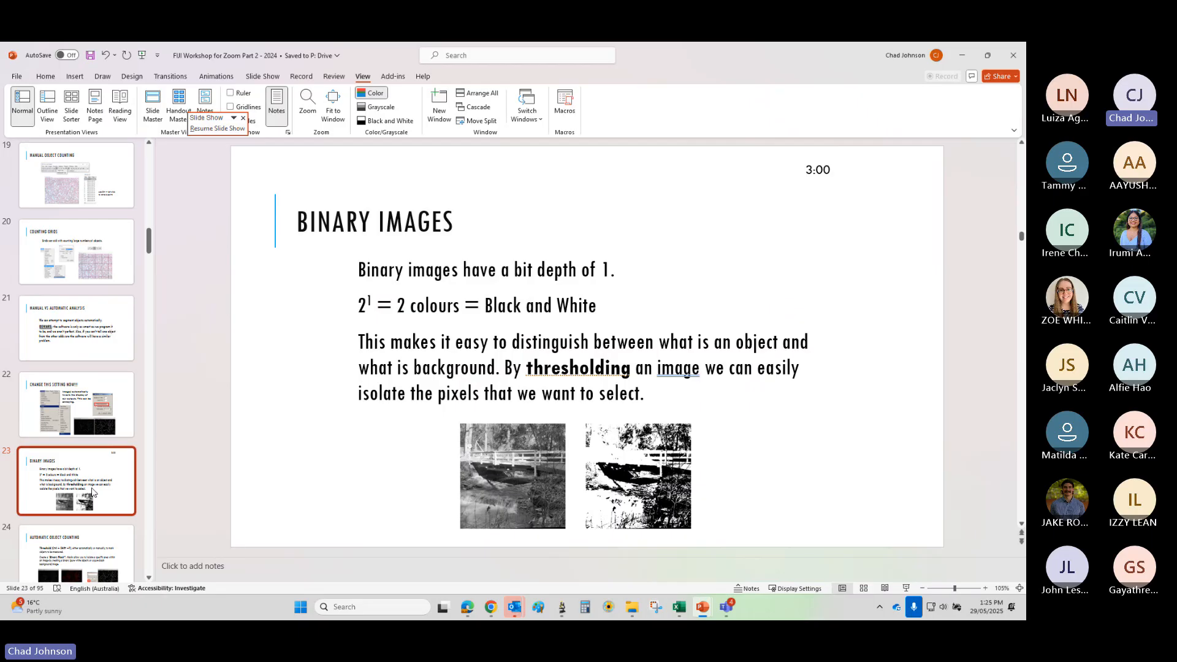
{"action": "left_click", "coordinate": [78, 537]}
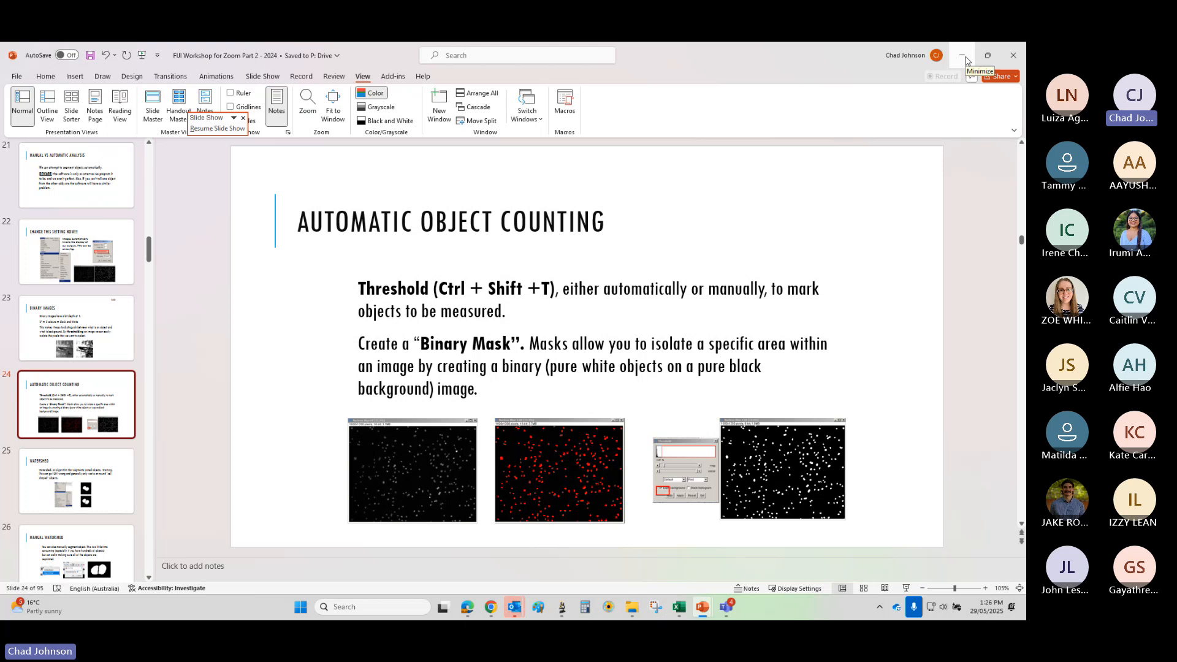
{"action": "left_click", "coordinate": [965, 57]}
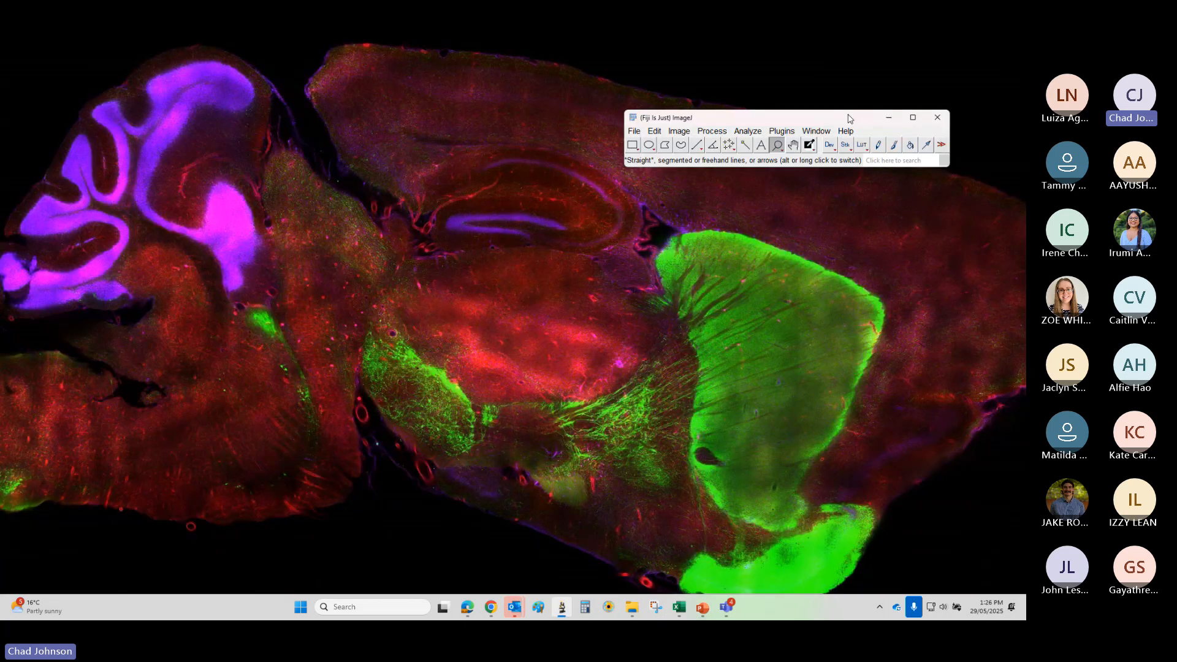
- Load Nucleus Blue 2.tif into Fiji from the 3 Channel Fluorescence folder, close the folder window, and reposition the image
{"action": "left_click", "coordinate": [638, 131]}
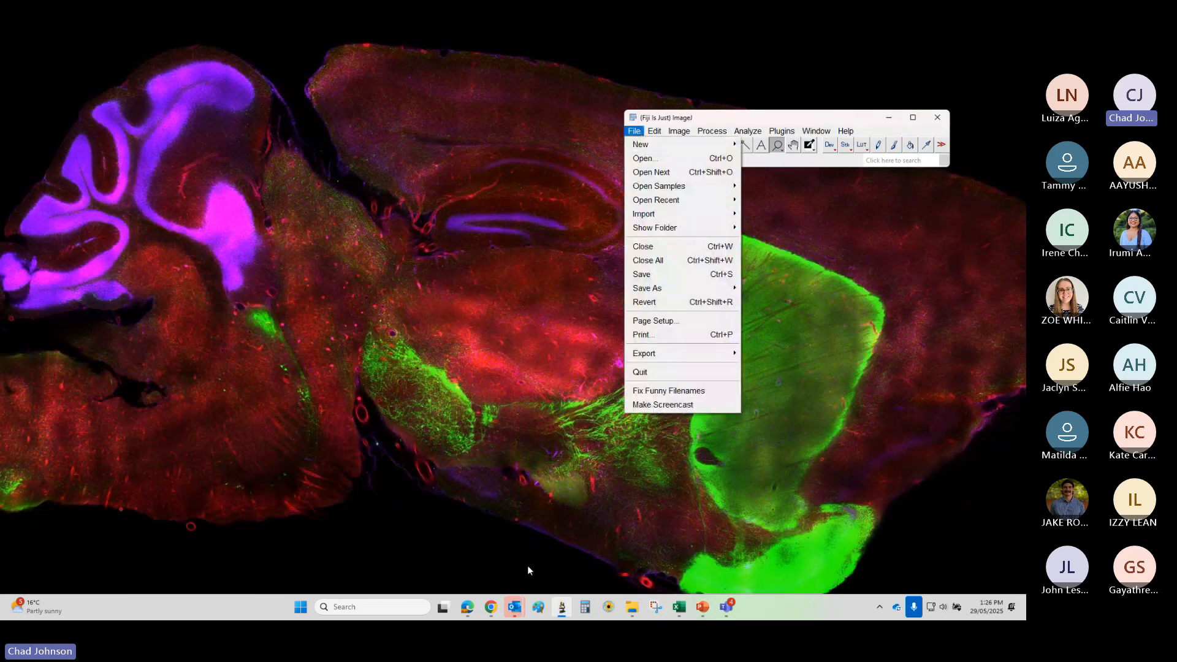
{"action": "left_click", "coordinate": [628, 604]}
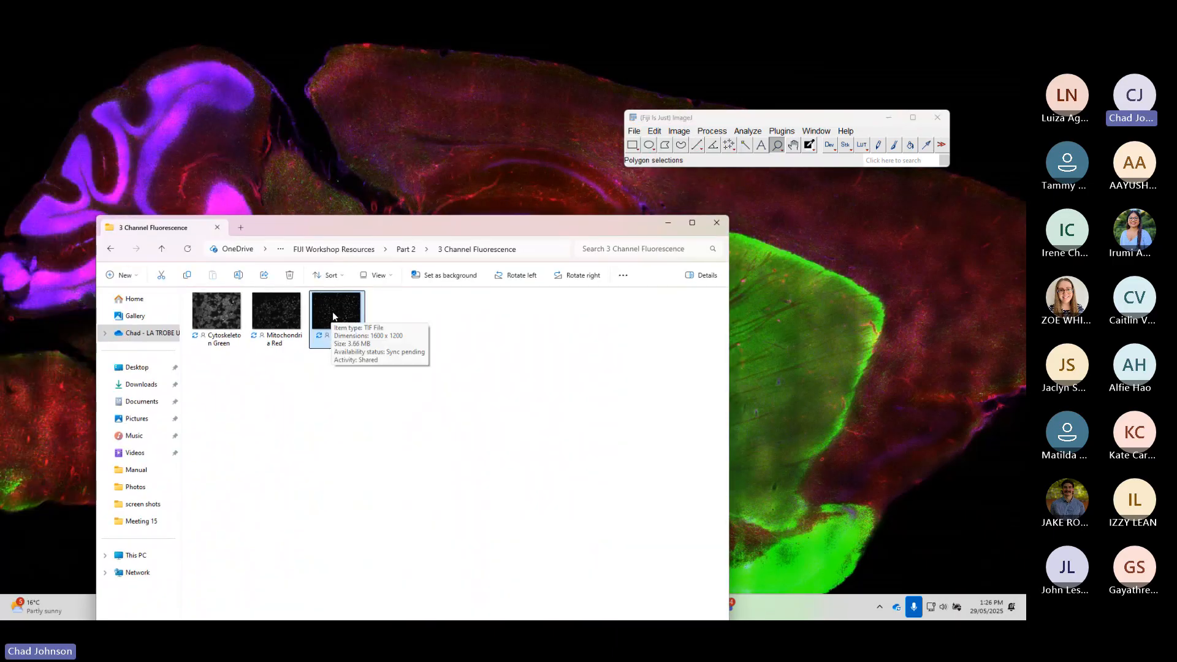
{"action": "left_click", "coordinate": [490, 327]}
{"action": "left_click_drag", "start_coordinate": [336, 315], "coordinate": [717, 132]}
{"action": "left_click", "coordinate": [717, 223]}
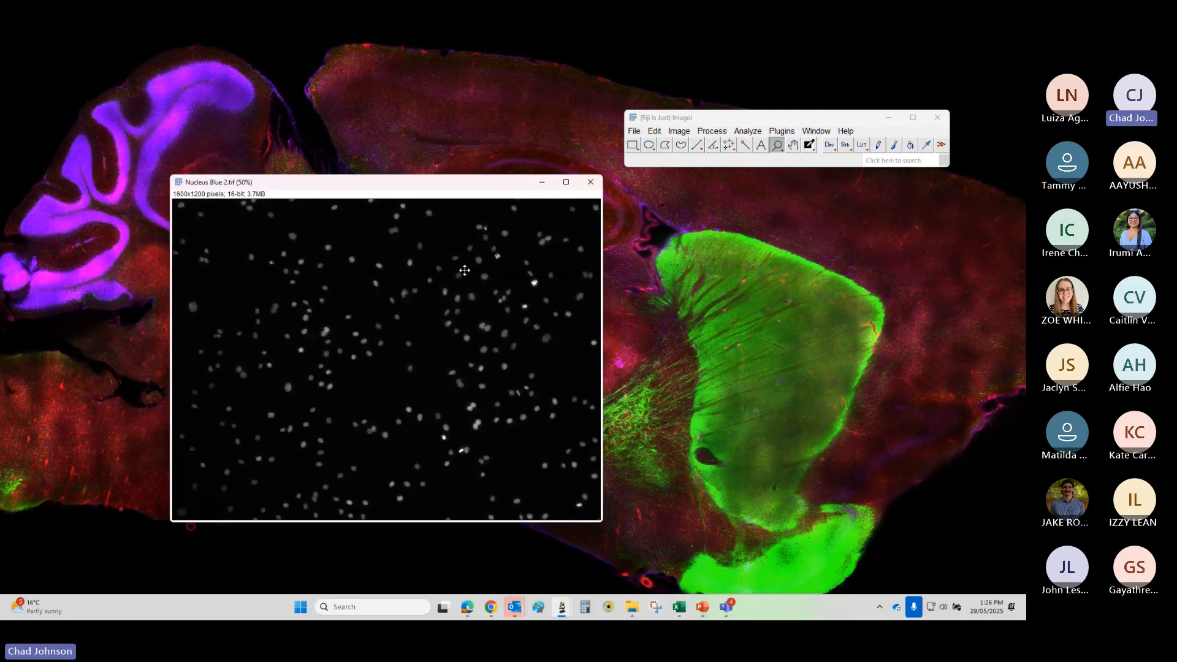
{"action": "left_click_drag", "start_coordinate": [433, 182], "coordinate": [446, 147]}
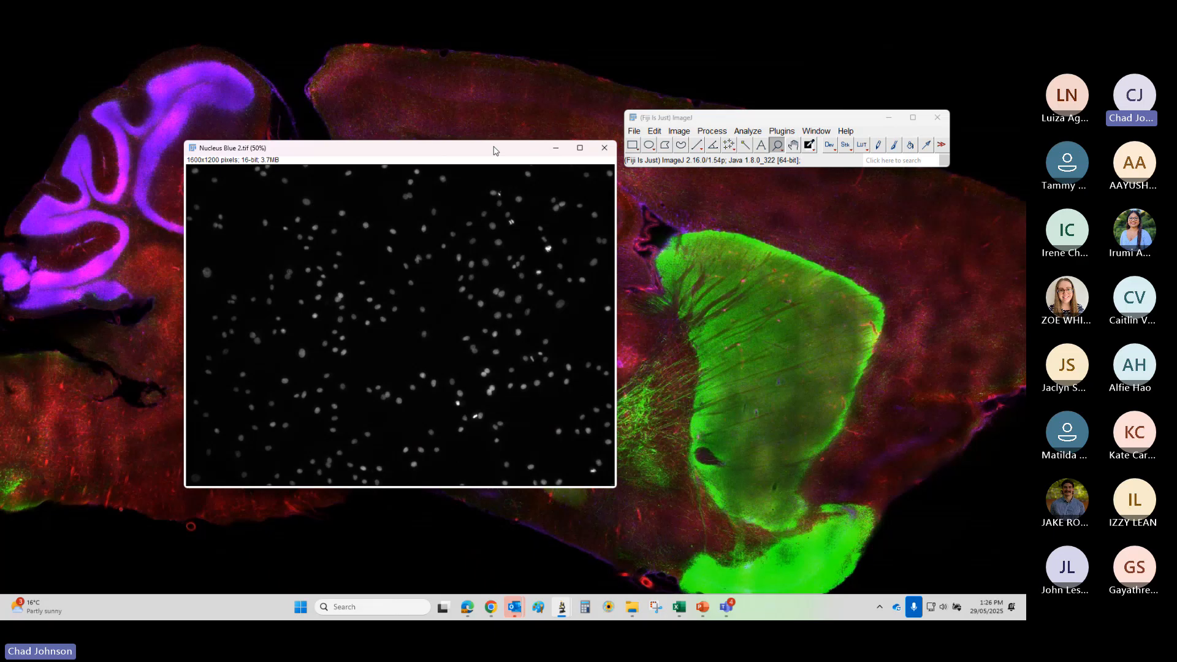
- Open the Threshold settings beside the nuclei image, reduce the lower threshold to about 6800, and inspect the touching nuclei up close
{"action": "key", "text": "ctrl+shift+t"}
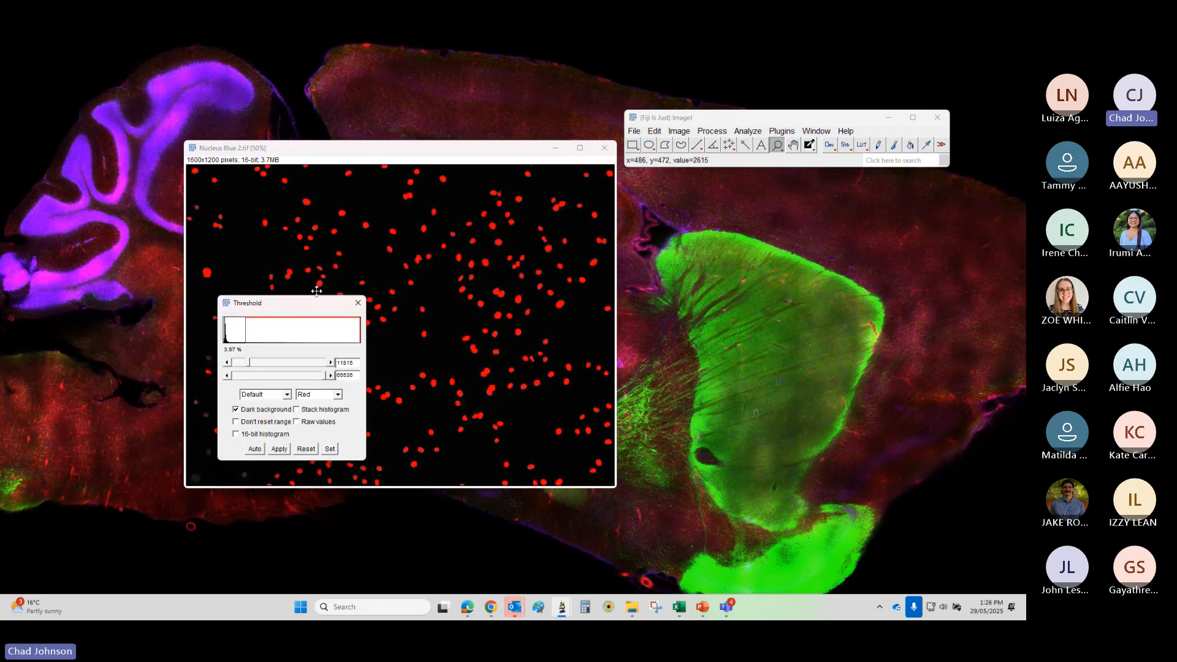
{"action": "left_click_drag", "start_coordinate": [283, 314], "coordinate": [750, 236]}
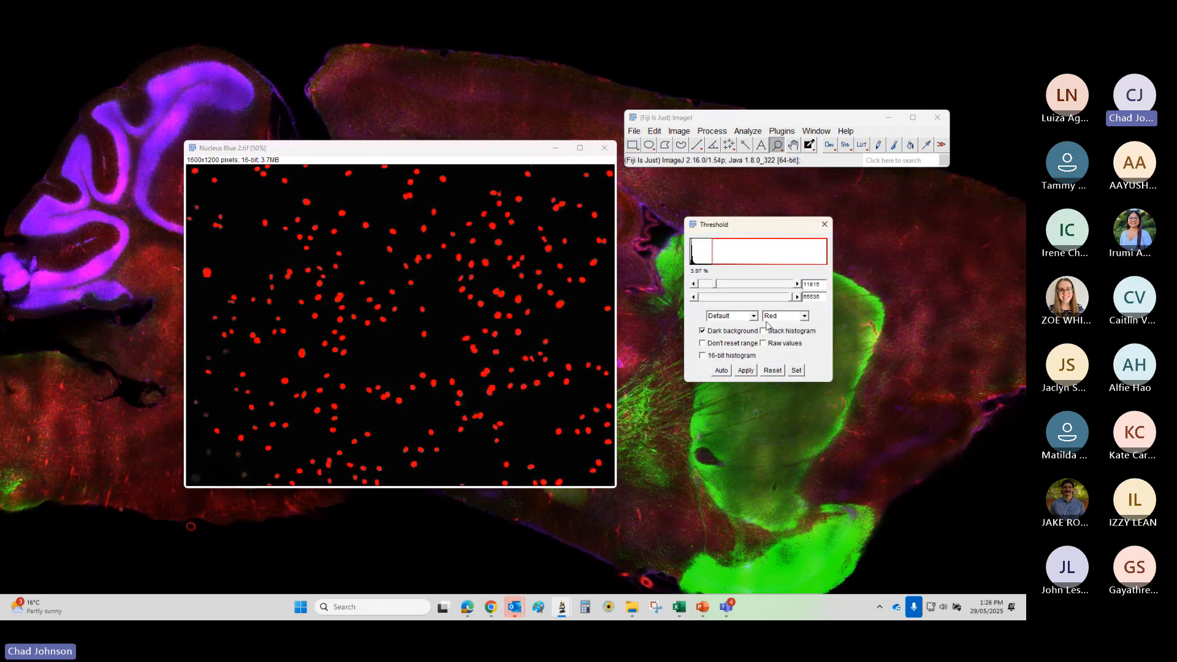
{"action": "mouse_move", "coordinate": [713, 288]}
{"action": "left_mouse_down"}
{"action": "mouse_move", "coordinate": [699, 289]}
{"action": "mouse_move", "coordinate": [710, 288]}
{"action": "left_mouse_up"}
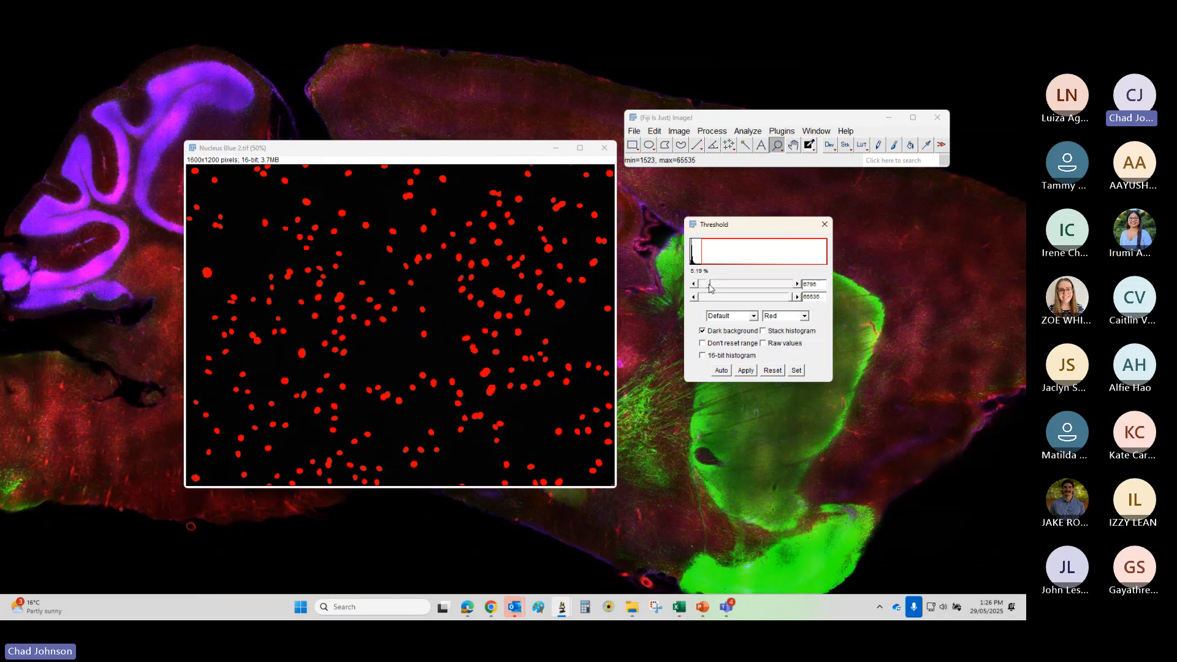
{"action": "scroll", "coordinate": [495, 421], "scroll_direction": "up", "scroll_amount": 5}
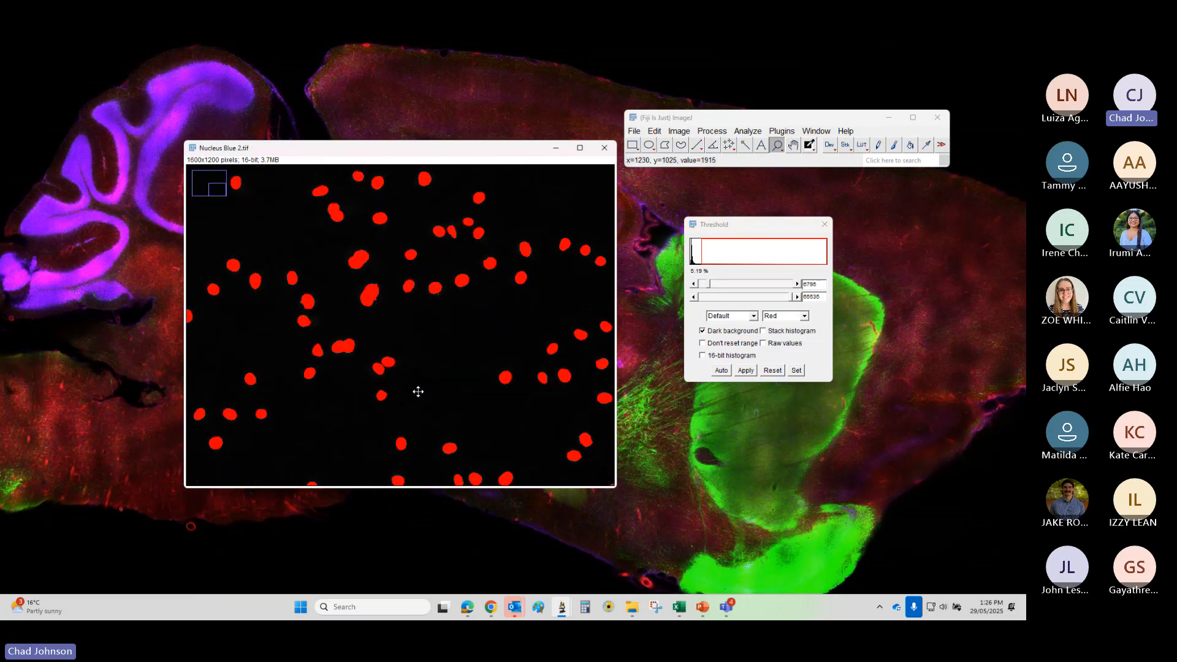
{"action": "scroll", "coordinate": [282, 219], "scroll_direction": "up", "scroll_amount": 1}
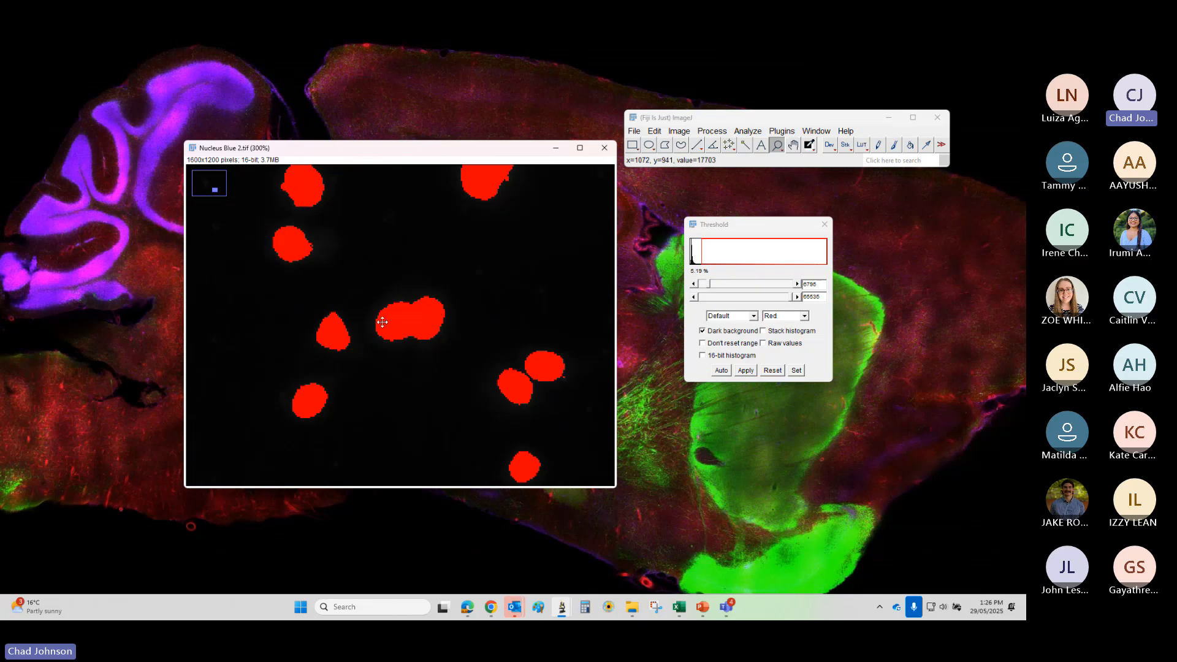
{"action": "scroll", "coordinate": [382, 322], "scroll_direction": "down", "scroll_amount": 2}
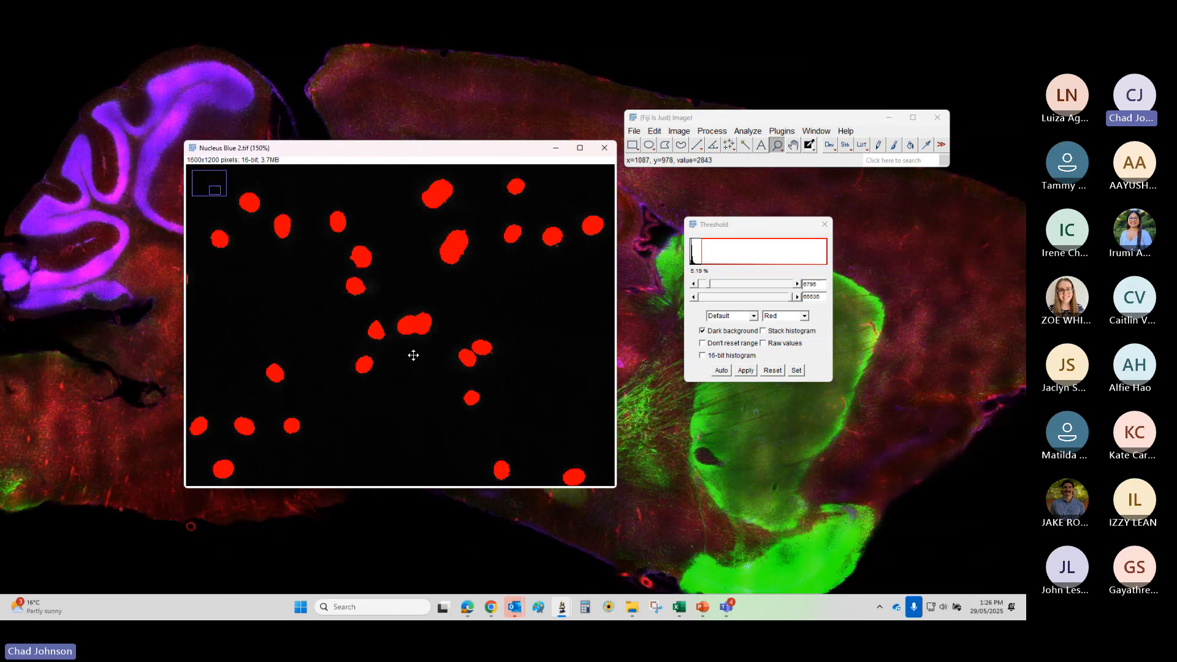
{"action": "scroll", "coordinate": [413, 355], "scroll_direction": "down", "scroll_amount": 2}
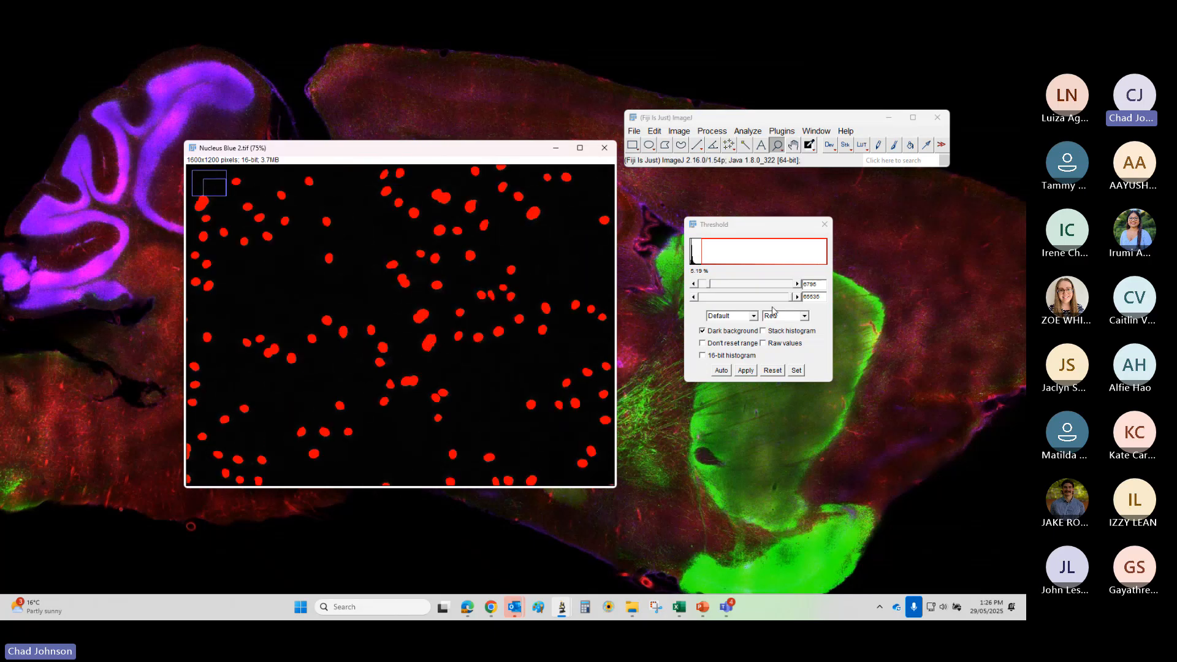
- Readjust the lower threshold to 8301, checking the highlighted nuclei across the image
{"action": "left_click_drag", "start_coordinate": [713, 285], "coordinate": [713, 286]}
{"action": "scroll", "coordinate": [241, 385], "scroll_direction": "down", "scroll_amount": 2}
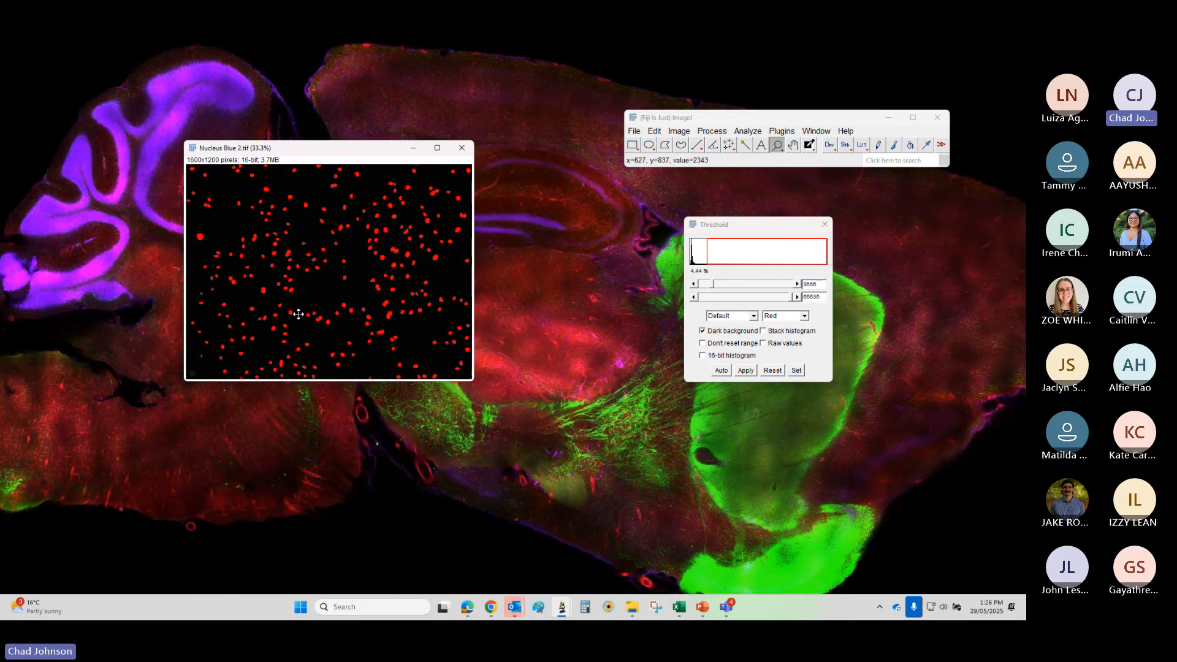
{"action": "scroll", "coordinate": [294, 324], "scroll_direction": "up", "scroll_amount": 2}
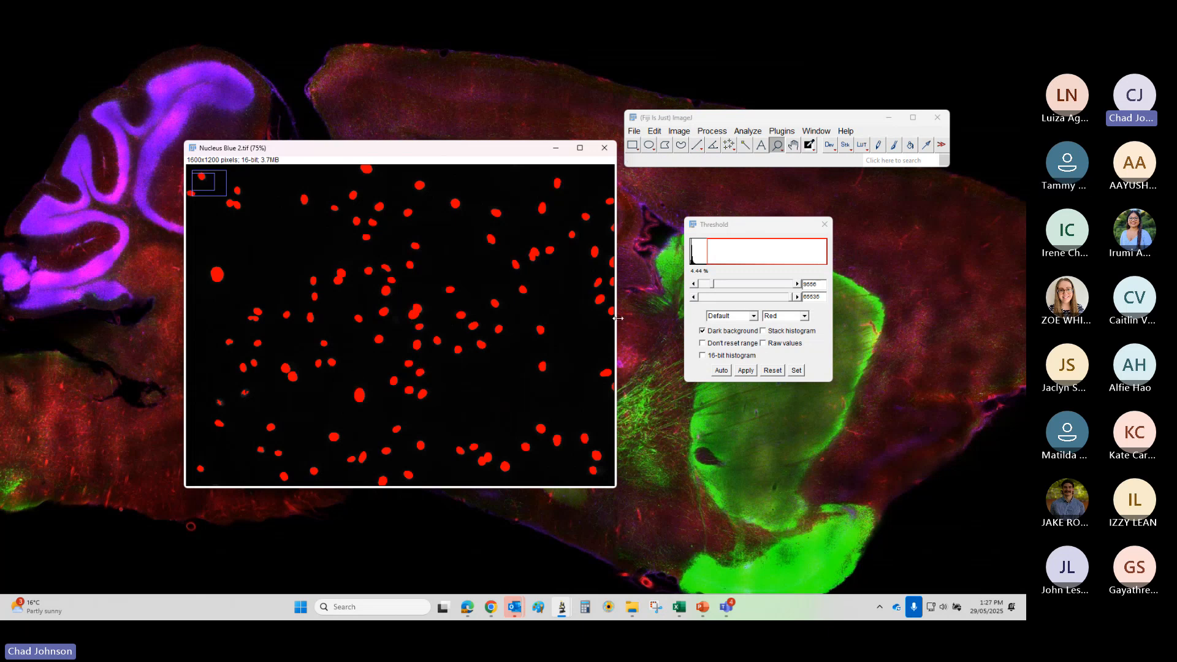
{"action": "mouse_move", "coordinate": [707, 288]}
{"action": "left_mouse_down"}
{"action": "mouse_move", "coordinate": [808, 288]}
{"action": "mouse_move", "coordinate": [711, 293]}
{"action": "left_mouse_up"}
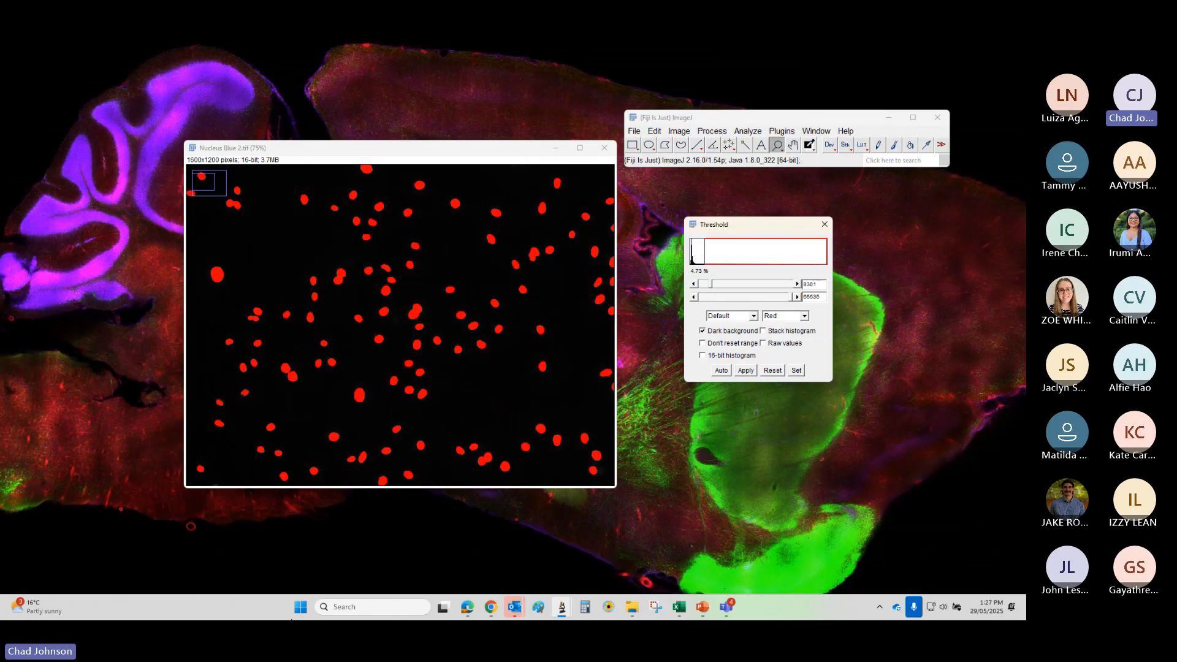
- Switch to PowerPoint, review the binary mask explanation on the Automatic Object Counting slide, and return to Fiji
{"action": "left_click", "coordinate": [703, 607]}
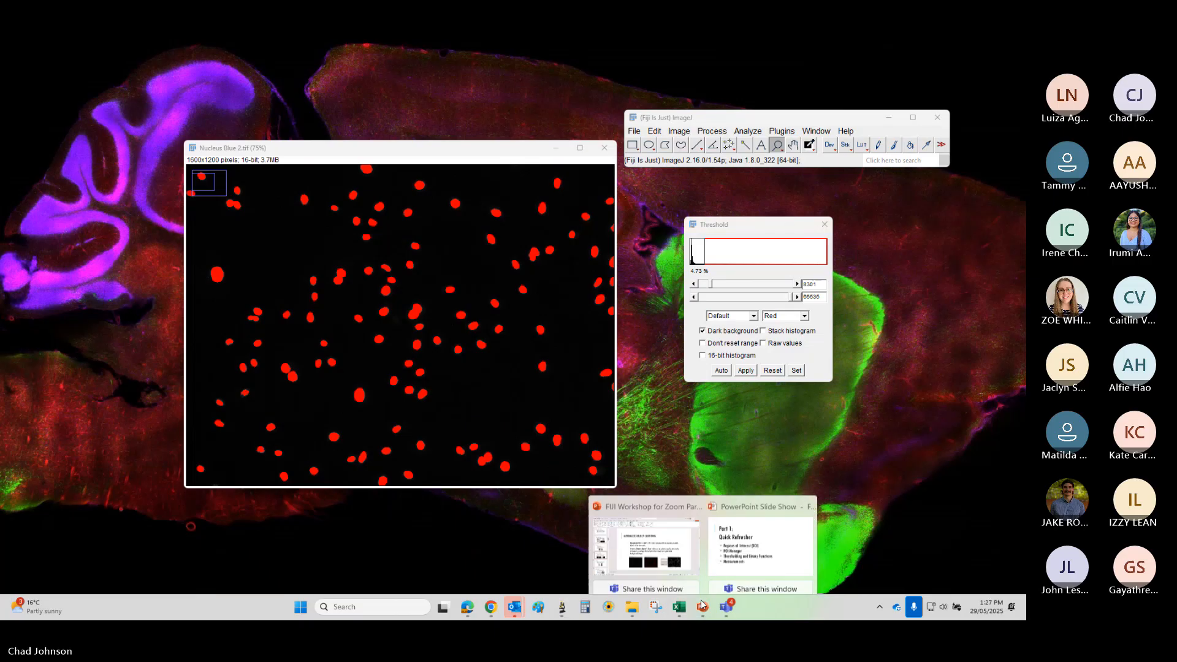
{"action": "left_click", "coordinate": [668, 538]}
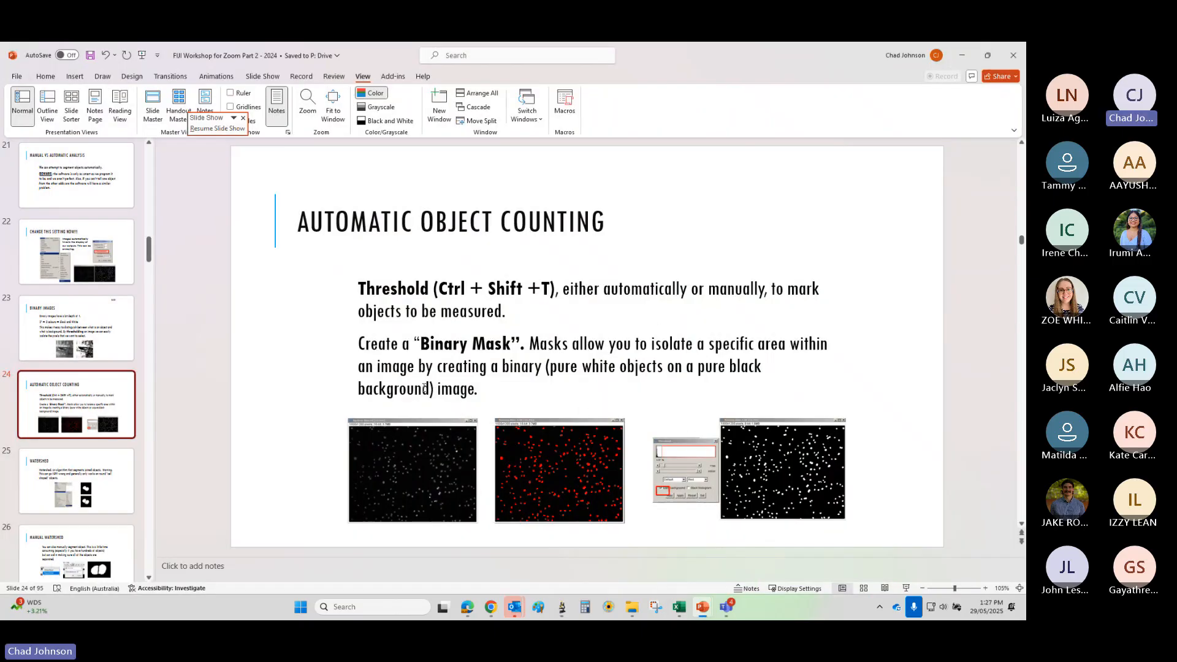
{"action": "left_click", "coordinate": [956, 54]}
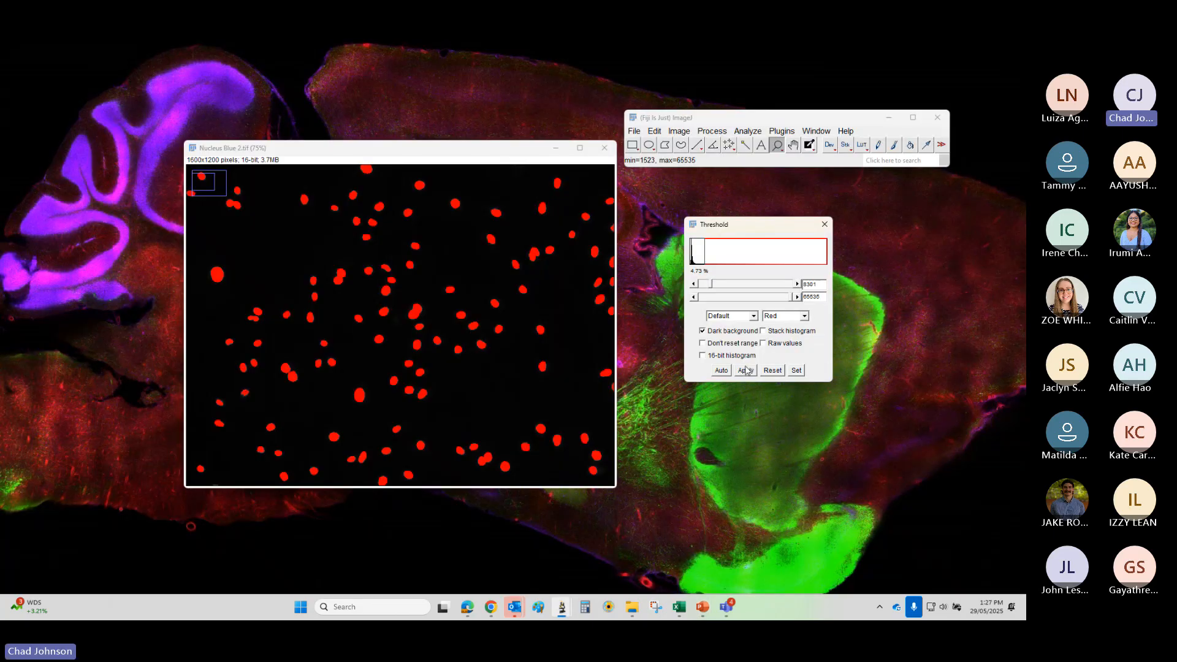
- Apply the threshold to convert the nuclei image to a binary mask, and show the whole mask at 50%
{"action": "left_click", "coordinate": [747, 370]}
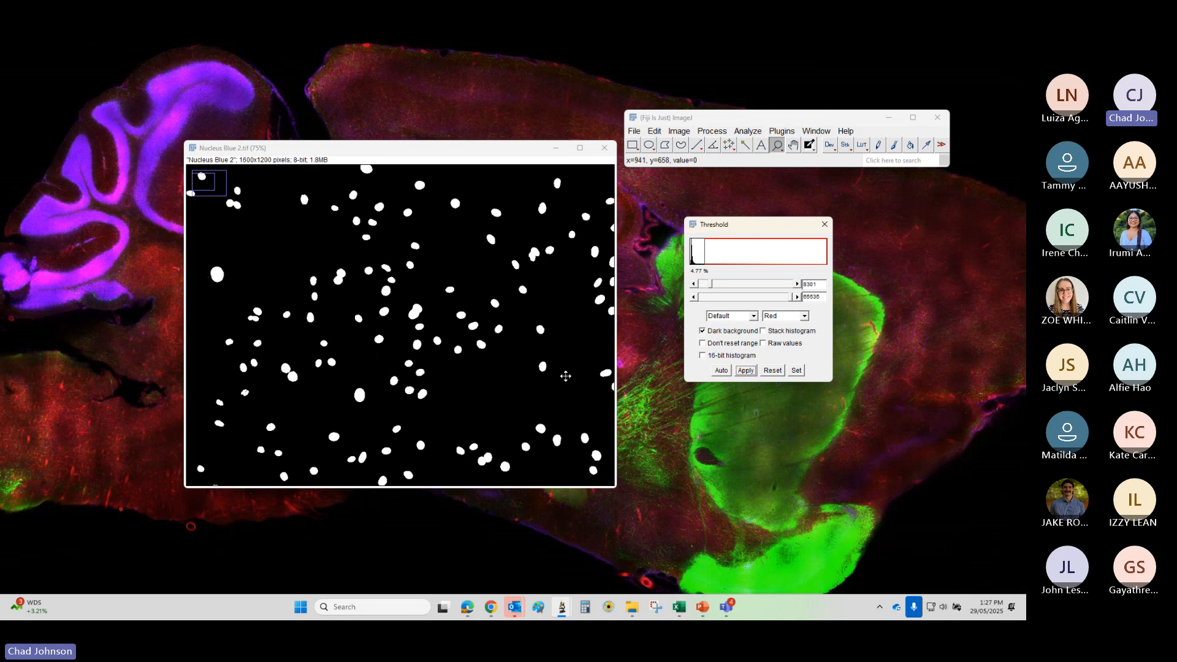
{"action": "right_click", "coordinate": [438, 395]}
{"action": "right_click", "coordinate": [436, 355]}
{"action": "left_click", "coordinate": [436, 355]}
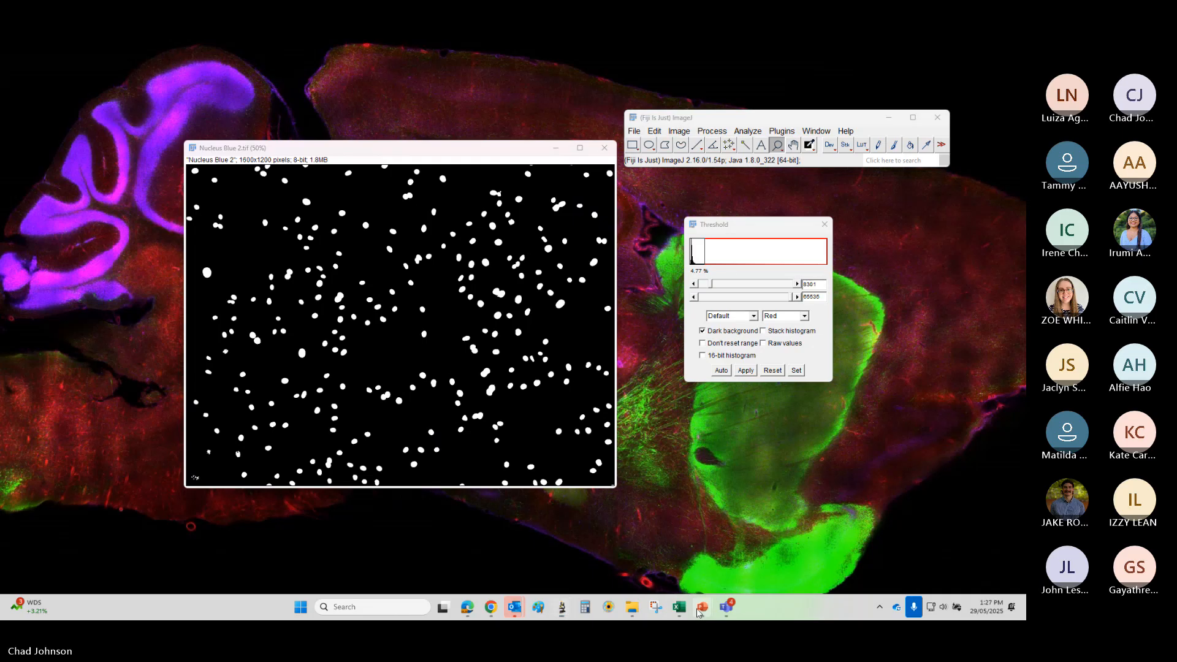
- Switch to the PowerPoint presentation, review the Watershed slide, and return to Fiji
{"action": "mouse_move", "coordinate": [703, 609]}
{"action": "left_click", "coordinate": [686, 540]}
{"action": "left_click", "coordinate": [98, 479]}
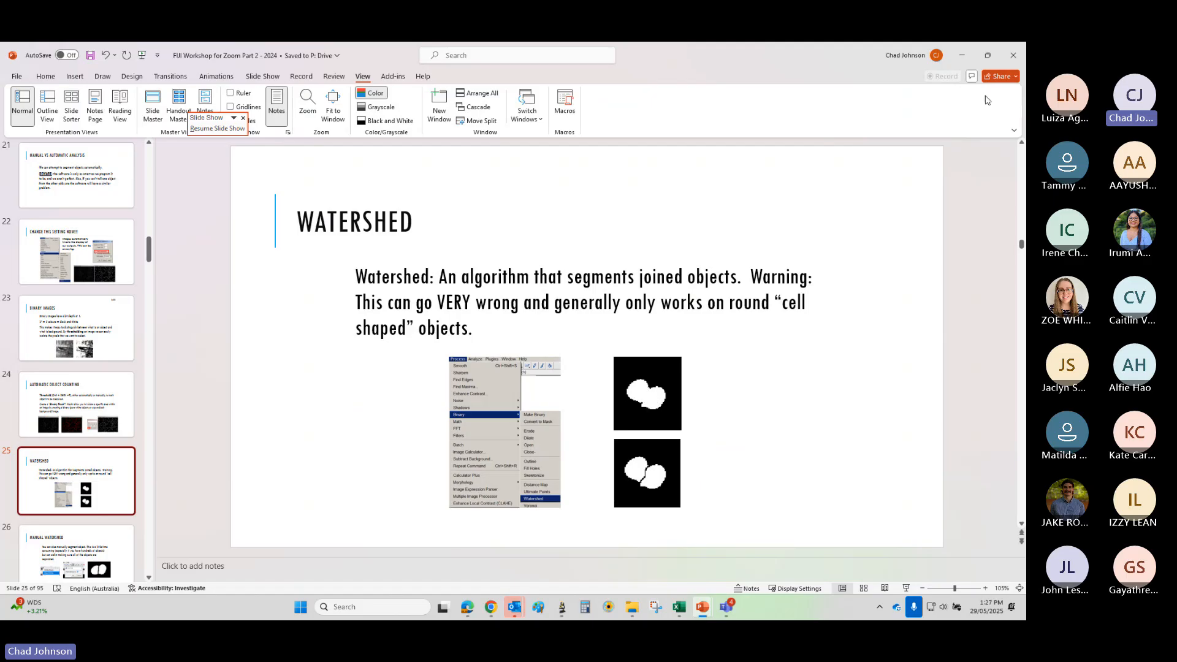
{"action": "left_click", "coordinate": [962, 60]}
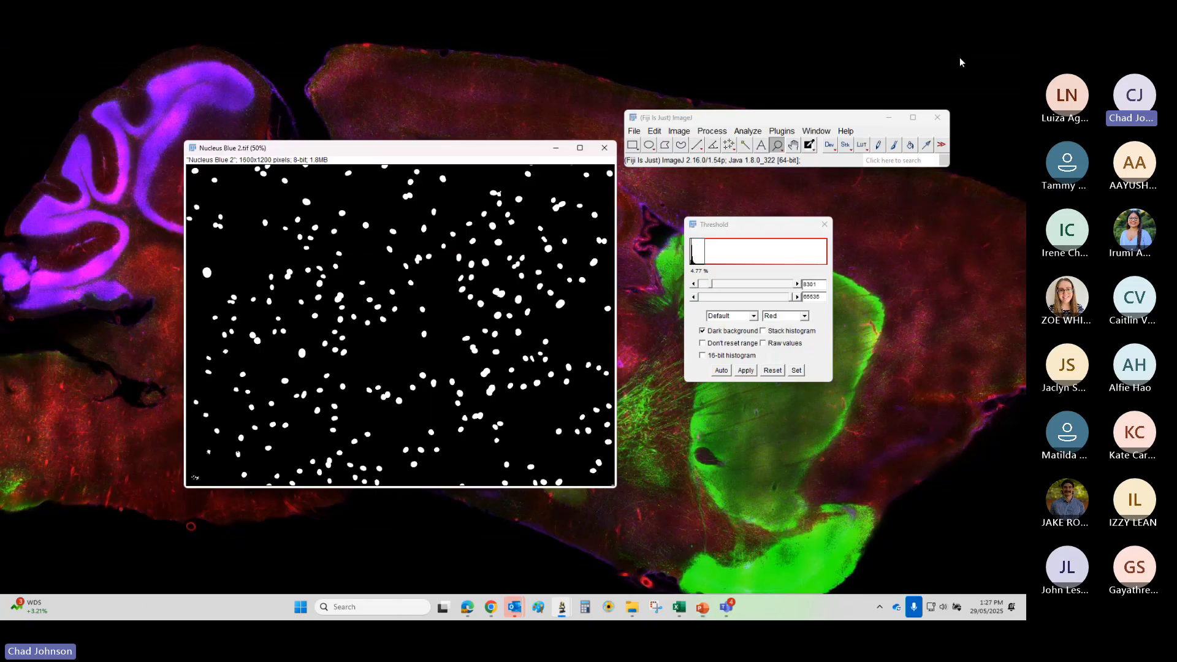
- Shift the binary mask window slightly and run the Watershed operation to separate the touching nuclei
{"action": "left_click_drag", "start_coordinate": [433, 150], "coordinate": [462, 153]}
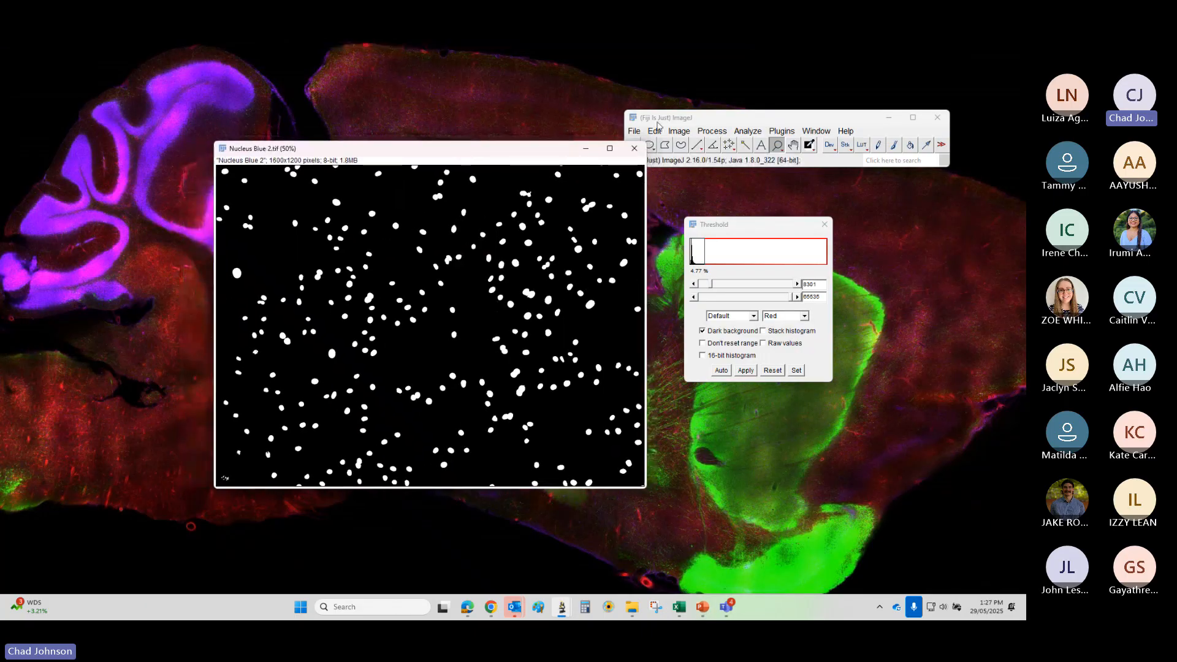
{"action": "left_click", "coordinate": [712, 131]}
{"action": "mouse_move", "coordinate": [732, 243]}
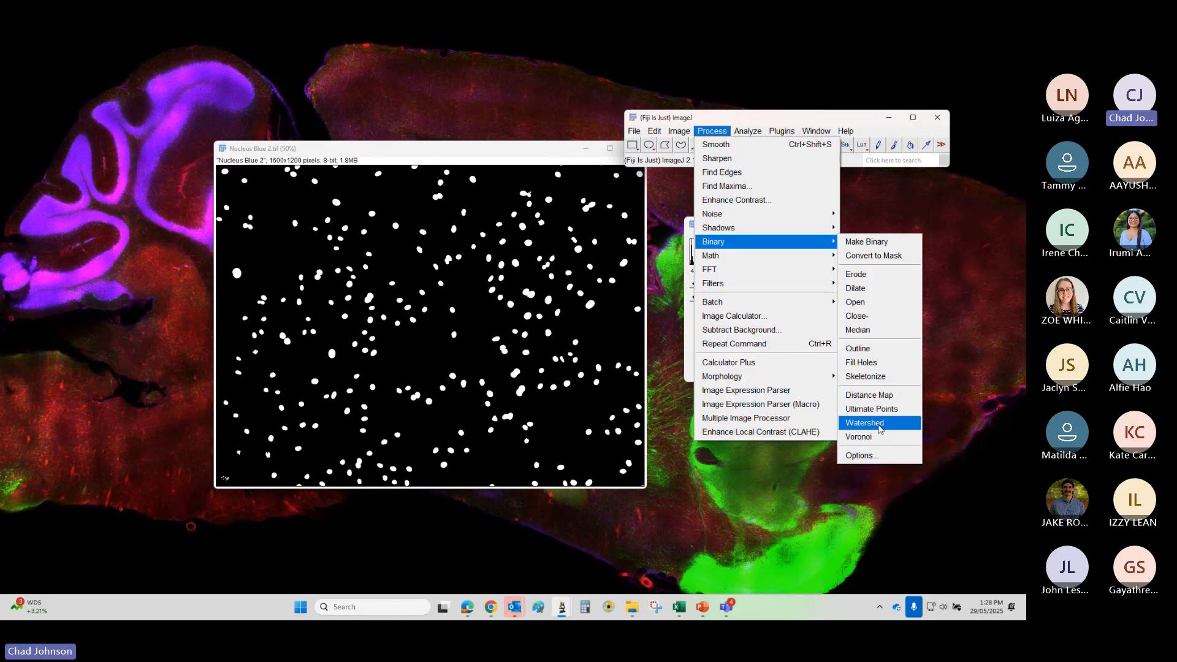
{"action": "left_click", "coordinate": [878, 429]}
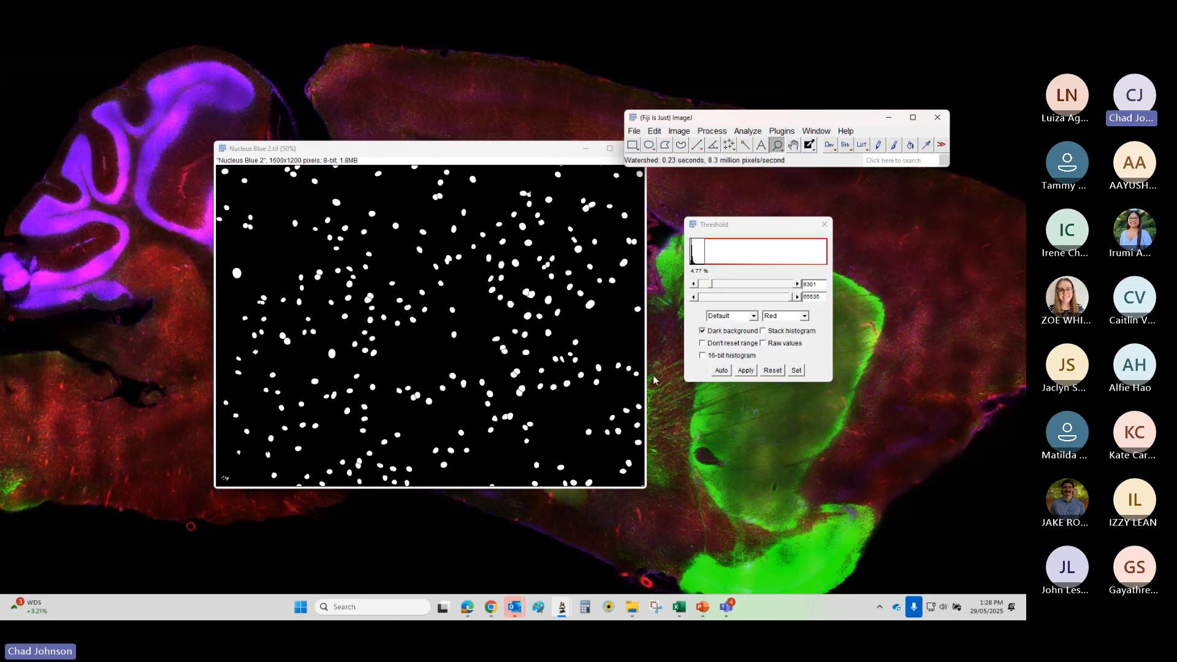
- Examine the watershed cuts between touching nuclei at several places across the binary mask
{"action": "left_click", "coordinate": [530, 299]}
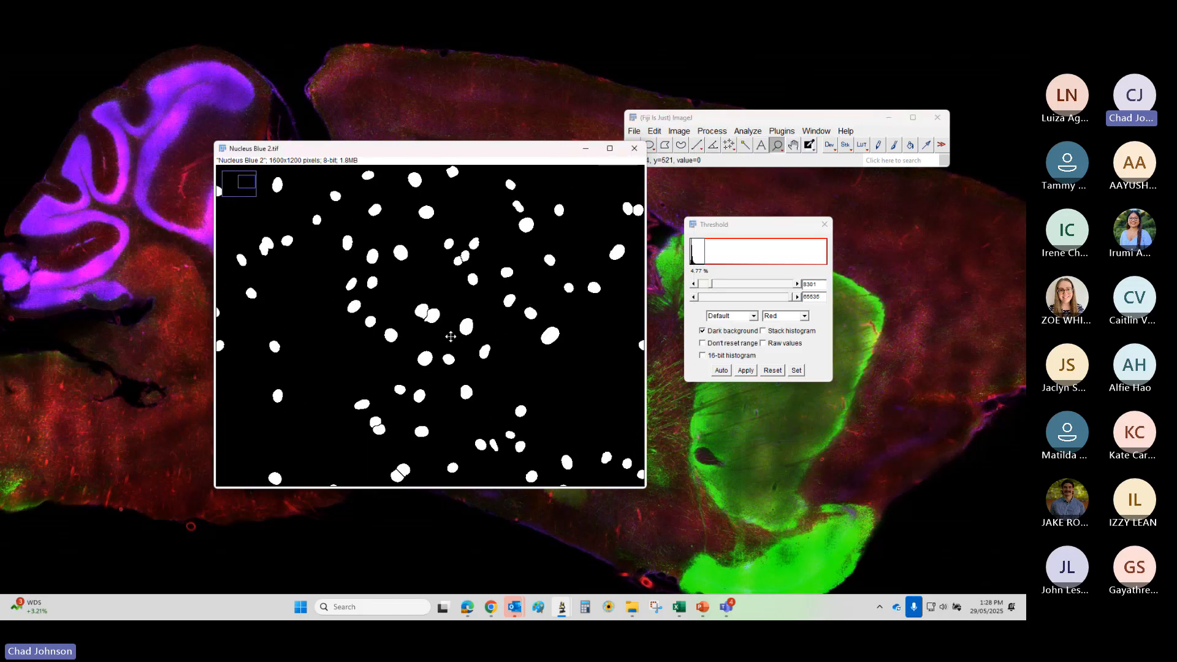
{"action": "left_click", "coordinate": [406, 305]}
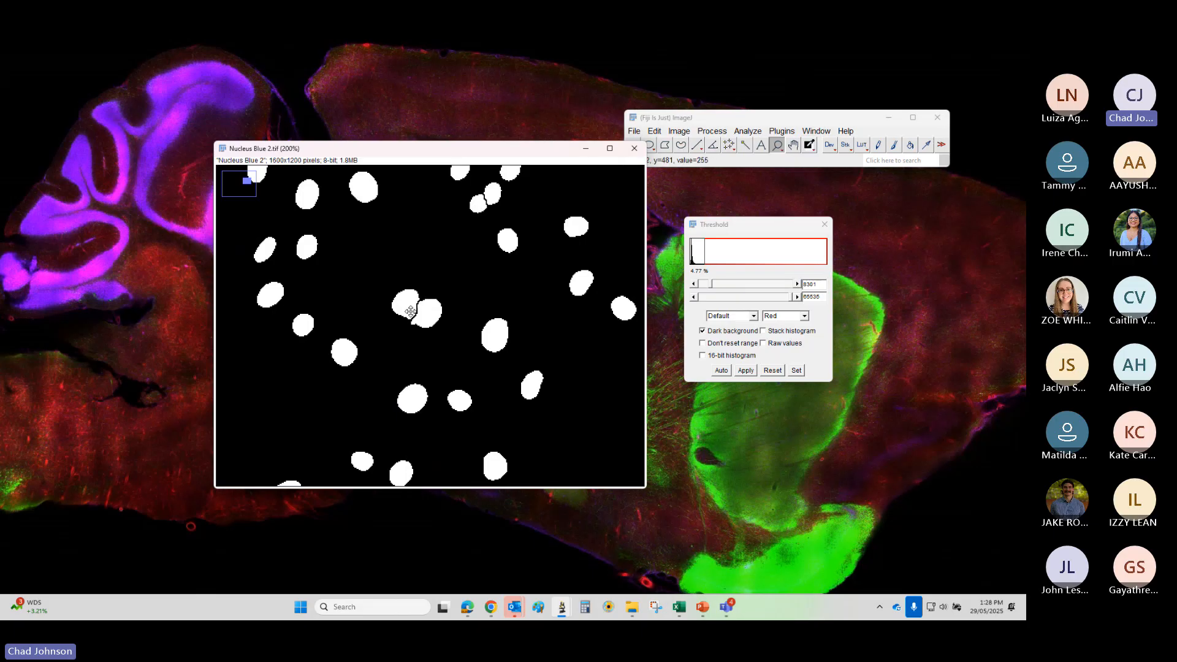
{"action": "scroll", "coordinate": [411, 311], "scroll_direction": "down", "scroll_amount": 3}
{"action": "scroll", "coordinate": [411, 311], "scroll_direction": "down", "scroll_amount": 1}
{"action": "scroll", "coordinate": [429, 343], "scroll_direction": "up", "scroll_amount": 2}
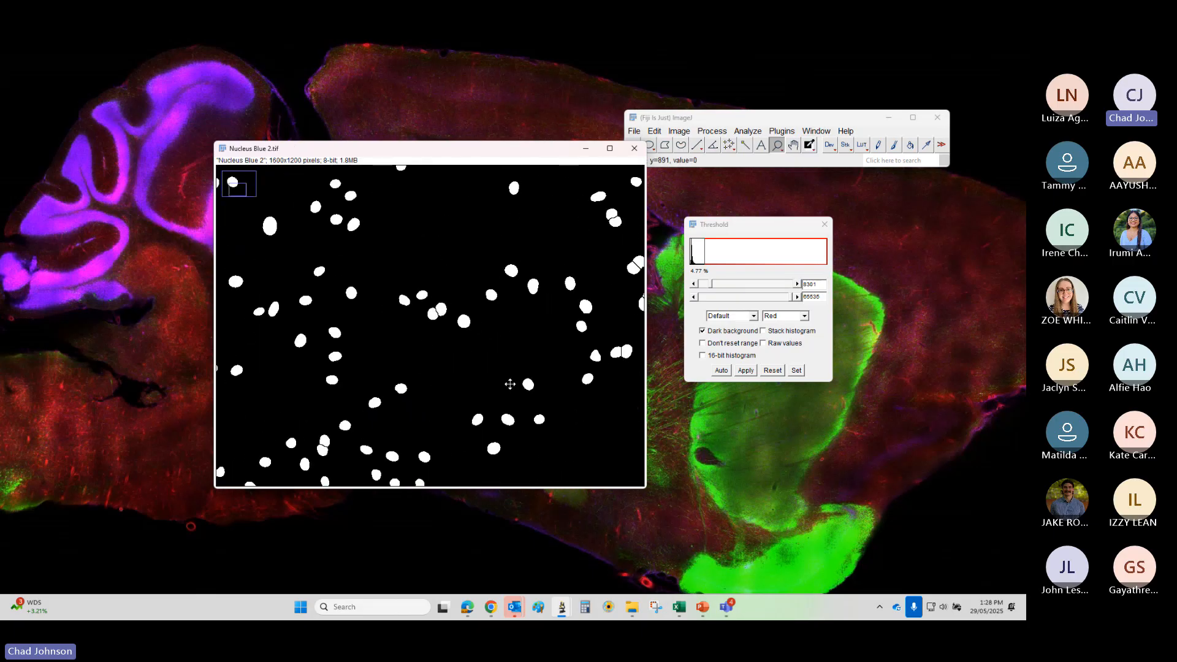
{"action": "scroll", "coordinate": [430, 310], "scroll_direction": "up", "scroll_amount": 1}
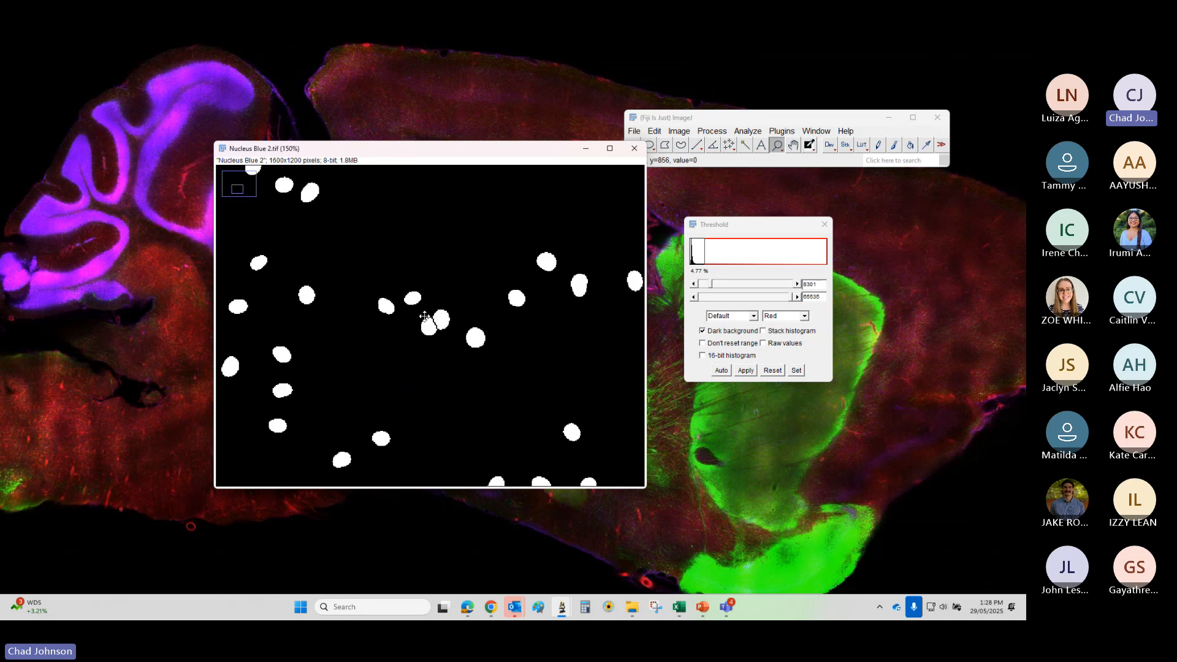
{"action": "right_click", "coordinate": [436, 347]}
{"action": "right_click", "coordinate": [429, 350]}
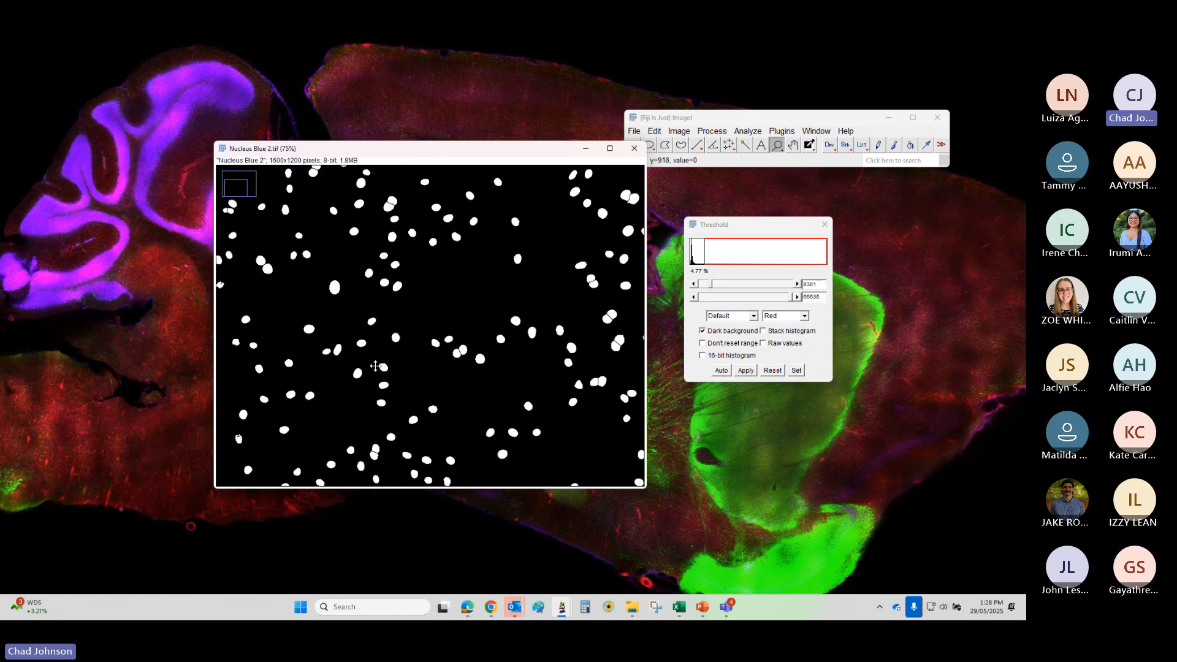
{"action": "right_click", "coordinate": [376, 367]}
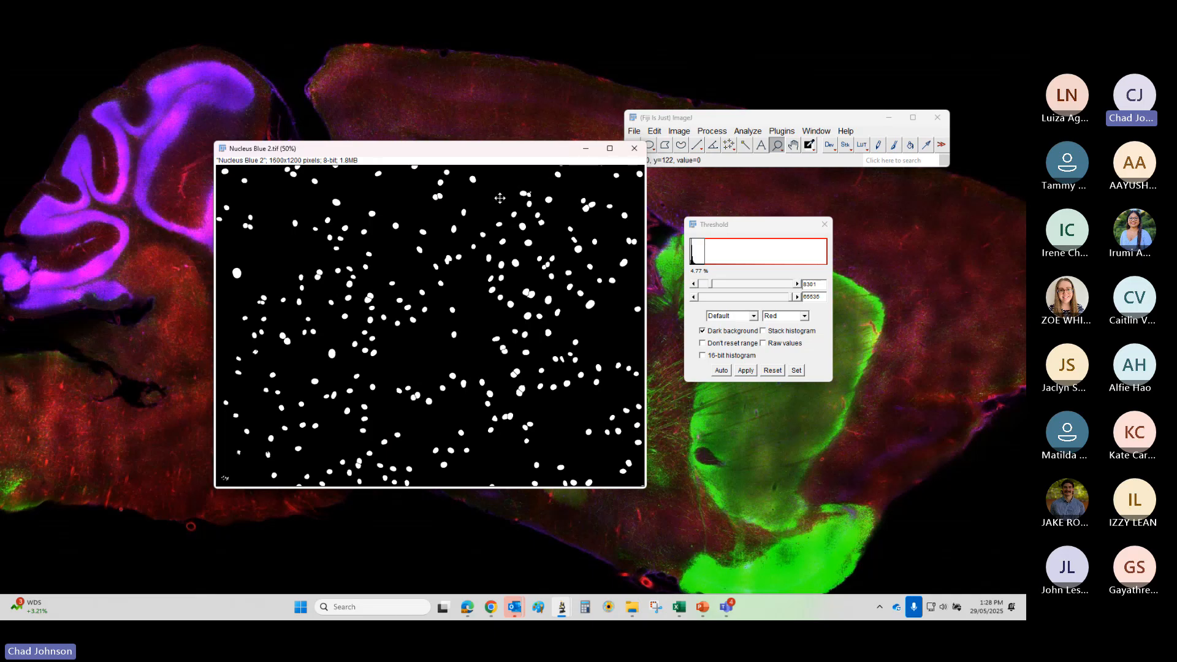
{"action": "left_click", "coordinate": [523, 198]}
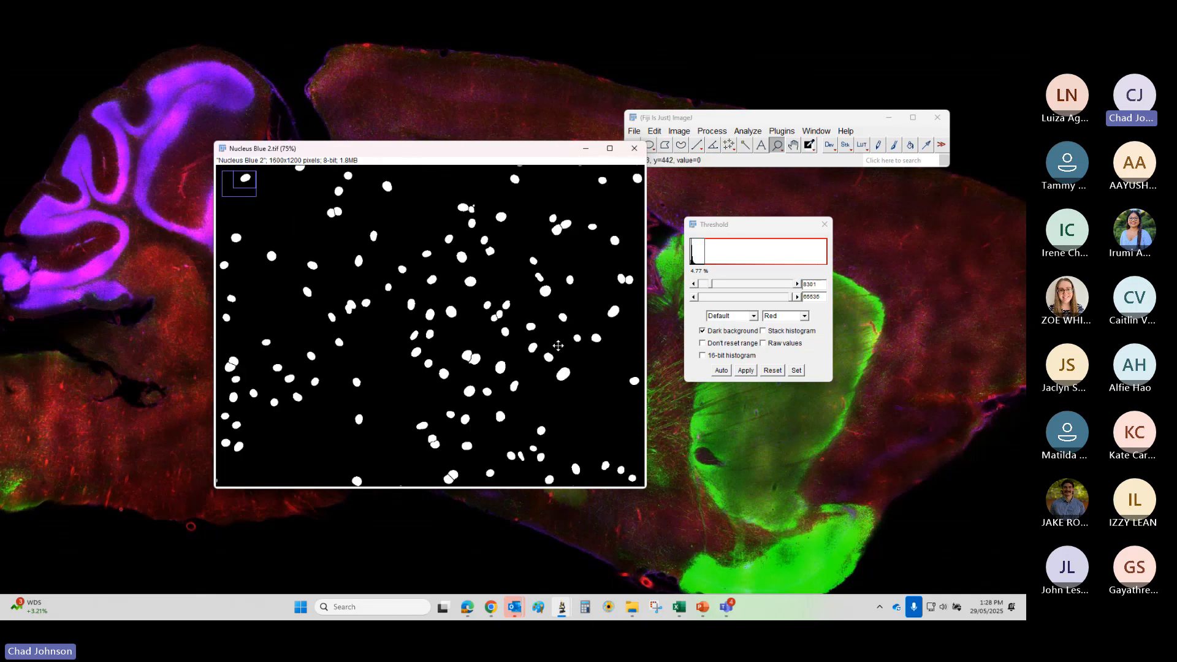
{"action": "right_click", "coordinate": [556, 413]}
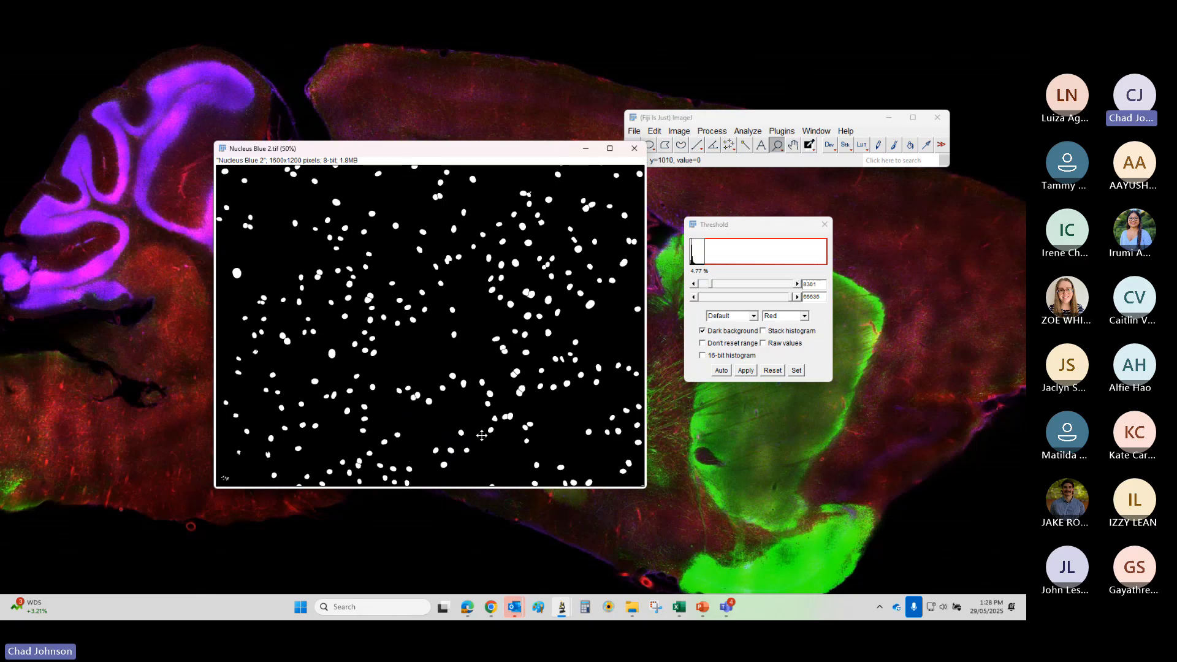
{"action": "right_click", "coordinate": [437, 396]}
- Set the foreground drawing colour to black, with a single nucleus near the mask's centre in close view
{"action": "left_click", "coordinate": [438, 314]}
{"action": "left_click", "coordinate": [438, 315]}
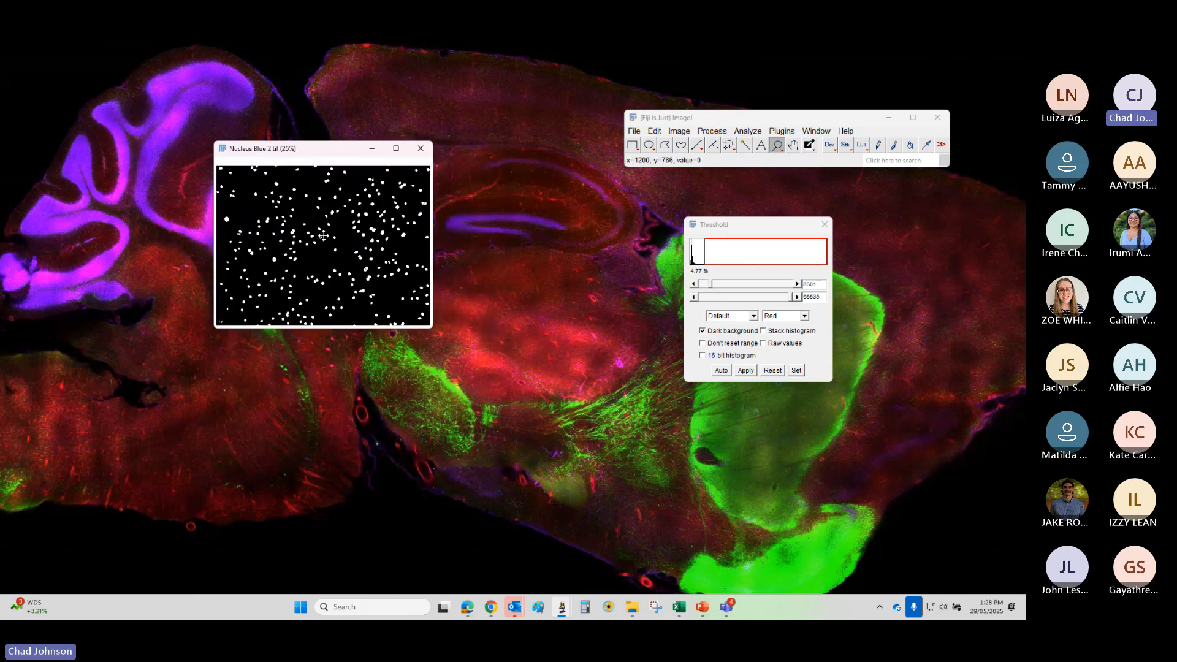
{"action": "left_click", "coordinate": [437, 315]}
{"action": "left_click", "coordinate": [407, 325]}
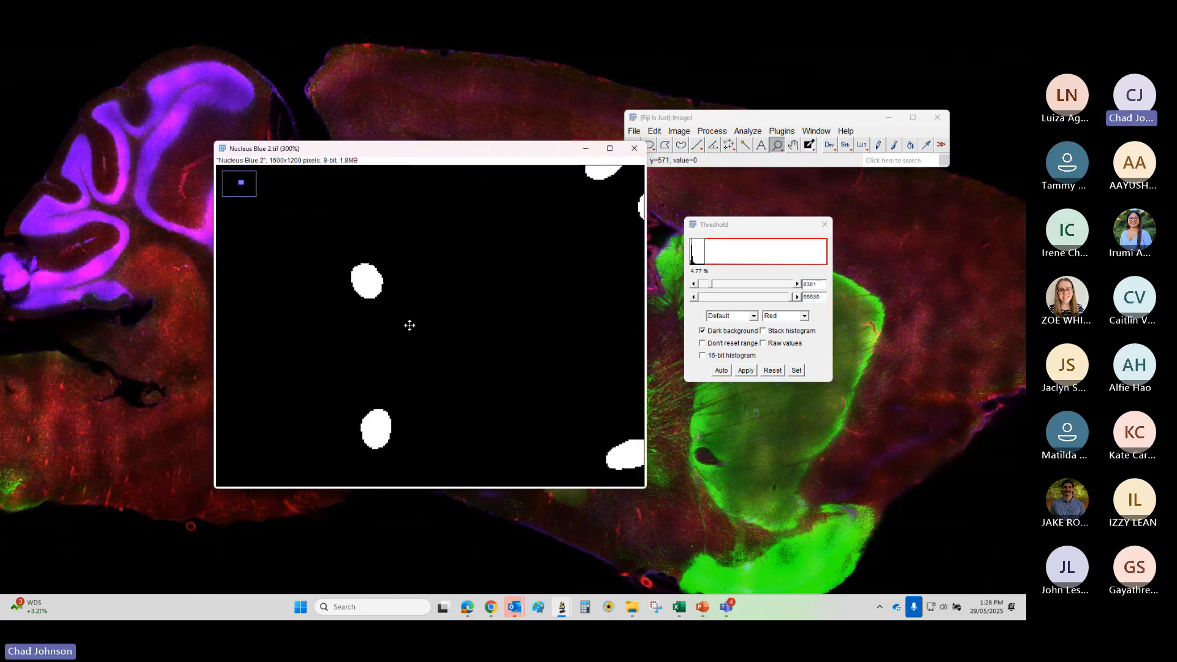
{"action": "left_click", "coordinate": [378, 292]}
{"action": "left_click", "coordinate": [464, 333]}
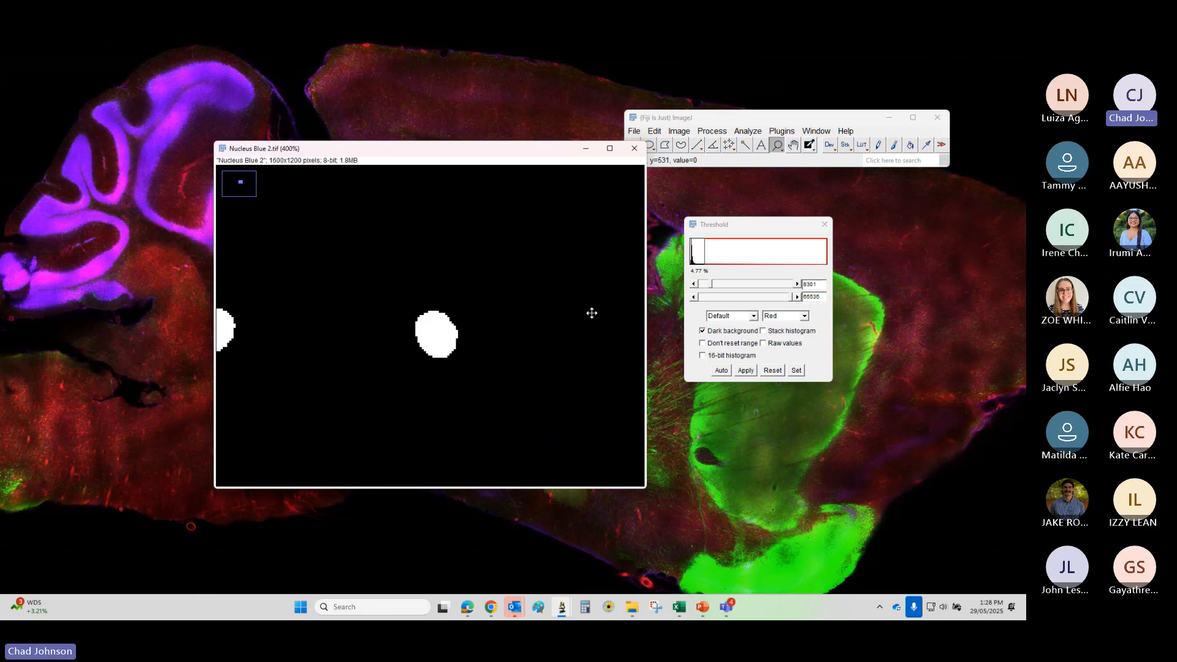
{"action": "left_click_drag", "start_coordinate": [806, 117], "coordinate": [505, 200]}
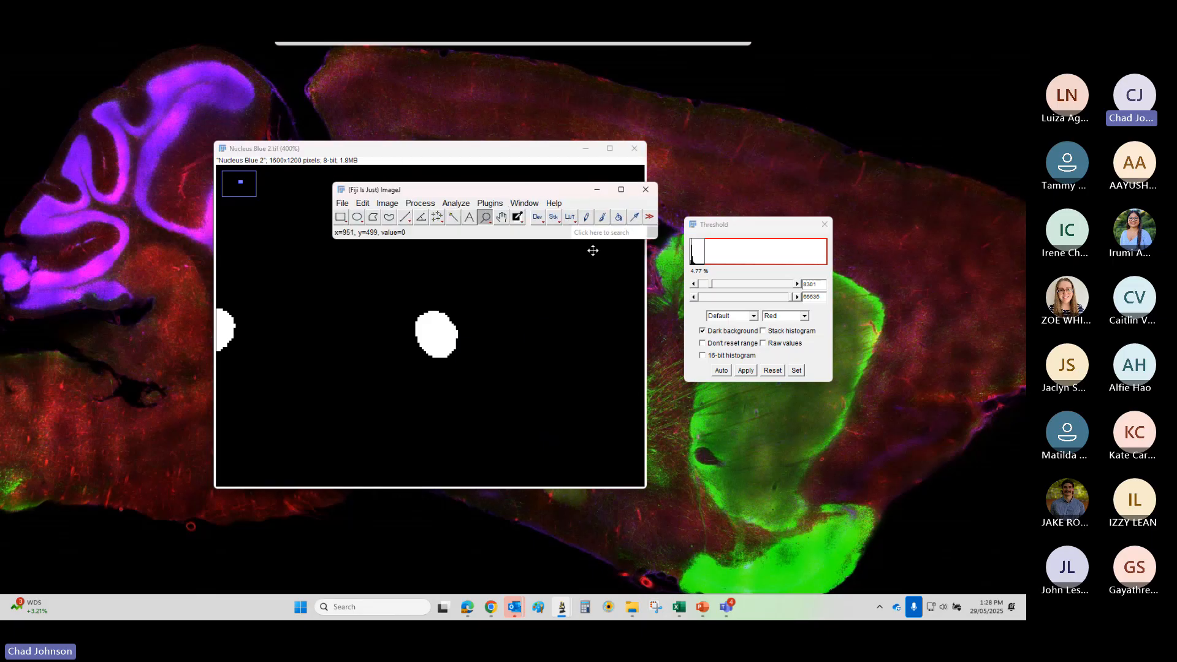
{"action": "double_click", "coordinate": [518, 217]}
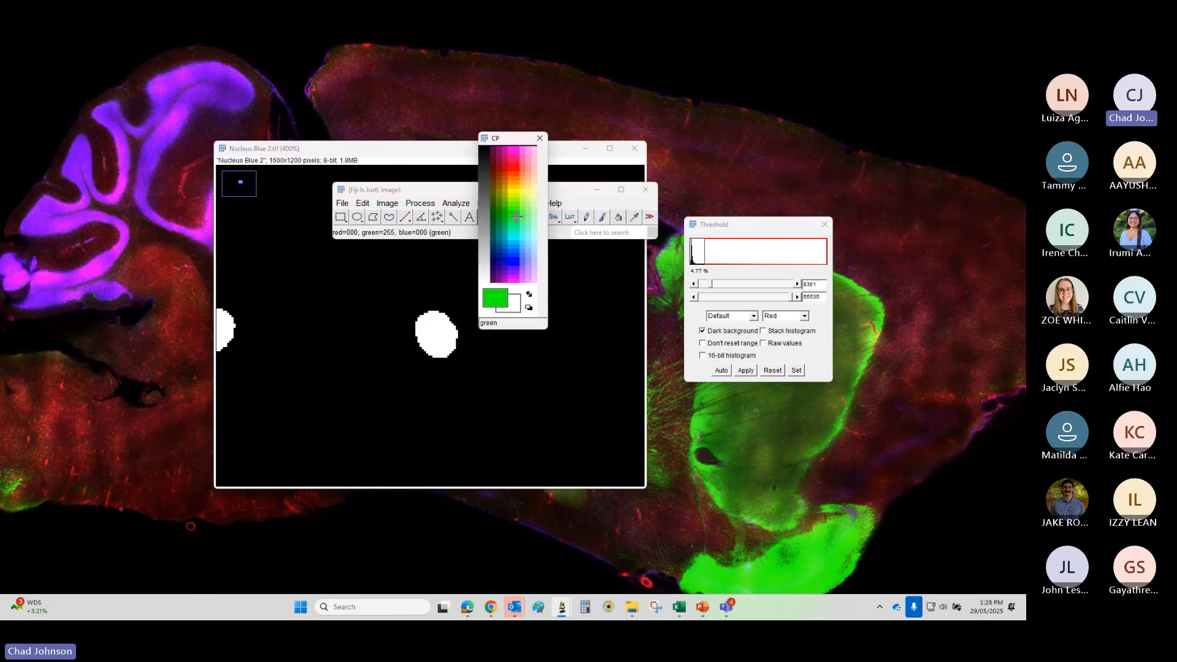
{"action": "left_click", "coordinate": [480, 147]}
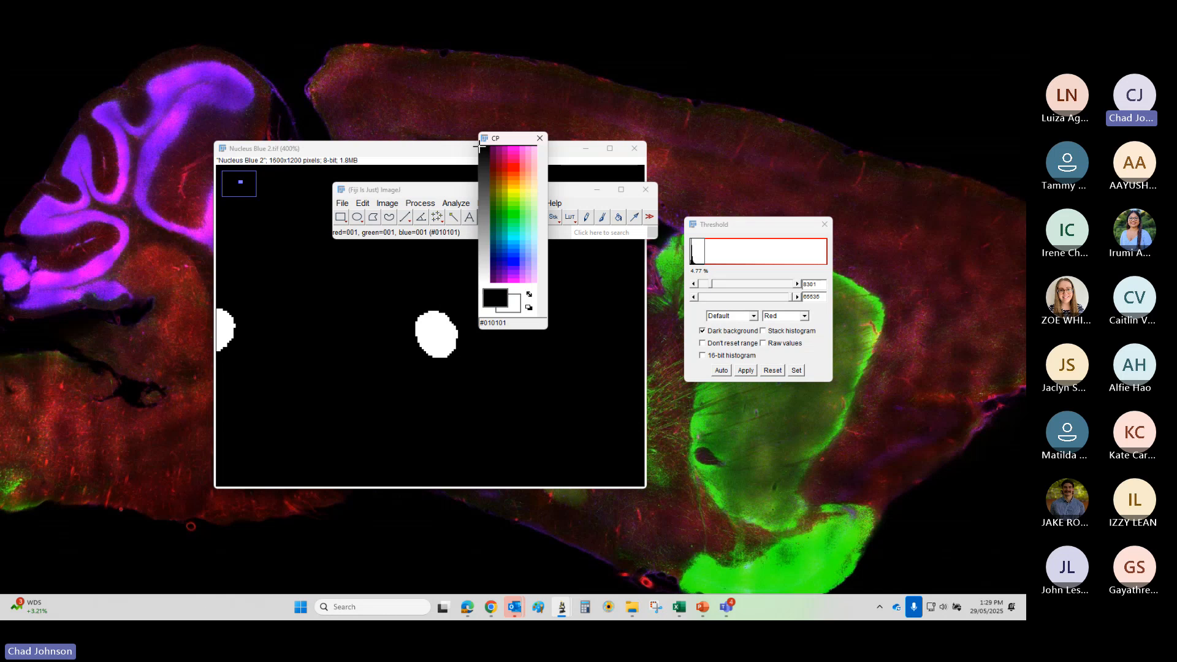
{"action": "left_click", "coordinate": [479, 146]}
{"action": "left_click", "coordinate": [541, 139]}
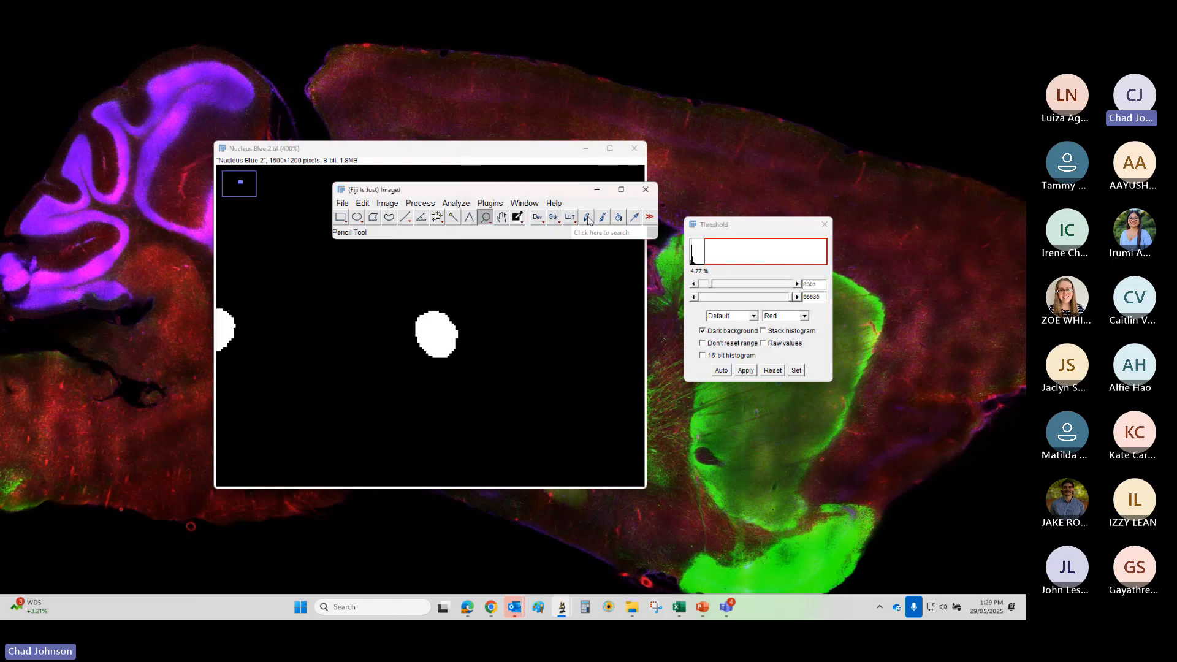
- Draw a thin black line diagonally across the nucleus with the Pencil tool, keeping the current pencil width
{"action": "left_click", "coordinate": [587, 217]}
{"action": "double_click", "coordinate": [587, 218]}
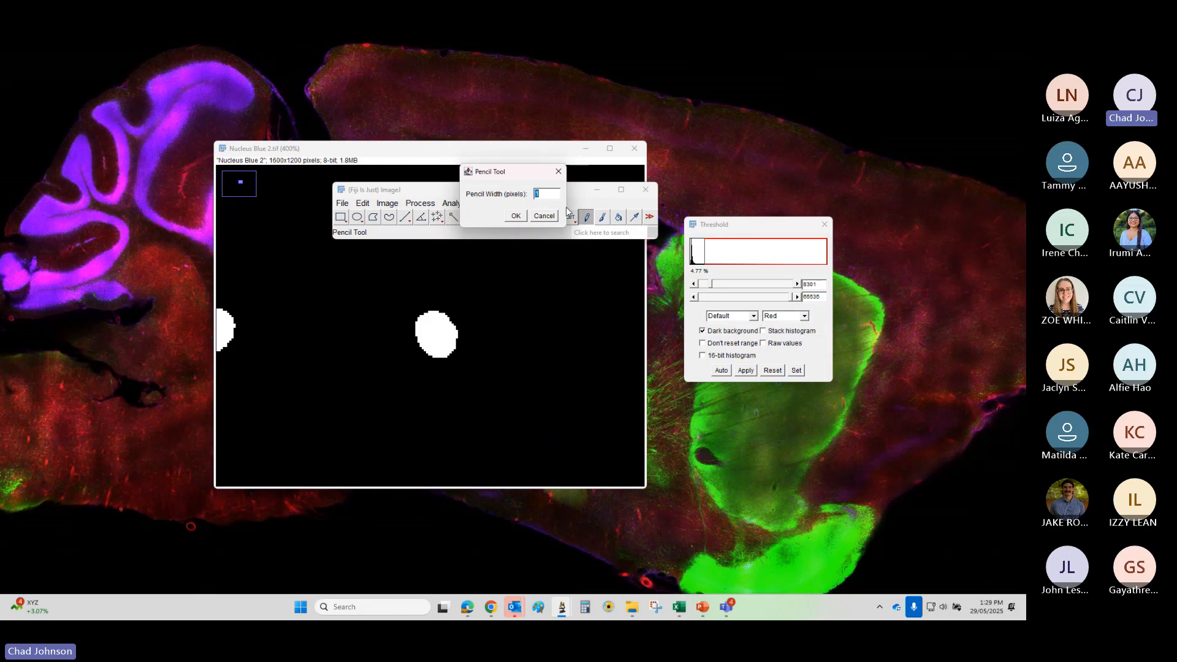
{"action": "left_click", "coordinate": [516, 216]}
{"action": "left_click", "coordinate": [453, 319]}
{"action": "left_click_drag", "start_coordinate": [452, 320], "coordinate": [426, 353]}
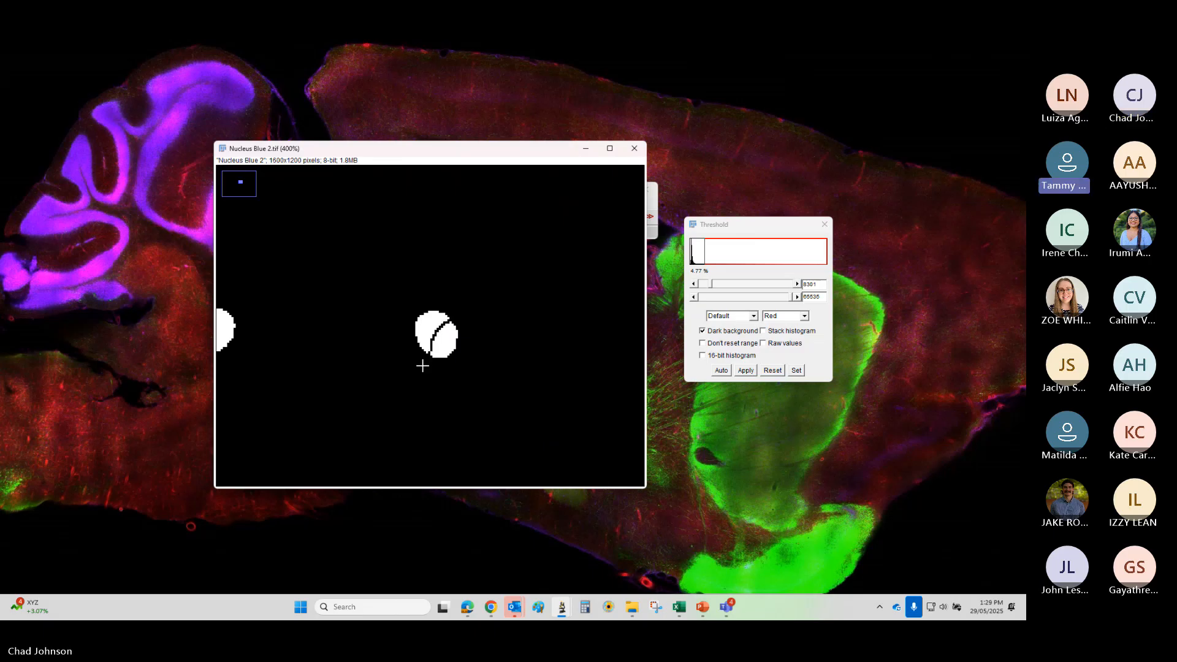
{"action": "scroll", "coordinate": [429, 405], "scroll_direction": "up", "scroll_amount": 3}
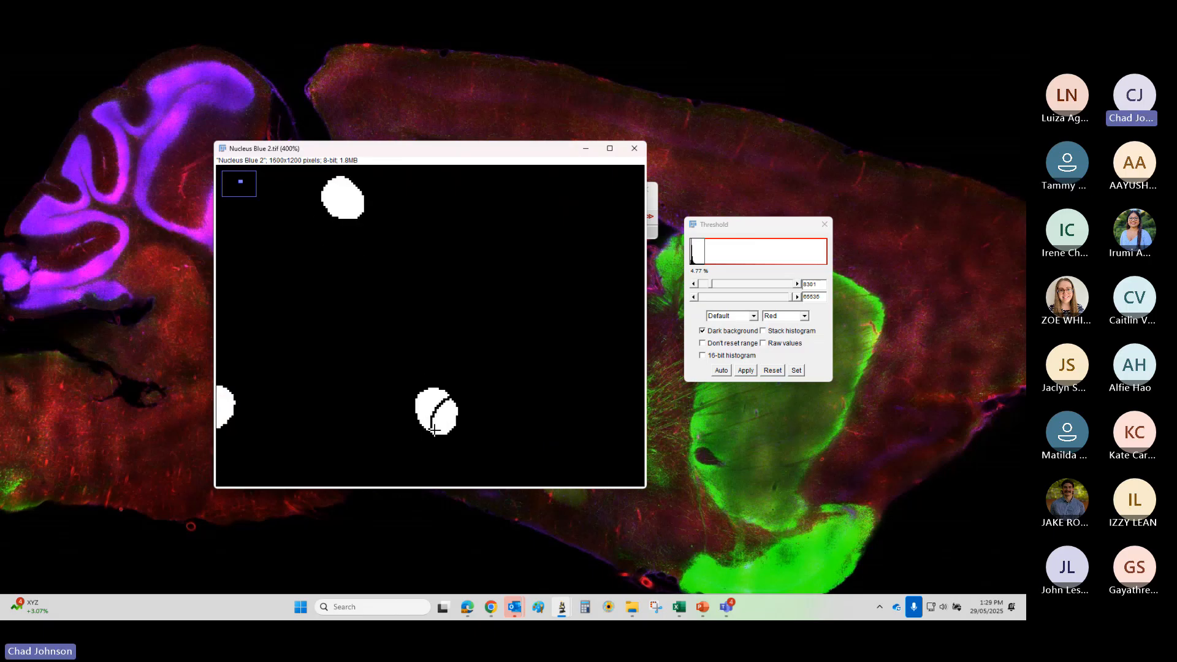
- Move the mask and main windows apart, and examine the pencil cut through the nucleus at pixel level
{"action": "left_click_drag", "start_coordinate": [444, 148], "coordinate": [403, 141]}
{"action": "left_click_drag", "start_coordinate": [567, 194], "coordinate": [654, 181]}
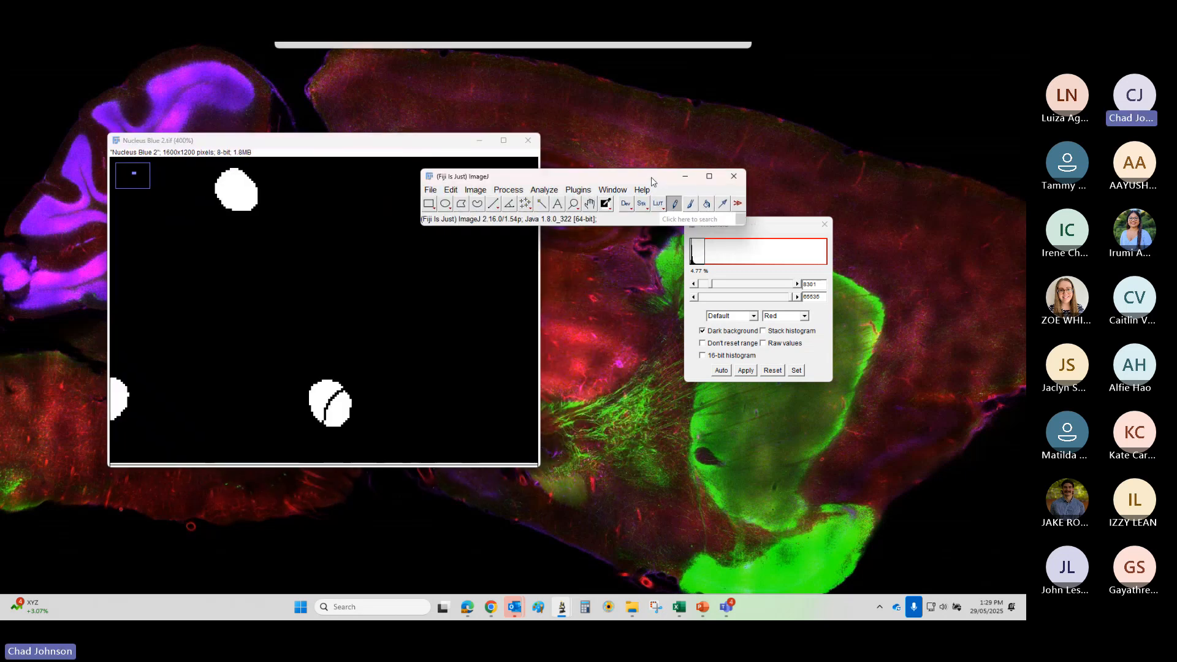
{"action": "left_click", "coordinate": [574, 204]}
{"action": "left_click", "coordinate": [324, 420]}
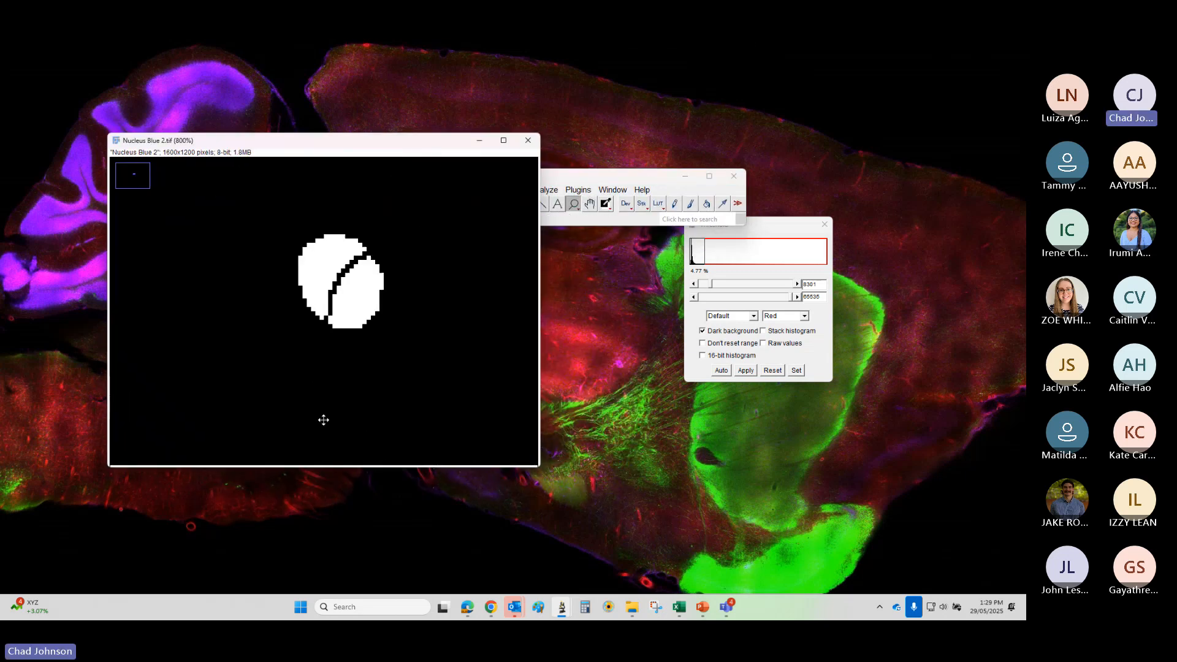
{"action": "left_click", "coordinate": [320, 310]}
{"action": "left_click", "coordinate": [320, 310]}
{"action": "left_click", "coordinate": [320, 309]}
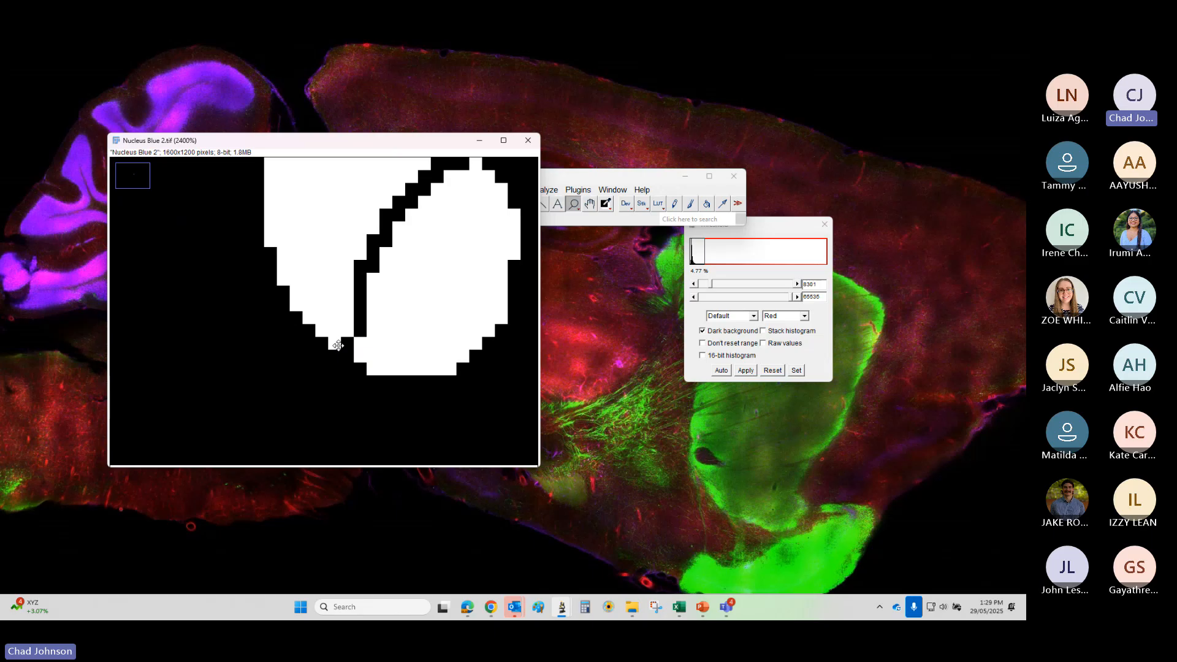
{"action": "right_click", "coordinate": [368, 309]}
{"action": "right_click", "coordinate": [370, 303]}
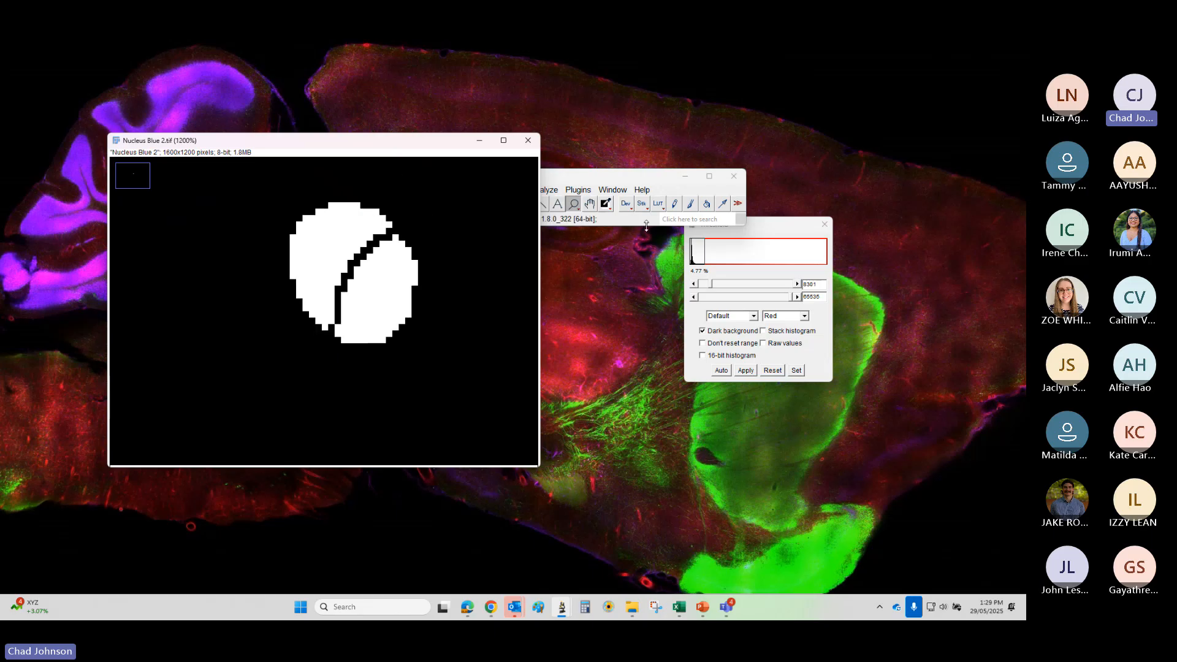
- Set the pencil width to 2 pixels and redraw the dividing line across the nucleus
{"action": "double_click", "coordinate": [675, 204]}
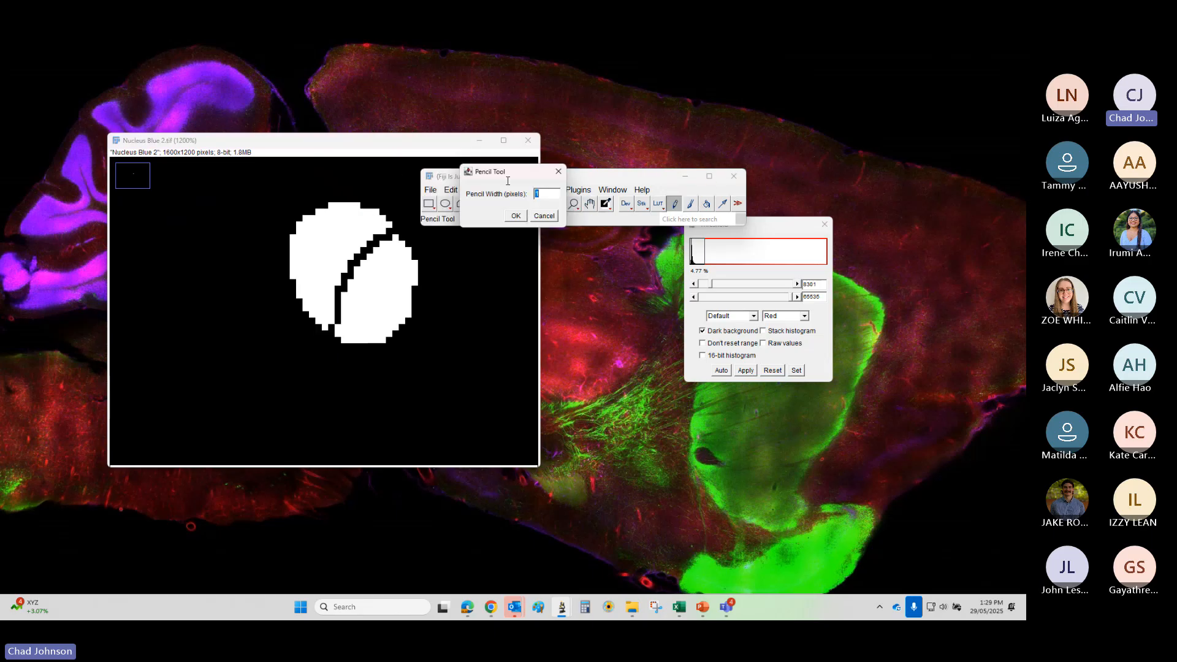
{"action": "type", "text": "2"}
{"action": "left_click", "coordinate": [527, 219]}
{"action": "left_click_drag", "start_coordinate": [396, 222], "coordinate": [323, 327]}
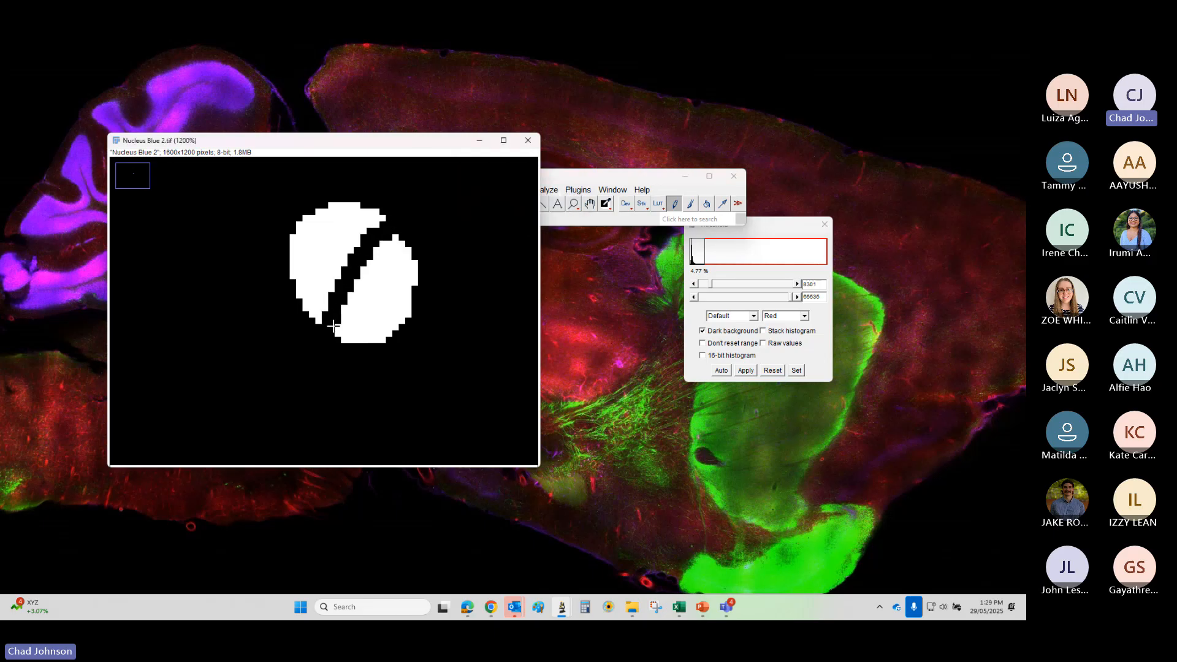
{"action": "right_click", "coordinate": [319, 368]}
- Show the whole binary mask again at 50% after the manual cut
{"action": "left_click", "coordinate": [630, 177]}
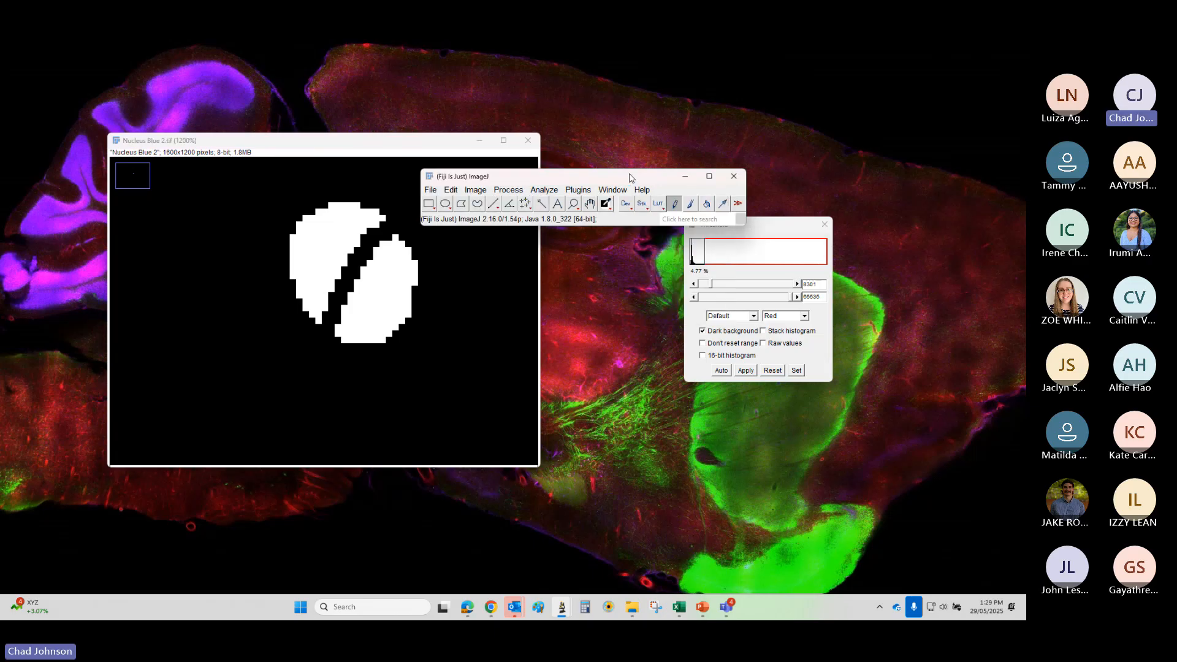
{"action": "left_click", "coordinate": [573, 205]}
{"action": "right_click", "coordinate": [377, 288]}
{"action": "right_click", "coordinate": [378, 289]}
{"action": "right_click", "coordinate": [377, 289]}
{"action": "right_click", "coordinate": [377, 289]}
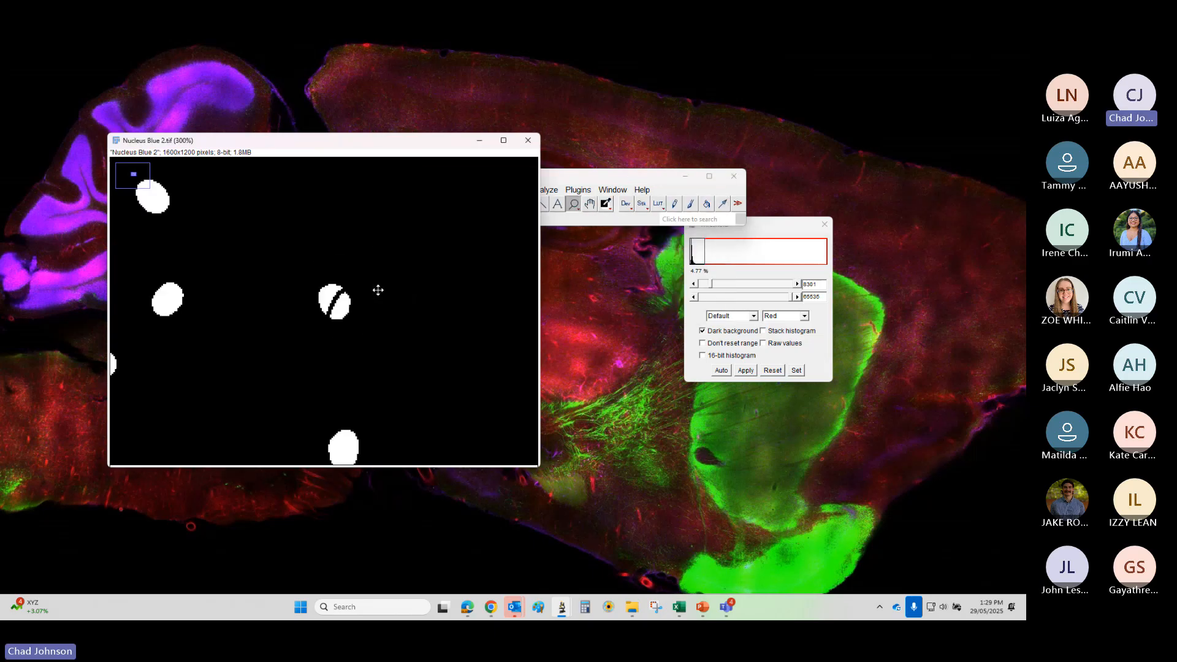
{"action": "right_click", "coordinate": [378, 290]}
{"action": "right_click", "coordinate": [378, 290]}
{"action": "right_click", "coordinate": [378, 290]}
{"action": "right_click", "coordinate": [378, 290]}
{"action": "right_click", "coordinate": [377, 290]}
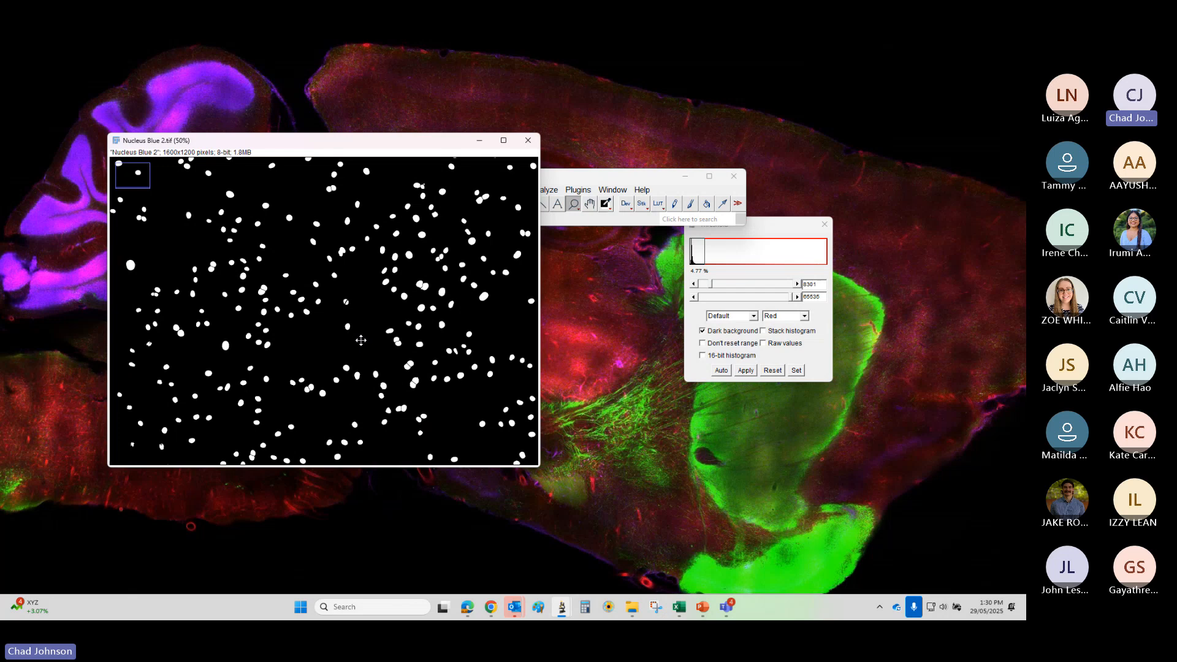
{"action": "right_click", "coordinate": [357, 365]}
{"action": "left_click", "coordinate": [247, 242]}
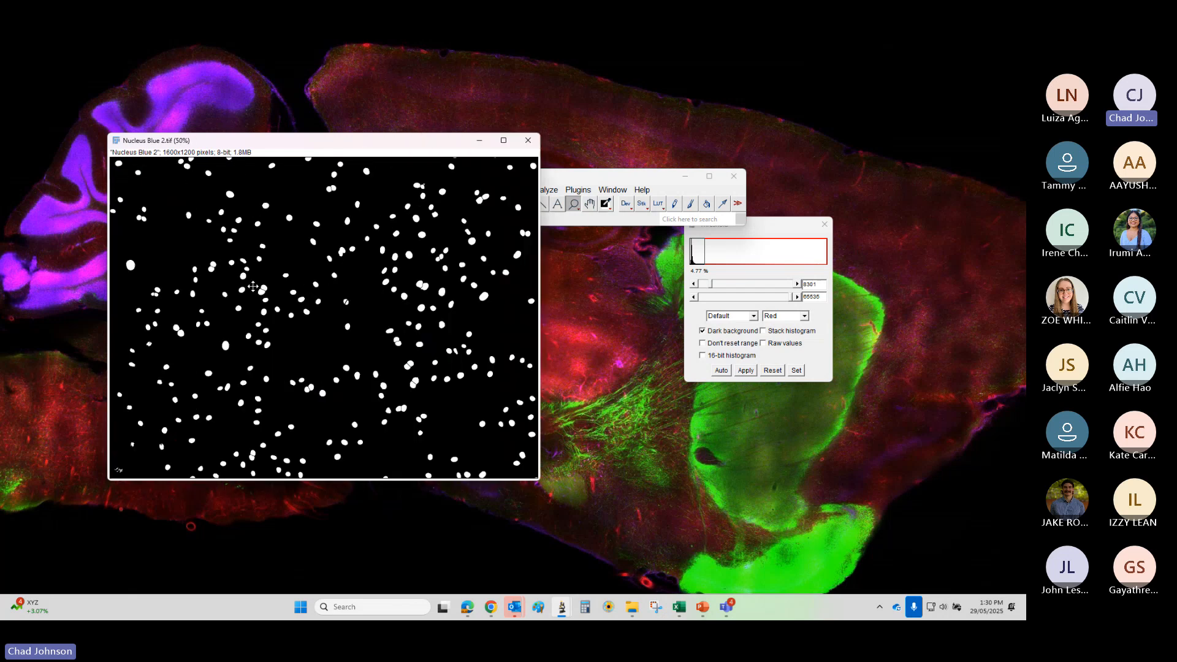
{"action": "left_click", "coordinate": [252, 286]}
{"action": "right_click", "coordinate": [374, 290]}
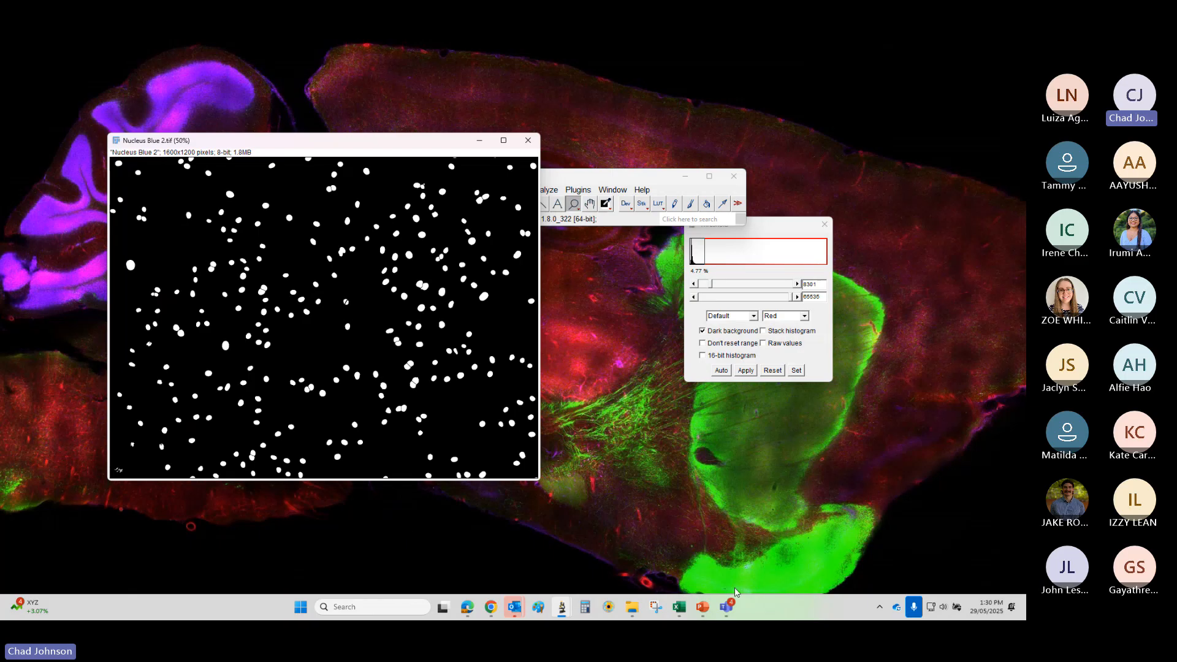
- Switch to PowerPoint, review the Manual Watershed and Automatic Object Counting via Analyze Particles slides, and return to Fiji
{"action": "left_click", "coordinate": [706, 608]}
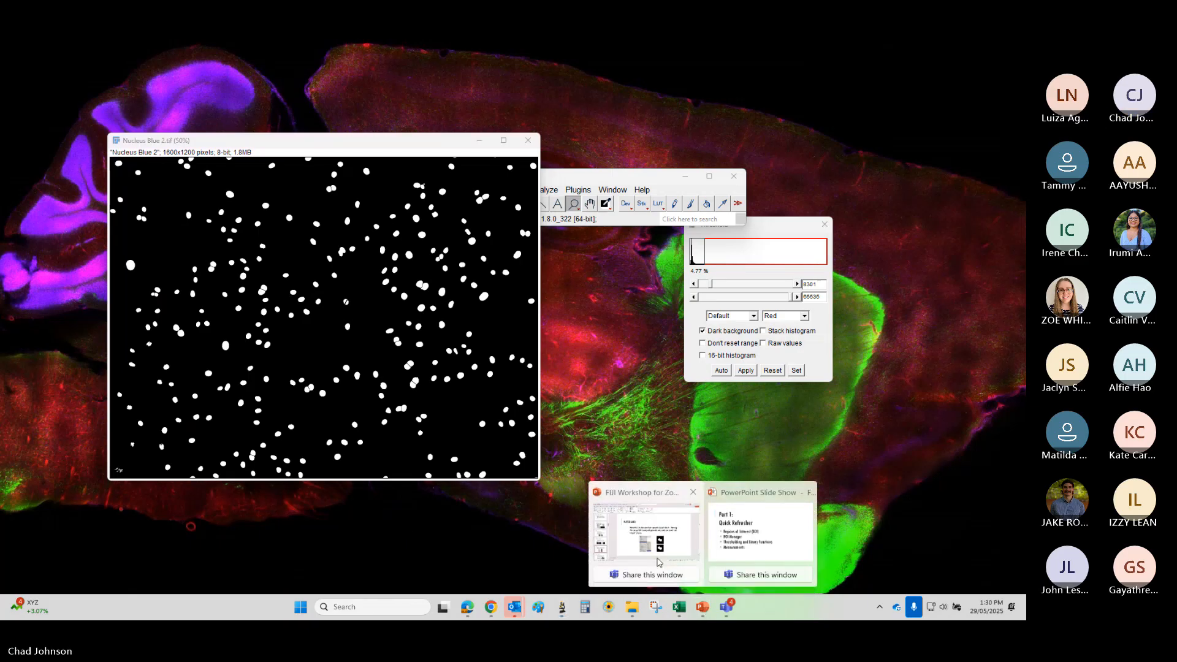
{"action": "left_click", "coordinate": [643, 533]}
{"action": "scroll", "coordinate": [559, 427], "scroll_direction": "down", "scroll_amount": 1}
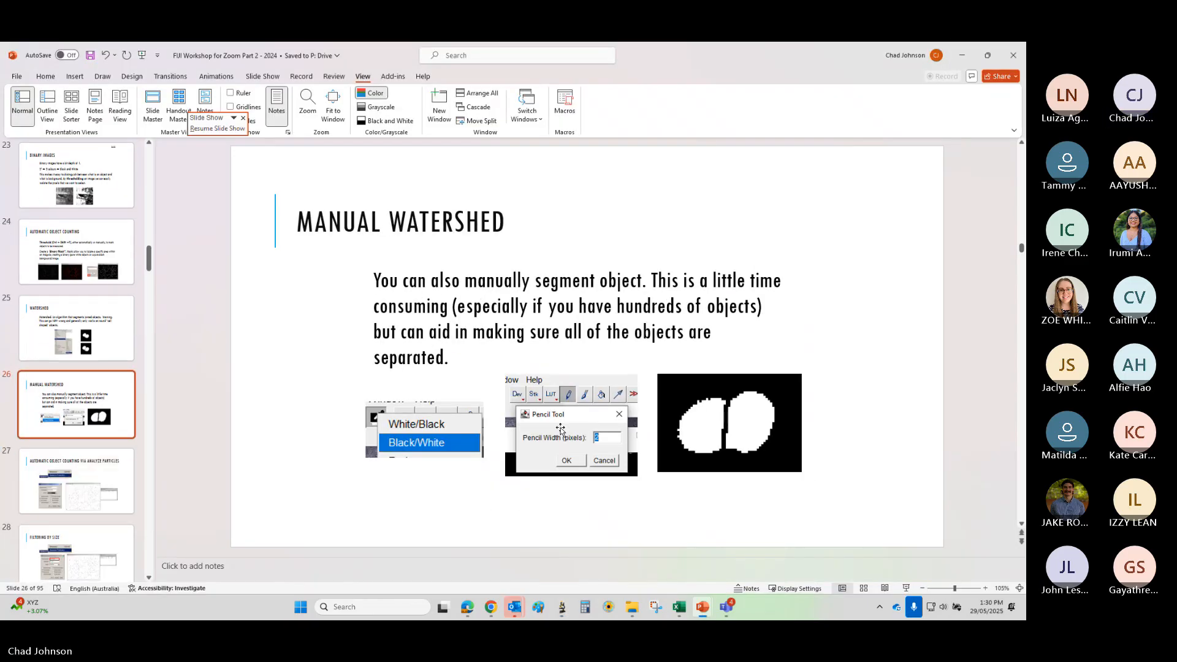
{"action": "scroll", "coordinate": [542, 395], "scroll_direction": "down", "scroll_amount": 1}
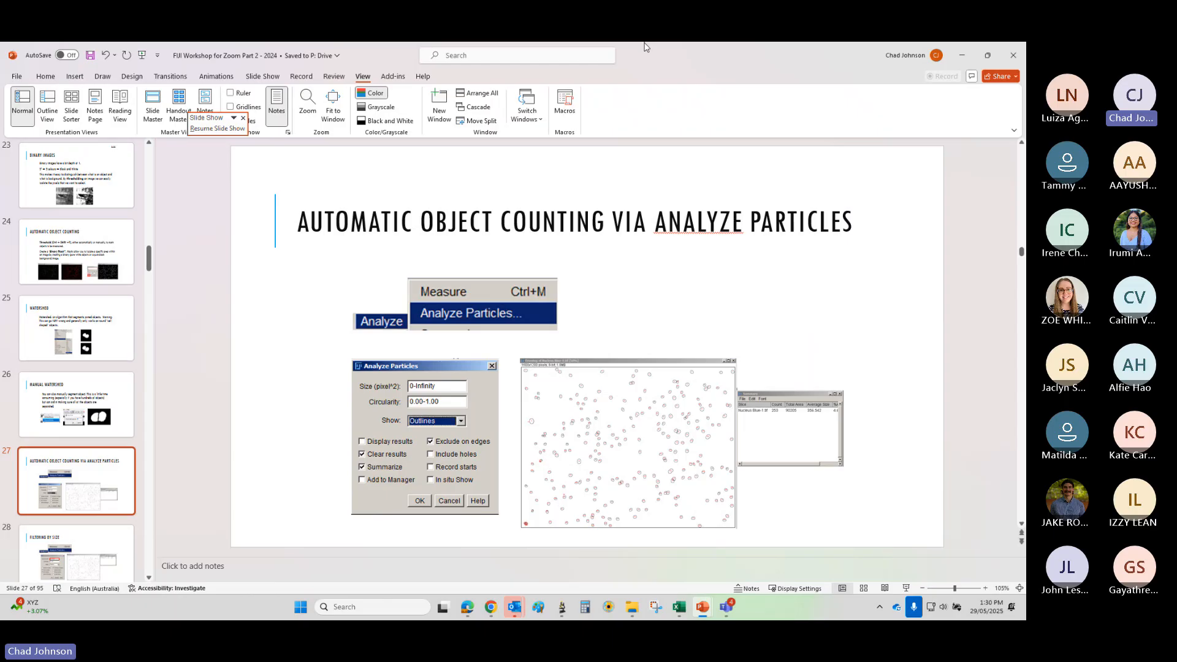
{"action": "left_click", "coordinate": [981, 58]}
- Return to Fiji, open Analyze Particles for the binary mask, and review the Show options while keeping Nothing selected
{"action": "left_click", "coordinate": [881, 155]}
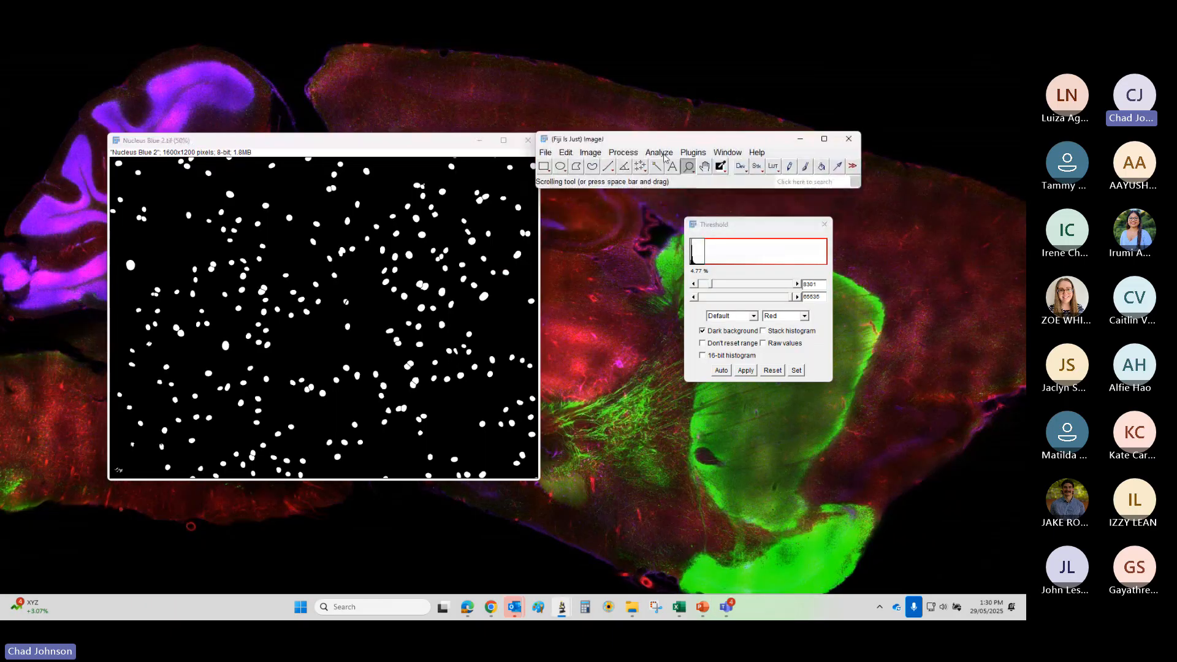
{"action": "left_click", "coordinate": [661, 153]}
{"action": "left_click", "coordinate": [677, 180]}
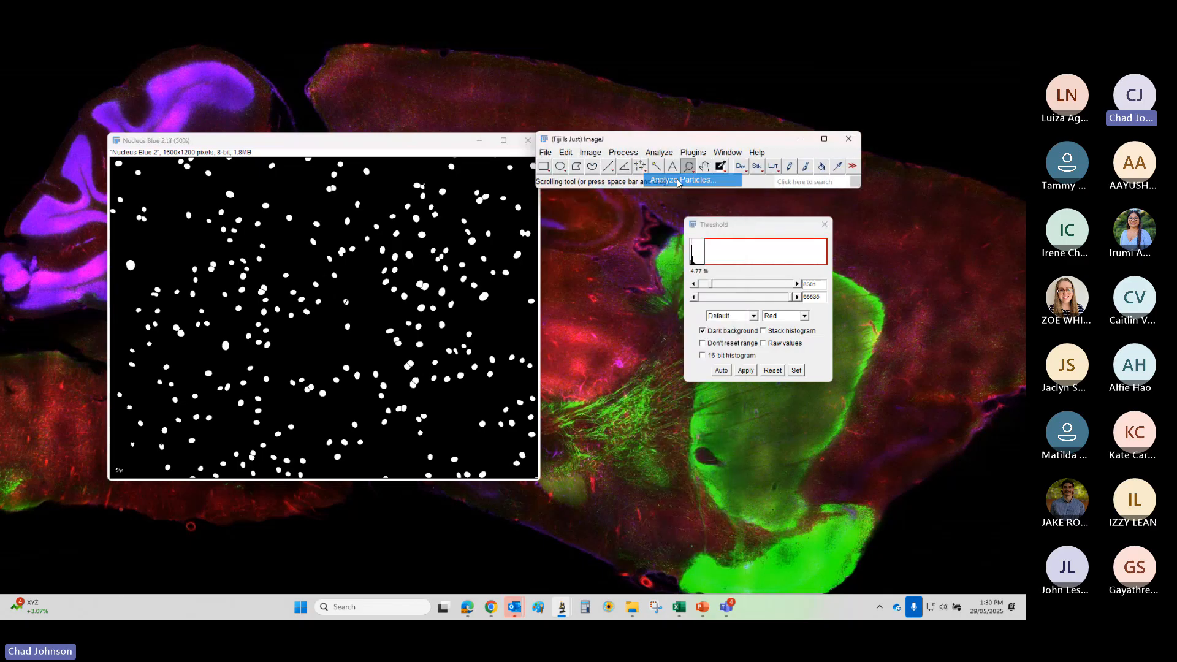
{"action": "left_click_drag", "start_coordinate": [501, 149], "coordinate": [616, 212]}
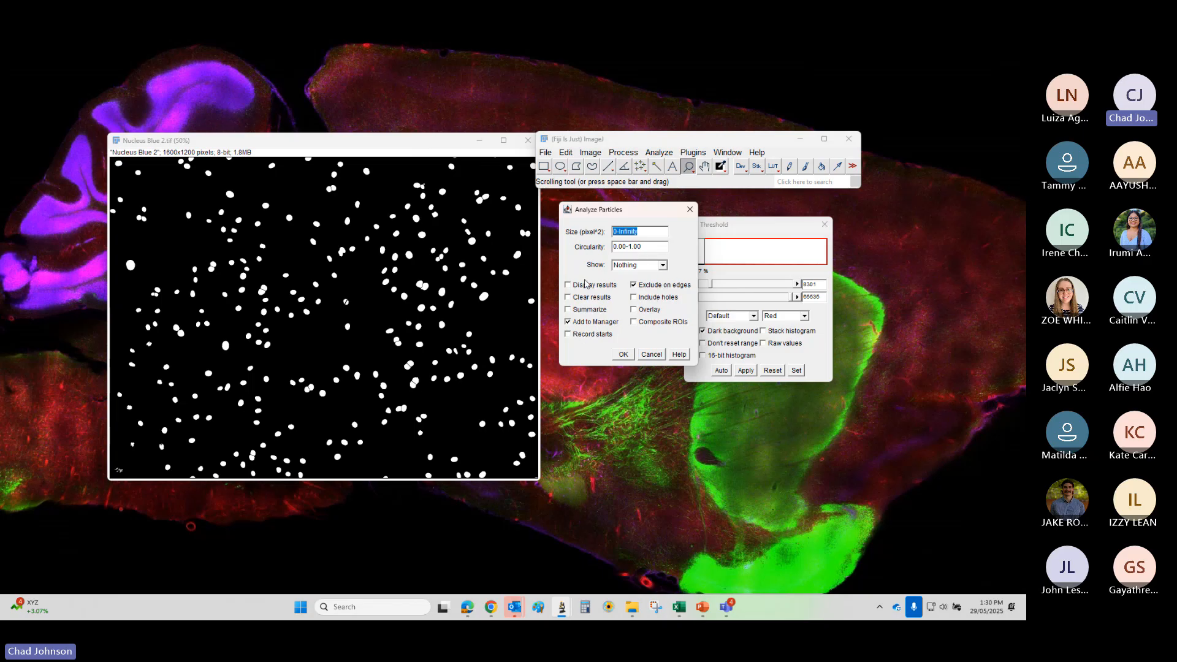
{"action": "left_click", "coordinate": [660, 267]}
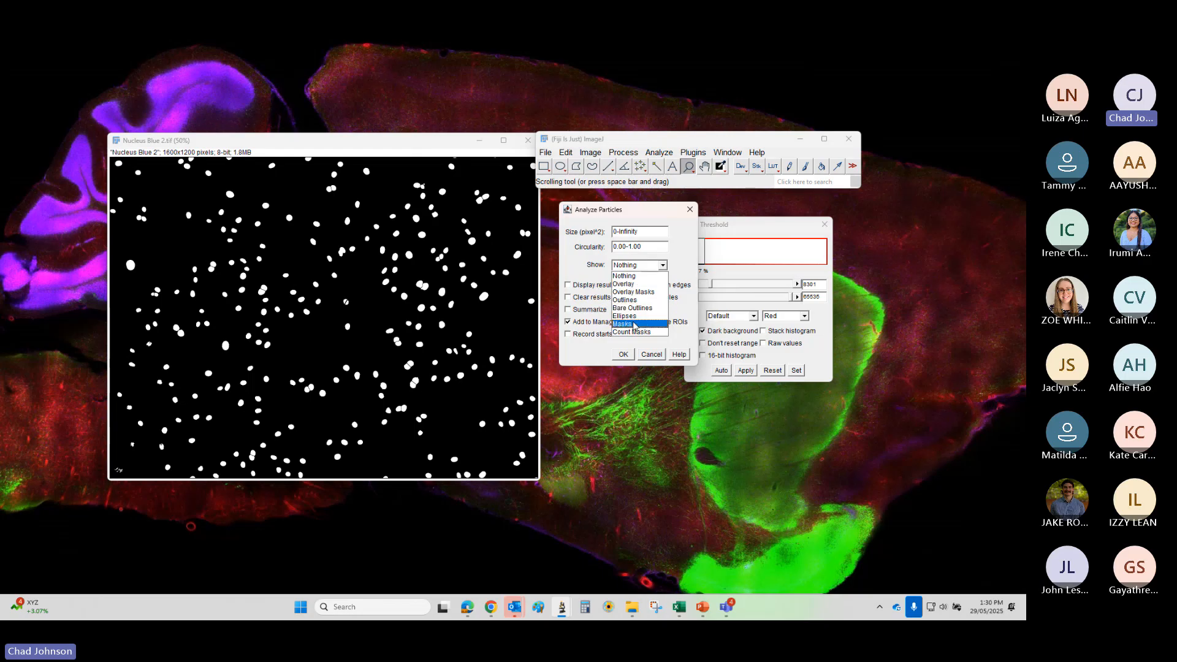
{"action": "left_click", "coordinate": [666, 219]}
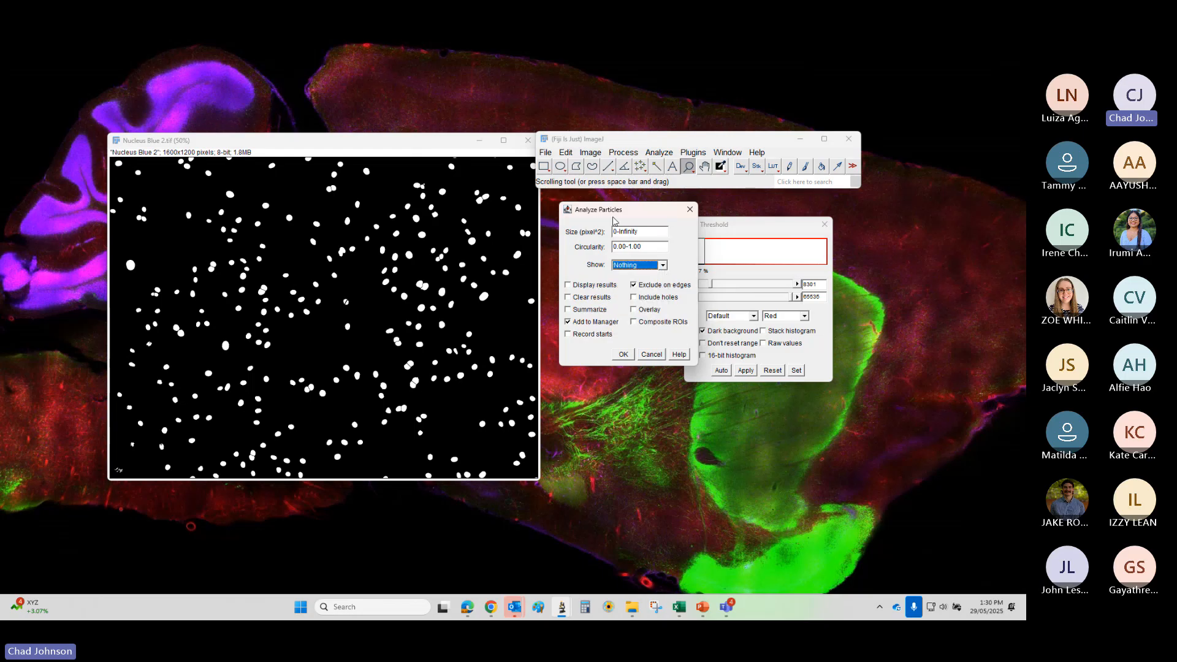
- Enable Display results, Clear results, Summarize and Add to Manager for the particle analysis
{"action": "left_click", "coordinate": [635, 286]}
{"action": "left_click", "coordinate": [592, 320]}
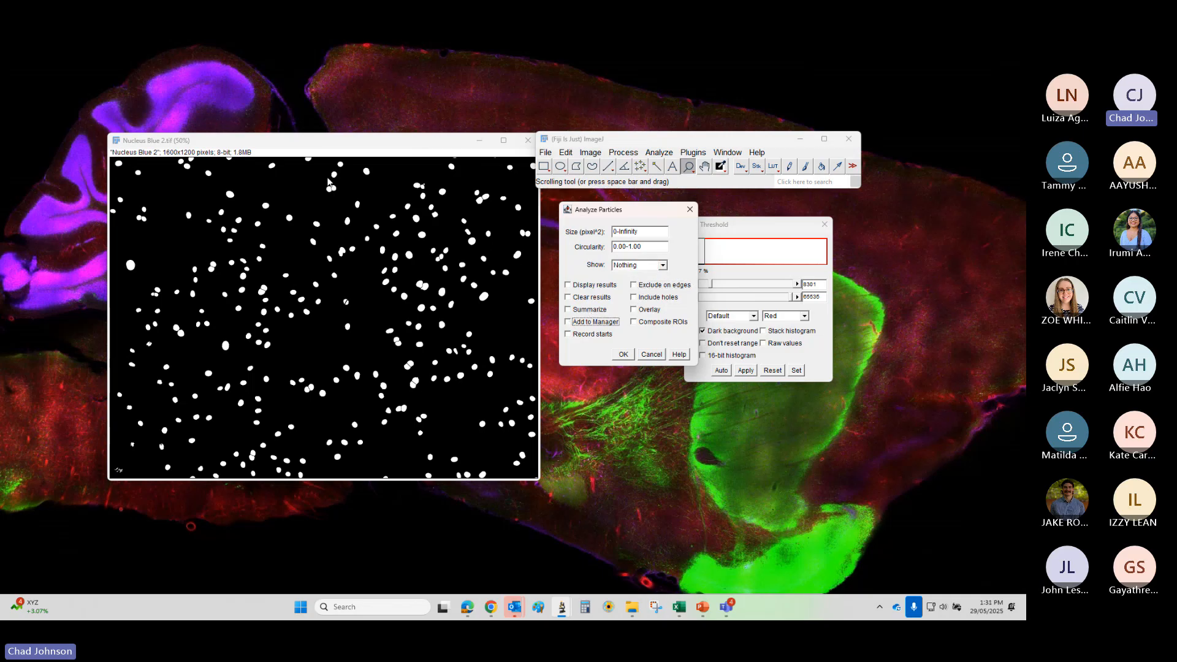
{"action": "left_click", "coordinate": [577, 286]}
{"action": "left_click", "coordinate": [582, 301]}
{"action": "left_click", "coordinate": [597, 316]}
{"action": "left_click", "coordinate": [595, 322]}
- Enable Exclude on edges, leave Include holes, Overlay and Composite ROIs off, and run the particle analysis
{"action": "left_click", "coordinate": [653, 288]}
{"action": "left_click", "coordinate": [635, 298]}
{"action": "left_click", "coordinate": [653, 312]}
{"action": "left_click", "coordinate": [635, 312]}
{"action": "left_click", "coordinate": [639, 324]}
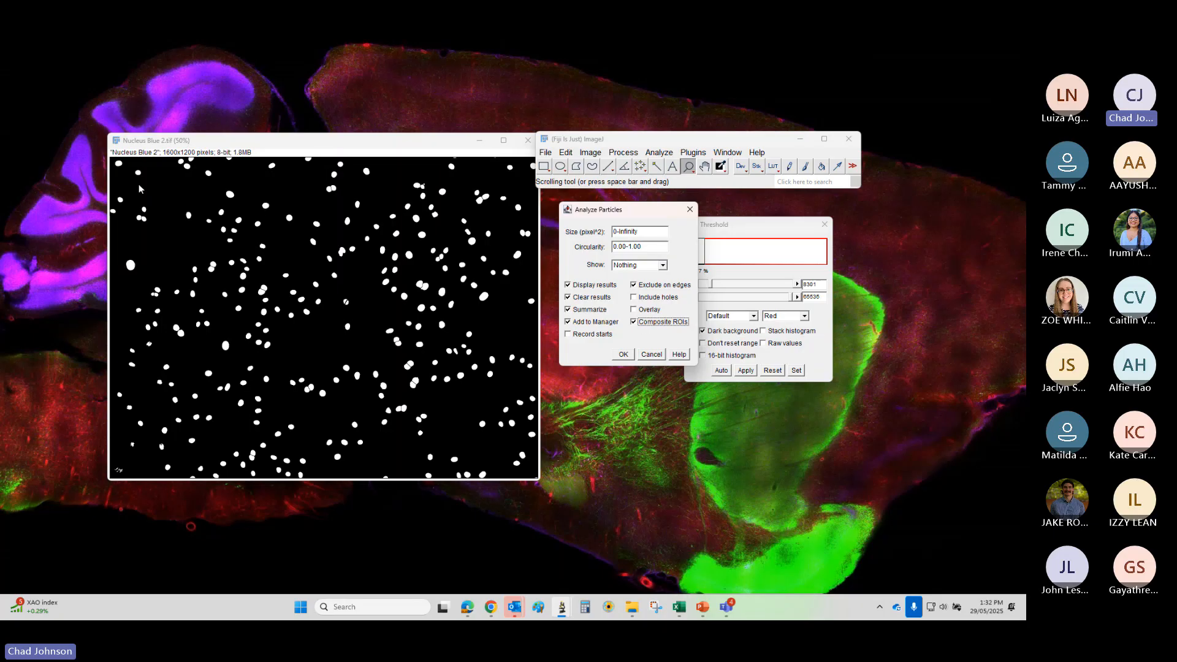
{"action": "left_click", "coordinate": [661, 323]}
{"action": "left_click", "coordinate": [623, 356]}
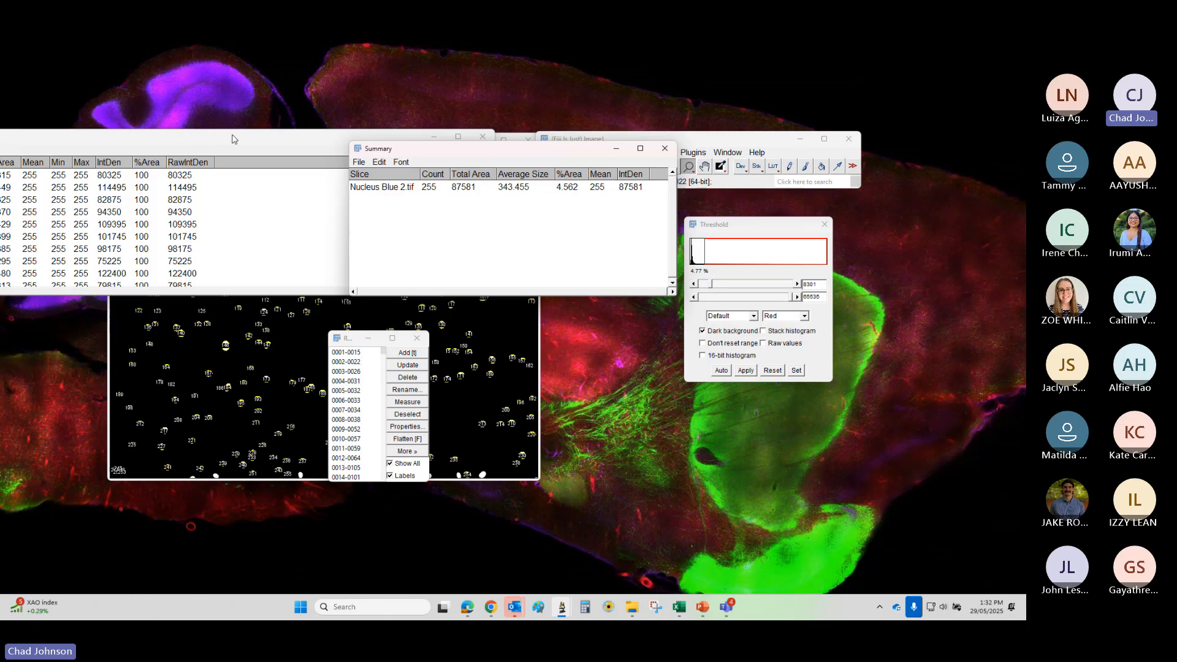
- Move the Results table off the mask and examine the numbered nucleus outlines at 200%
{"action": "left_click_drag", "start_coordinate": [232, 136], "coordinate": [970, 364]}
{"action": "left_click_drag", "start_coordinate": [299, 144], "coordinate": [271, 129]}
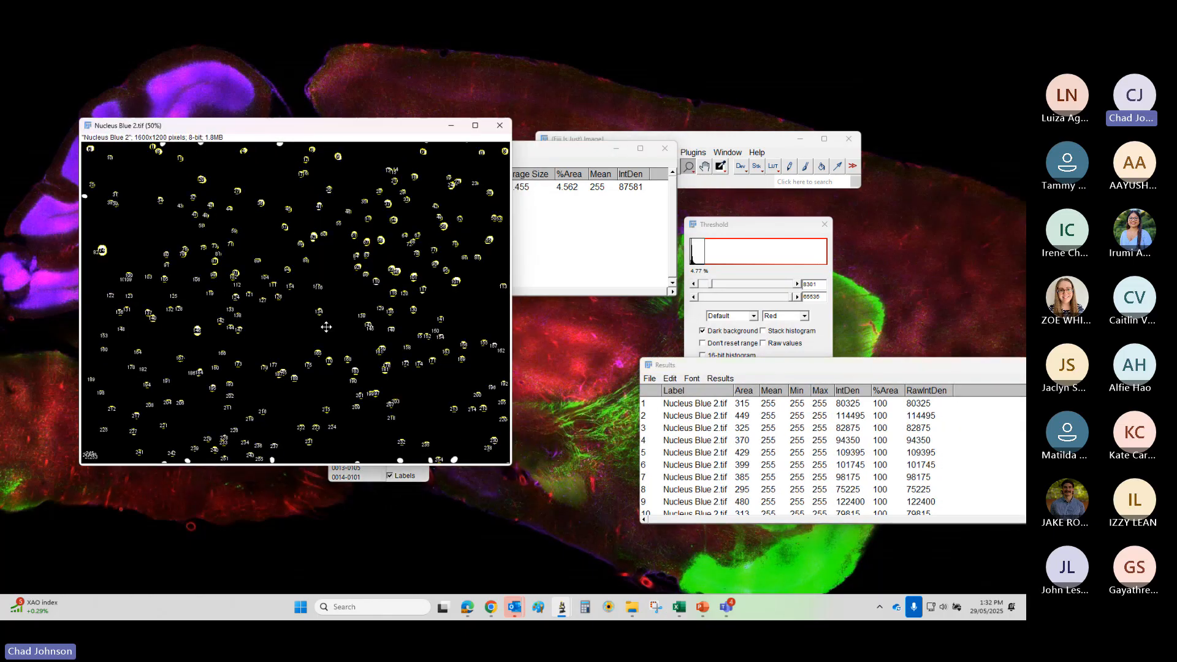
{"action": "left_click", "coordinate": [288, 313]}
{"action": "left_click", "coordinate": [288, 313]}
{"action": "left_click", "coordinate": [289, 312]}
{"action": "left_click", "coordinate": [289, 313]}
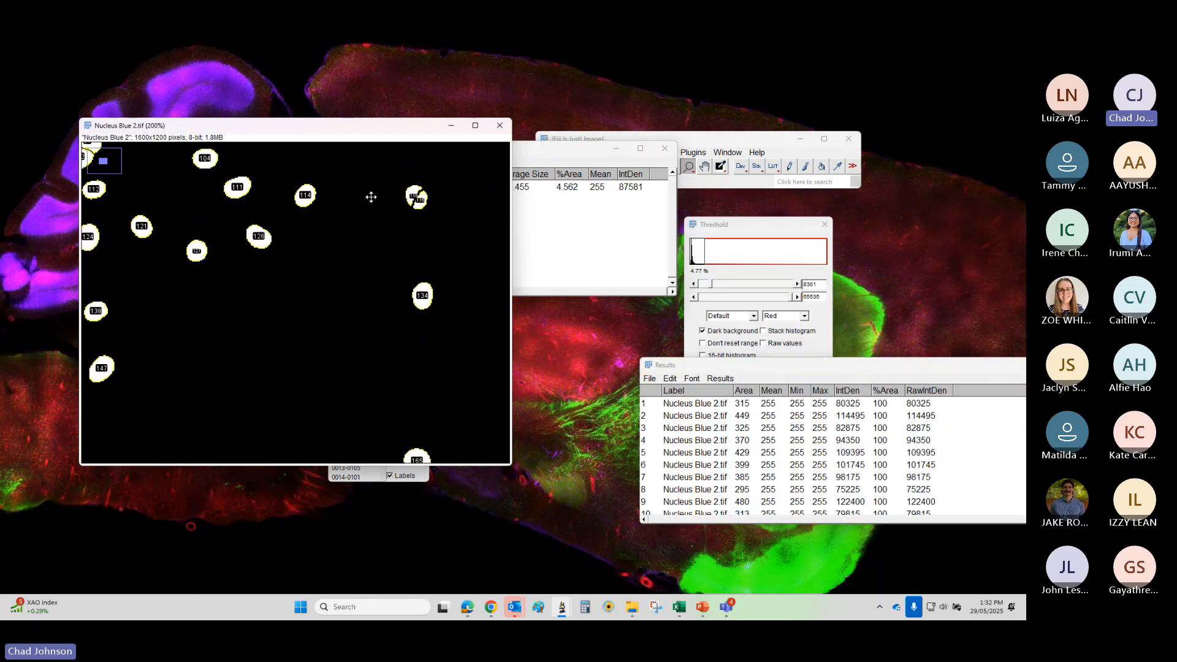
- Read through the per-nucleus measurements in the Results table and set the Summary window clear of it for reading
{"action": "left_click_drag", "start_coordinate": [740, 366], "coordinate": [426, 172]}
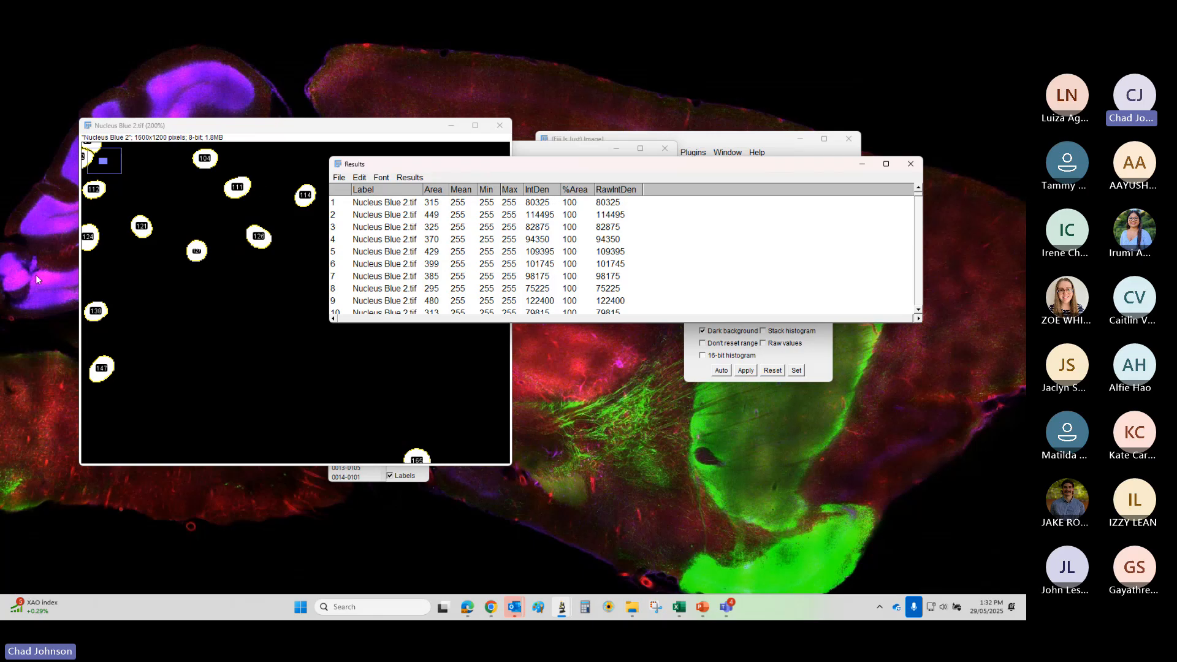
{"action": "scroll", "coordinate": [460, 245], "scroll_direction": "down", "scroll_amount": 8}
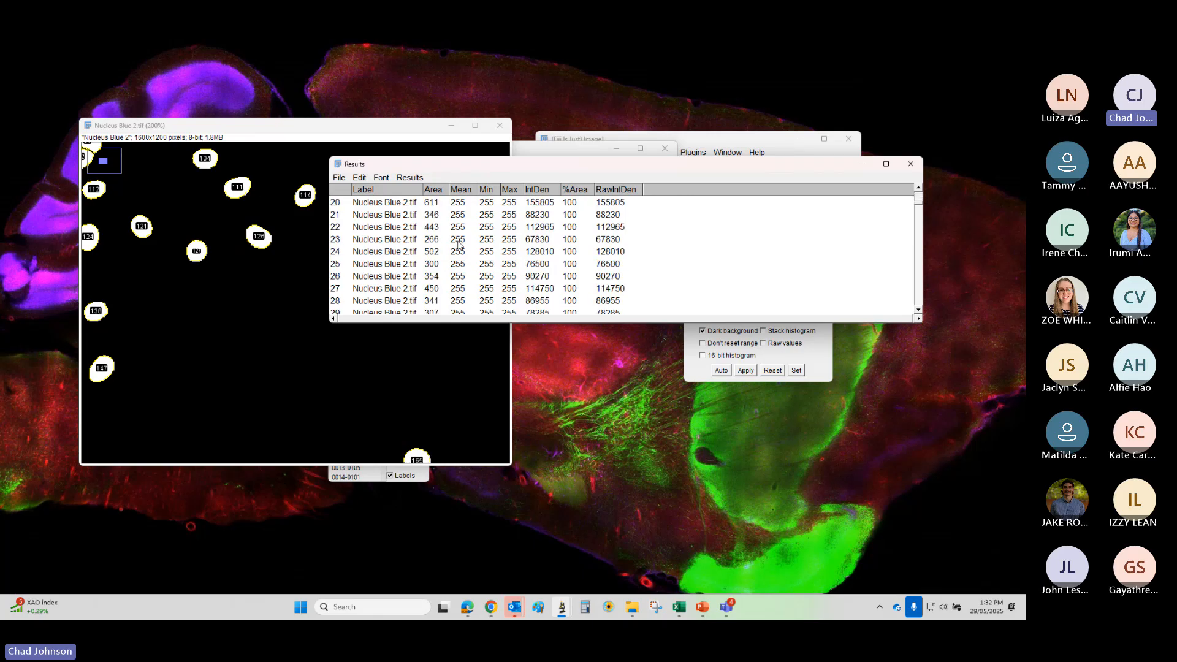
{"action": "left_click_drag", "start_coordinate": [919, 210], "coordinate": [910, 166]}
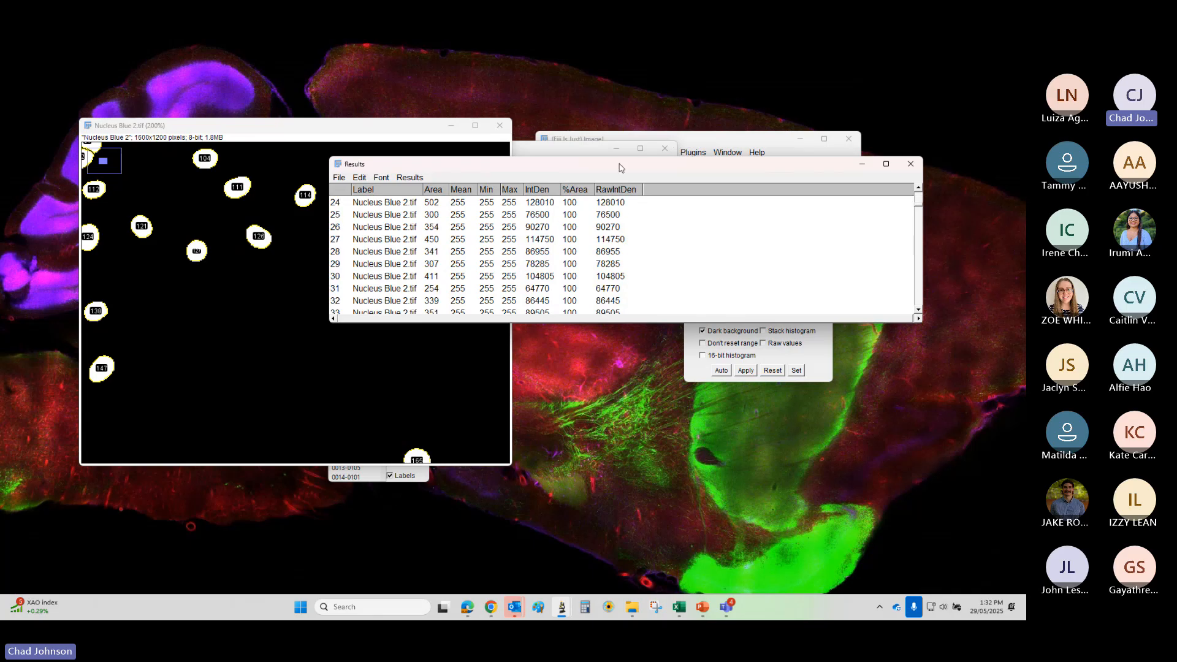
{"action": "left_click_drag", "start_coordinate": [619, 164], "coordinate": [786, 360]}
{"action": "left_click_drag", "start_coordinate": [547, 159], "coordinate": [677, 209]}
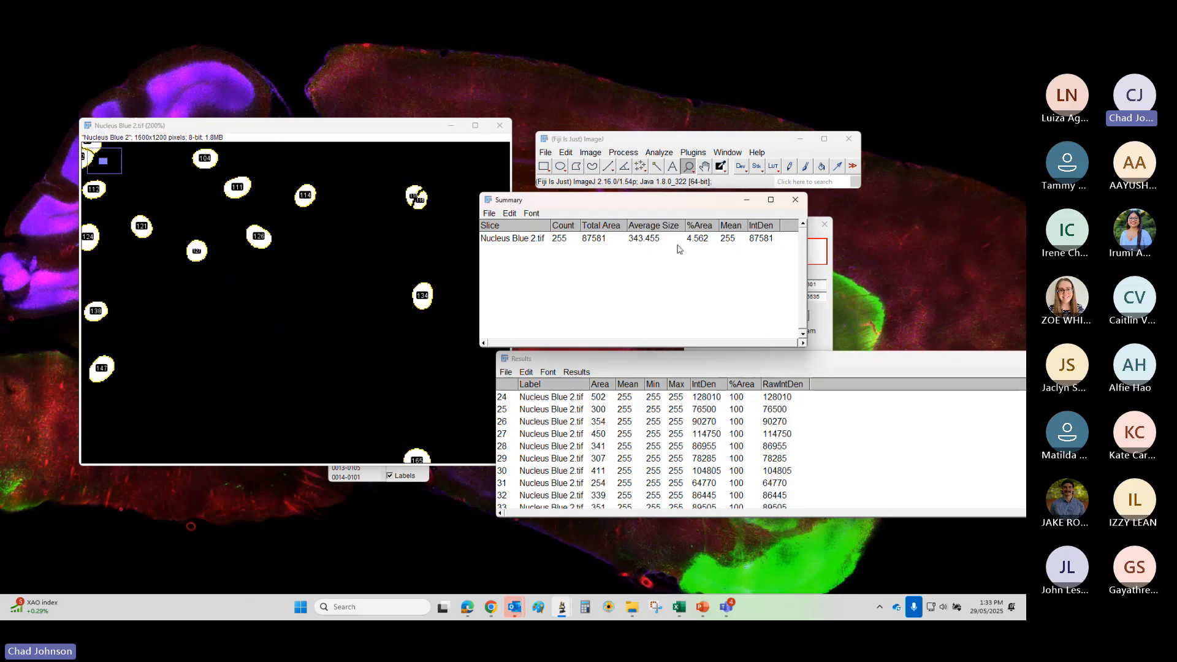
- Show the whole numbered mask at 33.3% and move the ROI Manager beside it
{"action": "right_click", "coordinate": [332, 333]}
{"action": "right_click", "coordinate": [332, 334]}
{"action": "right_click", "coordinate": [331, 333]}
{"action": "right_click", "coordinate": [331, 333]}
{"action": "right_click", "coordinate": [277, 330]}
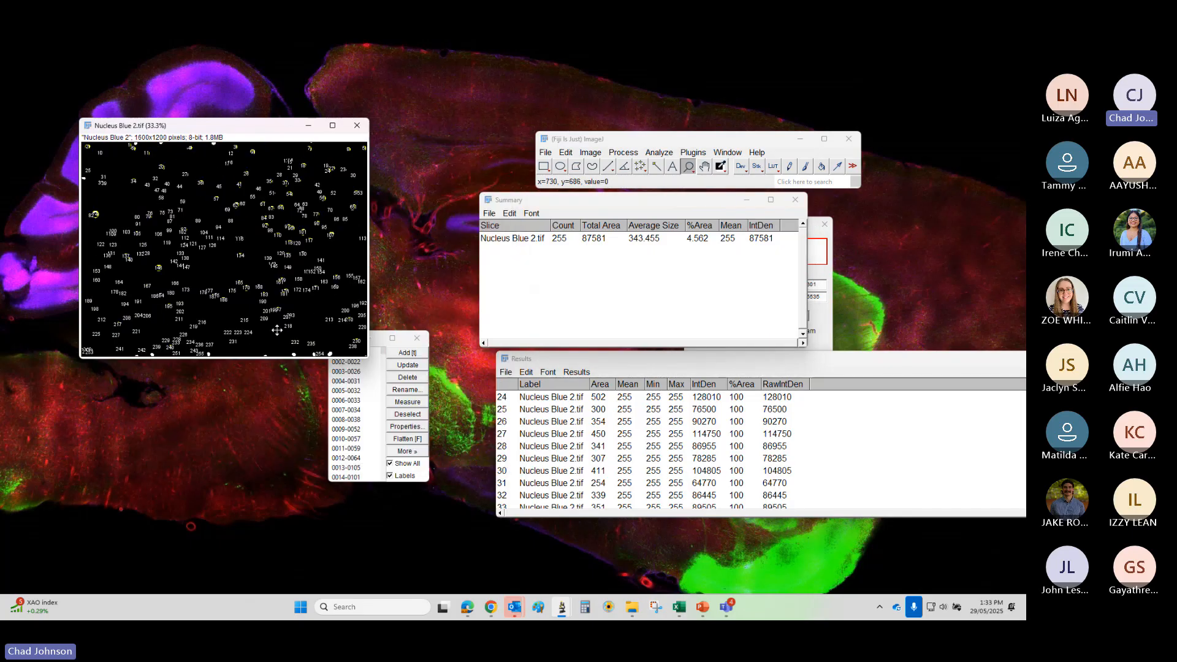
{"action": "left_click", "coordinate": [368, 404]}
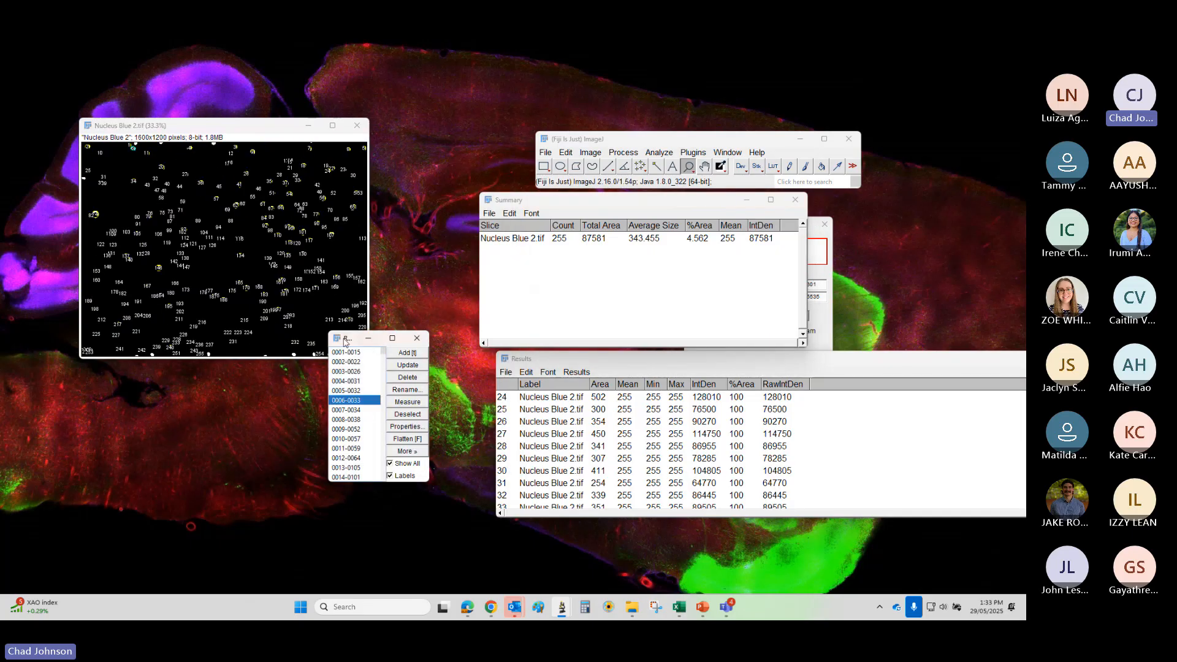
{"action": "left_click_drag", "start_coordinate": [368, 338], "coordinate": [394, 262]}
- Turn off Show All in the ROI Manager and locate the single ROI 0001-0015 on the mask at 300%
{"action": "left_click", "coordinate": [418, 388]}
{"action": "left_click", "coordinate": [378, 306]}
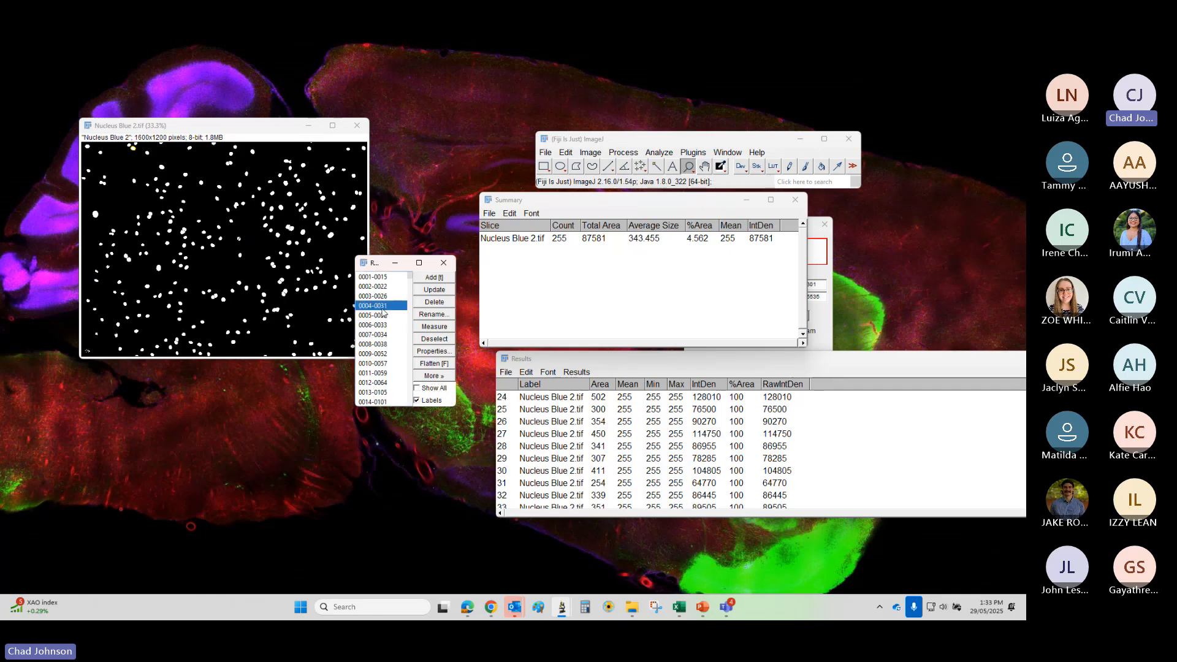
{"action": "left_click", "coordinate": [383, 277]}
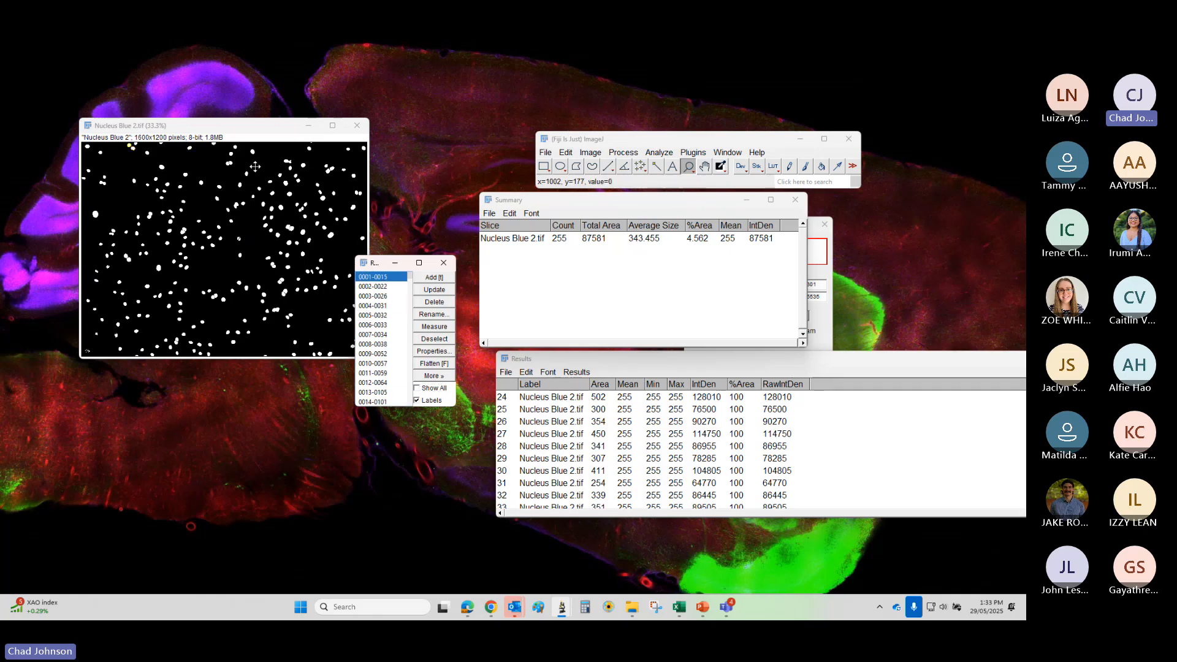
{"action": "double_click", "coordinate": [119, 154]}
{"action": "left_click", "coordinate": [202, 157]}
{"action": "left_click", "coordinate": [270, 163]}
{"action": "left_click", "coordinate": [315, 150]}
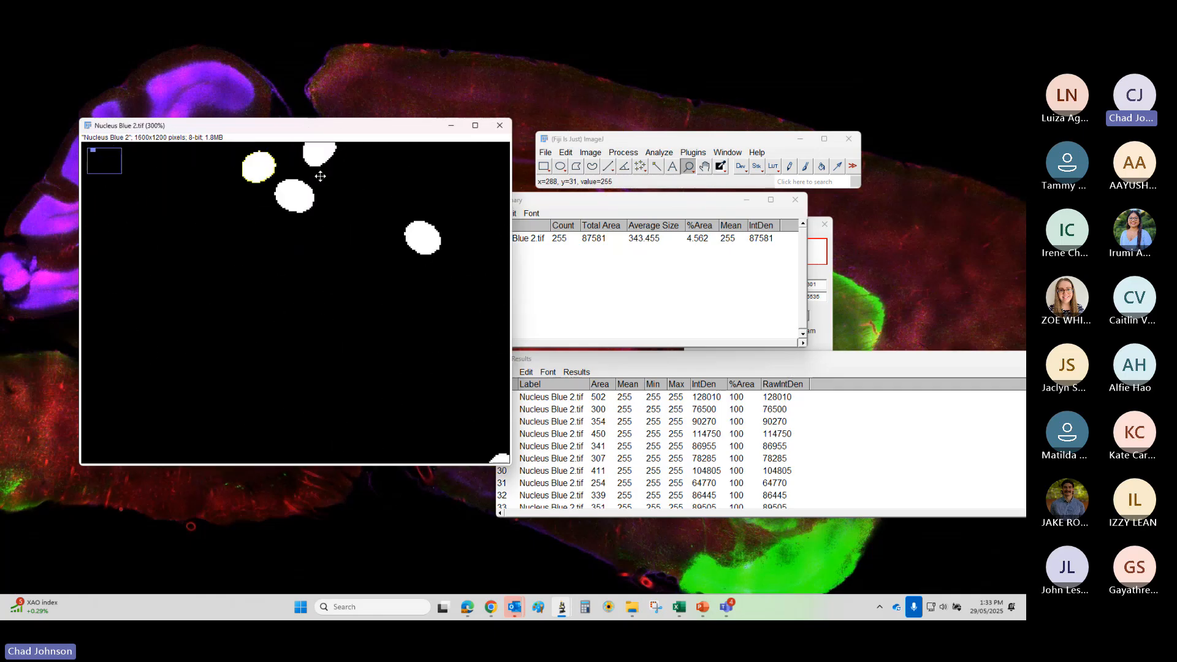
- Move the mask clear of the ROI Manager, step through ROIs 2, 3 and 5, and turn Show All back on
{"action": "left_click_drag", "start_coordinate": [299, 130], "coordinate": [177, 241]}
{"action": "left_click", "coordinate": [401, 344]}
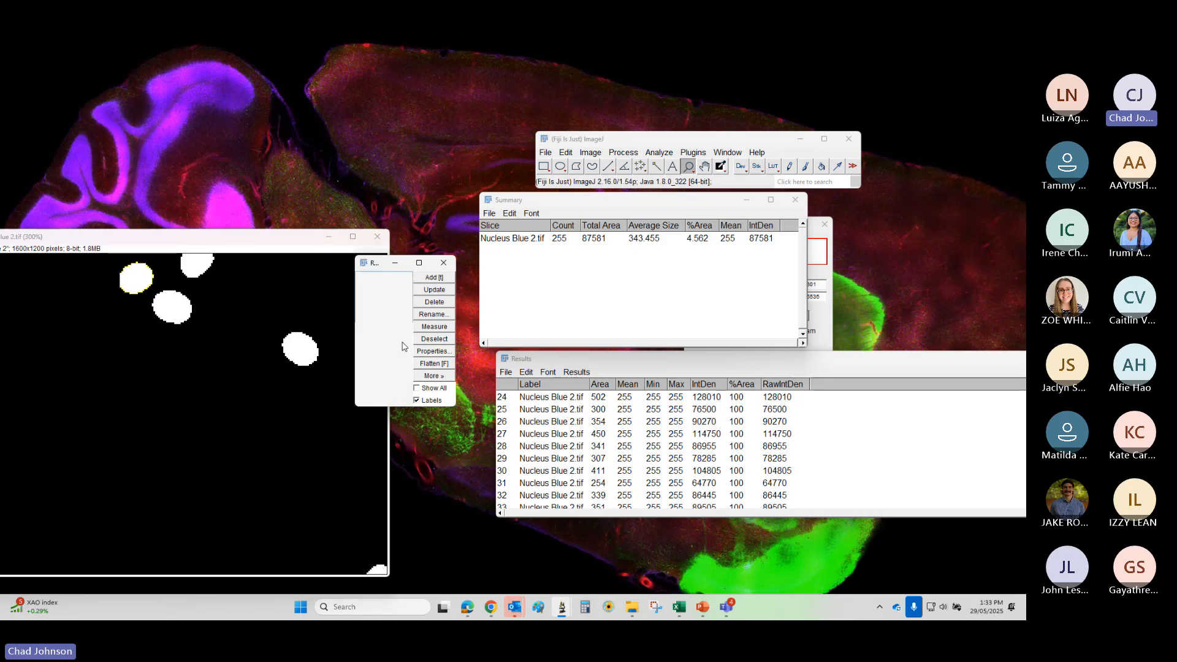
{"action": "left_click", "coordinate": [370, 289]}
{"action": "left_click", "coordinate": [369, 297]}
{"action": "left_click", "coordinate": [371, 315]}
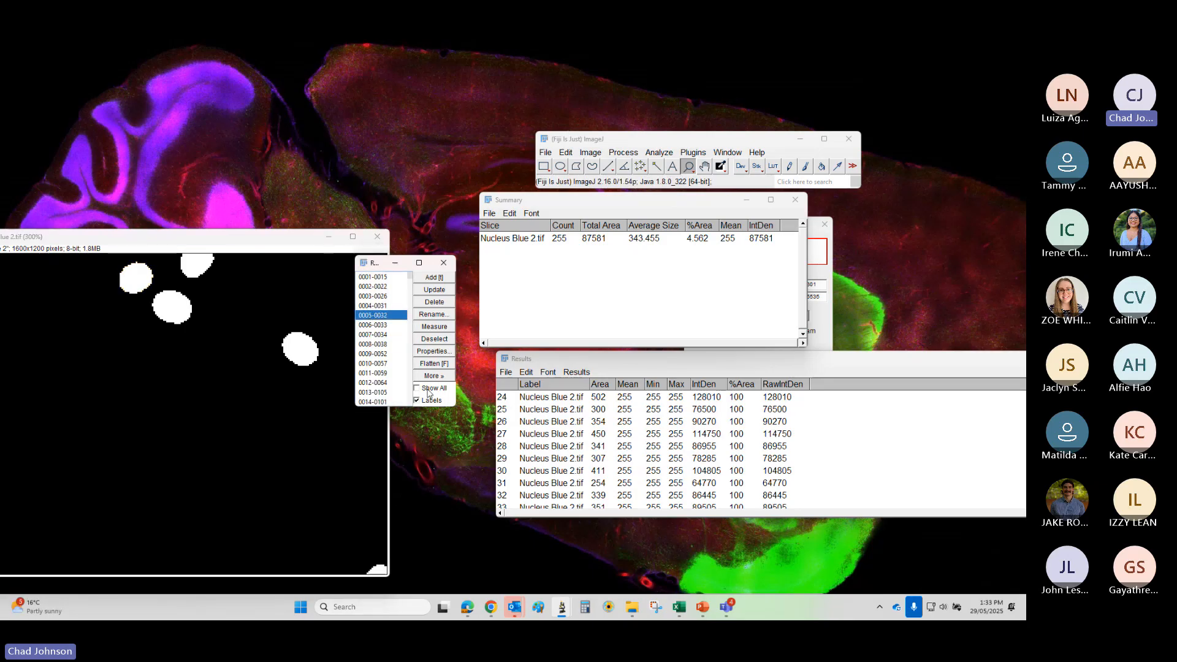
{"action": "left_click", "coordinate": [428, 390]}
- Examine the numbered outlines of the nuclei near the mask's upper edge at 400%
{"action": "right_click", "coordinate": [206, 371]}
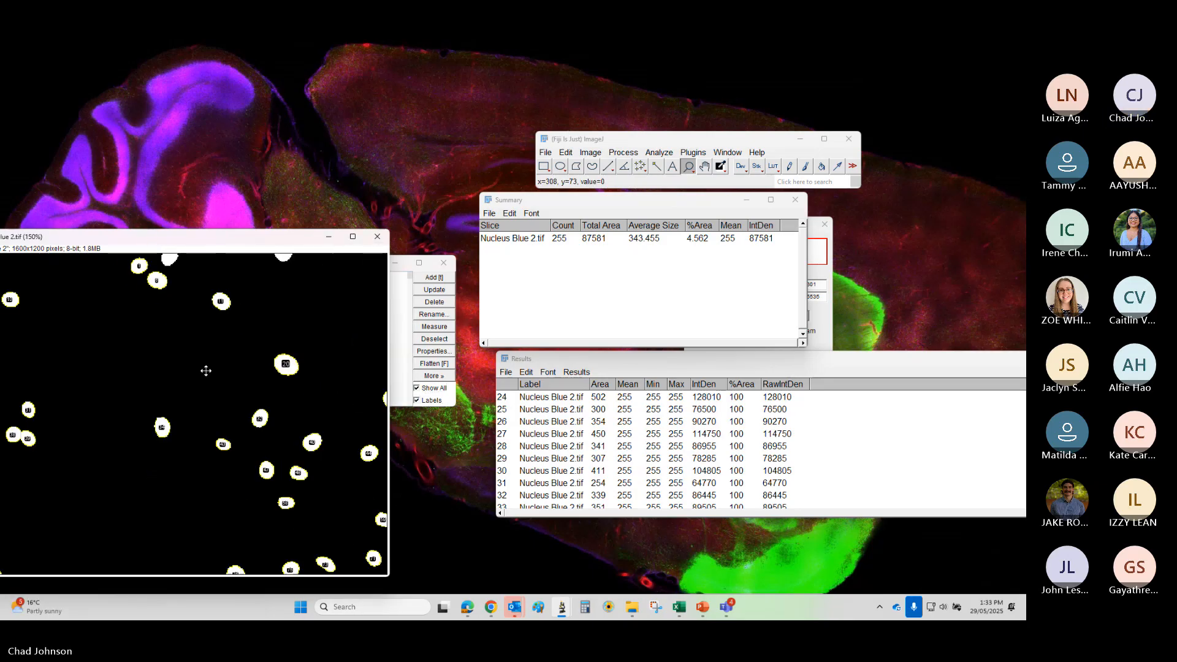
{"action": "left_click", "coordinate": [167, 265]}
{"action": "left_click", "coordinate": [162, 273]}
{"action": "left_click", "coordinate": [161, 276]}
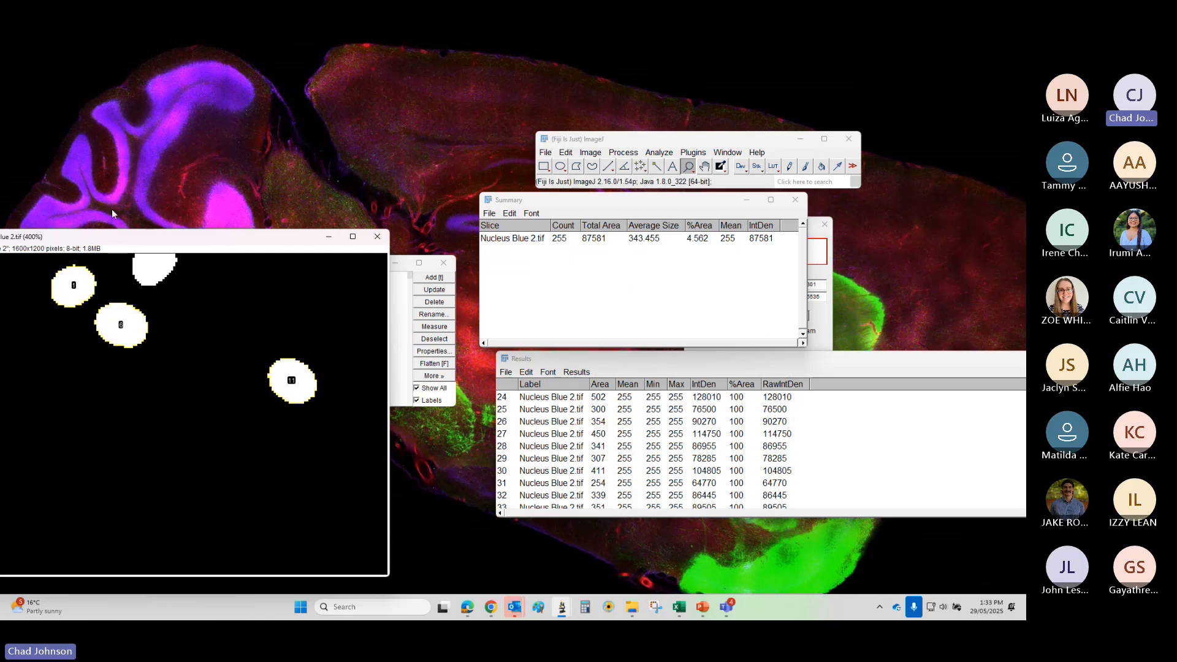
- Show the whole numbered mask at 33.3% again and place it next to the ROI Manager
{"action": "right_click", "coordinate": [205, 349]}
{"action": "right_click", "coordinate": [205, 349]}
{"action": "right_click", "coordinate": [205, 350]}
{"action": "right_click", "coordinate": [204, 351]}
{"action": "right_click", "coordinate": [206, 354]}
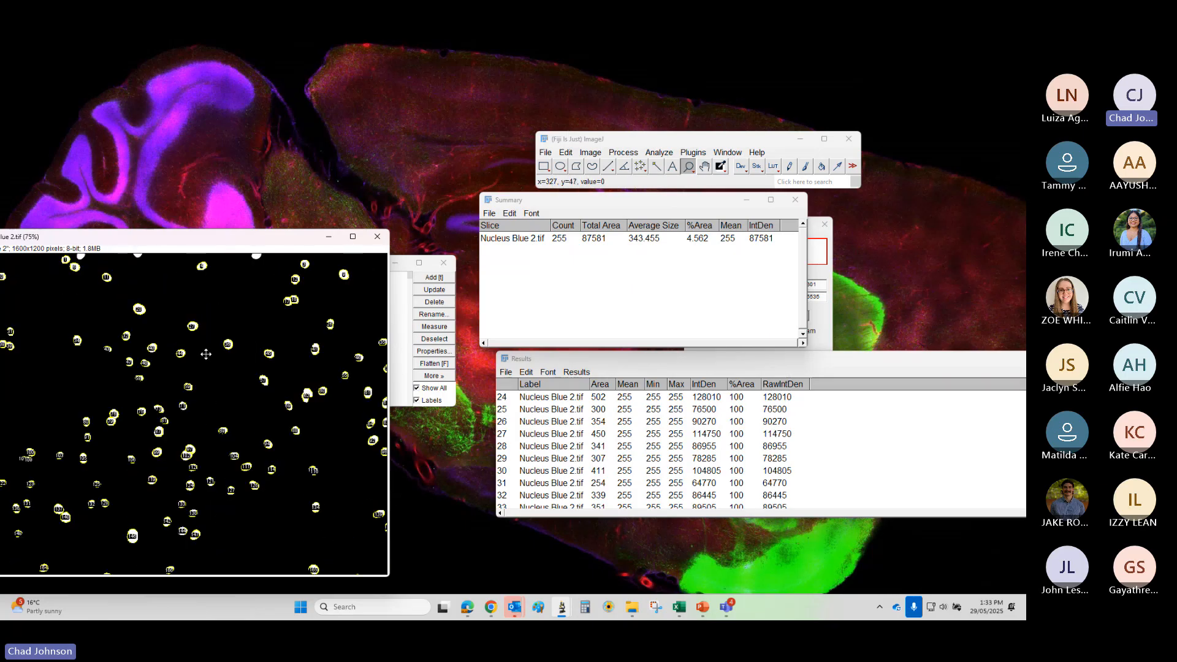
{"action": "right_click", "coordinate": [206, 354]}
{"action": "right_click", "coordinate": [206, 354]}
{"action": "left_click_drag", "start_coordinate": [123, 238], "coordinate": [237, 171]}
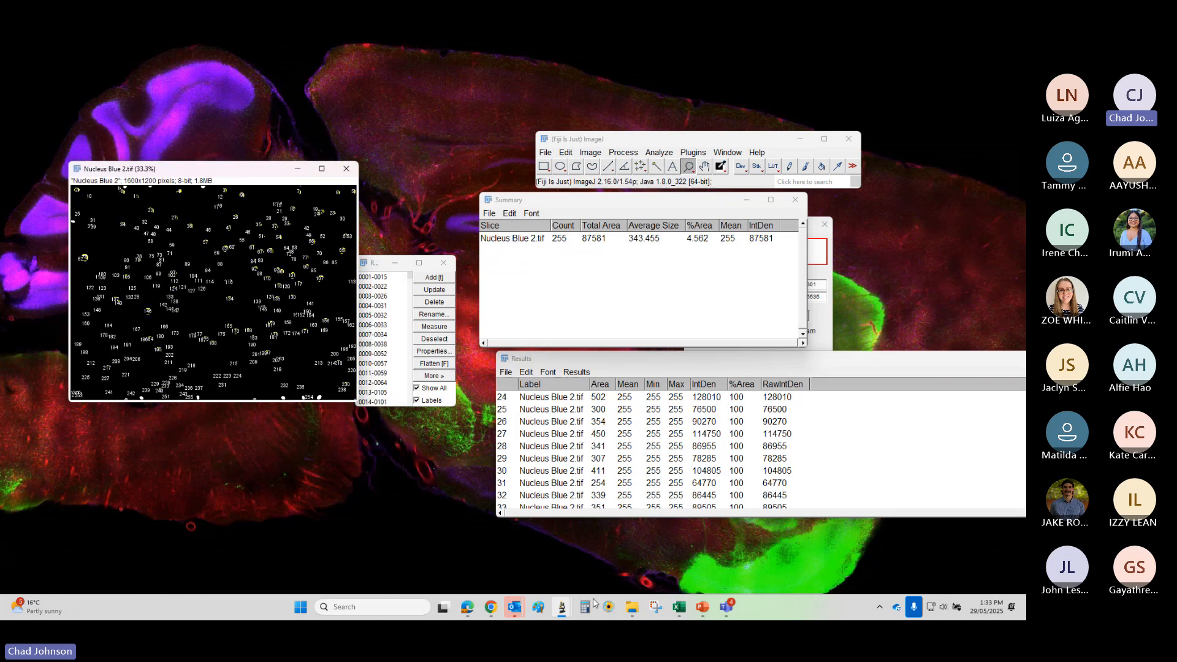
- Switch to PowerPoint, view the Filtering by Size slide, and return to Fiji
{"action": "mouse_move", "coordinate": [703, 610]}
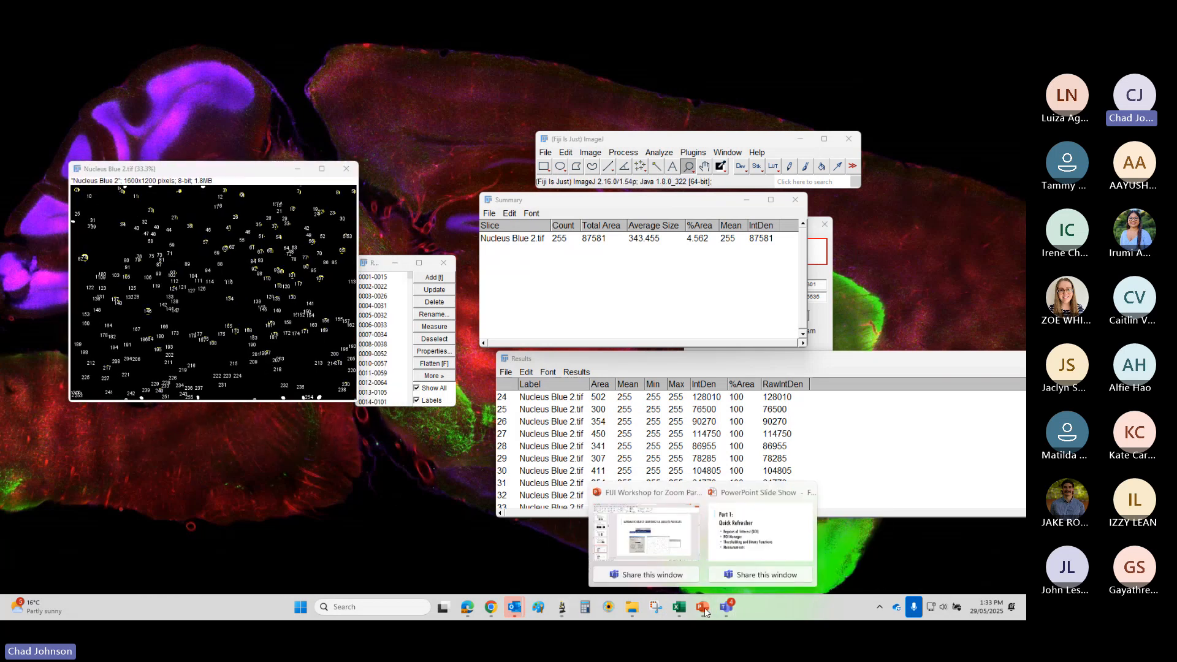
{"action": "left_click", "coordinate": [645, 534]}
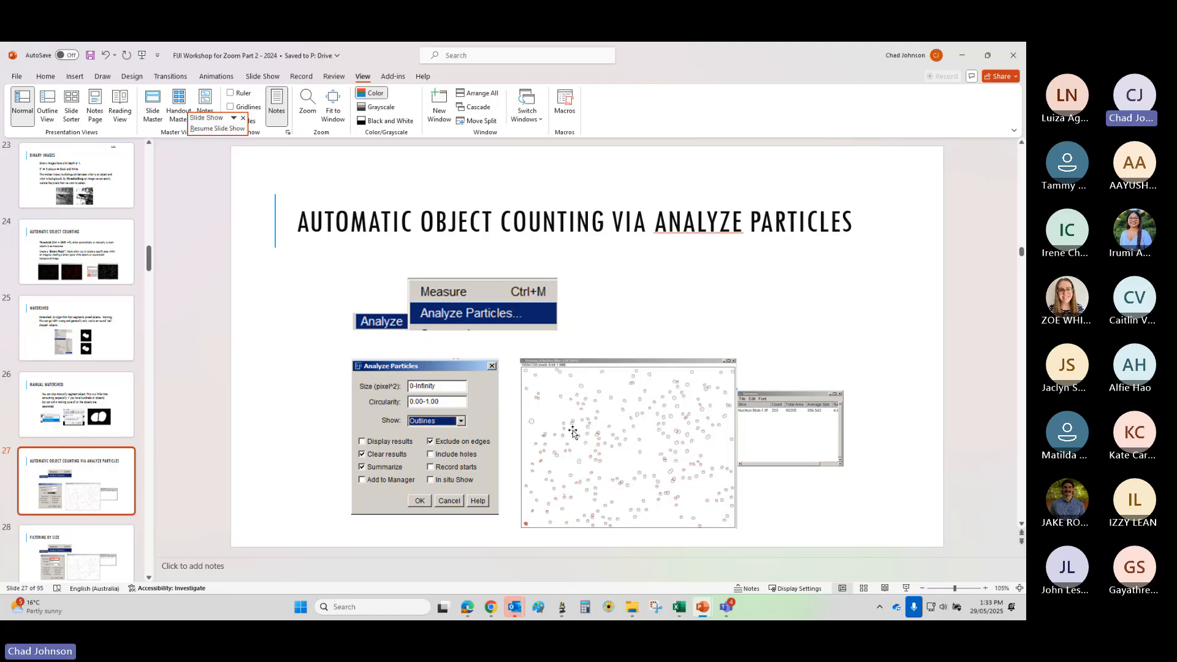
{"action": "left_click", "coordinate": [84, 544]}
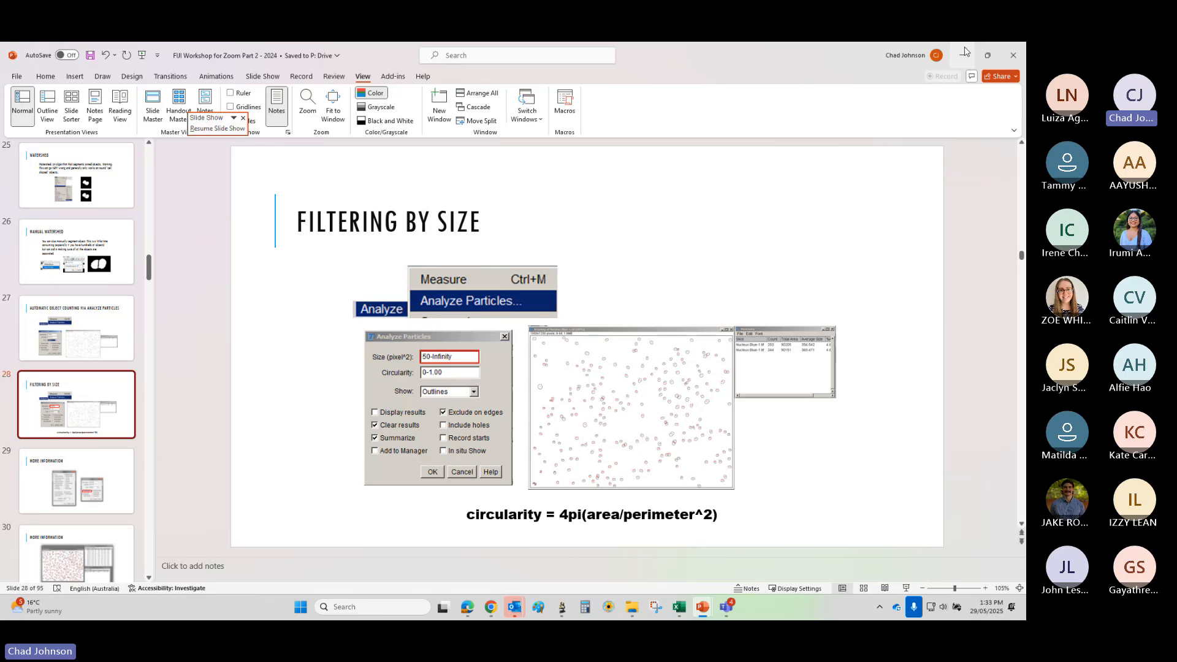
{"action": "left_click", "coordinate": [965, 52]}
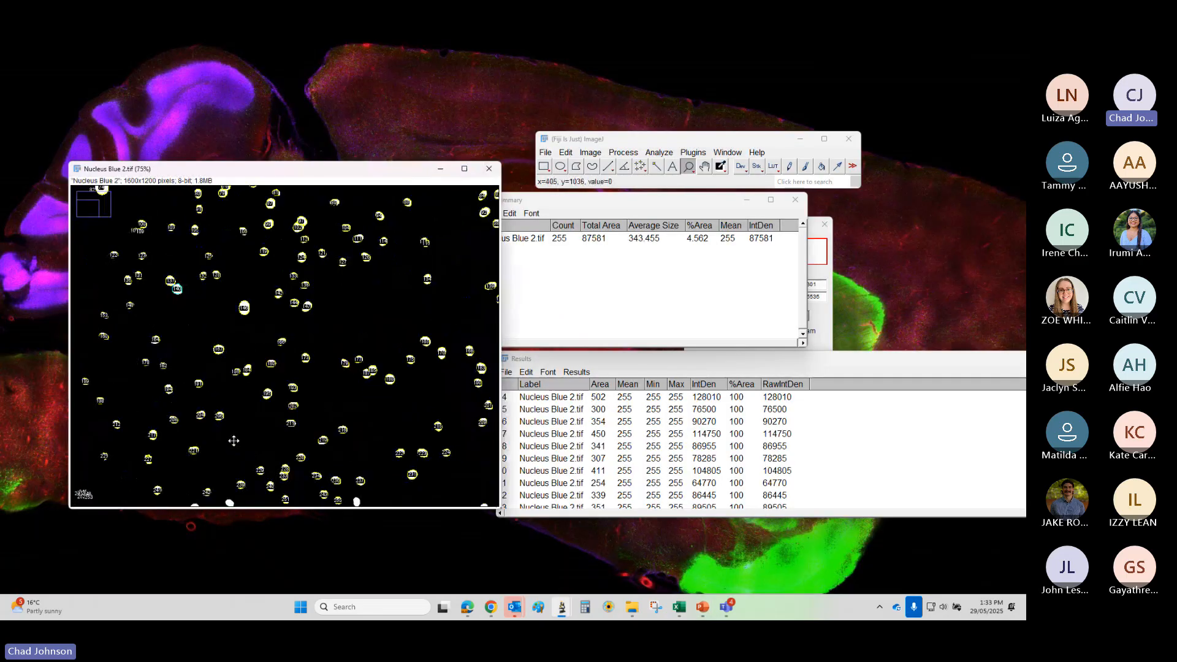
- Examine the small numbered fragments in the mask's lower-left corner at 600%
{"action": "left_click", "coordinate": [184, 453]}
{"action": "left_click", "coordinate": [132, 469]}
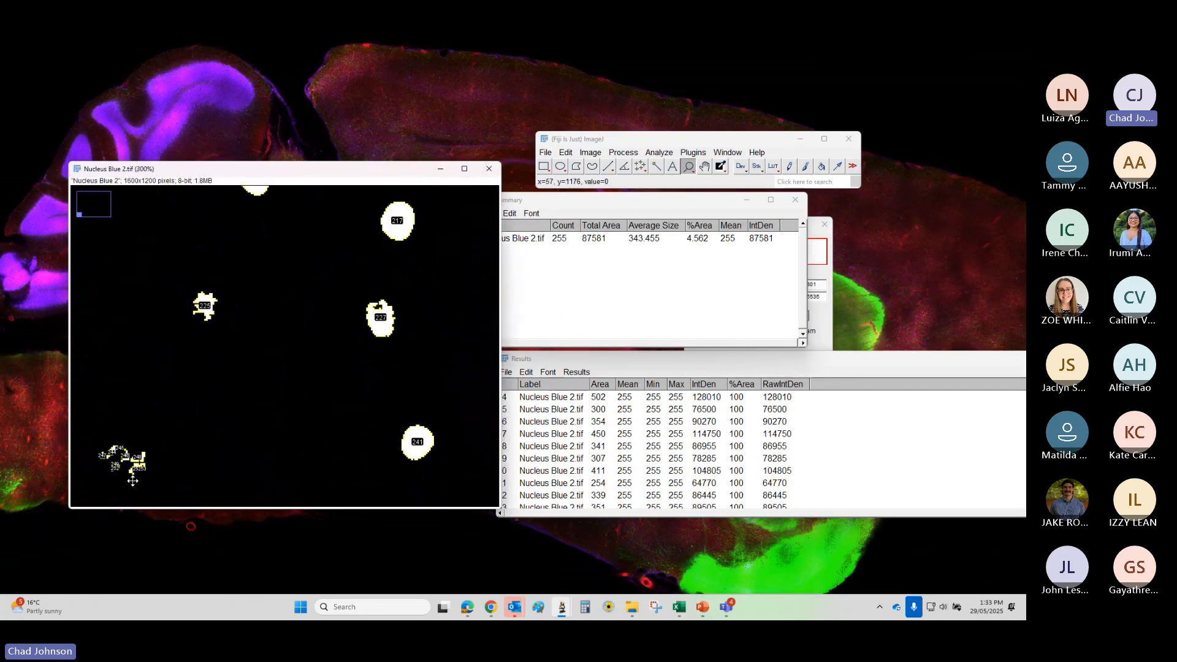
{"action": "left_click", "coordinate": [131, 481]}
{"action": "left_click", "coordinate": [131, 481]}
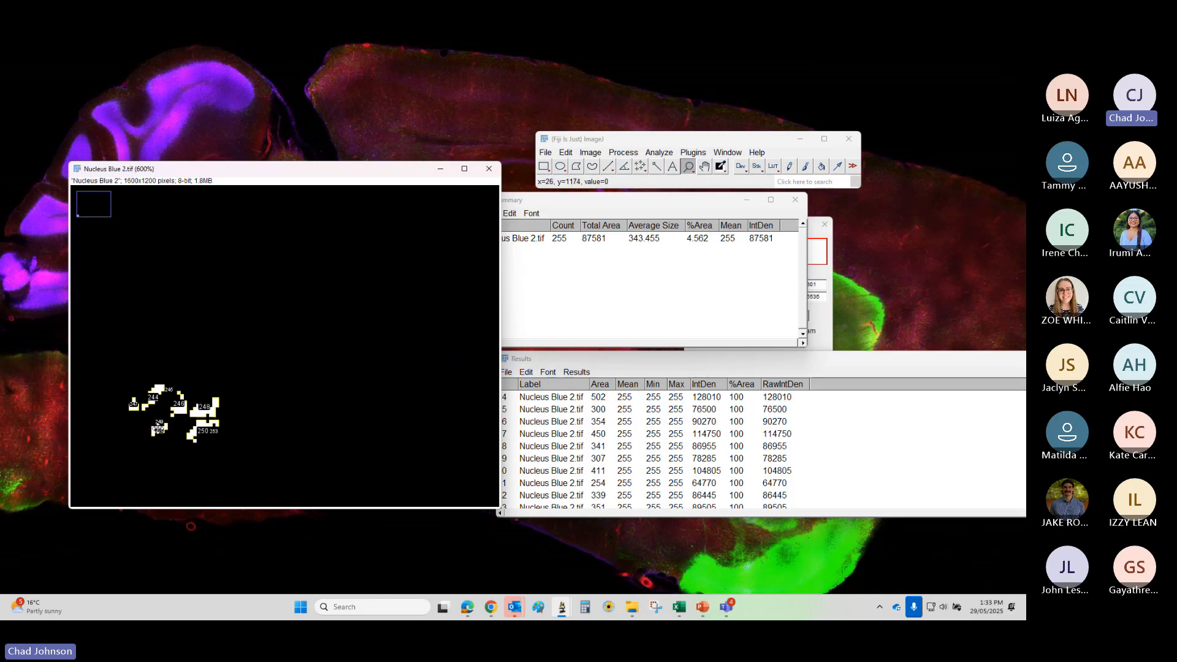
- Show the whole numbered mask again at 50% after checking the small fragments
{"action": "right_click", "coordinate": [334, 346]}
{"action": "right_click", "coordinate": [335, 346]}
{"action": "right_click", "coordinate": [335, 347]}
{"action": "right_click", "coordinate": [334, 346]}
{"action": "right_click", "coordinate": [335, 347]}
{"action": "right_click", "coordinate": [331, 390]}
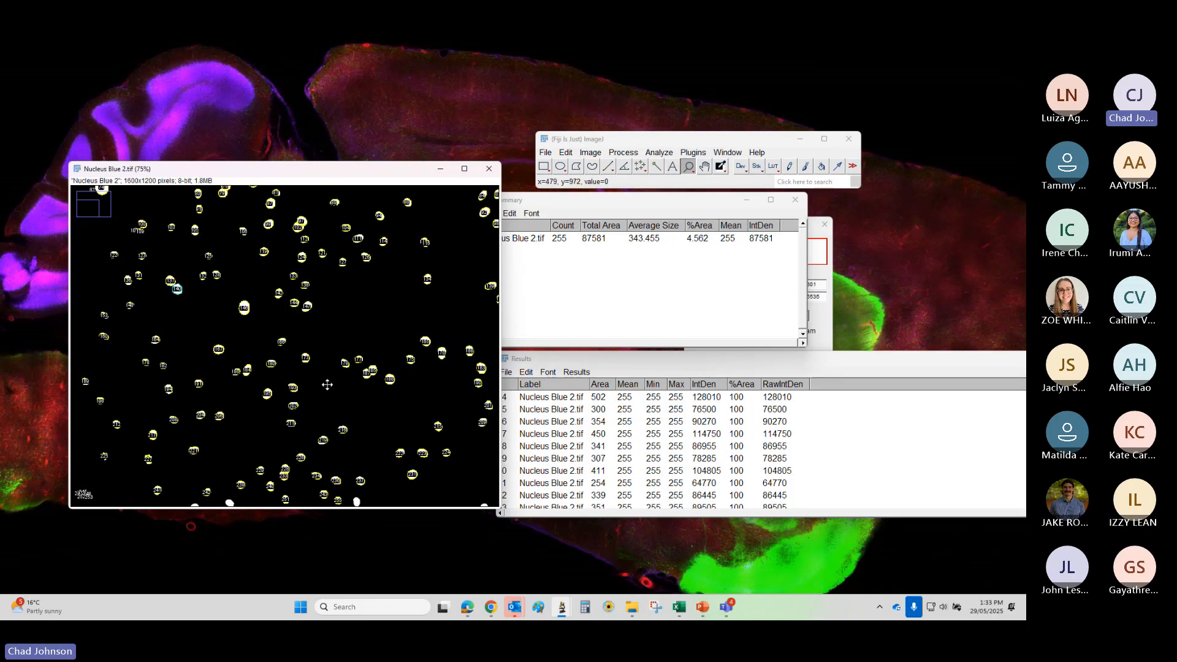
{"action": "right_click", "coordinate": [335, 391]}
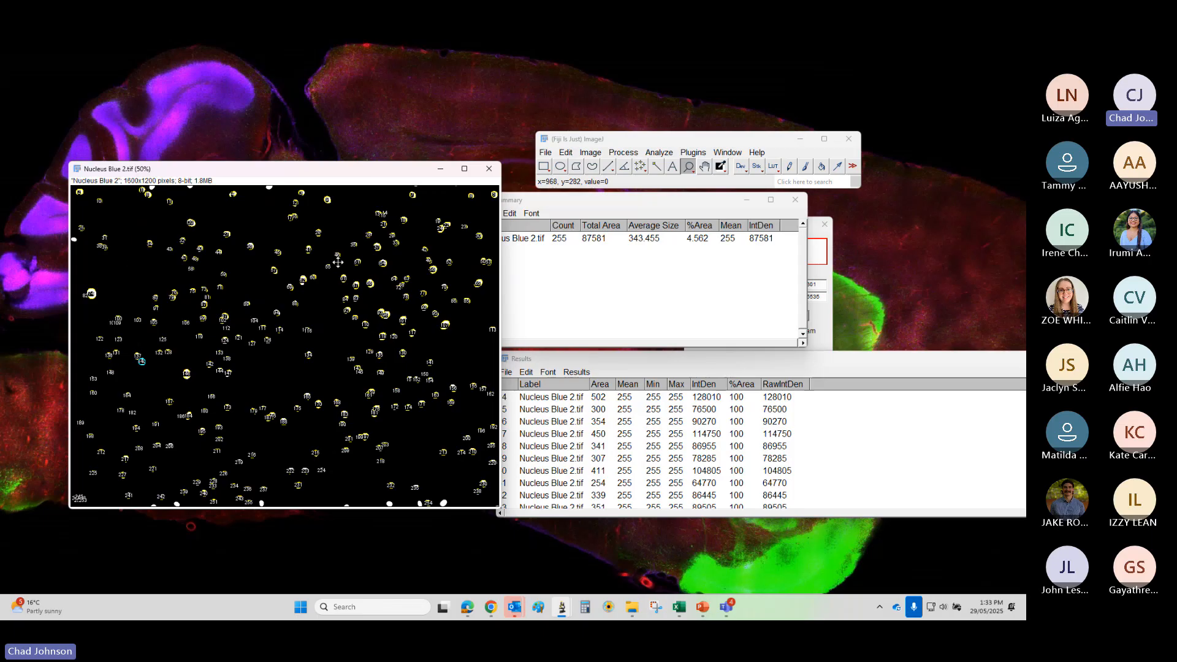
- Inspect the outlines of touching and separated nuclei in two areas of the mask, at 200% and 150%
{"action": "left_click", "coordinate": [382, 273]}
{"action": "left_click", "coordinate": [390, 274]}
{"action": "left_click", "coordinate": [283, 366]}
{"action": "left_click", "coordinate": [281, 362]}
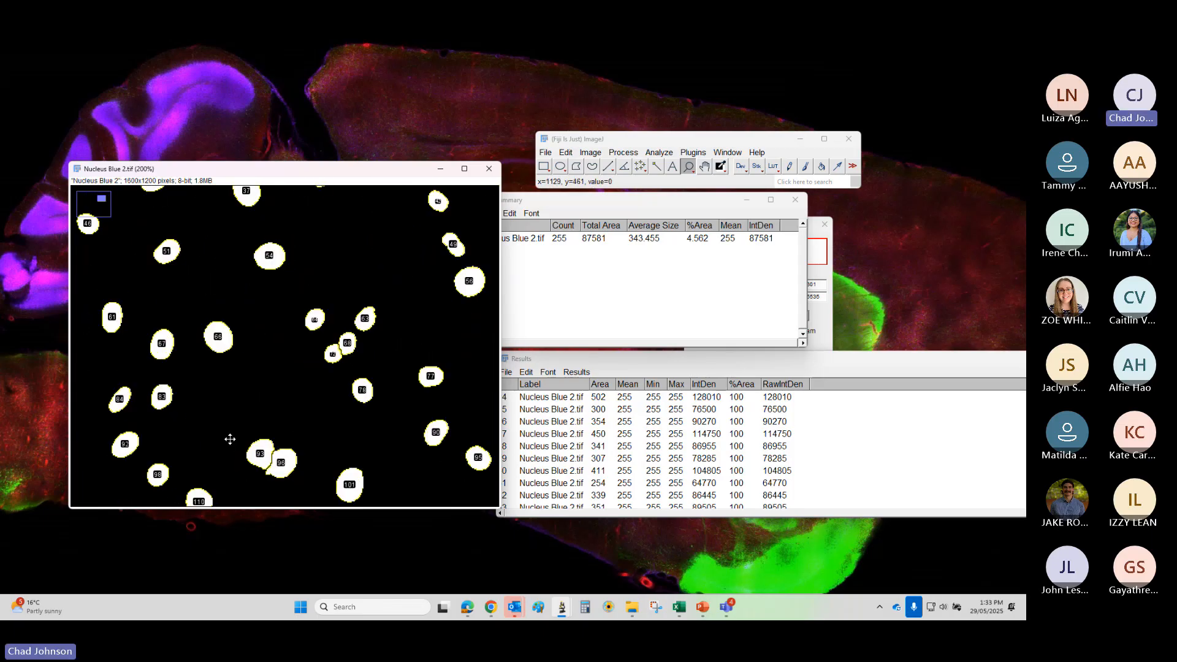
{"action": "left_click", "coordinate": [230, 439]}
{"action": "right_click", "coordinate": [230, 440]}
{"action": "right_click", "coordinate": [230, 440]}
{"action": "right_click", "coordinate": [230, 442]}
{"action": "left_click", "coordinate": [283, 492]}
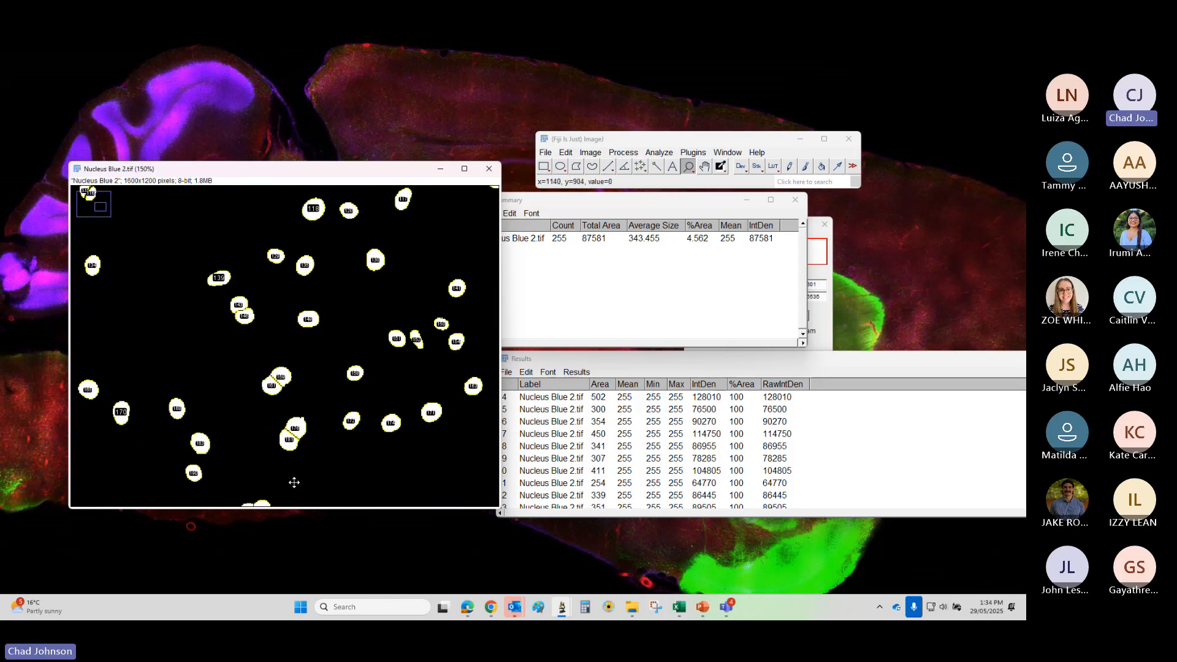
- Bring the ROI Manager to the front, hide the ROI labels on the mask, and move the manager clear of the image
{"action": "right_click", "coordinate": [294, 483]}
{"action": "right_click", "coordinate": [294, 482]}
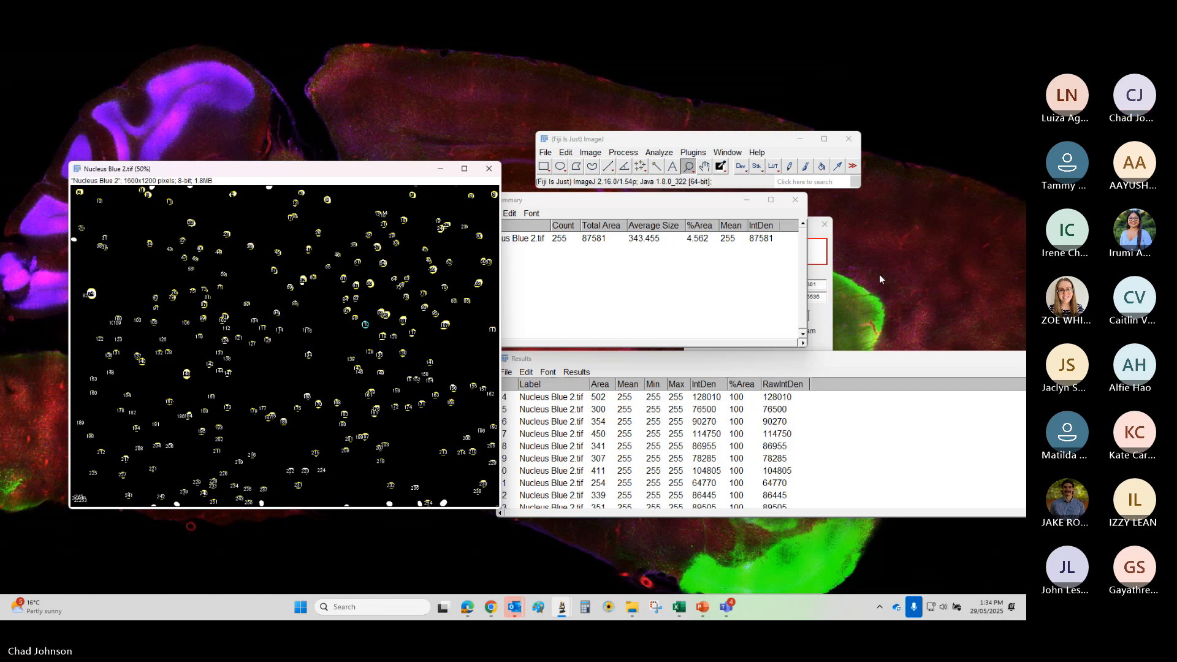
{"action": "left_click", "coordinate": [825, 320]}
{"action": "left_click", "coordinate": [727, 152]}
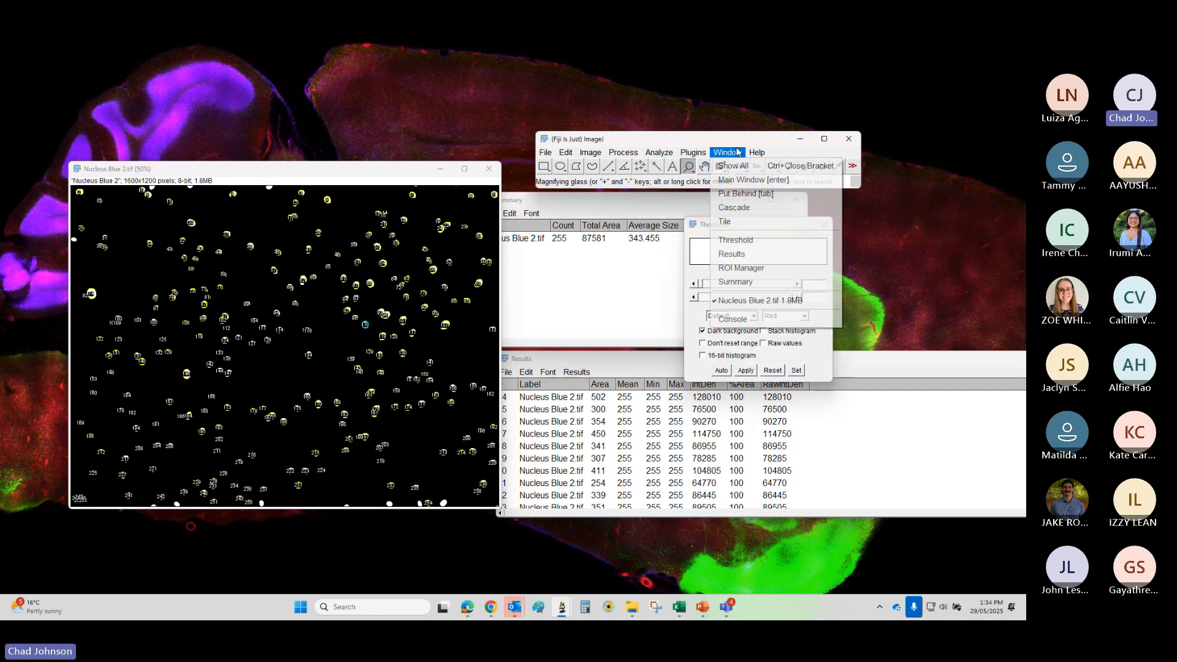
{"action": "left_click", "coordinate": [754, 270]}
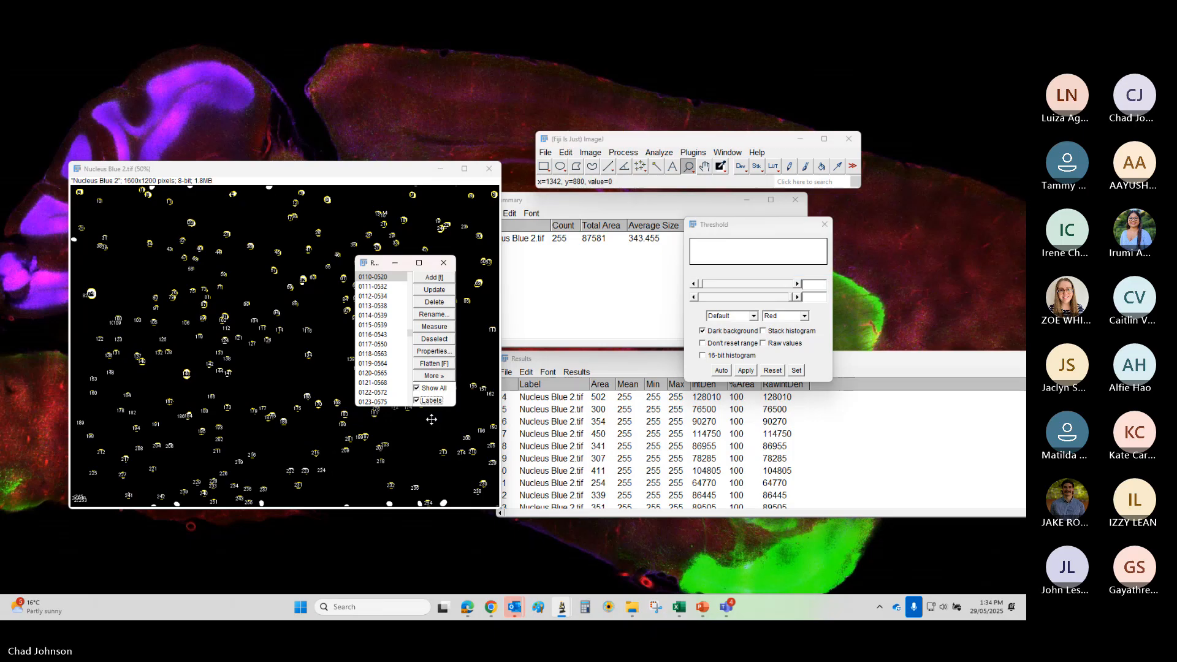
{"action": "left_click", "coordinate": [417, 400]}
{"action": "left_click_drag", "start_coordinate": [373, 265], "coordinate": [665, 292]}
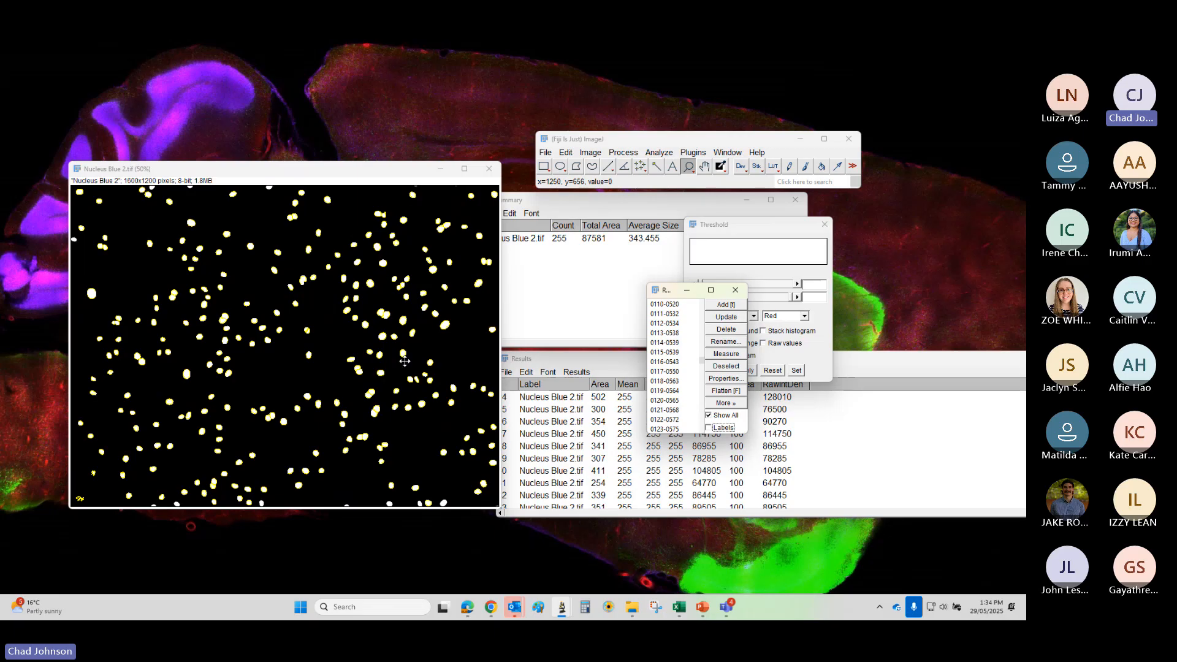
- Check the outlined fragments in the mask's lower-left corner at 300%, and delete all ROIs from the ROI Manager
{"action": "left_click", "coordinate": [75, 498]}
{"action": "left_click", "coordinate": [75, 498]}
{"action": "left_click", "coordinate": [75, 498]}
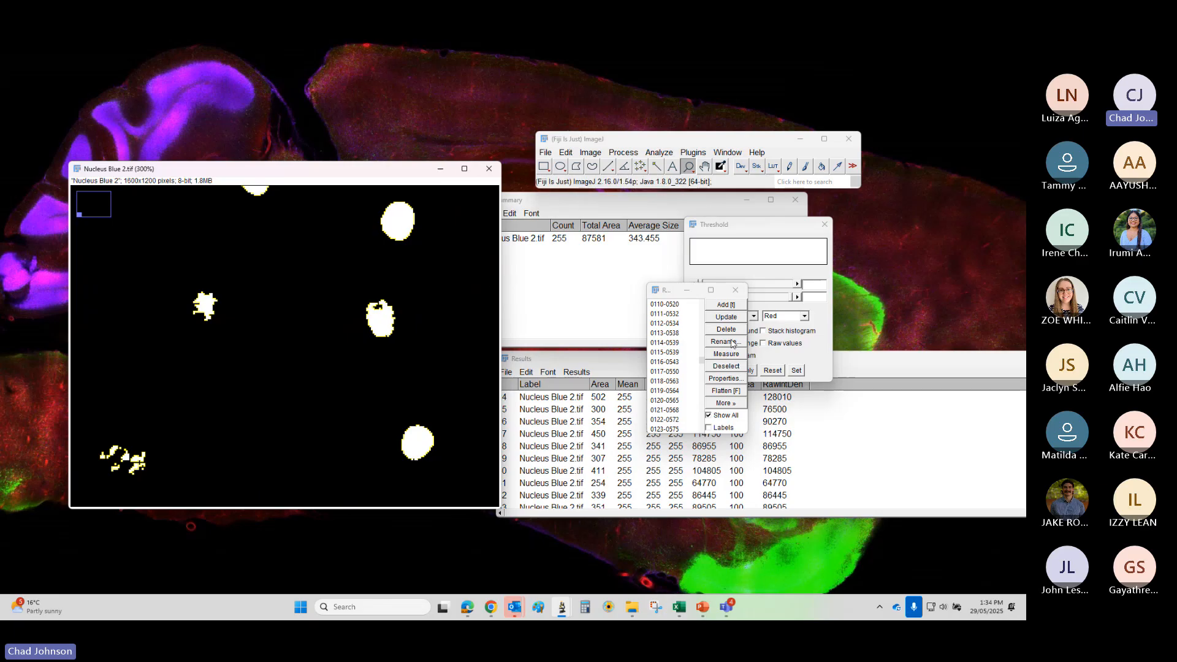
{"action": "left_click", "coordinate": [727, 331]}
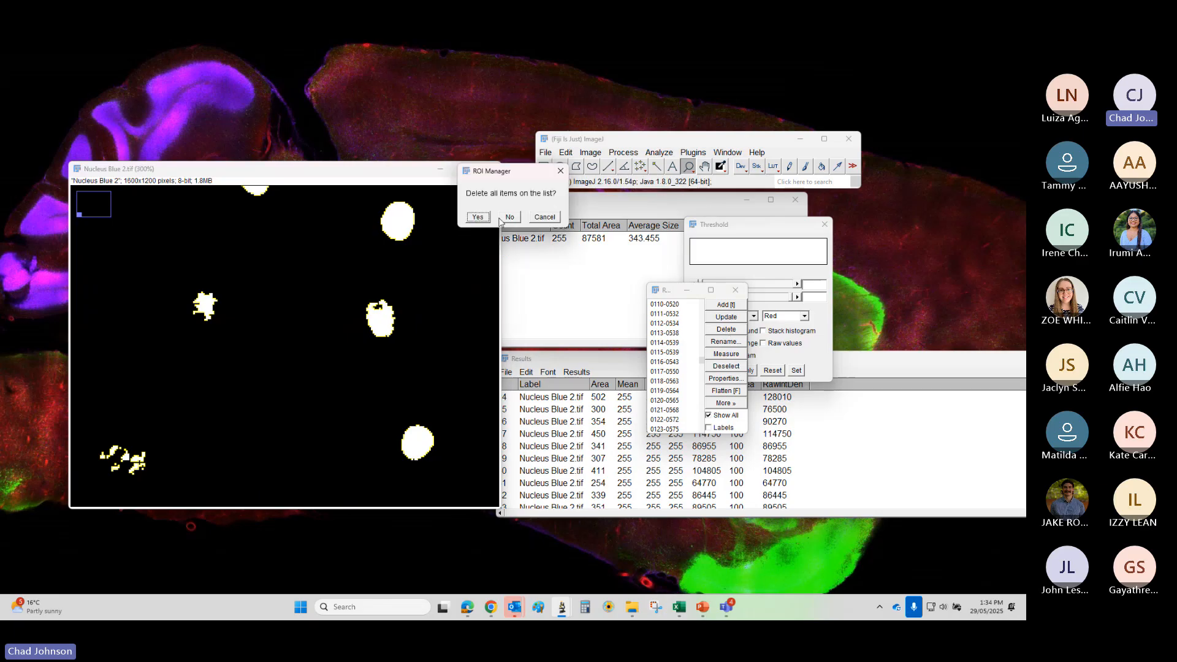
{"action": "left_click", "coordinate": [477, 217]}
- Run Analyze Particles on the whole mask with the size range 50-Infinity pixels, discarding the previous measurements without saving
{"action": "key", "text": "minus"}
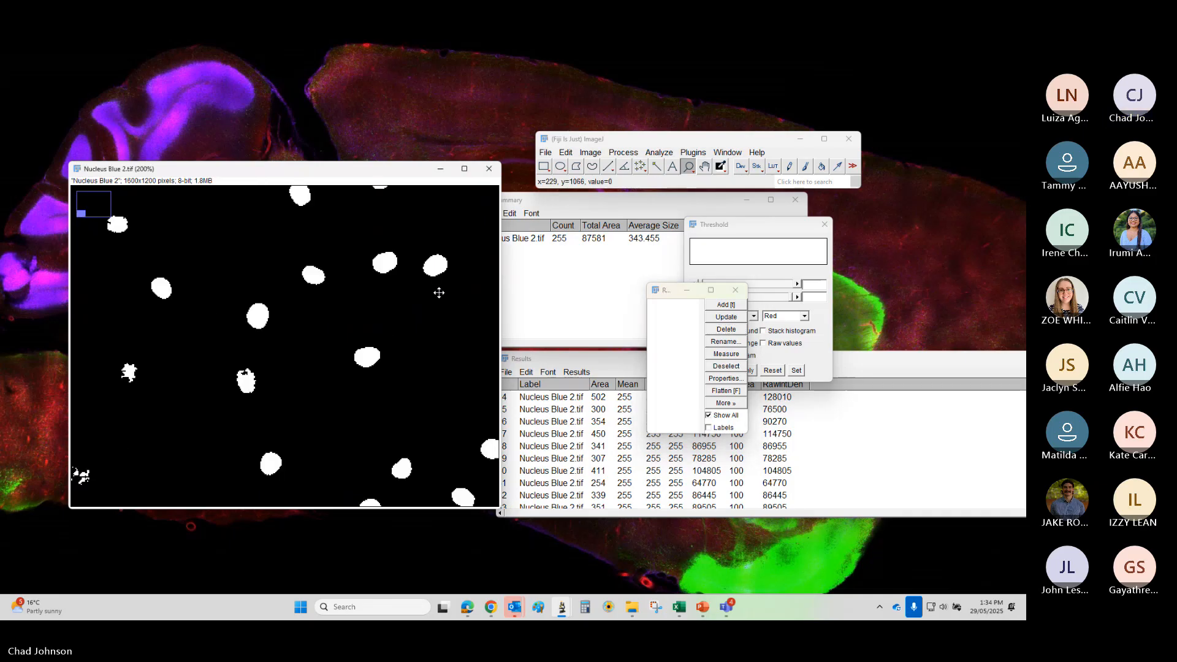
{"action": "key", "text": "minus"}
{"action": "key", "text": "minus"}
{"action": "key", "text": "minus"}
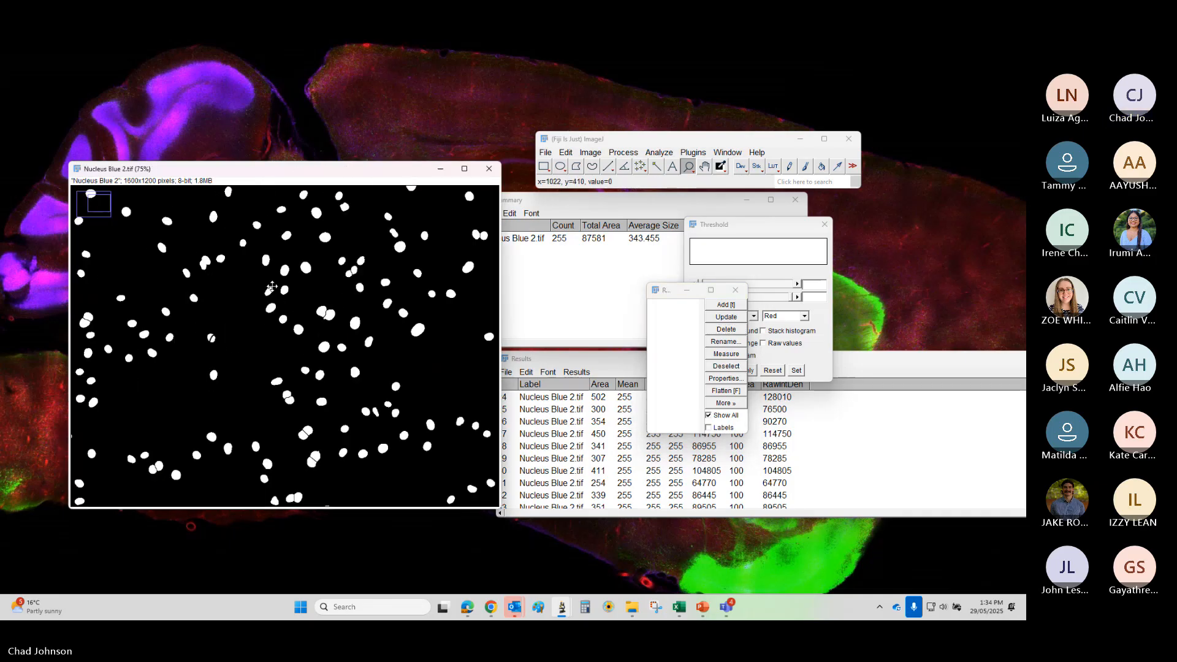
{"action": "key", "text": "minus"}
{"action": "left_click", "coordinate": [544, 166]}
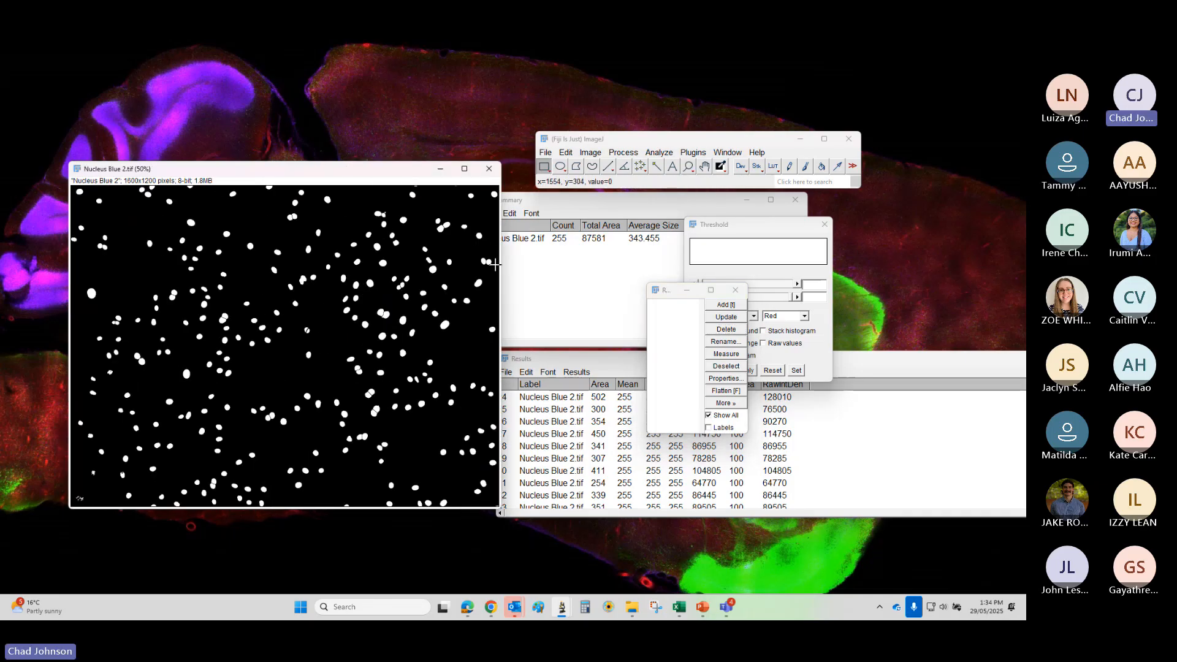
{"action": "left_click", "coordinate": [659, 152]}
{"action": "left_click", "coordinate": [661, 180]}
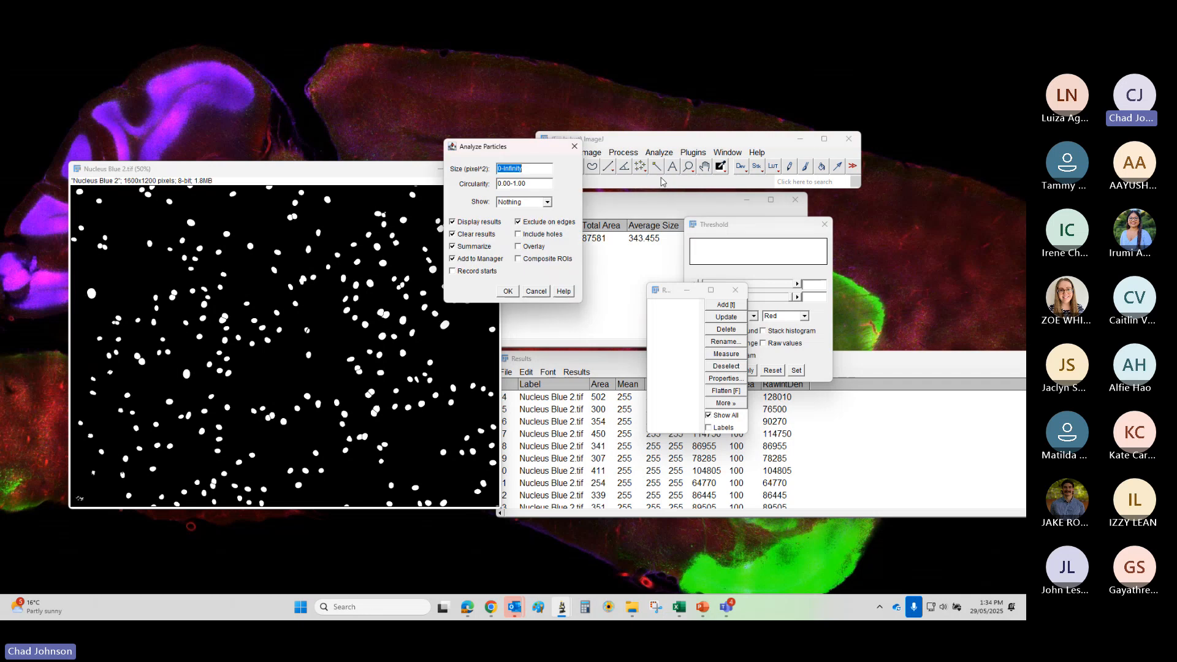
{"action": "left_click", "coordinate": [501, 169]}
{"action": "type", "text": "50"}
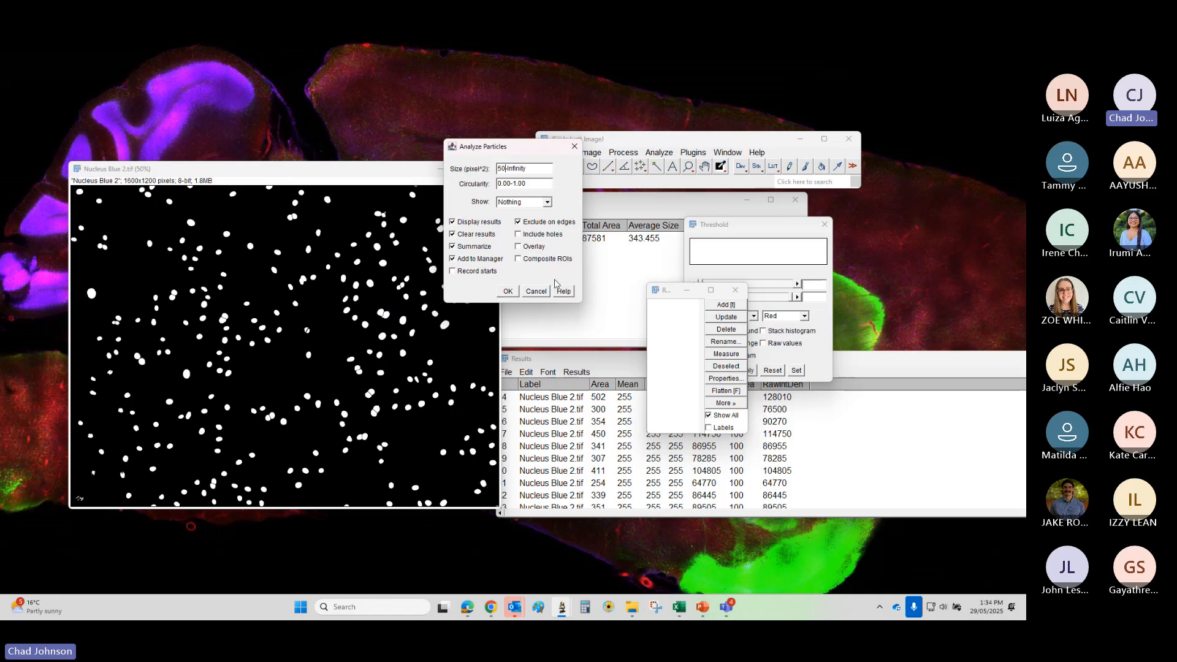
{"action": "left_click", "coordinate": [508, 292]}
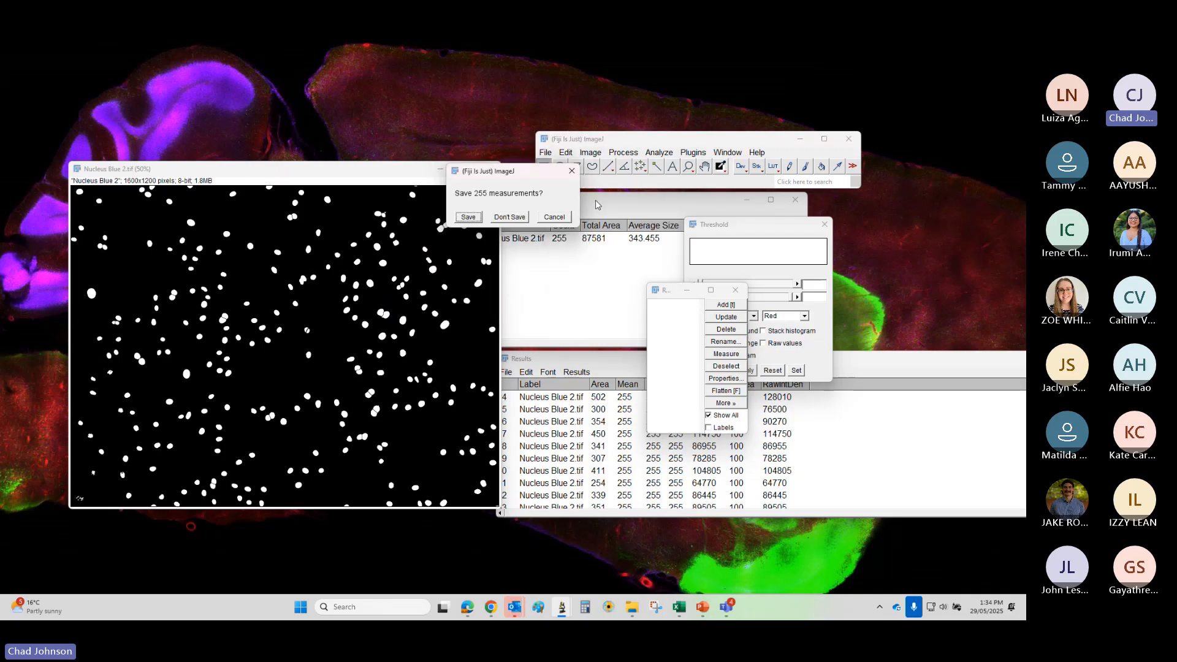
{"action": "left_click", "coordinate": [509, 217]}
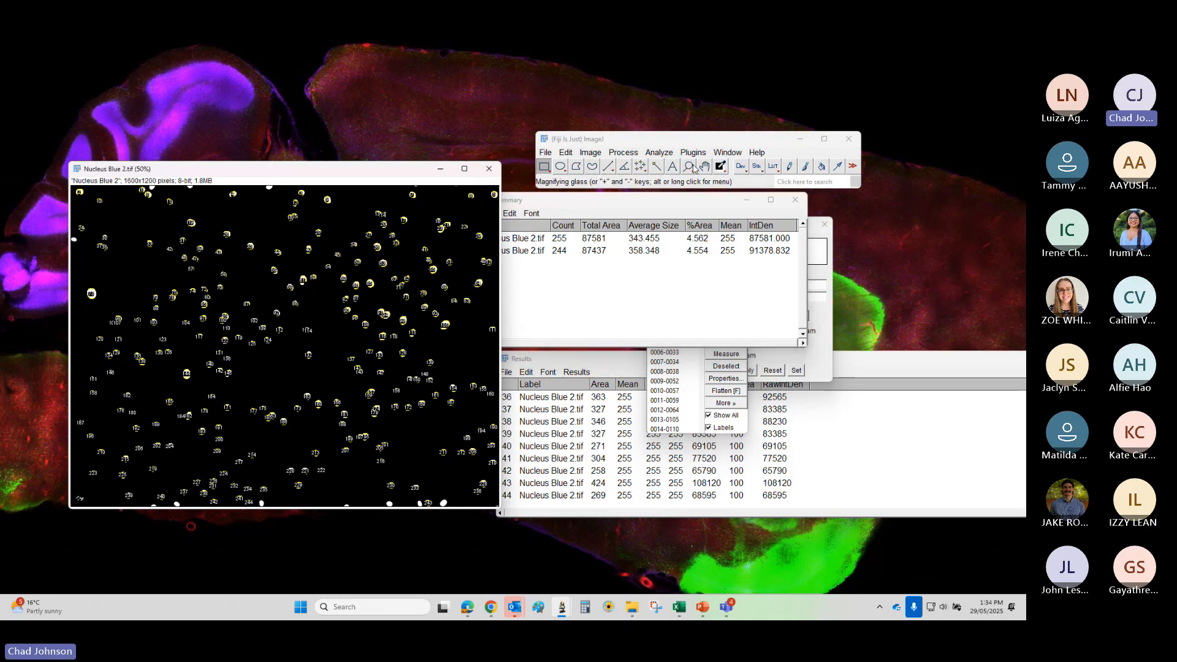
- Examine the small fragments in the mask's lower-left corner at 600% to check the effect of the size filter
{"action": "left_click", "coordinate": [688, 167]}
{"action": "left_click", "coordinate": [77, 499]}
{"action": "left_click", "coordinate": [77, 500]}
{"action": "left_click", "coordinate": [77, 500]}
{"action": "left_click", "coordinate": [77, 500]}
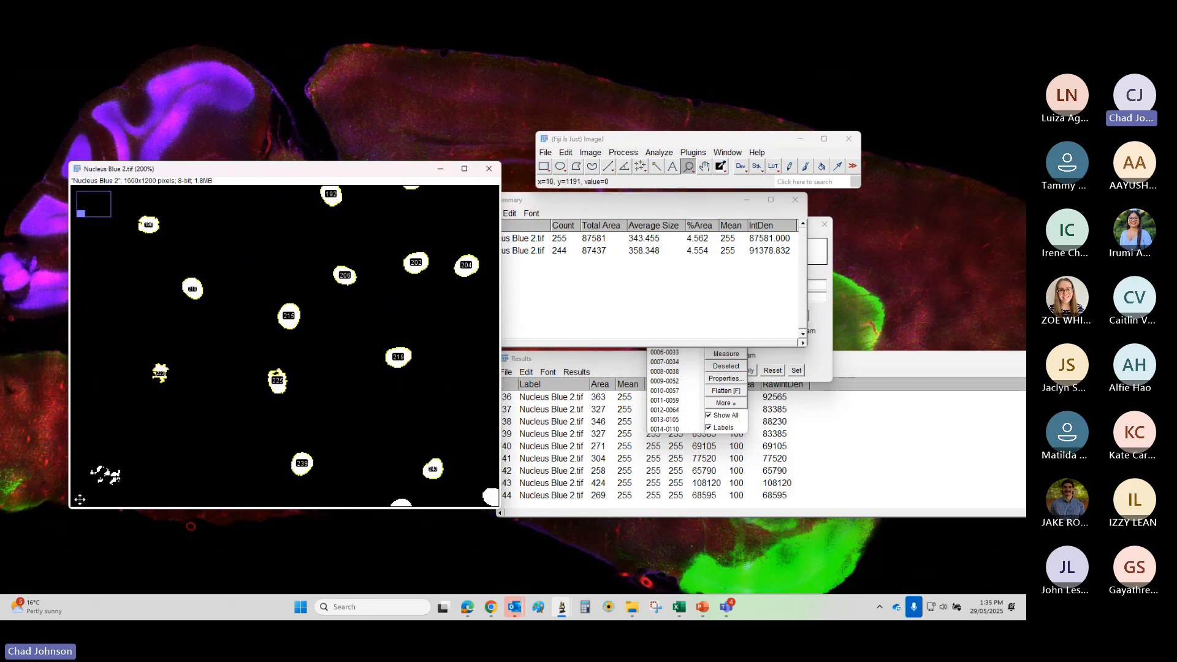
{"action": "left_click", "coordinate": [77, 499]}
{"action": "left_click", "coordinate": [78, 500]}
{"action": "left_click", "coordinate": [78, 499]}
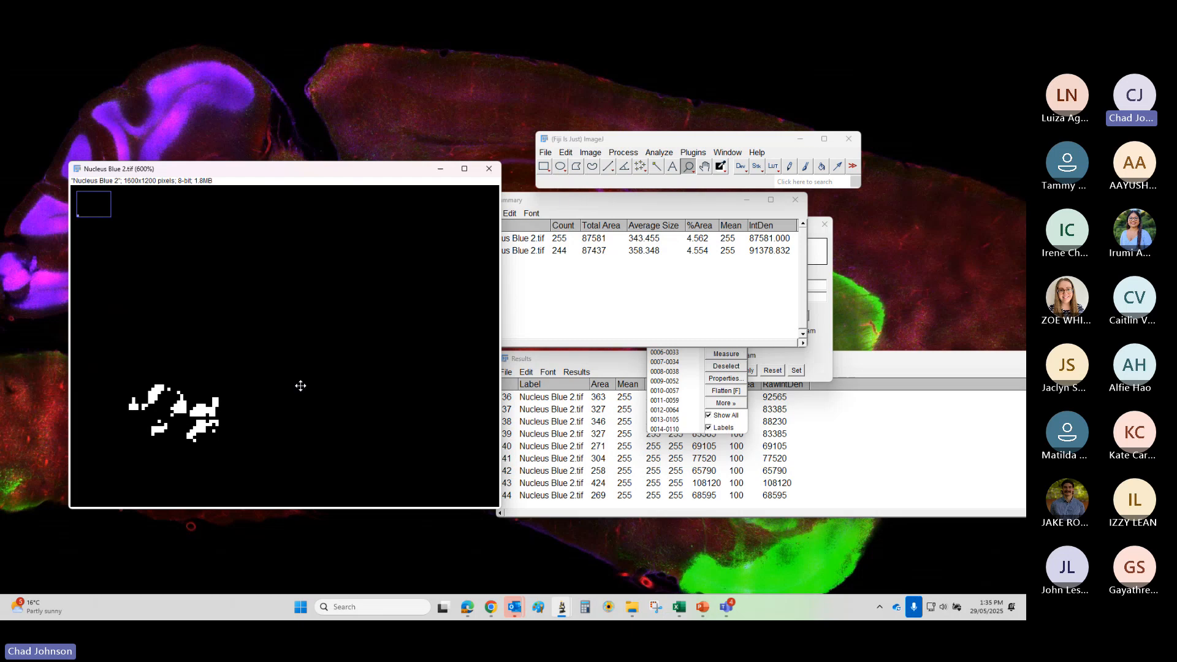
- Show the whole size-filtered mask at 50% and compare the filtered and unfiltered rows in the Summary table
{"action": "right_click", "coordinate": [336, 354]}
{"action": "right_click", "coordinate": [335, 354]}
{"action": "right_click", "coordinate": [336, 354]}
{"action": "right_click", "coordinate": [335, 355]}
{"action": "right_click", "coordinate": [336, 354]}
{"action": "right_click", "coordinate": [336, 354]}
{"action": "right_click", "coordinate": [335, 355]}
{"action": "right_click", "coordinate": [335, 354]}
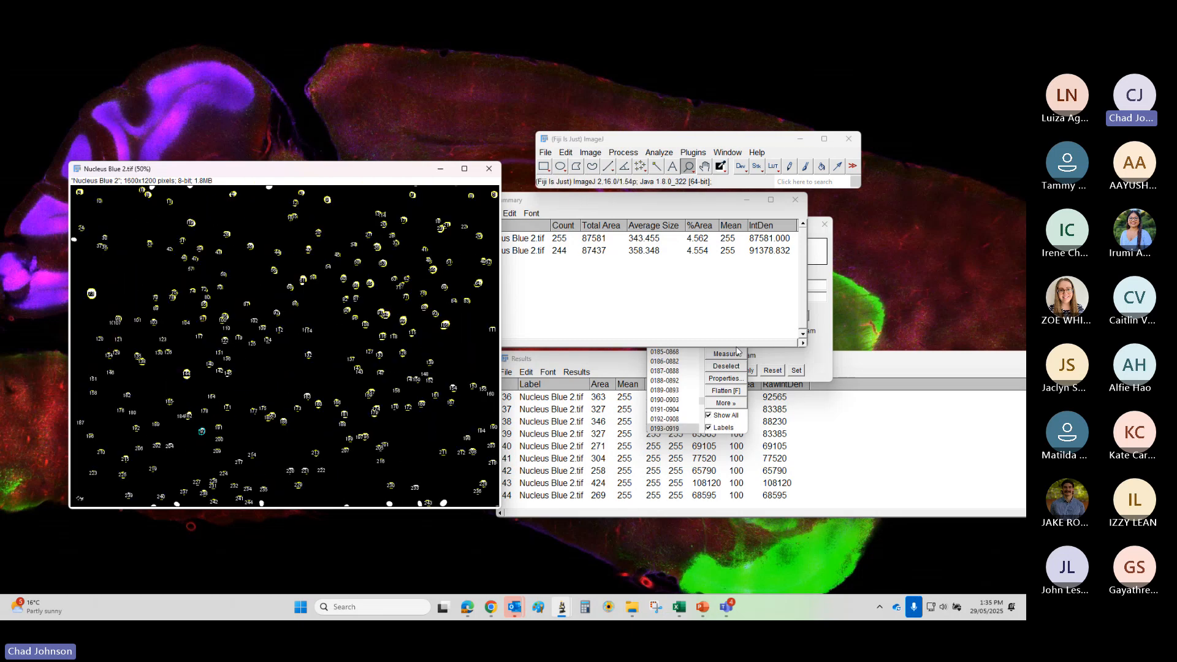
{"action": "left_click", "coordinate": [555, 262]}
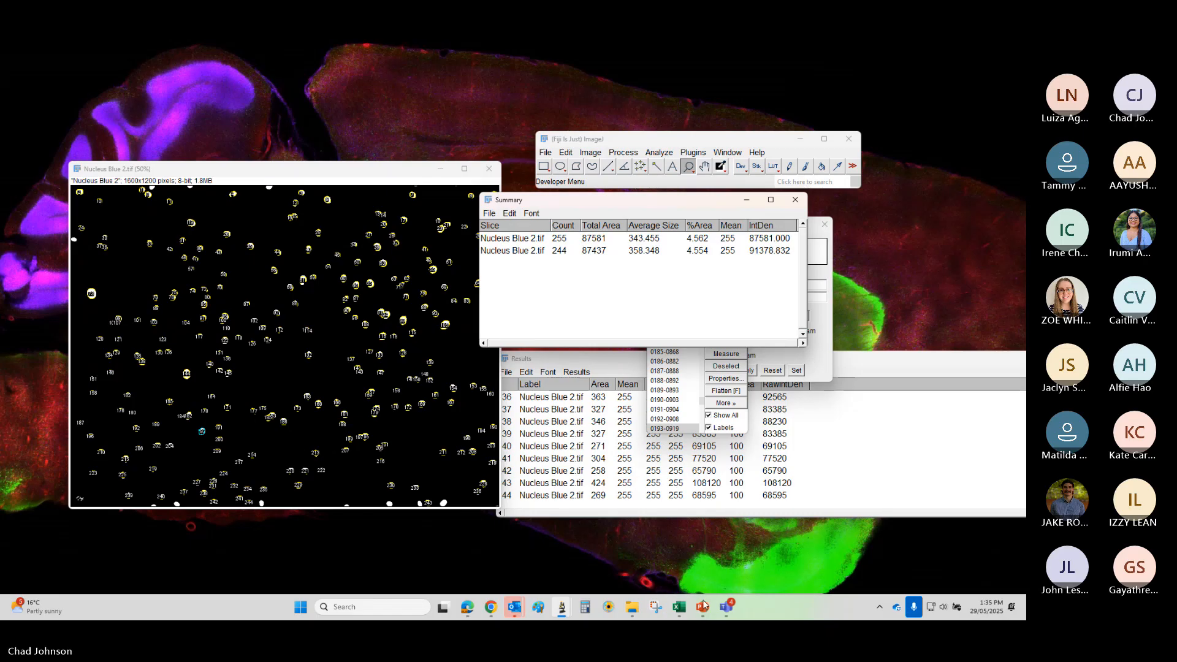
- Switch to PowerPoint, view the two More Information slides and the Using Masks to Aid Analysis slide, and return to Fiji
{"action": "mouse_move", "coordinate": [703, 607]}
{"action": "left_click", "coordinate": [751, 536]}
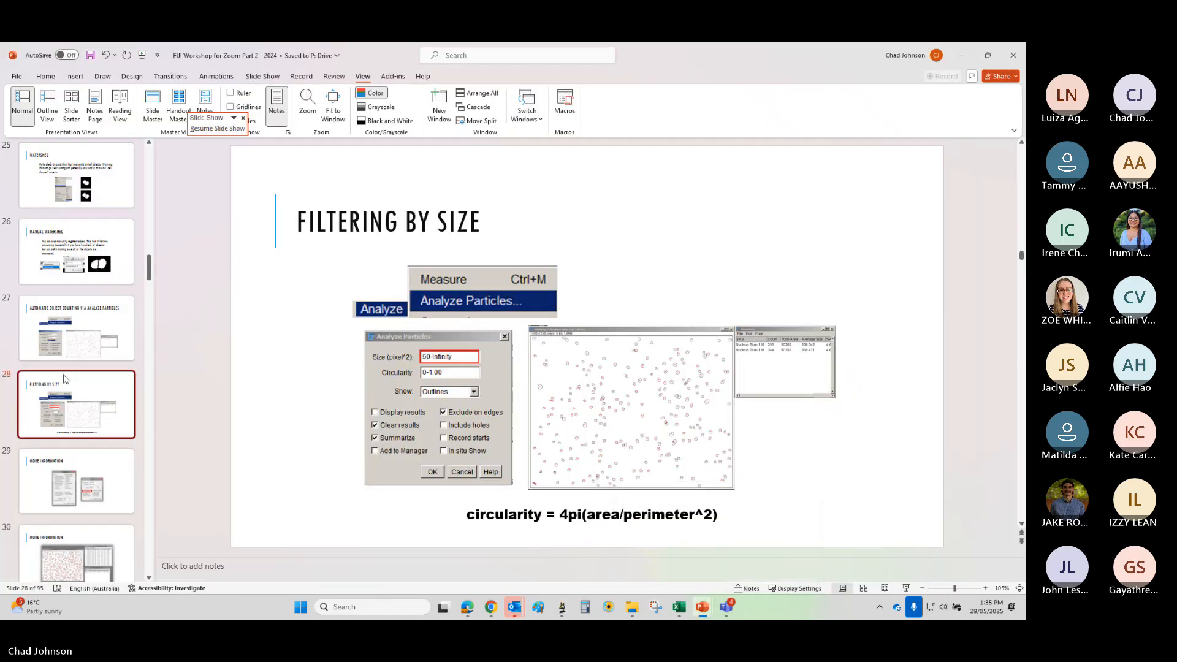
{"action": "left_click", "coordinate": [80, 484]}
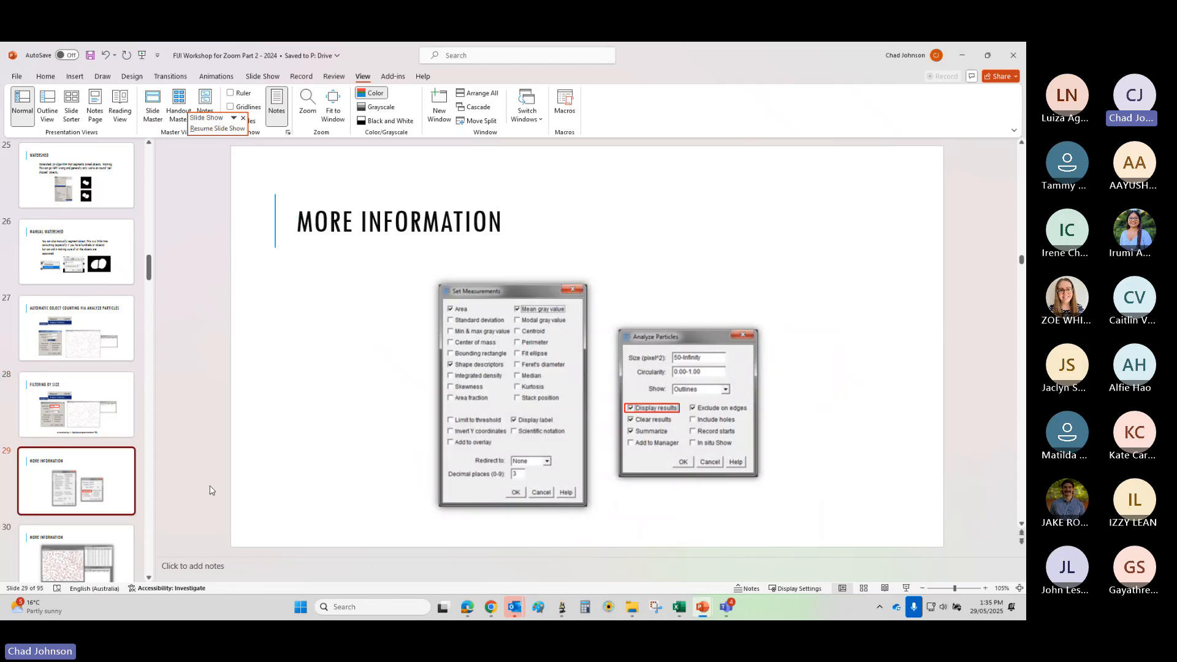
{"action": "left_click", "coordinate": [95, 555]}
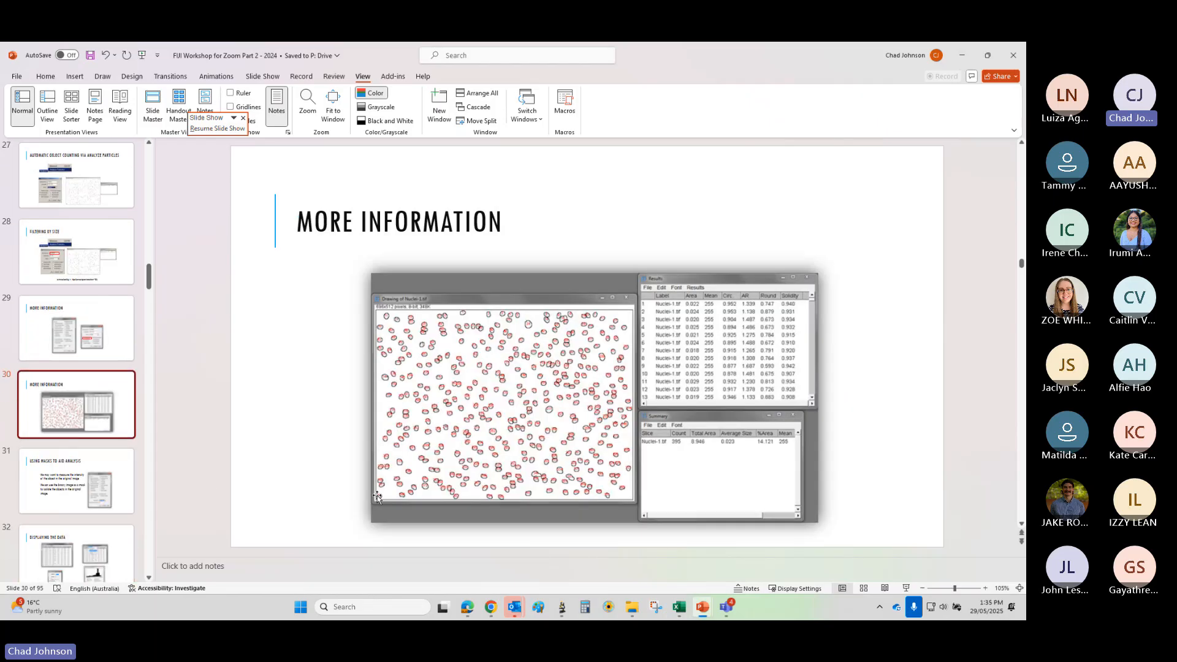
{"action": "left_click", "coordinate": [102, 482]}
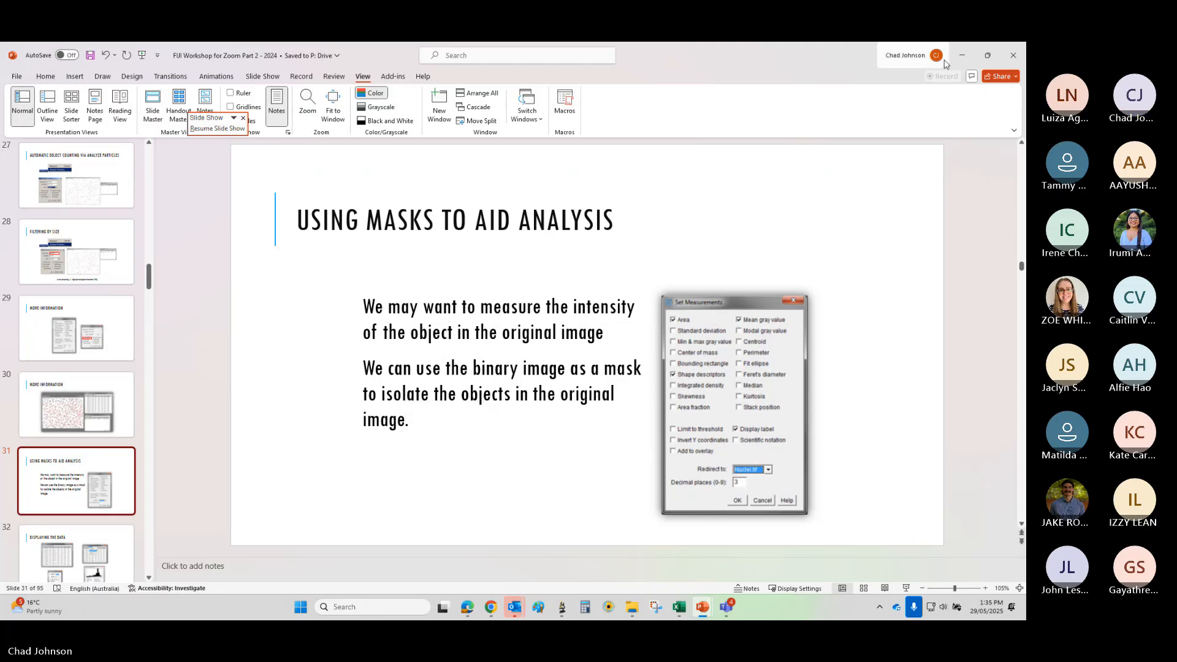
{"action": "left_click", "coordinate": [962, 56]}
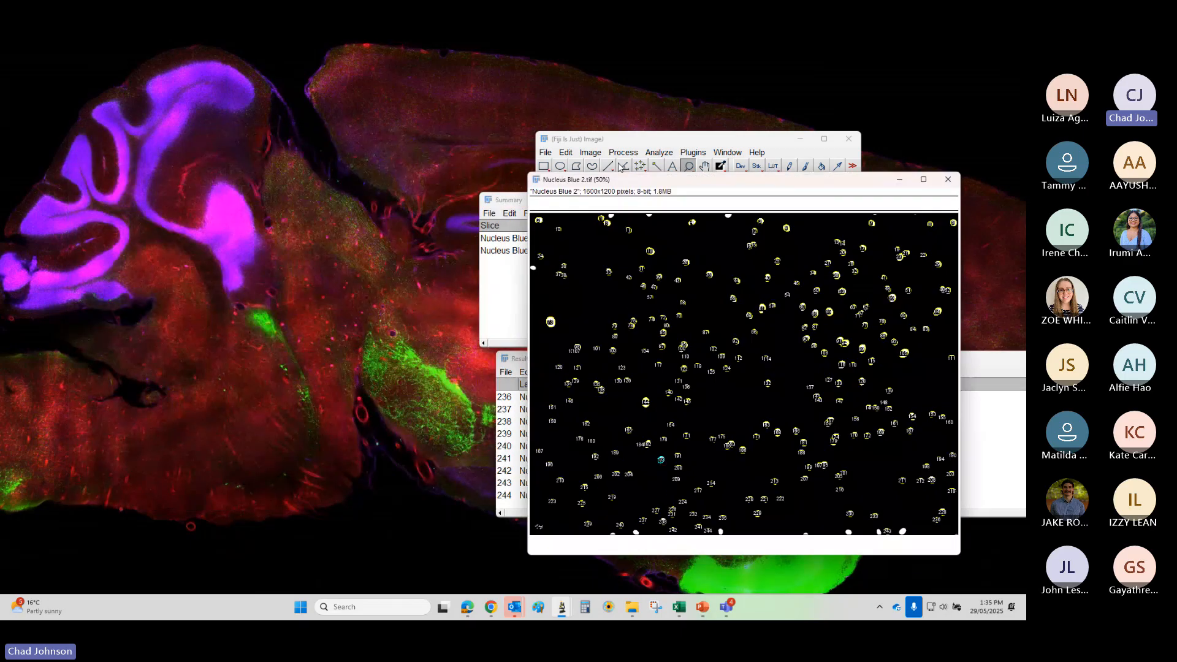
- Reopen the original Nucleus Blue 2.tif from the recent files and arrange it beside the binary mask
{"action": "left_click", "coordinate": [546, 154]}
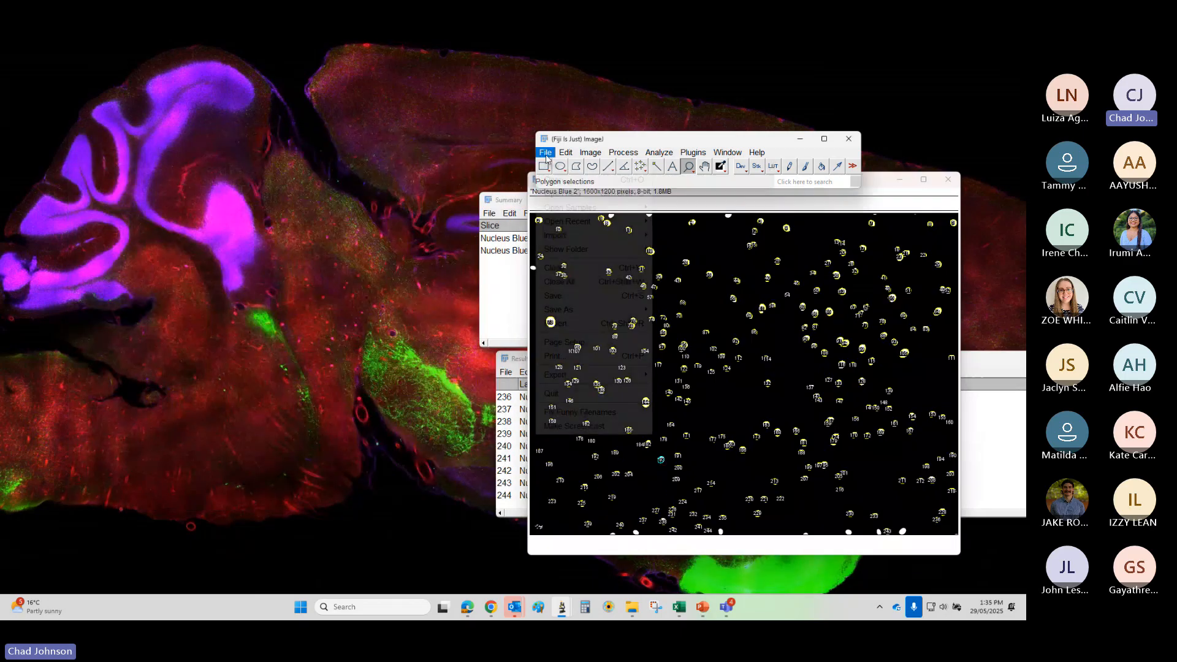
{"action": "mouse_move", "coordinate": [576, 221]}
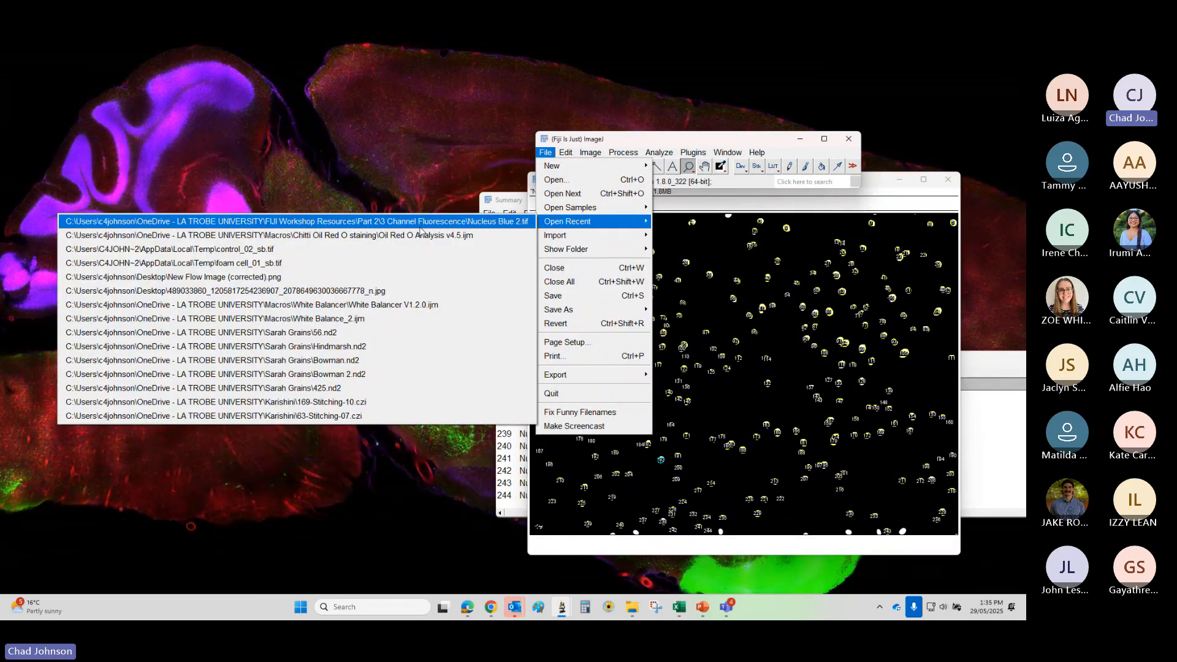
{"action": "left_click", "coordinate": [420, 227]}
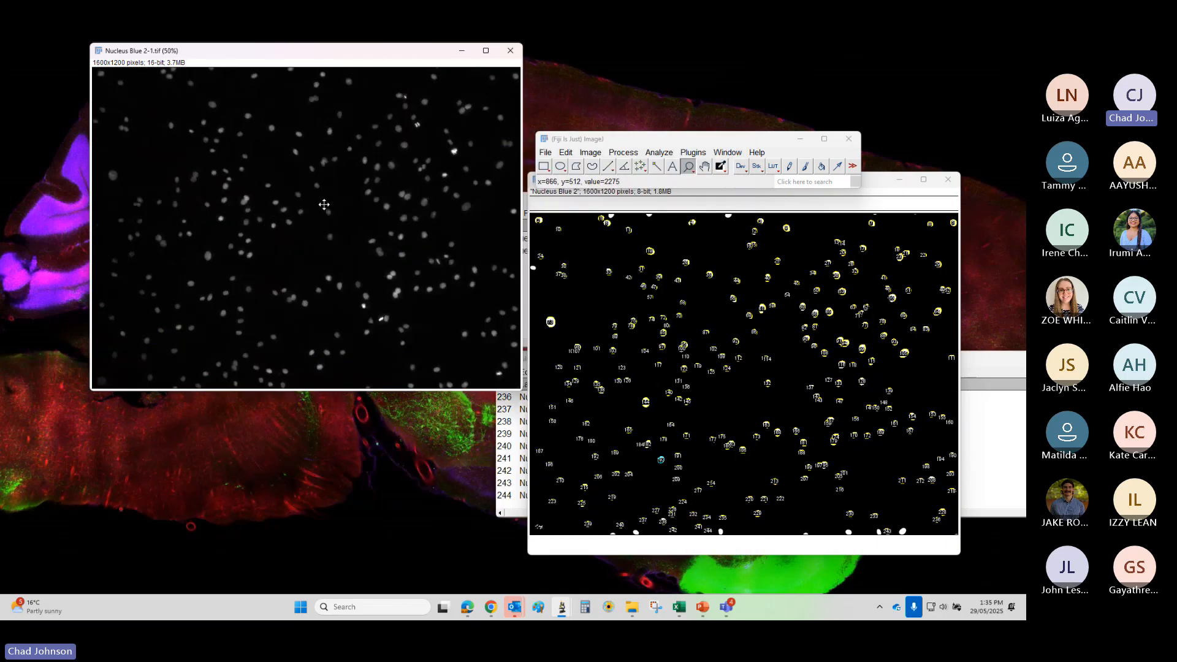
{"action": "left_click_drag", "start_coordinate": [327, 52], "coordinate": [340, 154]}
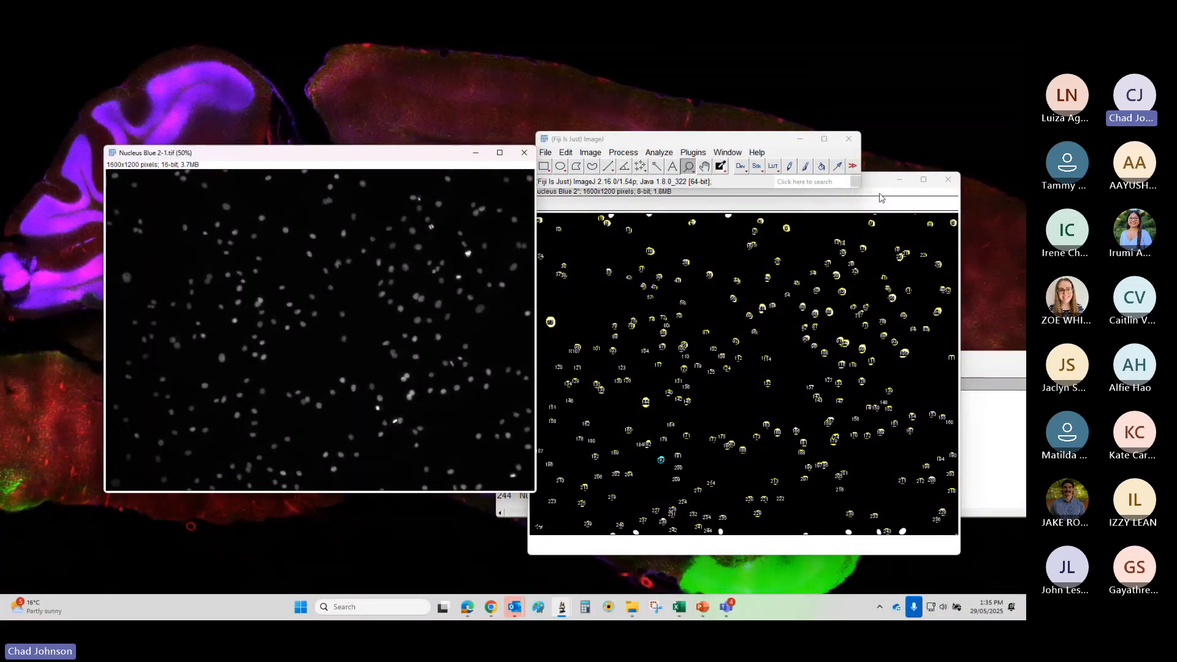
{"action": "left_click_drag", "start_coordinate": [873, 181], "coordinate": [834, 152]}
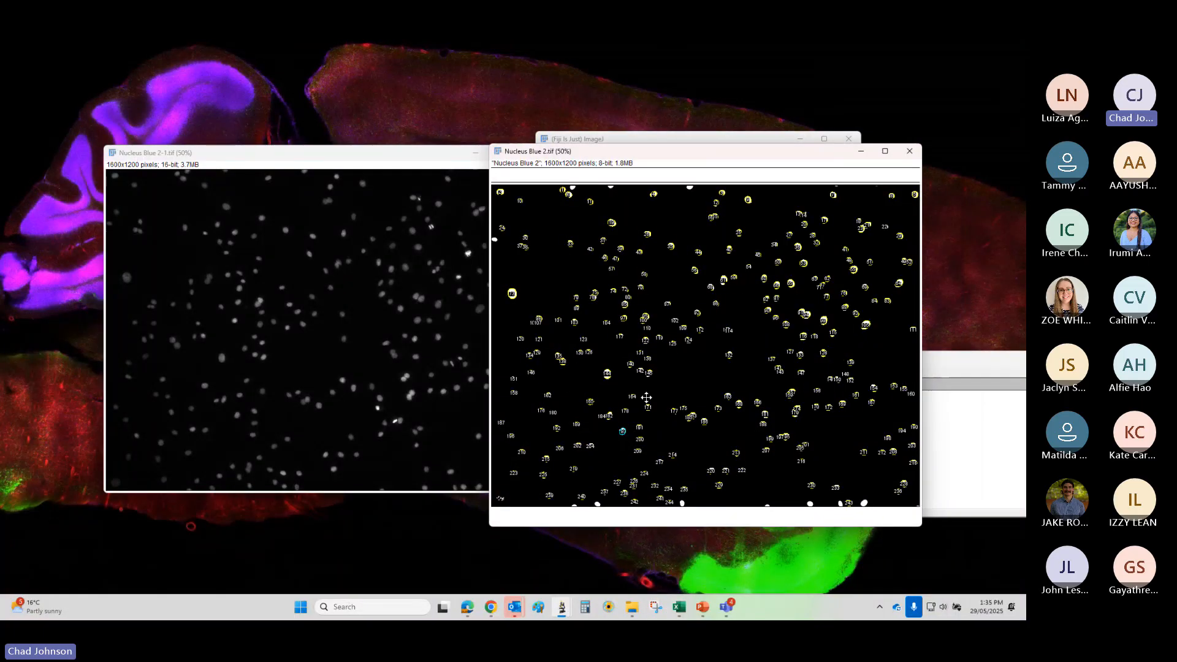
- Compare the large nucleus in the mask at 200% with the same nucleus in the original image at up to 400%
{"action": "key", "text": "plus"}
{"action": "key", "text": "plus"}
{"action": "key", "text": "plus"}
{"action": "key", "text": "plus"}
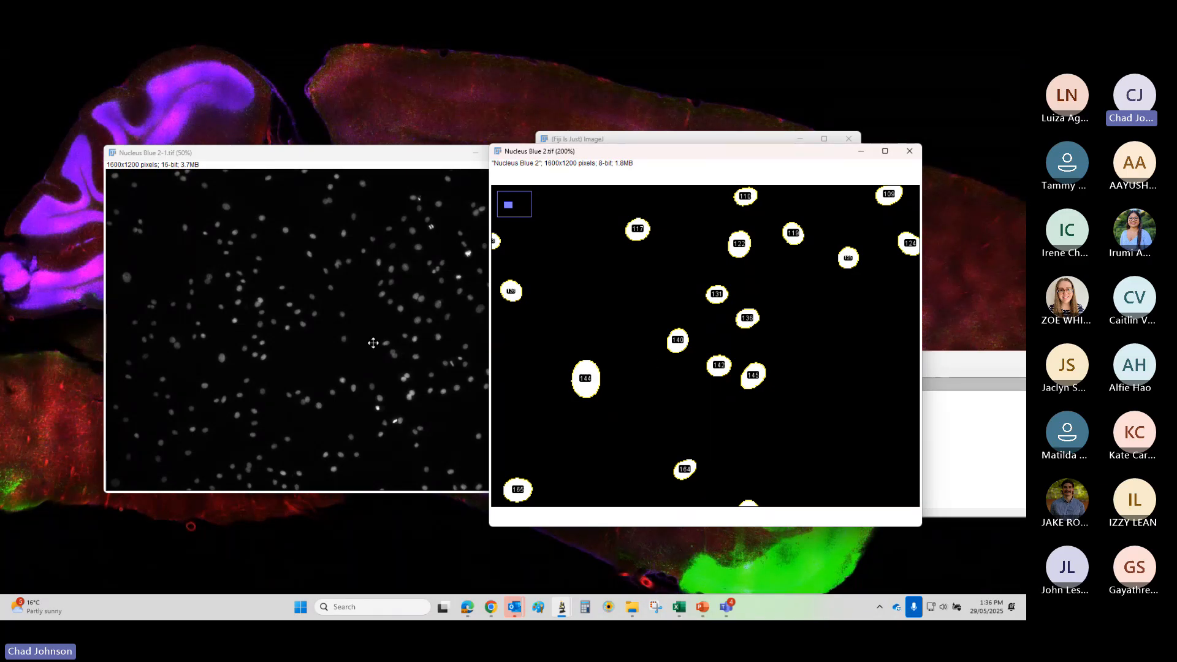
{"action": "double_click", "coordinate": [219, 360]}
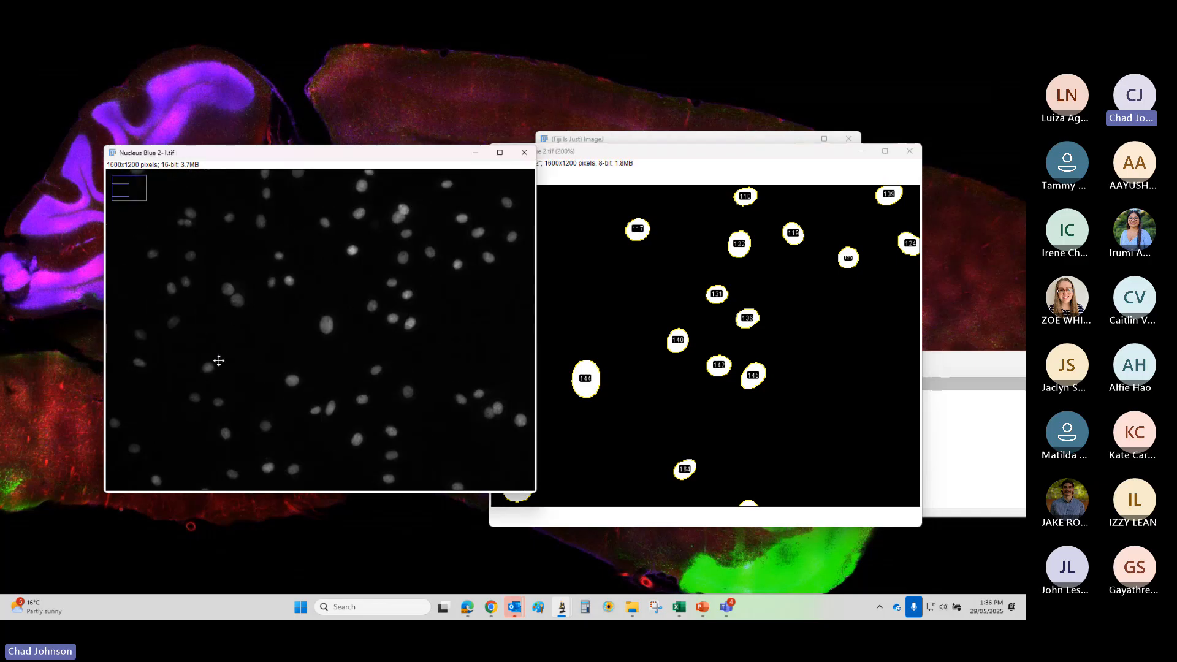
{"action": "left_click", "coordinate": [337, 344]}
{"action": "left_click", "coordinate": [306, 286]}
{"action": "left_click", "coordinate": [326, 346]}
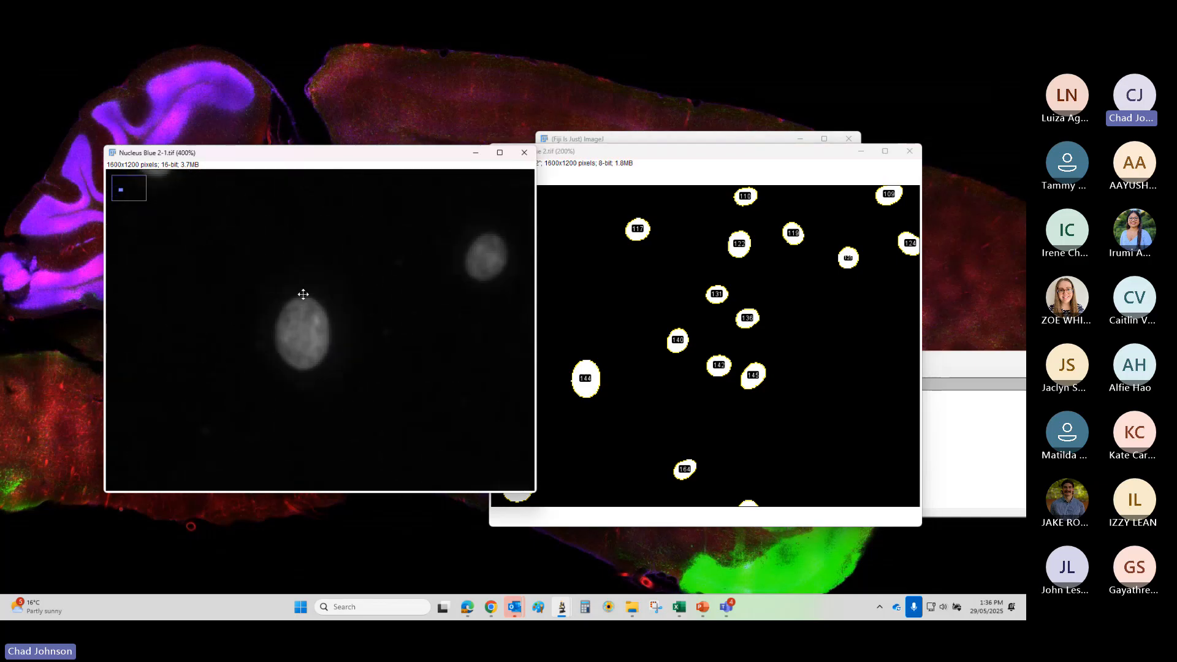
{"action": "right_click", "coordinate": [318, 354]}
- Delete all ROIs from the ROI Manager and place the cleared mask window beside the original image
{"action": "left_click_drag", "start_coordinate": [713, 157], "coordinate": [774, 179]}
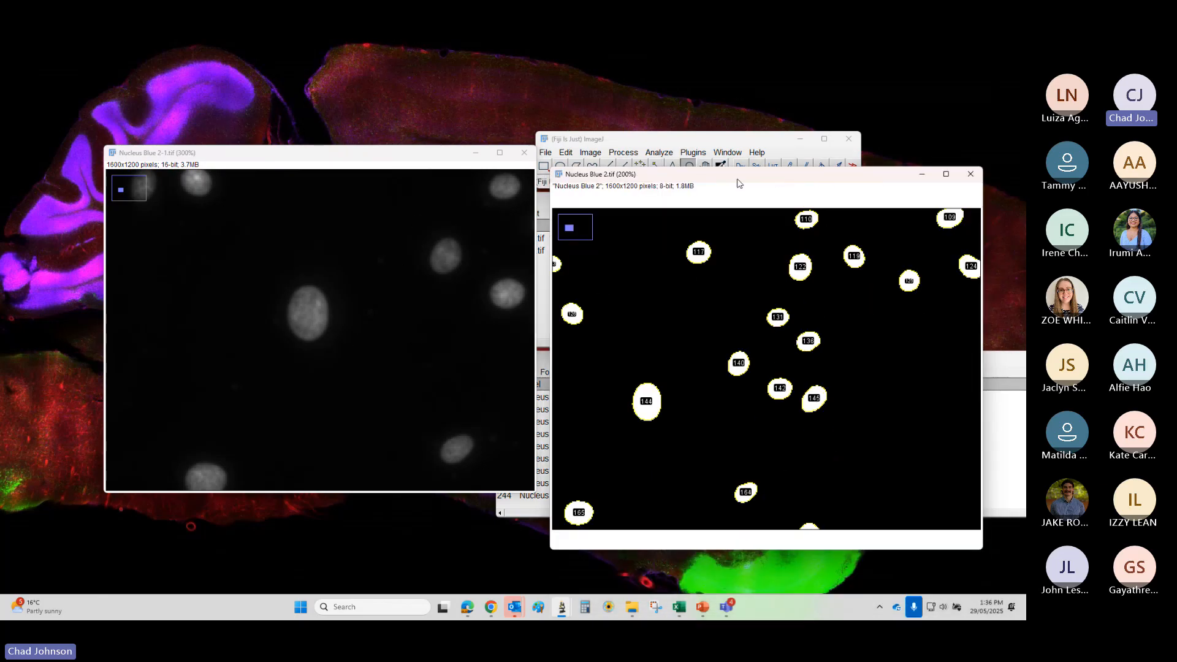
{"action": "left_click_drag", "start_coordinate": [705, 174], "coordinate": [302, 132]}
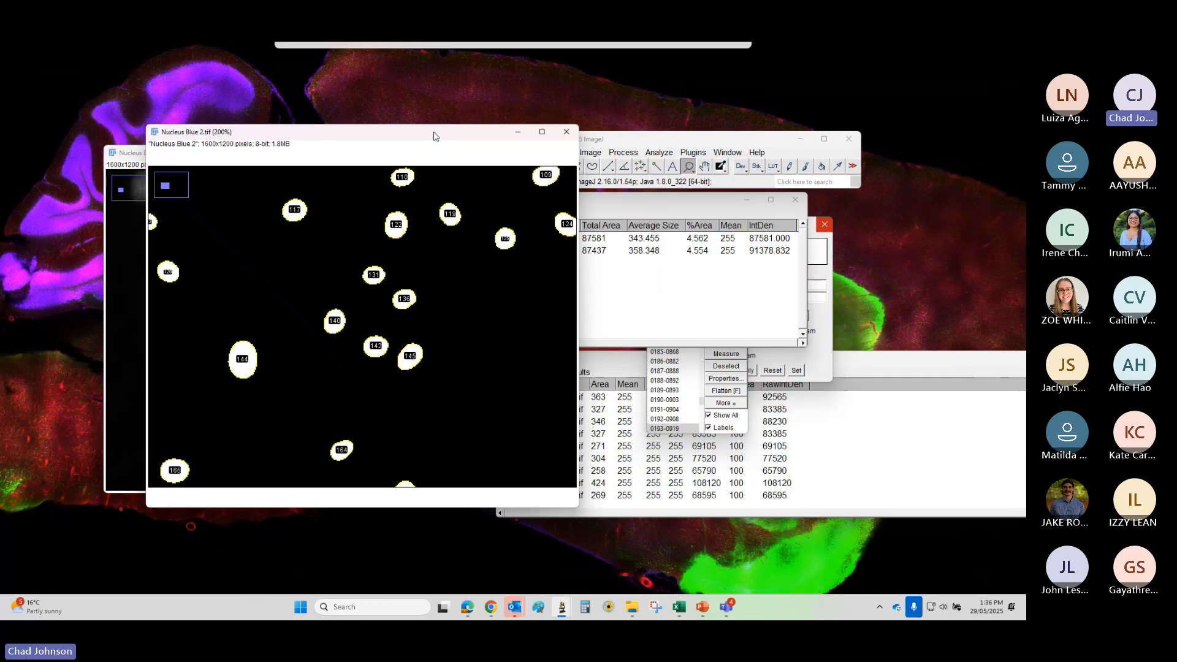
{"action": "left_click", "coordinate": [741, 331]}
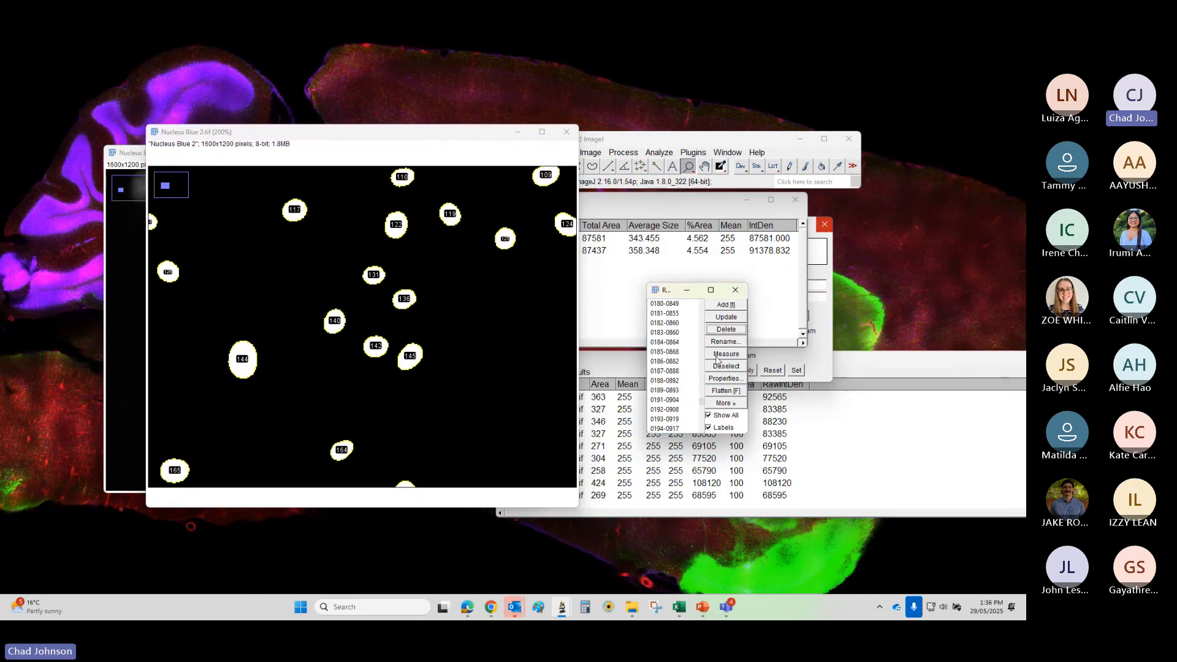
{"action": "left_click", "coordinate": [743, 333]}
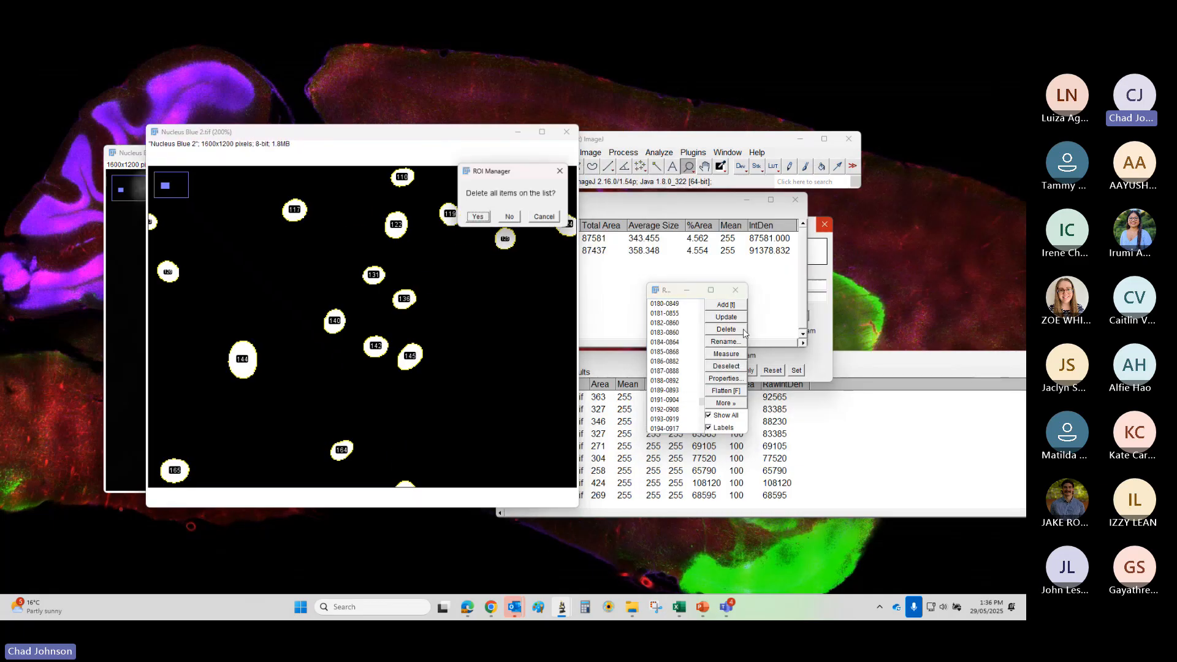
{"action": "left_click", "coordinate": [477, 216]}
{"action": "left_click_drag", "start_coordinate": [435, 133], "coordinate": [769, 200]}
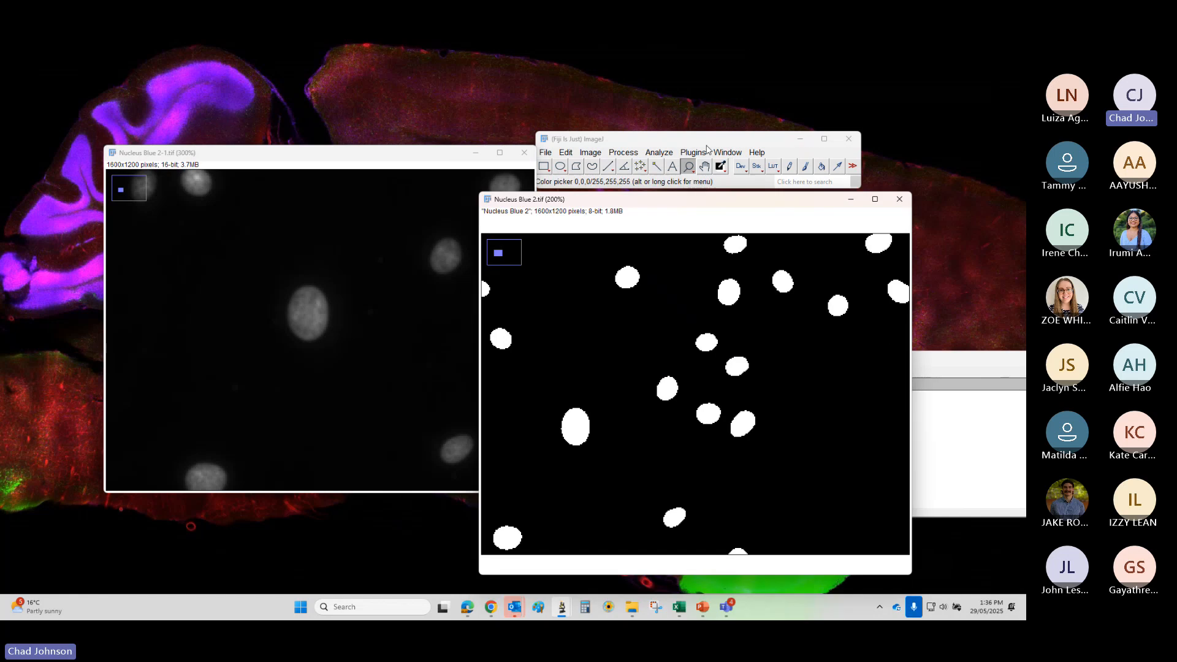
- Redirect measurements to the original image Nucleus Blue 2-1.tif in Set Measurements
{"action": "left_click", "coordinate": [672, 151]}
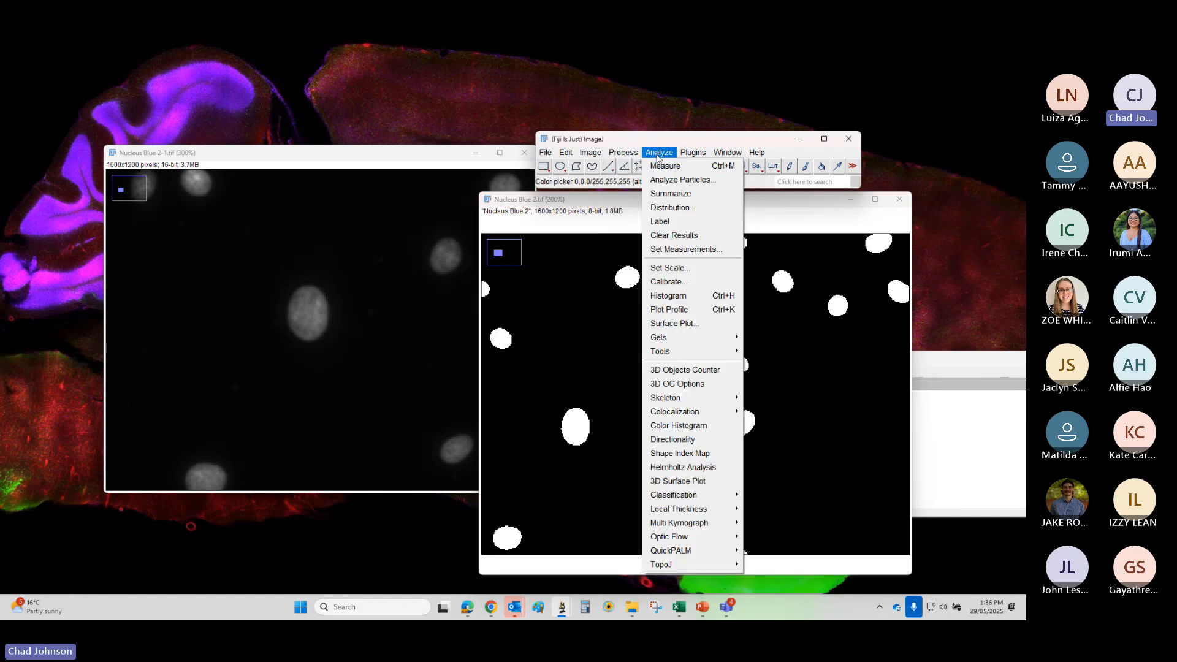
{"action": "left_click", "coordinate": [675, 250]}
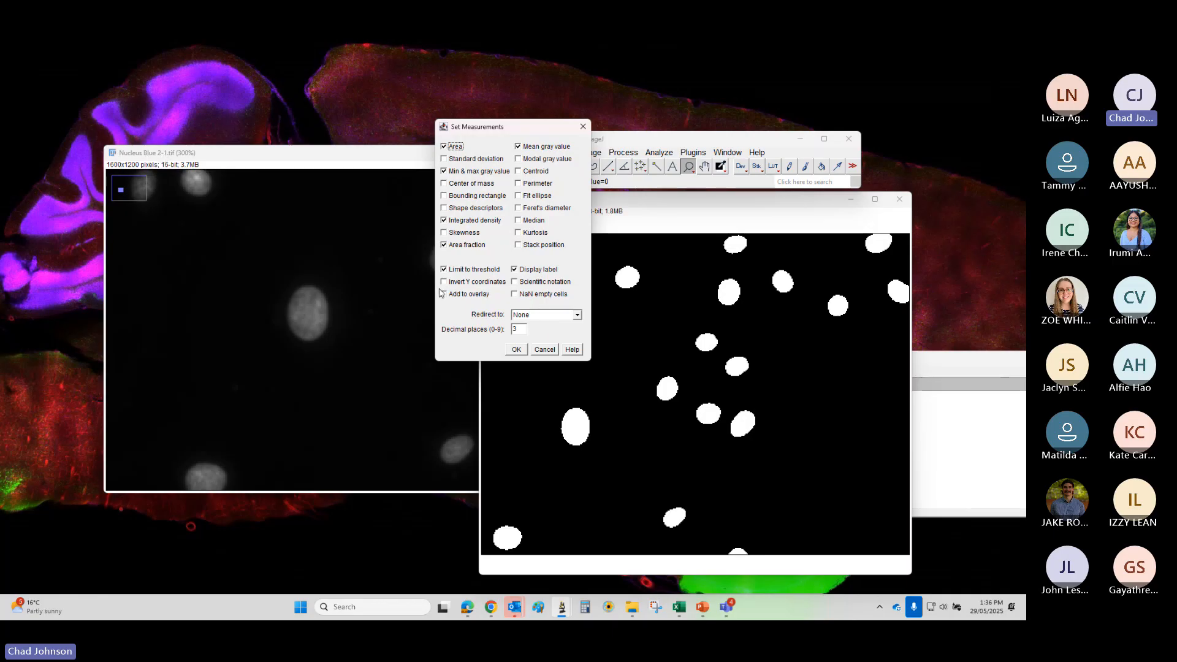
{"action": "left_click", "coordinate": [576, 314]}
{"action": "left_click", "coordinate": [539, 337]}
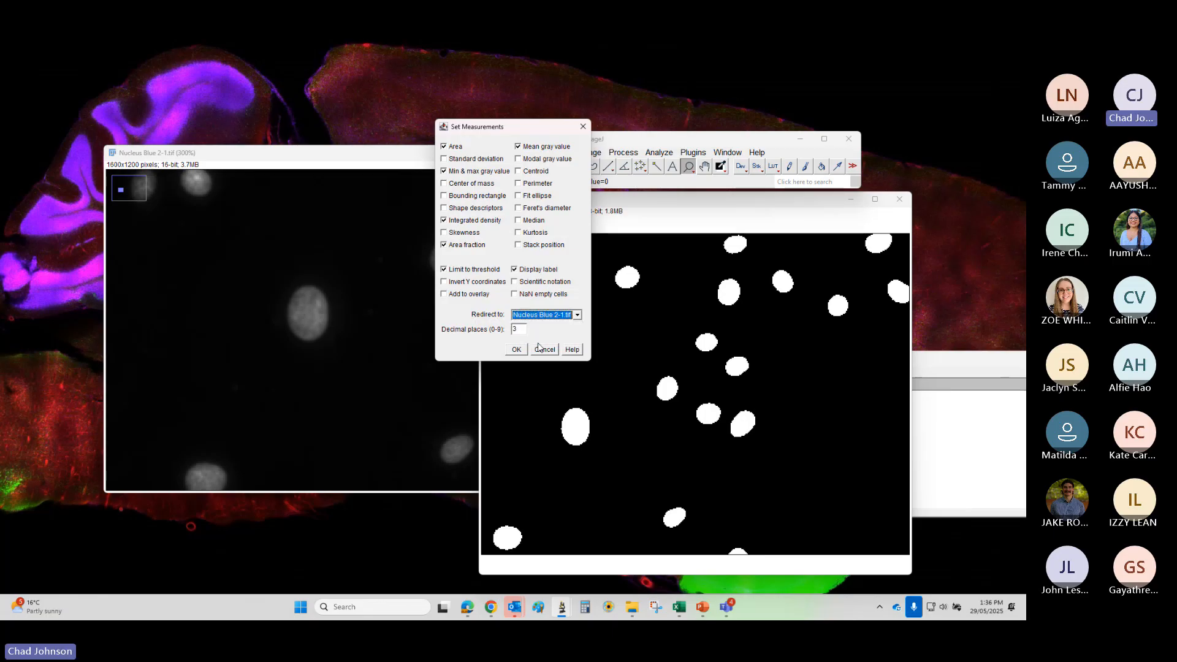
{"action": "left_click", "coordinate": [517, 350]}
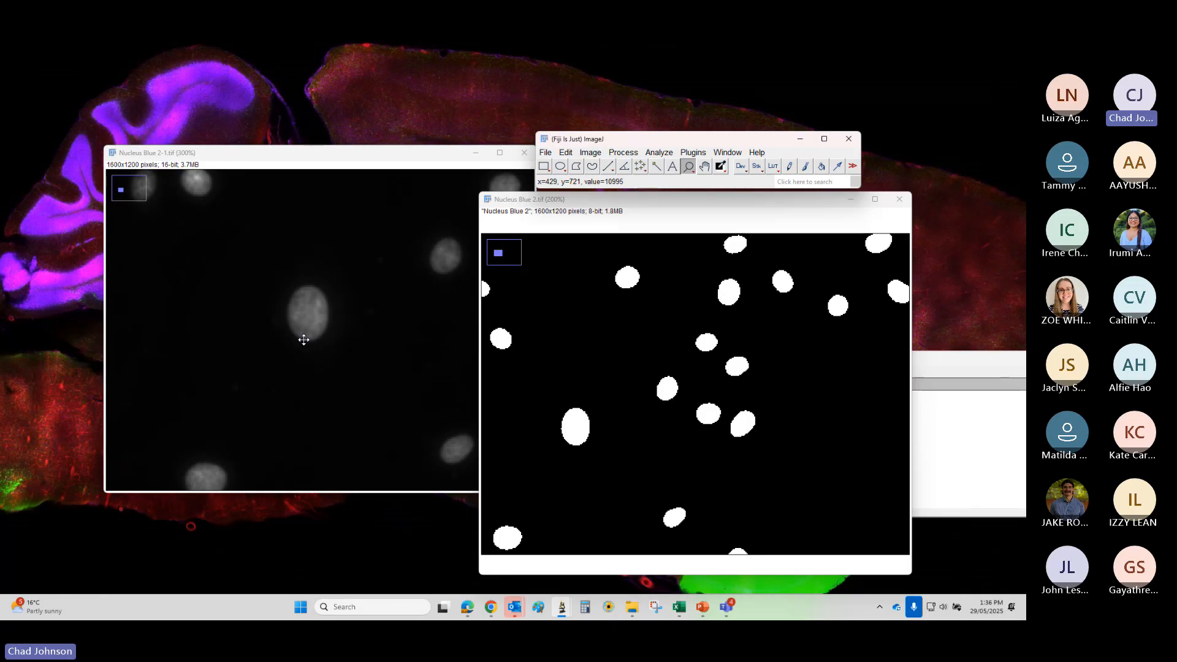
- Arrange the mask image, the Summary table and the main Fiji window so all of them are accessible
{"action": "left_click_drag", "start_coordinate": [600, 202], "coordinate": [704, 256]}
{"action": "left_click", "coordinate": [552, 278]}
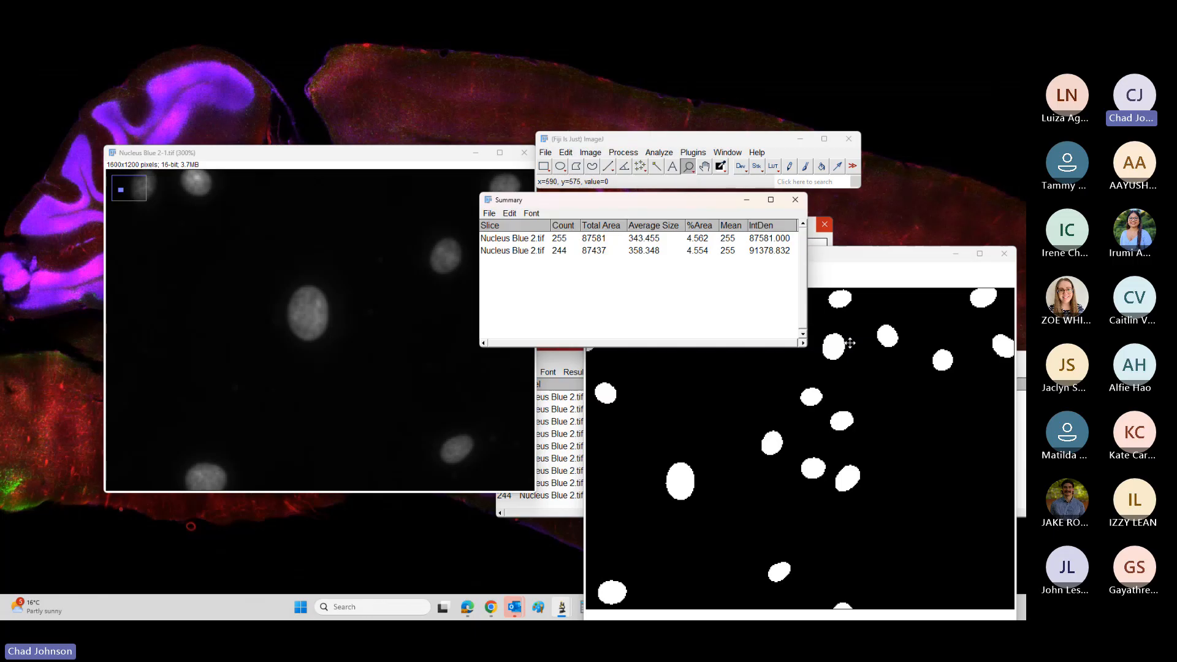
{"action": "left_click_drag", "start_coordinate": [689, 200], "coordinate": [501, 238]}
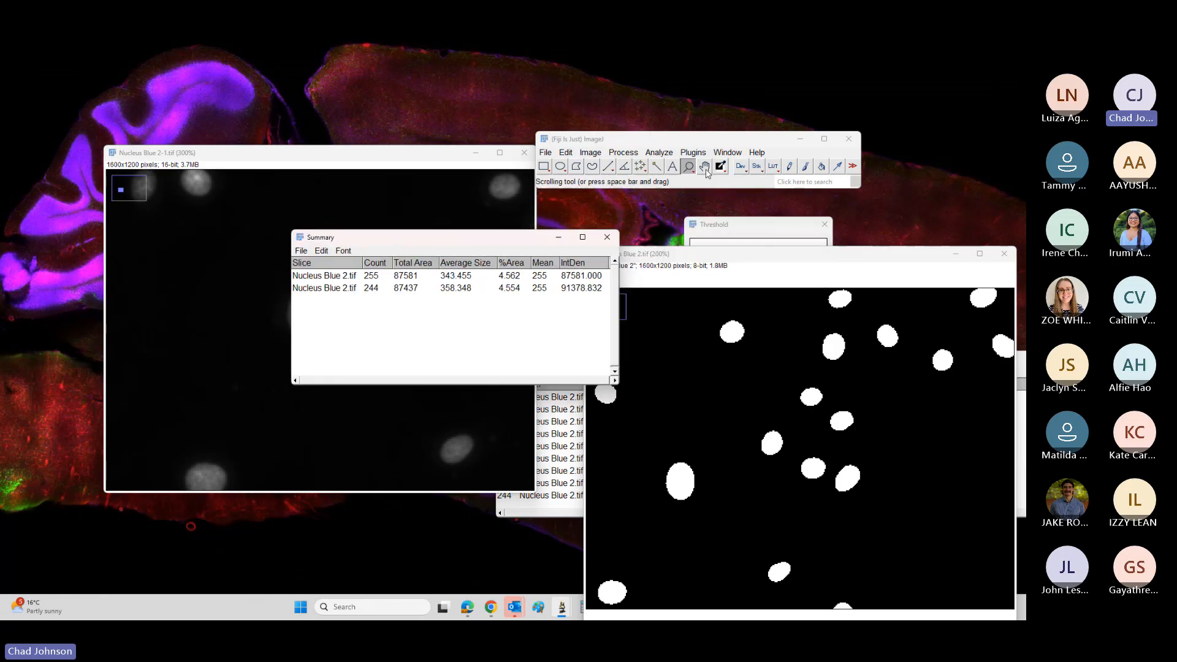
{"action": "left_click_drag", "start_coordinate": [699, 140], "coordinate": [773, 200]}
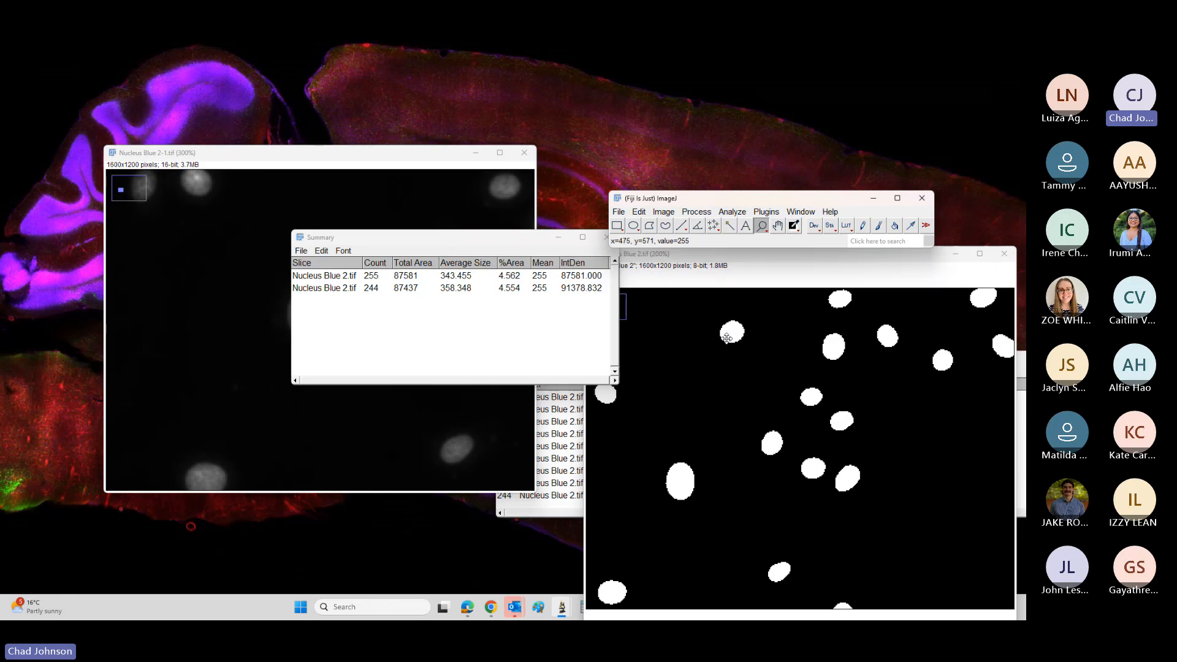
{"action": "left_click_drag", "start_coordinate": [524, 240], "coordinate": [662, 103]}
{"action": "left_click", "coordinate": [840, 198]}
- Check in Set Measurements that measurements are redirected to Nucleus Blue 2-1.tif
{"action": "left_click", "coordinate": [732, 212]}
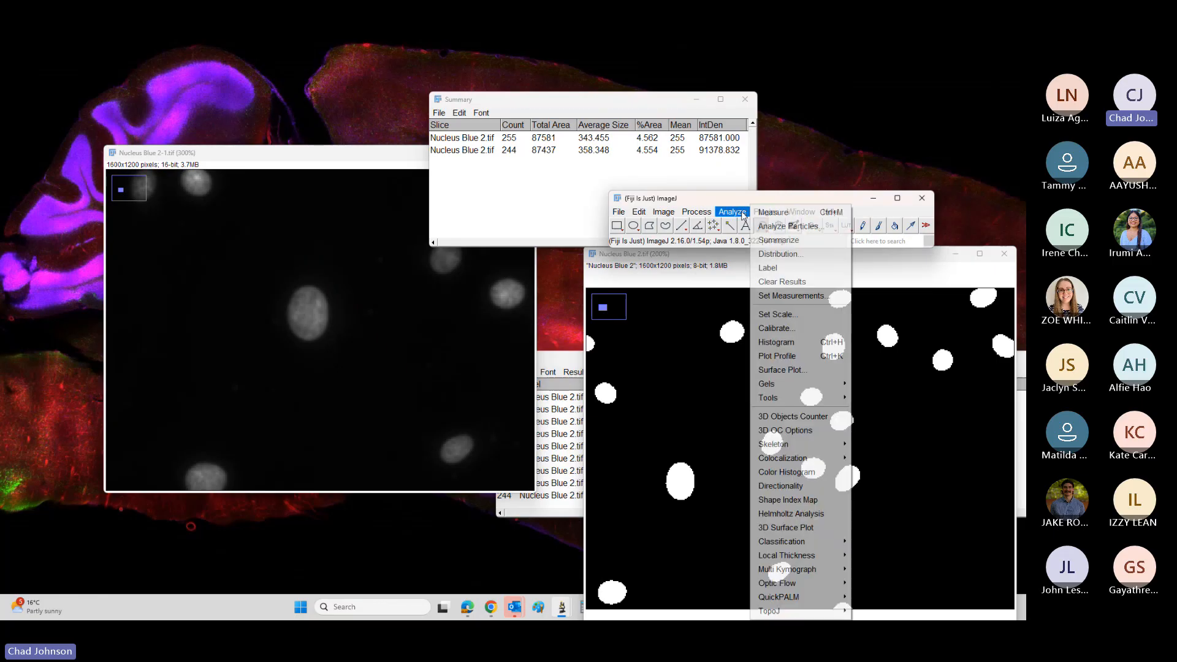
{"action": "left_click", "coordinate": [764, 296]}
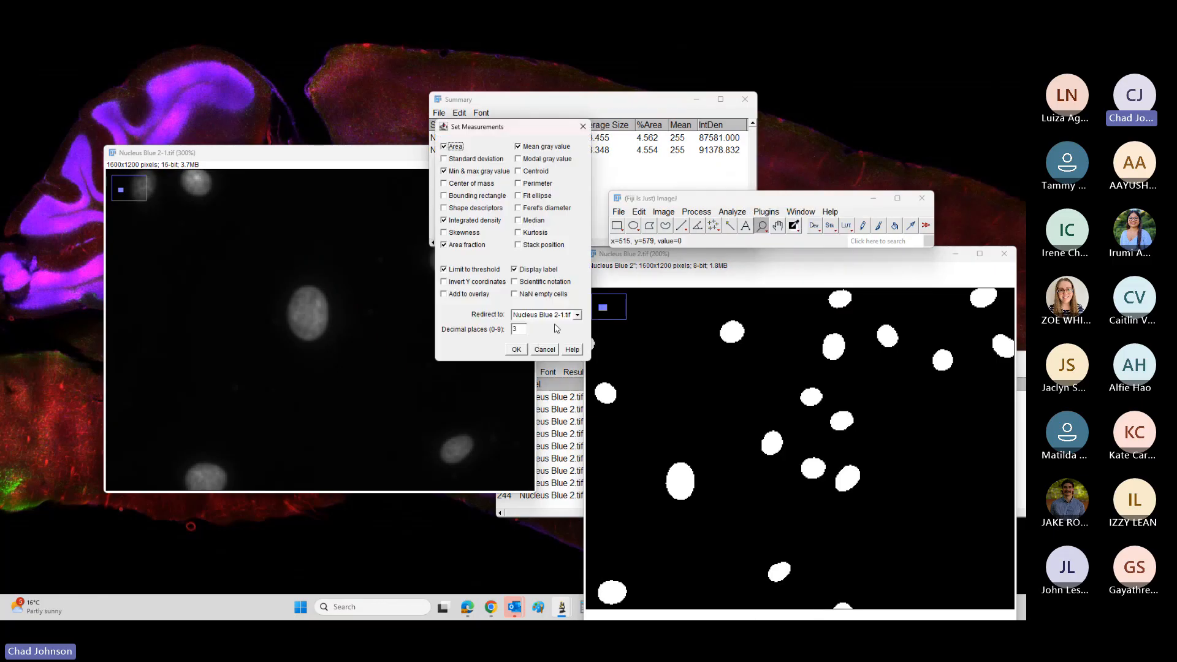
{"action": "left_click", "coordinate": [516, 349]}
- Try to run Analyze Particles with size 50-Infinity, discarding the previous measurements without saving
{"action": "left_click", "coordinate": [732, 211]}
{"action": "left_click", "coordinate": [774, 226]}
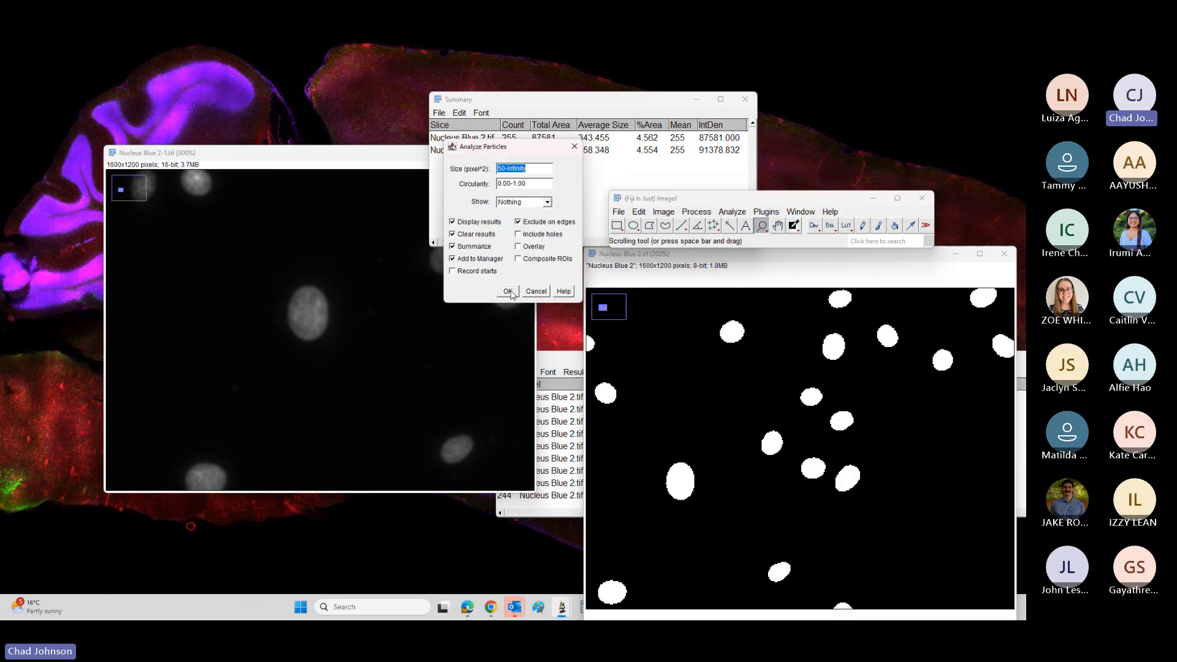
{"action": "left_click", "coordinate": [509, 292]}
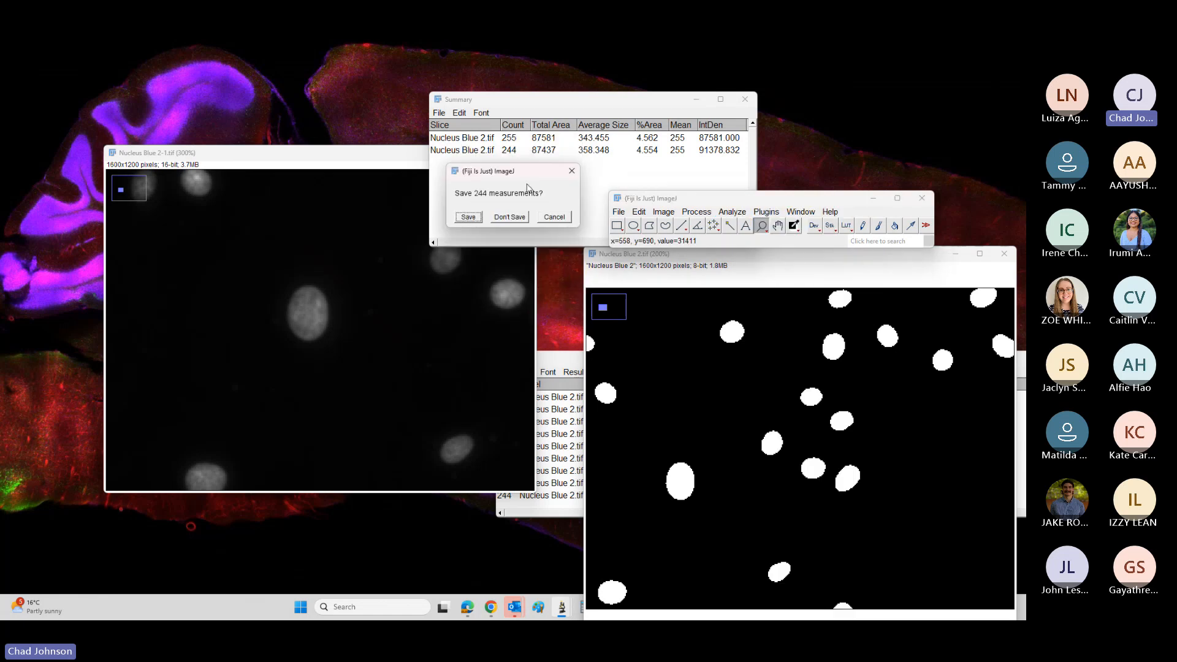
{"action": "left_click", "coordinate": [511, 221]}
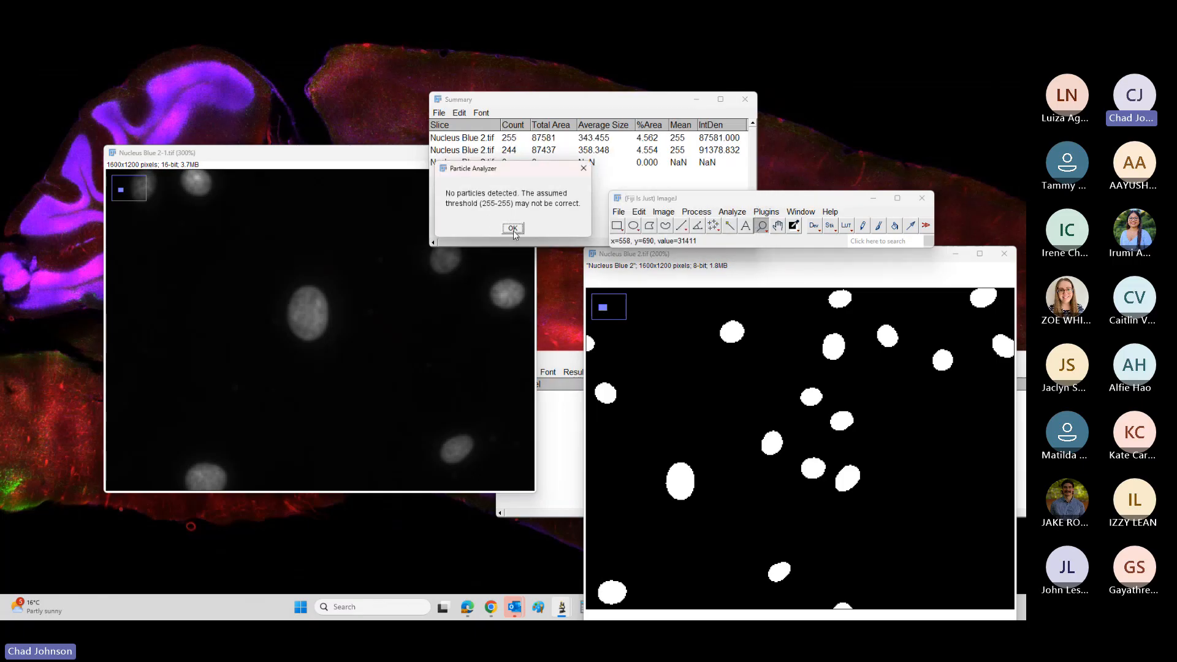
{"action": "left_click", "coordinate": [514, 231]}
- View the whole original image, Nucleus Blue 2-1.tif, at 50% magnification
{"action": "right_click", "coordinate": [432, 276]}
{"action": "right_click", "coordinate": [432, 278]}
{"action": "right_click", "coordinate": [432, 278]}
{"action": "right_click", "coordinate": [432, 278]}
{"action": "right_click", "coordinate": [432, 278]}
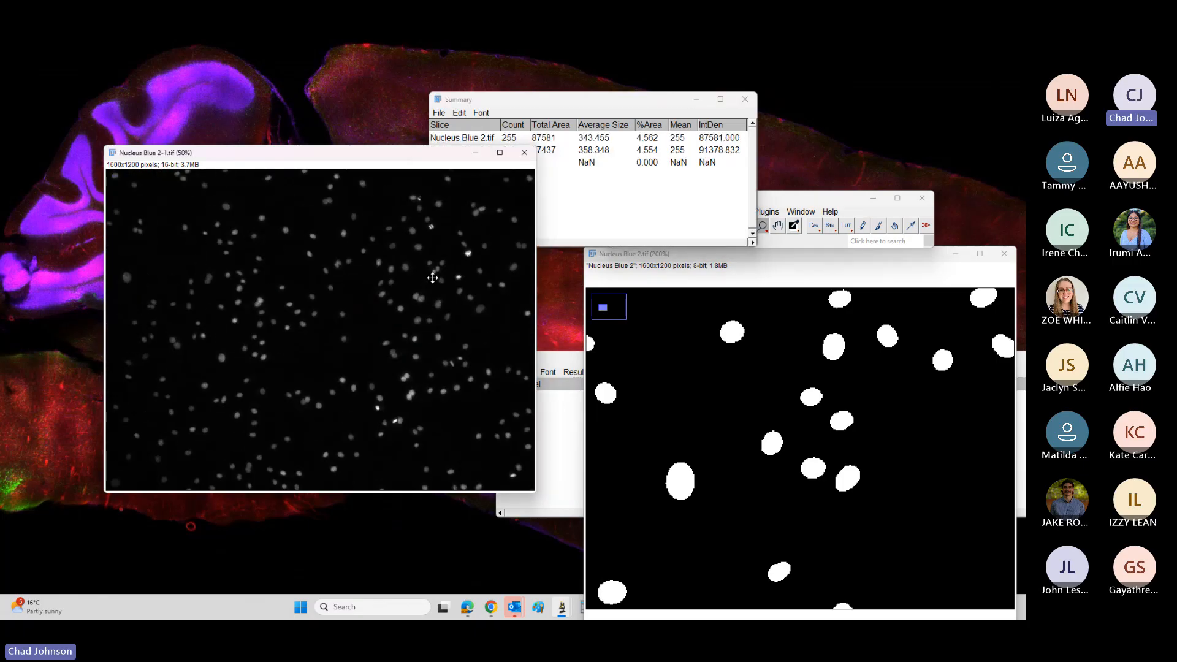
{"action": "right_click", "coordinate": [432, 278]}
{"action": "left_click", "coordinate": [346, 302]}
{"action": "right_click", "coordinate": [386, 316]}
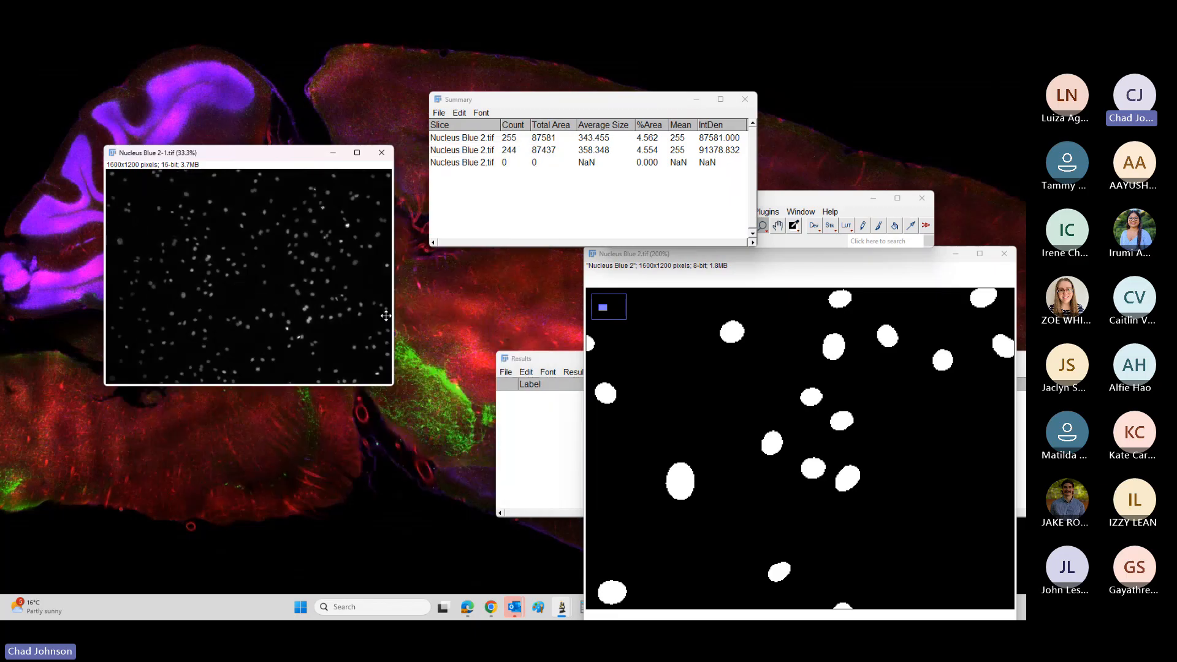
{"action": "right_click", "coordinate": [305, 310]}
{"action": "left_click", "coordinate": [280, 293]}
{"action": "left_click", "coordinate": [279, 292]}
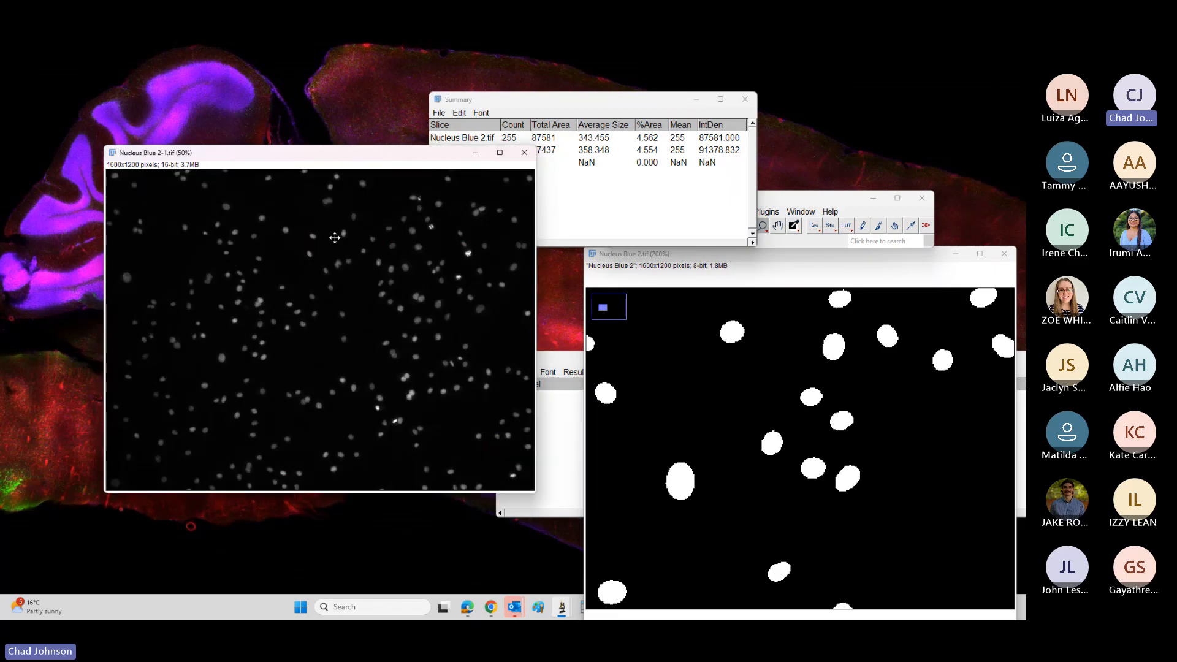
- Inspect the nuclei in the binary mask at several magnifications, finishing with the whole mask at 25%
{"action": "left_click", "coordinate": [768, 398]}
{"action": "right_click", "coordinate": [767, 399]}
{"action": "right_click", "coordinate": [767, 399]}
{"action": "right_click", "coordinate": [768, 399]}
{"action": "right_click", "coordinate": [767, 399]}
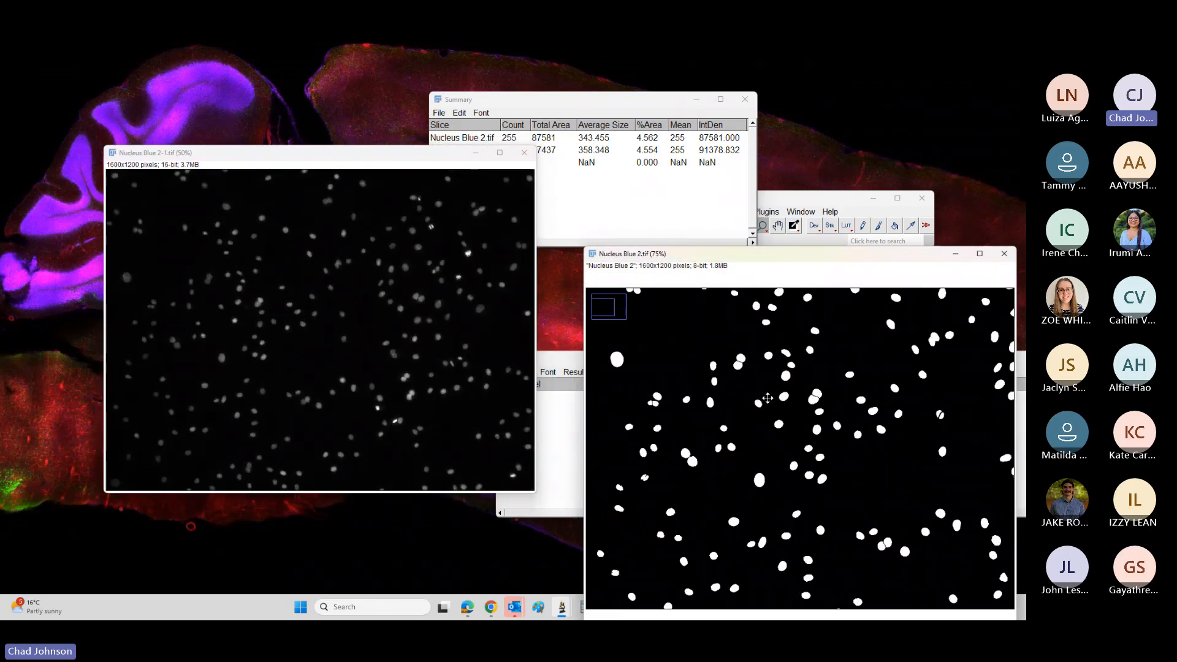
{"action": "right_click", "coordinate": [767, 399]}
{"action": "right_click", "coordinate": [768, 399]}
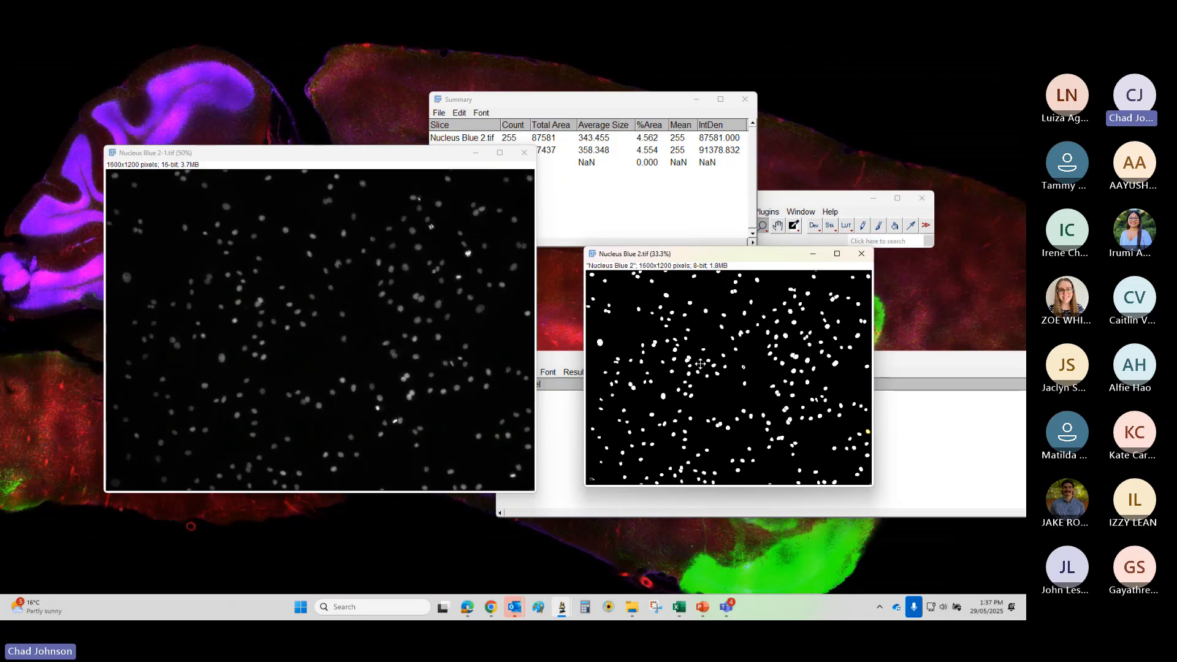
{"action": "left_click", "coordinate": [779, 367]}
{"action": "right_click", "coordinate": [780, 368]}
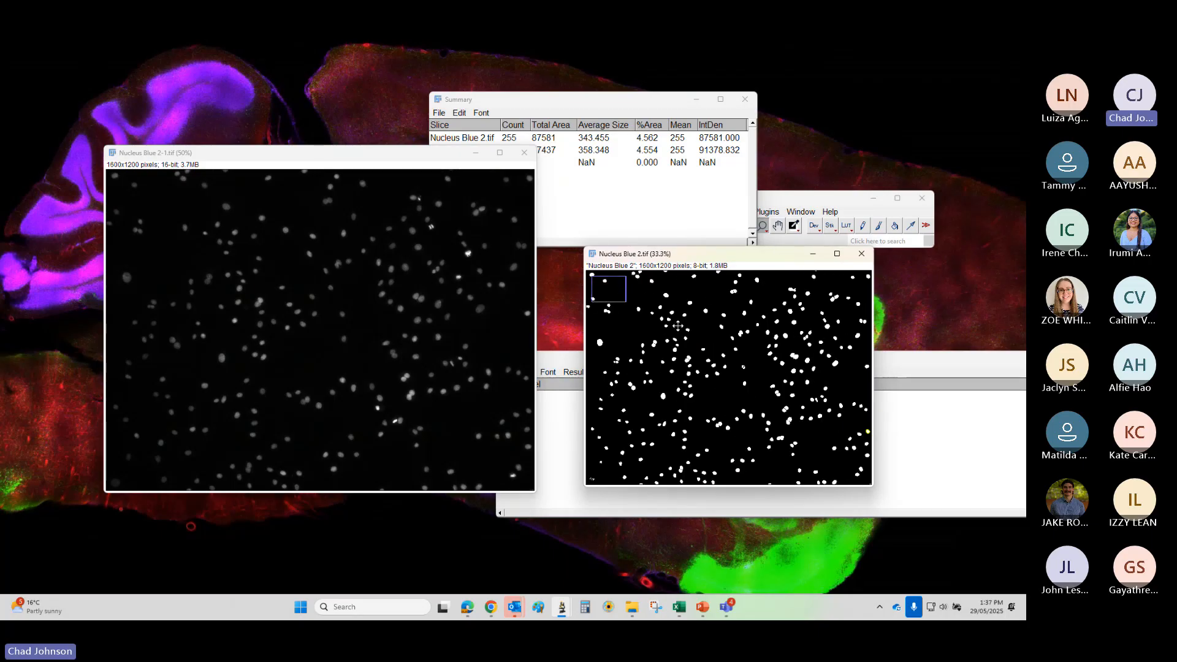
{"action": "left_click", "coordinate": [625, 321]}
{"action": "left_click", "coordinate": [626, 321]}
{"action": "left_click", "coordinate": [625, 321]}
{"action": "left_click", "coordinate": [625, 321]}
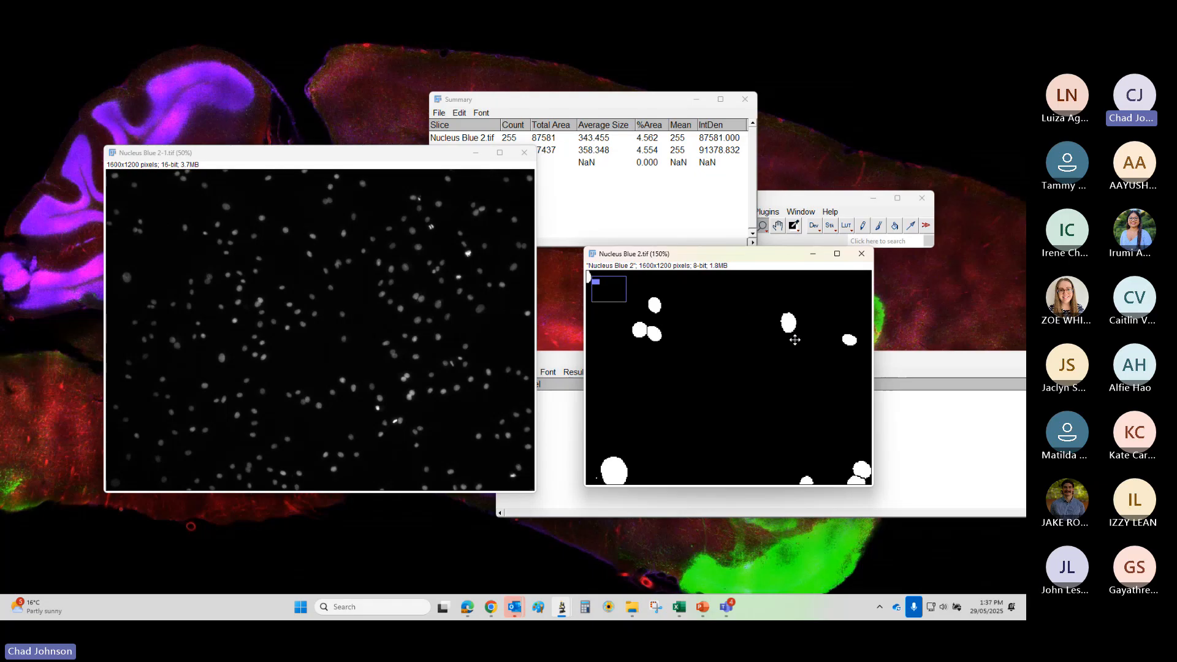
{"action": "right_click", "coordinate": [708, 304]}
{"action": "right_click", "coordinate": [708, 304]}
{"action": "right_click", "coordinate": [708, 304]}
{"action": "right_click", "coordinate": [708, 305]}
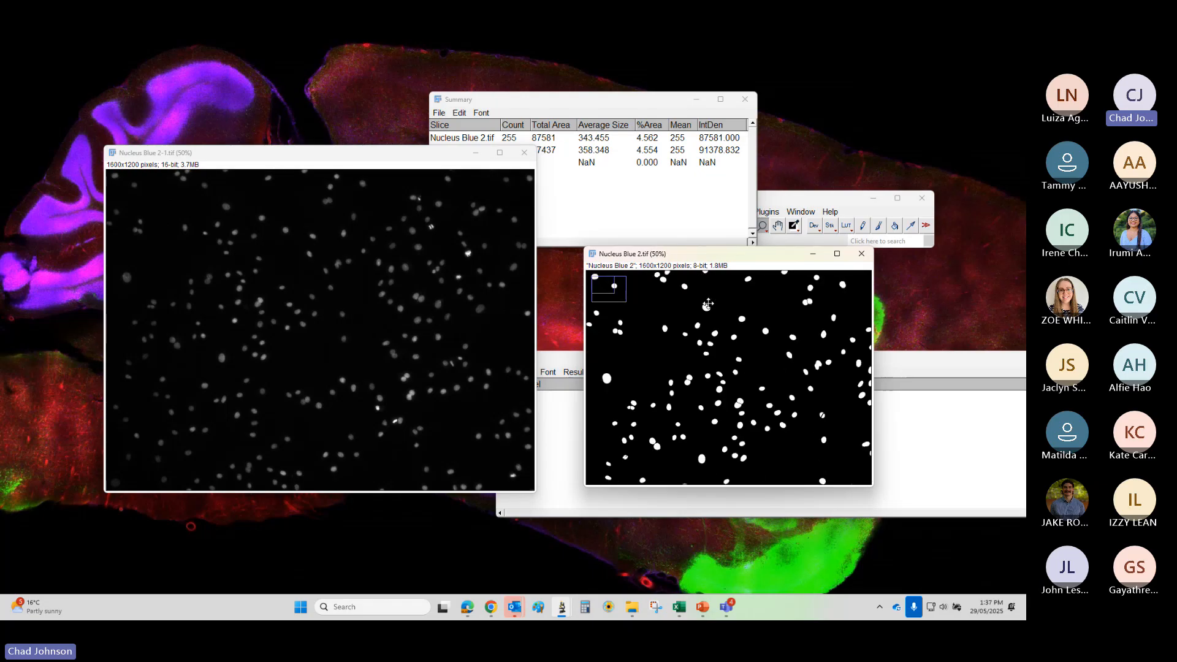
{"action": "right_click", "coordinate": [708, 304]}
{"action": "right_click", "coordinate": [709, 304]}
- Move the main Fiji window clear of the mask and remove any active selection with Select None
{"action": "left_click", "coordinate": [788, 202]}
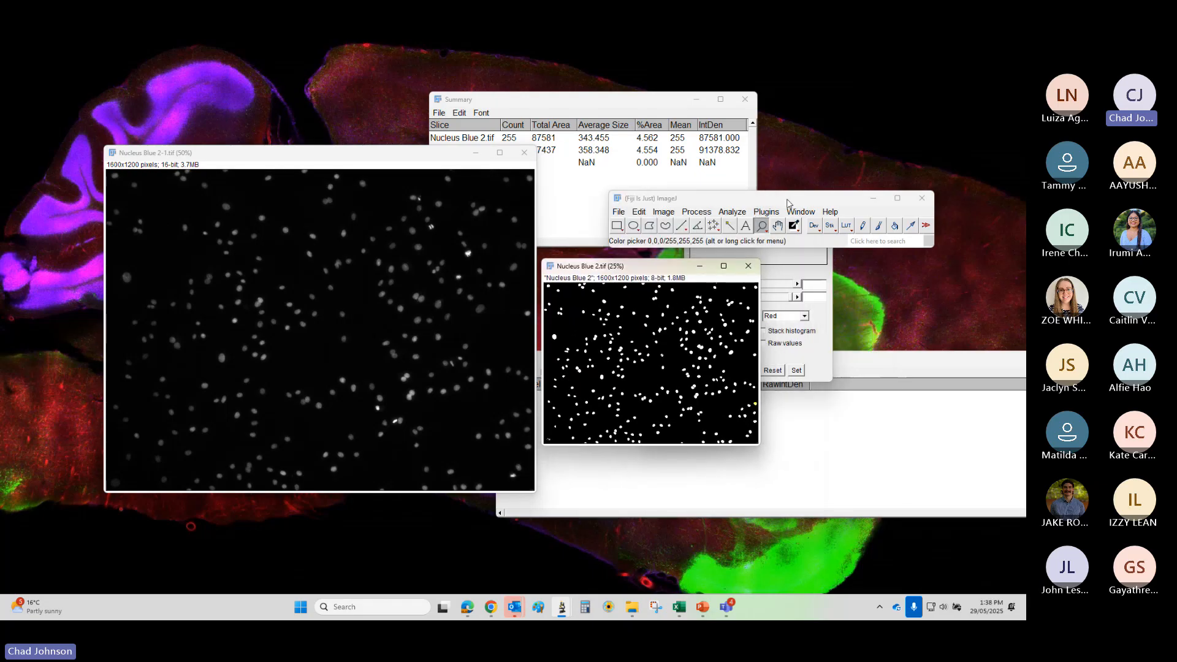
{"action": "left_click_drag", "start_coordinate": [788, 202], "coordinate": [794, 148]}
{"action": "left_click", "coordinate": [643, 159]}
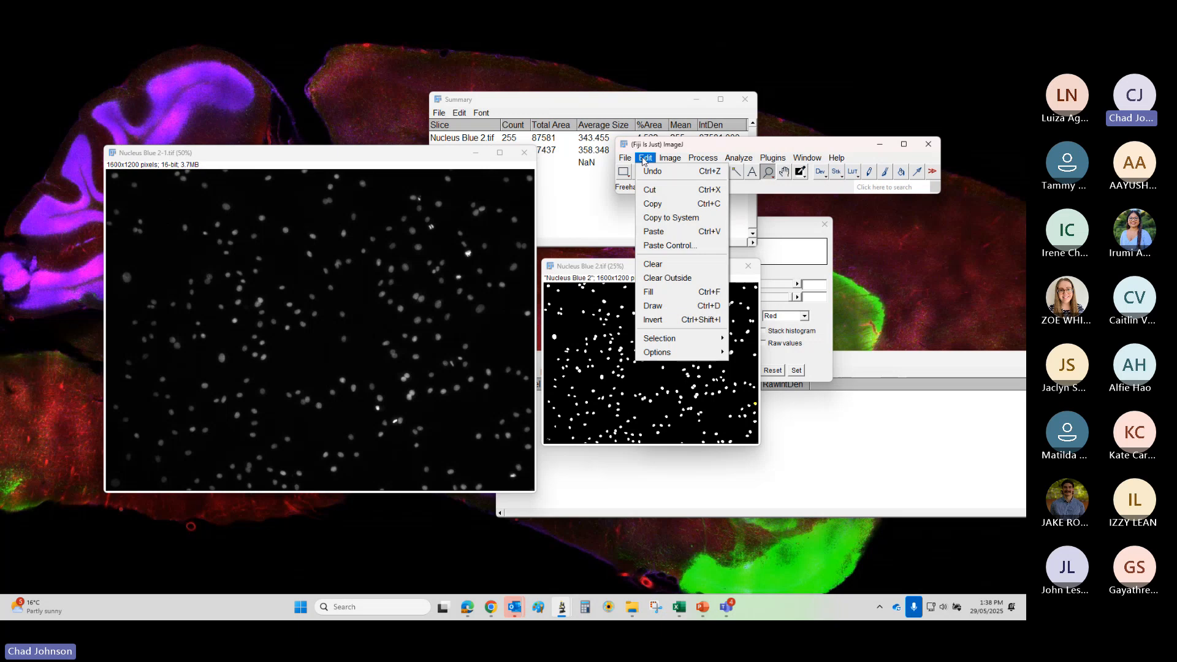
{"action": "mouse_move", "coordinate": [651, 343]}
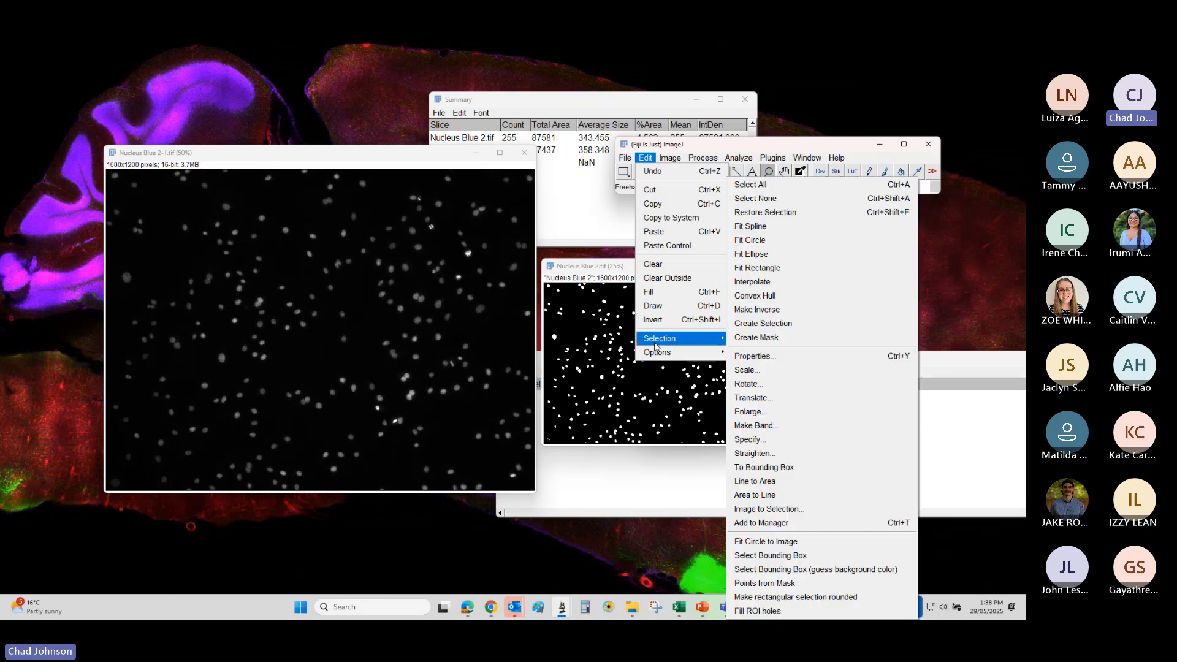
{"action": "left_click", "coordinate": [807, 204]}
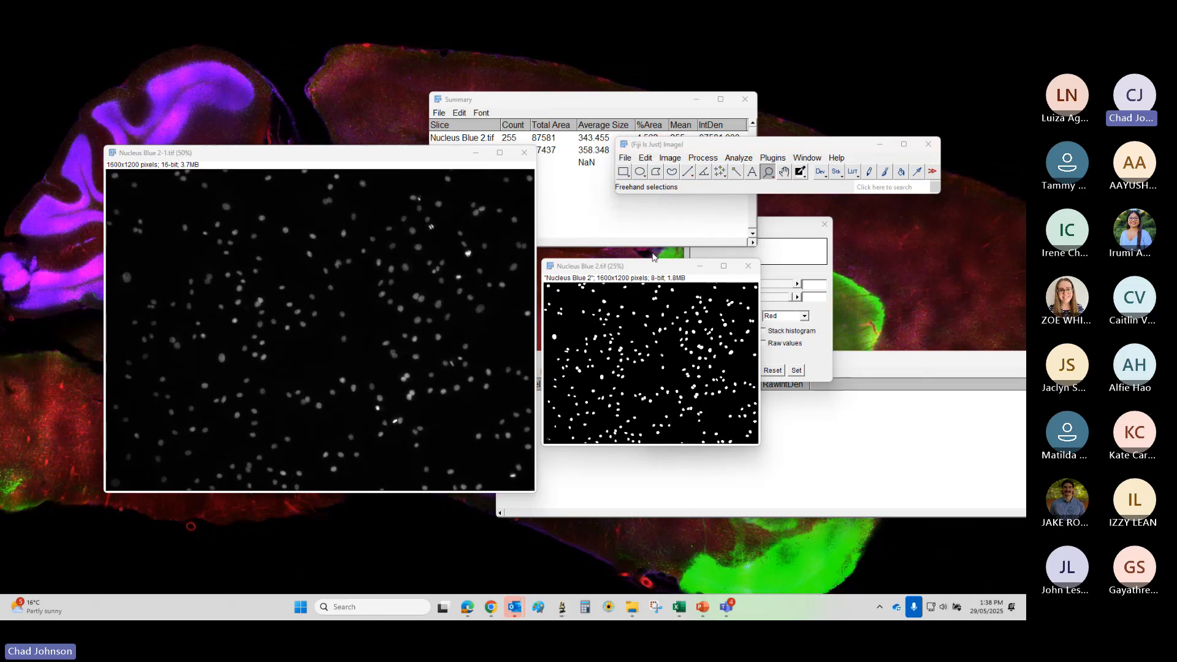
- Run Analyze Particles on the binary mask Nucleus Blue 2.tif with the existing settings
{"action": "mouse_move", "coordinate": [644, 267]}
{"action": "left_mouse_down"}
{"action": "mouse_move", "coordinate": [650, 239]}
{"action": "mouse_move", "coordinate": [627, 261]}
{"action": "left_mouse_up"}
{"action": "left_click", "coordinate": [739, 159]}
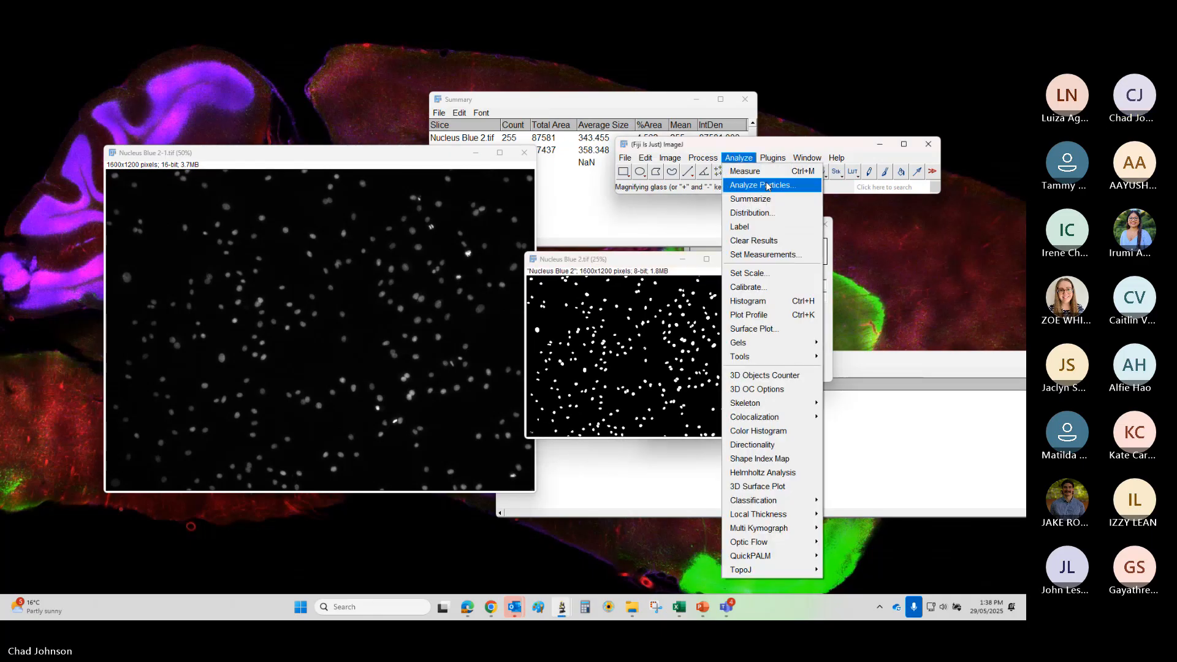
{"action": "left_click", "coordinate": [766, 186]}
{"action": "left_click", "coordinate": [507, 292]}
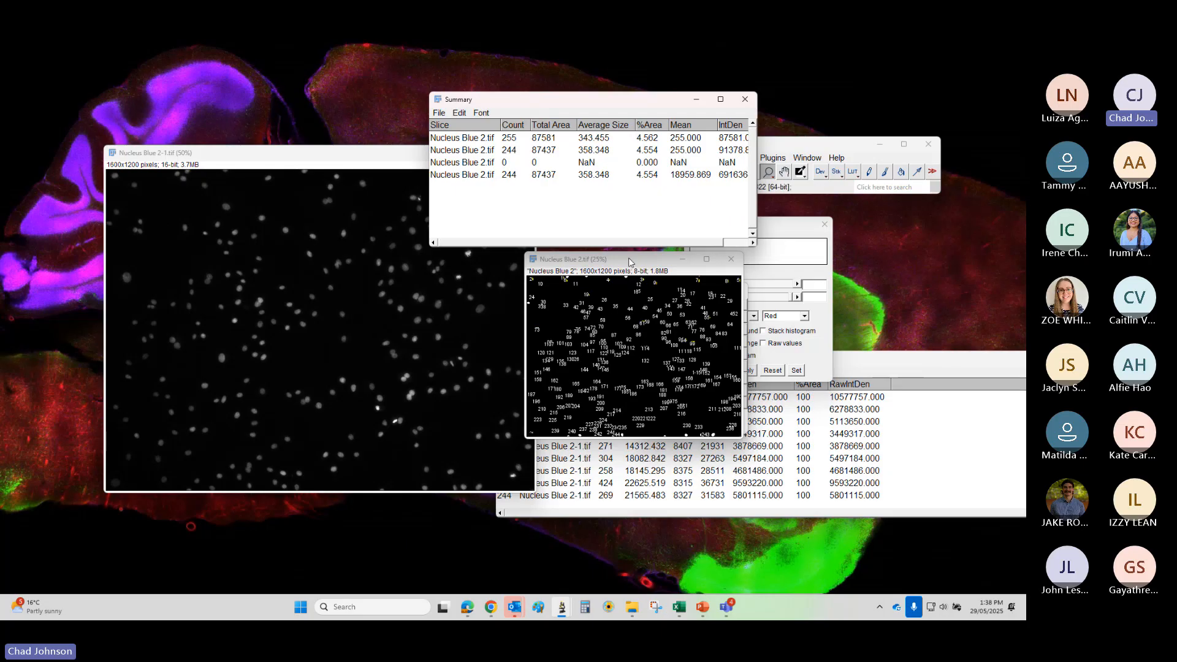
- Move the analysed mask aside and magnify it to 50% to view the numbered nuclei outlines
{"action": "left_click_drag", "start_coordinate": [628, 259], "coordinate": [729, 262]}
{"action": "left_click", "coordinate": [734, 374]}
{"action": "left_click", "coordinate": [734, 373]}
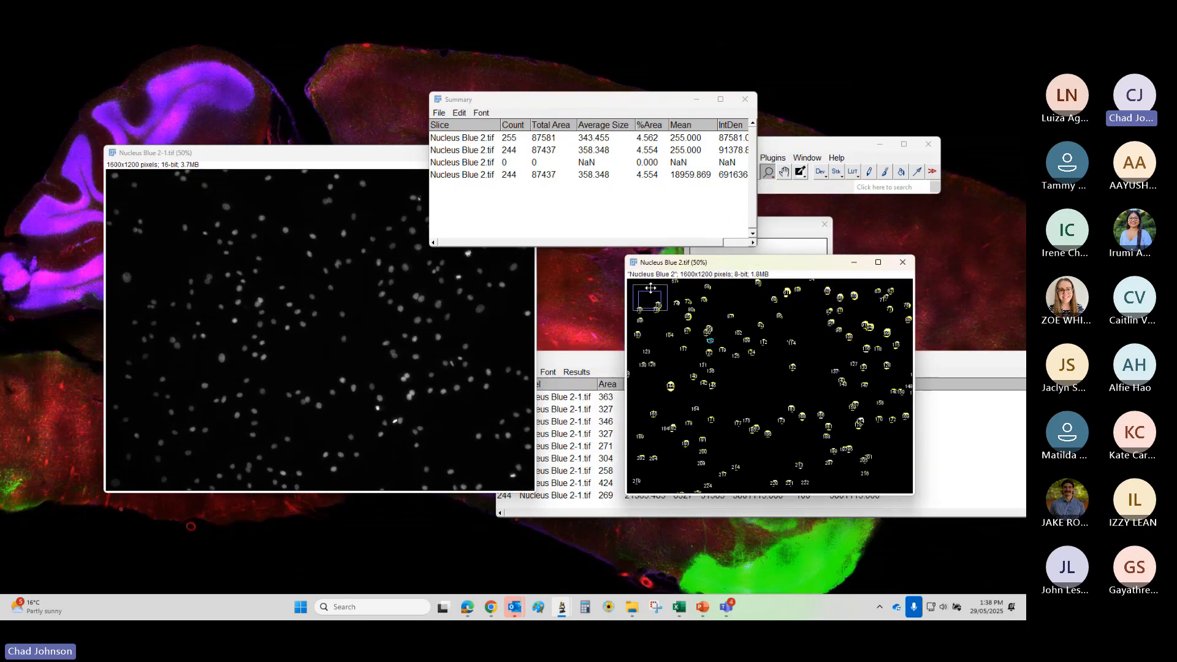
- Widen the Summary table to show all its columns and delete the row with a count of 0
{"action": "left_click_drag", "start_coordinate": [758, 197], "coordinate": [969, 197]}
{"action": "left_click", "coordinate": [476, 163]}
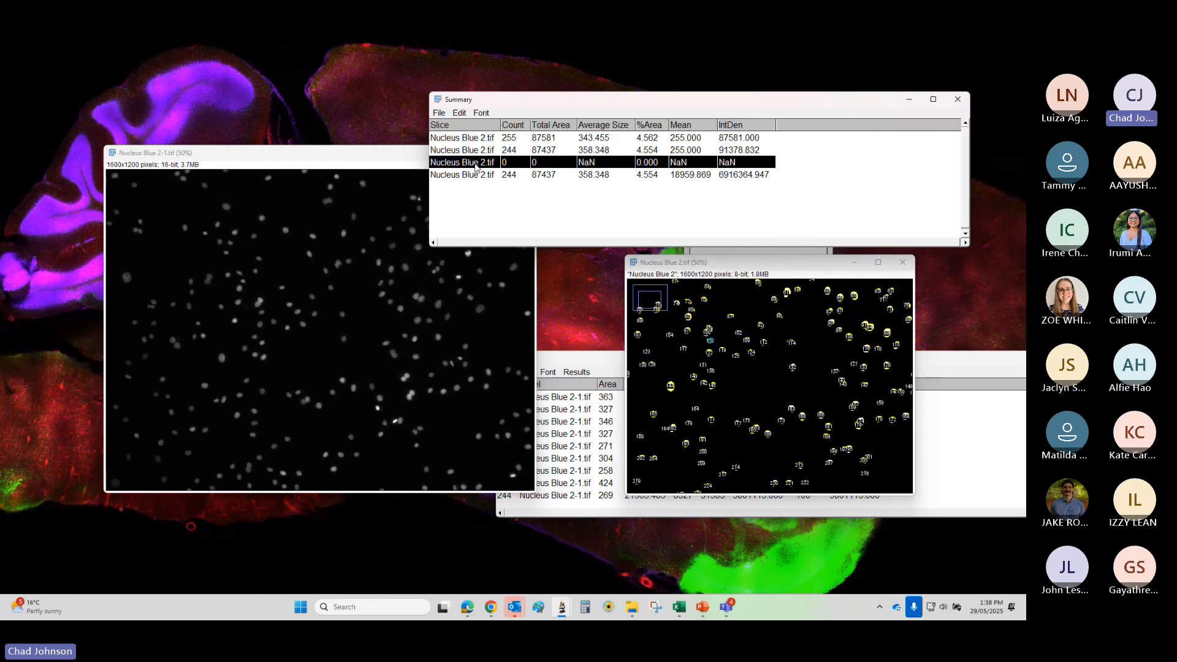
{"action": "key", "text": "Delete"}
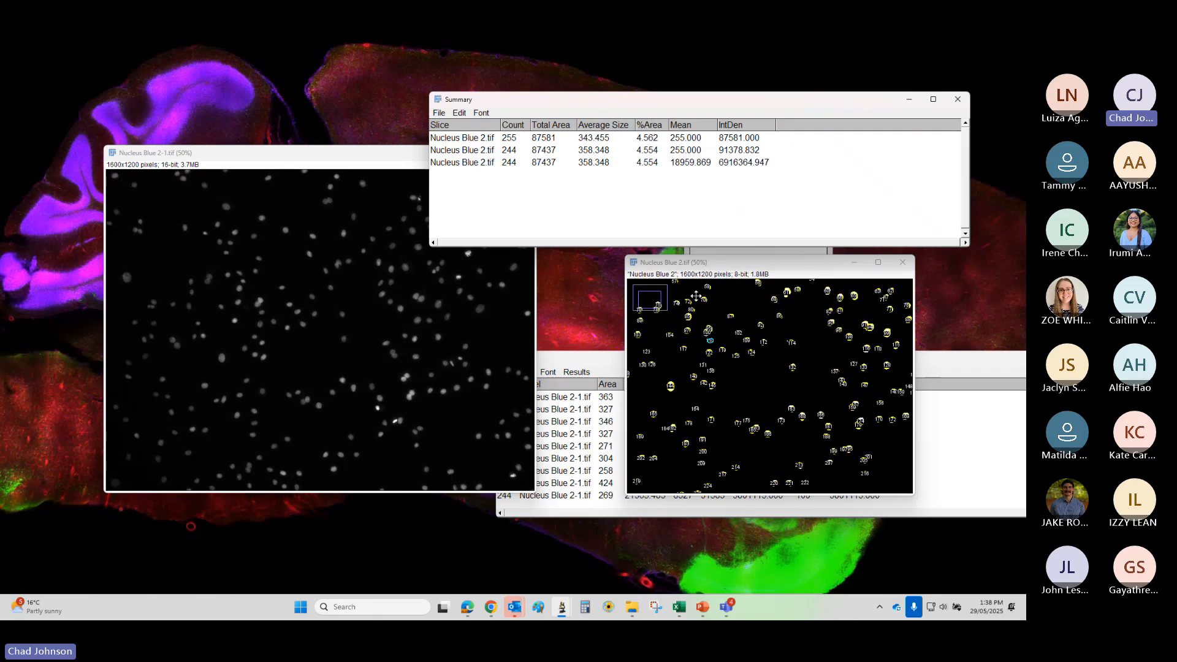
- Highlight the last Summary row to examine its mean and integrated density, repositioning the original image and the table
{"action": "left_click_drag", "start_coordinate": [319, 159], "coordinate": [281, 185]}
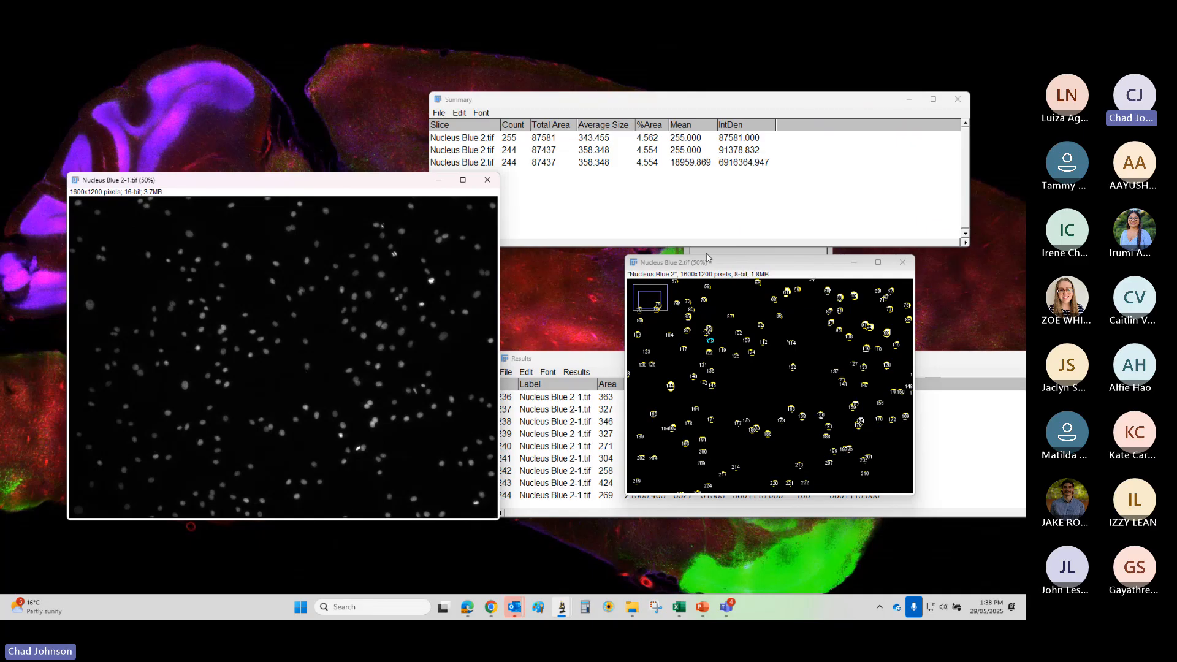
{"action": "left_click", "coordinate": [694, 167]}
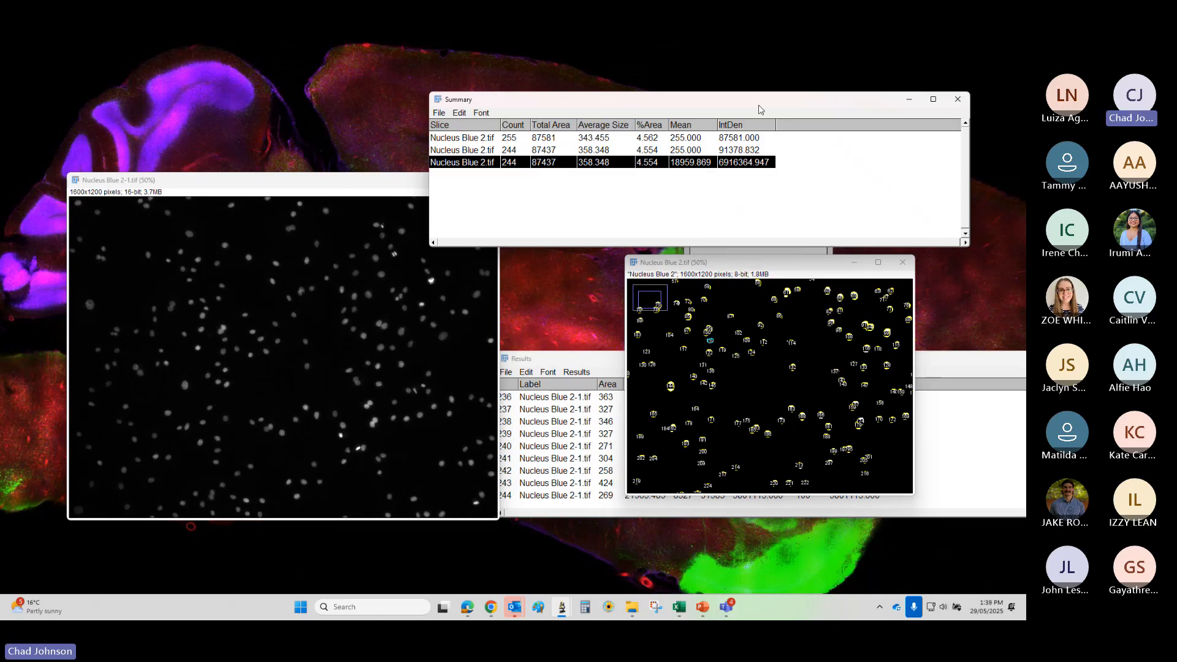
{"action": "left_click_drag", "start_coordinate": [759, 109], "coordinate": [385, 174]}
- Reopen Set Measurements, go through the redirect image choice again and accept the settings
{"action": "left_click", "coordinate": [739, 158]}
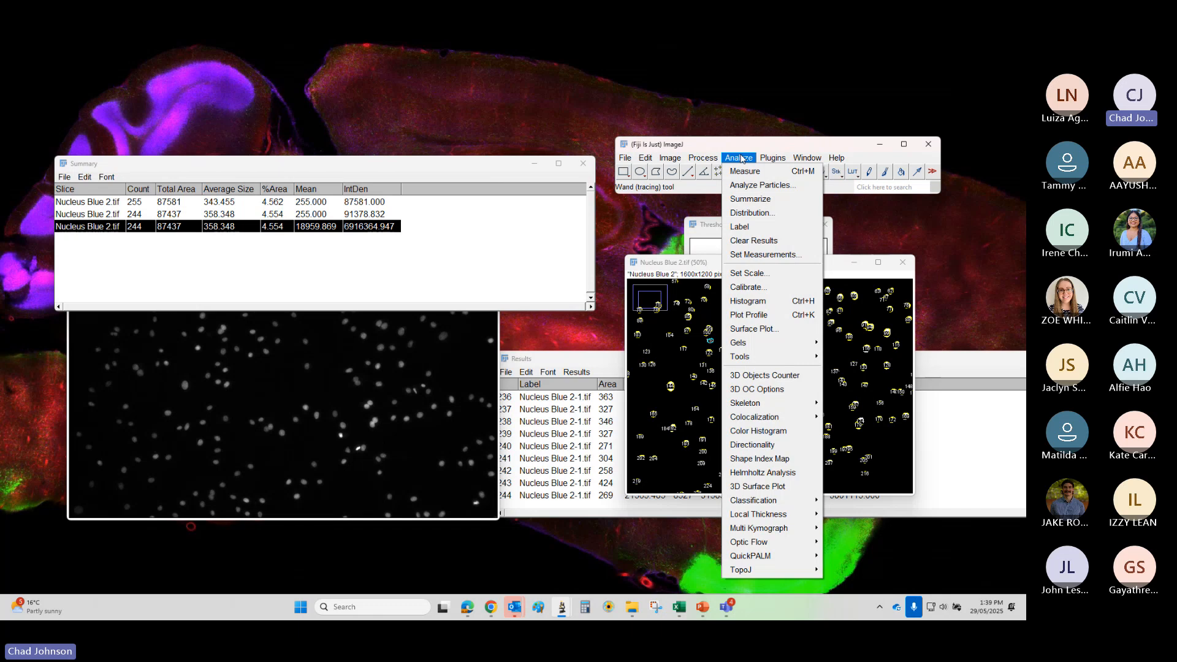
{"action": "left_click", "coordinate": [765, 254]}
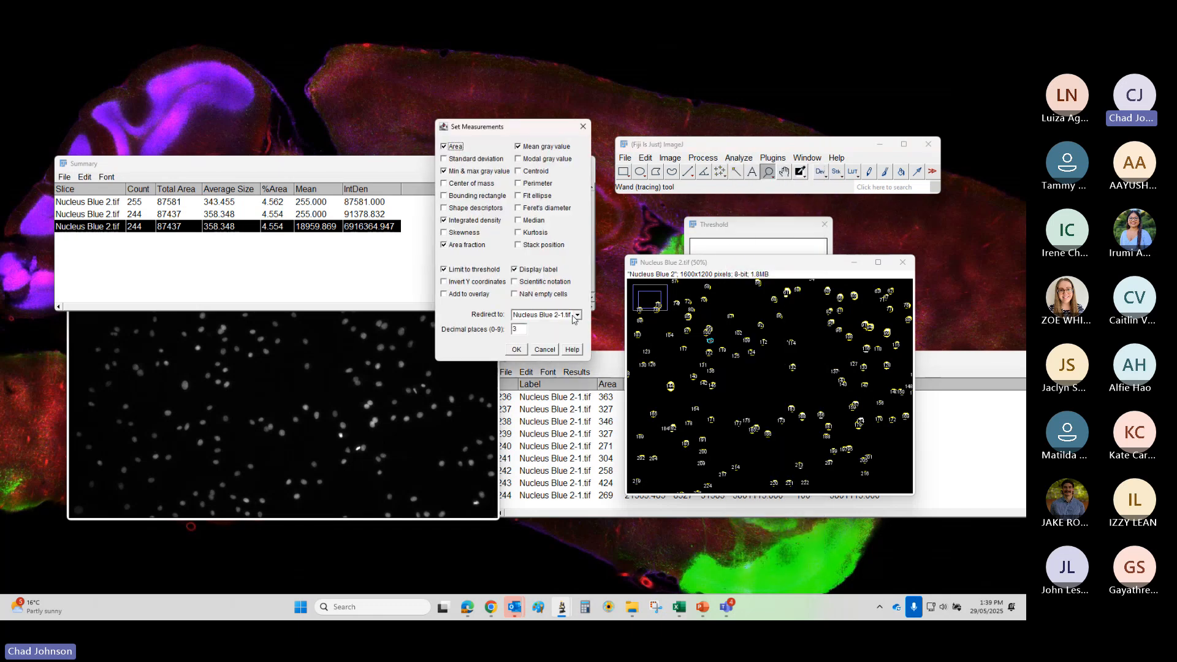
{"action": "left_click", "coordinate": [558, 315]}
{"action": "left_click", "coordinate": [555, 319]}
{"action": "left_click", "coordinate": [516, 349]}
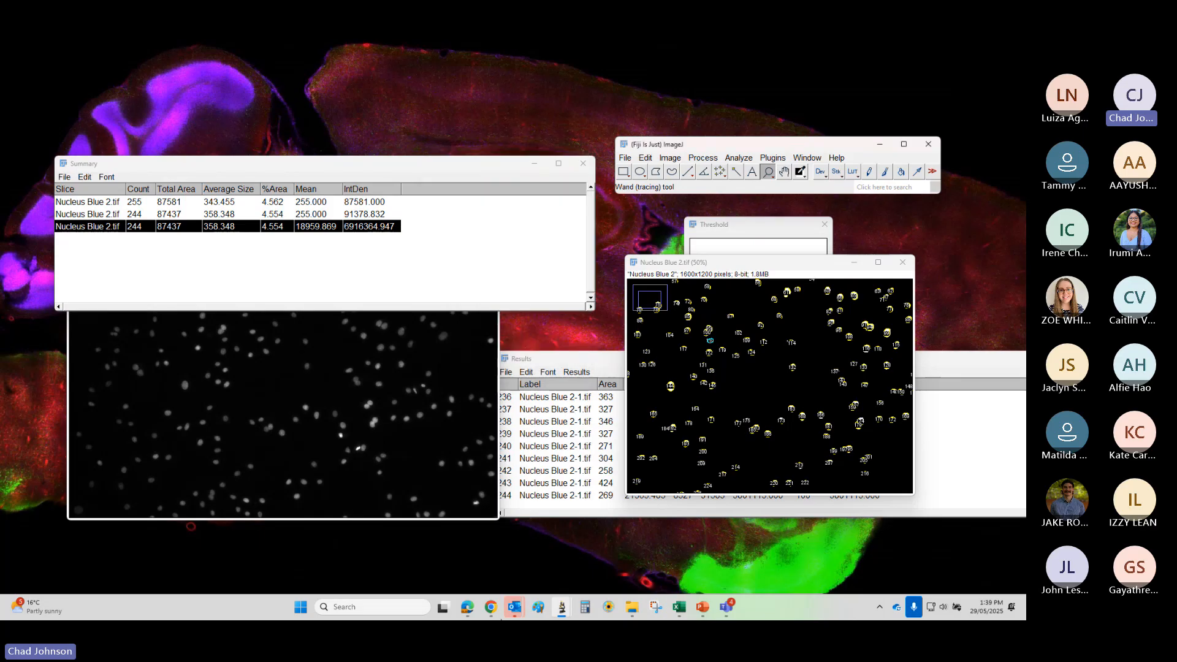
- Switch to the workshop deck in PowerPoint and read slides 32 to 34 on displaying data, automatically generating ROIs and measuring them
{"action": "left_click", "coordinate": [702, 607]}
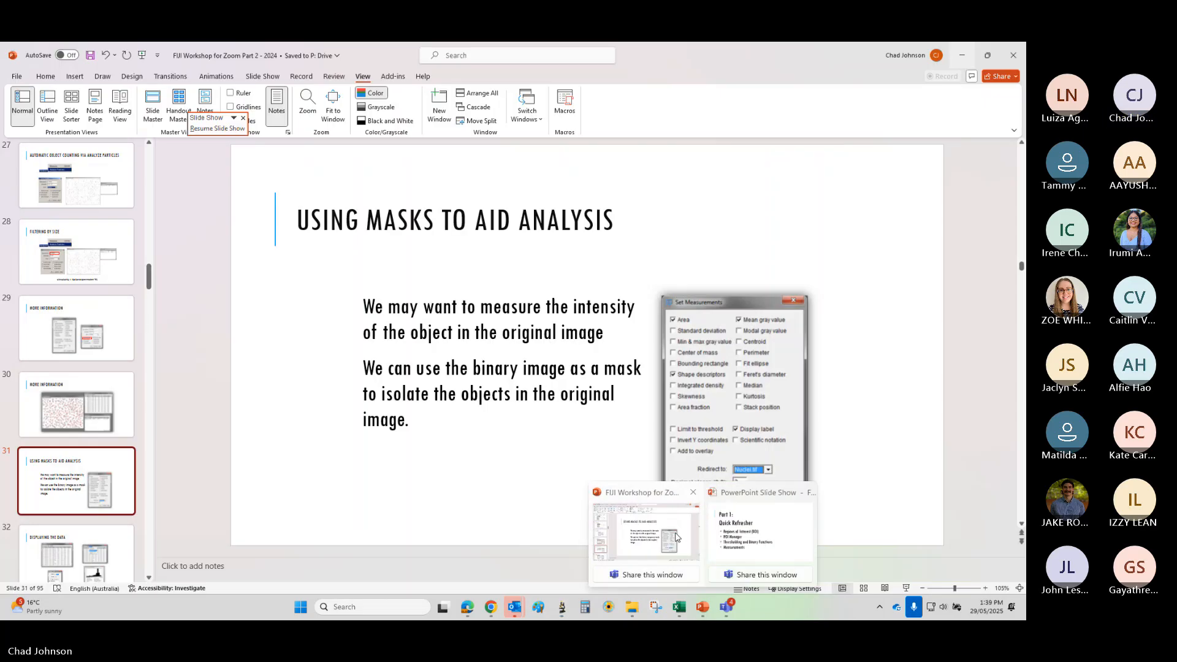
{"action": "left_click", "coordinate": [647, 534]}
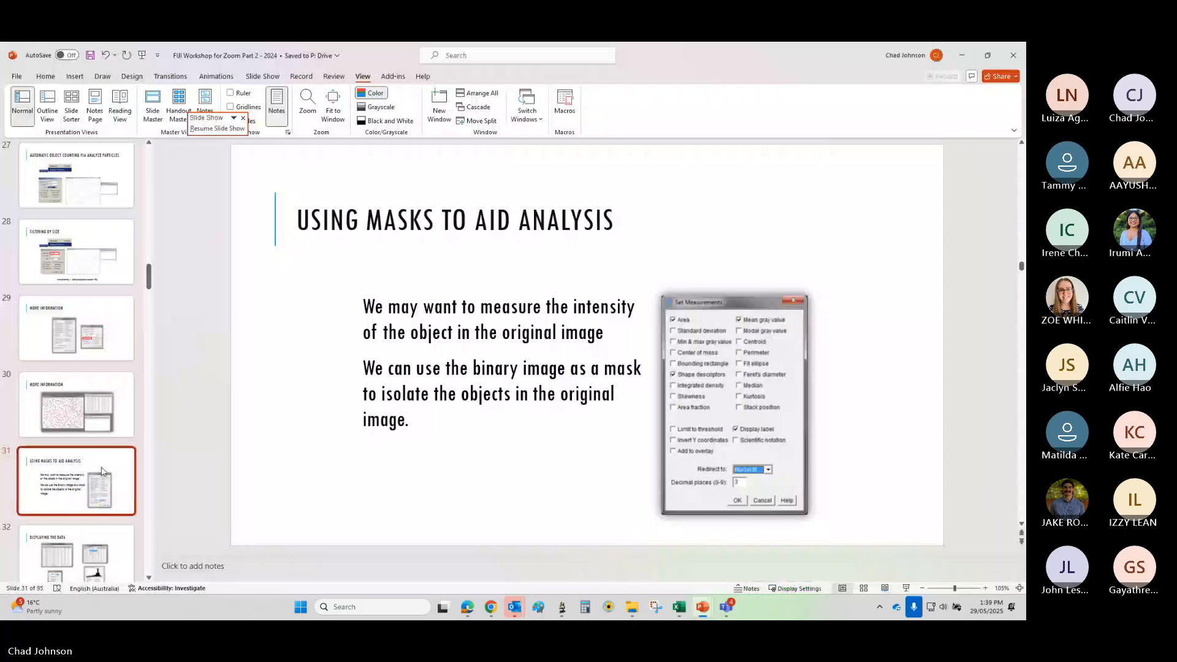
{"action": "left_click", "coordinate": [106, 554]}
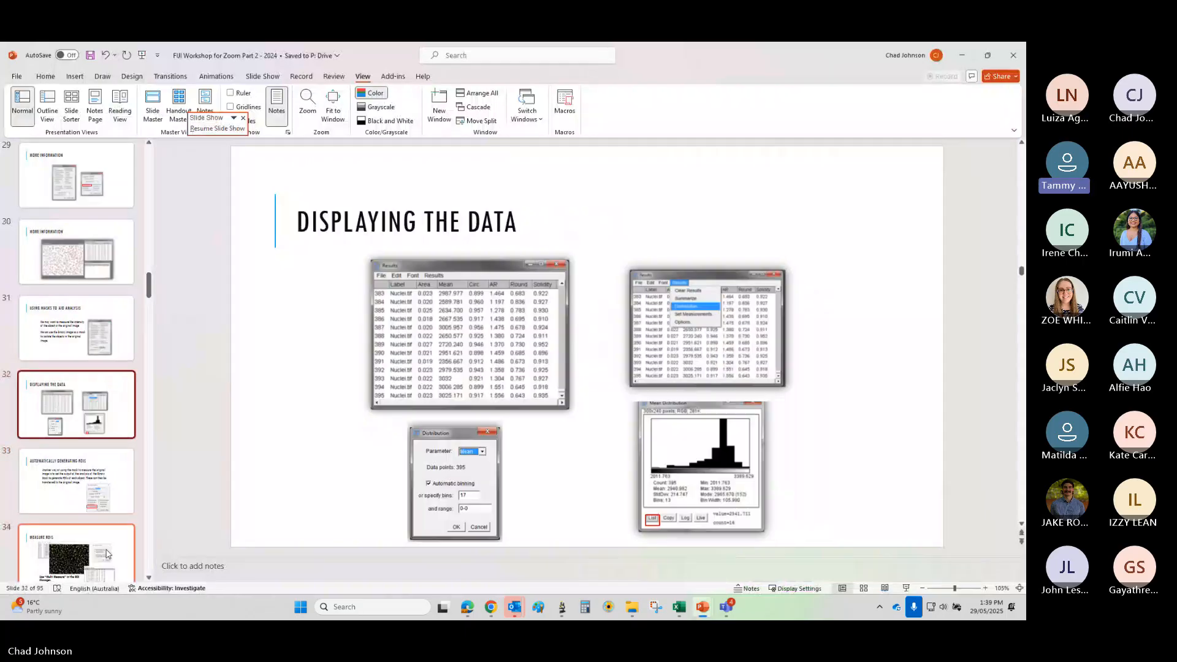
{"action": "left_click", "coordinate": [112, 494]}
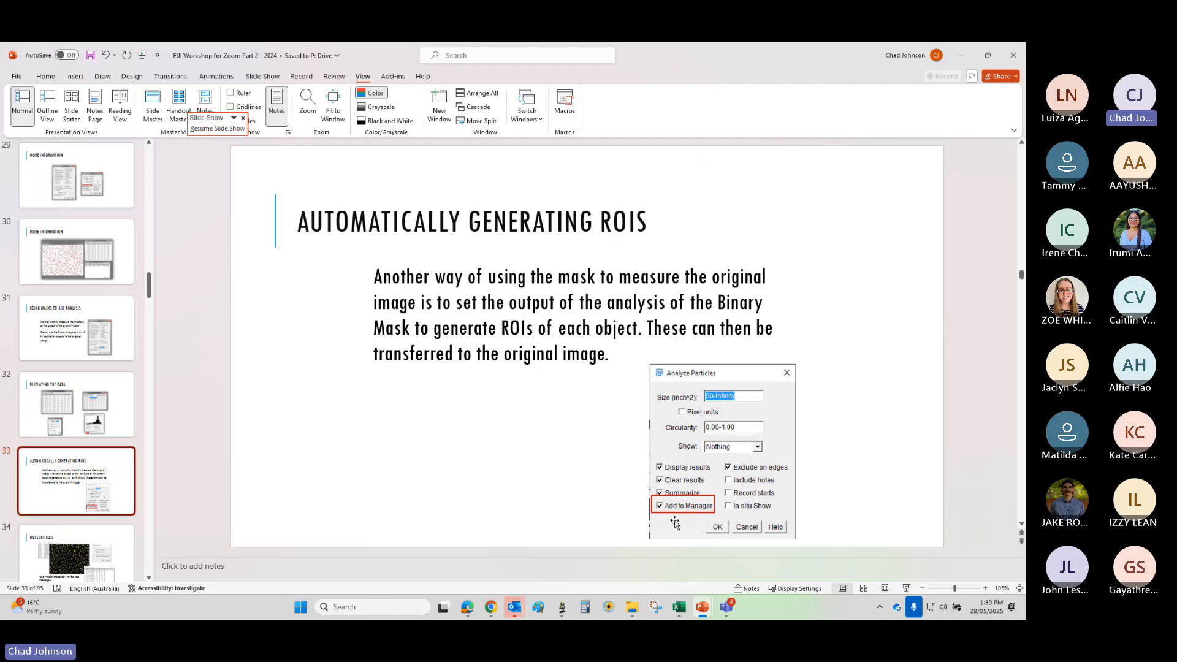
{"action": "left_click", "coordinate": [107, 554]}
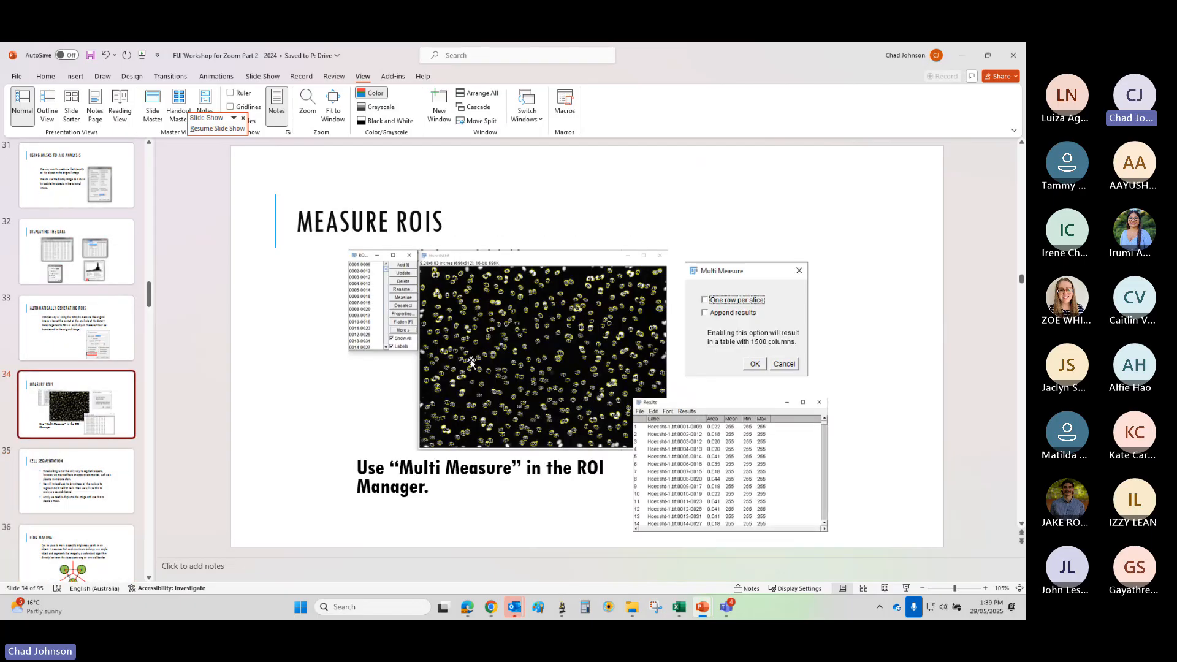
- Switch back to Fiji, bring up the ROI Manager and turn the display of all ROIs on the mask off and on again
{"action": "left_click", "coordinate": [960, 62]}
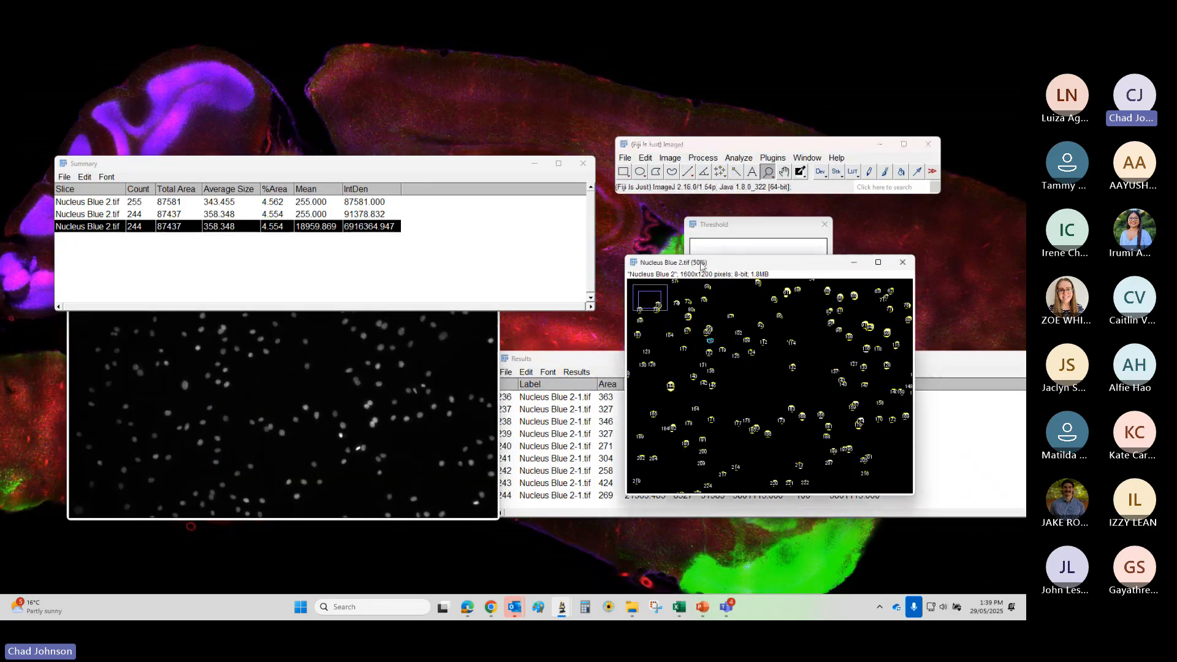
{"action": "left_click", "coordinate": [807, 157]}
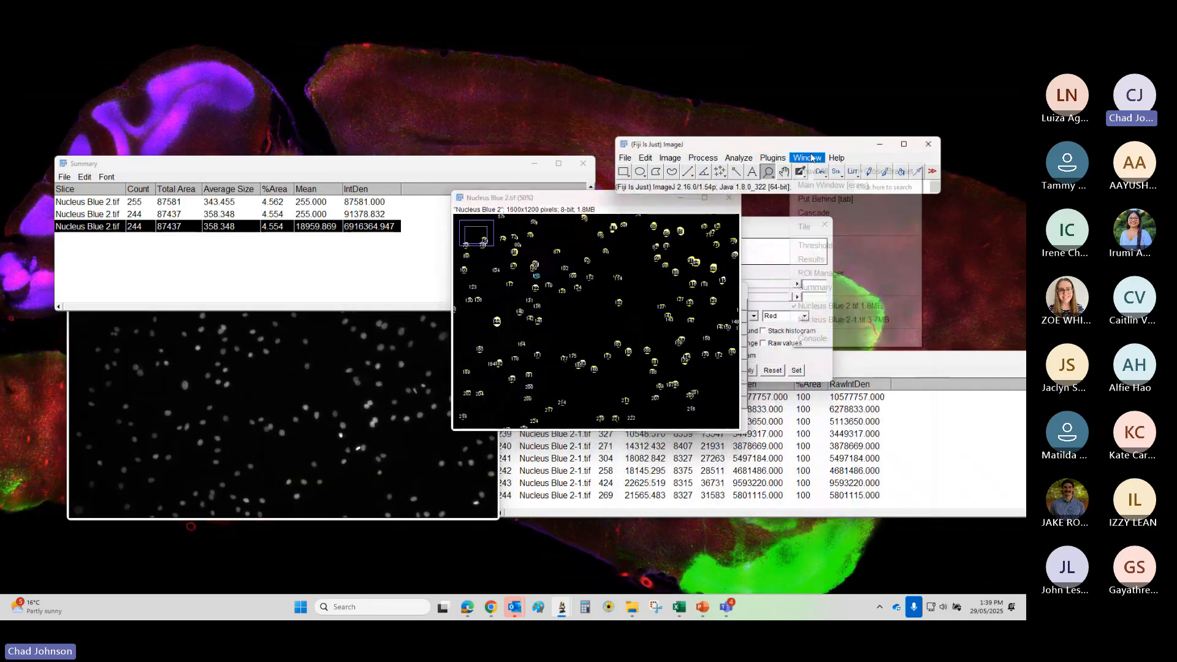
{"action": "left_click", "coordinate": [826, 274]}
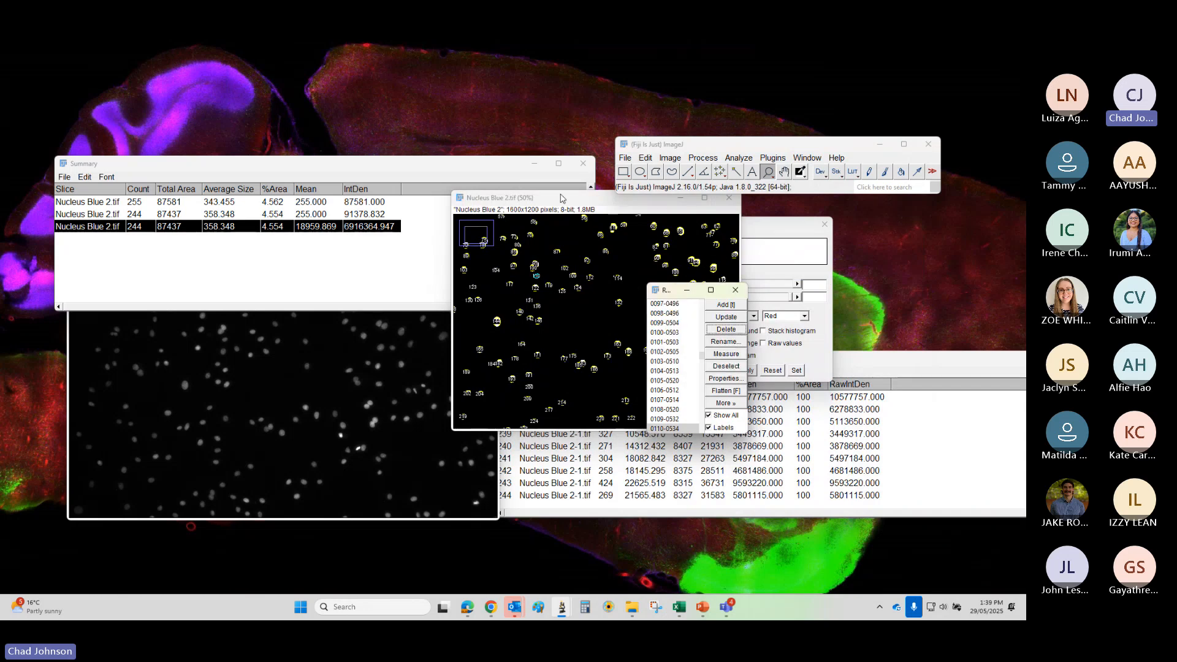
{"action": "left_click_drag", "start_coordinate": [561, 199], "coordinate": [384, 224]}
{"action": "left_click", "coordinate": [717, 416]}
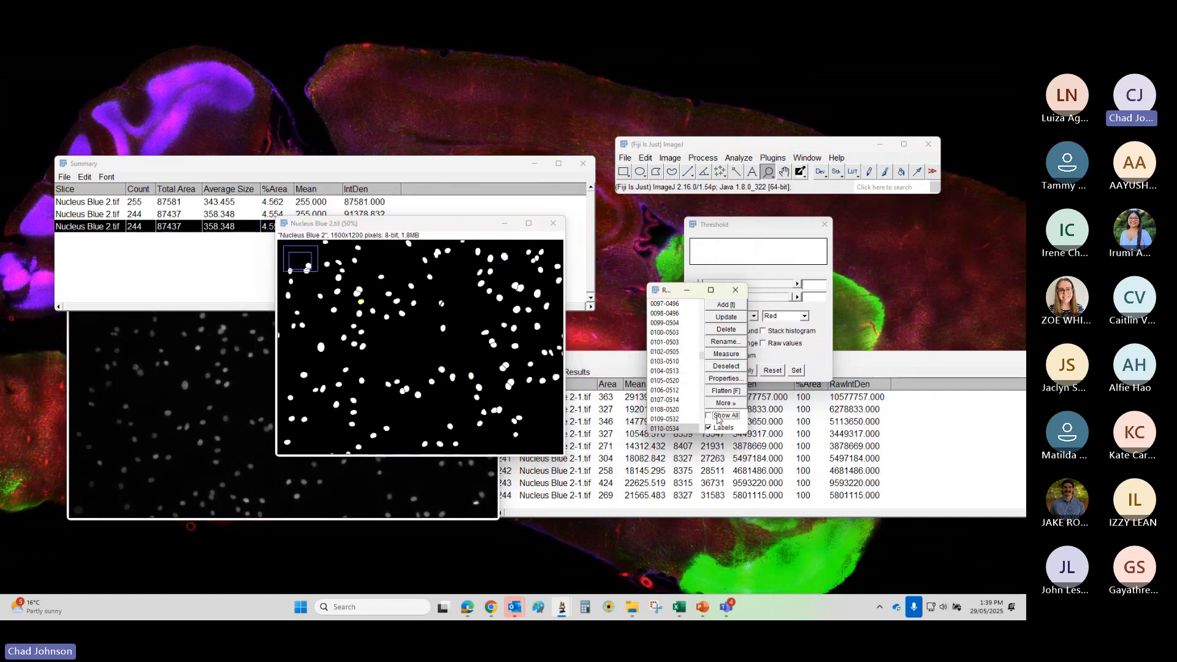
{"action": "left_click", "coordinate": [717, 416]}
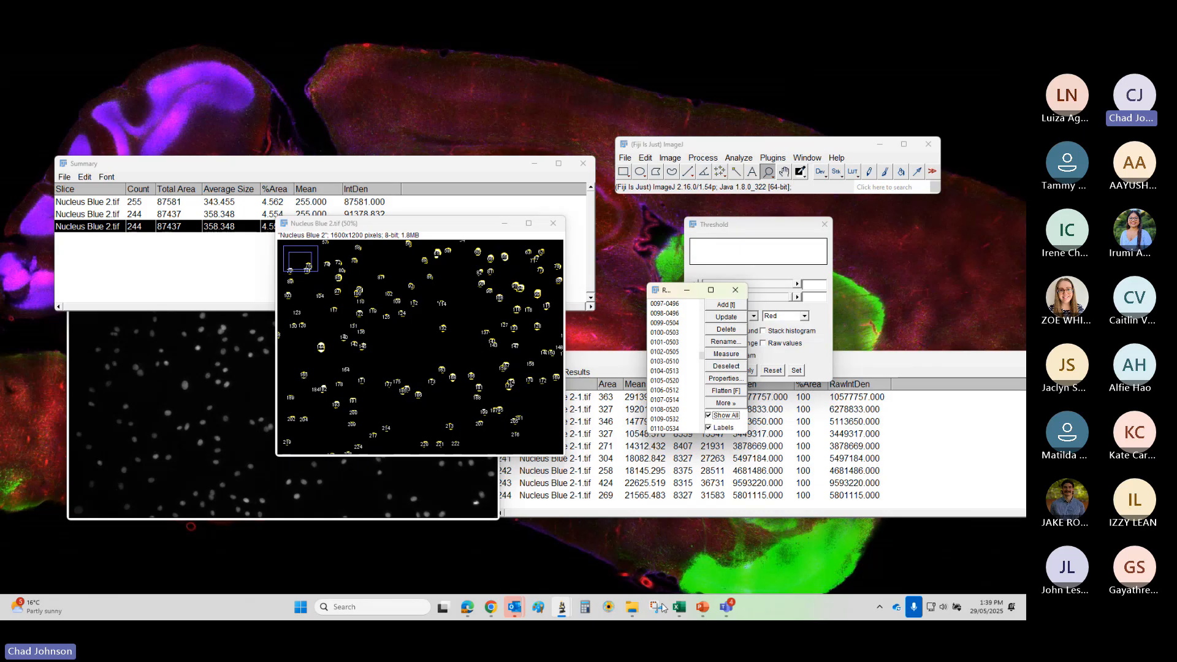
- Open the Cytoskeleton Green image from the 3 Channel Fluorescence folder in Fiji, reduce it to 33.3% and place it beside the ROI Manager
{"action": "left_click", "coordinate": [632, 608]}
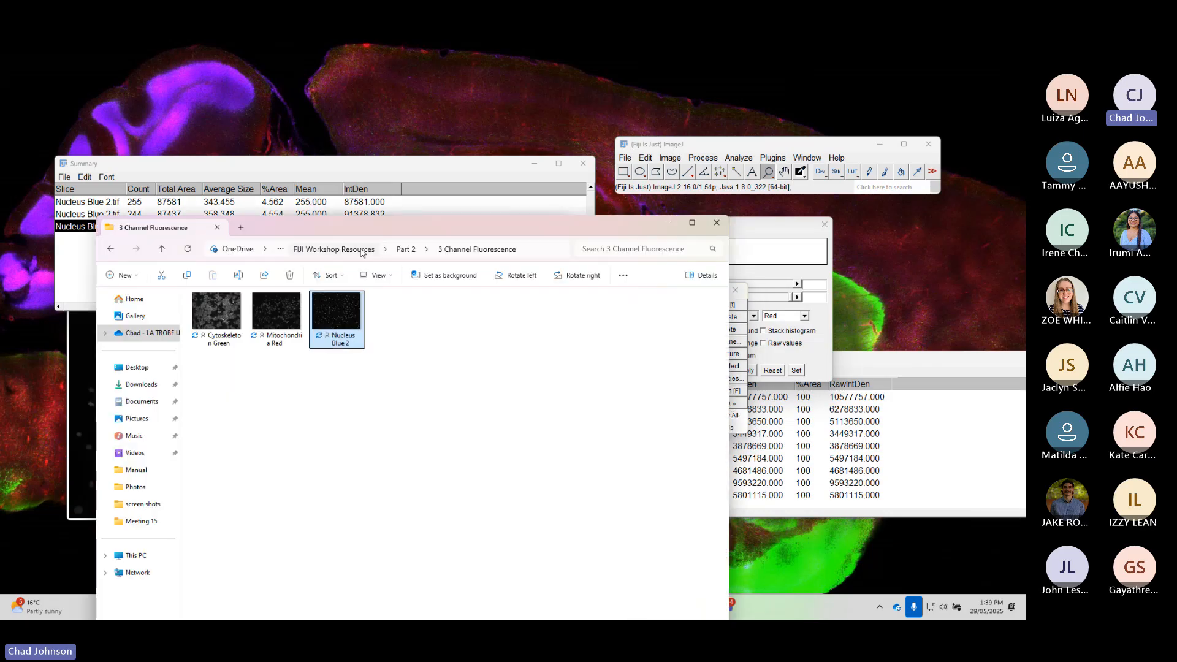
{"action": "left_click_drag", "start_coordinate": [375, 231], "coordinate": [678, 319]}
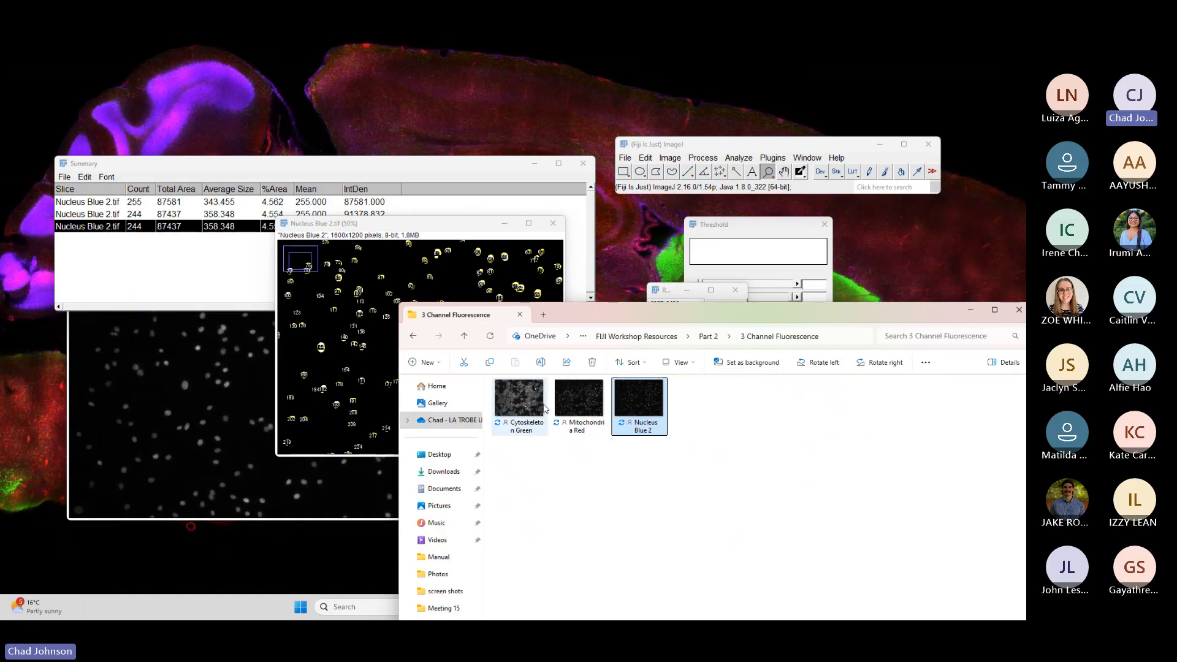
{"action": "left_click_drag", "start_coordinate": [515, 402], "coordinate": [677, 172]}
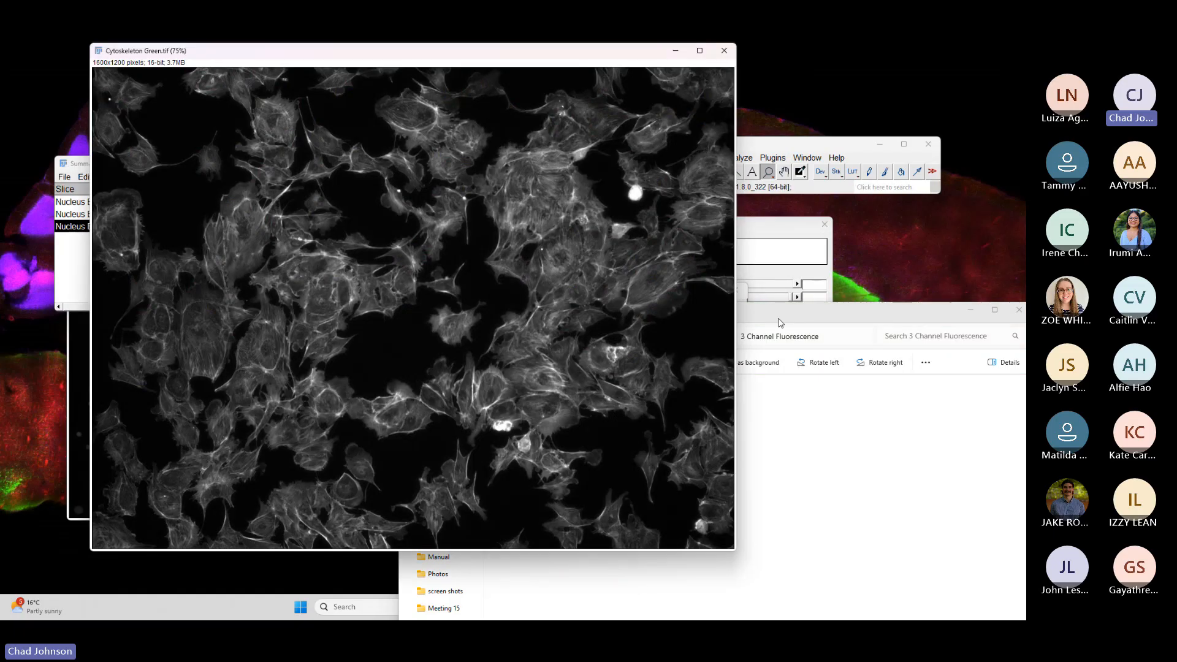
{"action": "left_click", "coordinate": [251, 57]}
{"action": "key", "text": "minus"}
{"action": "key", "text": "minus"}
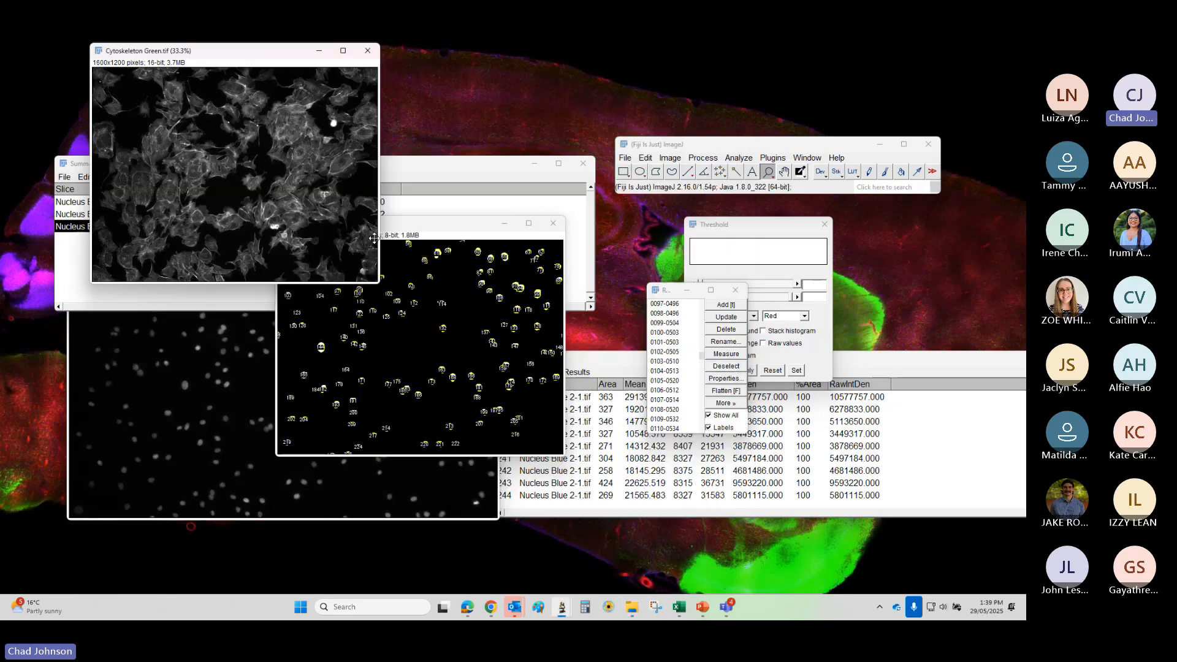
{"action": "left_click_drag", "start_coordinate": [251, 60], "coordinate": [485, 231]}
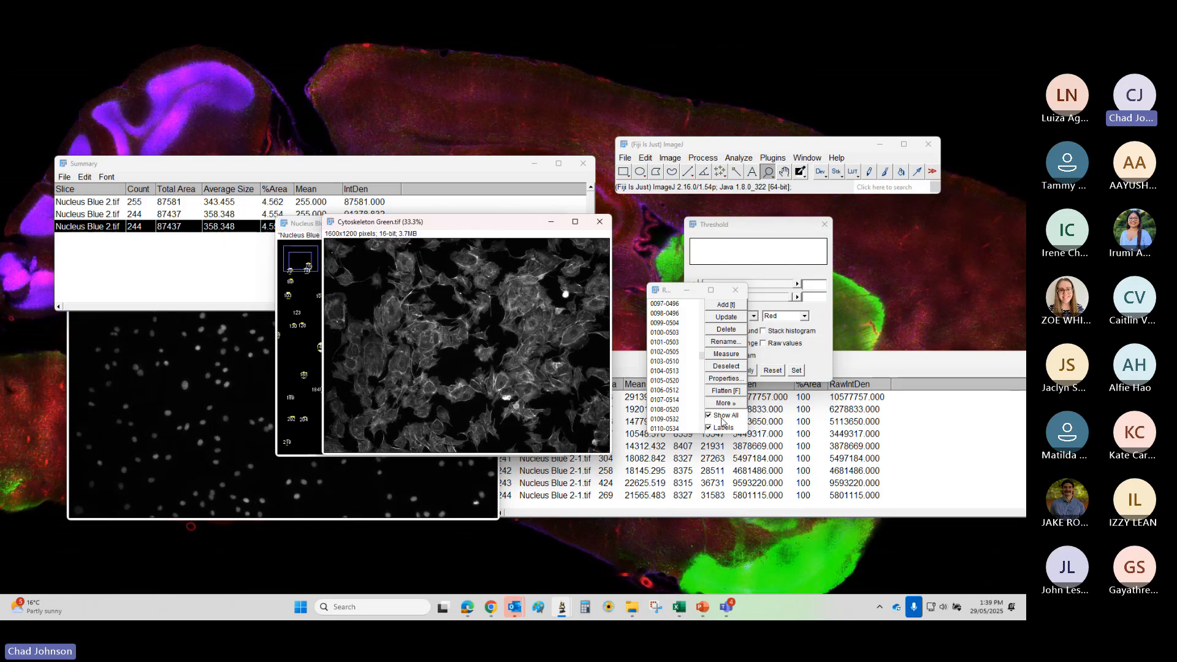
- Overlay all nuclei ROIs on the Cytoskeleton Green image with their labels turned off
{"action": "left_click", "coordinate": [722, 418]}
{"action": "left_click", "coordinate": [721, 418]}
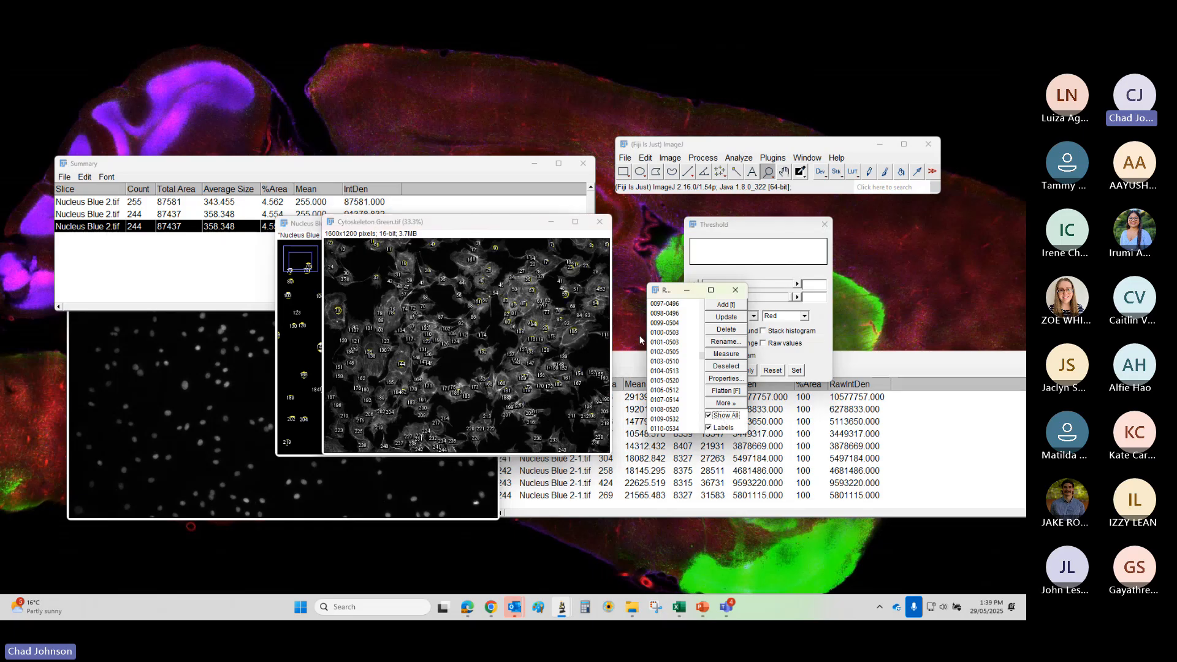
{"action": "left_click", "coordinate": [710, 428]}
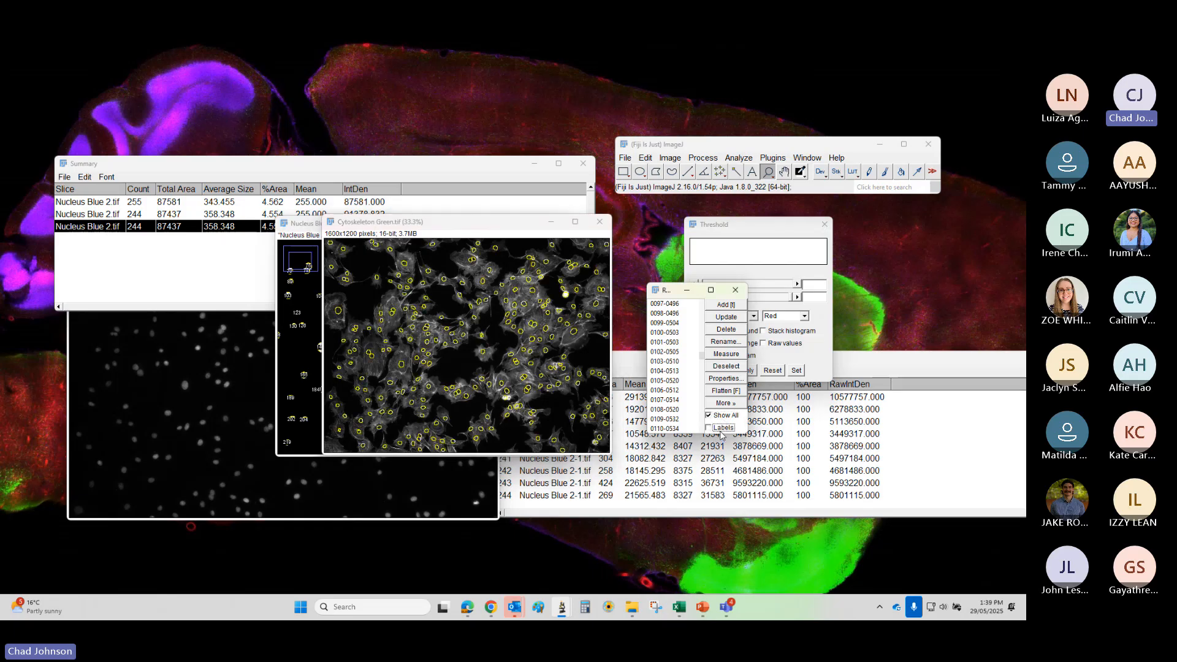
- Magnify different areas of the Cytoskeleton Green image to examine how the nuclei outlines sit within the cells
{"action": "left_click", "coordinate": [394, 355]}
{"action": "left_click", "coordinate": [394, 354]}
{"action": "left_click", "coordinate": [394, 355]}
{"action": "left_click", "coordinate": [395, 354]}
{"action": "left_click", "coordinate": [394, 355]}
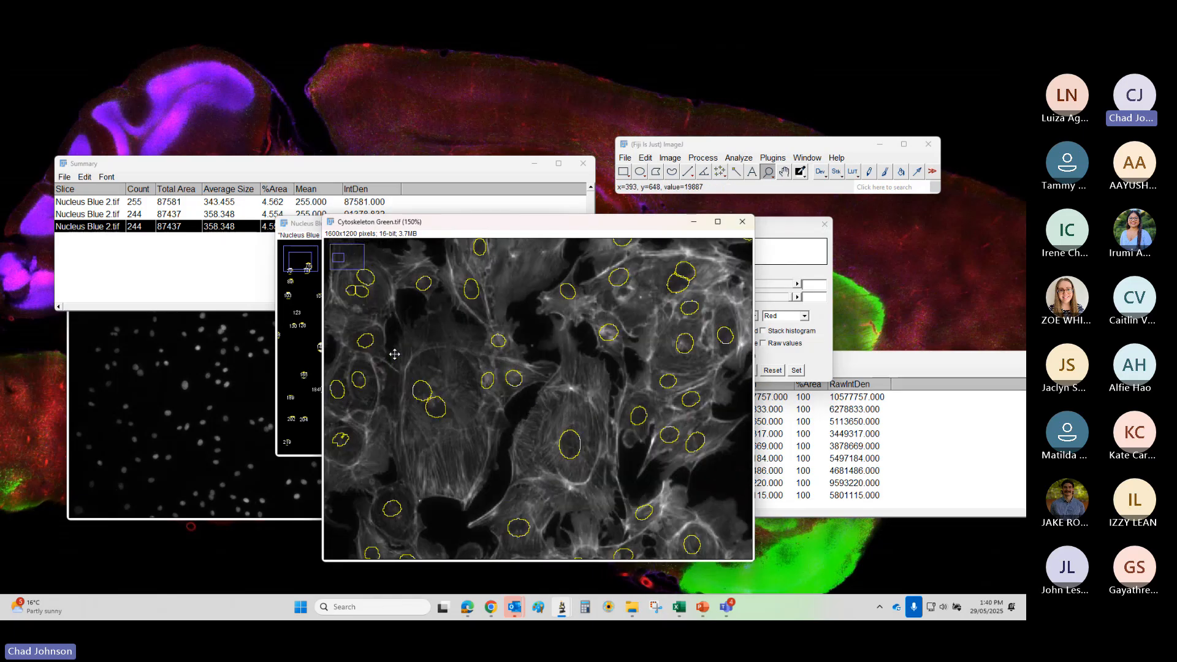
{"action": "left_click", "coordinate": [592, 444]}
{"action": "left_click", "coordinate": [593, 444]}
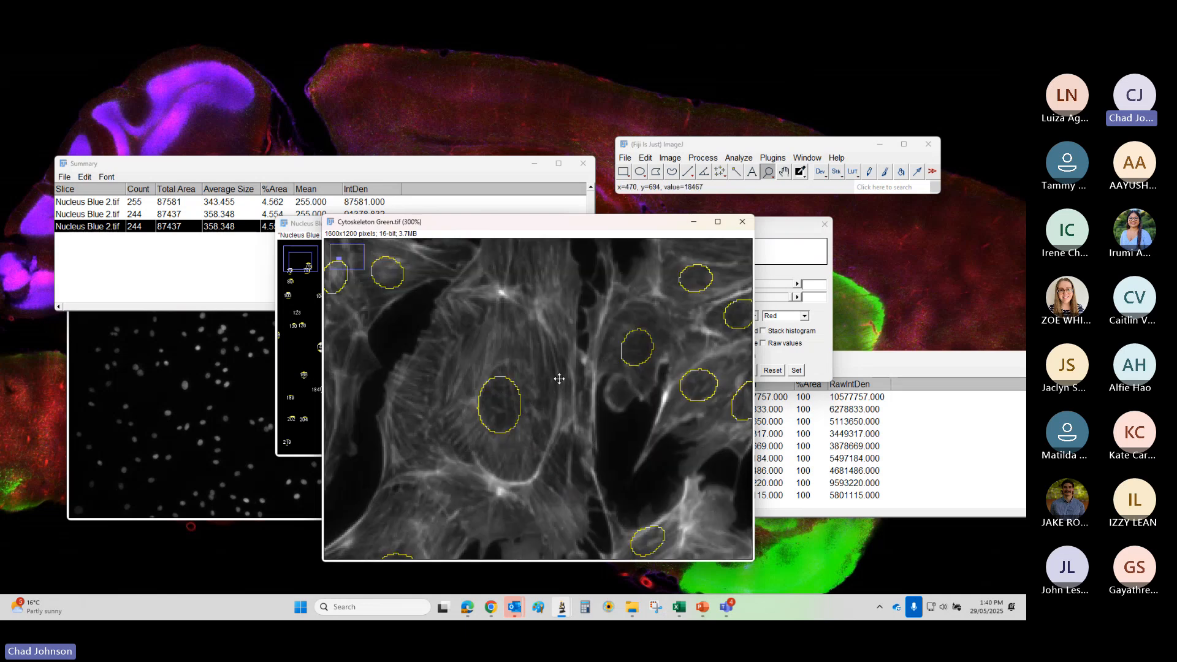
{"action": "left_click_drag", "start_coordinate": [460, 224], "coordinate": [319, 133]}
{"action": "right_click", "coordinate": [462, 314]}
{"action": "right_click", "coordinate": [462, 314]}
{"action": "right_click", "coordinate": [462, 314]}
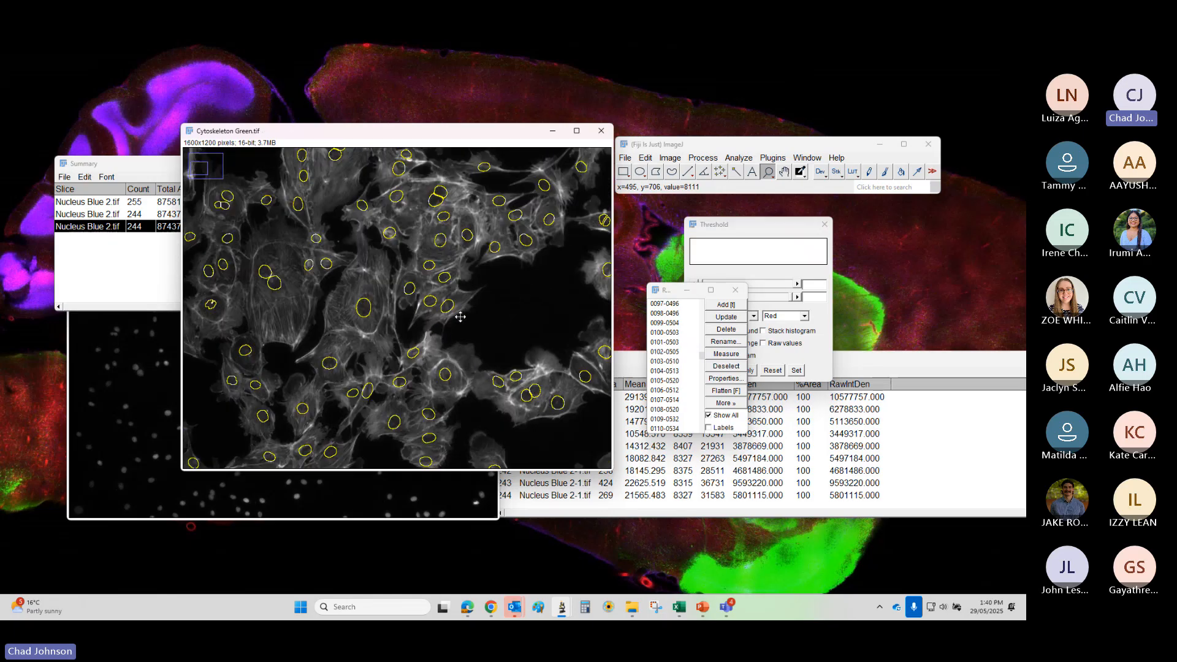
{"action": "left_click", "coordinate": [523, 296]}
{"action": "right_click", "coordinate": [470, 298]}
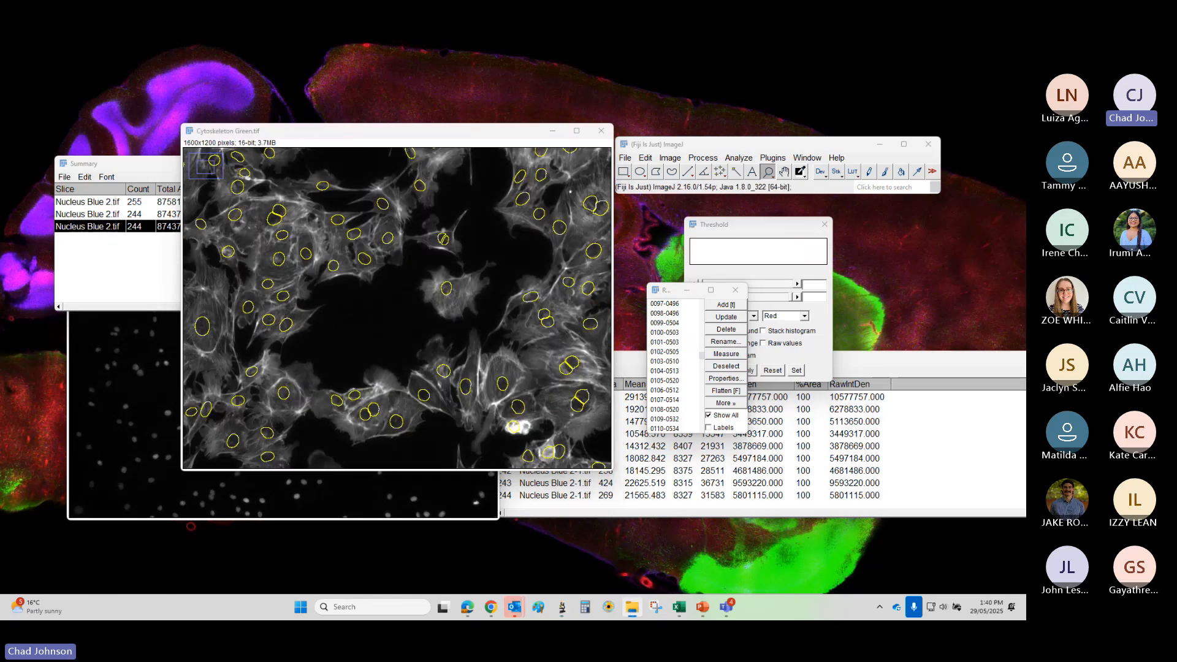
- Open the Mitochondria Red image from the same folder, move it aside and magnify a group of cells to 200%
{"action": "left_click_drag", "start_coordinate": [643, 616], "coordinate": [644, 184]}
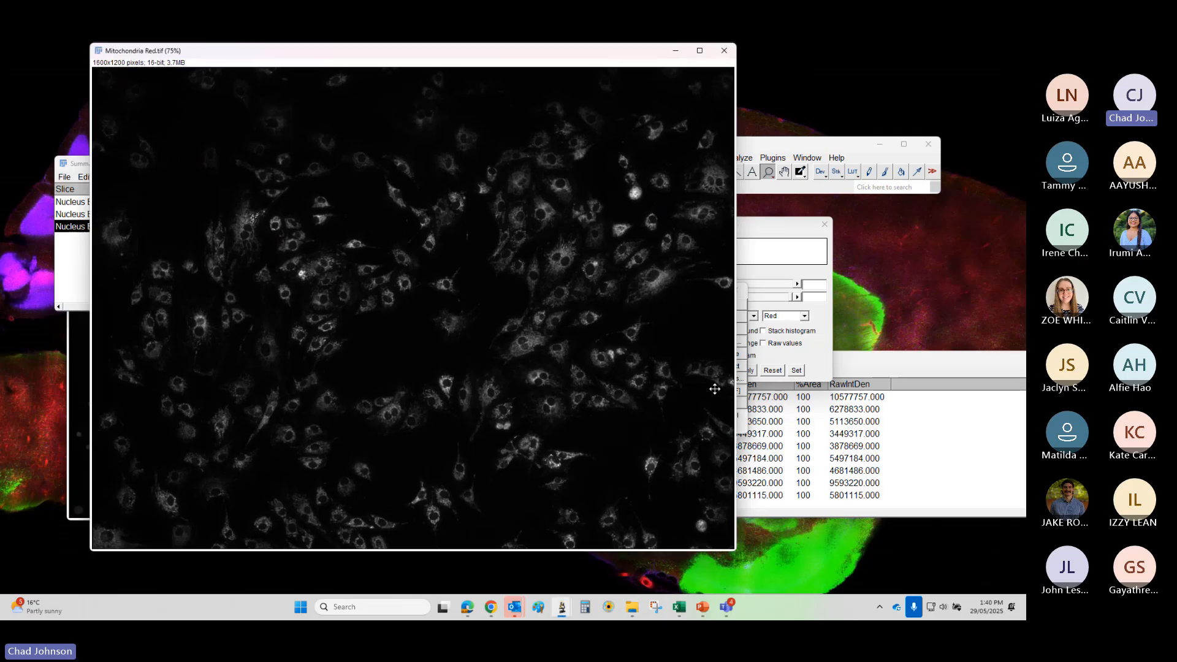
{"action": "left_click_drag", "start_coordinate": [565, 52], "coordinate": [400, 121]}
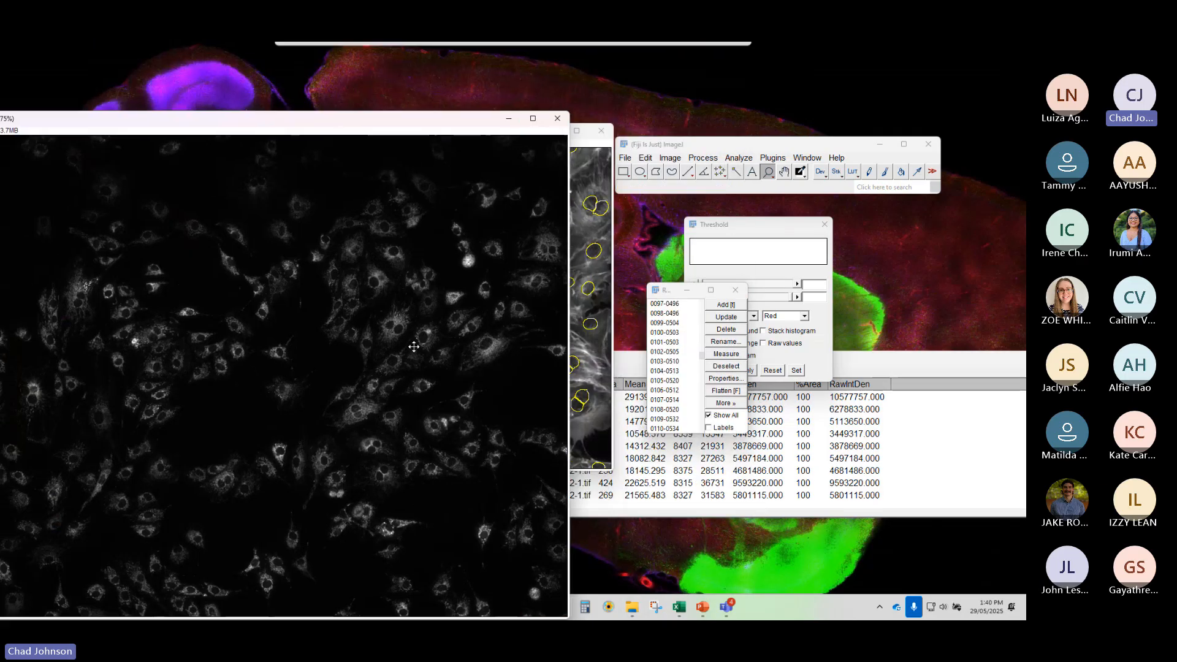
{"action": "right_click", "coordinate": [393, 257]}
{"action": "right_click", "coordinate": [392, 257]}
{"action": "left_click", "coordinate": [122, 319]}
{"action": "left_click", "coordinate": [122, 319]}
{"action": "left_click", "coordinate": [212, 340]}
{"action": "left_click", "coordinate": [284, 285]}
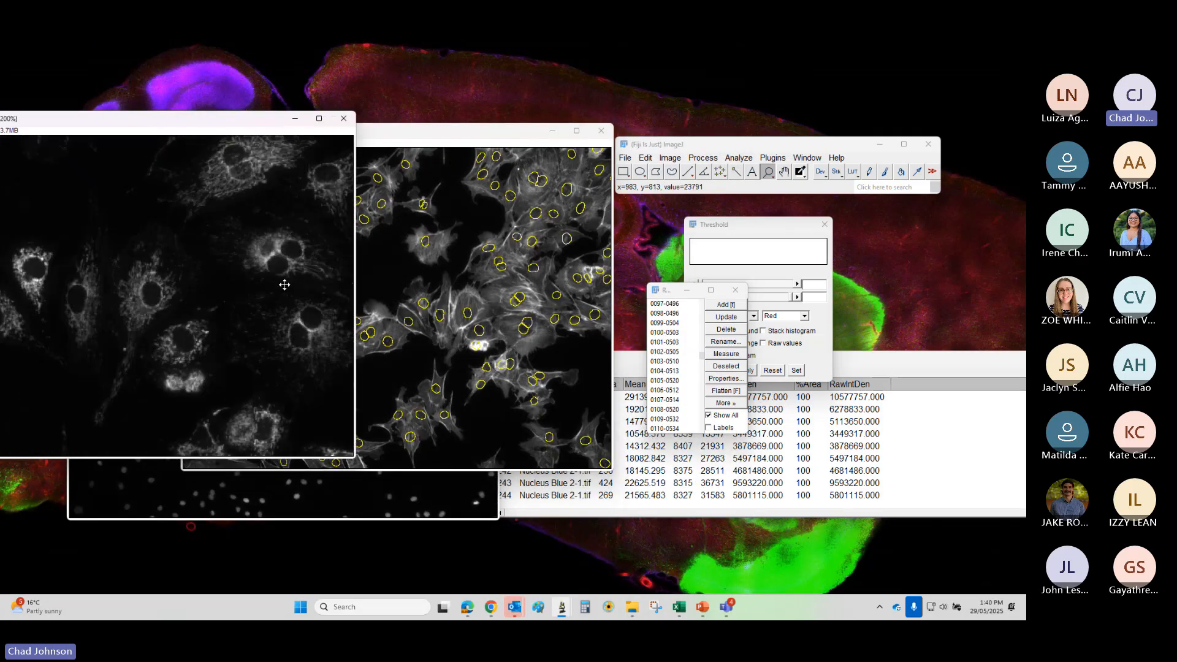
- Overlay all ROIs with labels on the Mitochondria Red image and run Multi Measure on them with One row per slice and Append results off
{"action": "left_click", "coordinate": [727, 417]}
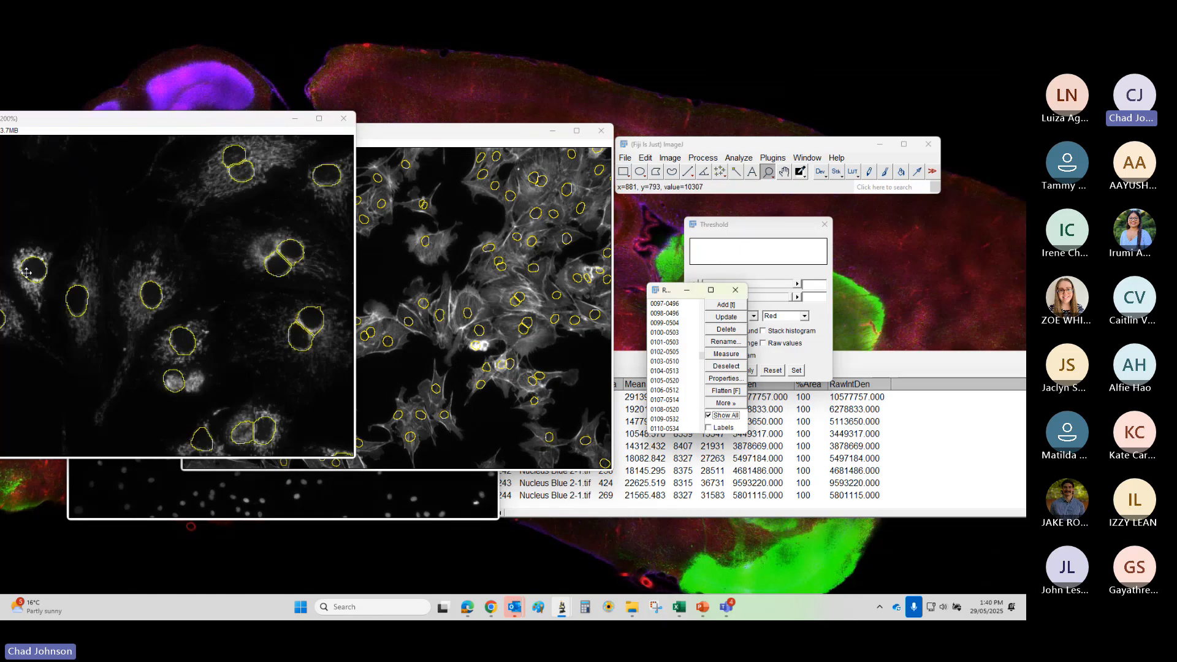
{"action": "left_click", "coordinate": [725, 428]}
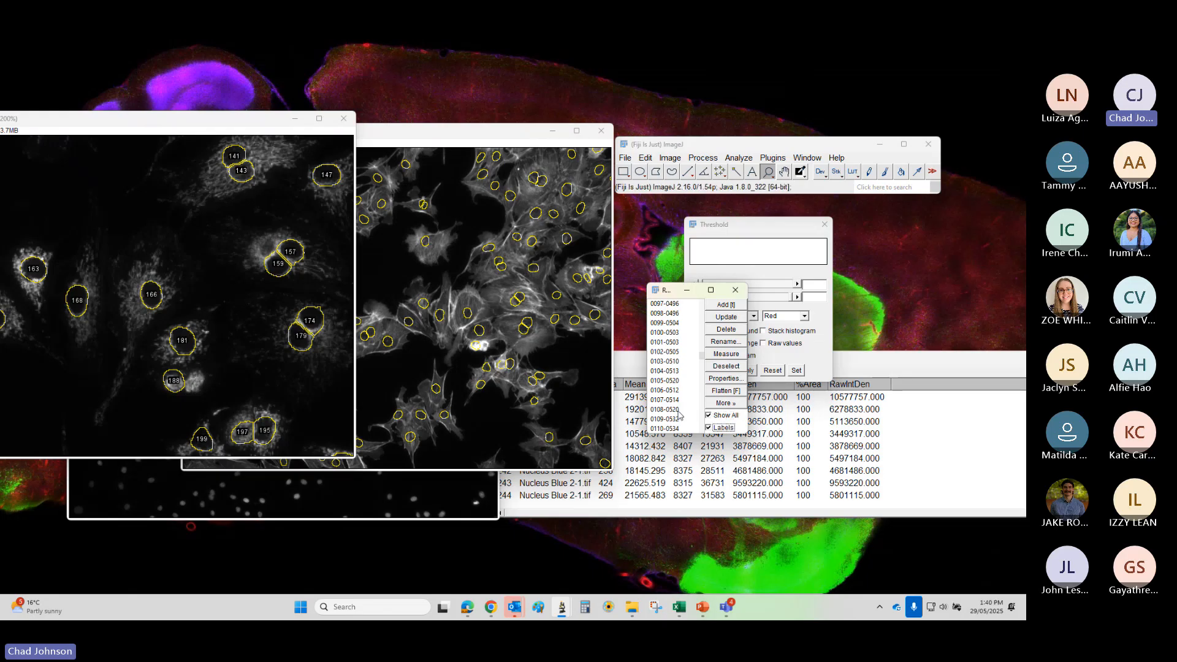
{"action": "left_click", "coordinate": [666, 304]}
{"action": "key", "text": "ctrl+a"}
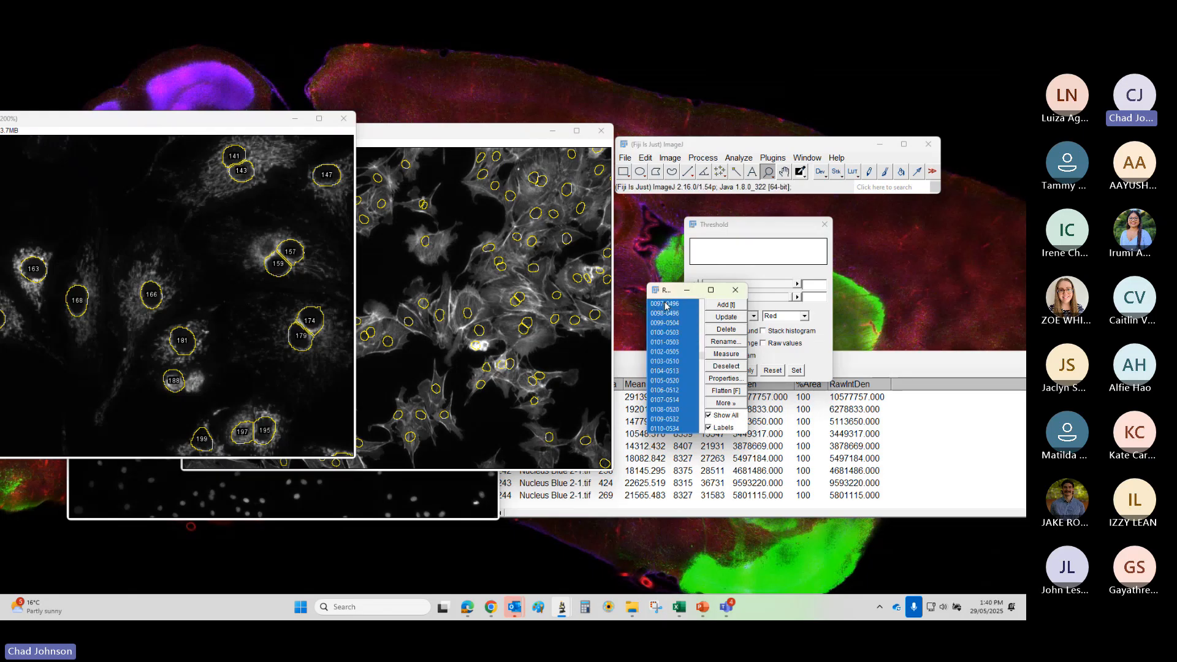
{"action": "left_click", "coordinate": [726, 402]}
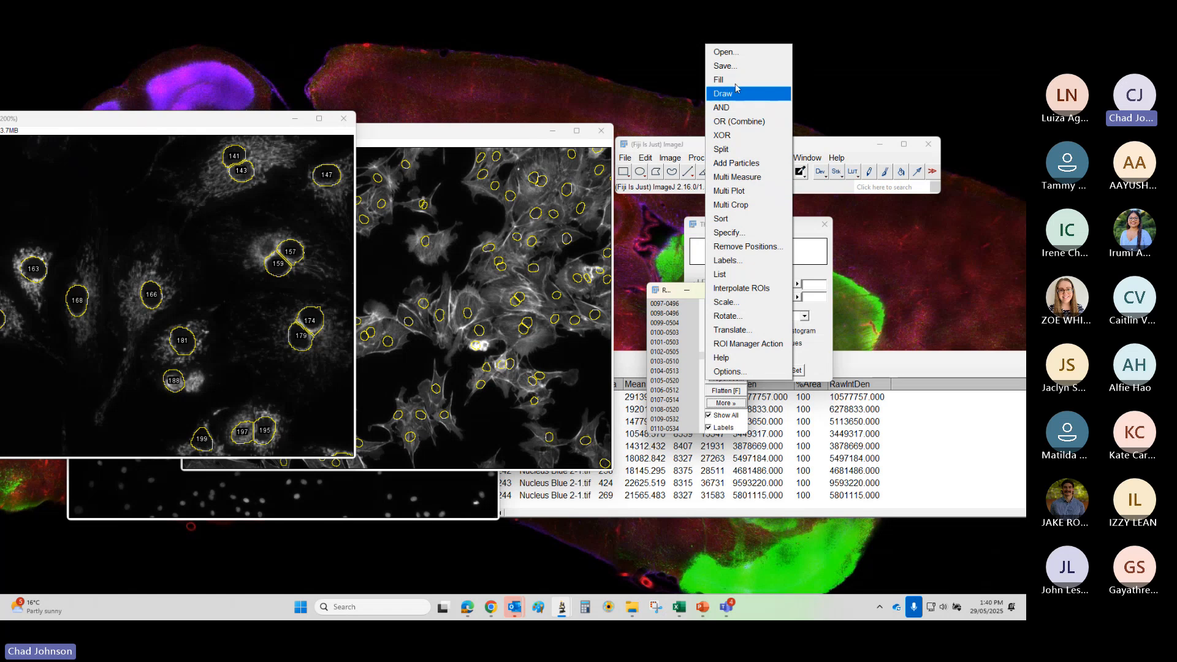
{"action": "left_click", "coordinate": [742, 177]}
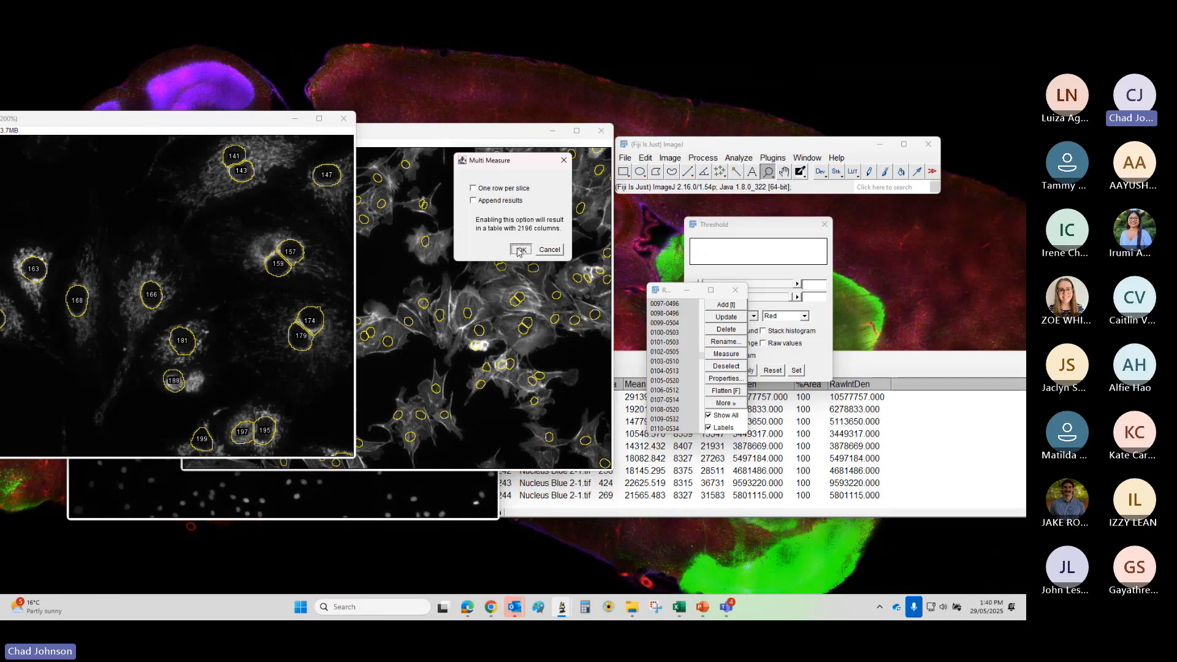
{"action": "left_click", "coordinate": [520, 249]}
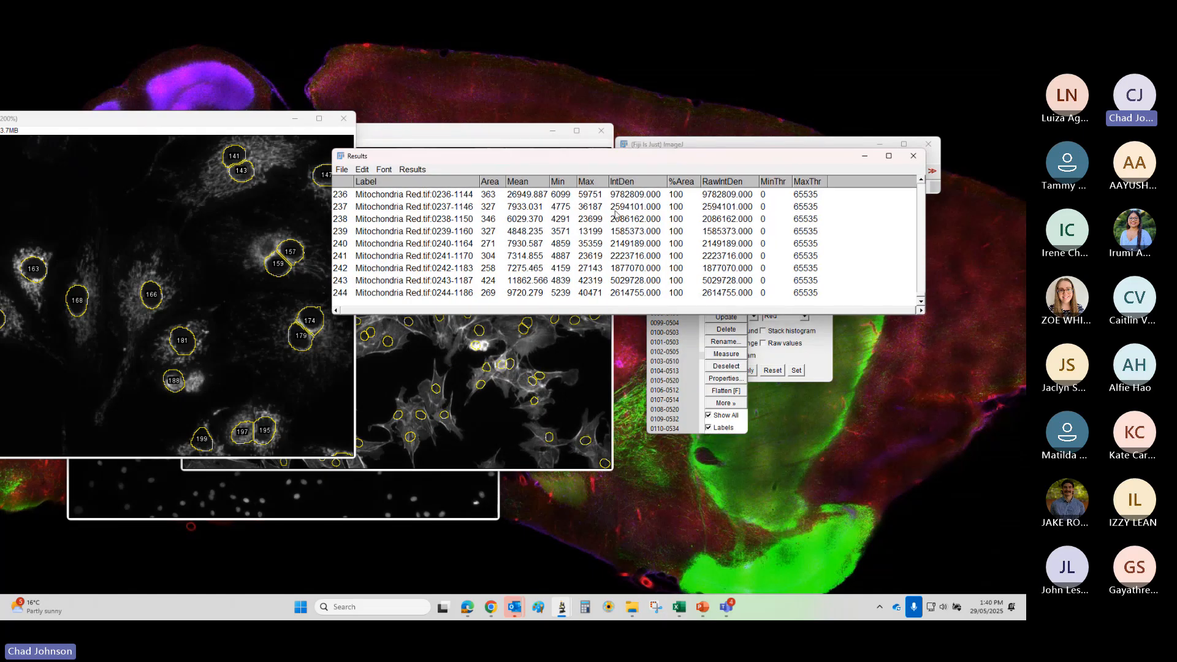
- Examine the individual ROI measurements for Mitochondria Red in the Results table, working up from the last rows
{"action": "scroll", "coordinate": [616, 227], "scroll_direction": "up", "scroll_amount": 6}
{"action": "left_click", "coordinate": [339, 193]}
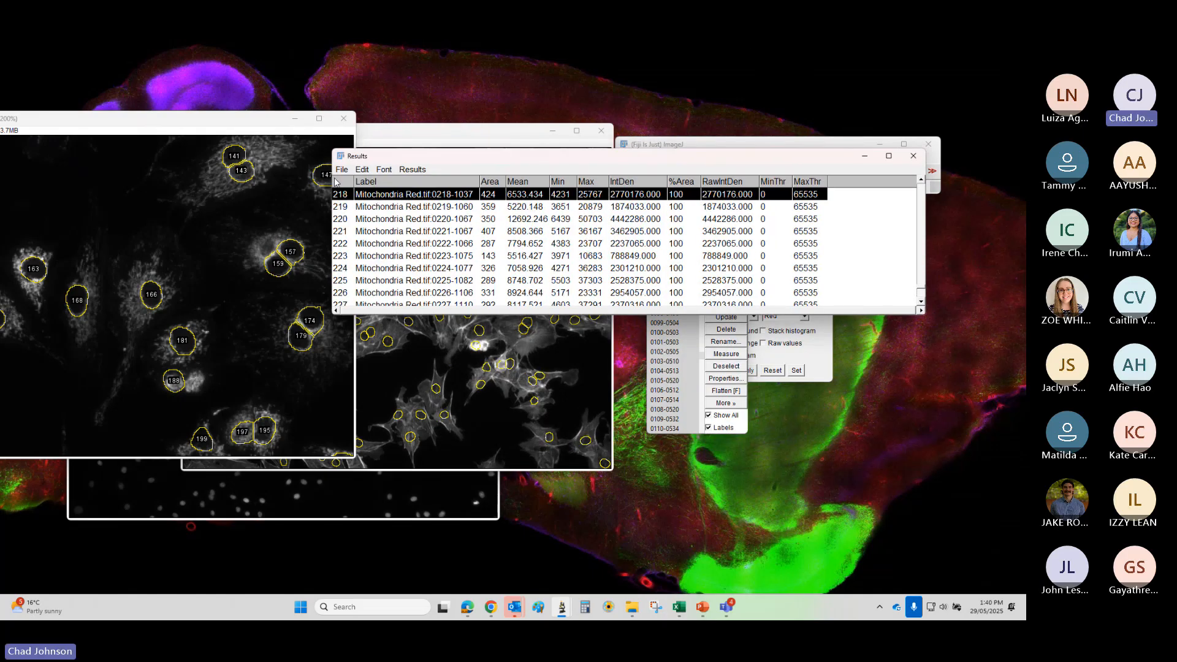
{"action": "scroll", "coordinate": [462, 239], "scroll_direction": "up", "scroll_amount": 6}
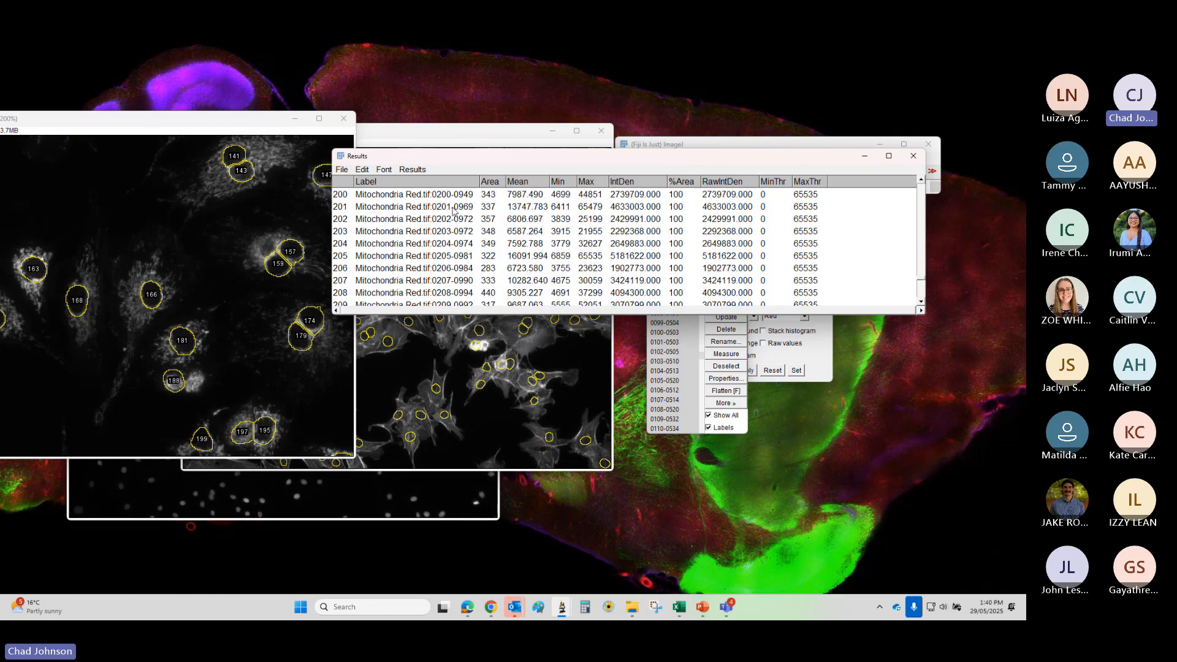
{"action": "scroll", "coordinate": [454, 211], "scroll_direction": "up", "scroll_amount": 7}
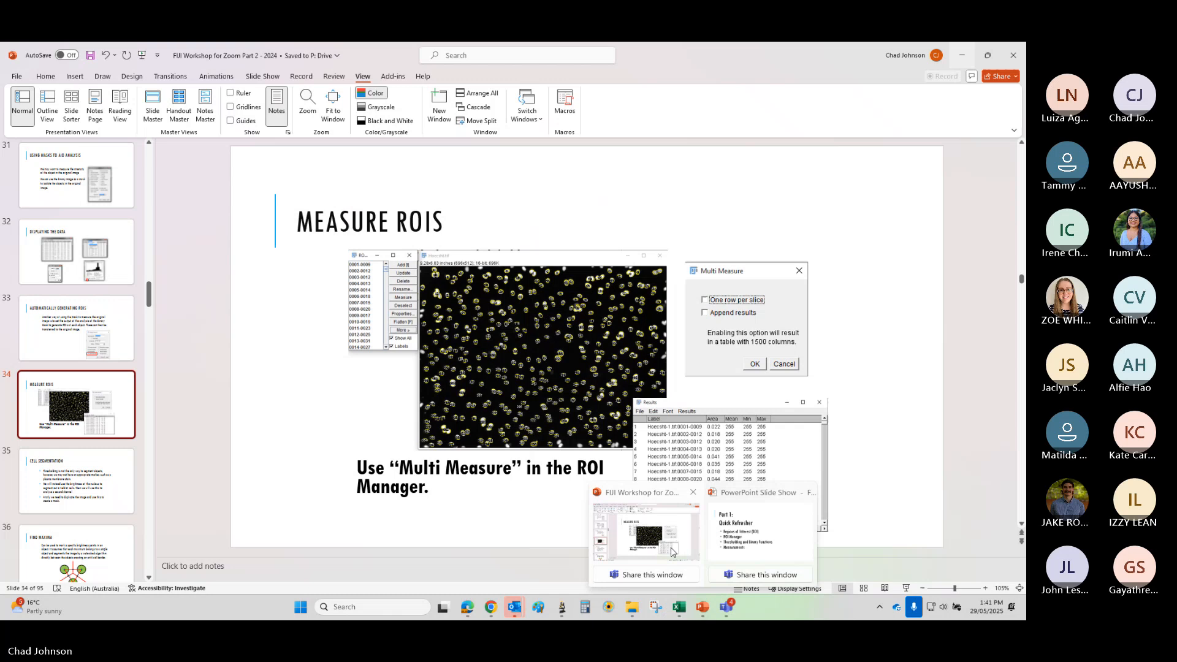
- Switch to the workshop deck in PowerPoint and open the Cell Segmentation slide
{"action": "left_click", "coordinate": [644, 535]}
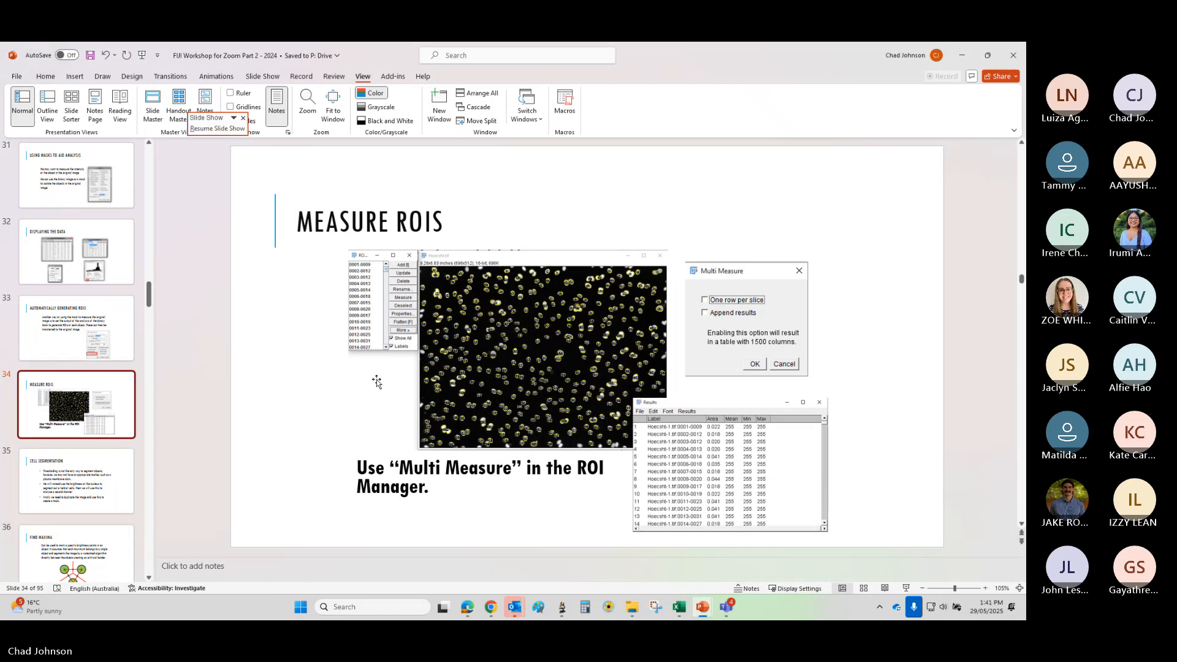
{"action": "left_click", "coordinate": [109, 486]}
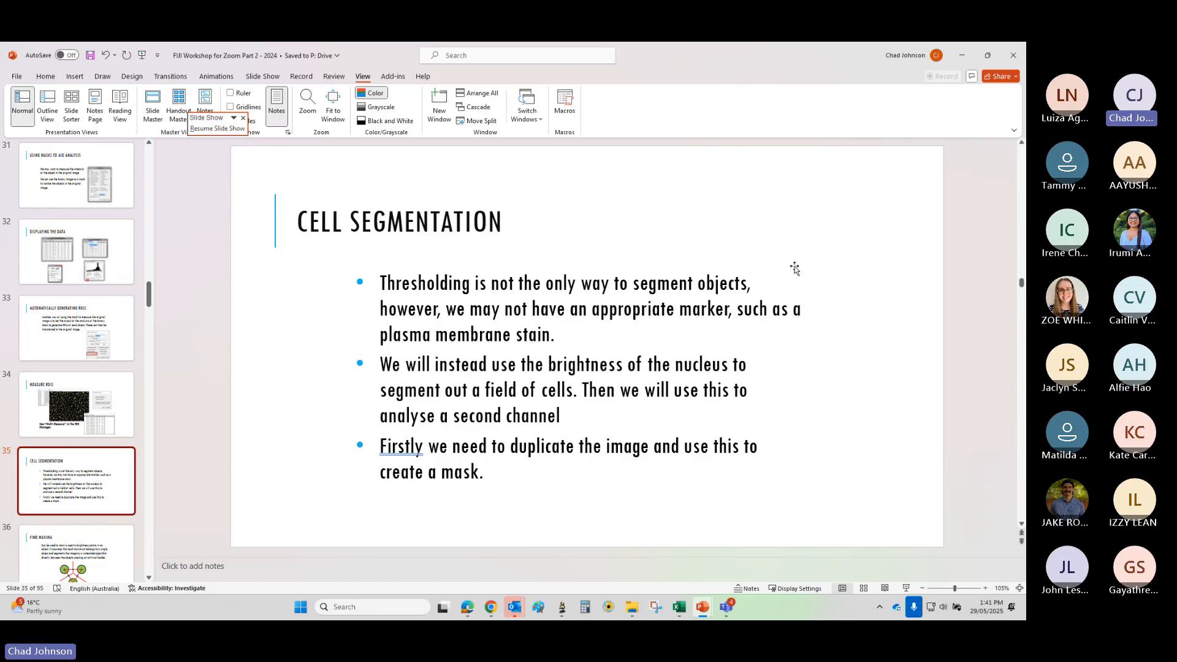
- Return to Fiji, bring the Cytoskeleton Green image forward, hide the ROI overlay and inspect the cell outlines up close and as a whole
{"action": "left_click", "coordinate": [963, 56]}
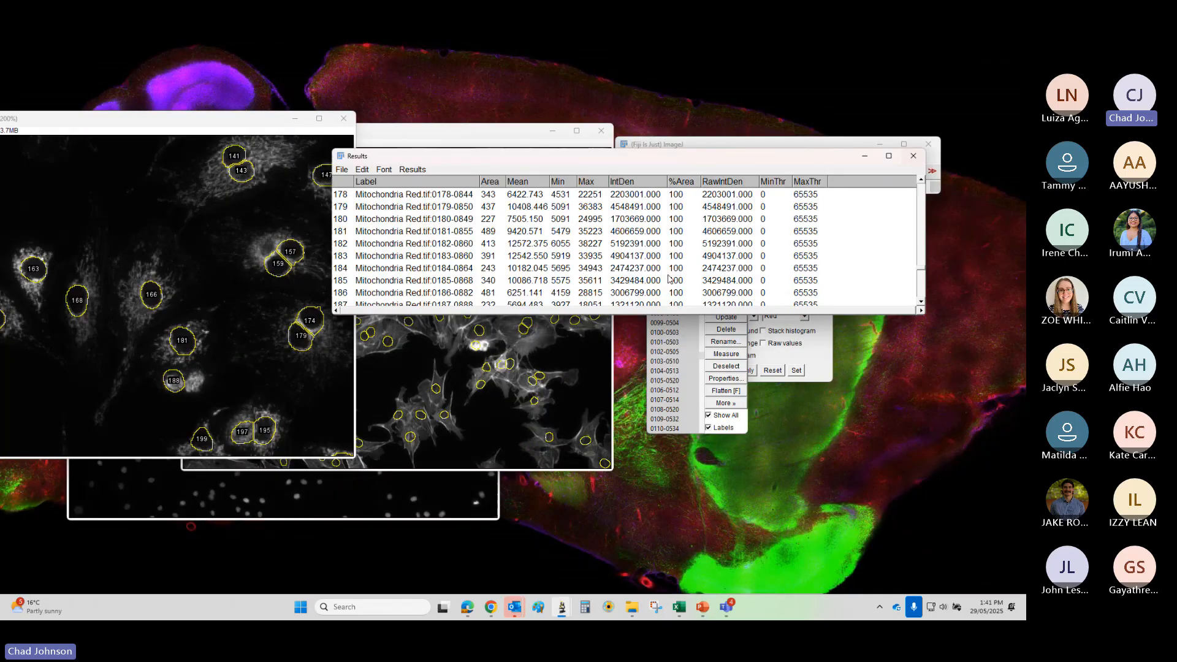
{"action": "left_click", "coordinate": [413, 499]}
{"action": "left_click", "coordinate": [563, 417]}
{"action": "scroll", "coordinate": [412, 153], "scroll_direction": "down", "scroll_amount": 3}
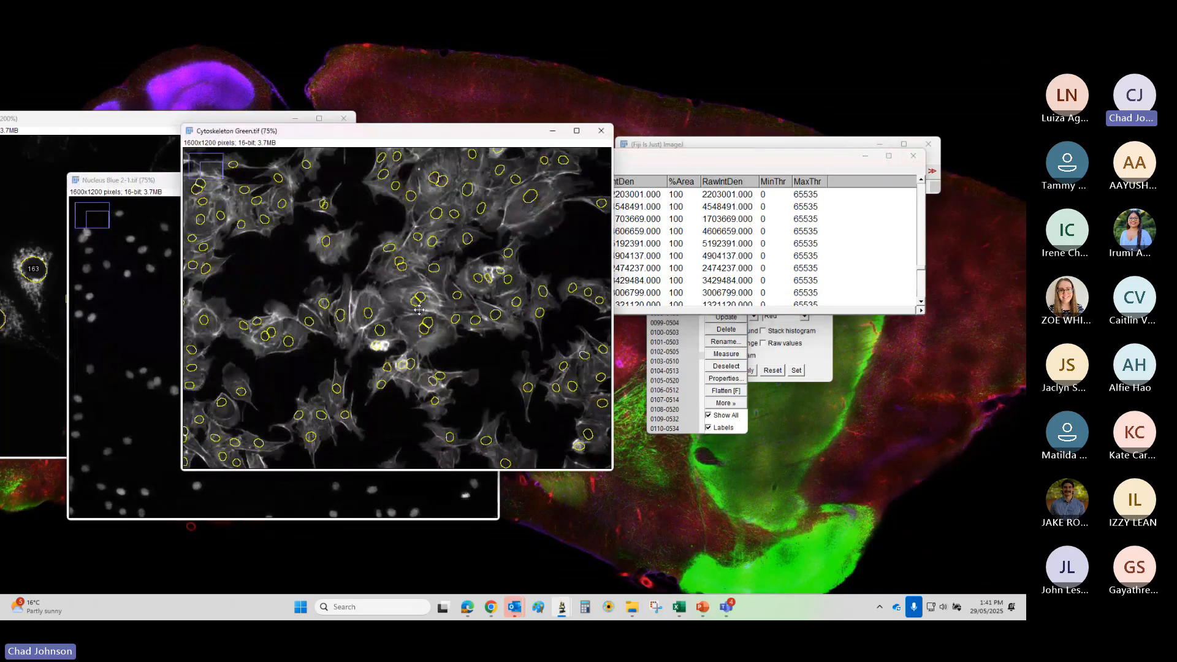
{"action": "left_click", "coordinate": [709, 416]}
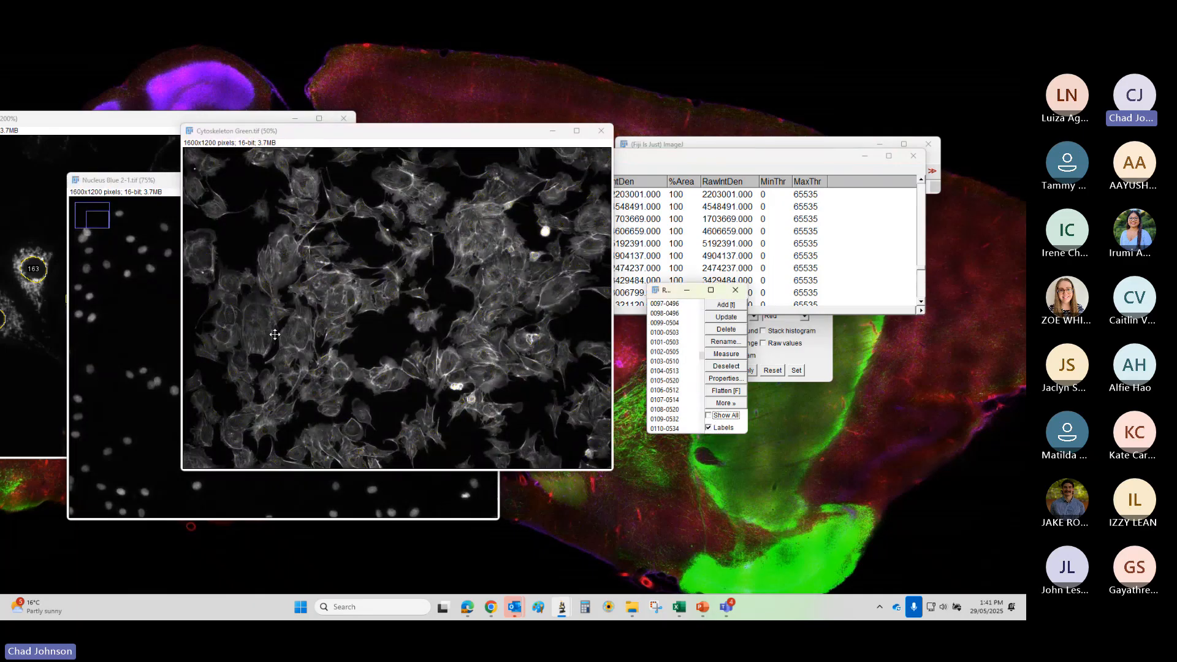
{"action": "scroll", "coordinate": [561, 358], "scroll_direction": "up", "scroll_amount": 4}
{"action": "scroll", "coordinate": [420, 320], "scroll_direction": "down", "scroll_amount": 4}
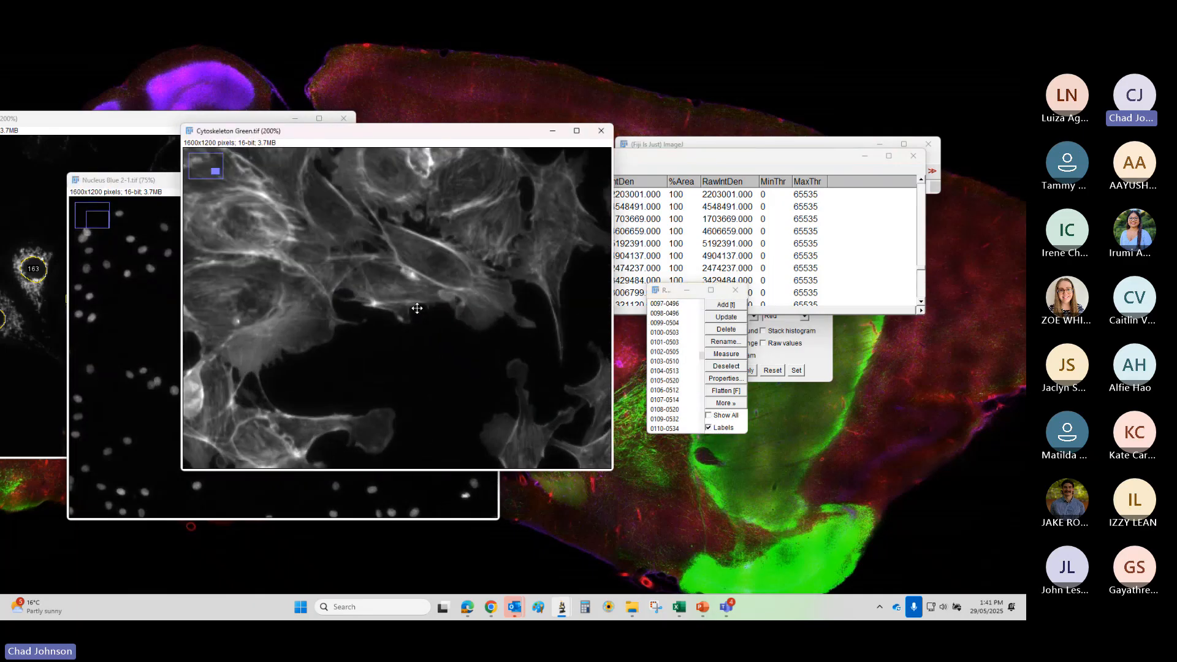
{"action": "scroll", "coordinate": [421, 325], "scroll_direction": "down", "scroll_amount": 2}
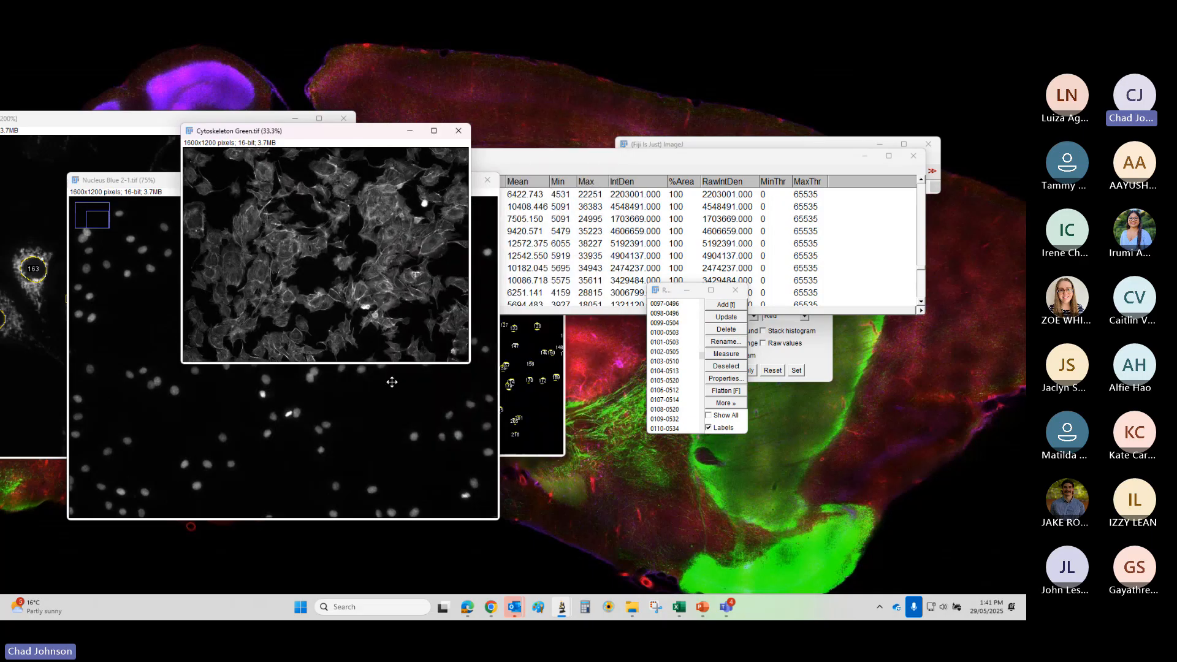
- Preview a threshold on Cytoskeleton Green with the lower limit reduced to 7661, and set the Nucleus Blue 2-1 image beside it
{"action": "key", "text": "ctrl+shift+t"}
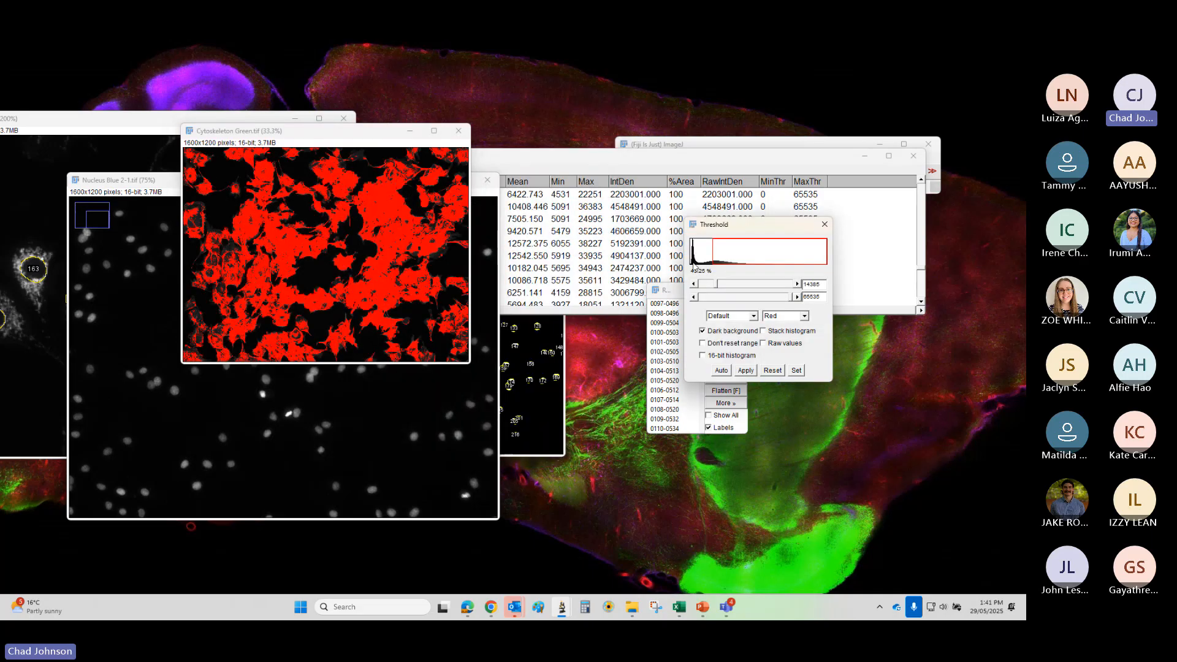
{"action": "left_click_drag", "start_coordinate": [718, 287], "coordinate": [708, 288]}
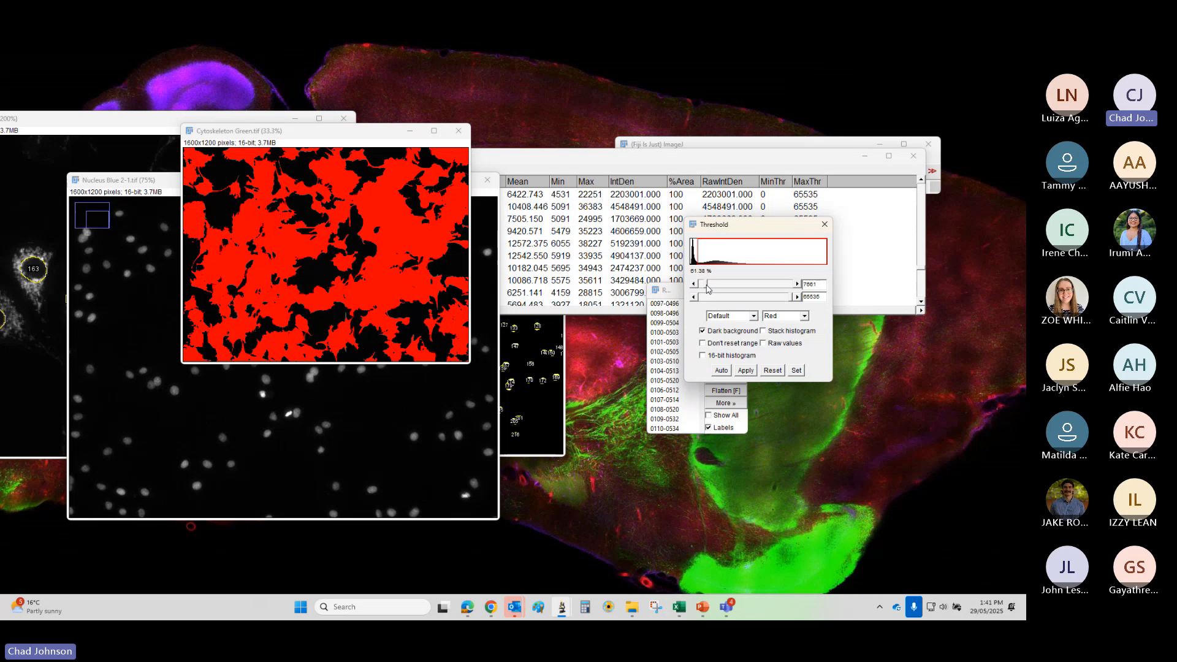
{"action": "left_click_drag", "start_coordinate": [116, 184], "coordinate": [475, 93]}
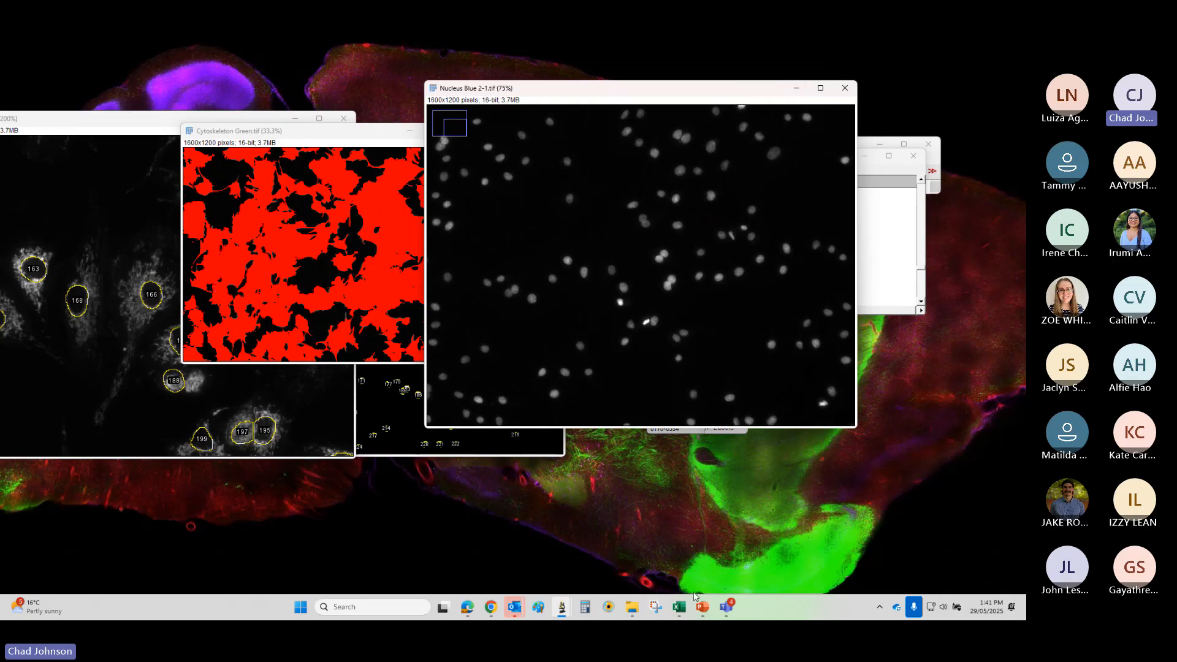
- Switch to the workshop deck in PowerPoint and open the first Find Maxima slide, after Cell Segmentation
{"action": "mouse_move", "coordinate": [699, 604]}
{"action": "left_click", "coordinate": [643, 539]}
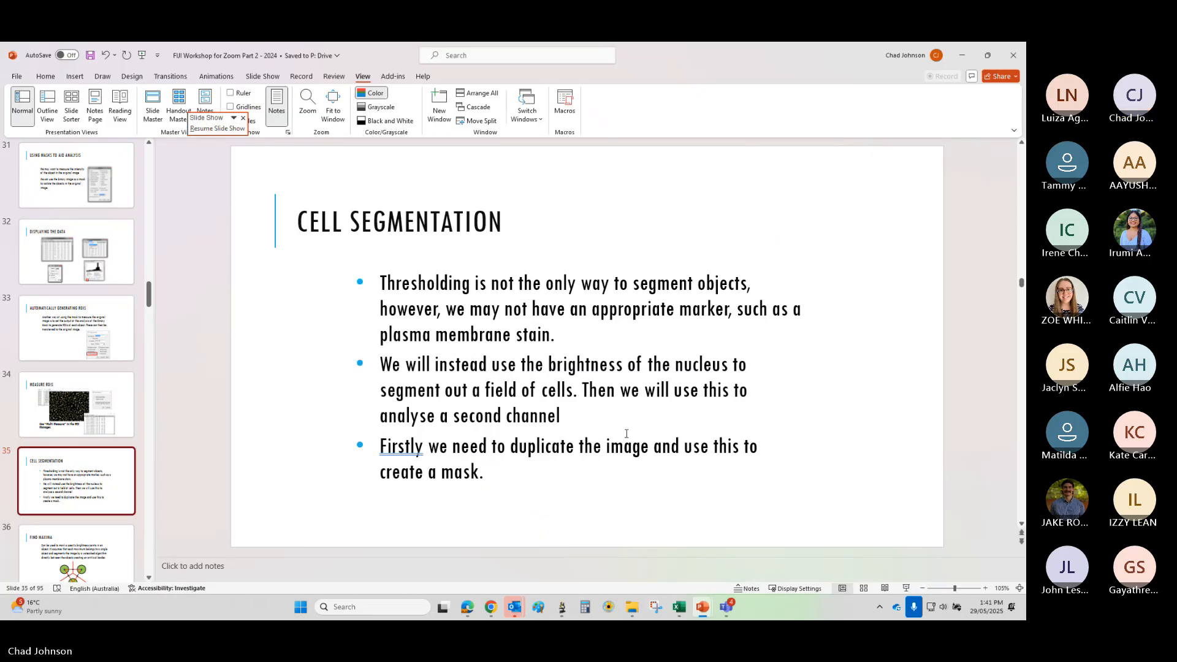
{"action": "left_click", "coordinate": [68, 551]}
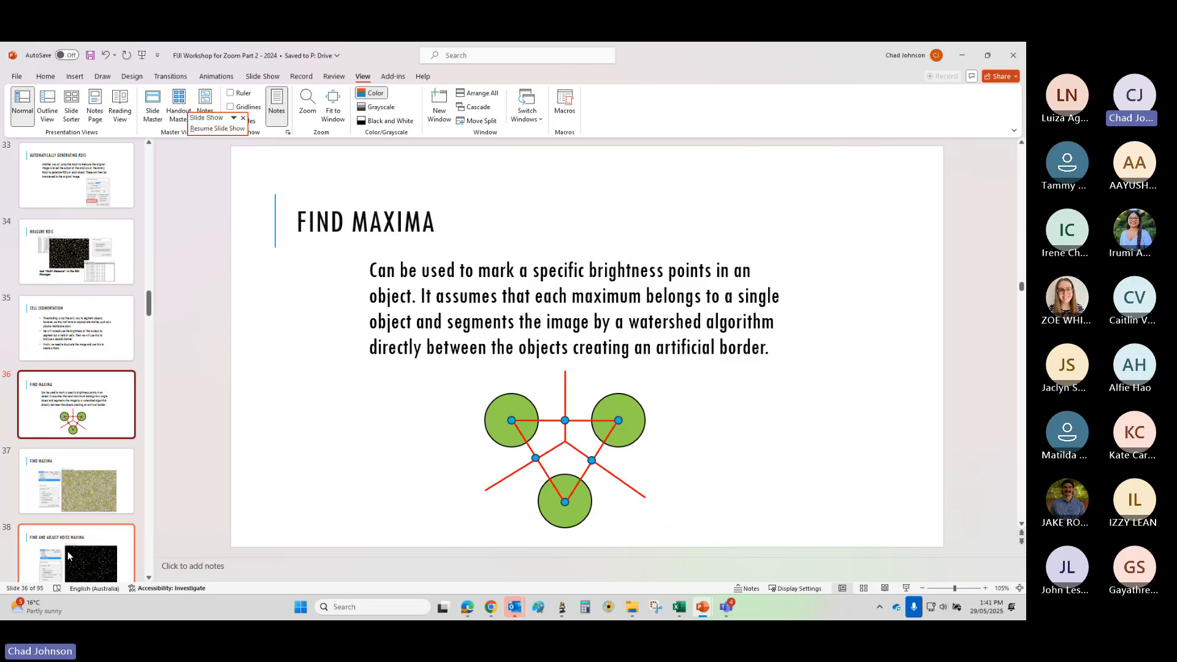
- Inspect individual nuclei magnified in the Nucleus Blue 2-1 image in Fiji, and return to the Find Maxima slide in PowerPoint
{"action": "left_click", "coordinate": [962, 55]}
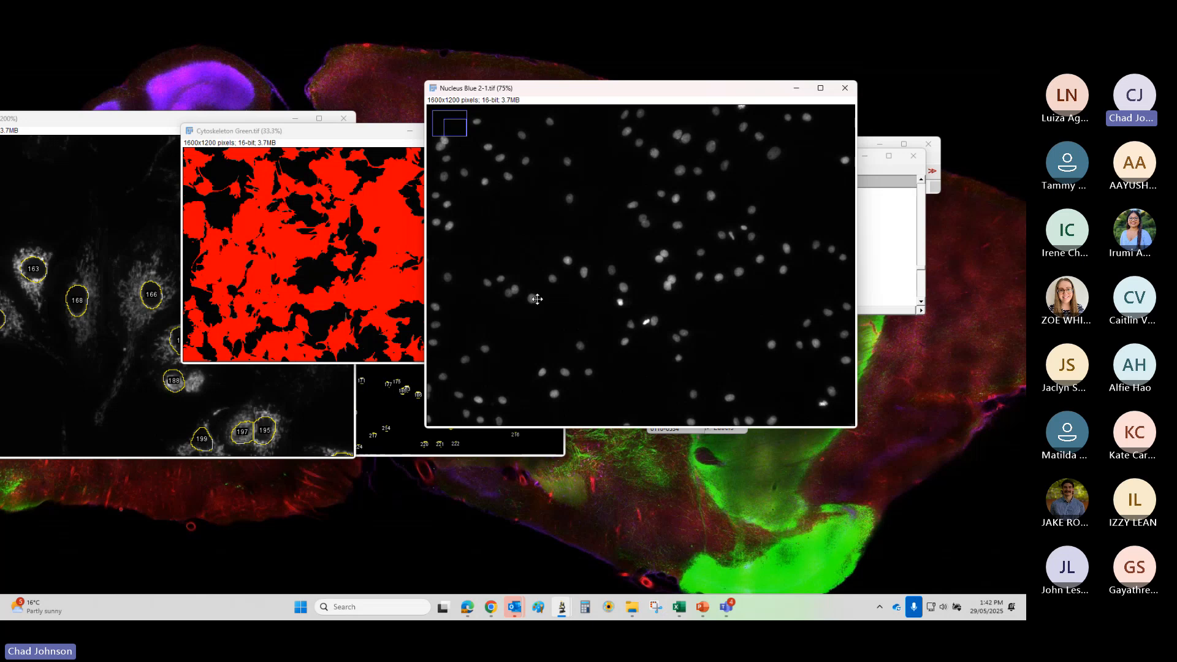
{"action": "scroll", "coordinate": [534, 306], "scroll_direction": "up", "scroll_amount": 1}
{"action": "scroll", "coordinate": [508, 318], "scroll_direction": "up", "scroll_amount": 3}
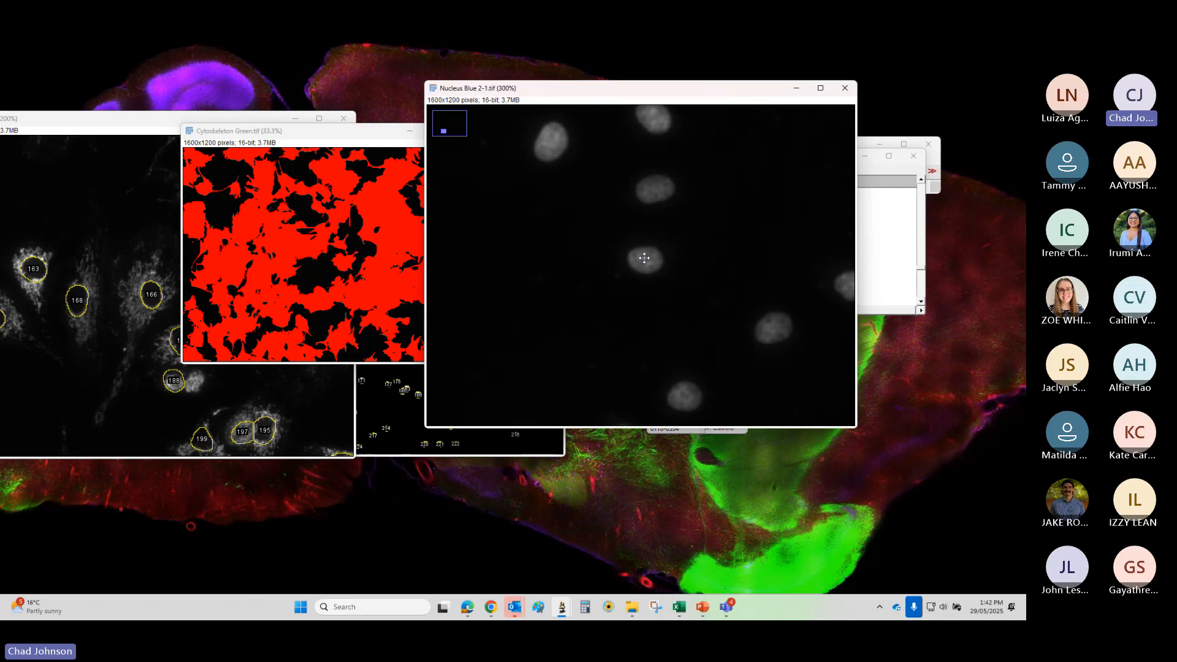
{"action": "scroll", "coordinate": [617, 323], "scroll_direction": "down", "scroll_amount": 1}
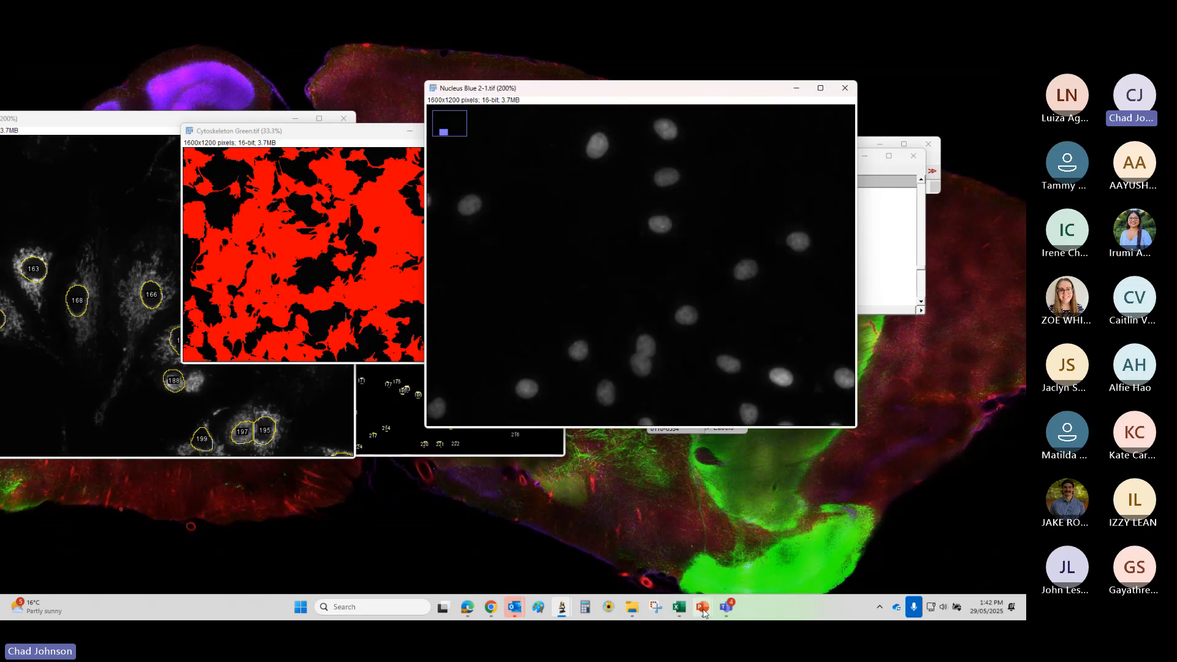
{"action": "left_click", "coordinate": [655, 533]}
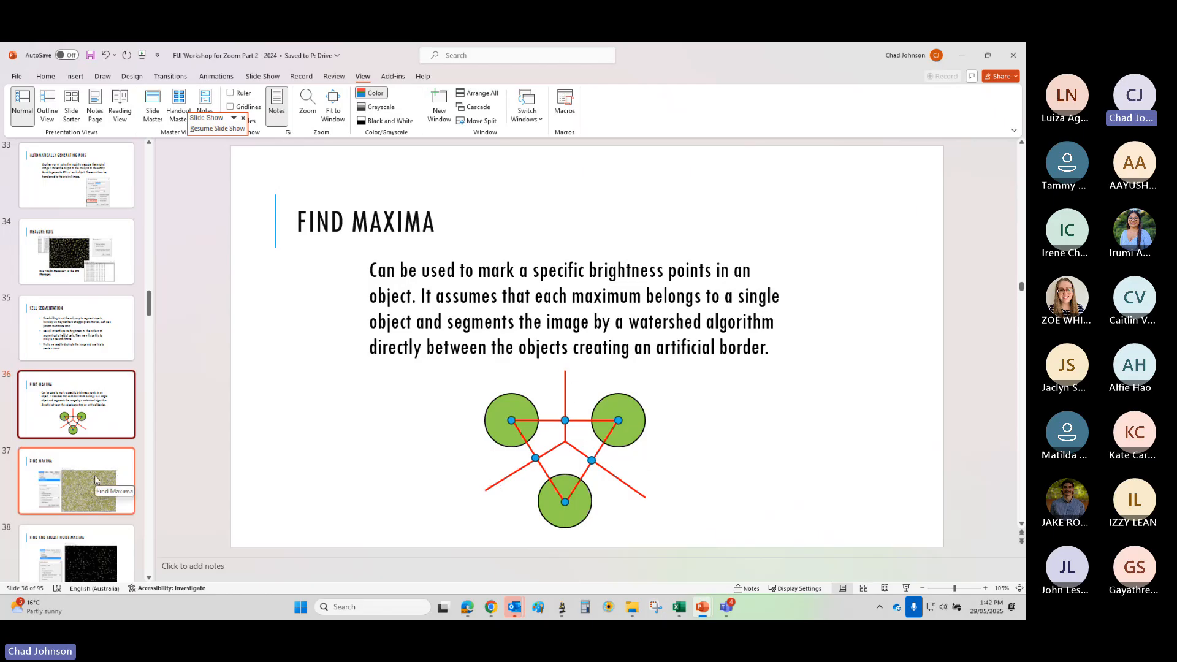
- Switch back to Fiji, move the Nucleus Blue 2-1 image aside and close the Results table without saving its measurements
{"action": "left_click", "coordinate": [959, 56]}
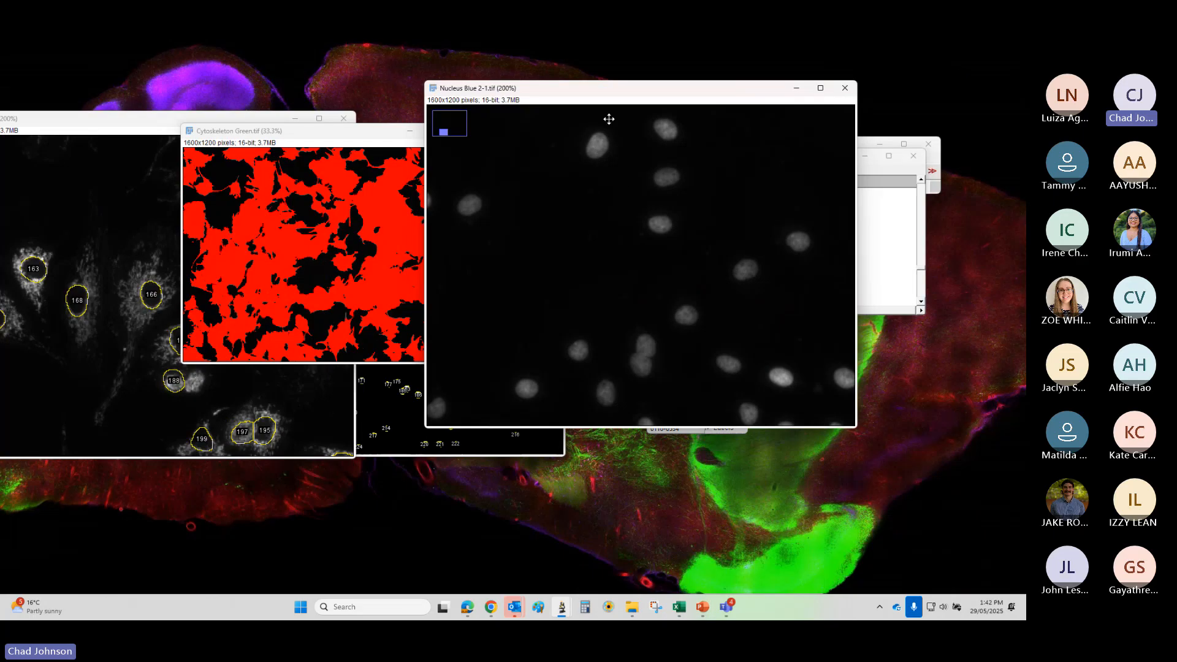
{"action": "left_click_drag", "start_coordinate": [492, 95], "coordinate": [313, 191]}
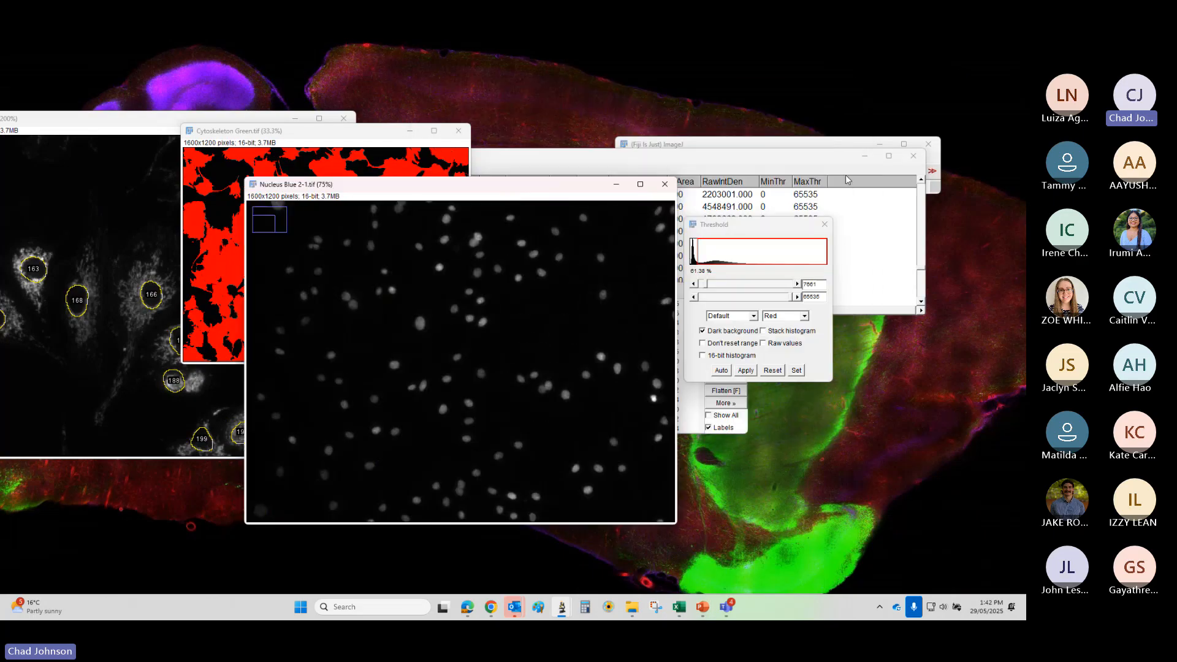
{"action": "left_click", "coordinate": [912, 157]}
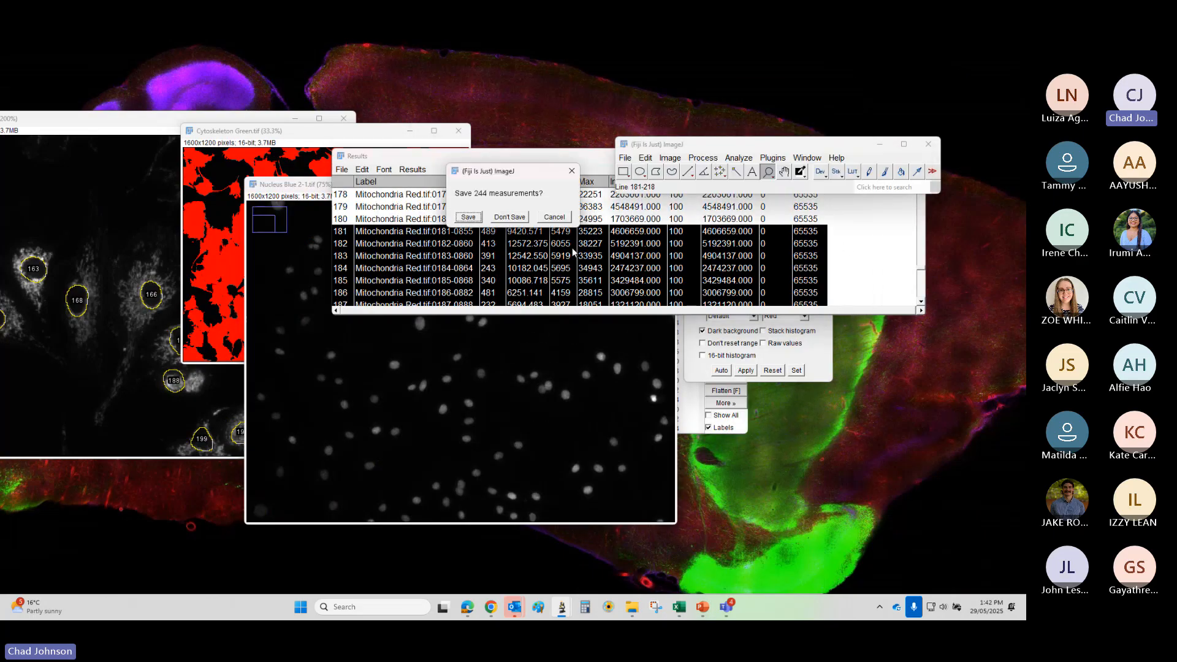
{"action": "left_click", "coordinate": [520, 221]}
- Close all open images without saving, and close the ROI Manager and the Summary table
{"action": "left_click", "coordinate": [817, 159]}
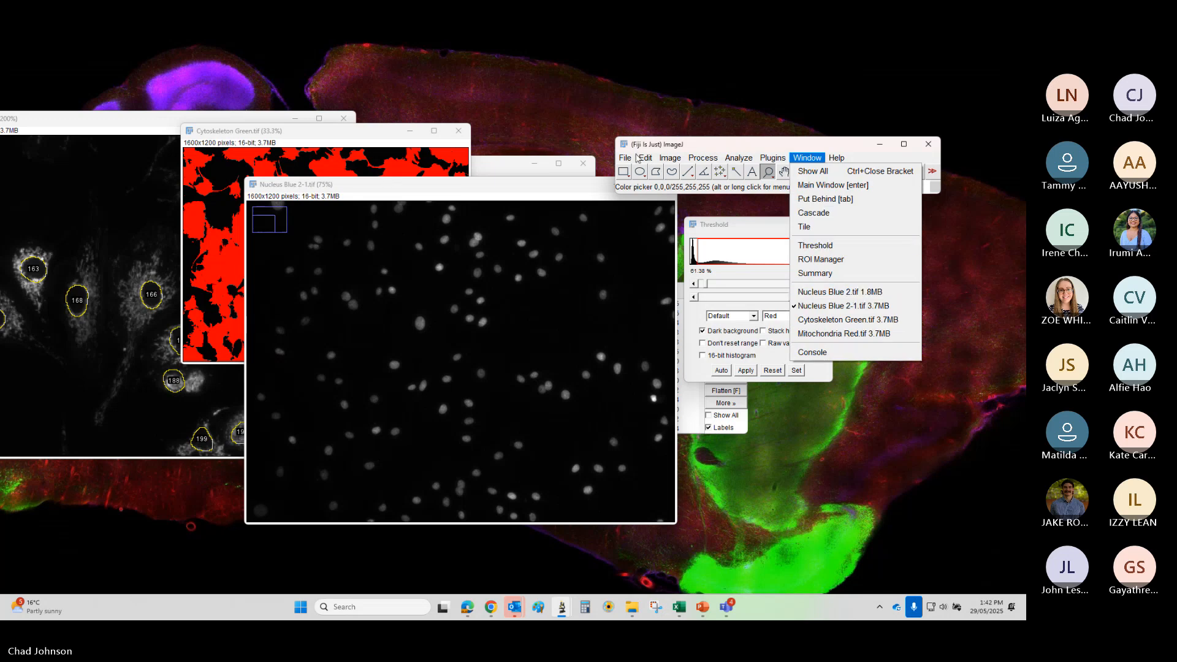
{"action": "left_click", "coordinate": [624, 158]}
{"action": "left_click", "coordinate": [647, 297]}
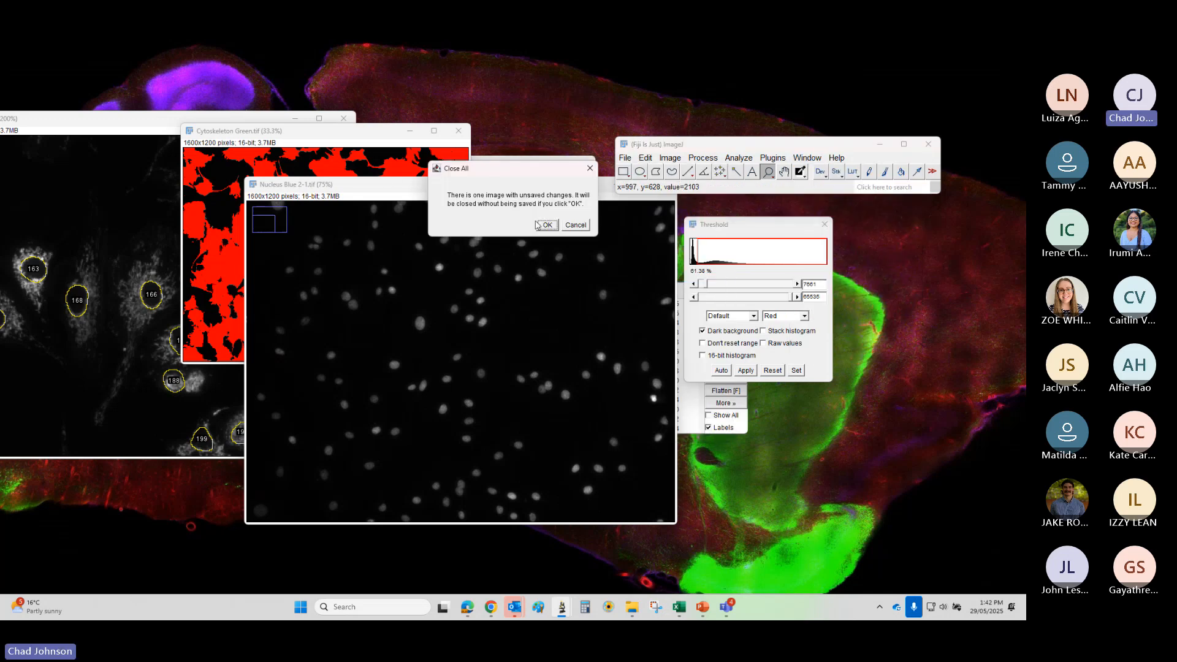
{"action": "left_click", "coordinate": [538, 225]}
{"action": "left_click", "coordinate": [735, 289]}
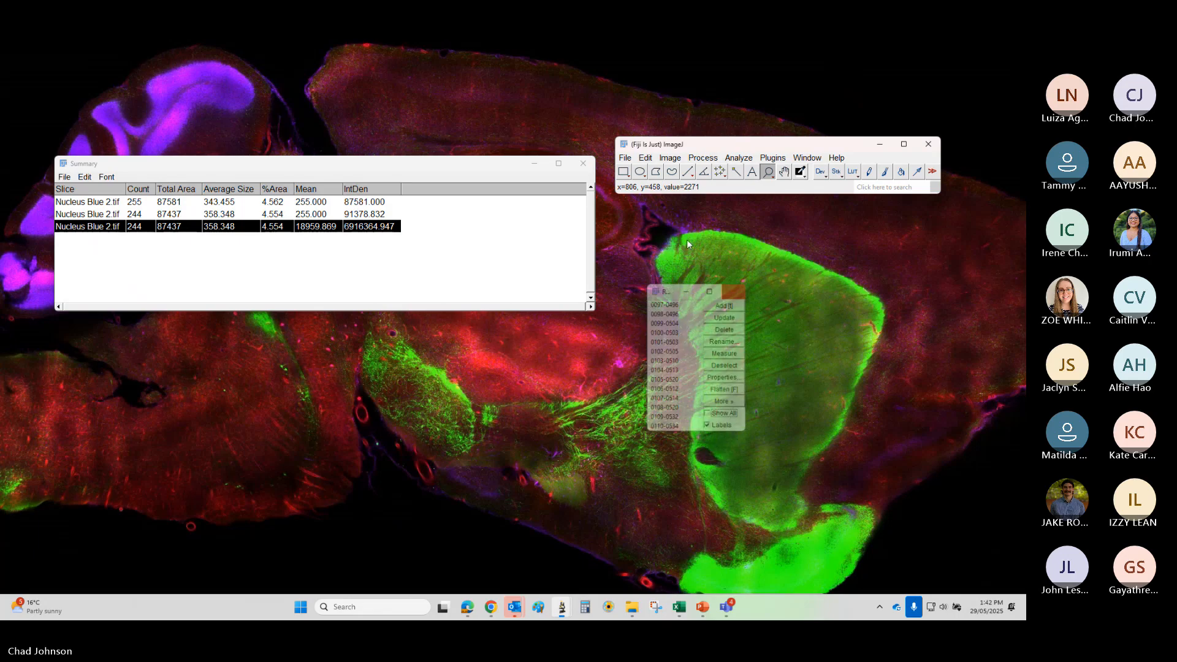
{"action": "left_click", "coordinate": [583, 163]}
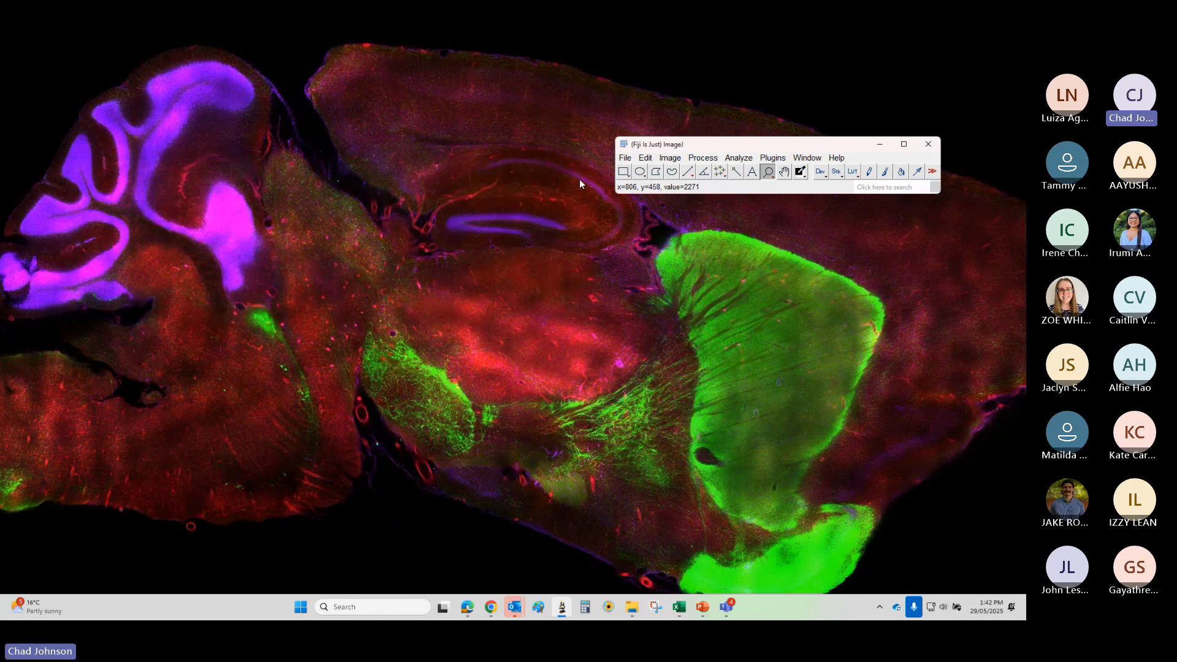
- Open the original Nucleus Blue 2 image from its folder, reduce it to 50% and place it beside the Fiji main window
{"action": "left_click", "coordinate": [631, 609]}
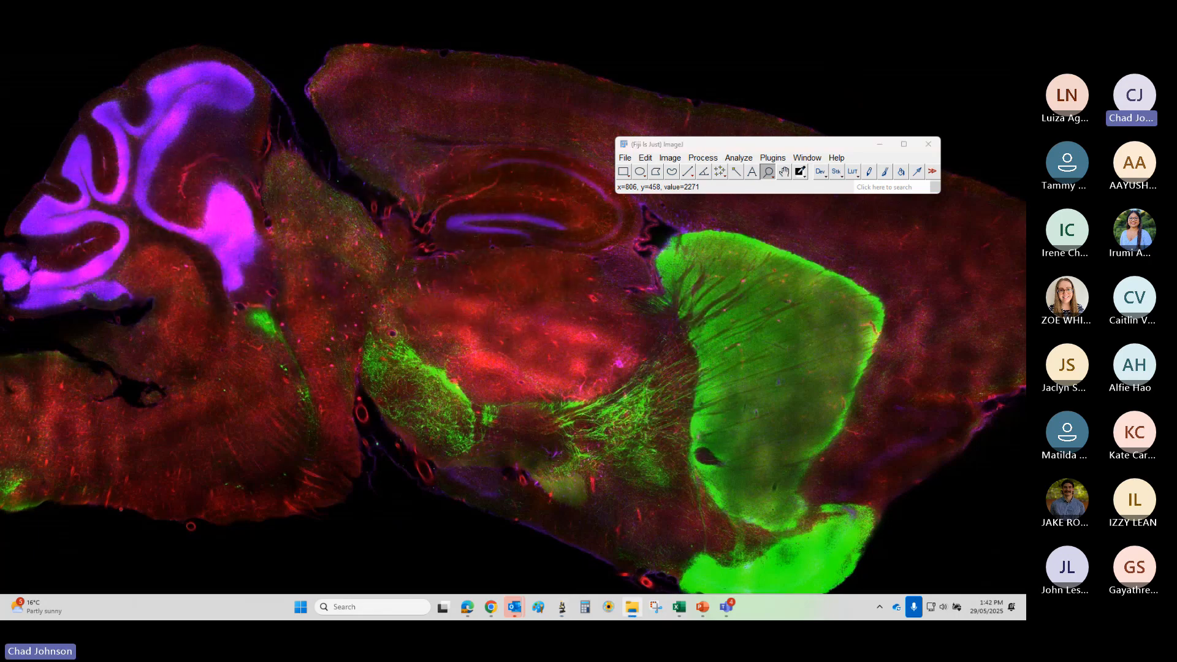
{"action": "left_click_drag", "start_coordinate": [868, 475], "coordinate": [705, 172]}
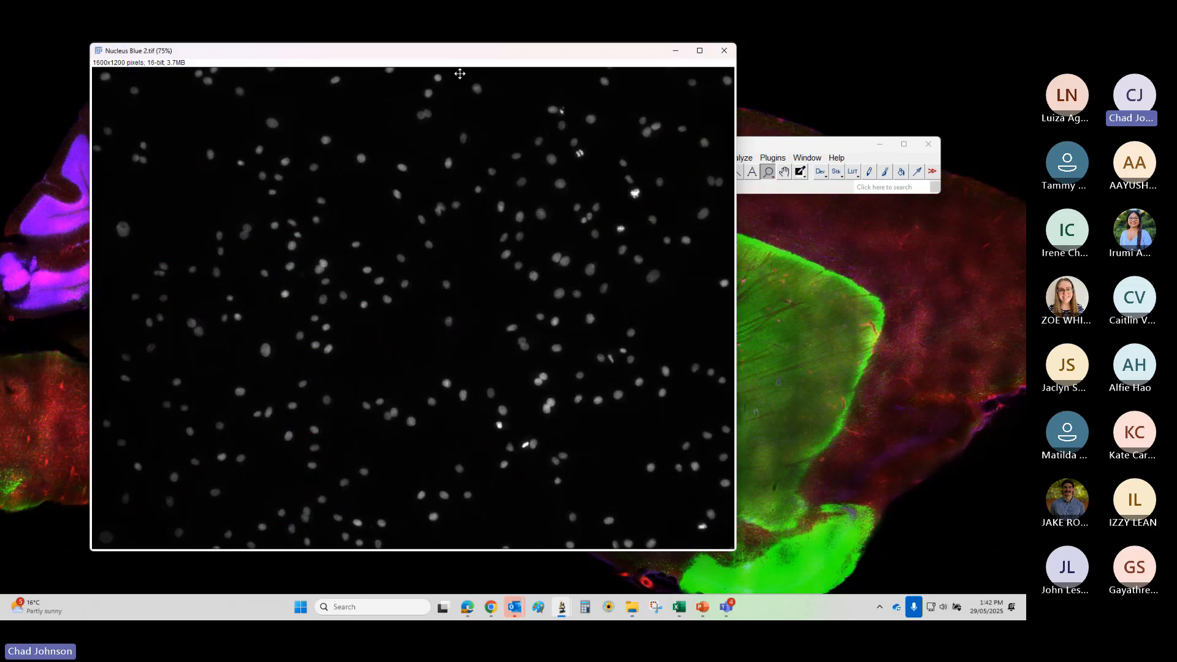
{"action": "right_click", "coordinate": [460, 73]}
{"action": "left_click_drag", "start_coordinate": [286, 53], "coordinate": [348, 138]}
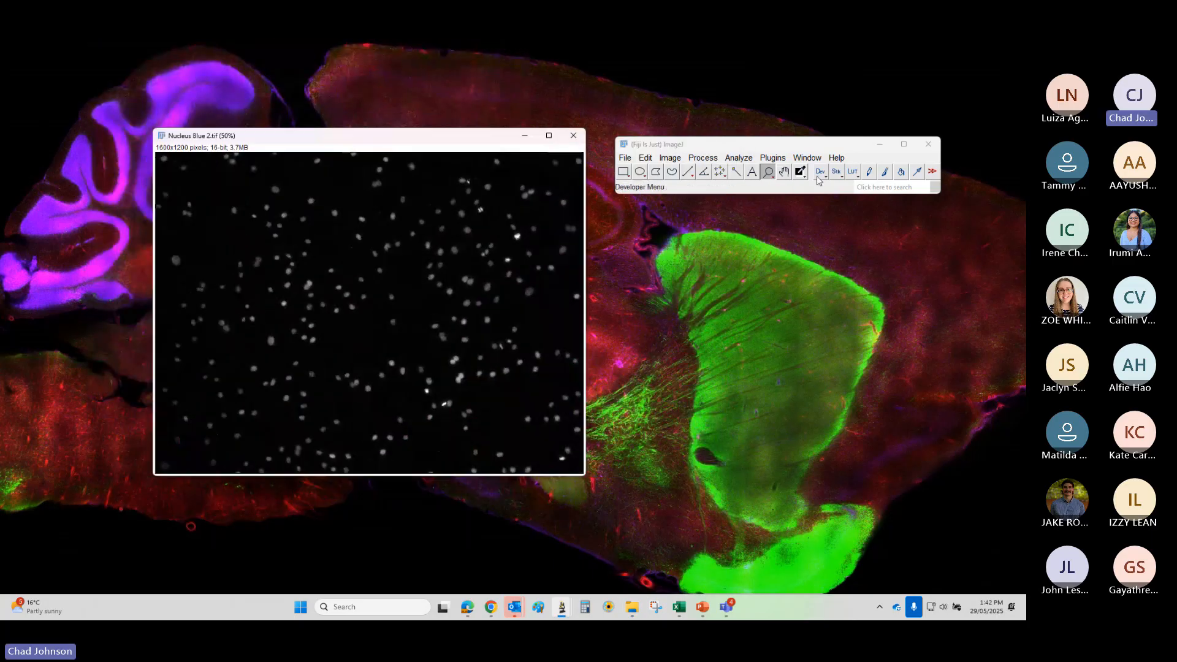
- Start Find Maxima on Nucleus Blue 2 with Point Selection output and turn on the point selection preview
{"action": "left_click", "coordinate": [739, 158]}
{"action": "mouse_move", "coordinate": [715, 161]}
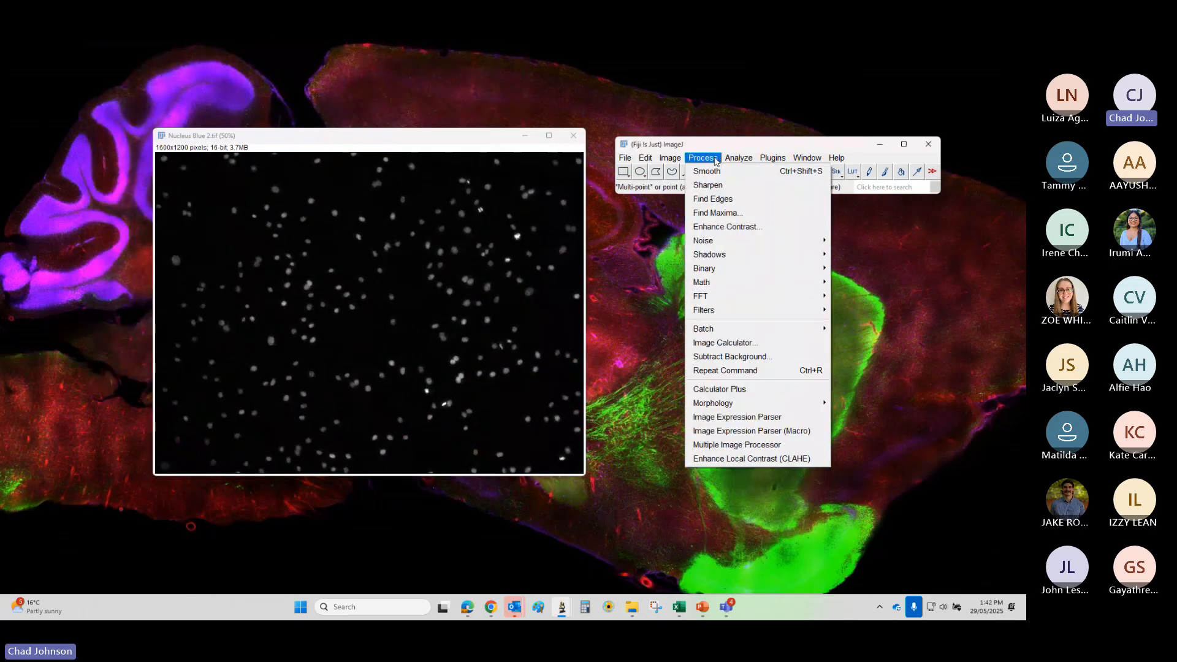
{"action": "left_click", "coordinate": [714, 213]}
{"action": "left_click_drag", "start_coordinate": [493, 153], "coordinate": [690, 244]}
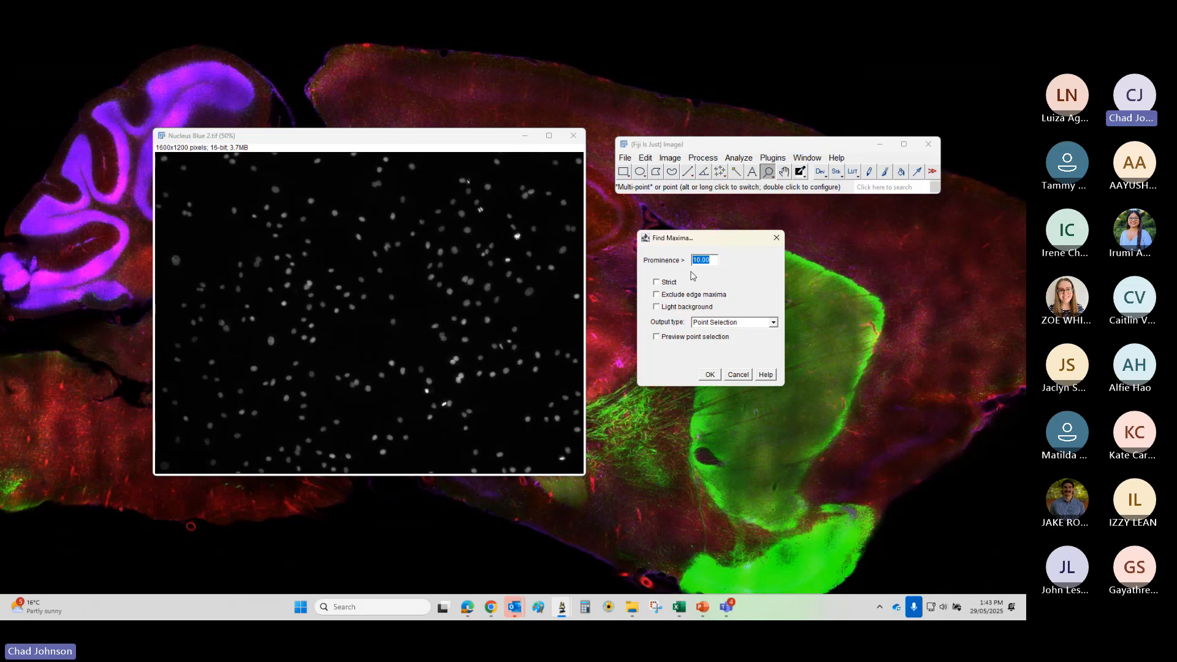
{"action": "left_click", "coordinate": [656, 337]}
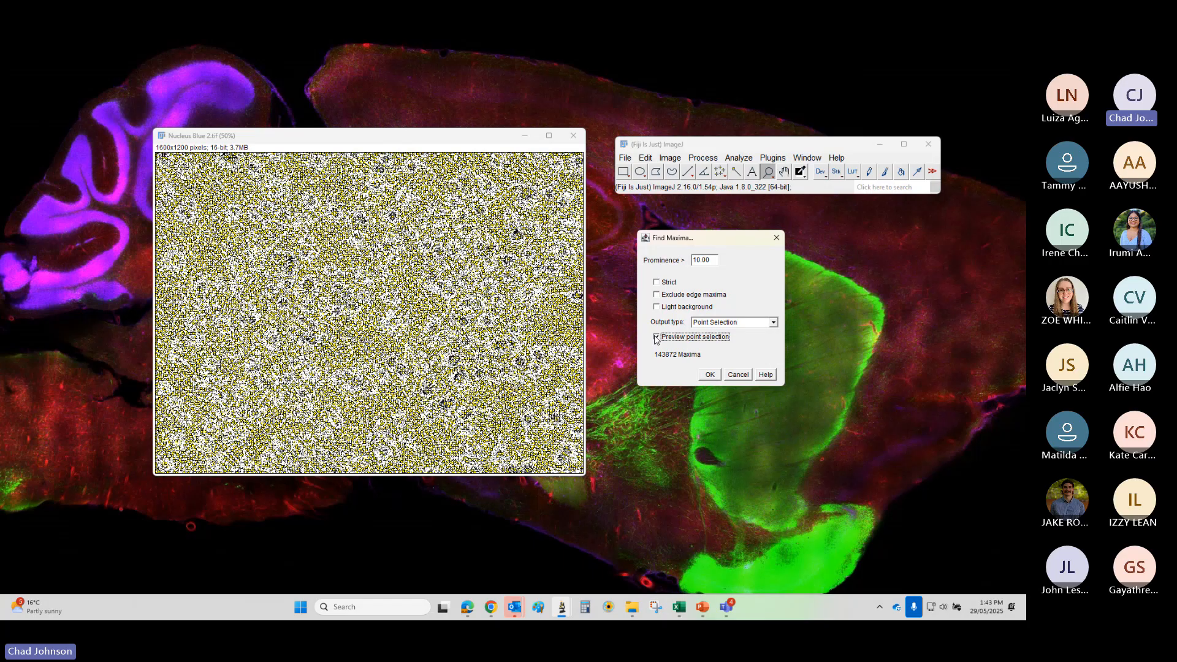
- Raise the Find Maxima prominence, trying 1000 and 10000, and check the previewed points against the nuclei
{"action": "left_click_drag", "start_coordinate": [713, 260], "coordinate": [667, 250]}
{"action": "type", "text": "1000"}
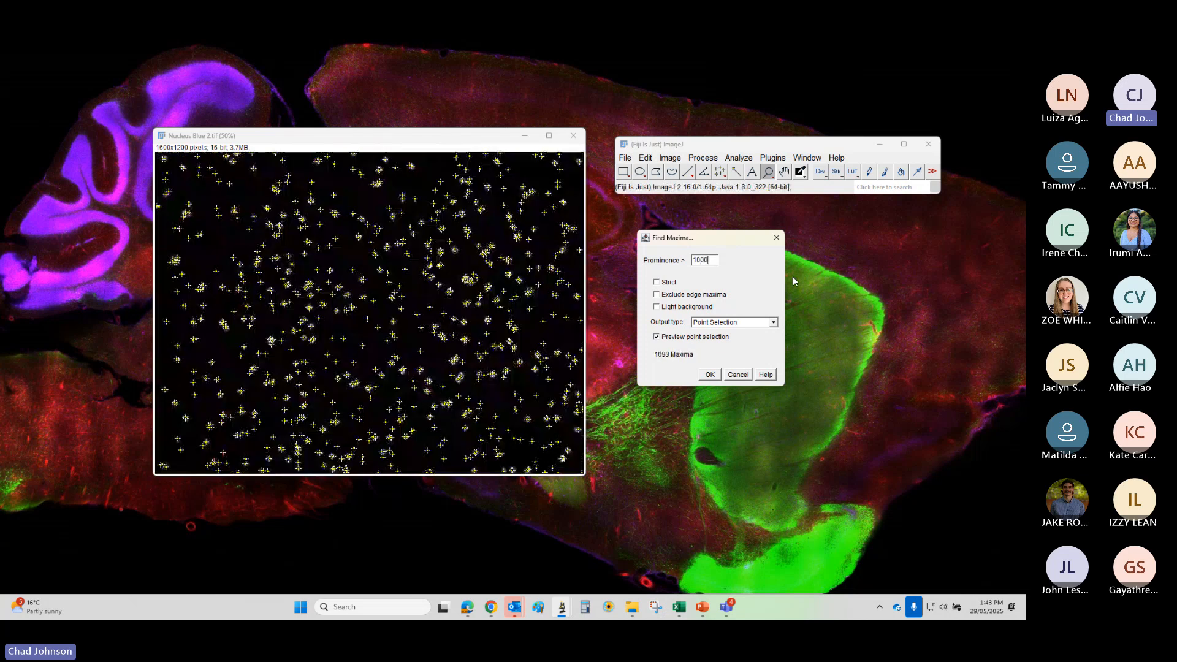
{"action": "type", "text": "0"}
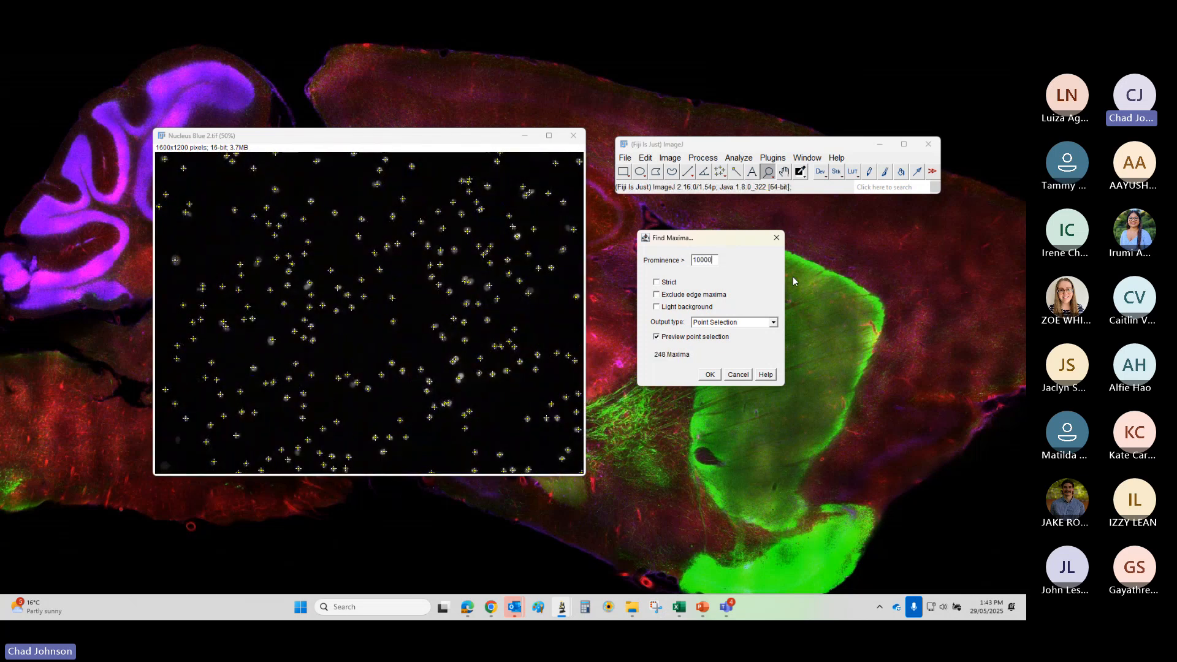
{"action": "left_click", "coordinate": [793, 281]}
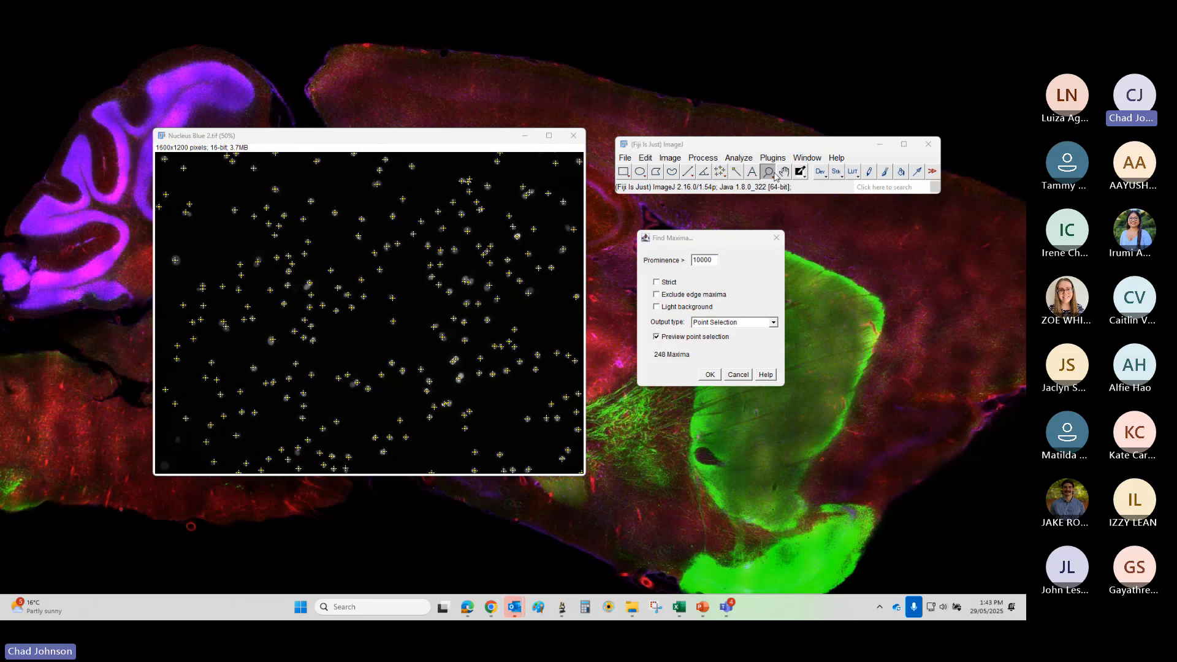
{"action": "left_click", "coordinate": [375, 345]}
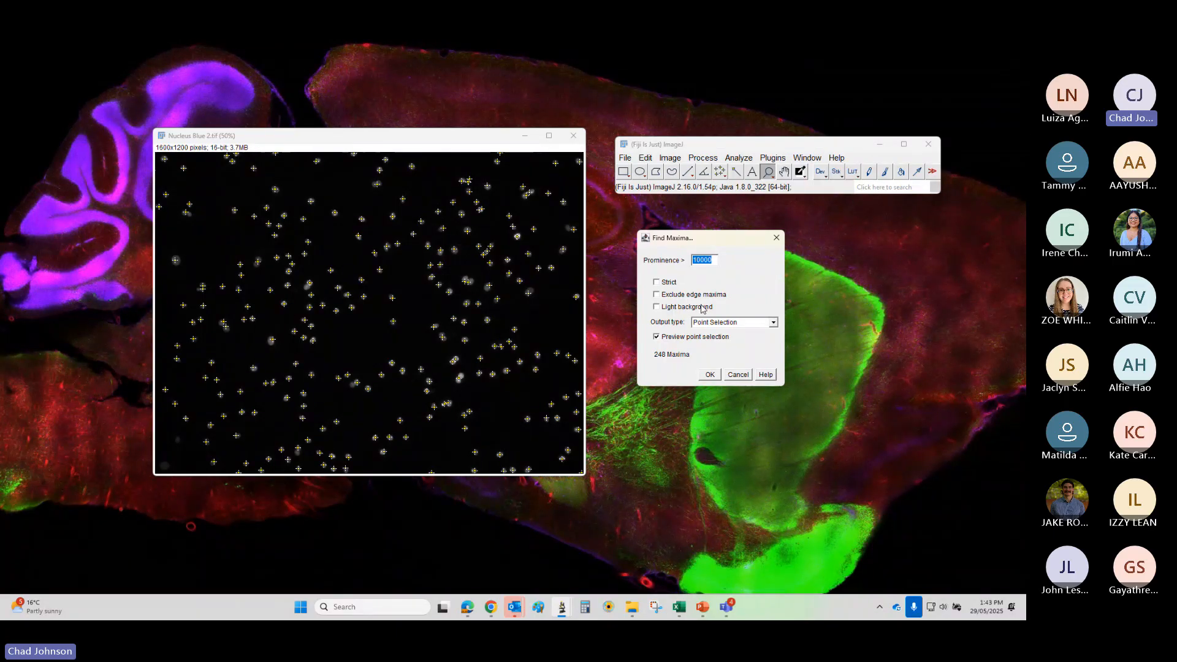
- Lower the Find Maxima prominence in stages, trying 9000 and 7000, to include fainter nuclei in the preview
{"action": "left_click", "coordinate": [695, 260]}
{"action": "key", "text": "Delete"}
{"action": "type", "text": "1"}
{"action": "key", "text": "BackSpace"}
{"action": "type", "text": "0"}
{"action": "key", "text": "BackSpace"}
{"action": "key", "text": "BackSpace"}
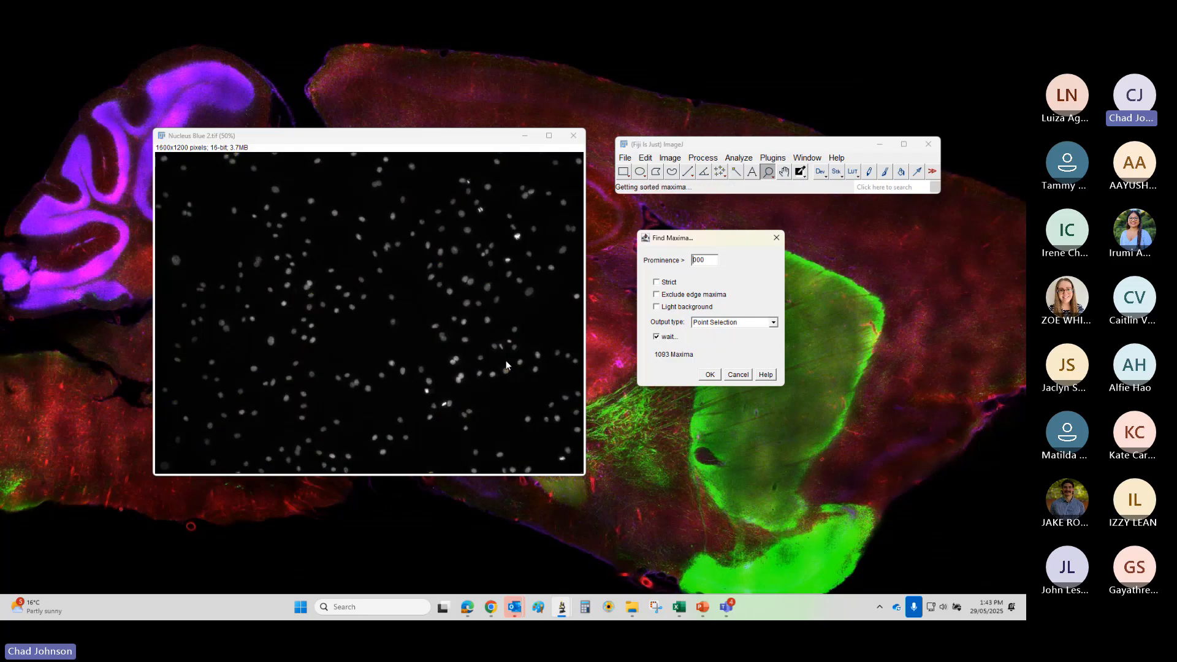
{"action": "type", "text": "9"}
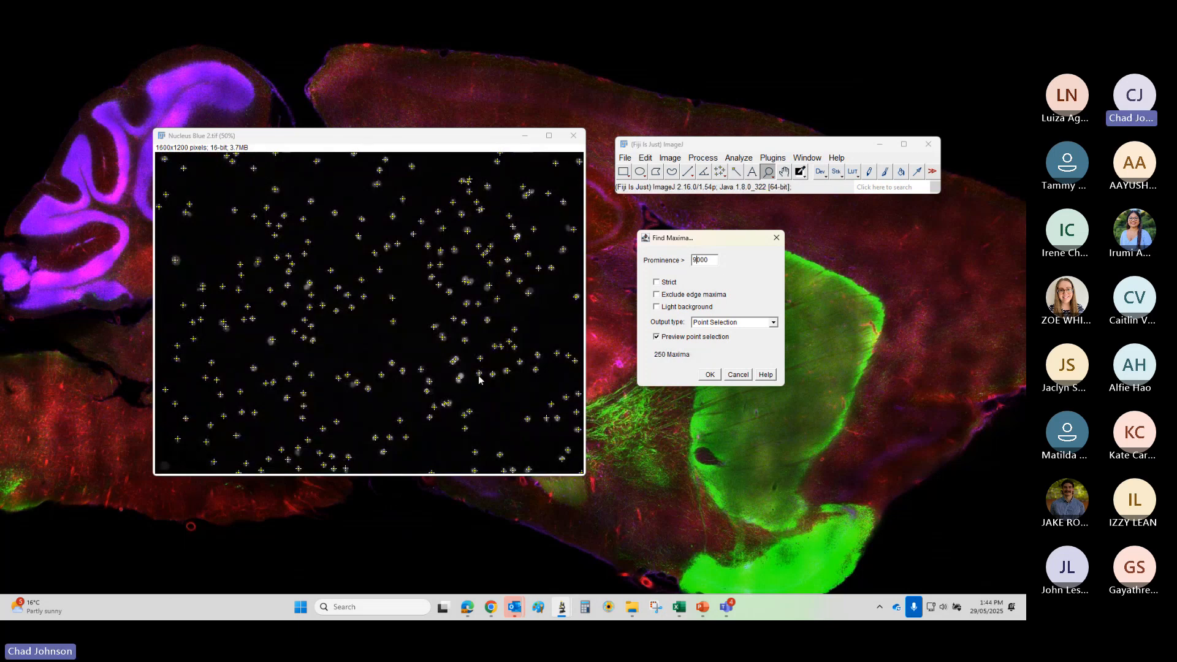
{"action": "key", "text": "BackSpace"}
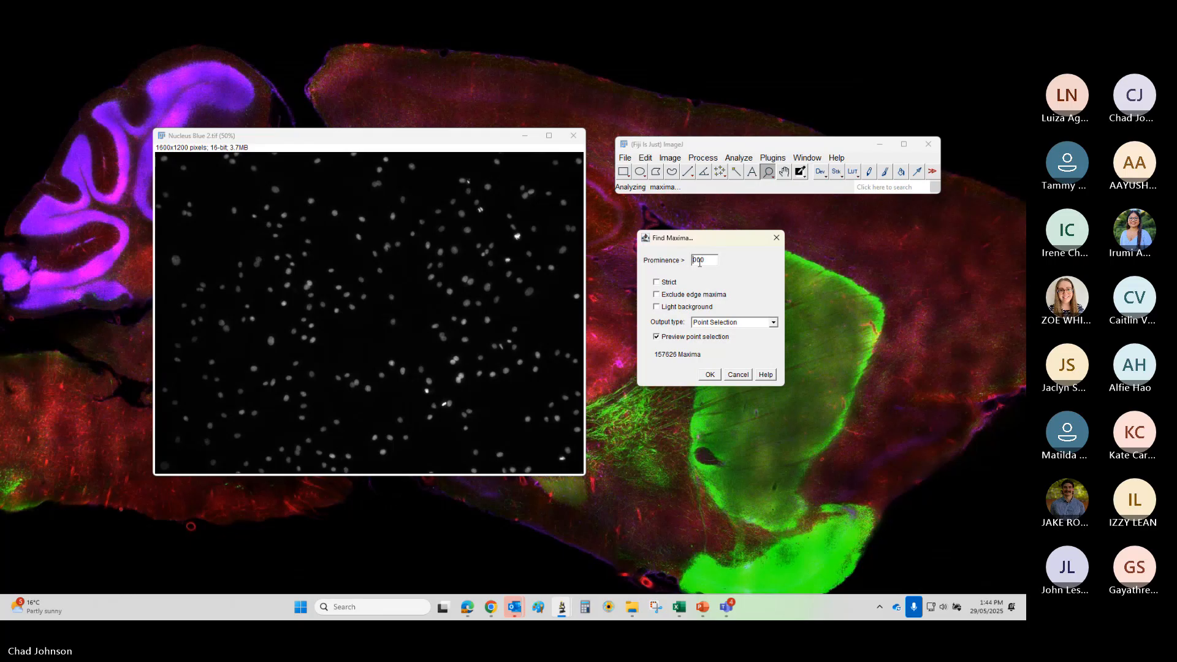
{"action": "type", "text": "7"}
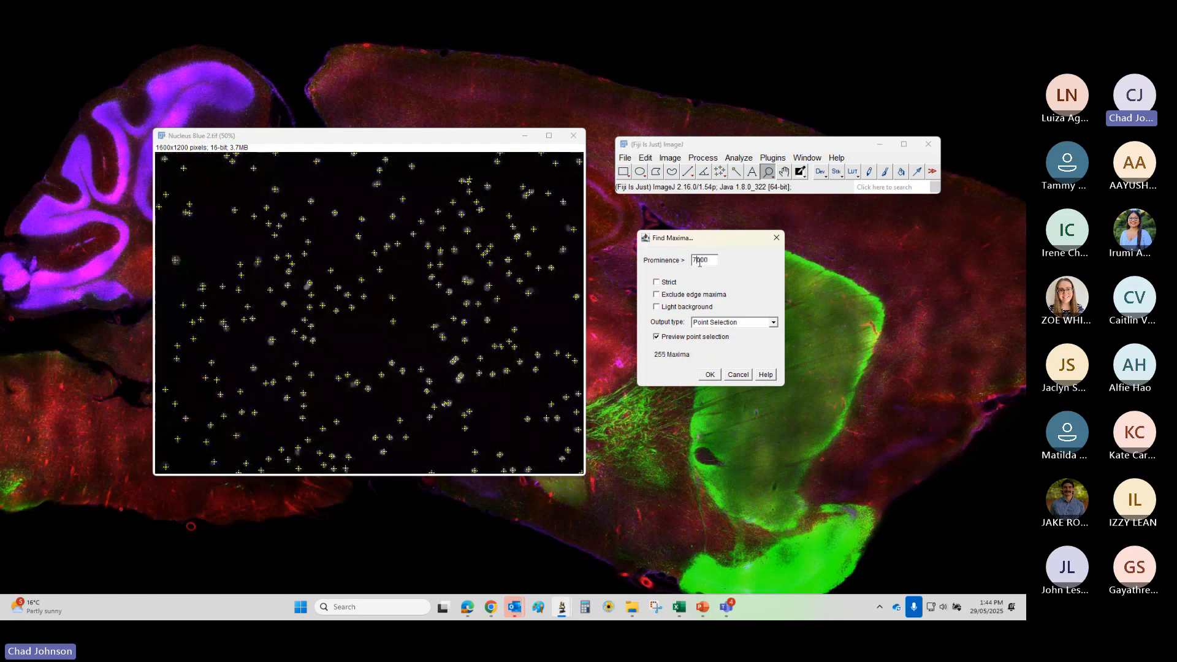
{"action": "key", "text": "BackSpace"}
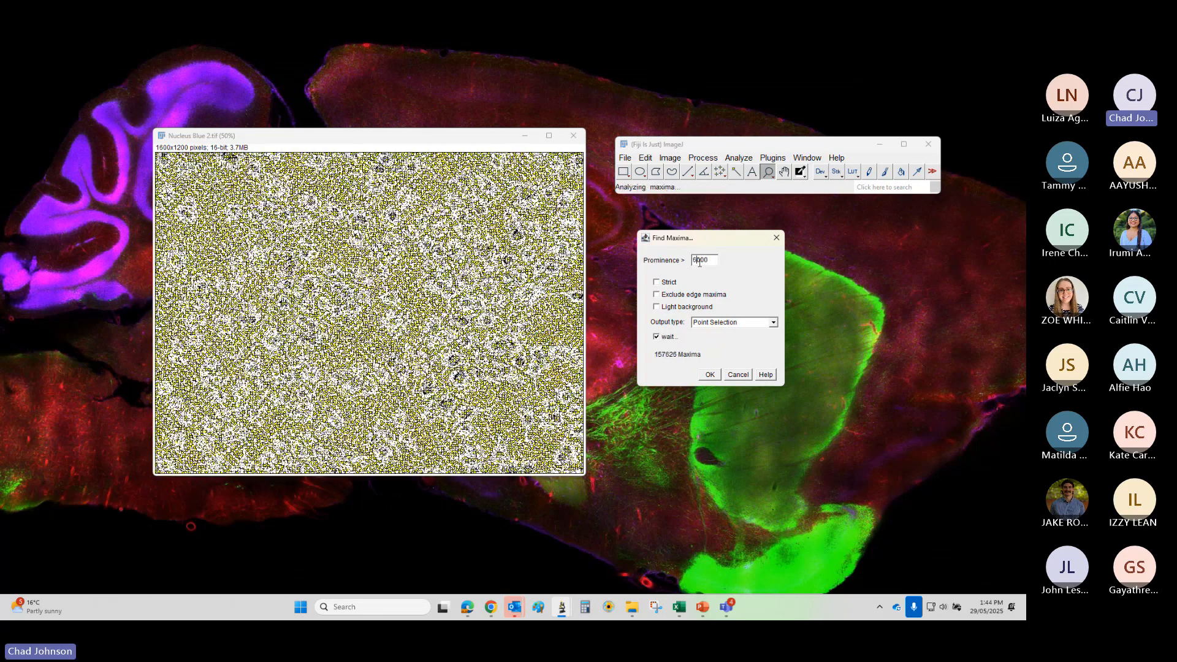
- Test Find Maxima prominence values of 6000, 5000 and 4000 on the nucleus image, settling on 5000
{"action": "type", "text": "6"}
{"action": "key", "text": "BackSpace"}
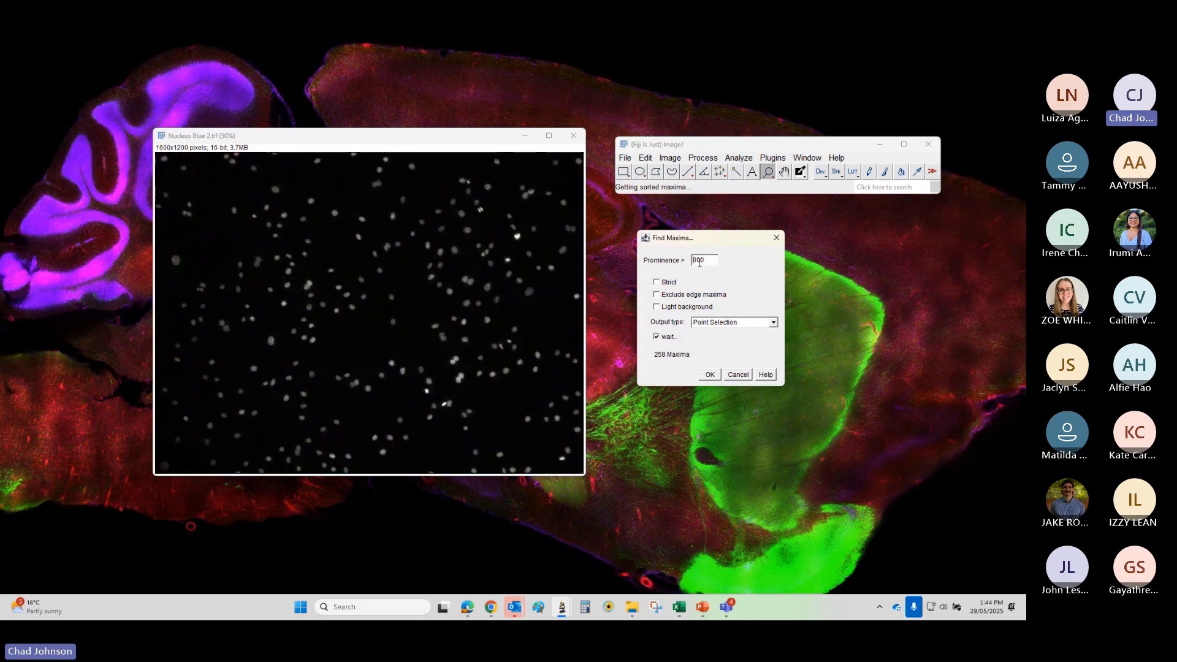
{"action": "type", "text": "5"}
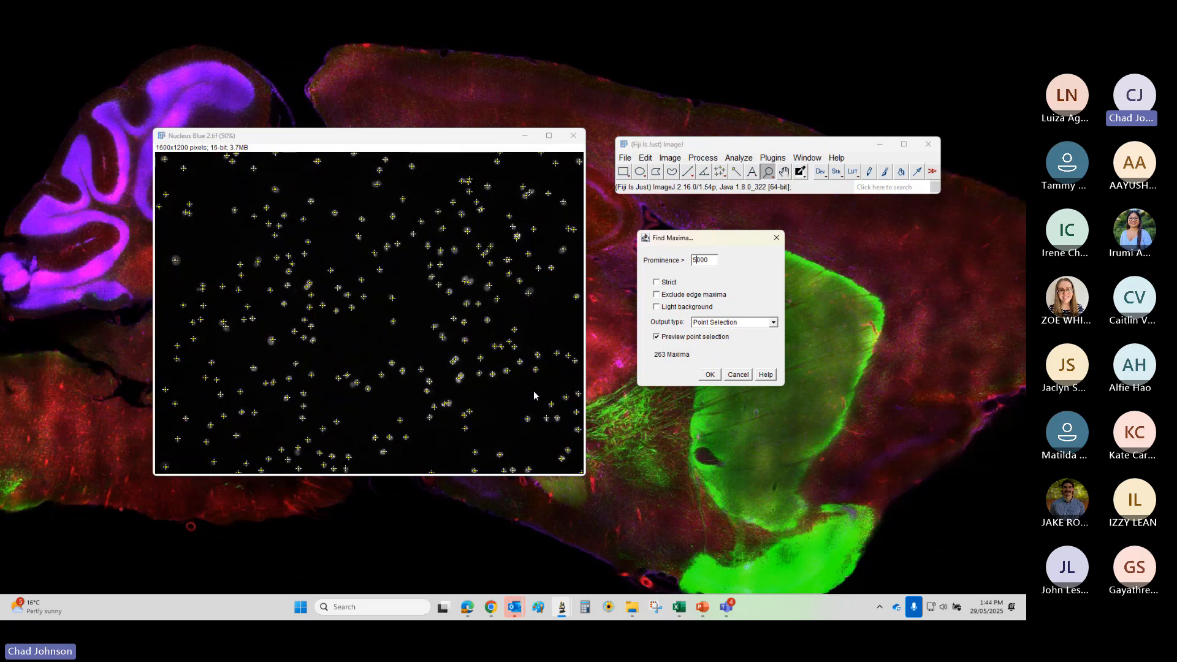
{"action": "key", "text": "BackSpace"}
{"action": "type", "text": "4"}
{"action": "key", "text": "BackSpace"}
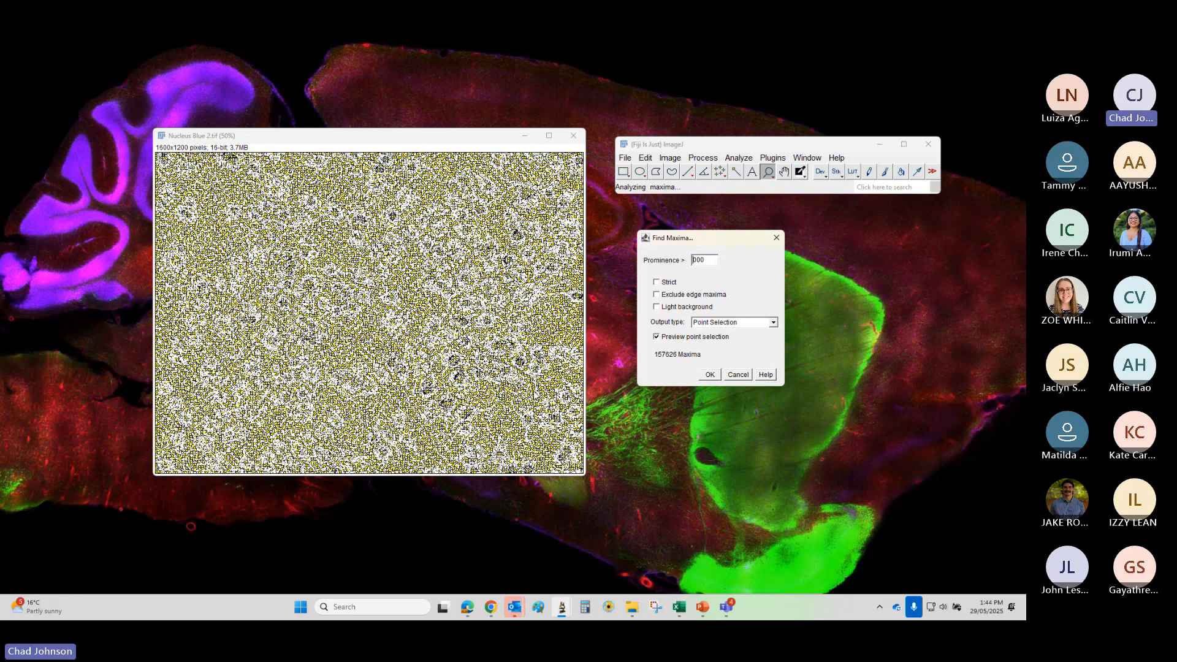
{"action": "type", "text": "4"}
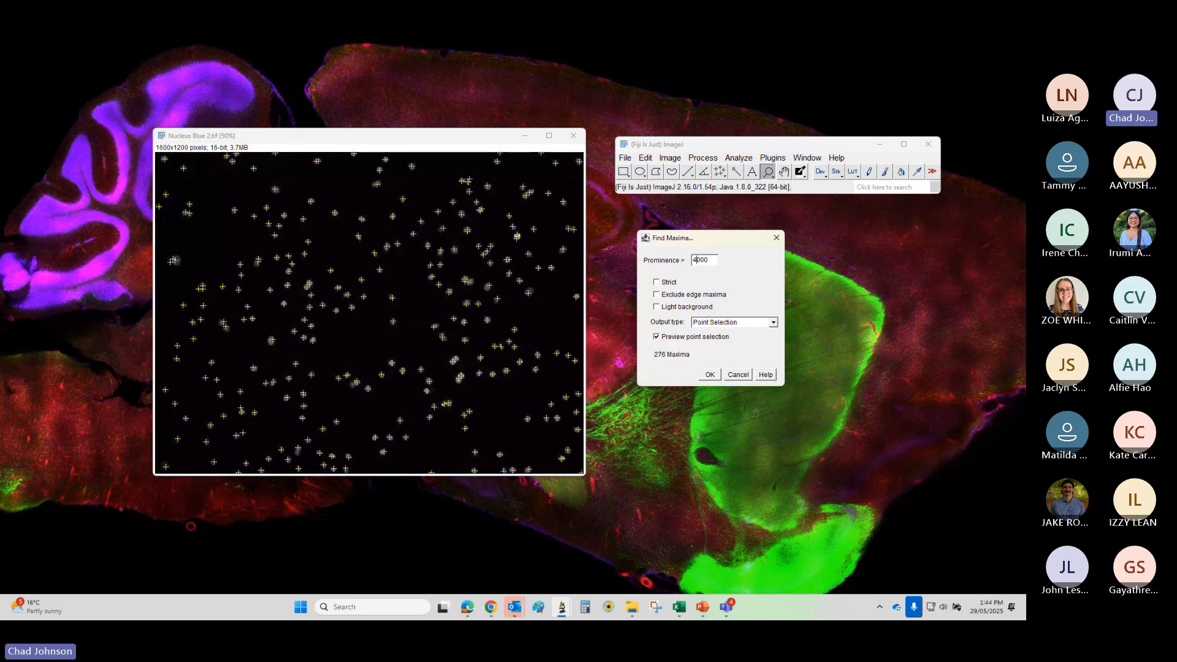
{"action": "key", "text": "BackSpace"}
{"action": "type", "text": "5"}
- Try finer prominence values between 5100 and 5700 in the point preview and return the prominence to 5000
{"action": "left_click_drag", "start_coordinate": [702, 262], "coordinate": [697, 263]}
{"action": "type", "text": "2"}
{"action": "key", "text": "BackSpace"}
{"action": "type", "text": "3"}
{"action": "key", "text": "BackSpace"}
{"action": "type", "text": "5"}
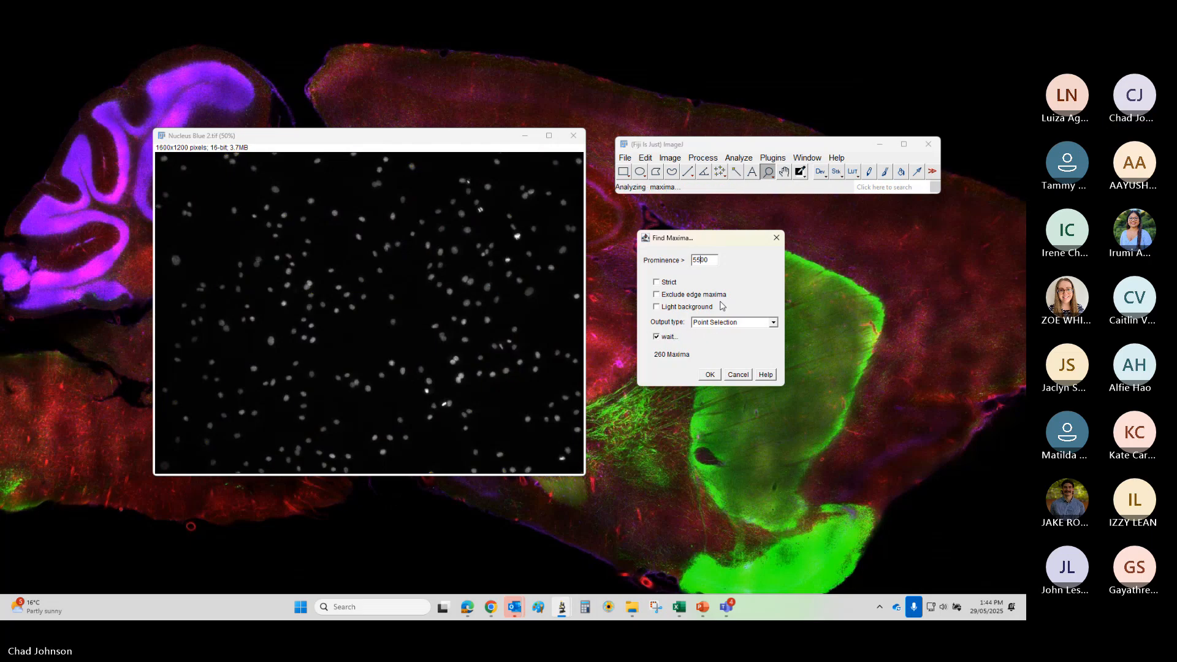
{"action": "key", "text": "BackSpace"}
{"action": "type", "text": "6"}
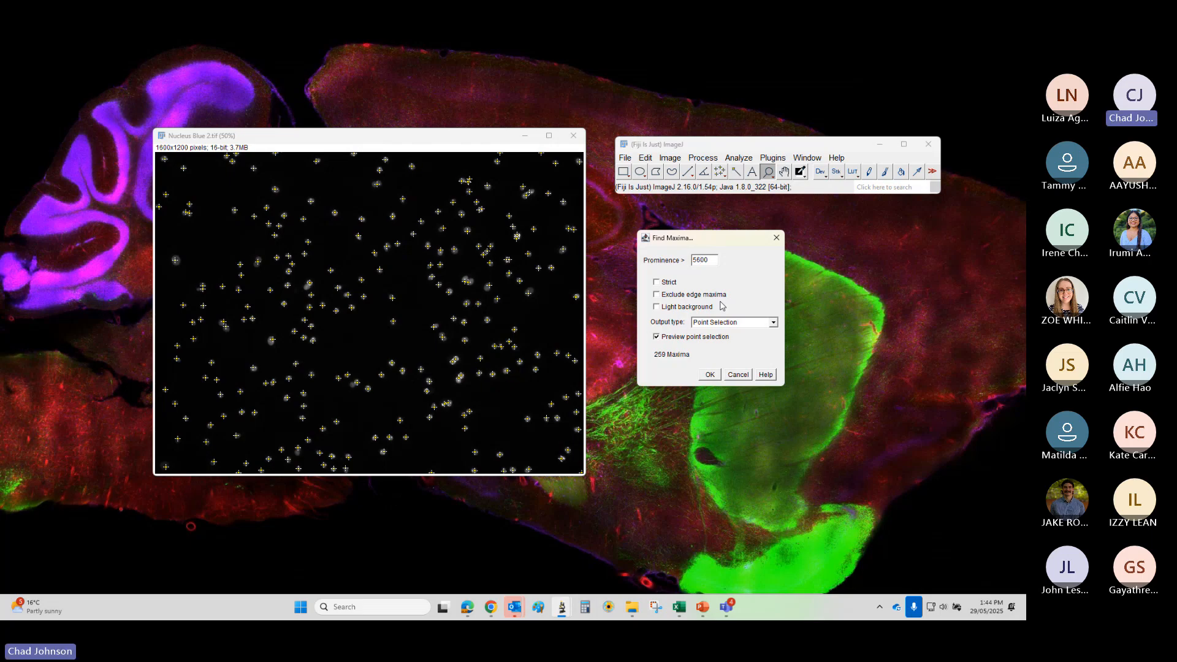
{"action": "key", "text": "BackSpace"}
{"action": "type", "text": "7"}
{"action": "key", "text": "BackSpace"}
{"action": "type", "text": "6"}
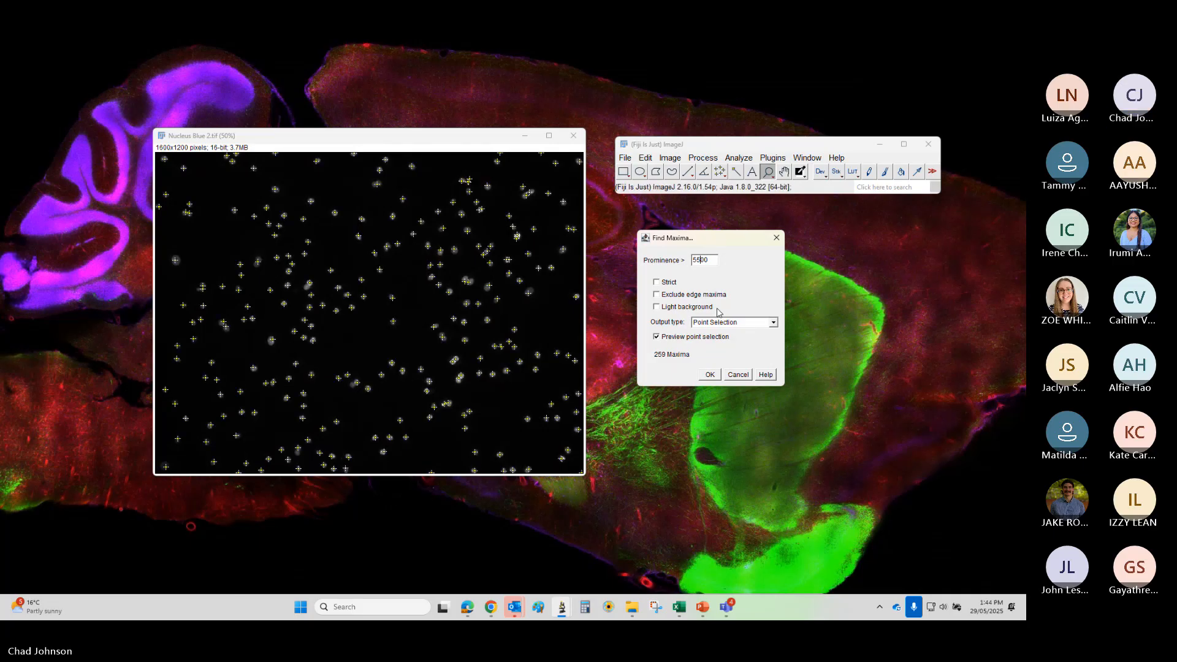
{"action": "key", "text": "BackSpace"}
{"action": "type", "text": "1"}
{"action": "key", "text": "BackSpace"}
{"action": "type", "text": "0"}
- Enable excluding edge maxima and the Strict option for the maxima detection
{"action": "left_click", "coordinate": [730, 324]}
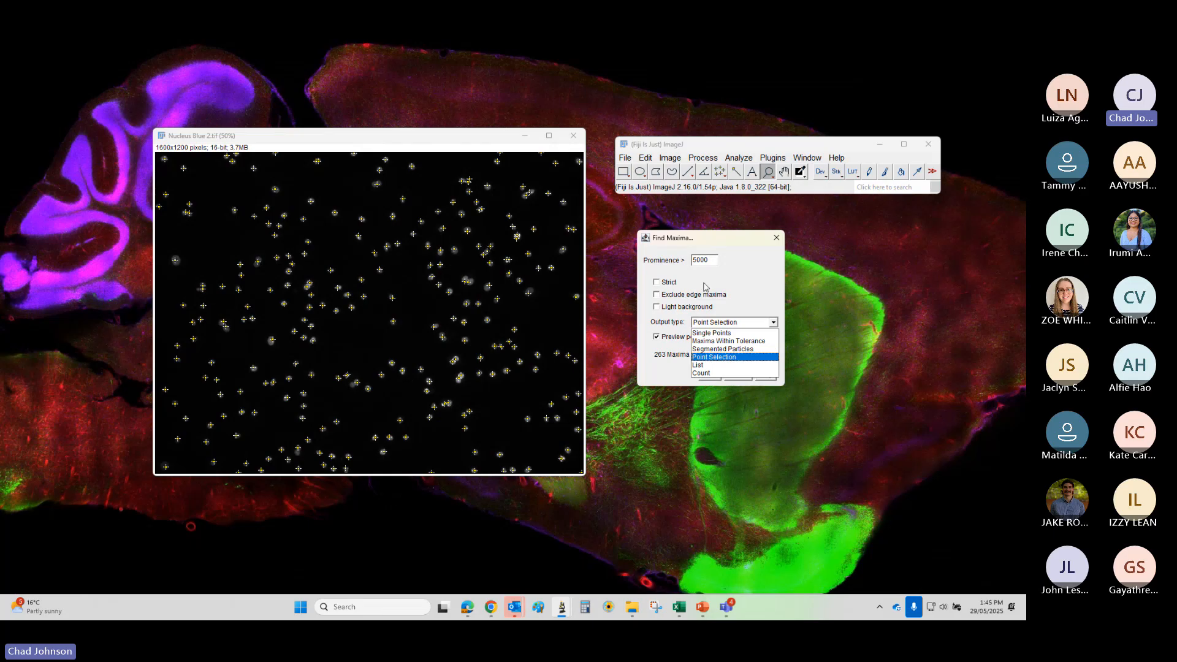
{"action": "left_click", "coordinate": [745, 286]}
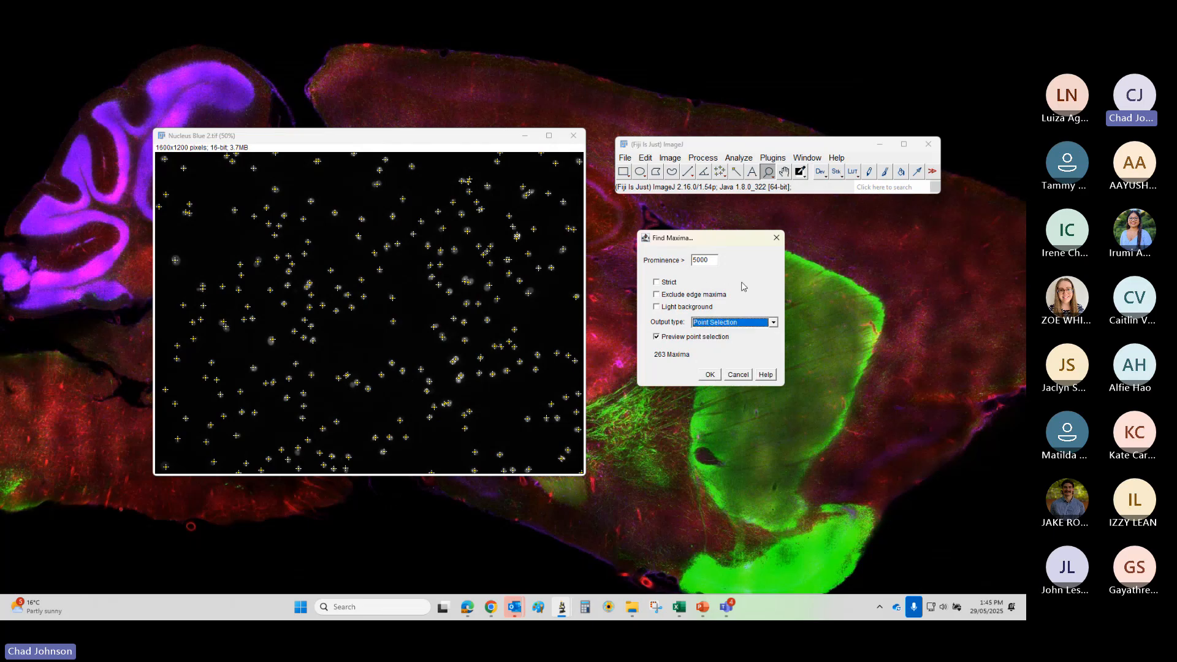
{"action": "left_click", "coordinate": [656, 296]}
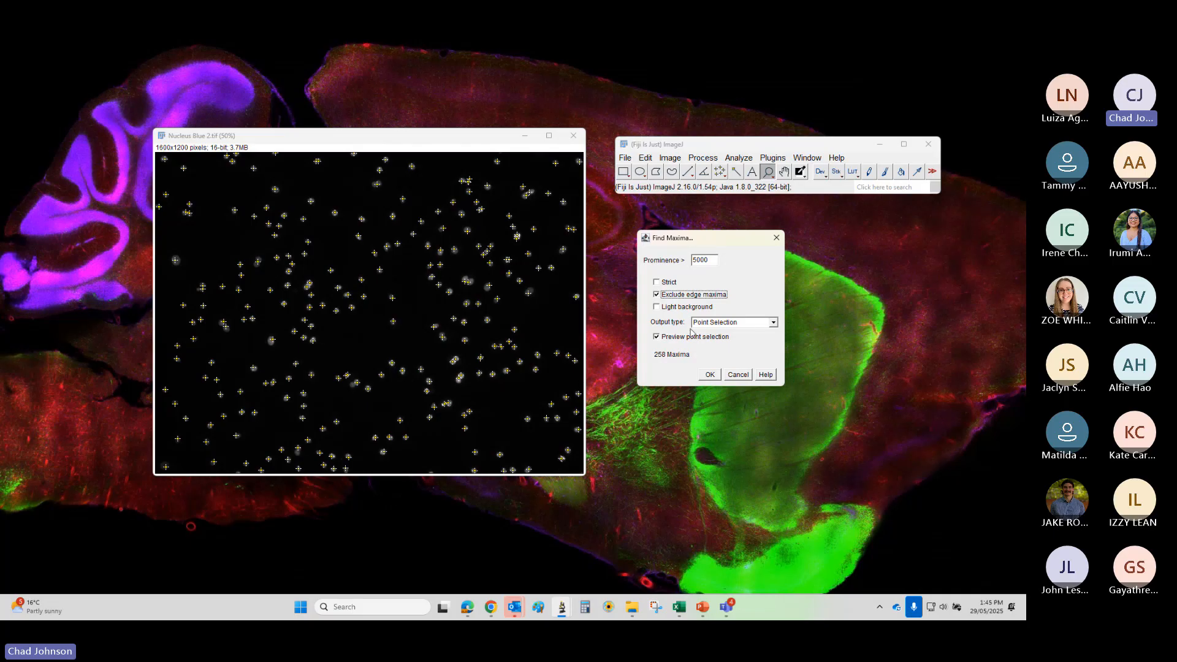
{"action": "left_click", "coordinate": [657, 283]}
- Set the maxima output type to Segmented Particles and generate the segmented nucleus image
{"action": "left_click", "coordinate": [709, 325]}
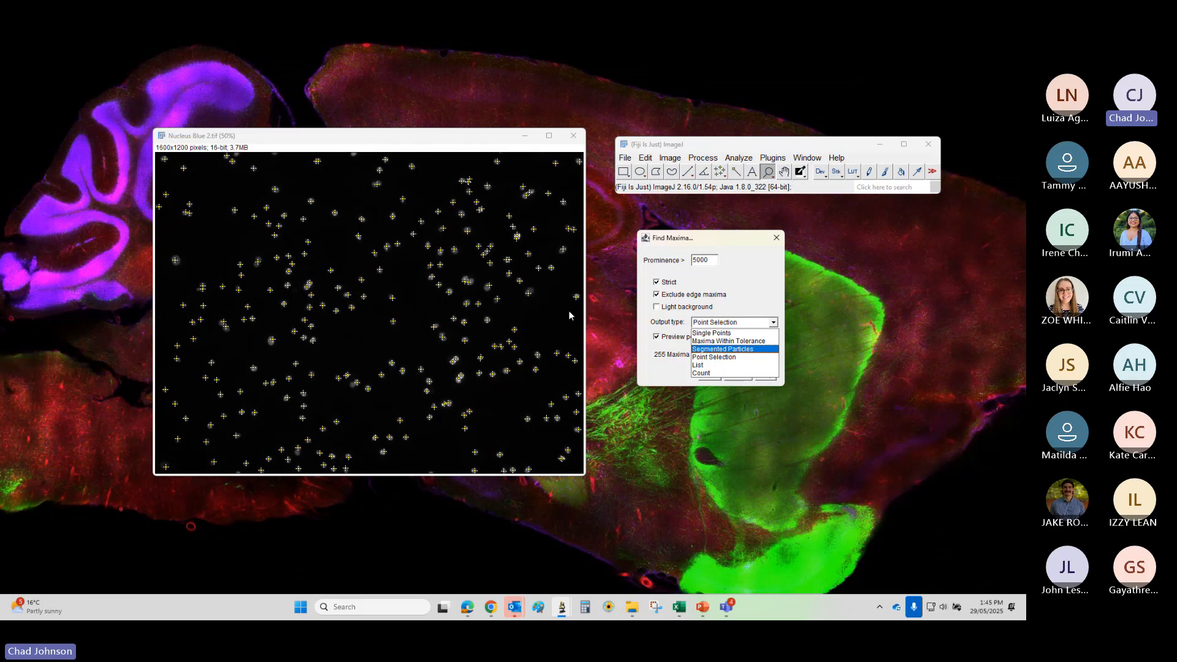
{"action": "left_click", "coordinate": [753, 349]}
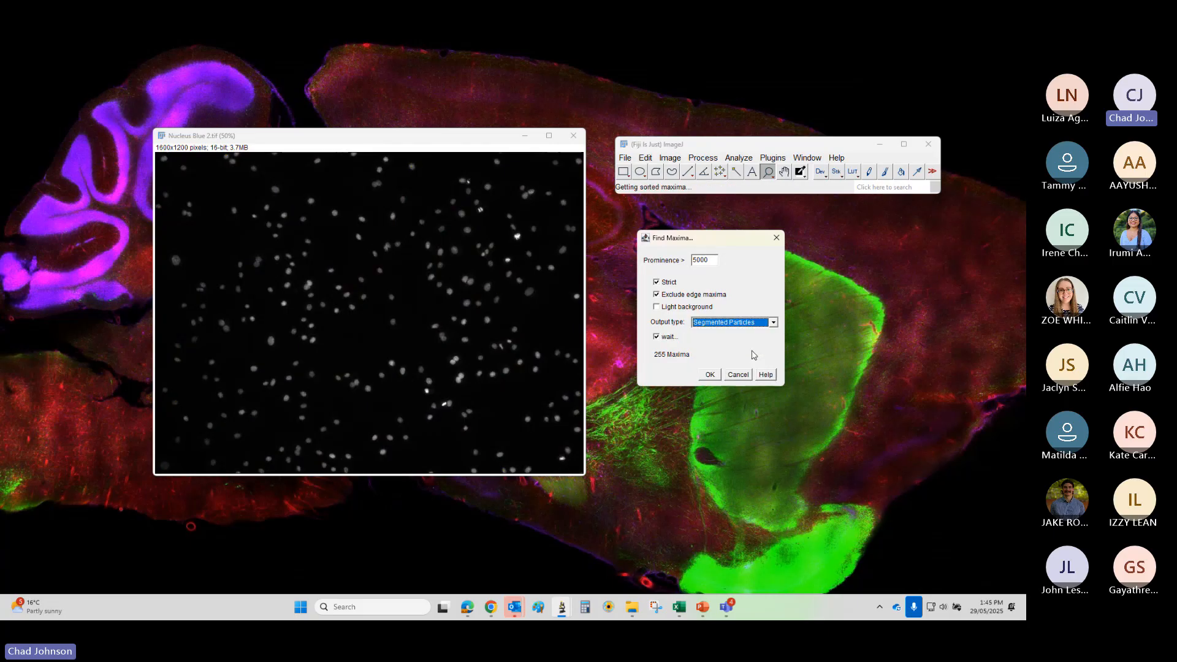
{"action": "left_click", "coordinate": [710, 374]}
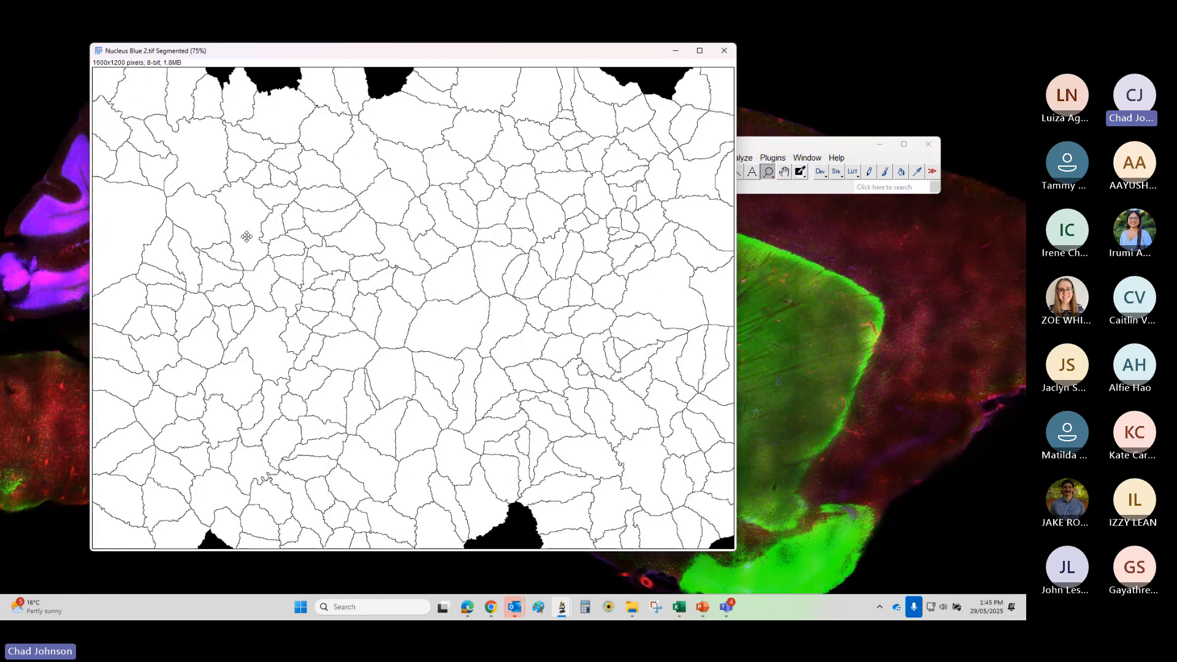
- Reduce the segmented image to 50% zoom and place it beside the original nucleus image
{"action": "right_click", "coordinate": [551, 374]}
{"action": "right_click", "coordinate": [405, 310]}
{"action": "left_click", "coordinate": [360, 252]}
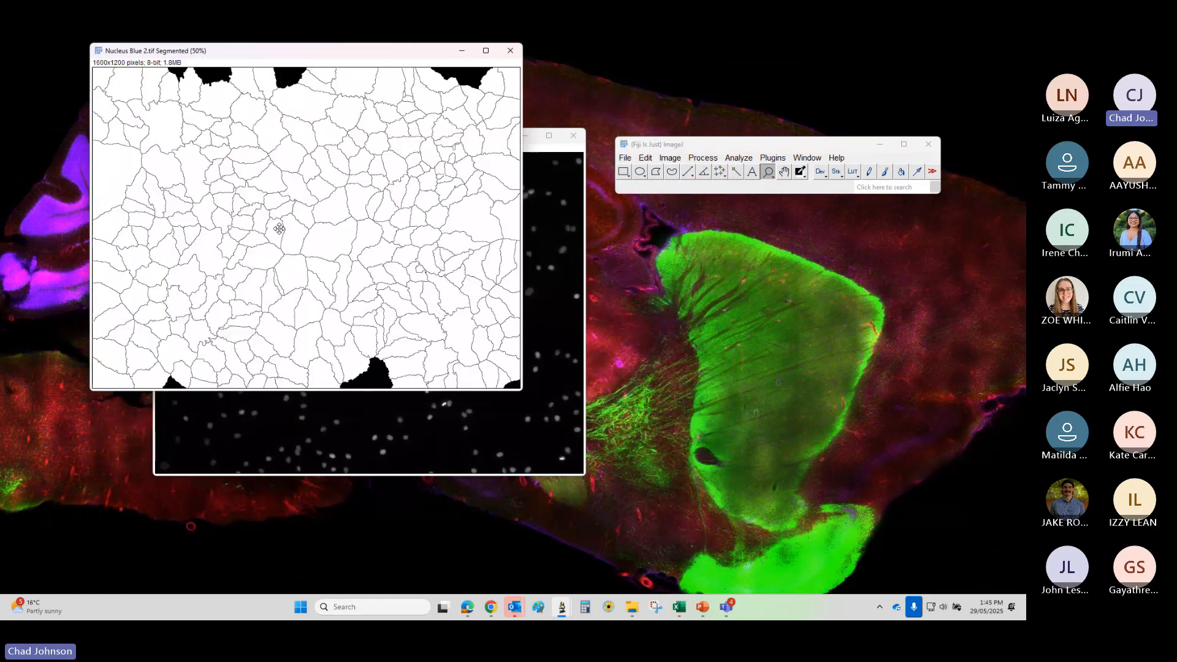
{"action": "left_click_drag", "start_coordinate": [332, 56], "coordinate": [840, 154]}
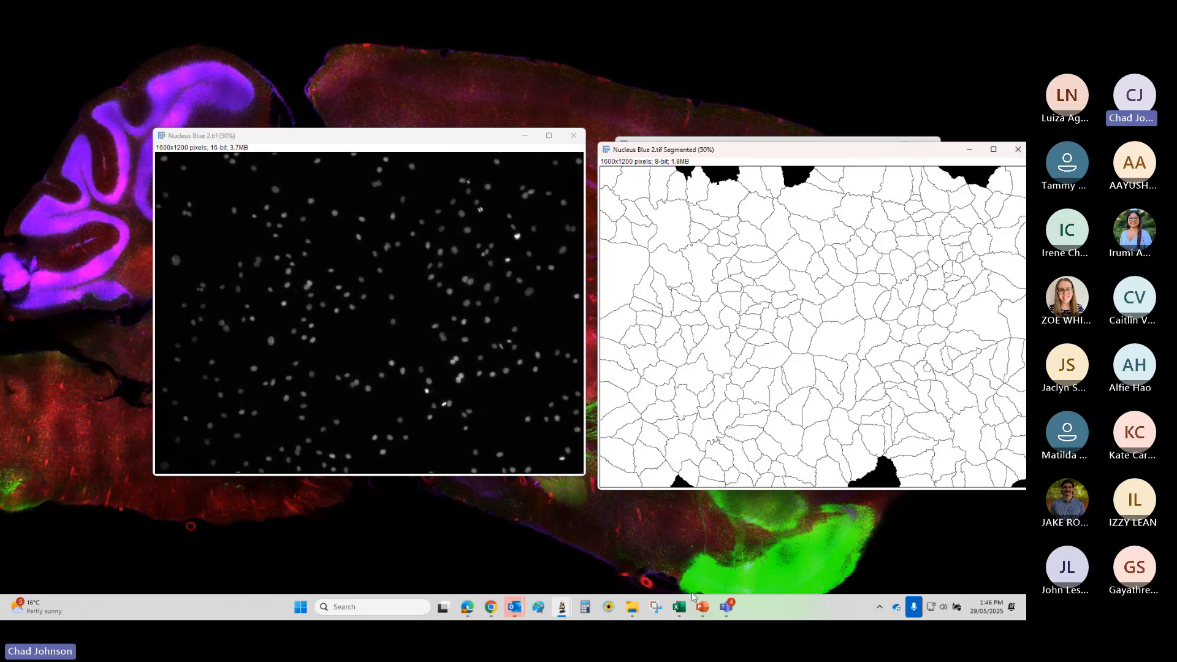
- Switch to the PowerPoint workshop slides and review slide 40 on thresholding the whole-cell cytoskeleton image
{"action": "mouse_move", "coordinate": [703, 607]}
{"action": "left_click", "coordinate": [644, 536]}
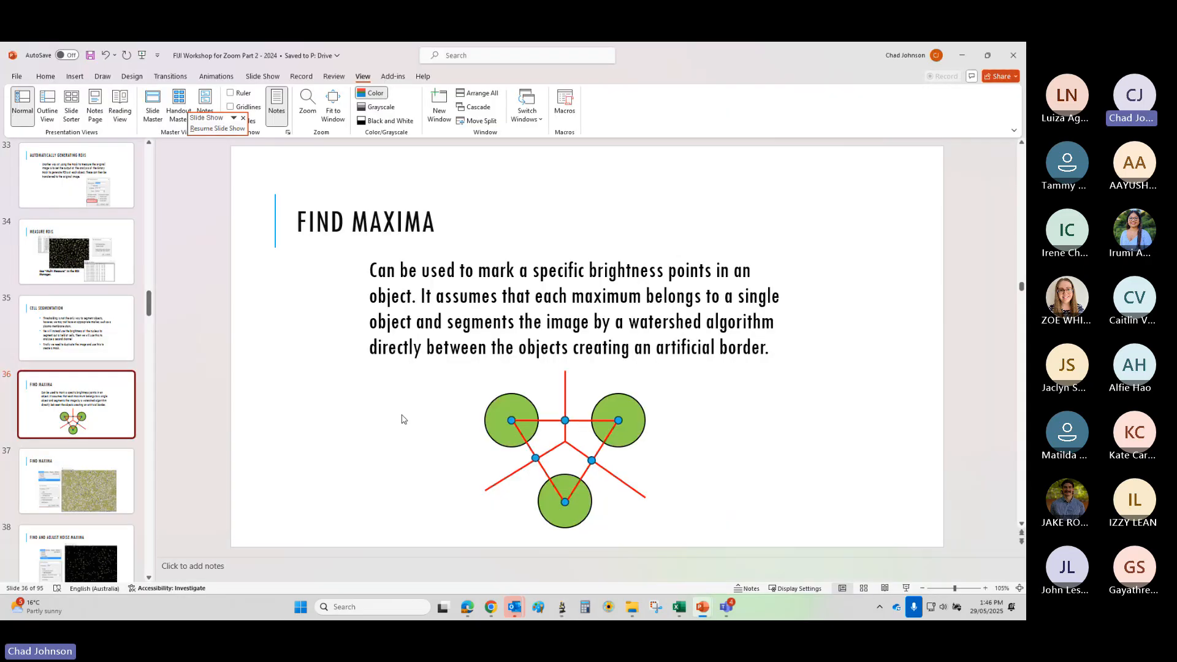
{"action": "scroll", "coordinate": [80, 491], "scroll_direction": "down", "scroll_amount": 4}
{"action": "left_click", "coordinate": [81, 454]}
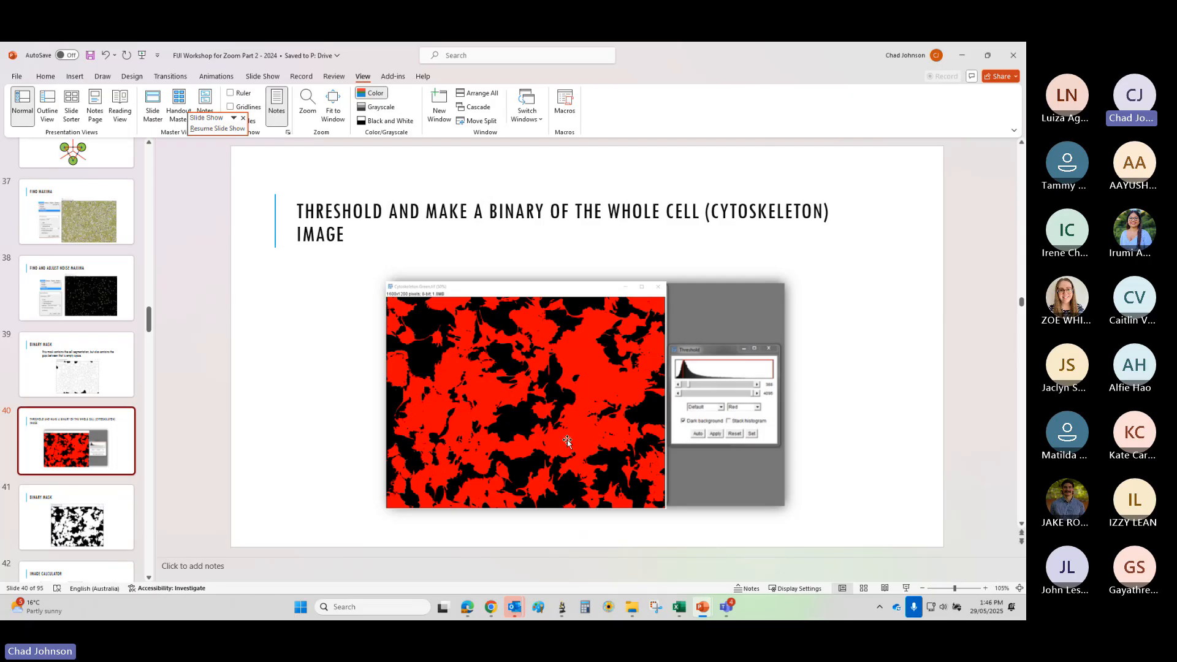
{"action": "left_click", "coordinate": [962, 55]}
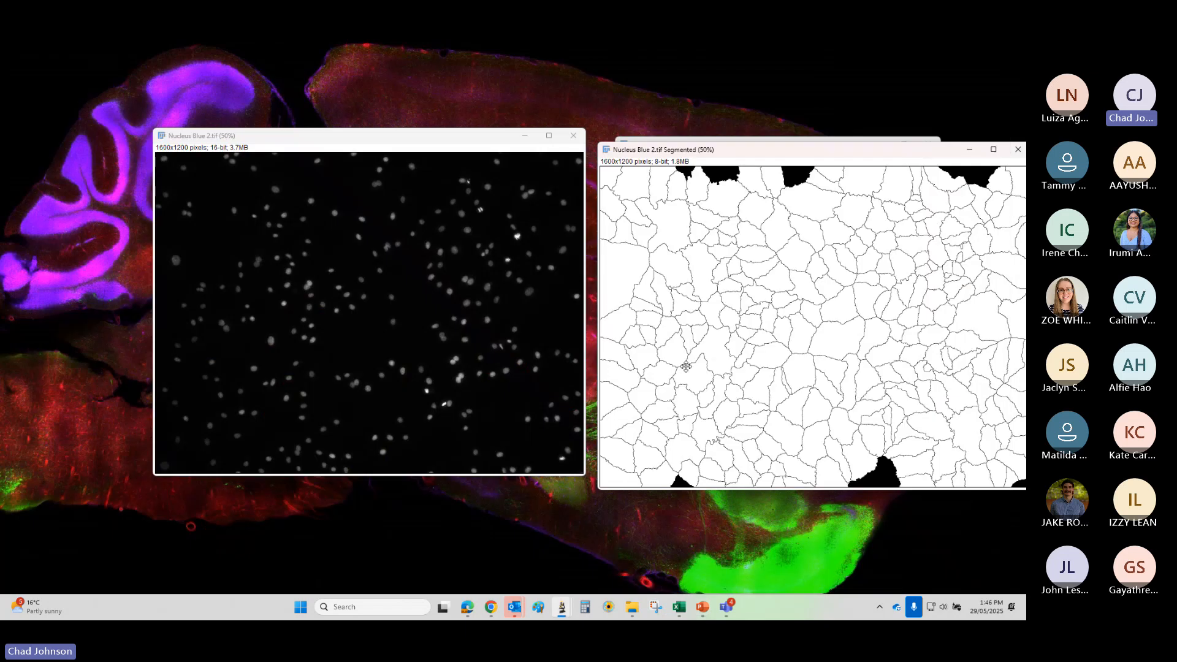
- Open Cytoskeleton Green.tif in Fiji and arrange it beside the segmented nucleus image
{"action": "left_click_drag", "start_coordinate": [746, 155], "coordinate": [174, 242]}
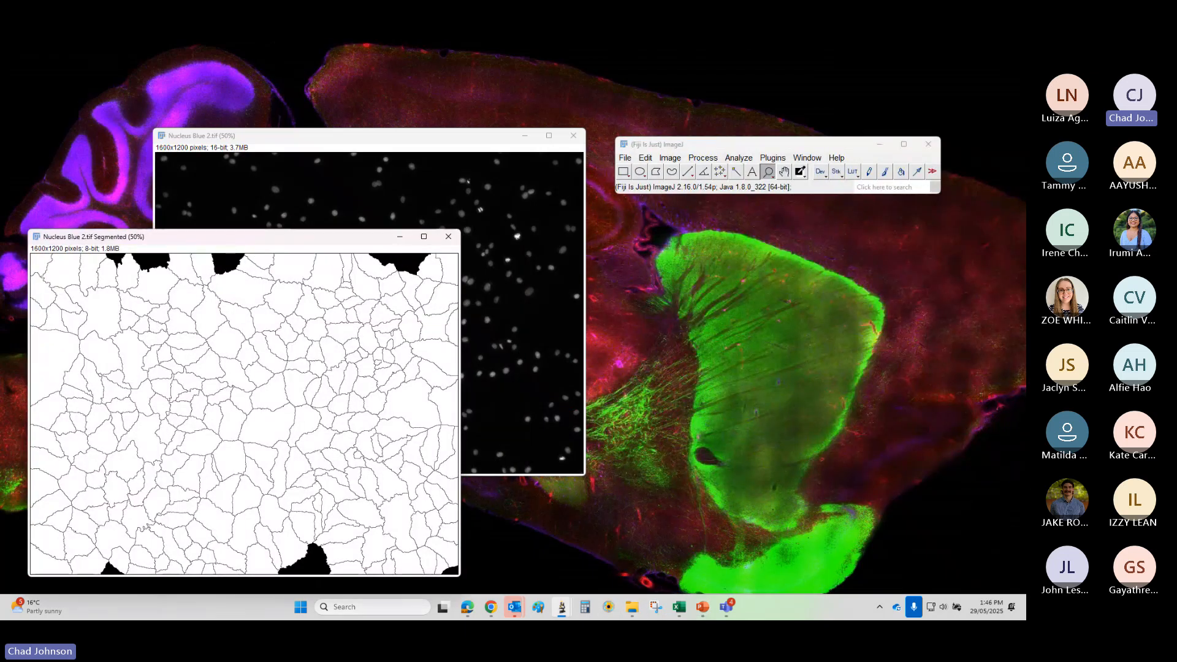
{"action": "left_click_drag", "start_coordinate": [658, 309], "coordinate": [656, 192]}
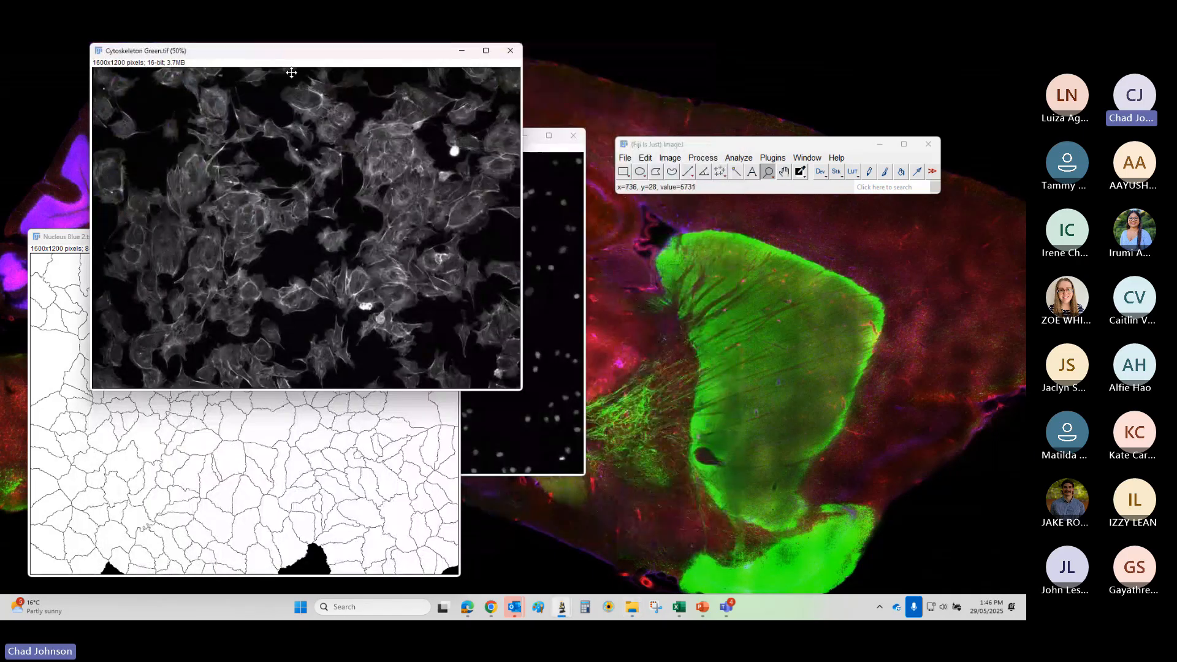
{"action": "left_click_drag", "start_coordinate": [378, 54], "coordinate": [719, 173]}
- Threshold the cytoskeleton image at a lower level of 7181, apply it as a binary mask and reposition the image window
{"action": "key", "text": "ctrl+shift+t"}
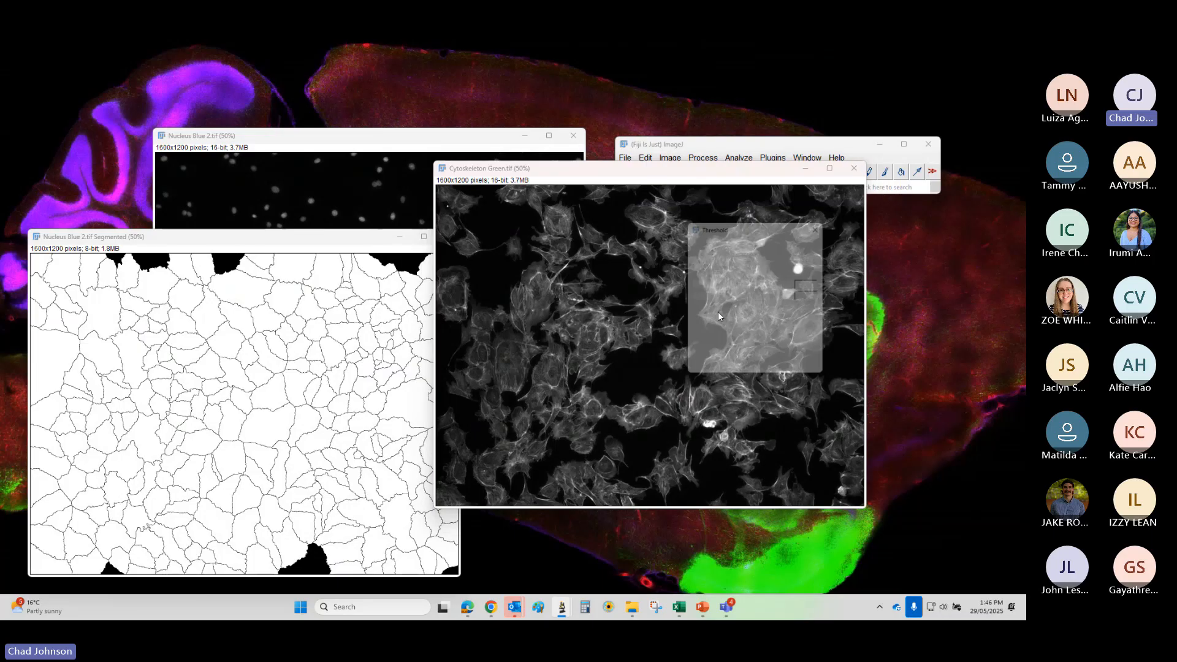
{"action": "left_click_drag", "start_coordinate": [747, 231], "coordinate": [955, 266]}
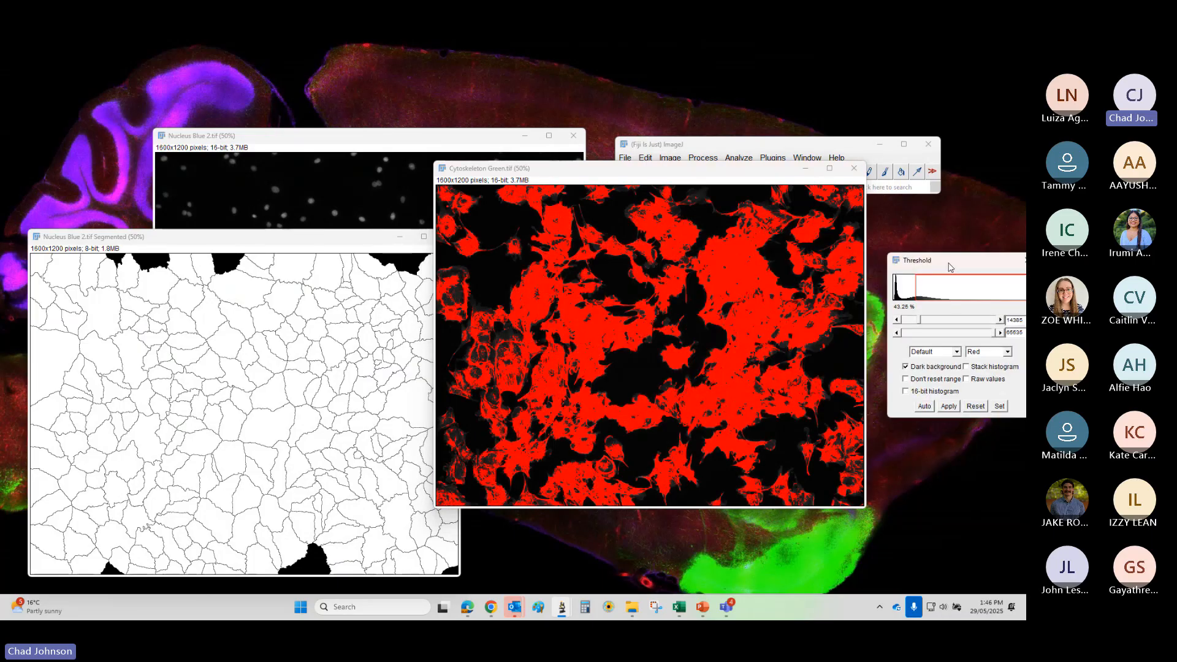
{"action": "left_click_drag", "start_coordinate": [926, 322], "coordinate": [915, 323]}
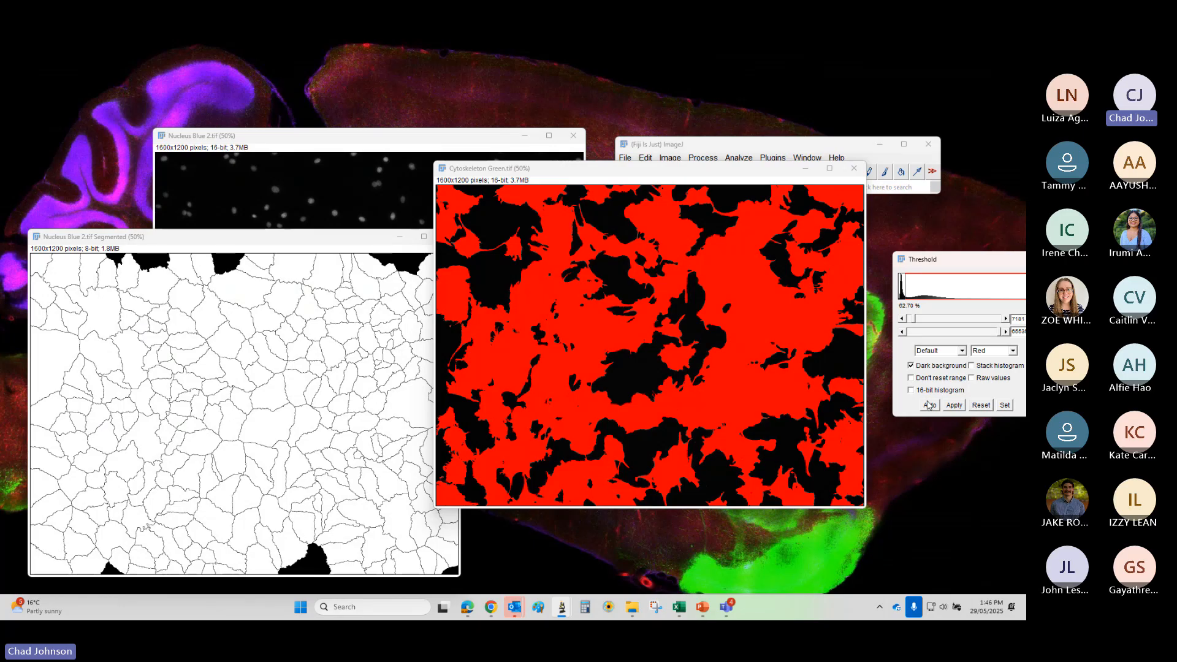
{"action": "left_click", "coordinate": [954, 405]}
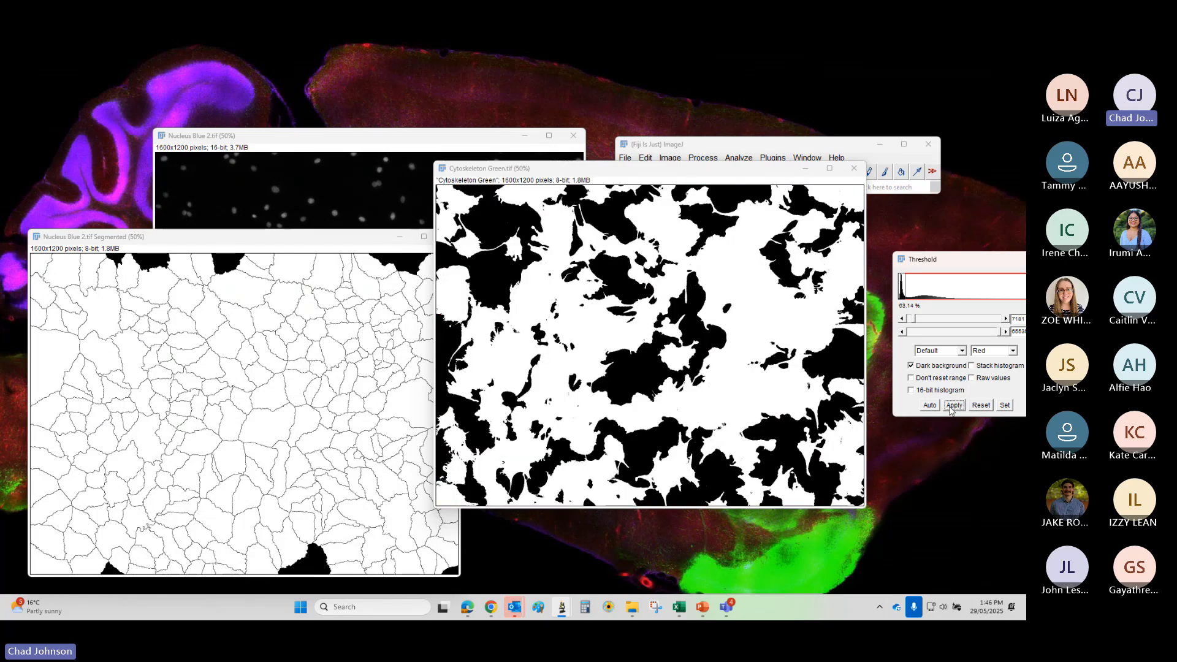
{"action": "left_click_drag", "start_coordinate": [691, 175], "coordinate": [683, 228]}
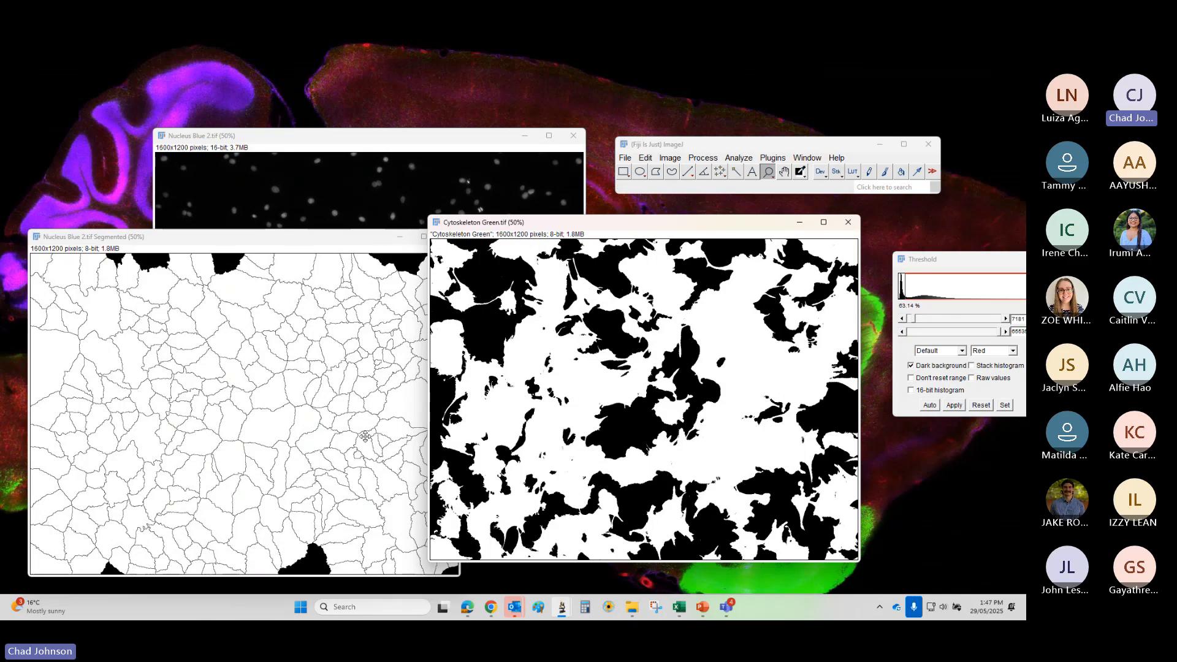
{"action": "left_click_drag", "start_coordinate": [748, 228], "coordinate": [540, 163]}
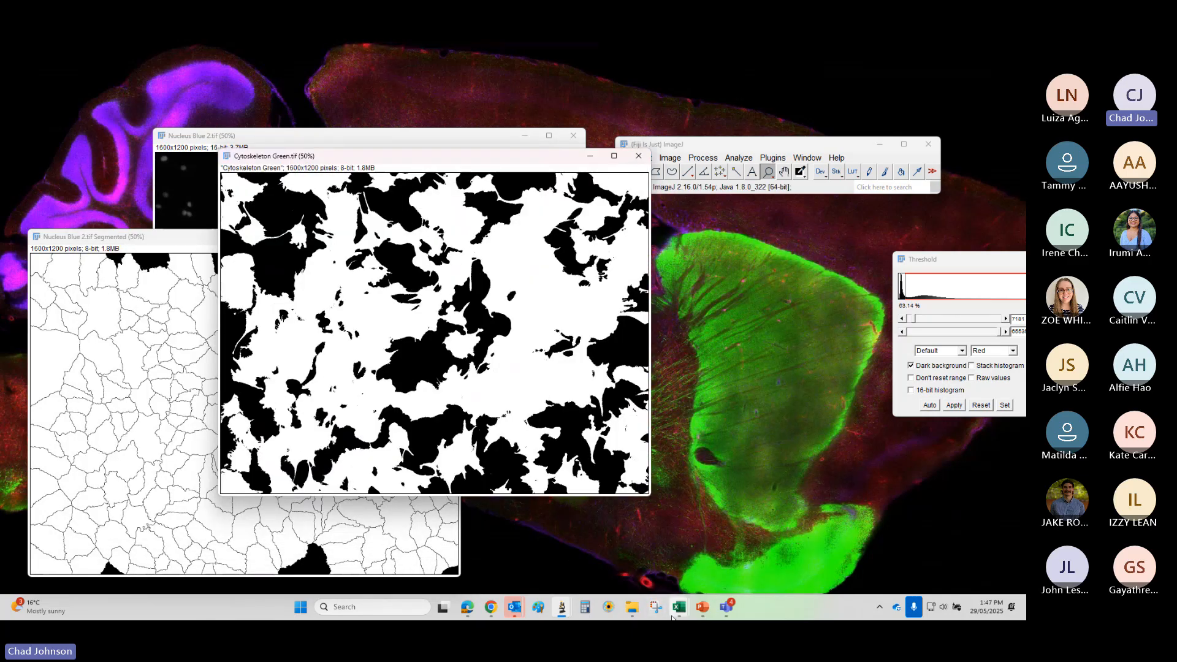
- Switch to the PowerPoint slides and review the Binary Mask and Image Calculator slides
{"action": "left_click", "coordinate": [647, 542]}
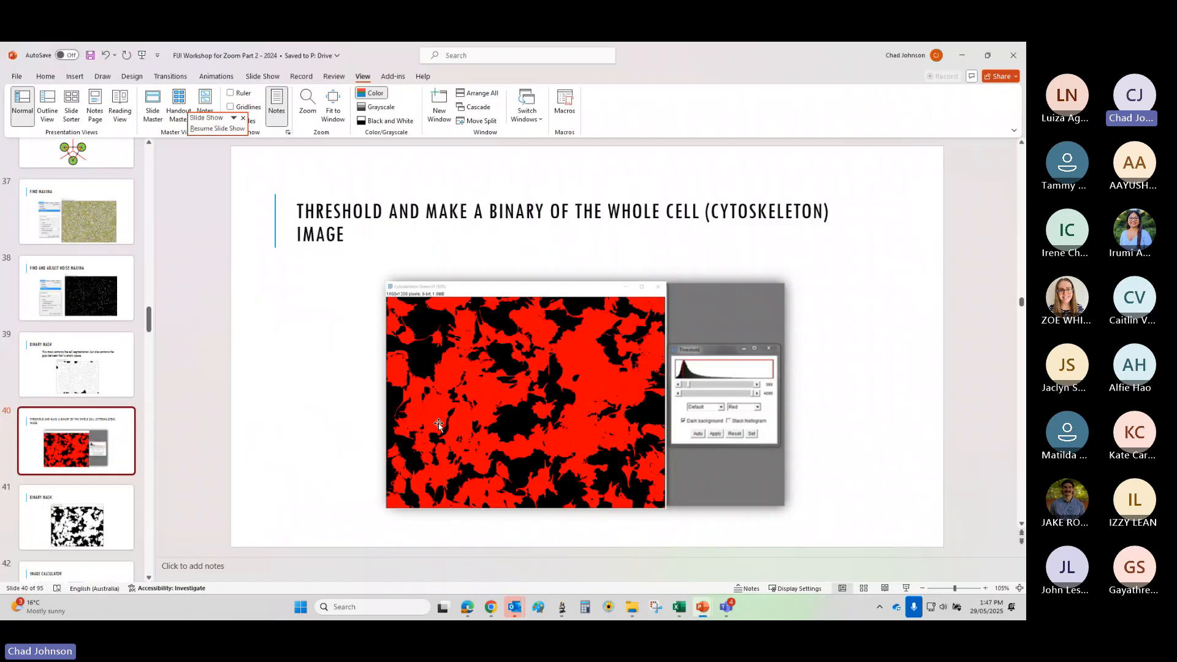
{"action": "left_click", "coordinate": [67, 522]}
{"action": "scroll", "coordinate": [54, 572], "scroll_direction": "down", "scroll_amount": 3}
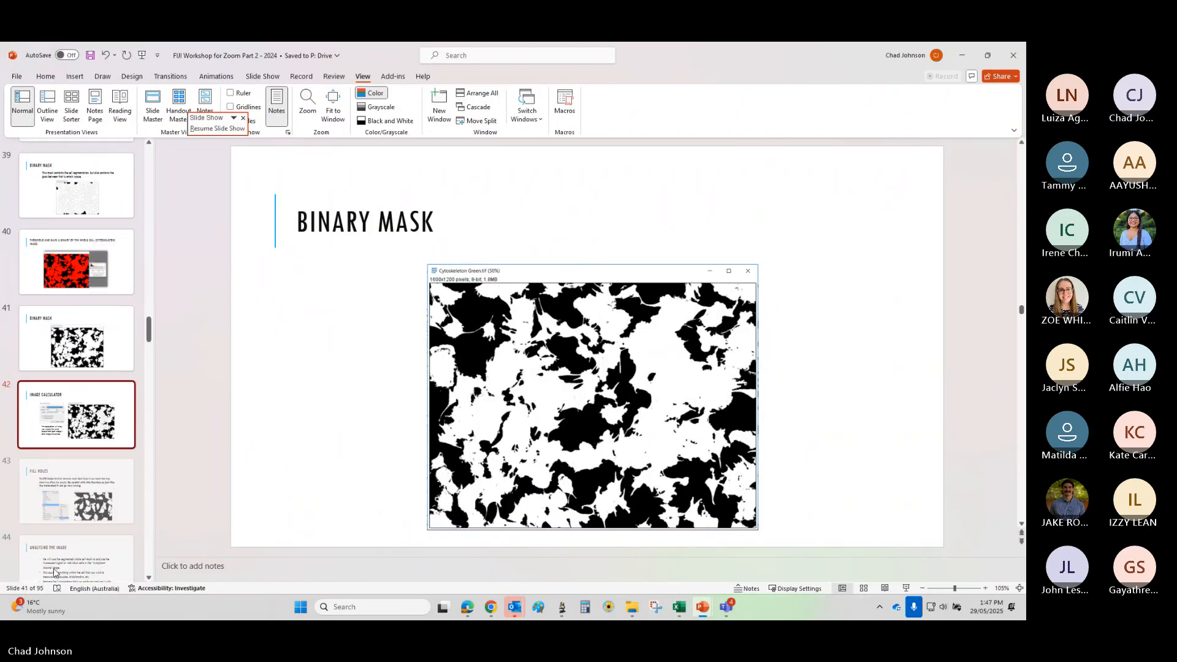
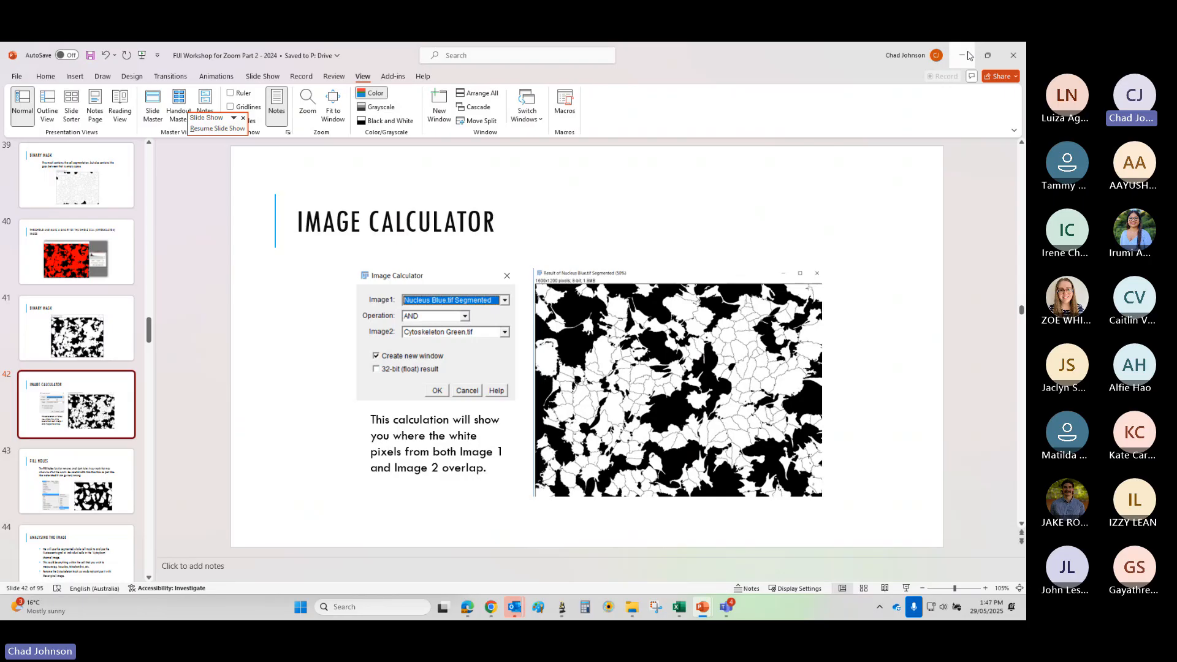
{"action": "left_click", "coordinate": [964, 57]}
- Combine Nucleus Blue 2.tif Segmented with Cytoskeleton Green.tif using the Image Calculator's AND operation, creating the result in a new window
{"action": "left_click", "coordinate": [703, 158]}
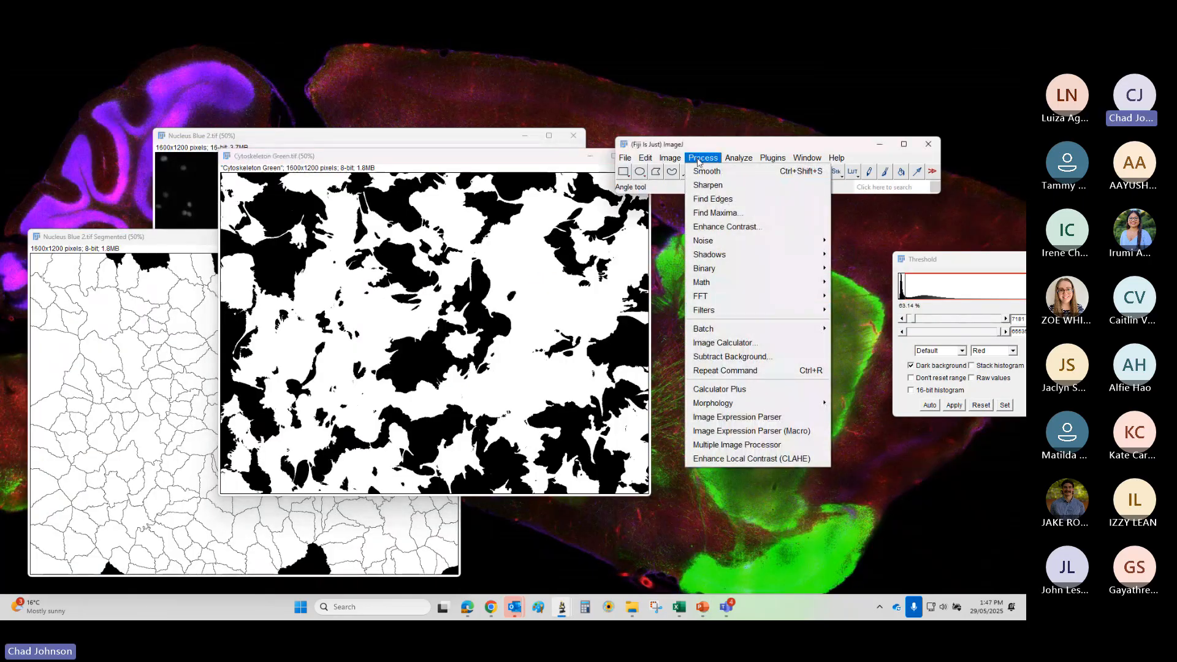
{"action": "left_click", "coordinate": [715, 342]}
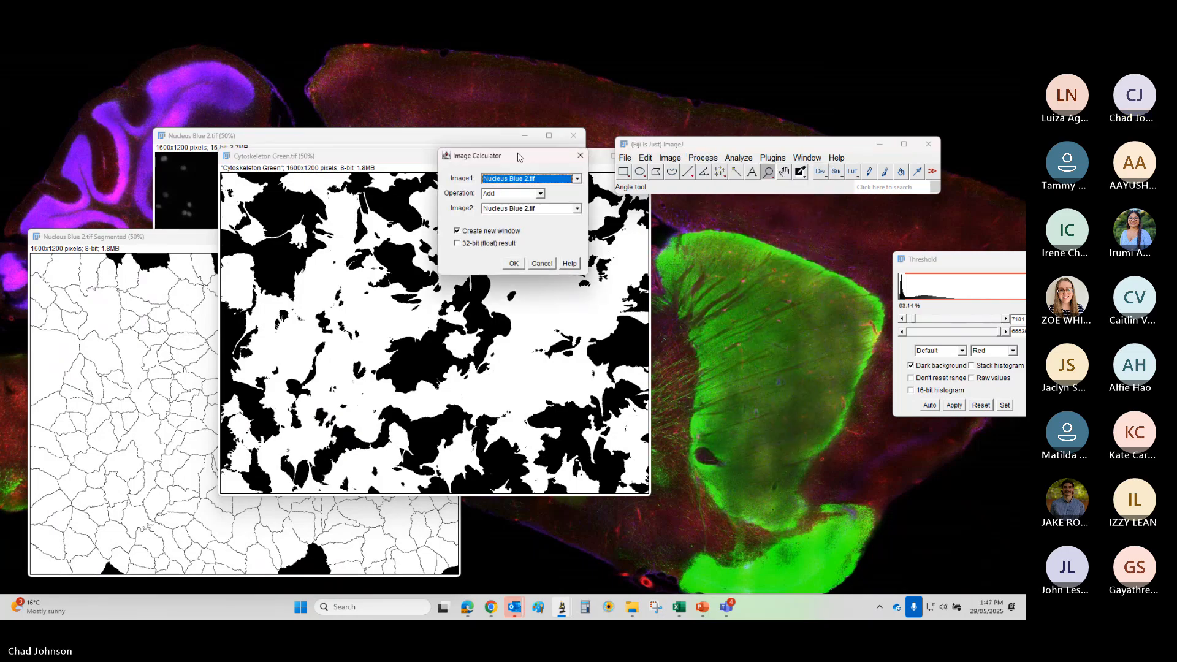
{"action": "left_click_drag", "start_coordinate": [520, 154], "coordinate": [764, 241]}
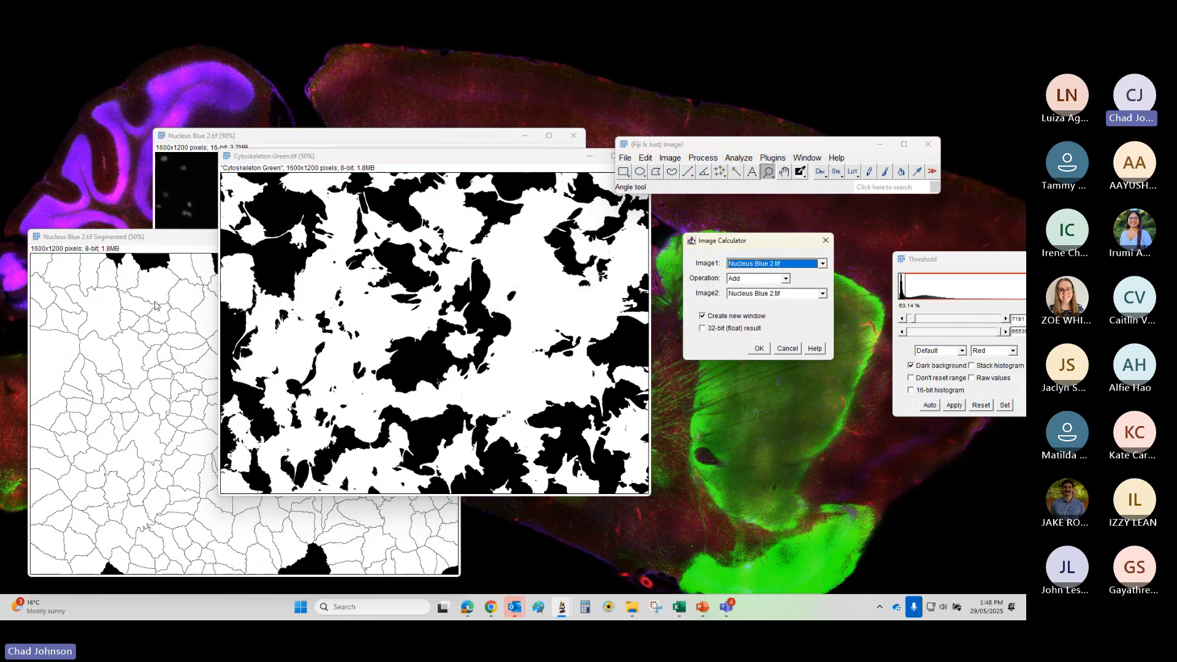
{"action": "left_click", "coordinate": [764, 265]}
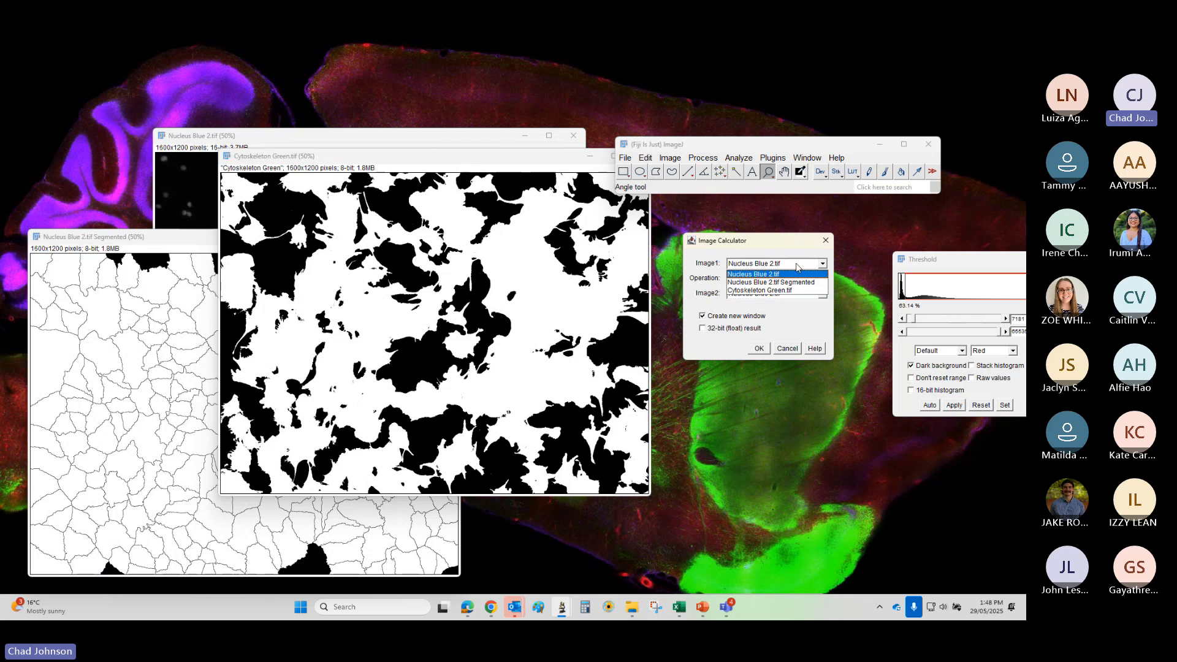
{"action": "left_click", "coordinate": [771, 282]}
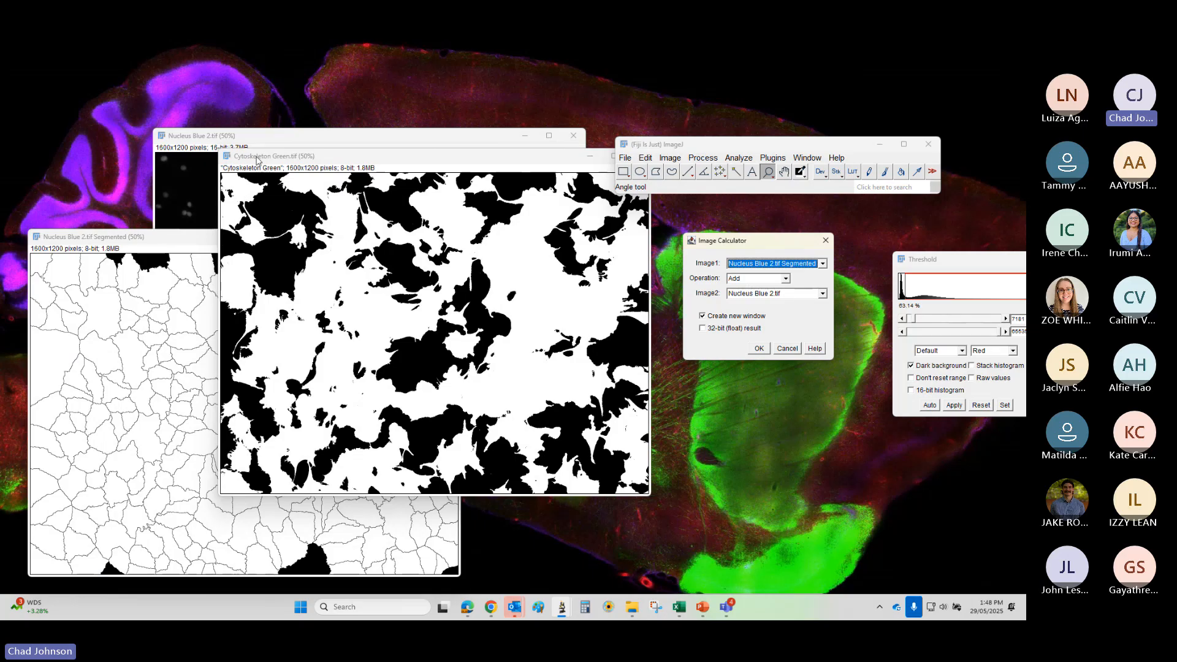
{"action": "left_click", "coordinate": [770, 293]}
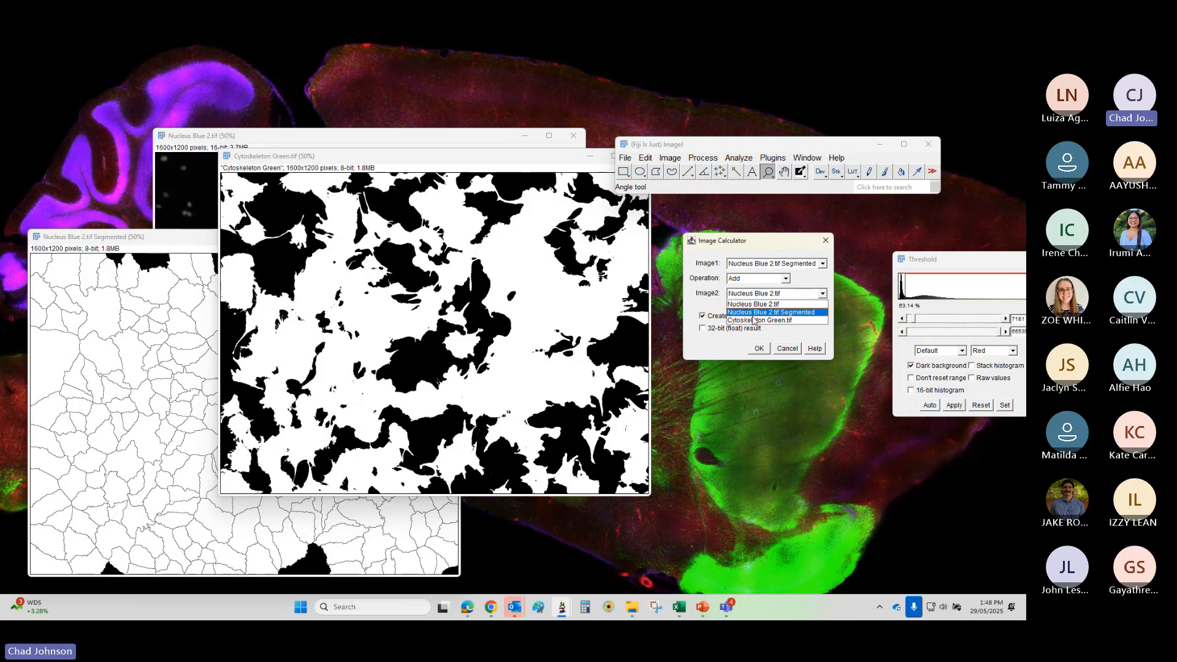
{"action": "left_click", "coordinate": [755, 320]}
{"action": "left_click", "coordinate": [736, 279]}
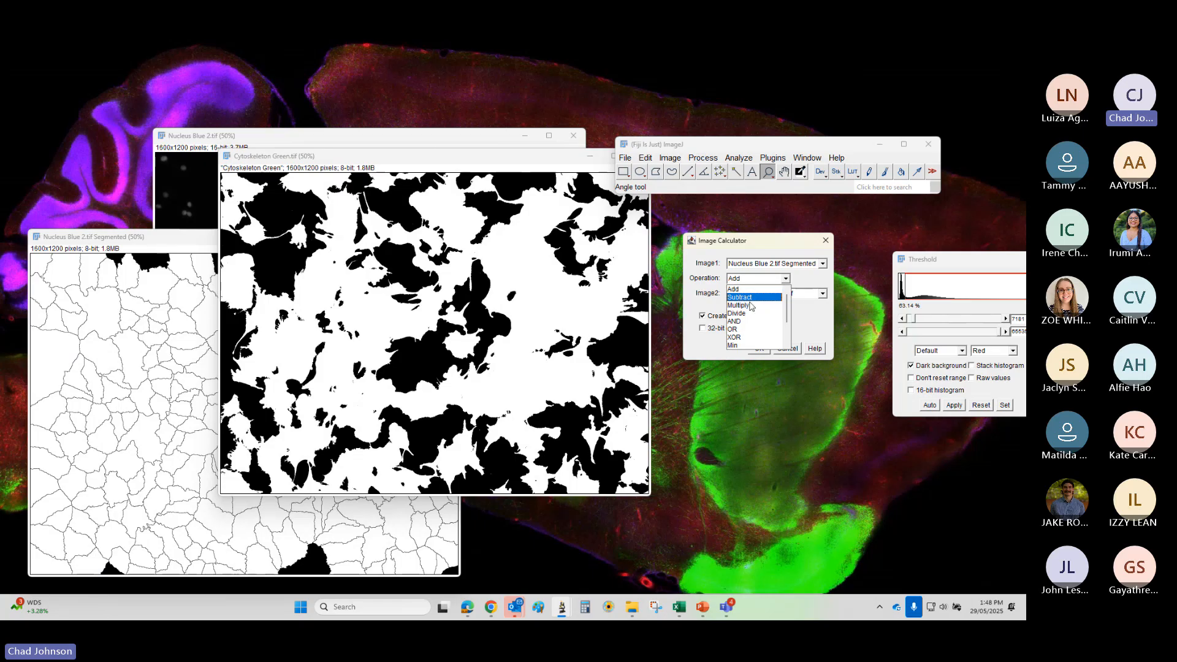
{"action": "left_click", "coordinate": [736, 321]}
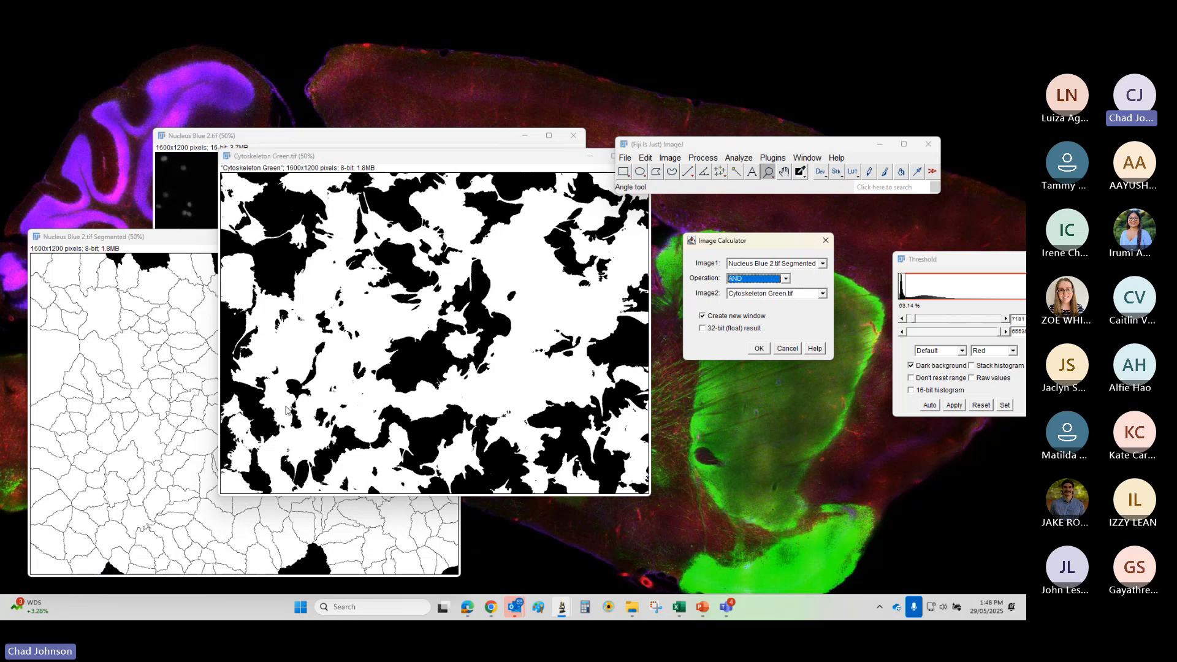
{"action": "left_click", "coordinate": [759, 348]}
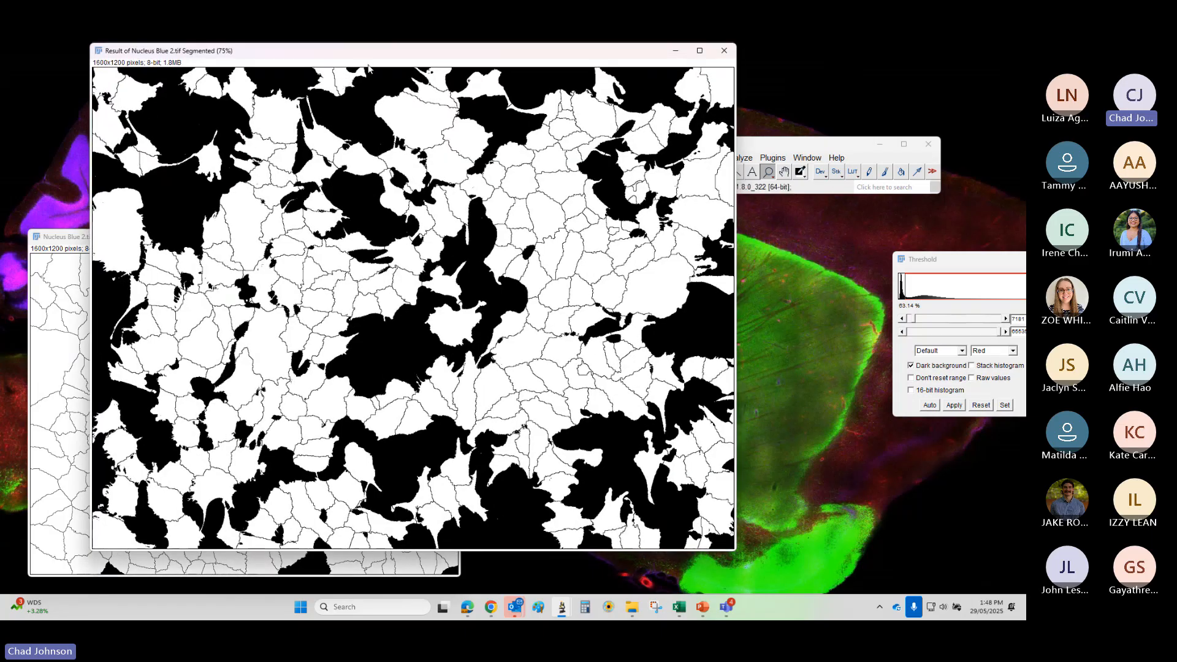
- Zoom the calculated result image out to 50% and arrange it with the segmented nucleus image so the source images can be compared
{"action": "left_click_drag", "start_coordinate": [431, 57], "coordinate": [771, 96]}
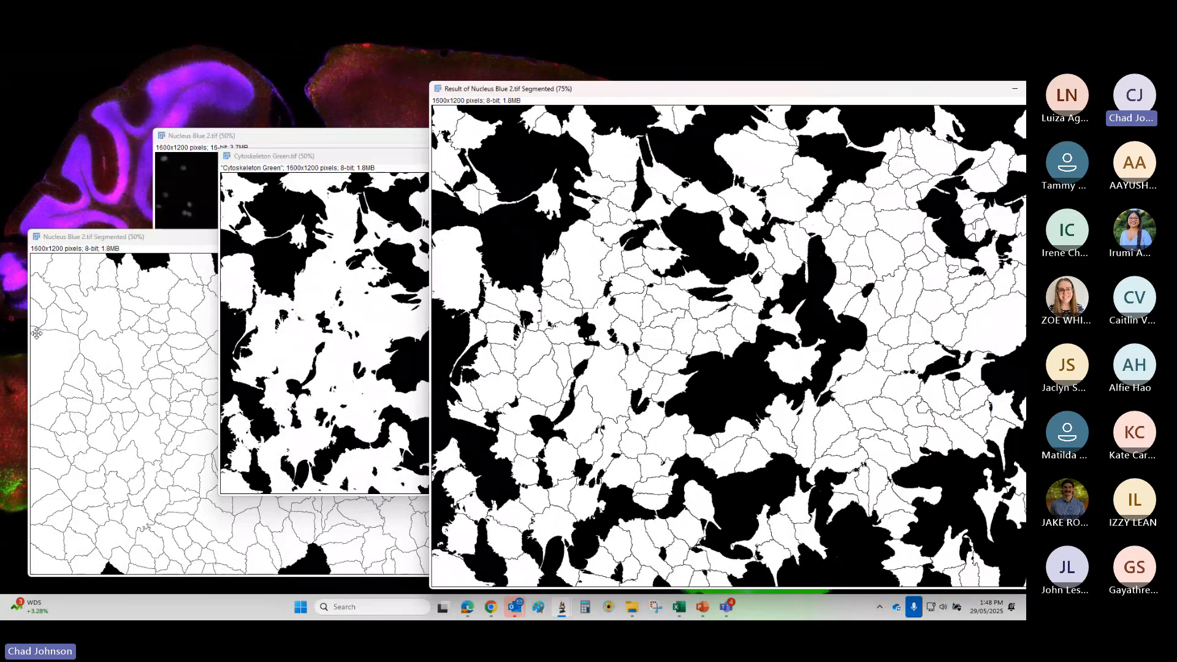
{"action": "left_click", "coordinate": [294, 243]}
{"action": "left_click_drag", "start_coordinate": [294, 242], "coordinate": [177, 225]}
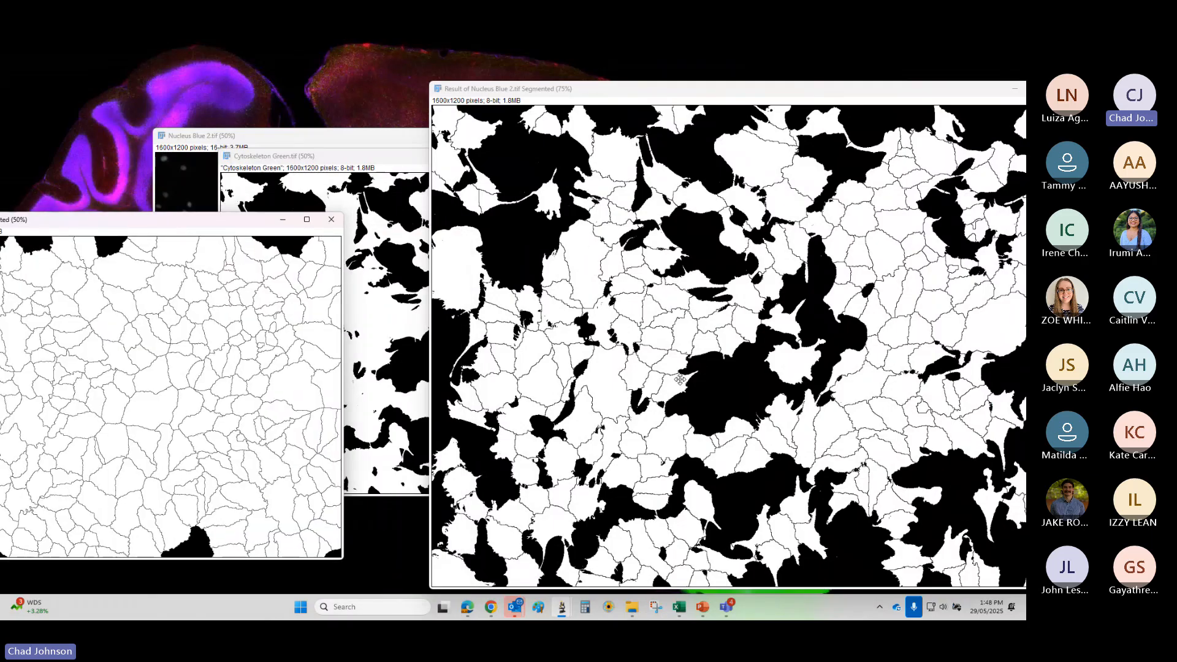
{"action": "key", "text": "minus"}
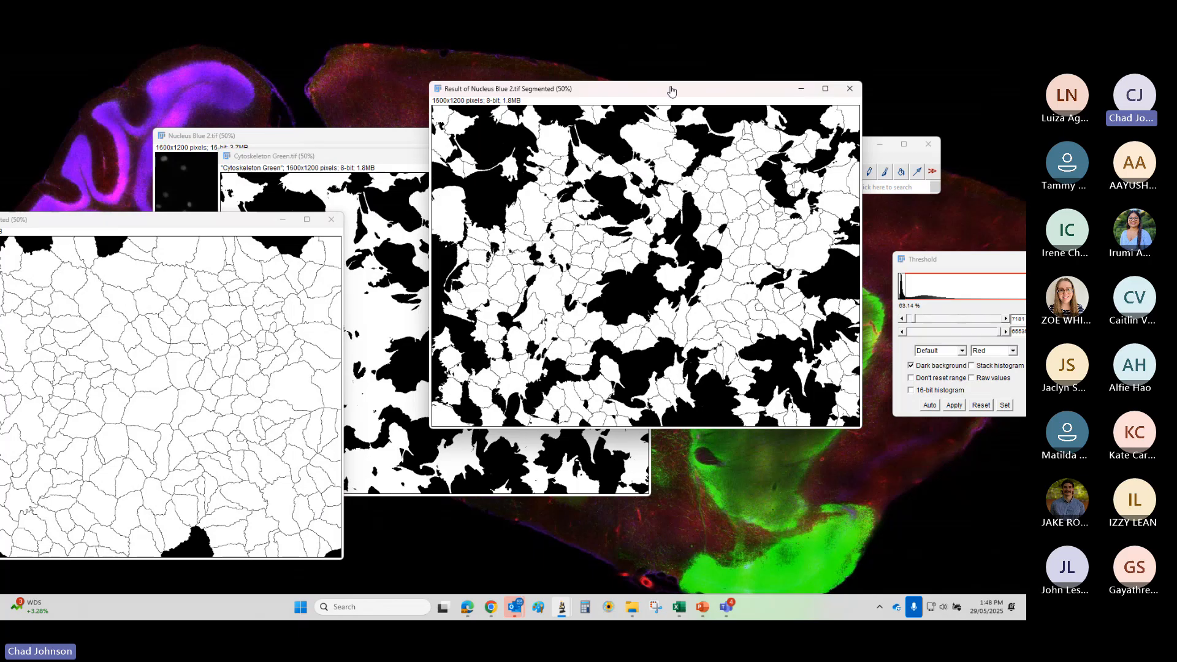
{"action": "left_click_drag", "start_coordinate": [492, 93], "coordinate": [147, 169]}
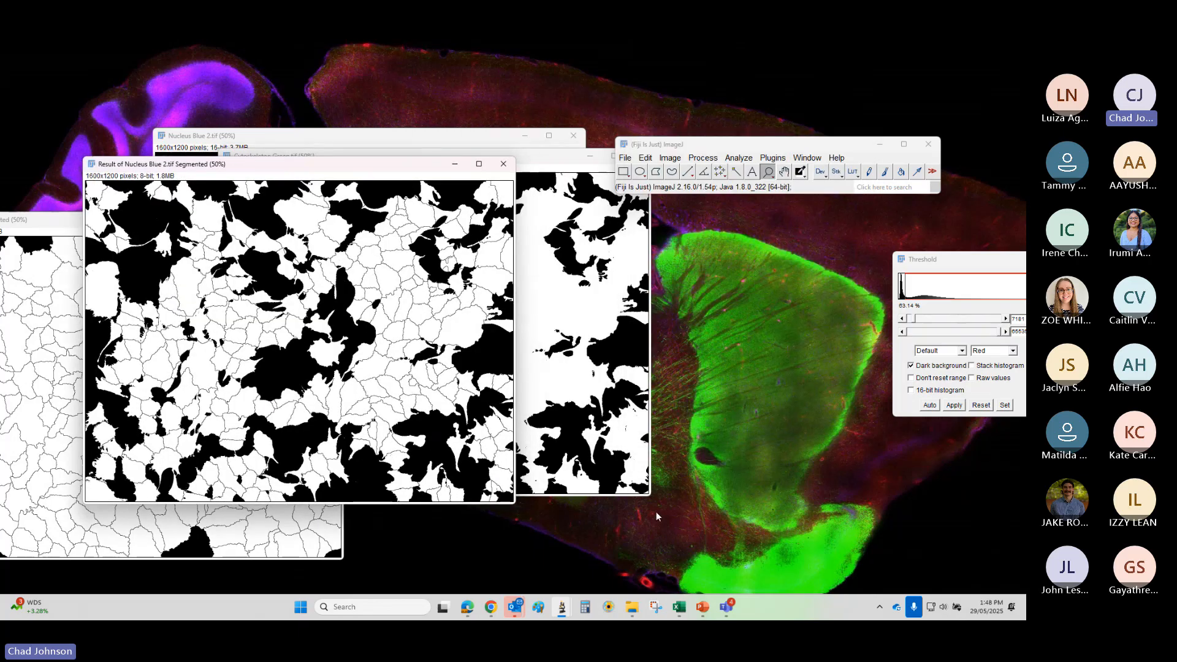
- Switch to the PowerPoint slides, review slide 43 on Fill Holes and return to Fiji
{"action": "mouse_move", "coordinate": [705, 610]}
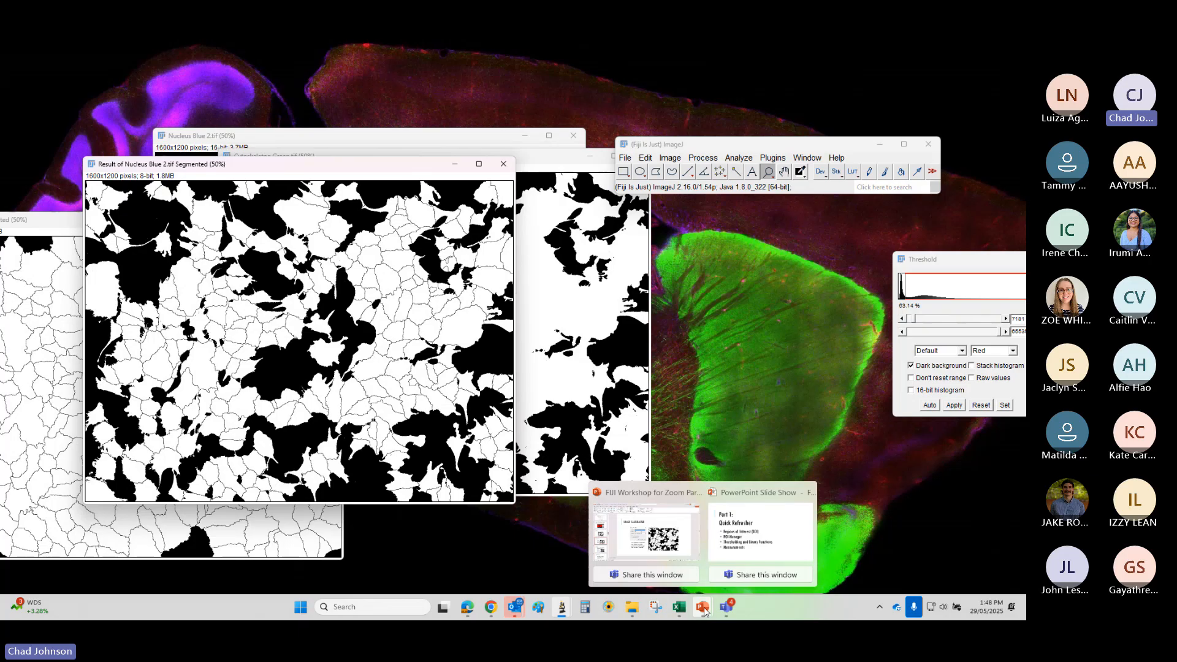
{"action": "left_click", "coordinate": [679, 545]}
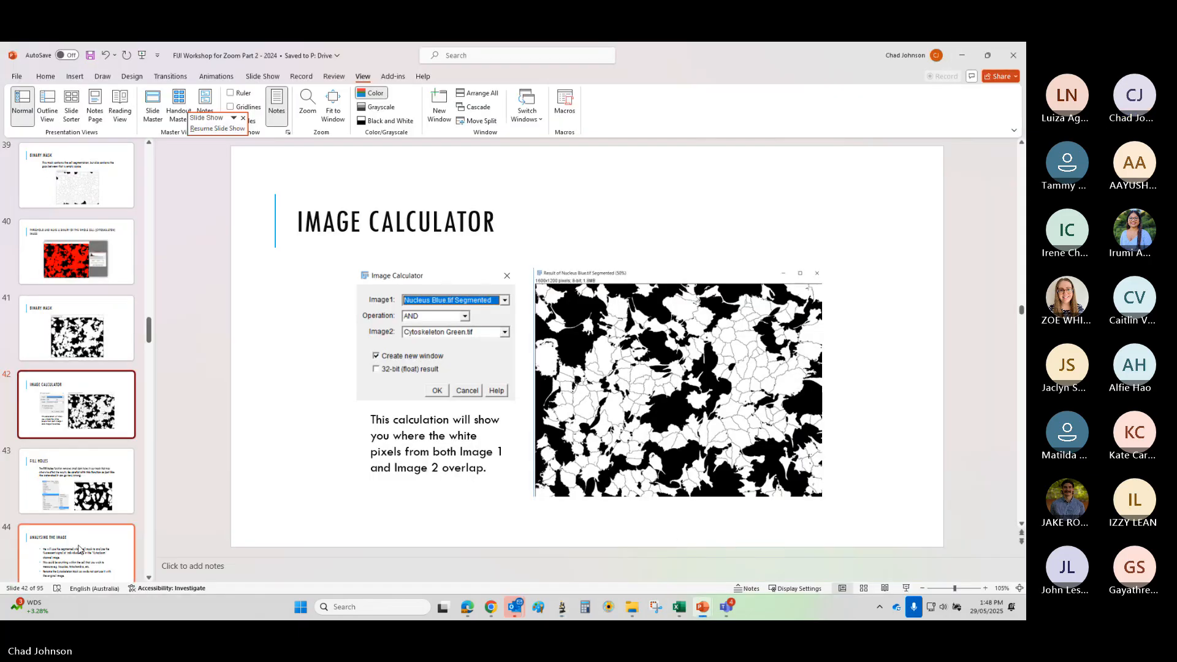
{"action": "left_click", "coordinate": [62, 481]}
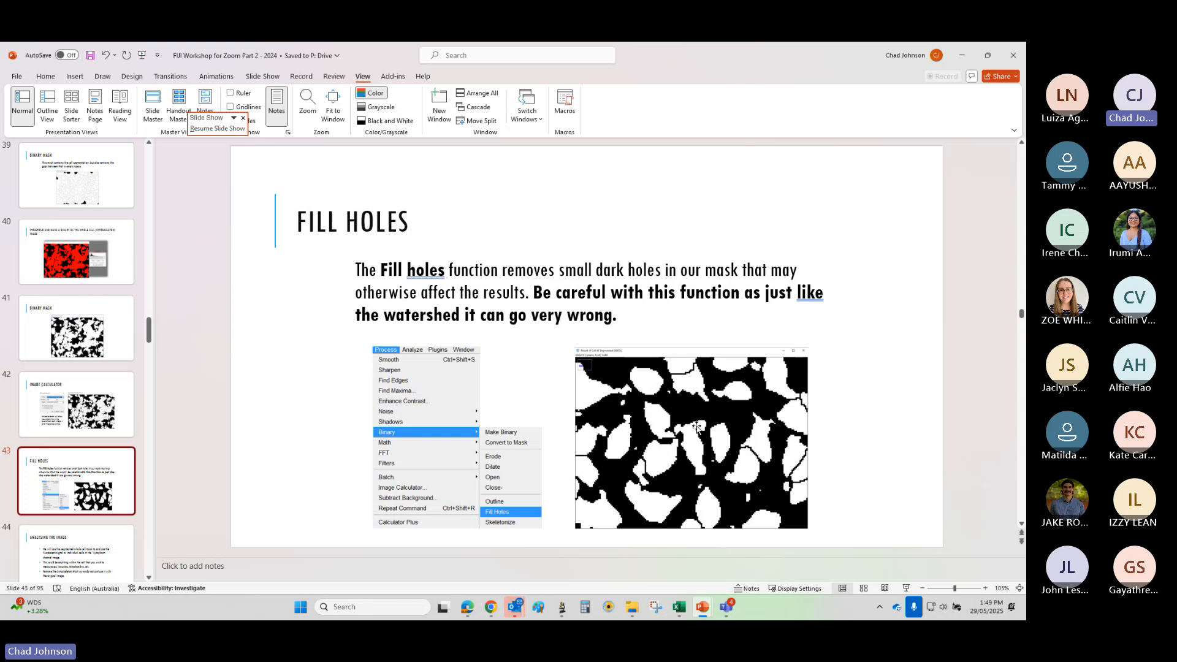
{"action": "left_click", "coordinate": [961, 55]}
- Examine the combined result image closely for small dark holes inside the segmented cells
{"action": "left_click", "coordinate": [328, 311]}
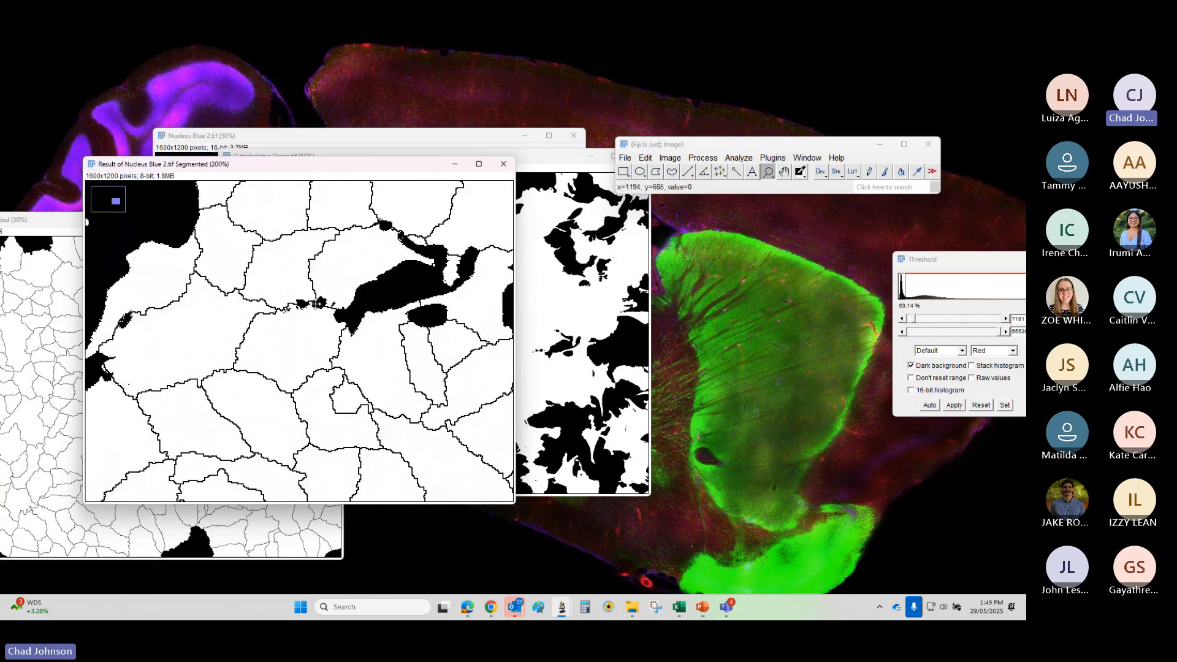
{"action": "scroll", "coordinate": [378, 365], "scroll_direction": "down", "scroll_amount": 4}
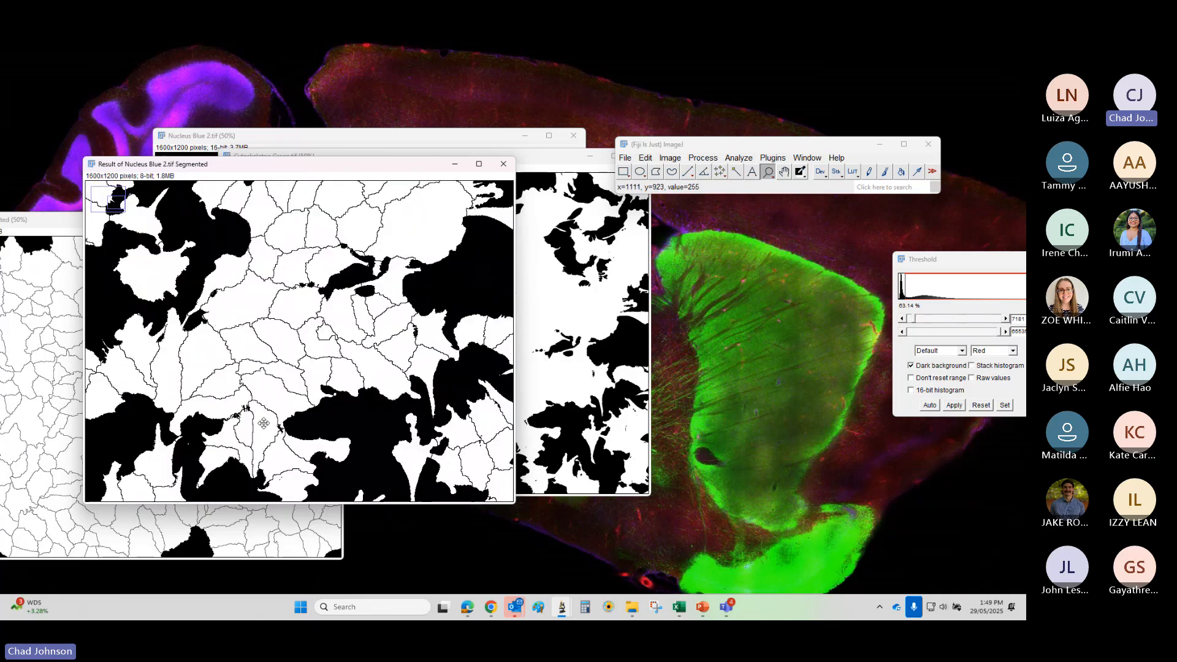
{"action": "scroll", "coordinate": [380, 418], "scroll_direction": "up", "scroll_amount": 5}
{"action": "scroll", "coordinate": [347, 257], "scroll_direction": "down", "scroll_amount": 3}
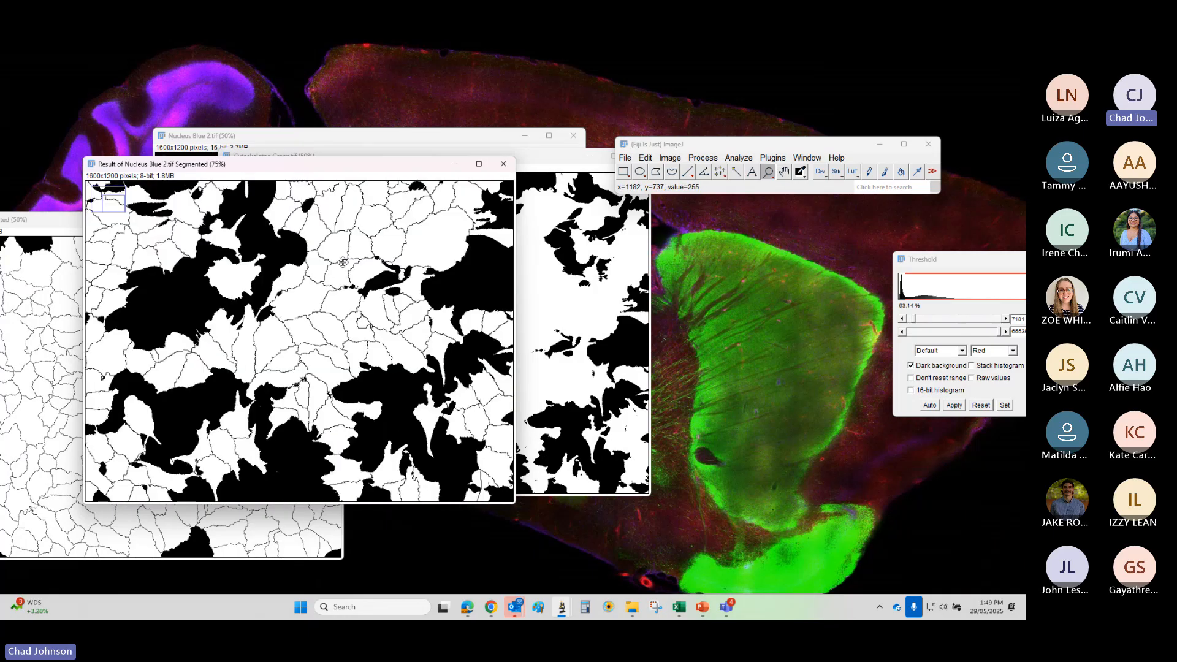
{"action": "scroll", "coordinate": [343, 262], "scroll_direction": "down", "scroll_amount": 2}
{"action": "scroll", "coordinate": [228, 310], "scroll_direction": "up", "scroll_amount": 1}
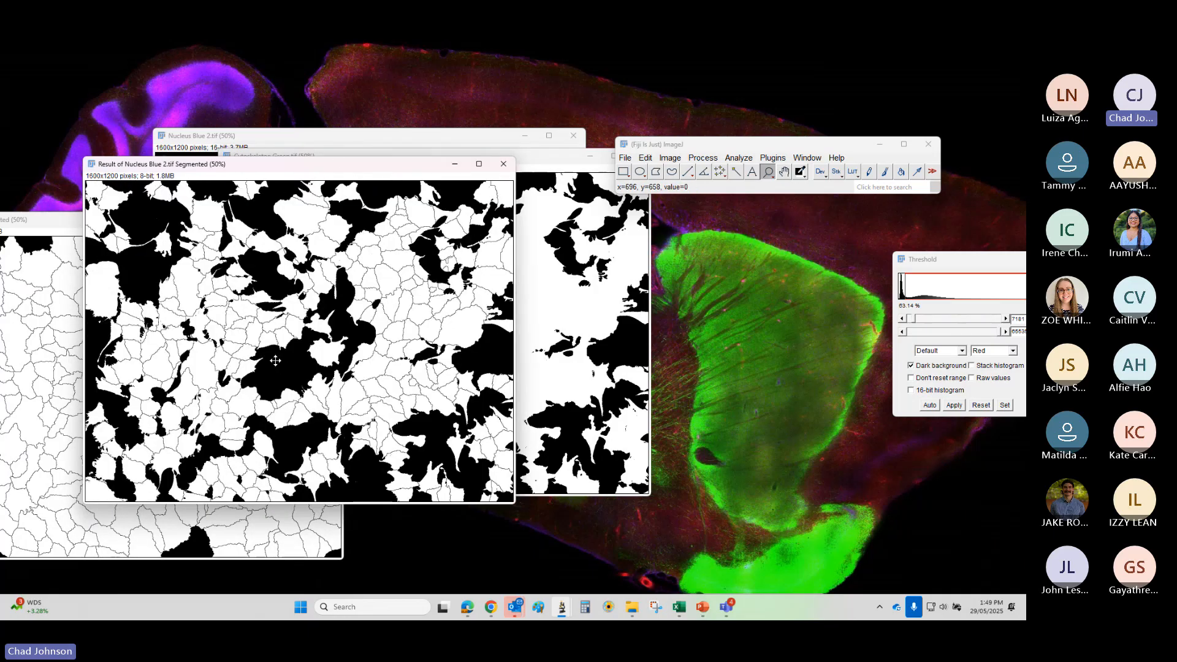
{"action": "left_click_drag", "start_coordinate": [344, 164], "coordinate": [383, 187]}
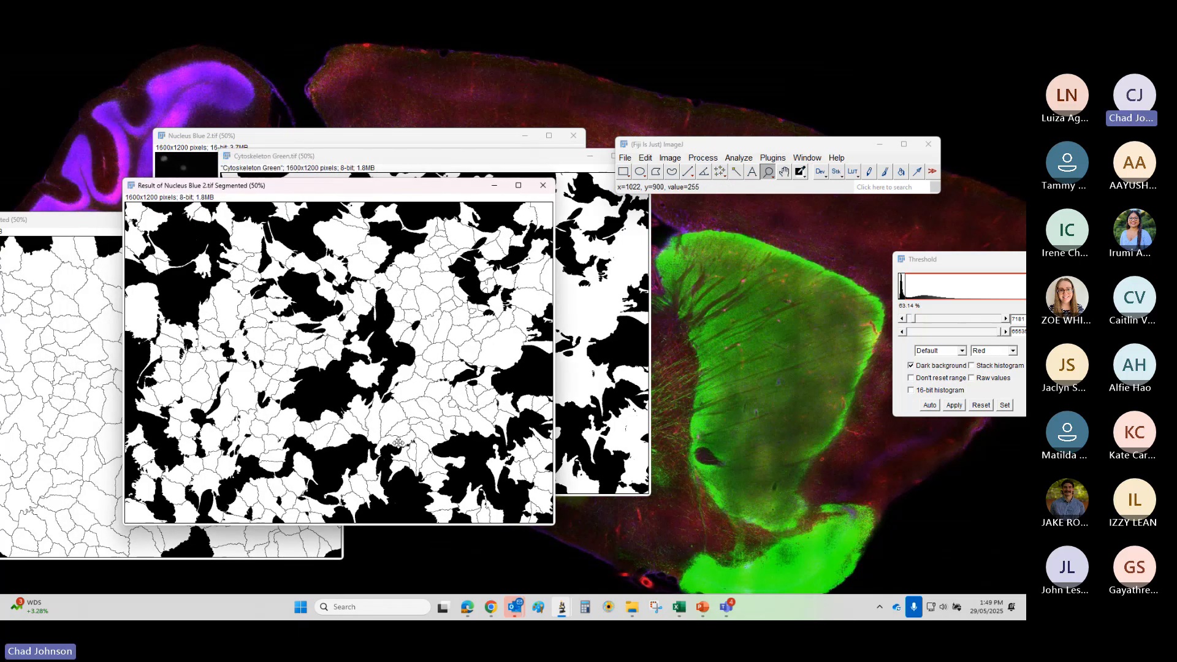
{"action": "left_click_drag", "start_coordinate": [427, 186], "coordinate": [390, 178]}
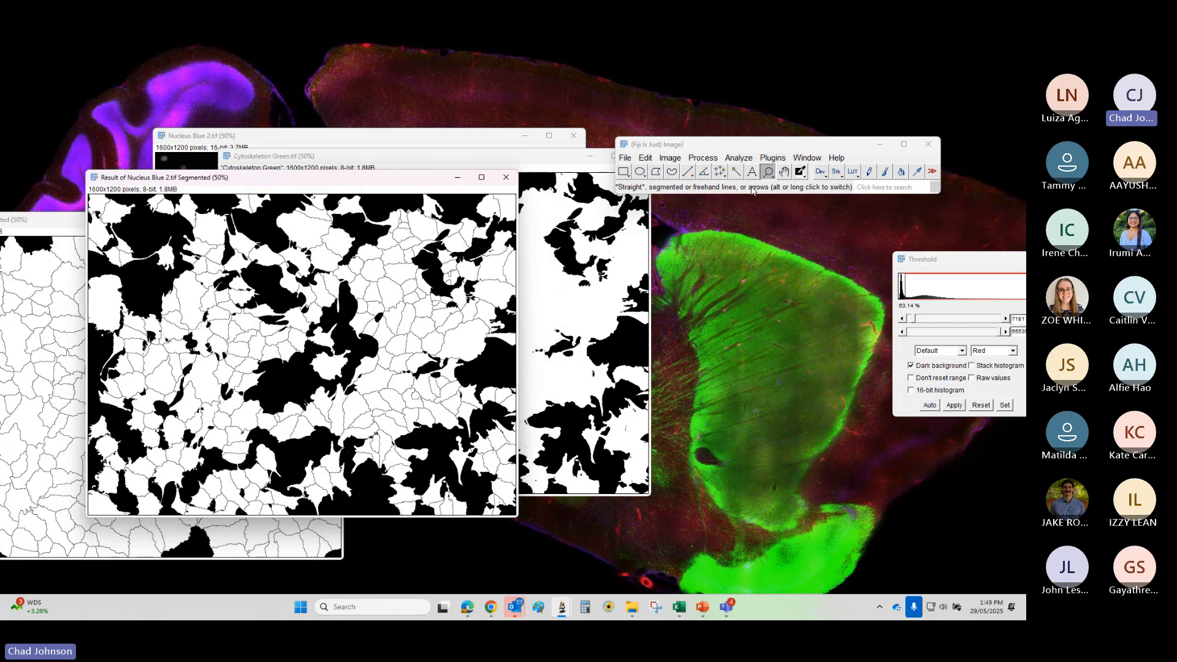
- Apply the binary Fill Holes operation to the combined segmentation result
{"action": "left_click", "coordinate": [710, 159]}
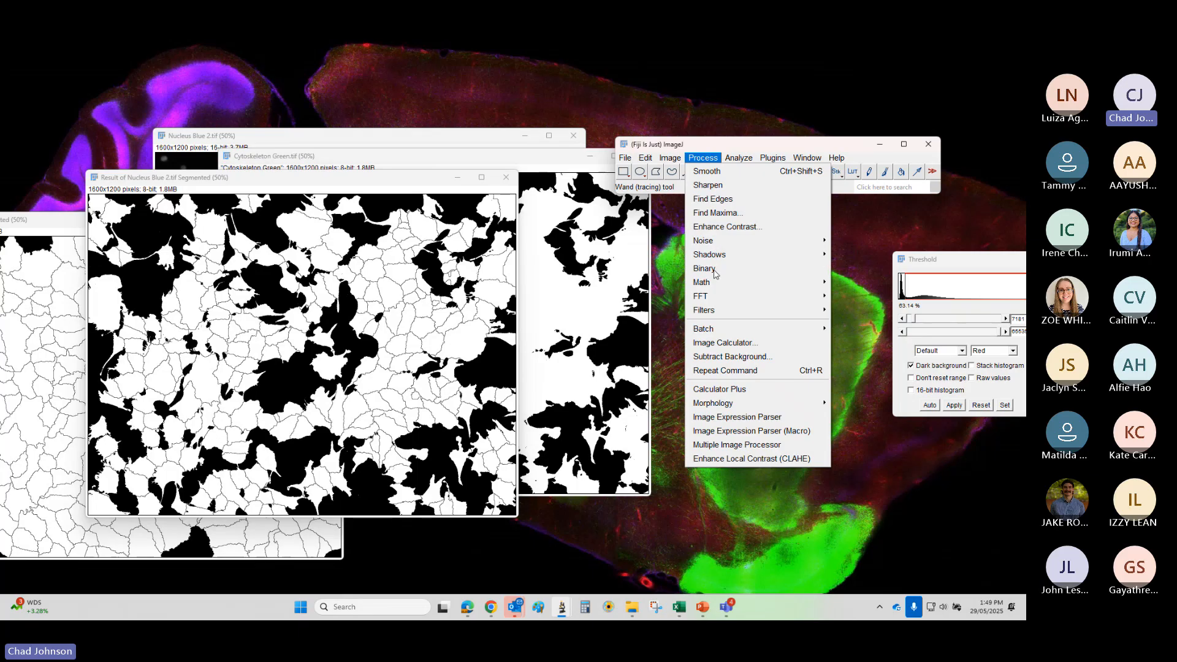
{"action": "mouse_move", "coordinate": [716, 271]}
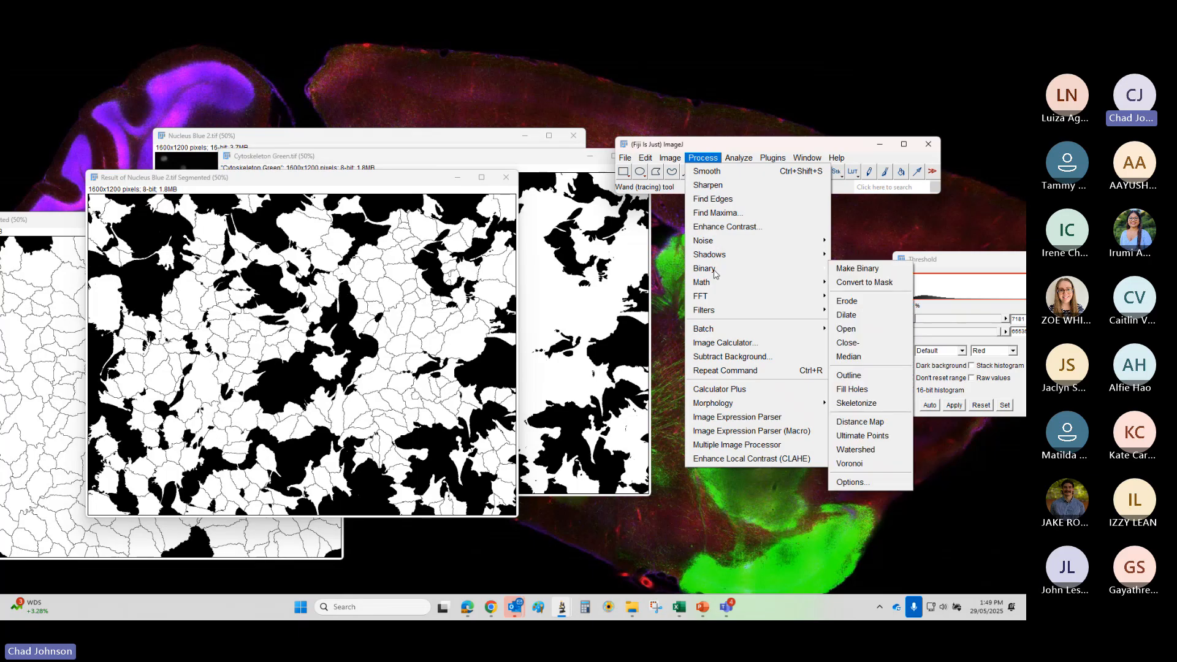
{"action": "left_click", "coordinate": [900, 393]}
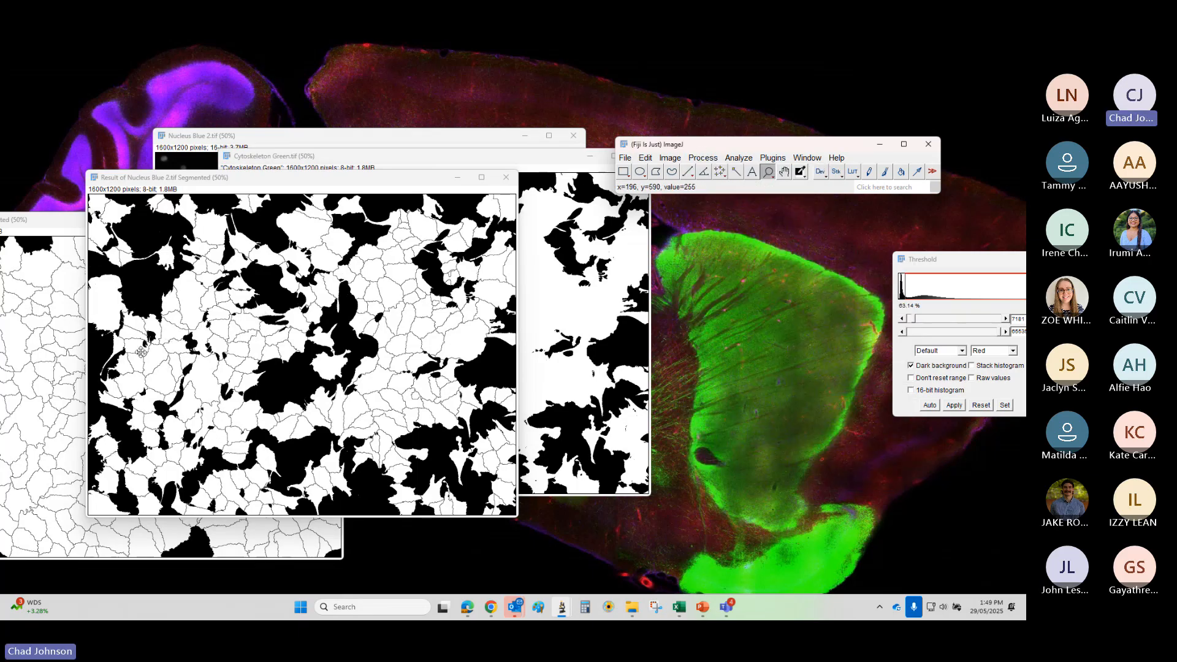
- Inspect the cell boundaries and remaining small gaps in the hole-filled mask at high magnification, returning to the full view
{"action": "left_click", "coordinate": [372, 437]}
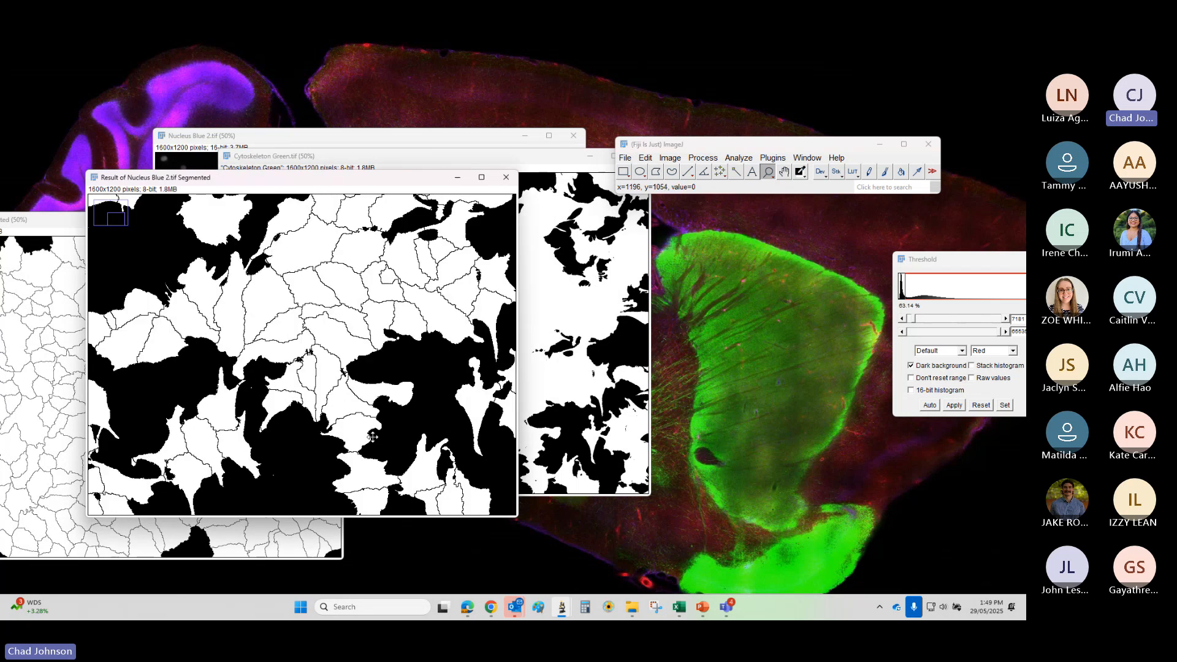
{"action": "left_click", "coordinate": [333, 378]}
{"action": "left_click", "coordinate": [271, 335]}
{"action": "left_click", "coordinate": [292, 348]}
{"action": "left_click", "coordinate": [292, 348]}
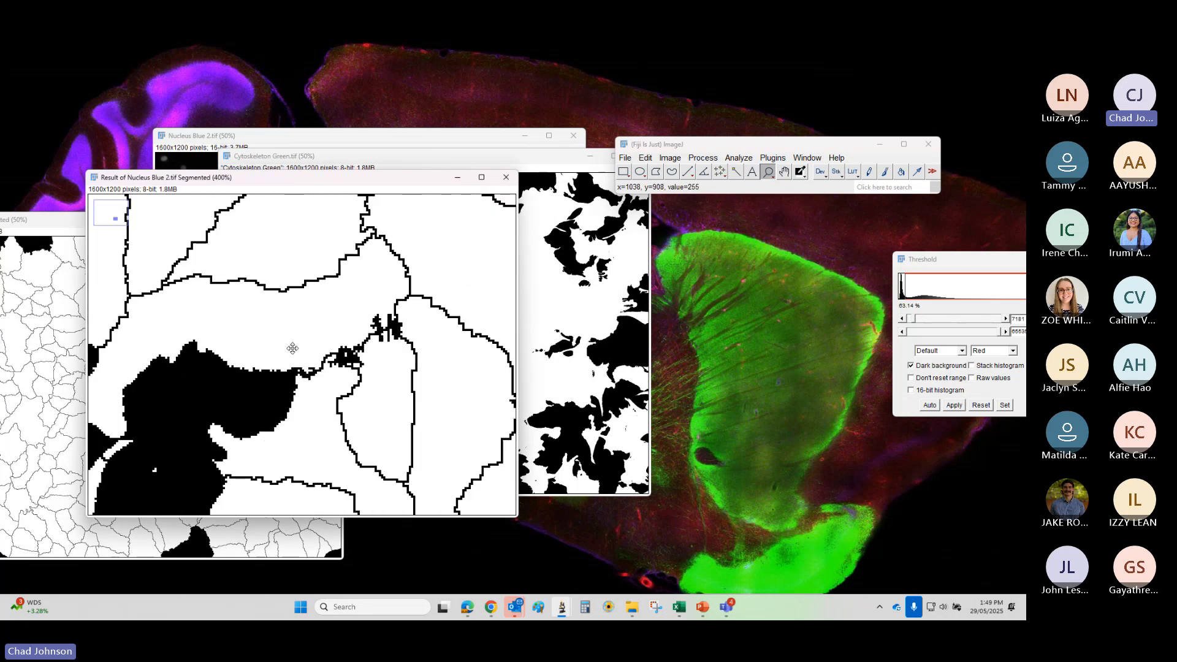
{"action": "left_click", "coordinate": [333, 346]}
{"action": "right_click", "coordinate": [286, 367]}
{"action": "right_click", "coordinate": [286, 368]}
{"action": "right_click", "coordinate": [286, 368]}
{"action": "right_click", "coordinate": [286, 368]}
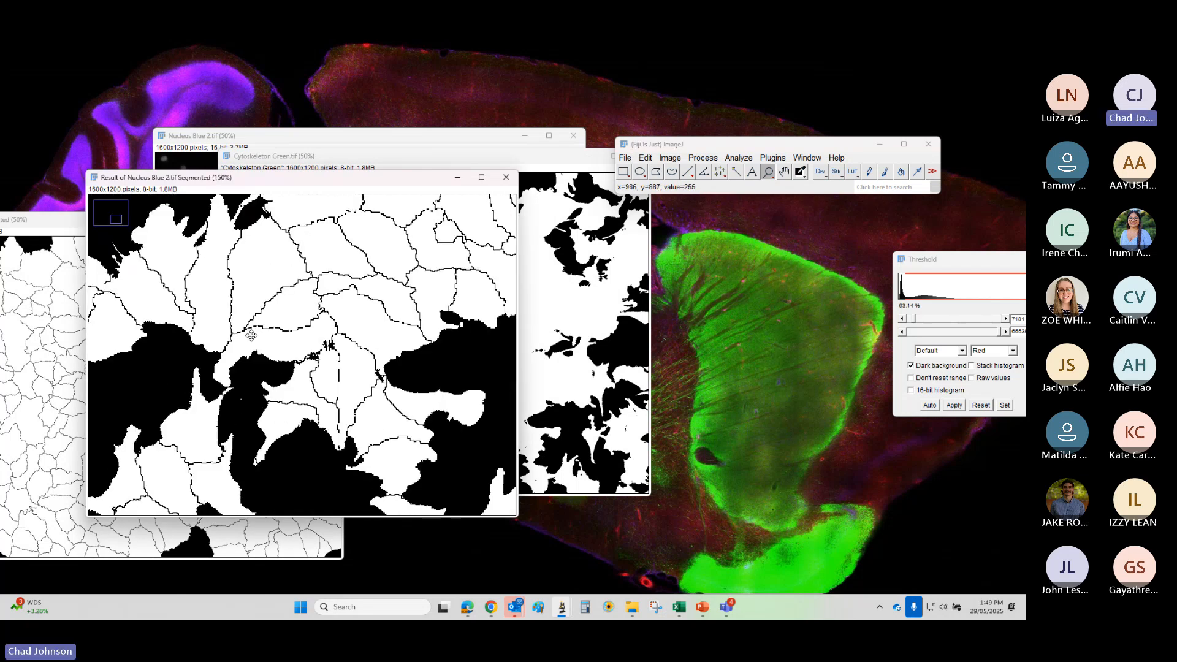
{"action": "right_click", "coordinate": [251, 334]}
{"action": "right_click", "coordinate": [251, 334]}
{"action": "right_click", "coordinate": [178, 302]}
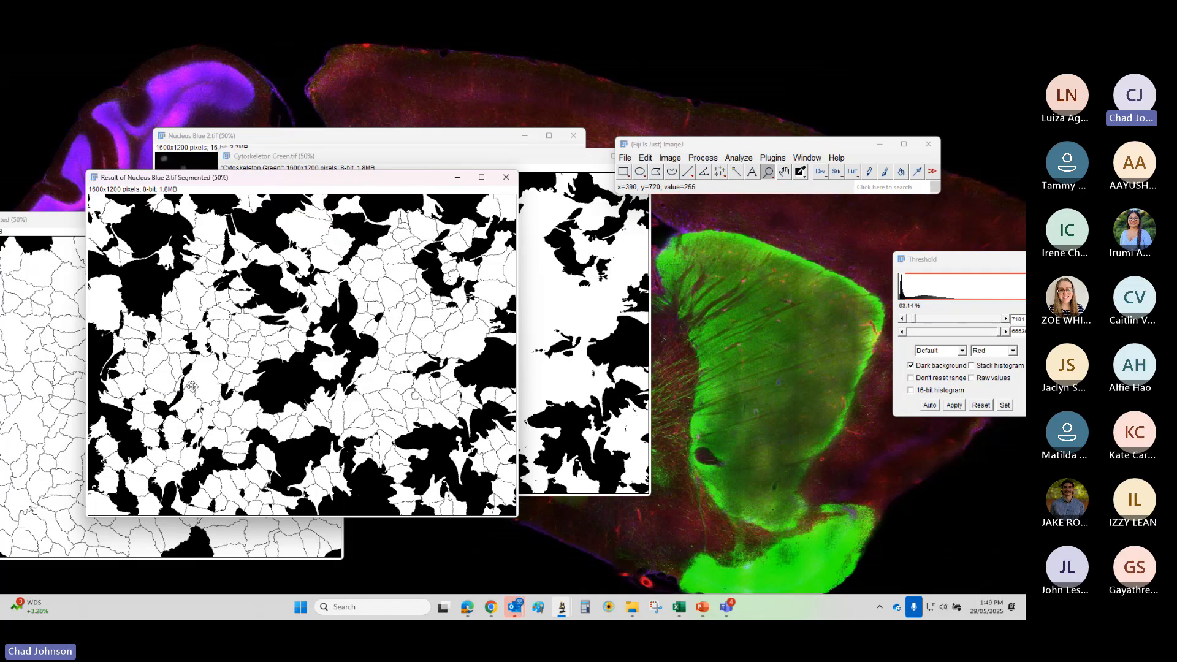
- Dismiss the open message dialog and move the result image window over the Nucleus Blue 2.tif window
{"action": "key", "text": "y"}
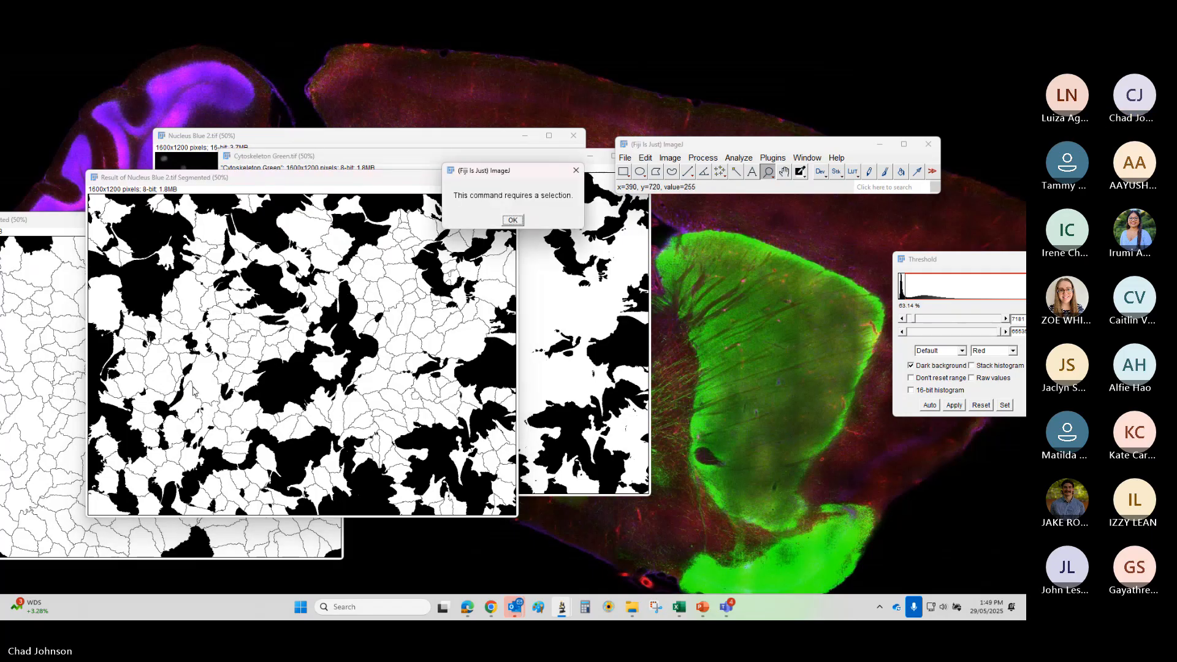
{"action": "left_click", "coordinate": [514, 220]}
{"action": "mouse_move", "coordinate": [386, 178]}
{"action": "left_mouse_down"}
{"action": "mouse_move", "coordinate": [505, 144]}
{"action": "mouse_move", "coordinate": [393, 162]}
{"action": "left_mouse_up"}
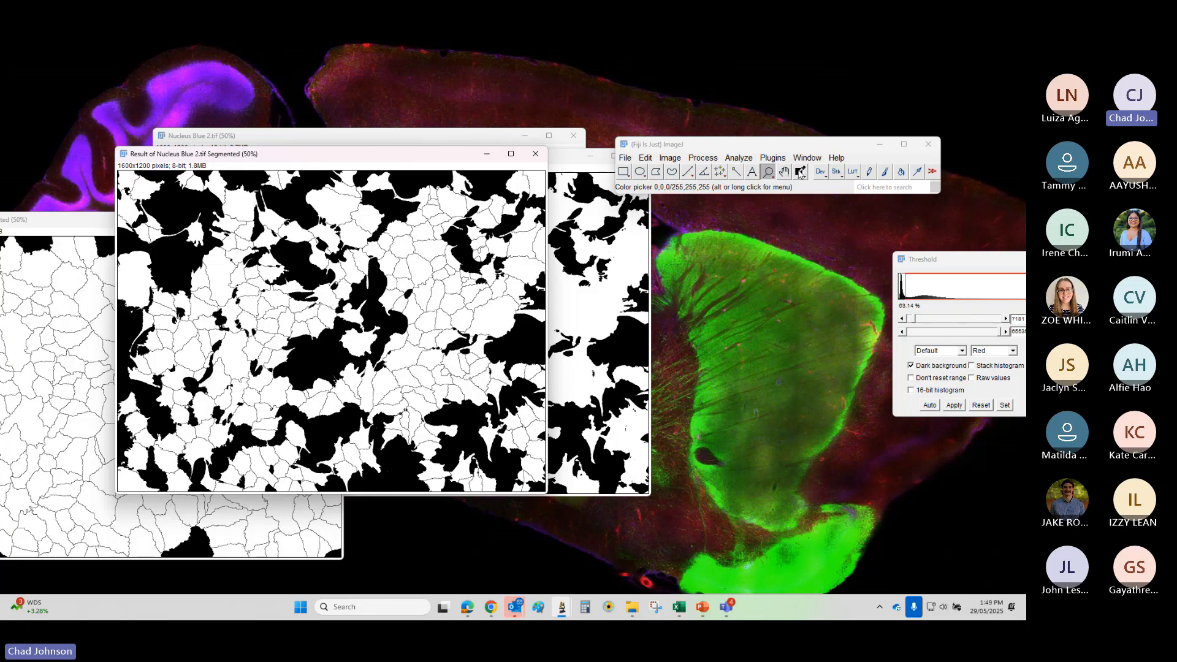
{"action": "mouse_move", "coordinate": [393, 154]}
{"action": "left_mouse_down"}
{"action": "mouse_move", "coordinate": [418, 142]}
{"action": "mouse_move", "coordinate": [389, 135]}
{"action": "left_mouse_up"}
- Switch to the PowerPoint slides, review the Analysing the Image slides 44 and 45 with the Analyze Particles settings, and return to Fiji
{"action": "mouse_move", "coordinate": [703, 605]}
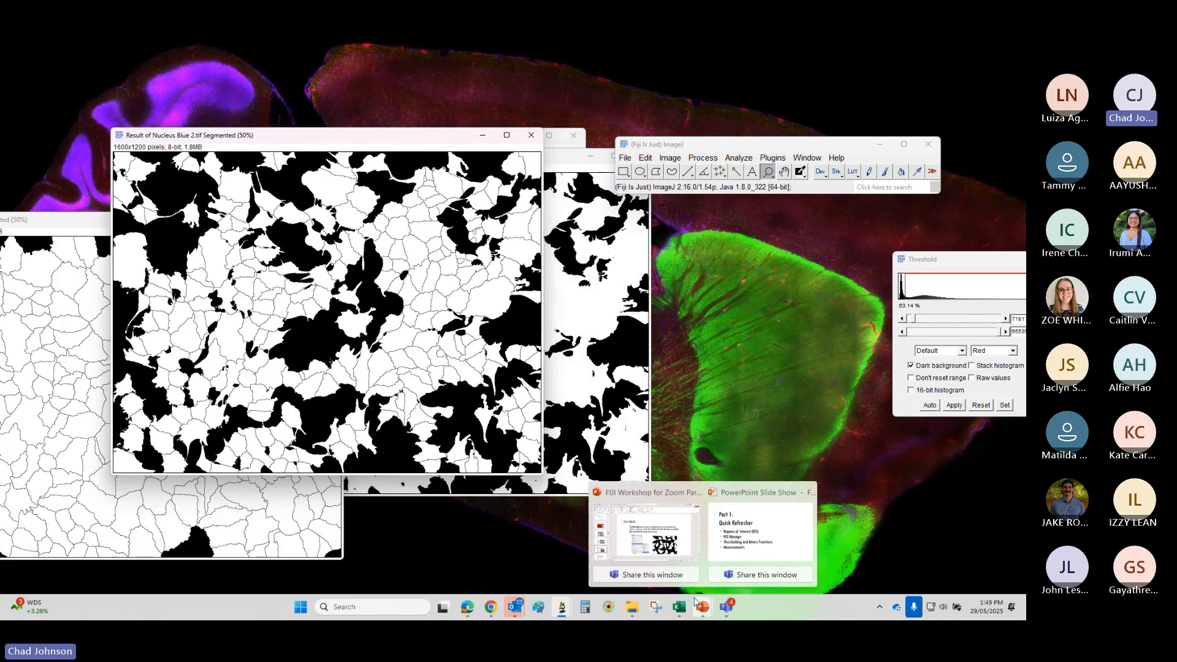
{"action": "left_click", "coordinate": [645, 528]}
{"action": "left_click", "coordinate": [86, 556]}
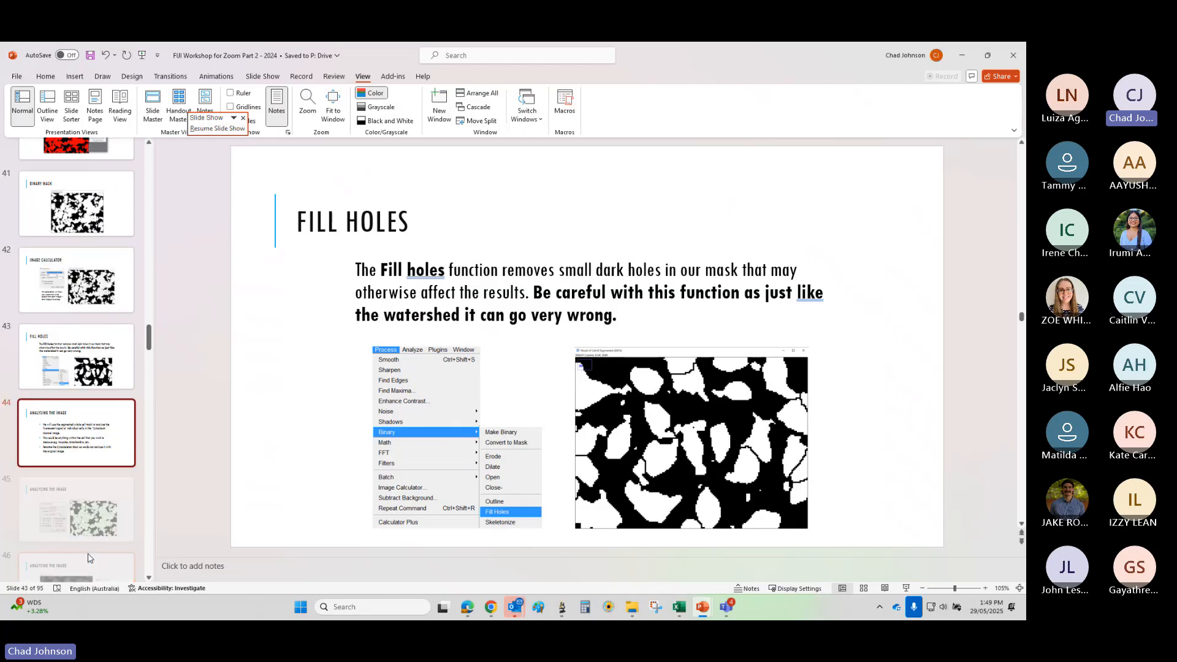
{"action": "left_click", "coordinate": [77, 485]}
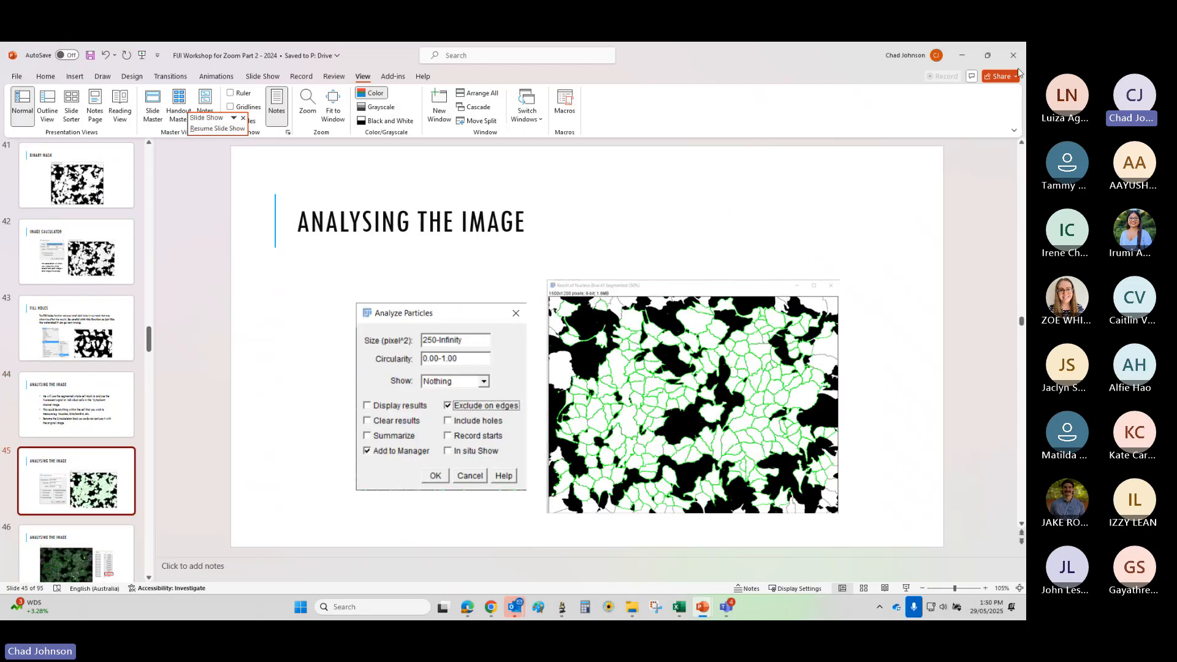
{"action": "left_click", "coordinate": [962, 55]}
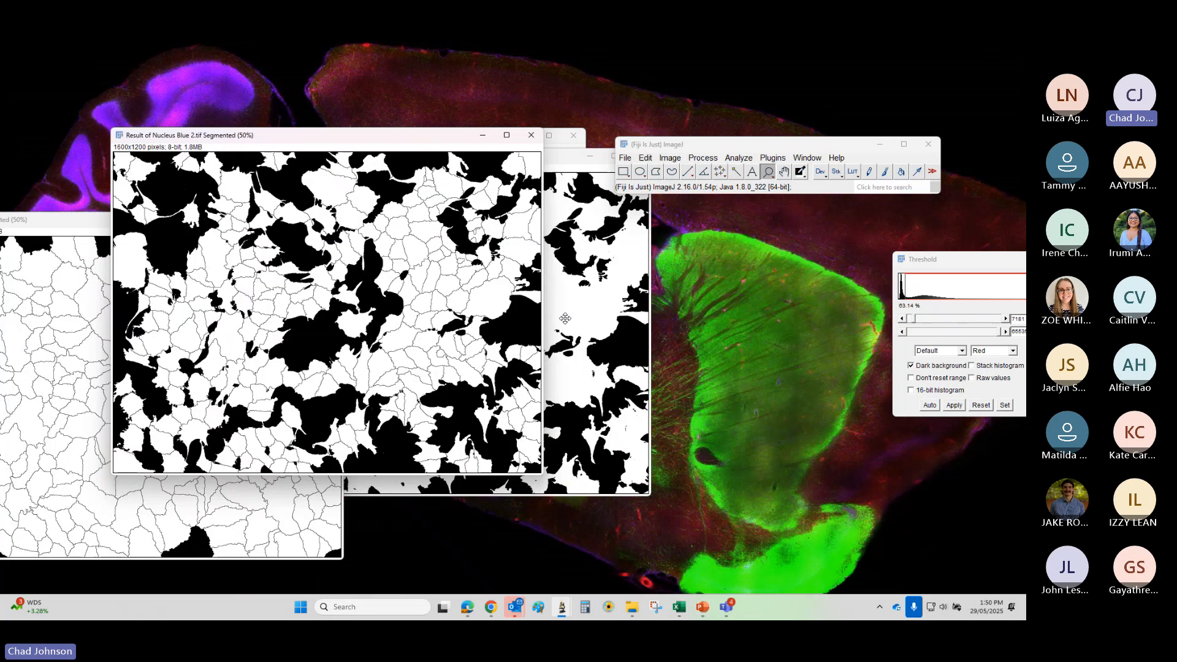
{"action": "mouse_move", "coordinate": [395, 138]}
{"action": "left_mouse_down"}
{"action": "mouse_move", "coordinate": [418, 182]}
{"action": "mouse_move", "coordinate": [405, 122]}
{"action": "left_mouse_up"}
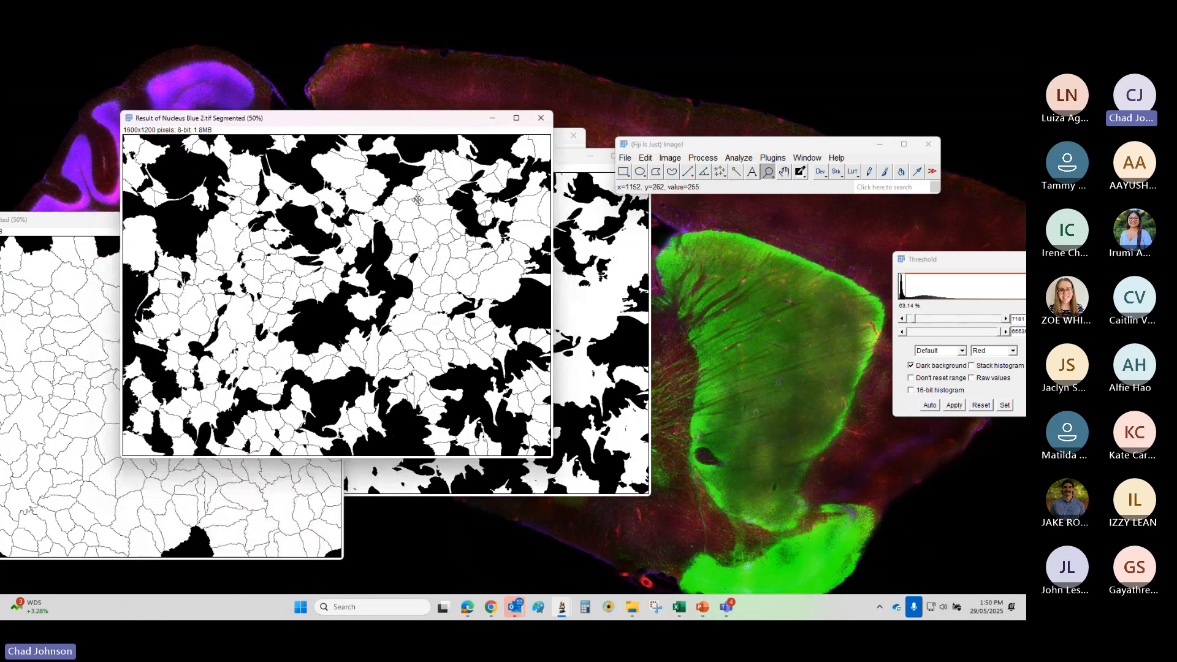
{"action": "left_click", "coordinate": [806, 158]}
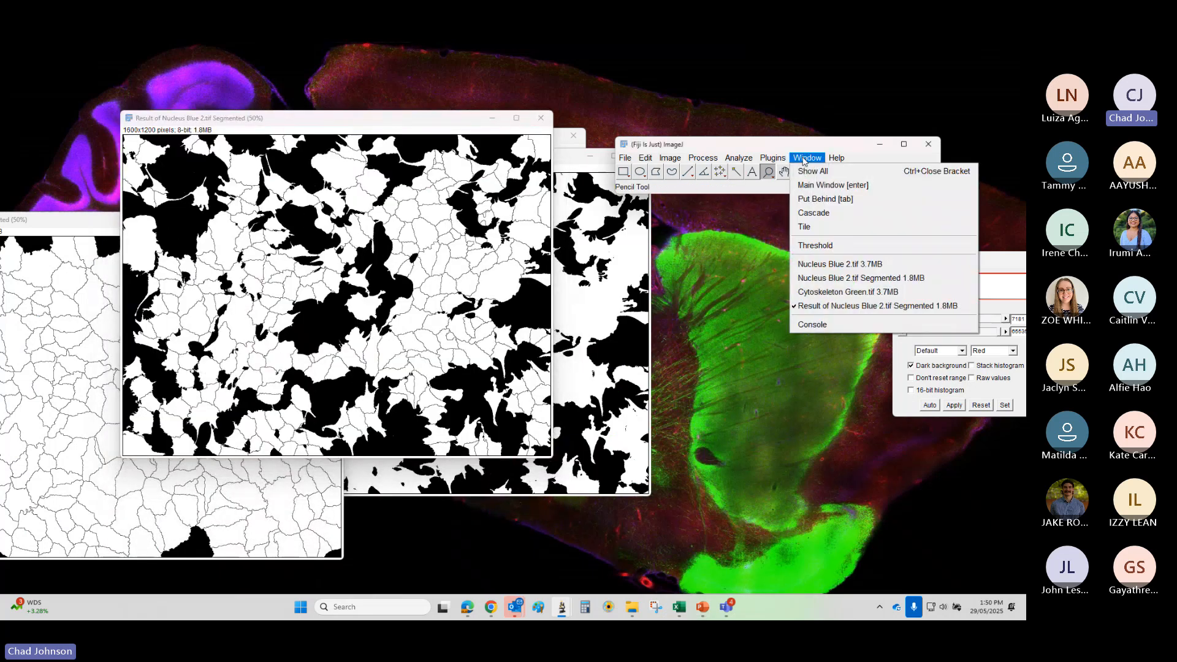
{"action": "left_click", "coordinate": [773, 157]}
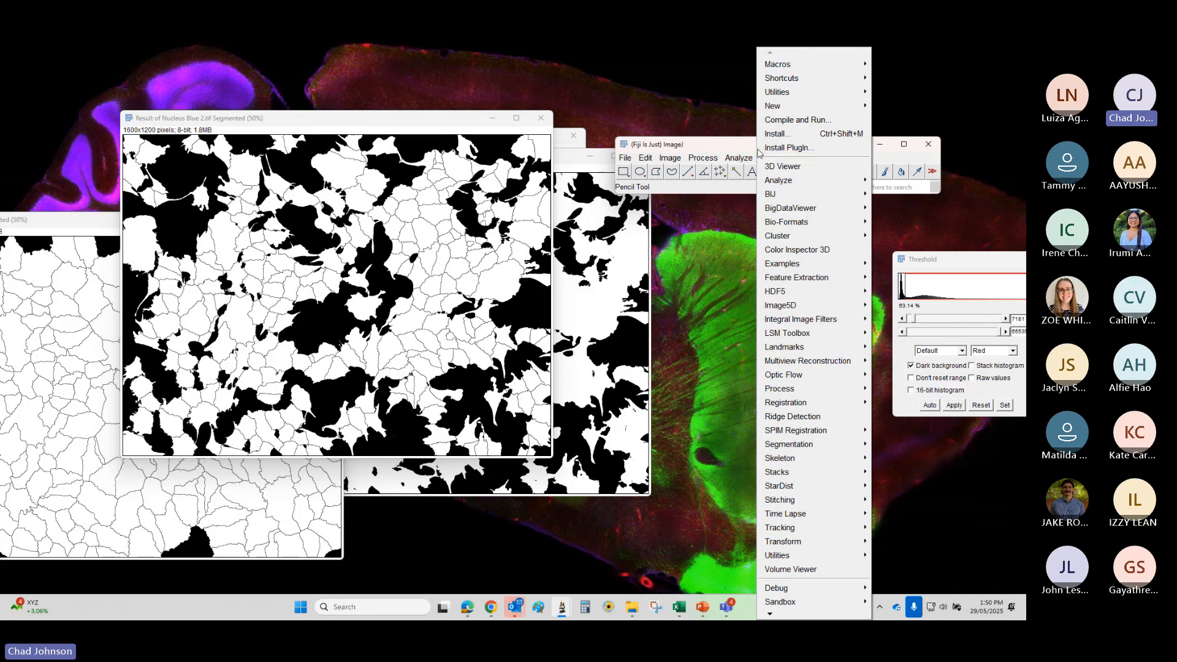
{"action": "left_click", "coordinate": [772, 158]}
{"action": "left_click", "coordinate": [807, 158]}
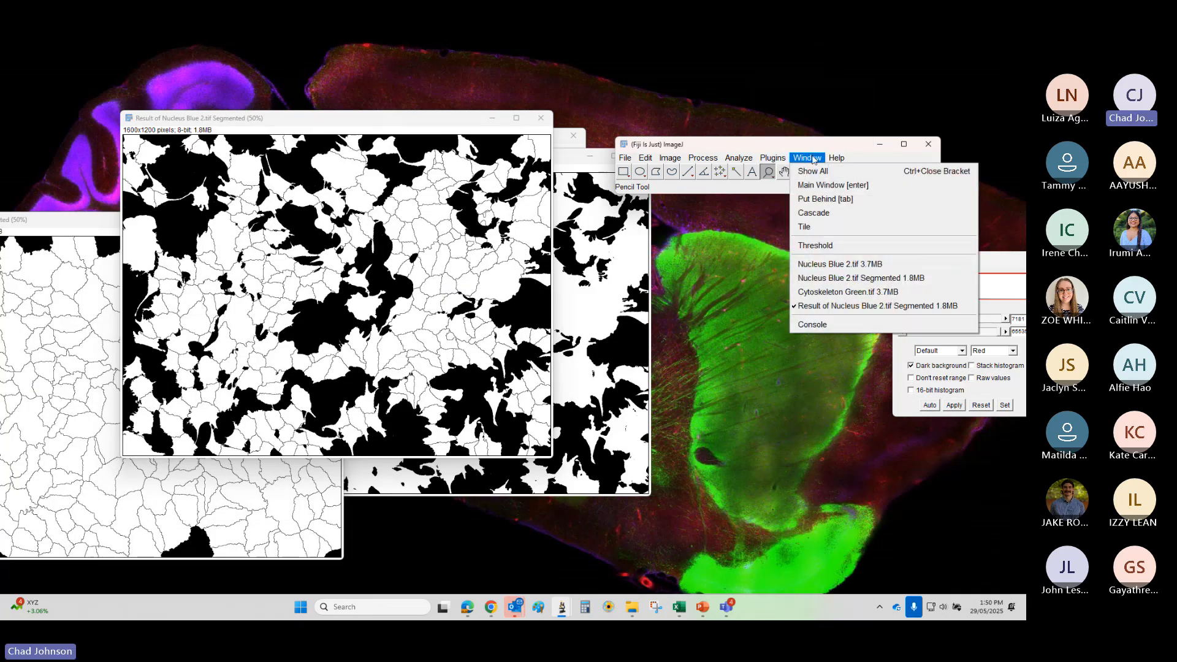
{"action": "left_click", "coordinate": [773, 157]}
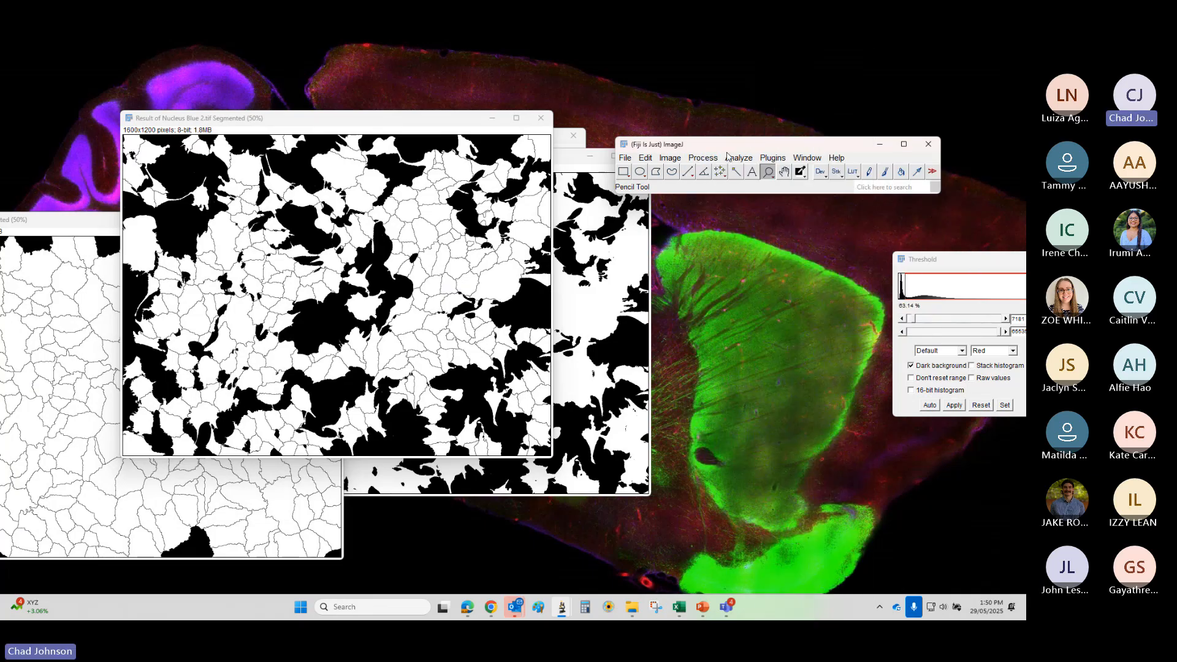
{"action": "left_click", "coordinate": [807, 158]}
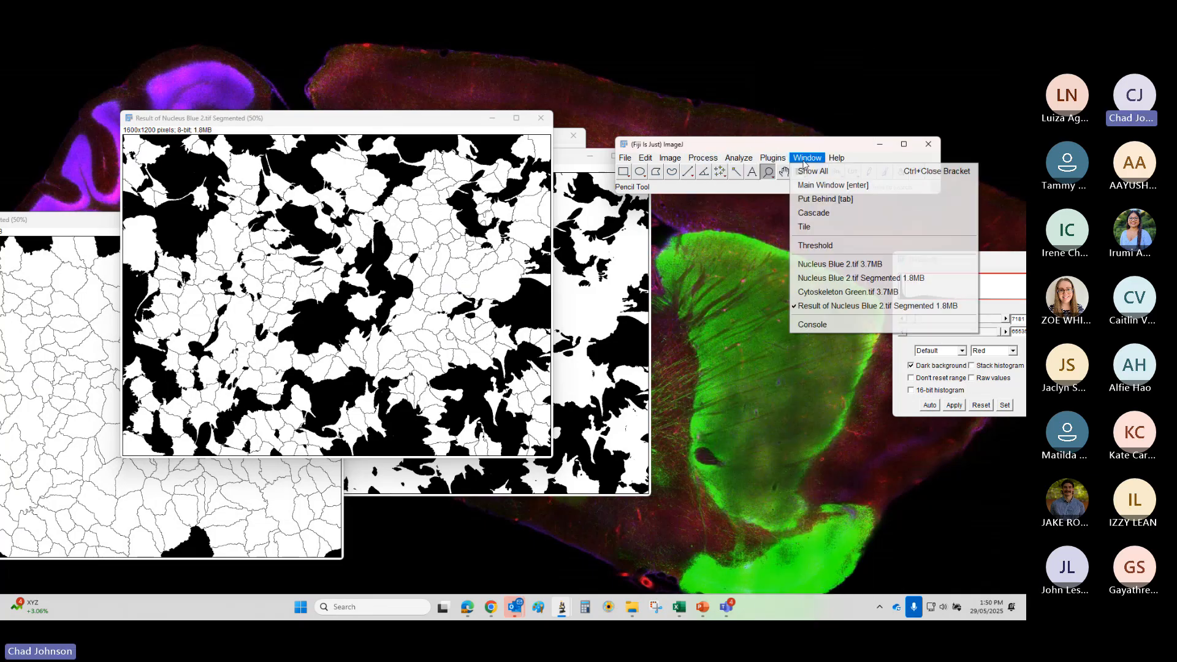
{"action": "left_click", "coordinate": [681, 143]}
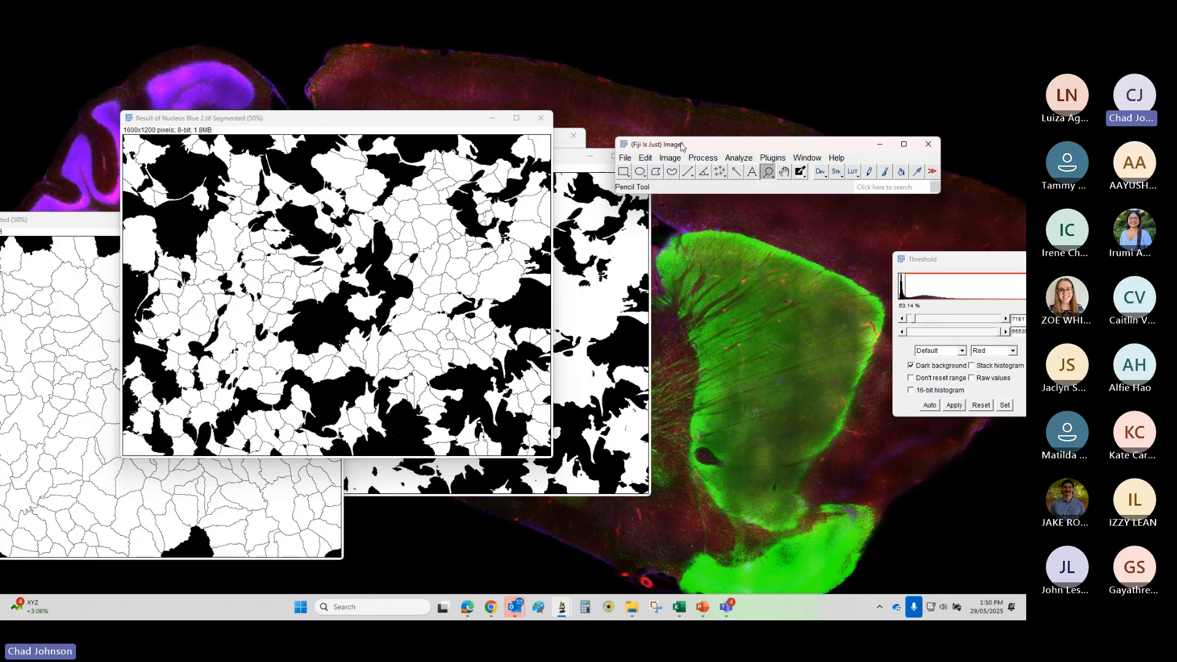
- Run Analyze Particles on the result mask with size 50-Infinity, excluding edges and adding to the manager, with Display results, Clear results and Summarize off
{"action": "left_click", "coordinate": [741, 158]}
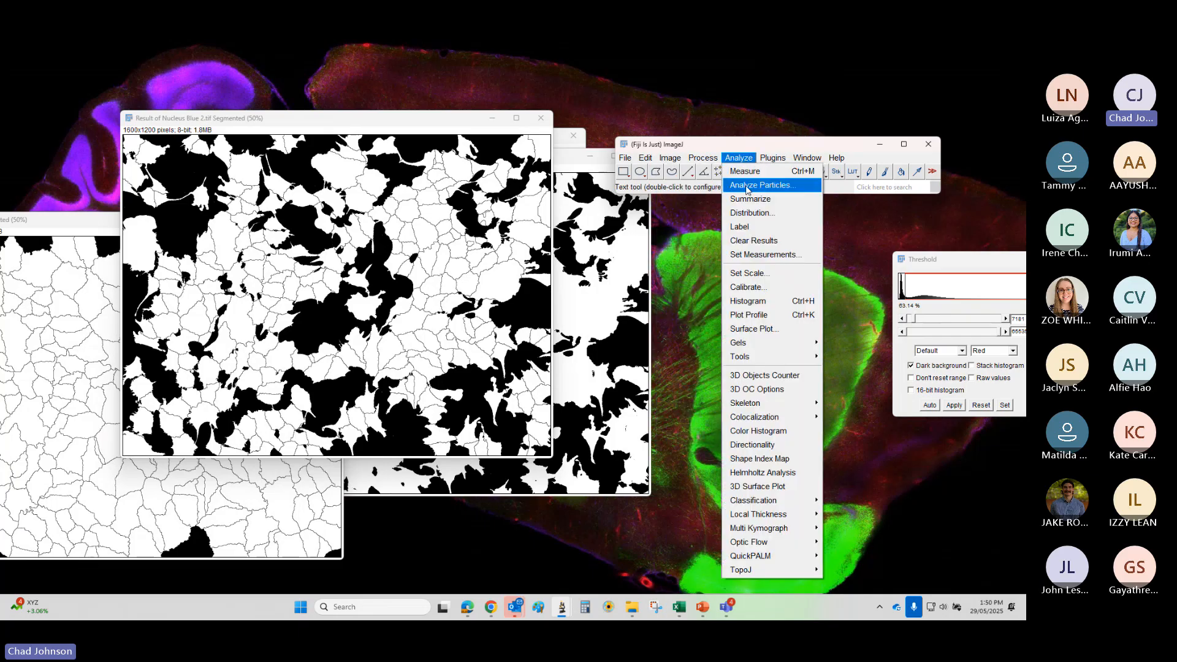
{"action": "left_click", "coordinate": [747, 186]}
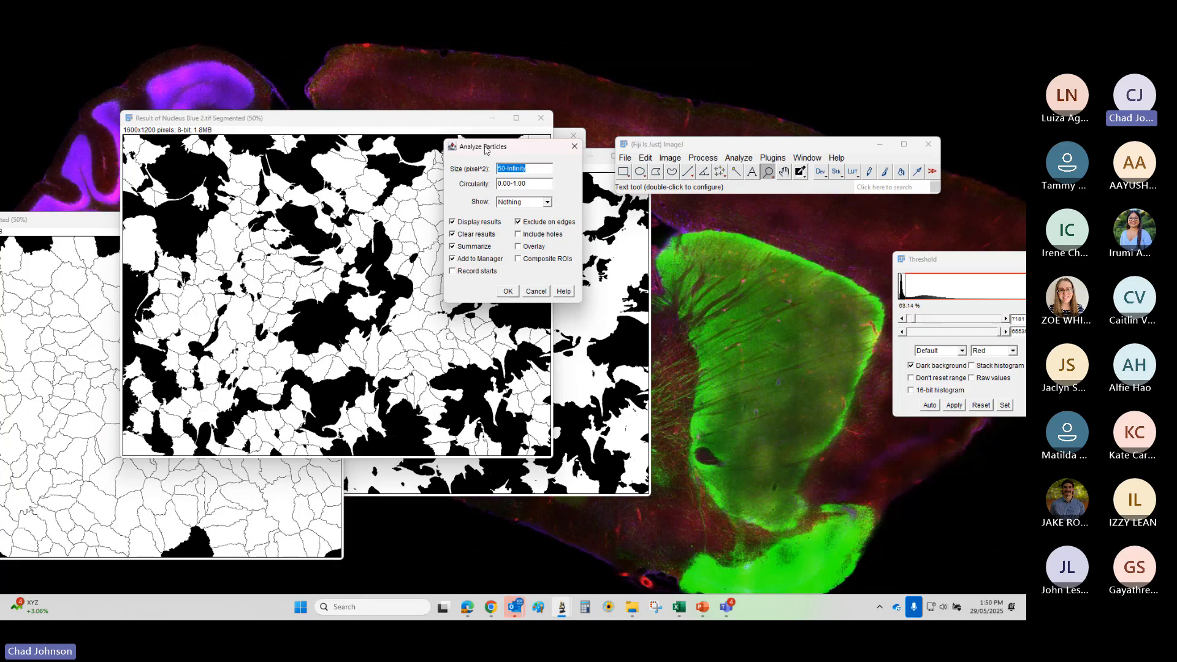
{"action": "left_click_drag", "start_coordinate": [486, 149], "coordinate": [752, 257]}
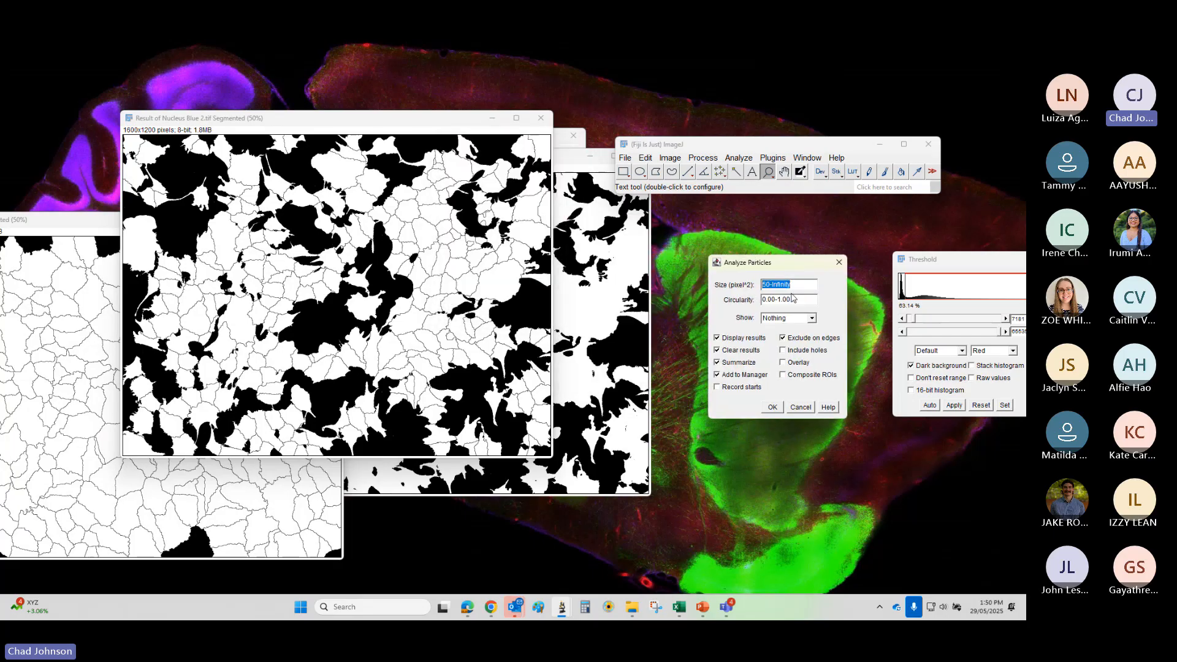
{"action": "left_click", "coordinate": [718, 338]}
{"action": "left_click", "coordinate": [725, 352]}
{"action": "left_click", "coordinate": [718, 363]}
{"action": "left_click", "coordinate": [772, 408]}
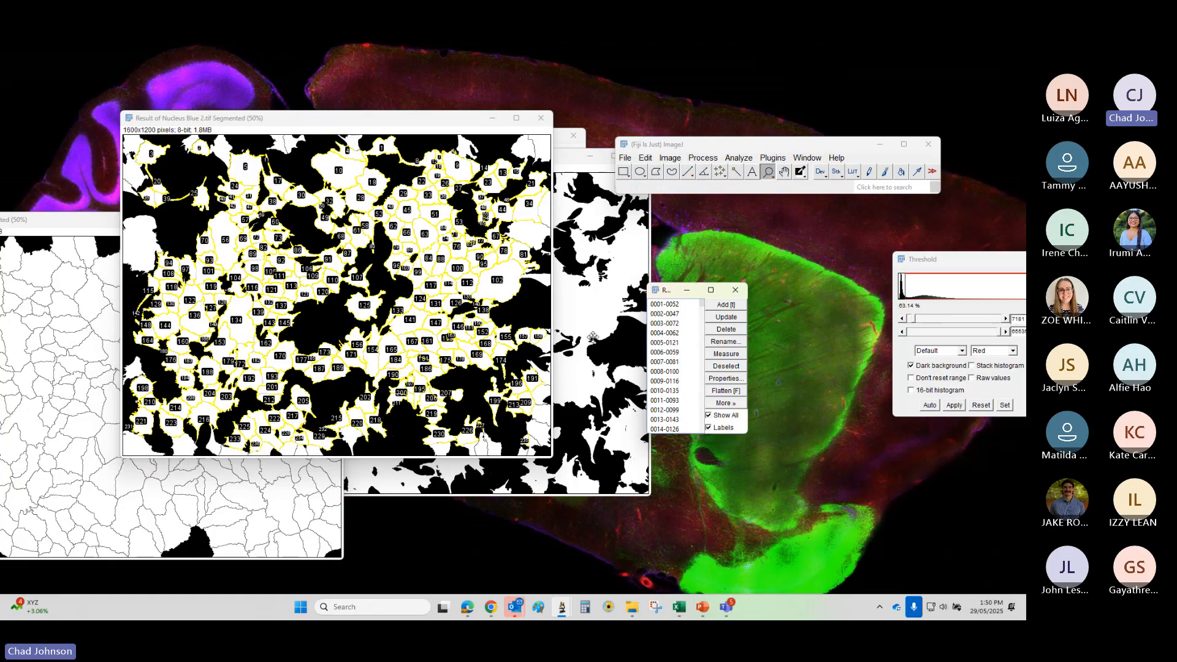
- Reopen the original Cytoskeleton Green.tif from the recent files and overlay all numbered cell ROIs on it
{"action": "left_click", "coordinate": [625, 157]}
{"action": "mouse_move", "coordinate": [670, 228]}
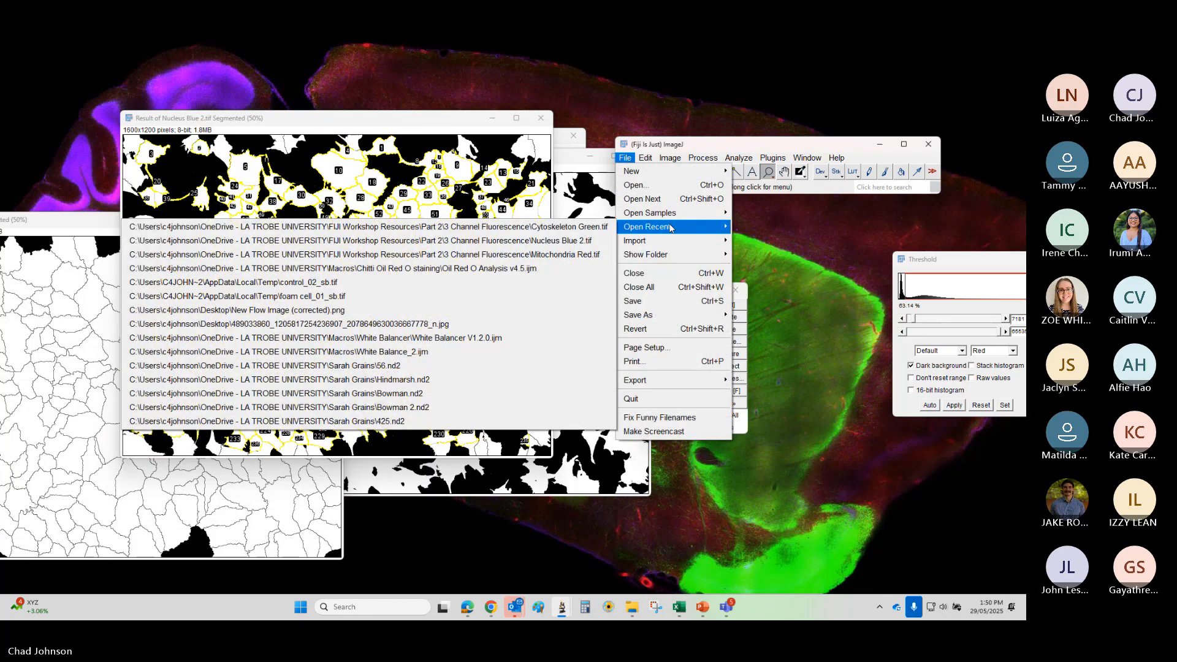
{"action": "left_click", "coordinate": [557, 228]}
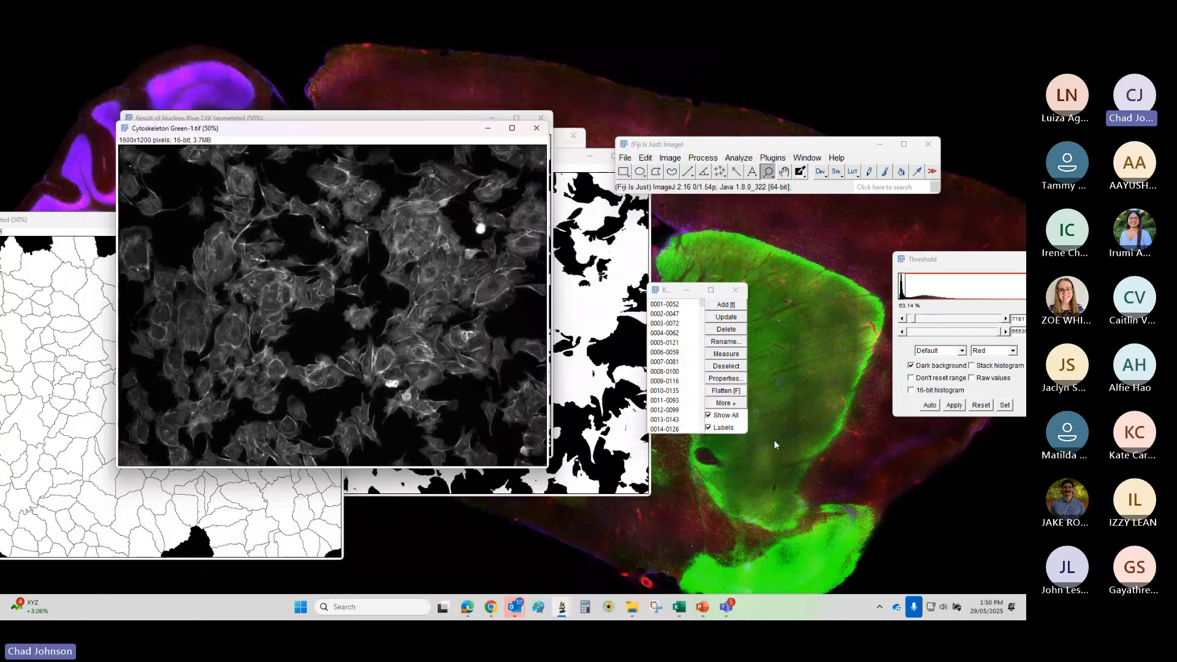
{"action": "left_click", "coordinate": [721, 419]}
{"action": "left_click", "coordinate": [721, 419]}
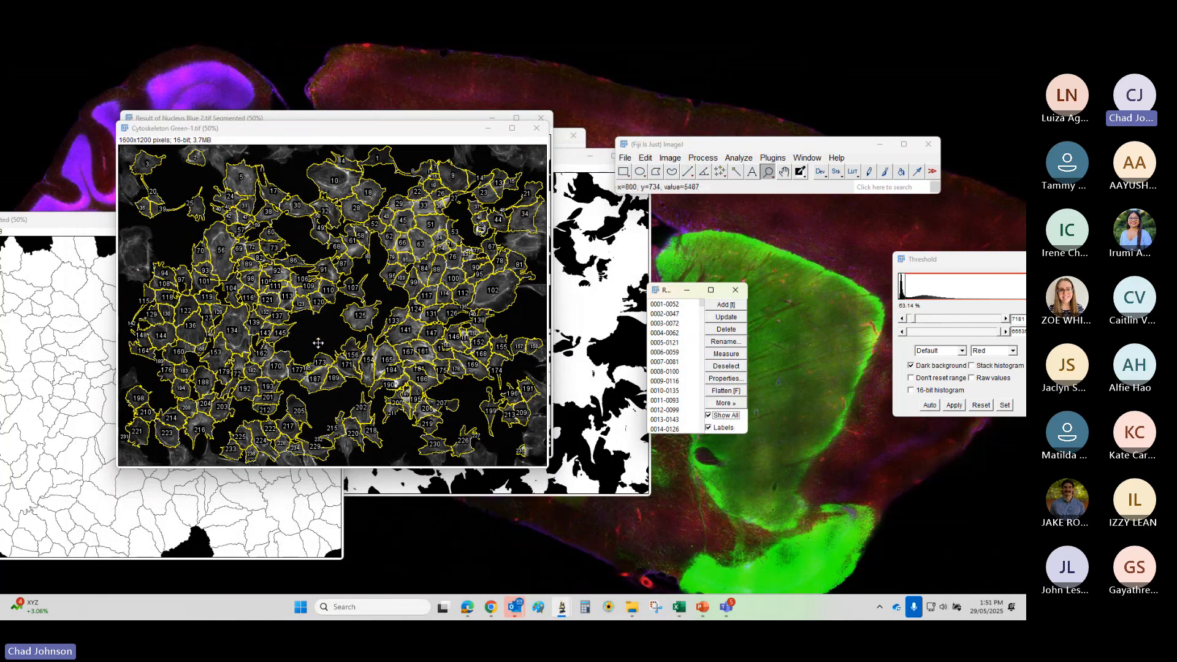
- Examine how well the ROI outlines follow individual cells across the cytoskeleton image at 150% magnification
{"action": "left_click", "coordinate": [235, 344]}
{"action": "left_click", "coordinate": [236, 344]}
{"action": "left_click", "coordinate": [235, 344]}
{"action": "left_click", "coordinate": [238, 328]}
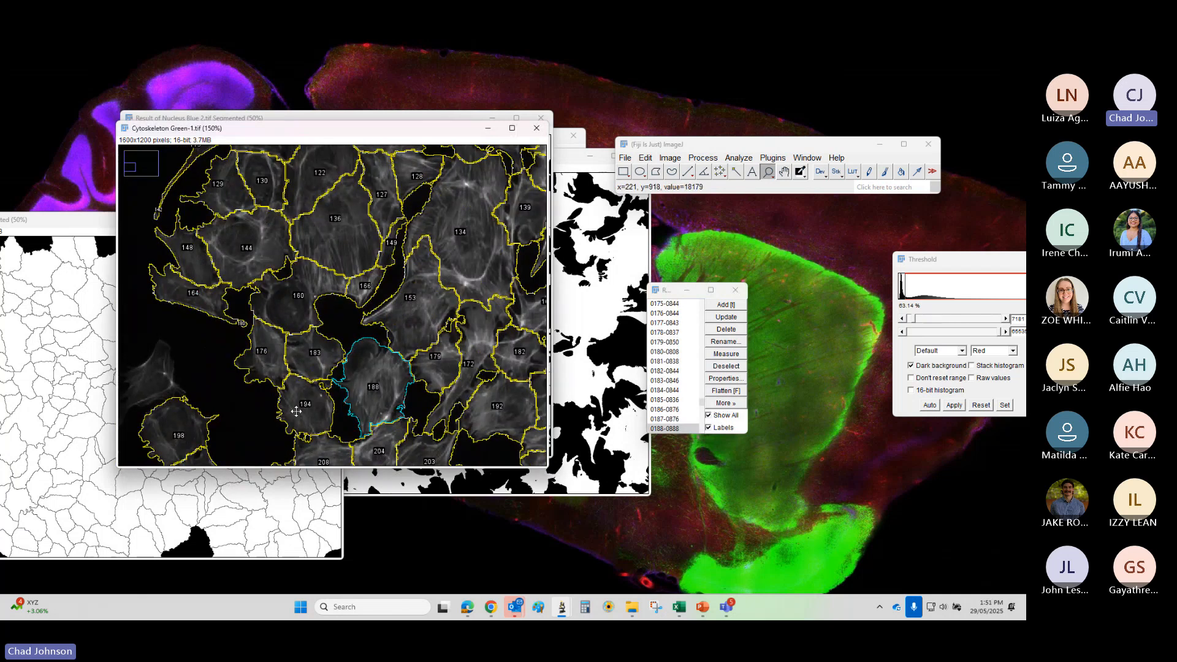
{"action": "left_click", "coordinate": [785, 174]}
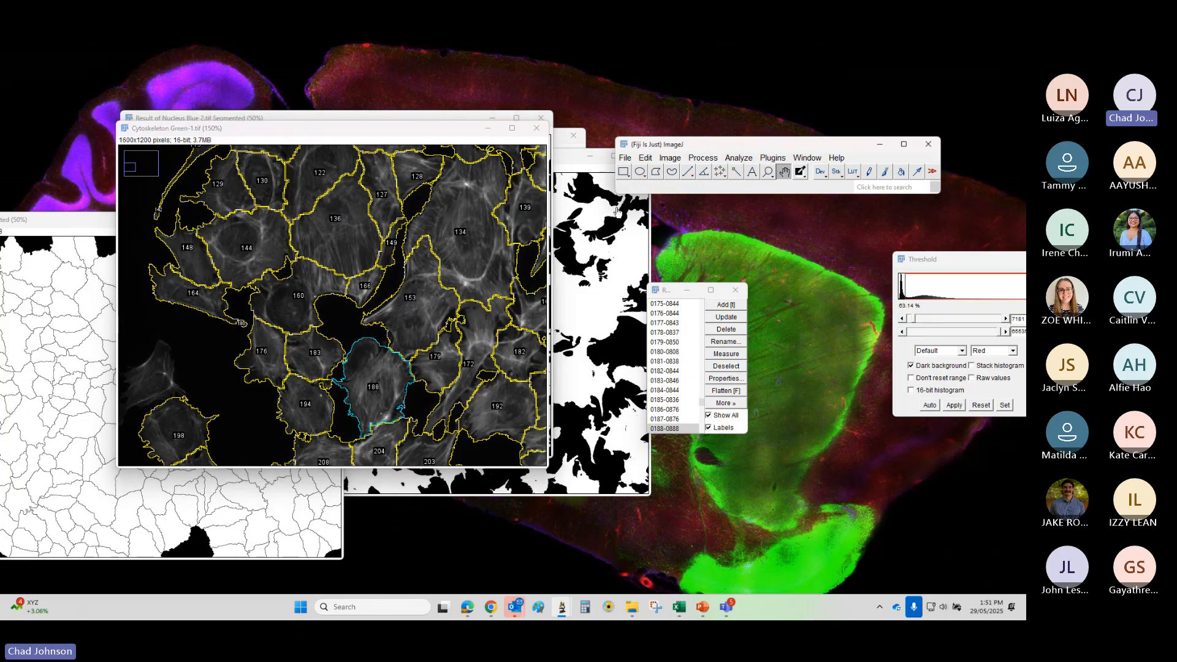
{"action": "left_click_drag", "start_coordinate": [493, 248], "coordinate": [123, 272]}
{"action": "left_click_drag", "start_coordinate": [357, 266], "coordinate": [280, 370]}
{"action": "left_click_drag", "start_coordinate": [396, 306], "coordinate": [379, 333]}
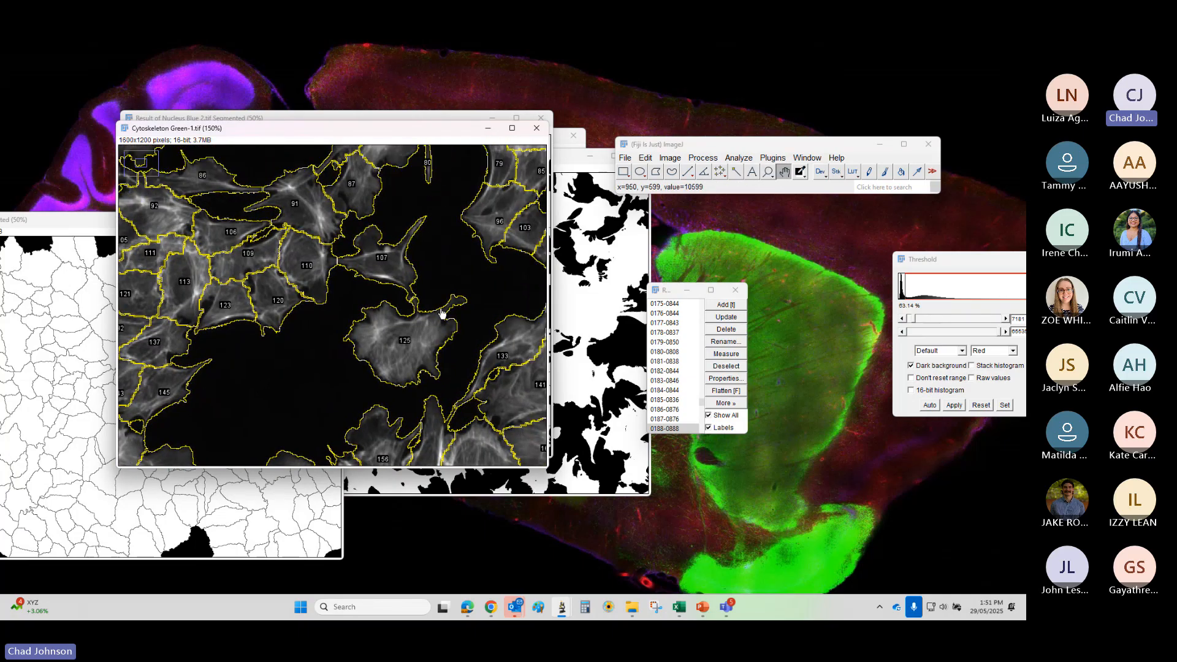
{"action": "left_click_drag", "start_coordinate": [379, 217], "coordinate": [289, 381]}
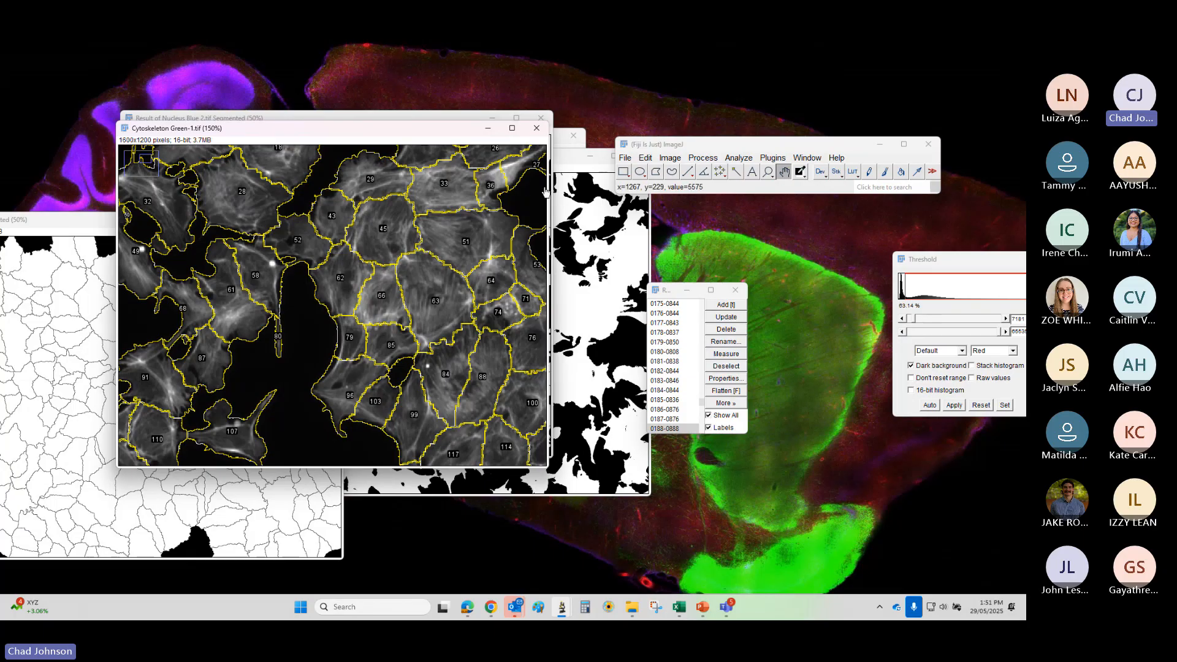
{"action": "left_click_drag", "start_coordinate": [545, 192], "coordinate": [503, 271]}
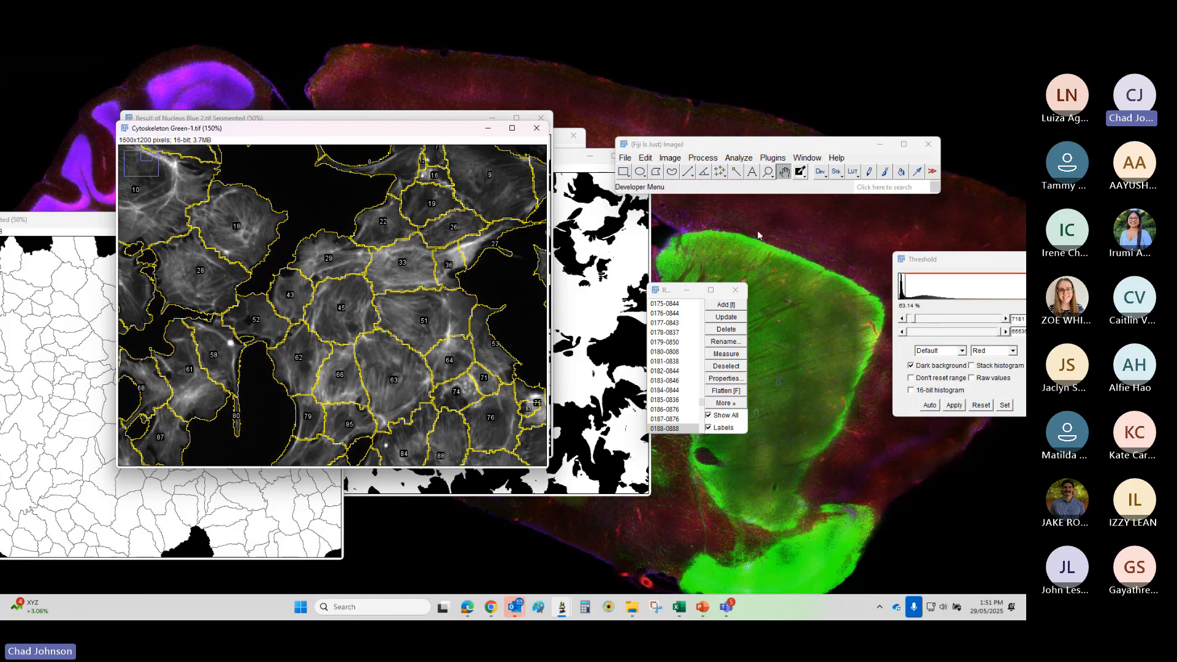
- Delete the two ROIs covering the bright elongated cell beside the dark gap in the upper part of the cytoskeleton image
{"action": "left_click", "coordinate": [624, 172]}
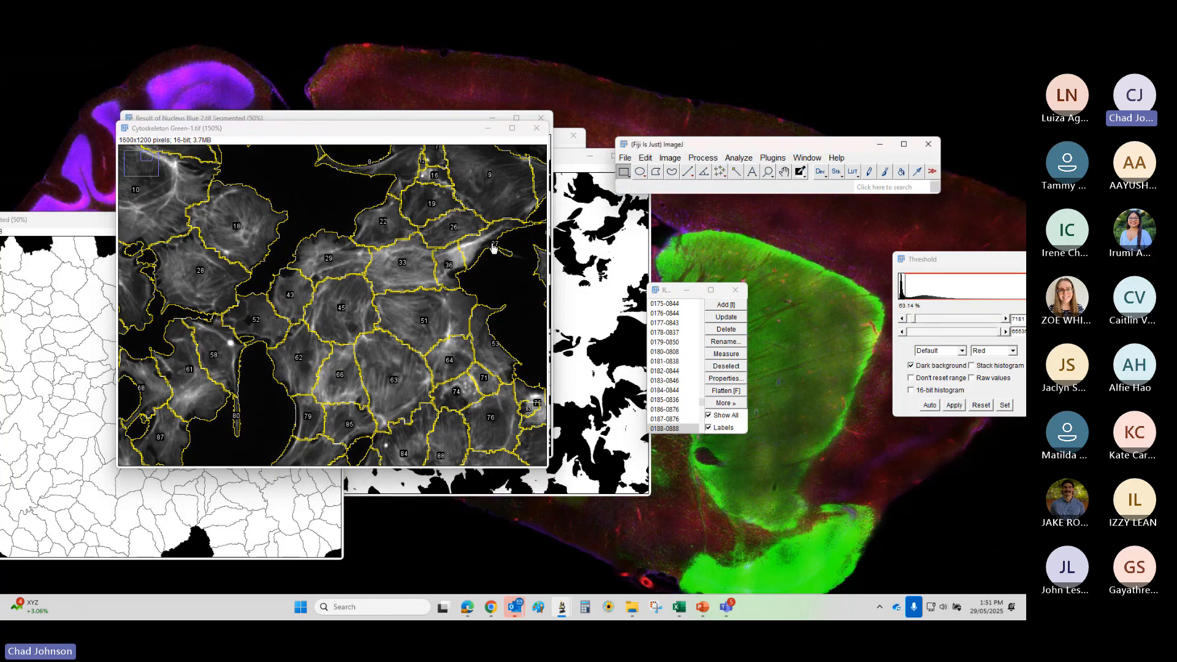
{"action": "left_click", "coordinate": [492, 247]}
{"action": "key", "text": "Delete"}
{"action": "left_click_drag", "start_coordinate": [498, 260], "coordinate": [449, 267]}
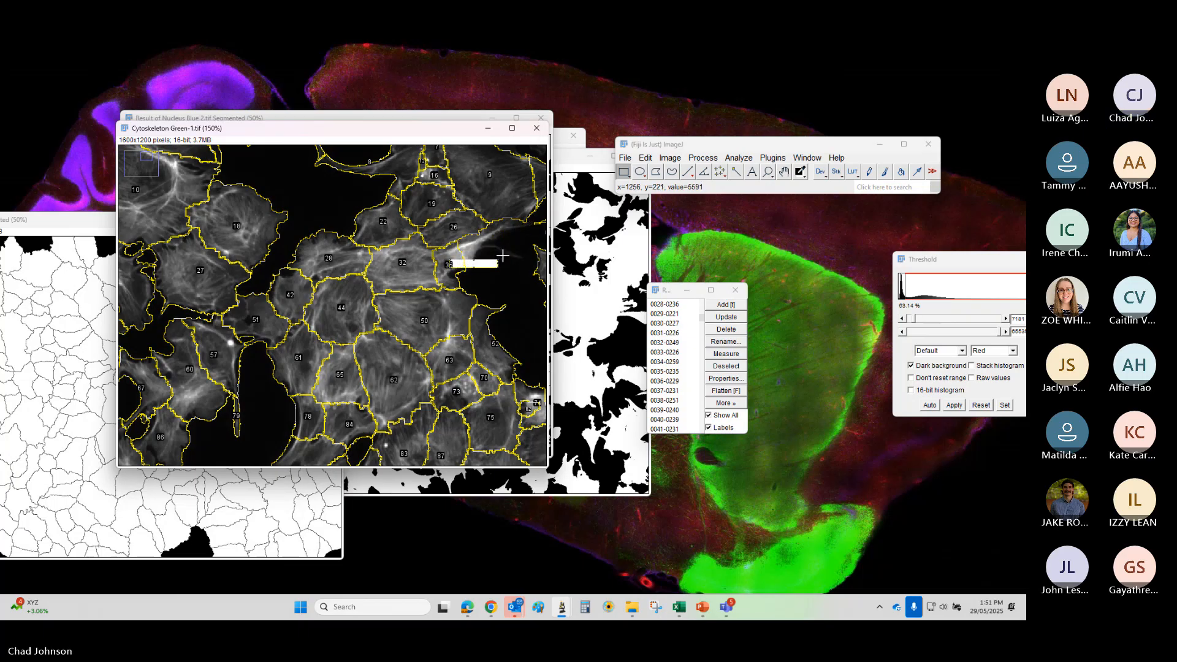
{"action": "left_click", "coordinate": [455, 270]}
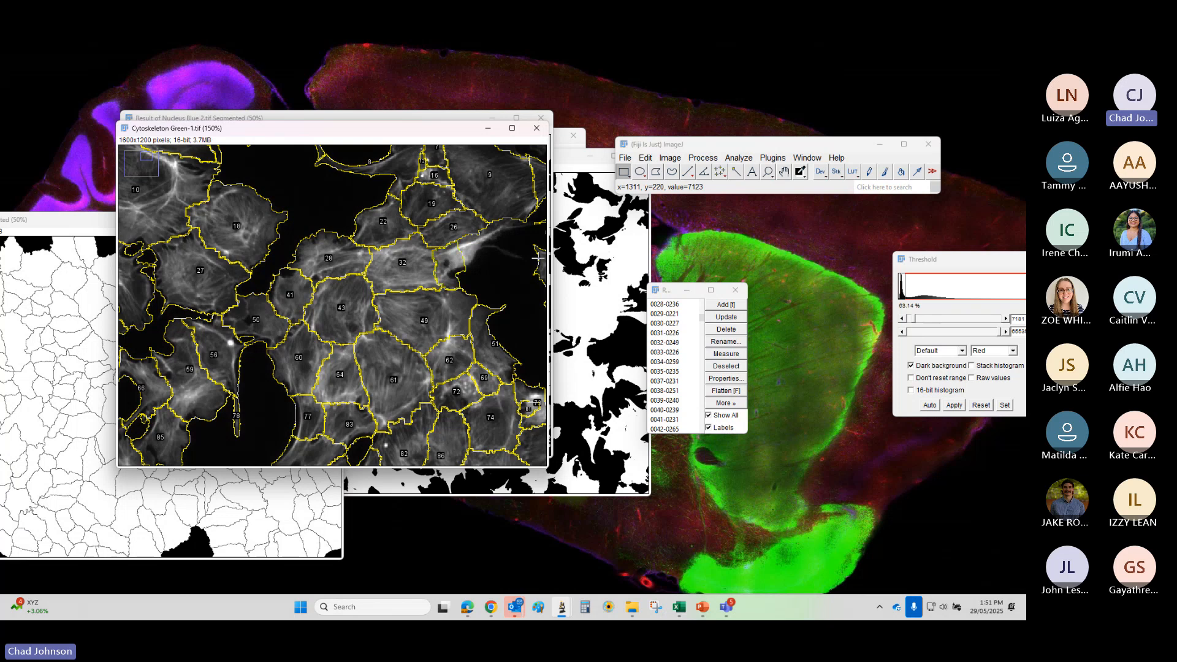
{"action": "key", "text": "Delete"}
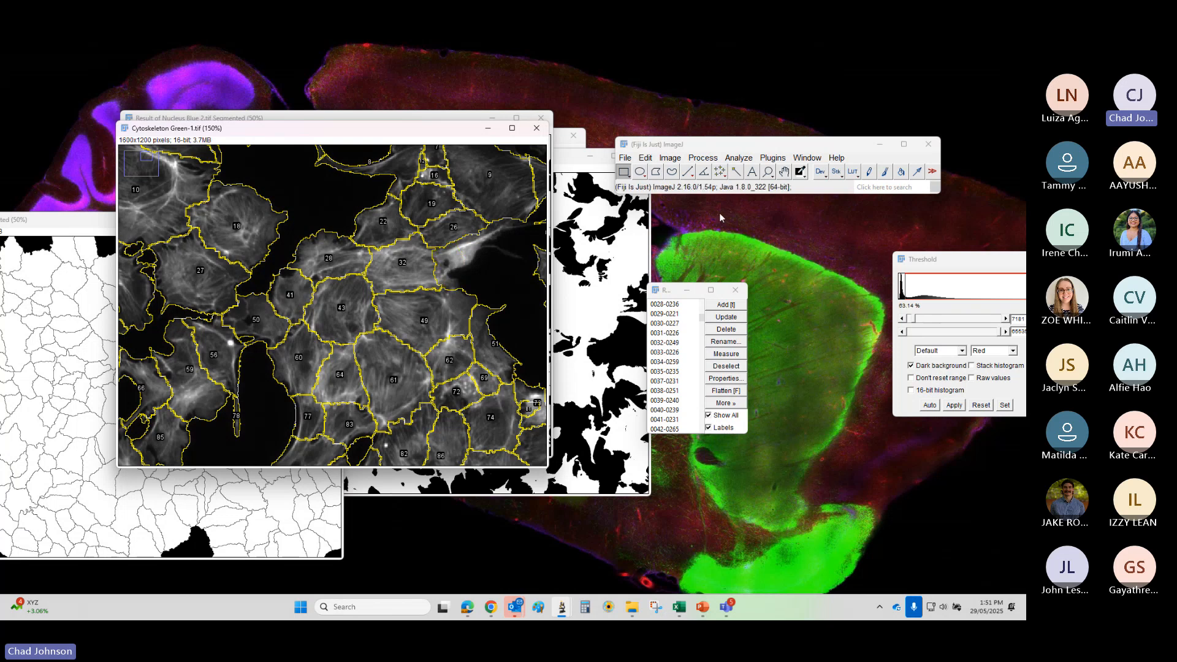
- Trace the bright elongated cell with a freehand selection and add it to the ROI Manager
{"action": "left_click", "coordinate": [672, 172]}
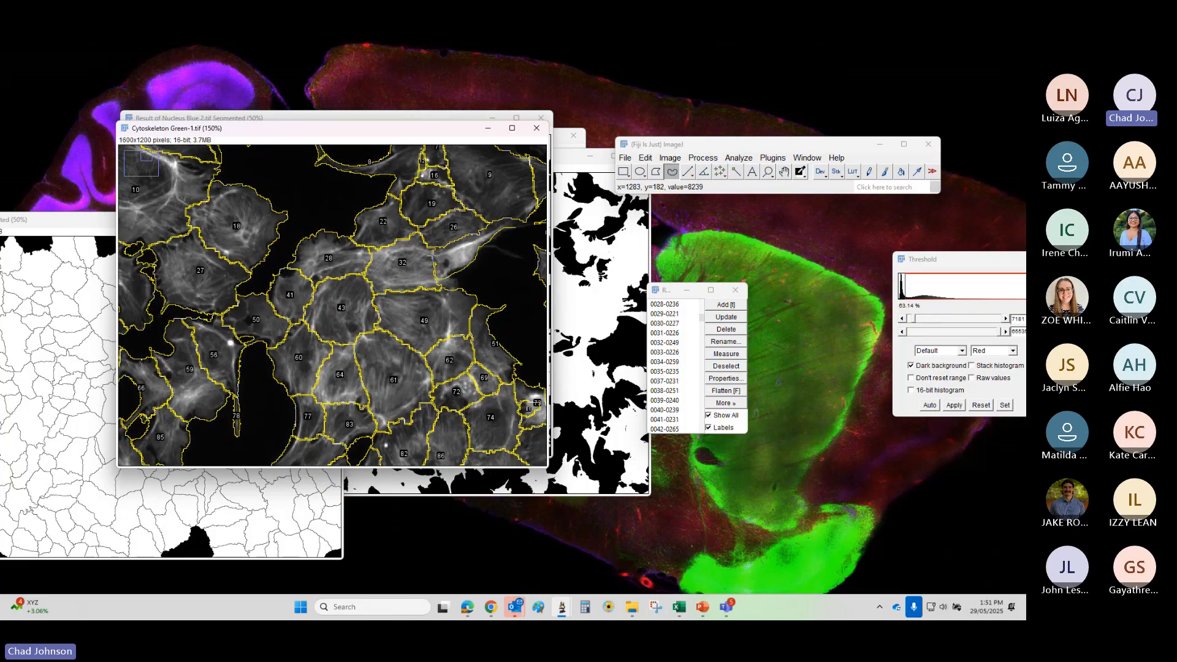
{"action": "right_click", "coordinate": [516, 227]}
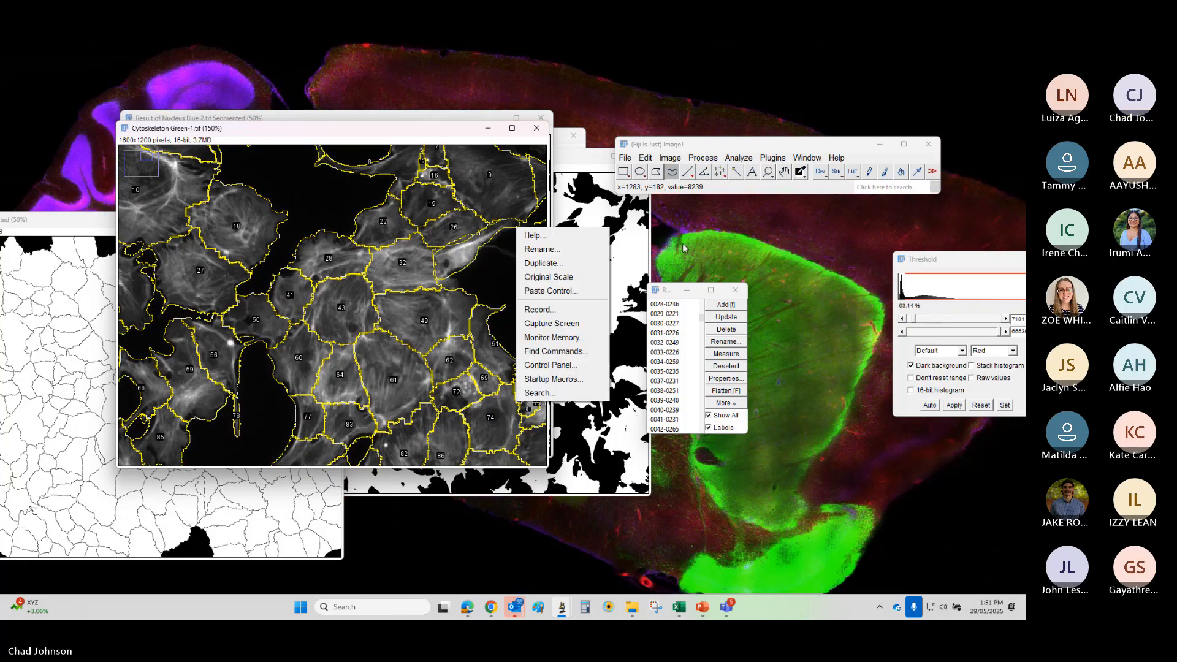
{"action": "left_click", "coordinate": [725, 305]}
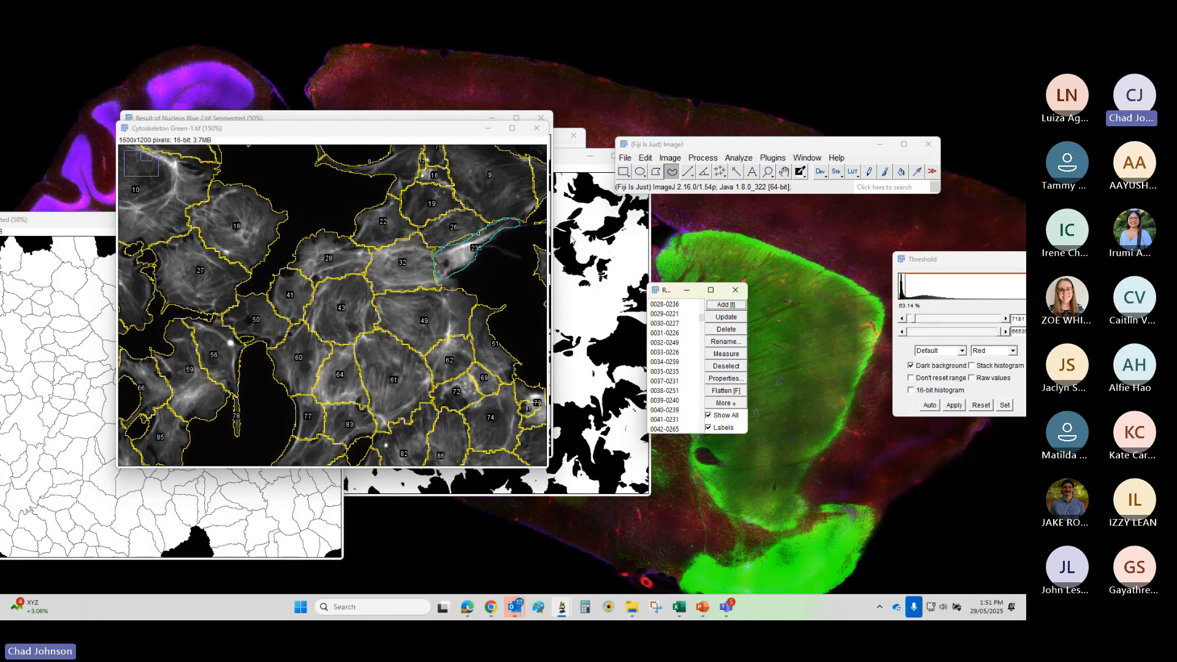
- Examine the narrow sliver ROI and neighbouring cell outlines at up to 300% magnification, returning to the full image view
{"action": "left_click", "coordinate": [768, 172]}
{"action": "right_click", "coordinate": [302, 319]}
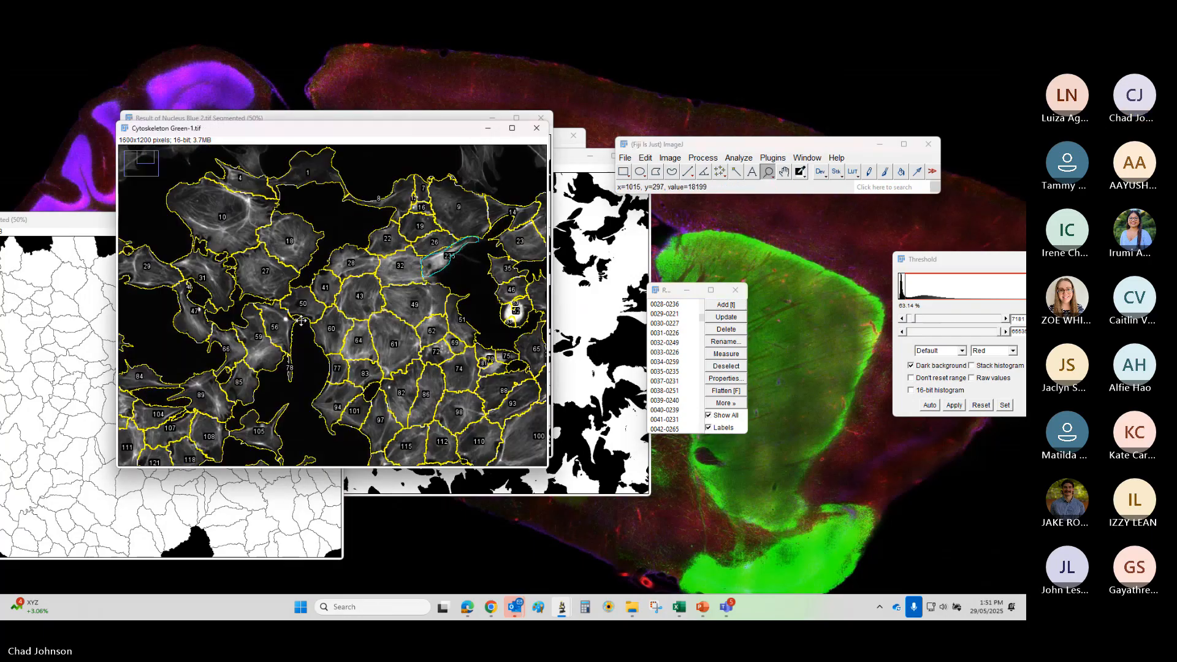
{"action": "right_click", "coordinate": [302, 319]}
{"action": "left_click", "coordinate": [302, 319]}
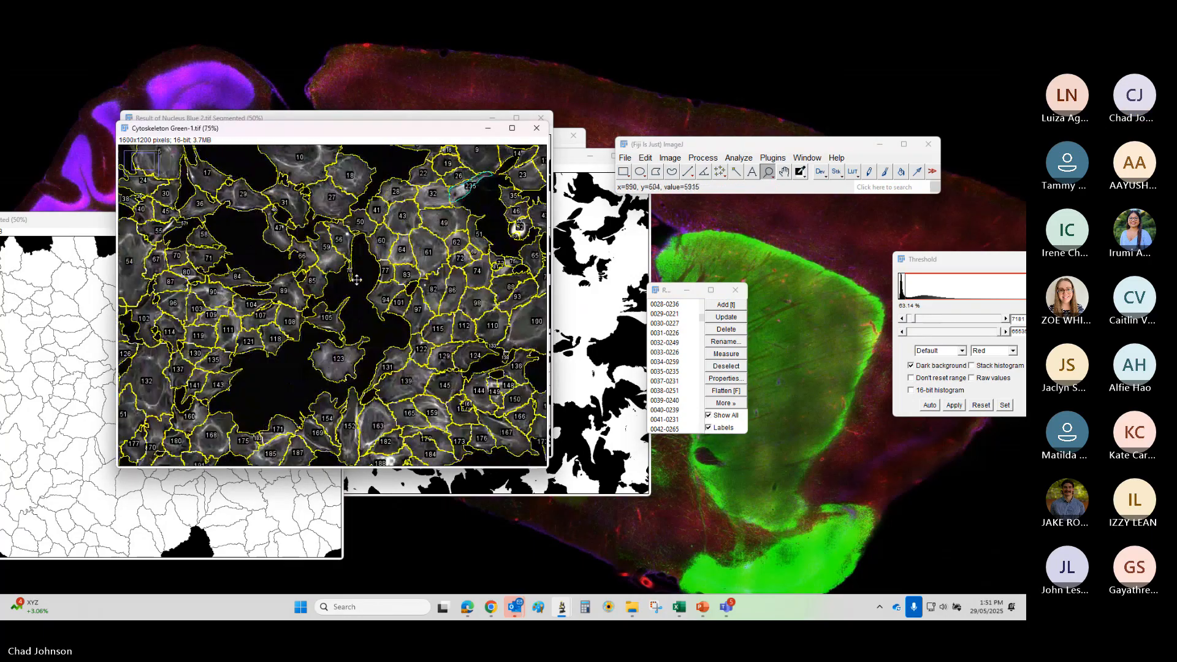
{"action": "left_click", "coordinate": [309, 319]}
{"action": "left_click", "coordinate": [322, 321]}
{"action": "left_click", "coordinate": [337, 323]}
{"action": "left_click", "coordinate": [338, 322]}
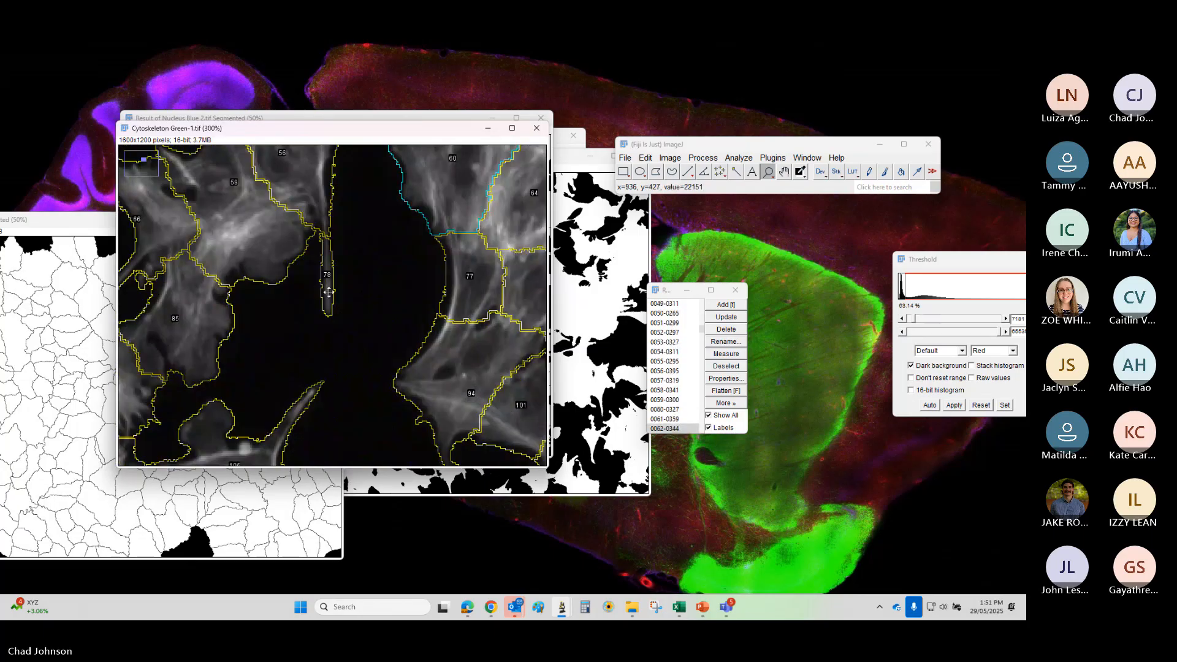
{"action": "right_click", "coordinate": [331, 289]}
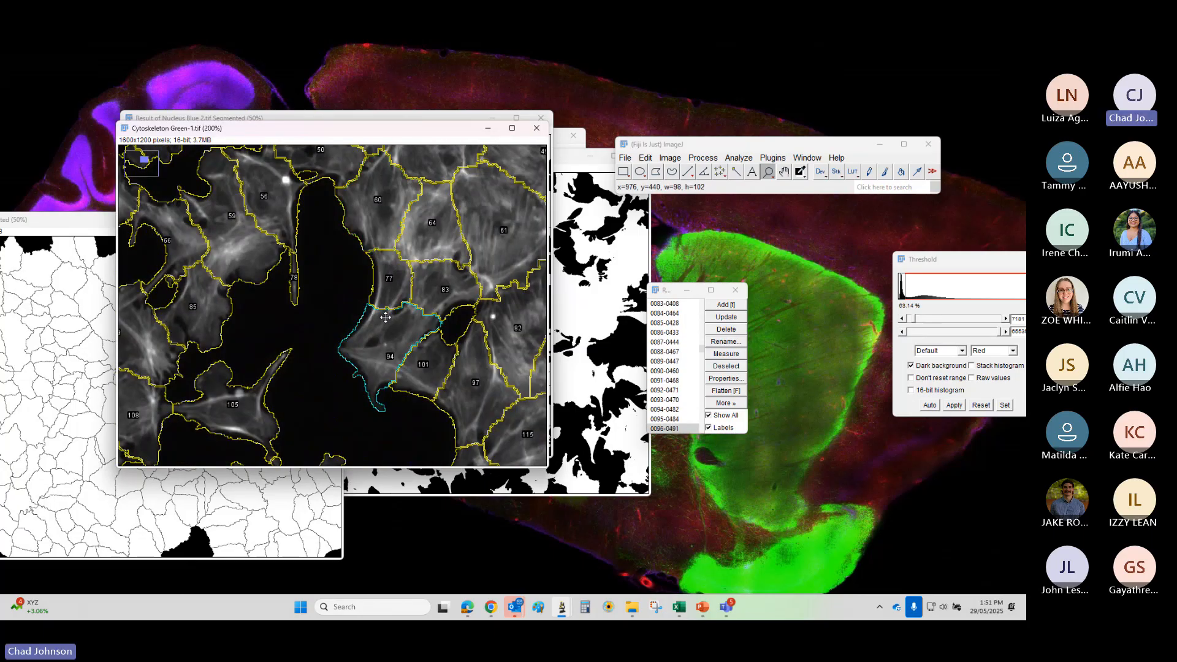
{"action": "right_click", "coordinate": [344, 318]}
{"action": "right_click", "coordinate": [345, 319]}
{"action": "right_click", "coordinate": [323, 313]}
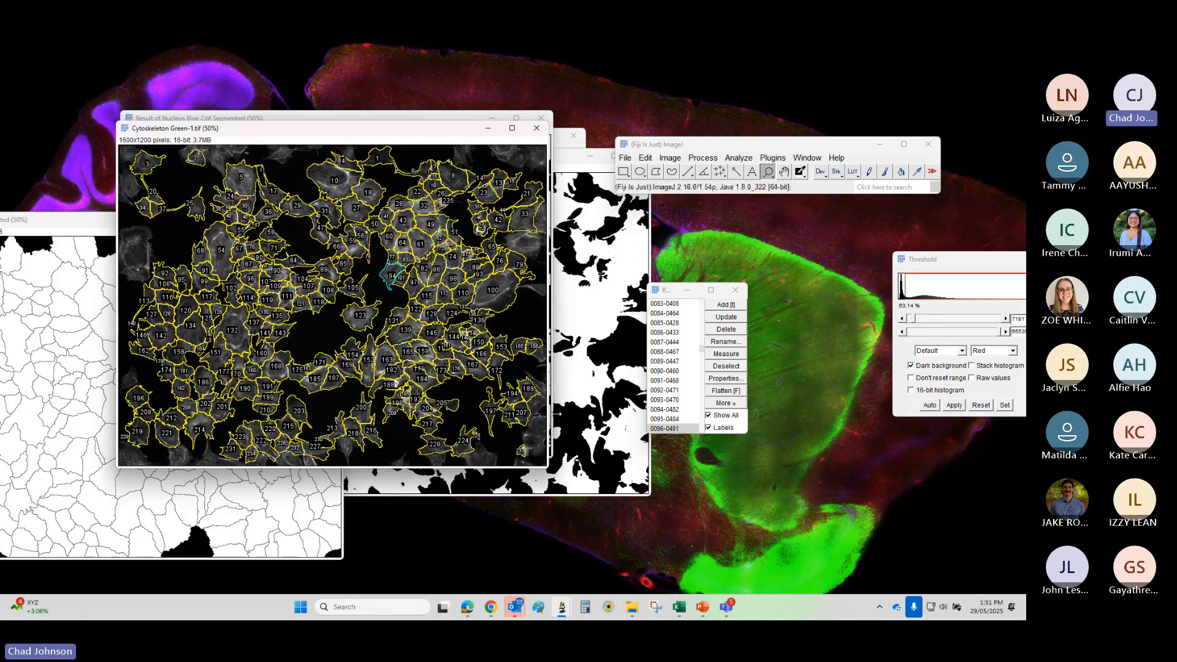
- Open the recent Nucleus Blue 2.tif image and overlay all the ROIs on it
{"action": "left_click", "coordinate": [625, 158]}
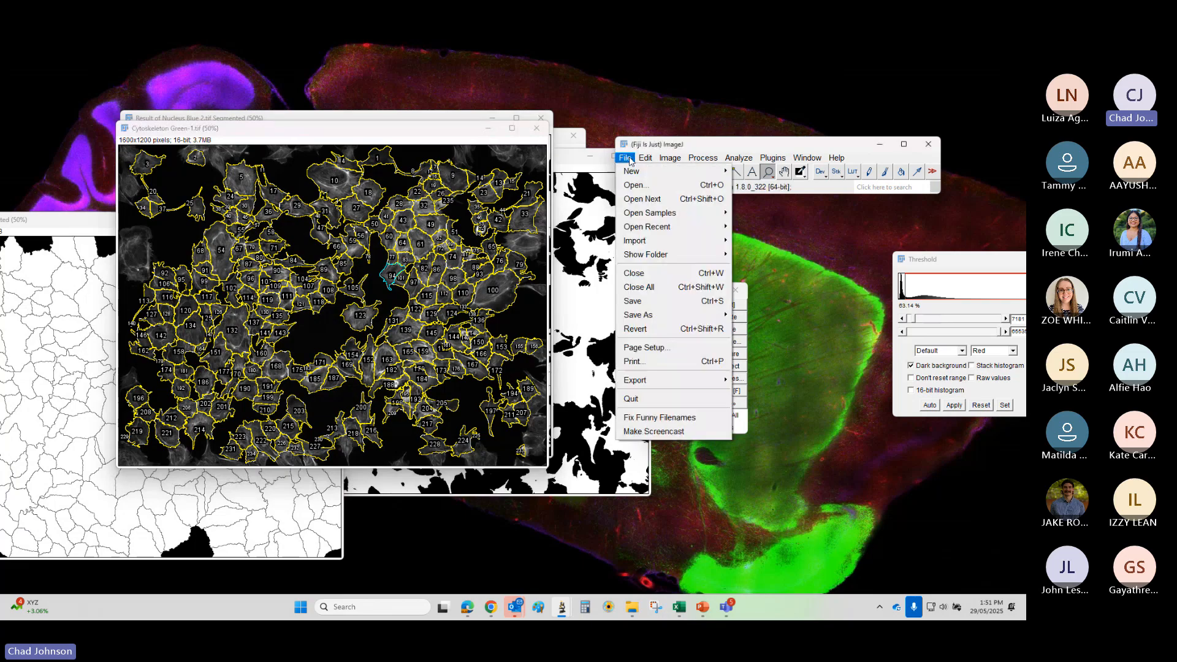
{"action": "mouse_move", "coordinate": [674, 228]}
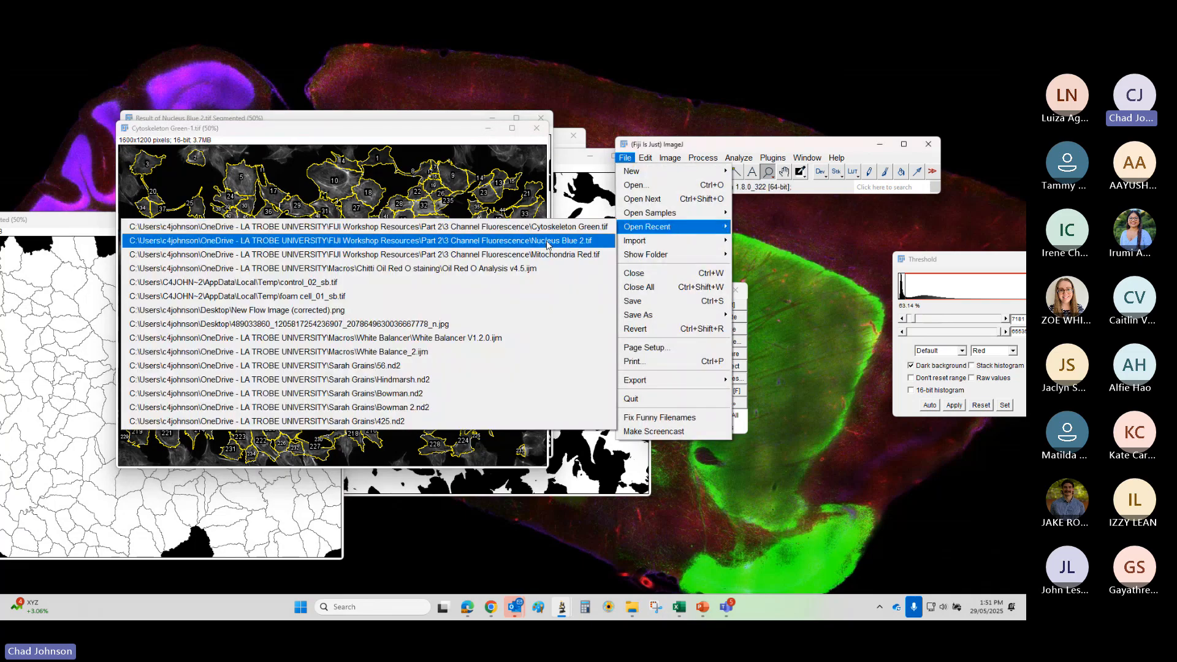
{"action": "left_click", "coordinate": [546, 241]}
{"action": "right_click", "coordinate": [546, 241]}
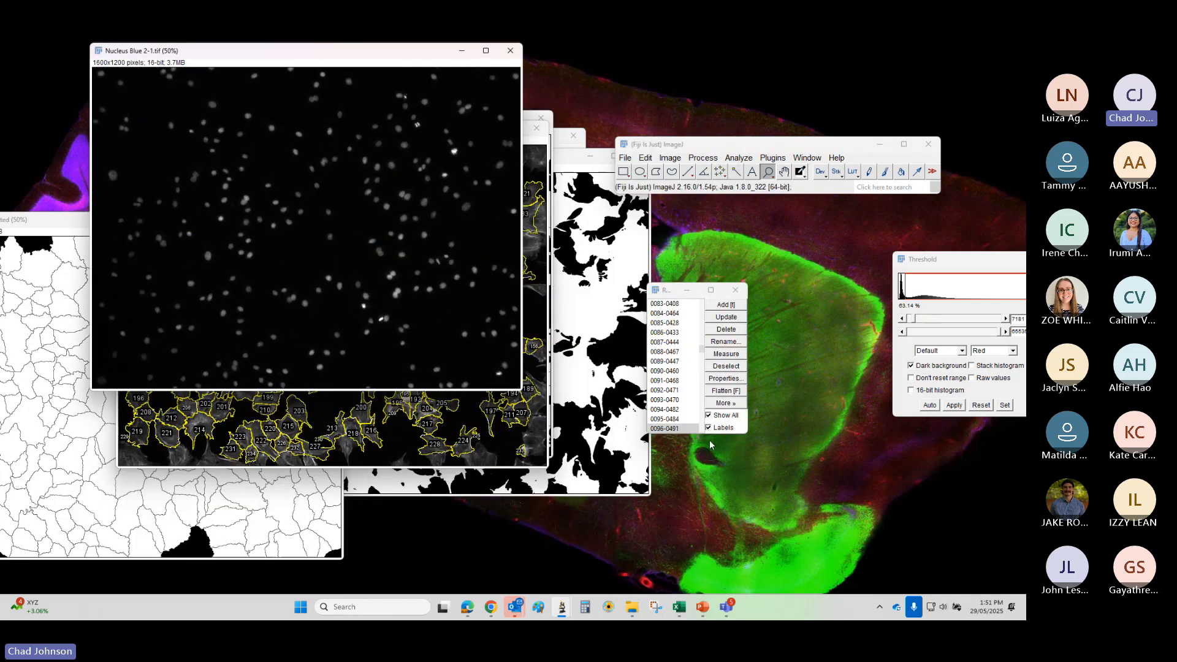
{"action": "left_click", "coordinate": [709, 416]}
- Examine how the nuclei sit inside the ROI outlines at up to 150% magnification, returning to the full image view
{"action": "left_click", "coordinate": [298, 255]}
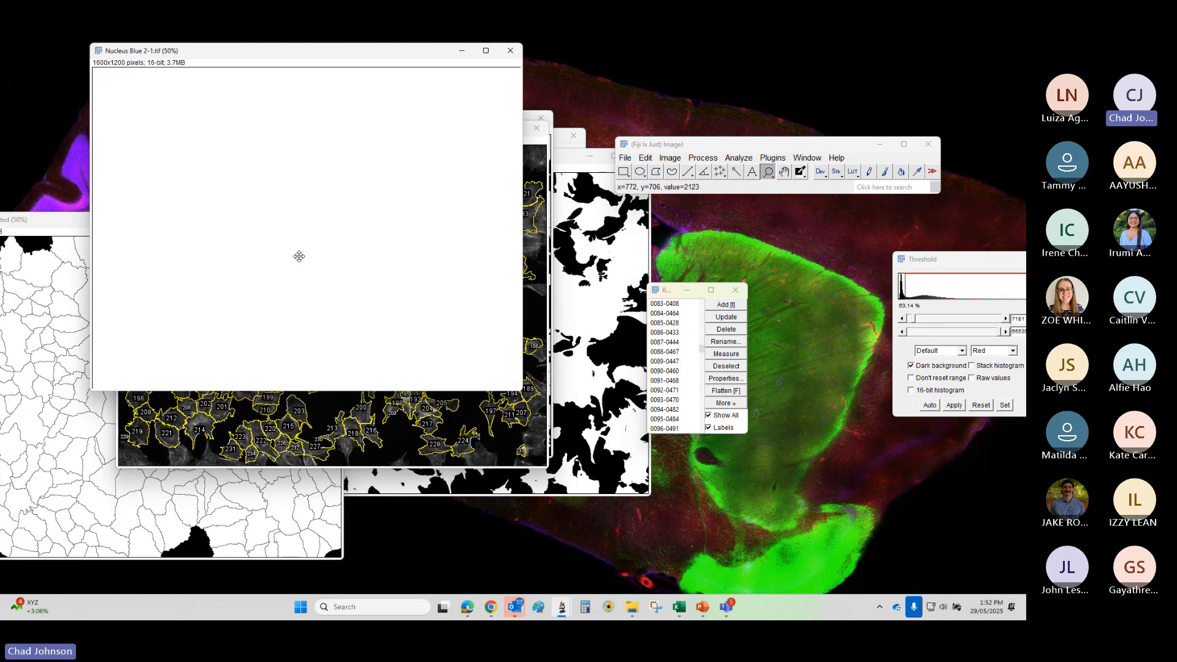
{"action": "left_click", "coordinate": [401, 362]}
{"action": "left_click", "coordinate": [370, 313]}
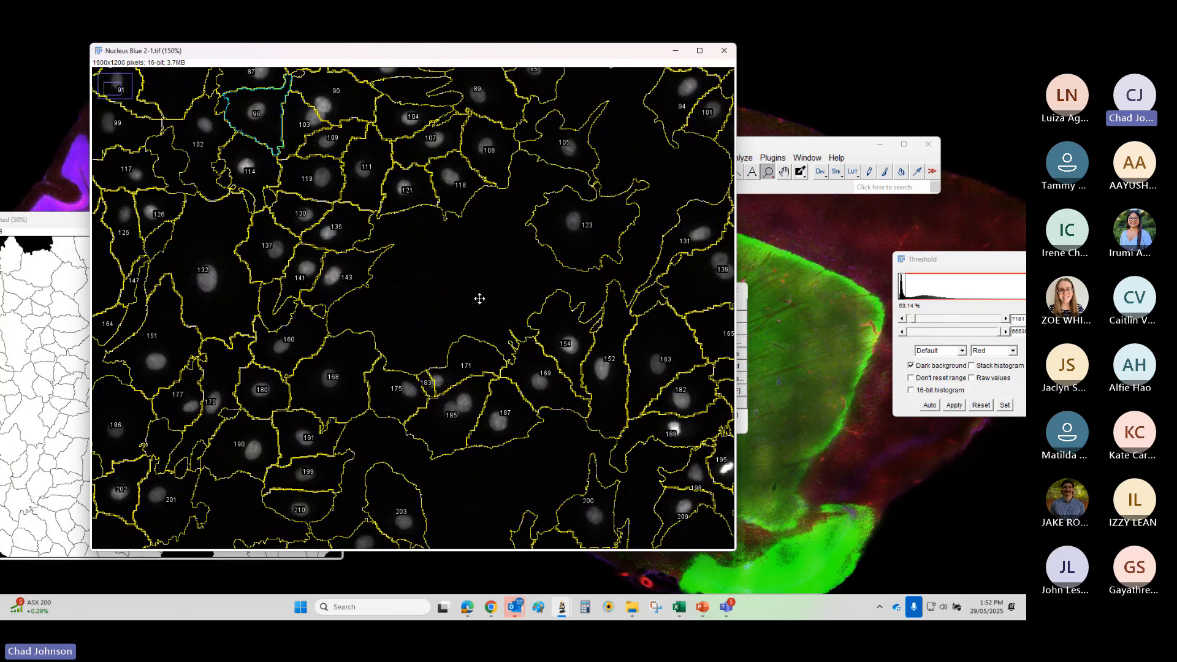
{"action": "right_click", "coordinate": [450, 288]}
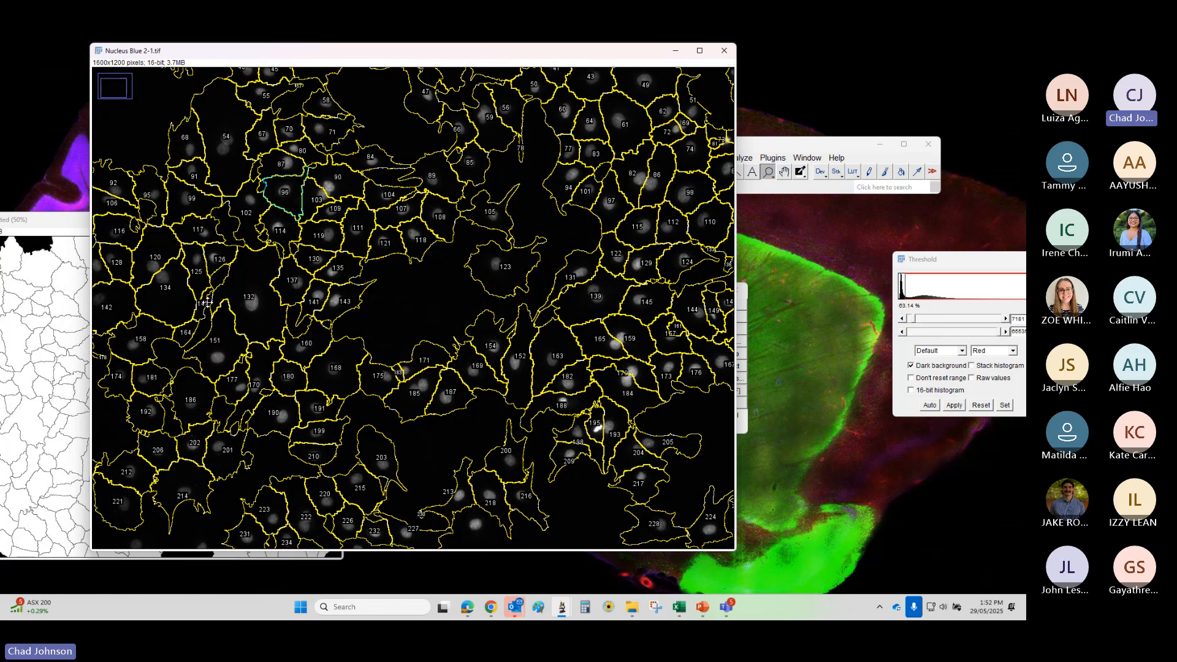
{"action": "right_click", "coordinate": [419, 313]}
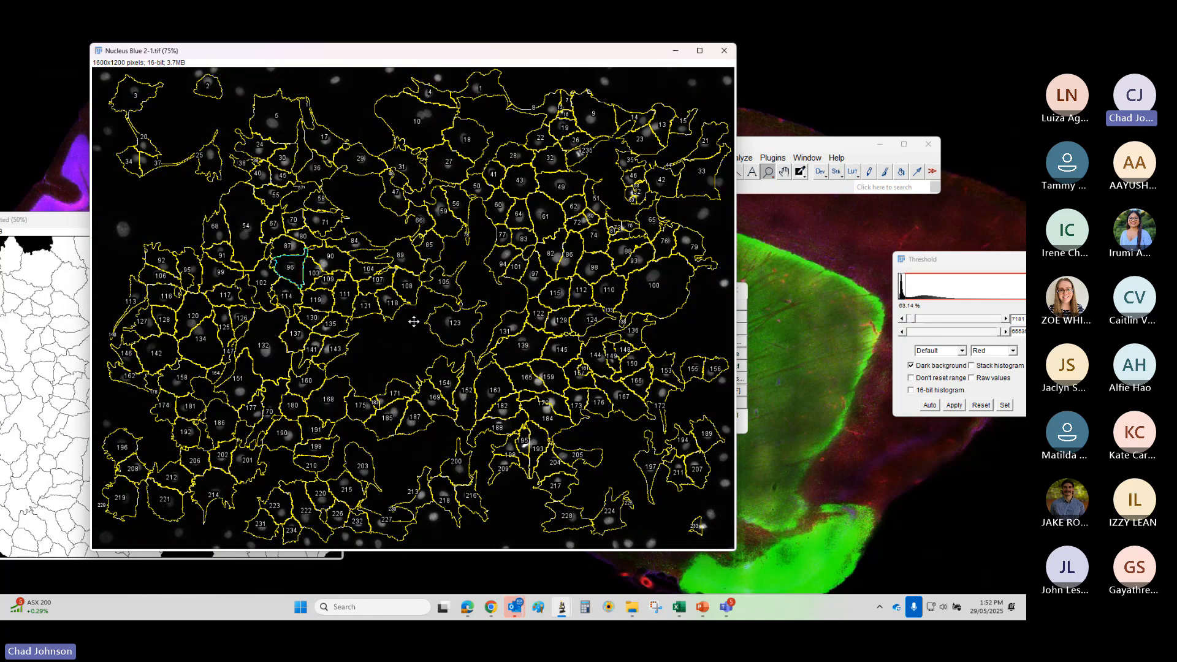
{"action": "left_click", "coordinate": [372, 349]}
{"action": "right_click", "coordinate": [425, 304]}
- Move the nucleus image out of the way and open the recent Mitochondria Red.tif image beside the ROI Manager
{"action": "left_click_drag", "start_coordinate": [469, 59], "coordinate": [714, 471]}
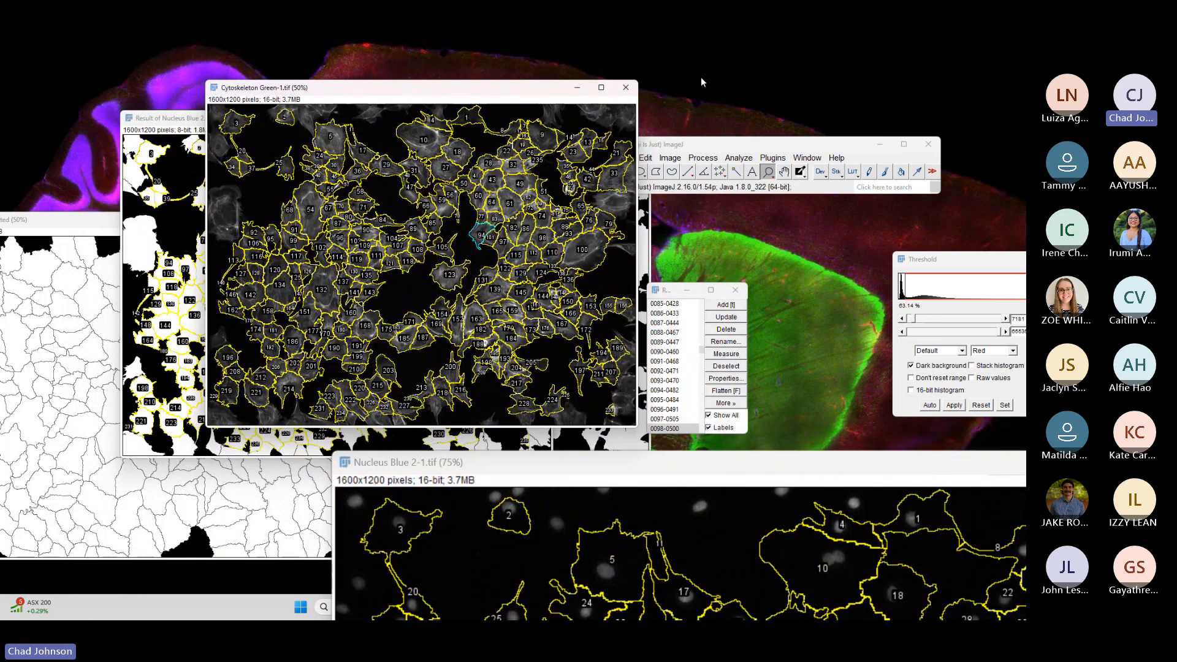
{"action": "left_click_drag", "start_coordinate": [705, 145], "coordinate": [749, 125]}
{"action": "left_click", "coordinate": [668, 138]}
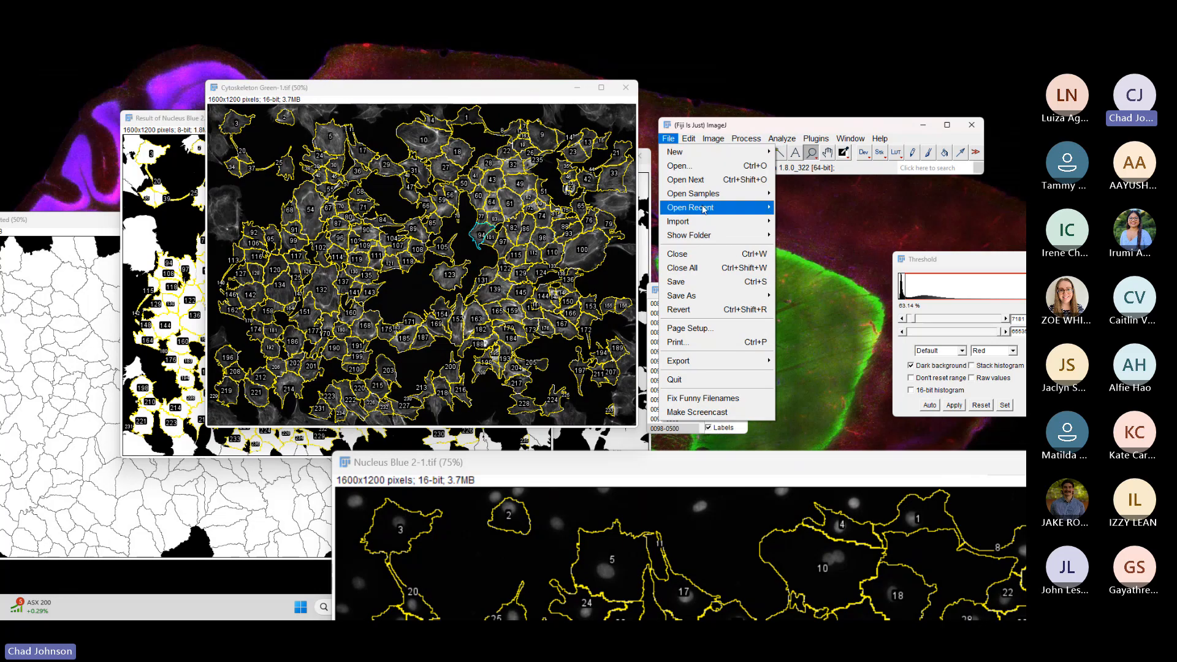
{"action": "mouse_move", "coordinate": [704, 209]}
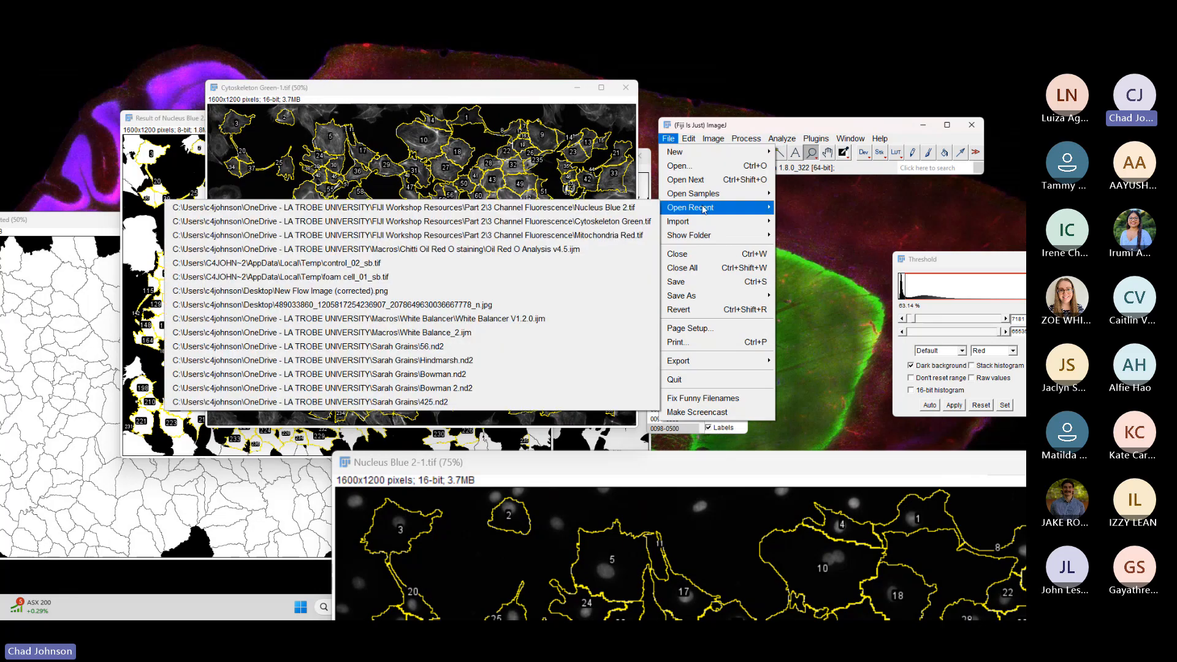
{"action": "left_click", "coordinate": [565, 236]}
{"action": "left_click_drag", "start_coordinate": [445, 53], "coordinate": [292, 115]}
{"action": "right_click", "coordinate": [340, 399]}
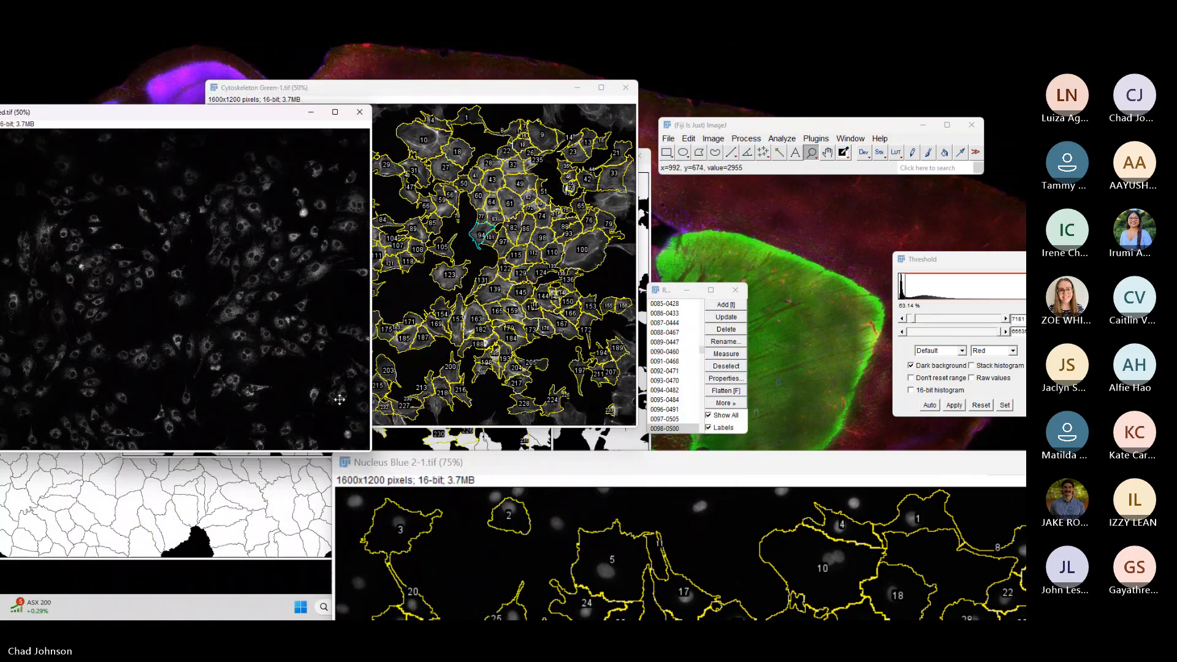
{"action": "left_click_drag", "start_coordinate": [207, 112], "coordinate": [337, 86]}
- Show all ROIs on the mitochondria image with their labels turned off, viewing it at 75%
{"action": "left_click", "coordinate": [709, 416]}
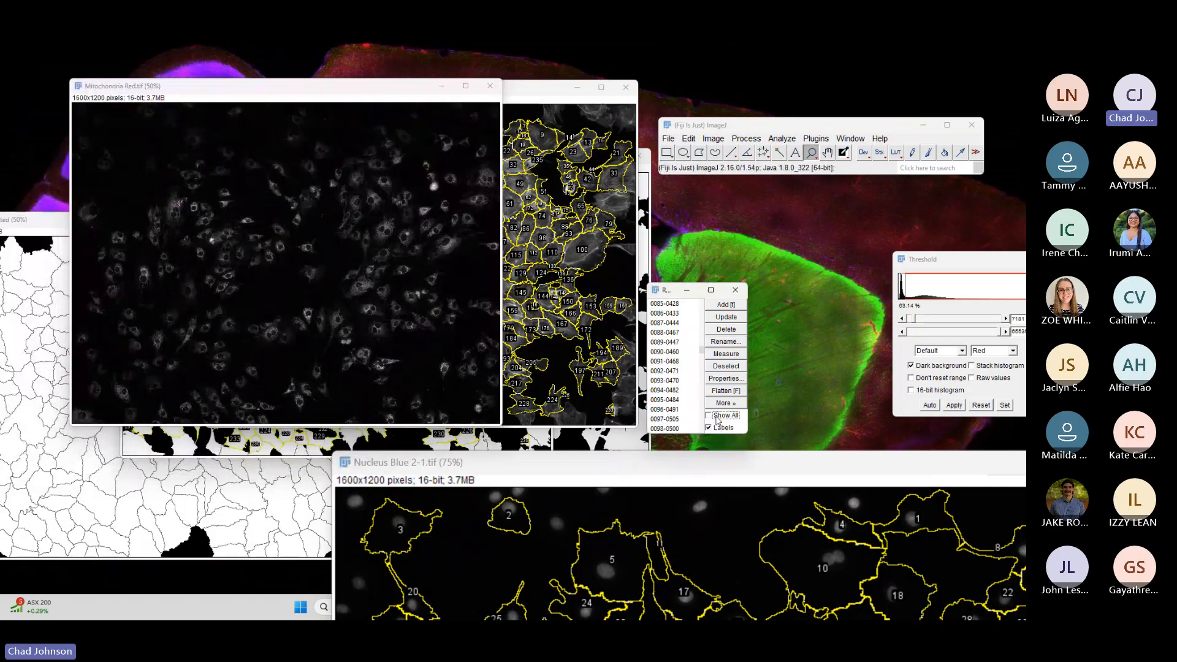
{"action": "left_click", "coordinate": [710, 416]}
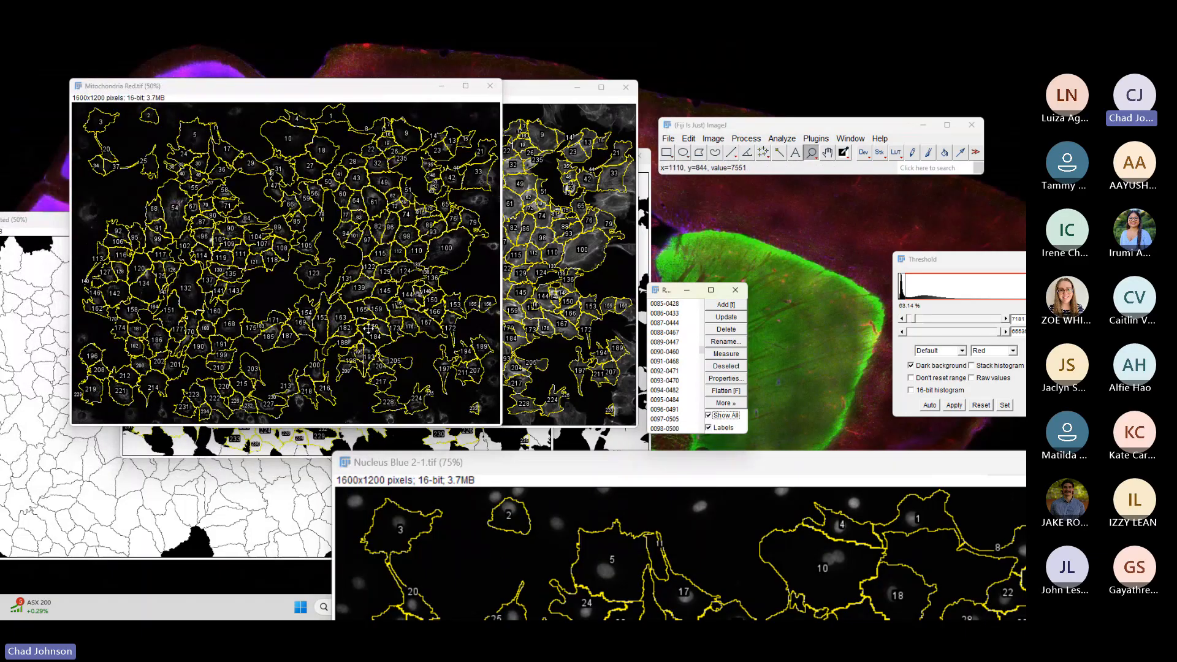
{"action": "left_click", "coordinate": [709, 428]}
{"action": "left_click", "coordinate": [272, 304]}
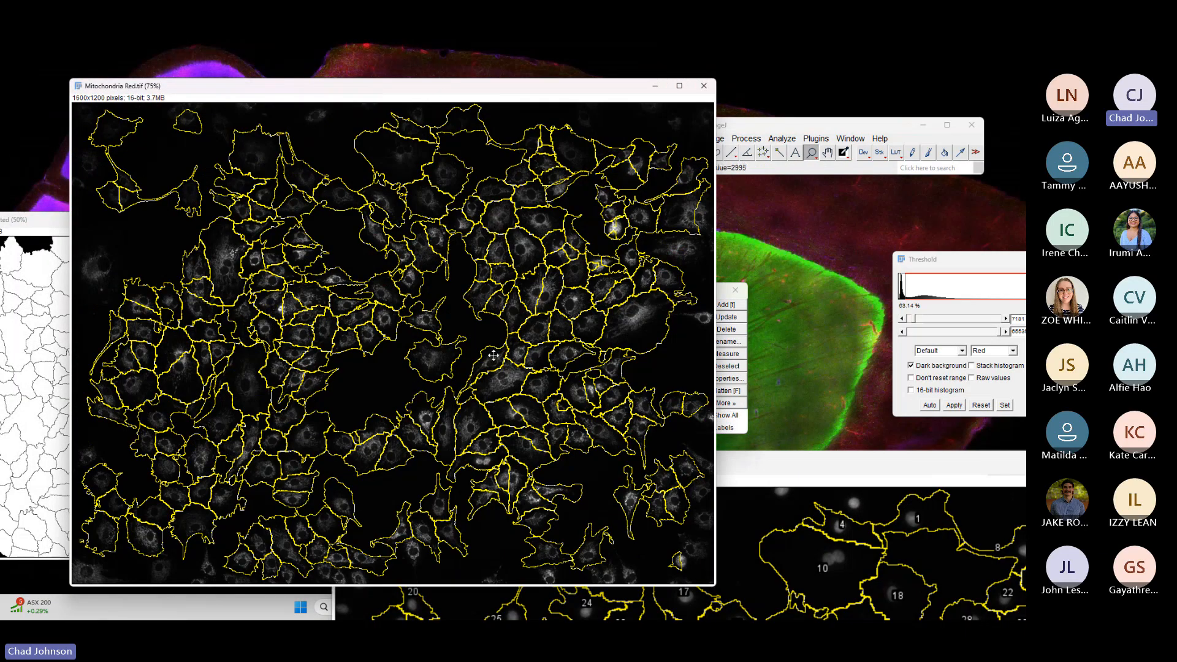
- Select every ROI in the ROI Manager and run Multi Measure on the mitochondria image with one row per slice and append results off
{"action": "double_click", "coordinate": [722, 297]}
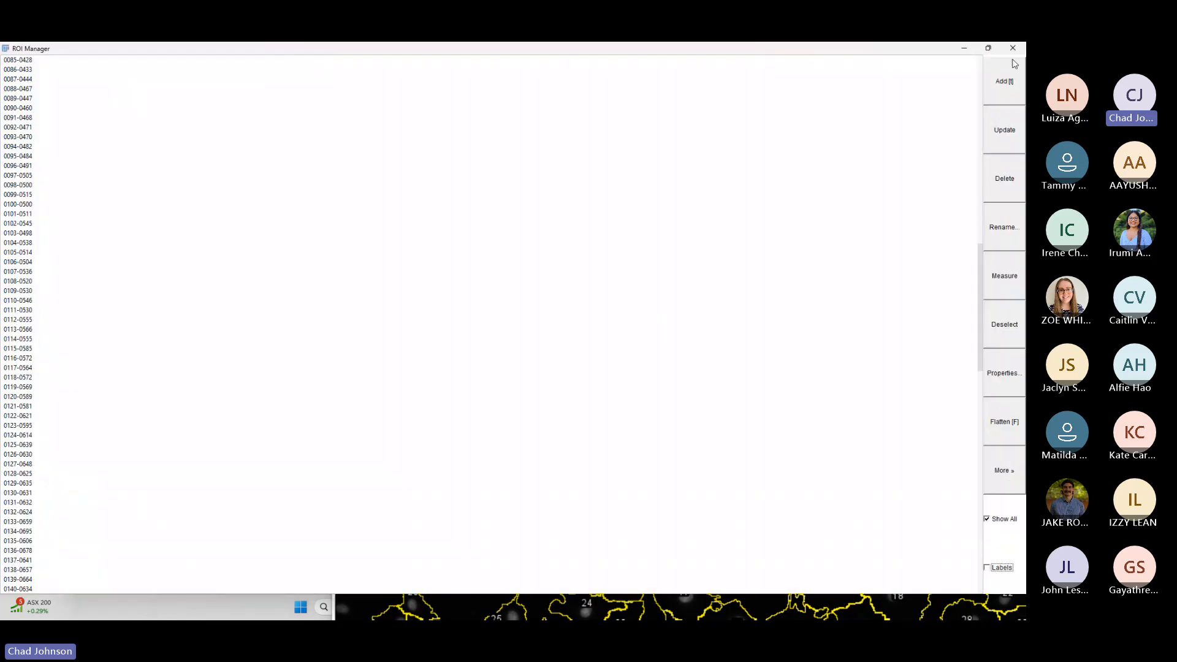
{"action": "left_click", "coordinate": [987, 49]}
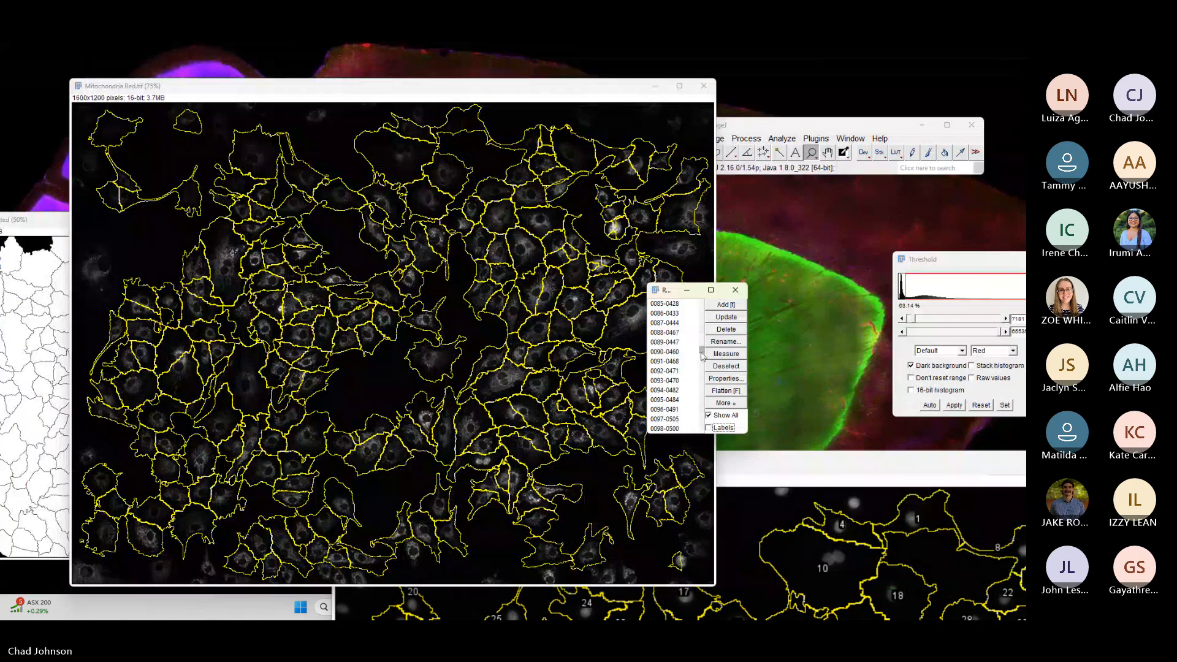
{"action": "left_click_drag", "start_coordinate": [703, 354], "coordinate": [703, 440]}
{"action": "left_click", "coordinate": [692, 305]}
{"action": "left_click", "coordinate": [660, 430], "text": "shift"}
{"action": "left_click", "coordinate": [725, 403]}
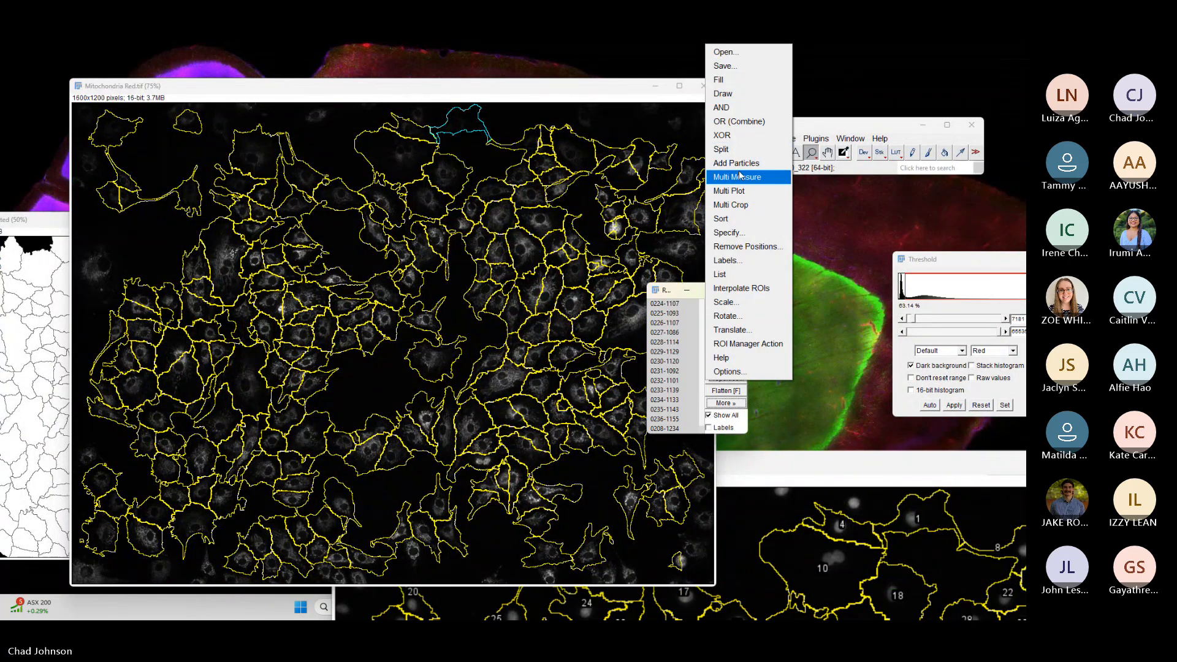
{"action": "left_click", "coordinate": [742, 176]}
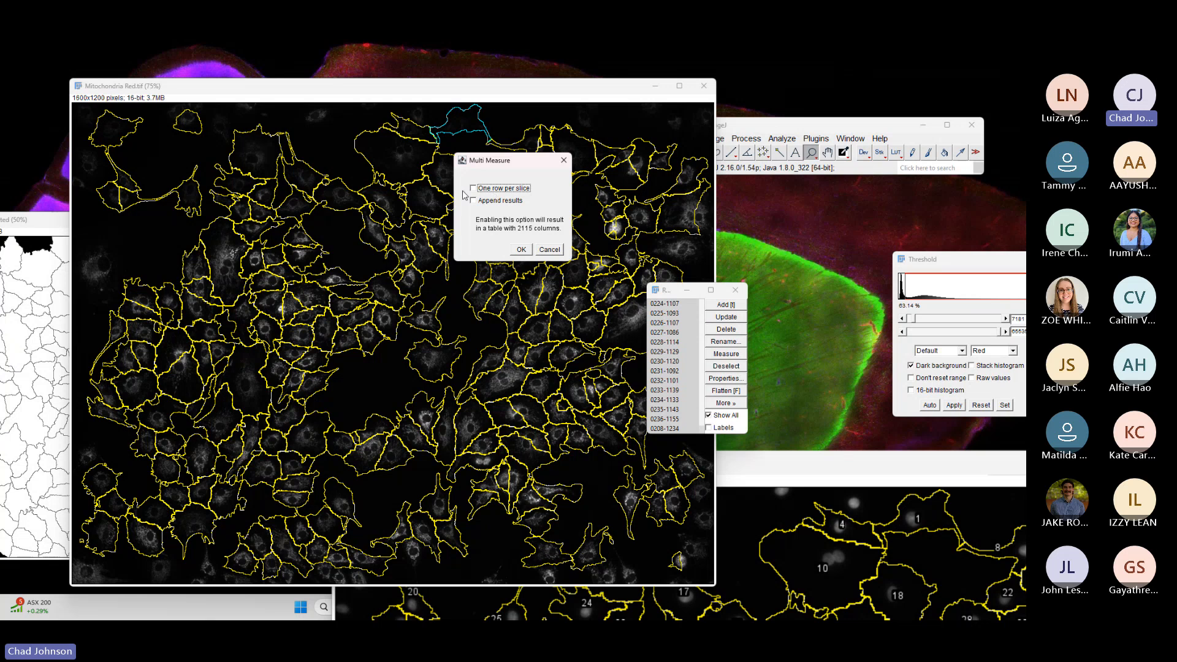
{"action": "left_click", "coordinate": [526, 252]}
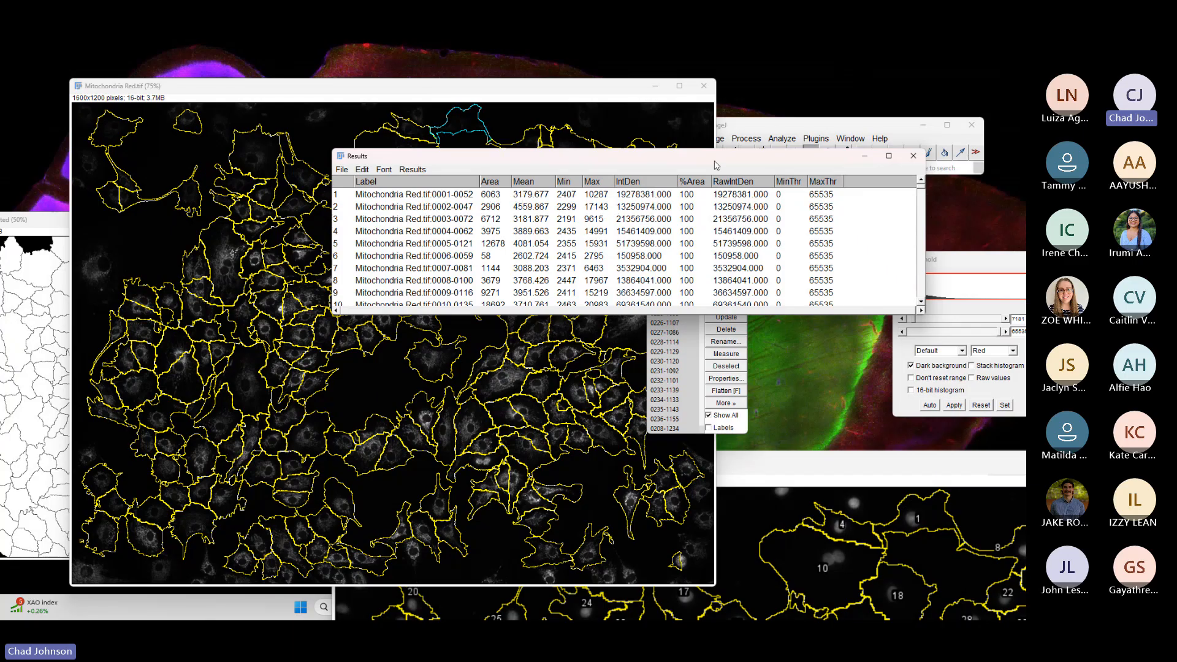
- Discard the measurements without saving and threshold the mitochondria image with the Default method at a lower limit of 10768
{"action": "left_click_drag", "start_coordinate": [715, 161], "coordinate": [592, 228]}
{"action": "left_click", "coordinate": [794, 224]}
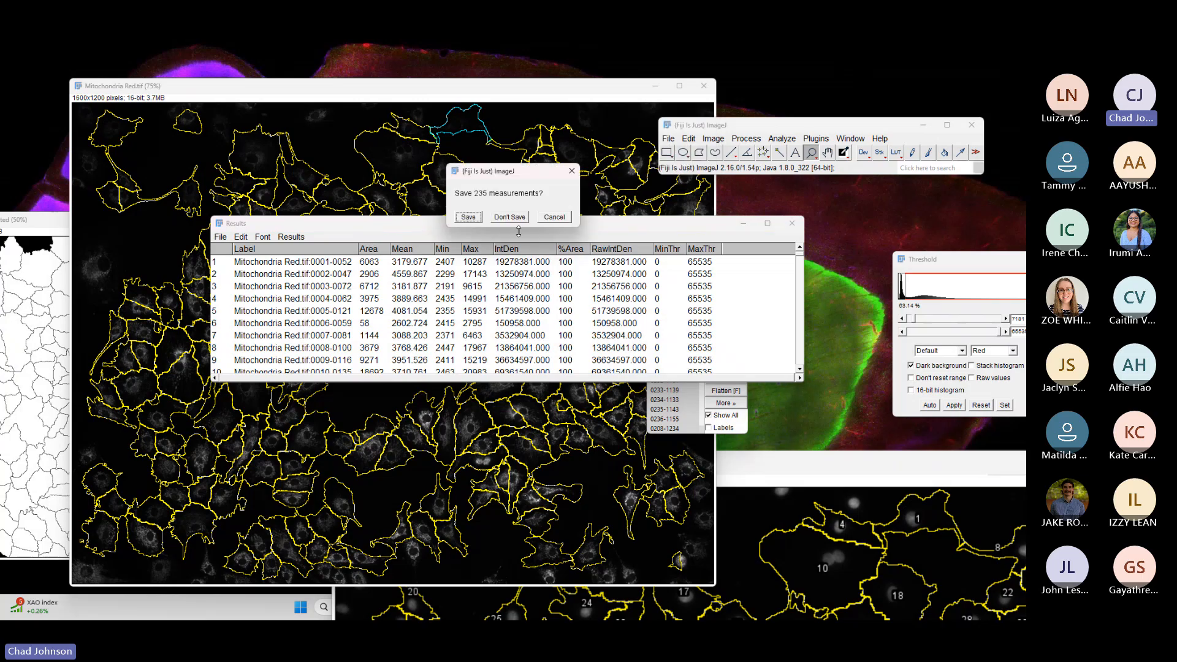
{"action": "left_click", "coordinate": [523, 221]}
{"action": "left_click", "coordinate": [520, 97]}
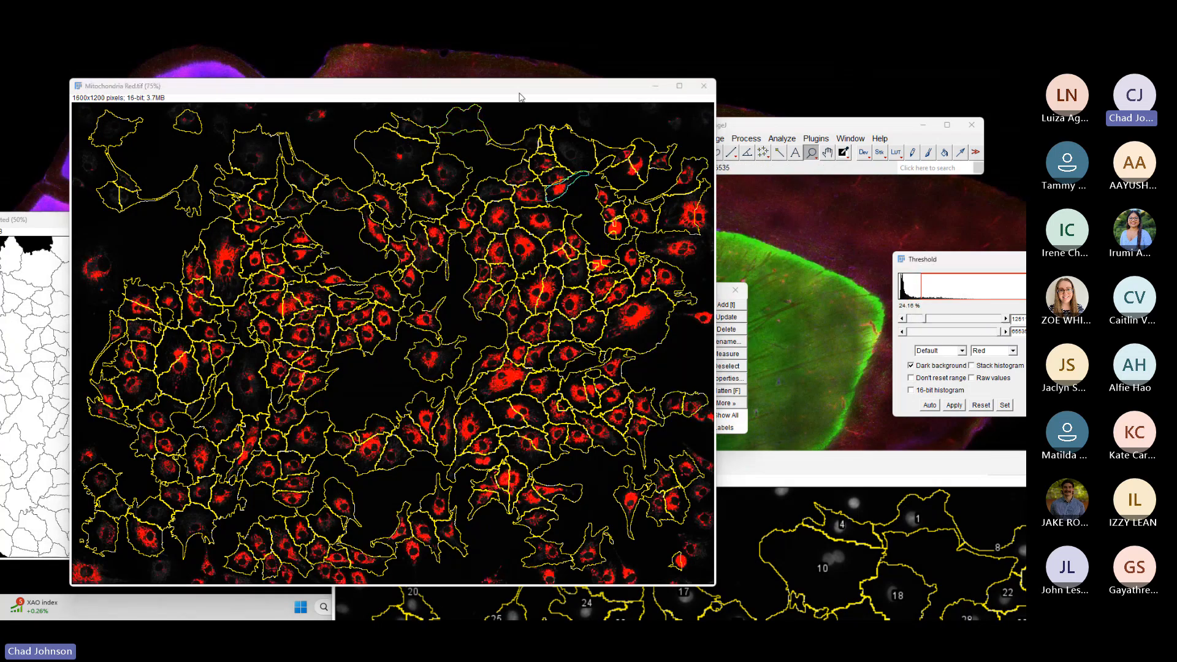
{"action": "left_click_drag", "start_coordinate": [924, 319], "coordinate": [924, 322]}
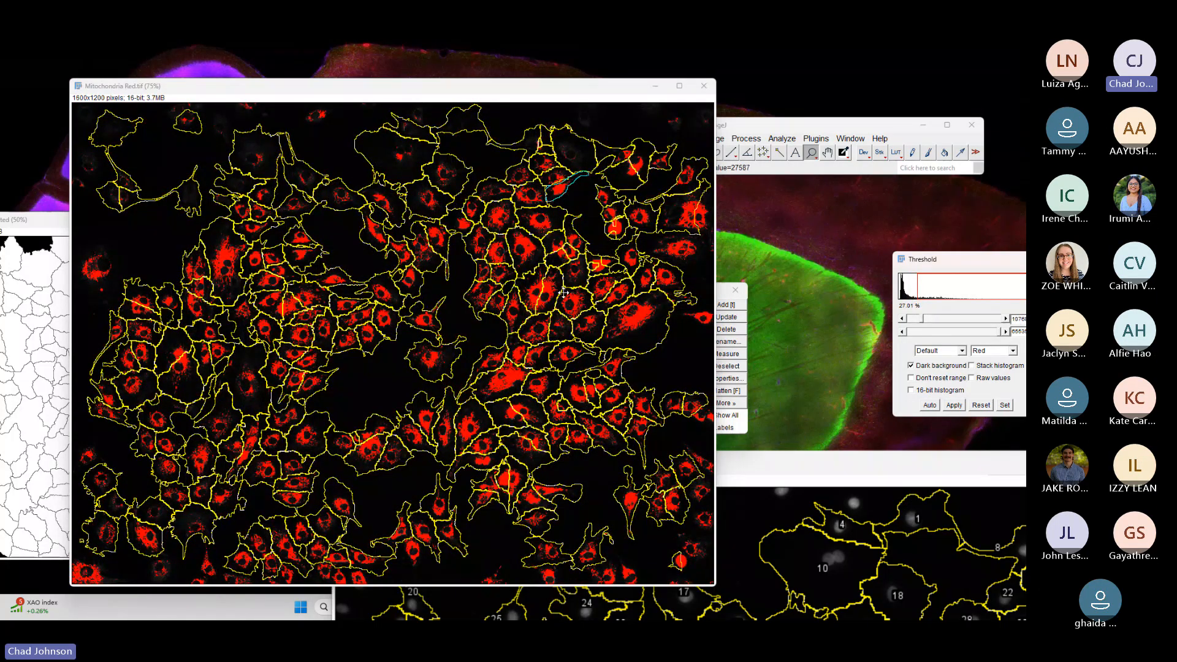
- Run Multi Measure for all ROIs on the thresholded mitochondria image, keeping one row per slice off
{"action": "left_click", "coordinate": [721, 291]}
{"action": "left_click", "coordinate": [988, 48]}
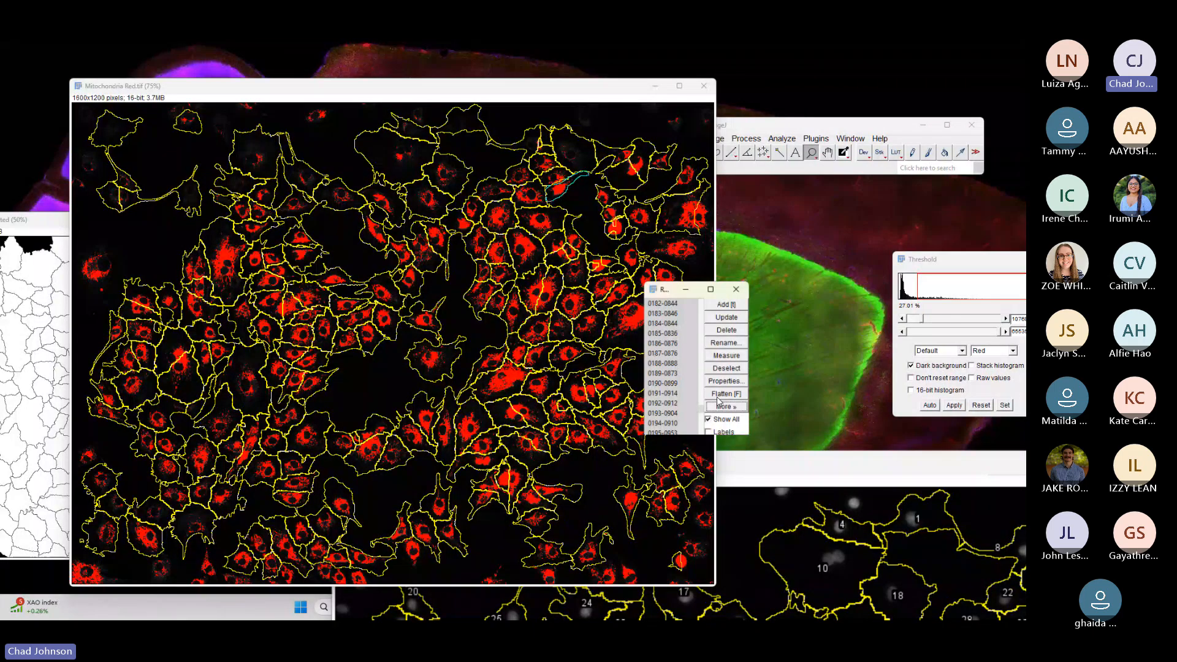
{"action": "left_click", "coordinate": [724, 404]}
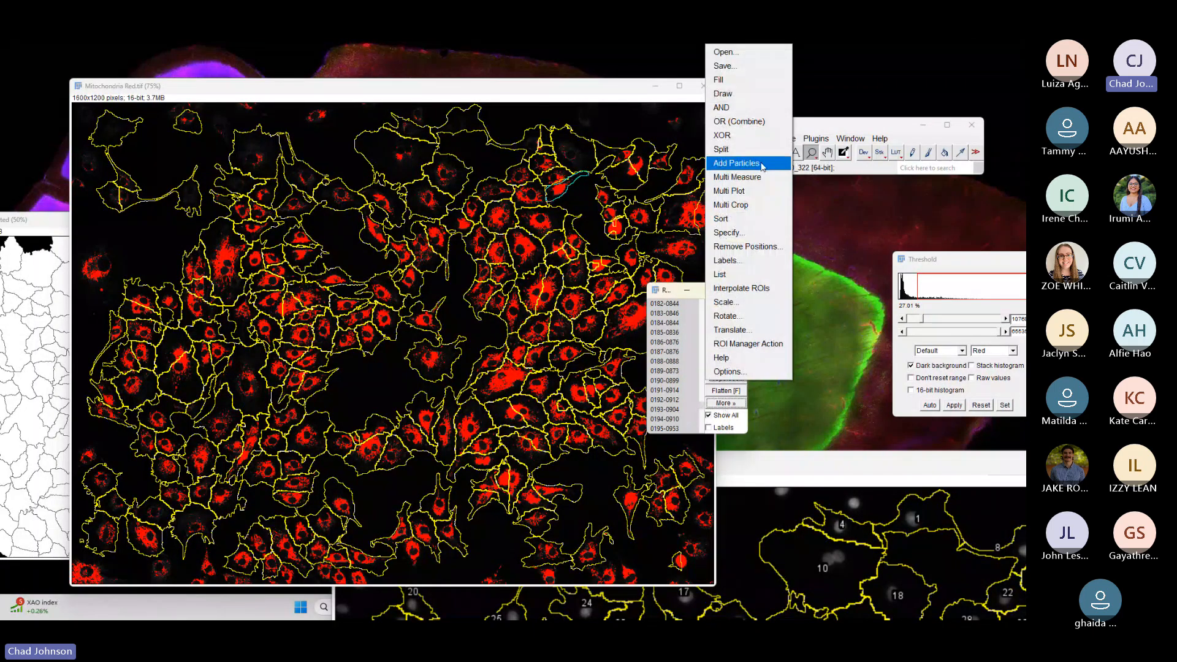
{"action": "left_click", "coordinate": [763, 177]}
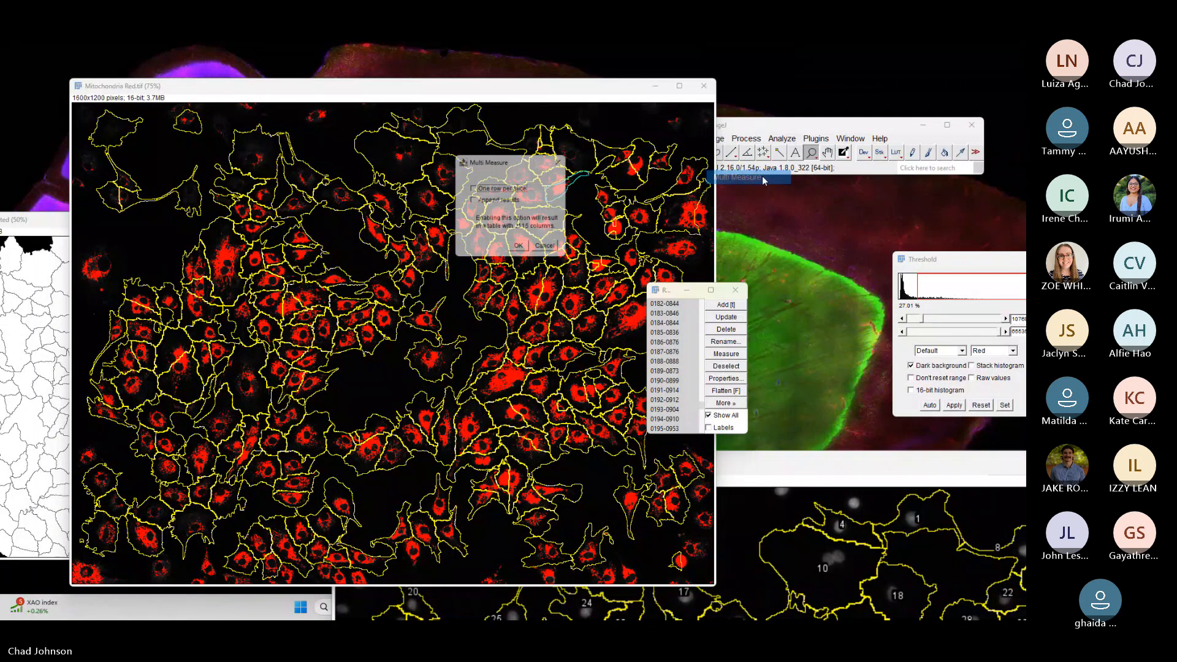
{"action": "left_click", "coordinate": [518, 246]}
- Review the thresholded per-cell measurements down to the end of the results table, and close it without saving
{"action": "scroll", "coordinate": [497, 345], "scroll_direction": "down", "scroll_amount": 2}
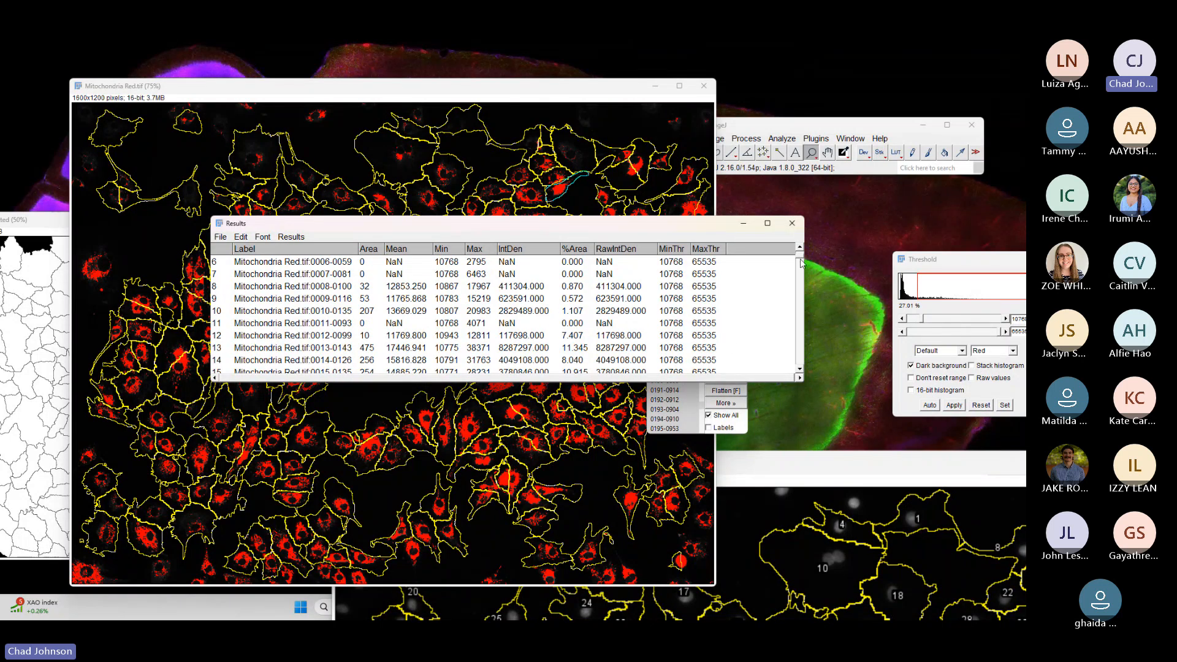
{"action": "left_click_drag", "start_coordinate": [800, 259], "coordinate": [805, 365]}
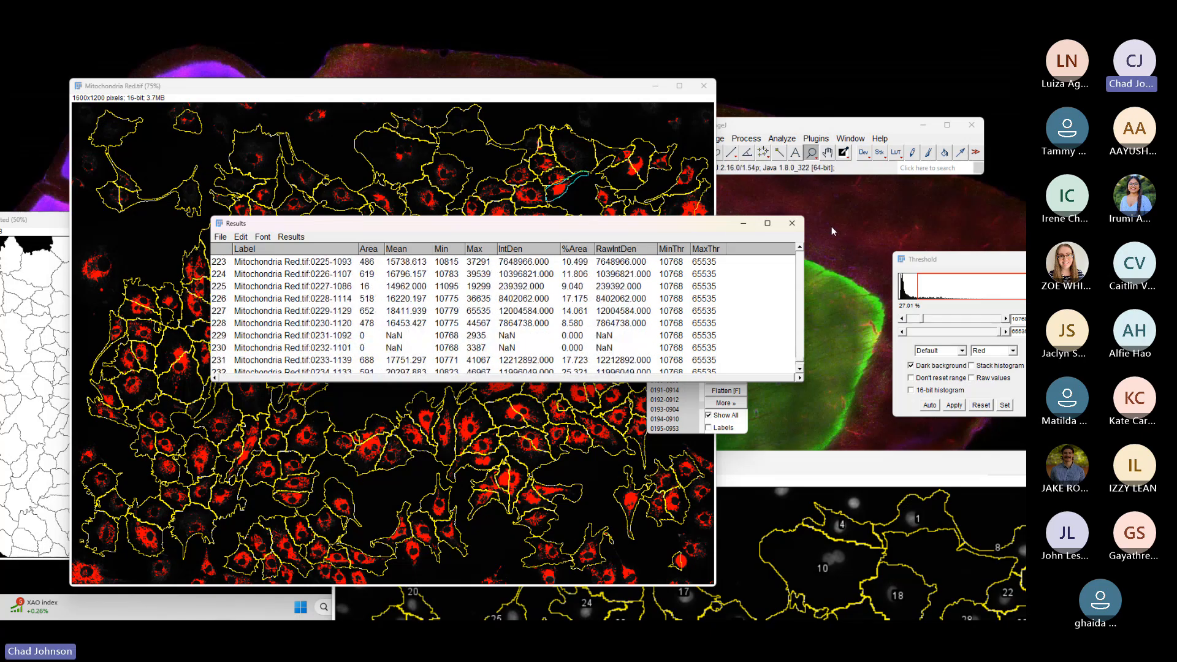
{"action": "left_click", "coordinate": [801, 222]}
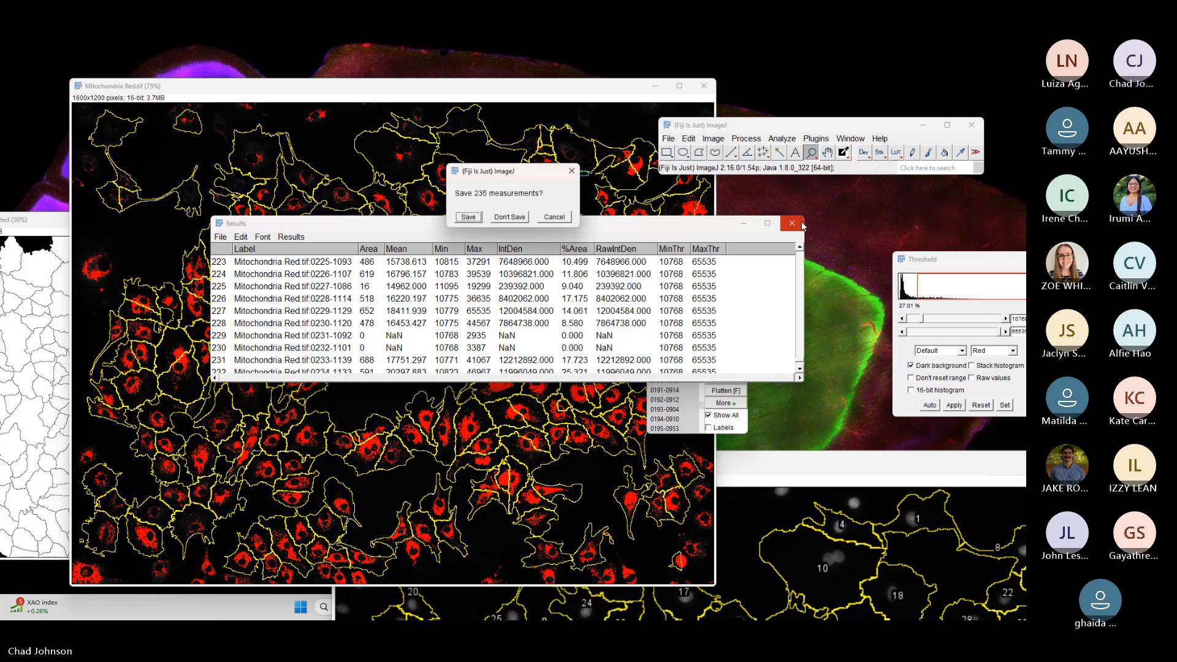
{"action": "left_click", "coordinate": [510, 217]}
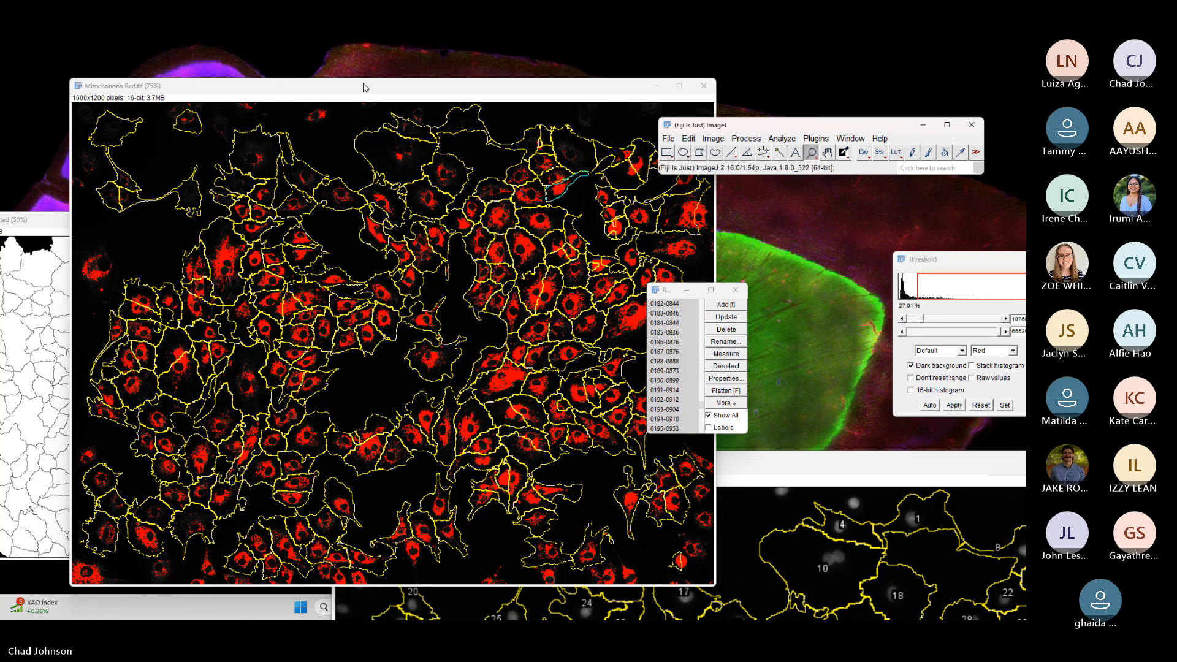
- Move the mitochondria and nucleus images out of view to uncover the cytoskeleton image and the taskbar
{"action": "left_click_drag", "start_coordinate": [365, 88], "coordinate": [0, 90]}
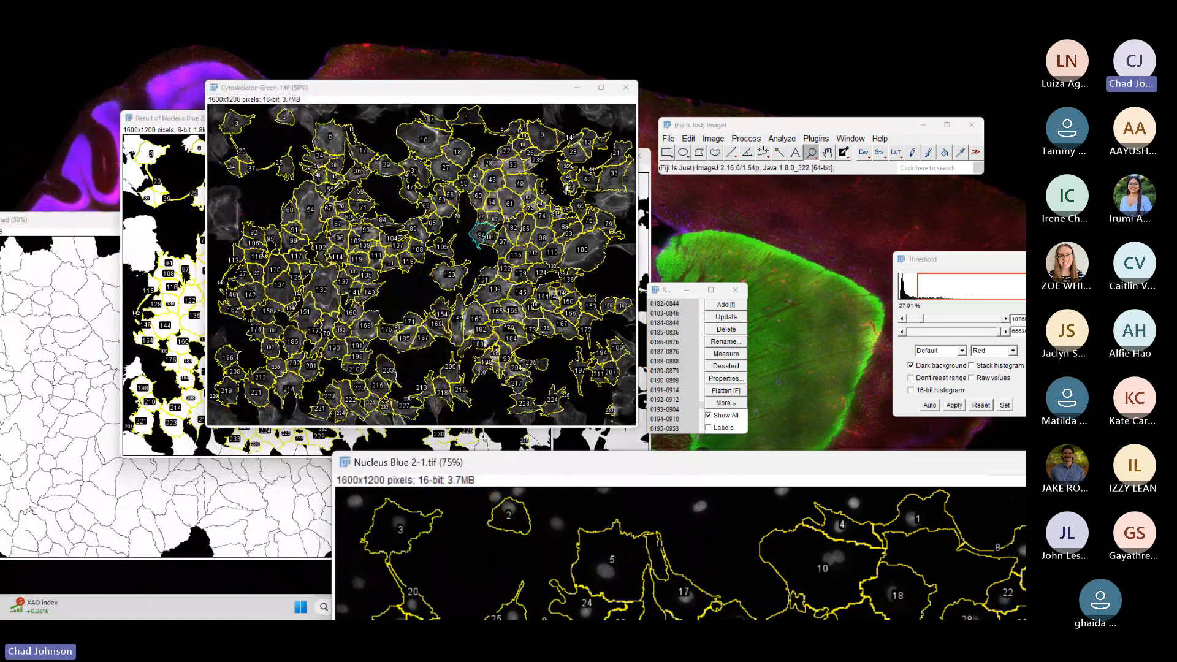
{"action": "left_click_drag", "start_coordinate": [1174, 457], "coordinate": [764, 302]}
{"action": "left_click", "coordinate": [873, 315]}
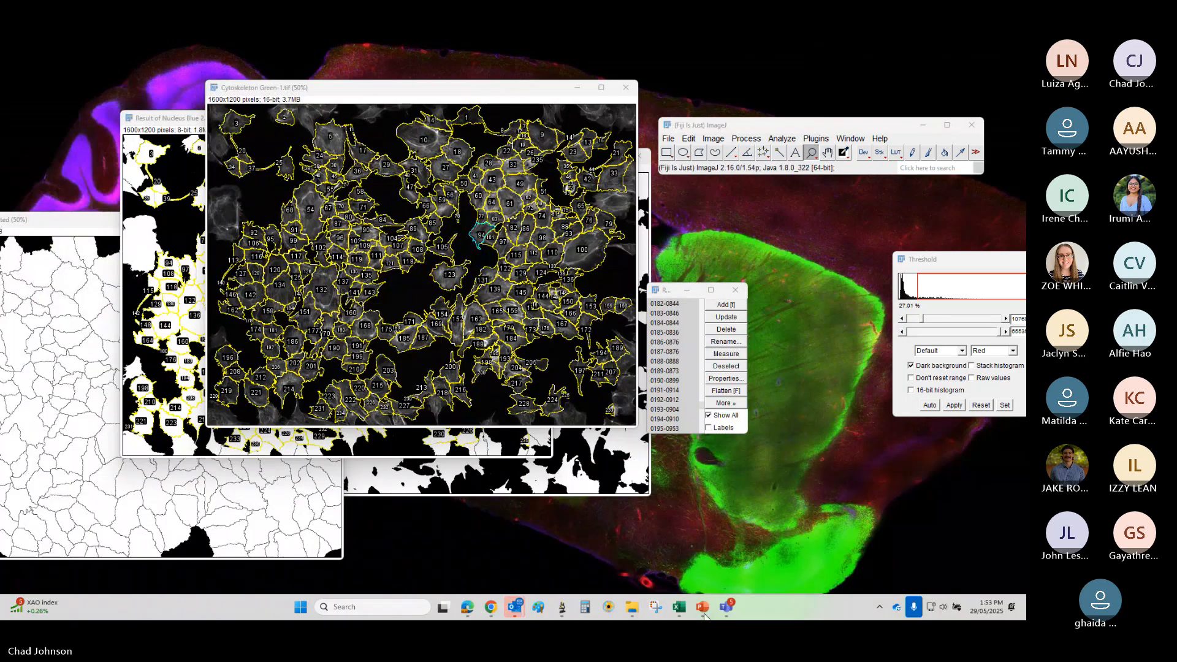
- Switch to the PowerPoint workshop presentation and go to slide 48, "Checking the segmentation efficiency"
{"action": "mouse_move", "coordinate": [703, 607]}
{"action": "left_click", "coordinate": [668, 550]}
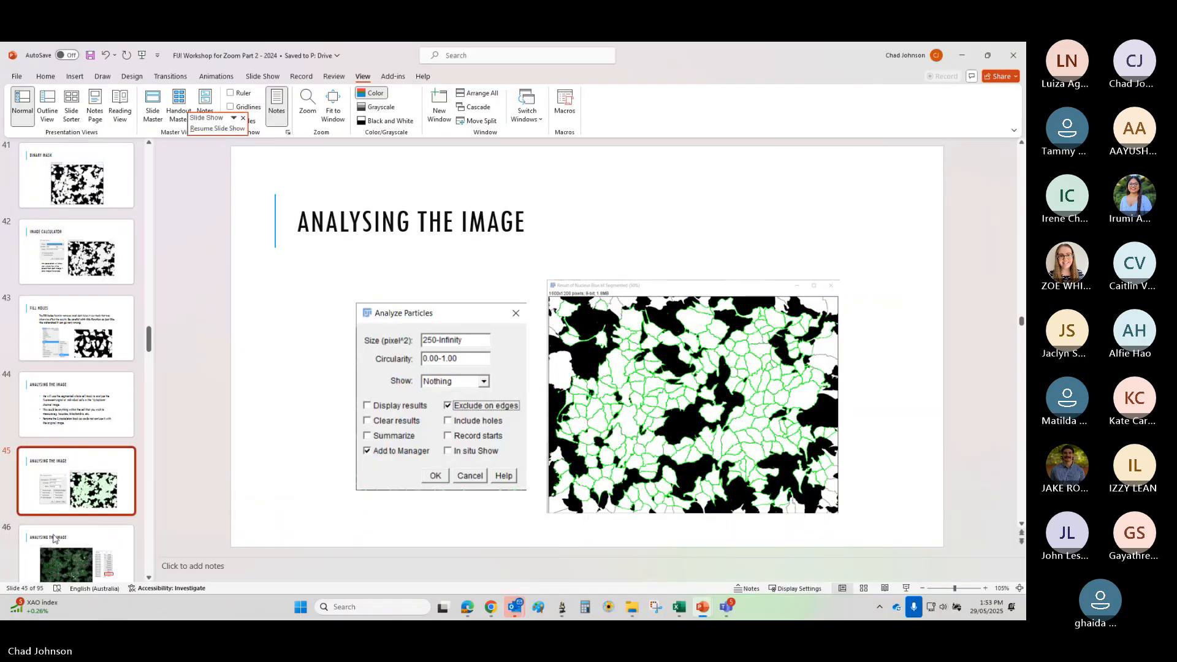
{"action": "left_click", "coordinate": [73, 549]}
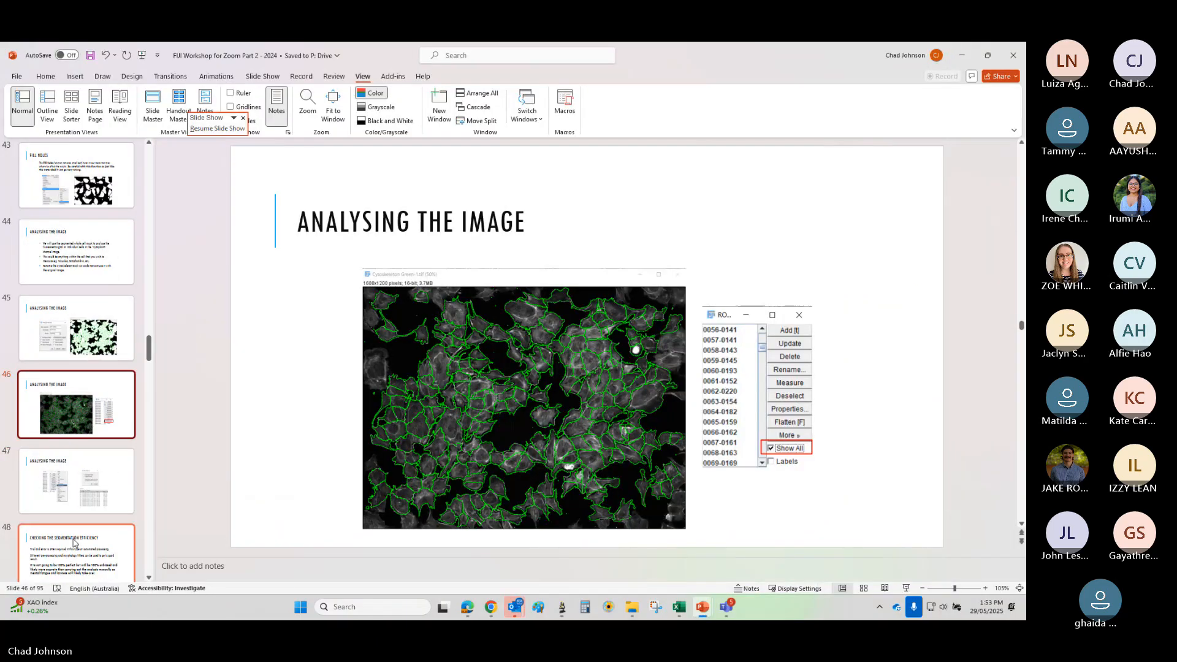
{"action": "scroll", "coordinate": [77, 531], "scroll_direction": "down", "scroll_amount": 3}
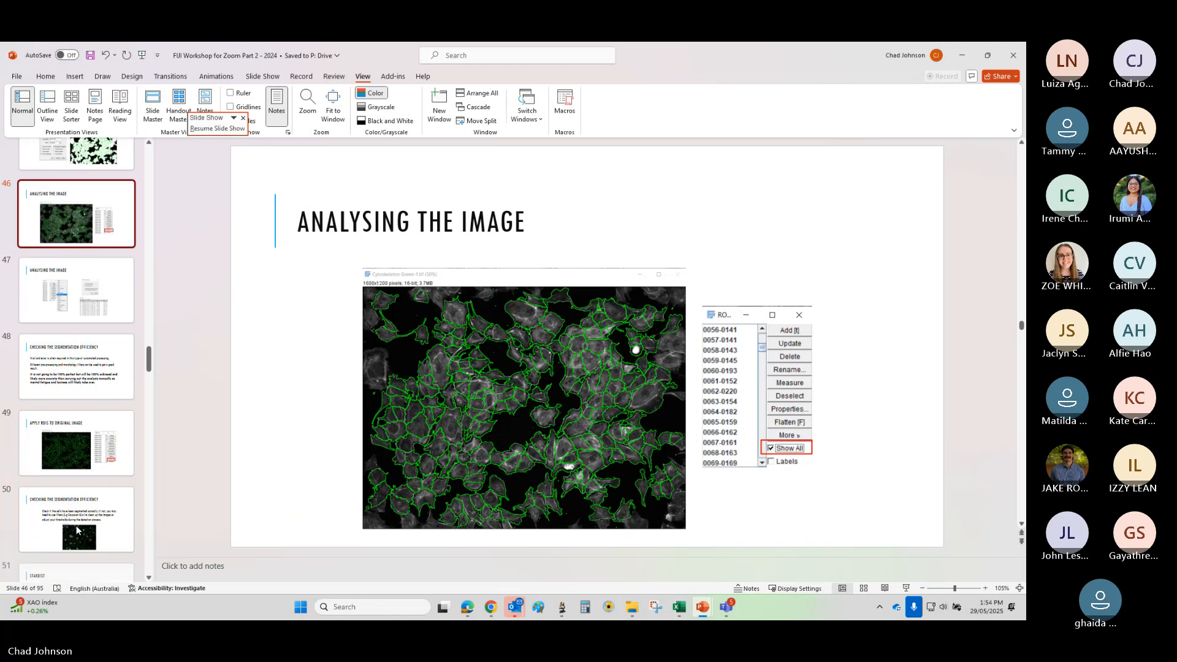
{"action": "left_click", "coordinate": [79, 360]}
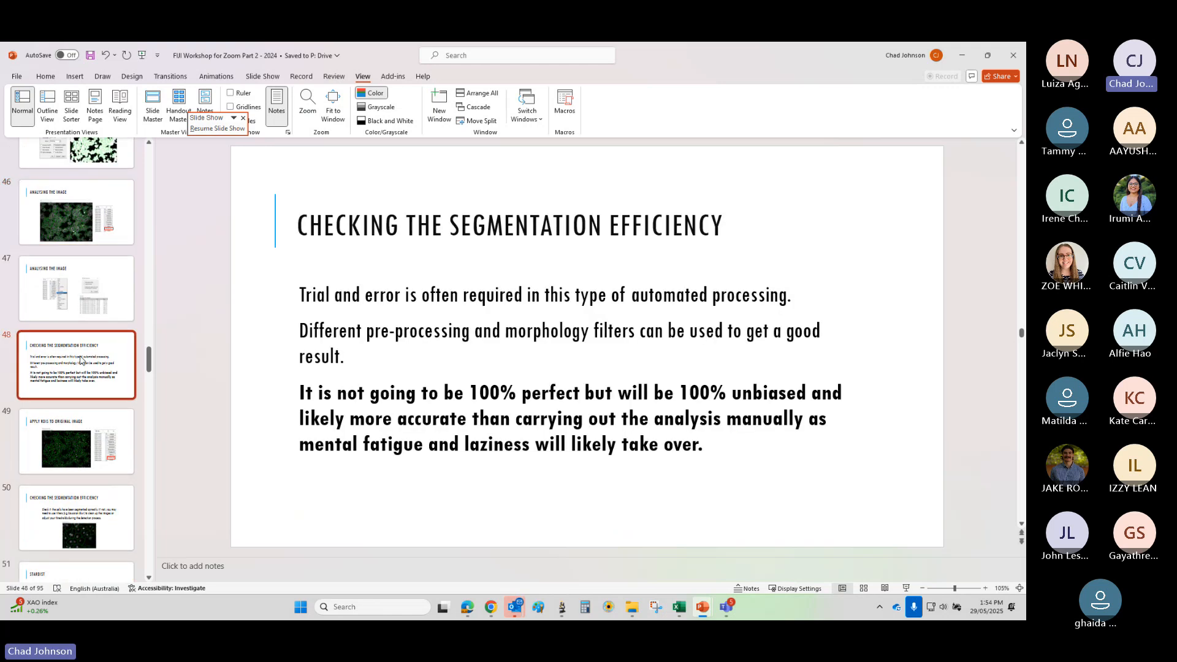
- Move the bold-text "Checking the segmentation efficiency" slide after "Apply ROIs to original image", and go to slide 50
{"action": "left_click_drag", "start_coordinate": [80, 360], "coordinate": [78, 436]}
{"action": "key", "text": "Down"}
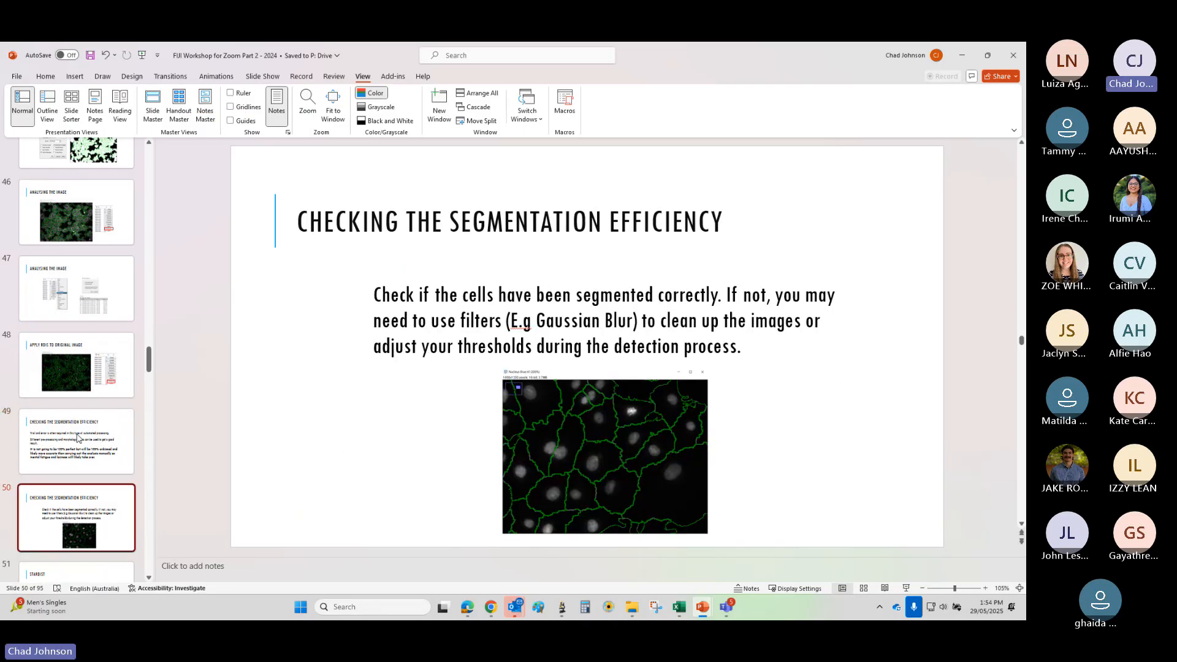
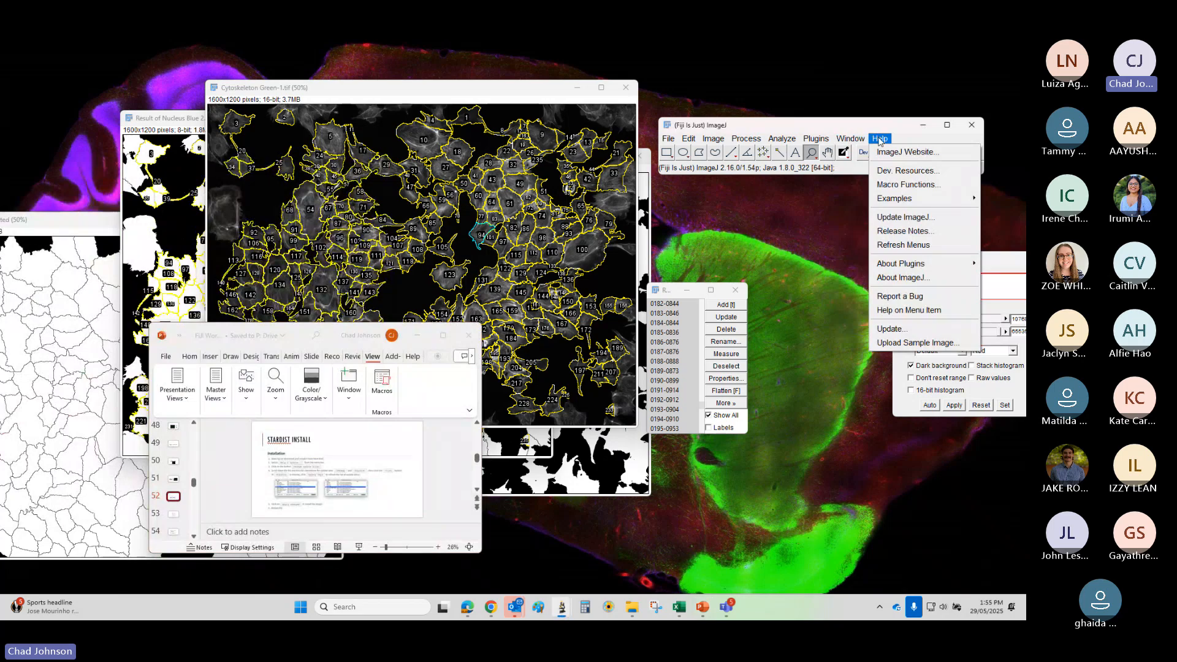
- Run the ImageJ updater from Fiji, dismiss its update notice, and open the list of update sites
{"action": "left_click", "coordinate": [899, 329]}
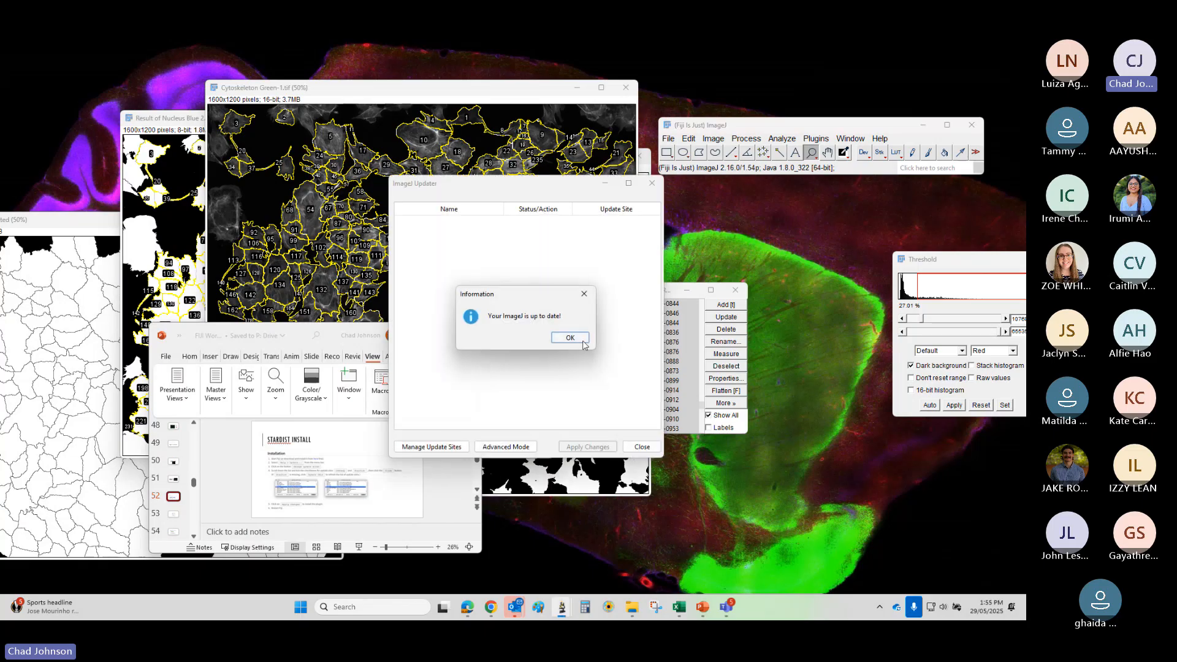
{"action": "left_click", "coordinate": [583, 341]}
{"action": "left_click_drag", "start_coordinate": [560, 190], "coordinate": [580, 151]}
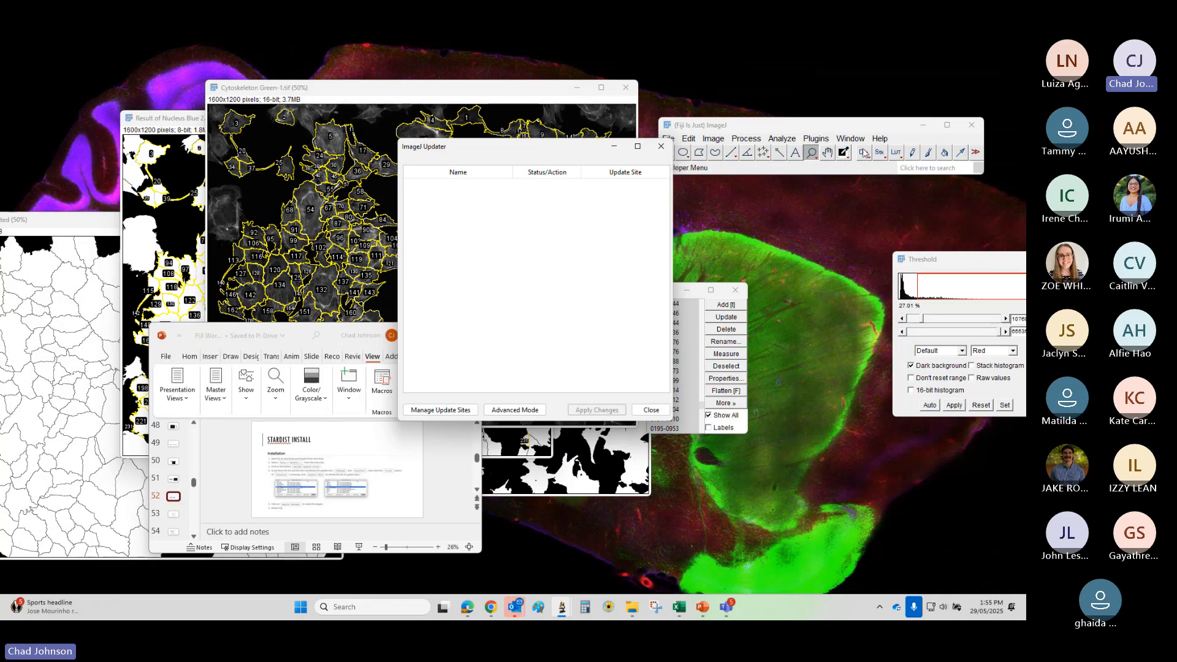
{"action": "left_click", "coordinate": [452, 410]}
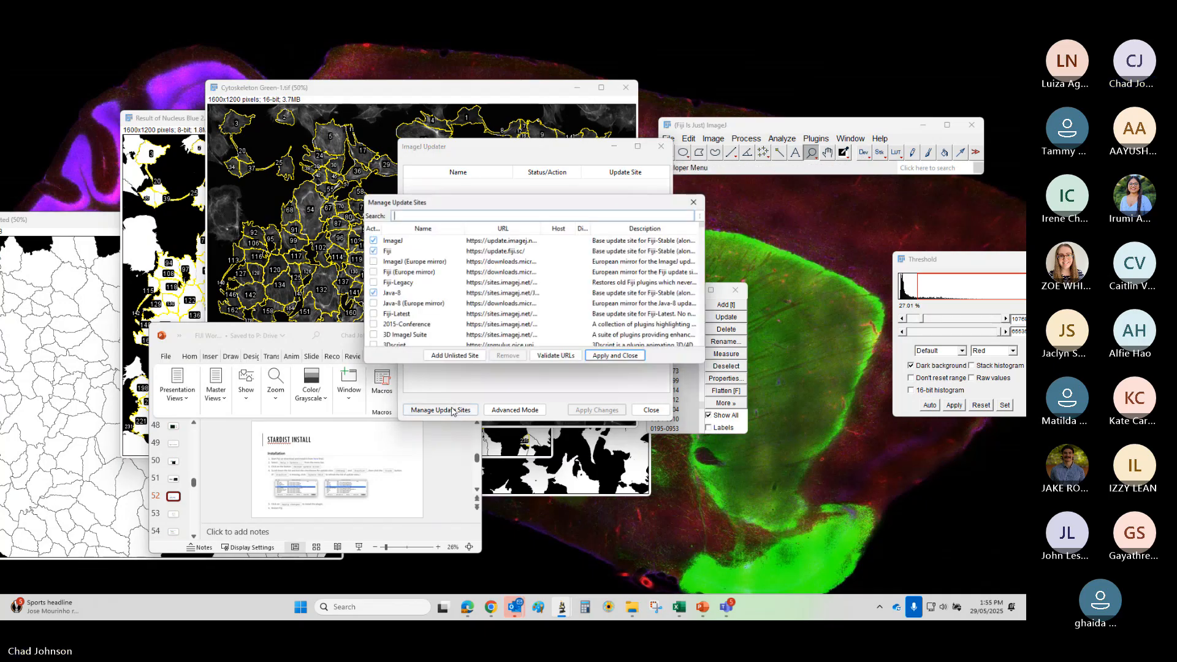
- Enlarge the update sites list, find the StarDist entry, and apply the site selection
{"action": "left_click_drag", "start_coordinate": [660, 363], "coordinate": [661, 477]}
{"action": "left_click_drag", "start_coordinate": [706, 232], "coordinate": [704, 256]}
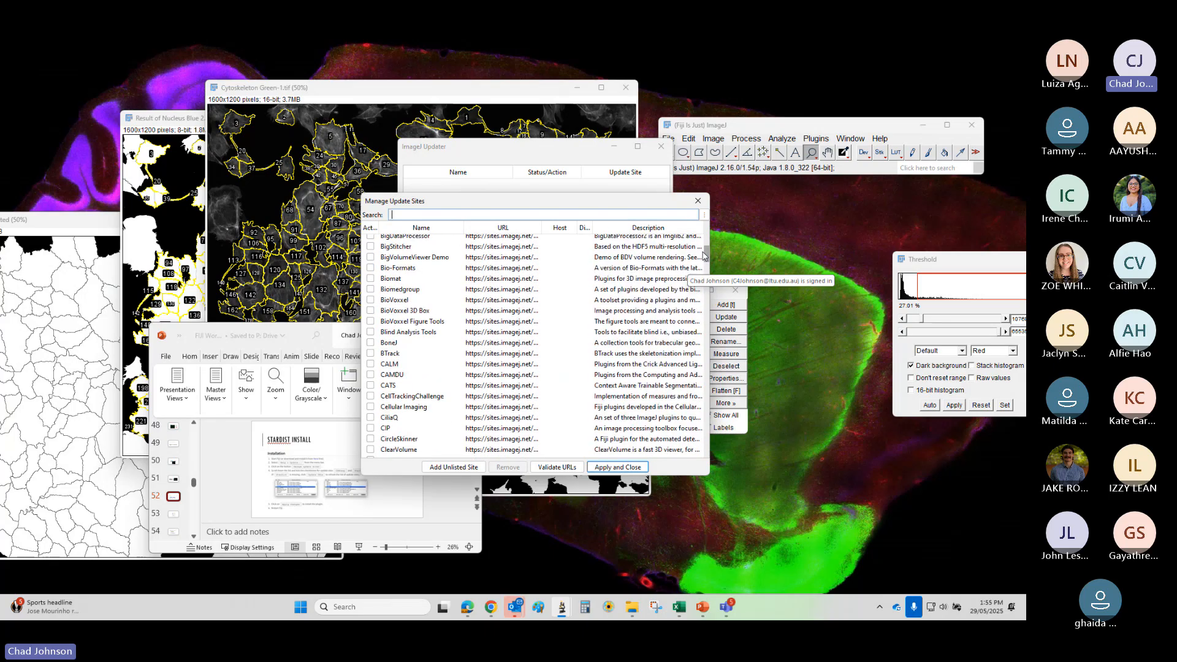
{"action": "left_click_drag", "start_coordinate": [294, 336], "coordinate": [0, 288]}
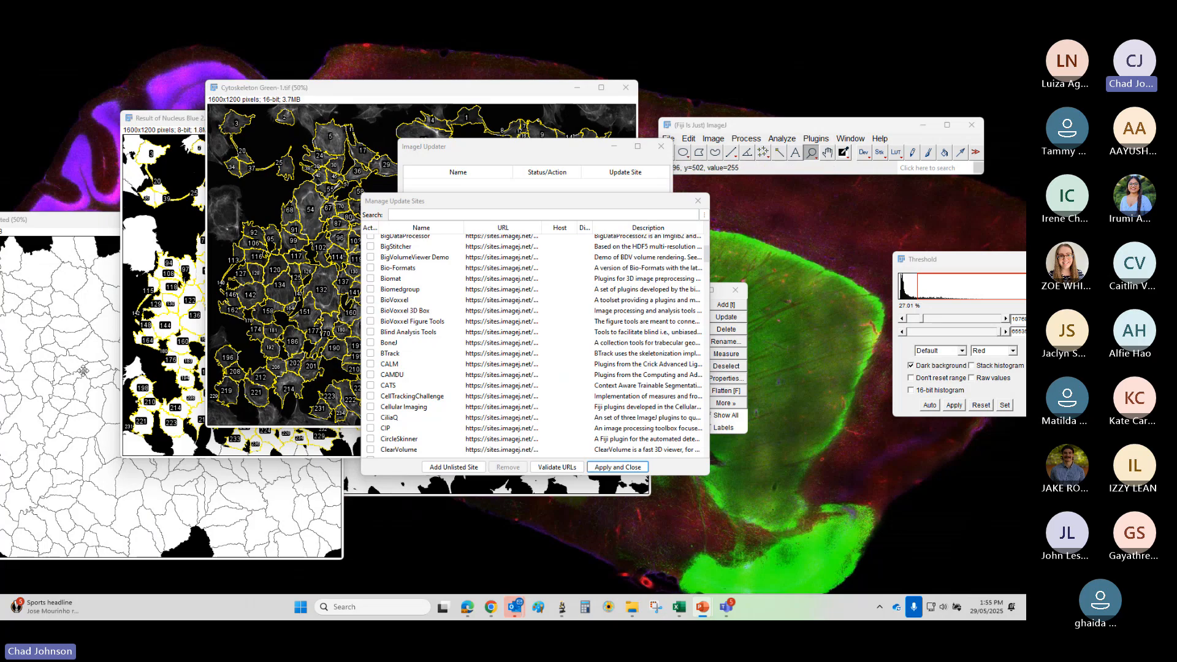
{"action": "left_click_drag", "start_coordinate": [707, 261], "coordinate": [709, 409]}
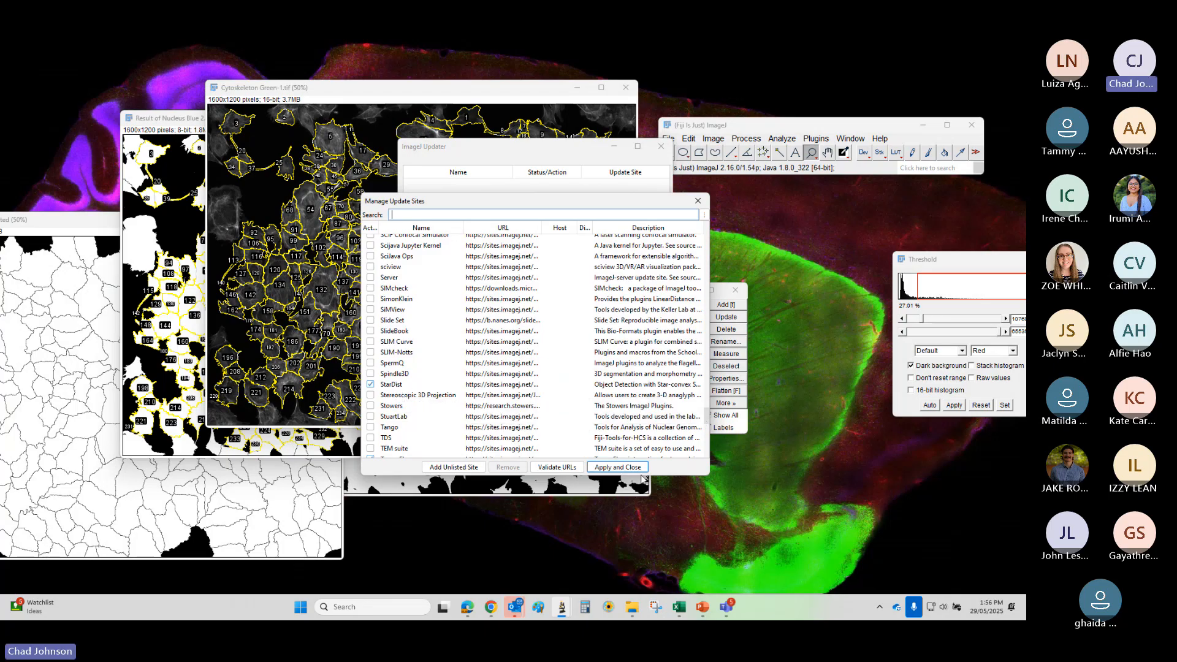
{"action": "left_click", "coordinate": [607, 468]}
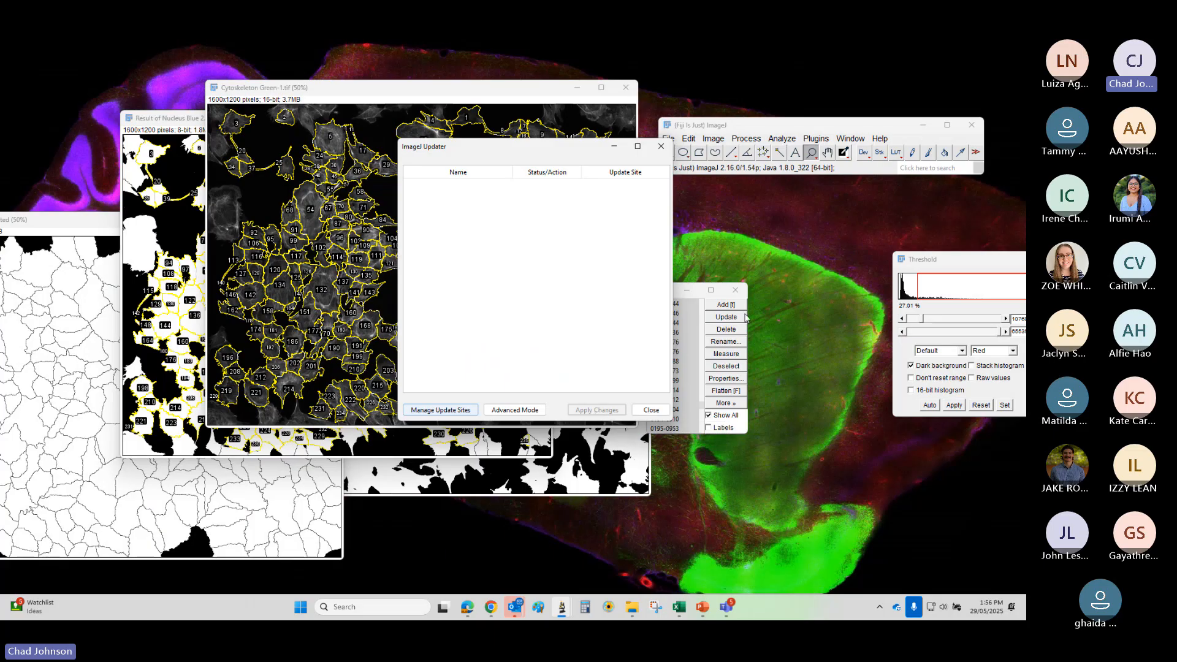
- Close the updater and look for StarDist 2D among the installed plugins
{"action": "left_click", "coordinate": [662, 150]}
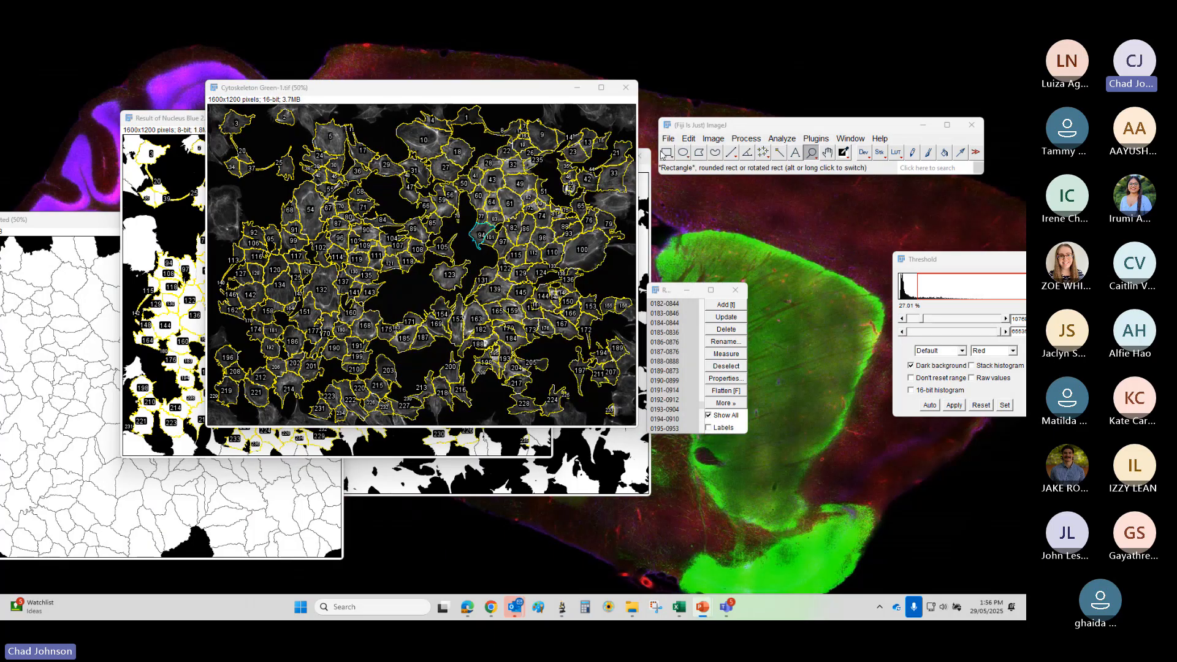
{"action": "left_click", "coordinate": [816, 138]}
{"action": "mouse_move", "coordinate": [855, 489]}
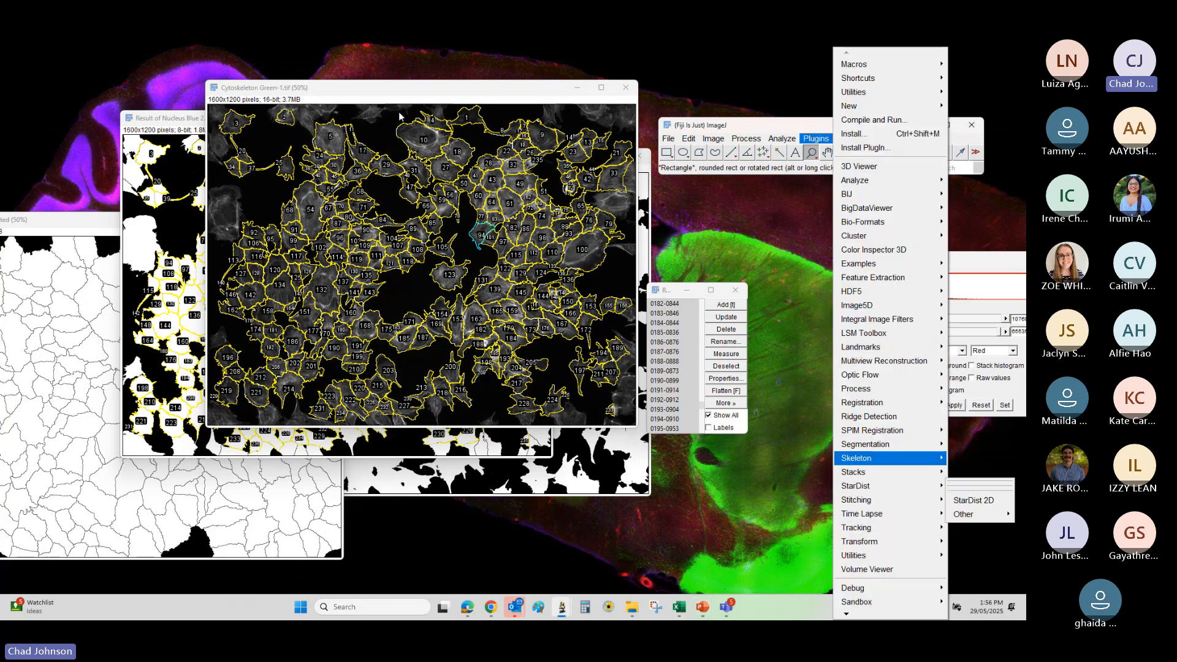
- Close all open cytoskeleton, nucleus and segmented images without saving, and close the ROI Manager
{"action": "left_click_drag", "start_coordinate": [478, 92], "coordinate": [307, 101]}
{"action": "left_click", "coordinate": [454, 97]}
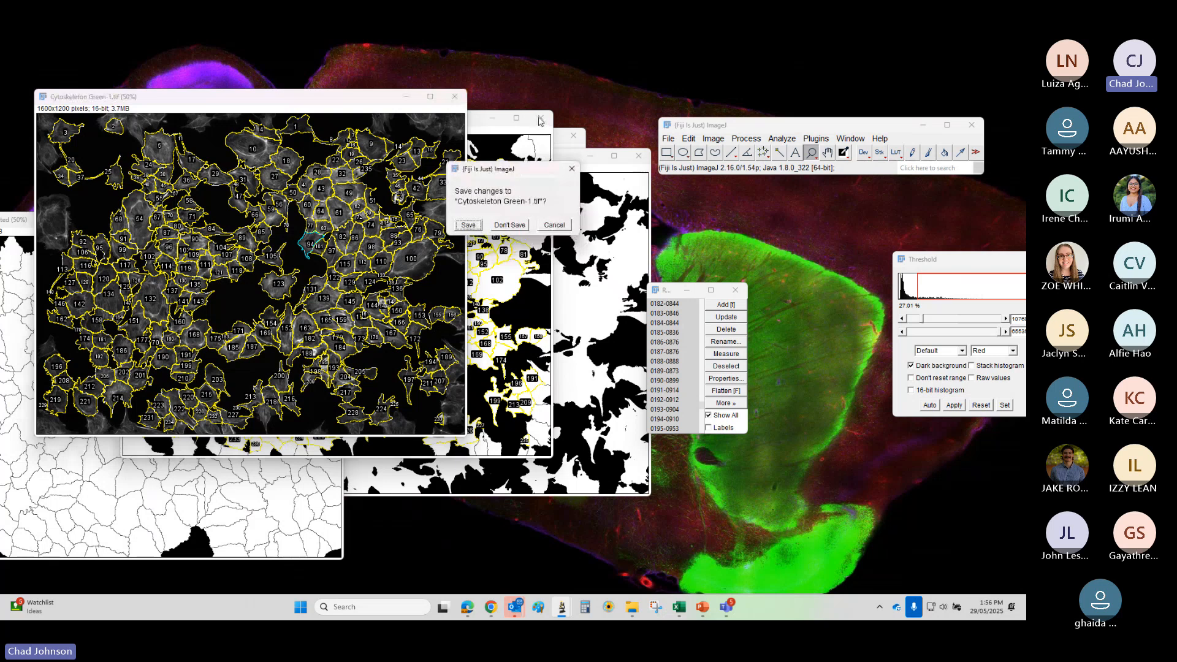
{"action": "left_click", "coordinate": [510, 225]}
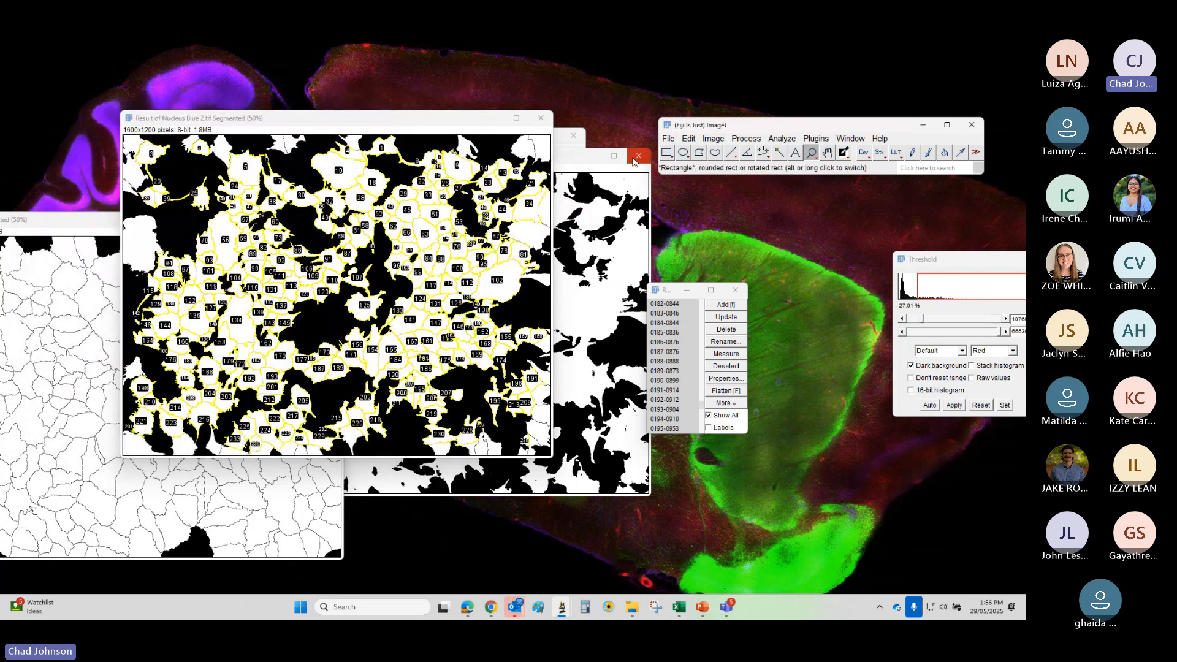
{"action": "left_click", "coordinate": [520, 224]}
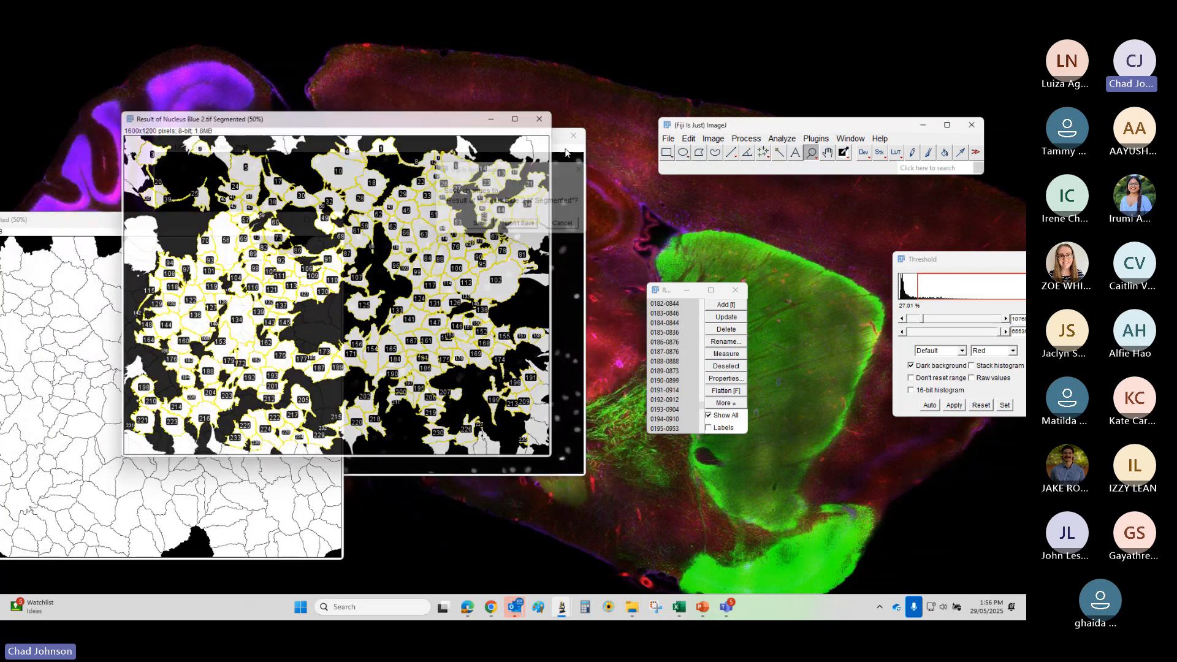
{"action": "left_click", "coordinate": [574, 135]}
{"action": "left_click", "coordinate": [331, 218]}
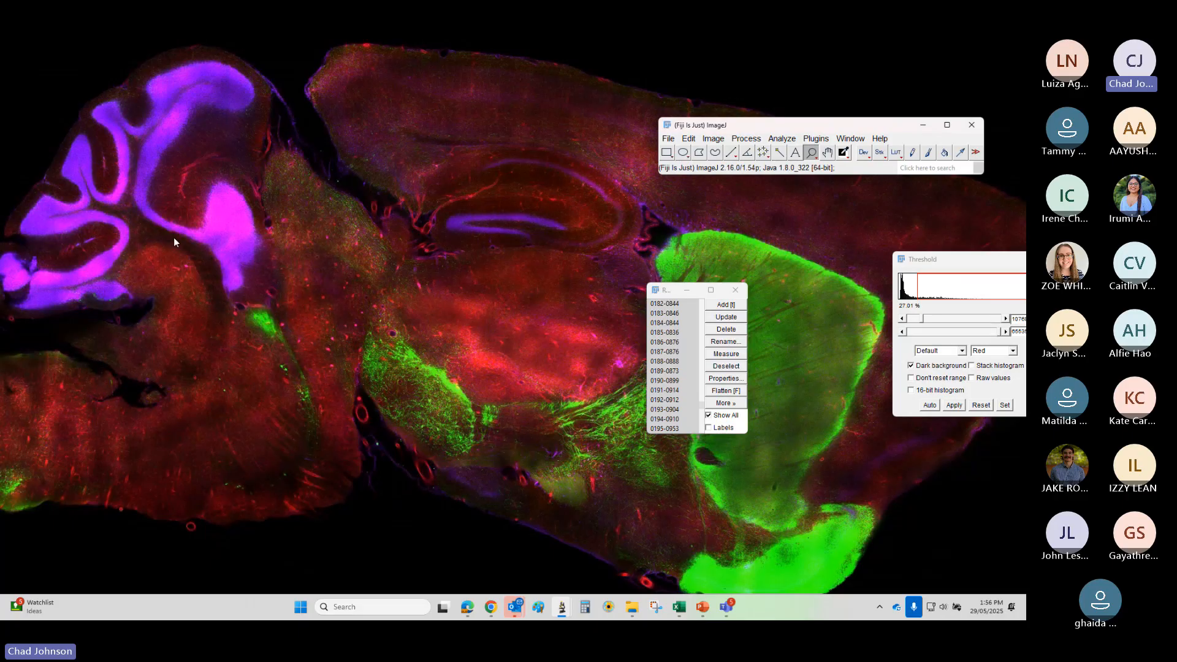
{"action": "left_click", "coordinate": [736, 290]}
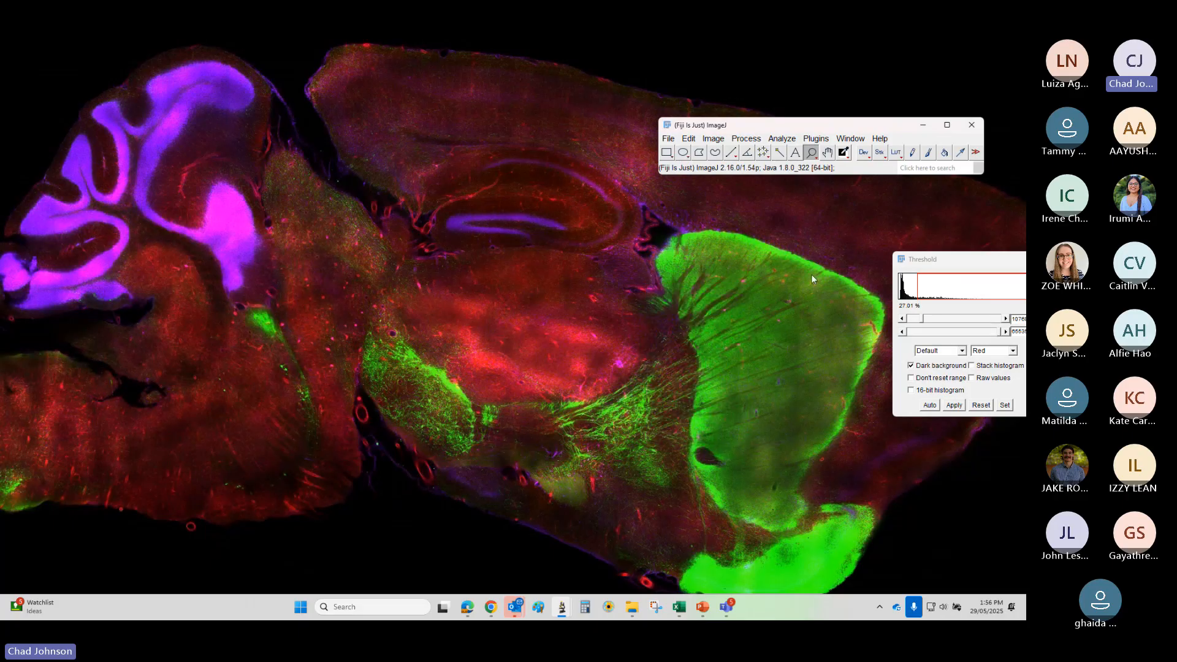
- Open Nucleus Blue 2.tif in Fiji from File Explorer, reduce its zoom to 50%, and place it beside the main window
{"action": "left_click", "coordinate": [632, 608]}
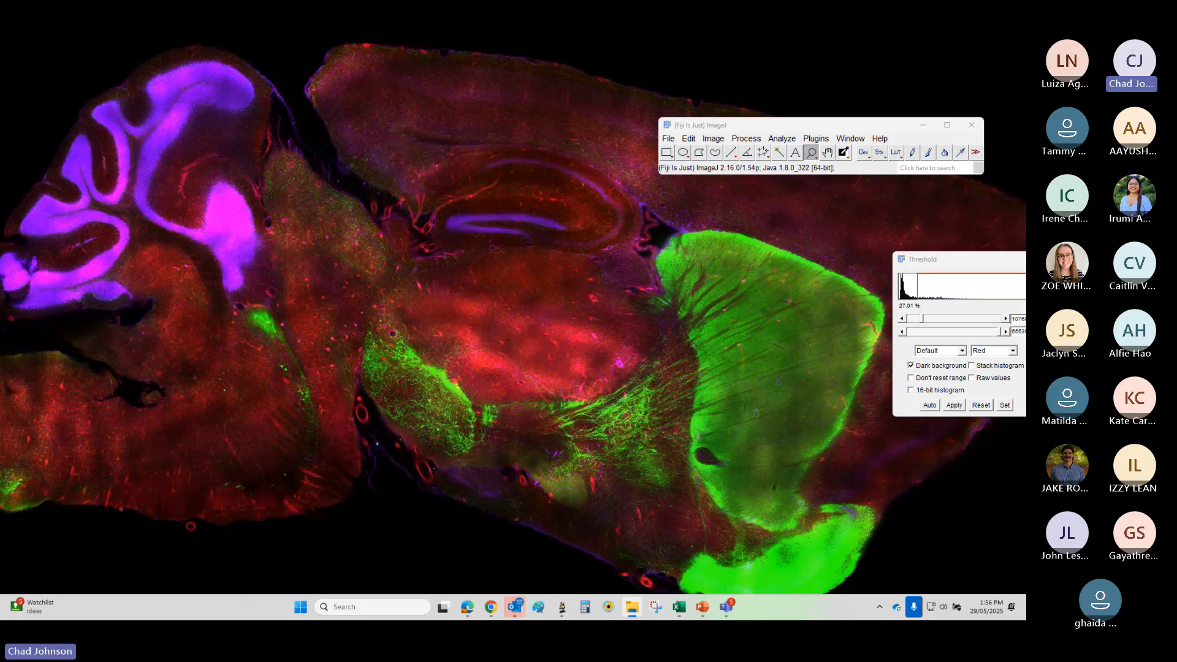
{"action": "left_click_drag", "start_coordinate": [826, 364], "coordinate": [707, 159]}
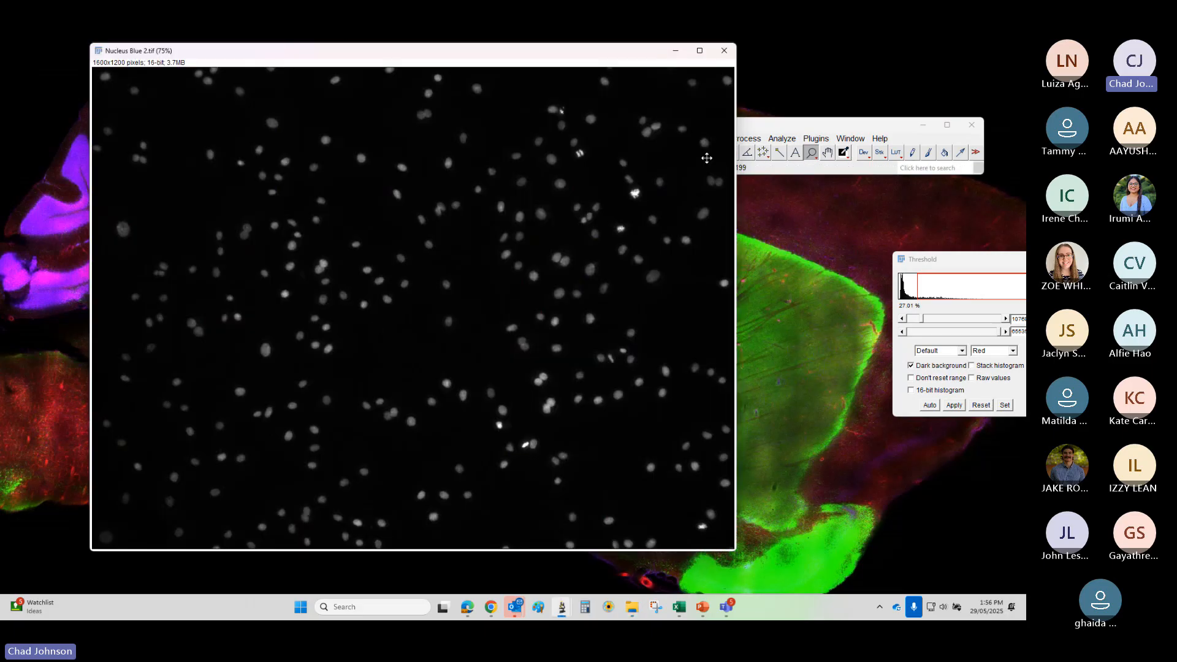
{"action": "right_click", "coordinate": [423, 239]}
{"action": "left_click_drag", "start_coordinate": [281, 56], "coordinate": [339, 151]}
- Open StarDist 2D for the nucleus image, move its dialog clear of the image, and choose the Versatile (fluorescent nuclei) model
{"action": "left_click", "coordinate": [845, 140]}
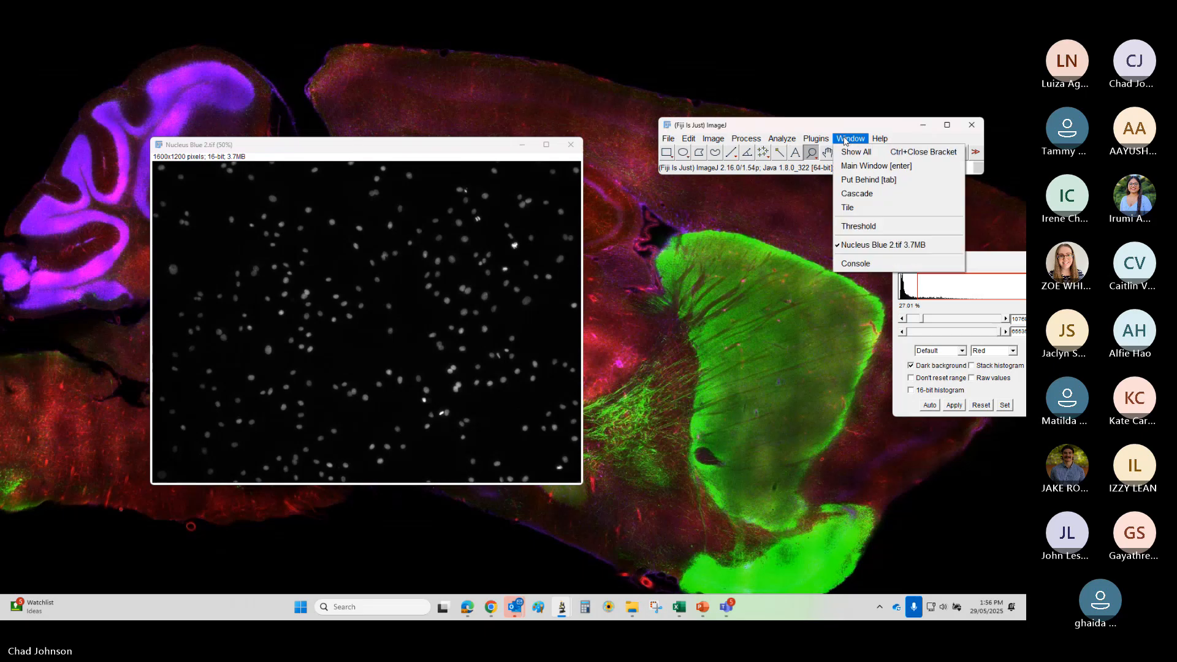
{"action": "mouse_move", "coordinate": [817, 139]}
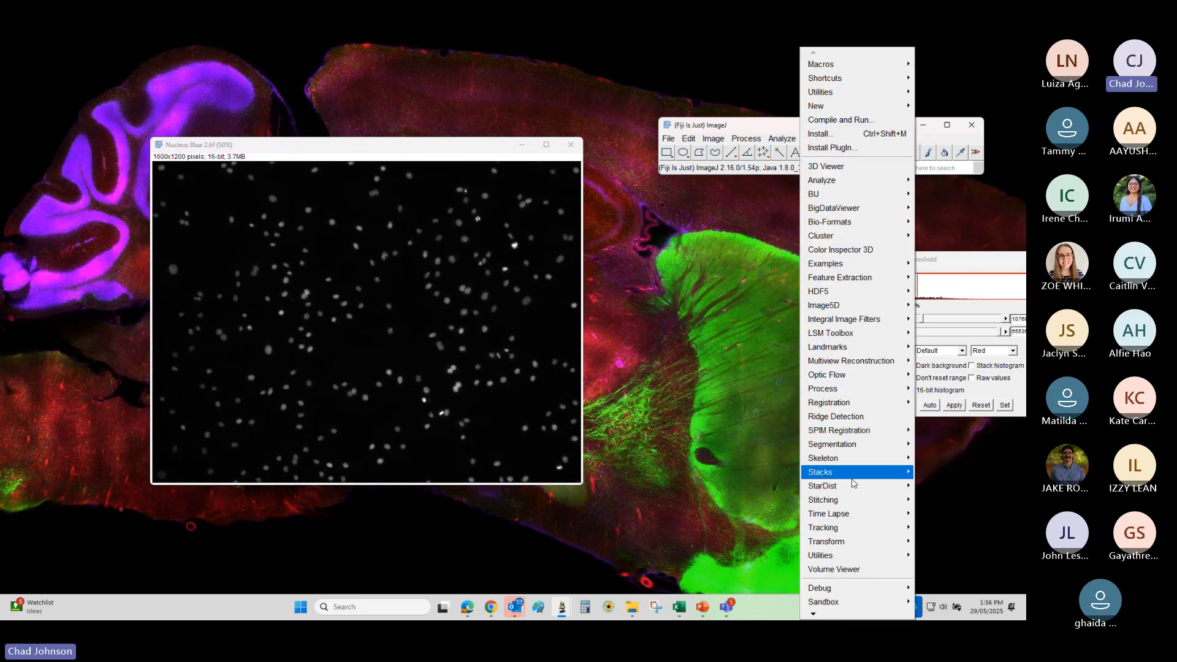
{"action": "mouse_move", "coordinate": [855, 487]}
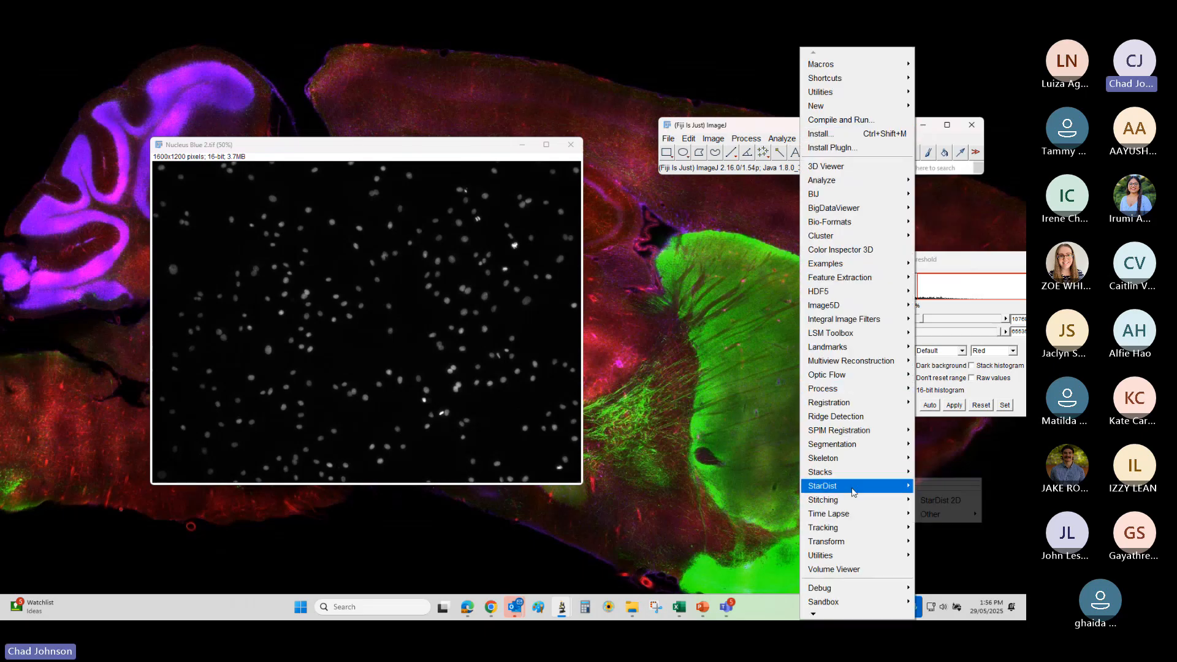
{"action": "left_click", "coordinate": [933, 507]}
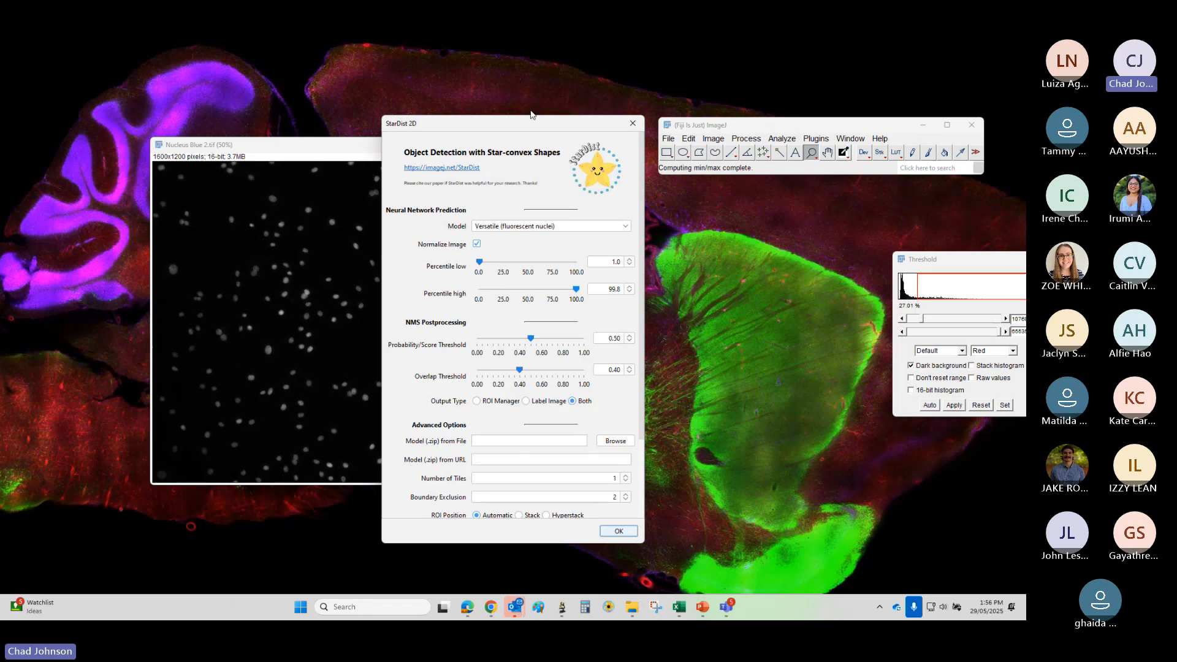
{"action": "left_click_drag", "start_coordinate": [519, 121], "coordinate": [783, 109]}
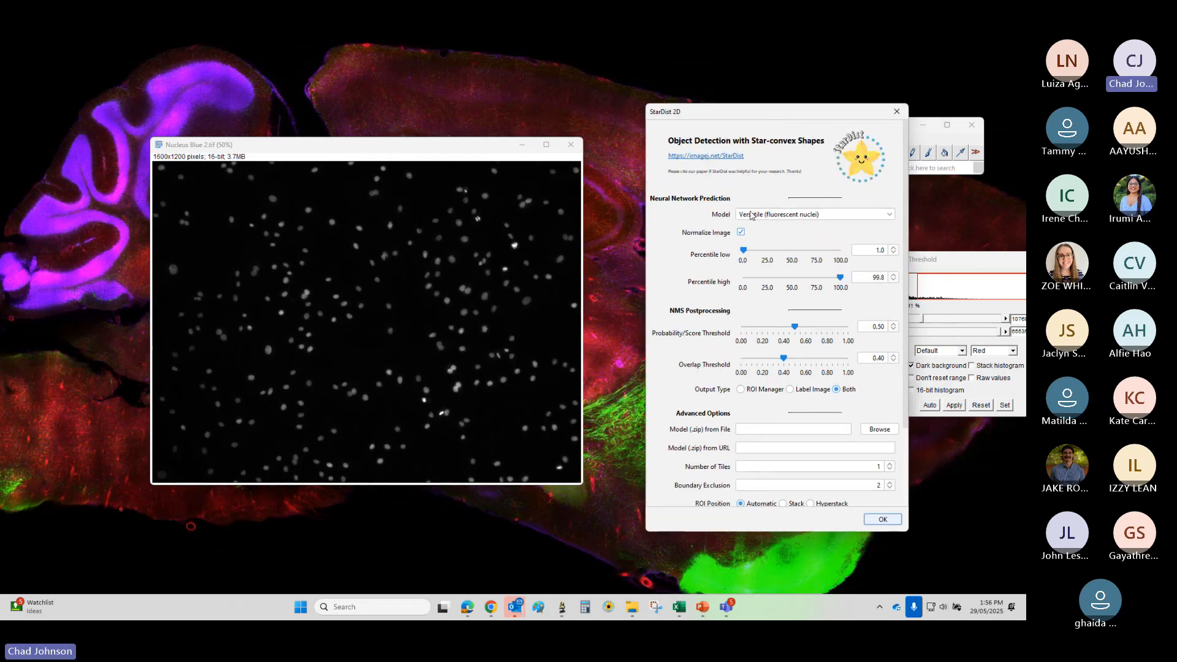
{"action": "left_click", "coordinate": [785, 216]}
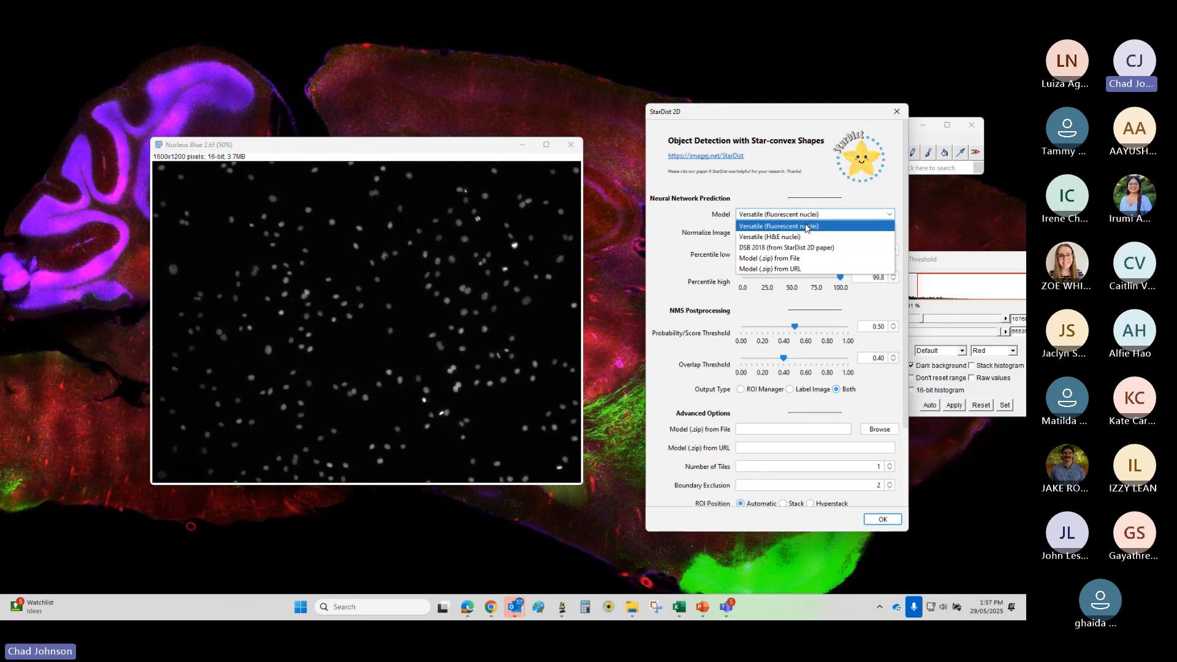
{"action": "left_click", "coordinate": [807, 227]}
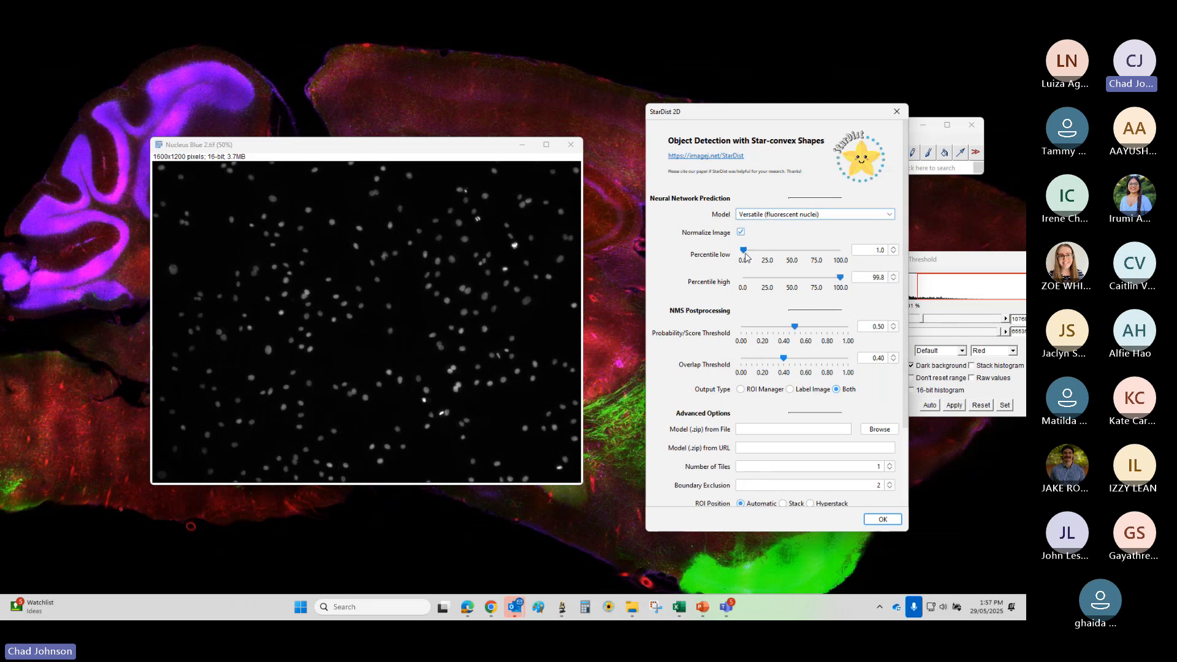
- Try normalization percentiles of 0.0 and 100.0, and restore the StarDist default settings
{"action": "mouse_move", "coordinate": [744, 251]}
{"action": "left_mouse_down"}
{"action": "mouse_move", "coordinate": [761, 253]}
{"action": "mouse_move", "coordinate": [741, 252]}
{"action": "left_mouse_up"}
{"action": "left_click_drag", "start_coordinate": [841, 278], "coordinate": [848, 279]}
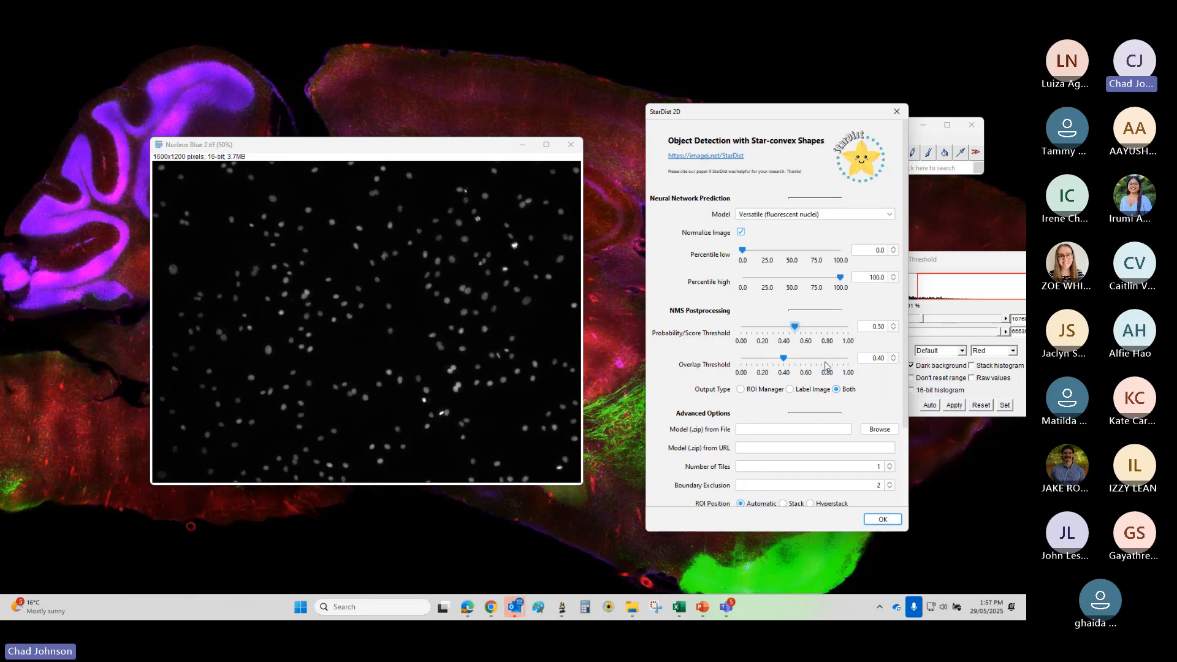
{"action": "scroll", "coordinate": [825, 366], "scroll_direction": "down", "scroll_amount": 5}
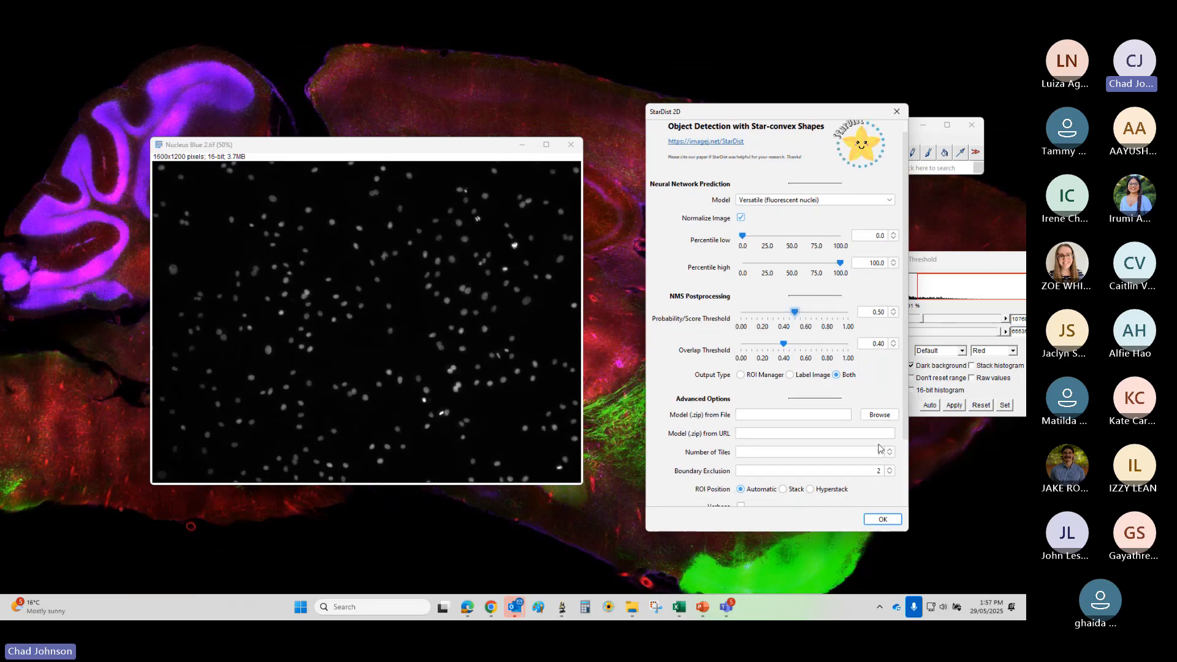
{"action": "scroll", "coordinate": [909, 459], "scroll_direction": "down", "scroll_amount": 2}
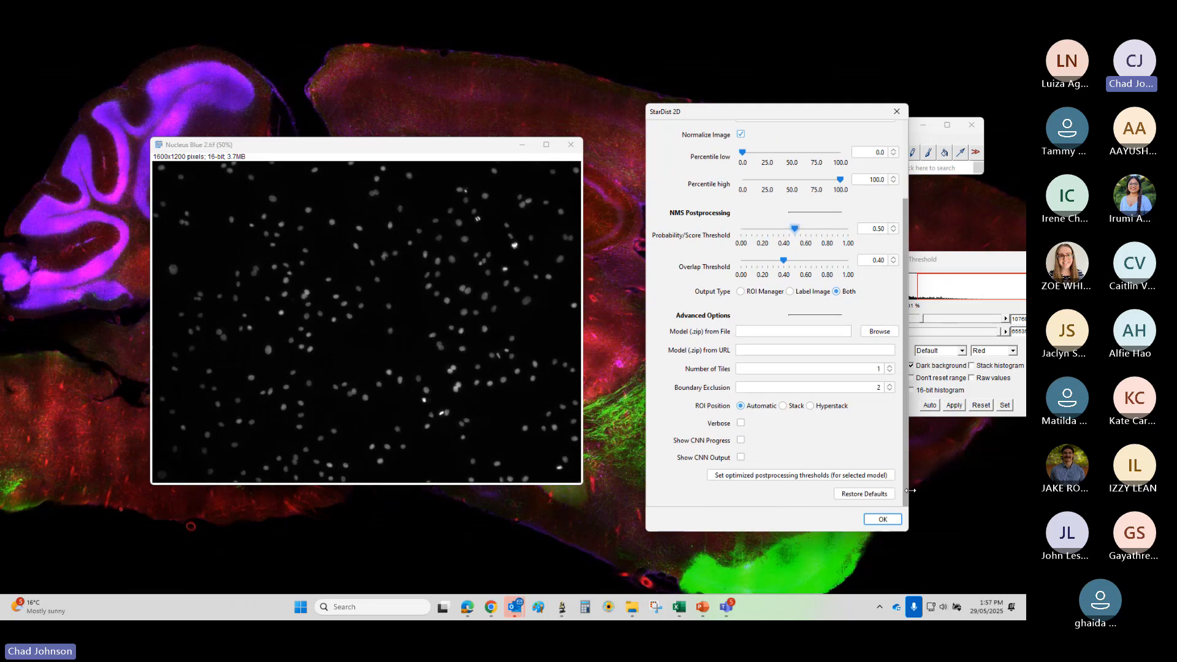
{"action": "left_click", "coordinate": [863, 496]}
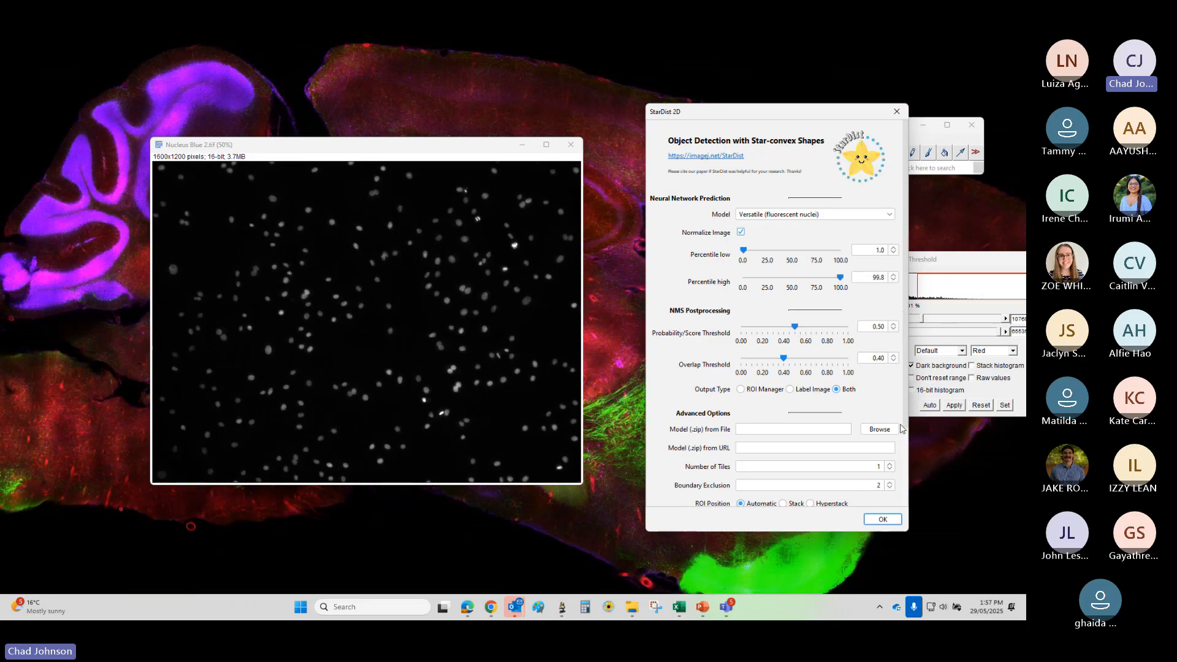
- Run StarDist 2D on the nucleus image with the default settings and Both as the output type
{"action": "left_click_drag", "start_coordinate": [905, 293], "coordinate": [906, 477]}
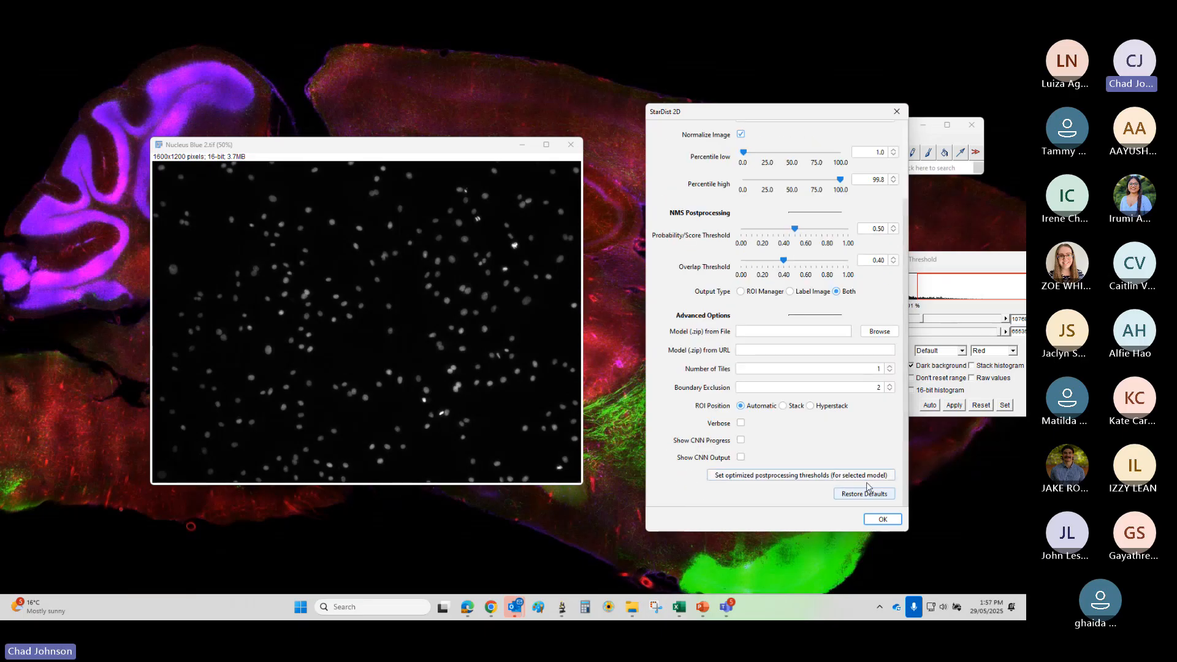
{"action": "left_click", "coordinate": [882, 520]}
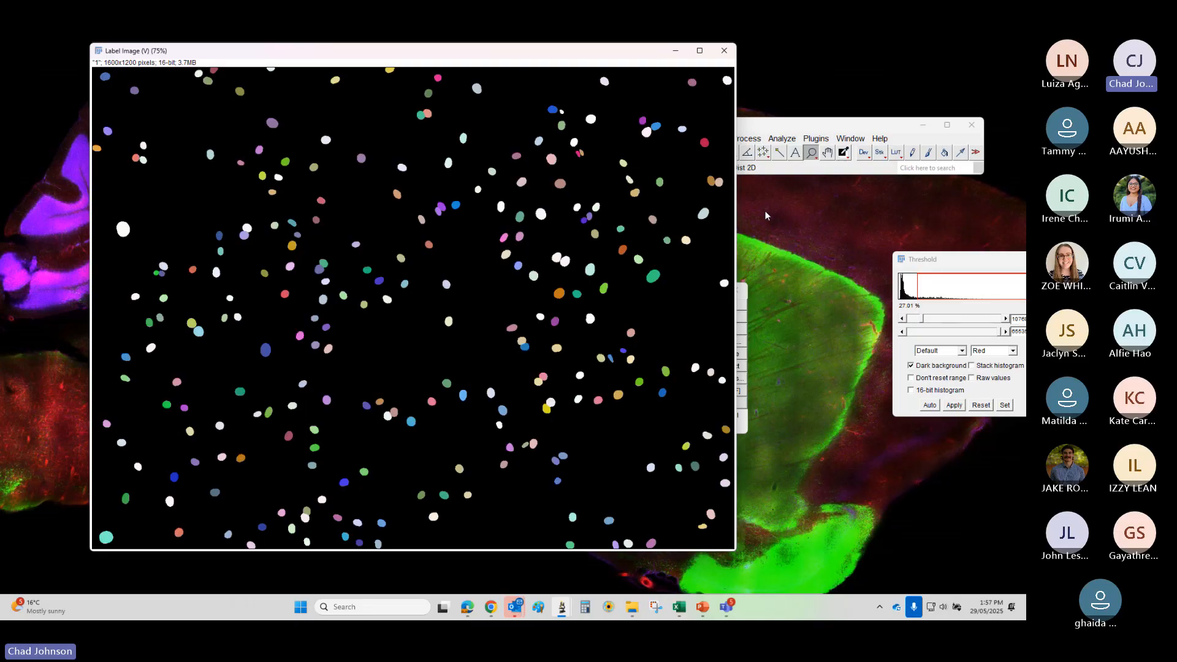
- Place the label image at 50% zoom over part of the nucleus image, and inspect the segmented nuclei up close
{"action": "right_click", "coordinate": [391, 317]}
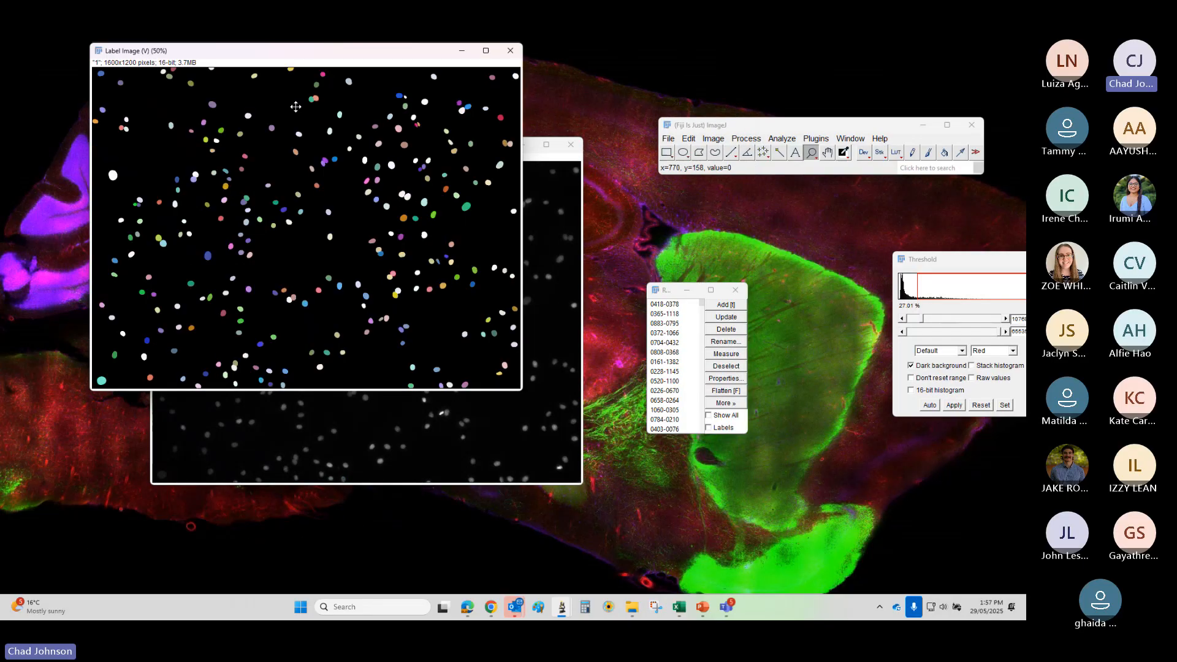
{"action": "left_click_drag", "start_coordinate": [300, 51], "coordinate": [548, 169]}
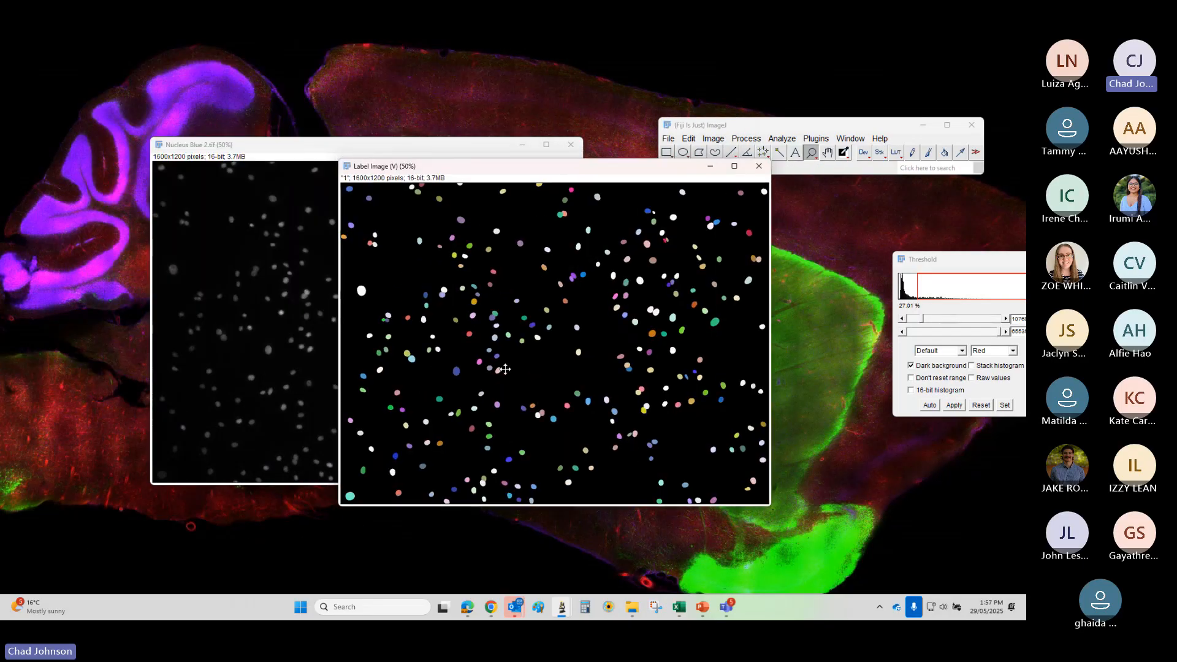
{"action": "left_click", "coordinate": [553, 431]}
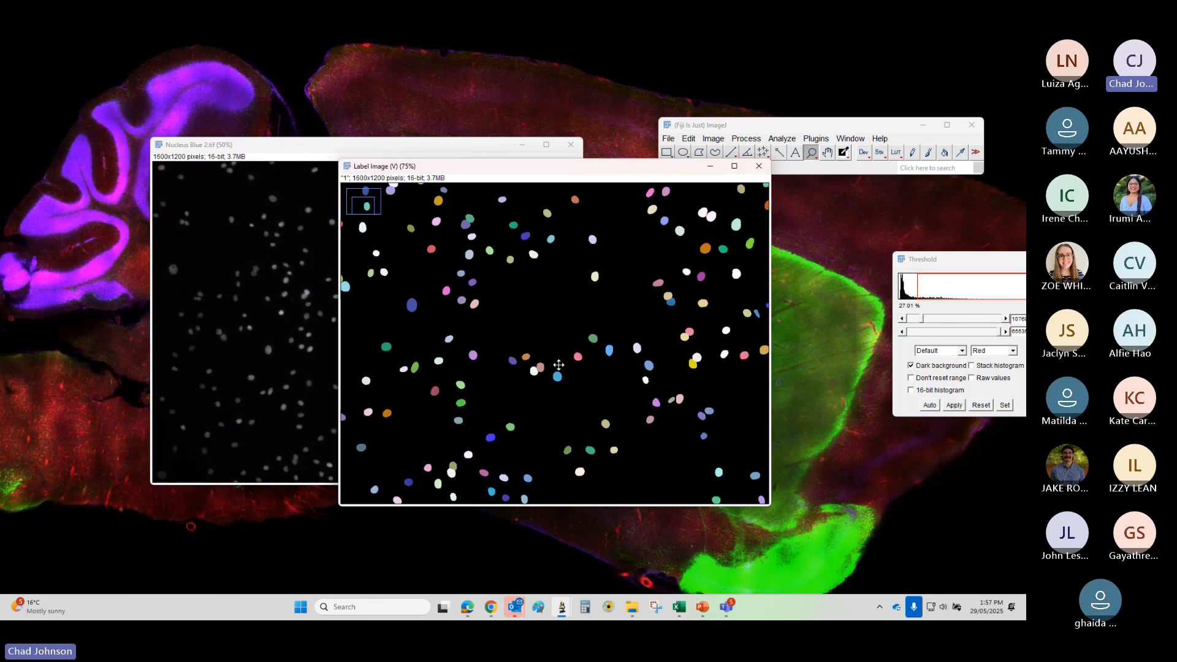
{"action": "right_click", "coordinate": [610, 395]}
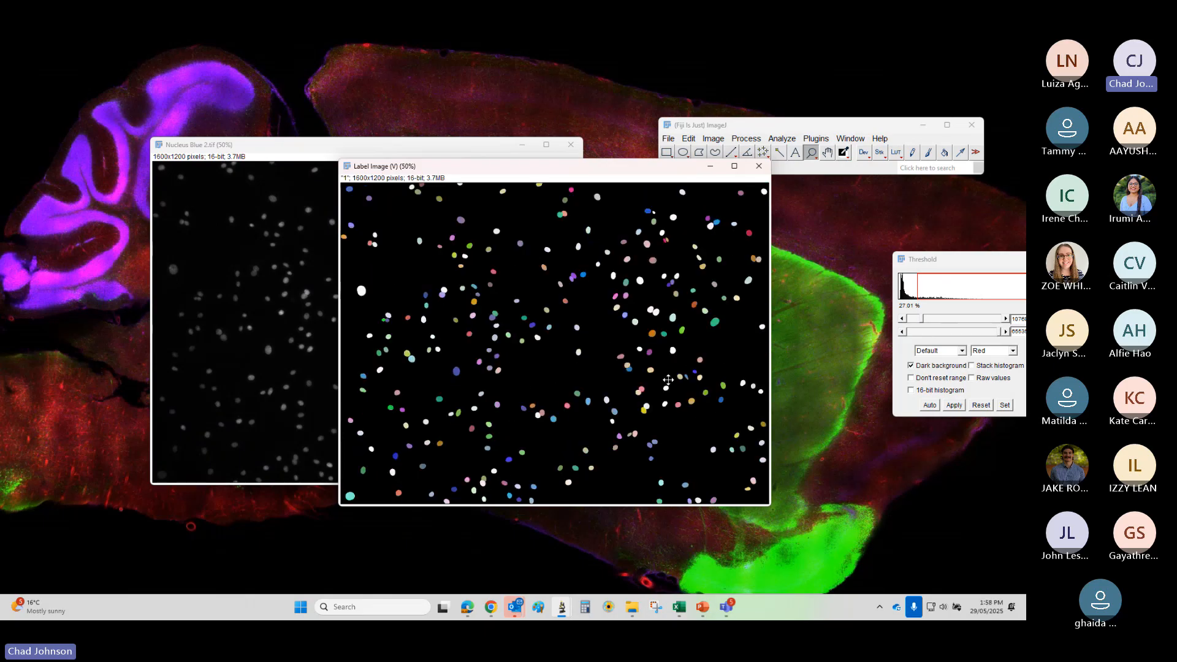
- Reduce the label image to 33.3% zoom and arrange it and the ROI Manager clear of the nucleus image
{"action": "right_click", "coordinate": [542, 366]}
{"action": "left_click", "coordinate": [475, 303]}
{"action": "left_click", "coordinate": [475, 302]}
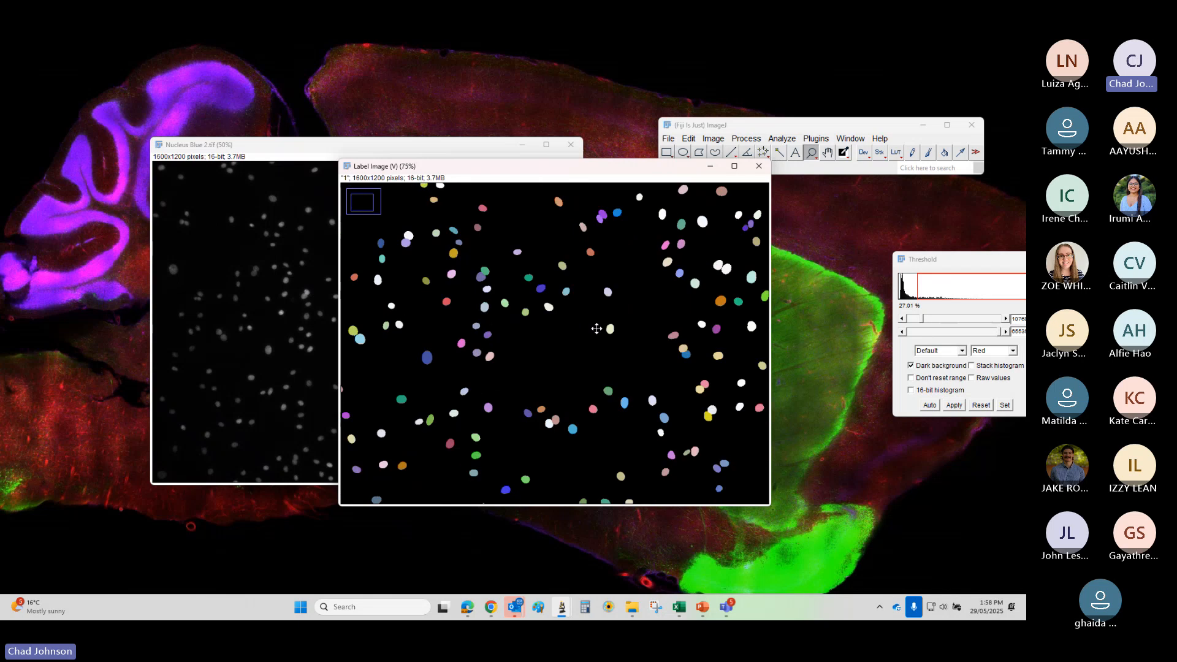
{"action": "right_click", "coordinate": [539, 352]}
{"action": "right_click", "coordinate": [539, 351]}
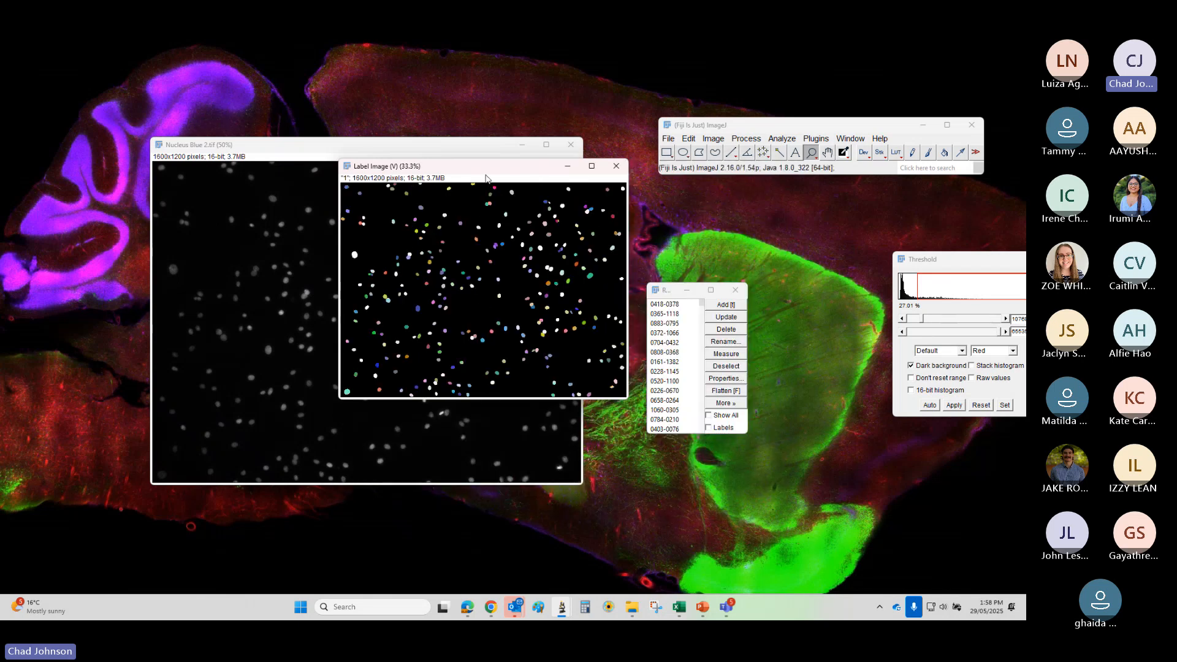
{"action": "left_click_drag", "start_coordinate": [487, 175], "coordinate": [812, 353]}
{"action": "left_click_drag", "start_coordinate": [669, 293], "coordinate": [624, 178]}
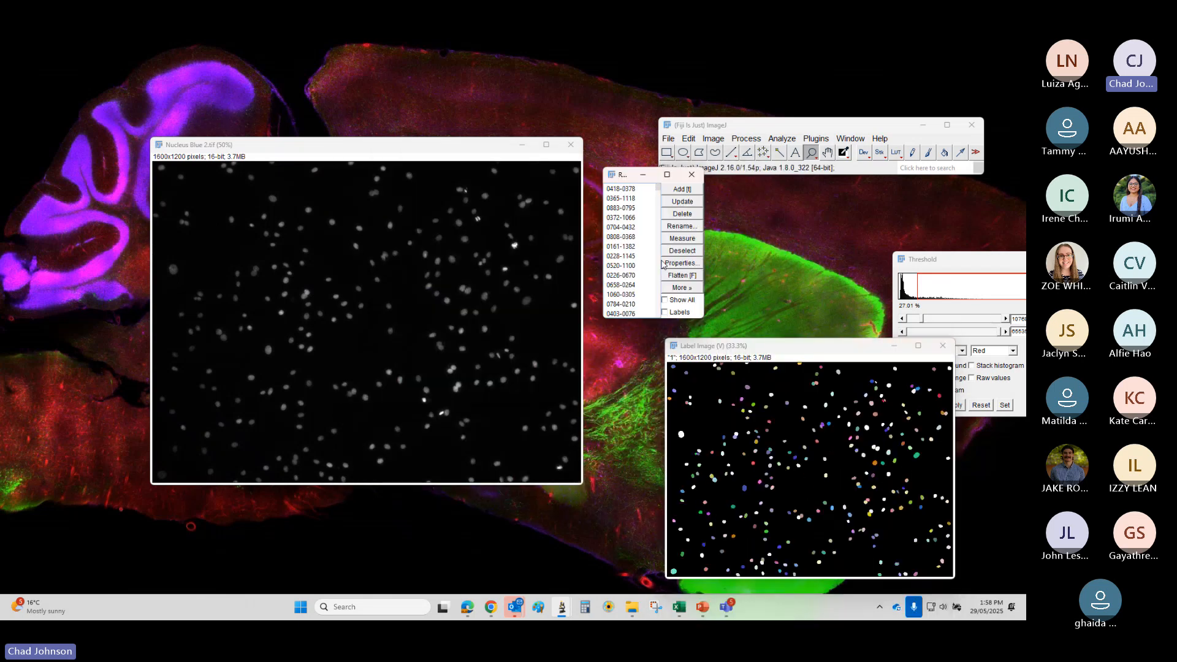
- Show all ROI Manager outlines on the nucleus image and bring the full field into view
{"action": "left_click", "coordinate": [665, 300]}
{"action": "left_click", "coordinate": [388, 333]}
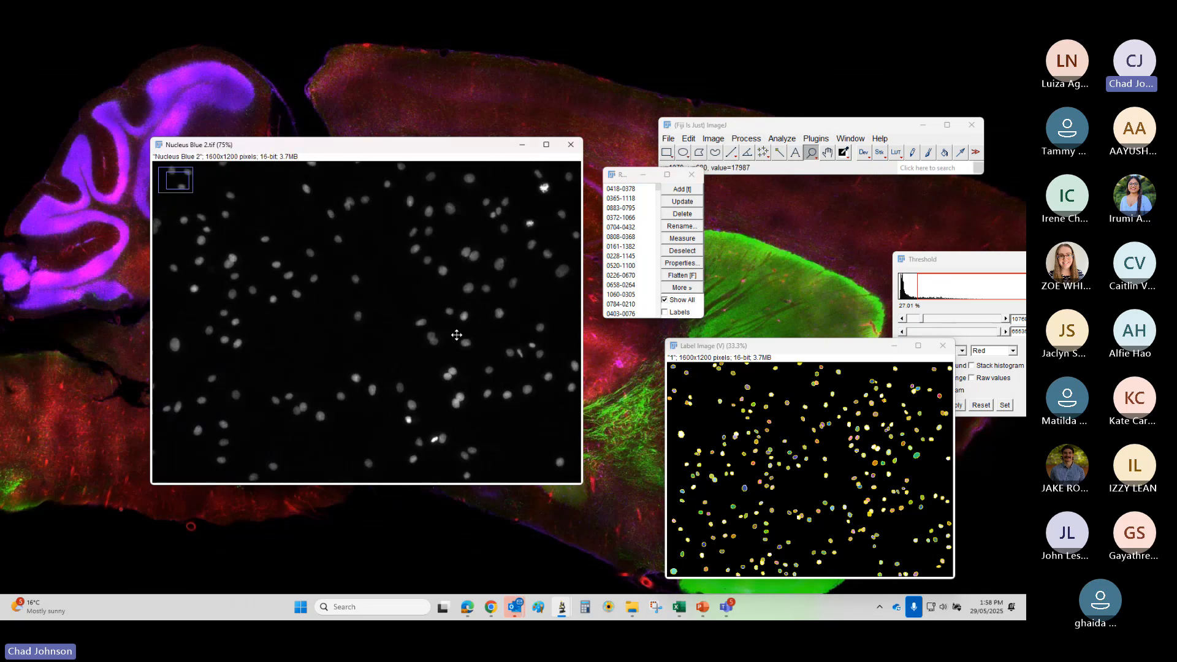
{"action": "right_click", "coordinate": [242, 362]}
{"action": "right_click", "coordinate": [242, 362]}
{"action": "right_click", "coordinate": [242, 362]}
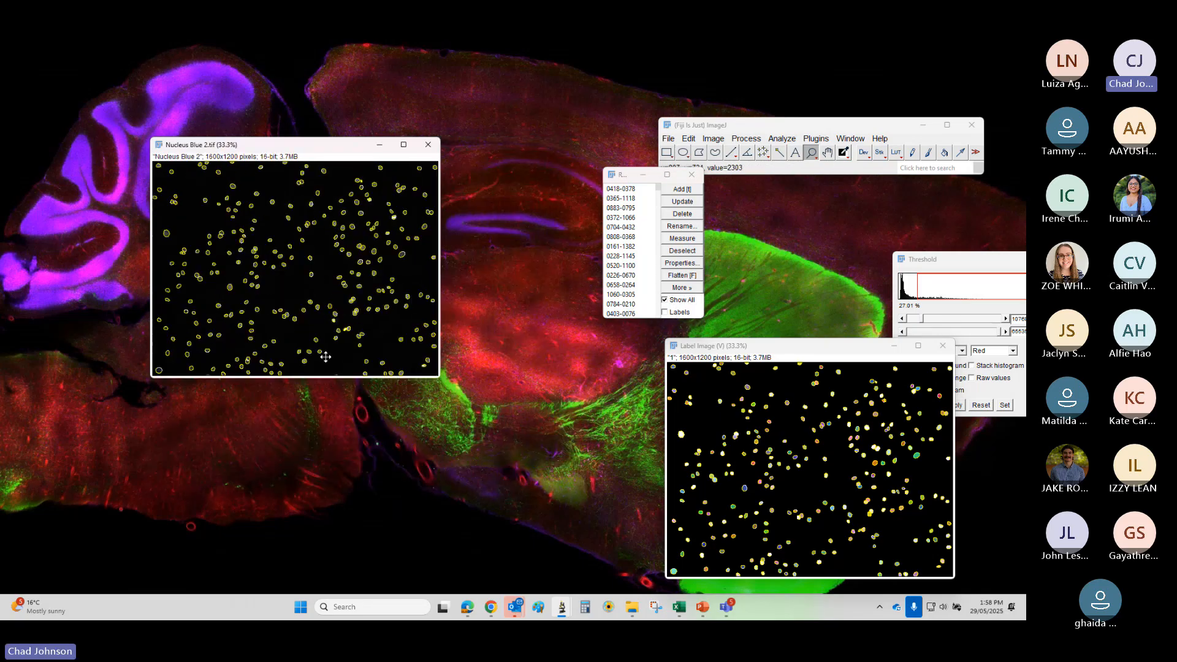
- Examine how well the StarDist outlines fit isolated, touching and bright nuclei across the nucleus image, up close and at 50% zoom
{"action": "left_click", "coordinate": [242, 362]}
{"action": "left_click", "coordinate": [242, 361]}
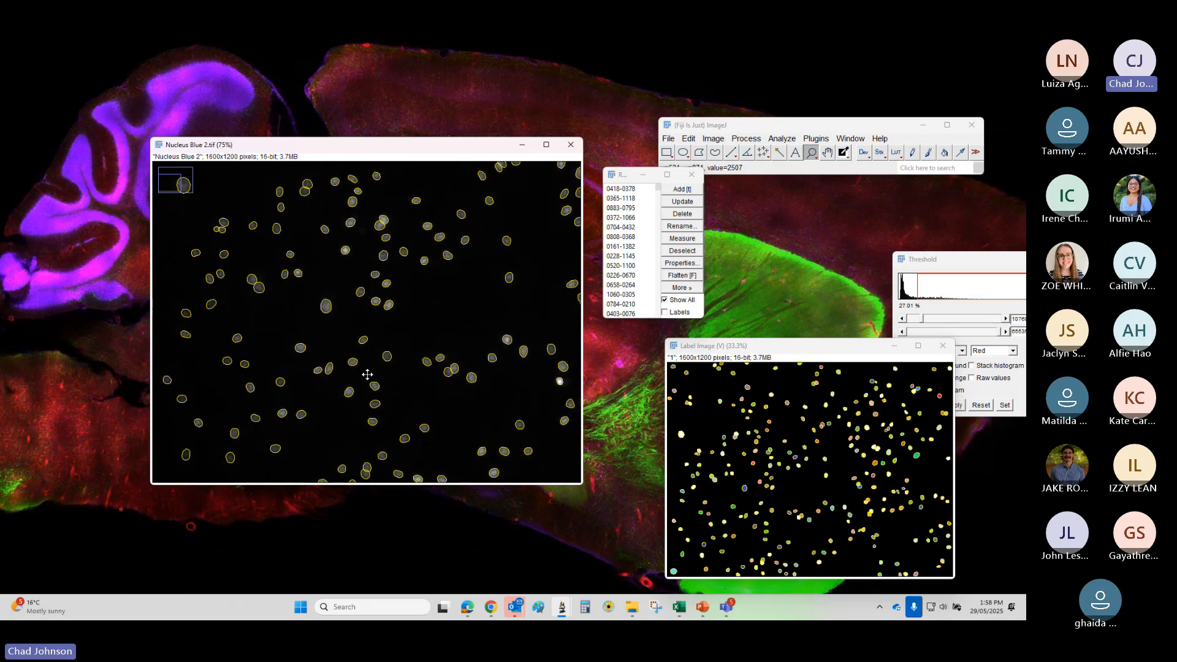
{"action": "right_click", "coordinate": [455, 350]}
{"action": "left_click", "coordinate": [540, 321]}
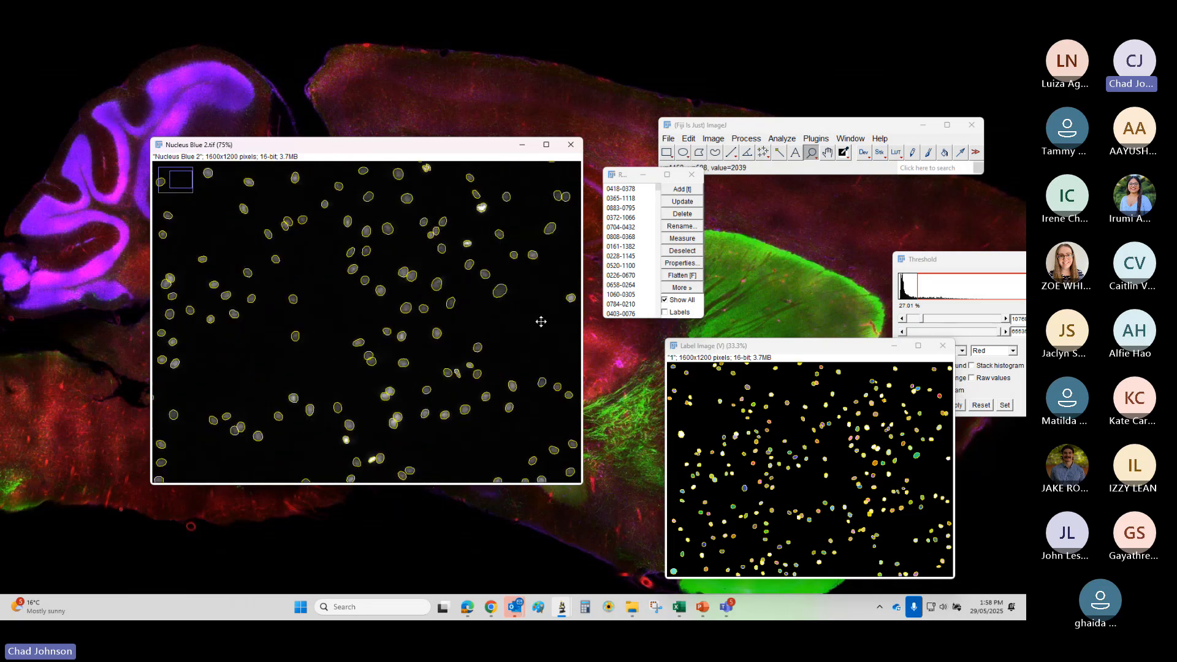
{"action": "right_click", "coordinate": [540, 321]}
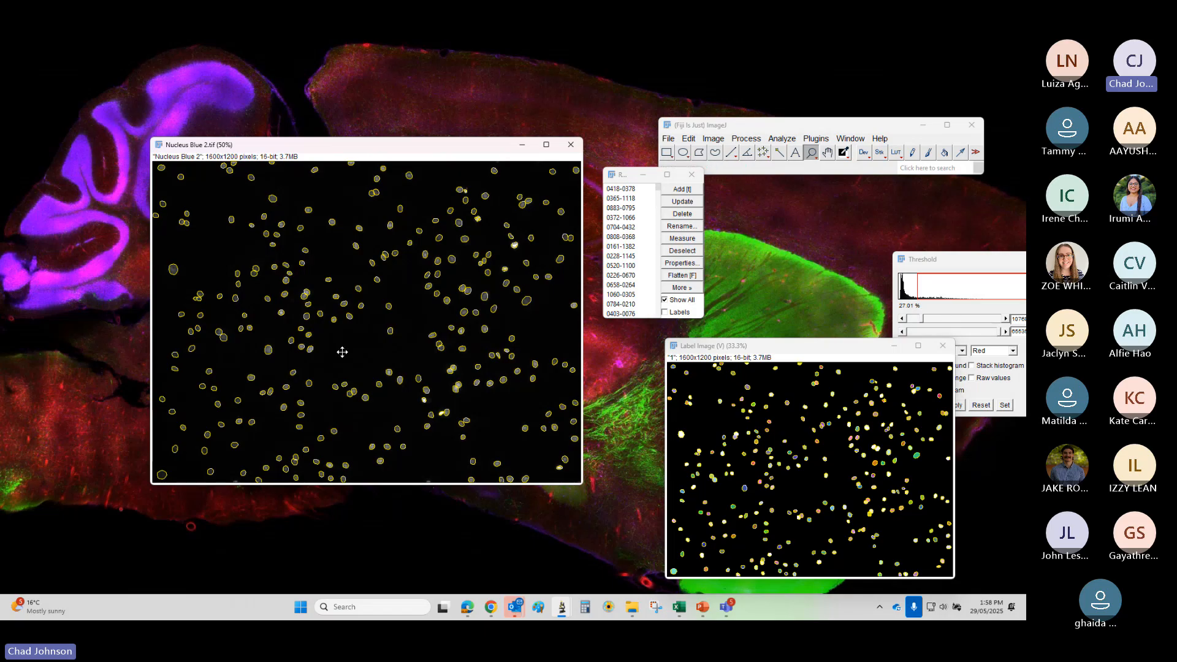
{"action": "left_click", "coordinate": [448, 432]}
{"action": "left_click", "coordinate": [447, 432]}
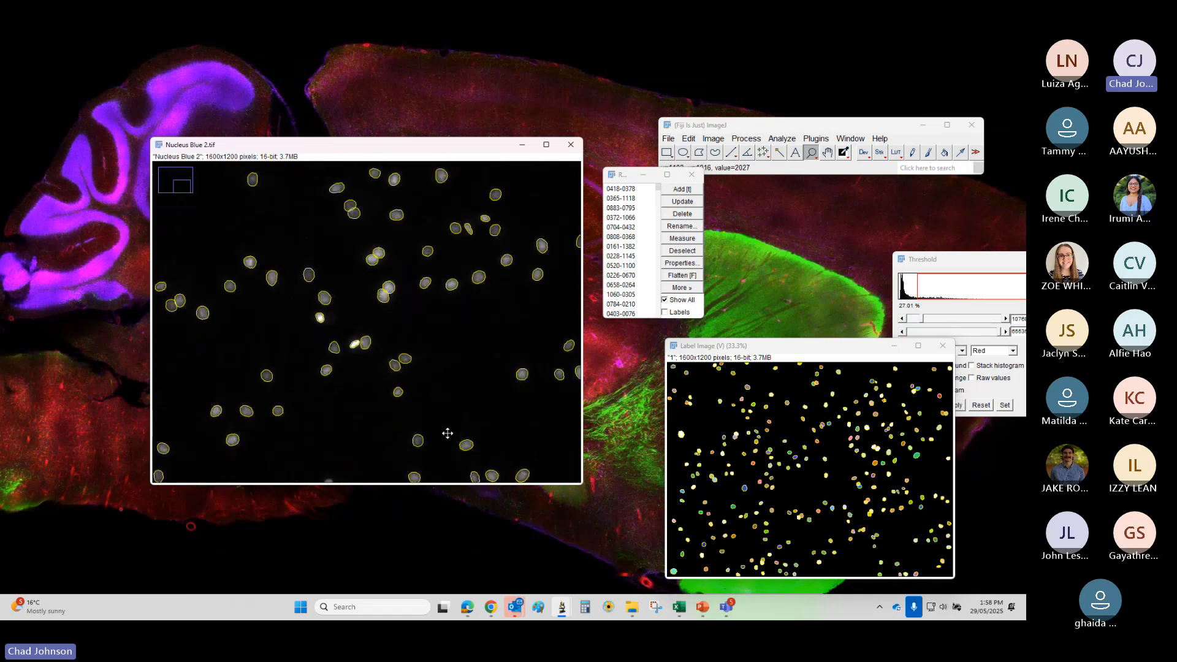
{"action": "left_click", "coordinate": [373, 369]}
{"action": "left_click", "coordinate": [366, 366]}
{"action": "right_click", "coordinate": [366, 366]}
{"action": "right_click", "coordinate": [365, 366]}
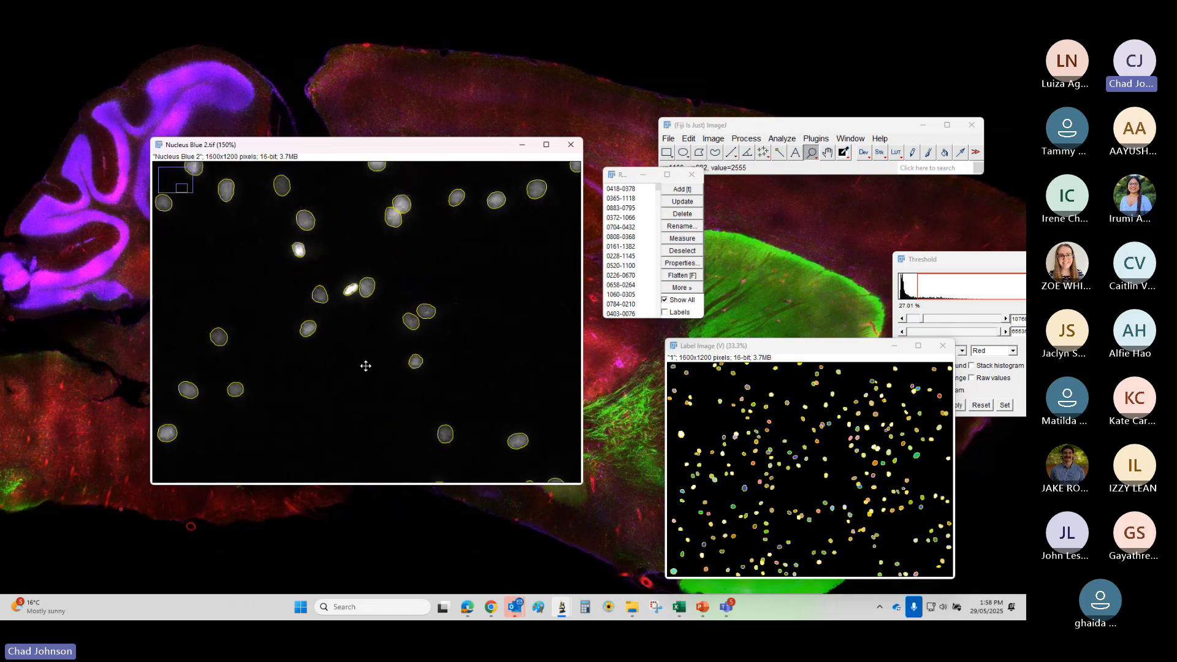
{"action": "right_click", "coordinate": [366, 366]}
{"action": "right_click", "coordinate": [366, 366]}
{"action": "right_click", "coordinate": [365, 366]}
{"action": "left_click", "coordinate": [365, 367]}
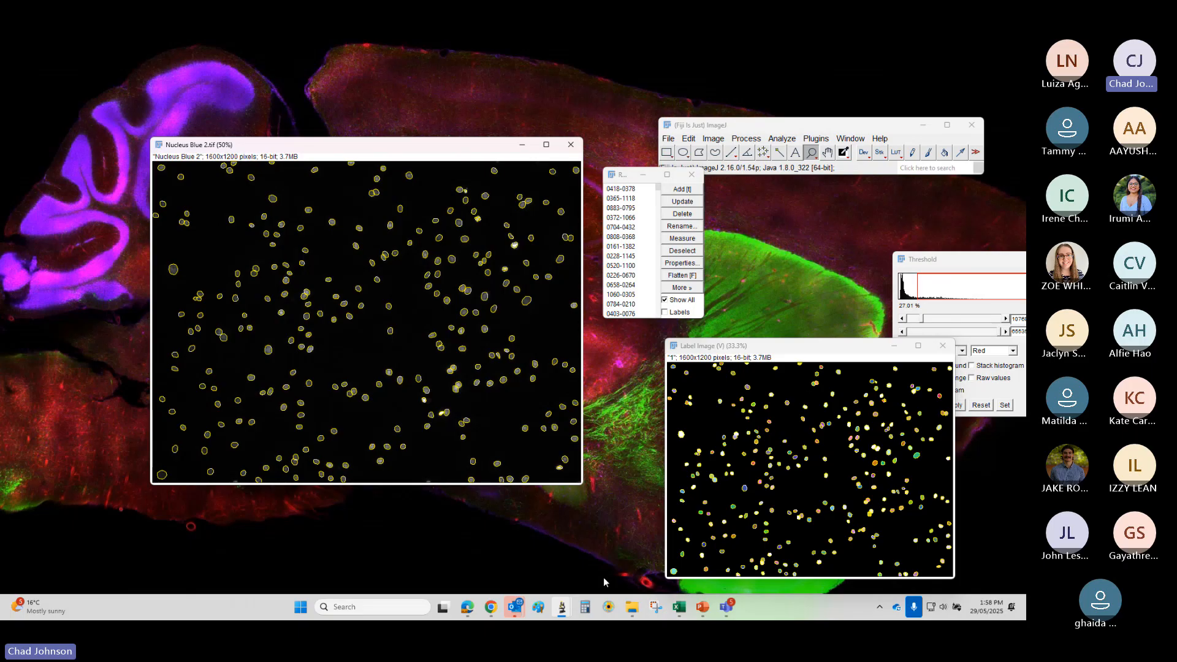
- Reopen StarDist 2D, review its list of available models, and dismiss the dialog without running it
{"action": "left_click", "coordinate": [826, 142]}
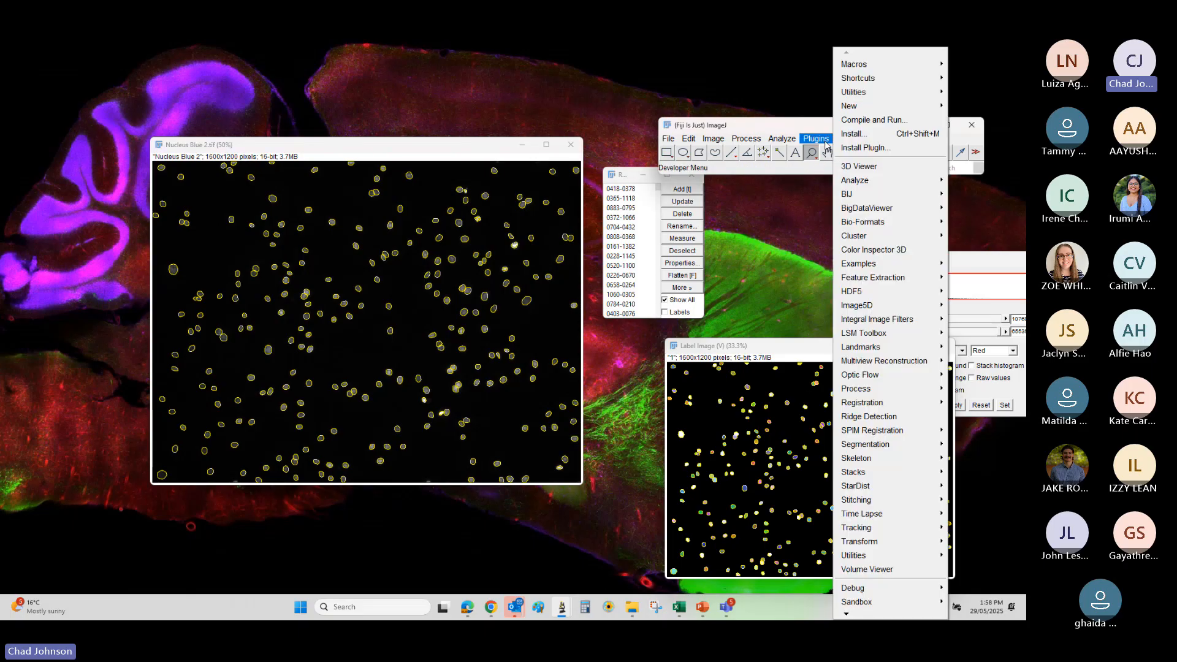
{"action": "mouse_move", "coordinate": [921, 488]}
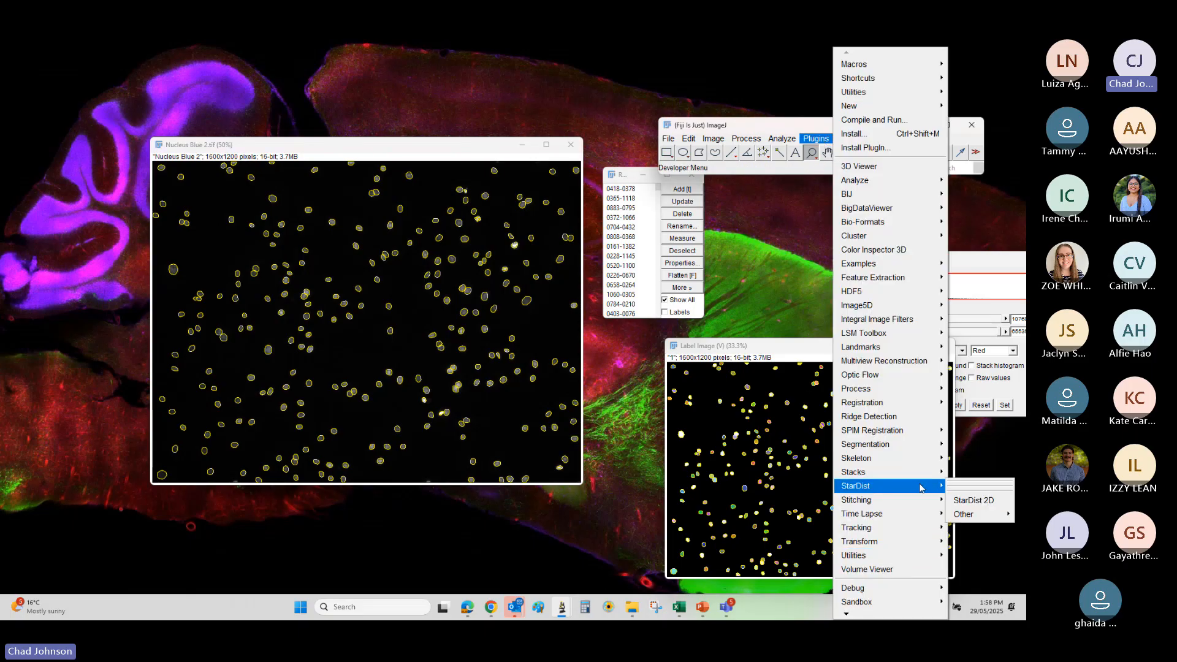
{"action": "left_click", "coordinate": [974, 500]}
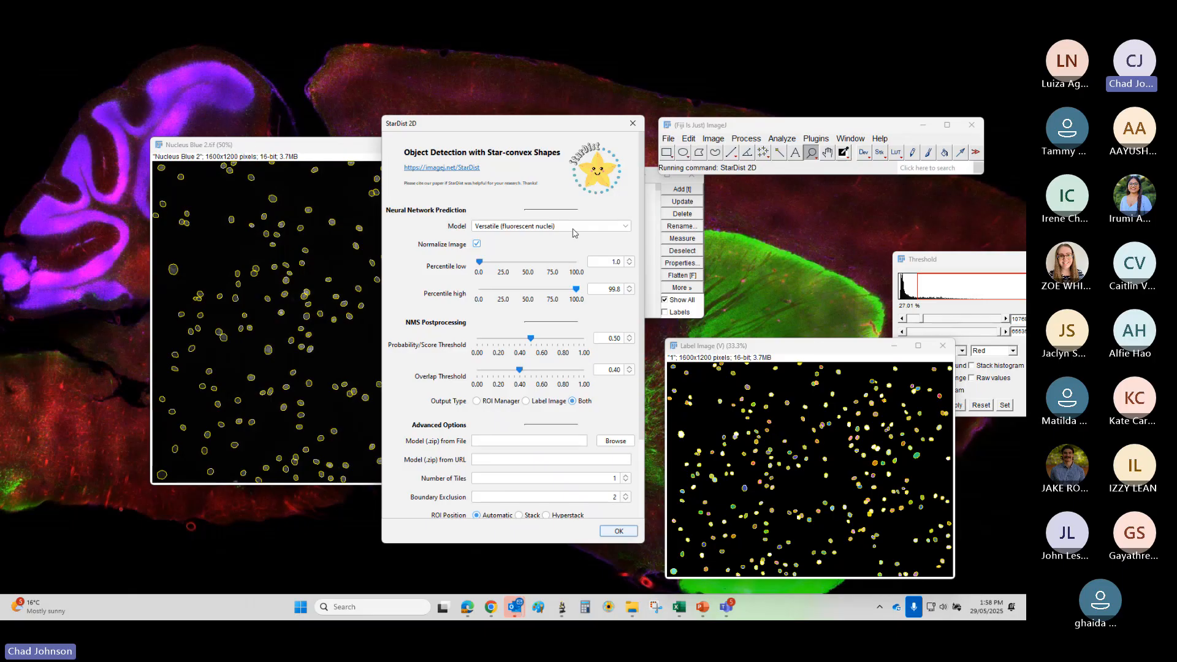
{"action": "left_click", "coordinate": [573, 230]}
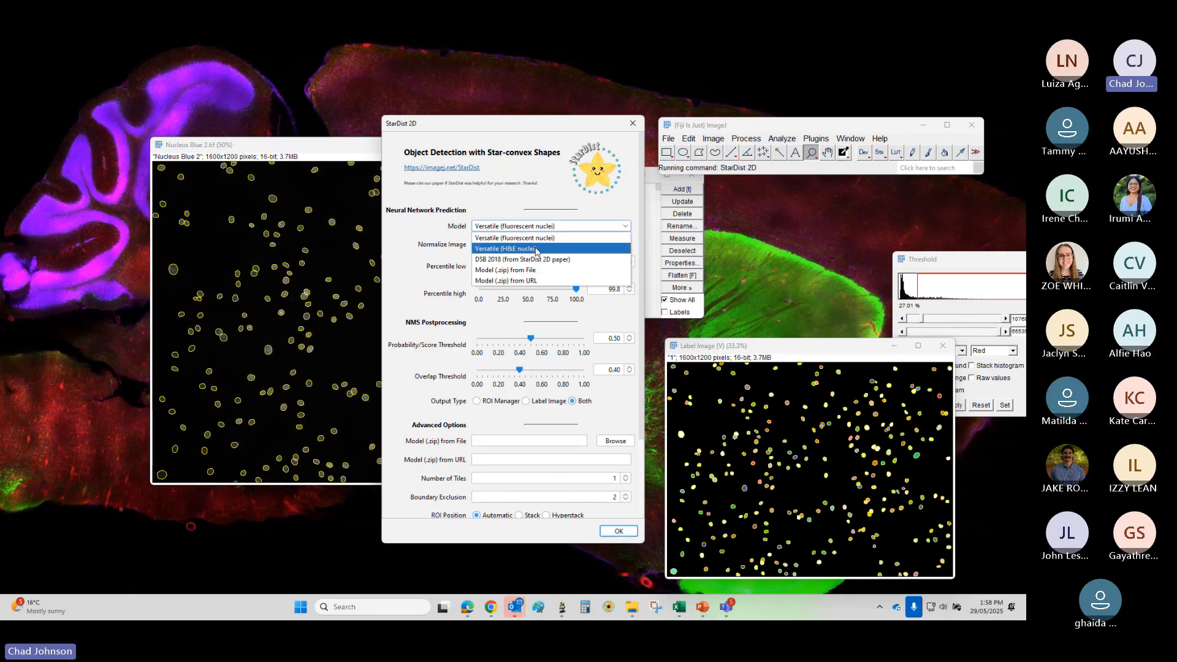
{"action": "left_click", "coordinate": [631, 124]}
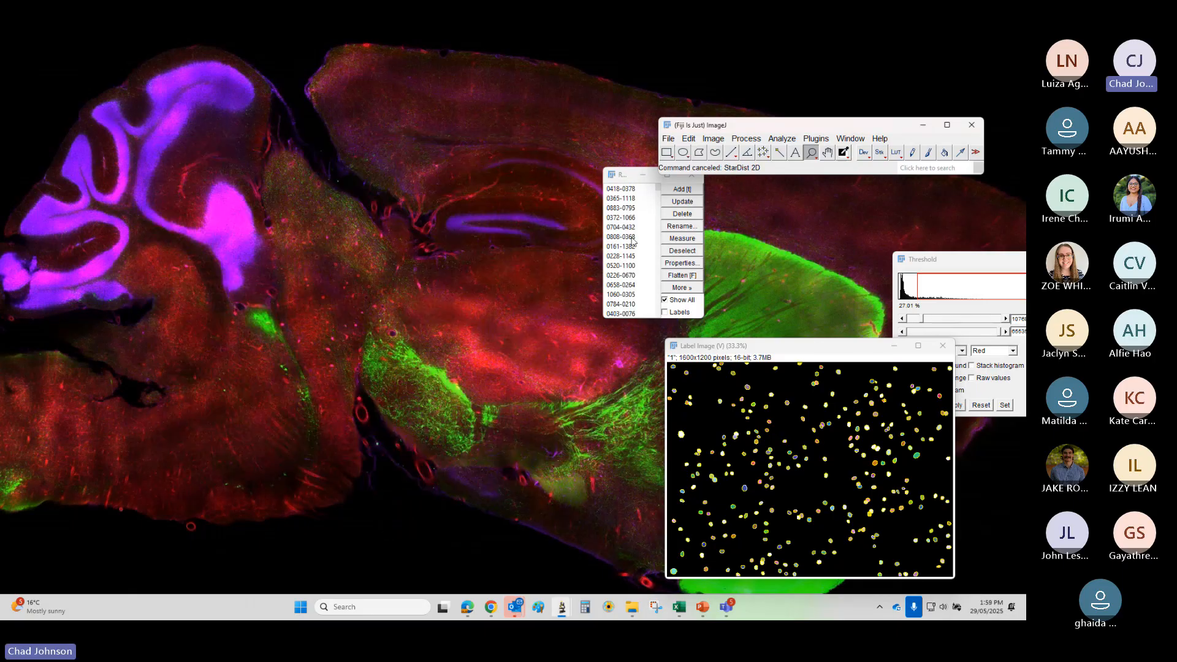
- Close the nucleus and label images, and switch to the PowerPoint presentation's Part 3: Image Optimisation Techniques slide
{"action": "left_click", "coordinate": [943, 346]}
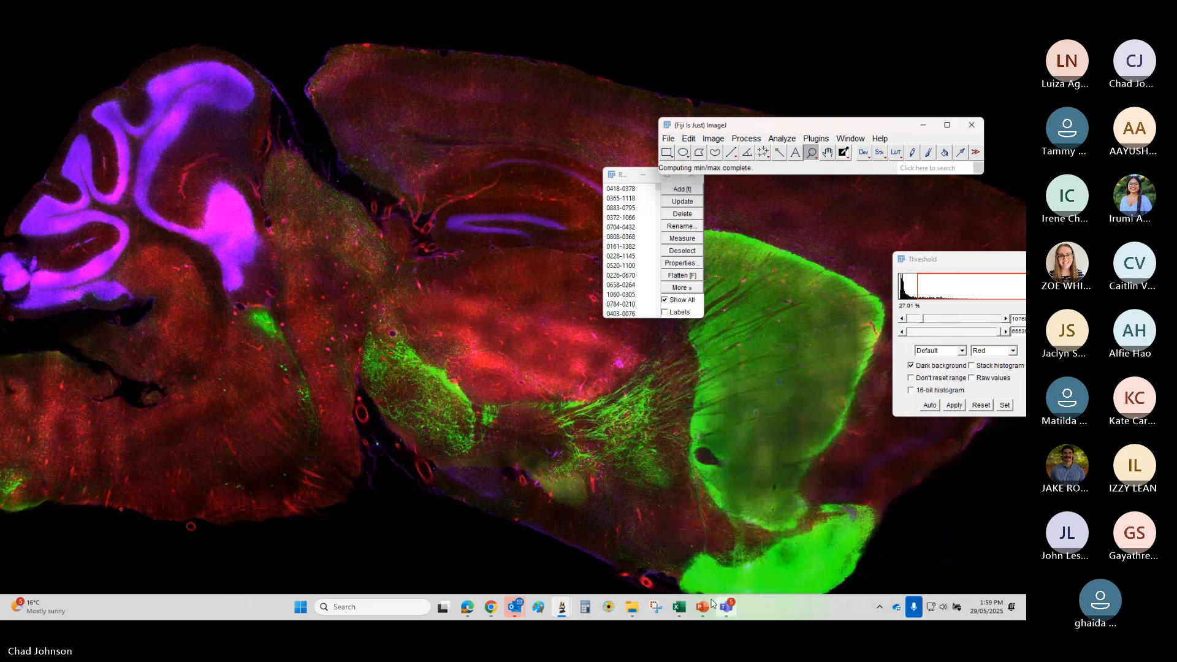
{"action": "mouse_move", "coordinate": [705, 605]}
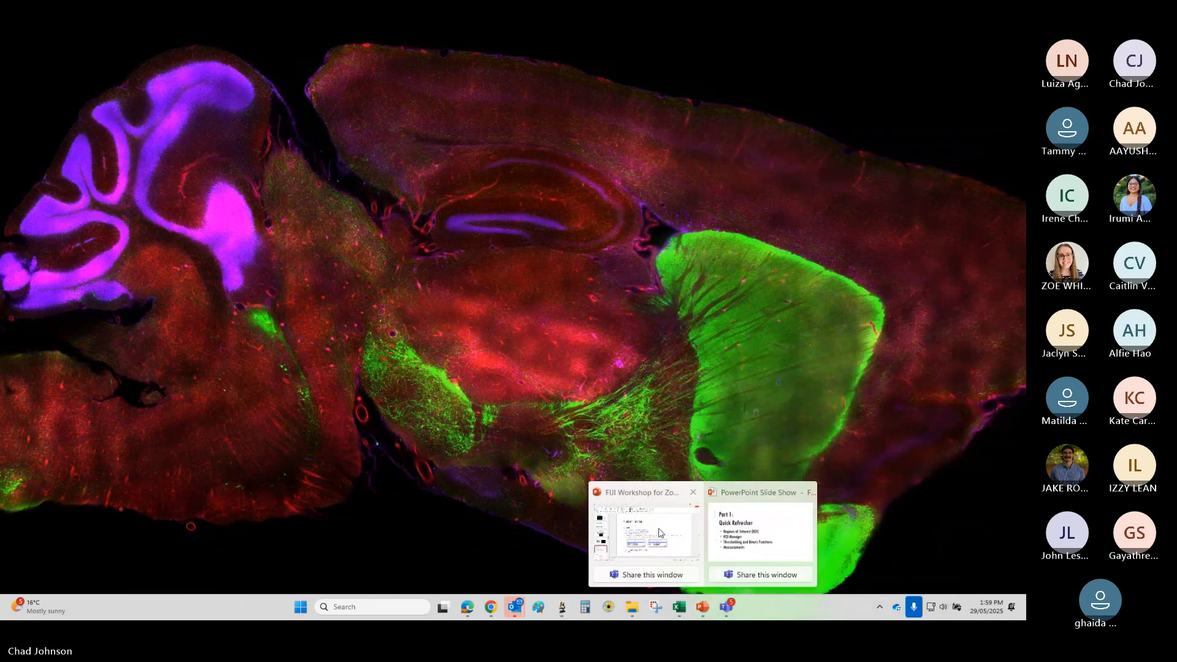
{"action": "left_click_drag", "start_coordinate": [1, 190], "coordinate": [528, 148]}
{"action": "left_click", "coordinate": [658, 149]}
{"action": "left_click", "coordinate": [91, 546]}
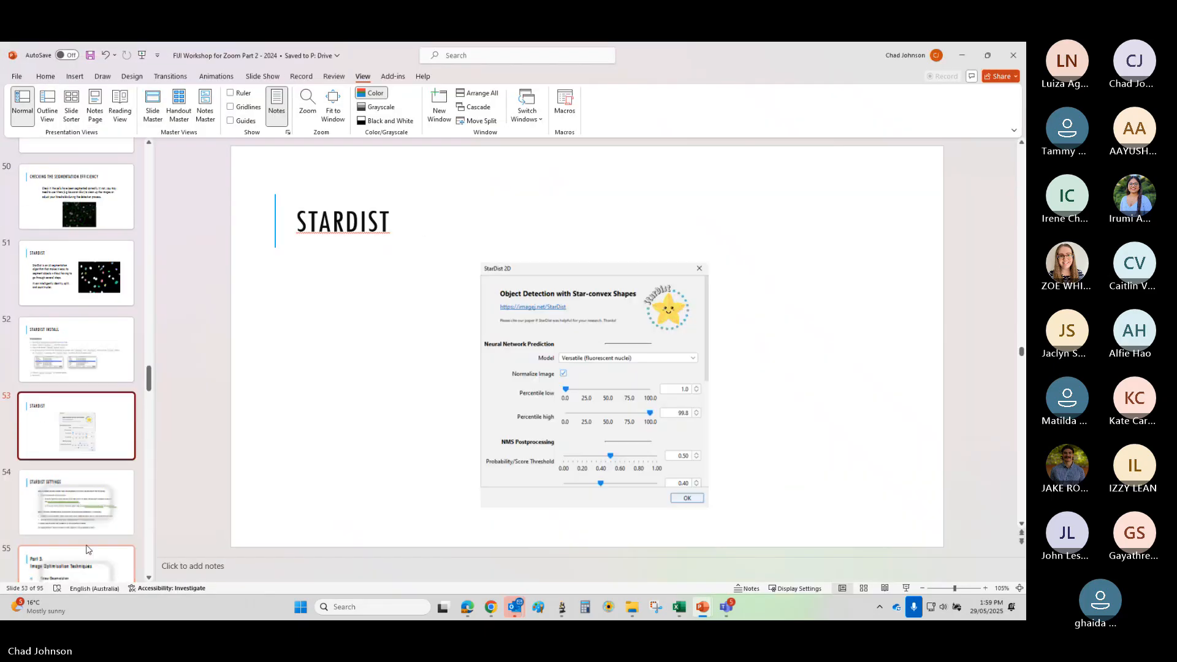
{"action": "left_click", "coordinate": [91, 543]}
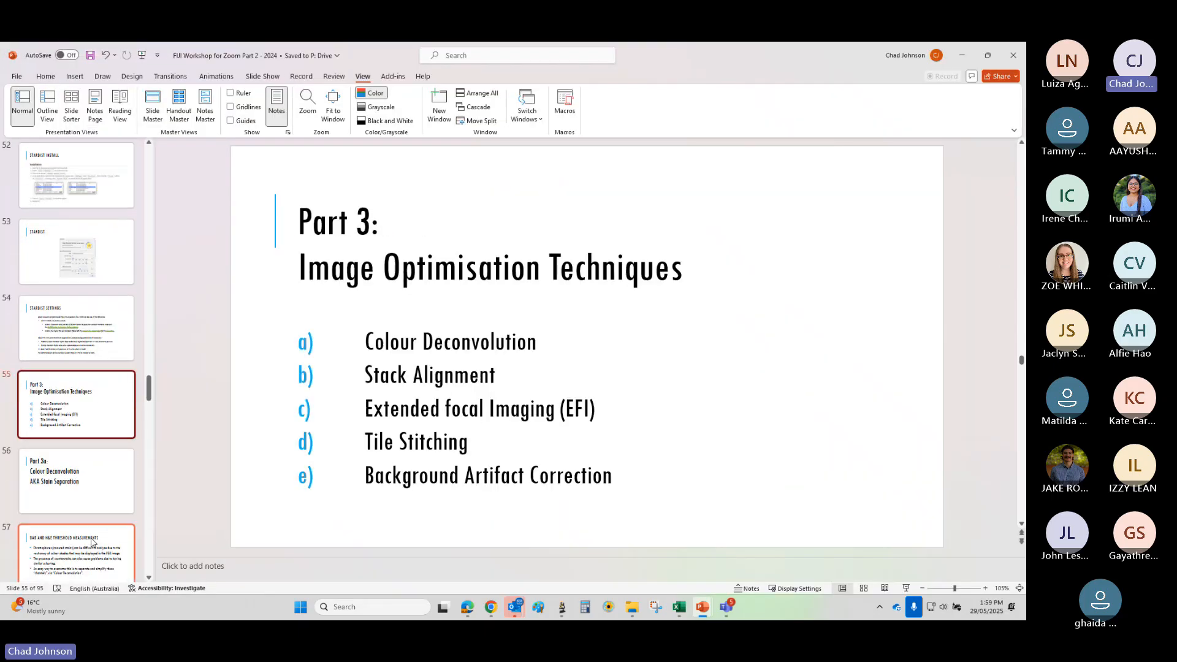
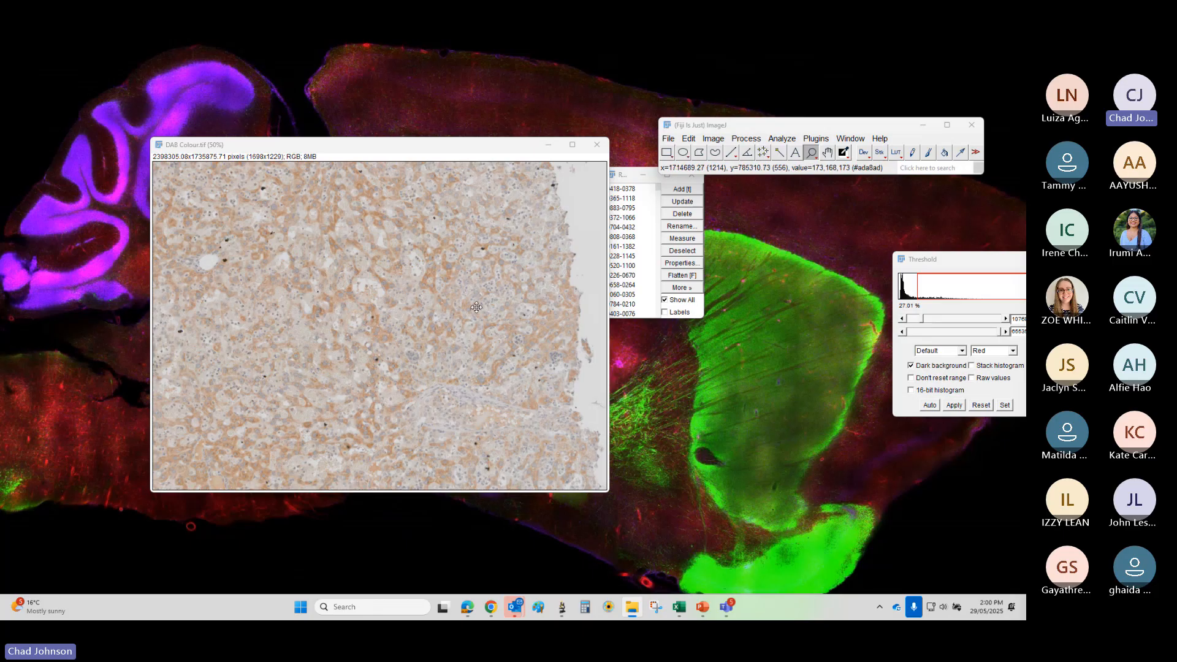
- Examine the brown and blue staining in the DAB Colour image up close and at full view
{"action": "left_click", "coordinate": [422, 332]}
{"action": "left_click", "coordinate": [405, 356]}
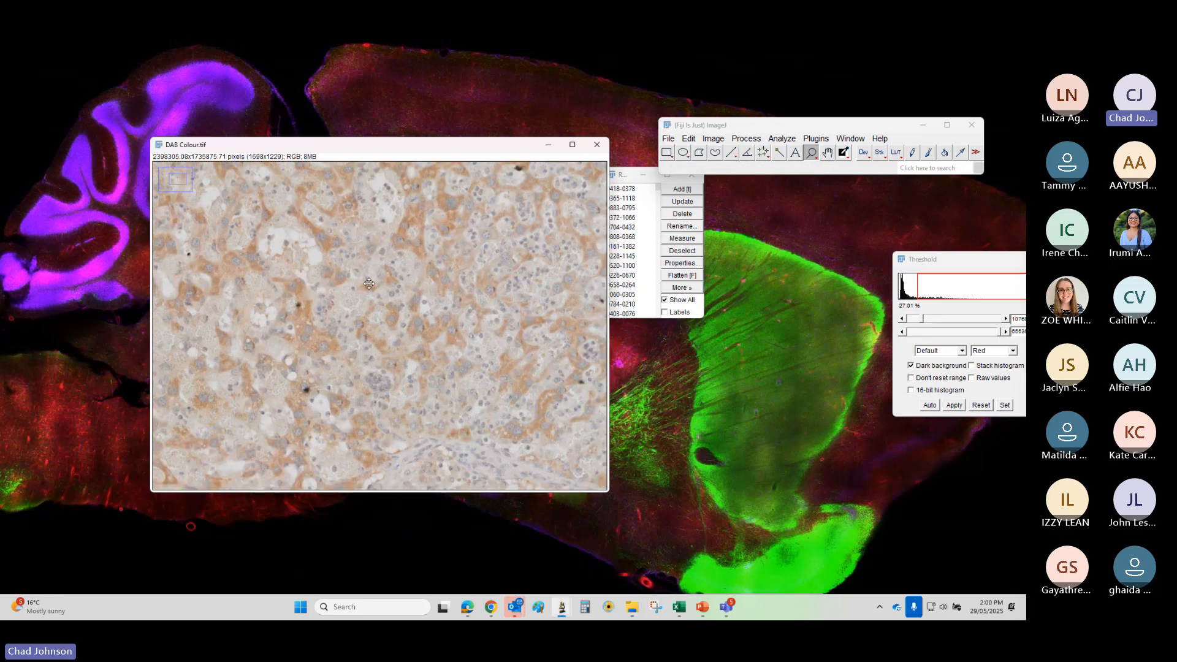
{"action": "right_click", "coordinate": [498, 333]}
{"action": "right_click", "coordinate": [498, 332]}
{"action": "left_click", "coordinate": [441, 331]}
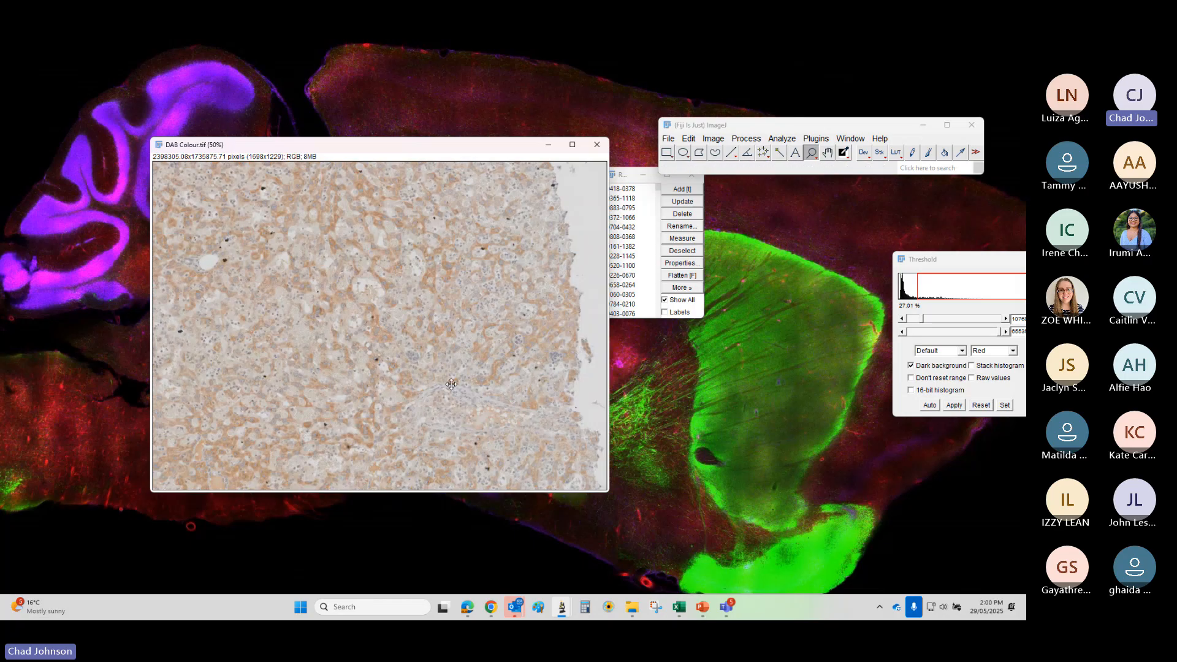
{"action": "left_click", "coordinate": [404, 332]}
{"action": "right_click", "coordinate": [404, 332]}
{"action": "right_click", "coordinate": [403, 332]}
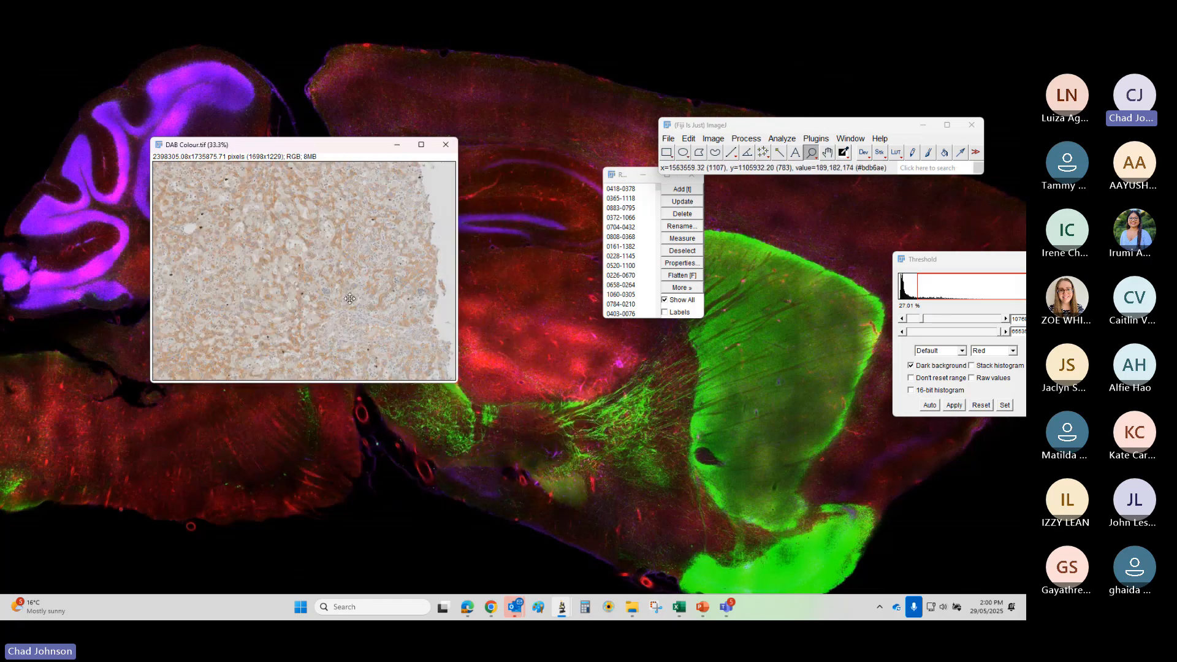
{"action": "left_click", "coordinate": [403, 332]}
{"action": "left_click", "coordinate": [738, 302]}
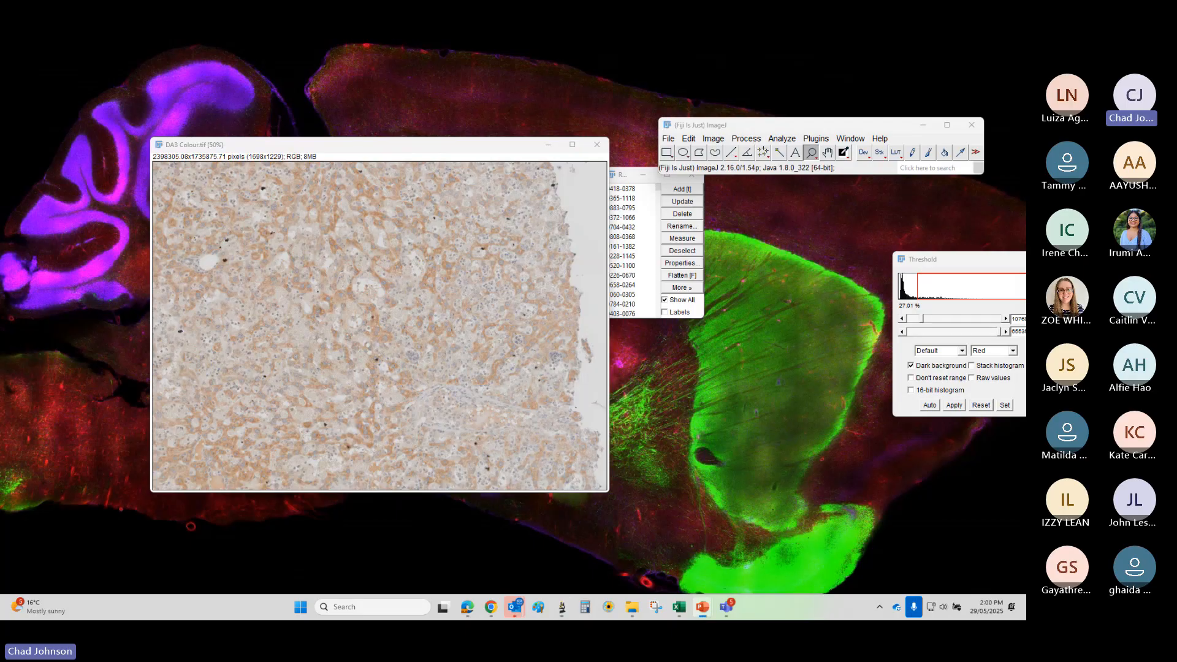
- Open Colour Deconvolution for the DAB Colour image and move its dialog off the tissue image
{"action": "left_click", "coordinate": [711, 140]}
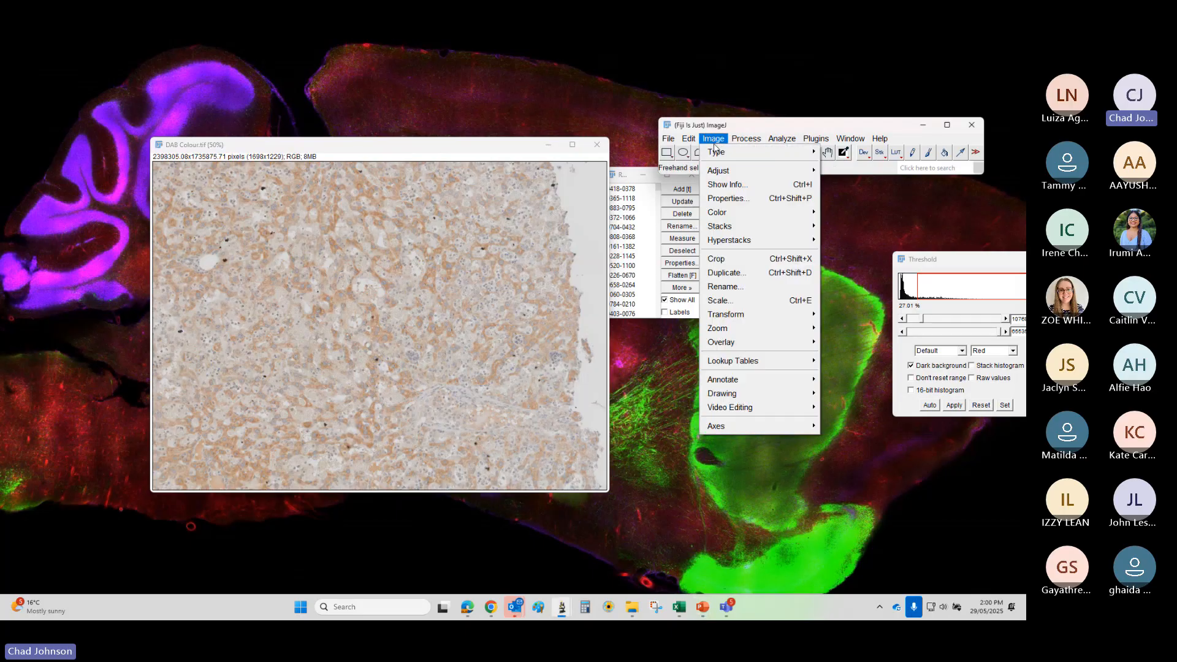
{"action": "mouse_move", "coordinate": [730, 215]}
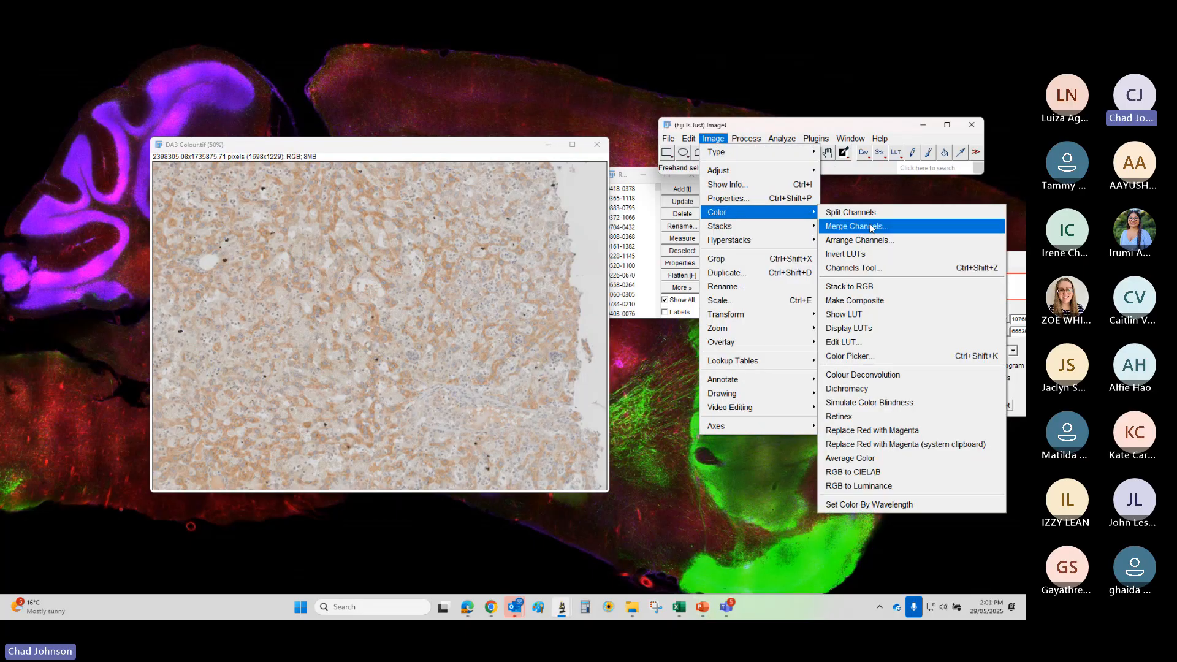
{"action": "left_click", "coordinate": [882, 376]}
{"action": "left_click_drag", "start_coordinate": [502, 161], "coordinate": [666, 143]}
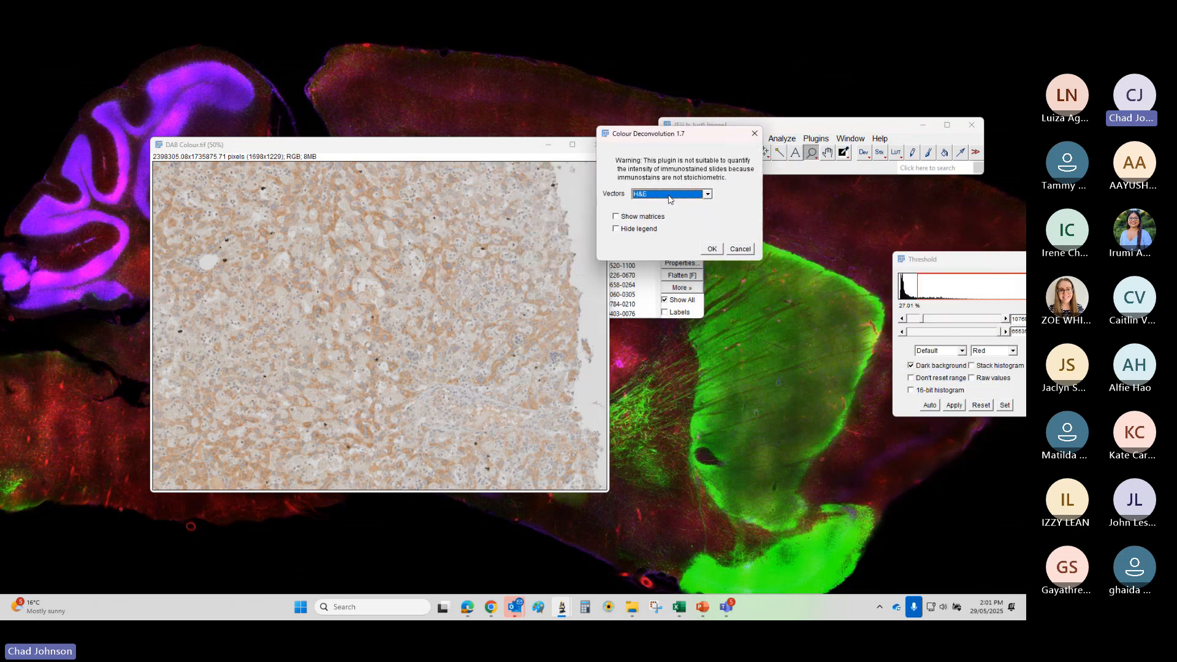
- Review the available stain vectors, choose H DAB, and move the Colour Deconvolution dialog farther from the image
{"action": "left_click", "coordinate": [709, 195]}
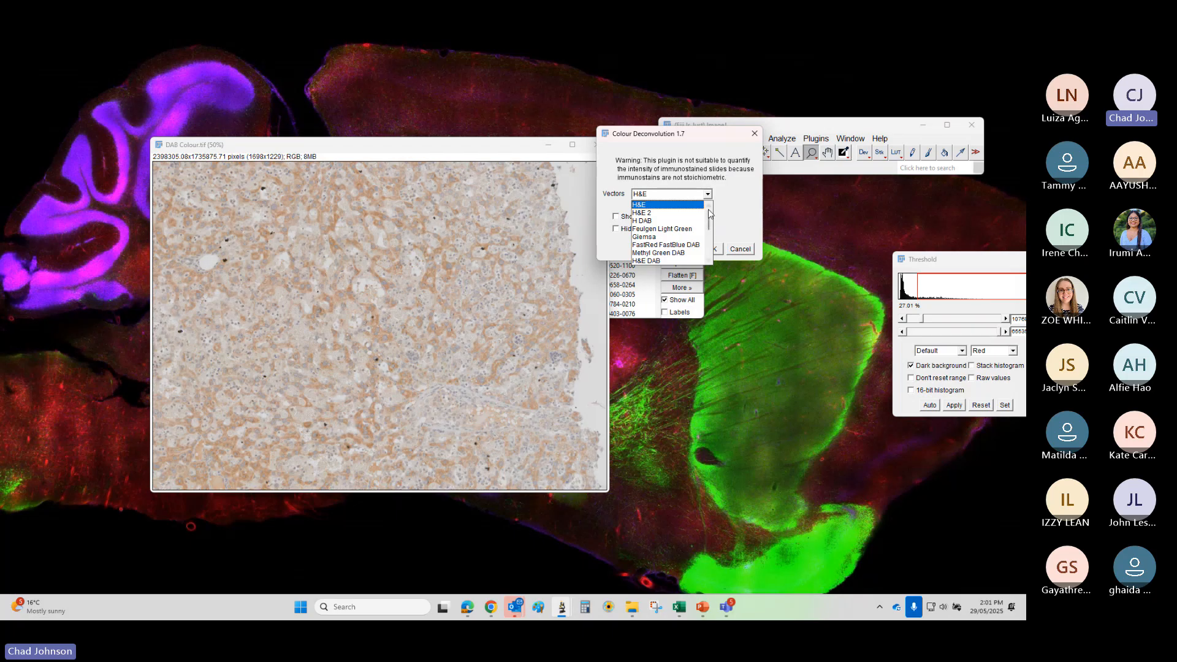
{"action": "mouse_move", "coordinate": [708, 223]}
{"action": "left_mouse_down"}
{"action": "mouse_move", "coordinate": [709, 248]}
{"action": "mouse_move", "coordinate": [706, 225]}
{"action": "left_mouse_up"}
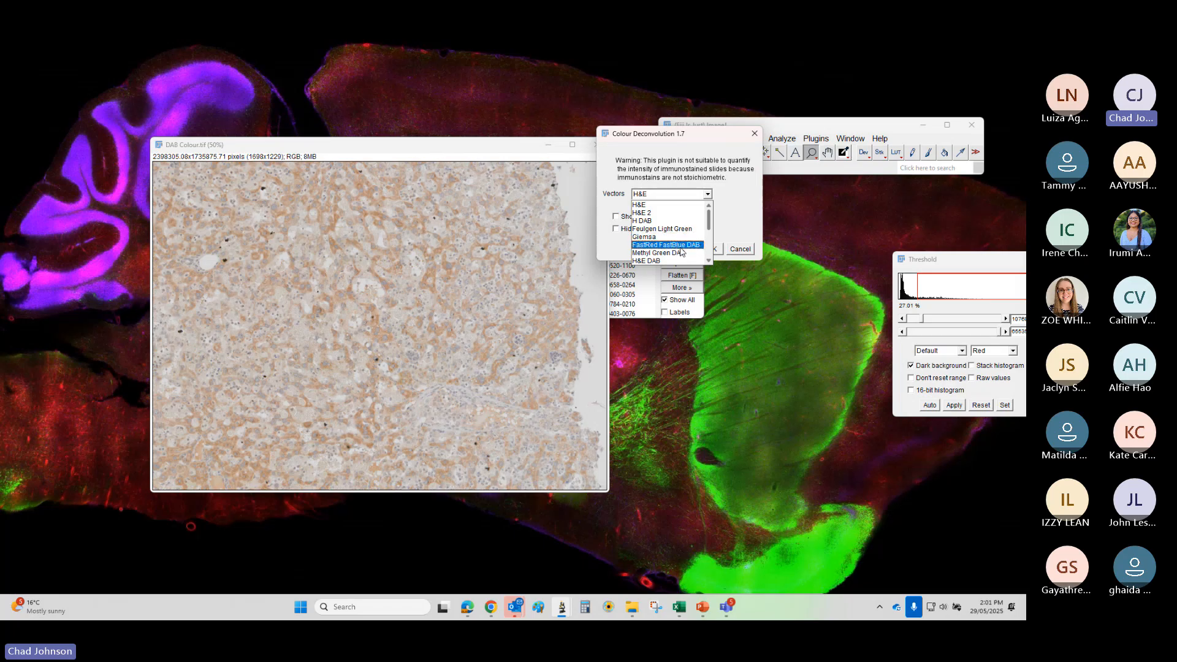
{"action": "scroll", "coordinate": [710, 239], "scroll_direction": "down", "scroll_amount": 2}
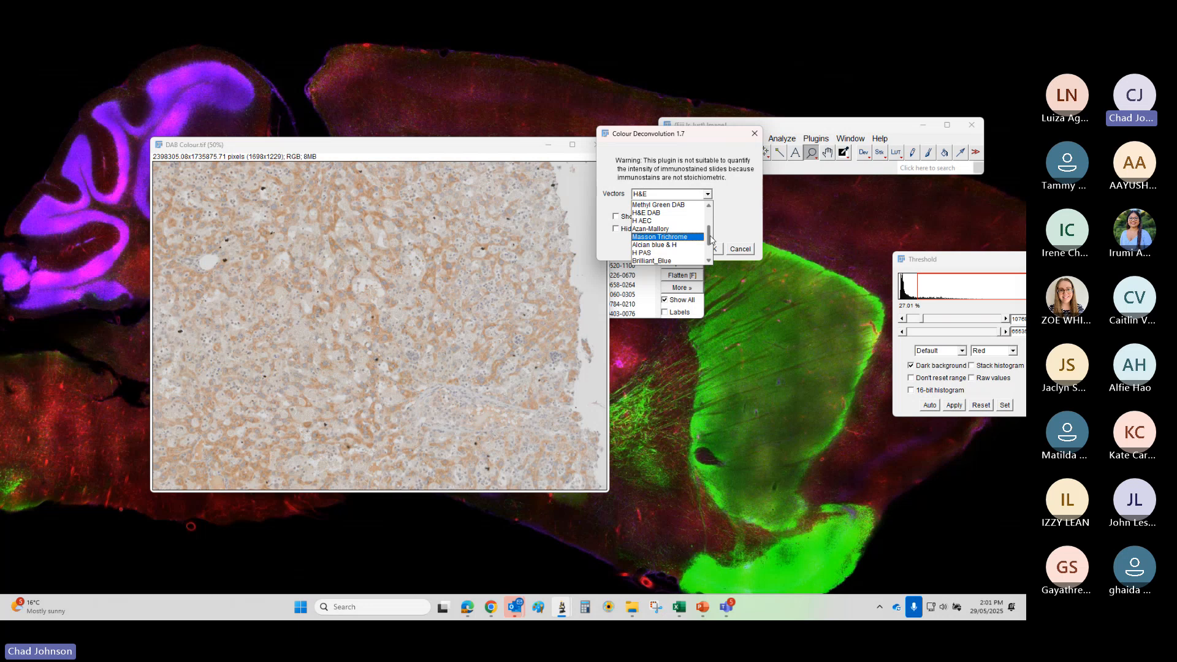
{"action": "scroll", "coordinate": [710, 239], "scroll_direction": "up", "scroll_amount": 1}
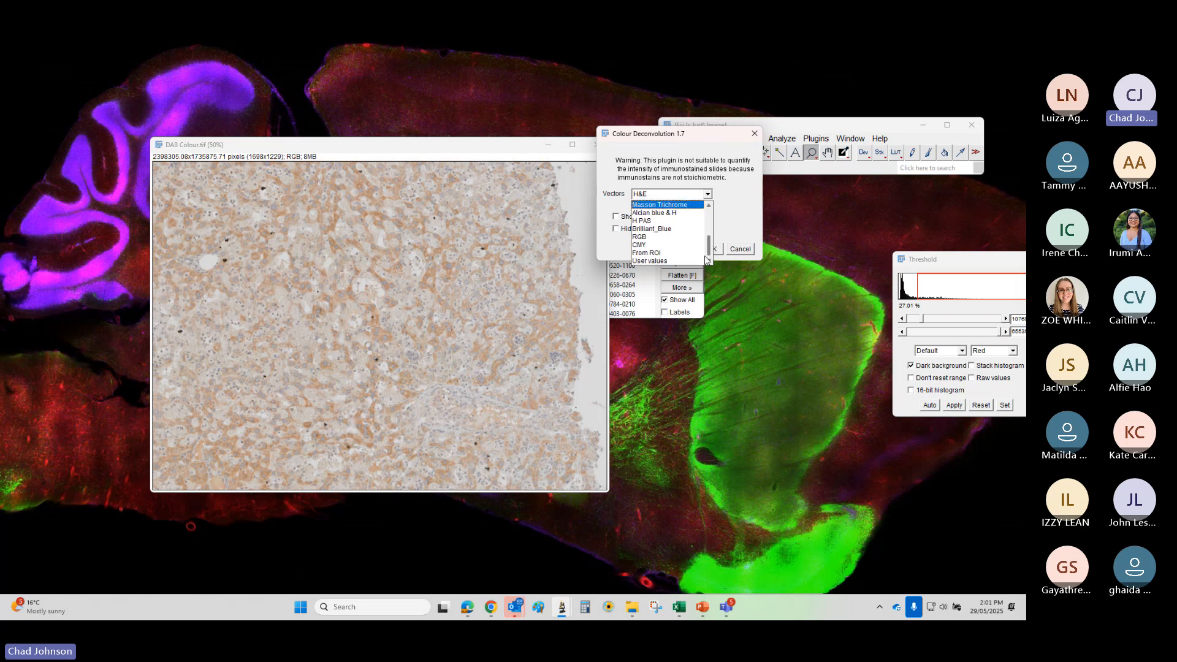
{"action": "scroll", "coordinate": [709, 256], "scroll_direction": "up", "scroll_amount": 1}
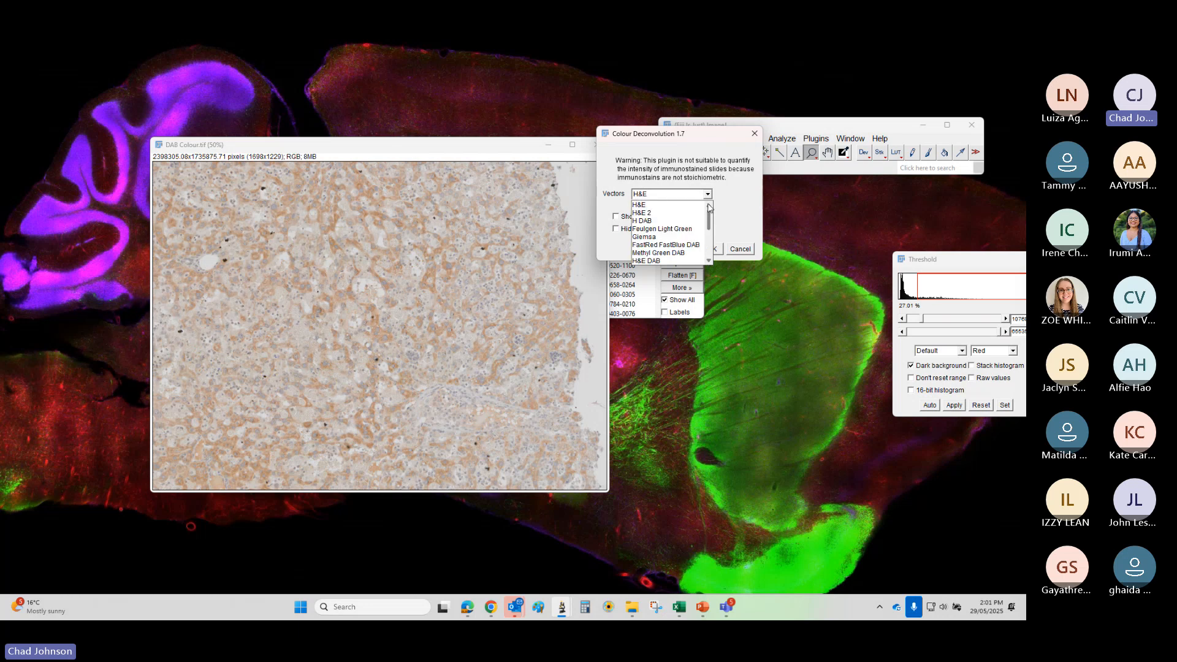
{"action": "left_click", "coordinate": [645, 222]}
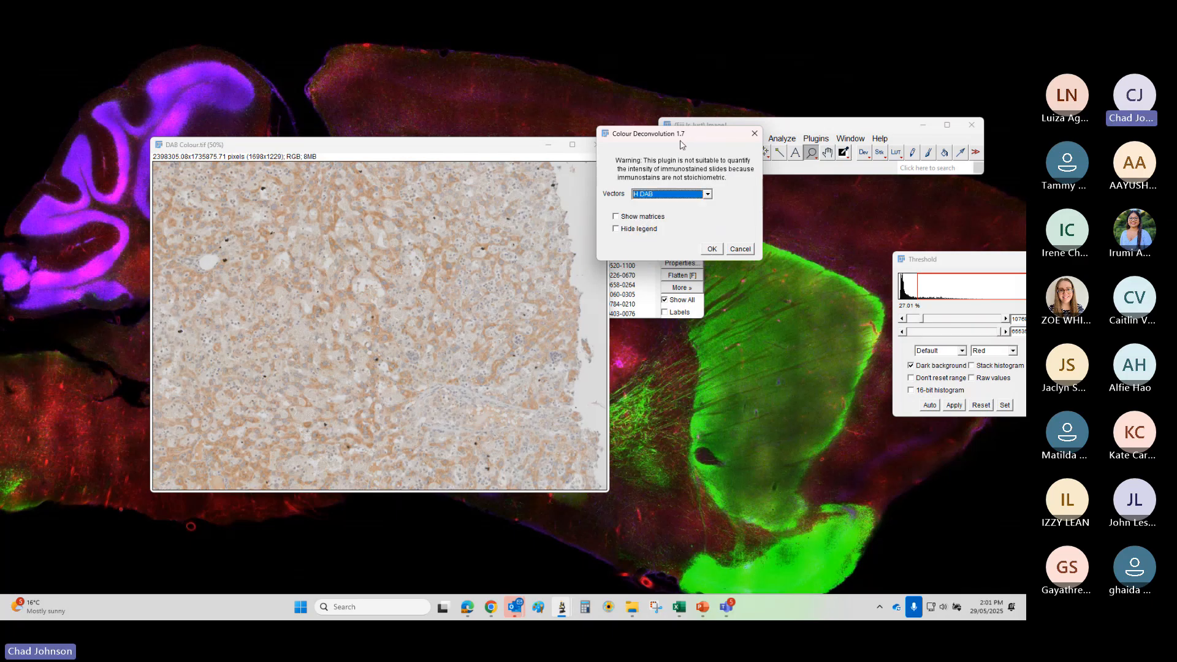
{"action": "left_click_drag", "start_coordinate": [680, 141], "coordinate": [766, 163]}
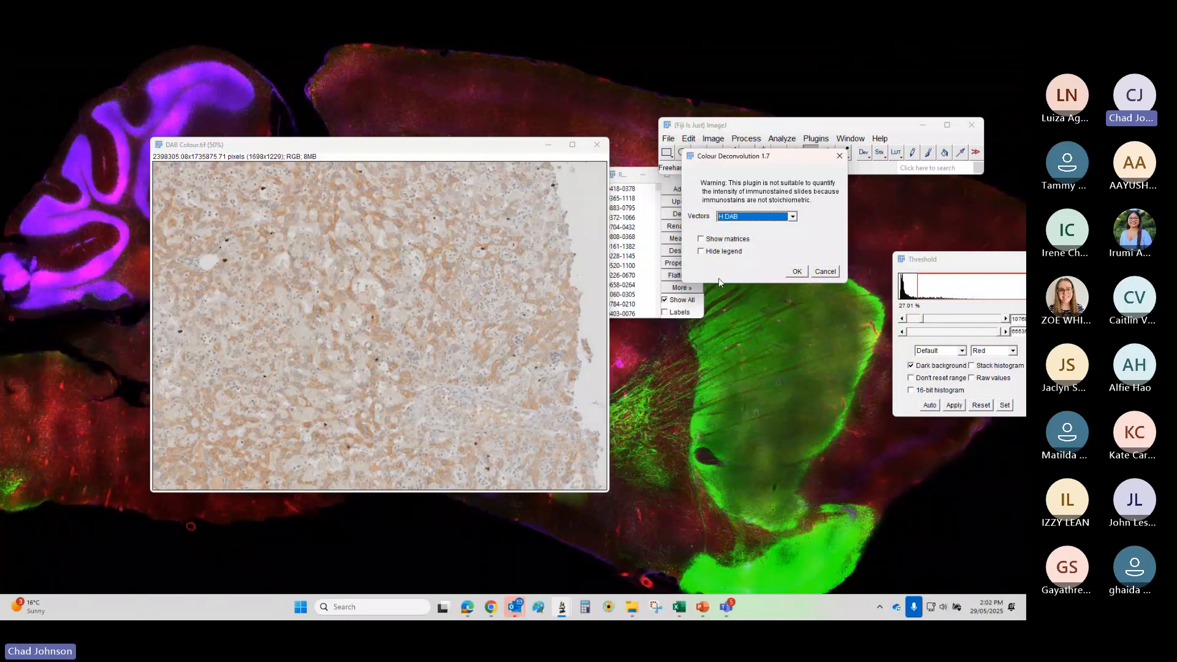
- Run Colour Deconvolution with the H DAB vectors, close the Colour_3 image, and place the Colour_1 and Colour_2 images side by side
{"action": "left_click", "coordinate": [801, 276]}
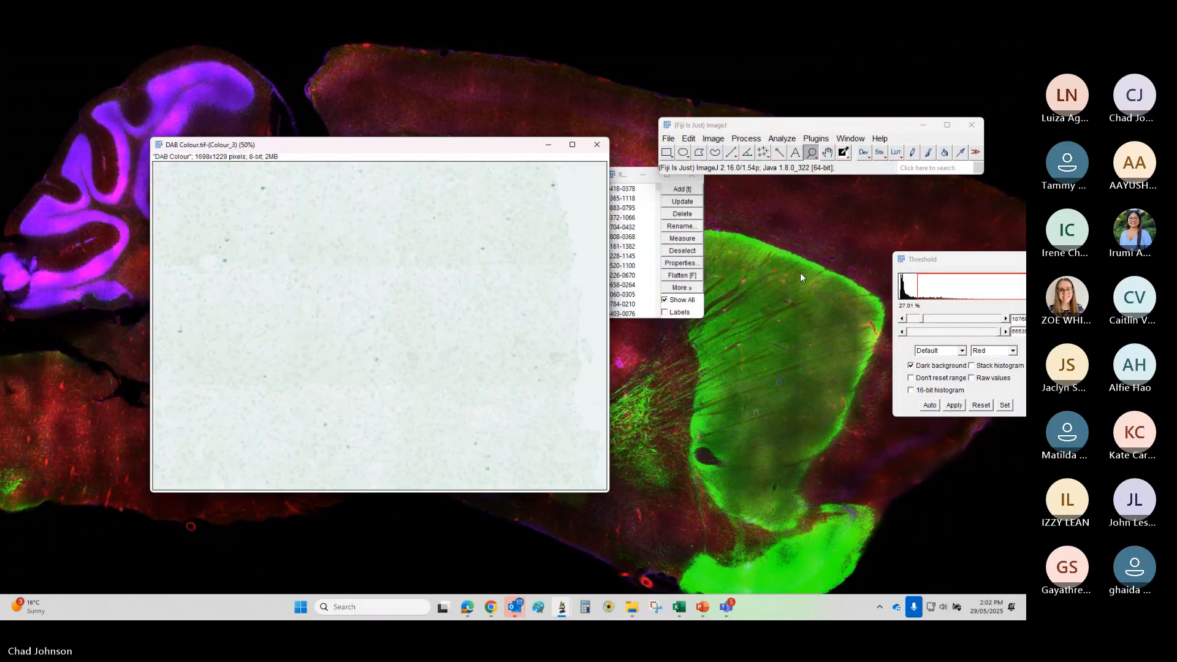
{"action": "left_click_drag", "start_coordinate": [381, 150], "coordinate": [738, 170]}
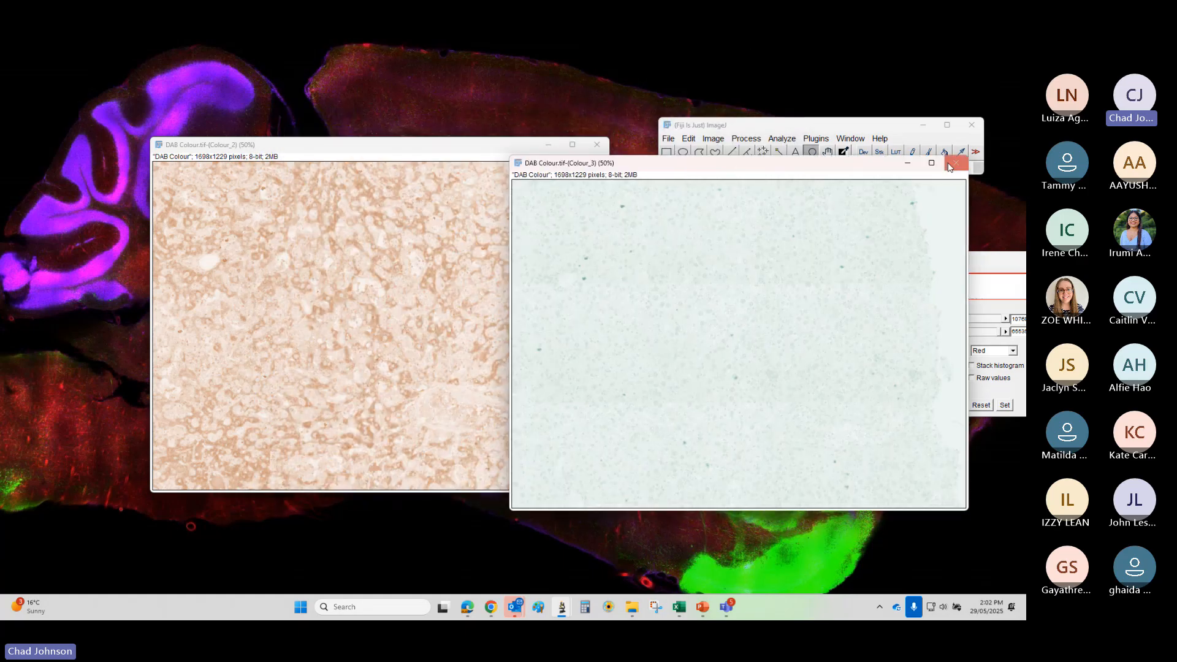
{"action": "left_click", "coordinate": [955, 166]}
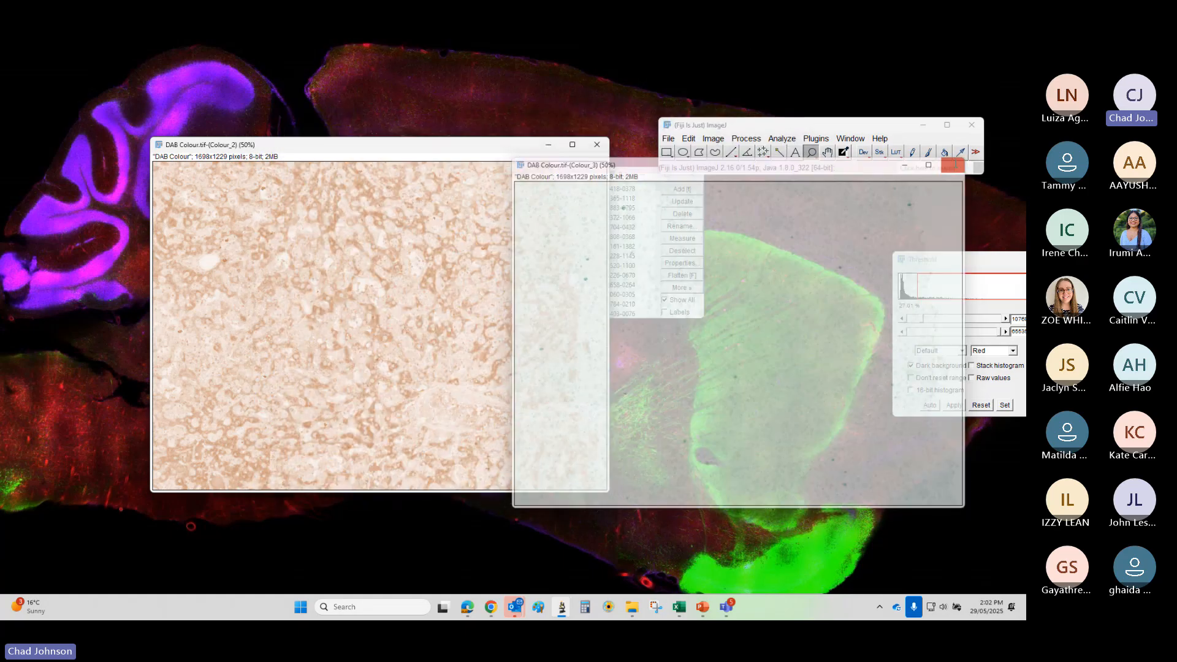
{"action": "left_click_drag", "start_coordinate": [377, 150], "coordinate": [801, 142]}
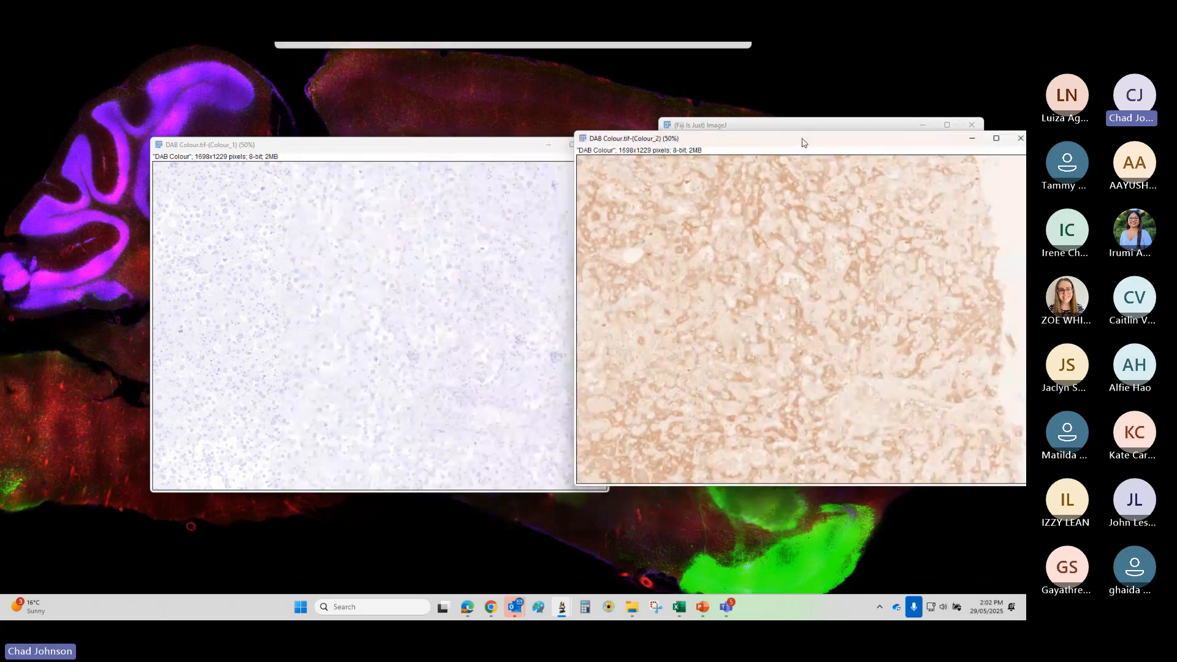
{"action": "left_click_drag", "start_coordinate": [431, 150], "coordinate": [367, 150]}
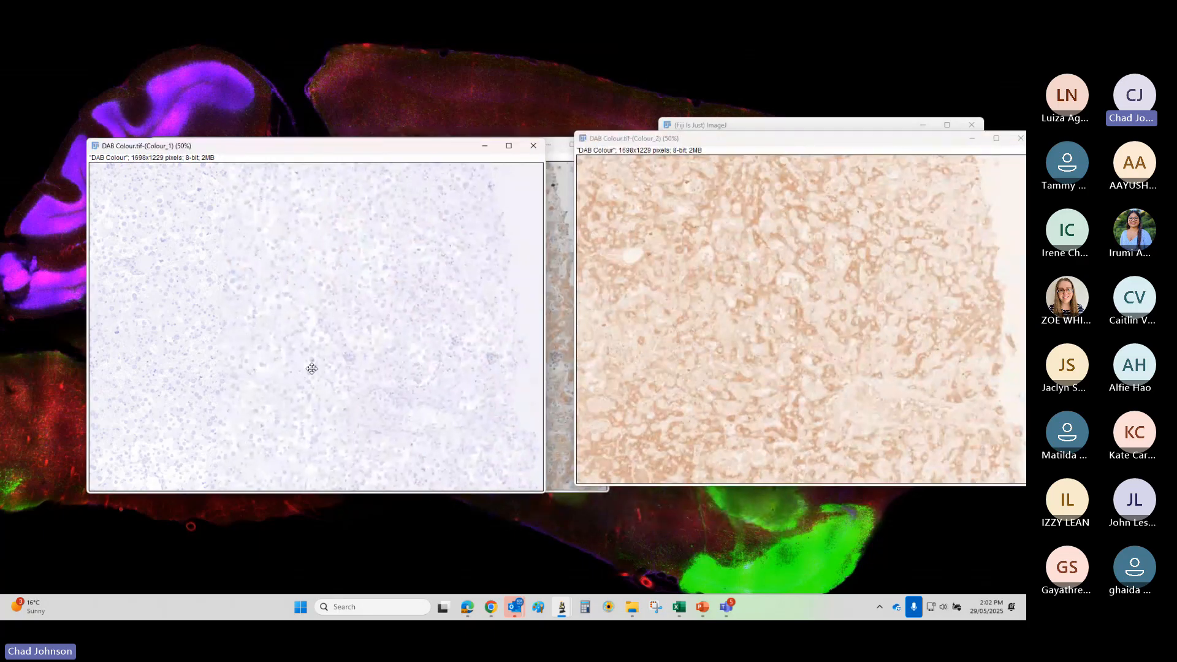
- Examine the blue nuclei in Colour_1 and the brown DAB staining in Colour_2 up close and at full view
{"action": "scroll", "coordinate": [314, 363], "scroll_direction": "up", "scroll_amount": 3}
{"action": "scroll", "coordinate": [315, 363], "scroll_direction": "up", "scroll_amount": 3}
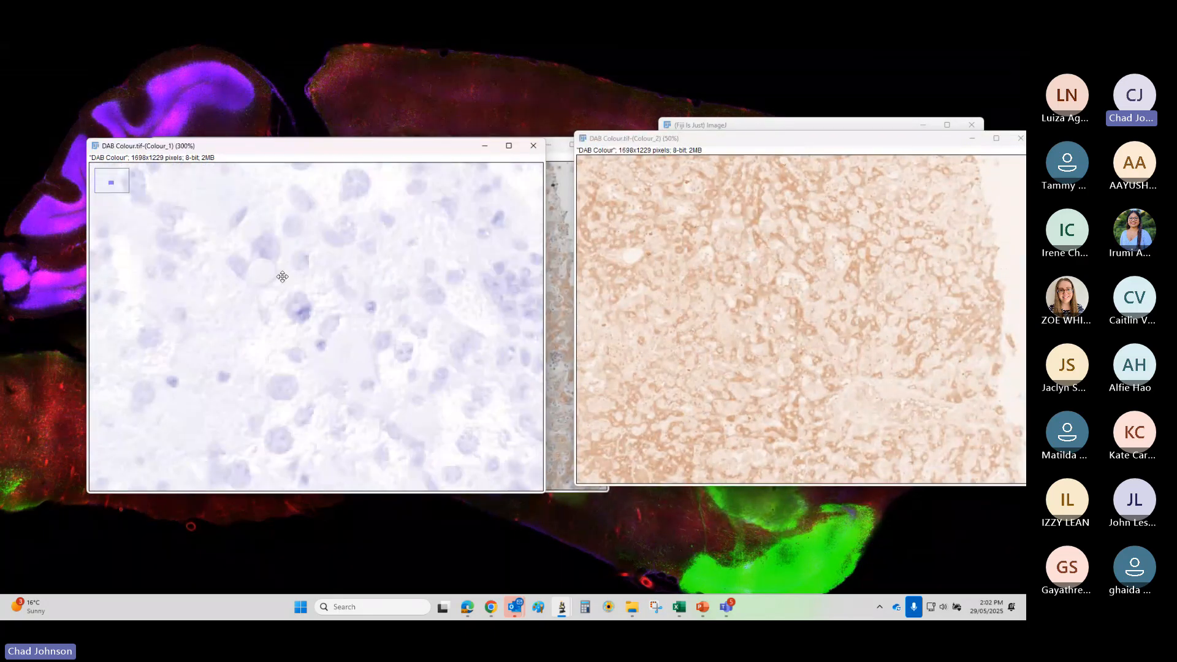
{"action": "left_click", "coordinate": [622, 298]}
{"action": "scroll", "coordinate": [622, 298], "scroll_direction": "up", "scroll_amount": 3}
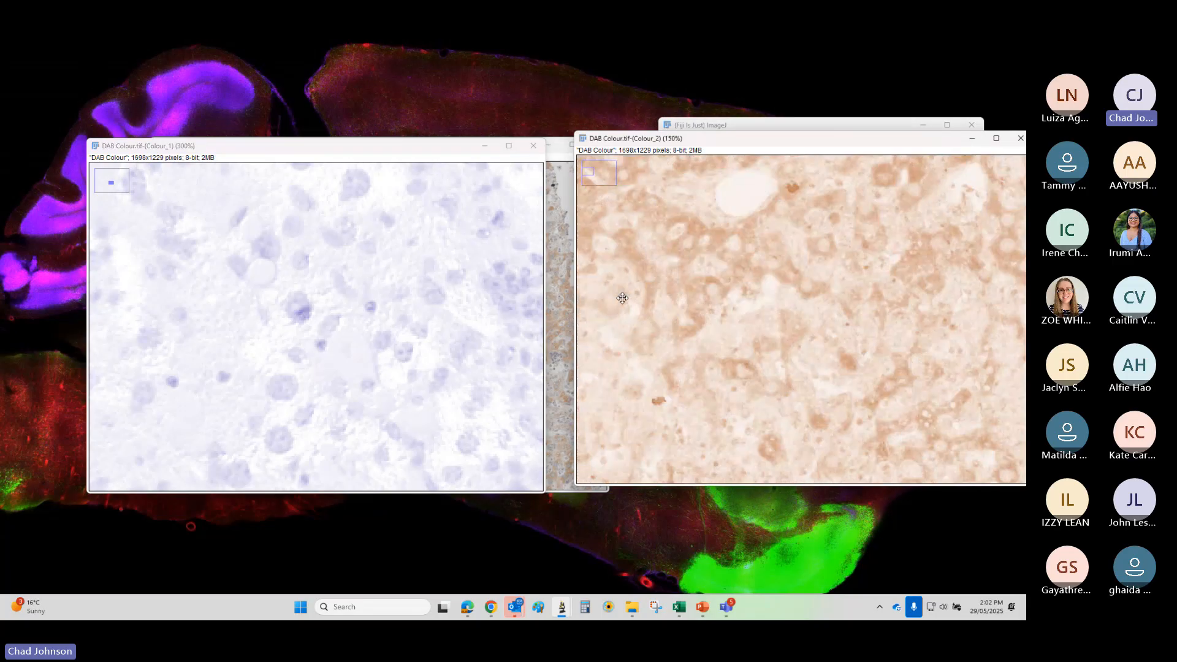
{"action": "scroll", "coordinate": [622, 297], "scroll_direction": "down", "scroll_amount": 1}
{"action": "scroll", "coordinate": [747, 316], "scroll_direction": "down", "scroll_amount": 3}
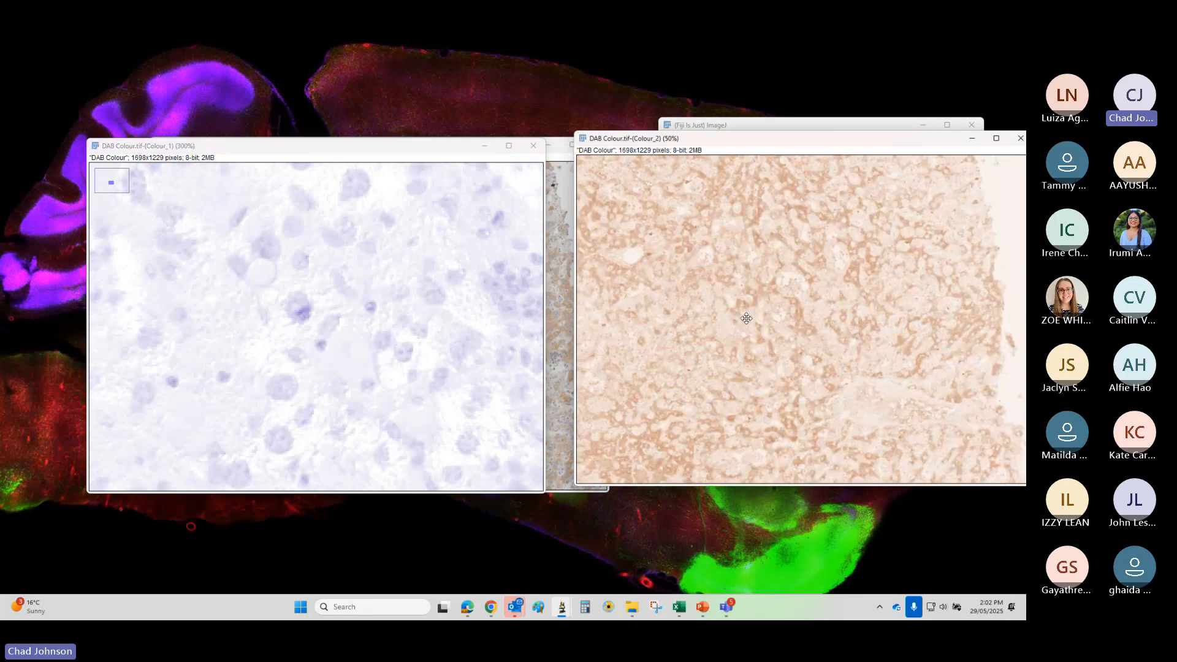
{"action": "scroll", "coordinate": [746, 318], "scroll_direction": "down", "scroll_amount": 1}
{"action": "left_click", "coordinate": [342, 330]}
{"action": "scroll", "coordinate": [342, 330], "scroll_direction": "up", "scroll_amount": 3}
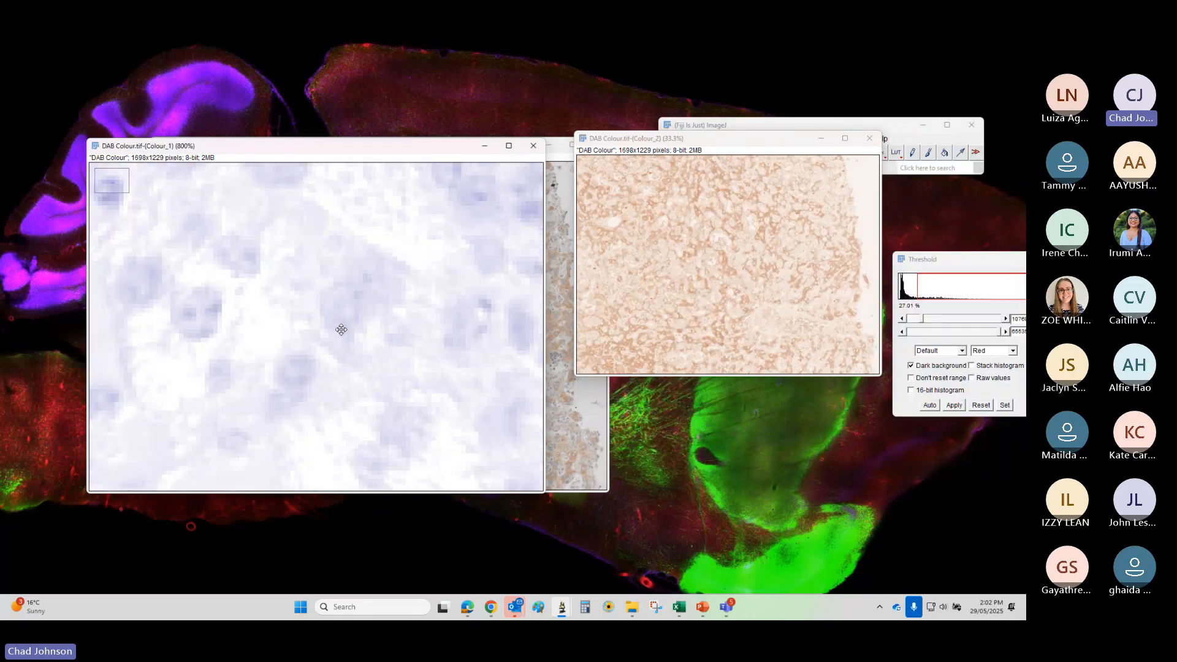
{"action": "scroll", "coordinate": [342, 330], "scroll_direction": "down", "scroll_amount": 8}
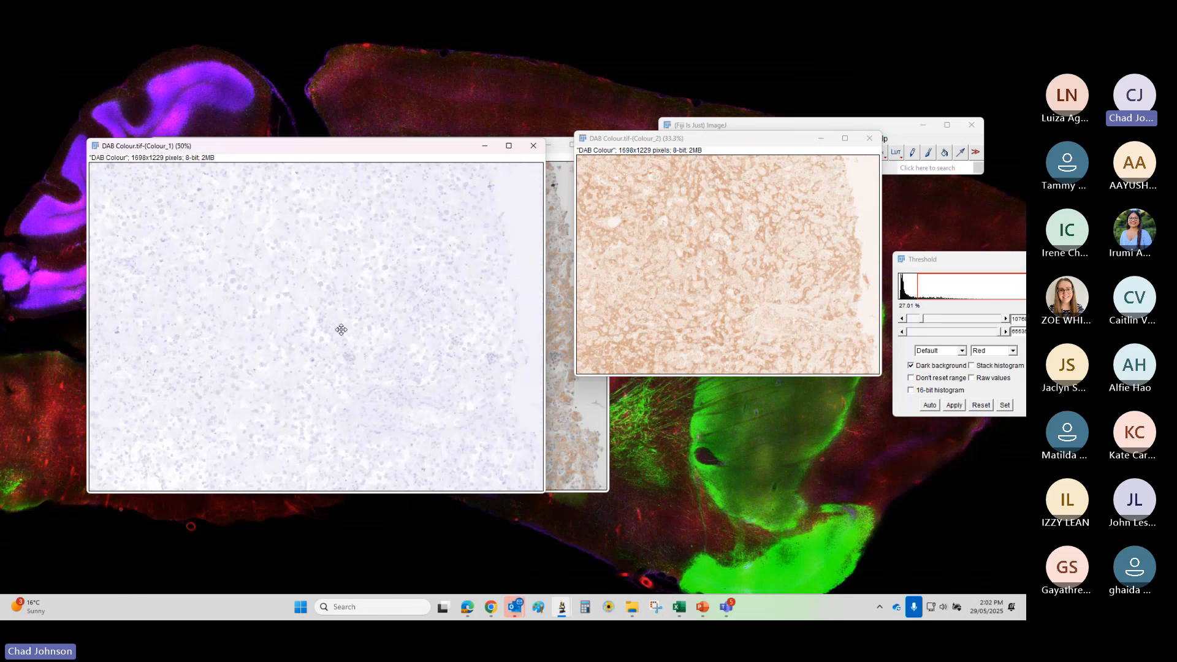
{"action": "scroll", "coordinate": [341, 330], "scroll_direction": "down", "scroll_amount": 1}
- Move the original DAB Colour image below the separated images and bring Colour_2 closer to Colour_1
{"action": "left_click_drag", "start_coordinate": [476, 147], "coordinate": [517, 145]}
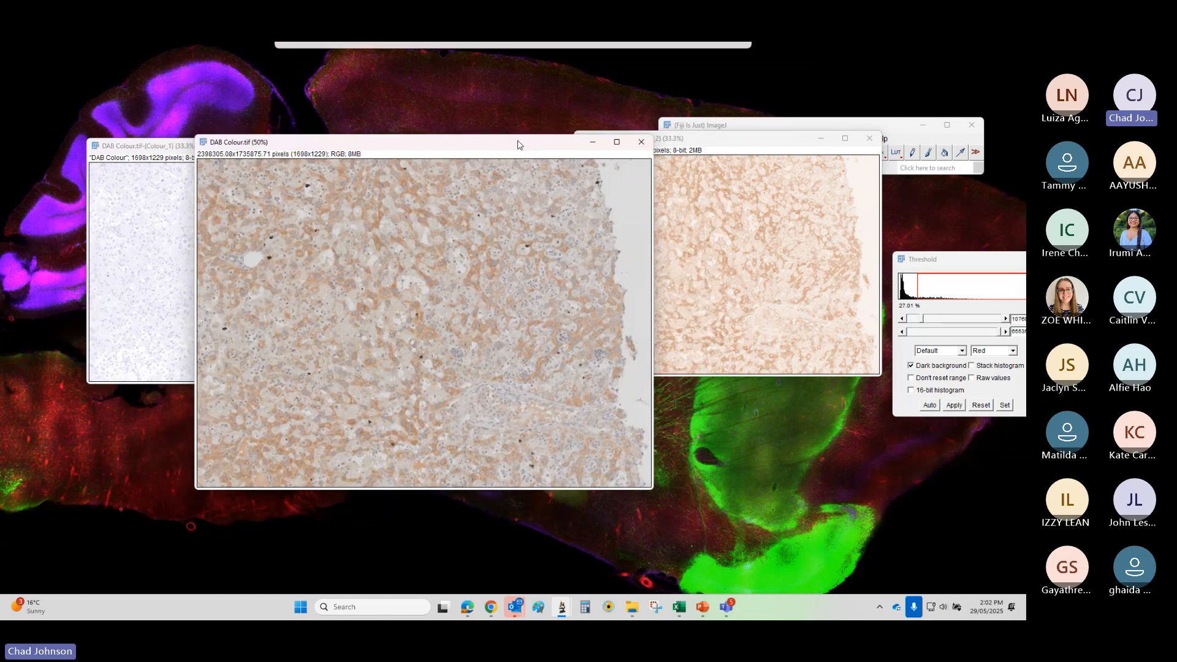
{"action": "left_click_drag", "start_coordinate": [517, 145], "coordinate": [544, 419]}
{"action": "left_click_drag", "start_coordinate": [711, 143], "coordinate": [578, 150]}
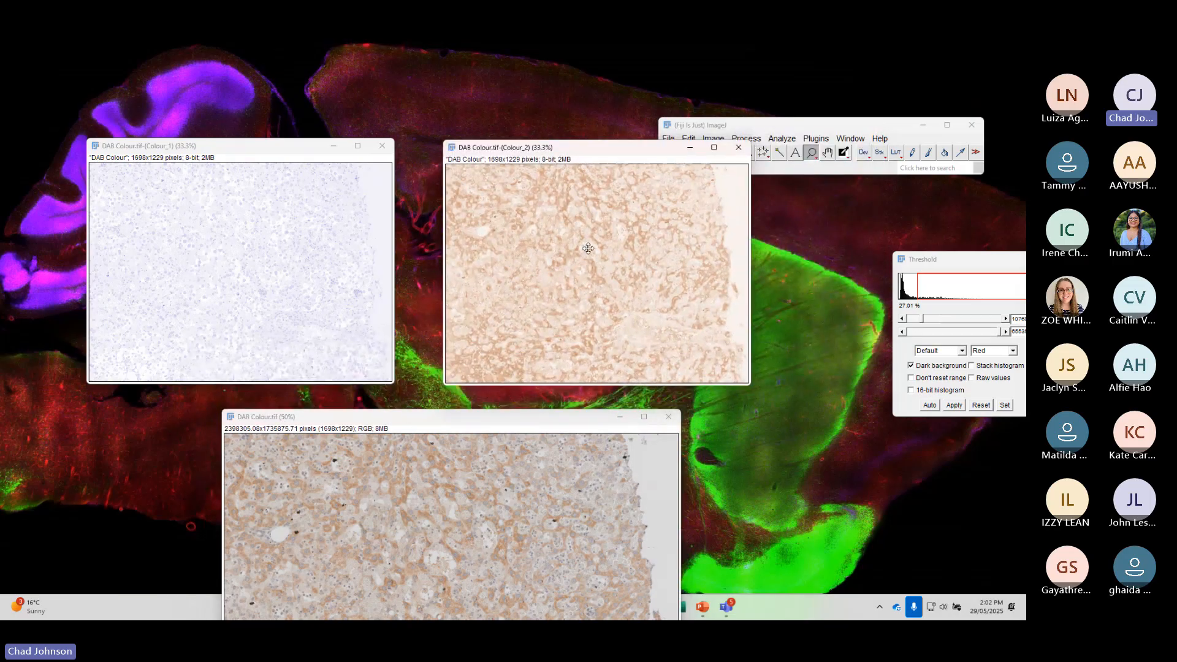
- Threshold the Colour_2 image from 0 to 161 to select the dark brown-stained areas
{"action": "key", "text": "ctrl+shift+t"}
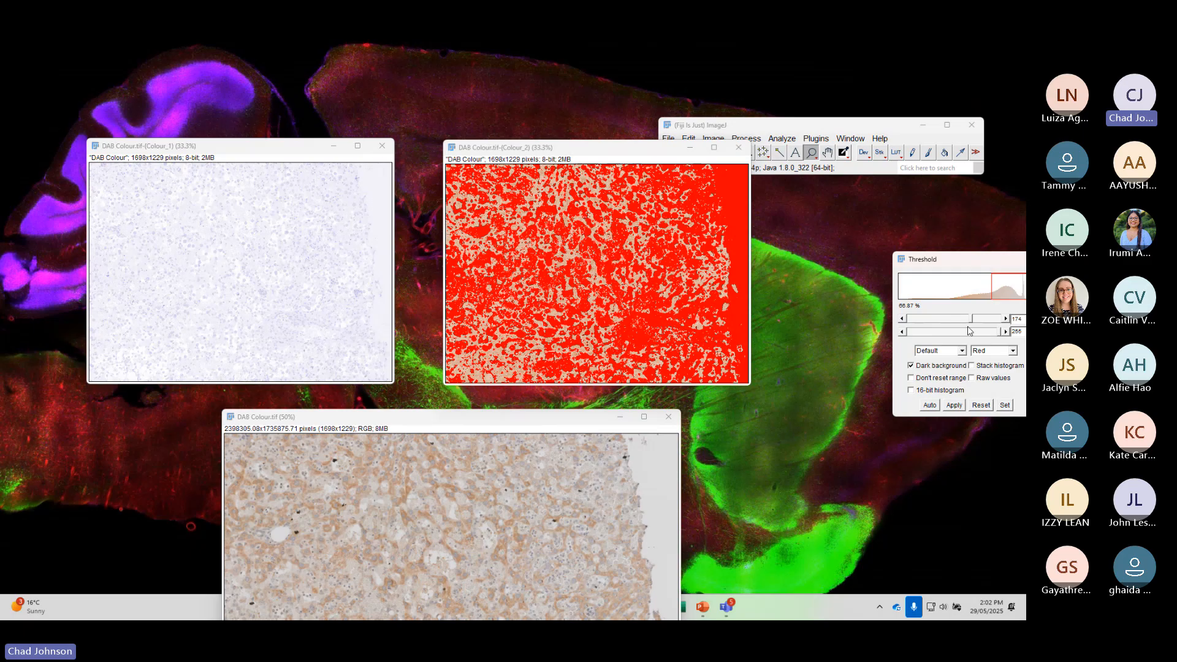
{"action": "left_click_drag", "start_coordinate": [971, 320], "coordinate": [908, 322]}
{"action": "left_click_drag", "start_coordinate": [999, 332], "coordinate": [967, 336]}
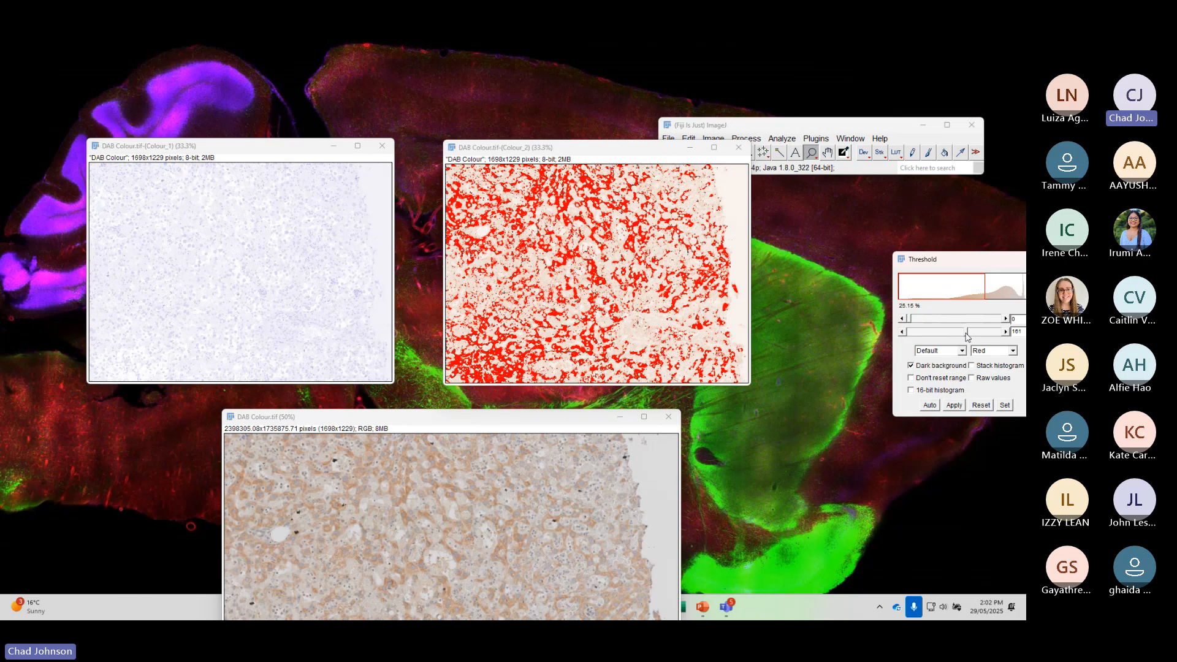
- Examine how well the red threshold overlay matches the DAB staining in Colour_2, up close and at full view
{"action": "left_click", "coordinate": [640, 266]}
{"action": "left_click", "coordinate": [640, 266]}
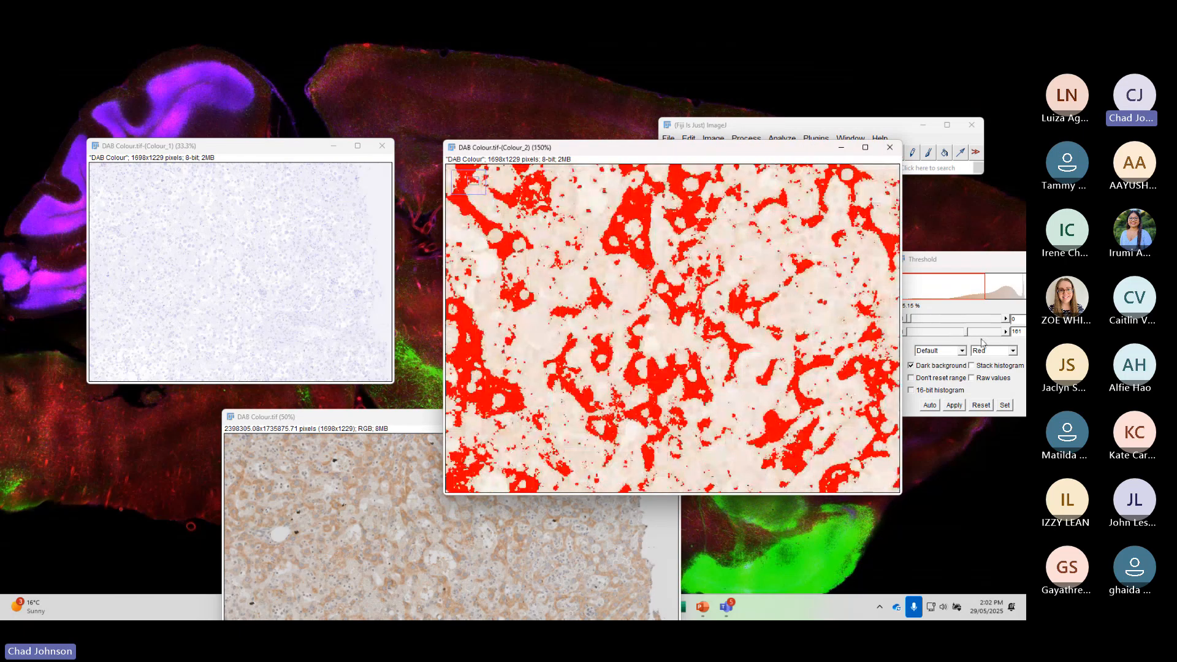
{"action": "key", "text": "alt+Tab"}
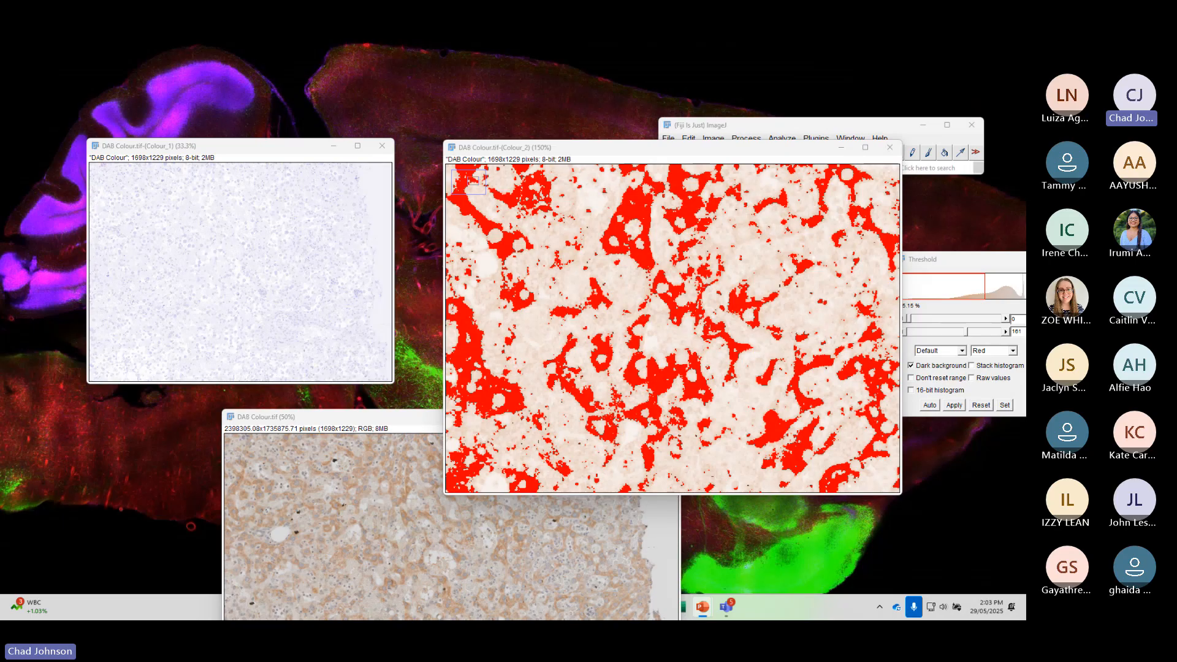
{"action": "right_click", "coordinate": [595, 264]}
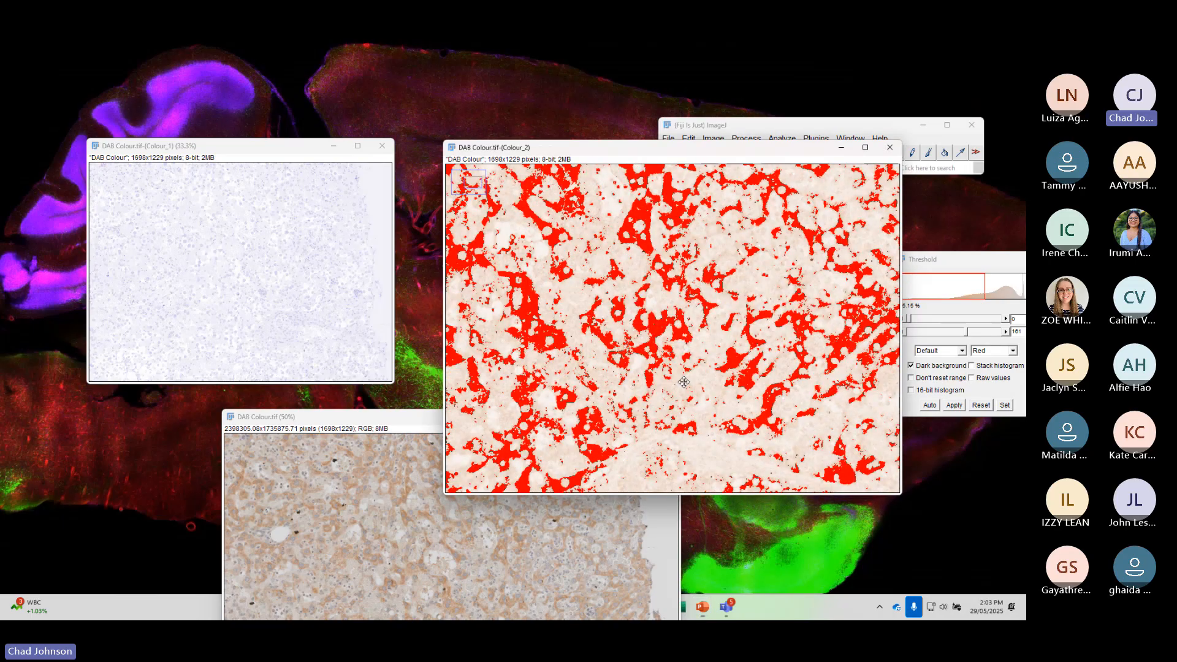
{"action": "right_click", "coordinate": [594, 264]}
{"action": "right_click", "coordinate": [595, 263]}
{"action": "right_click", "coordinate": [595, 264]}
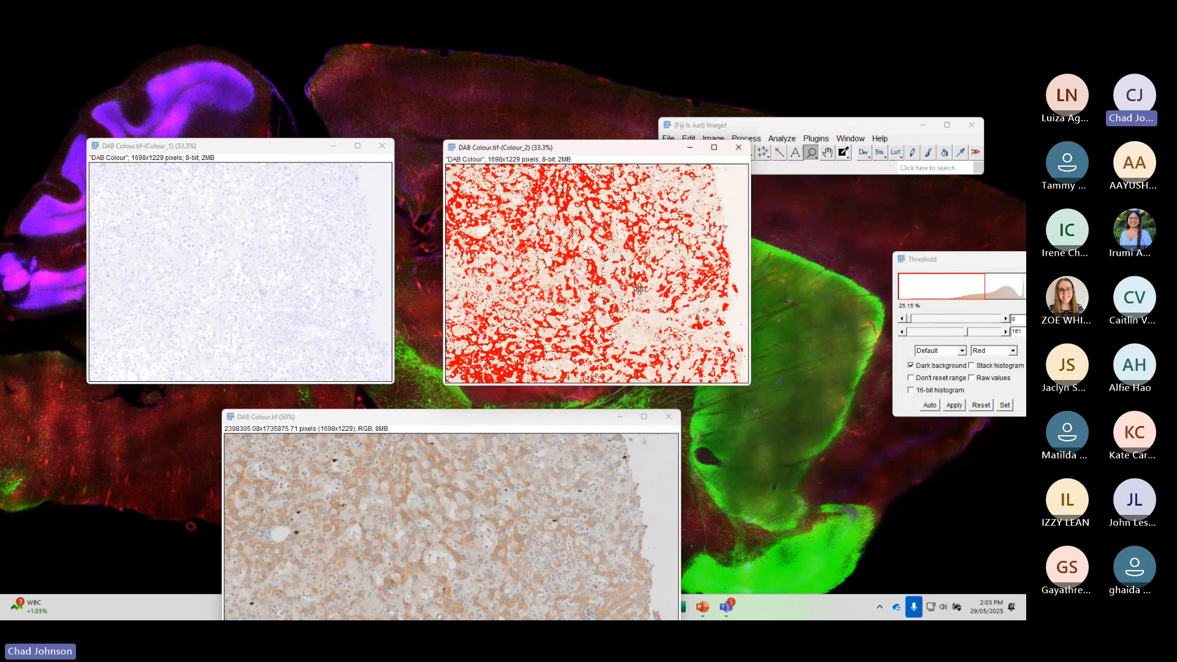
{"action": "left_click", "coordinate": [593, 252]}
{"action": "left_click", "coordinate": [588, 256]}
{"action": "right_click", "coordinate": [576, 264]}
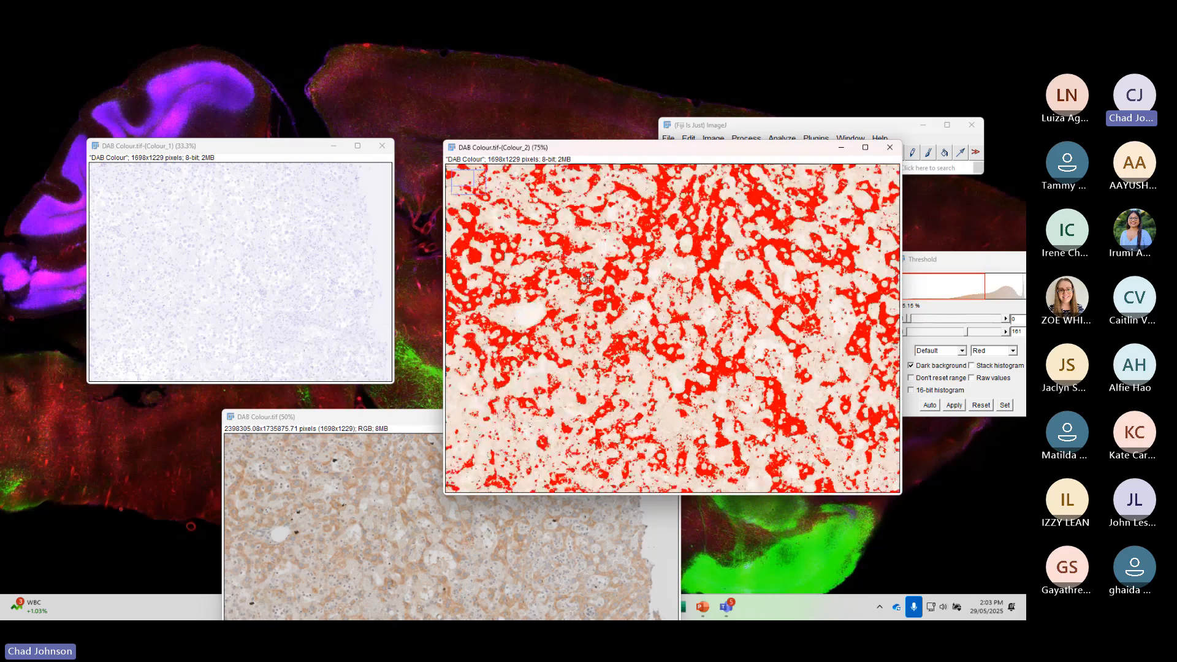
{"action": "right_click", "coordinate": [576, 264]}
- Configure the measurements by removing integrated density, min & max gray value and mean gray value, keeping area and area fraction
{"action": "left_click", "coordinate": [782, 138]}
{"action": "left_click", "coordinate": [803, 238]}
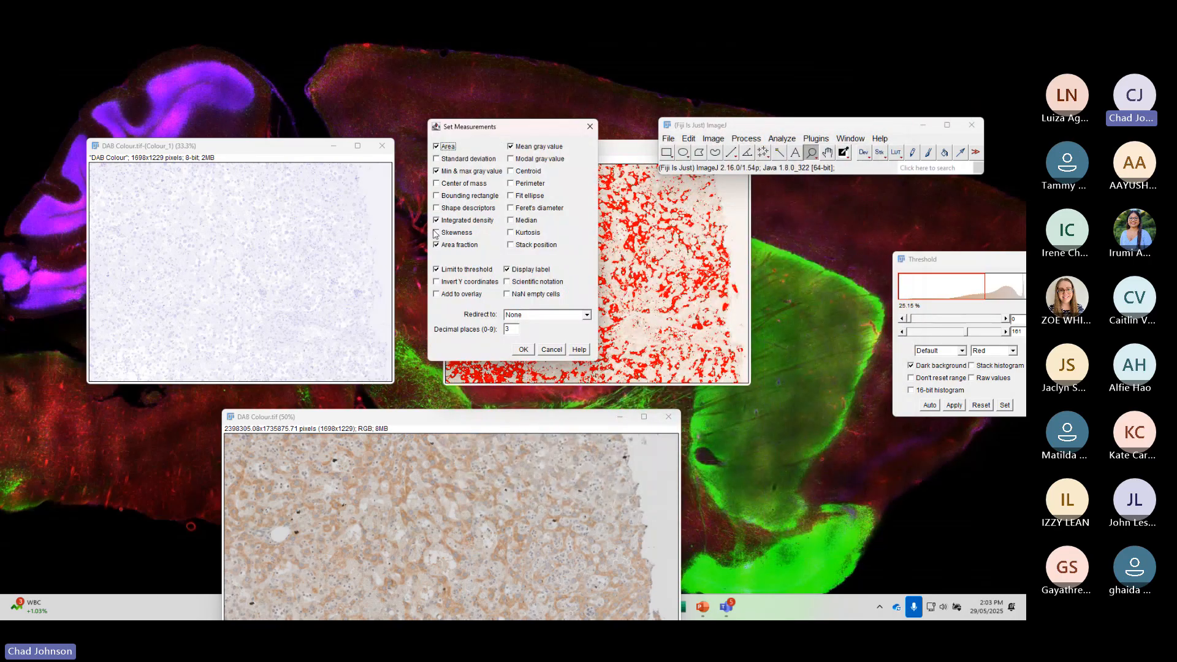
{"action": "left_click", "coordinate": [457, 221]}
{"action": "left_click", "coordinate": [445, 171]}
{"action": "left_click", "coordinate": [539, 147]}
{"action": "left_click_drag", "start_coordinate": [484, 126], "coordinate": [734, 244]}
{"action": "left_click", "coordinate": [772, 466]}
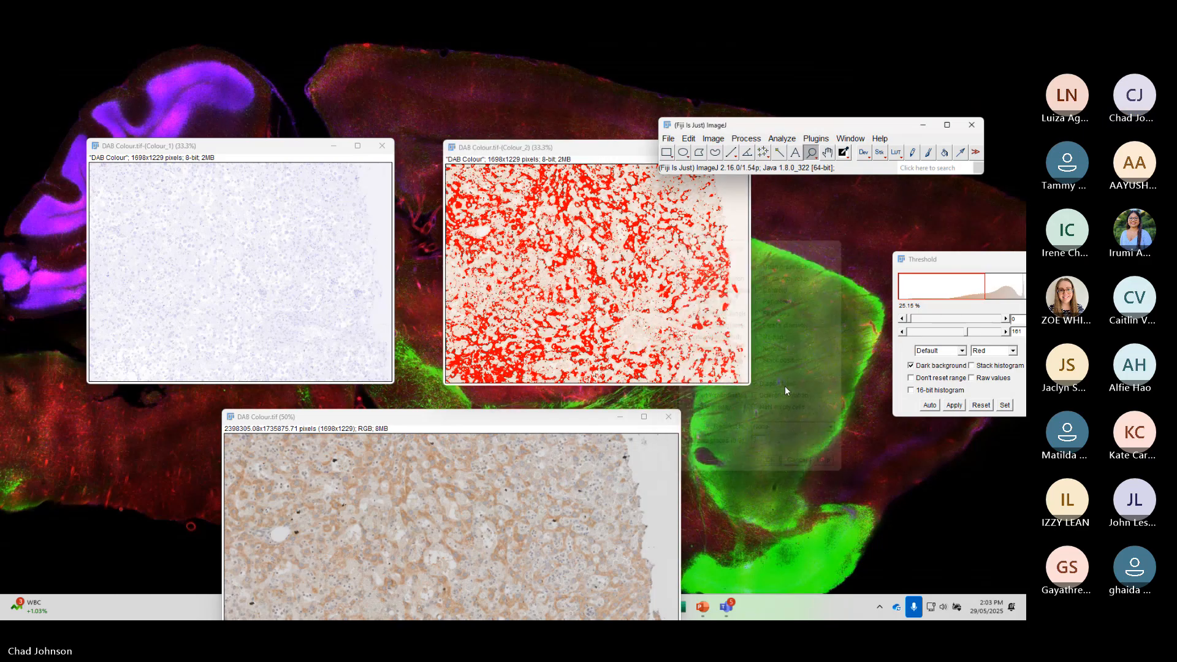
- Measure the thresholded area of the Colour_2 image and move the Results table off the separated images
{"action": "left_click", "coordinate": [578, 158]}
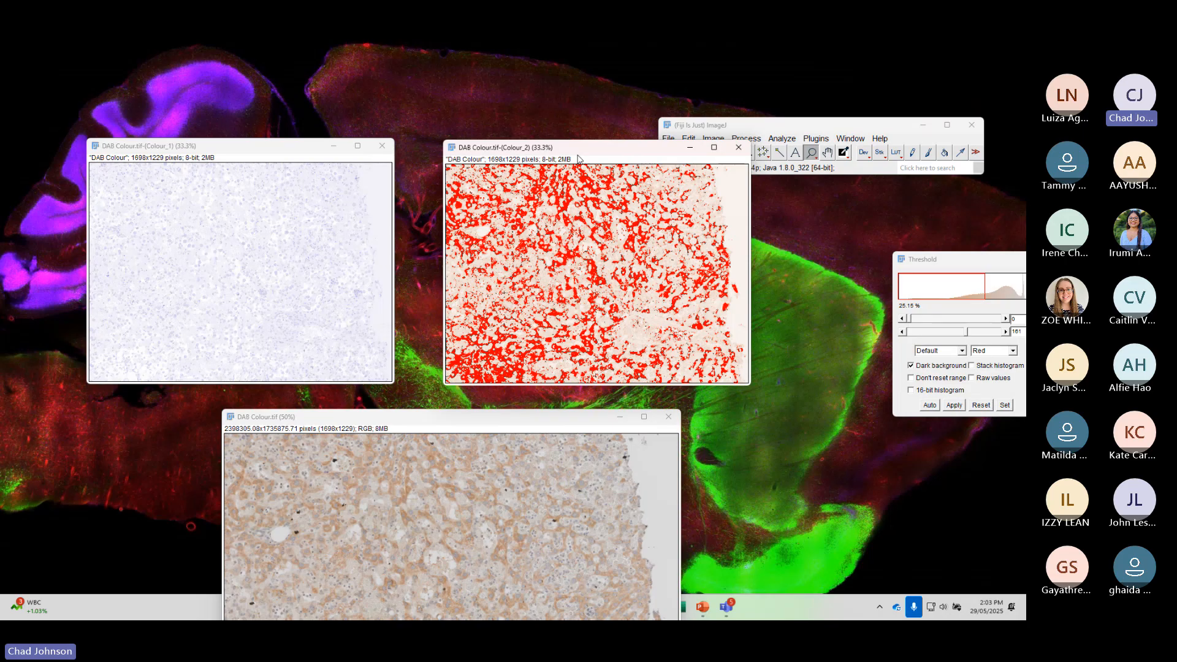
{"action": "key", "text": "ctrl+n"}
{"action": "key", "text": "ctrl+m"}
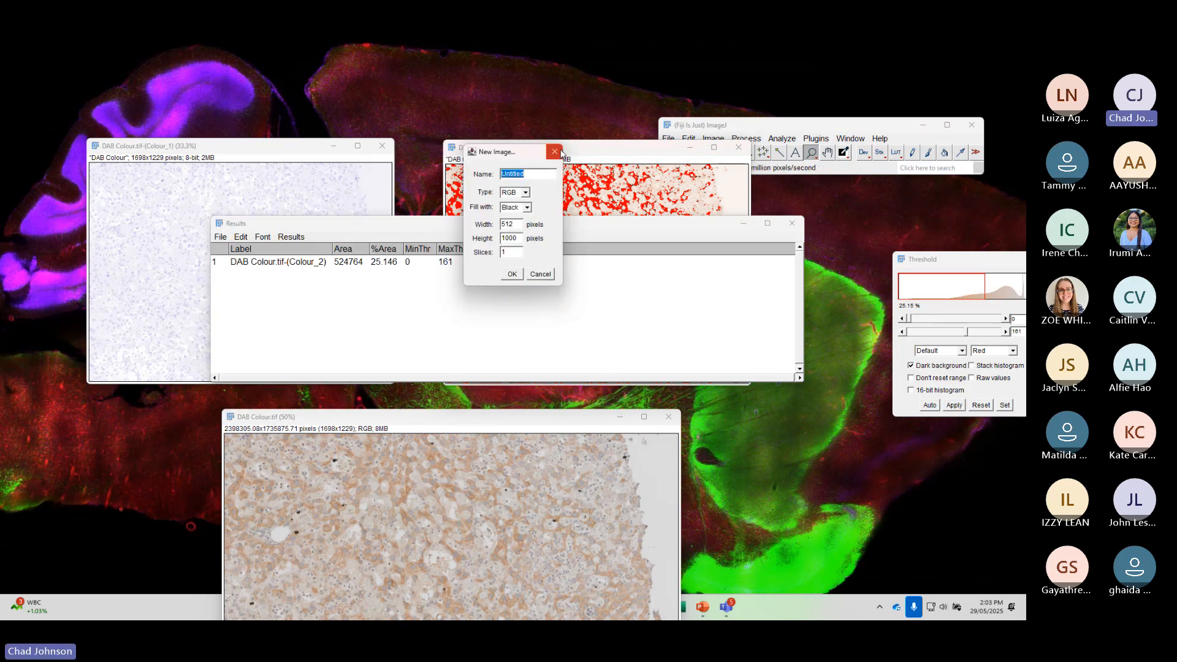
{"action": "key", "text": "Escape"}
{"action": "left_click_drag", "start_coordinate": [400, 231], "coordinate": [628, 337]}
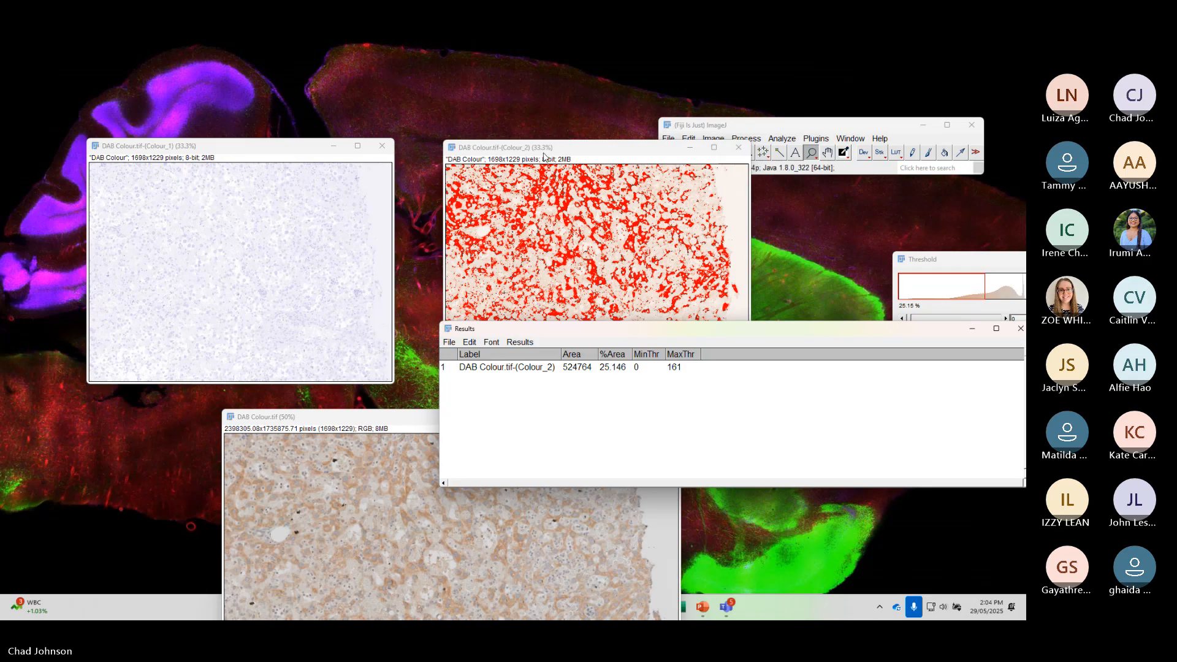
- Reset the threshold on the Colour_2 image and shift its window slightly
{"action": "left_click", "coordinate": [543, 157]}
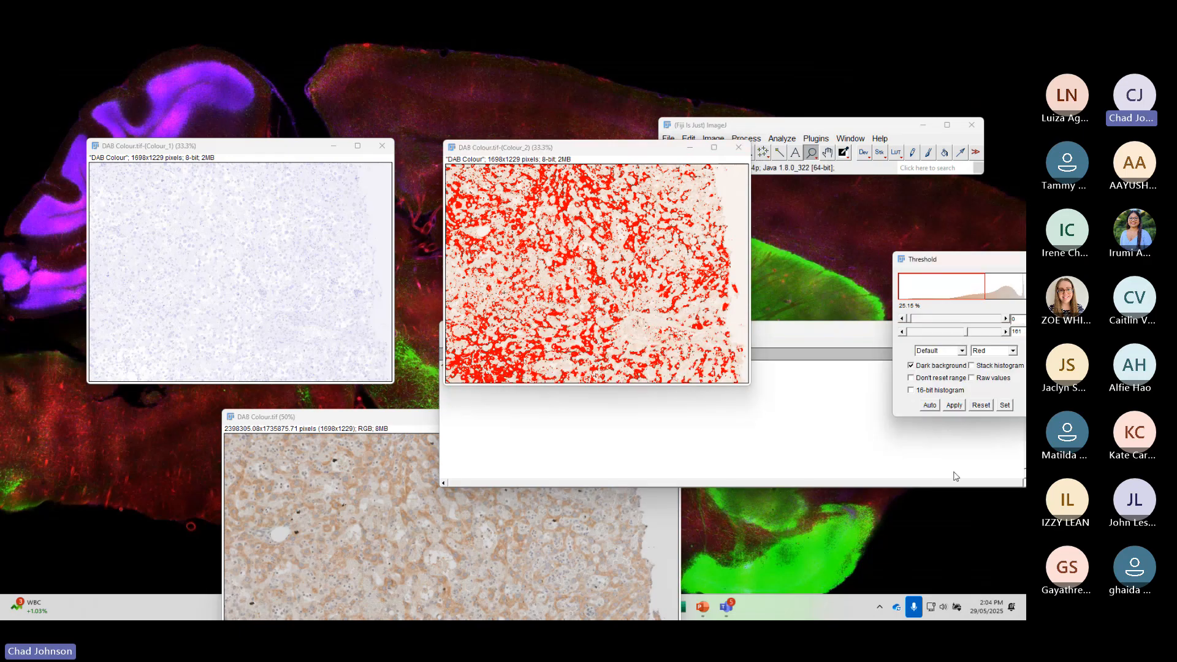
{"action": "left_click", "coordinate": [979, 406]}
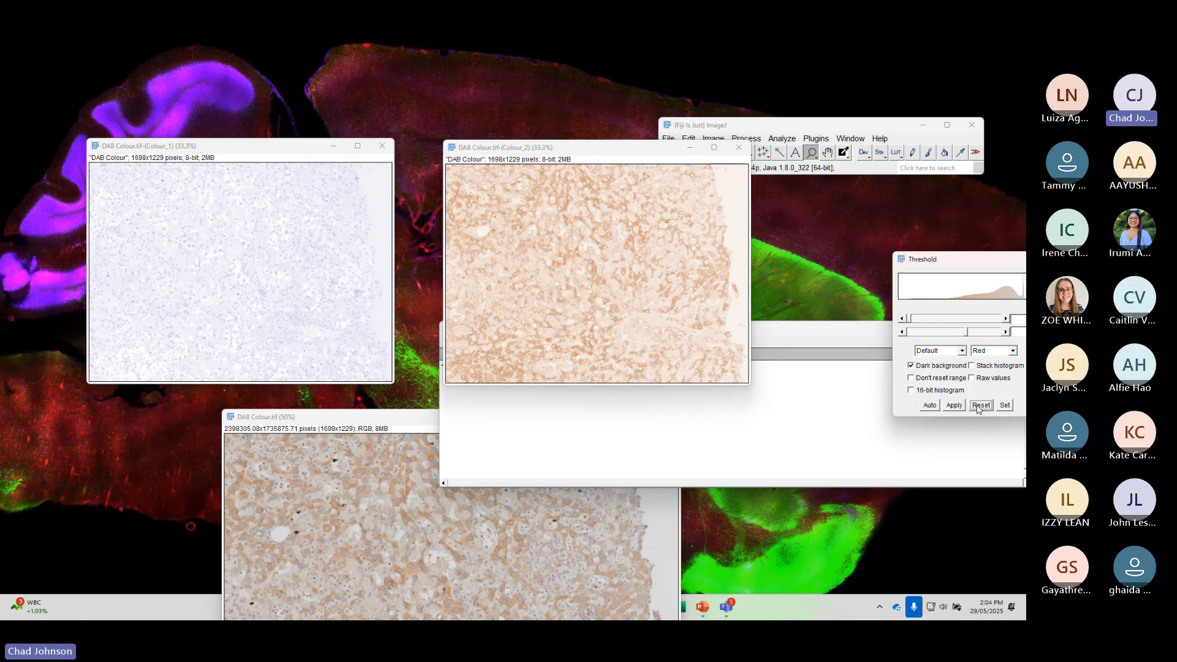
{"action": "left_click_drag", "start_coordinate": [582, 147], "coordinate": [599, 167]}
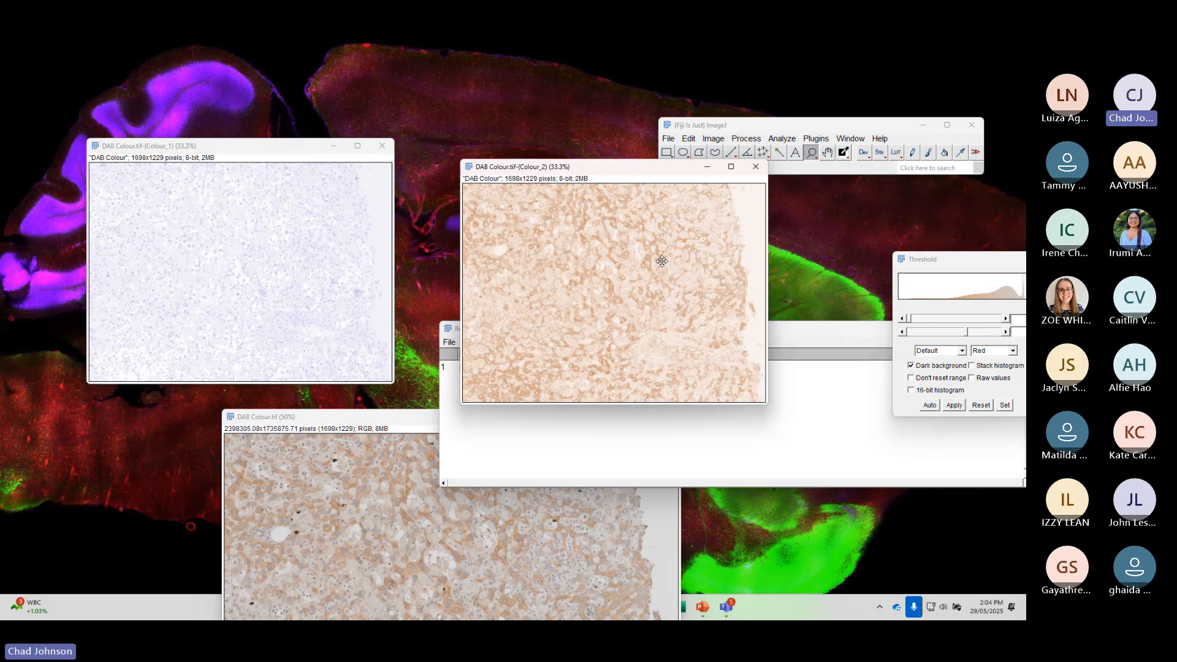
- Invert both the Colour_2 and Colour_1 images
{"action": "key", "text": "ctrl+shift+i"}
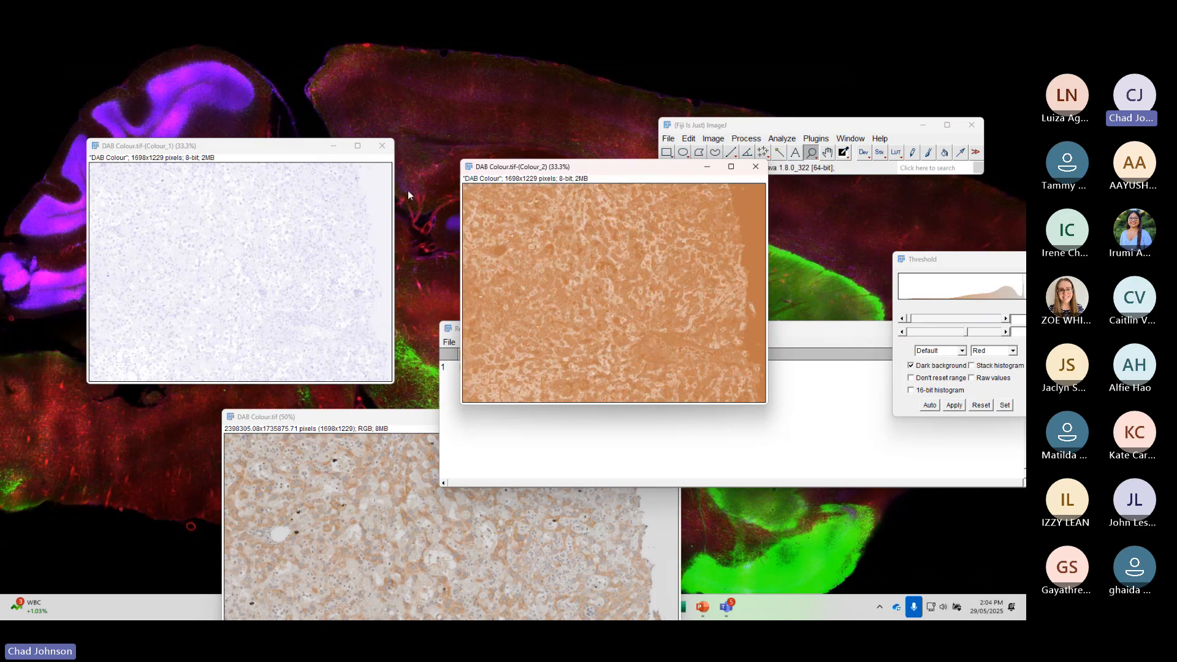
{"action": "left_click", "coordinate": [284, 153]}
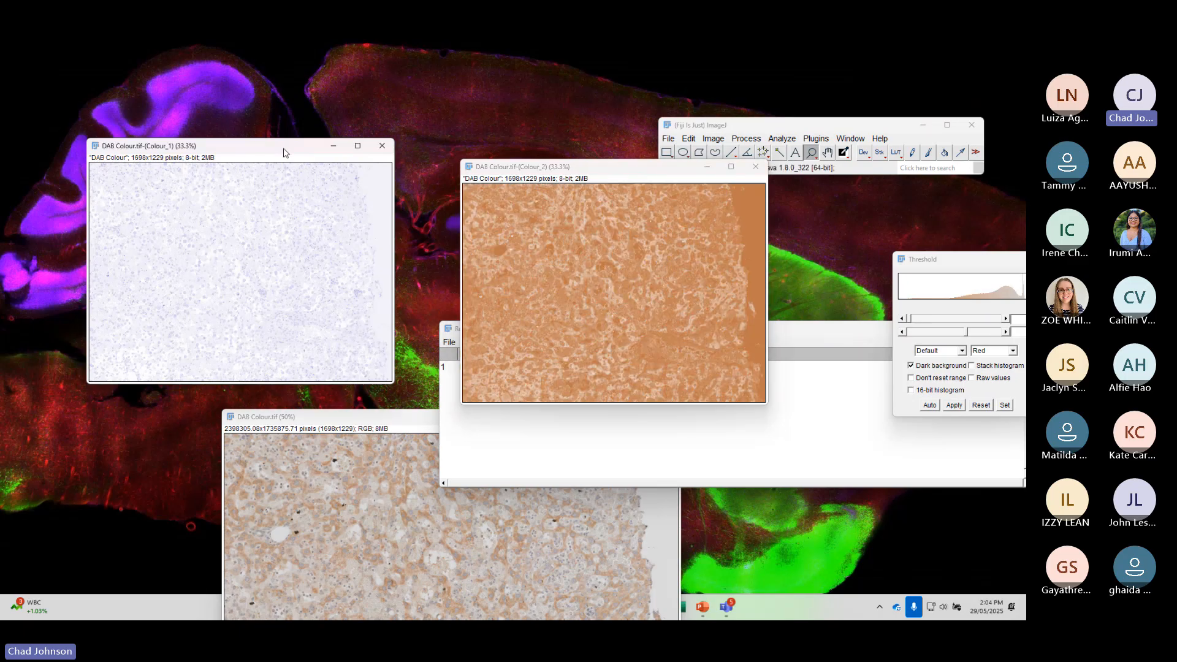
{"action": "key", "text": "ctrl+shift+i"}
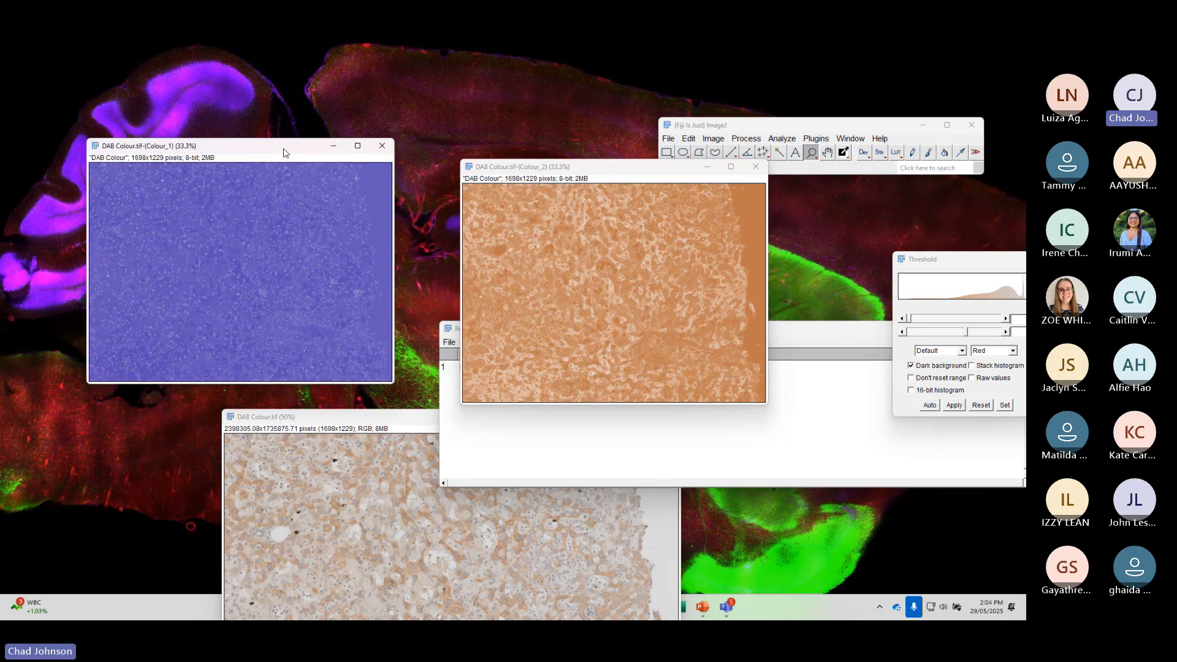
- Apply the Green lookup table to the inverted Colour_2 image and enlarge it to 75% zoom
{"action": "left_click", "coordinate": [607, 167]}
{"action": "left_click_drag", "start_coordinate": [661, 161], "coordinate": [622, 200]}
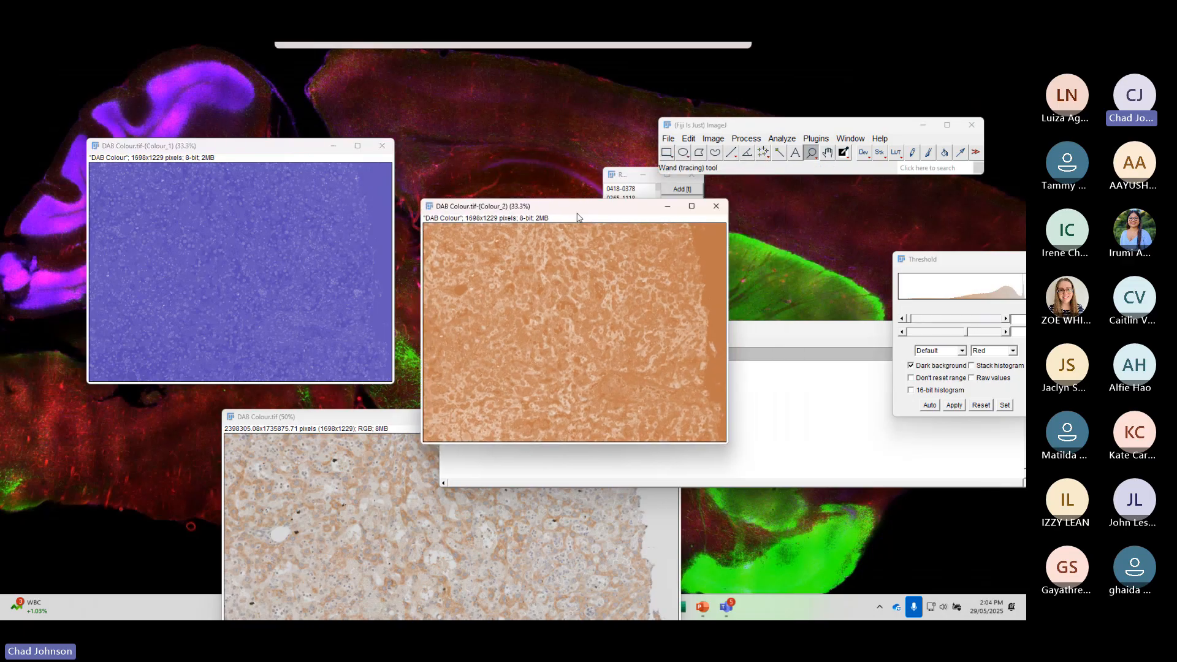
{"action": "left_click", "coordinate": [897, 154]}
{"action": "left_click", "coordinate": [917, 177]}
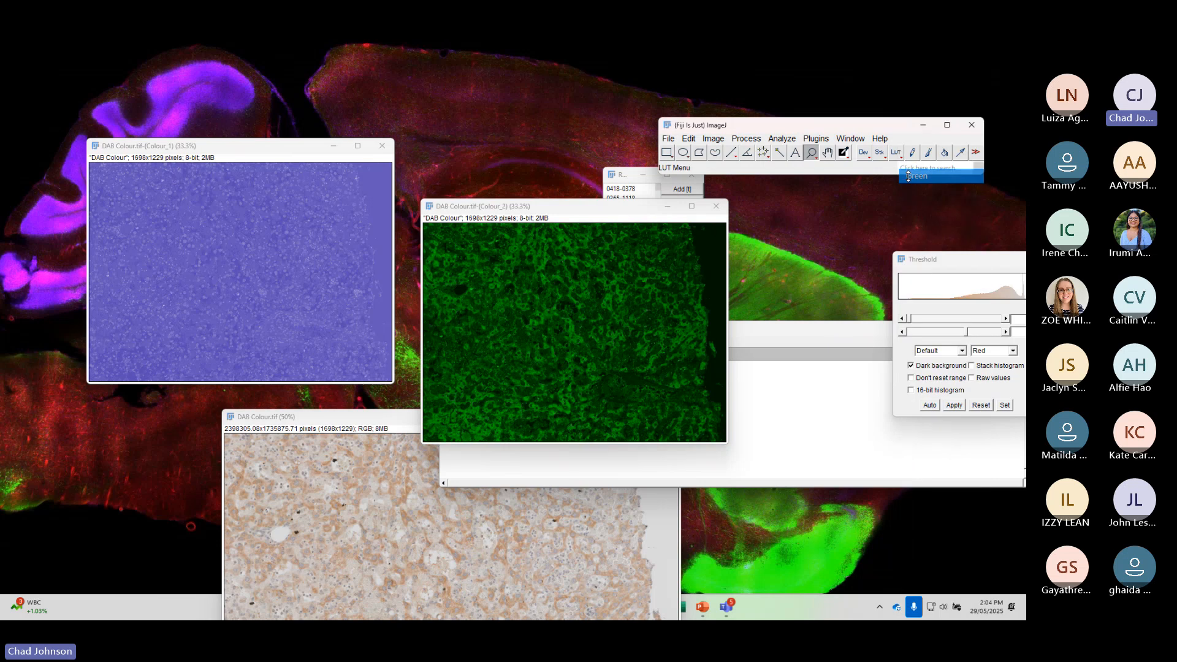
{"action": "left_click", "coordinate": [602, 316]}
{"action": "left_click", "coordinate": [576, 326]}
- Move the inverted Colour_1 image beside the green image and apply the Blue lookup table to it
{"action": "left_click_drag", "start_coordinate": [266, 154], "coordinate": [479, 253]}
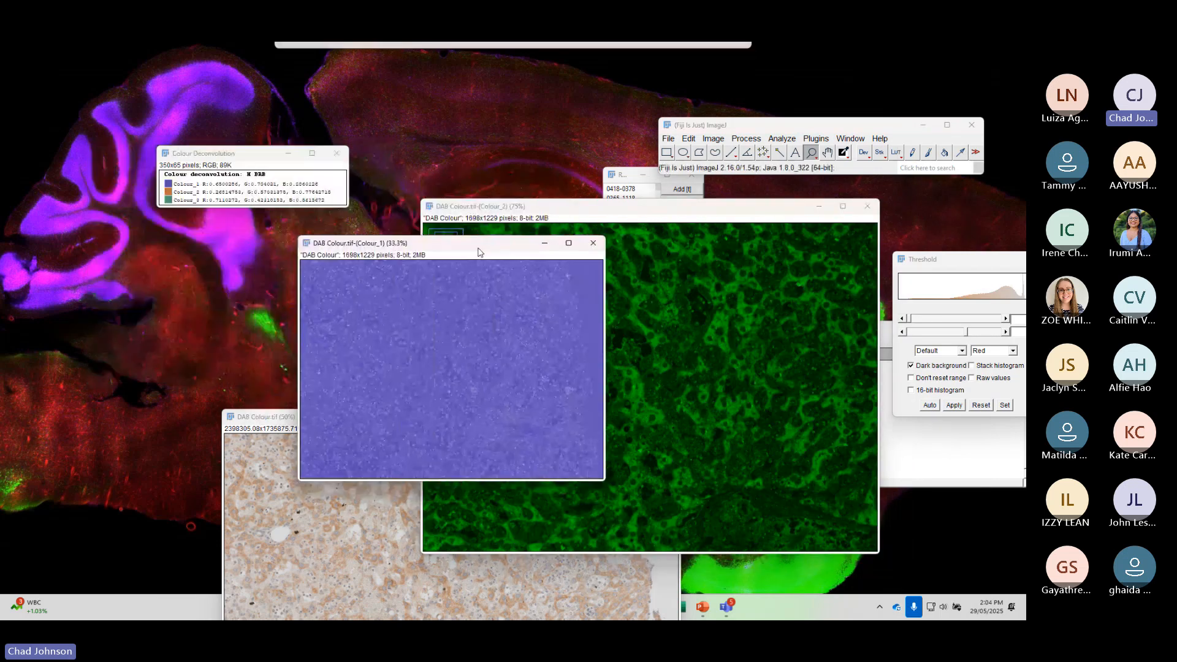
{"action": "left_click", "coordinate": [896, 153]}
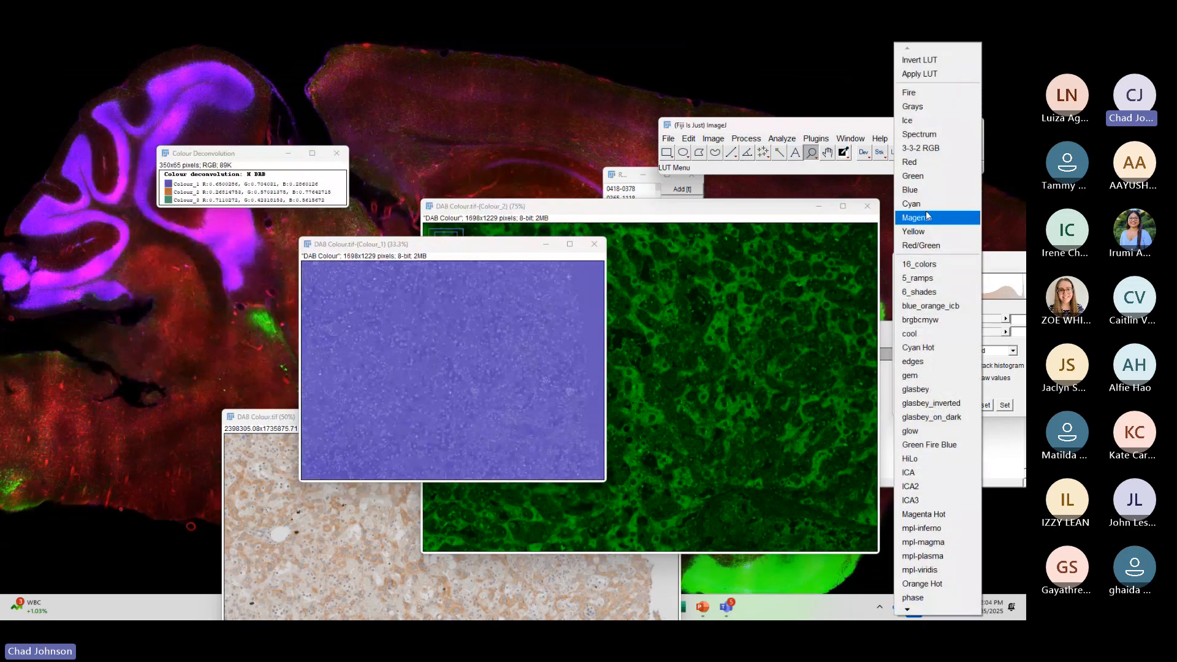
{"action": "left_click", "coordinate": [910, 189]}
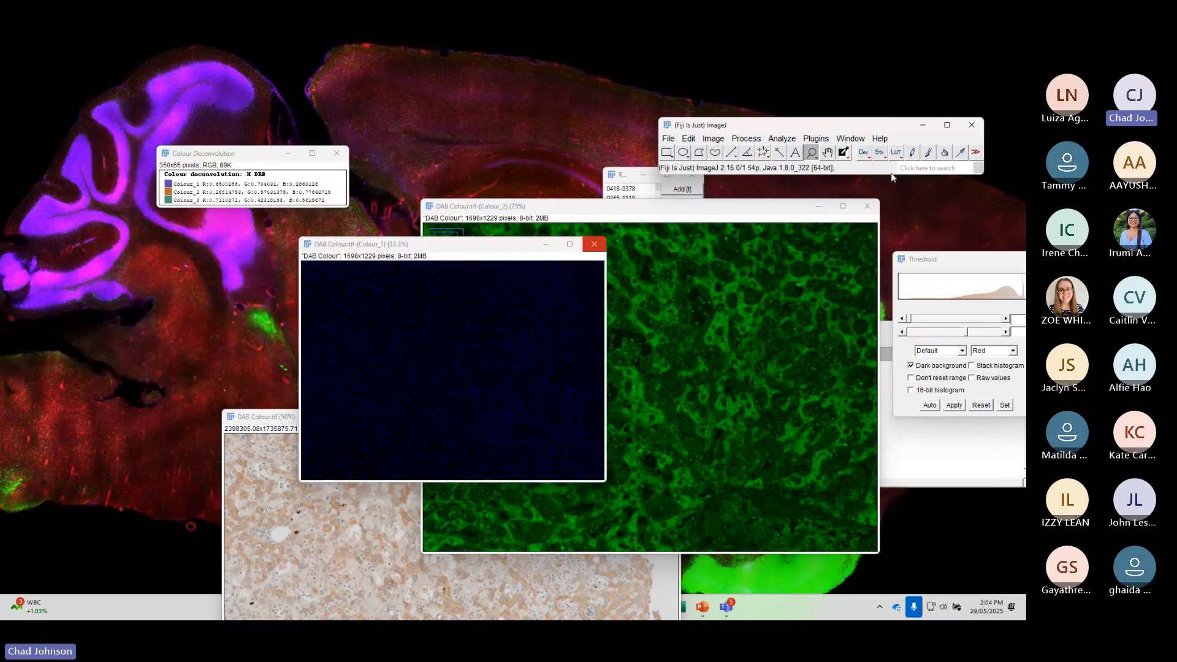
- Apply the Cyan Hot lookup table to the inverted Colour_1 image and place it beside the green image
{"action": "left_click", "coordinate": [898, 154]}
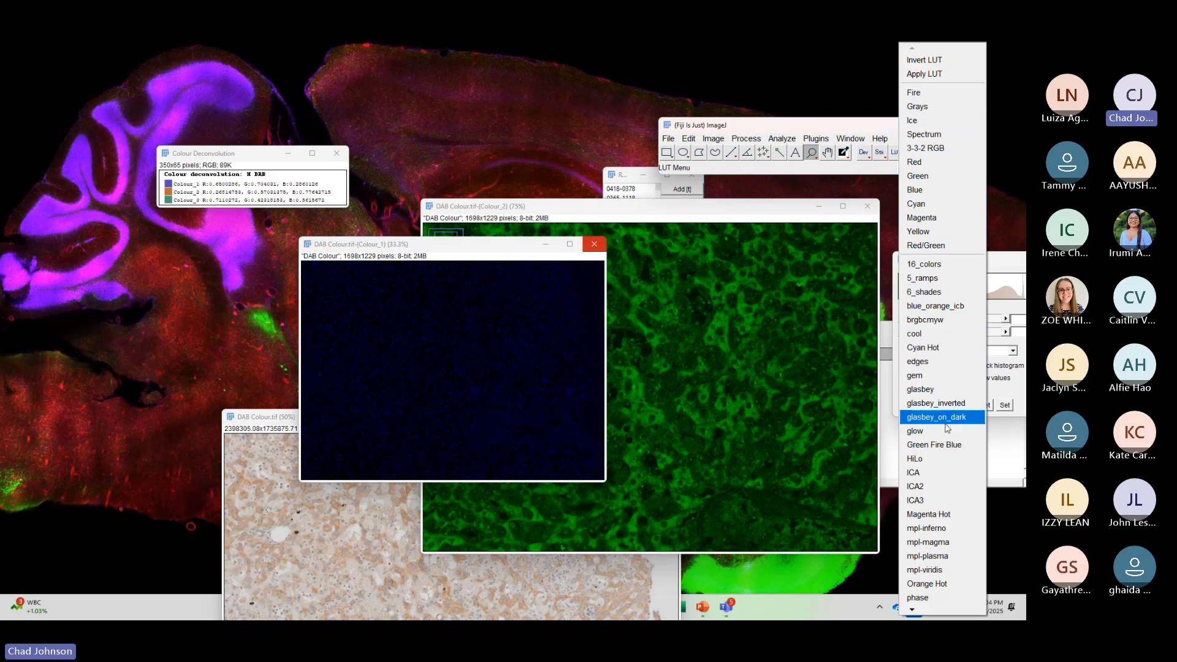
{"action": "left_click", "coordinate": [937, 355]}
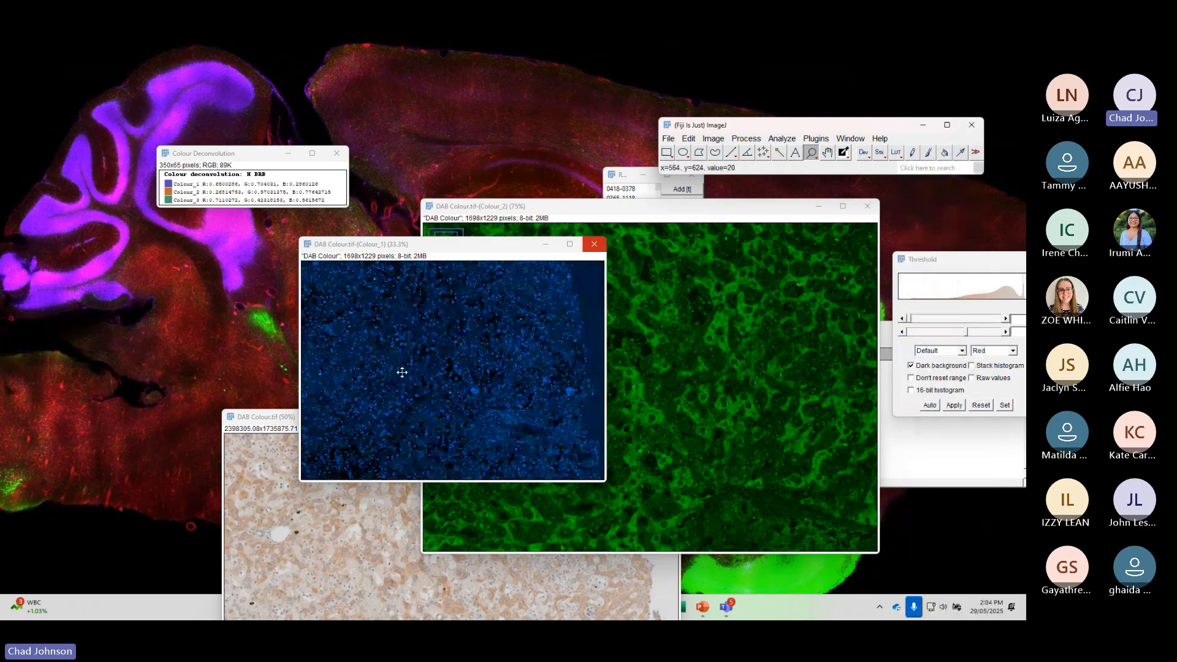
{"action": "scroll", "coordinate": [401, 373], "scroll_direction": "up", "scroll_amount": 5}
{"action": "scroll", "coordinate": [401, 372], "scroll_direction": "down", "scroll_amount": 5}
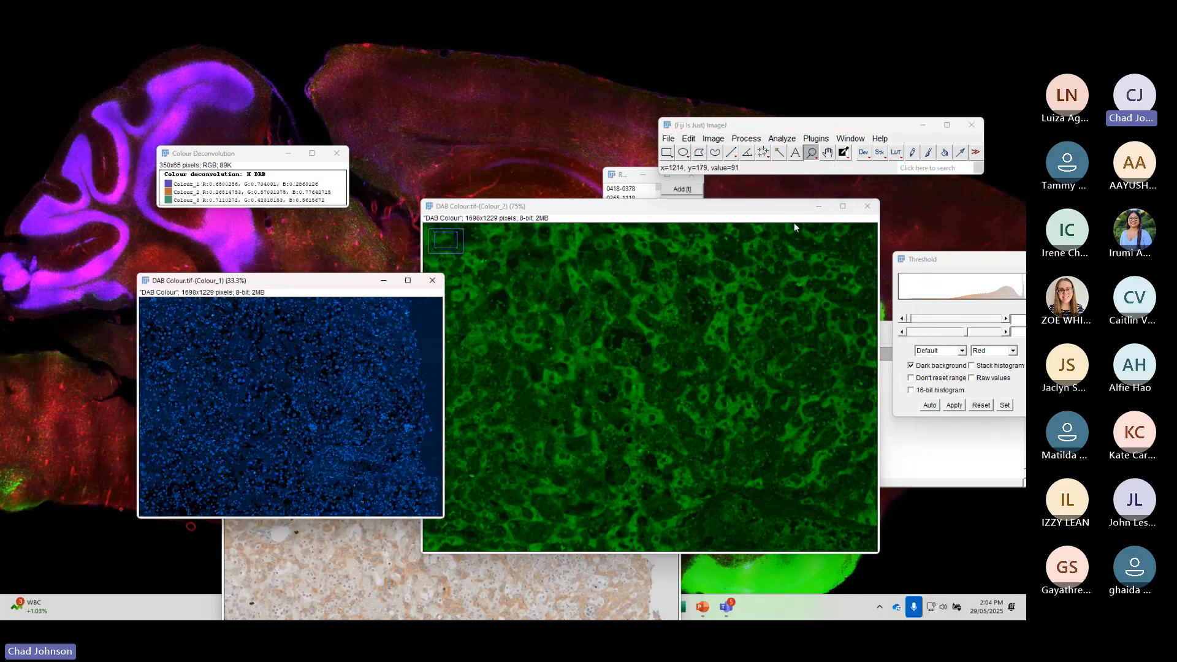
- Merge Colour_2 as the green channel and Colour_1 as the cyan channel into a composite, keeping the source images
{"action": "left_click", "coordinate": [713, 138]}
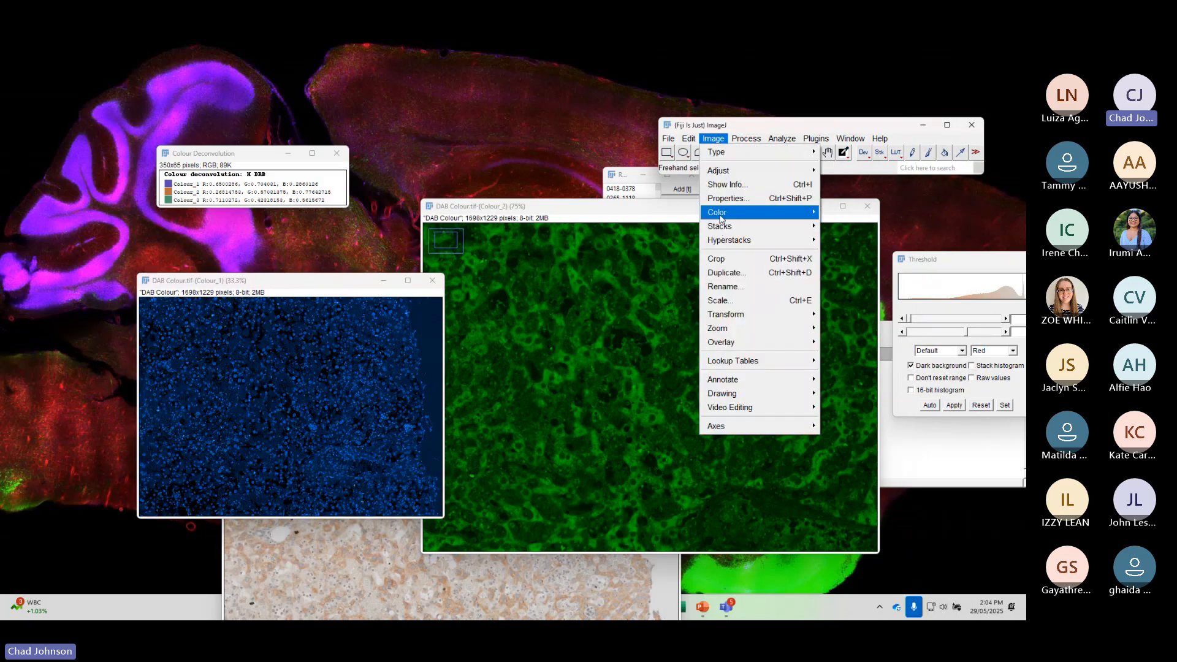
{"action": "mouse_move", "coordinate": [736, 212]}
{"action": "left_click", "coordinate": [851, 226]}
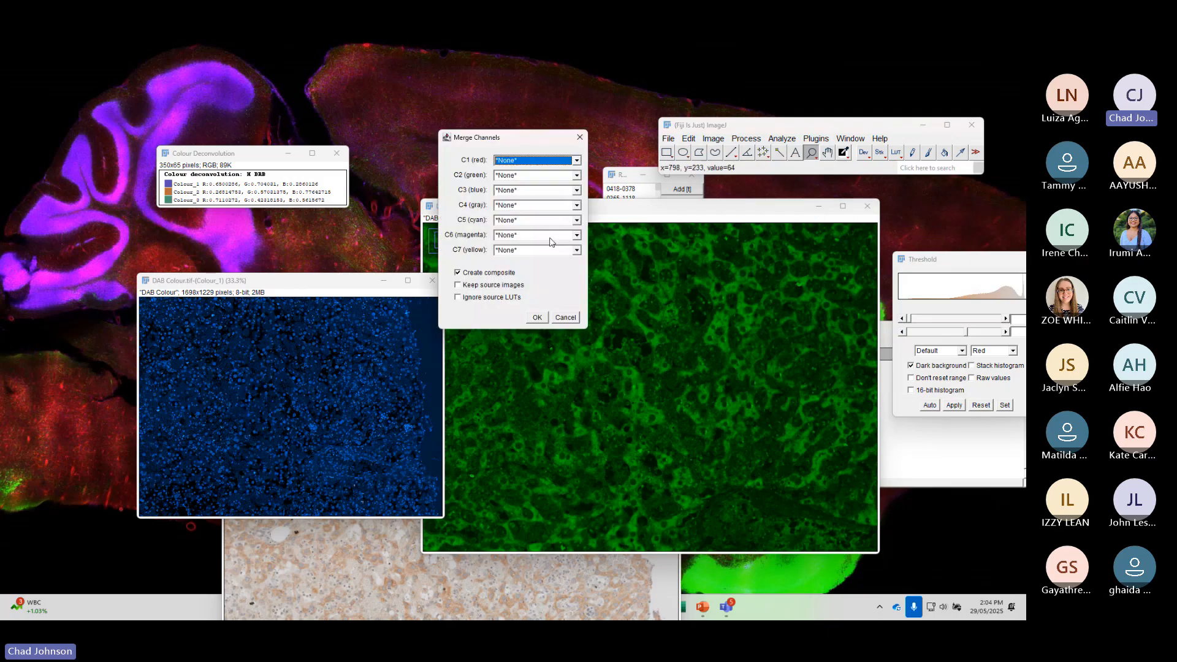
{"action": "left_click_drag", "start_coordinate": [531, 138], "coordinate": [330, 363]}
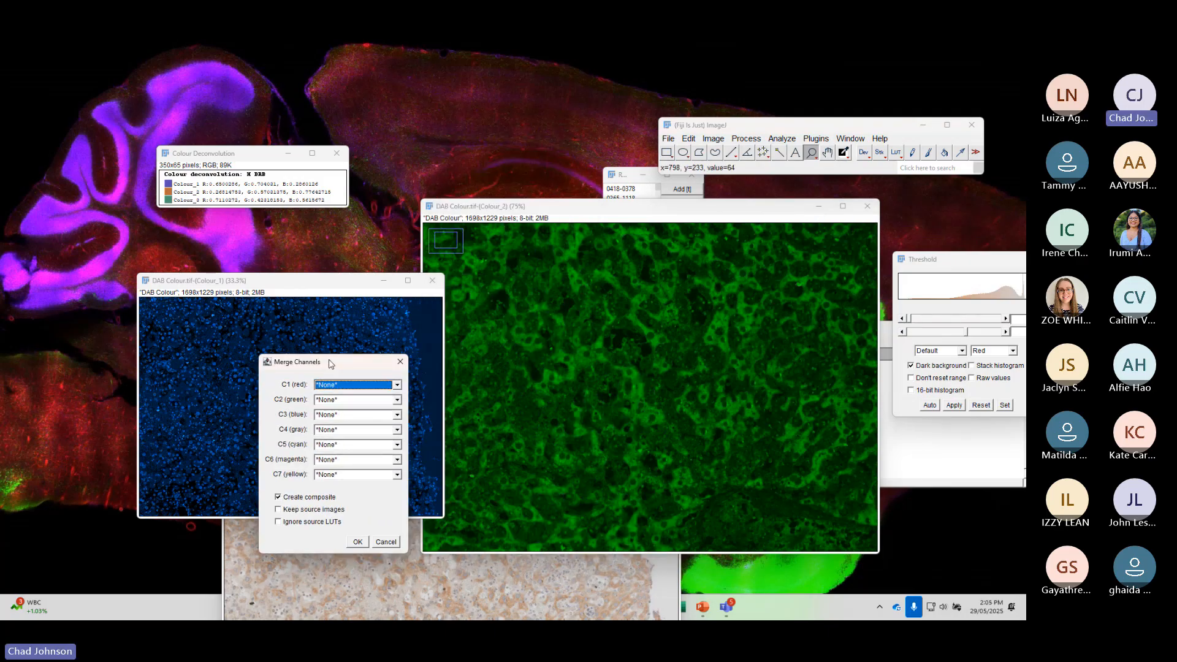
{"action": "left_click", "coordinate": [347, 448]}
{"action": "left_click", "coordinate": [351, 472]}
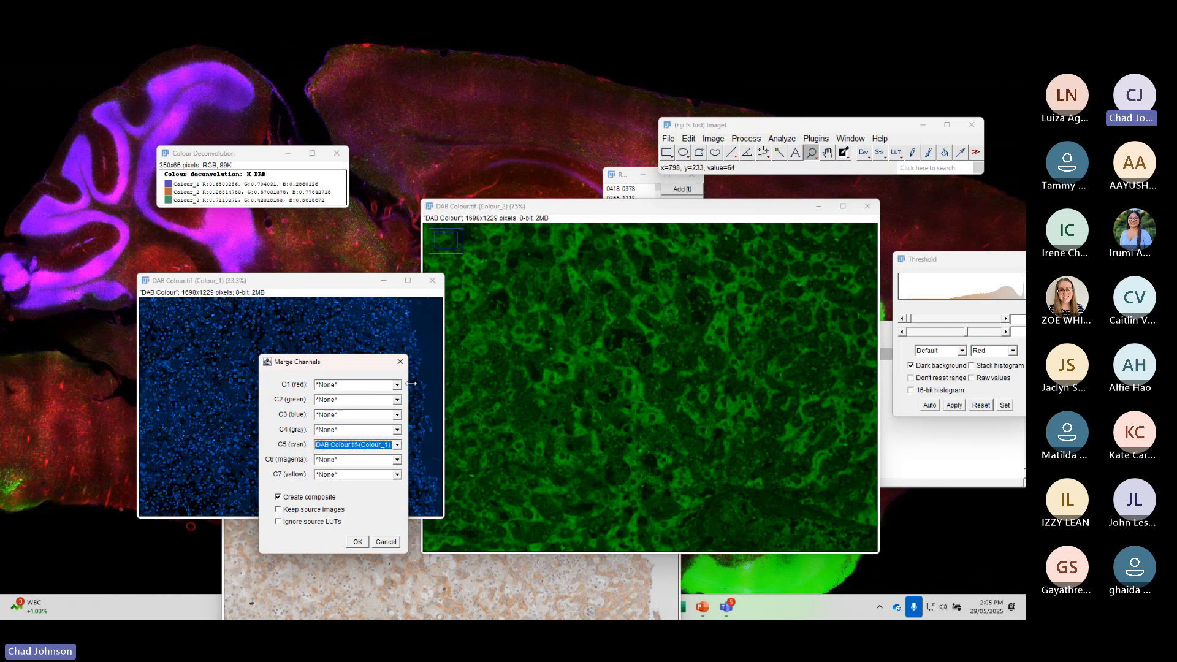
{"action": "left_click", "coordinate": [328, 405]}
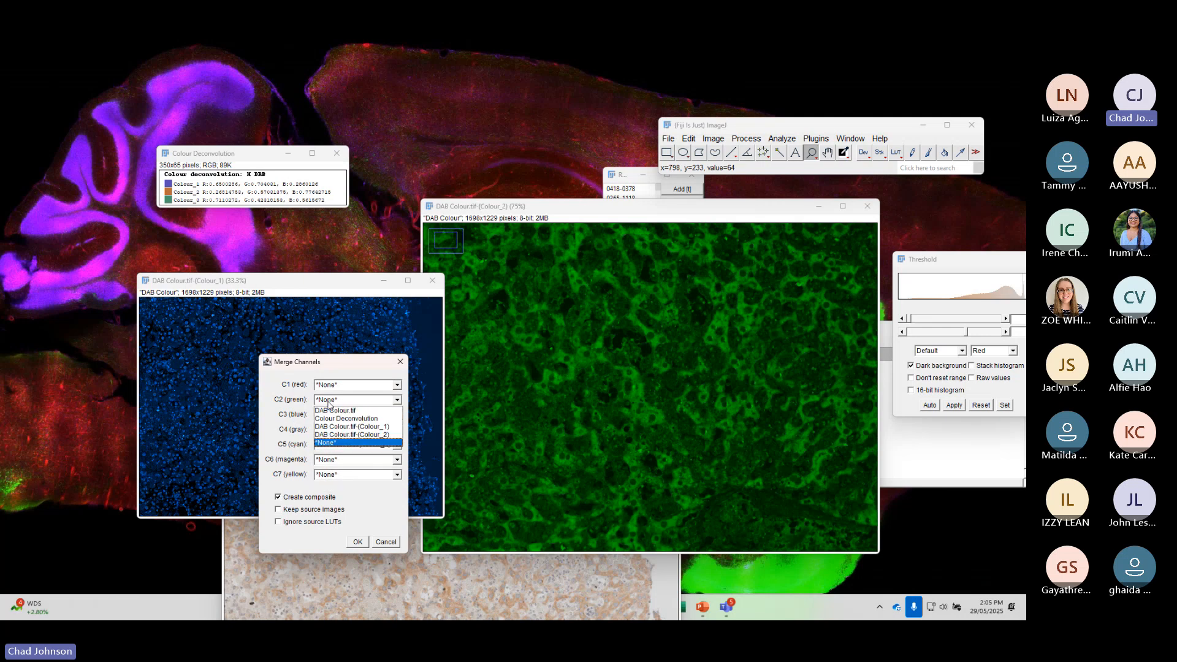
{"action": "left_click", "coordinate": [362, 439]}
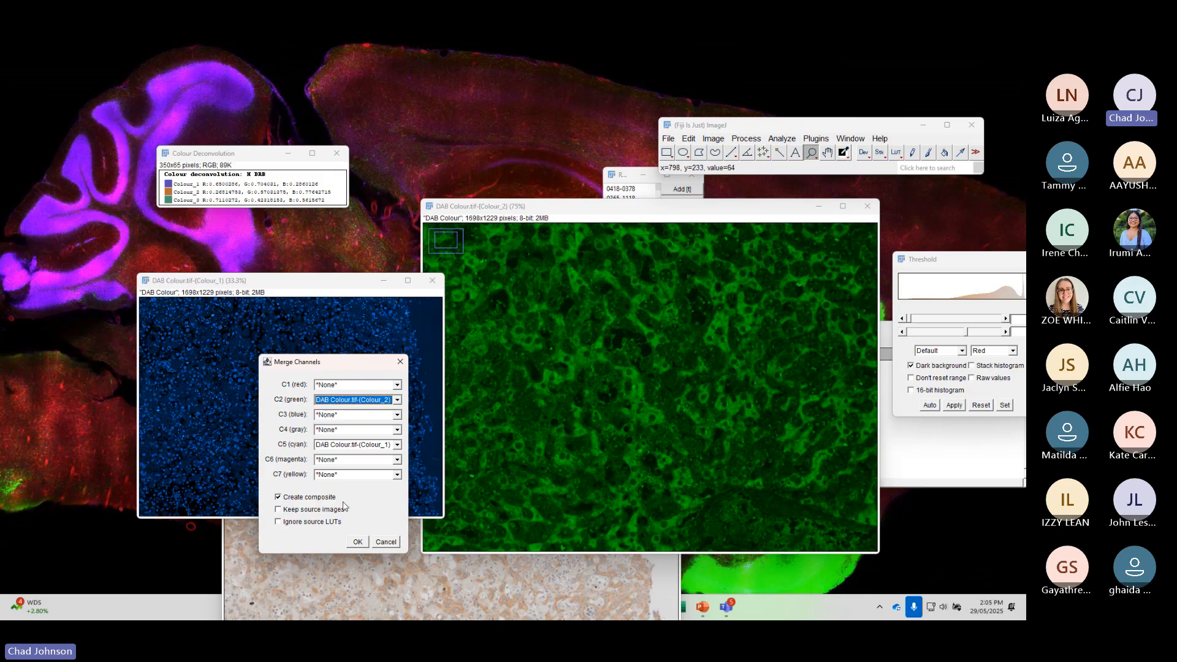
{"action": "left_click", "coordinate": [278, 511]}
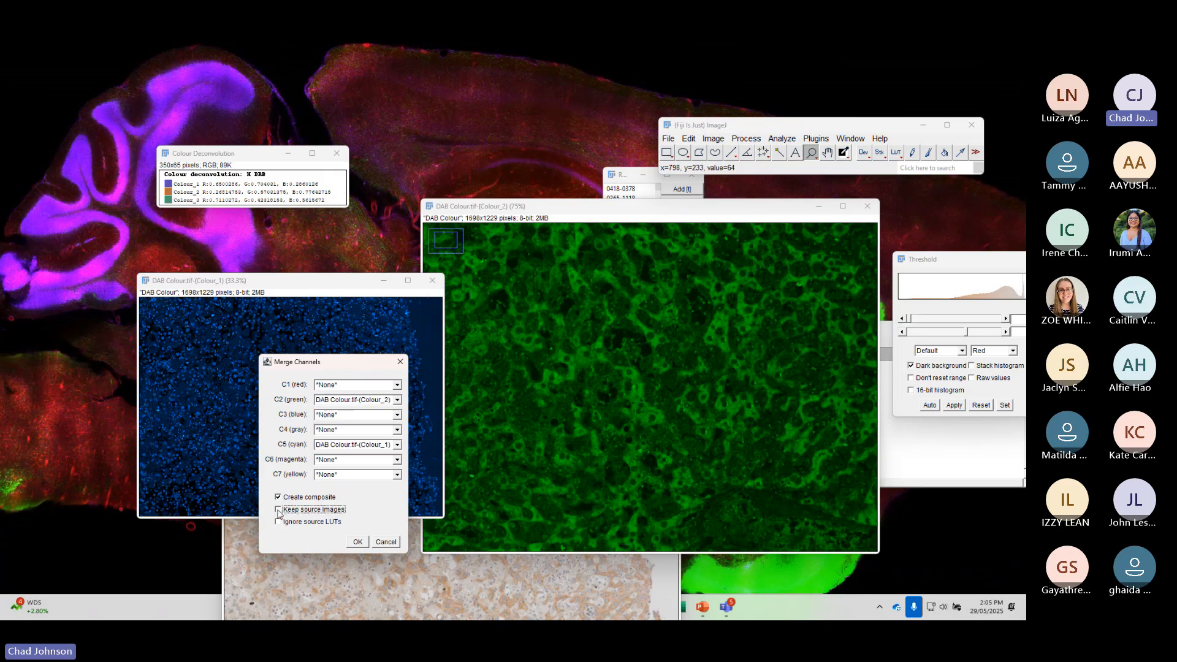
{"action": "left_click", "coordinate": [357, 543]}
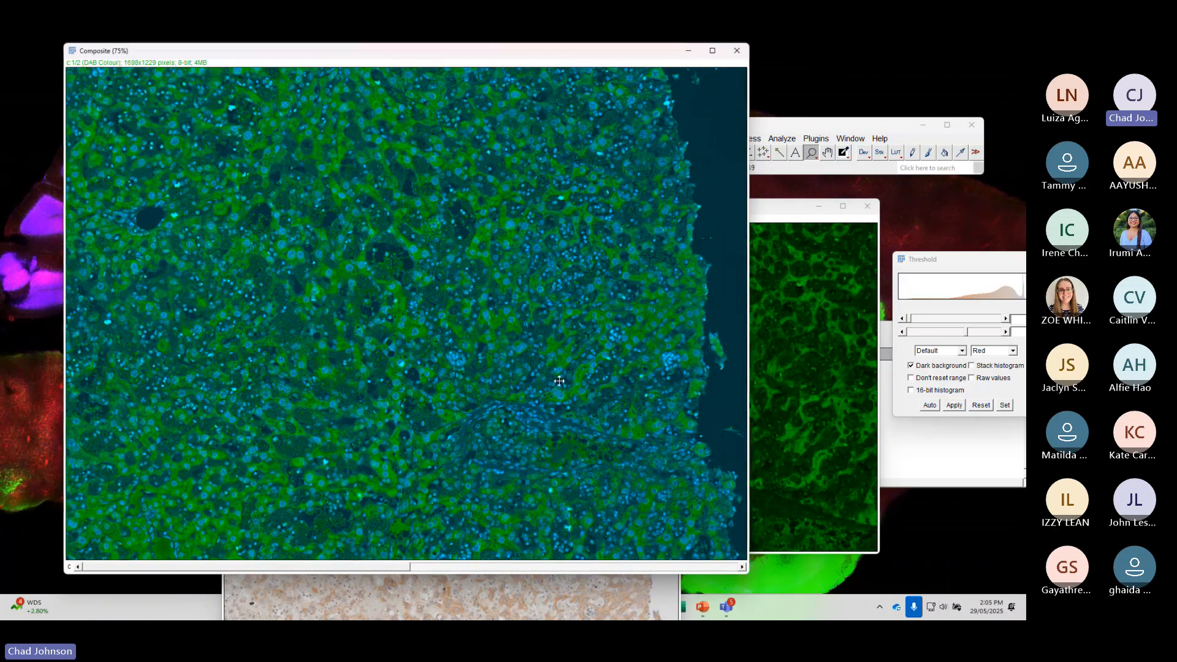
- Examine the merged composite at different magnifications to compare the nuclei with the surrounding green stain
{"action": "right_click", "coordinate": [428, 352]}
{"action": "right_click", "coordinate": [428, 352]}
{"action": "right_click", "coordinate": [428, 352]}
{"action": "left_click", "coordinate": [258, 229]}
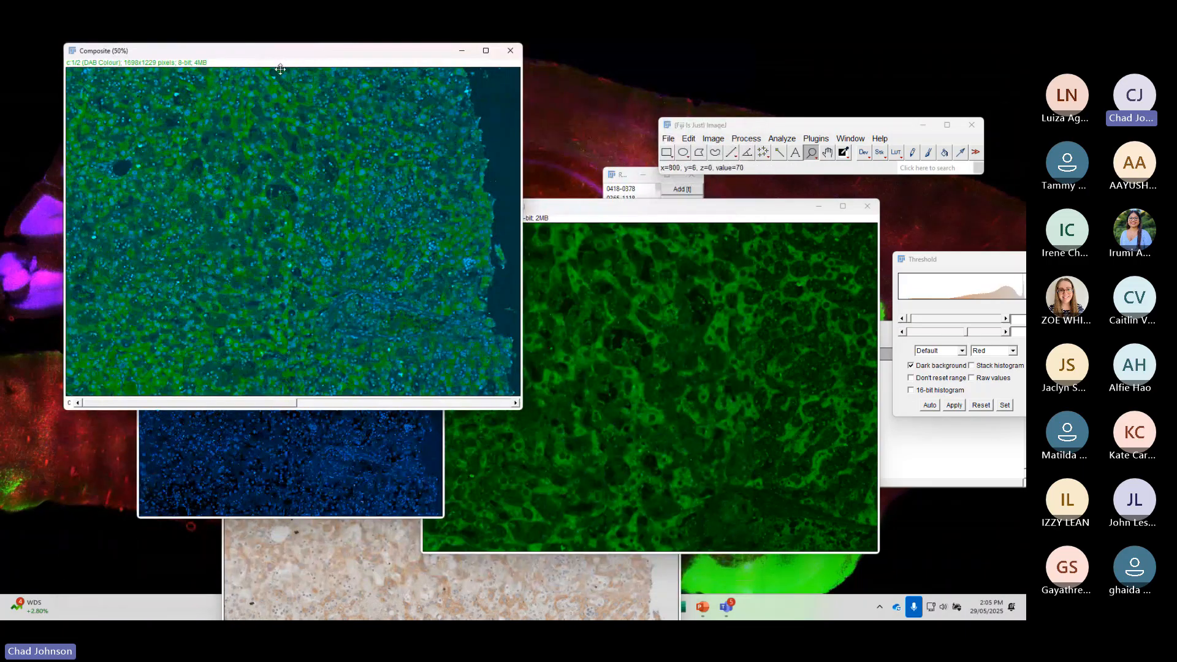
{"action": "left_click_drag", "start_coordinate": [280, 53], "coordinate": [428, 180]}
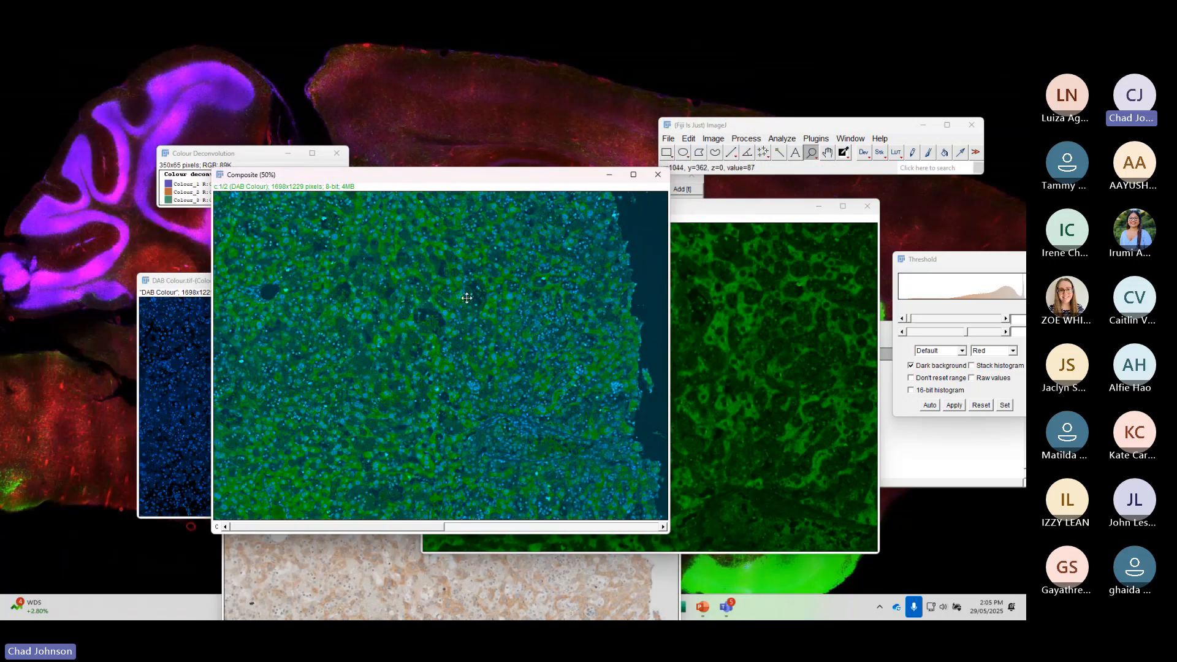
{"action": "left_click", "coordinate": [414, 329]}
{"action": "left_click", "coordinate": [414, 329]}
{"action": "left_click", "coordinate": [413, 329]}
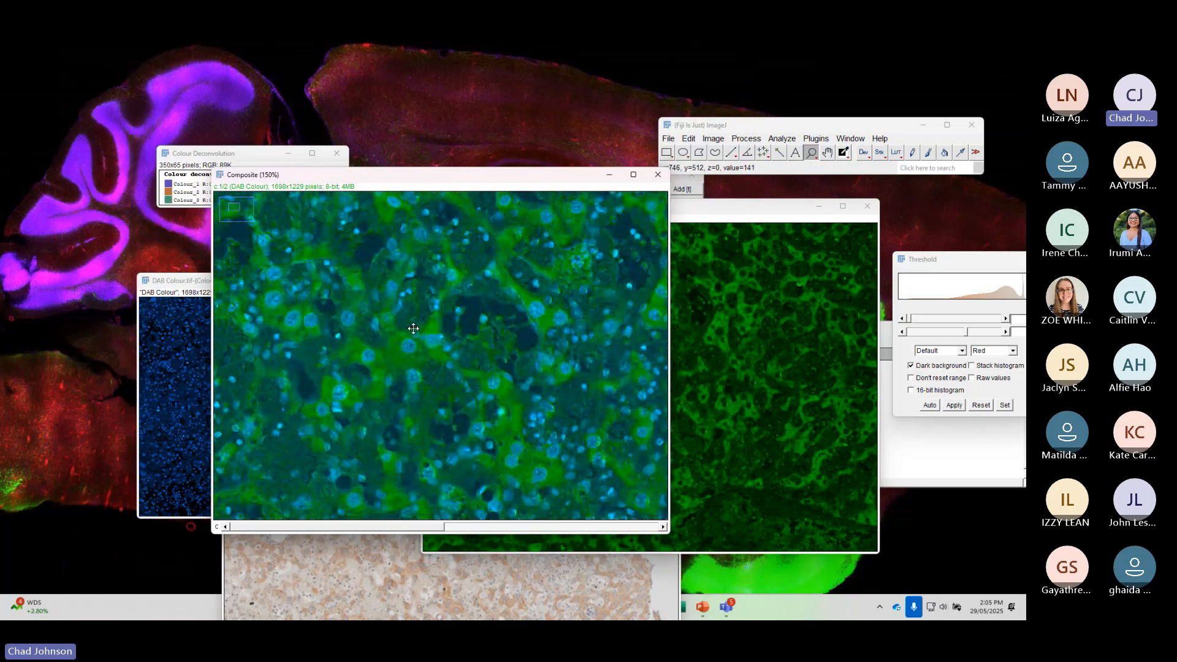
{"action": "right_click", "coordinate": [416, 392]}
{"action": "right_click", "coordinate": [417, 392]}
{"action": "right_click", "coordinate": [417, 392]}
{"action": "right_click", "coordinate": [416, 392]}
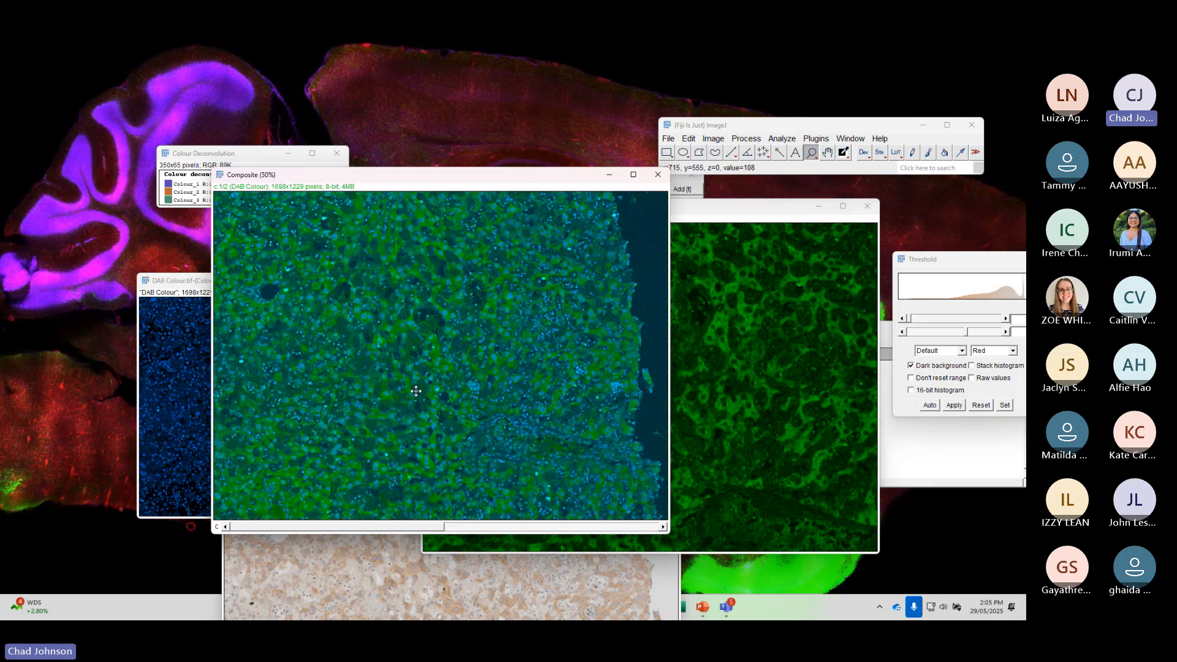
{"action": "right_click", "coordinate": [447, 427]}
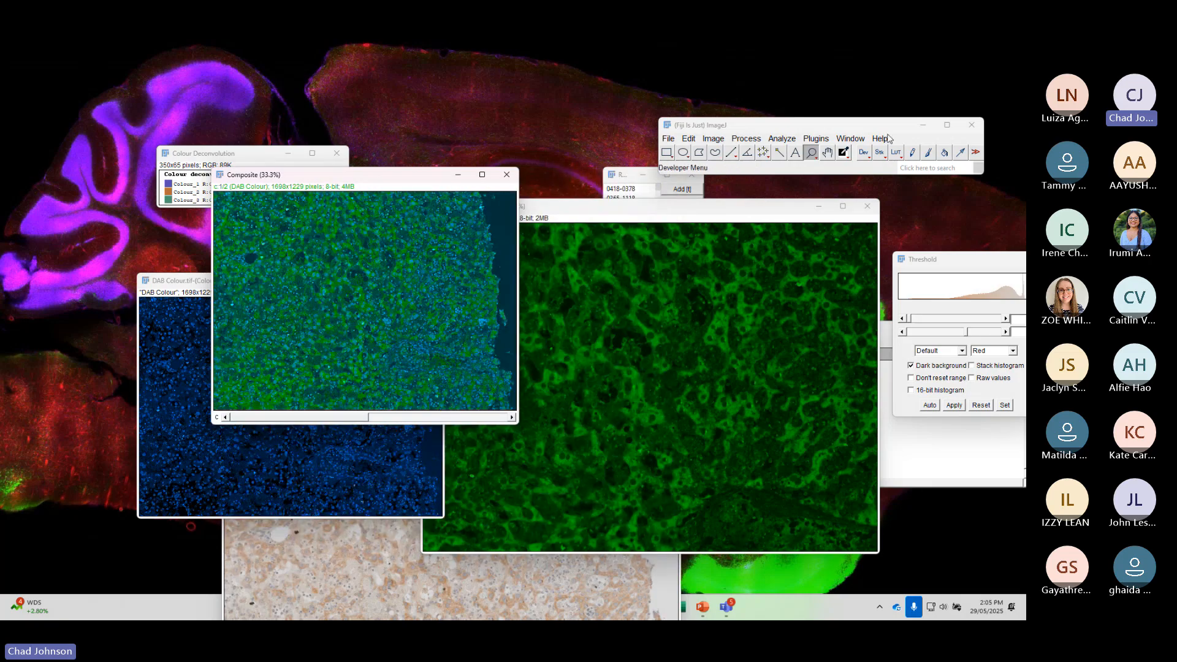
- Close all open images without saving their changes
{"action": "left_click", "coordinate": [861, 141]}
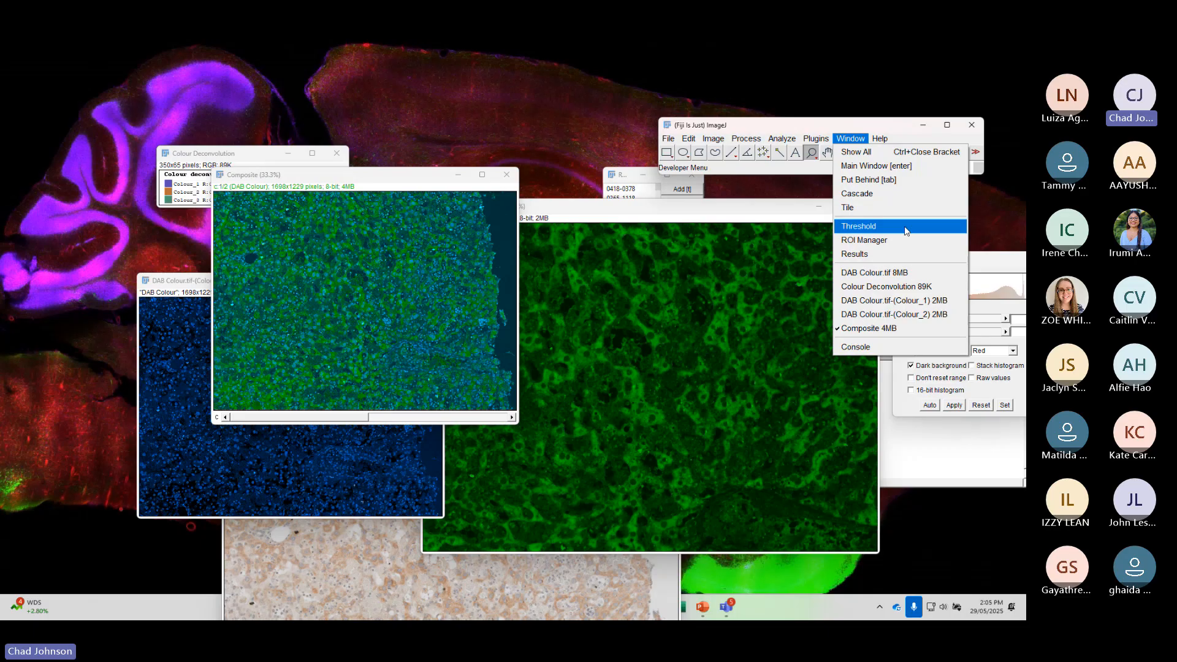
{"action": "mouse_move", "coordinate": [676, 140]}
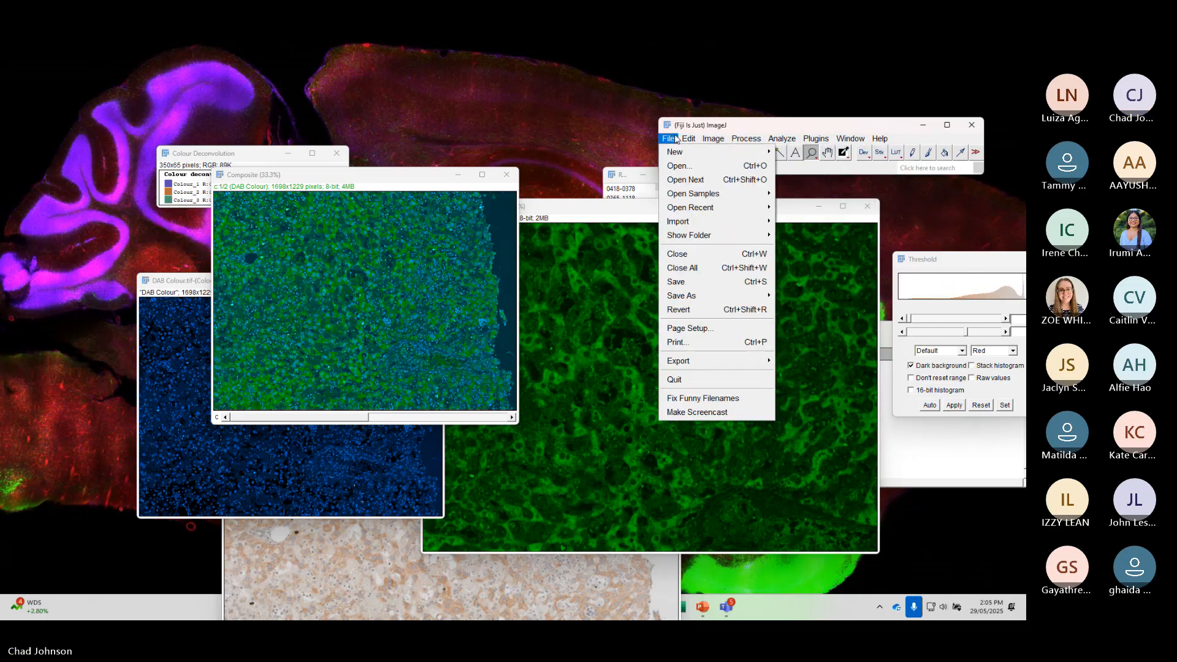
{"action": "left_click", "coordinate": [695, 271]}
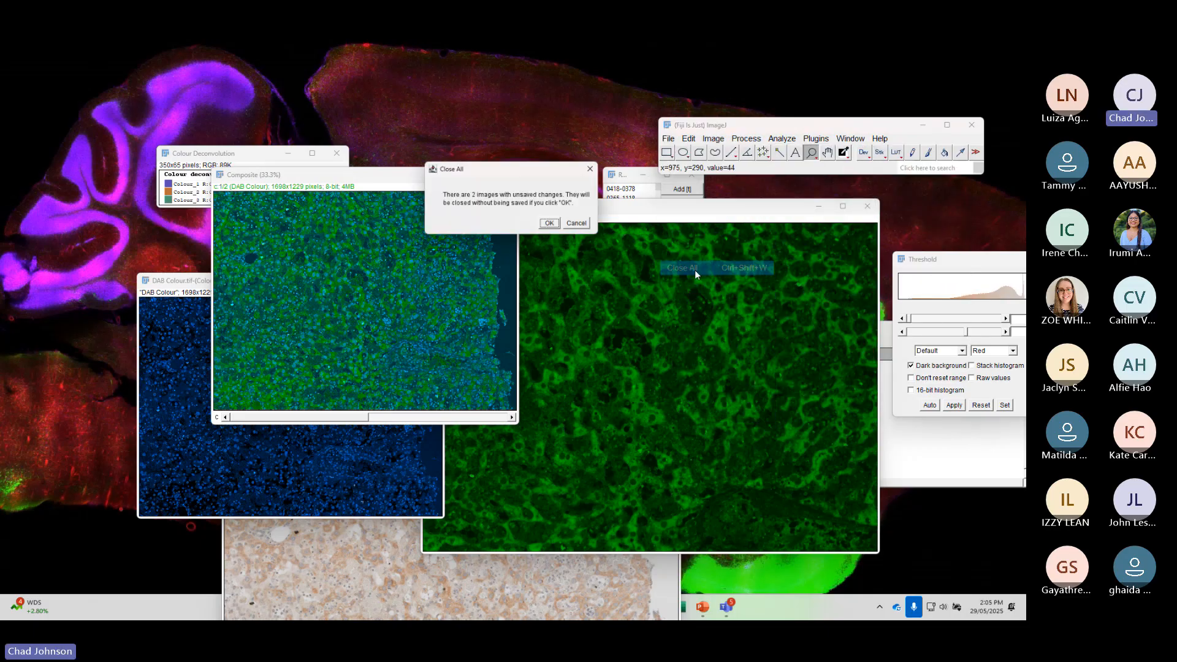
{"action": "left_click", "coordinate": [550, 223]}
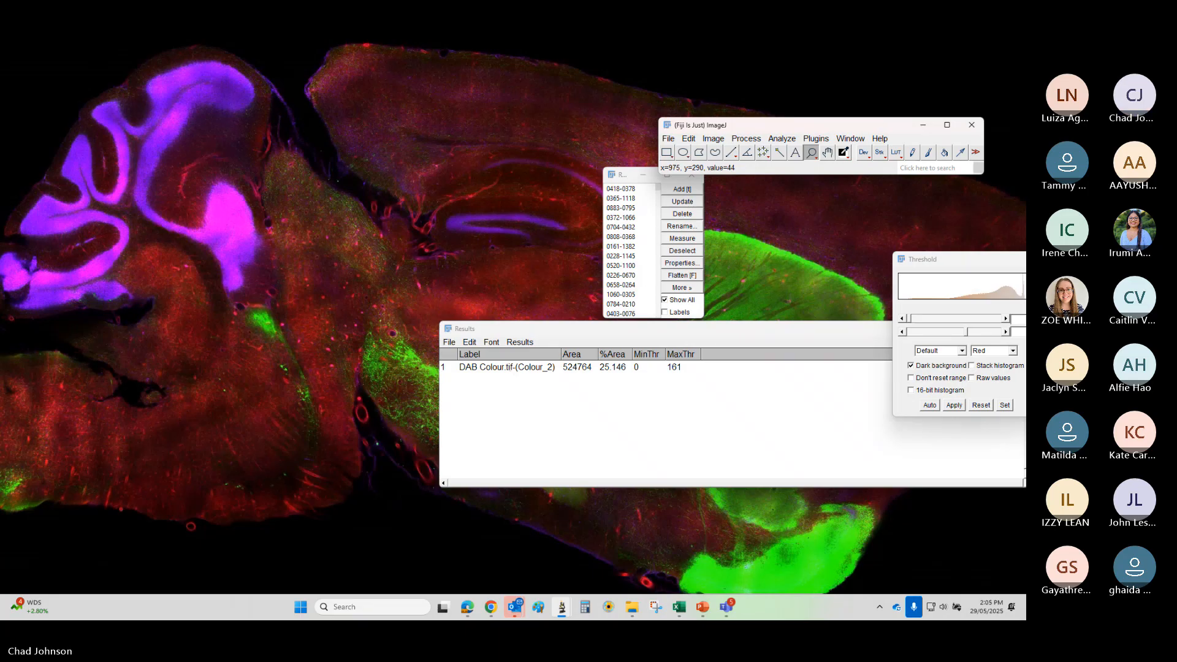
- Switch to the PowerPoint presentation and show the Threshold and Measure Area slide and the Part 3b Stack Alignment (Registration) slide
{"action": "left_click_drag", "start_coordinate": [0, 149], "coordinate": [547, 151]}
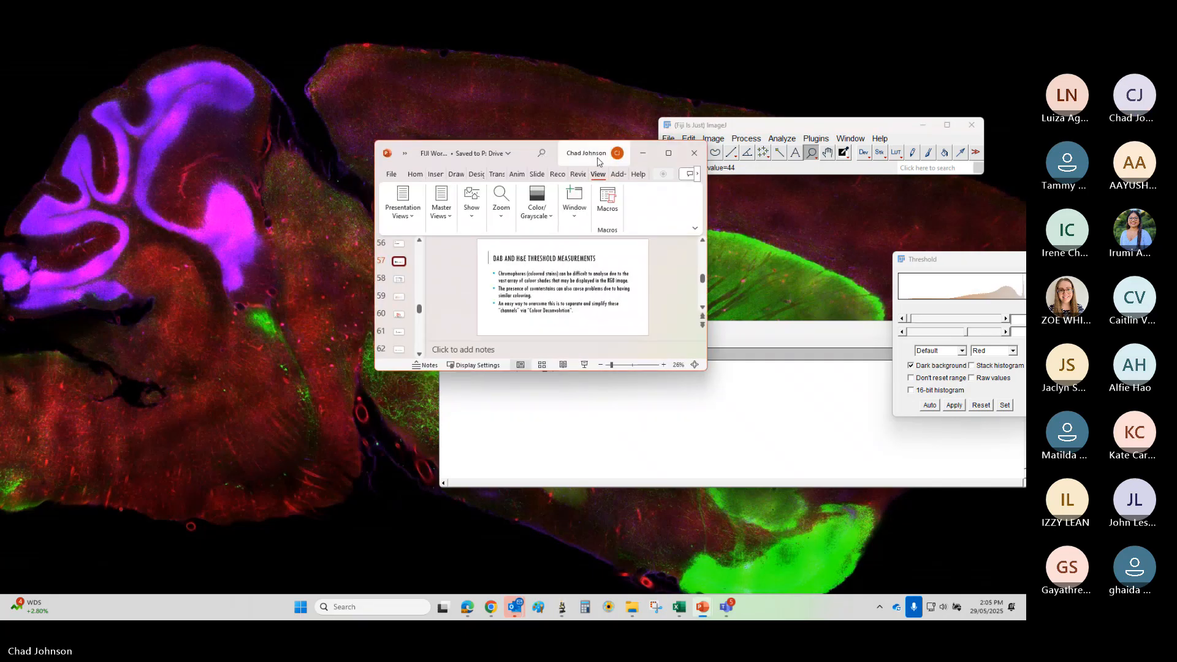
{"action": "left_click", "coordinate": [669, 153]}
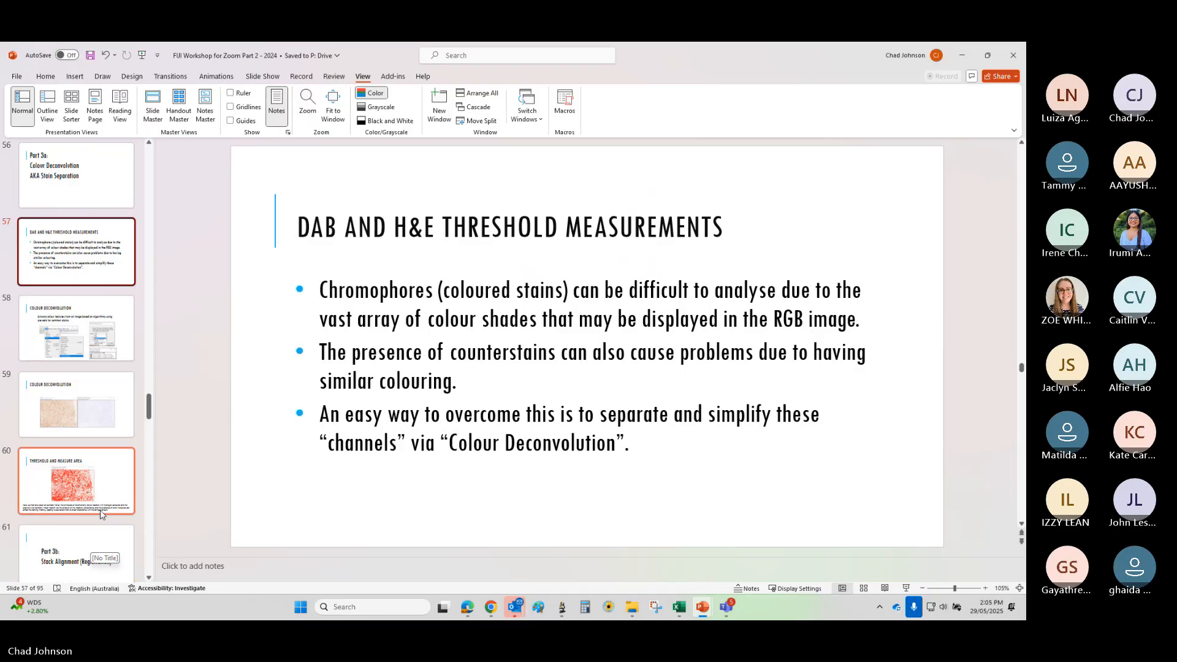
{"action": "left_click", "coordinate": [103, 512]}
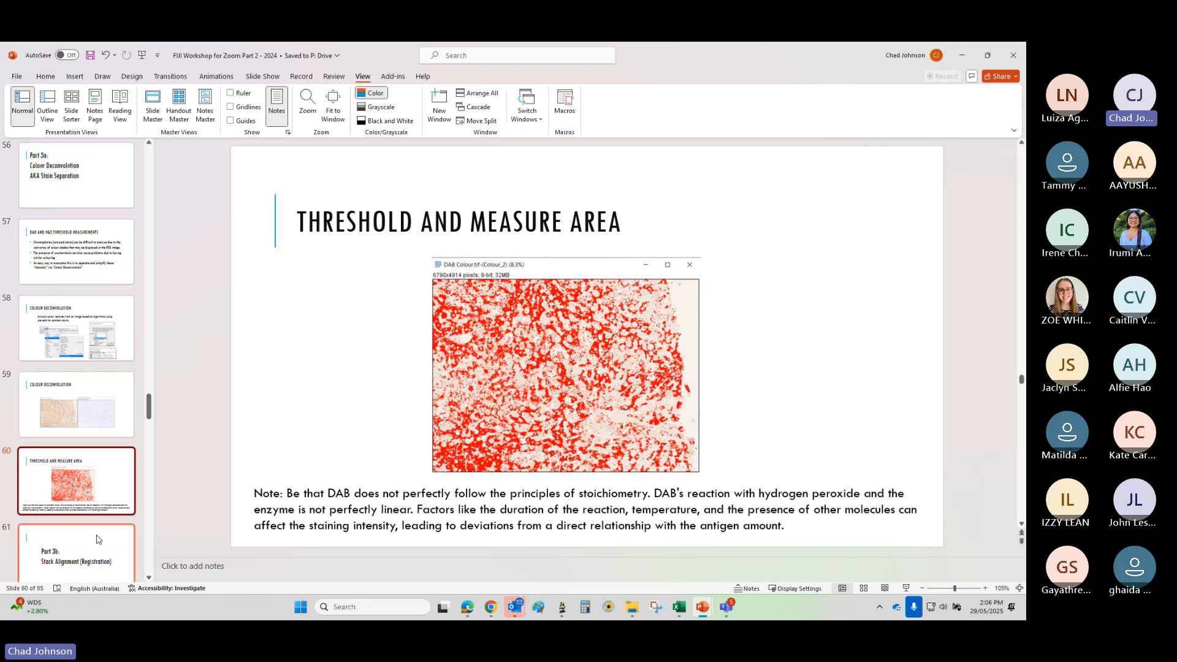
{"action": "left_click", "coordinate": [98, 543]}
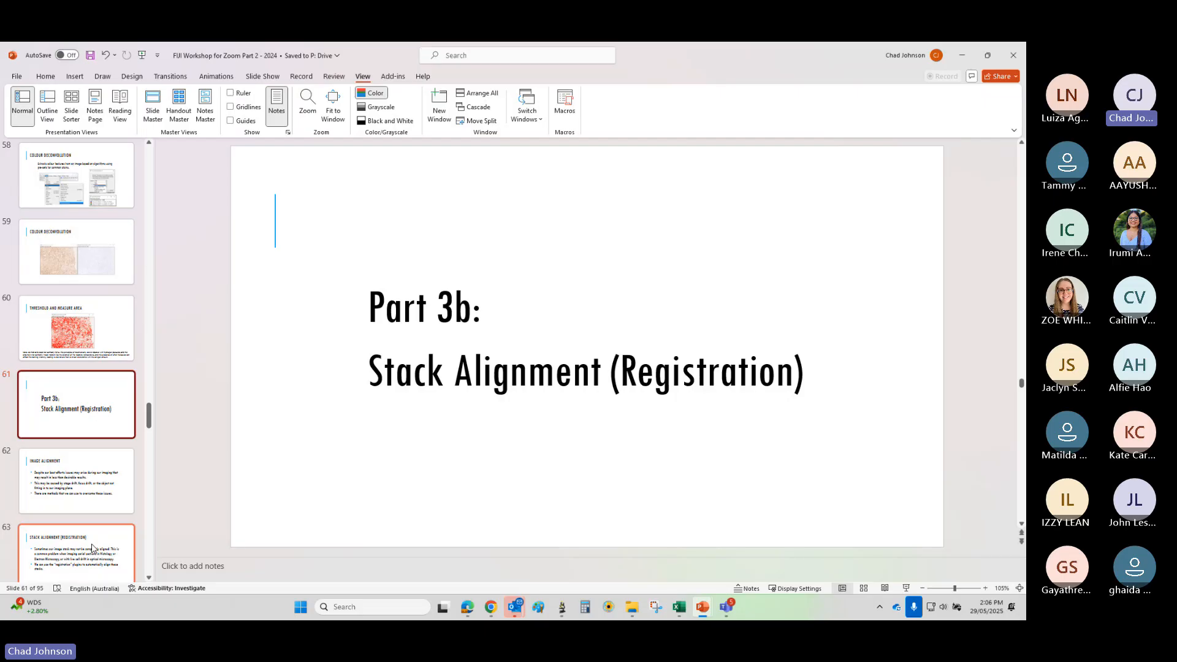
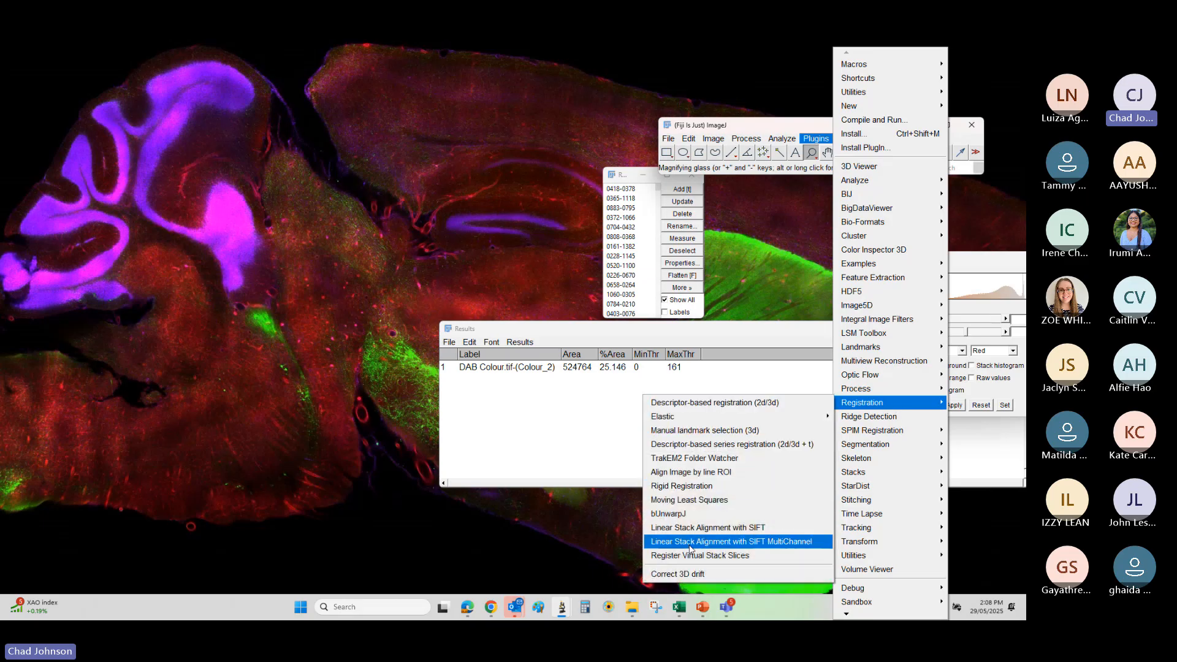
- Try to run Linear Stack Alignment with SIFT in Fiji, and close the console
{"action": "left_click", "coordinate": [747, 530]}
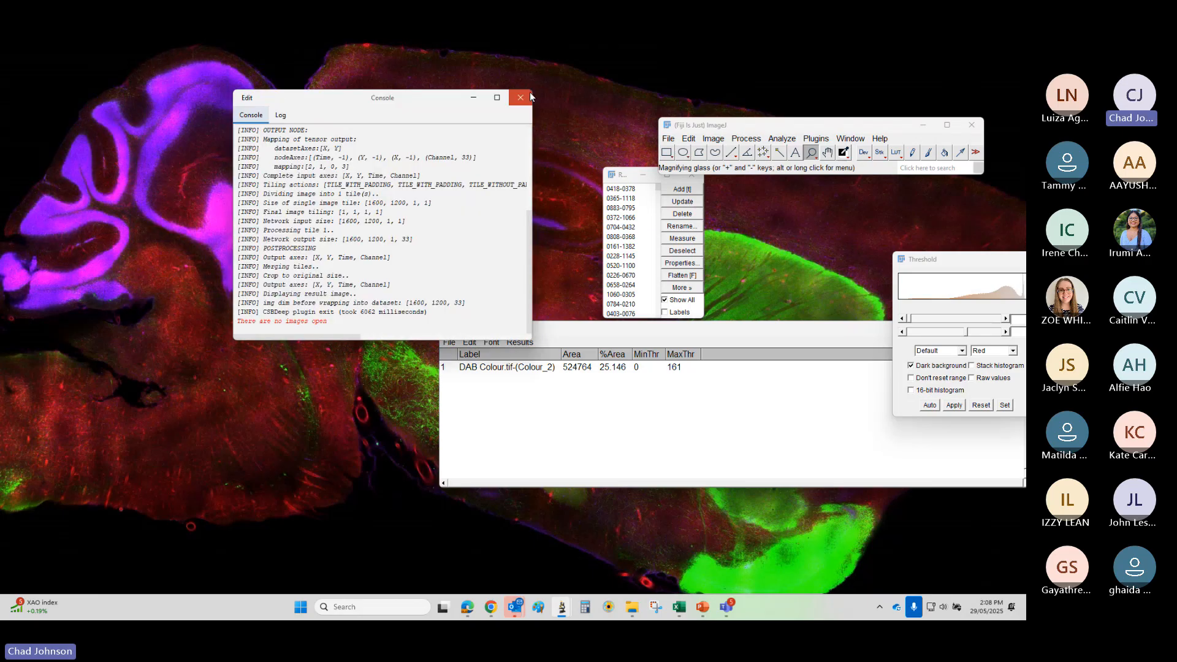
{"action": "left_click", "coordinate": [529, 95]}
- Look for sample images in the Registration and Stitching folders under Part 2's Image Alignment folder in File Explorer
{"action": "left_click_drag", "start_coordinate": [1024, 379], "coordinate": [490, 324]}
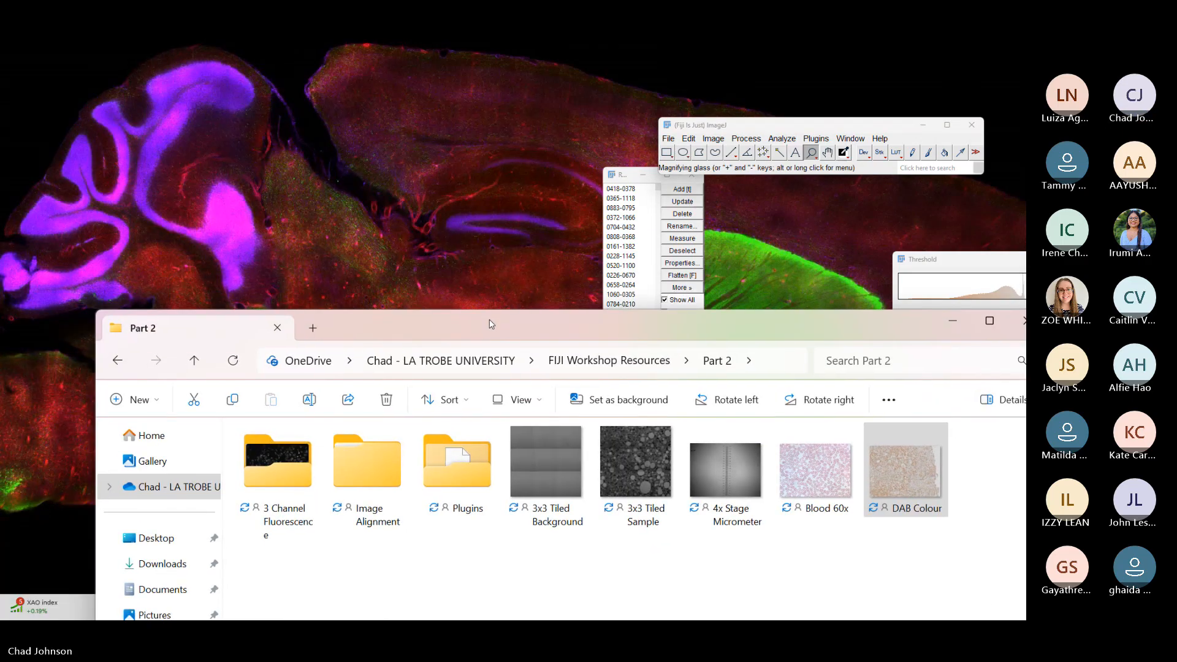
{"action": "double_click", "coordinate": [368, 466]}
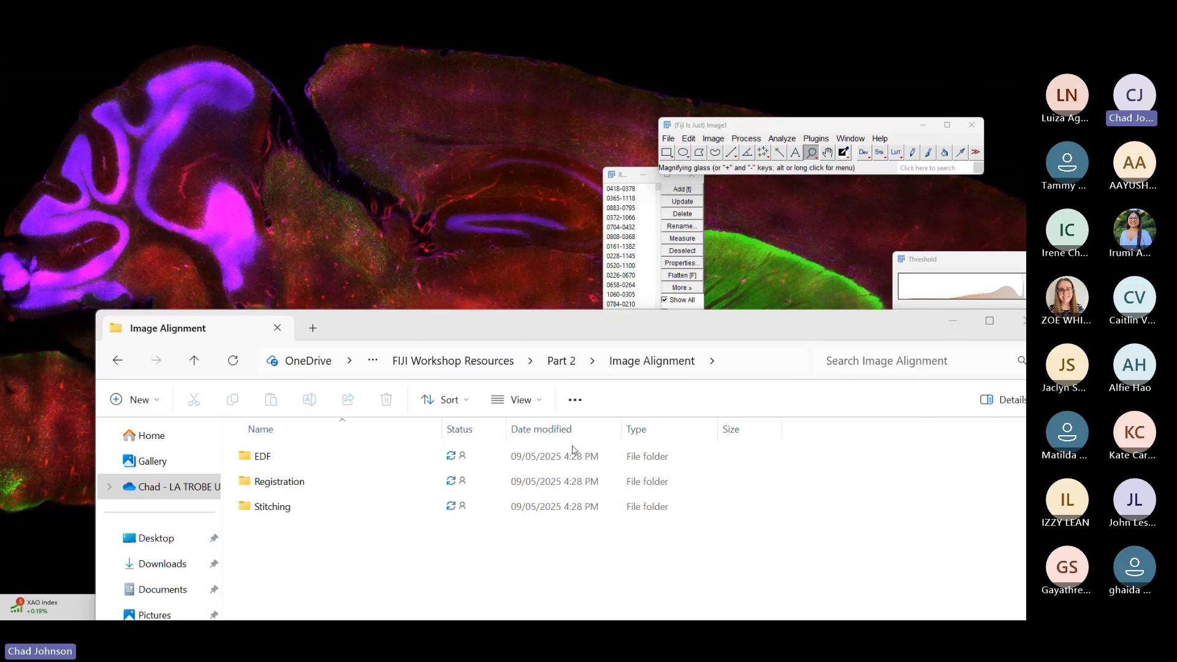
{"action": "left_click", "coordinate": [288, 483]}
{"action": "double_click", "coordinate": [288, 482]}
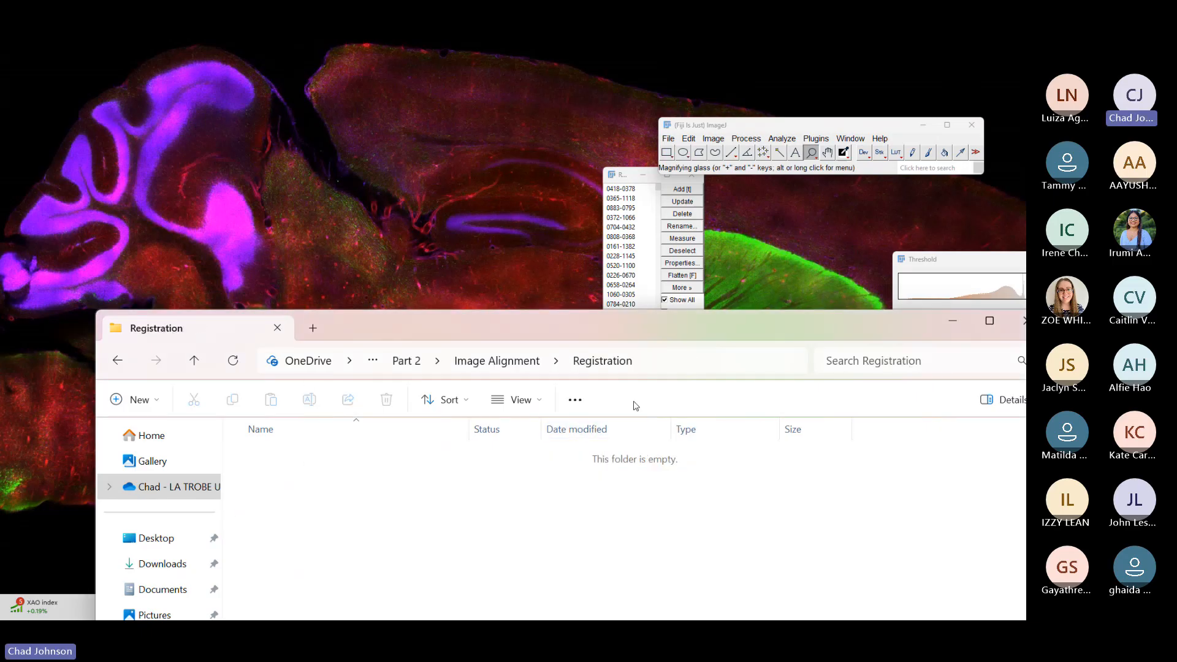
{"action": "left_click", "coordinate": [117, 360]}
{"action": "double_click", "coordinate": [273, 507]}
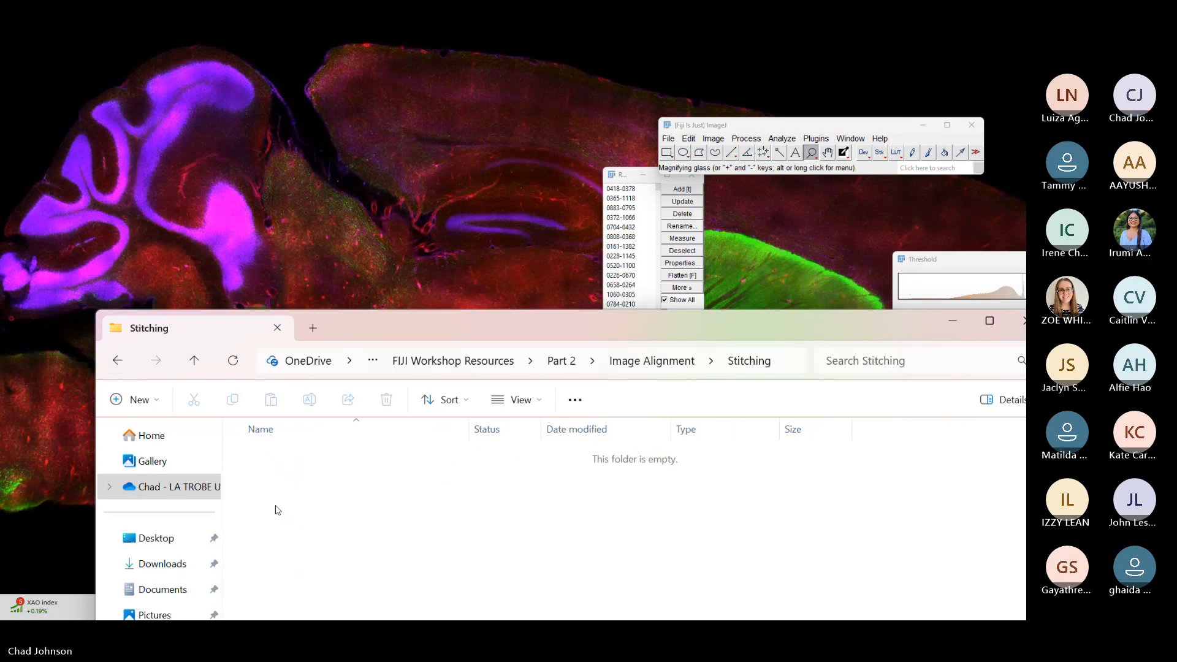
{"action": "left_click", "coordinate": [119, 361]}
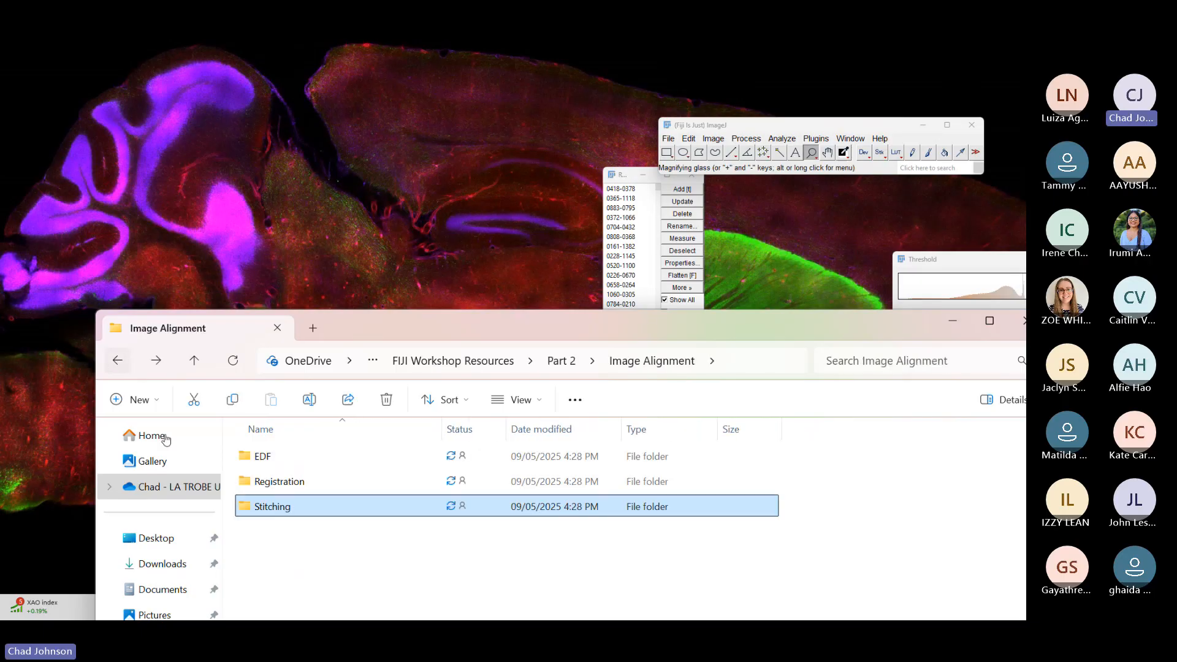
{"action": "left_click", "coordinate": [117, 360]}
{"action": "left_click_drag", "start_coordinate": [600, 319], "coordinate": [1026, 312]}
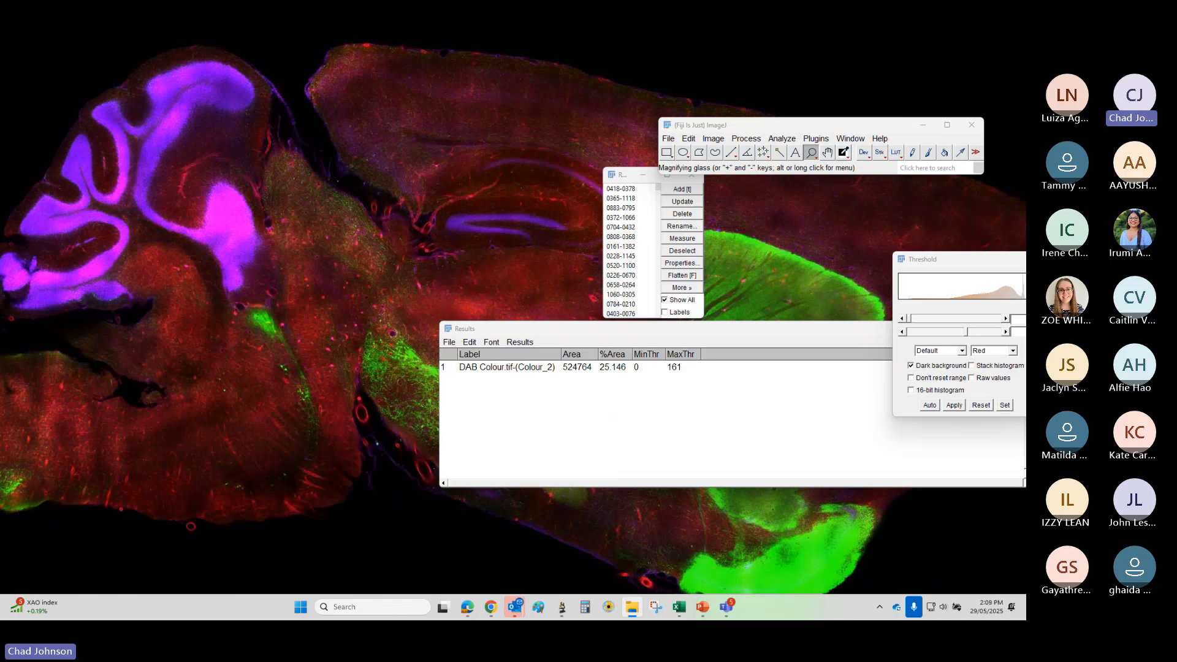
- Bring up the File Explorer window showing the Registration folder of FIJI Part 2 Demo Images 2024
{"action": "key", "text": "alt+Tab"}
{"action": "key", "text": "alt+Tab"}
{"action": "key", "text": "alt+Tab"}
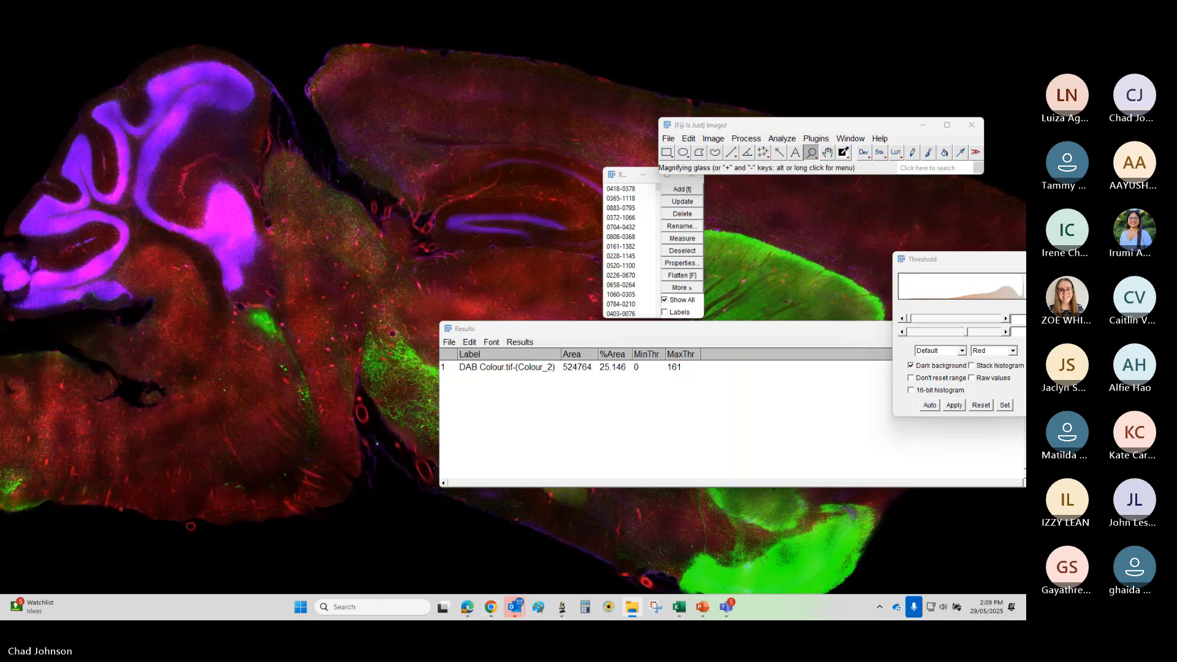
{"action": "left_click", "coordinate": [632, 607]}
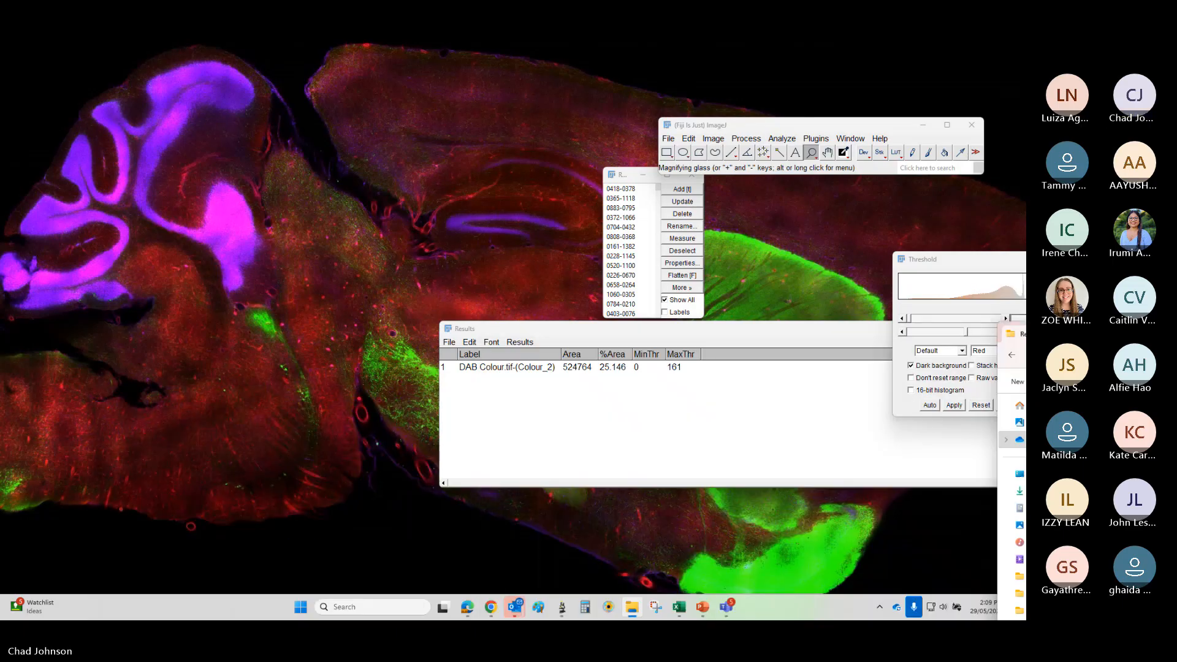
{"action": "left_click_drag", "start_coordinate": [895, 476], "coordinate": [910, 385]}
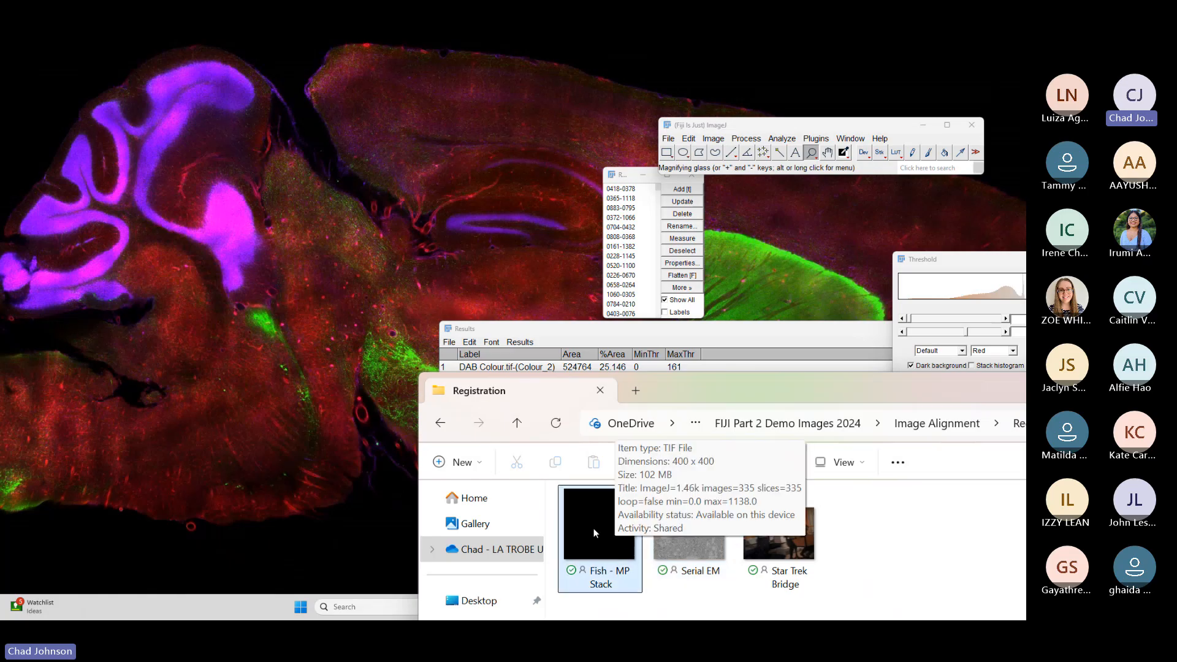
- Open the Fish - MP Stack image from the Registration folder in Fiji and browse its slices up to slice 13
{"action": "left_click_drag", "start_coordinate": [593, 528], "coordinate": [710, 172]}
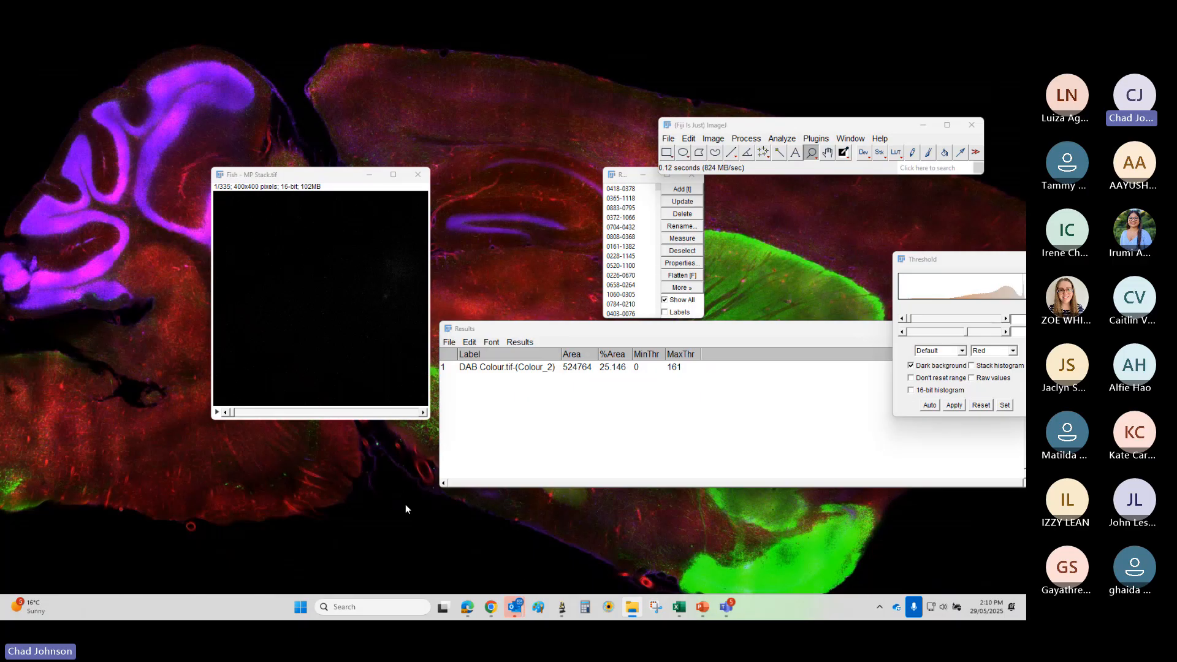
{"action": "left_click_drag", "start_coordinate": [291, 178], "coordinate": [310, 230]}
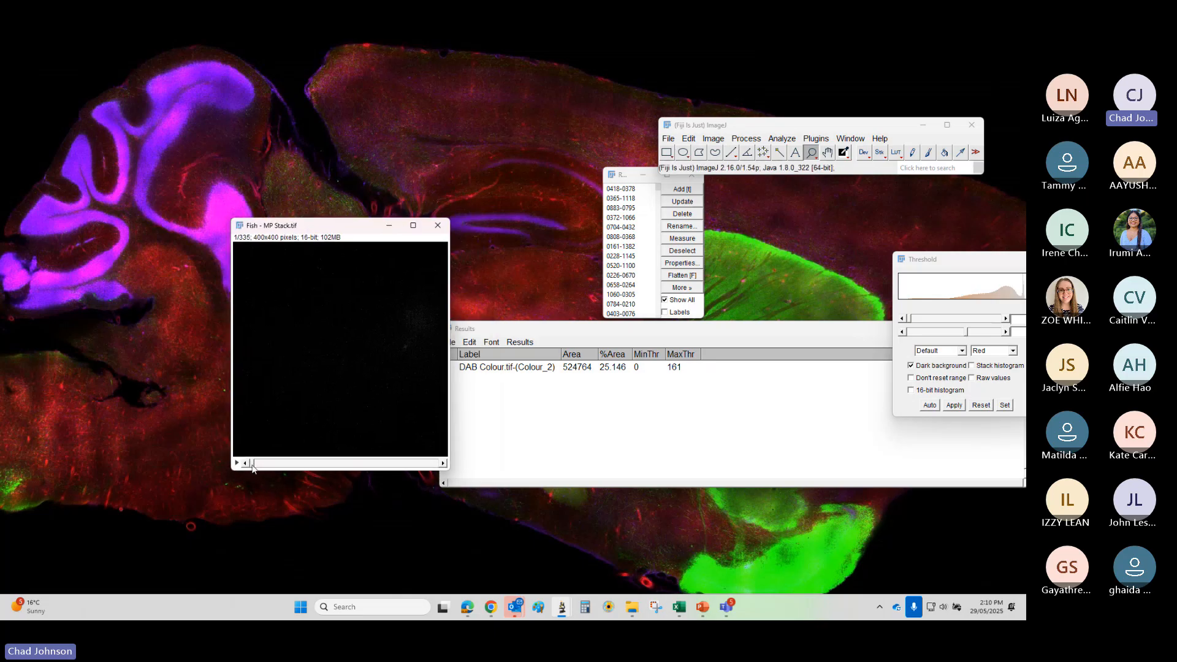
{"action": "mouse_move", "coordinate": [252, 467]}
{"action": "left_mouse_down"}
{"action": "mouse_move", "coordinate": [339, 467]}
{"action": "mouse_move", "coordinate": [259, 466]}
{"action": "left_mouse_up"}
{"action": "left_click_drag", "start_coordinate": [343, 233], "coordinate": [359, 204]}
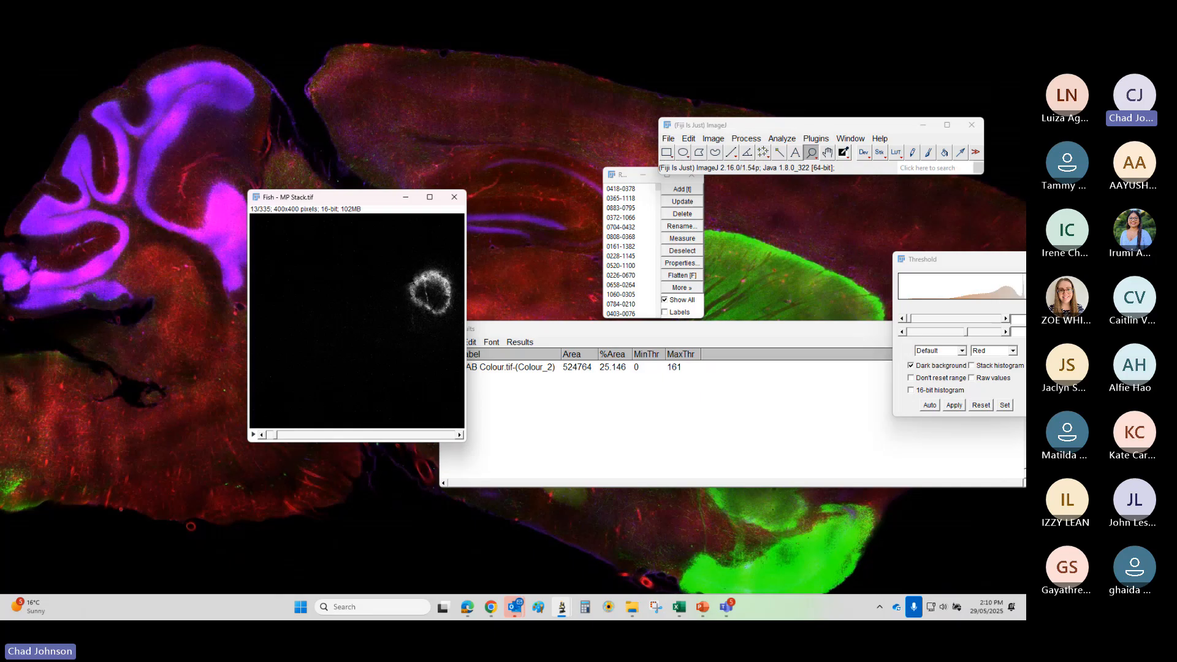
- Start Linear Stack Alignment with SIFT on the fish stack and place its settings dialog beside the image
{"action": "key", "text": "alt+Tab"}
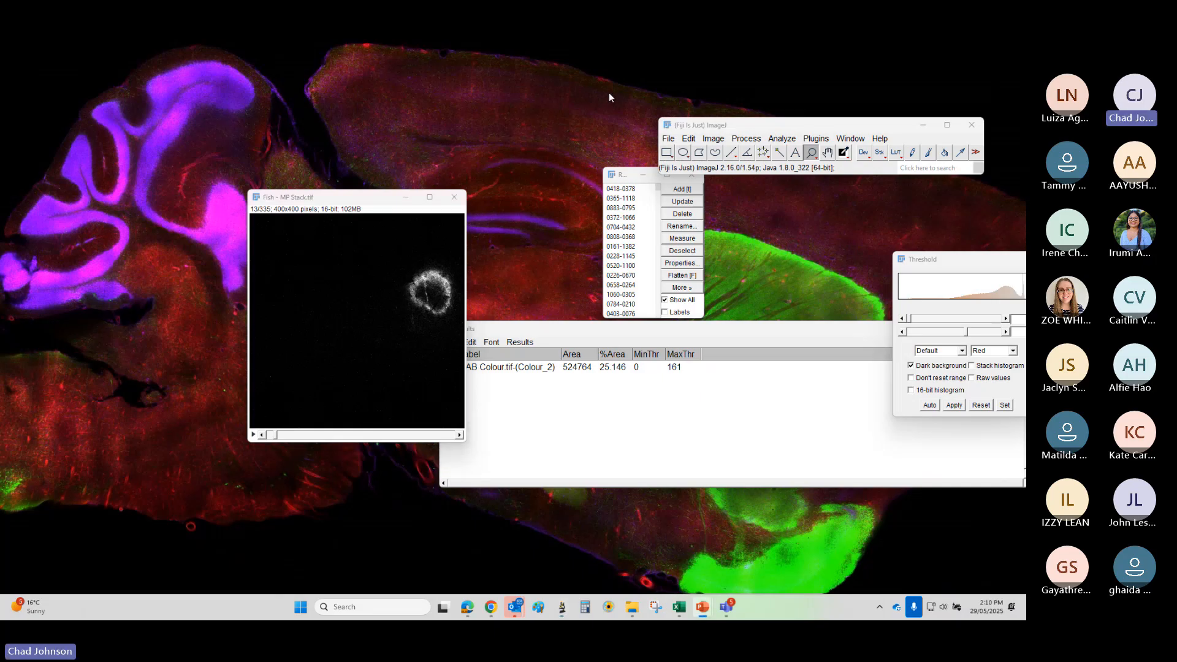
{"action": "left_click", "coordinate": [816, 138]}
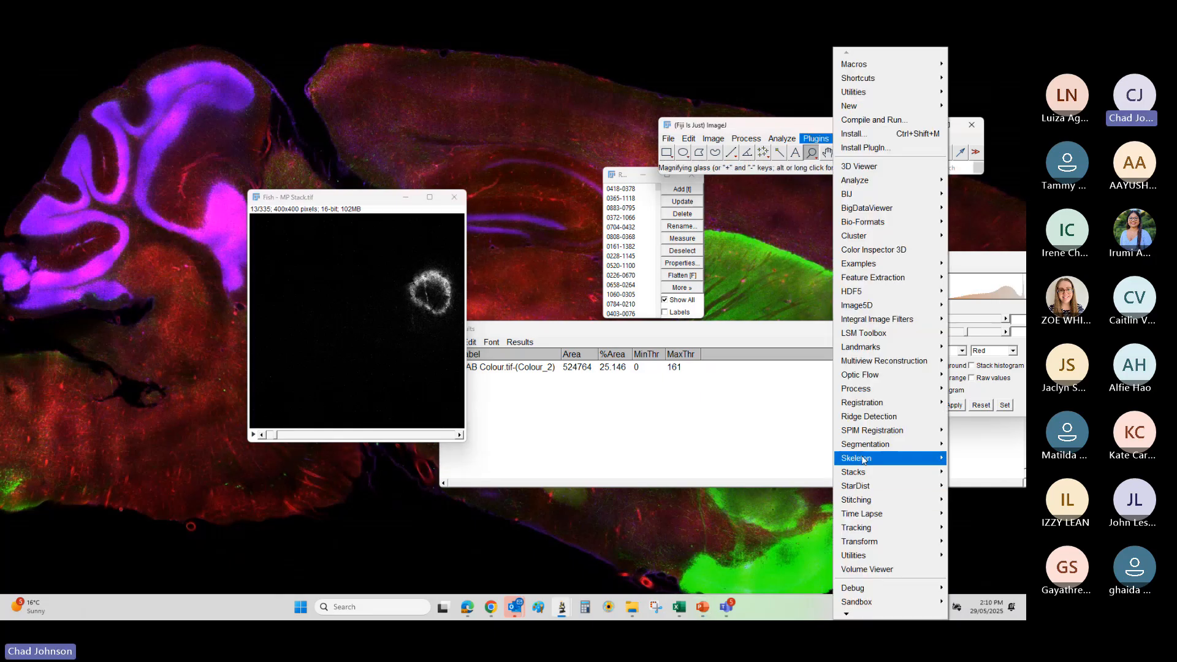
{"action": "mouse_move", "coordinate": [871, 410]}
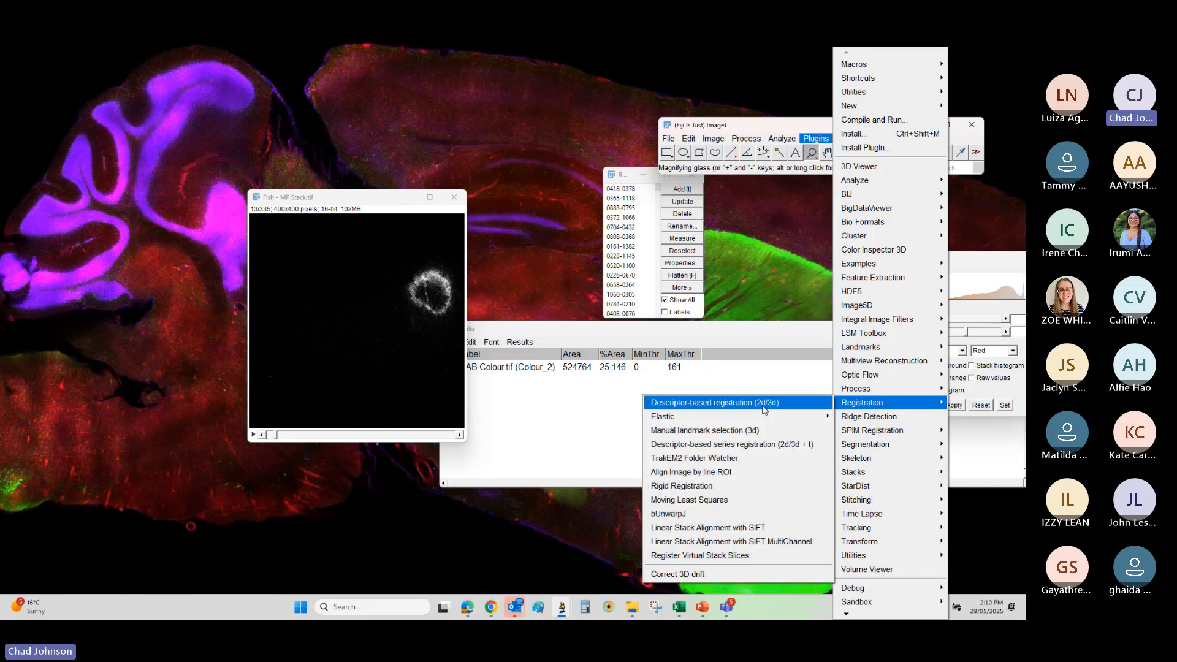
{"action": "left_click", "coordinate": [733, 528]}
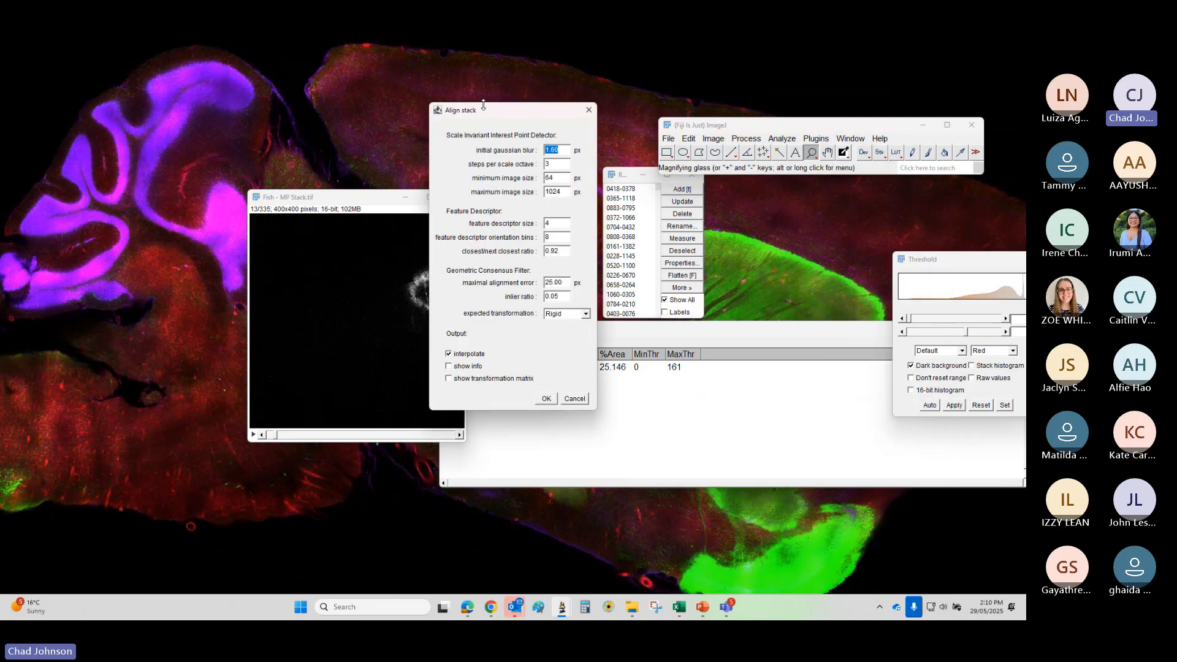
{"action": "left_click_drag", "start_coordinate": [488, 114], "coordinate": [552, 147]}
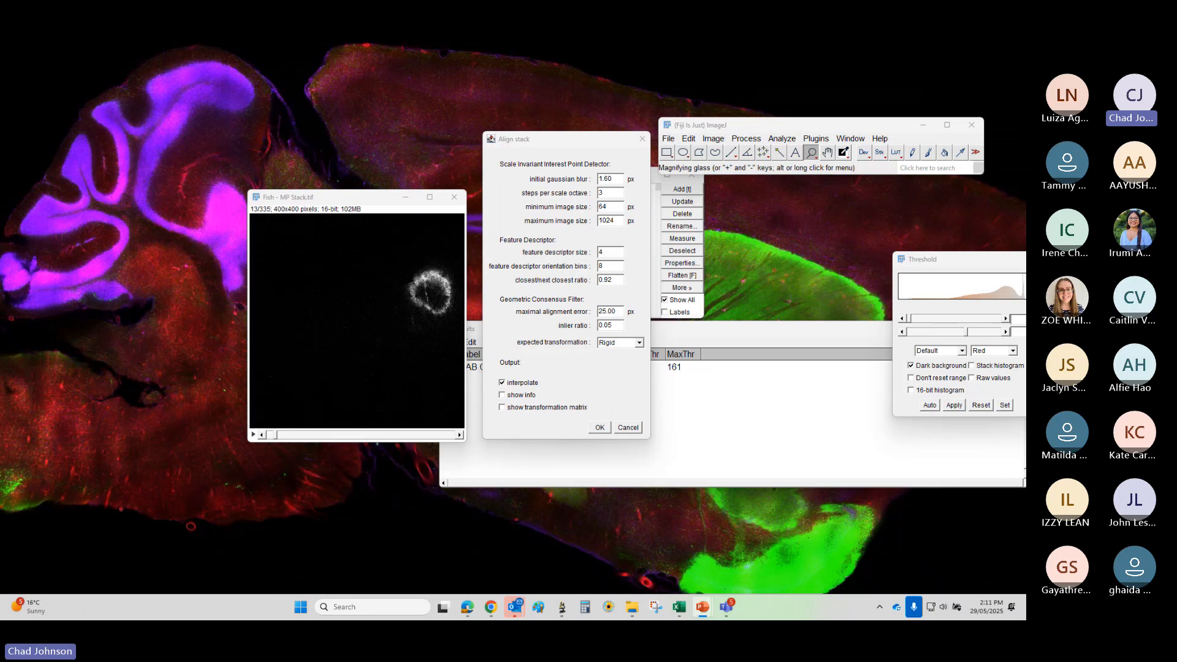
- Review the SIFT Alignment slide in PowerPoint, and return to the feature descriptor orientation bins setting in Fiji's Align stack dialog
{"action": "left_click_drag", "start_coordinate": [0, 108], "coordinate": [491, 143]}
{"action": "left_click", "coordinate": [607, 142]}
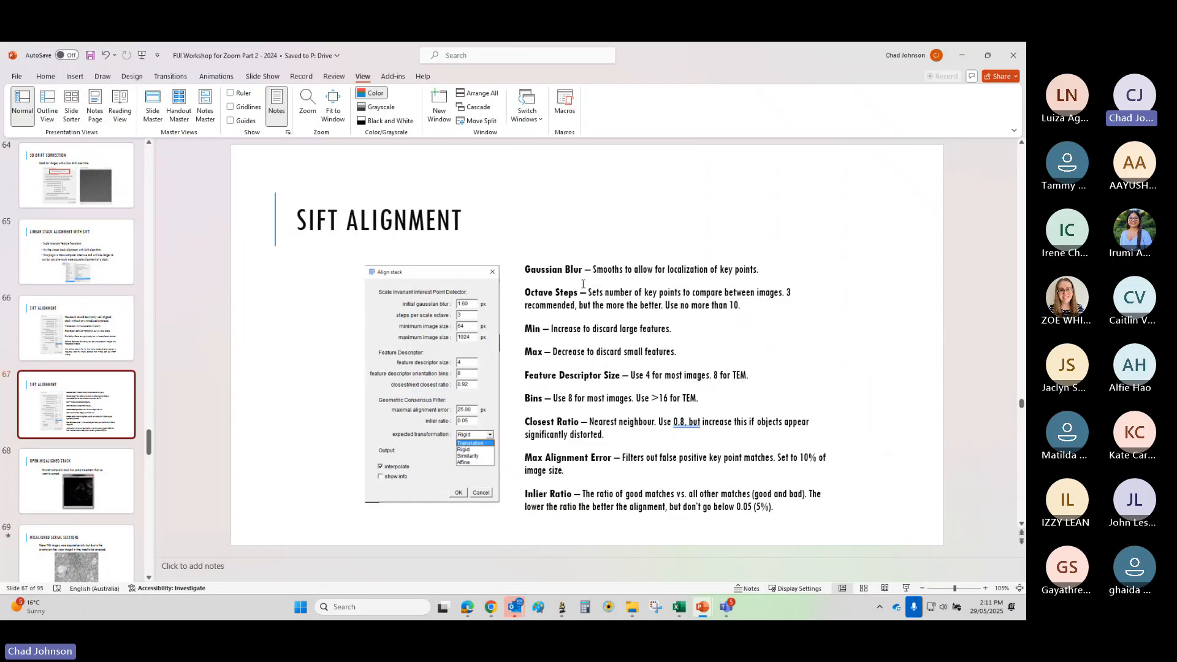
{"action": "left_click_drag", "start_coordinate": [797, 57], "coordinate": [0, 85]}
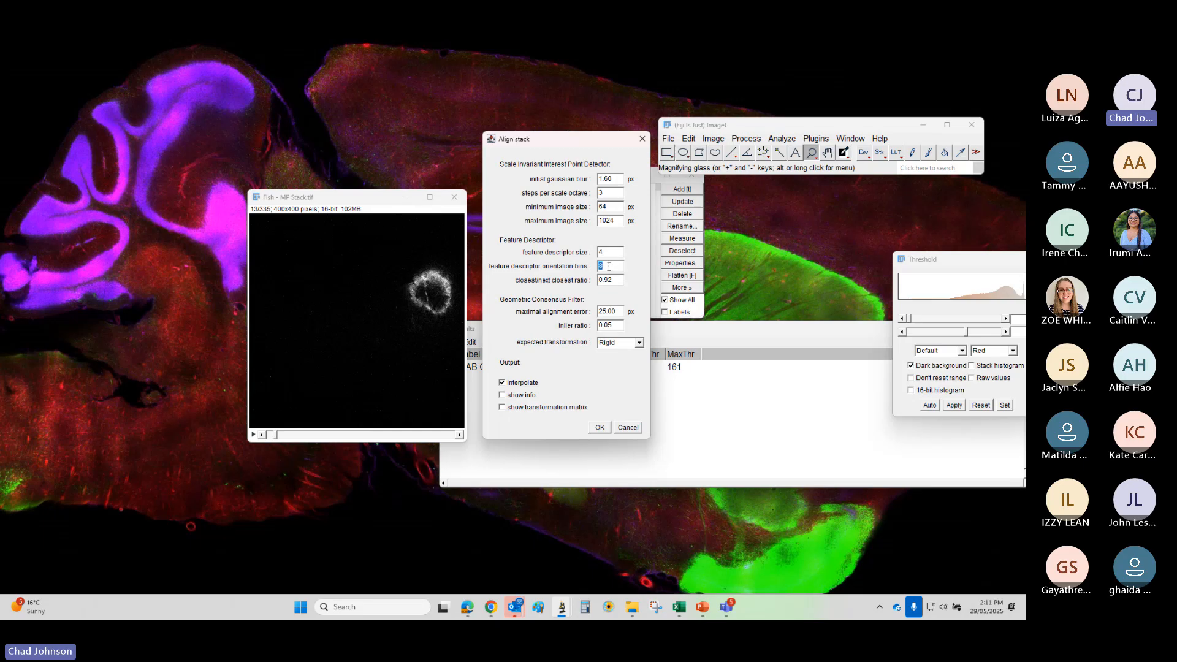
{"action": "left_click", "coordinate": [609, 266]}
{"action": "double_click", "coordinate": [609, 266]}
{"action": "left_click", "coordinate": [609, 266]}
- Try the Translation, Rigid, Similarity and Affine options for the expected transformation of the stack alignment
{"action": "left_click", "coordinate": [639, 343]}
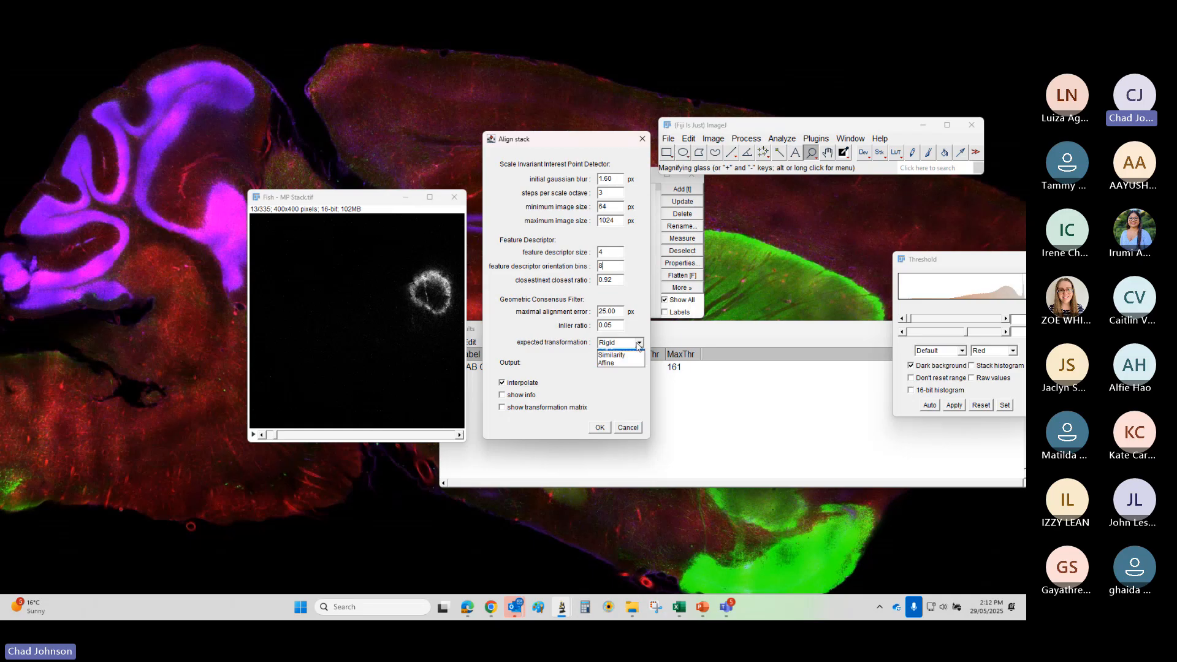
{"action": "left_click", "coordinate": [636, 354]}
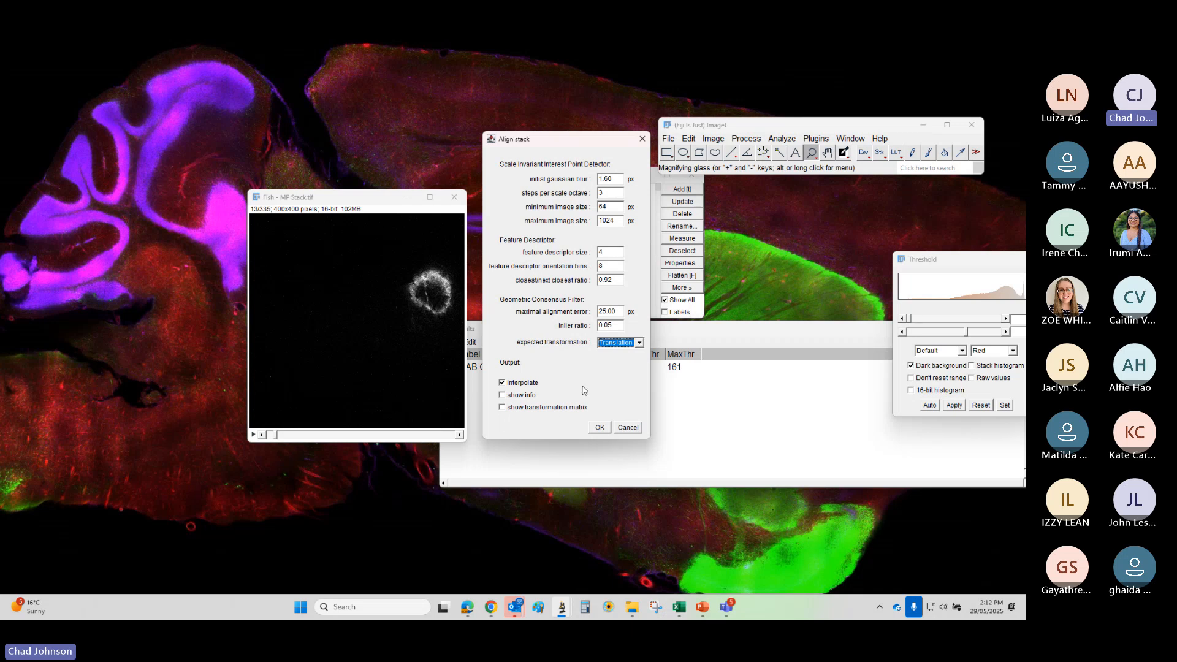
{"action": "left_click", "coordinate": [639, 343]}
{"action": "left_click", "coordinate": [631, 360]}
{"action": "left_click", "coordinate": [626, 342]}
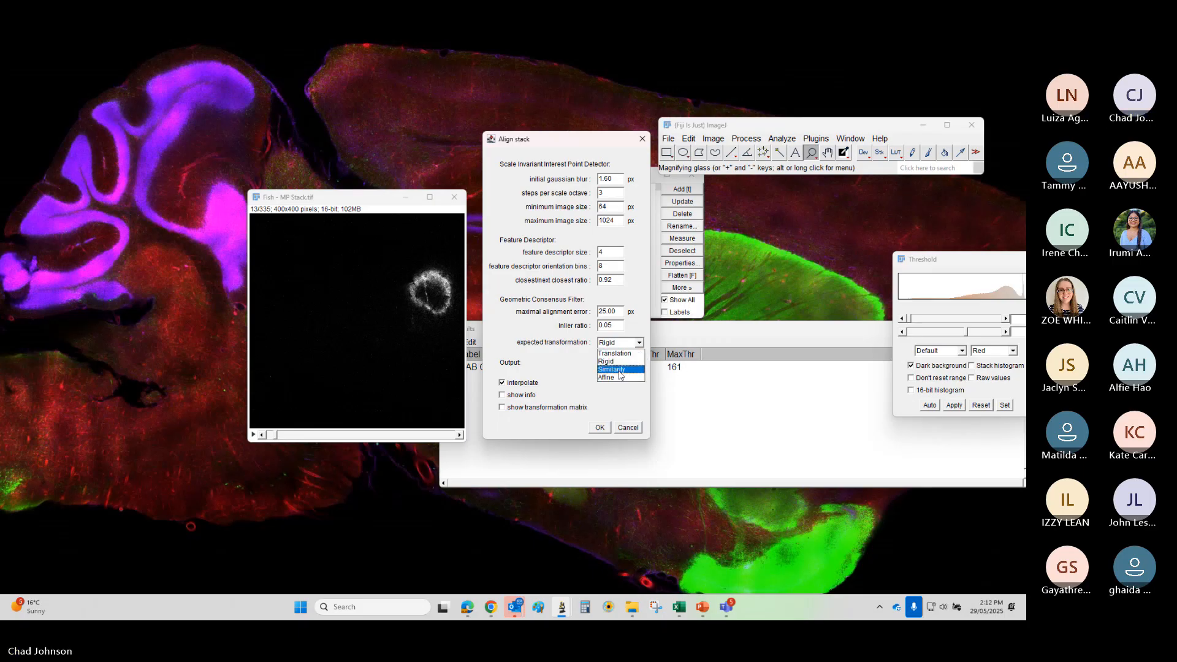
{"action": "left_click", "coordinate": [619, 369]}
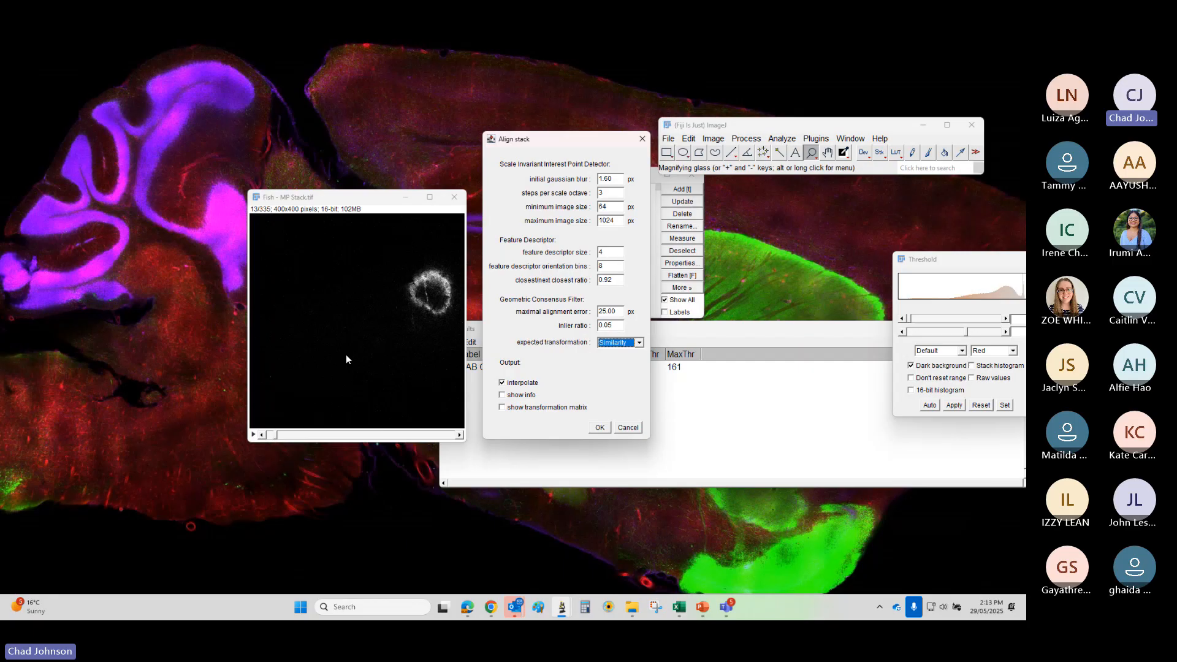
{"action": "left_click", "coordinate": [619, 342]}
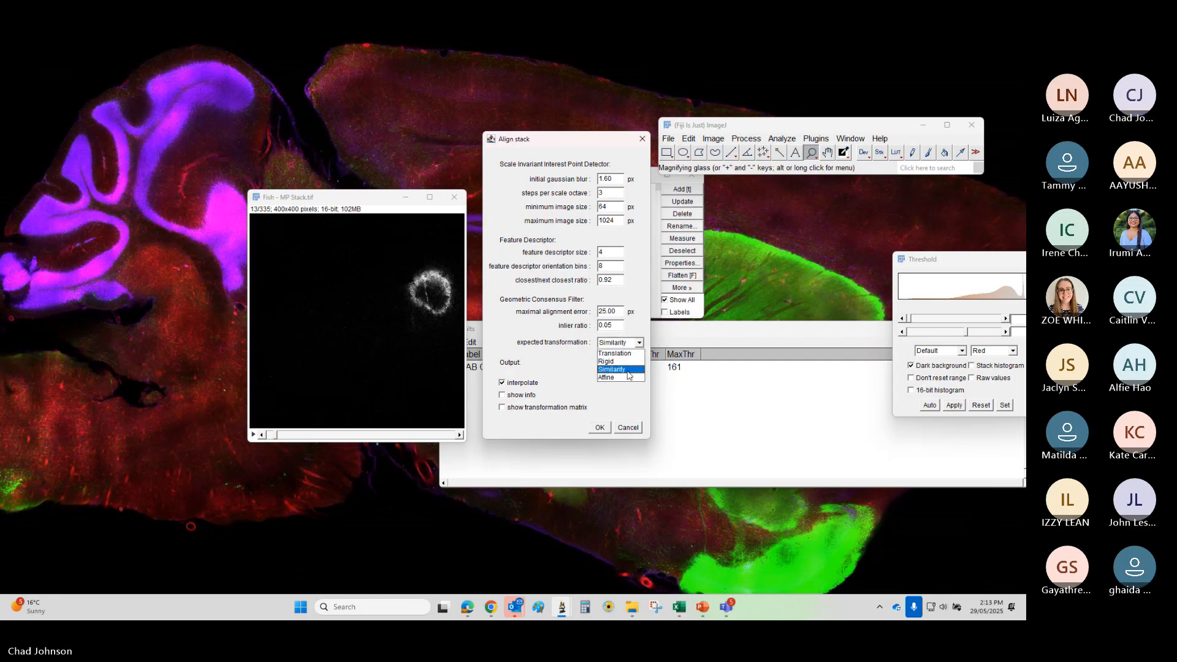
{"action": "left_click", "coordinate": [627, 378]}
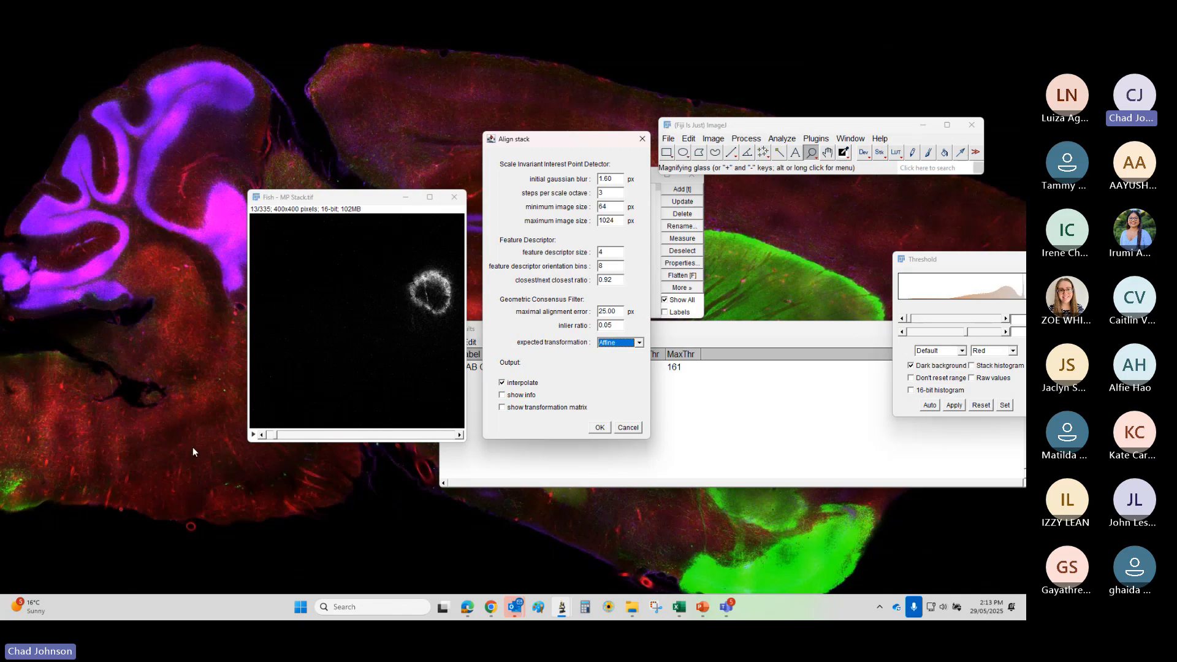
{"action": "left_click", "coordinate": [620, 347]}
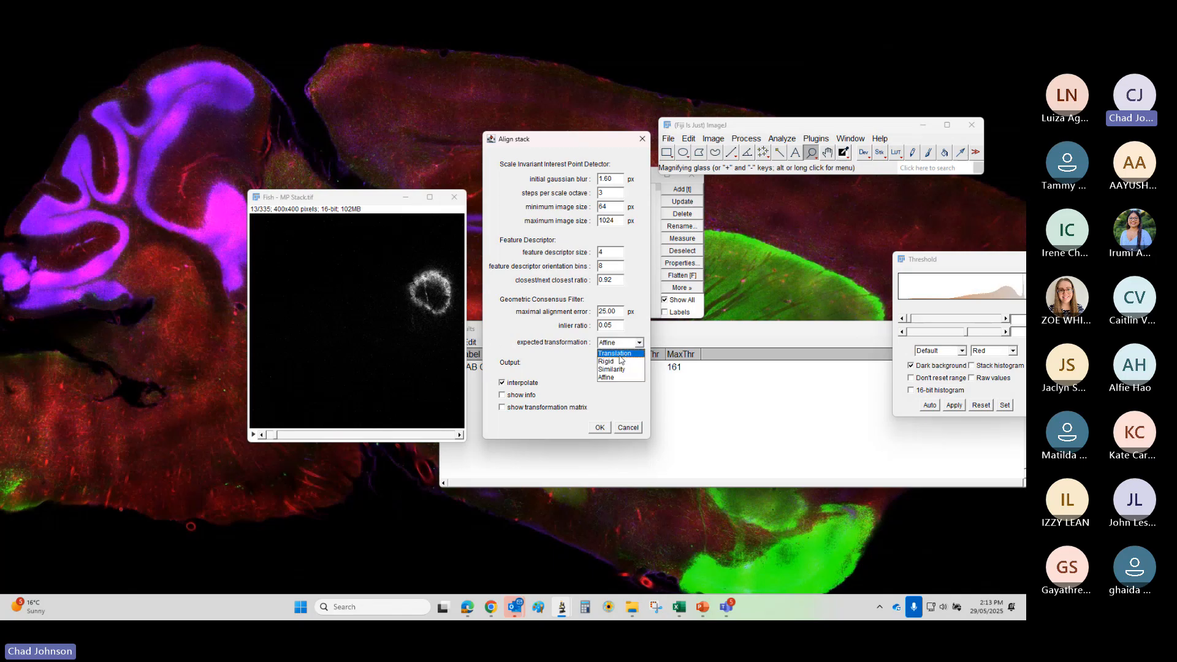
{"action": "left_click", "coordinate": [621, 354]}
{"action": "left_click", "coordinate": [620, 345]}
{"action": "left_click", "coordinate": [610, 361]}
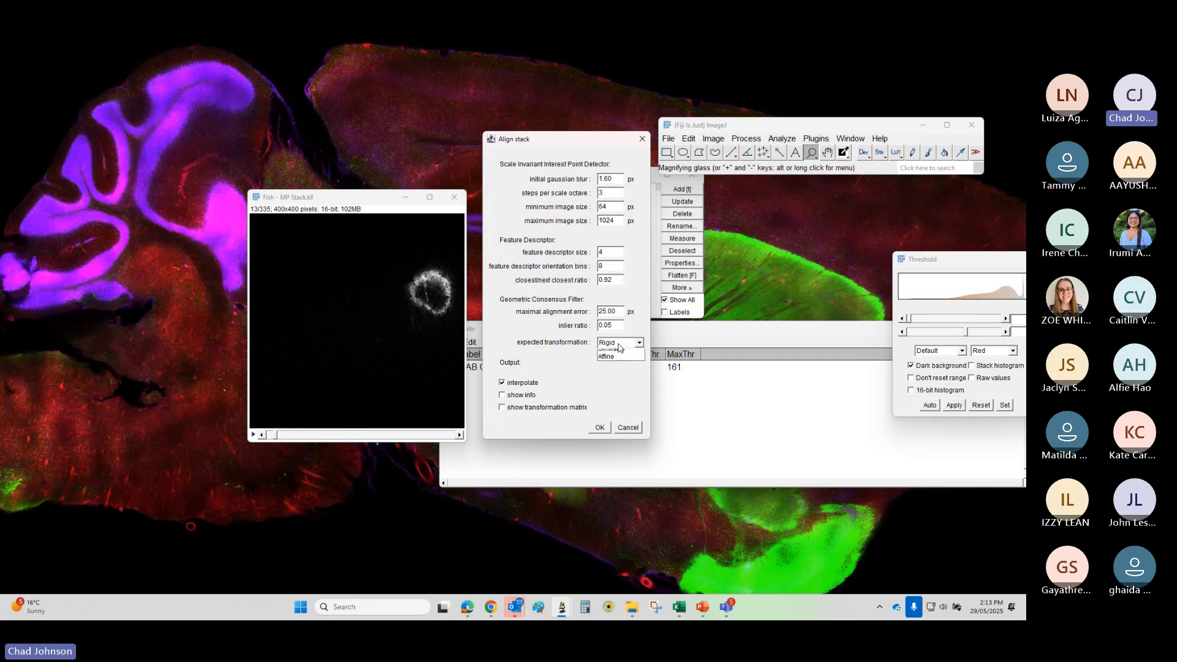
{"action": "left_click", "coordinate": [619, 344]}
{"action": "left_click", "coordinate": [616, 369]}
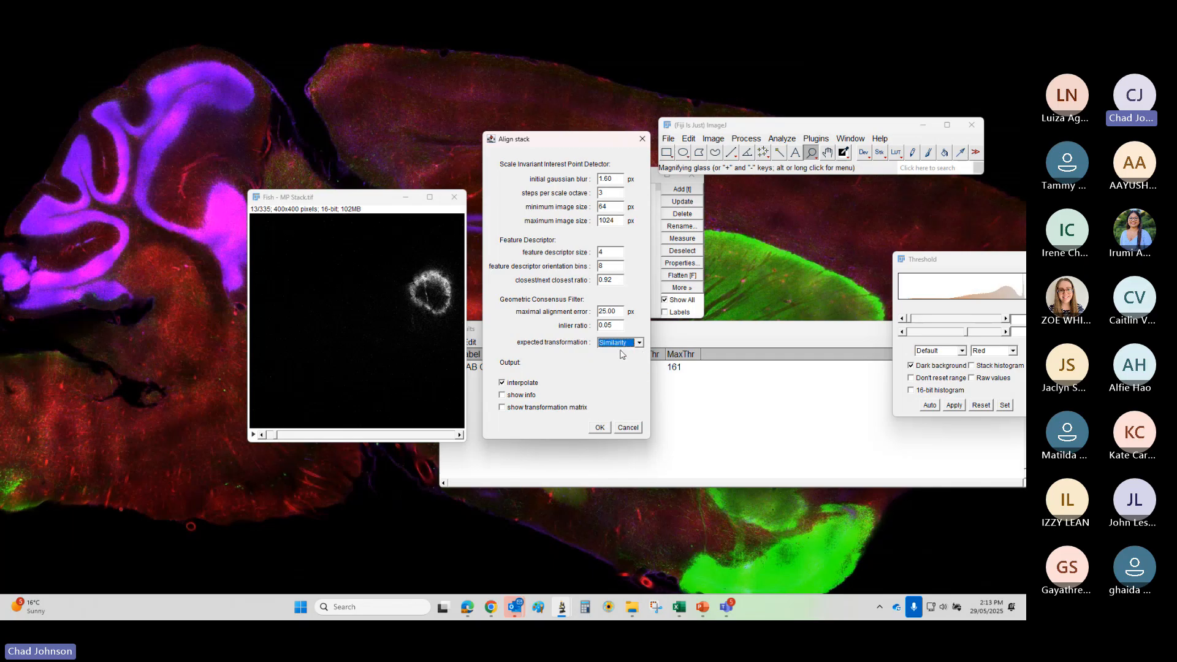
- Run the SIFT alignment with the expected transformation set to Translation, and close the console
{"action": "left_click", "coordinate": [621, 344]}
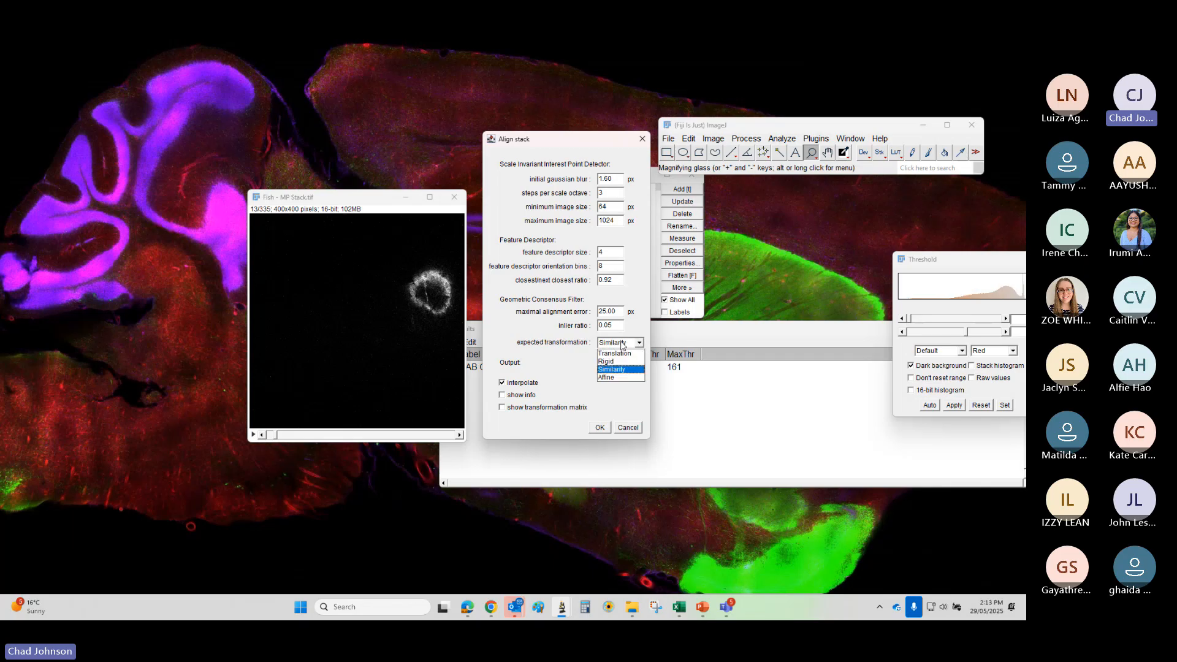
{"action": "left_click", "coordinate": [625, 355]}
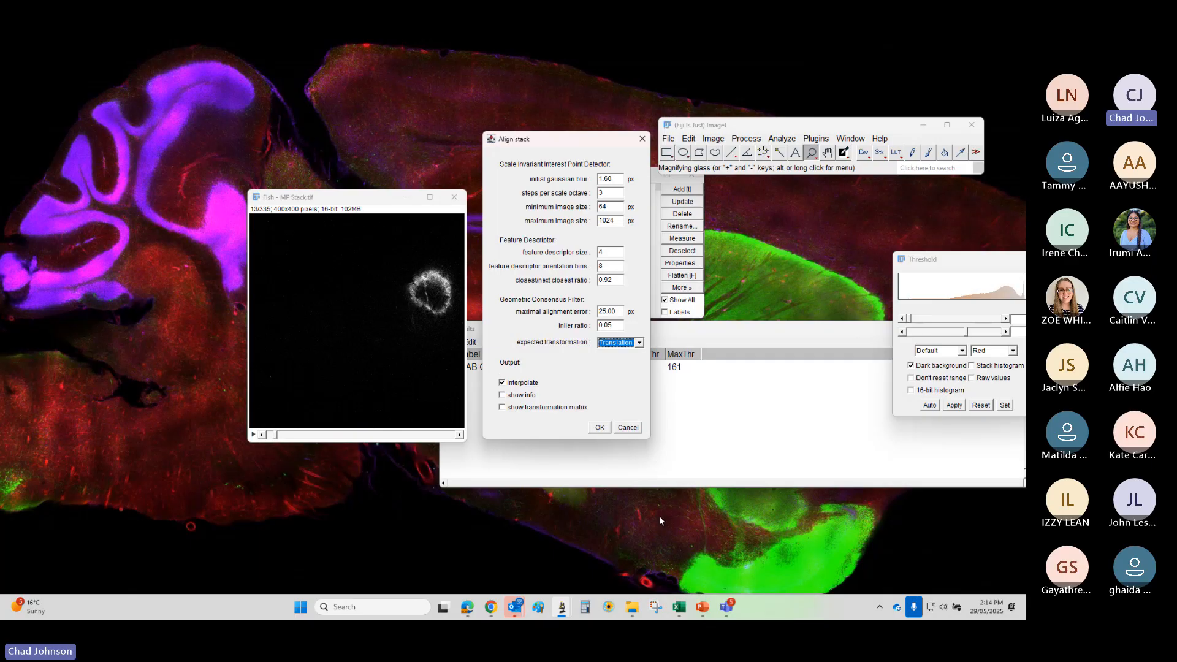
{"action": "left_click", "coordinate": [599, 428]}
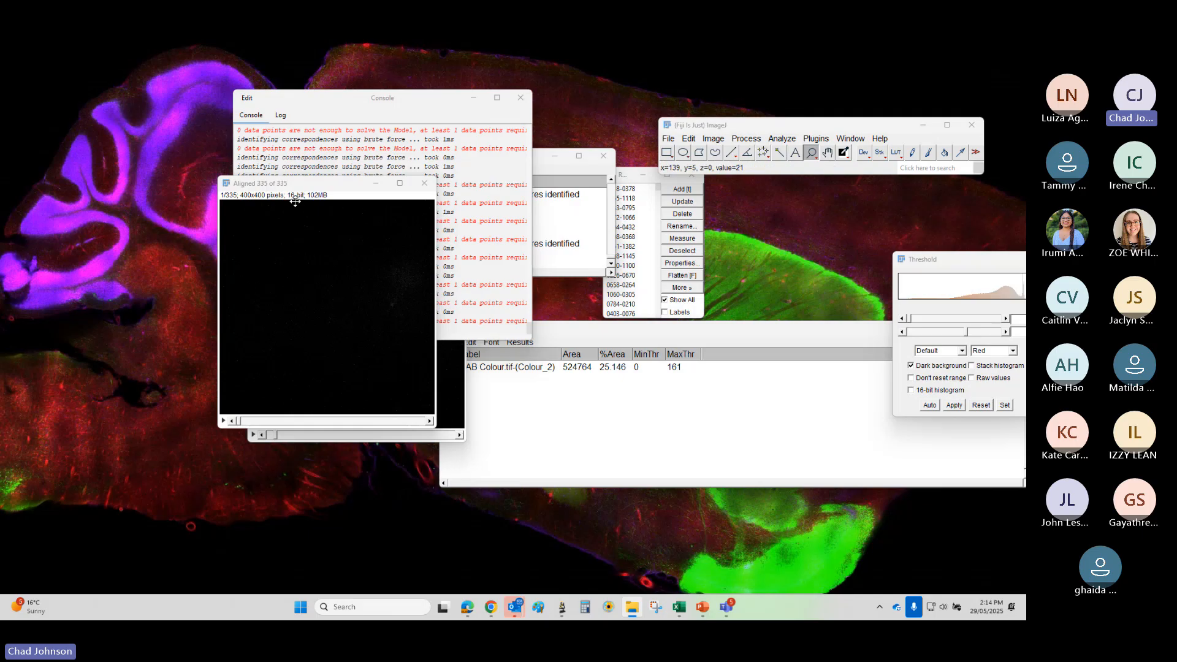
{"action": "left_click_drag", "start_coordinate": [294, 183], "coordinate": [522, 210]}
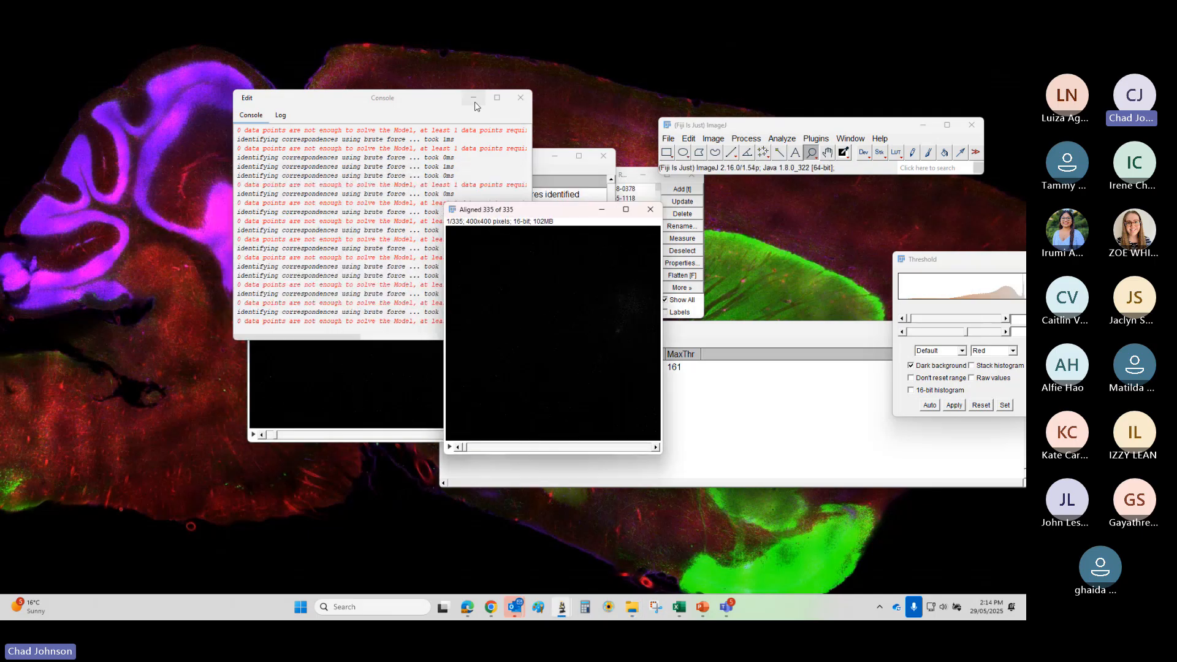
{"action": "left_click_drag", "start_coordinate": [368, 98], "coordinate": [327, 105]}
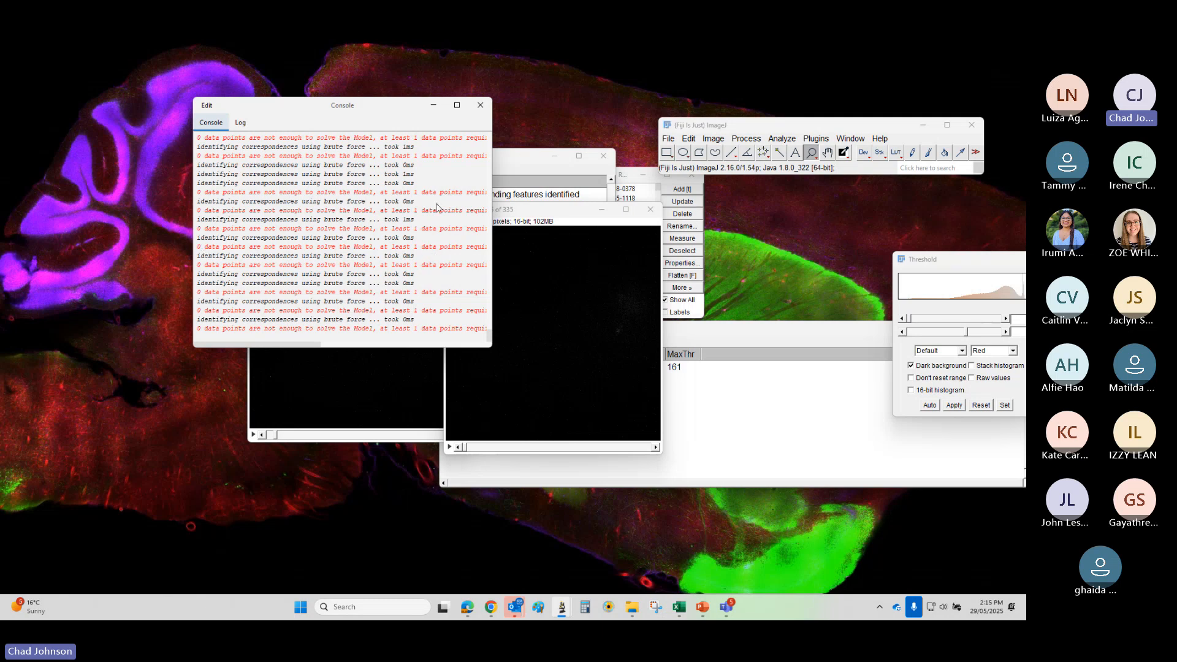
{"action": "left_click", "coordinate": [480, 104]}
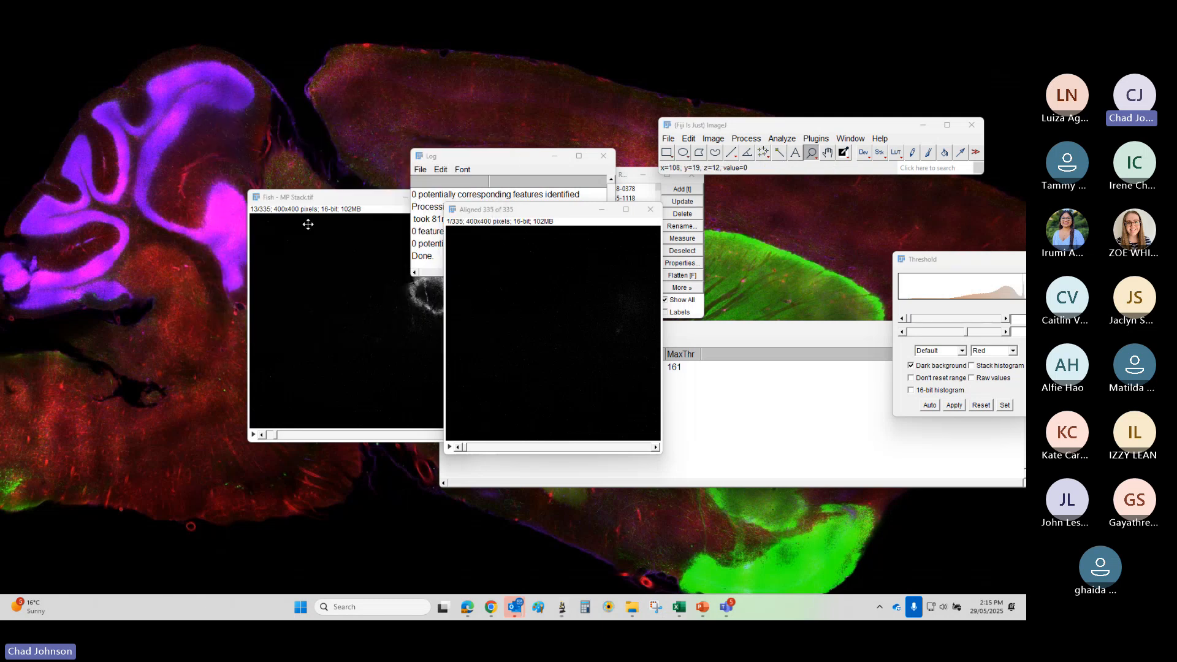
- Compare the original and aligned stacks side by side, browsing the original to slice 86 and the aligned one to slice 114
{"action": "left_click_drag", "start_coordinate": [337, 197], "coordinate": [267, 216]}
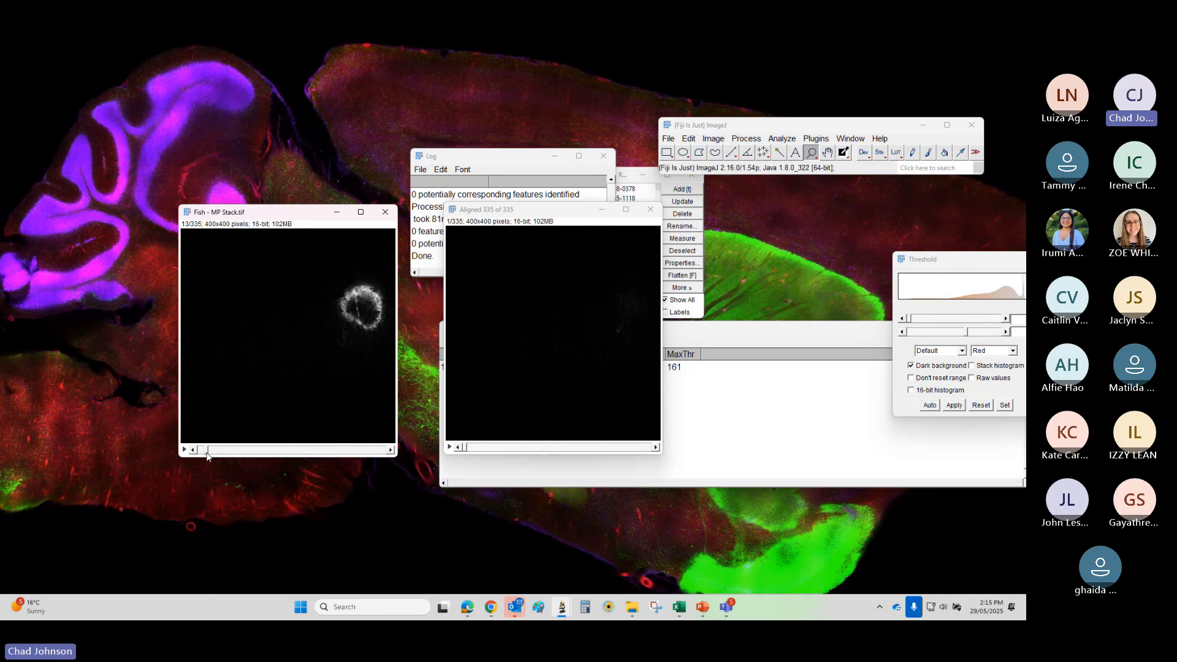
{"action": "left_click_drag", "start_coordinate": [209, 452], "coordinate": [246, 455]}
{"action": "left_click_drag", "start_coordinate": [491, 209], "coordinate": [457, 200]}
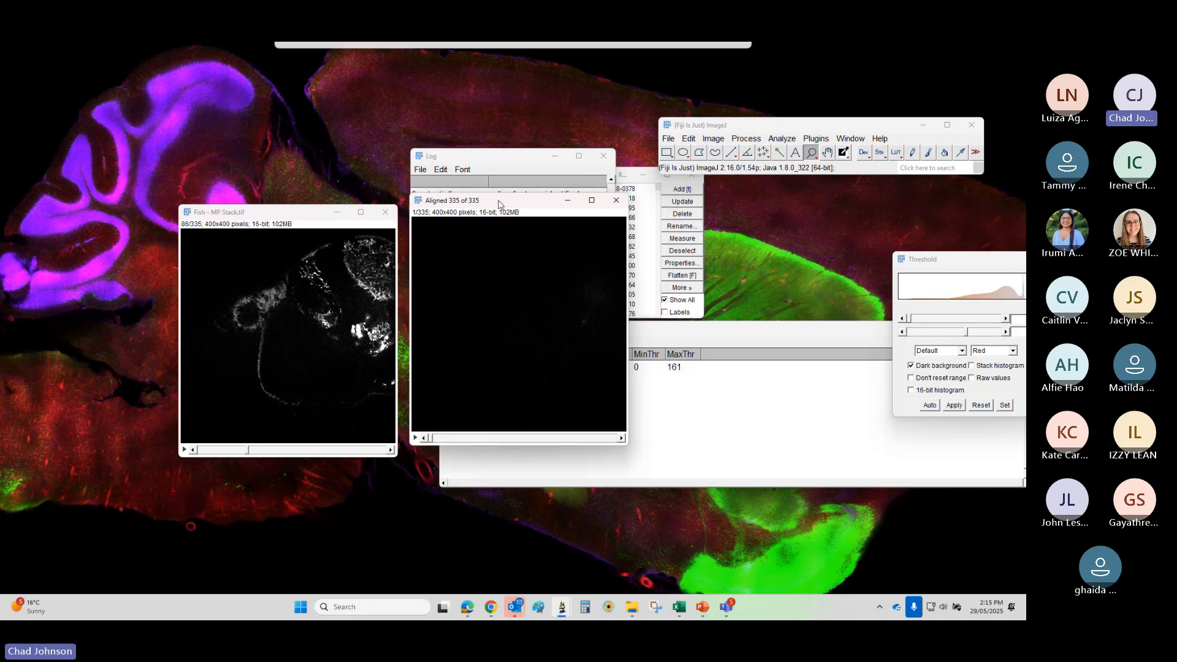
{"action": "left_click_drag", "start_coordinate": [430, 438], "coordinate": [490, 438]}
{"action": "left_click_drag", "start_coordinate": [290, 219], "coordinate": [350, 186]}
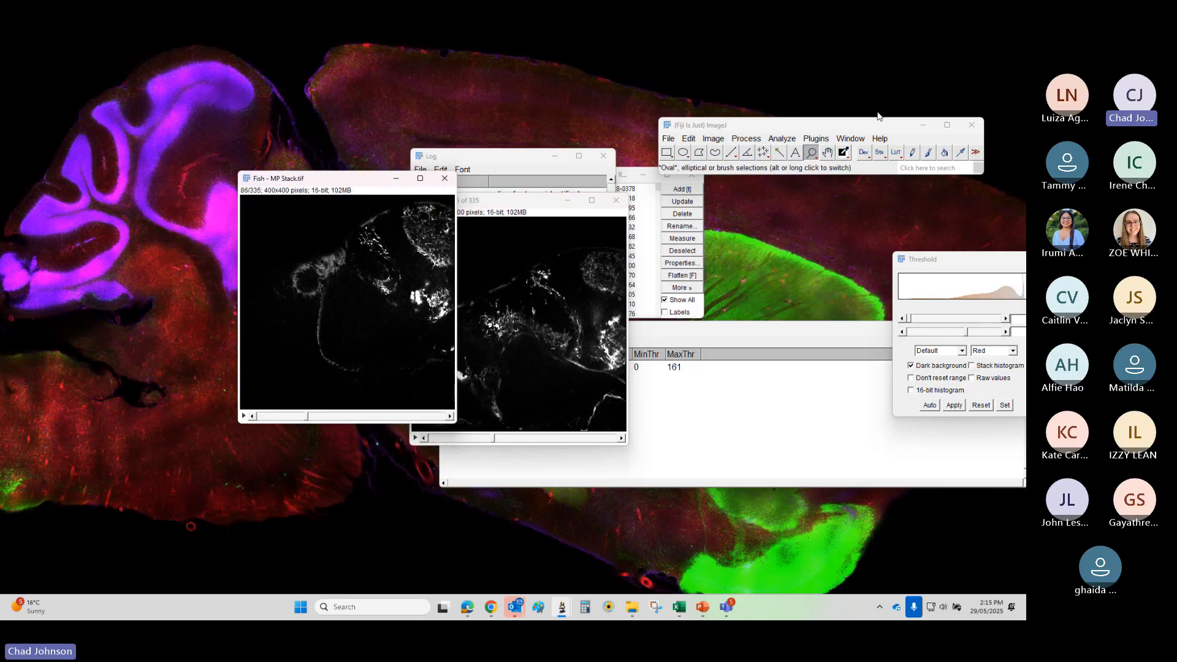
- Render the original Fish - MP Stack as a volume in the 3D Viewer with resampling factor 2, accepting the 8-bit conversion
{"action": "left_click", "coordinate": [827, 138]}
{"action": "left_click", "coordinate": [866, 166]}
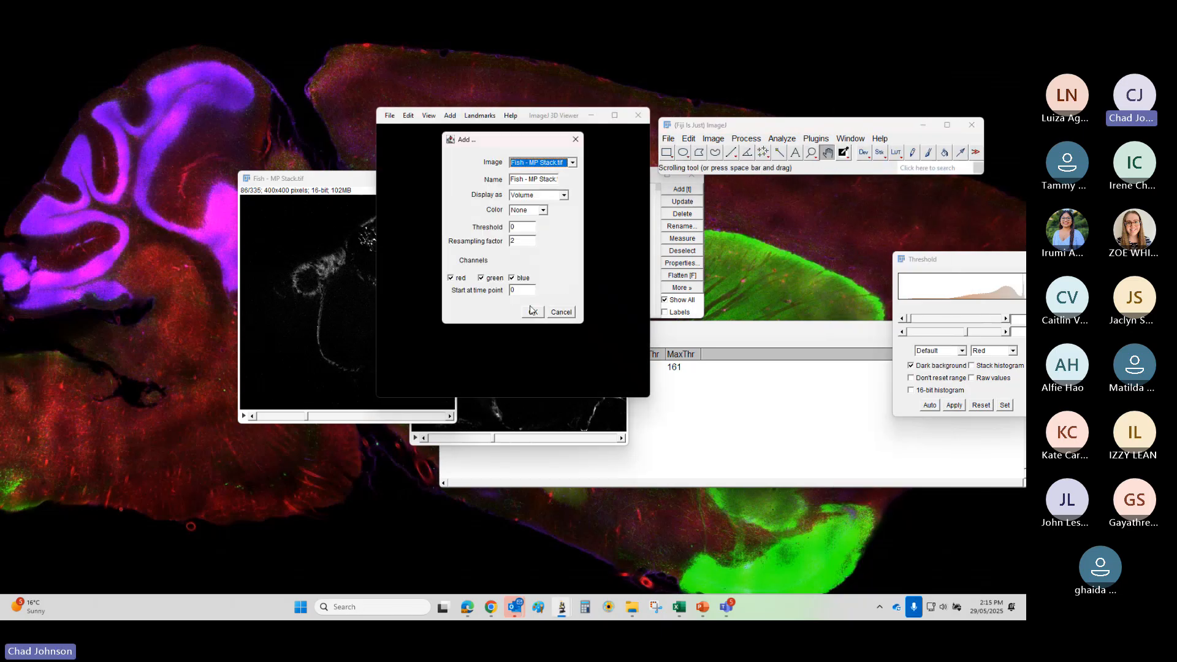
{"action": "left_click", "coordinate": [531, 312]}
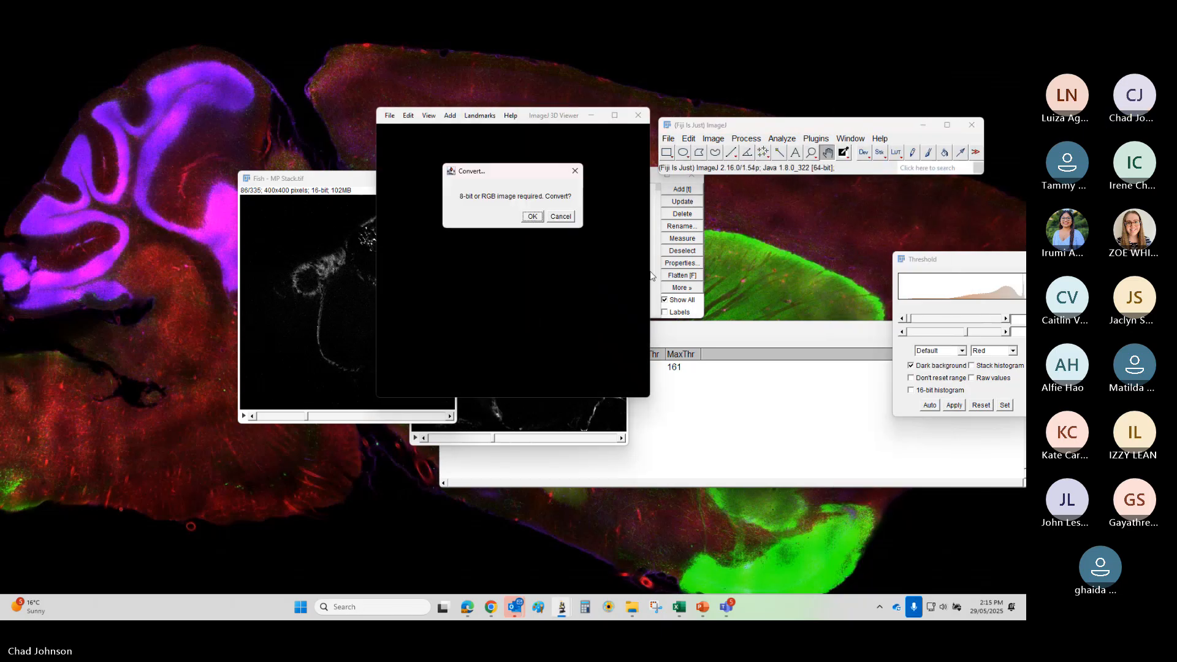
{"action": "left_click", "coordinate": [534, 218]}
- Examine the original fish stack's 3D volume from several angles and close up for misalignment, and close the 3D Viewer
{"action": "left_click_drag", "start_coordinate": [504, 266], "coordinate": [501, 292]}
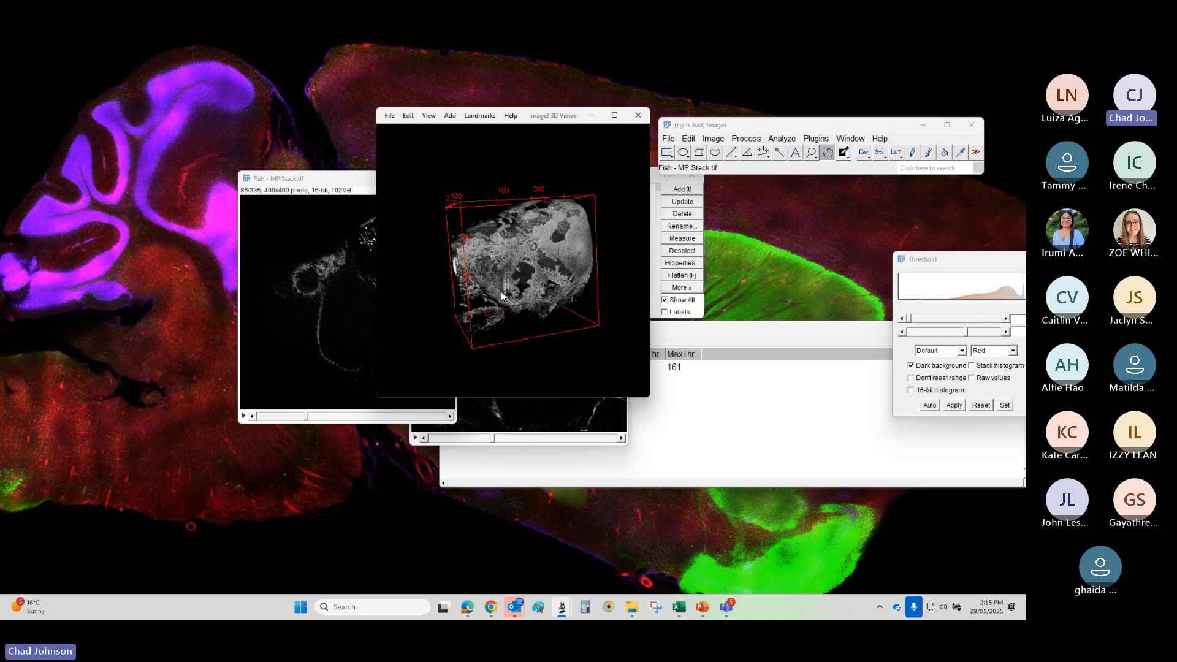
{"action": "scroll", "coordinate": [501, 292], "scroll_direction": "up", "scroll_amount": 10}
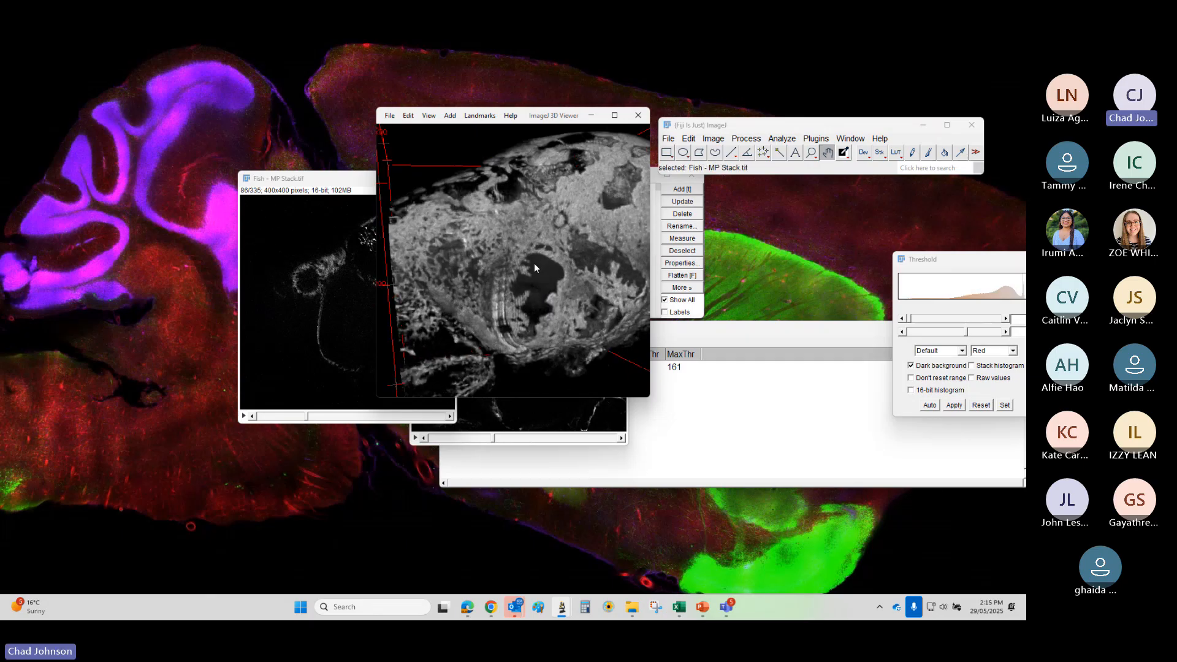
{"action": "left_click_drag", "start_coordinate": [507, 269], "coordinate": [641, 177]}
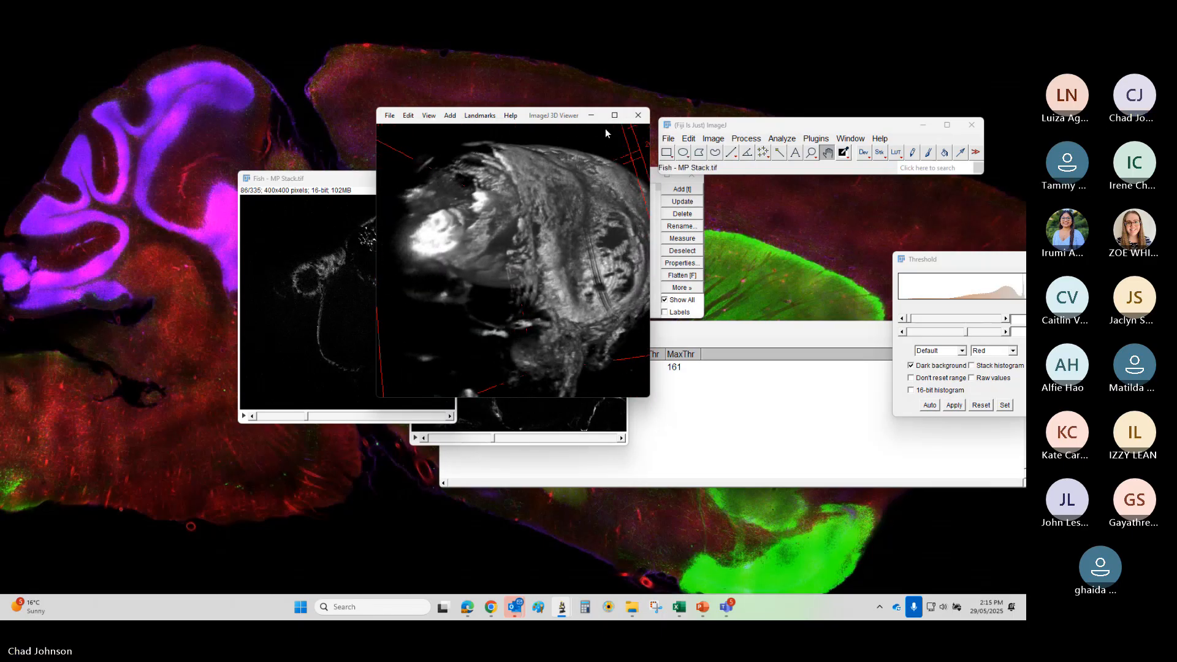
{"action": "left_click_drag", "start_coordinate": [540, 121], "coordinate": [243, 200]}
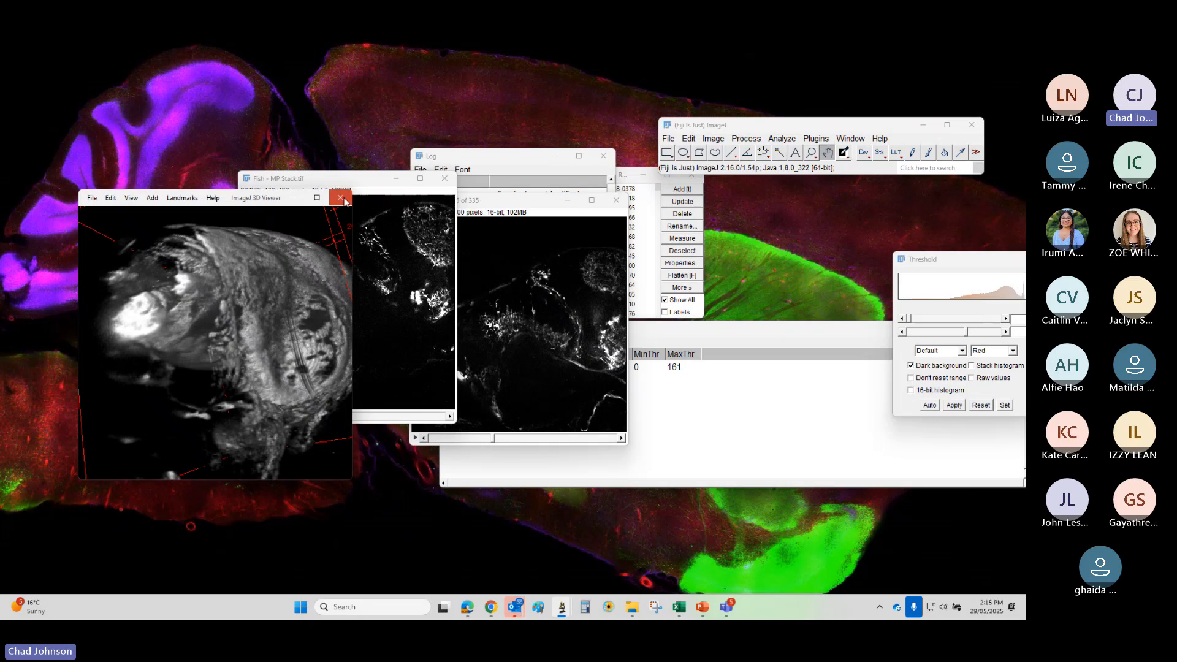
{"action": "left_click", "coordinate": [341, 198]}
- Render the Aligned 335 of 335 stack as a volume in the 3D Viewer, accepting the 8-bit conversion
{"action": "left_click", "coordinate": [529, 204]}
{"action": "left_click_drag", "start_coordinate": [529, 204], "coordinate": [522, 177]}
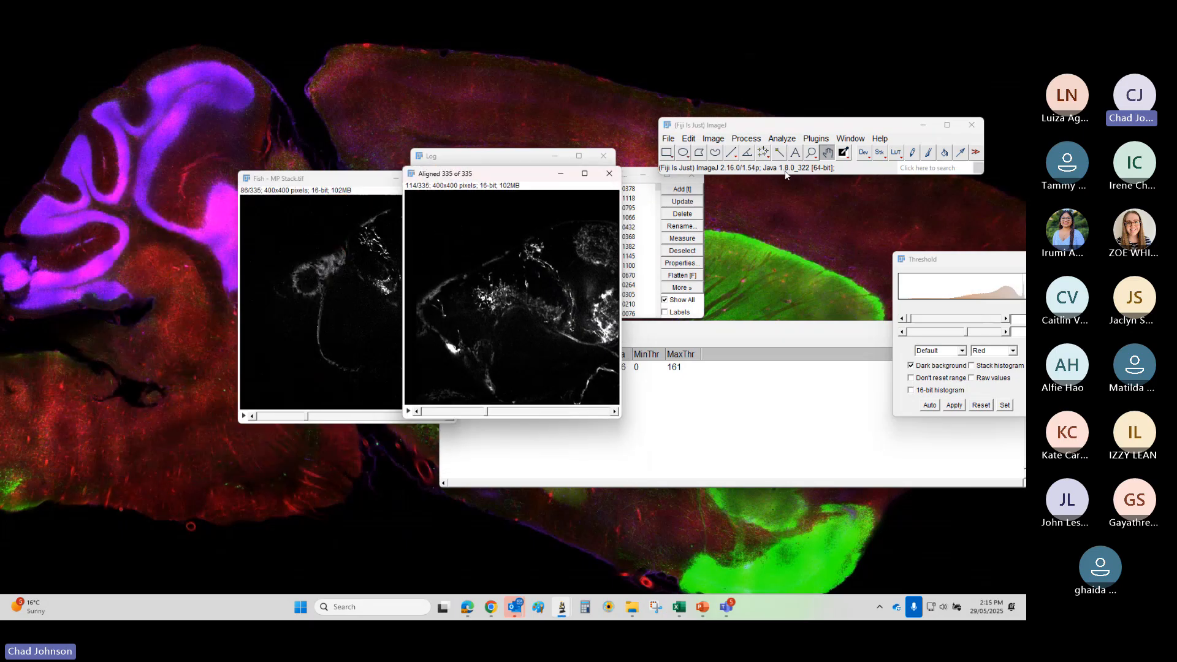
{"action": "left_click", "coordinate": [816, 139]}
{"action": "left_click", "coordinate": [861, 169]}
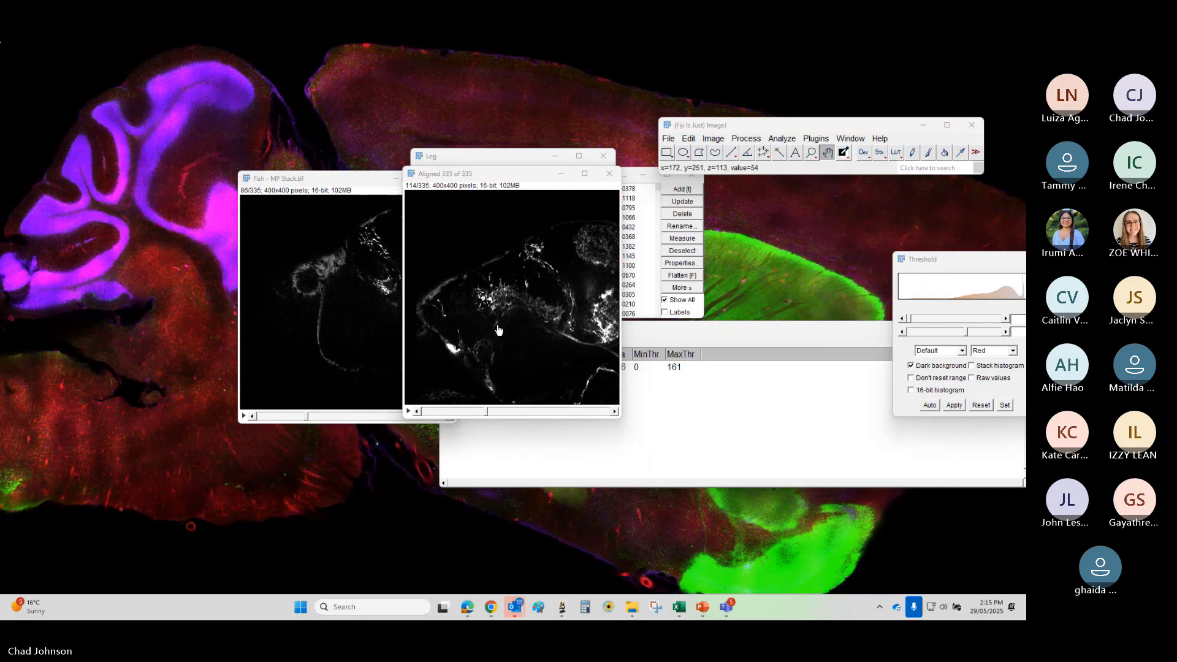
{"action": "left_click", "coordinate": [533, 312]}
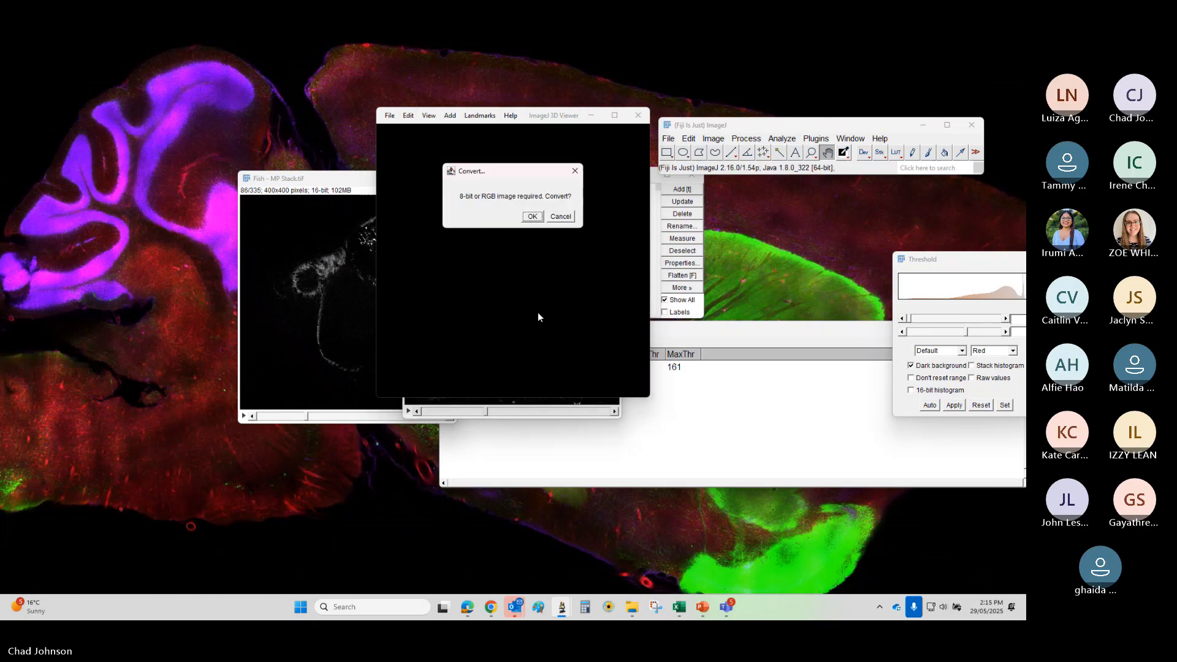
{"action": "left_click", "coordinate": [533, 216]}
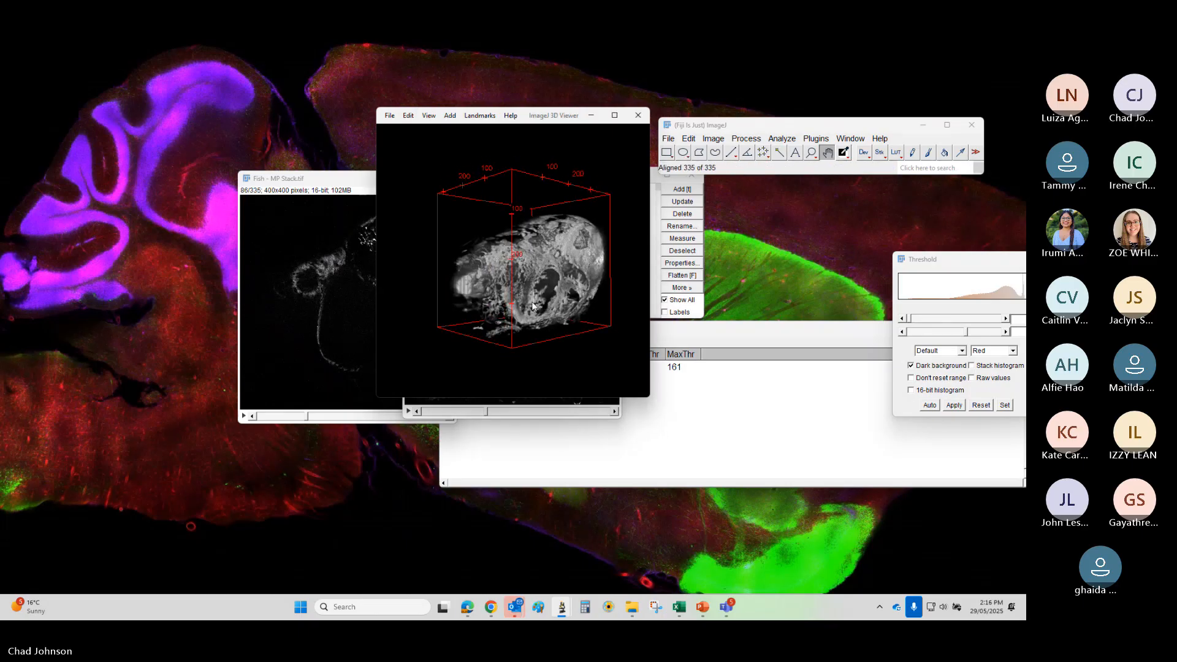
- Examine the aligned stack's 3D volume close up and from another angle to judge the alignment, and close the 3D Viewer
{"action": "scroll", "coordinate": [531, 301], "scroll_direction": "up", "scroll_amount": 5}
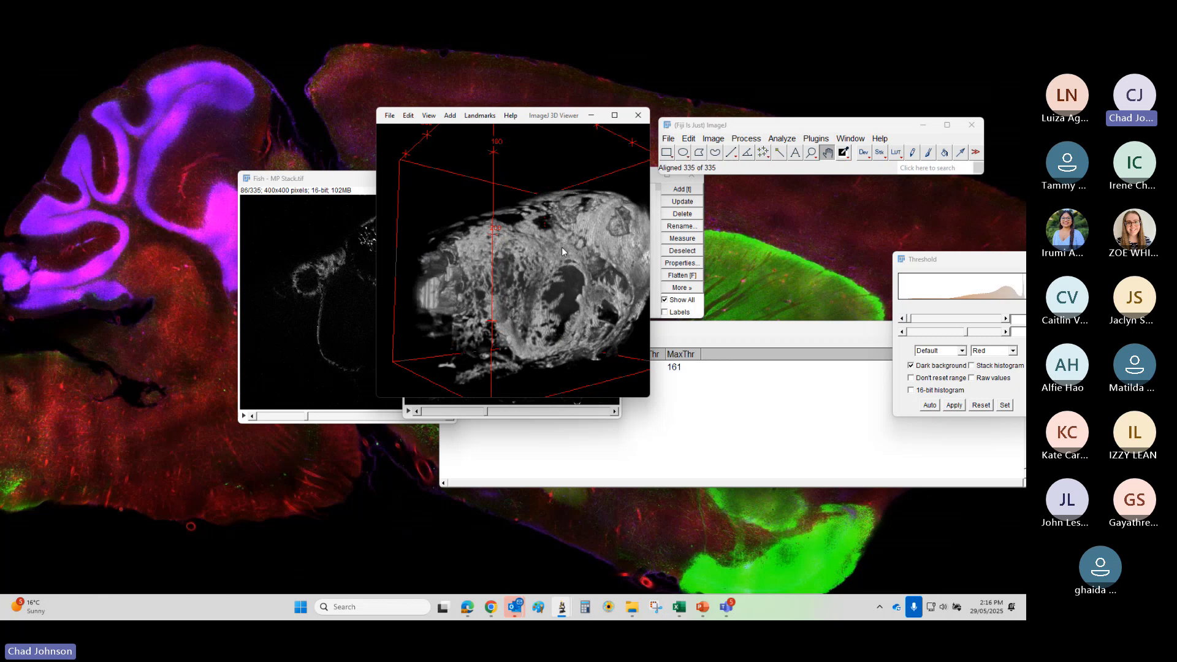
{"action": "left_click_drag", "start_coordinate": [532, 307], "coordinate": [457, 310]}
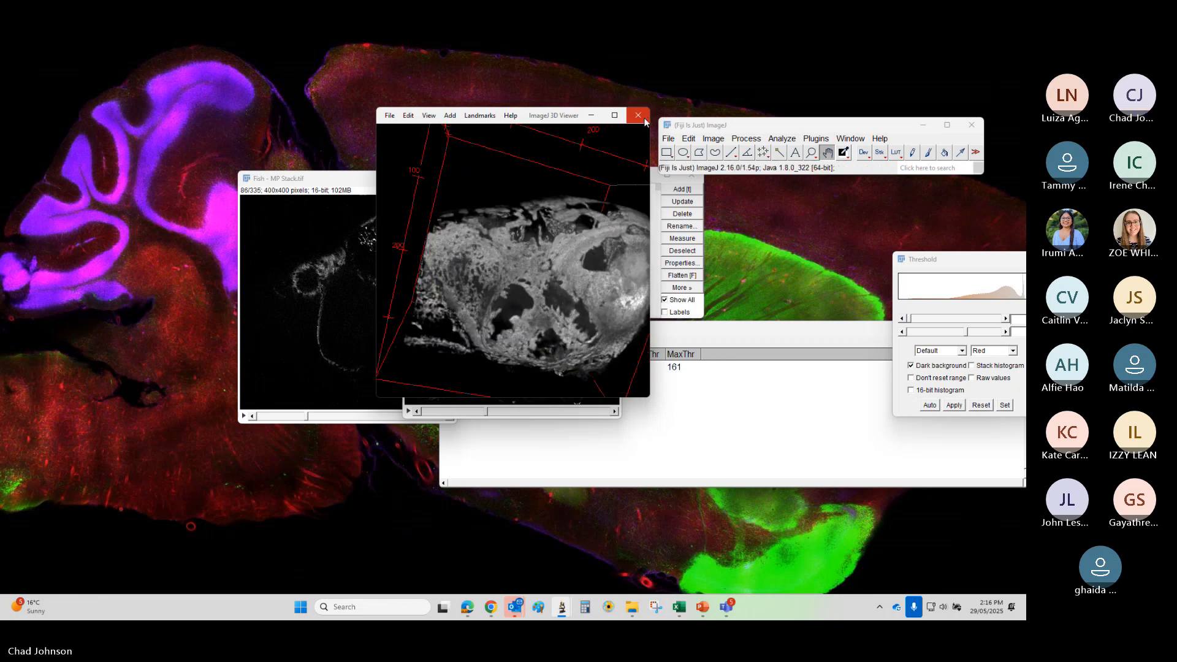
{"action": "left_click", "coordinate": [638, 116]}
- Close the aligned stack, the log and the original Fish - MP Stack
{"action": "left_click", "coordinate": [610, 174]}
{"action": "left_click", "coordinate": [604, 156]}
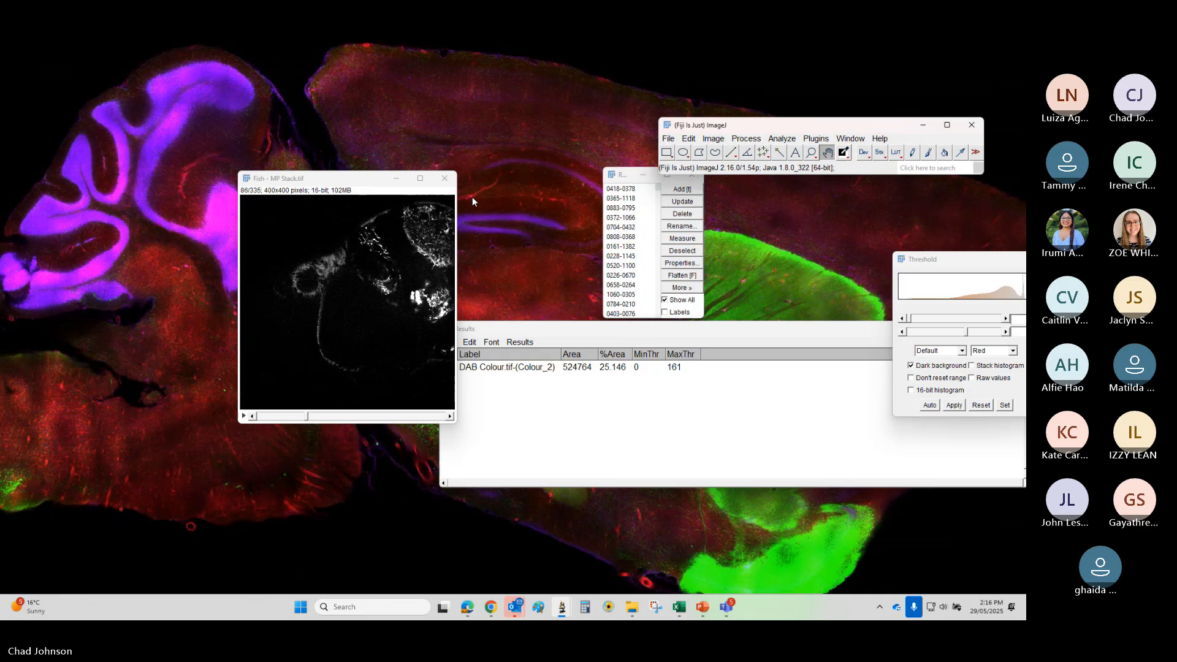
{"action": "left_click", "coordinate": [445, 179]}
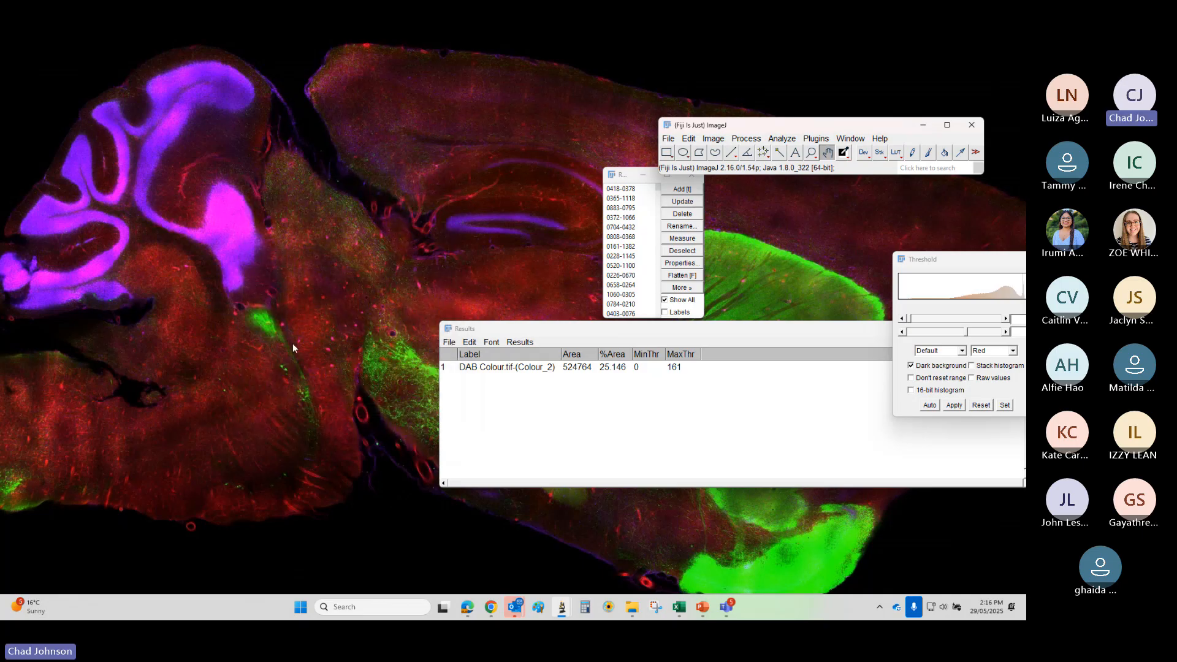
- Switch to File Explorer, browse to the Image Alignment folder within Part 2, and move the window out of view
{"action": "left_click", "coordinate": [633, 608]}
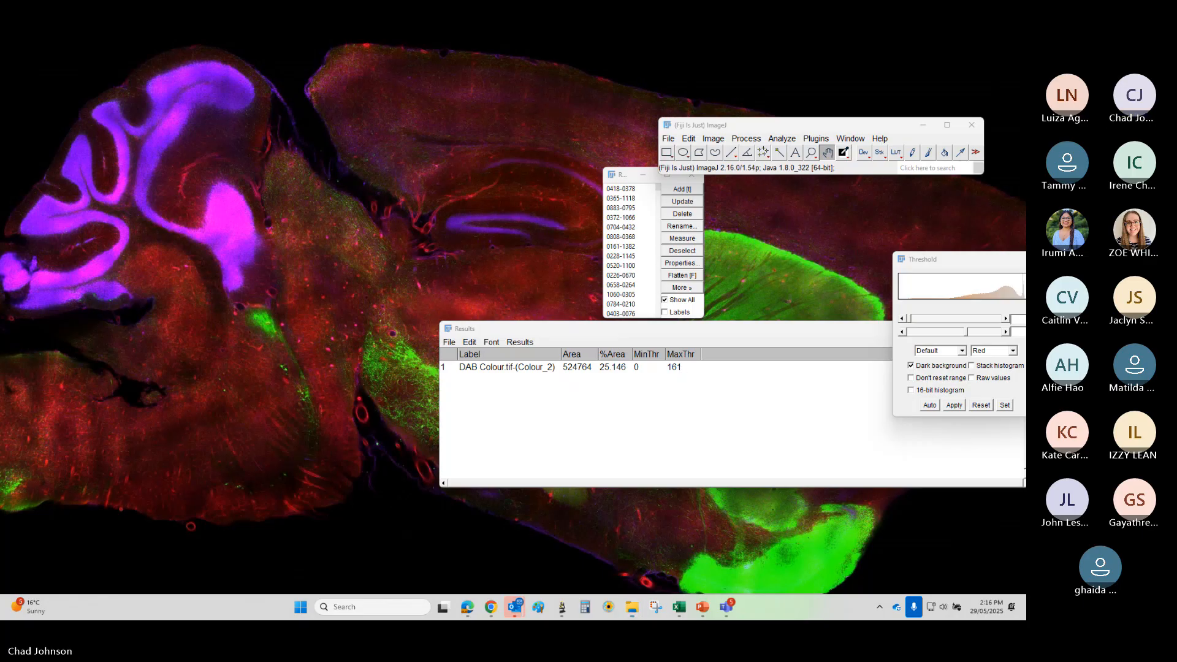
{"action": "key", "text": "super+d"}
{"action": "key", "text": "super+d"}
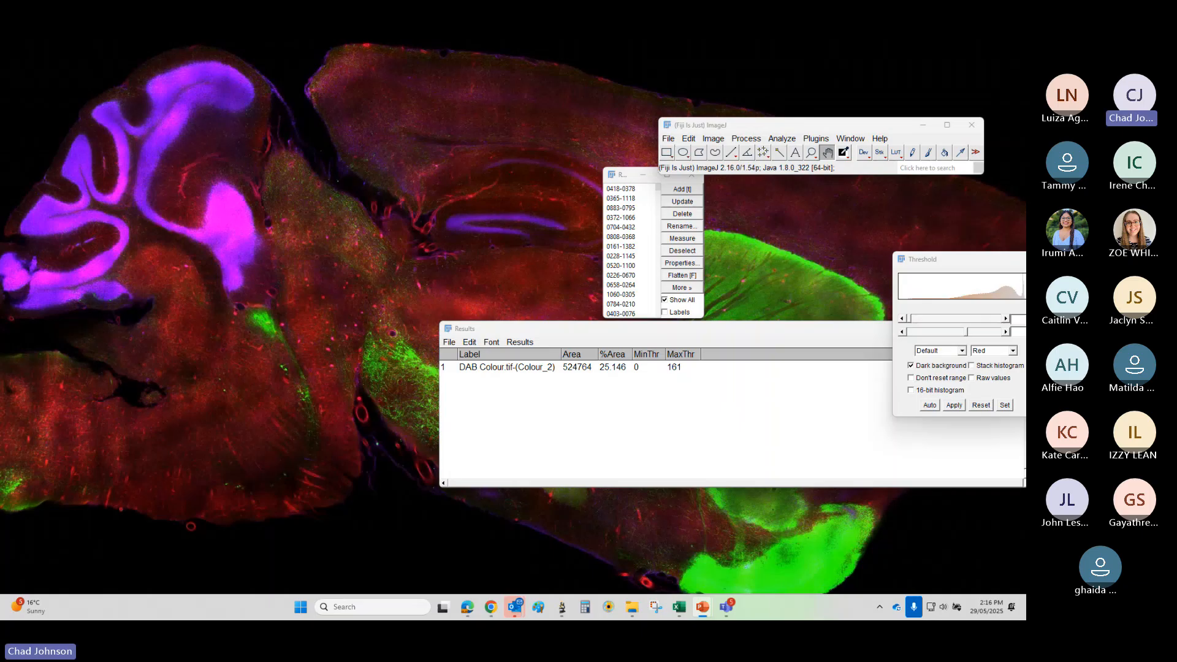
{"action": "left_click_drag", "start_coordinate": [453, 620], "coordinate": [523, 236]}
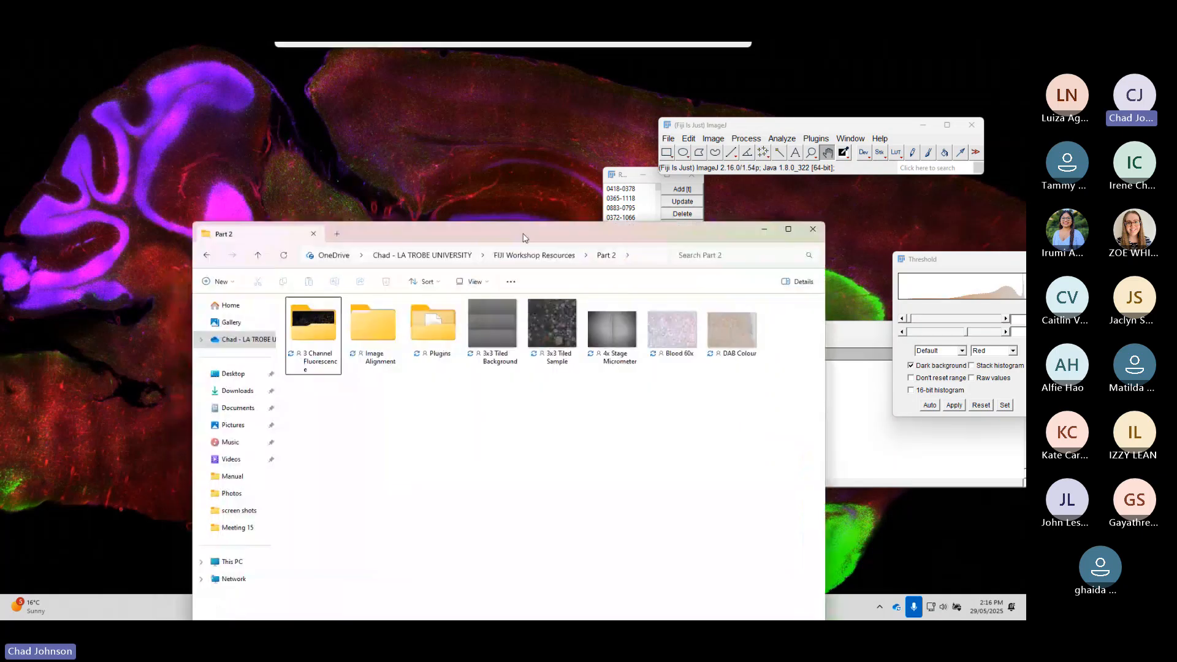
{"action": "double_click", "coordinate": [371, 336]}
{"action": "double_click", "coordinate": [371, 335]}
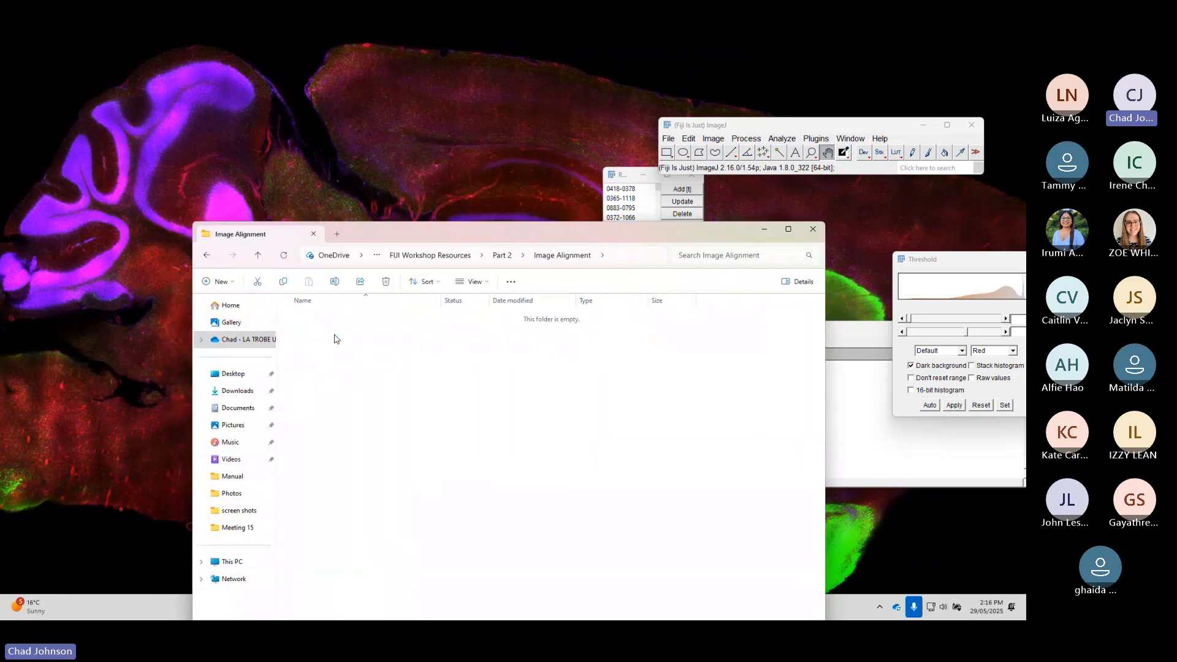
{"action": "left_click", "coordinate": [207, 255]}
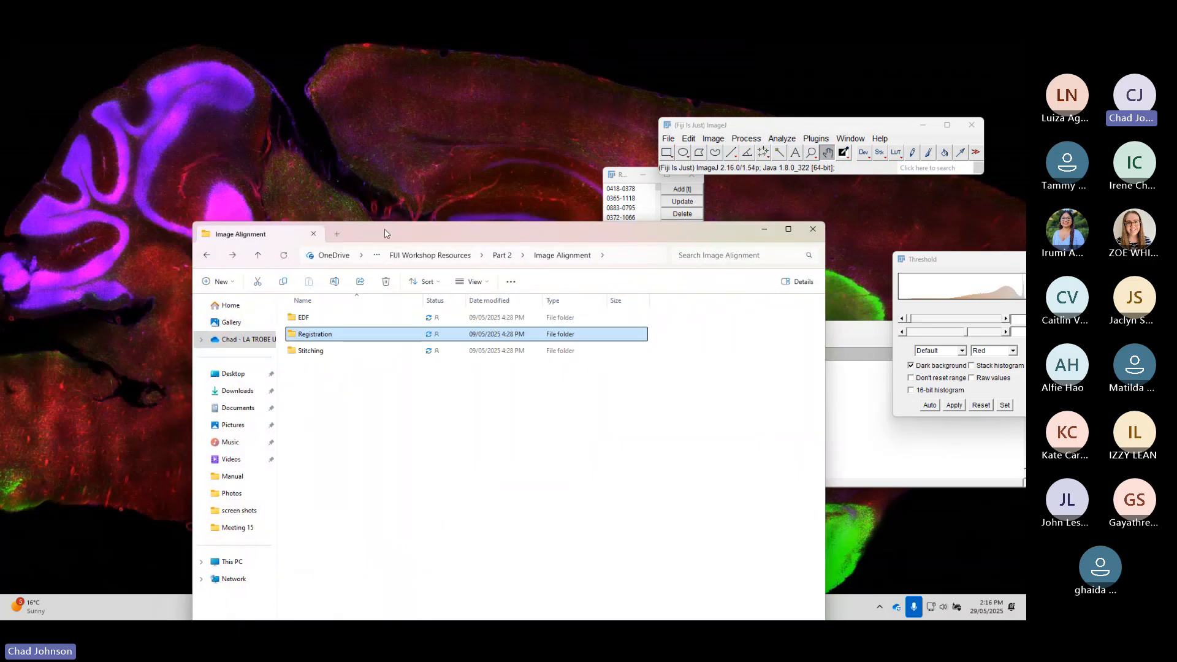
{"action": "left_click_drag", "start_coordinate": [395, 234], "coordinate": [398, 619]}
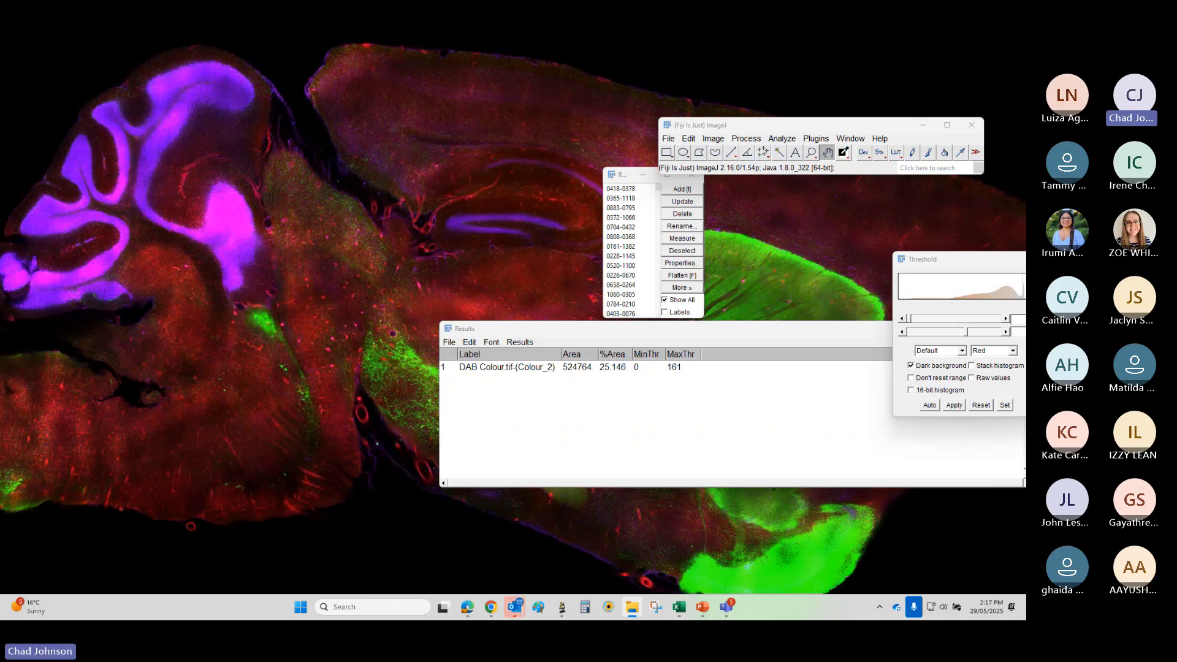
- Open Serial EM.tif in Fiji and browse its slices to check how they shift
{"action": "left_click_drag", "start_coordinate": [754, 429], "coordinate": [699, 147]}
{"action": "left_click_drag", "start_coordinate": [363, 178], "coordinate": [474, 176]}
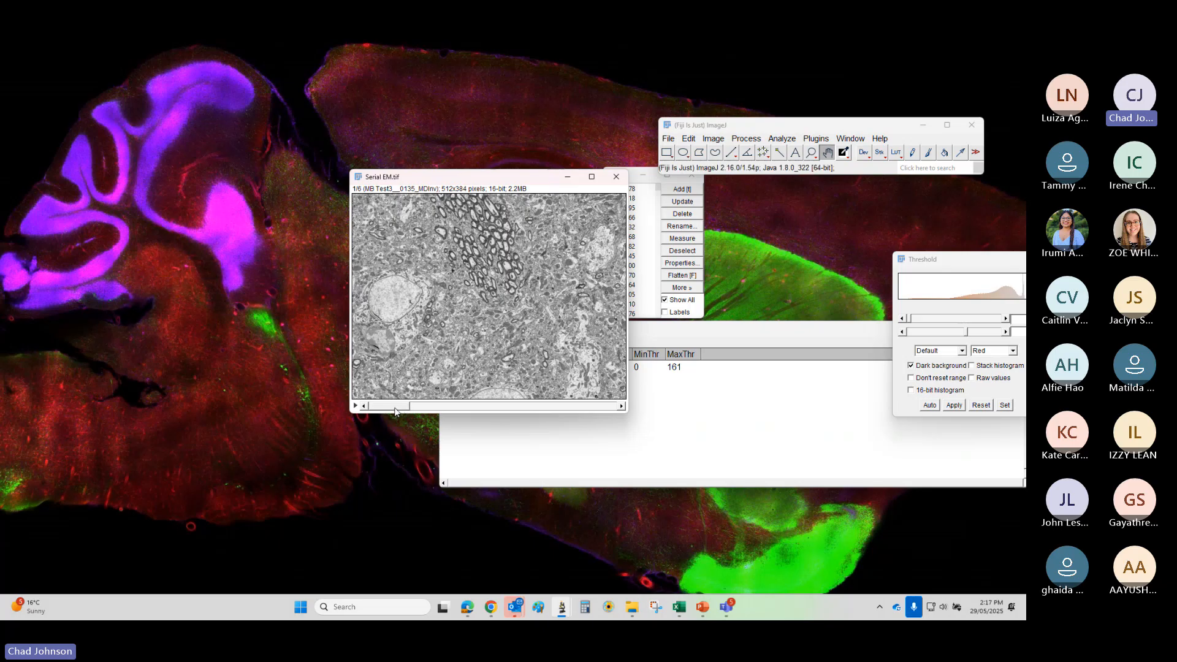
{"action": "left_click_drag", "start_coordinate": [394, 408], "coordinate": [438, 423]}
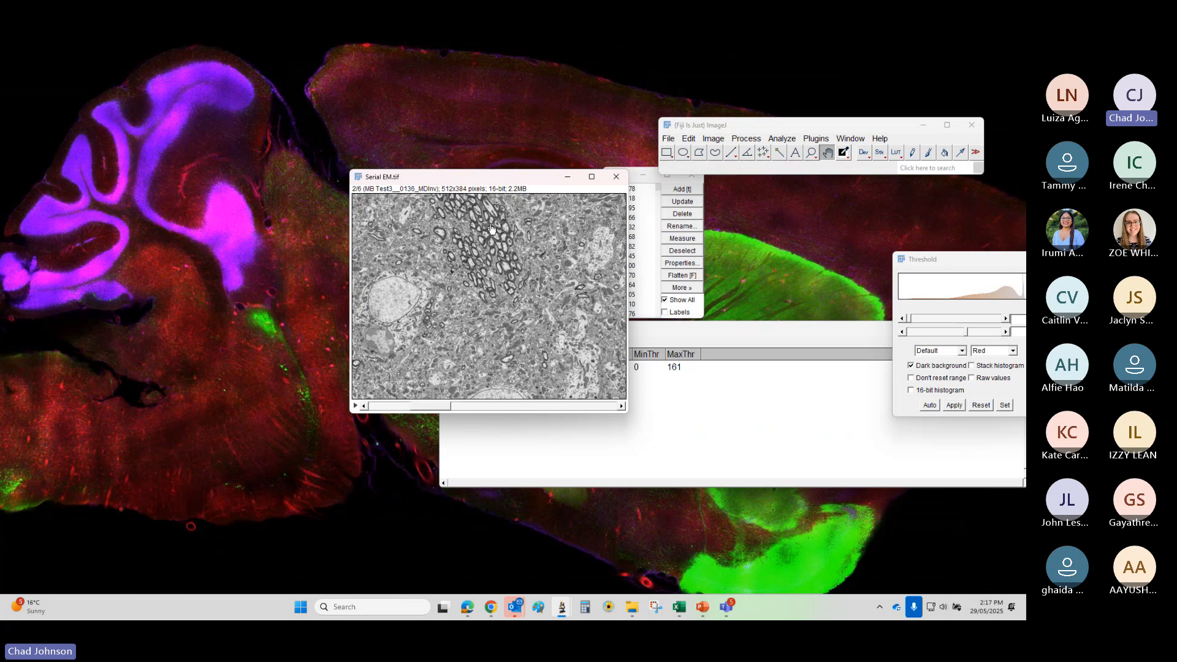
{"action": "left_click_drag", "start_coordinate": [483, 179], "coordinate": [435, 182]}
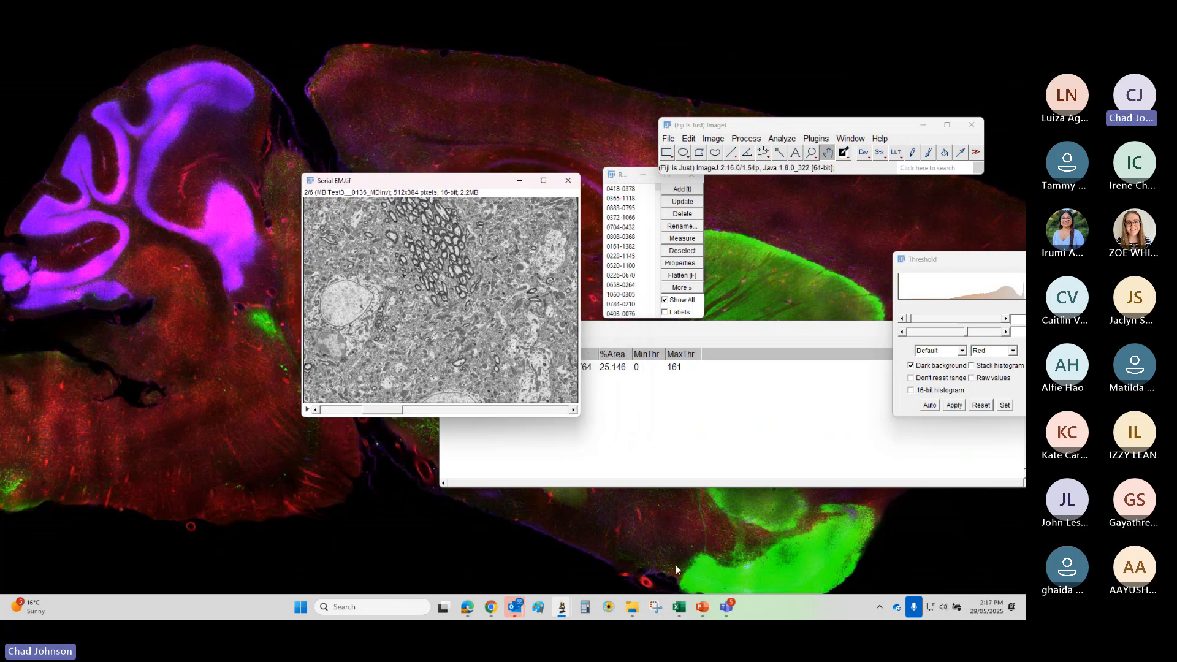
{"action": "left_click", "coordinate": [635, 606]}
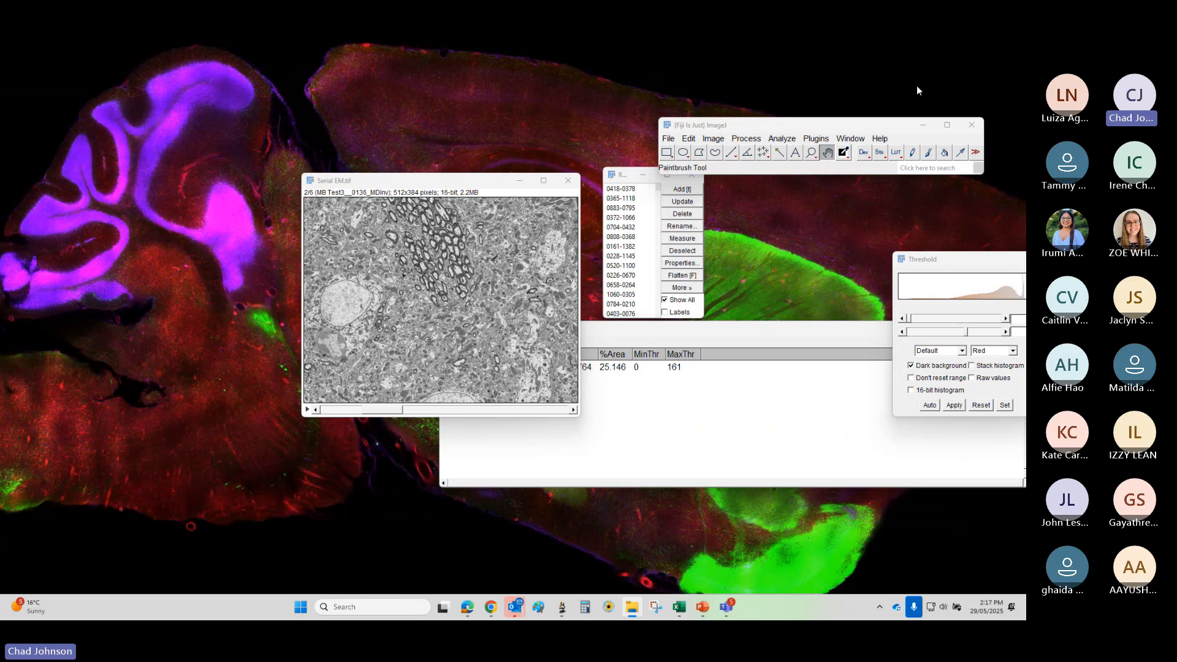
- Start Linear Stack Alignment with SIFT on the Serial EM stack and set the expected transformation to Rigid
{"action": "left_click", "coordinate": [816, 138]}
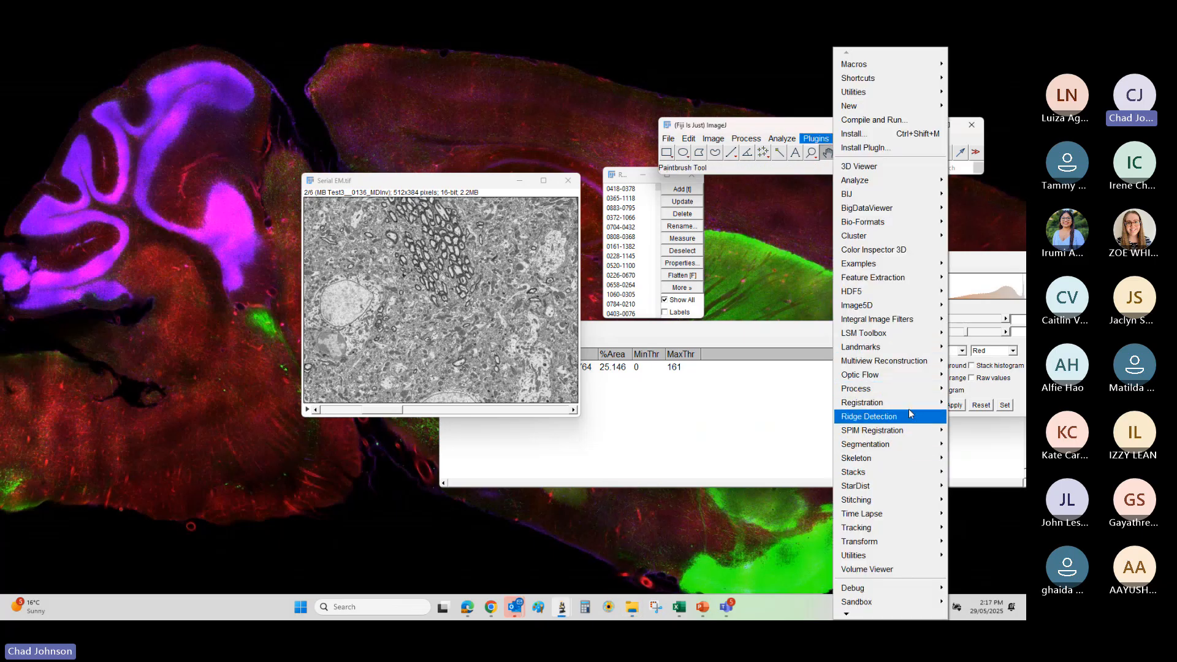
{"action": "mouse_move", "coordinate": [907, 402]}
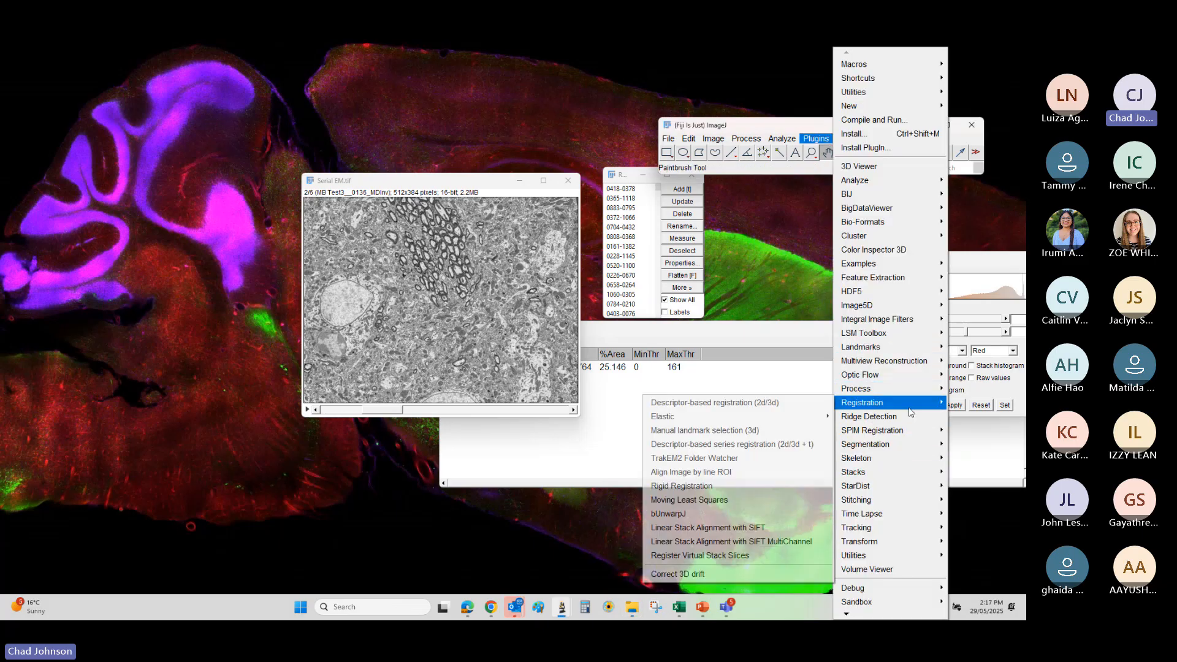
{"action": "left_click", "coordinate": [735, 529]}
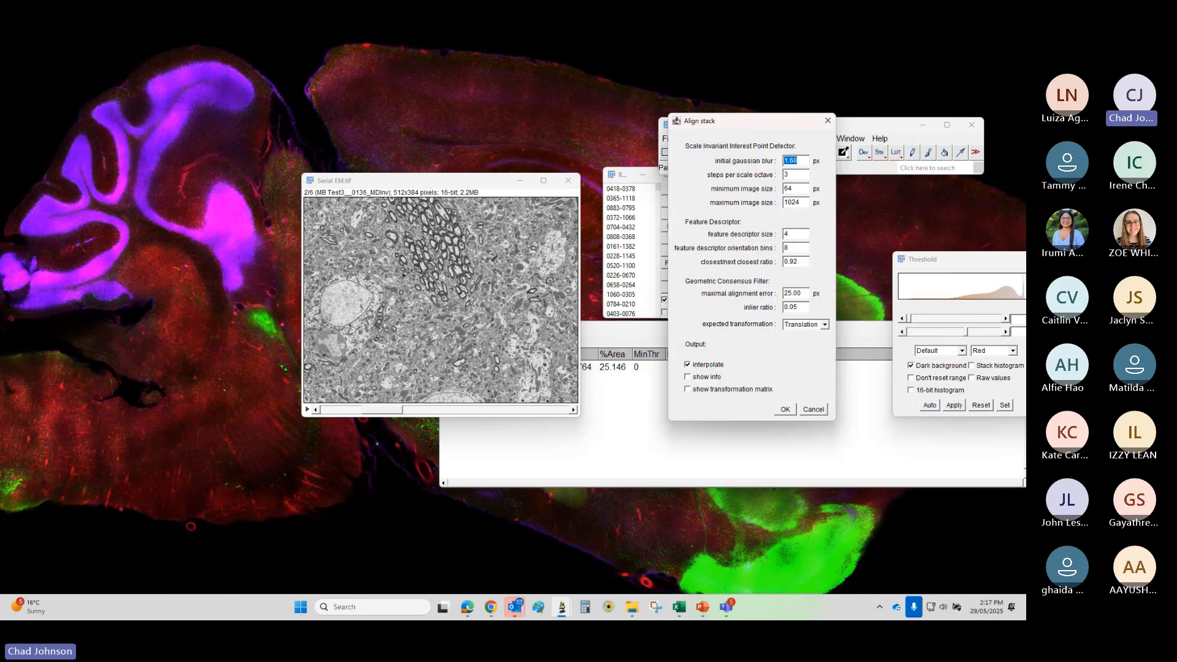
{"action": "left_click", "coordinate": [813, 325]}
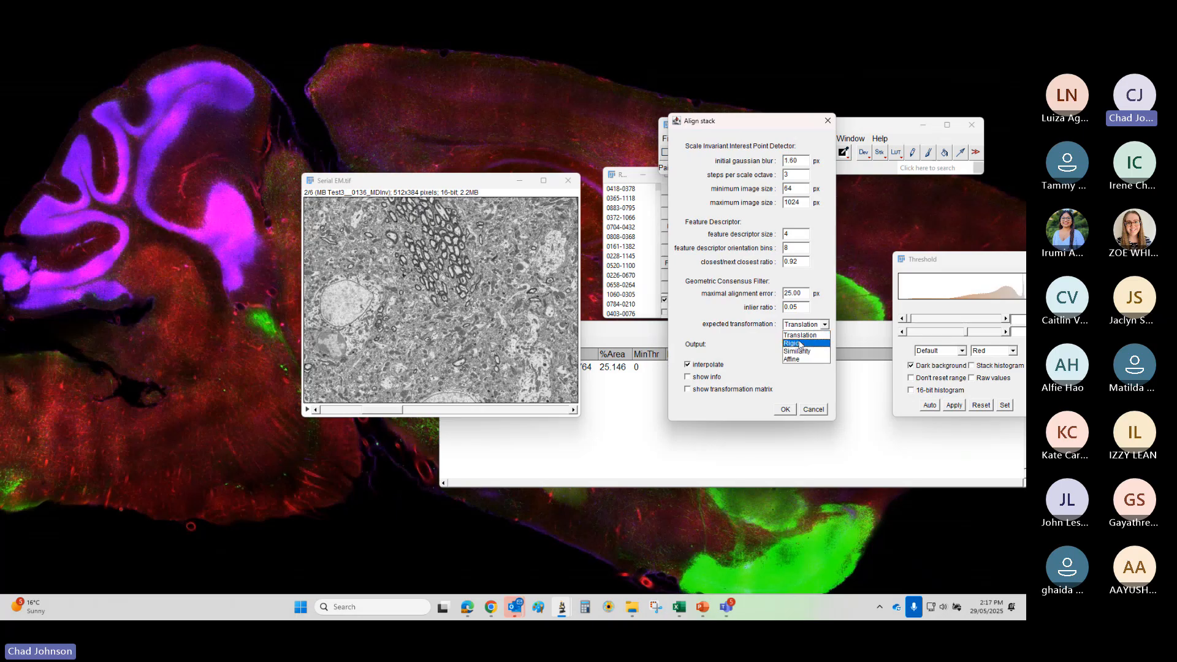
{"action": "left_click", "coordinate": [800, 344]}
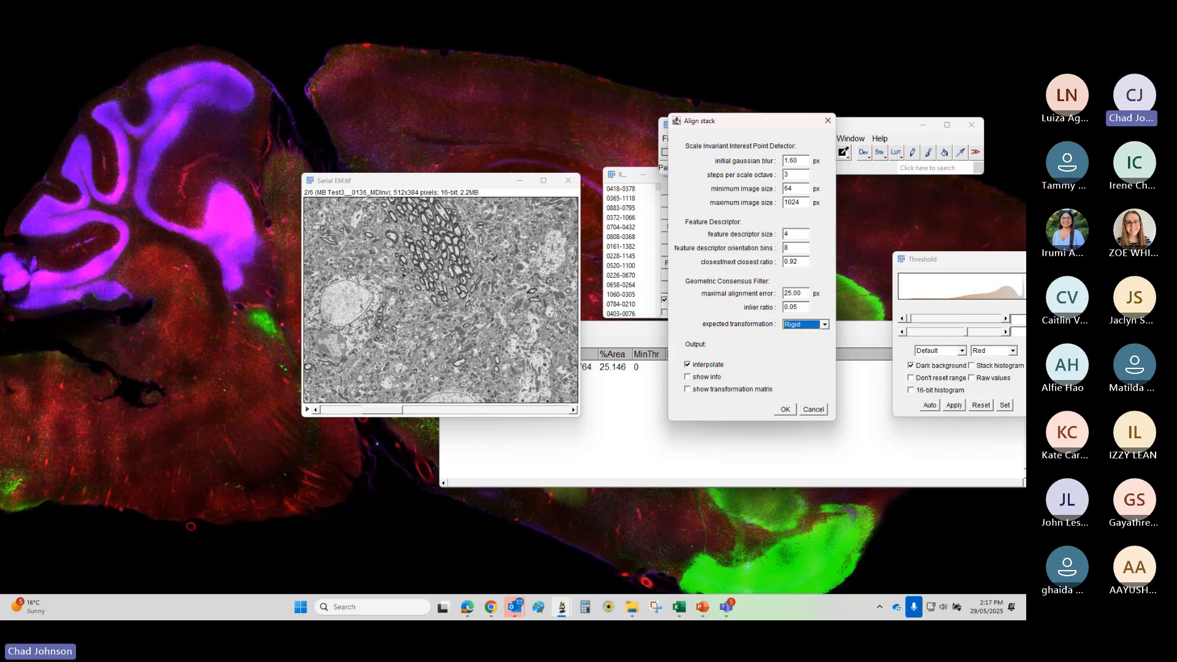
- Enter 8 and 16 as the feature descriptor values and run the stack alignment
{"action": "key", "text": "alt+Tab"}
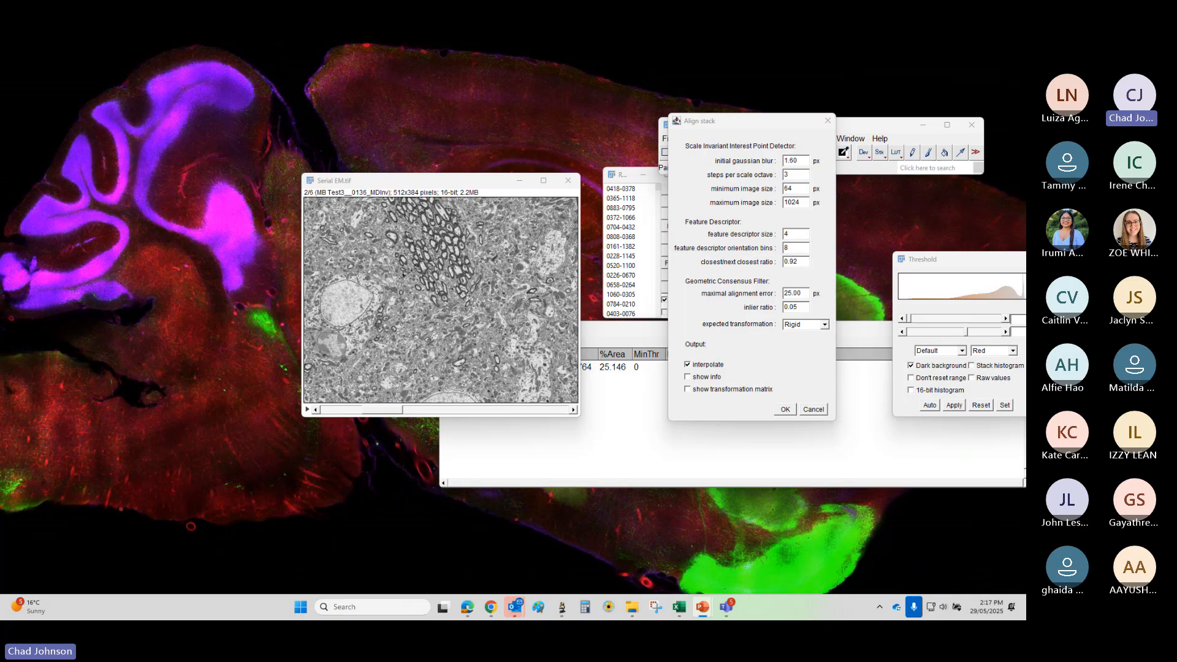
{"action": "double_click", "coordinate": [793, 233]}
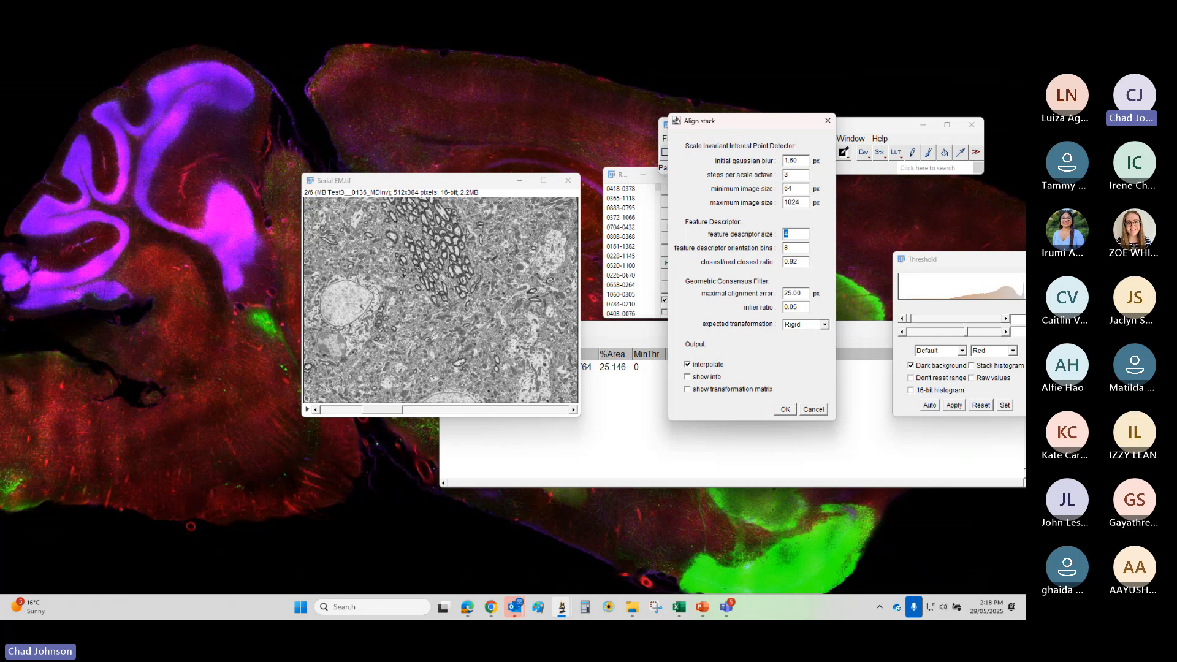
{"action": "type", "text": "8"}
{"action": "type", "text": "16"}
{"action": "left_click", "coordinate": [786, 409]}
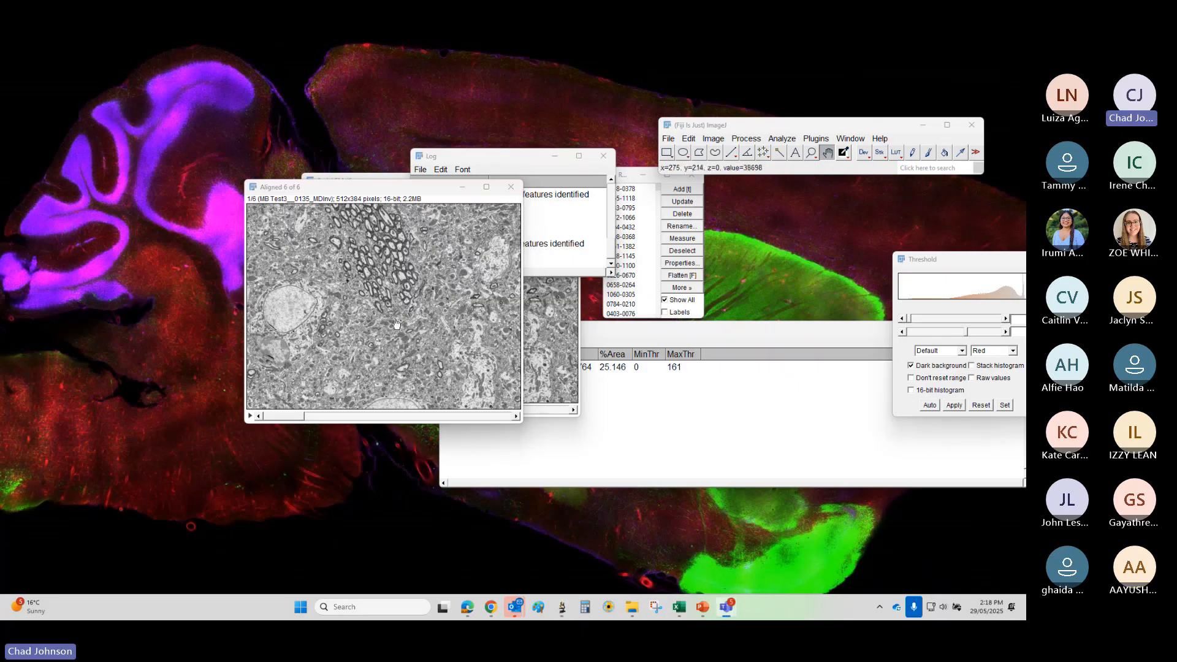
- Place the aligned stack beside the original and scrub through its slices to check the alignment
{"action": "left_click_drag", "start_coordinate": [408, 190], "coordinate": [662, 174]}
{"action": "left_click", "coordinate": [564, 405]}
{"action": "mouse_move", "coordinate": [597, 403]}
{"action": "left_mouse_down"}
{"action": "mouse_move", "coordinate": [716, 400]}
{"action": "mouse_move", "coordinate": [534, 403]}
{"action": "mouse_move", "coordinate": [659, 401]}
{"action": "mouse_move", "coordinate": [603, 411]}
{"action": "mouse_move", "coordinate": [618, 406]}
{"action": "left_mouse_up"}
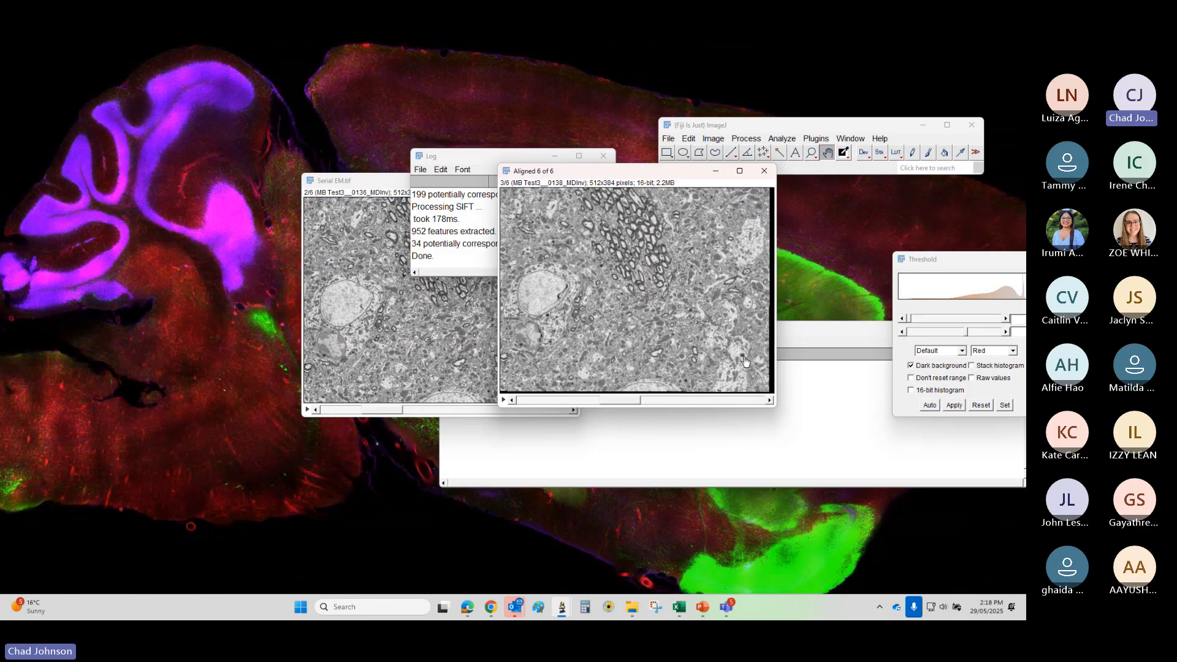
{"action": "left_click_drag", "start_coordinate": [629, 405], "coordinate": [499, 404]}
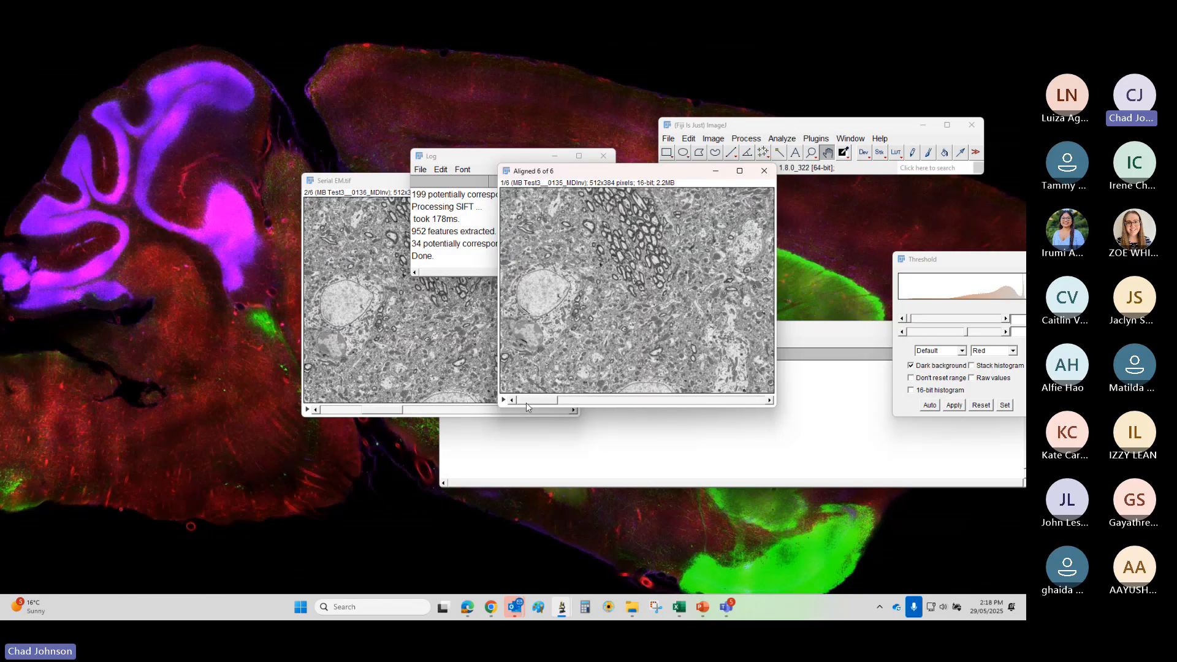
{"action": "left_click_drag", "start_coordinate": [531, 407], "coordinate": [535, 410]}
{"action": "mouse_move", "coordinate": [547, 403]}
{"action": "left_mouse_down"}
{"action": "mouse_move", "coordinate": [735, 402]}
{"action": "mouse_move", "coordinate": [621, 400]}
{"action": "left_mouse_up"}
- Duplicate a rectangular crop around the aligned stack's dark fibre bundle as a stack of slices 1-6 and browse it
{"action": "left_click", "coordinate": [666, 152]}
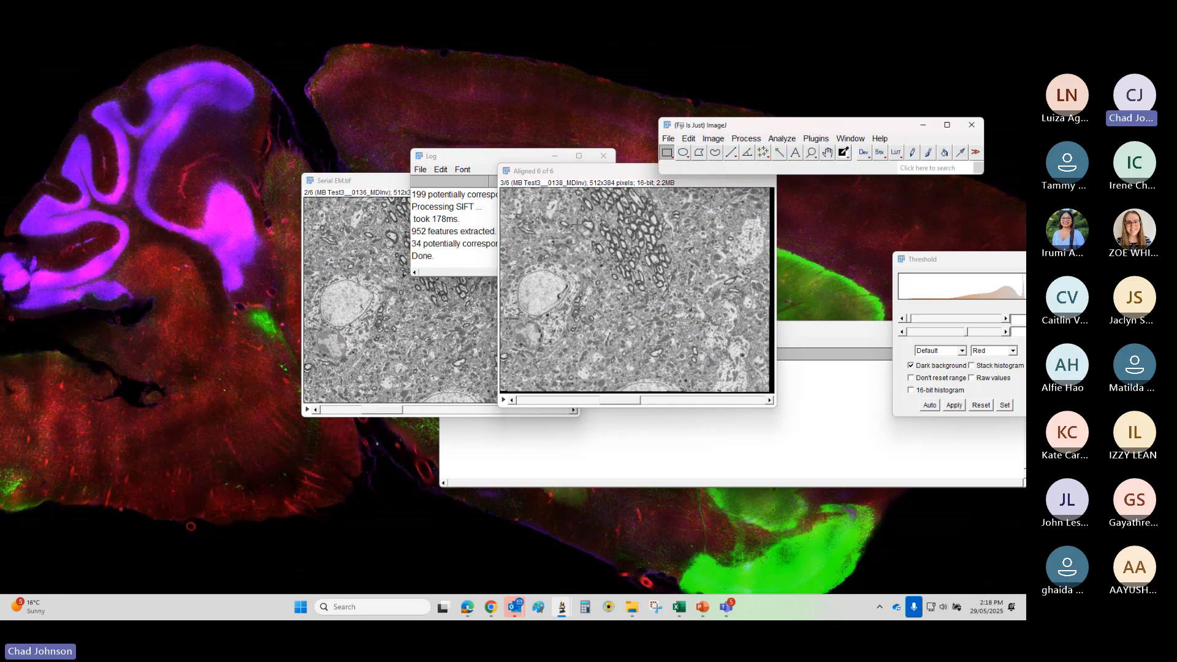
{"action": "left_click_drag", "start_coordinate": [579, 198], "coordinate": [685, 284]}
{"action": "right_click", "coordinate": [642, 242]}
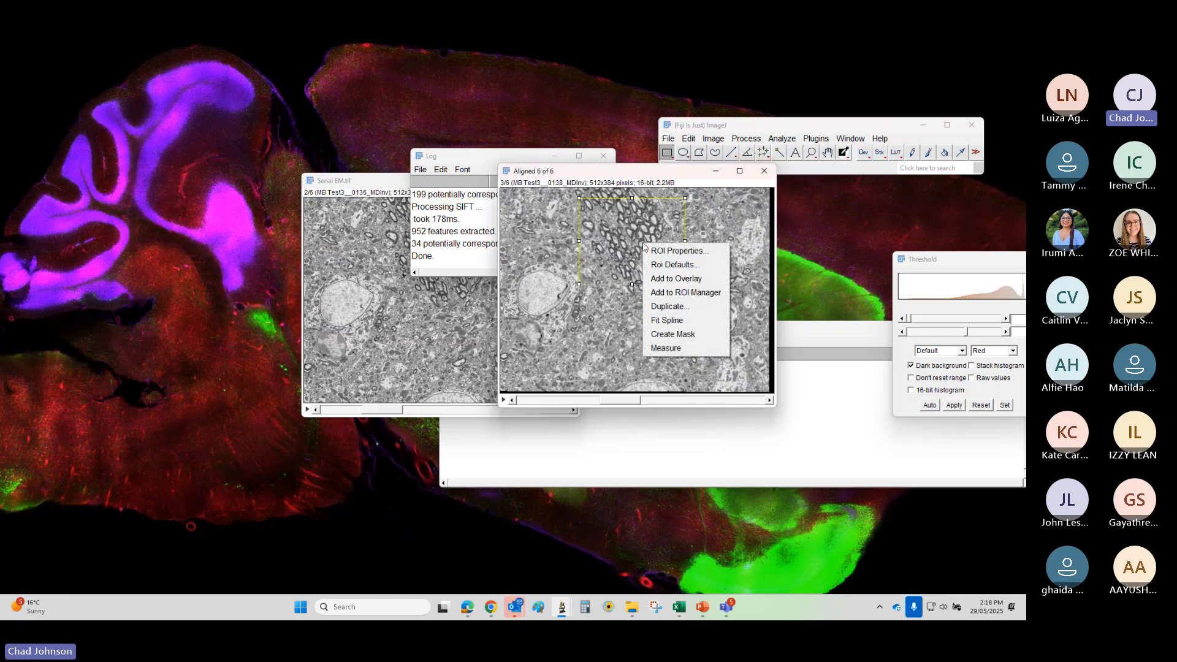
{"action": "left_click", "coordinate": [678, 305]}
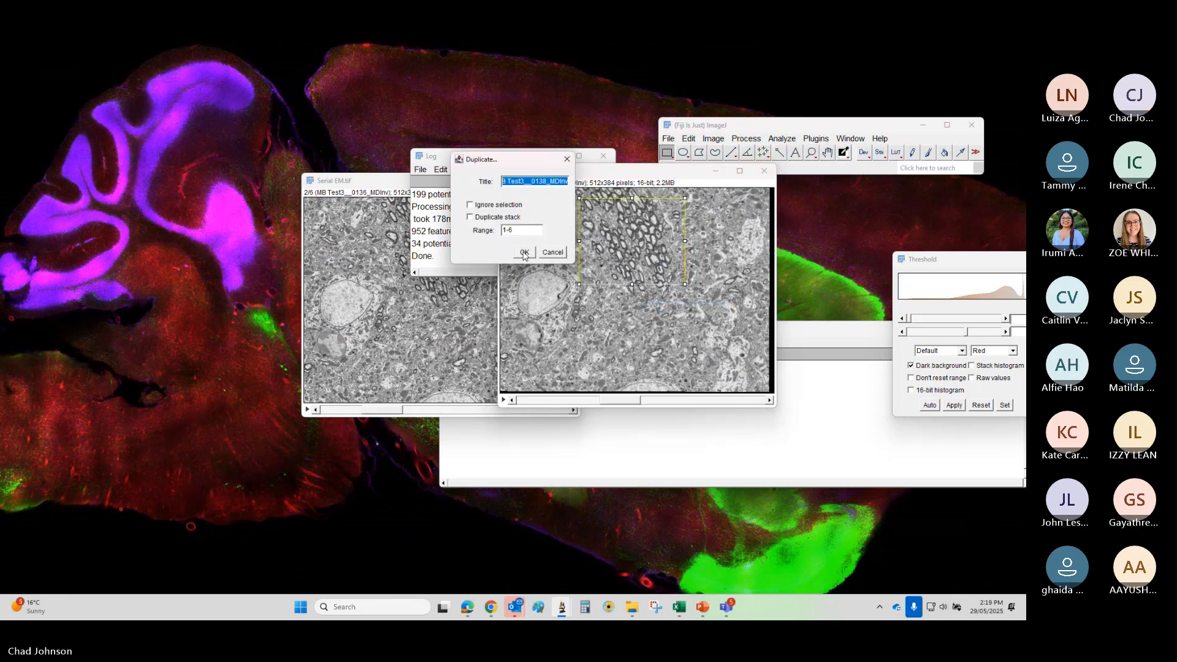
{"action": "left_click", "coordinate": [471, 217]}
{"action": "left_click", "coordinate": [524, 252]}
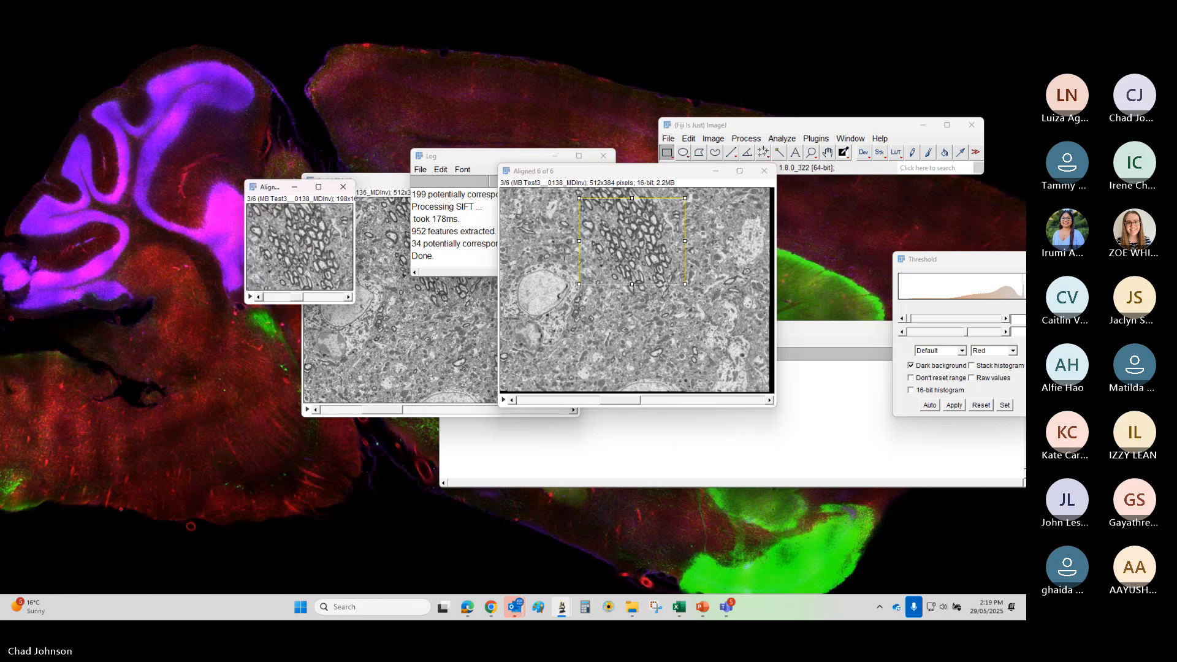
{"action": "left_click_drag", "start_coordinate": [289, 300], "coordinate": [308, 304]}
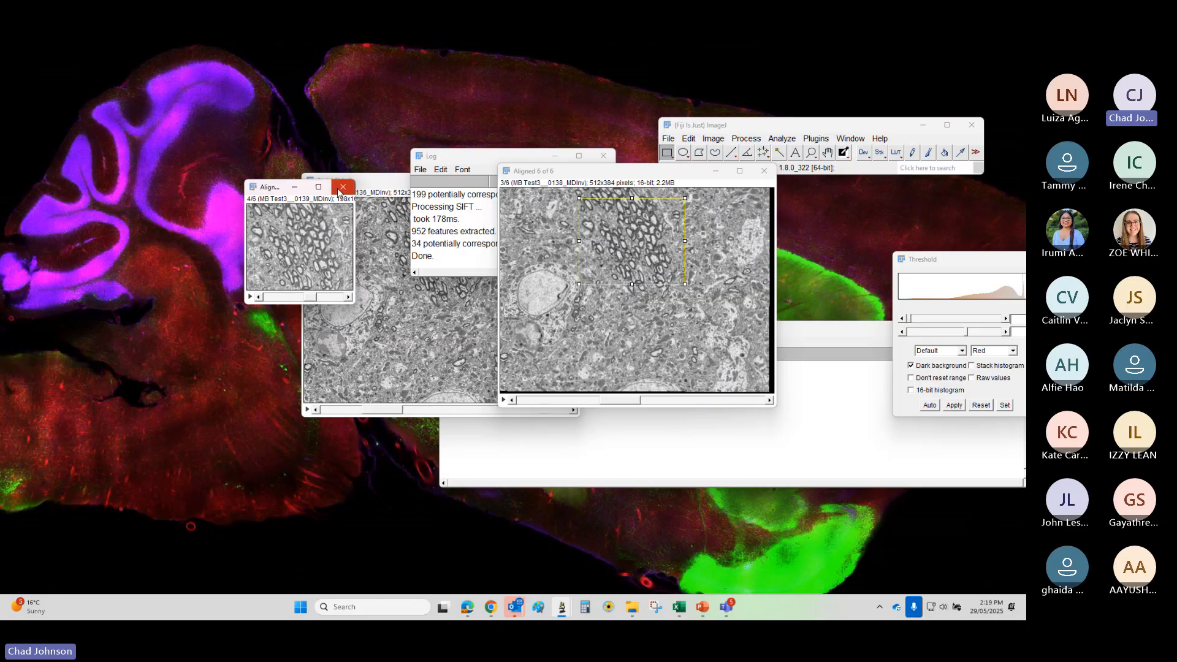
{"action": "left_click_drag", "start_coordinate": [317, 301], "coordinate": [289, 303]}
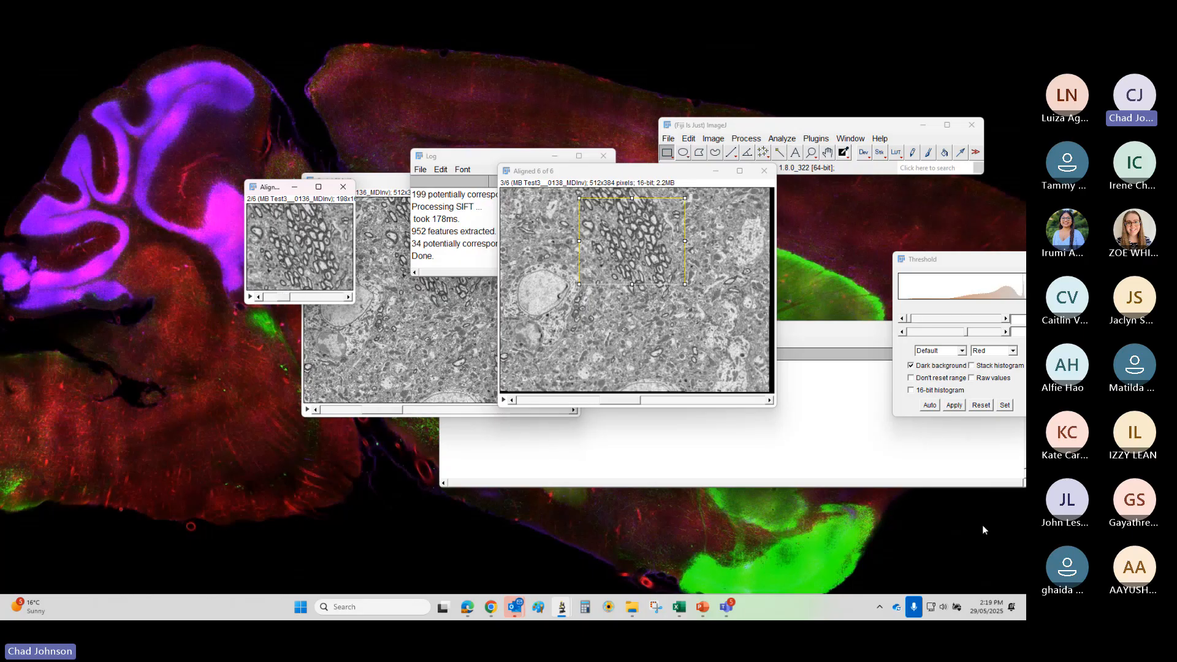
- Close the aligned stack, the log, Serial EM.tif and the cropped duplicate
{"action": "left_click", "coordinate": [632, 607]}
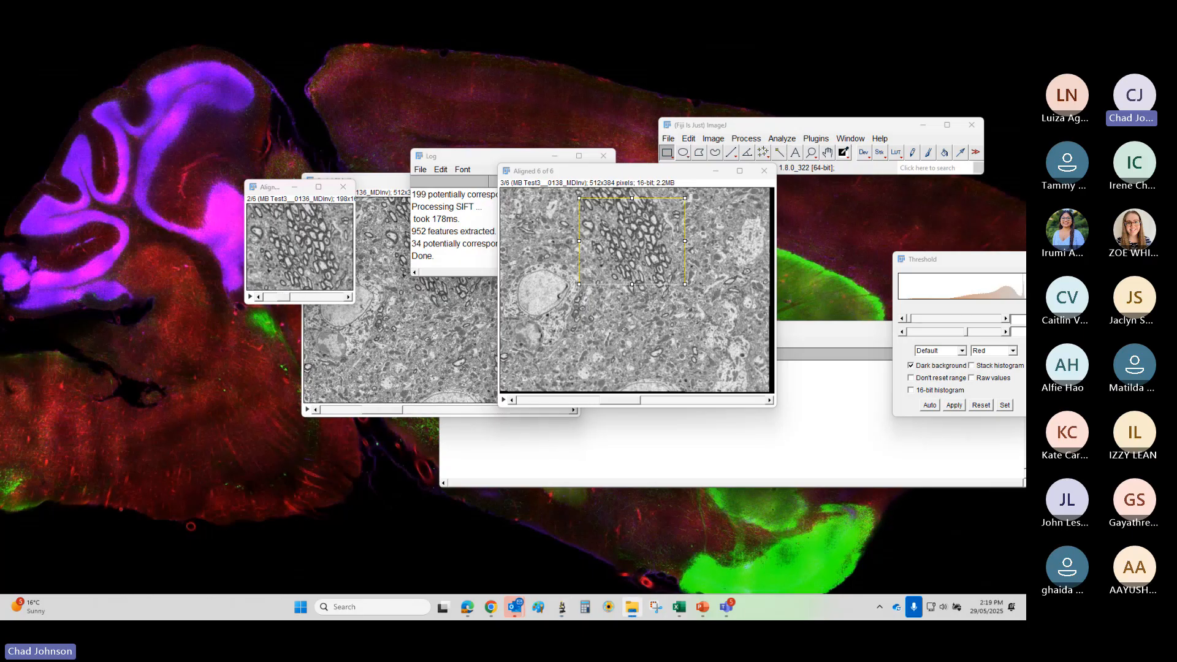
{"action": "left_click", "coordinate": [764, 171]}
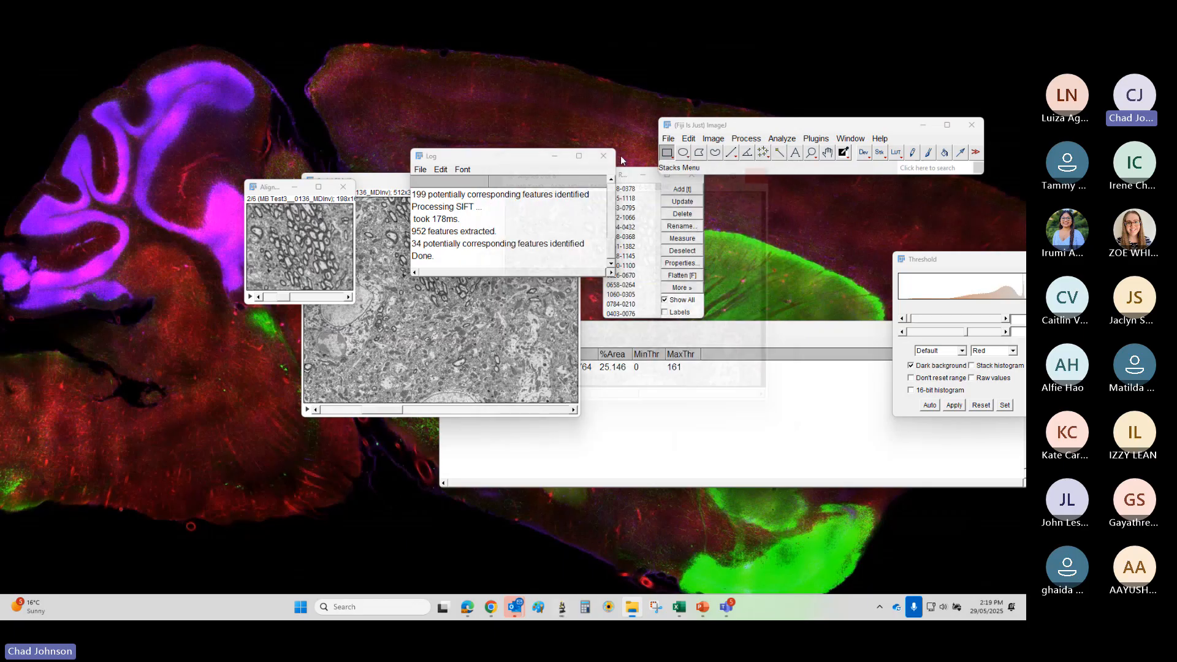
{"action": "left_click", "coordinate": [604, 156]}
{"action": "left_click", "coordinate": [568, 179]}
{"action": "left_click", "coordinate": [353, 188]}
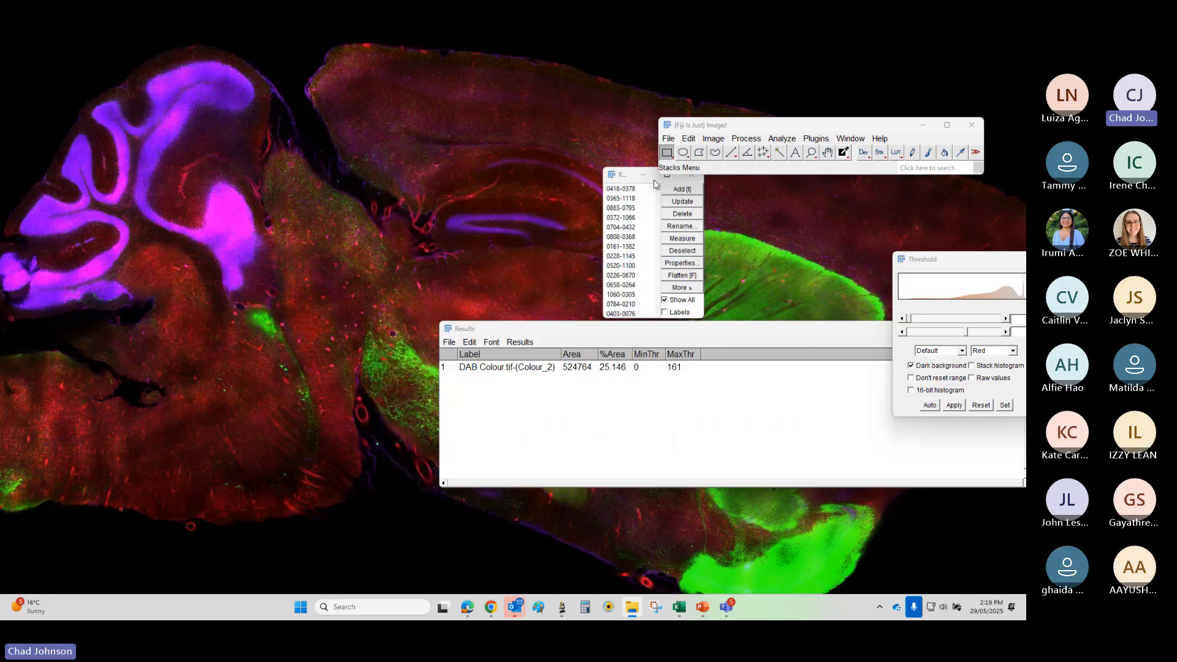
- Close the ROI Manager and the Results table without saving the measurement
{"action": "left_click_drag", "start_coordinate": [628, 176], "coordinate": [596, 177]}
{"action": "left_click_drag", "start_coordinate": [750, 323], "coordinate": [714, 338]}
{"action": "left_click", "coordinate": [842, 332]}
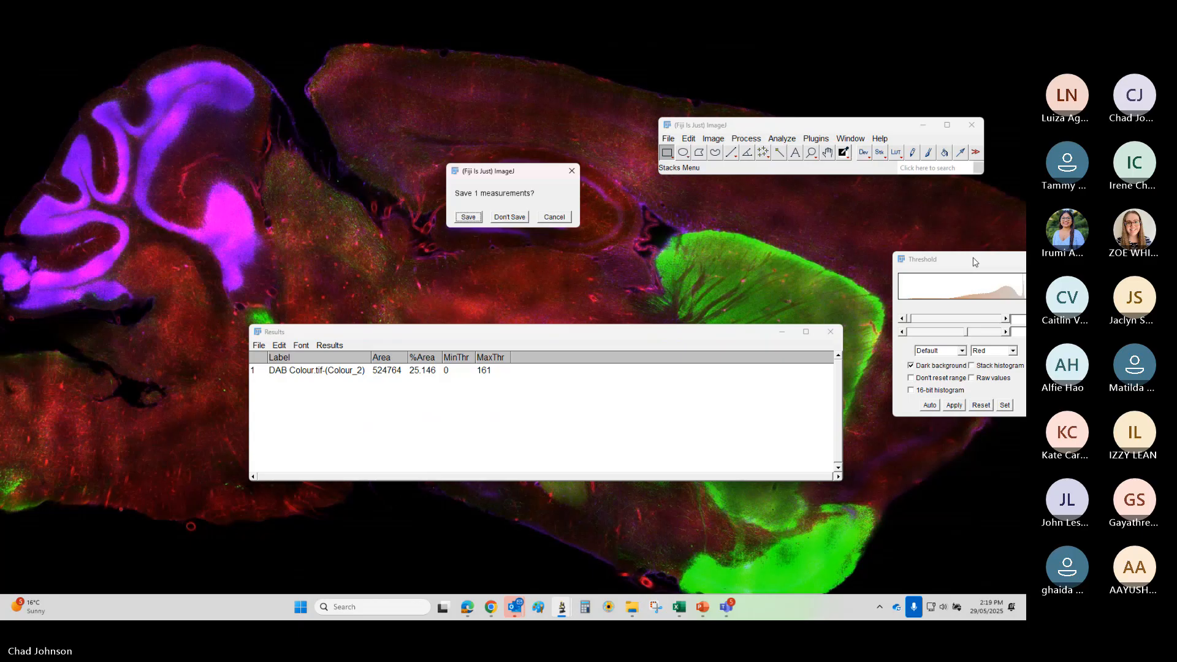
{"action": "left_click", "coordinate": [513, 219]}
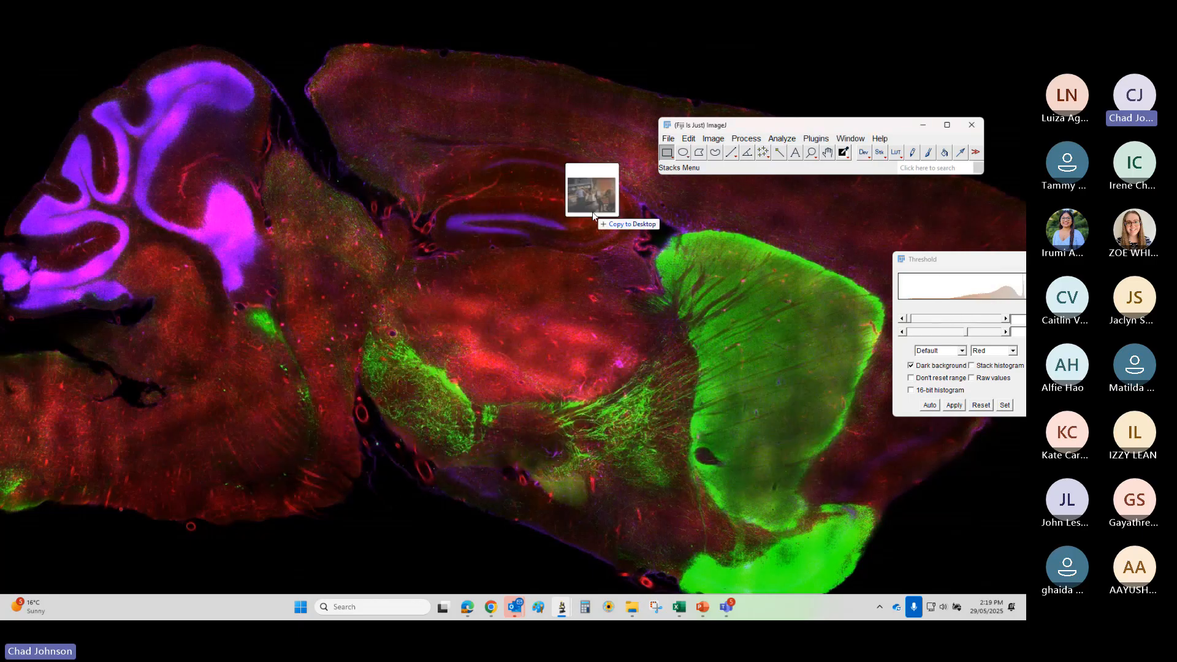
- Open Star Trek Bridge.tif in Fiji and scrub through its frames to see the camera shake
{"action": "left_click_drag", "start_coordinate": [592, 212], "coordinate": [702, 171]}
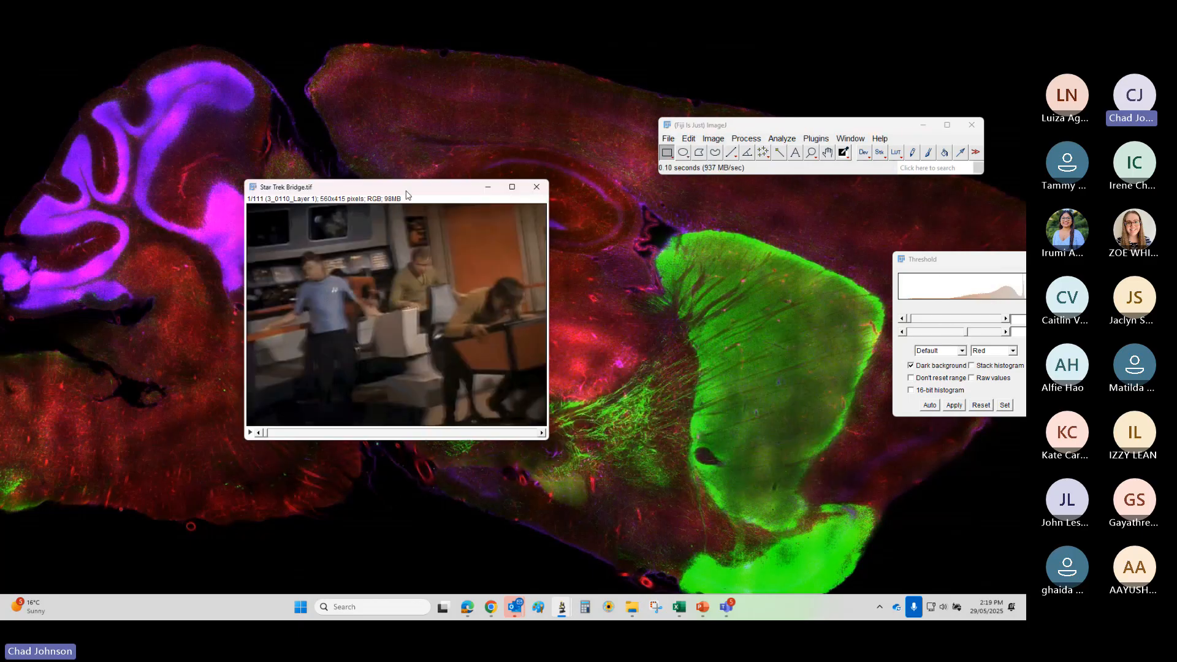
{"action": "left_click_drag", "start_coordinate": [406, 195], "coordinate": [517, 141]}
{"action": "left_click_drag", "start_coordinate": [379, 382], "coordinate": [504, 376]}
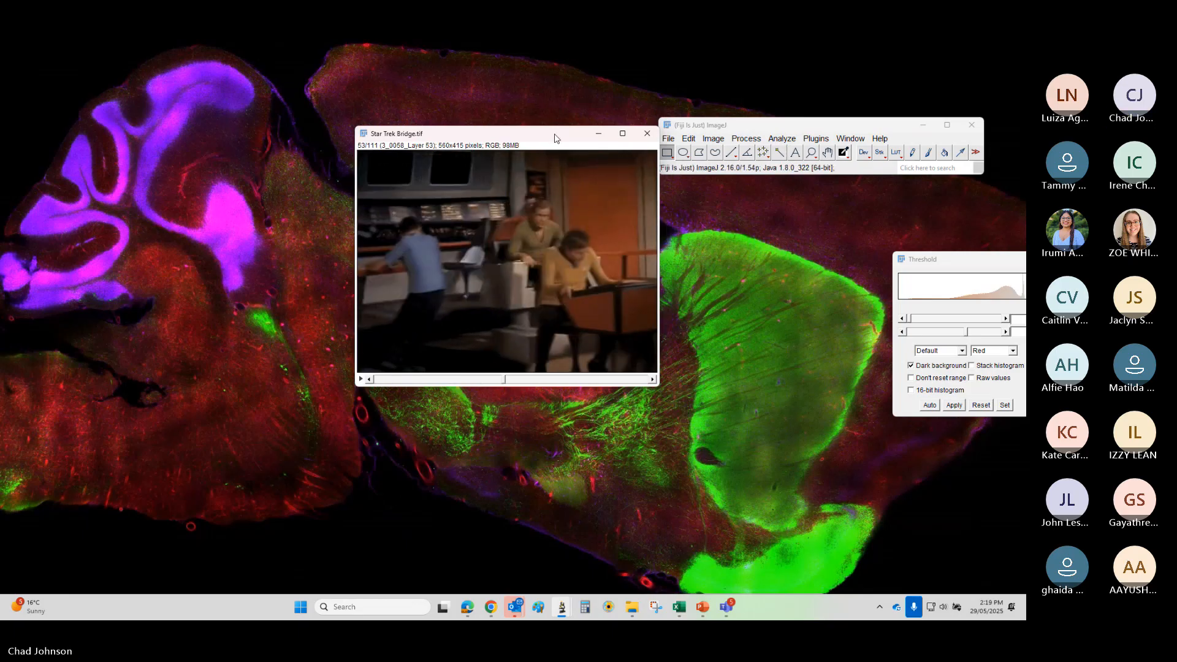
{"action": "left_click_drag", "start_coordinate": [553, 134], "coordinate": [550, 159]}
{"action": "left_click_drag", "start_coordinate": [502, 407], "coordinate": [473, 403]}
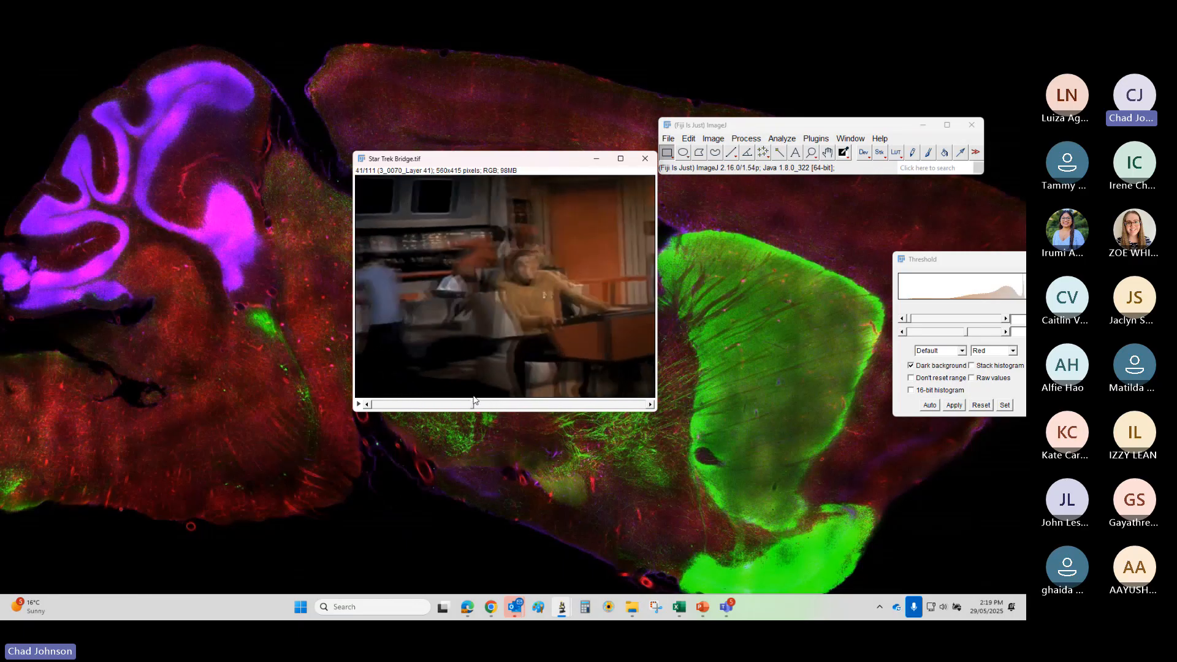
- Align the Star Trek Bridge stack using Linear Stack Alignment with SIFT, with feature descriptor size 4, 8 orientation bins and a Rigid transformation
{"action": "left_click", "coordinate": [816, 139]}
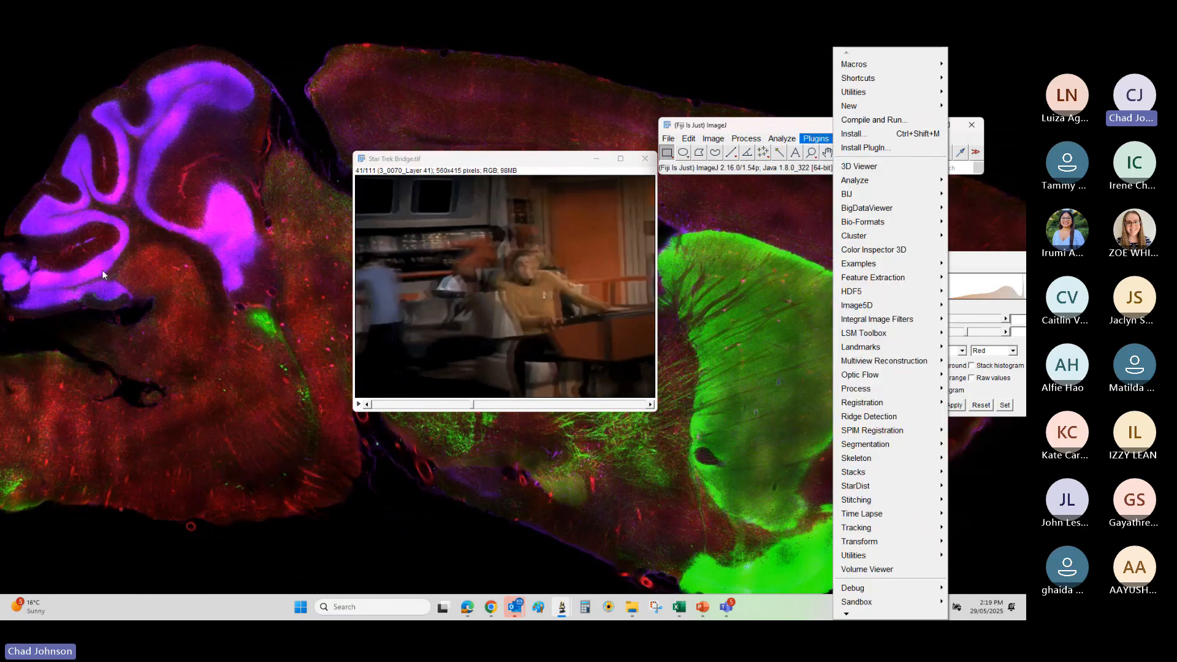
{"action": "key", "text": "Escape"}
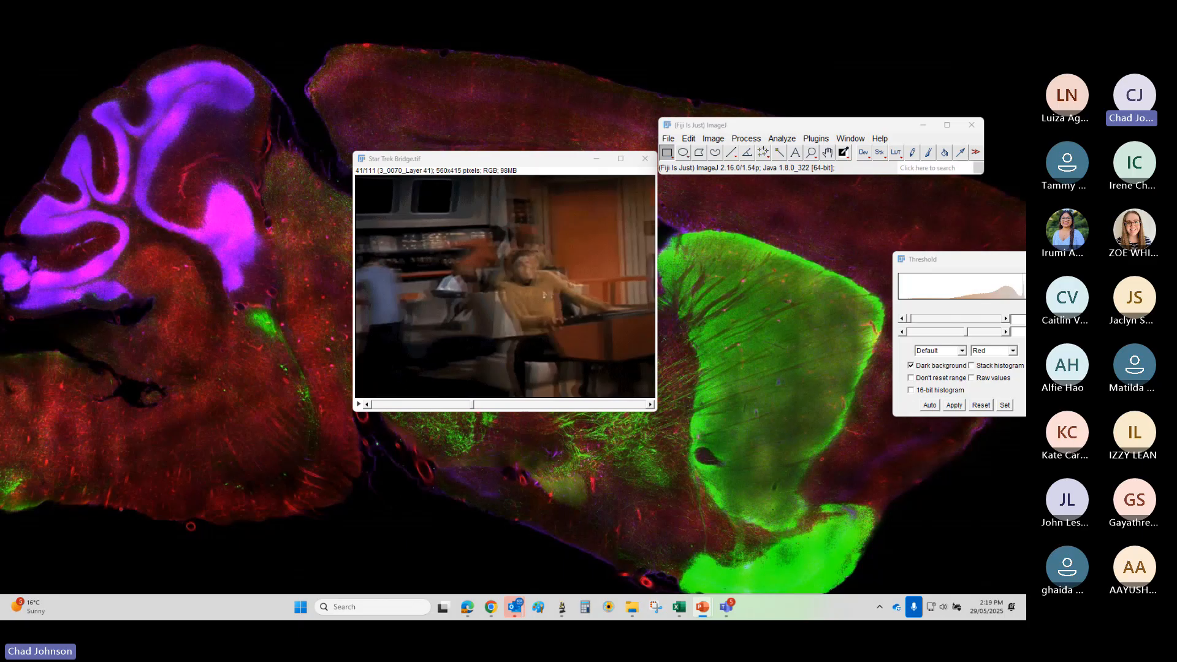
{"action": "left_click", "coordinate": [816, 139]}
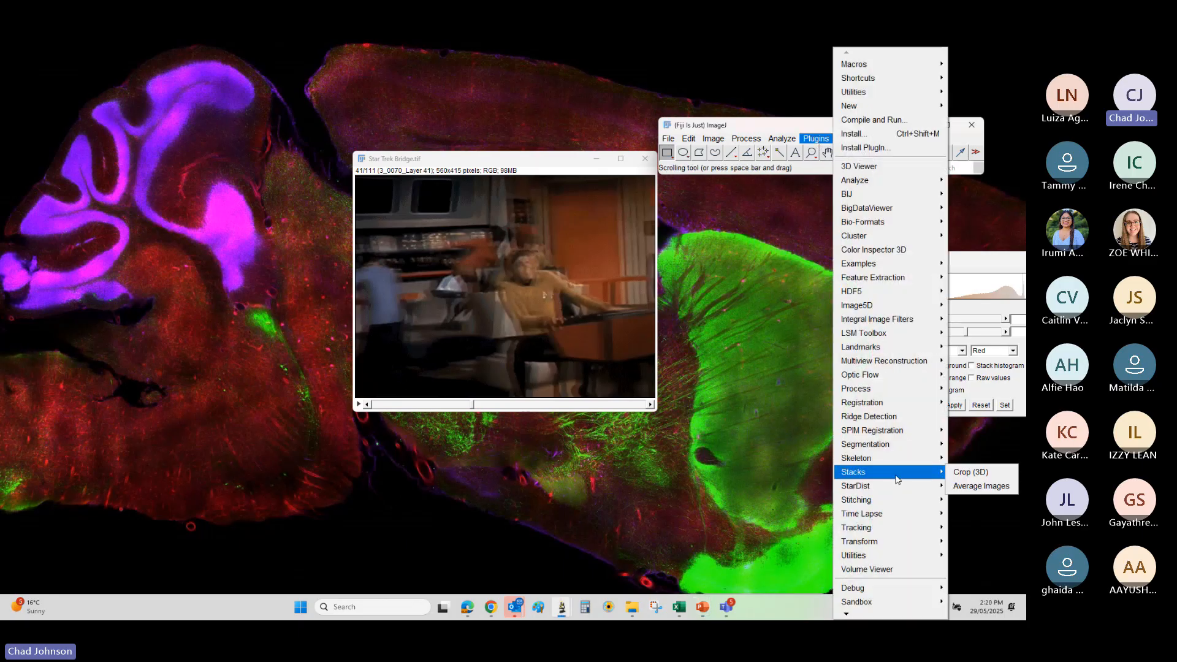
{"action": "mouse_move", "coordinate": [902, 508]}
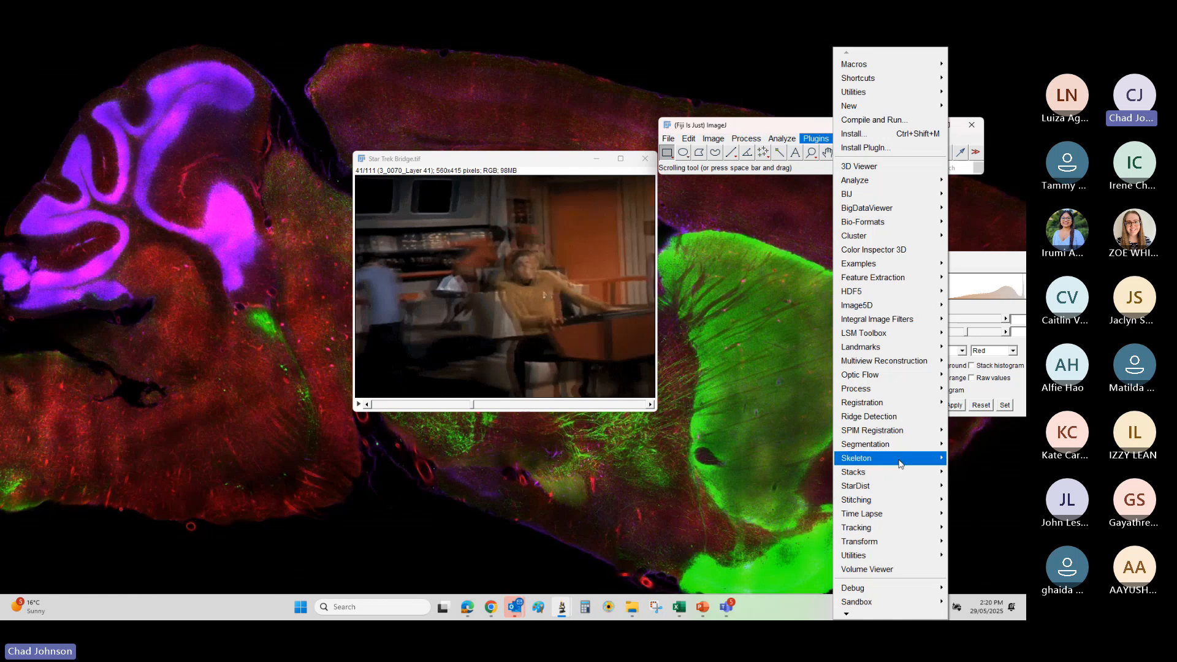
{"action": "mouse_move", "coordinate": [902, 405]}
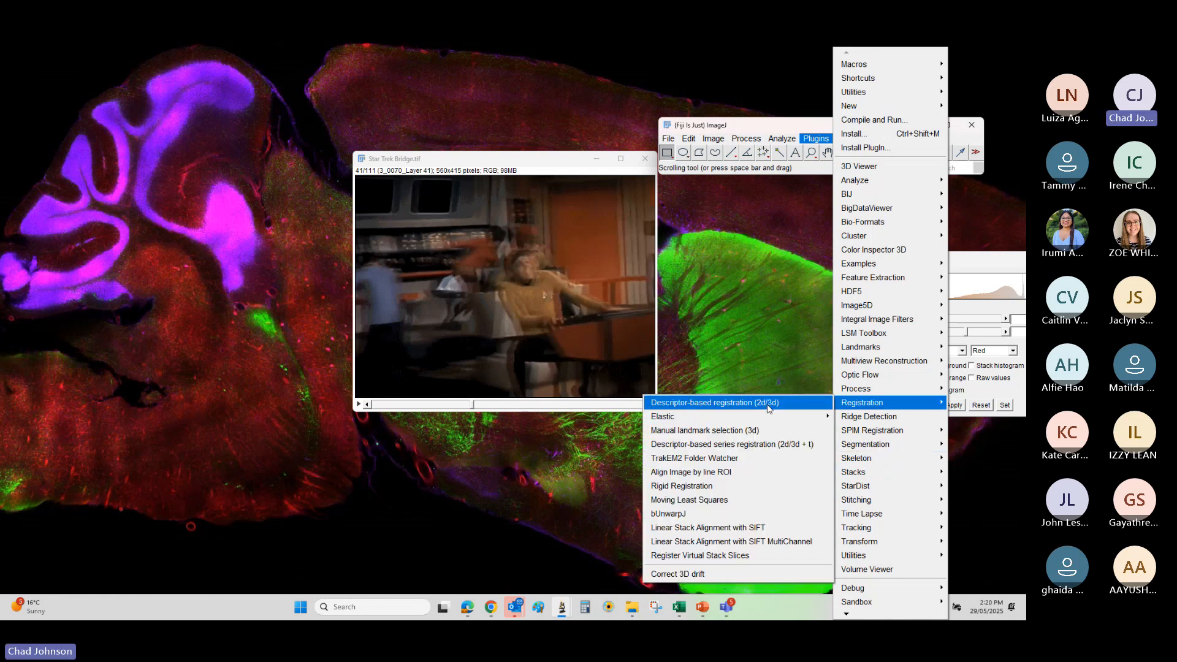
{"action": "left_click", "coordinate": [746, 529]}
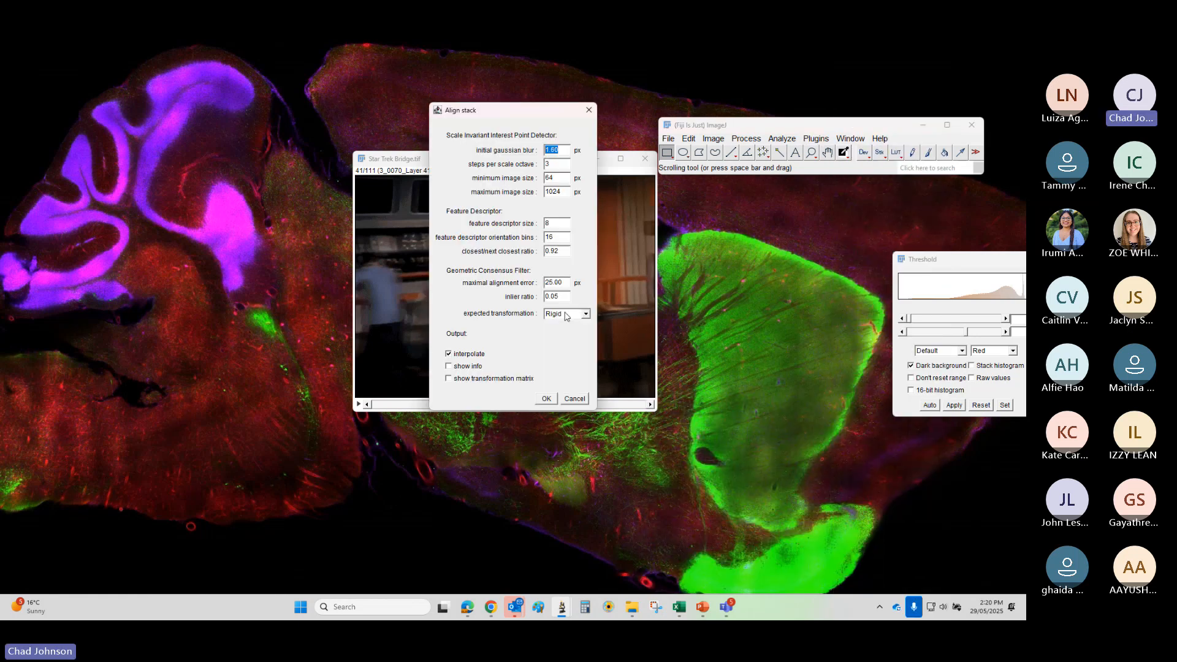
{"action": "left_click_drag", "start_coordinate": [521, 120], "coordinate": [822, 152]}
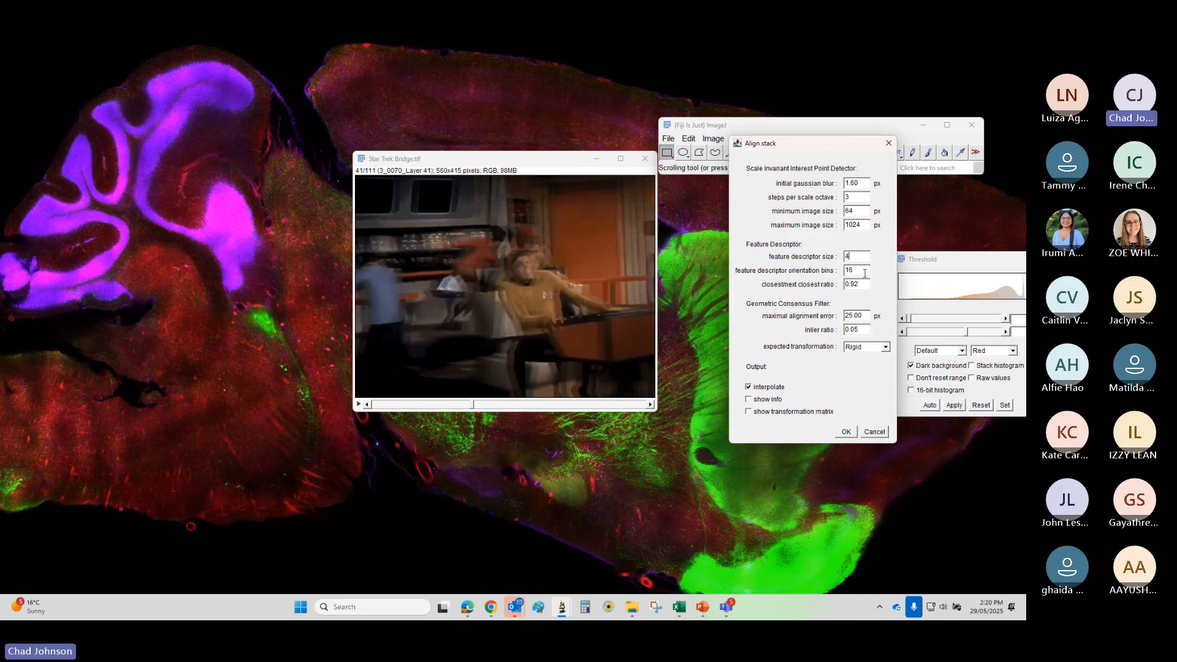
{"action": "type", "text": "8"}
{"action": "left_click", "coordinate": [861, 349]}
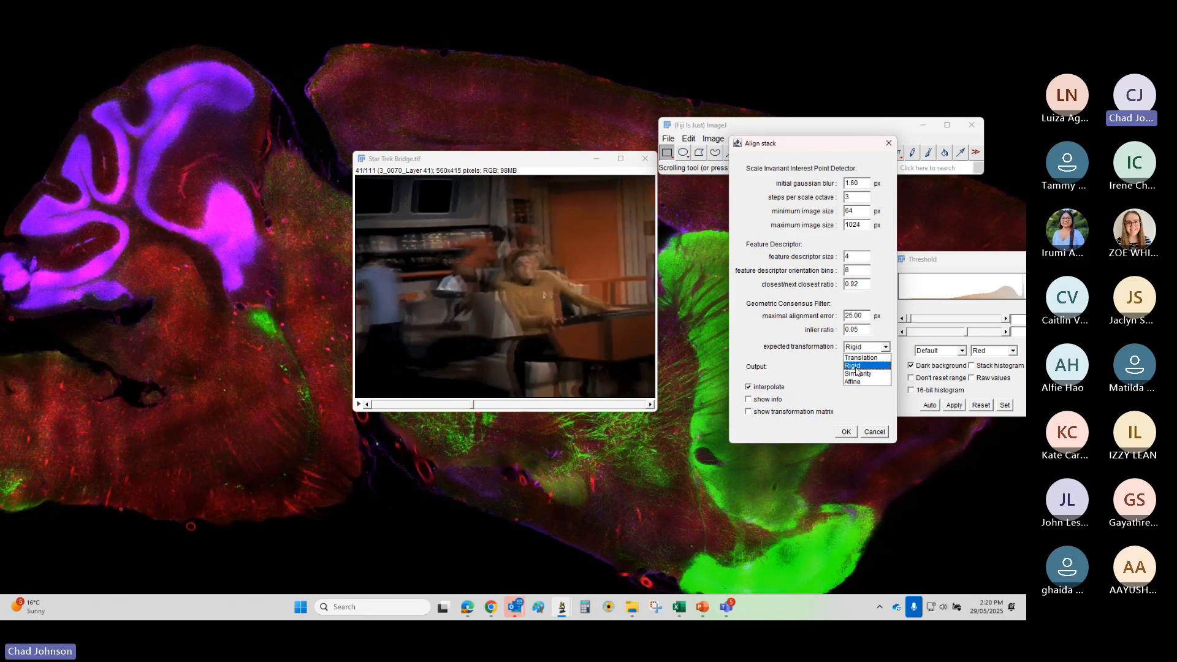
{"action": "left_click", "coordinate": [855, 366]}
{"action": "left_click", "coordinate": [845, 433]}
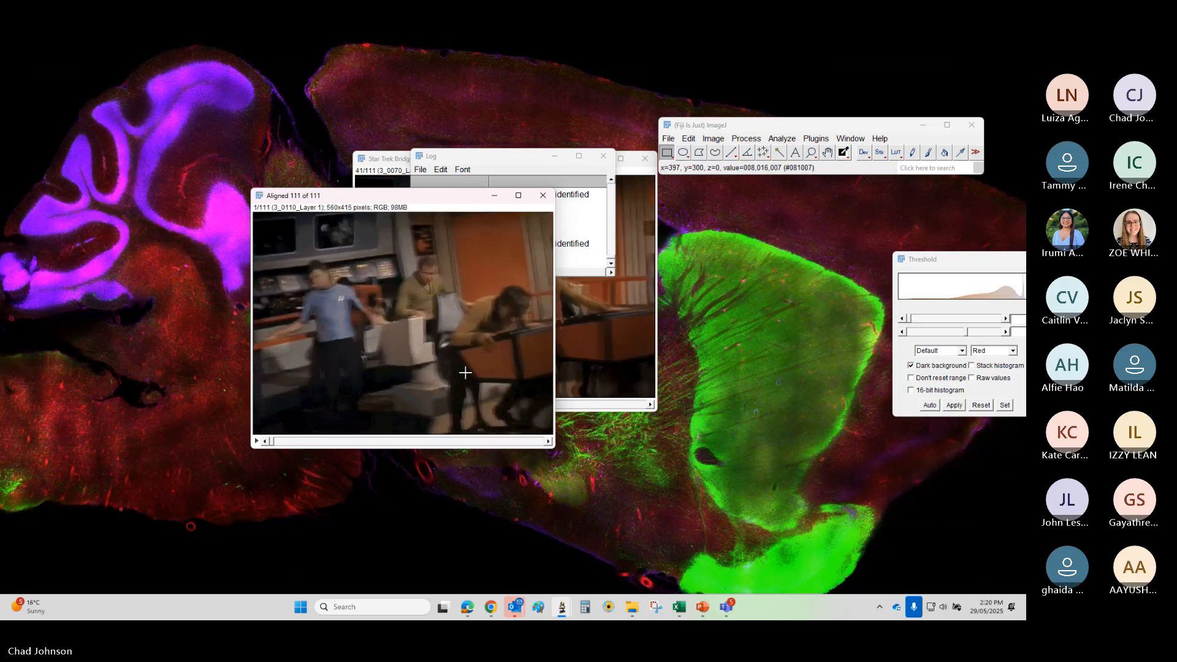
- On frame 110 of the aligned stack, select a rectangle of about 286 x 273 pixels around the central chair and duplicate it as a stack
{"action": "left_click_drag", "start_coordinate": [272, 442], "coordinate": [539, 450]}
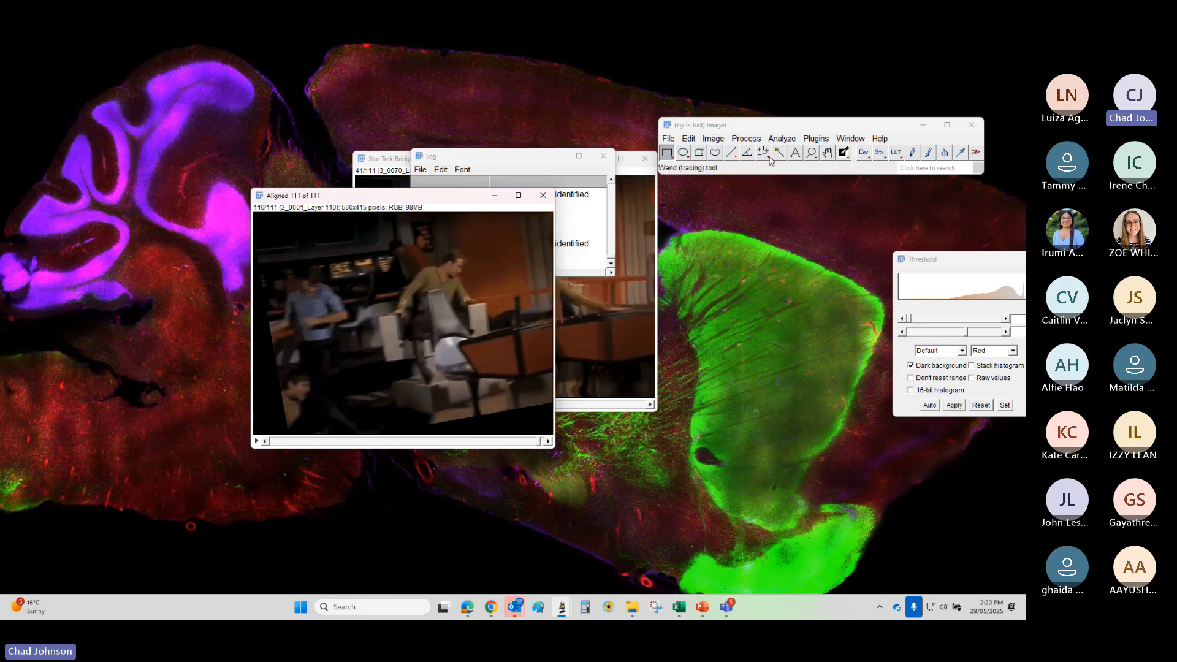
{"action": "left_click_drag", "start_coordinate": [353, 232], "coordinate": [506, 378]}
{"action": "right_click", "coordinate": [451, 304]}
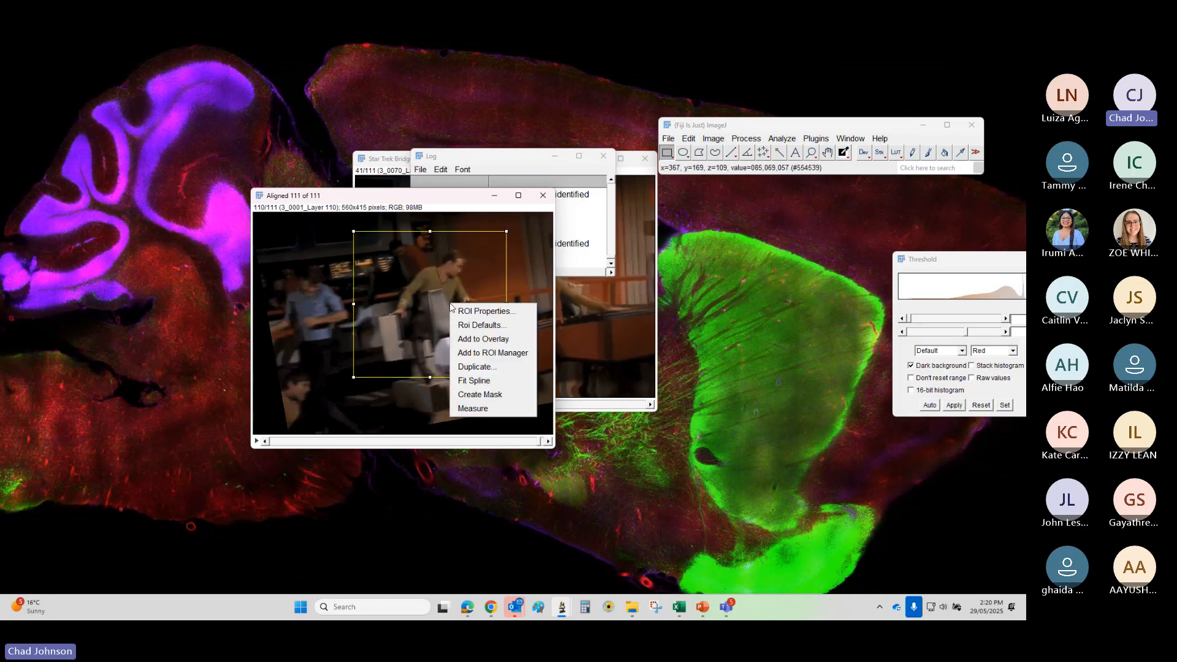
{"action": "left_click", "coordinate": [477, 366]}
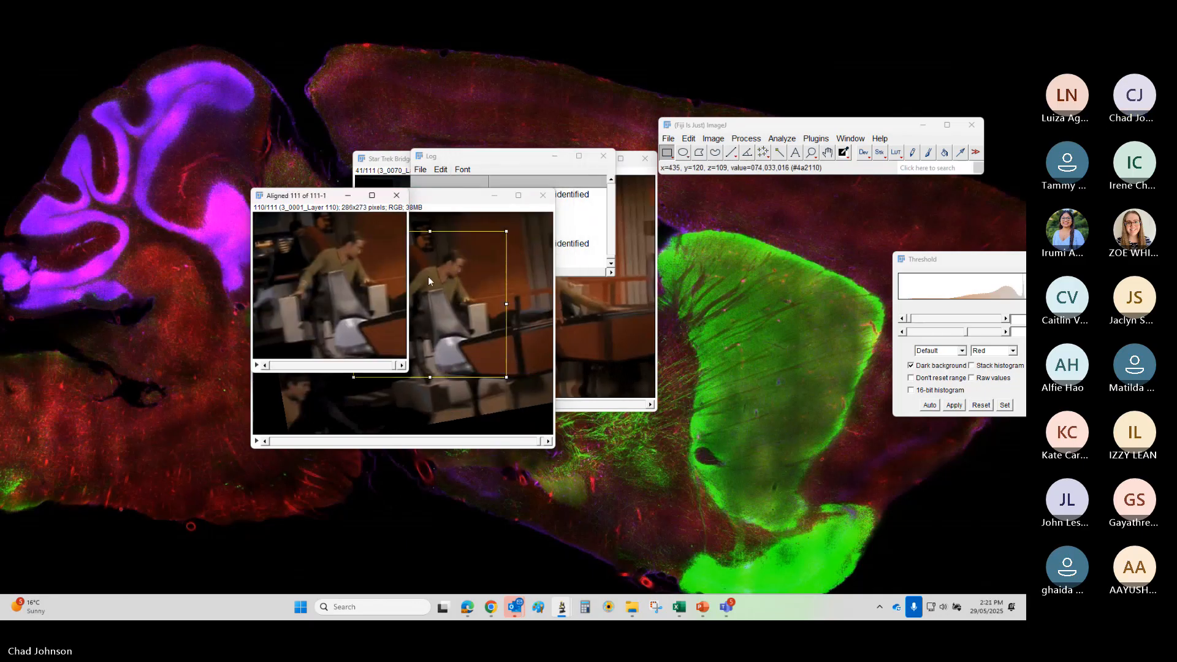
- Enlarge the cropped duplicate to 200% and scrub from its last frames back to frame 3 to check the stabilisation
{"action": "left_click_drag", "start_coordinate": [325, 189], "coordinate": [454, 142]}
{"action": "left_click", "coordinate": [811, 152]}
{"action": "left_click", "coordinate": [587, 279]}
{"action": "left_click", "coordinate": [587, 280]}
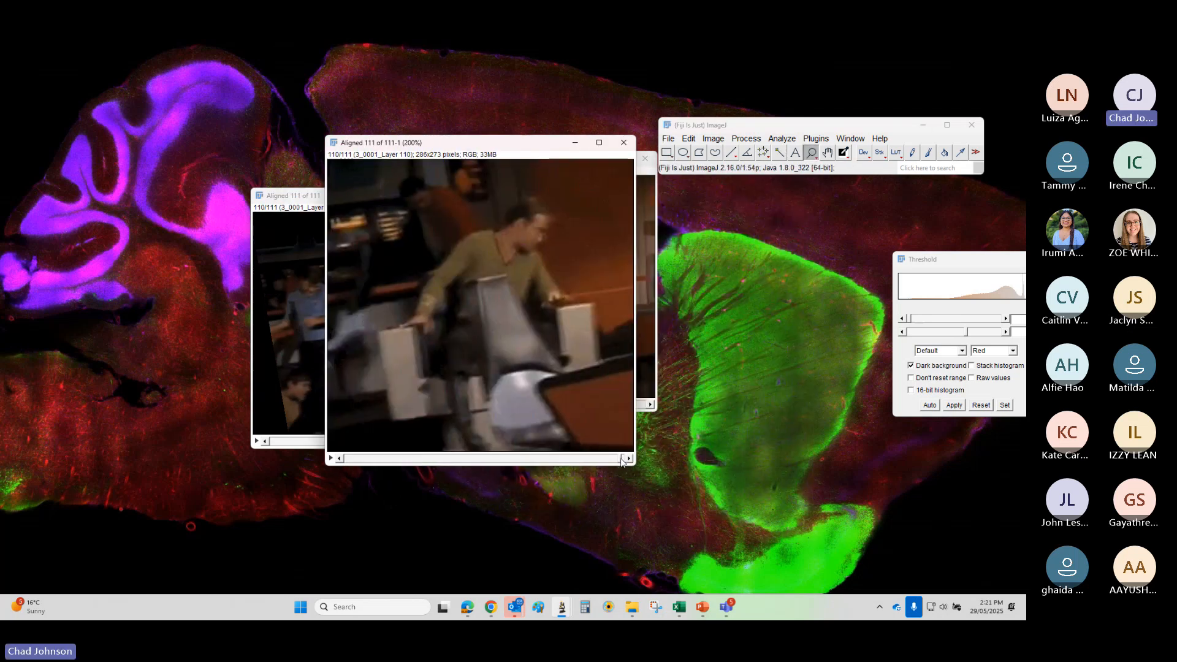
{"action": "left_click_drag", "start_coordinate": [621, 459], "coordinate": [349, 459]}
- Bring the original Star Trek Bridge.tif forward and scrub it to frame 61 for comparison with the aligned crop
{"action": "left_click", "coordinate": [310, 425]}
{"action": "left_click", "coordinate": [438, 145]}
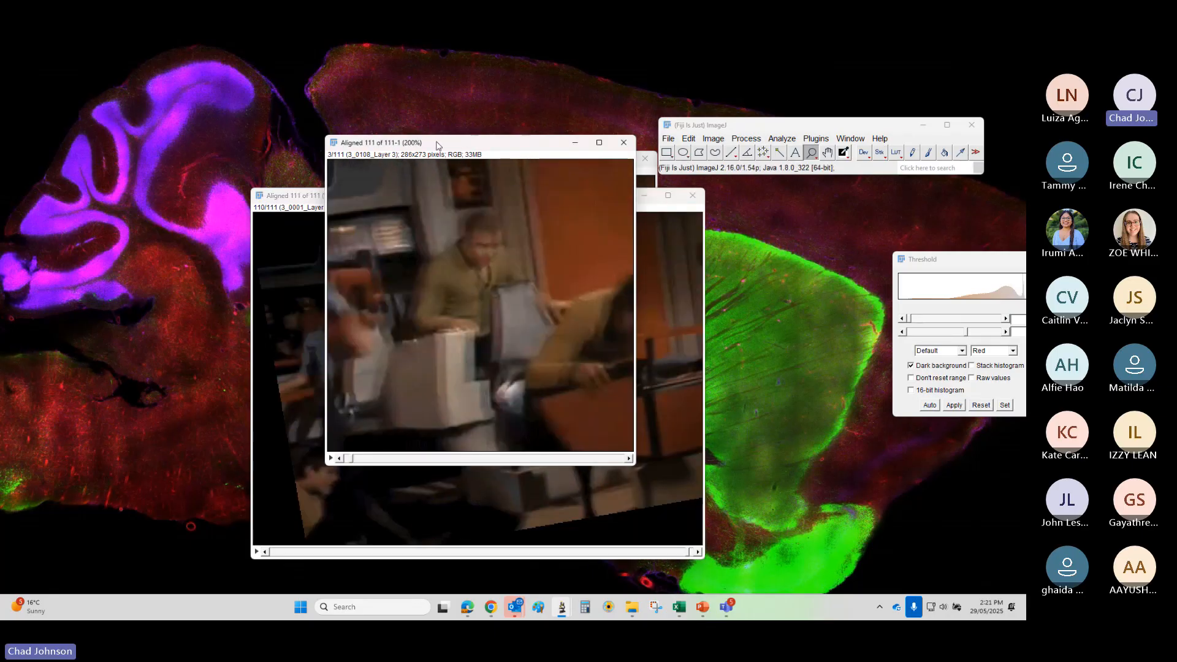
{"action": "left_click", "coordinate": [646, 181]}
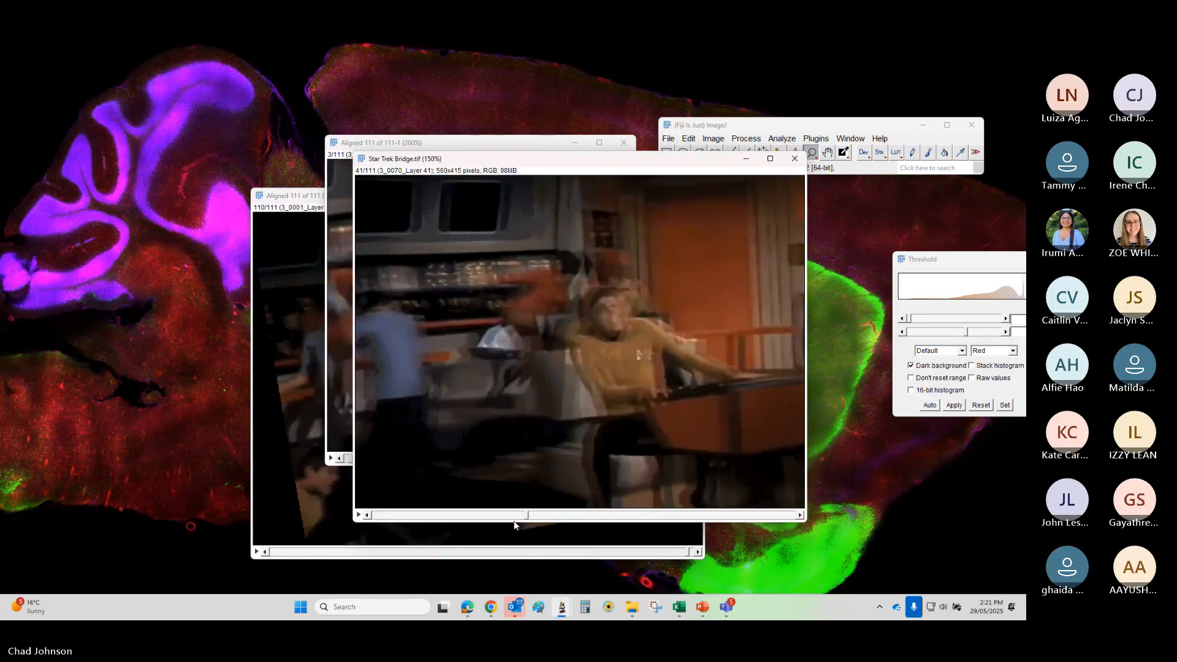
{"action": "left_click_drag", "start_coordinate": [524, 520], "coordinate": [604, 515]}
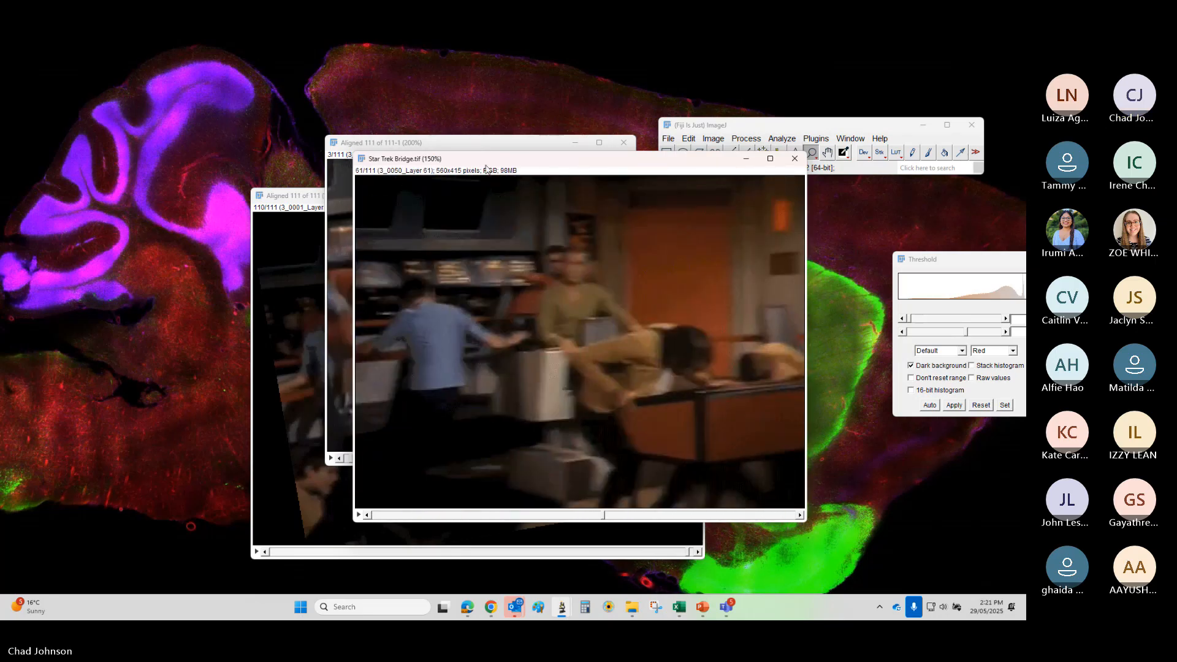
- Close Star Trek Bridge.tif, the cropped duplicate, the aligned stack and the log
{"action": "left_click_drag", "start_coordinate": [502, 164], "coordinate": [271, 247]}
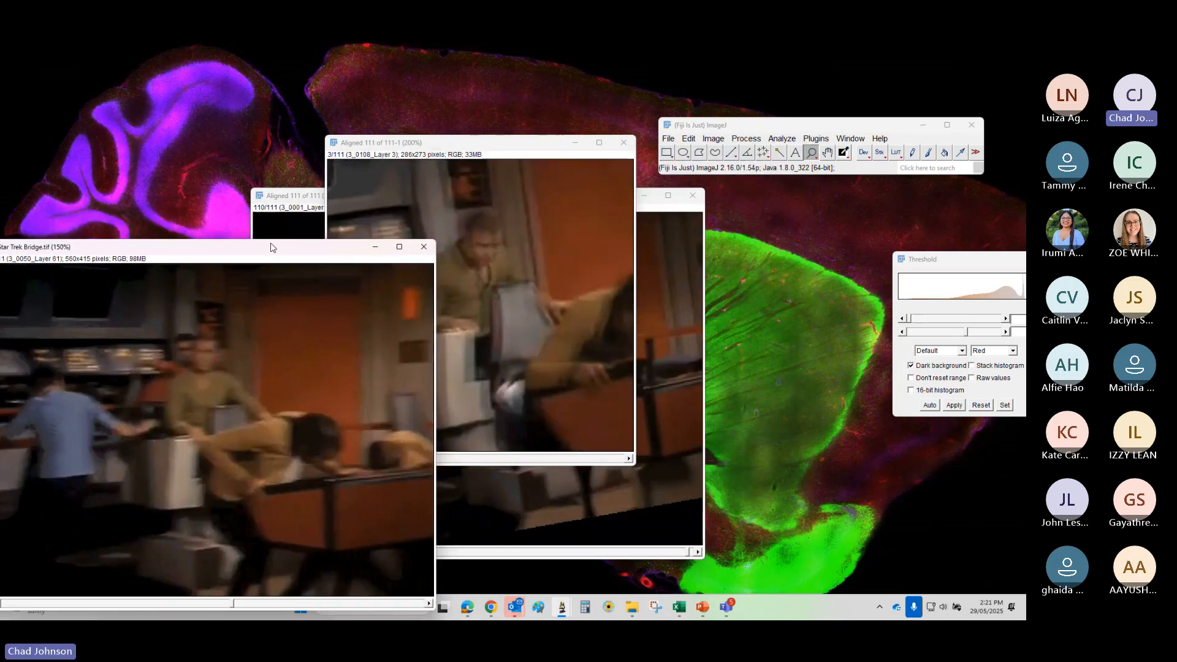
{"action": "left_click", "coordinate": [423, 247]}
{"action": "left_click", "coordinate": [624, 143]}
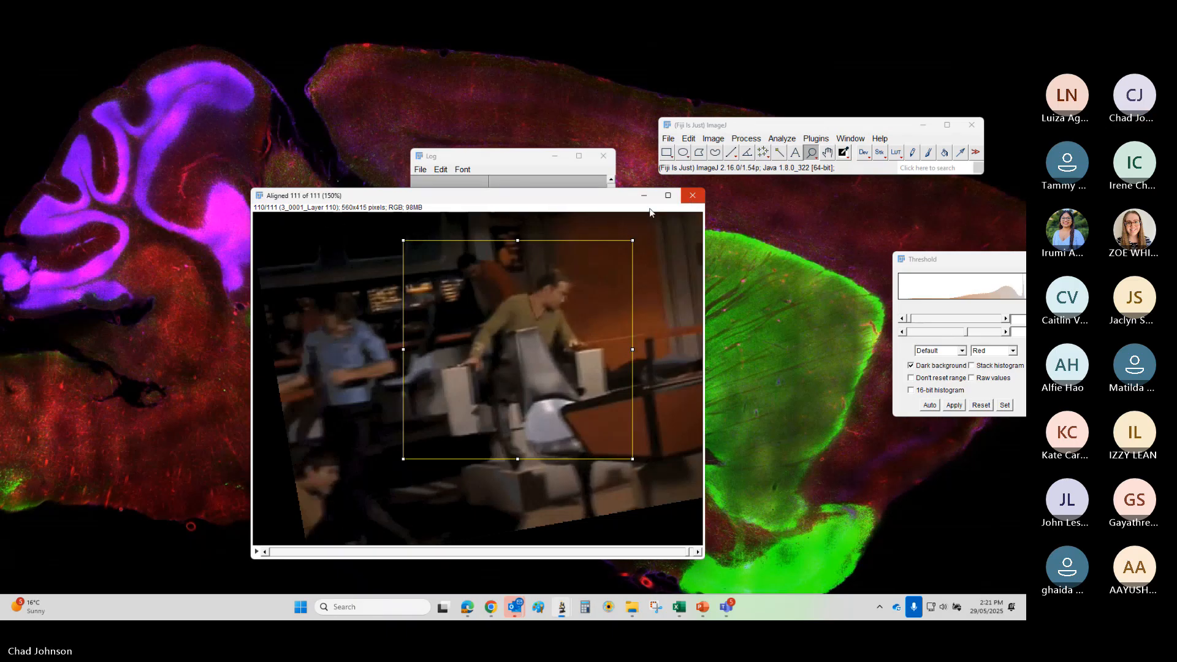
{"action": "left_click", "coordinate": [693, 195]}
{"action": "left_click", "coordinate": [603, 156]}
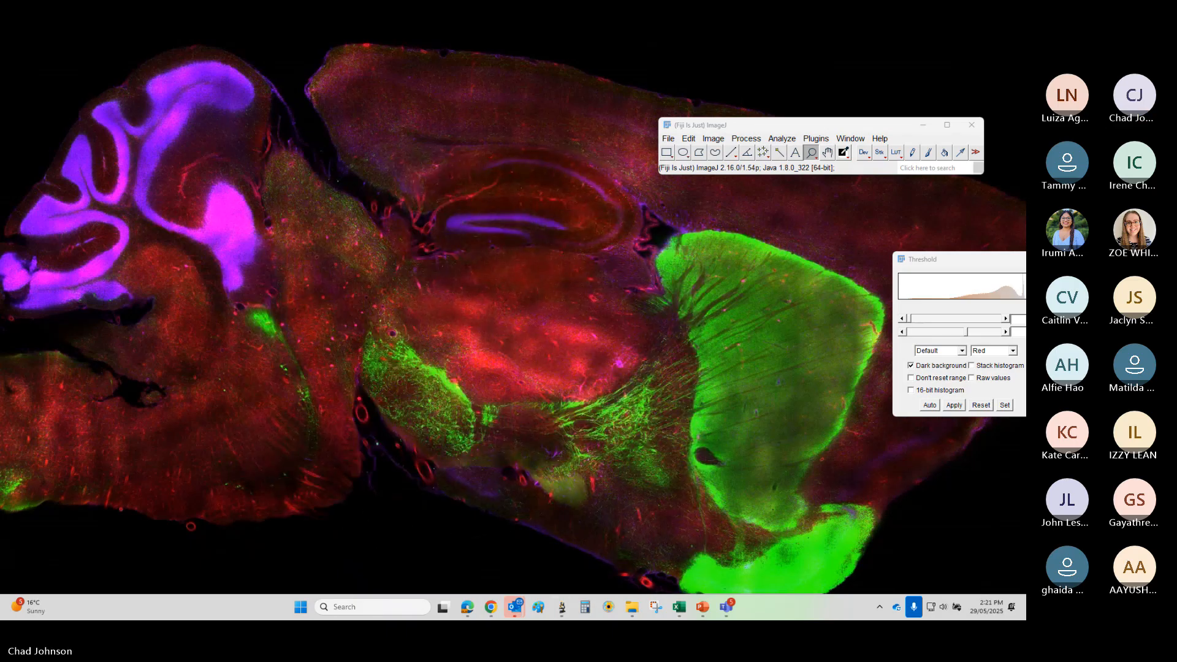
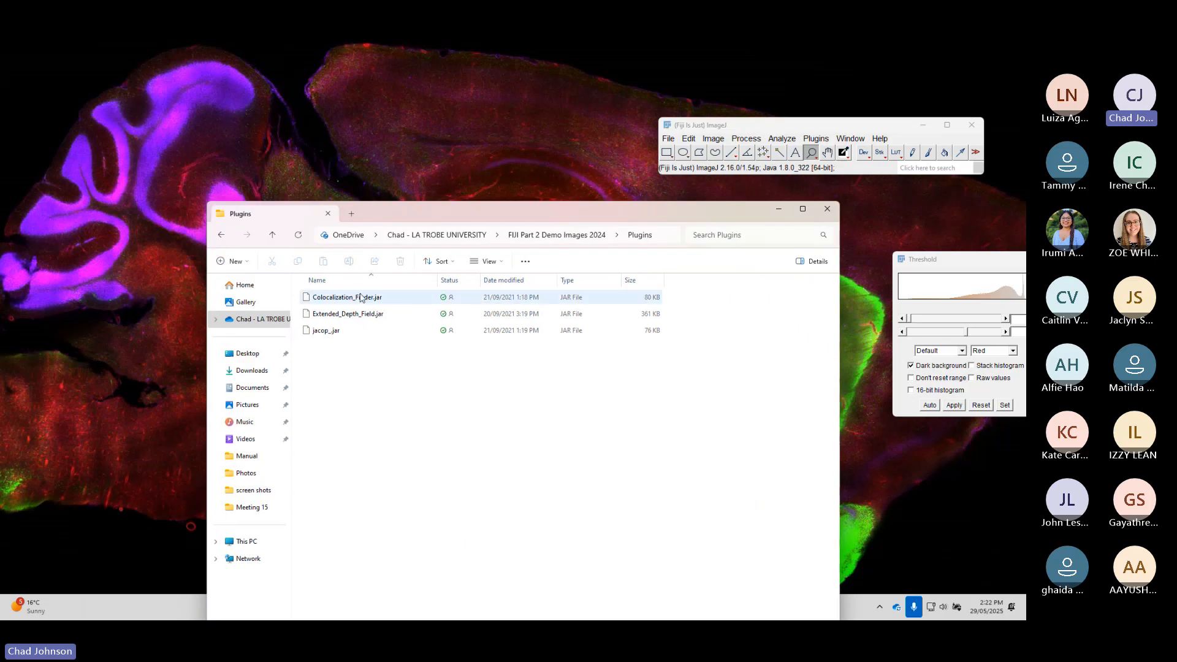
- Select Extended_Depth_Field.jar in the demo images' Plugins folder and set that folder window aside
{"action": "left_click", "coordinate": [324, 315]}
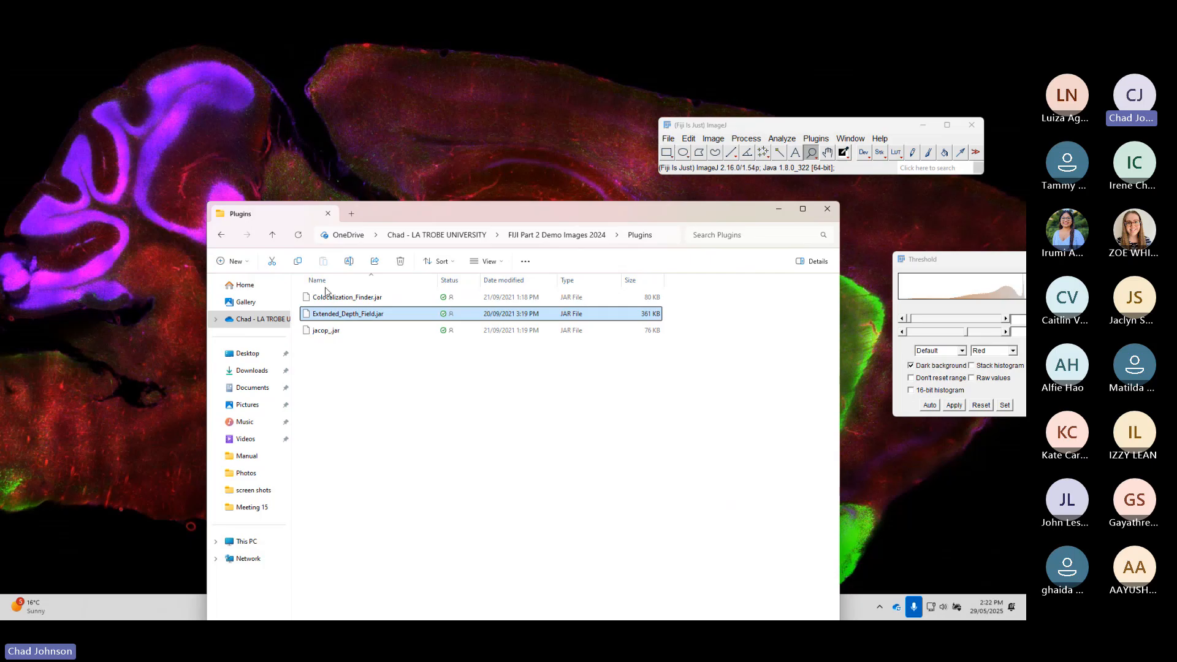
{"action": "left_click_drag", "start_coordinate": [423, 218], "coordinate": [1132, 138]}
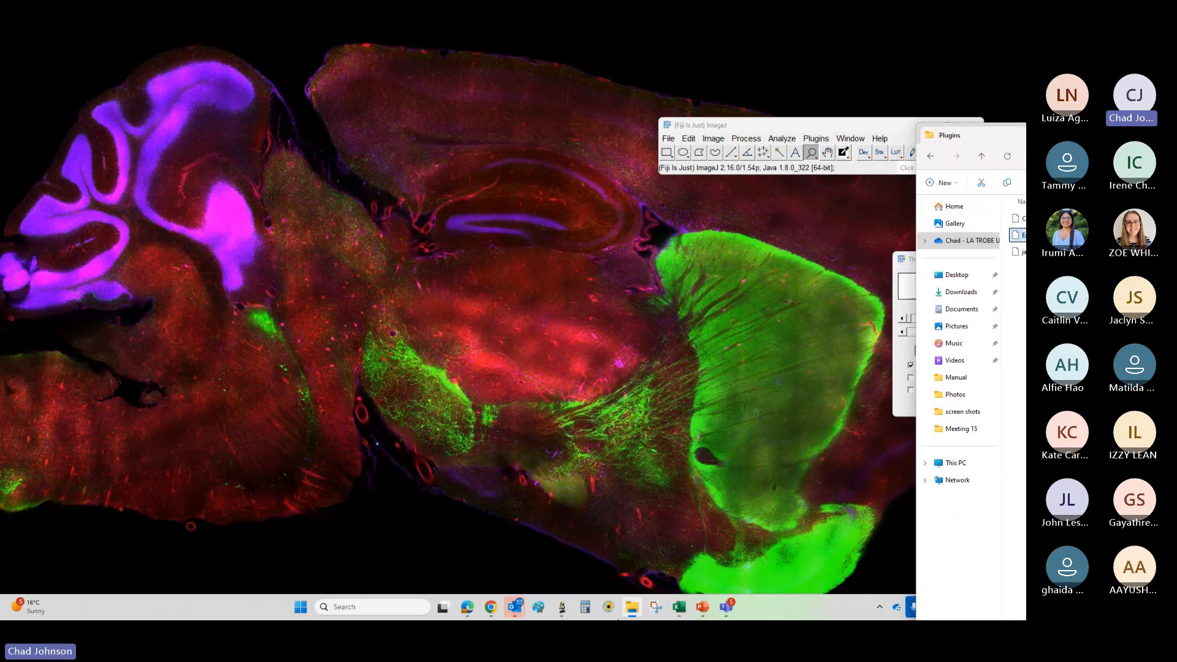
{"action": "left_click", "coordinate": [632, 607]}
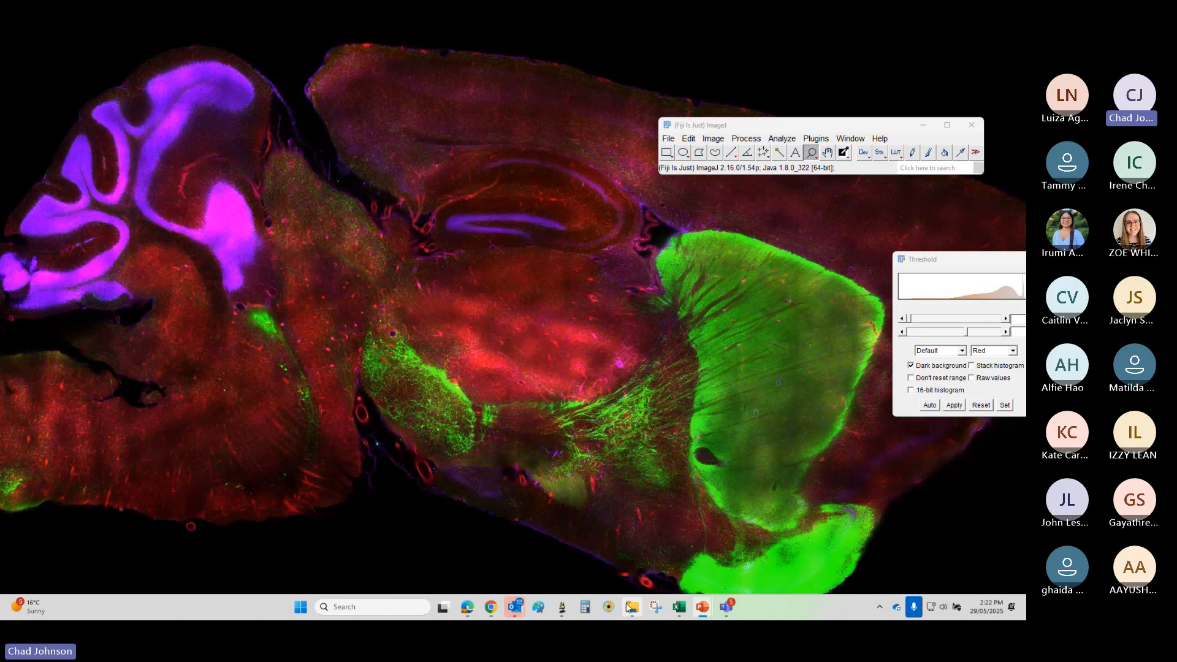
{"action": "left_click", "coordinate": [631, 608]}
{"action": "left_click", "coordinate": [631, 609]}
{"action": "right_click", "coordinate": [565, 609]}
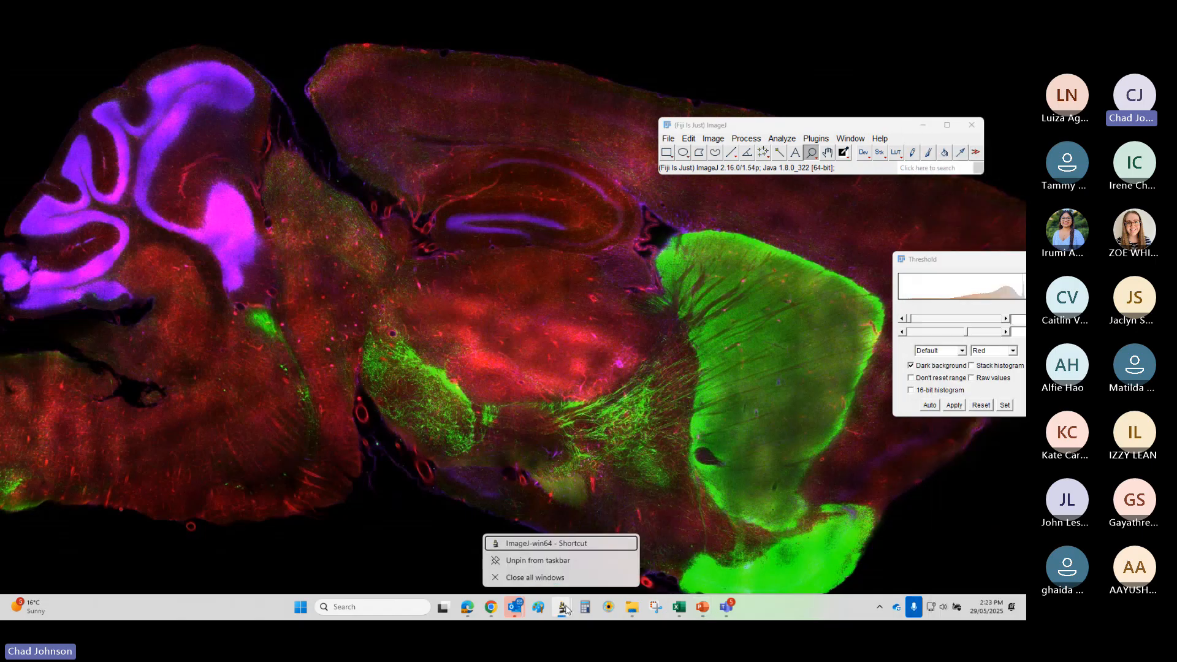
{"action": "left_click", "coordinate": [421, 377]}
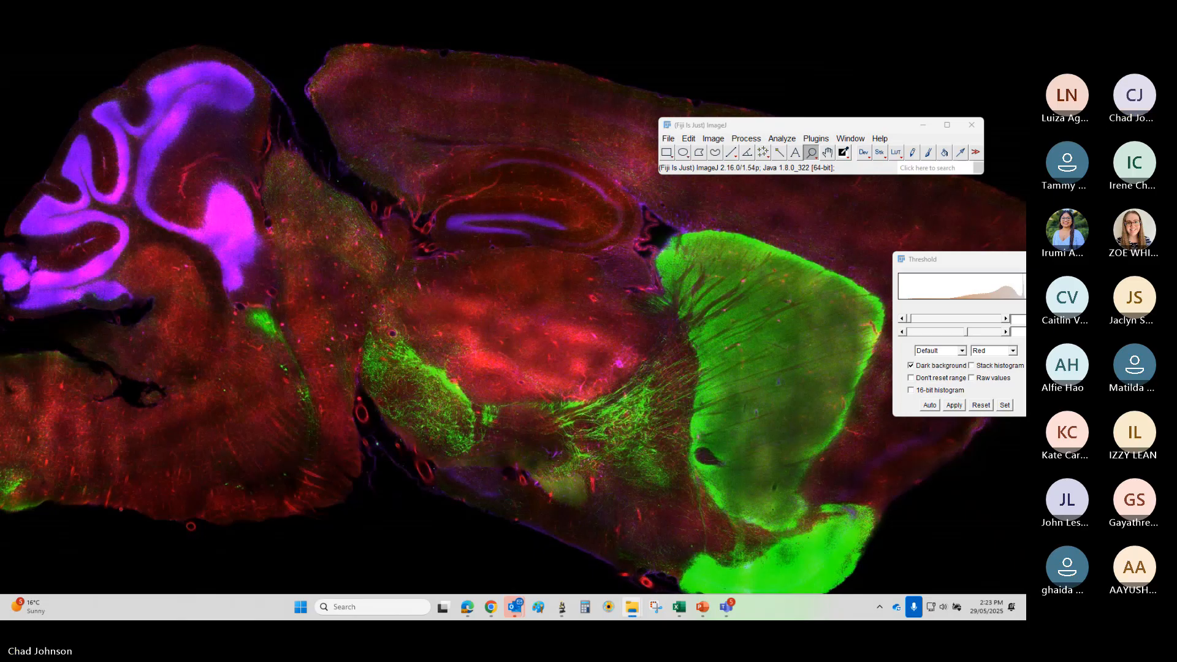
- Open the plugins folder inside Fiji.app, browse its JAR files and reposition the folder window
{"action": "left_click", "coordinate": [632, 607]}
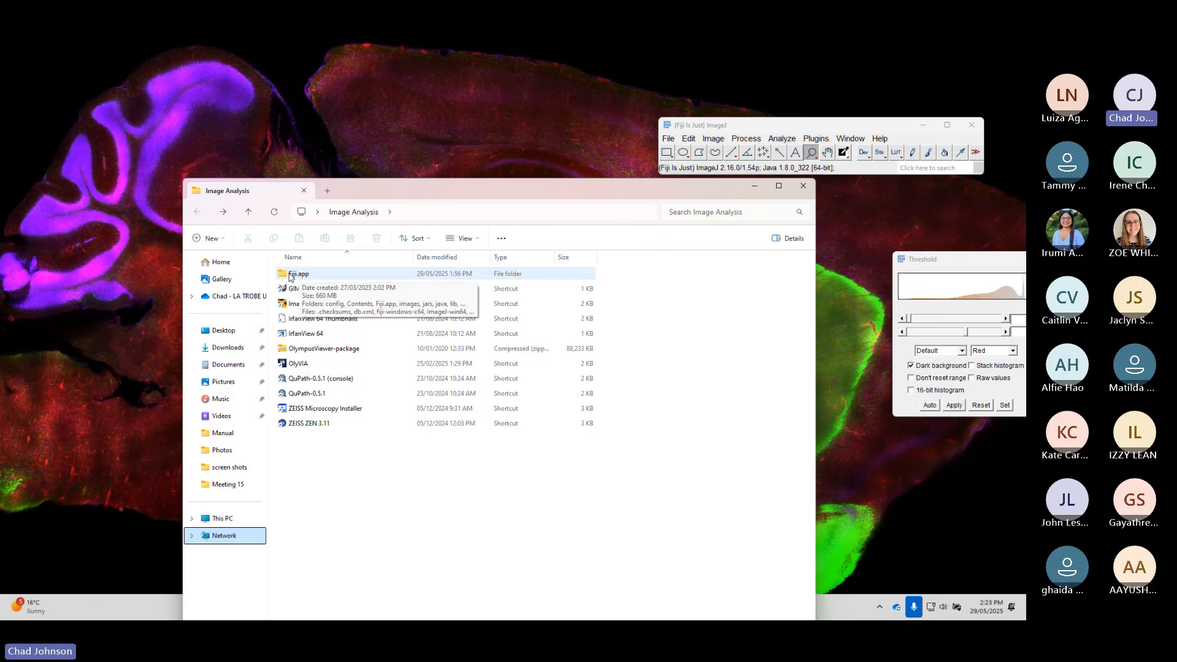
{"action": "double_click", "coordinate": [299, 275]}
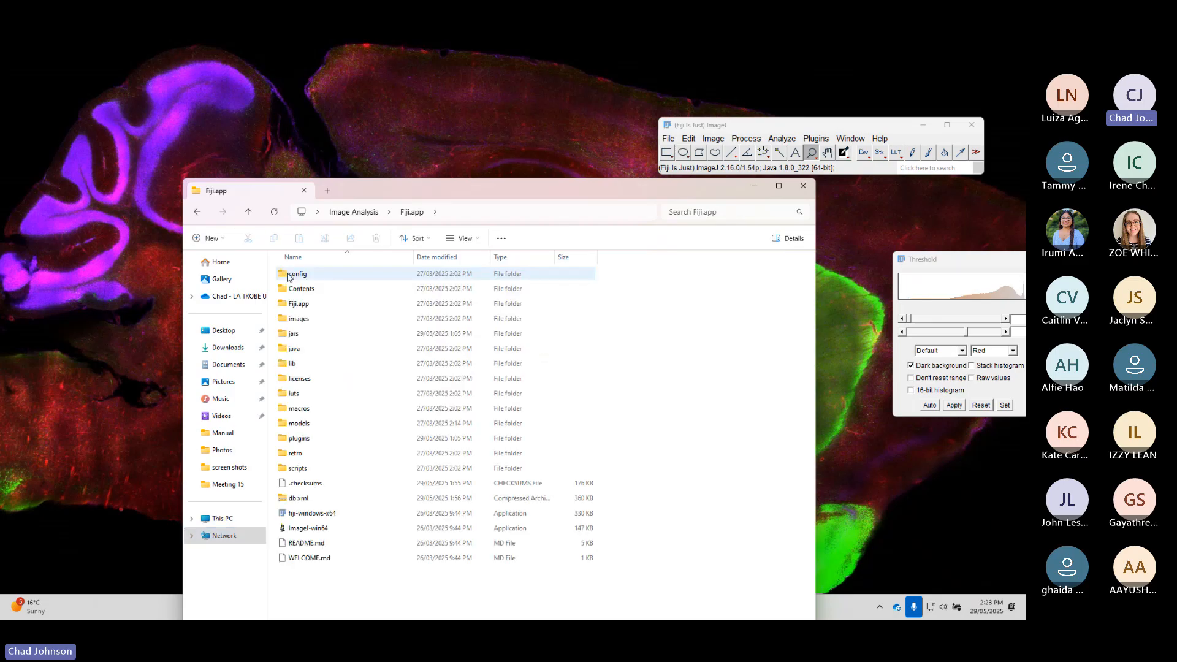
{"action": "double_click", "coordinate": [299, 438]}
{"action": "scroll", "coordinate": [384, 580], "scroll_direction": "down", "scroll_amount": 10}
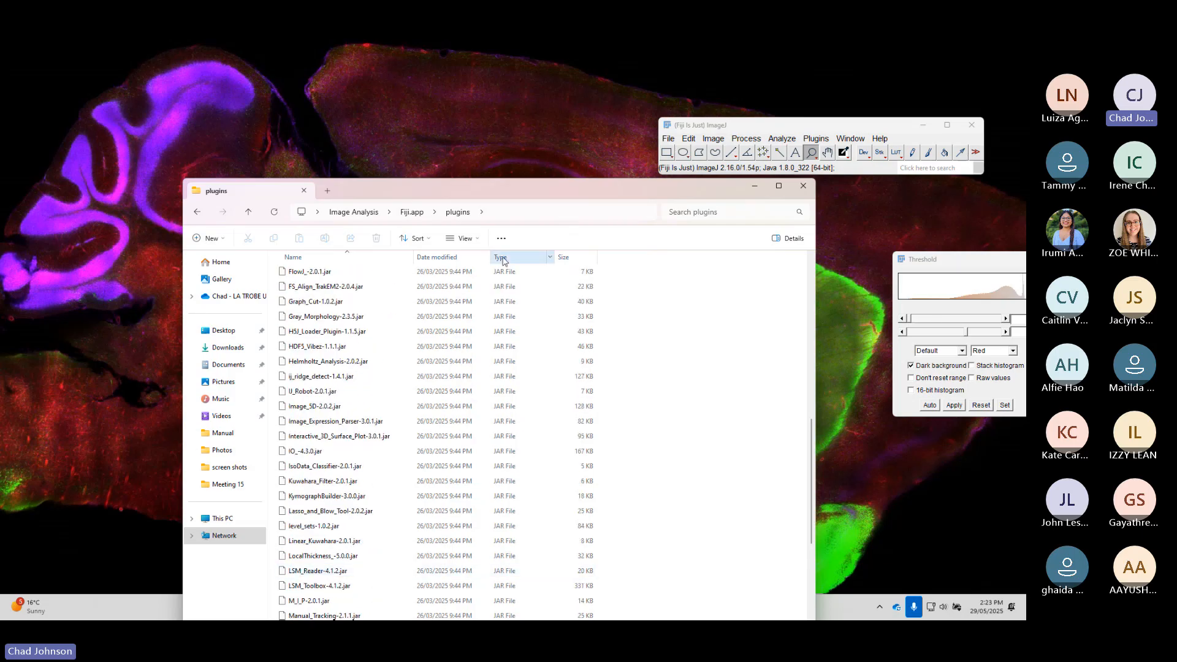
{"action": "left_click_drag", "start_coordinate": [497, 191], "coordinate": [430, 71]}
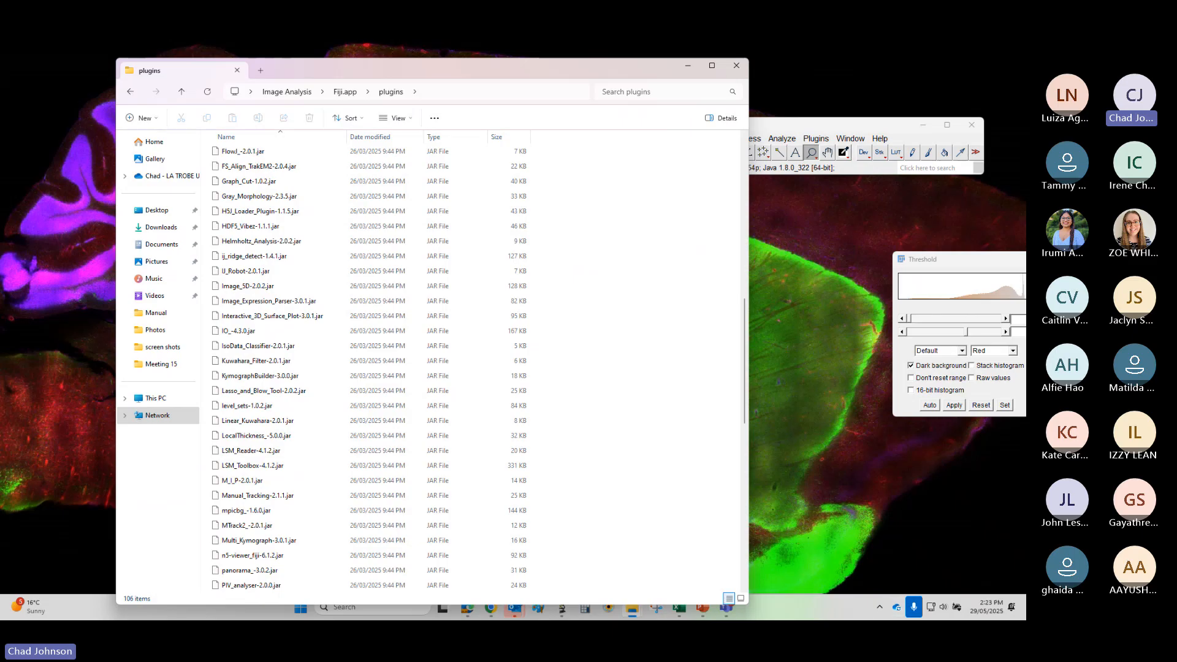
- Place the demo Plugins folder beside Fiji's plugins folder and try to copy Extended_Depth_Field.jar into Fiji's folder
{"action": "left_click", "coordinate": [632, 609]}
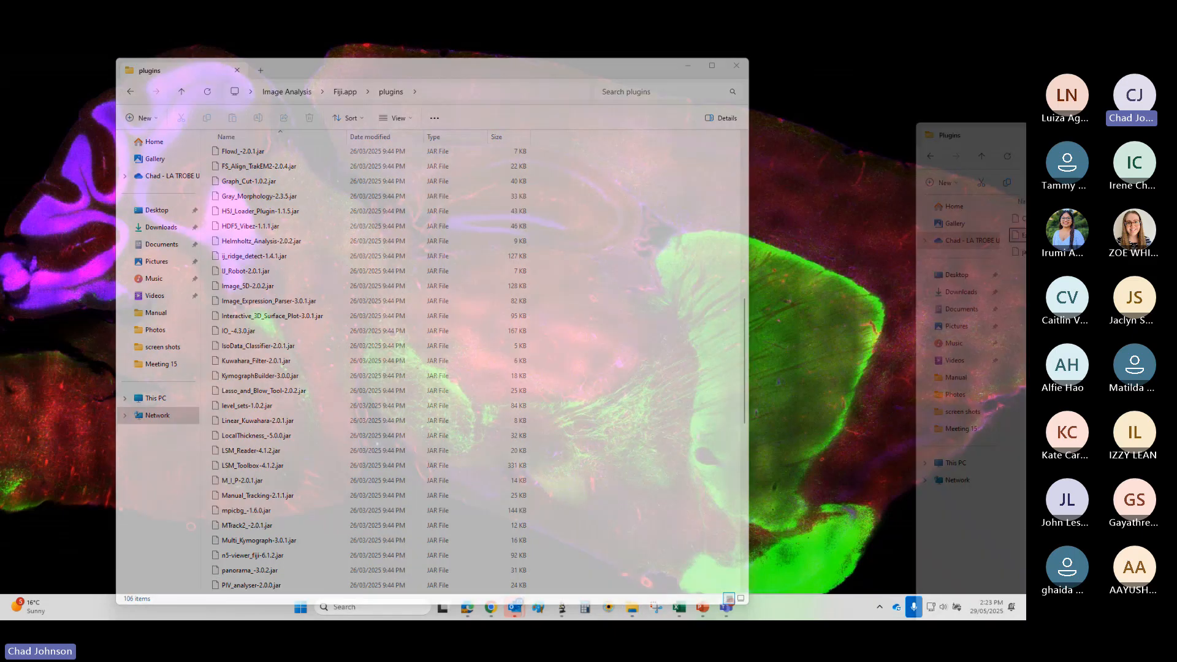
{"action": "left_click", "coordinate": [691, 543]}
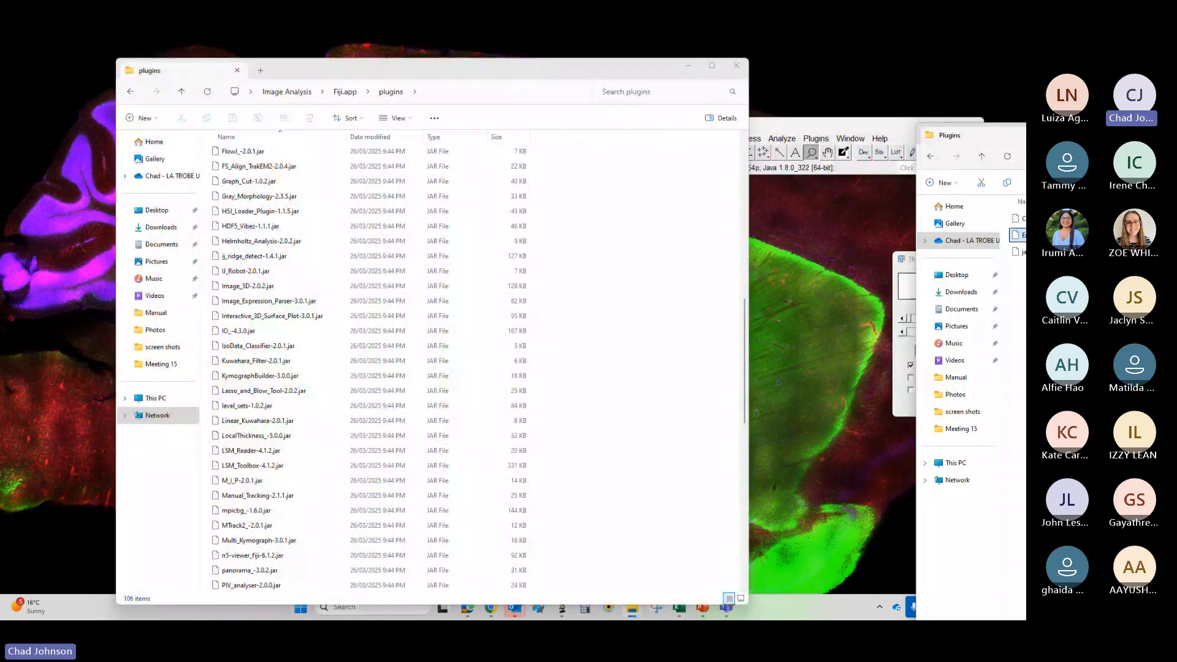
{"action": "left_click_drag", "start_coordinate": [981, 135], "coordinate": [567, 169]}
{"action": "left_click", "coordinate": [657, 270]}
{"action": "left_click_drag", "start_coordinate": [657, 272], "coordinate": [262, 289]}
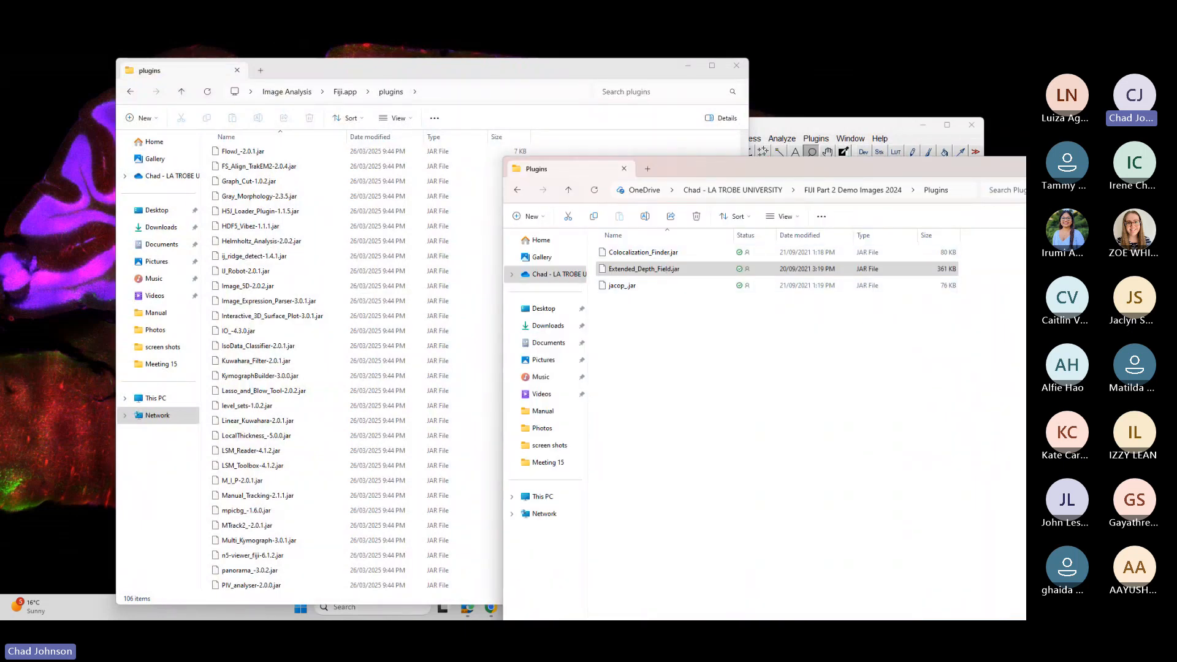
- Close both plugin folder windows and return to the Installing New Plugins slide in PowerPoint
{"action": "left_click_drag", "start_coordinate": [979, 168], "coordinate": [611, 184]}
{"action": "left_click", "coordinate": [771, 182]}
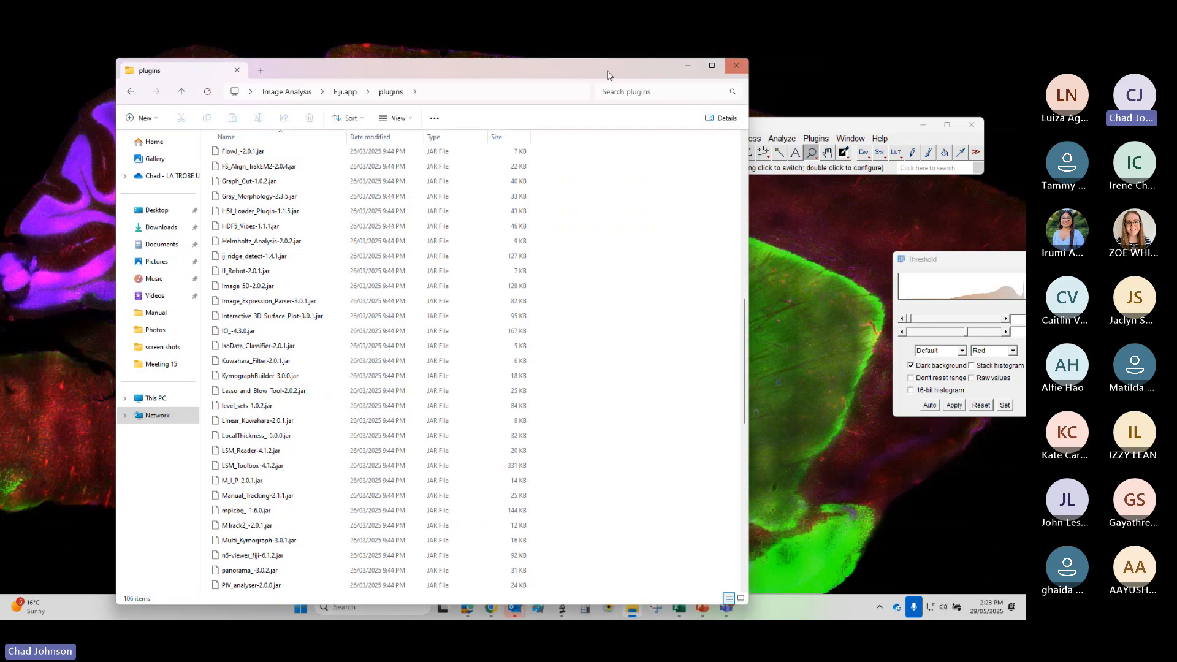
{"action": "left_click_drag", "start_coordinate": [587, 79], "coordinate": [382, 126]}
{"action": "left_click", "coordinate": [532, 114]}
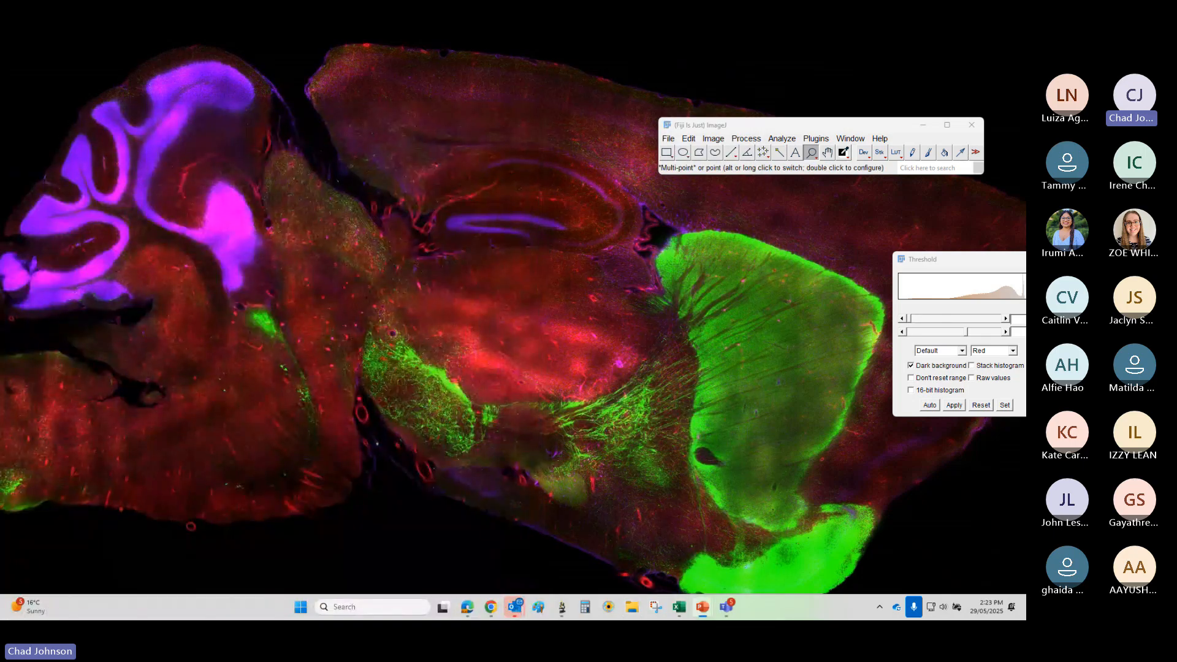
{"action": "left_click_drag", "start_coordinate": [1, 254], "coordinate": [468, 184]}
{"action": "left_click", "coordinate": [599, 184]}
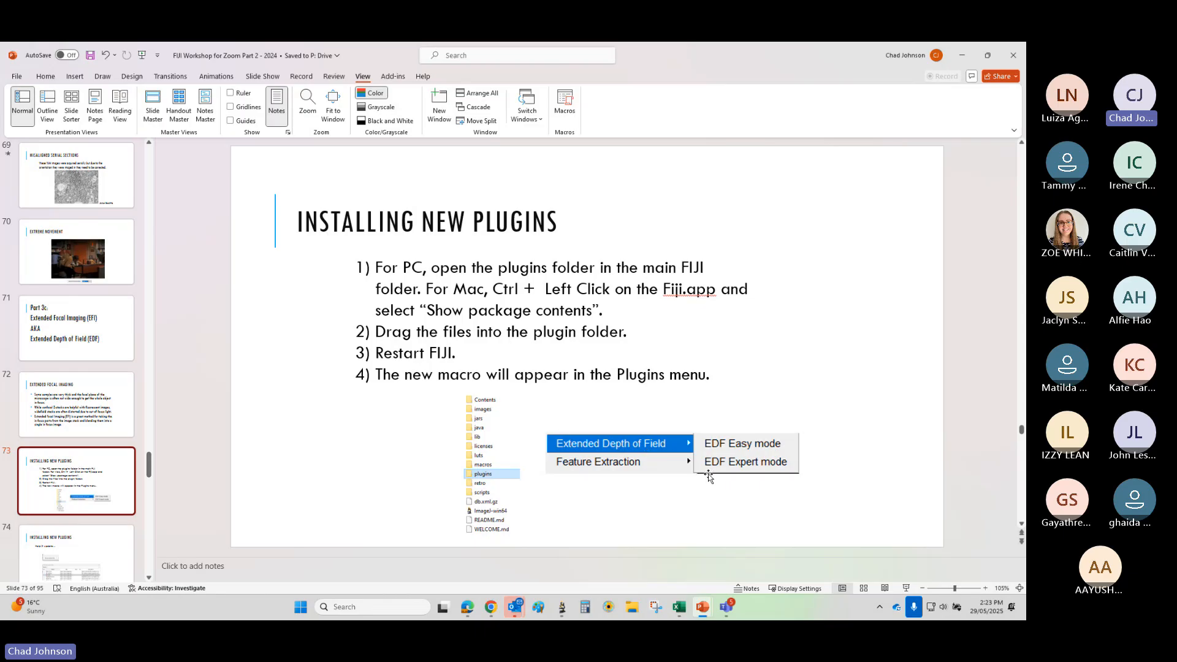
- Show the Installing New Plugins slide about Help > Update, and minimise PowerPoint to reveal Fiji
{"action": "left_click", "coordinate": [94, 537]}
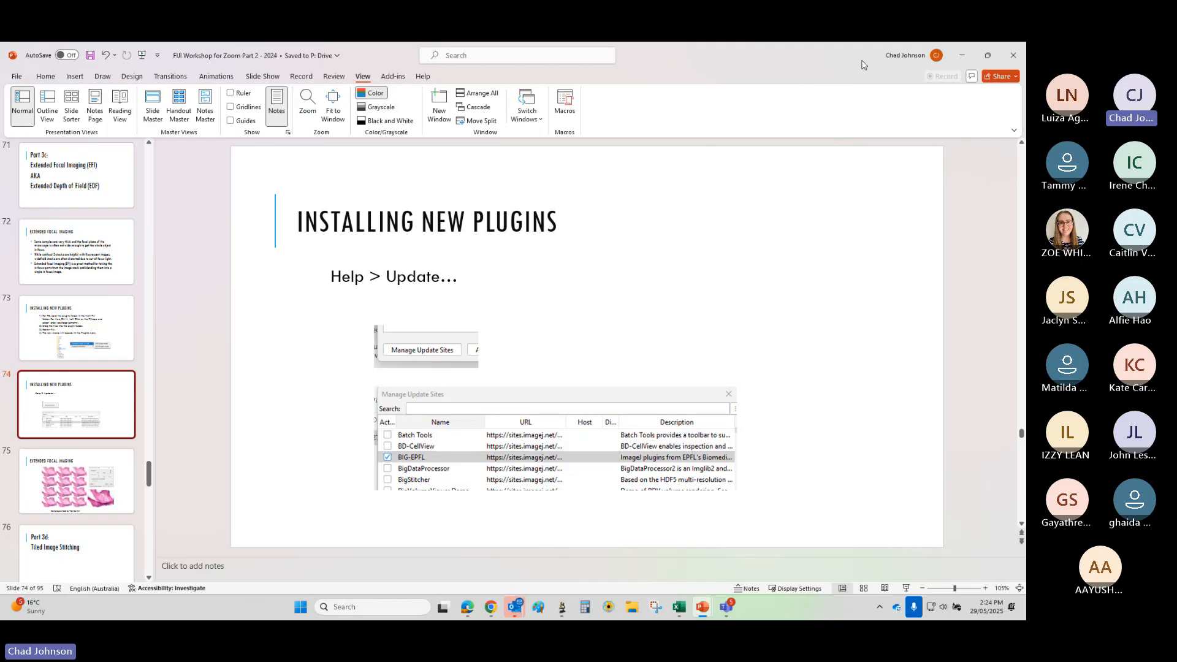
{"action": "left_click", "coordinate": [962, 56]}
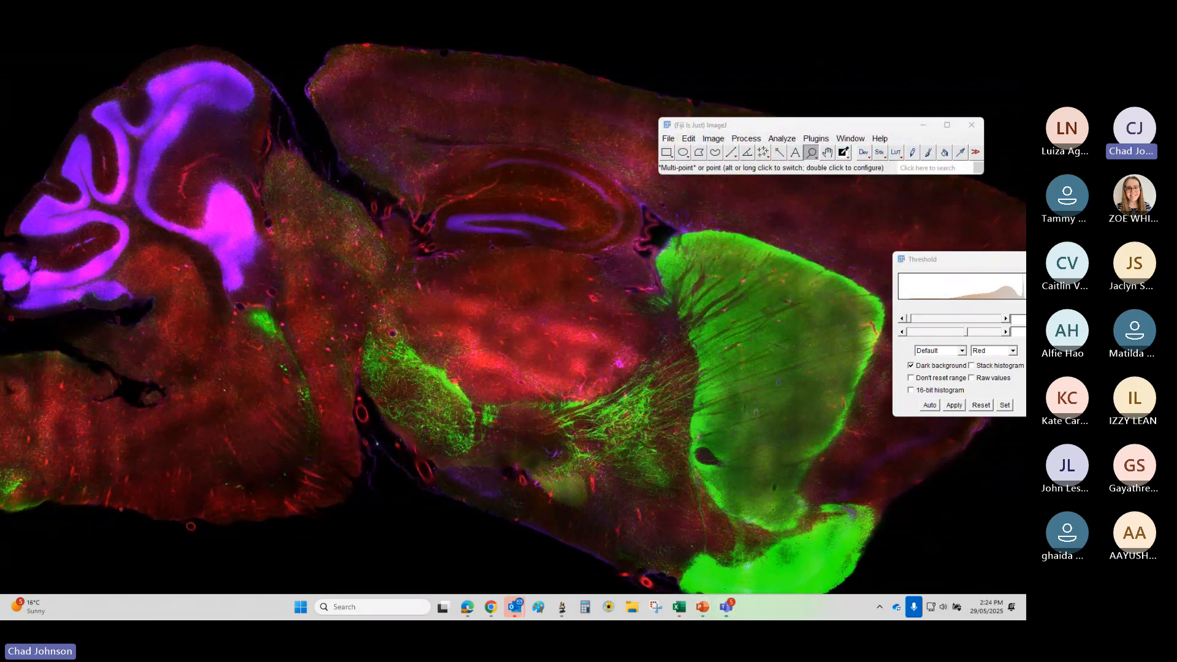
{"action": "key", "text": "super+e"}
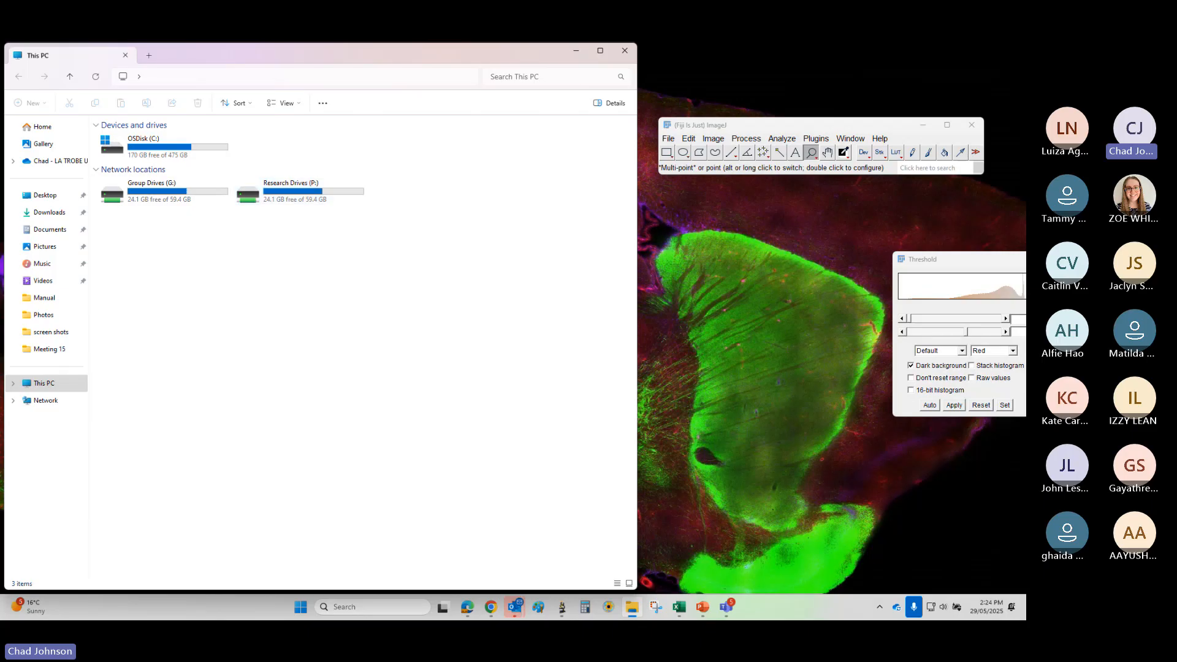
{"action": "key", "text": "alt+F4"}
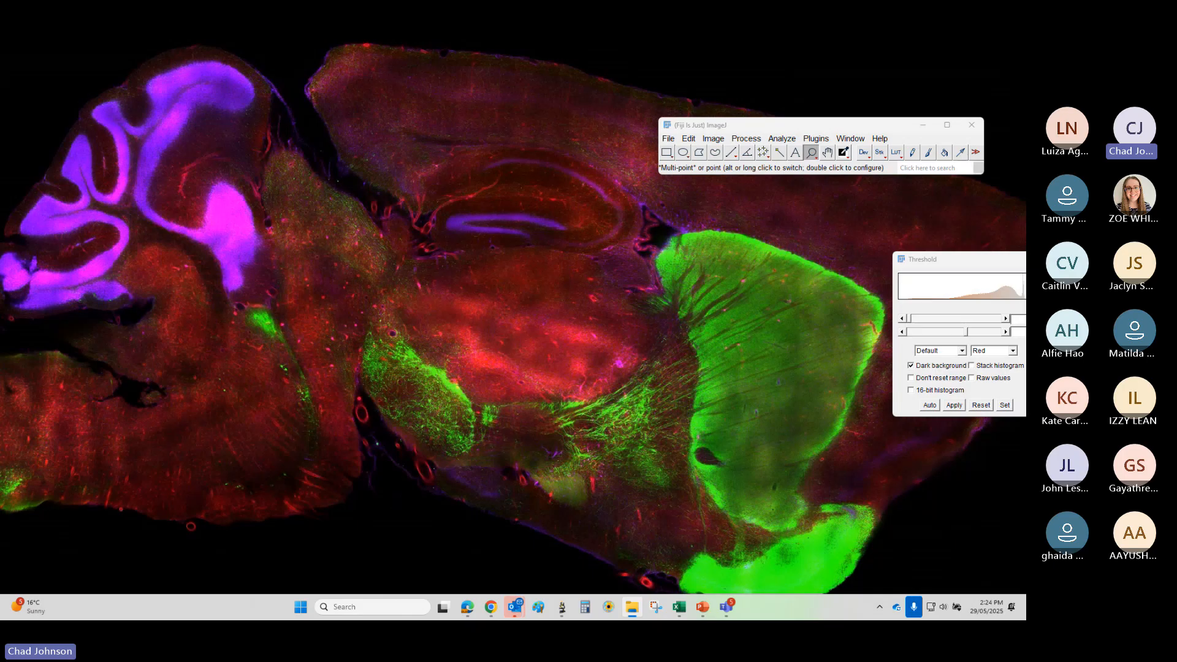
- Open the Spinal Cord image from the Image Alignment EDF folder in Fiji, minimise the folder window and reposition the image
{"action": "left_click_drag", "start_coordinate": [1026, 270], "coordinate": [449, 287]}
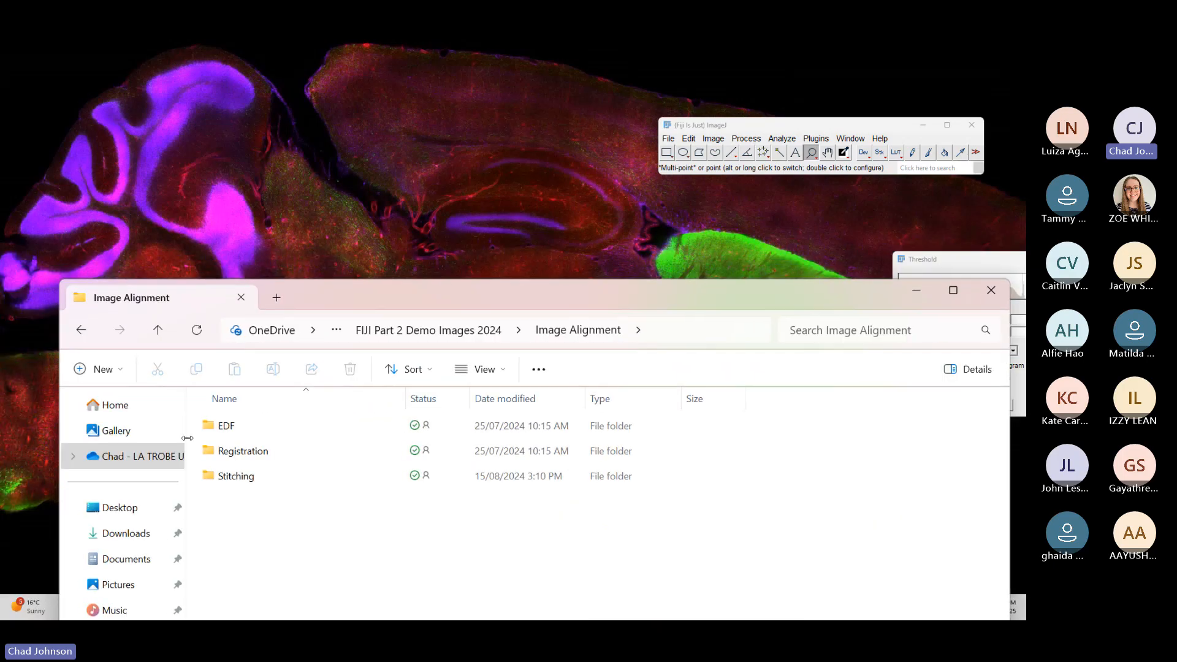
{"action": "double_click", "coordinate": [225, 427]}
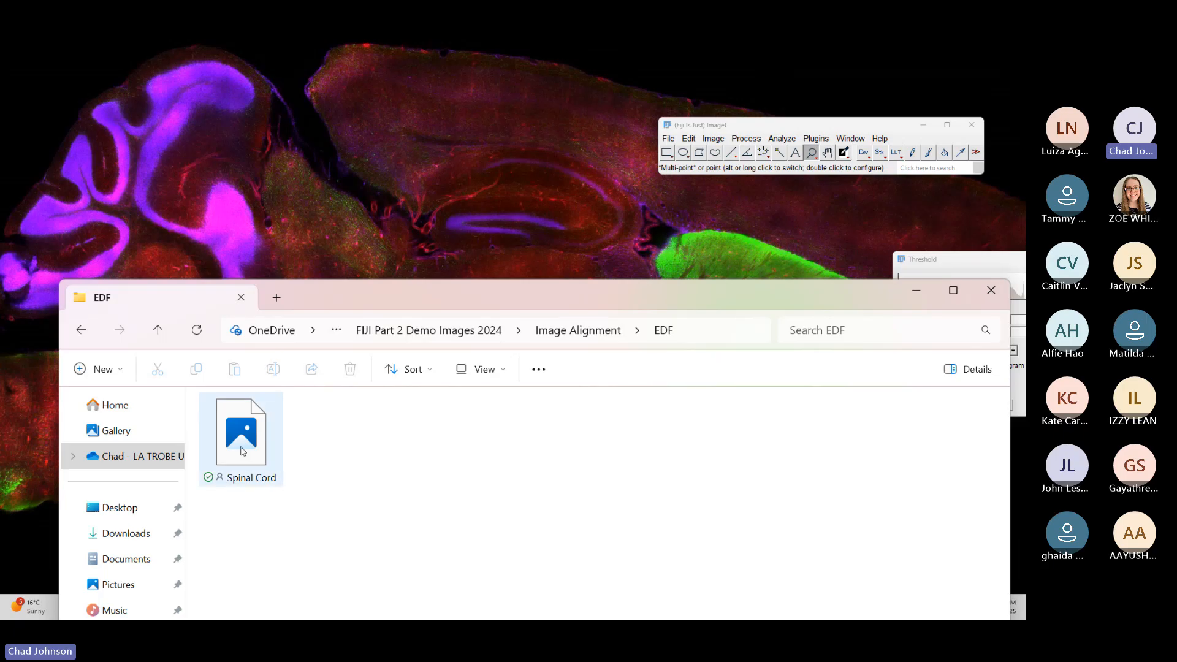
{"action": "left_click", "coordinate": [245, 440]}
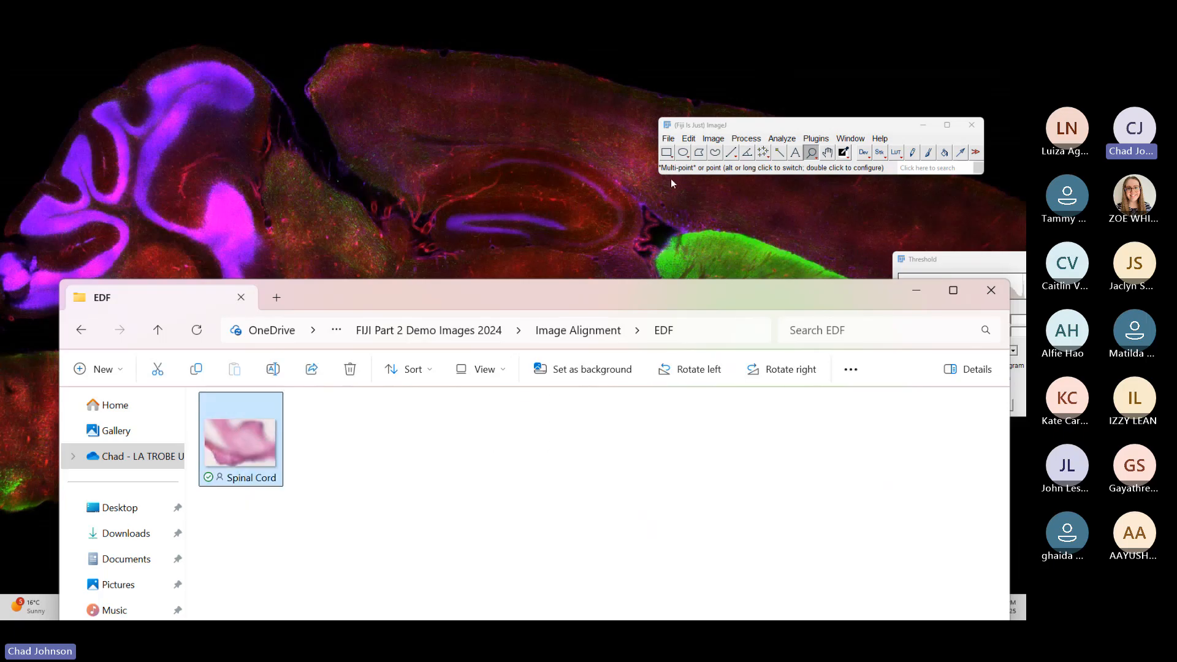
{"action": "left_click_drag", "start_coordinate": [672, 184], "coordinate": [729, 148]}
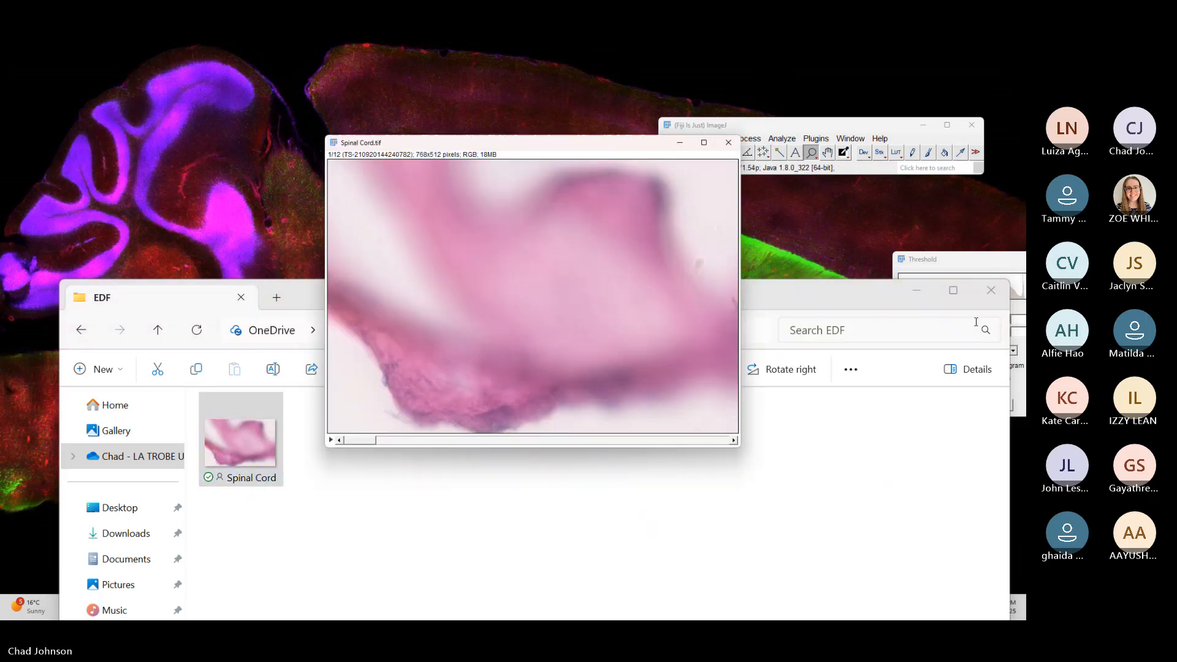
{"action": "left_click", "coordinate": [918, 292]}
{"action": "left_click_drag", "start_coordinate": [528, 146], "coordinate": [385, 176]}
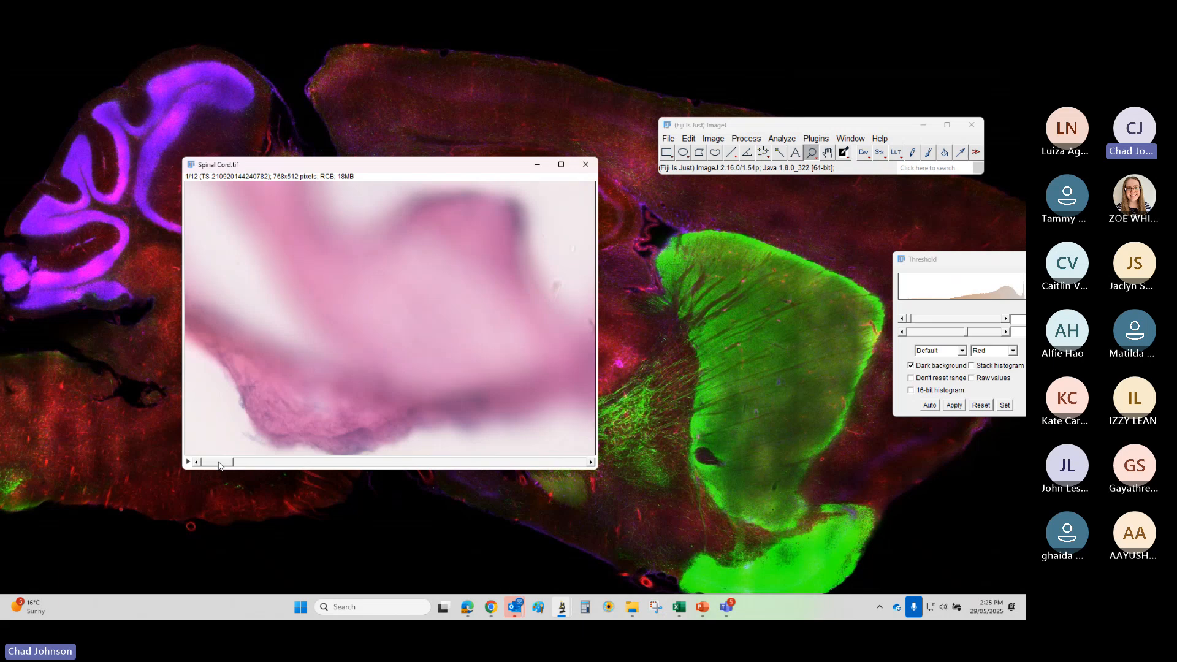
- Browse the Spinal Cord stack from slice 1 to slice 6 to compare which regions are in focus
{"action": "left_click_drag", "start_coordinate": [220, 464], "coordinate": [277, 467]}
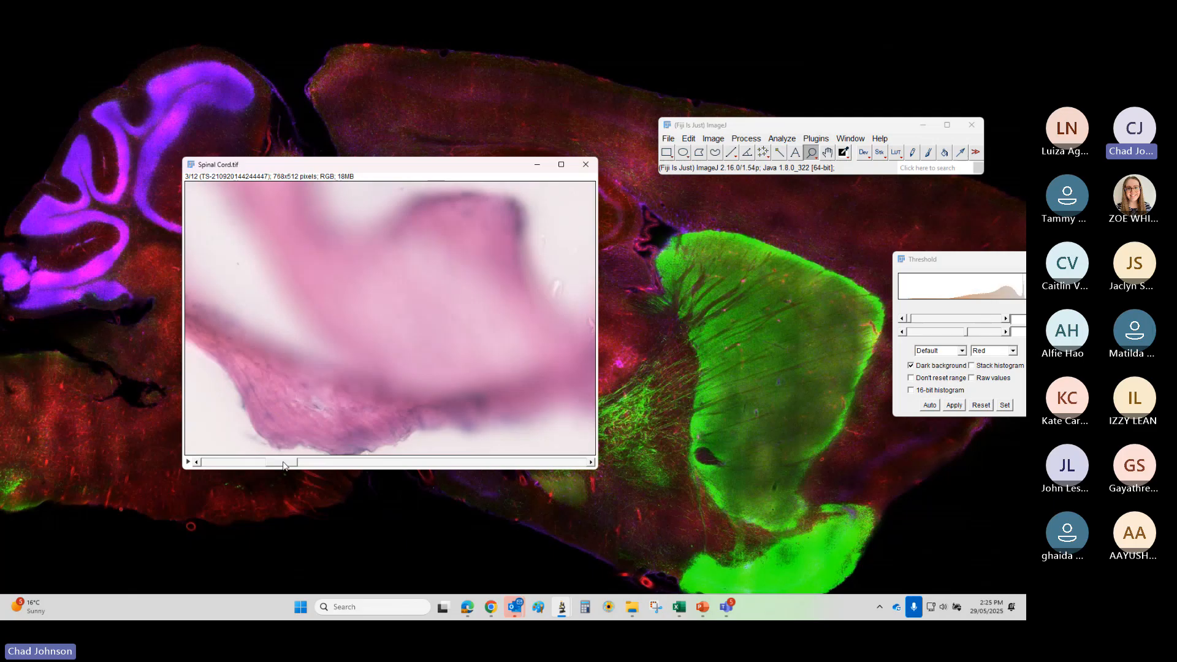
{"action": "left_click_drag", "start_coordinate": [283, 466], "coordinate": [377, 464]}
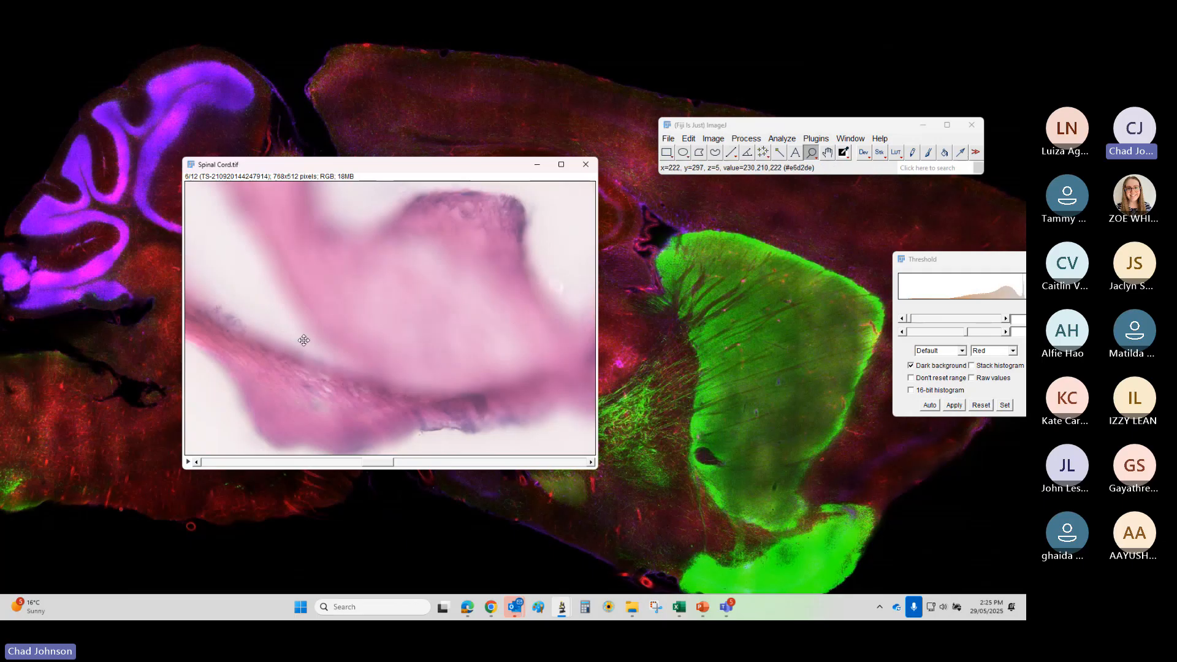
{"action": "left_click_drag", "start_coordinate": [436, 165], "coordinate": [399, 118]}
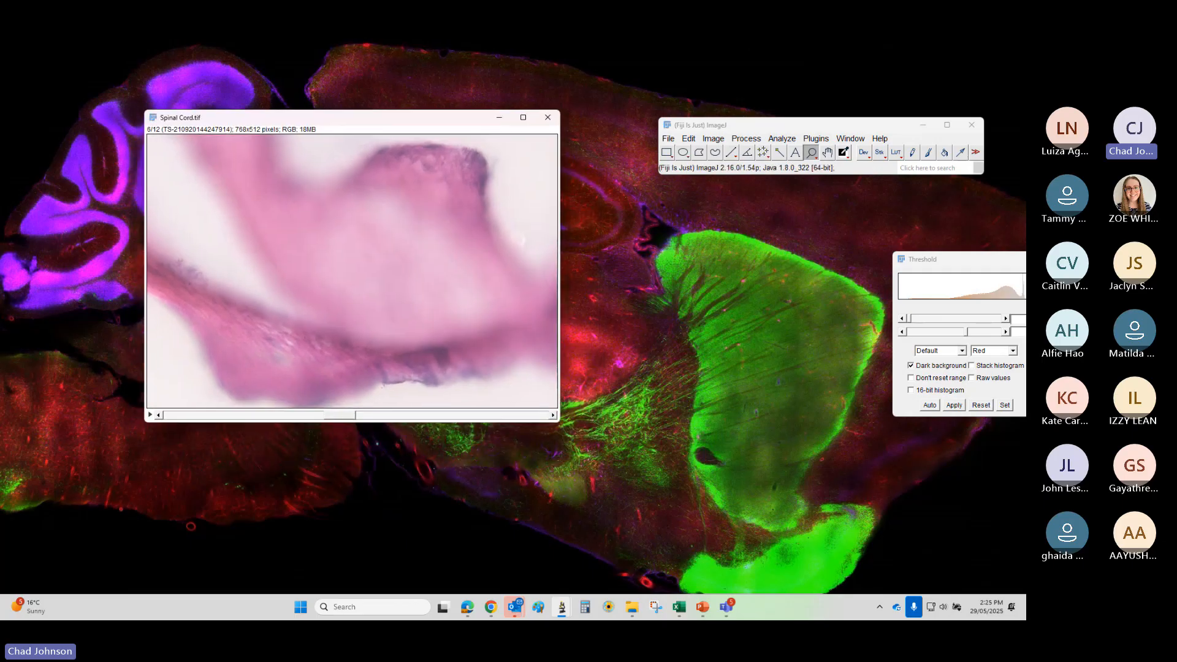
- Check Fiji's plugin list for the Extended Depth of Field entry and reposition the main Fiji window
{"action": "left_click", "coordinate": [815, 140]}
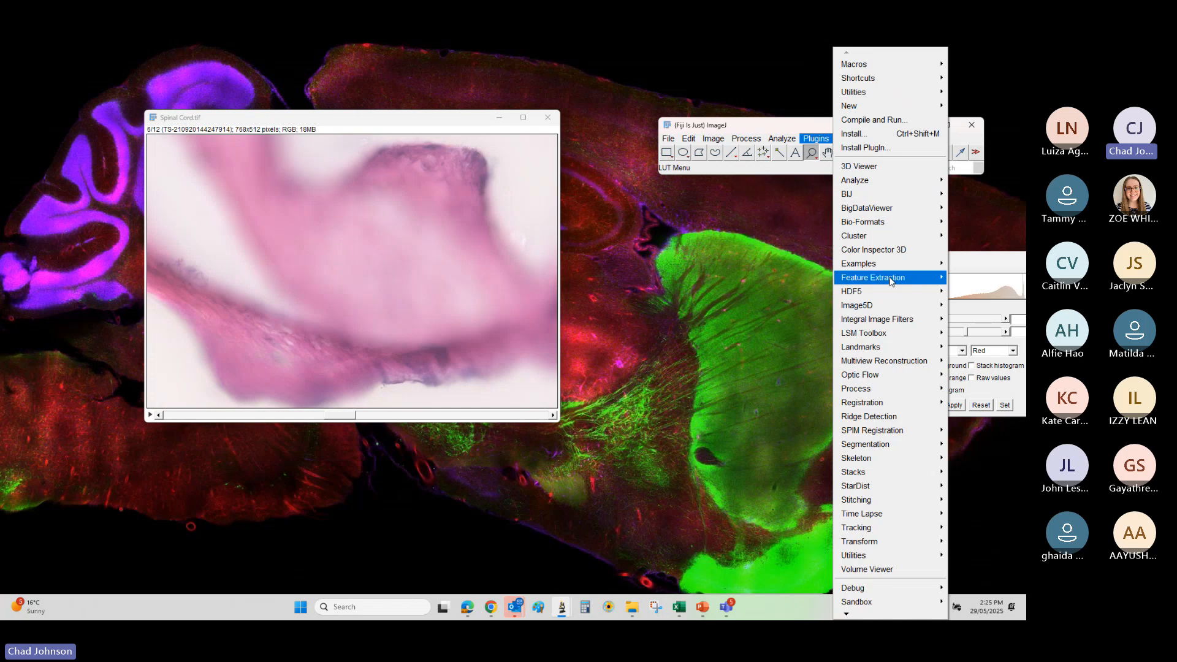
{"action": "mouse_move", "coordinate": [874, 259]}
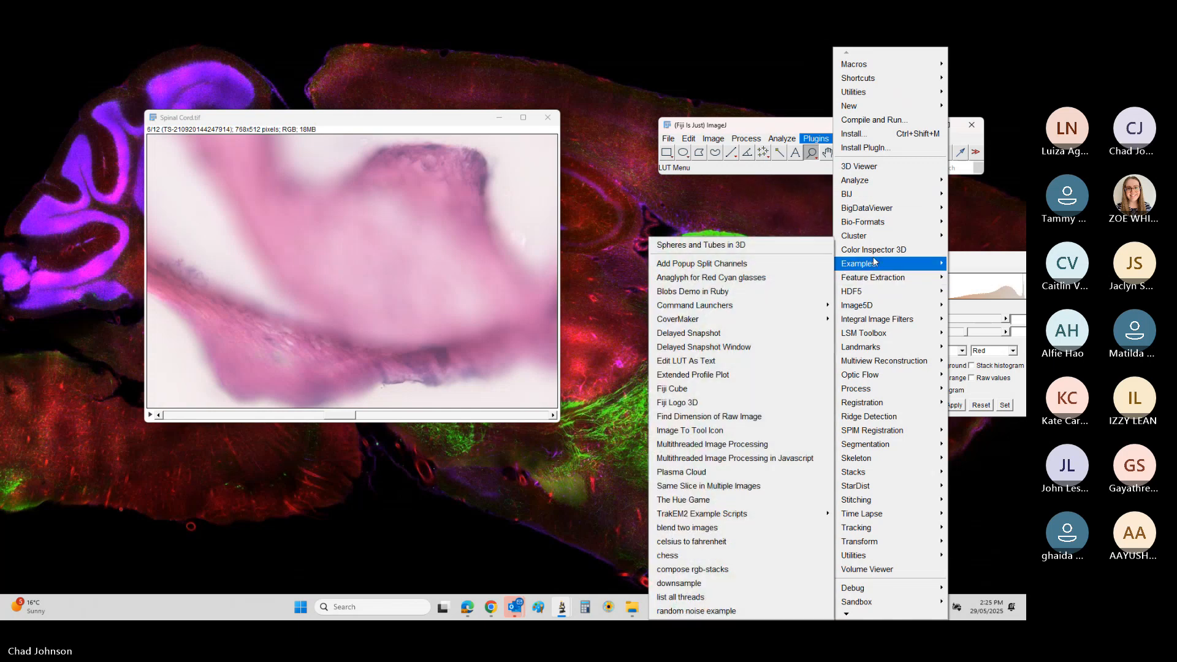
{"action": "left_click_drag", "start_coordinate": [770, 126], "coordinate": [711, 138]}
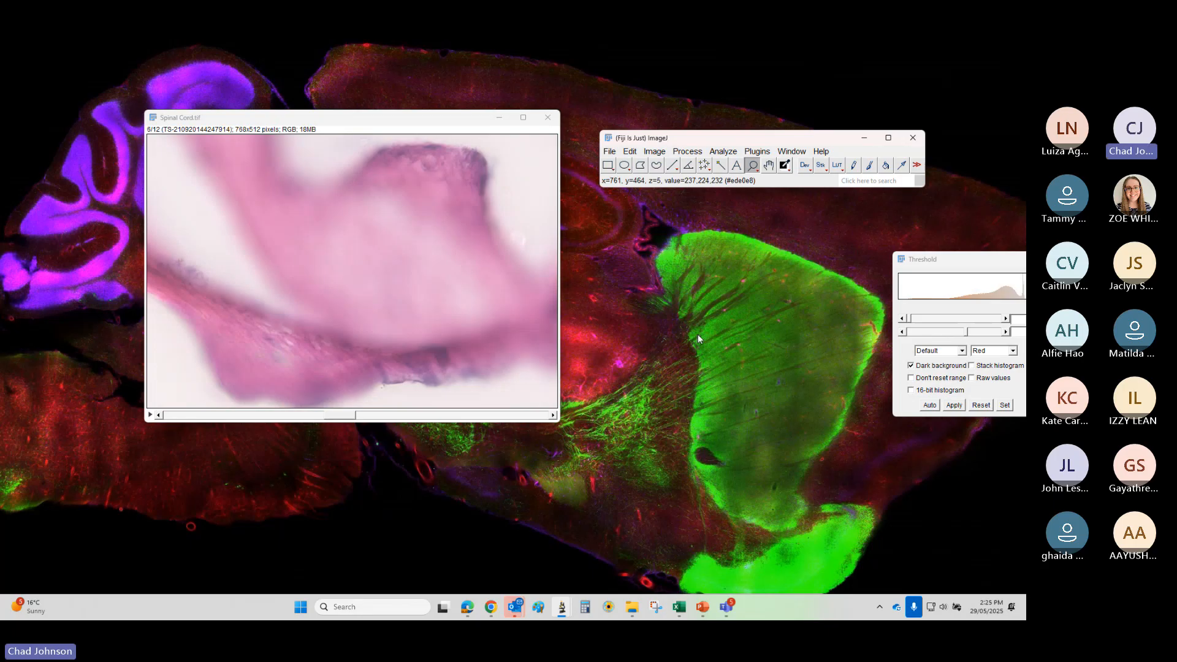
- Open the plugins folder inside Fiji.app and look through its JAR files for the Extended Depth of Field plugin
{"action": "left_click", "coordinate": [631, 607]}
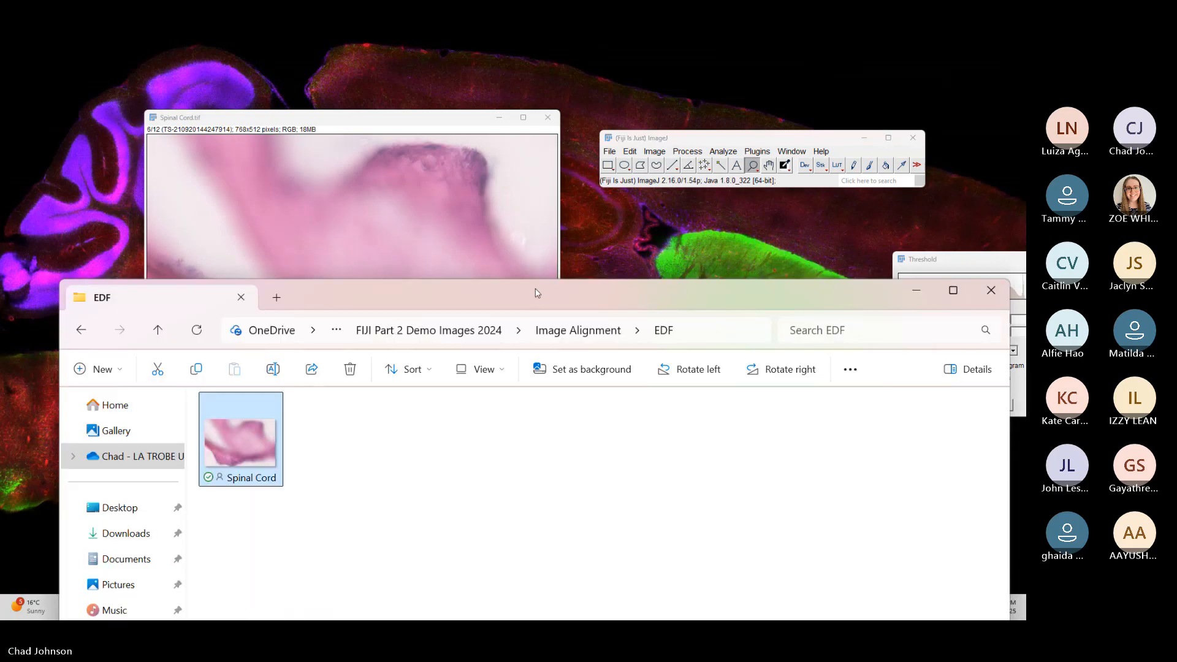
{"action": "left_click", "coordinate": [628, 607]}
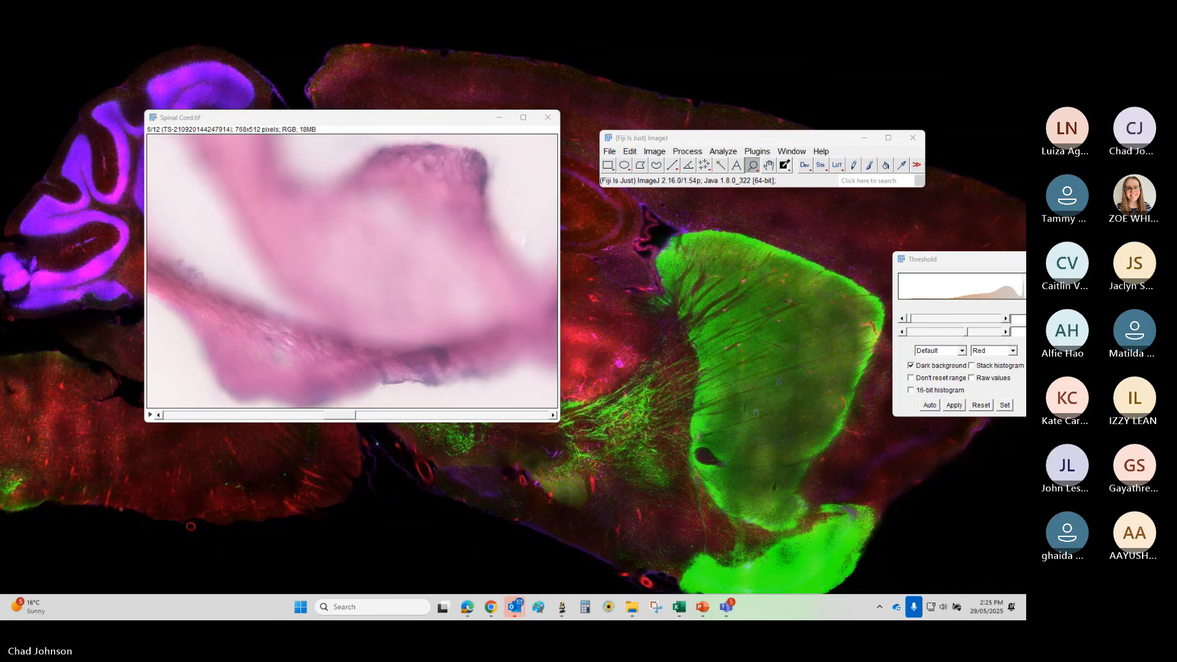
{"action": "left_click_drag", "start_coordinate": [1026, 169], "coordinate": [599, 281]}
{"action": "double_click", "coordinate": [476, 361]}
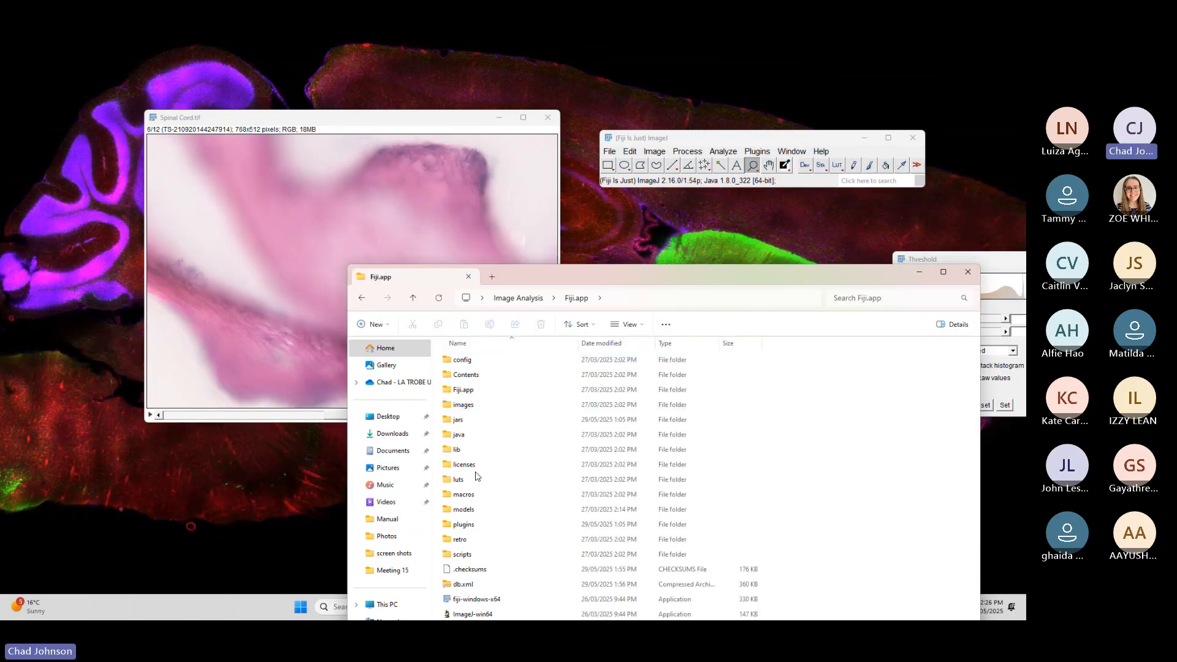
{"action": "double_click", "coordinate": [475, 524]}
{"action": "scroll", "coordinate": [594, 518], "scroll_direction": "down", "scroll_amount": 9}
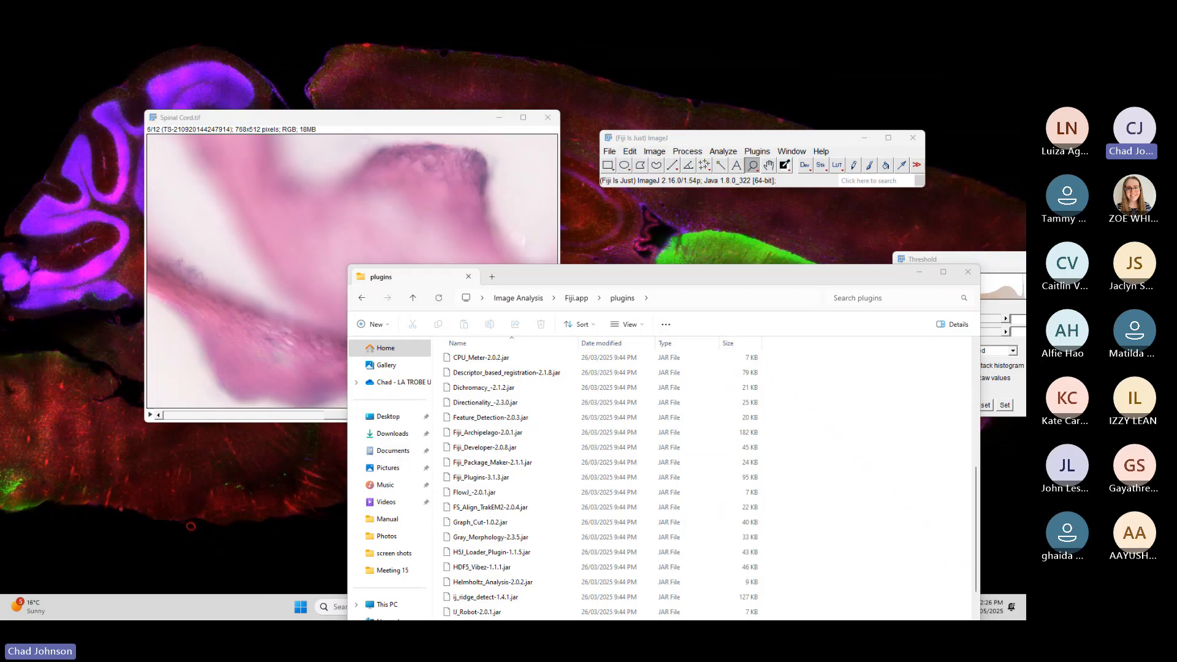
{"action": "left_click_drag", "start_coordinate": [865, 510], "coordinate": [471, 446]}
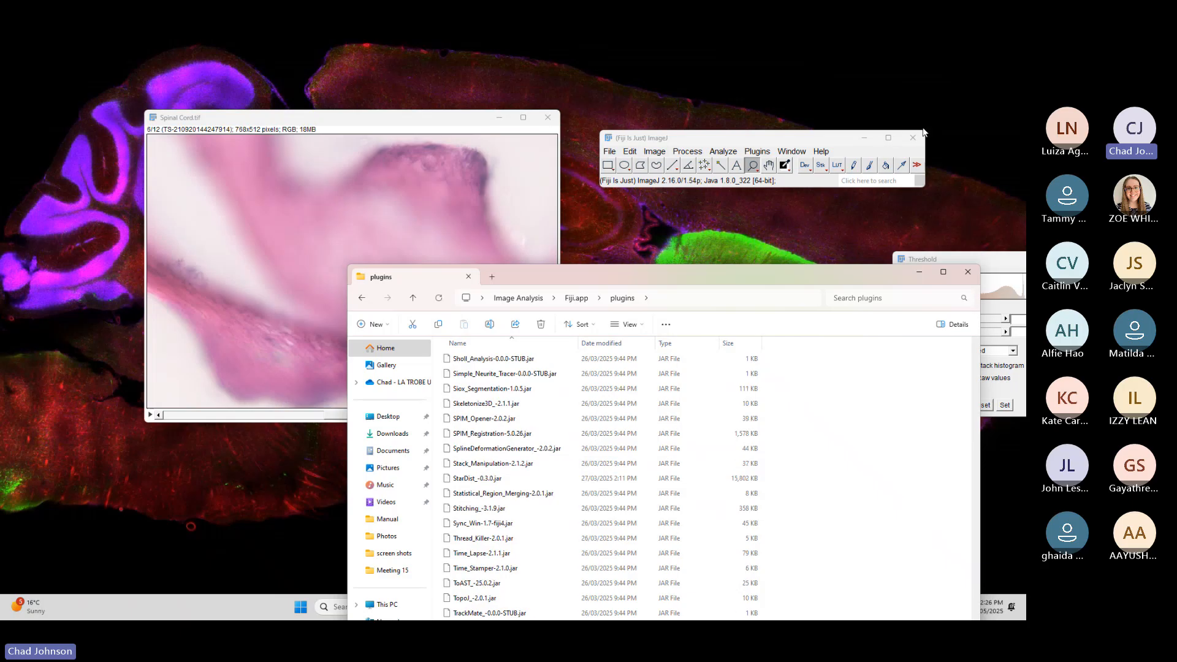
- Close Fiji and the plugins folder window, and restart Fiji so that it loads the new plugin
{"action": "left_click", "coordinate": [913, 141]}
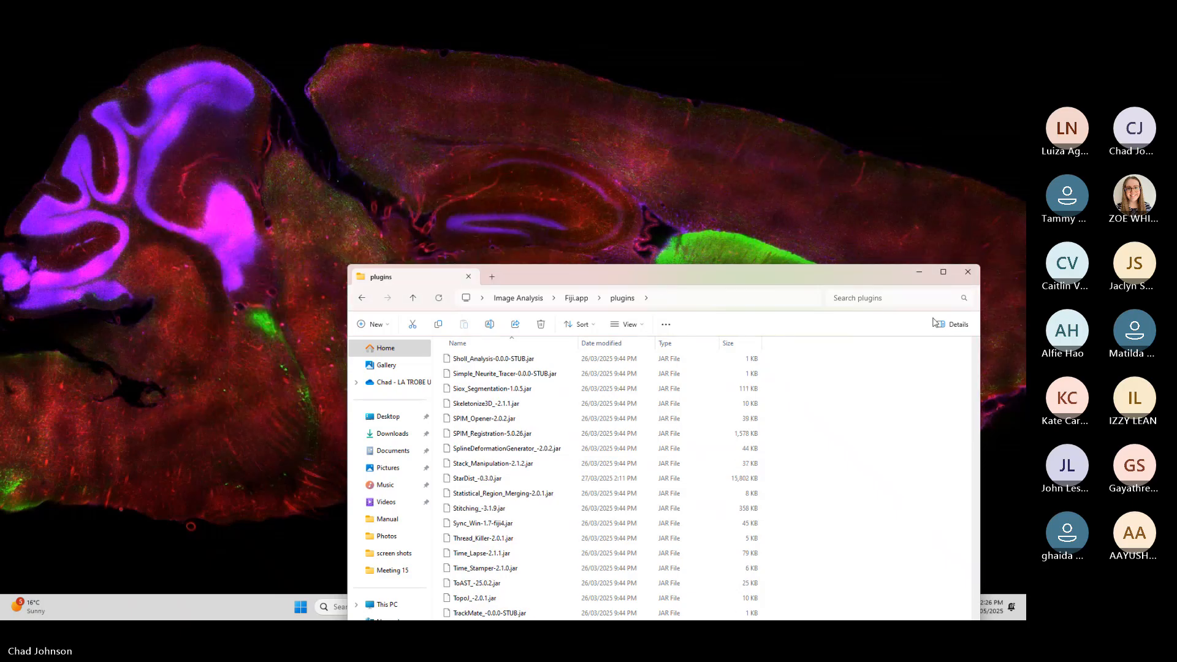
{"action": "left_click", "coordinate": [968, 273]}
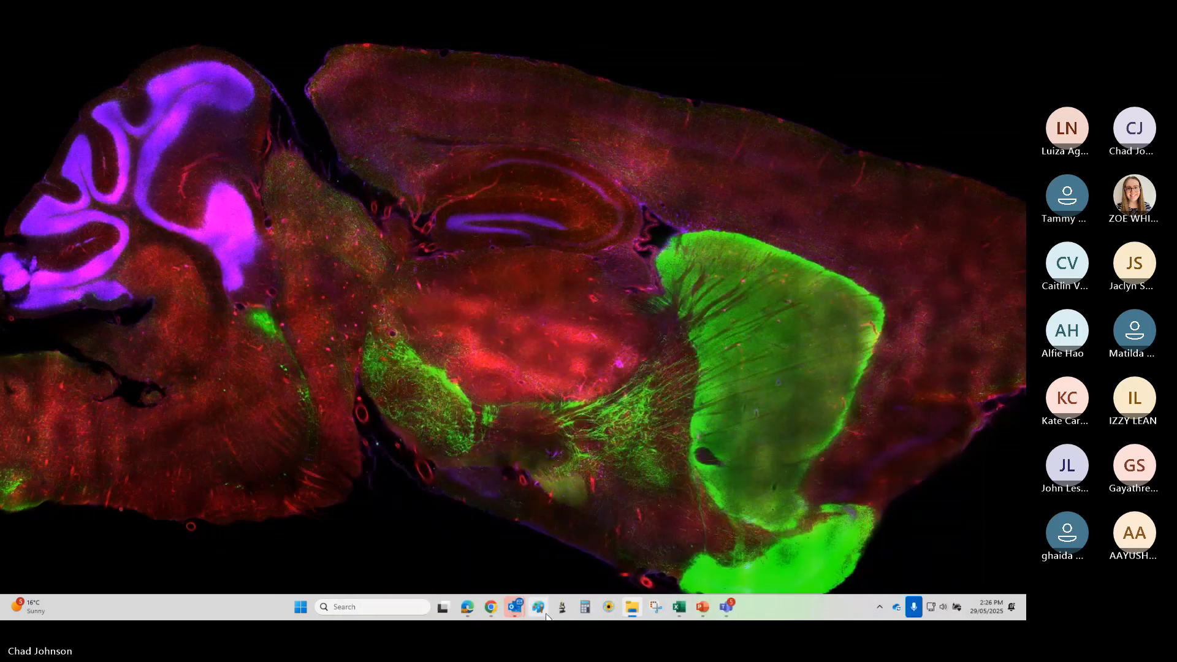
{"action": "left_click", "coordinate": [564, 608]}
{"action": "key", "text": "alt+Tab"}
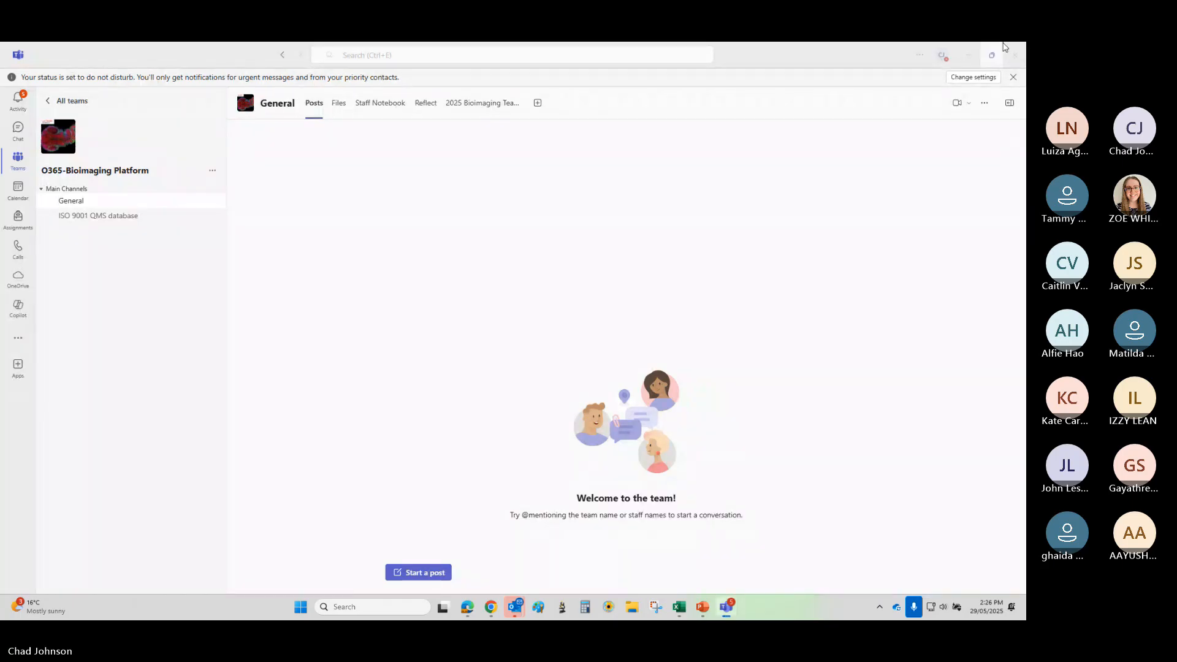
{"action": "left_click", "coordinate": [969, 55]}
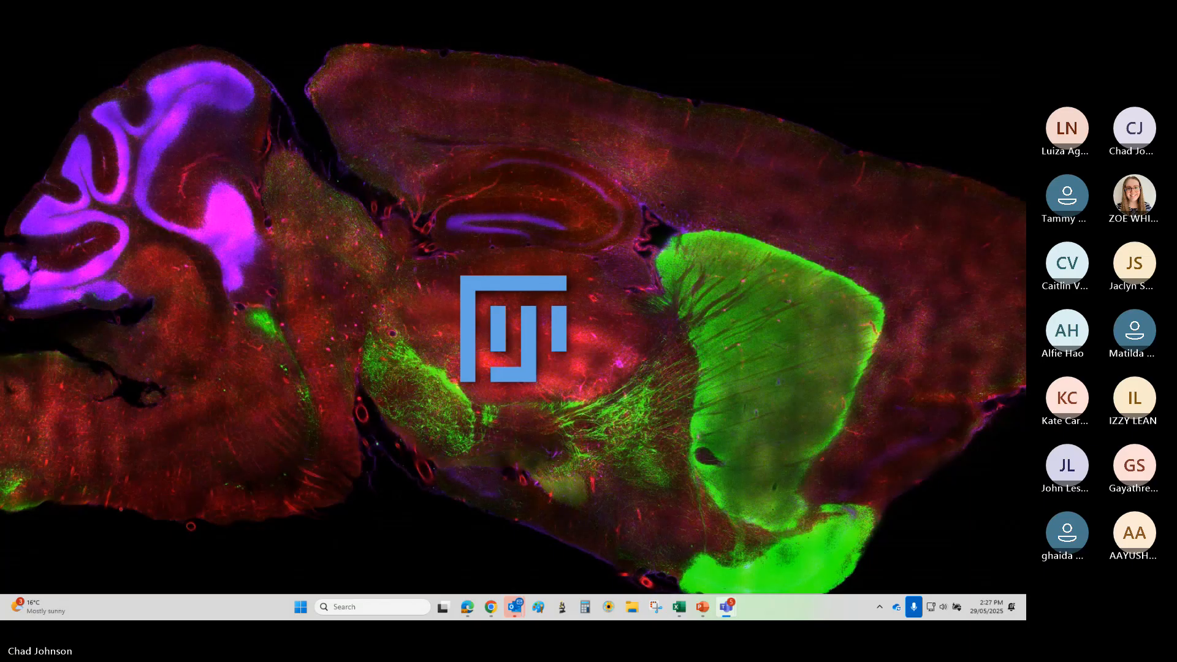
- Reposition the restarted Fiji window and check its plugin list for the Extended Depth of Field modes
{"action": "left_click_drag", "start_coordinate": [750, 127], "coordinate": [601, 123]}
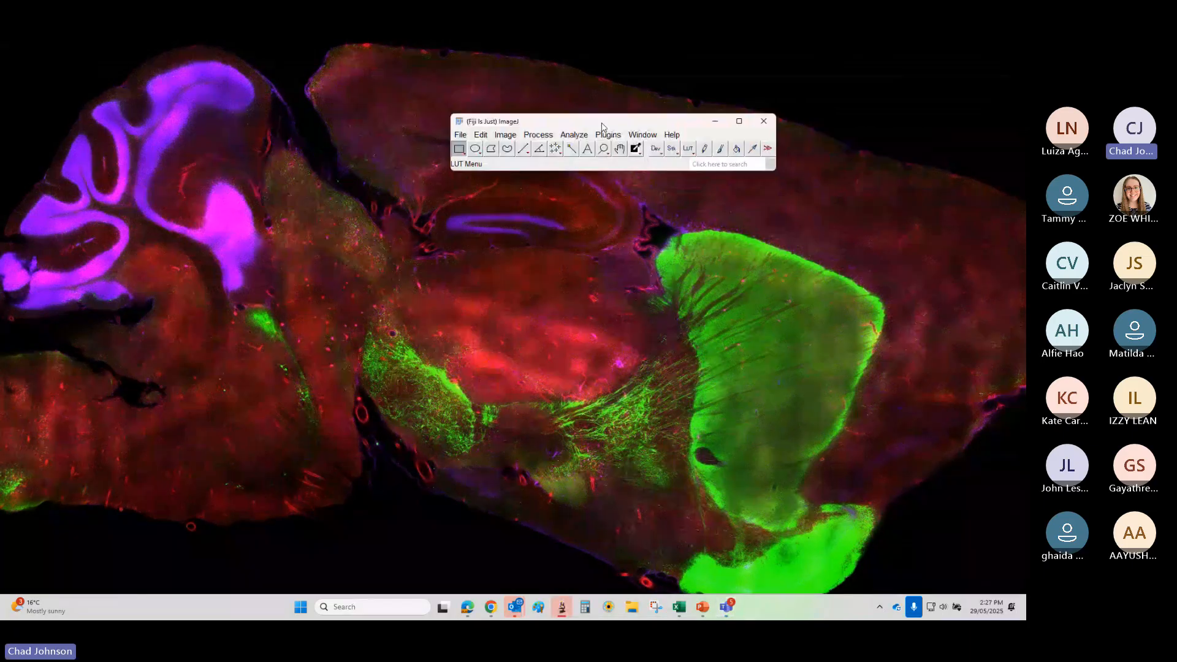
{"action": "left_click", "coordinate": [608, 135]}
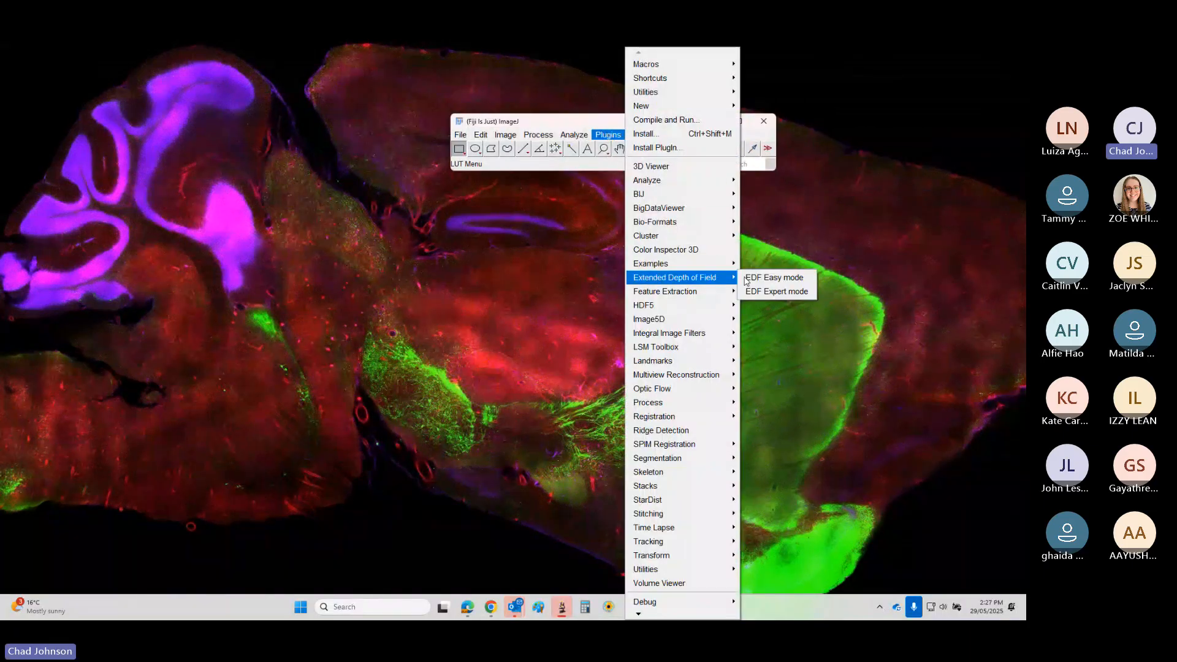
{"action": "left_click", "coordinate": [433, 130]}
- Reopen Spinal Cord.tif from the recent files and place its window below the main Fiji window
{"action": "left_click", "coordinate": [461, 135]}
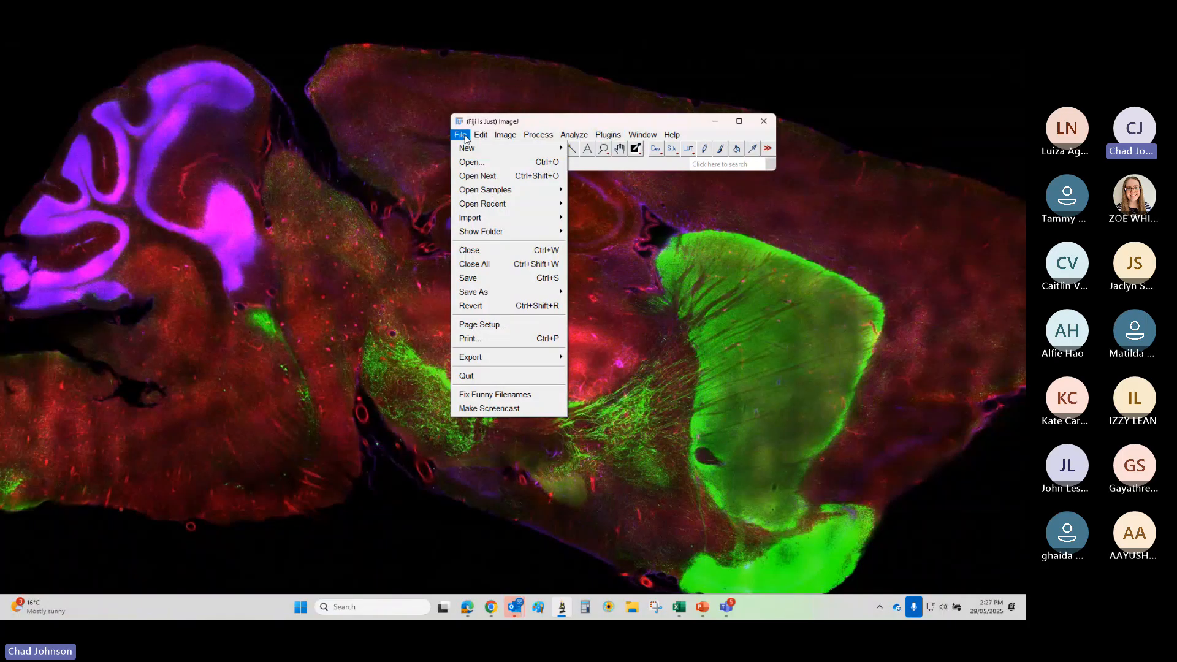
{"action": "mouse_move", "coordinate": [465, 204]}
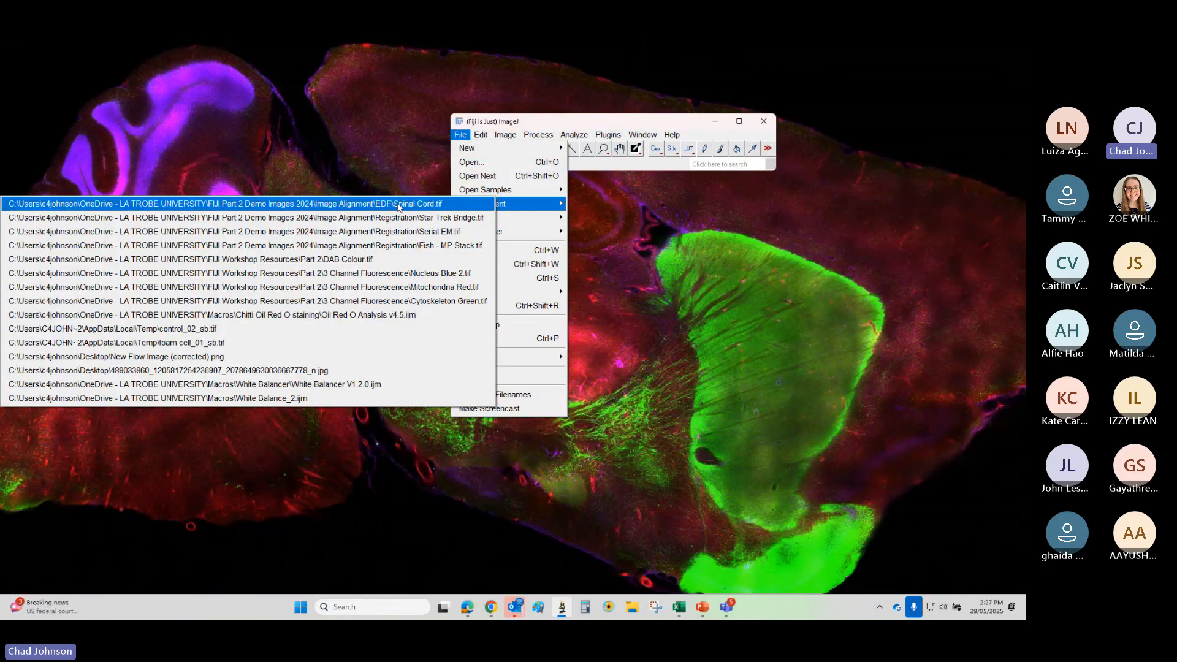
{"action": "left_click", "coordinate": [398, 204]}
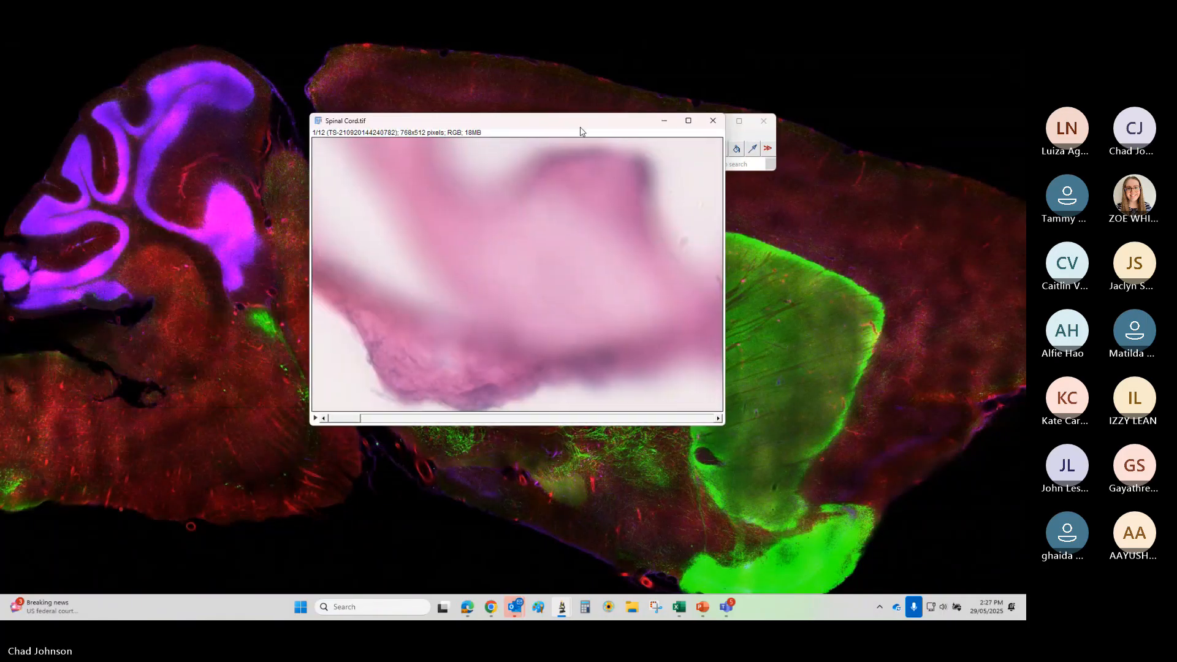
{"action": "left_click_drag", "start_coordinate": [391, 215], "coordinate": [474, 205]}
- Start EDF Easy mode on the Spinal Cord stack, set Speed/Quality to High and disable computing and showing the height-map
{"action": "left_click", "coordinate": [608, 135]}
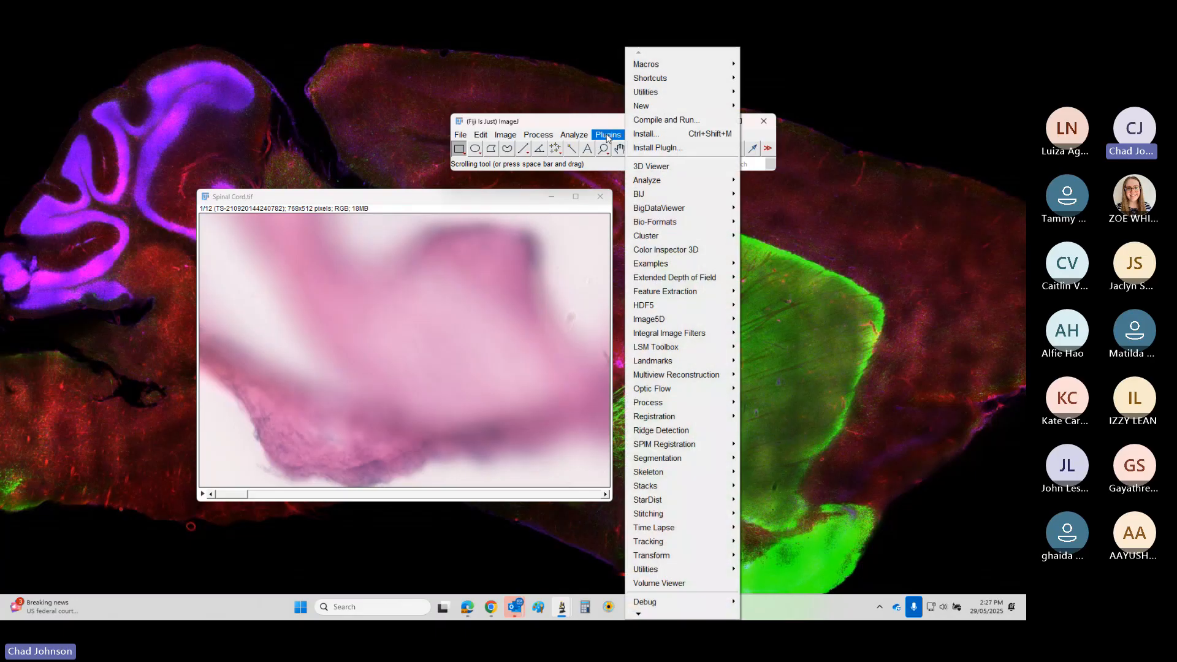
{"action": "mouse_move", "coordinate": [692, 282]}
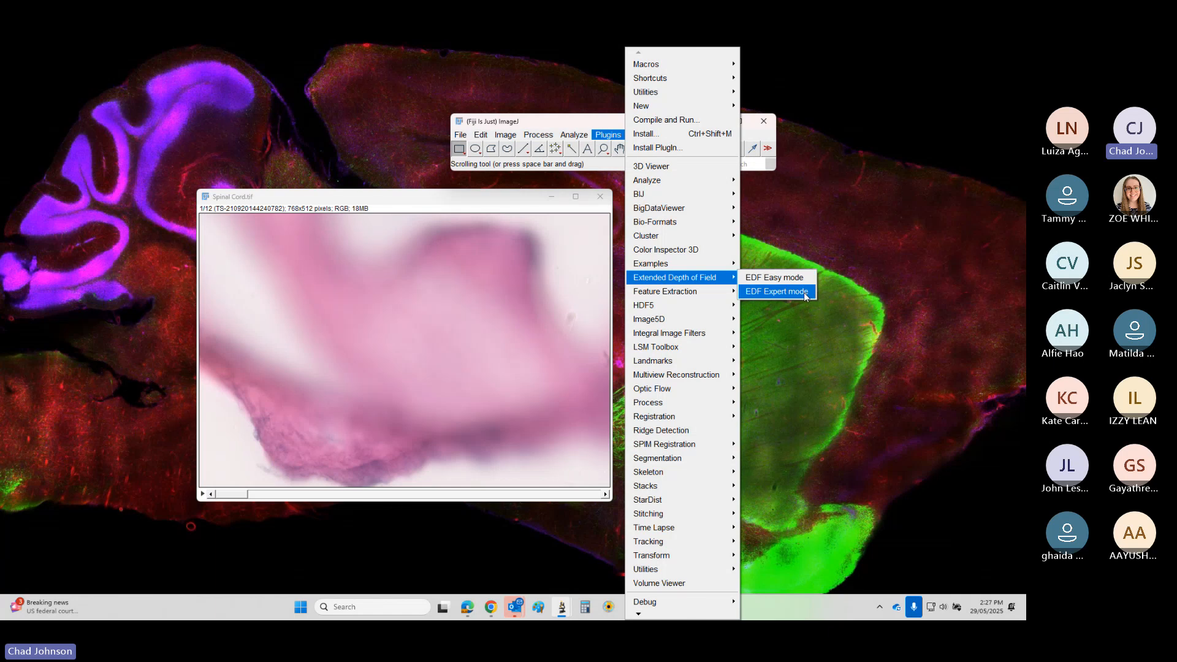
{"action": "left_click", "coordinate": [795, 285]}
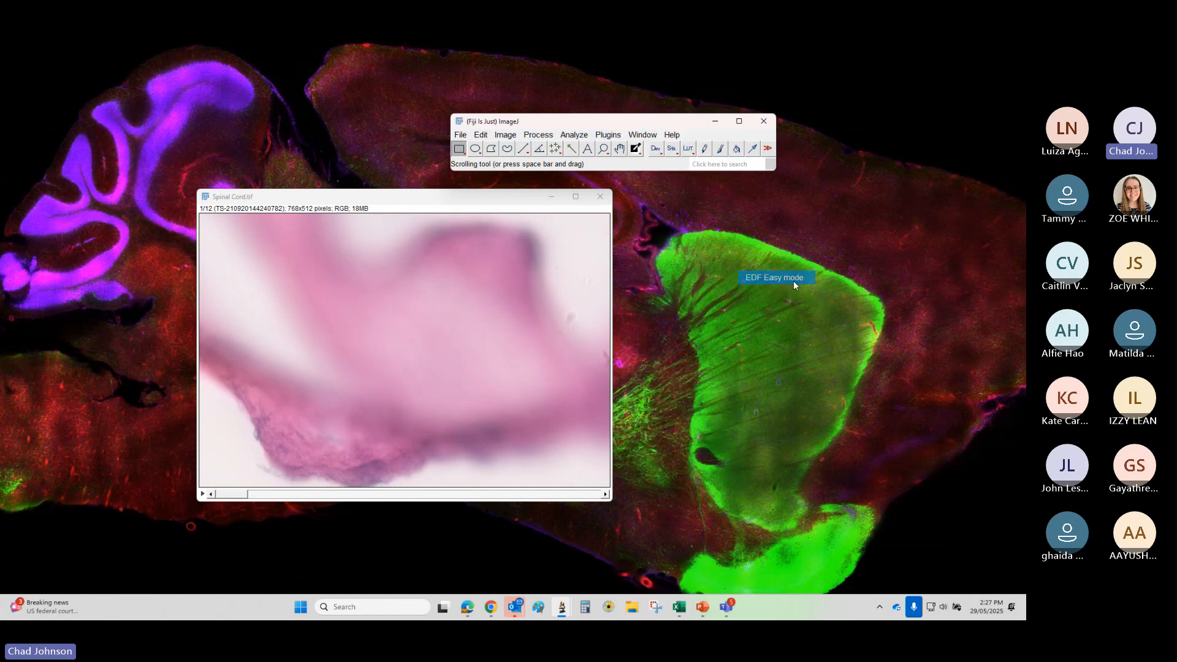
{"action": "left_click_drag", "start_coordinate": [524, 161], "coordinate": [777, 248]}
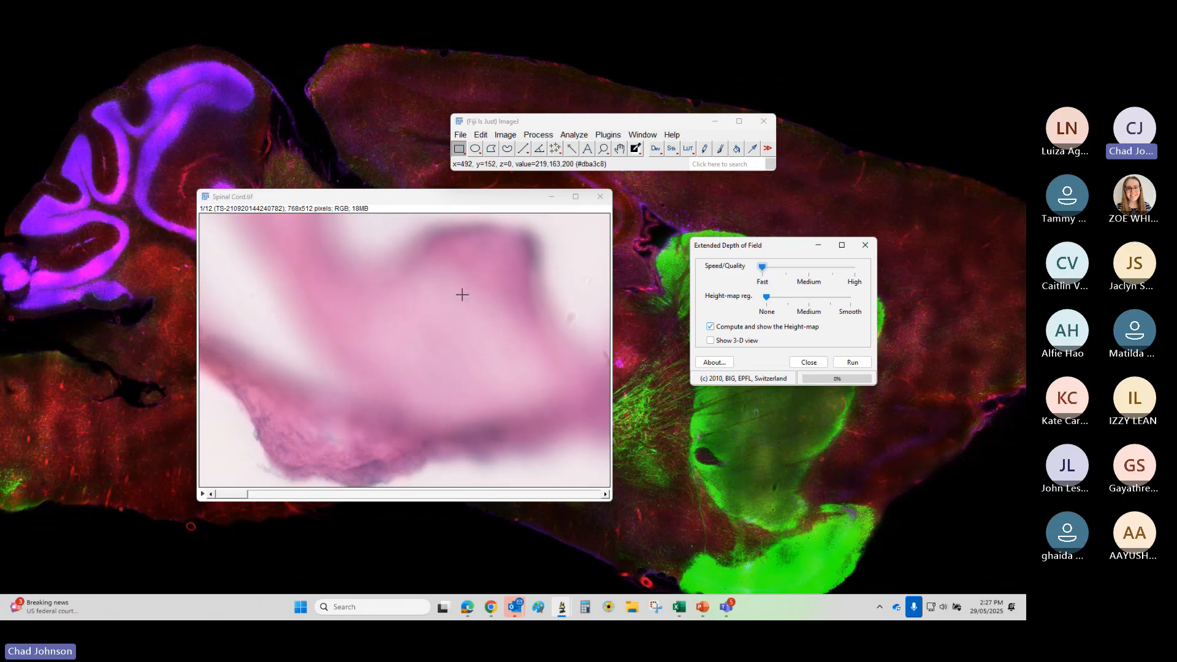
{"action": "left_click_drag", "start_coordinate": [763, 267], "coordinate": [873, 274]}
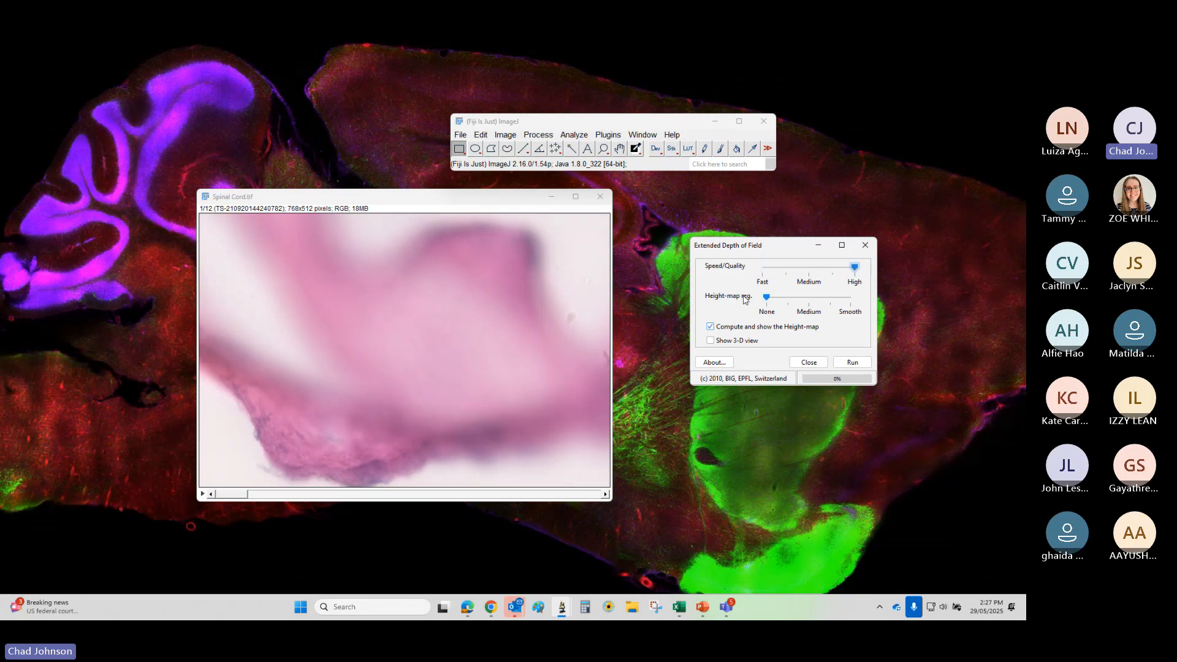
{"action": "left_click", "coordinate": [711, 327]}
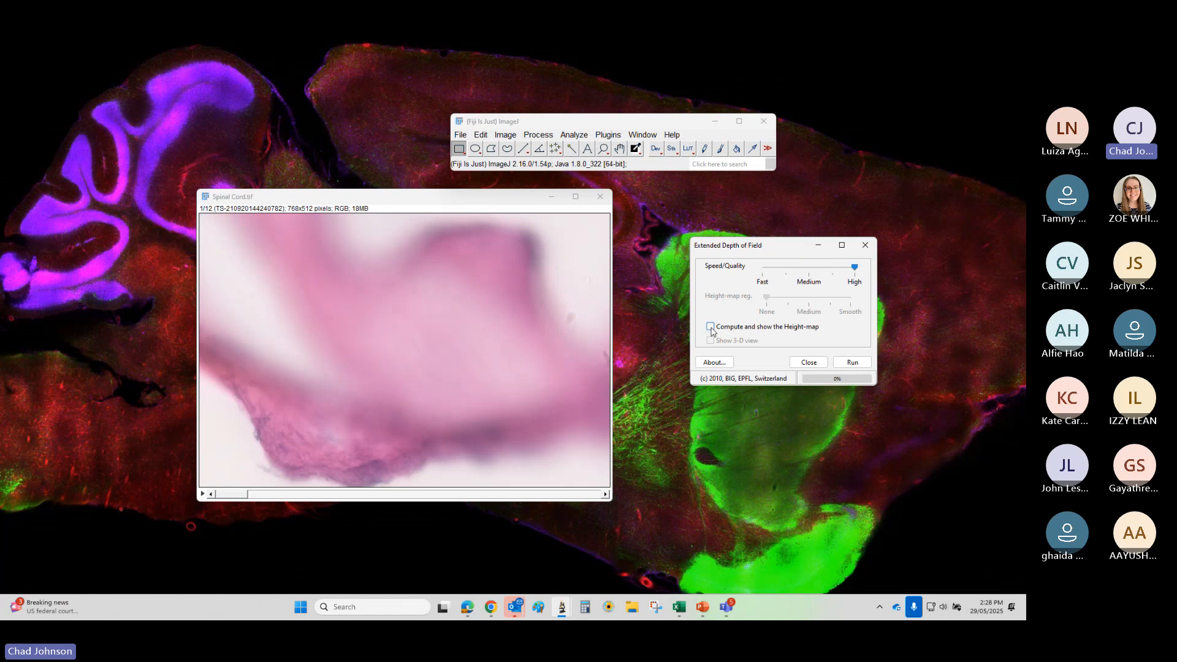
- Run the Extended Depth of Field on the Spinal Cord stack, separate the resulting windows and close the Height-Map image
{"action": "left_click", "coordinate": [711, 328]}
{"action": "left_click", "coordinate": [711, 328]}
{"action": "left_click", "coordinate": [851, 367]}
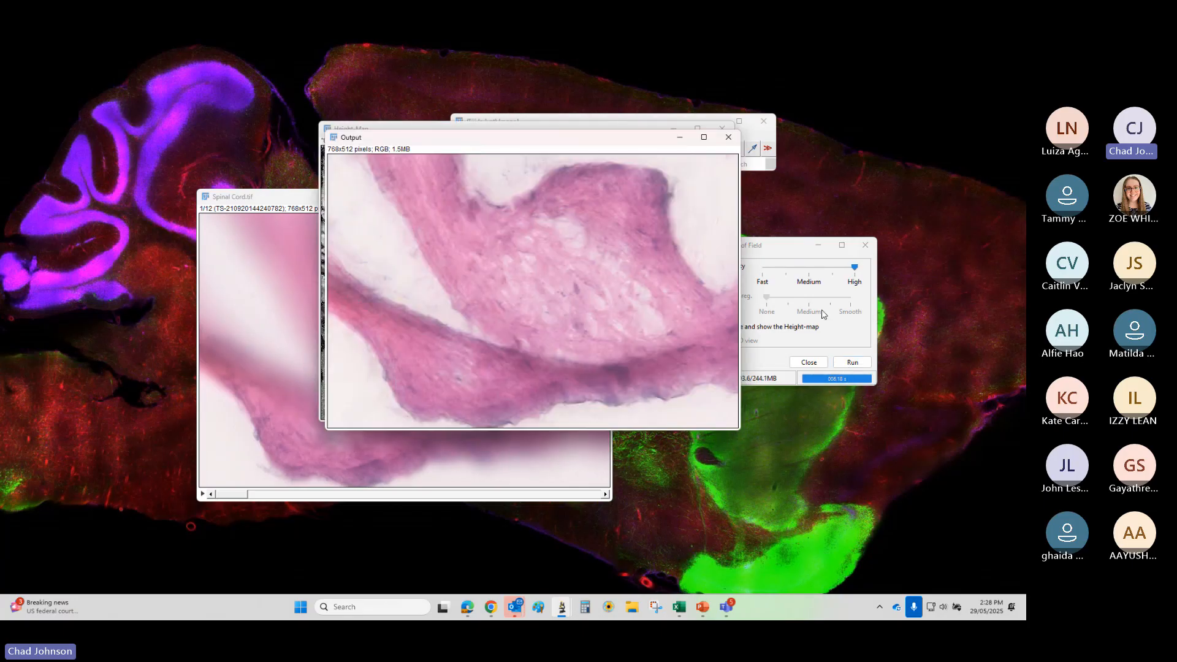
{"action": "left_click_drag", "start_coordinate": [536, 139], "coordinate": [526, 333]}
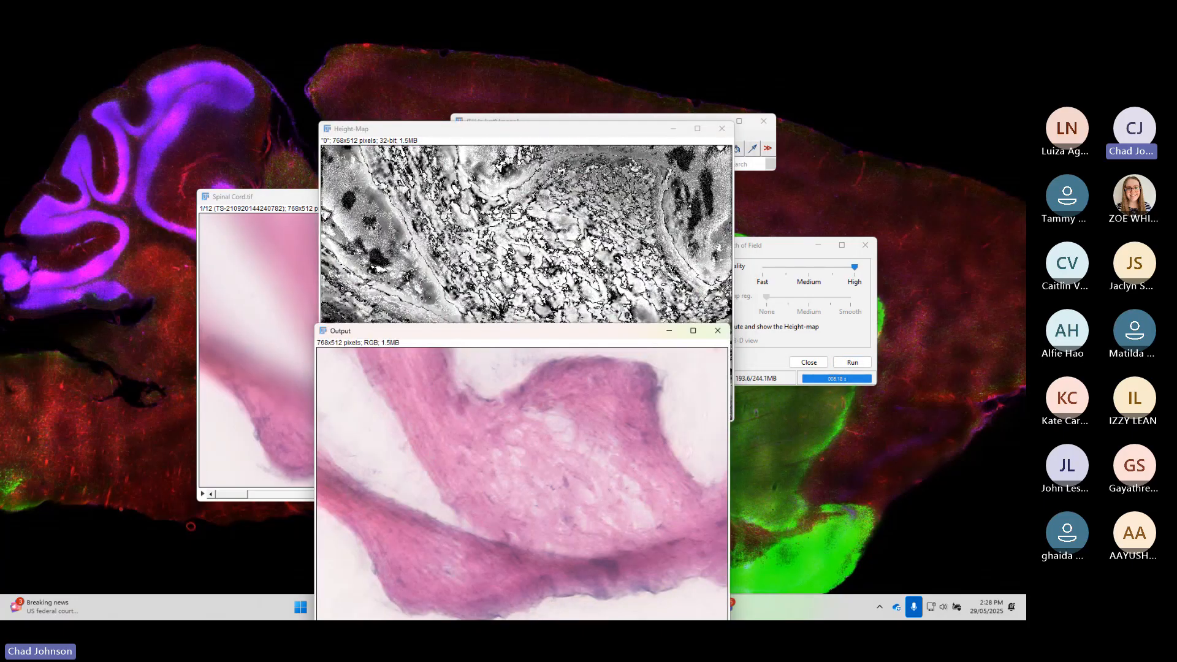
{"action": "left_click_drag", "start_coordinate": [598, 129], "coordinate": [560, 193]}
{"action": "left_click", "coordinate": [692, 192]}
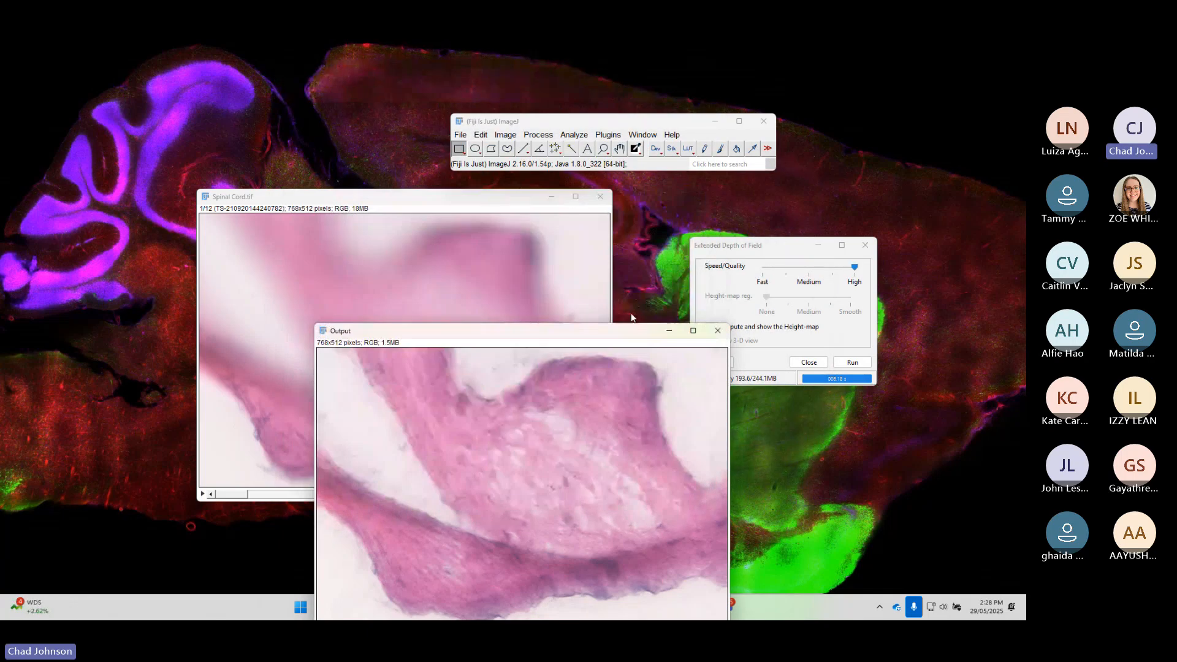
- Arrange the Output and Spinal Cord windows and browse the stack's slices to compare them with the focused Output image
{"action": "left_click_drag", "start_coordinate": [617, 340], "coordinate": [796, 181]}
{"action": "left_click_drag", "start_coordinate": [458, 198], "coordinate": [341, 171]}
{"action": "left_click_drag", "start_coordinate": [116, 466], "coordinate": [373, 466]}
{"action": "left_click_drag", "start_coordinate": [729, 177], "coordinate": [453, 203]}
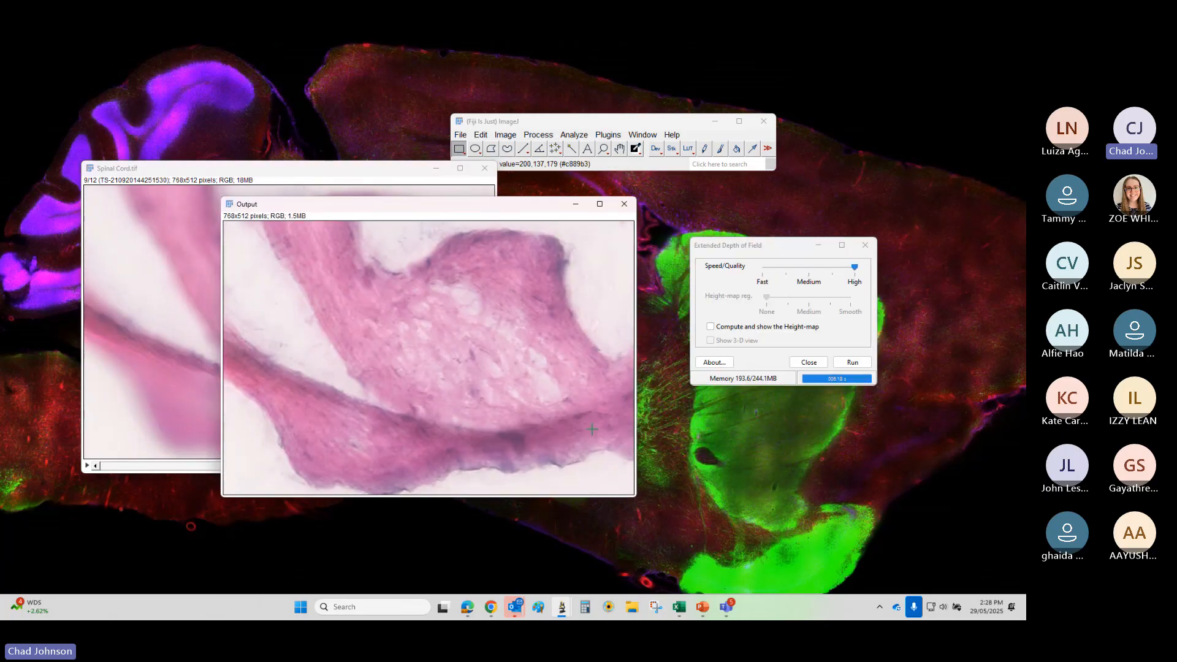
- Adjust the Output image's brightness and contrast to minimum 44 and maximum 237, and place the image windows apart for comparison
{"action": "left_click", "coordinate": [505, 134]}
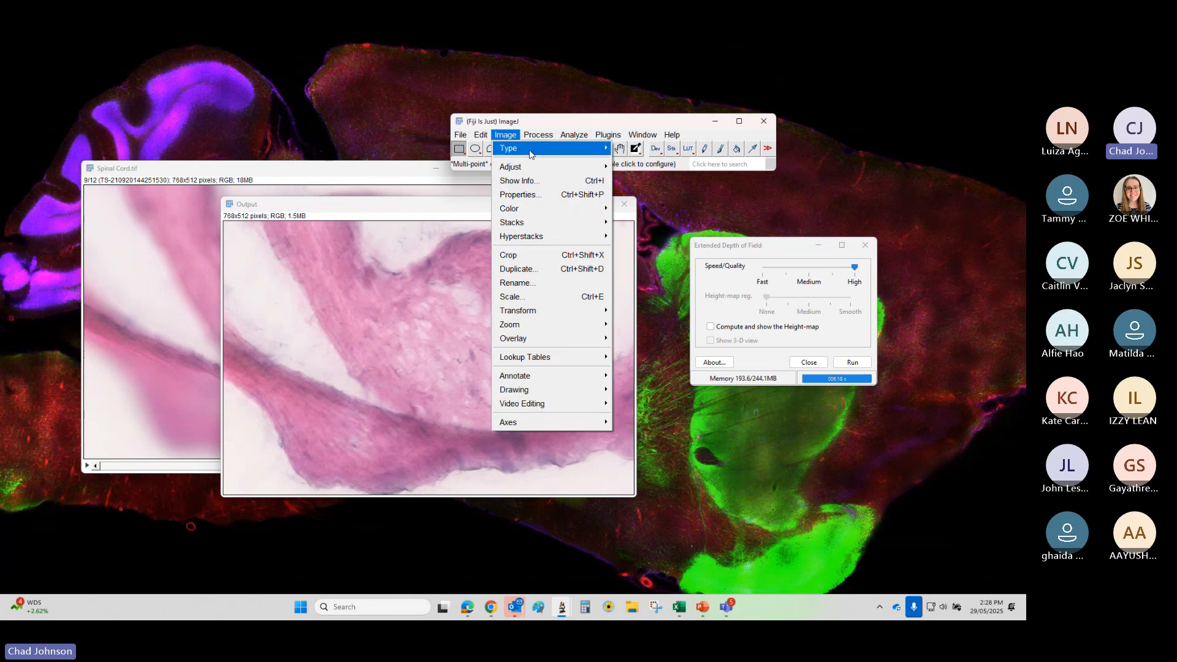
{"action": "mouse_move", "coordinate": [539, 166]}
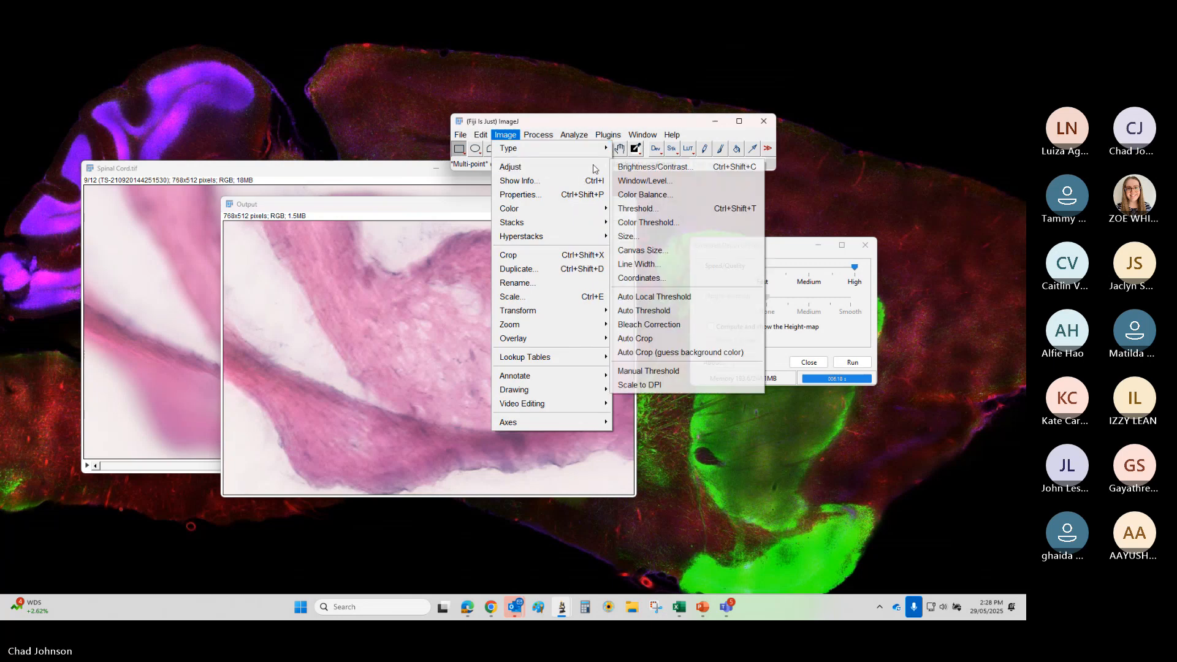
{"action": "left_click", "coordinate": [651, 168]}
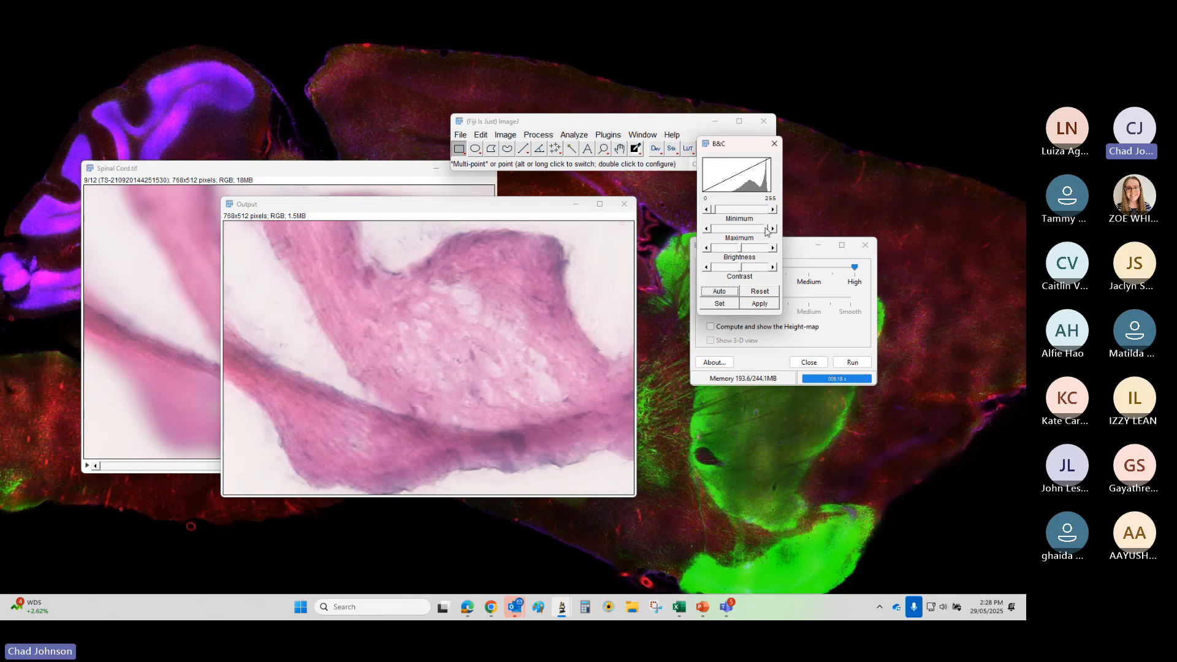
{"action": "left_click_drag", "start_coordinate": [768, 228], "coordinate": [724, 212]}
{"action": "left_click_drag", "start_coordinate": [472, 207], "coordinate": [494, 152]}
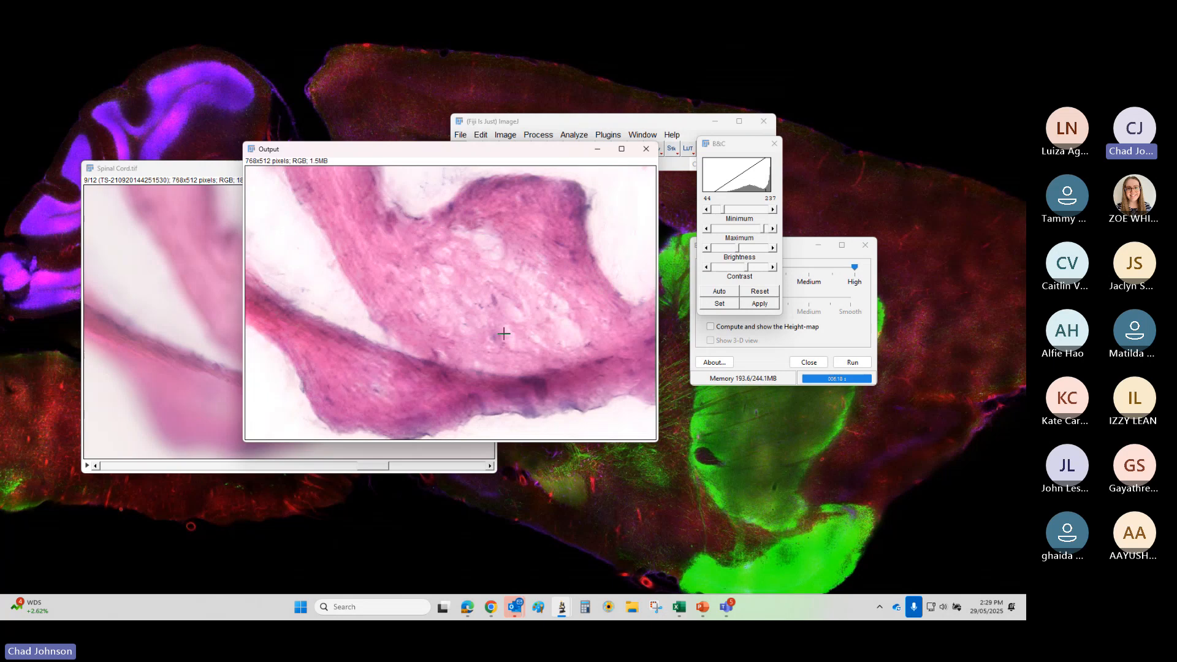
{"action": "left_click_drag", "start_coordinate": [347, 152], "coordinate": [302, 130]}
- Create a Max Intensity Z projection of Spinal Cord slices 1 to 12 and place the Output image over it for comparison
{"action": "left_click", "coordinate": [504, 135]}
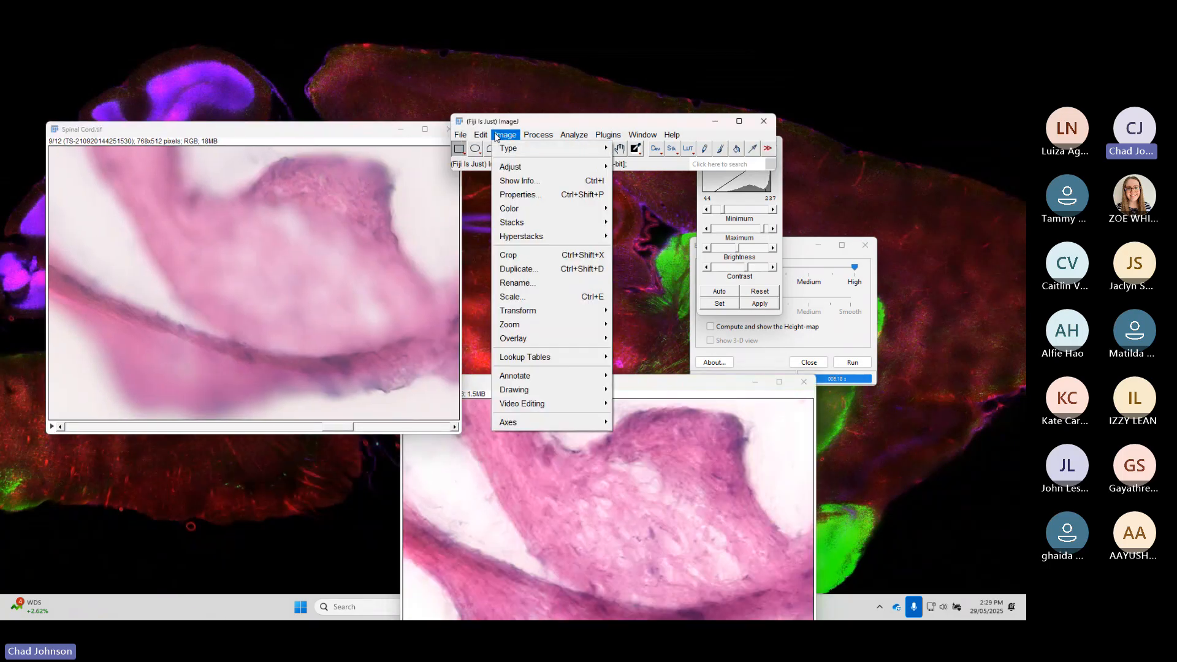
{"action": "mouse_move", "coordinate": [535, 221]}
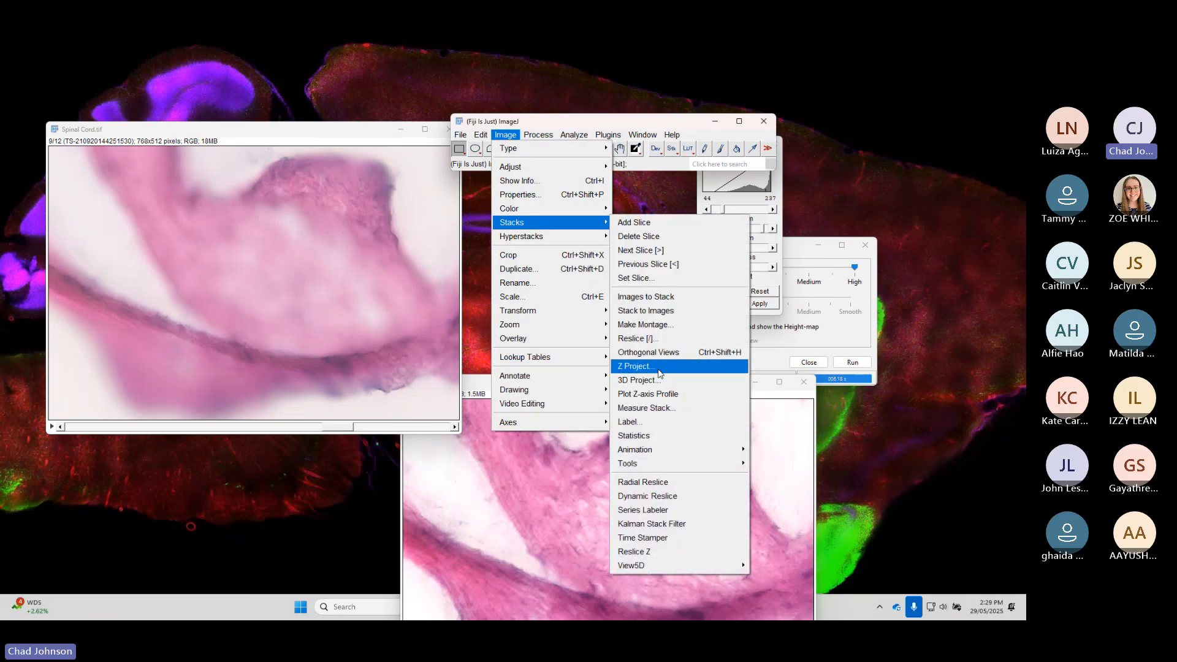
{"action": "left_click", "coordinate": [659, 370]}
{"action": "left_click", "coordinate": [552, 219]}
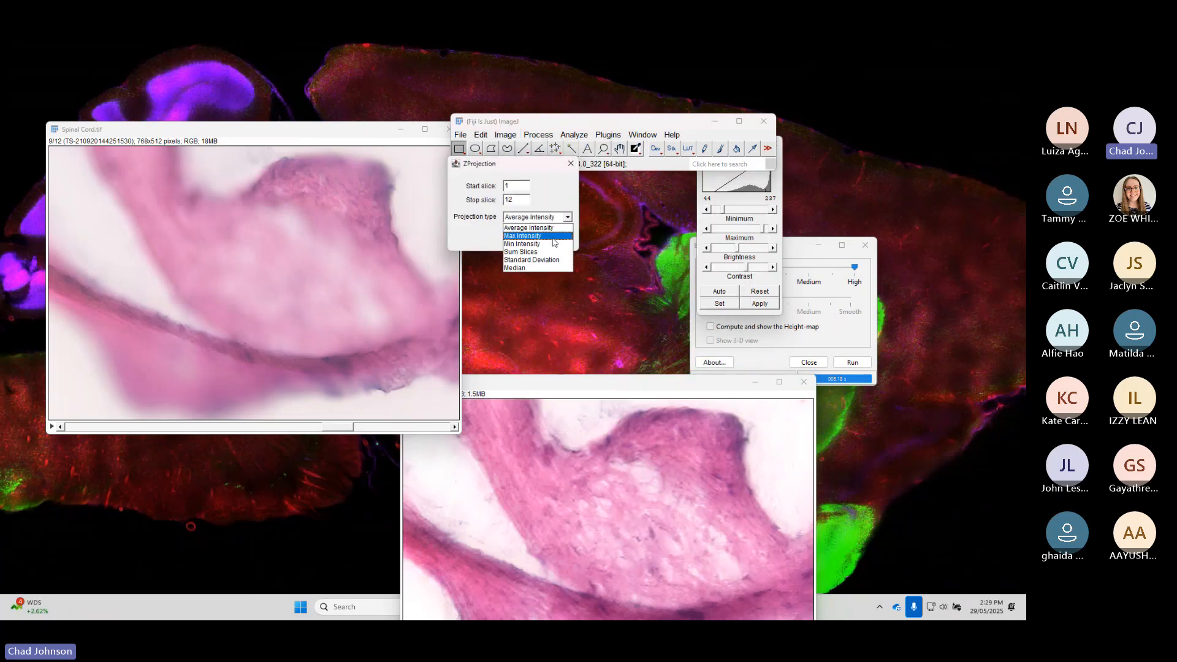
{"action": "left_click", "coordinate": [553, 242]}
{"action": "left_click", "coordinate": [531, 240]}
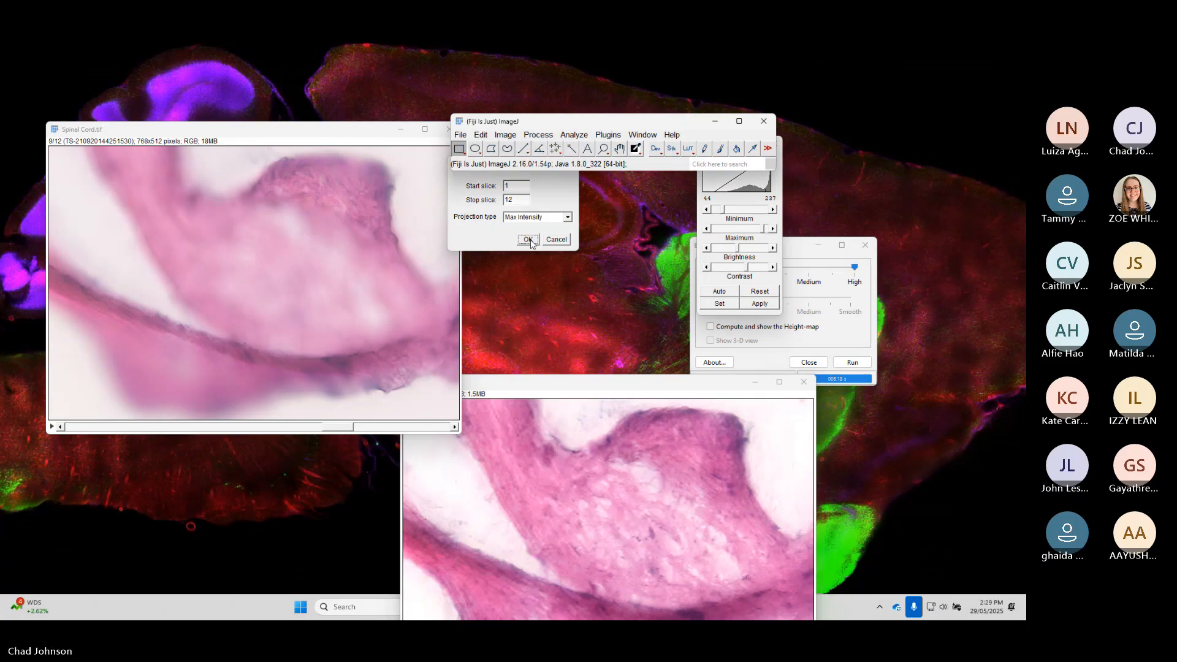
{"action": "left_click_drag", "start_coordinate": [531, 192], "coordinate": [322, 157]}
{"action": "left_click", "coordinate": [641, 388]}
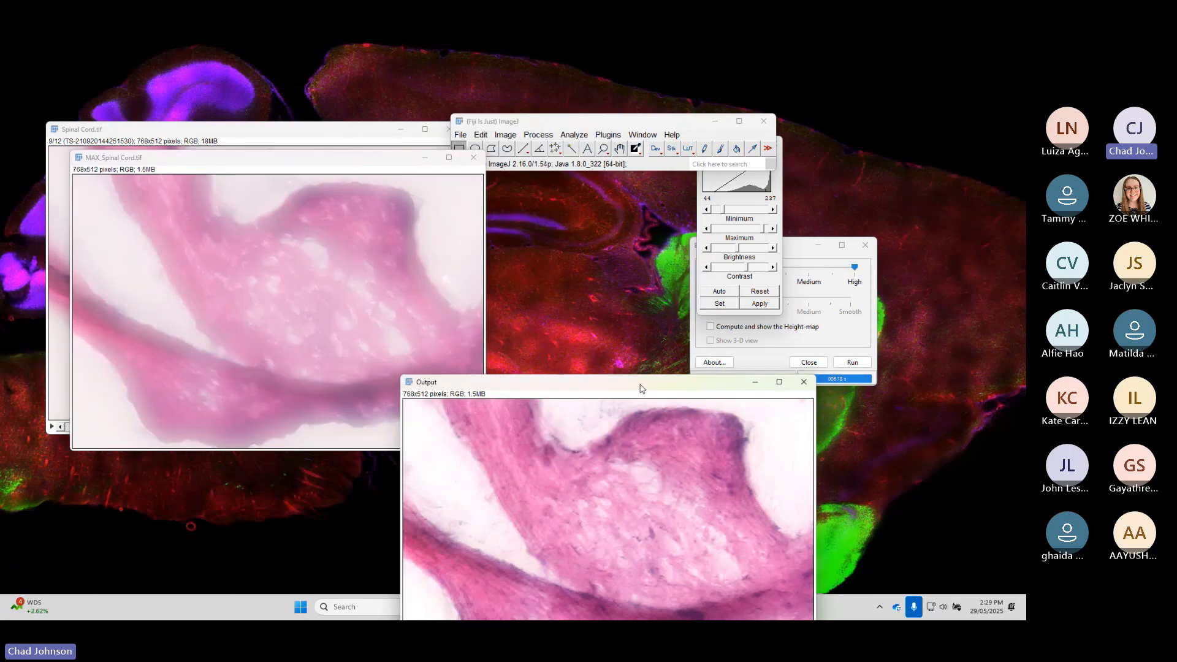
{"action": "left_click_drag", "start_coordinate": [641, 388], "coordinate": [309, 277]}
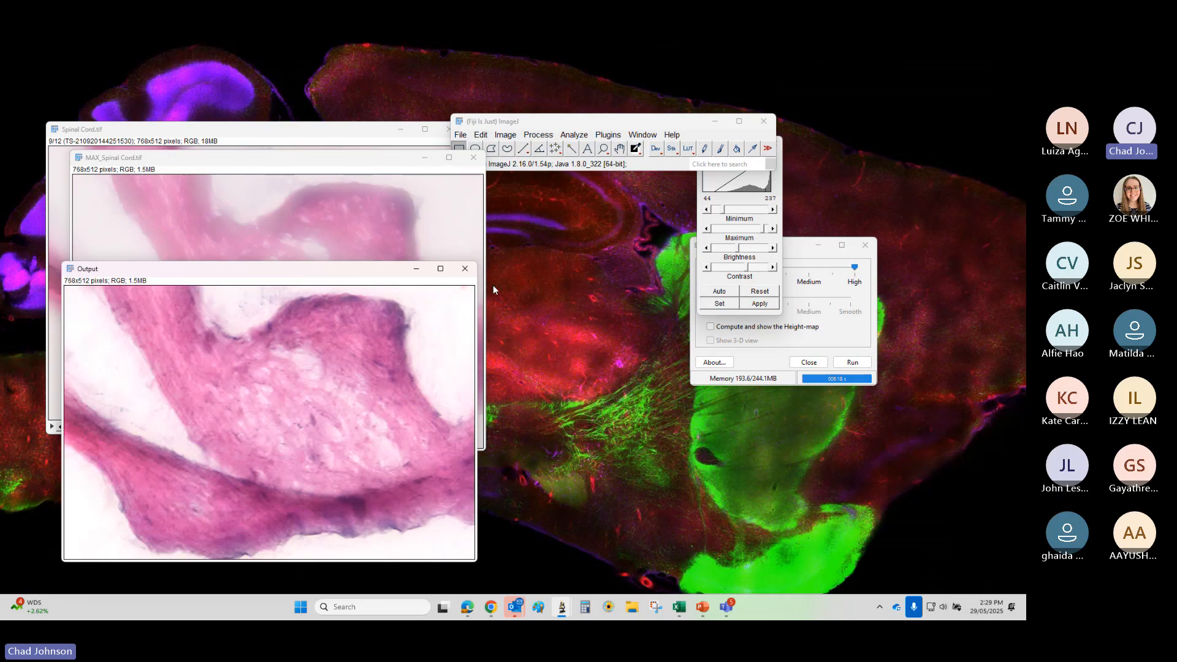
- Close the Output and MAX_Spinal Cord images, browse the Spinal Cord slices once more and close the stack
{"action": "left_click", "coordinate": [465, 268]}
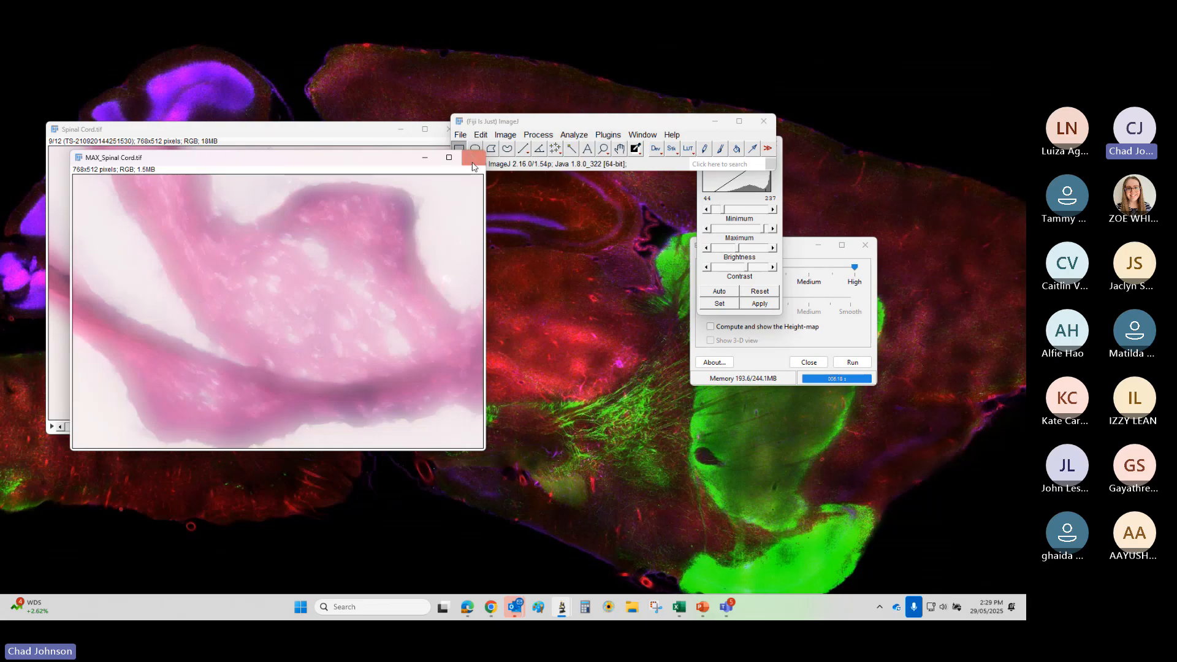
{"action": "left_click", "coordinate": [473, 158]}
{"action": "left_click_drag", "start_coordinate": [369, 134], "coordinate": [376, 169]}
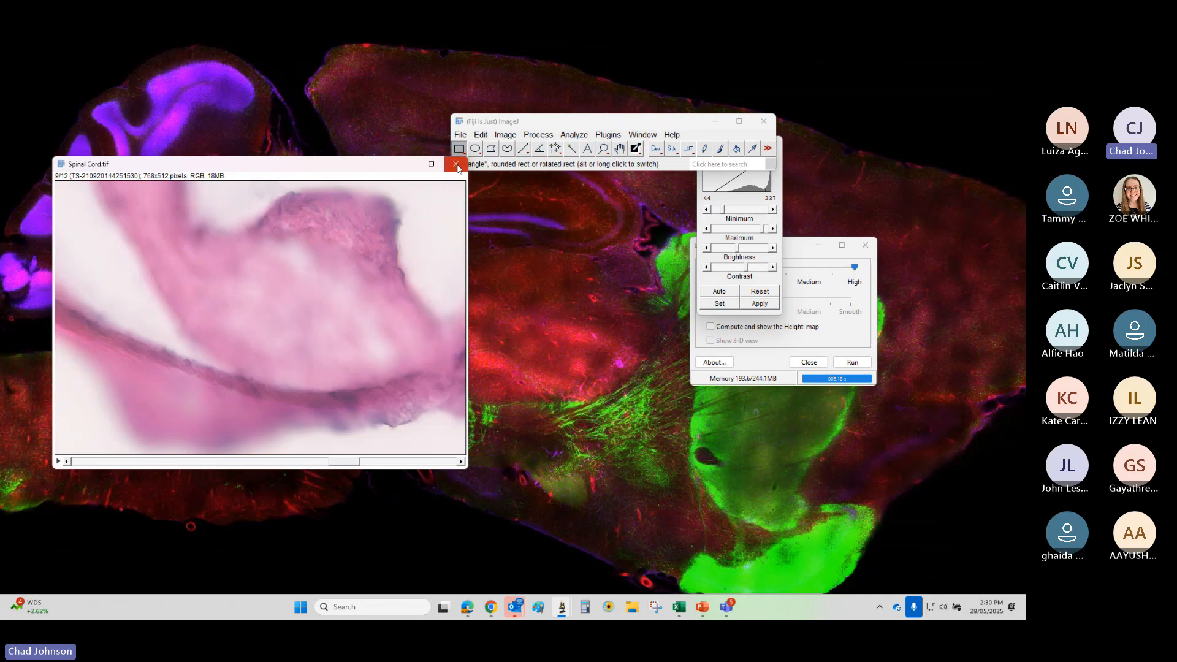
{"action": "left_click", "coordinate": [308, 465]}
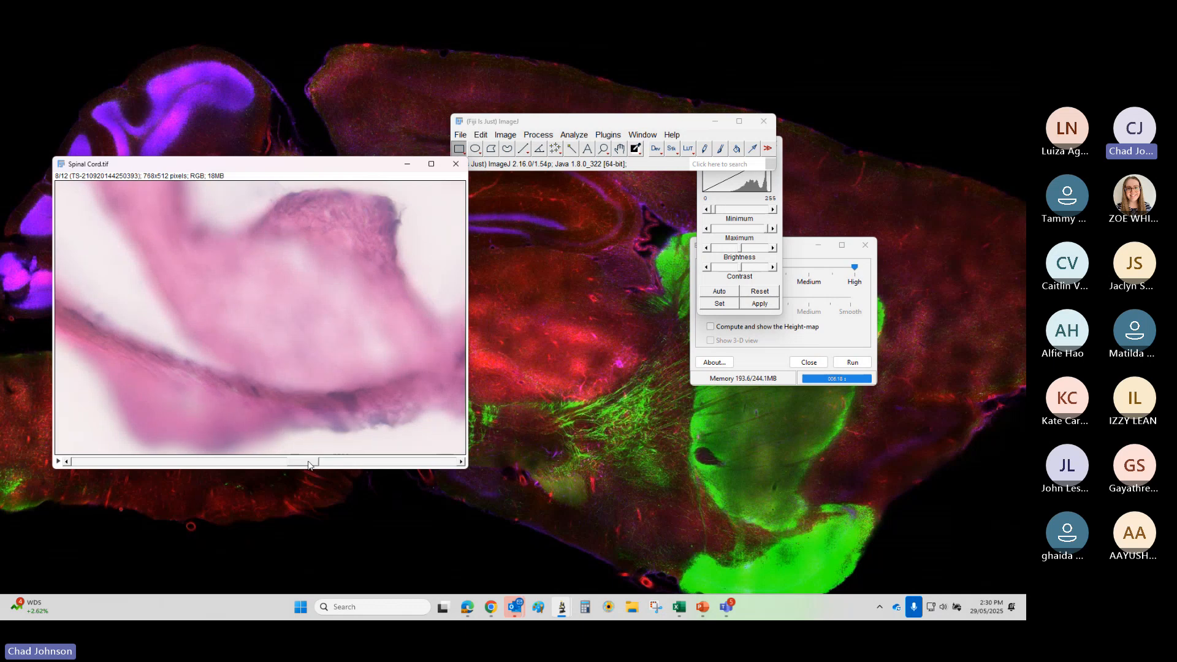
{"action": "left_click_drag", "start_coordinate": [308, 465], "coordinate": [344, 461]}
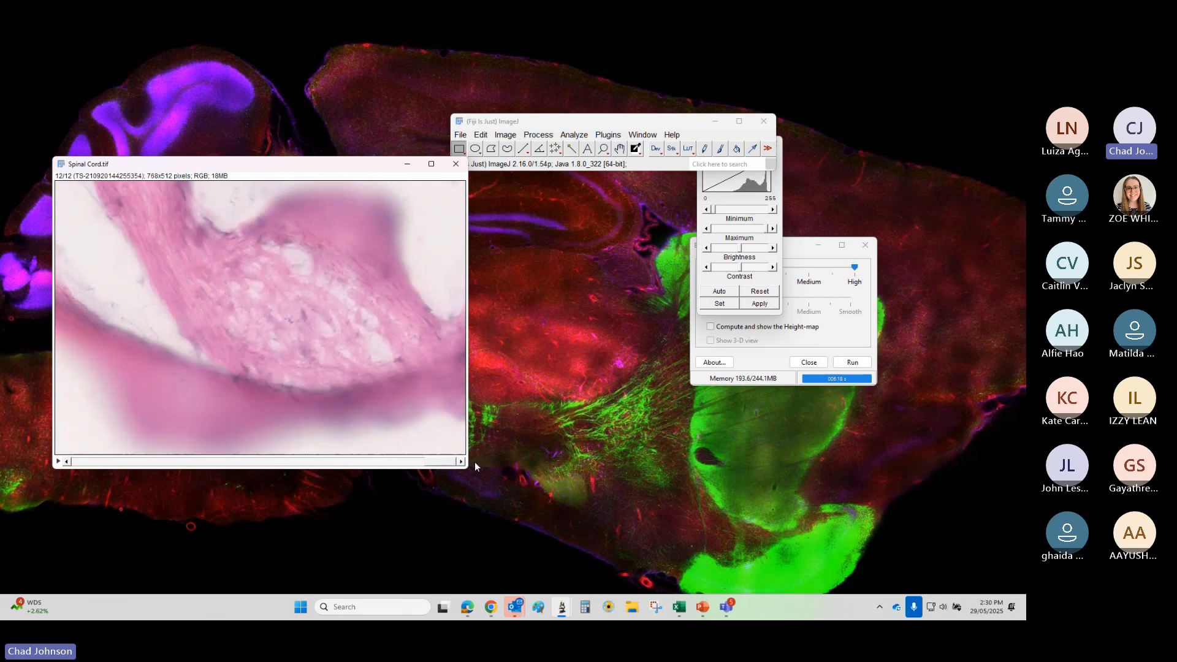
{"action": "left_click", "coordinate": [455, 164]}
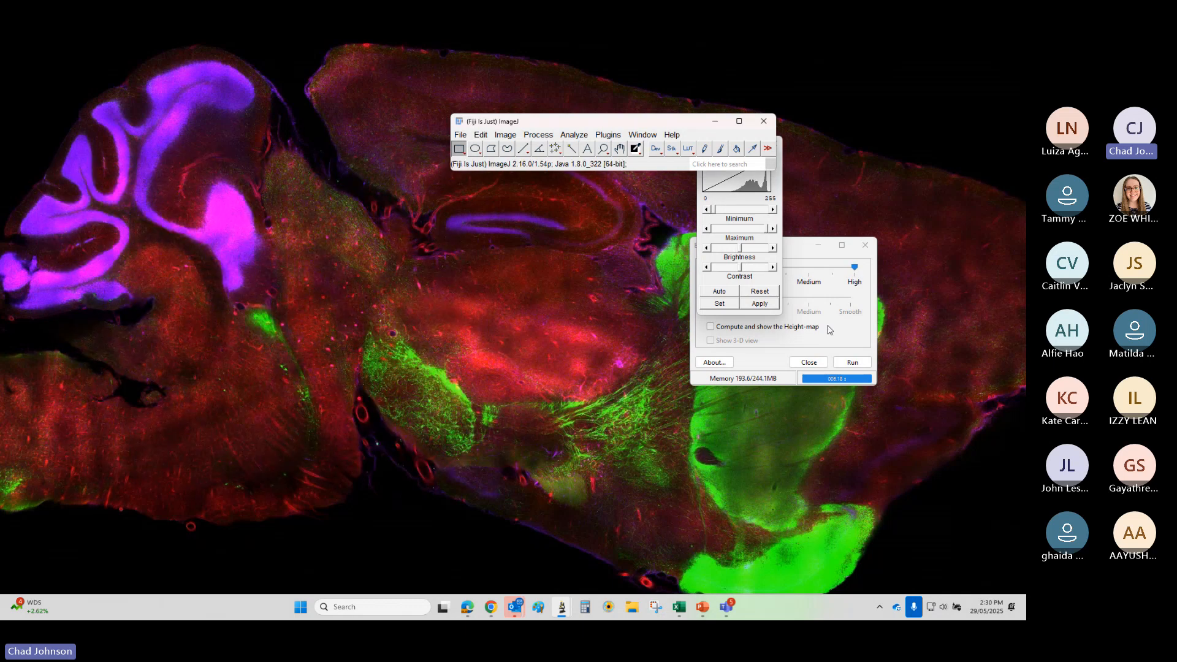
- Switch to the PowerPoint workshop presentation and maximize it on the Part 3d: Tiled Image Stitching slide
{"action": "left_click", "coordinate": [703, 616]}
{"action": "left_click", "coordinate": [658, 529]}
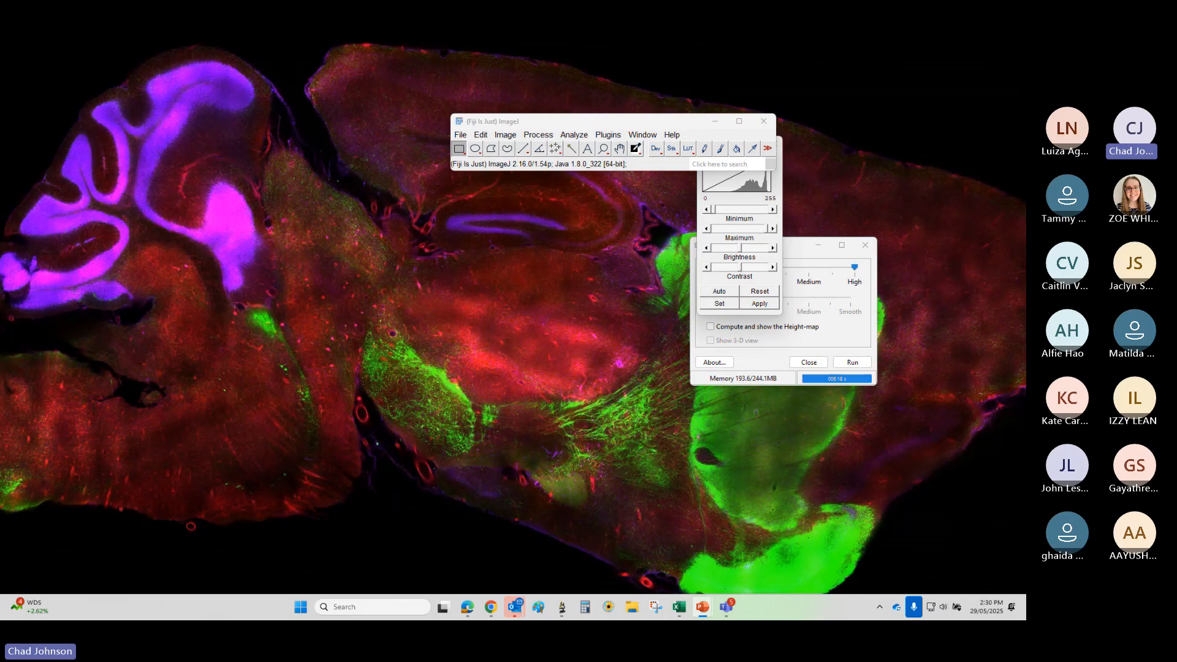
{"action": "left_click_drag", "start_coordinate": [0, 129], "coordinate": [443, 164]}
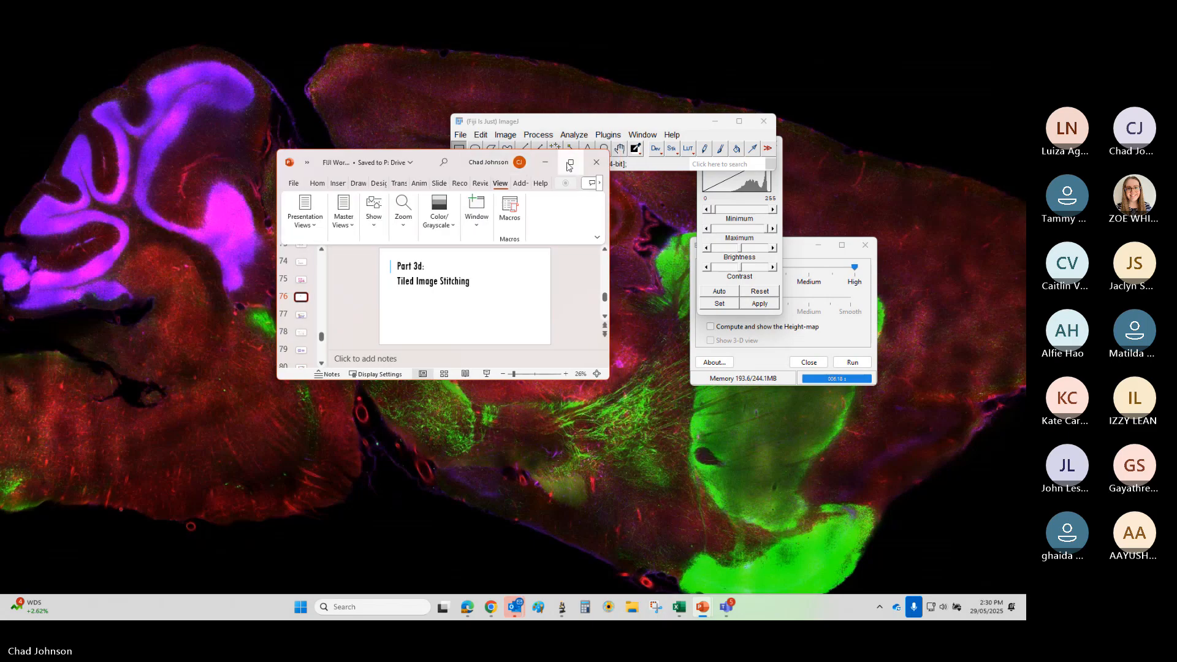
{"action": "left_click", "coordinate": [568, 166]}
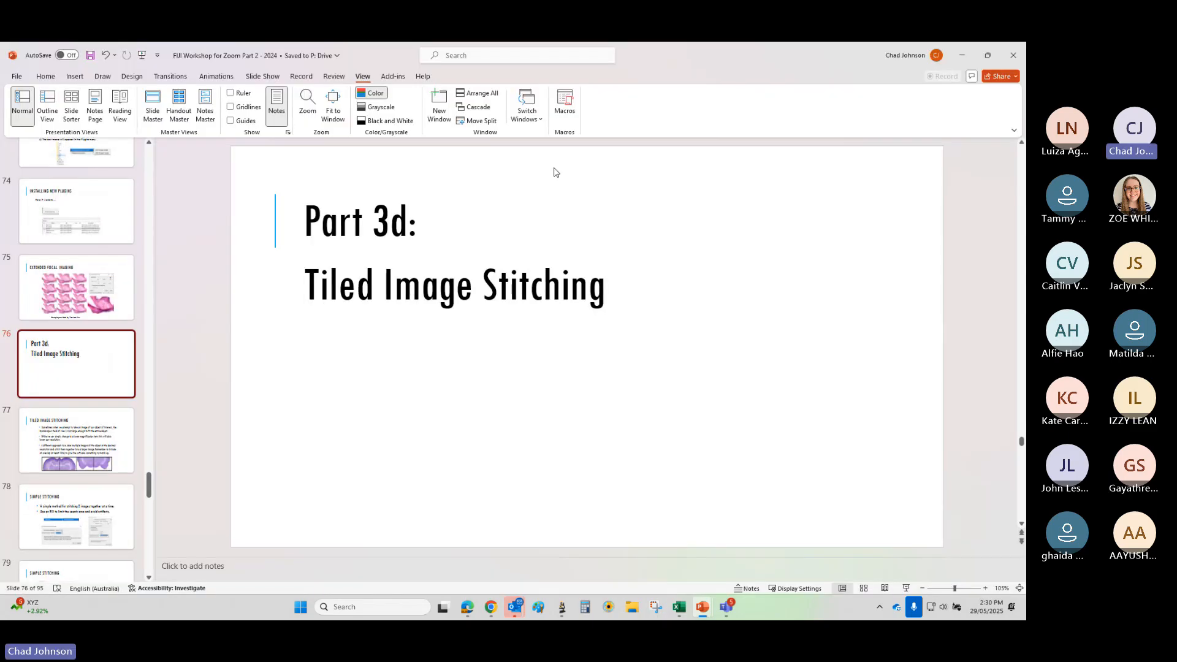
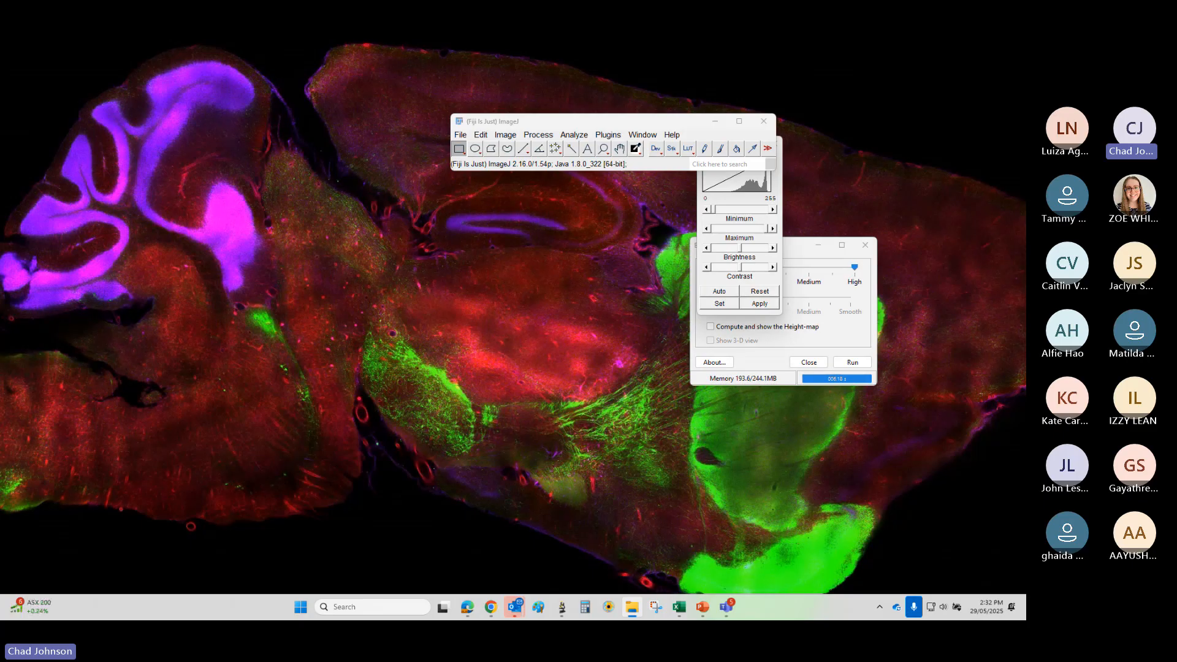
- Open Brain-1.tif to Brain-4.tif in Fiji, set Brain-3 aside and overlap the Brain-2 and Brain-4 windows to match the tissue
{"action": "left_click_drag", "start_coordinate": [1025, 541], "coordinate": [488, 128]}
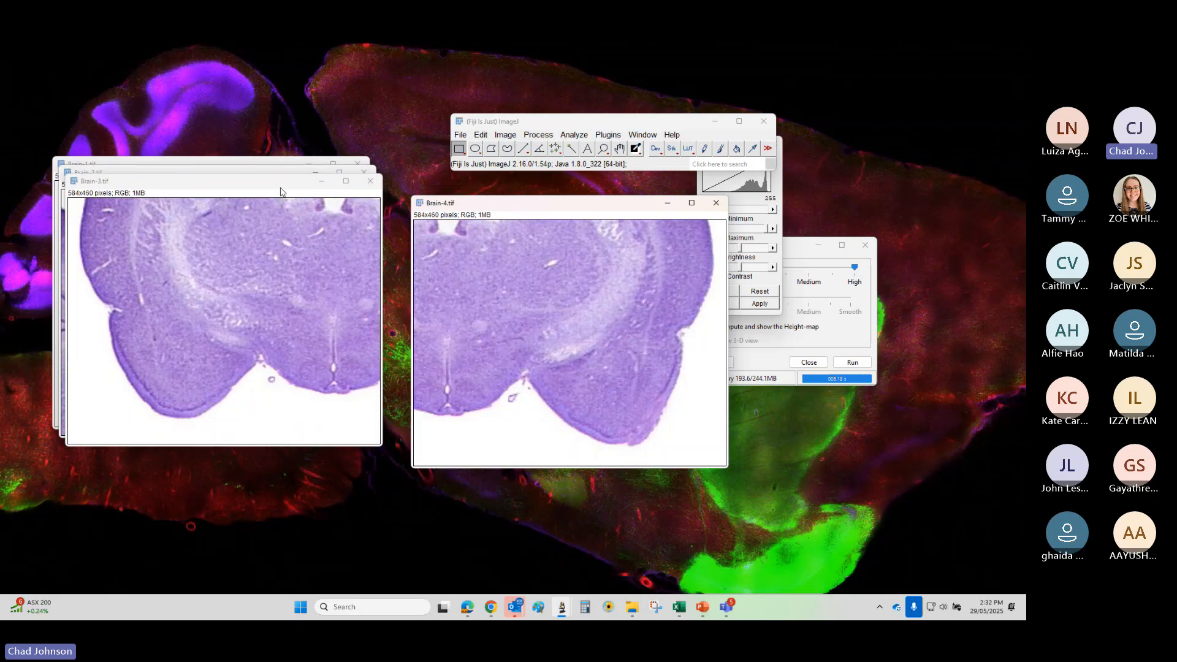
{"action": "left_click_drag", "start_coordinate": [281, 190], "coordinate": [618, 171]}
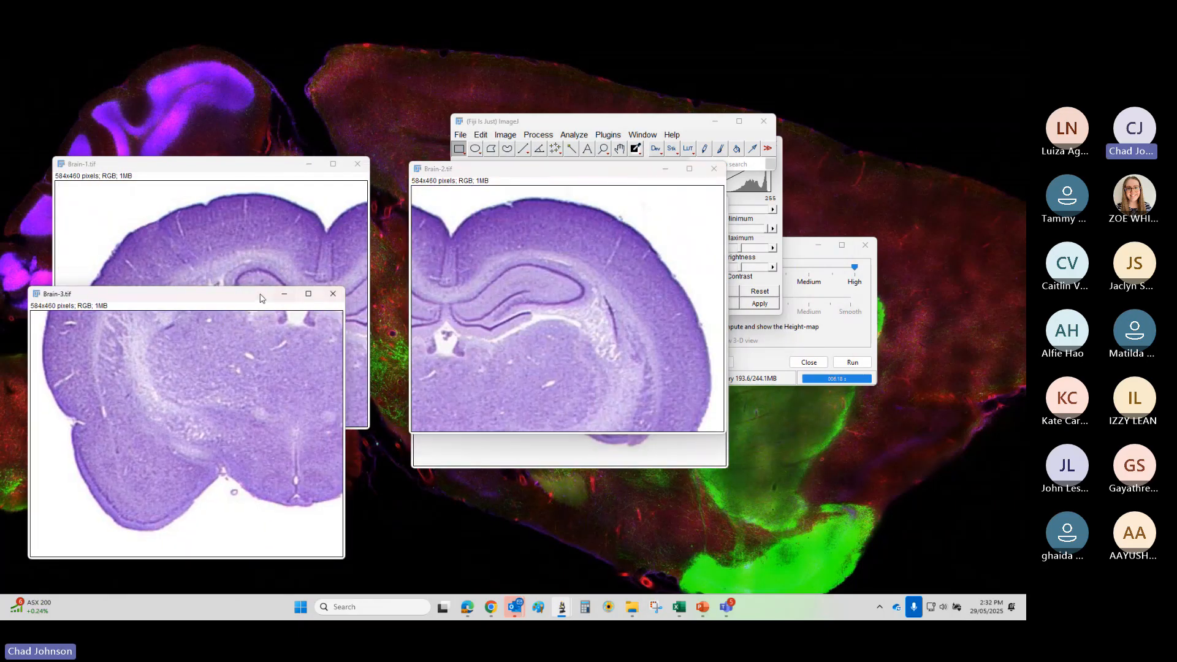
{"action": "left_click_drag", "start_coordinate": [262, 296], "coordinate": [936, 298]}
{"action": "left_click_drag", "start_coordinate": [635, 177], "coordinate": [512, 174]}
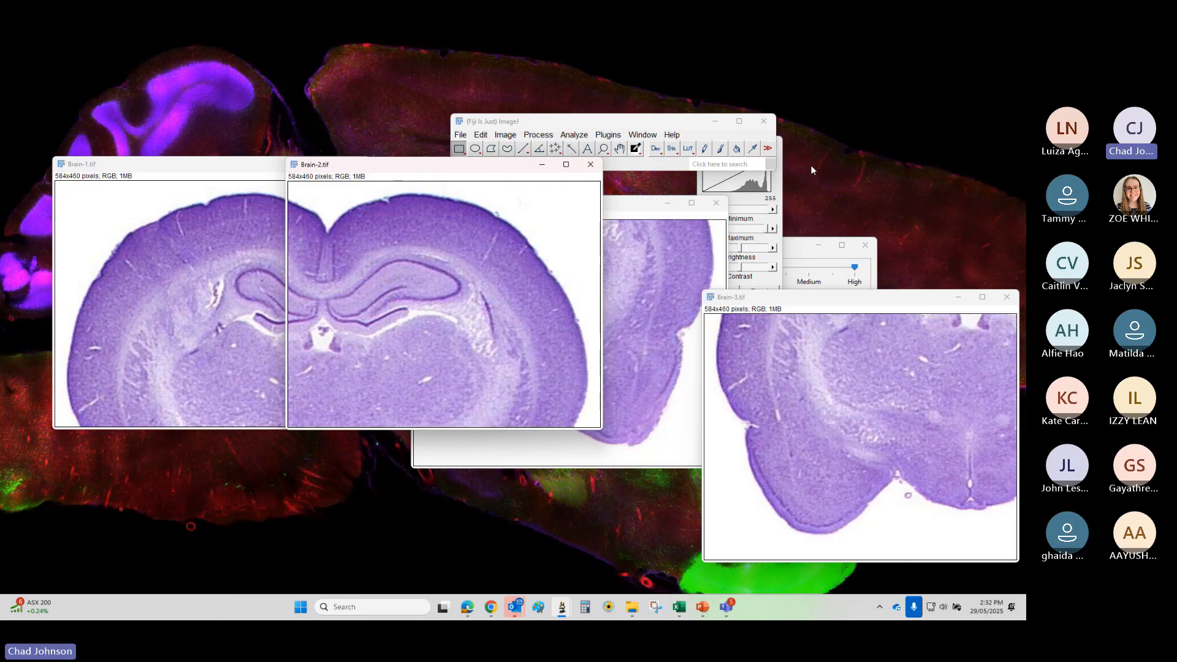
{"action": "left_click_drag", "start_coordinate": [645, 206], "coordinate": [517, 324]}
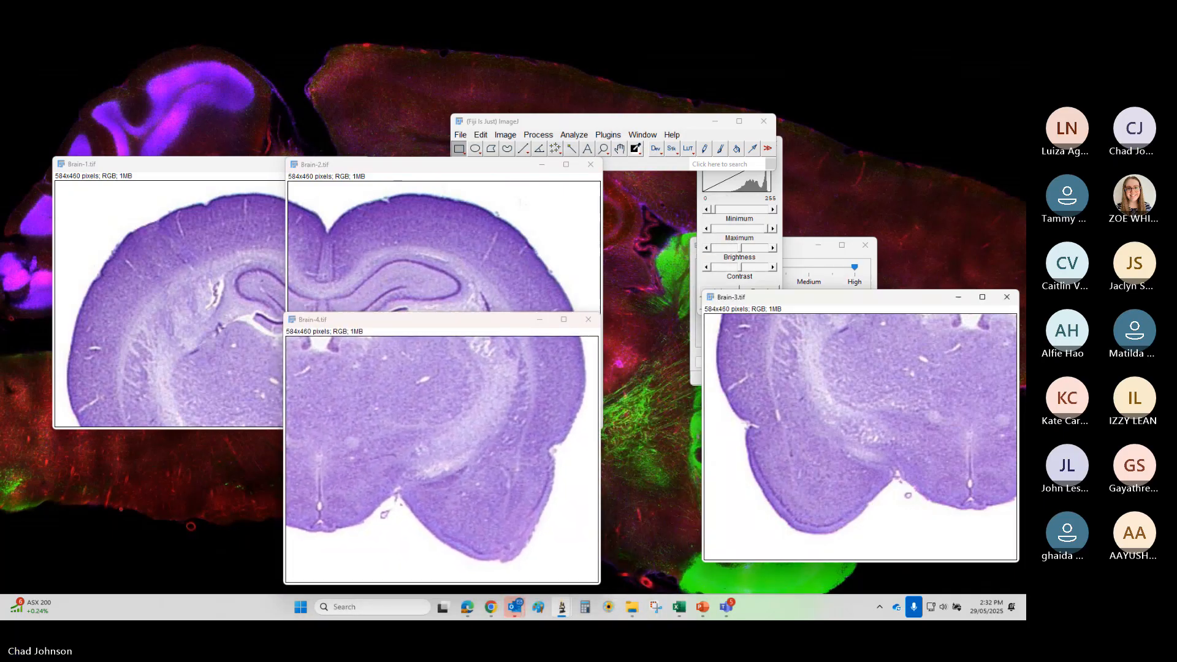
- Move Brain-3 and Brain-4 out of the way, place Brain-2 beside Brain-1 and raise the main Fiji window above them
{"action": "left_click_drag", "start_coordinate": [870, 300], "coordinate": [709, 358]}
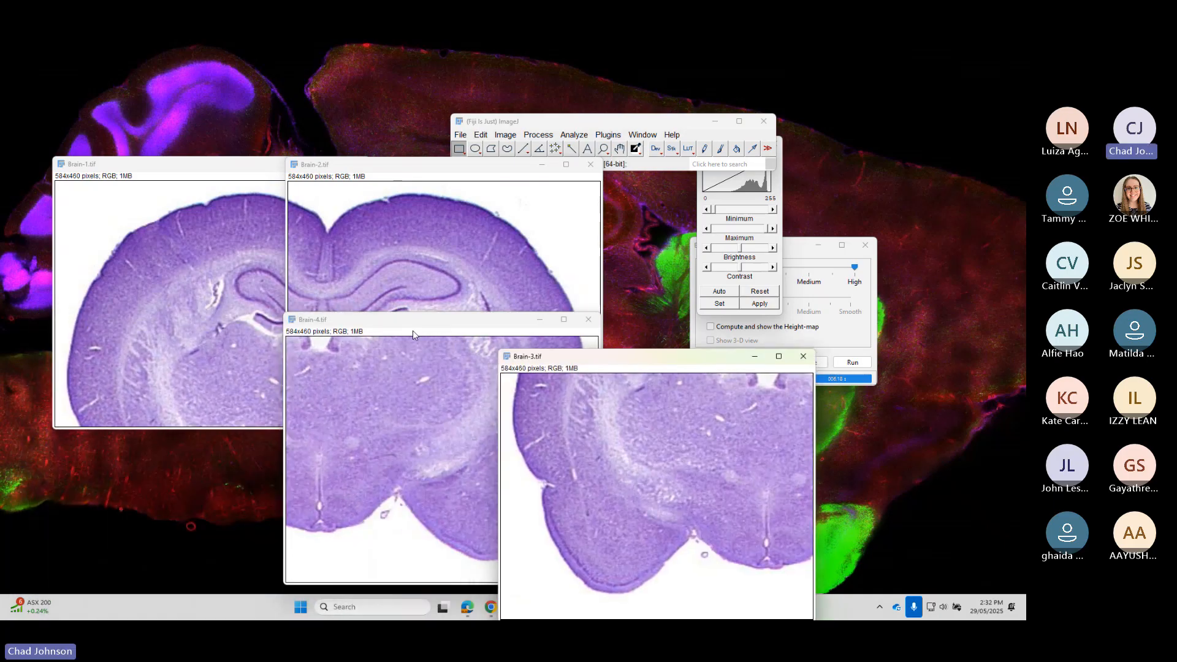
{"action": "left_click_drag", "start_coordinate": [413, 335], "coordinate": [723, 339]}
{"action": "left_click_drag", "start_coordinate": [398, 161], "coordinate": [399, 164]}
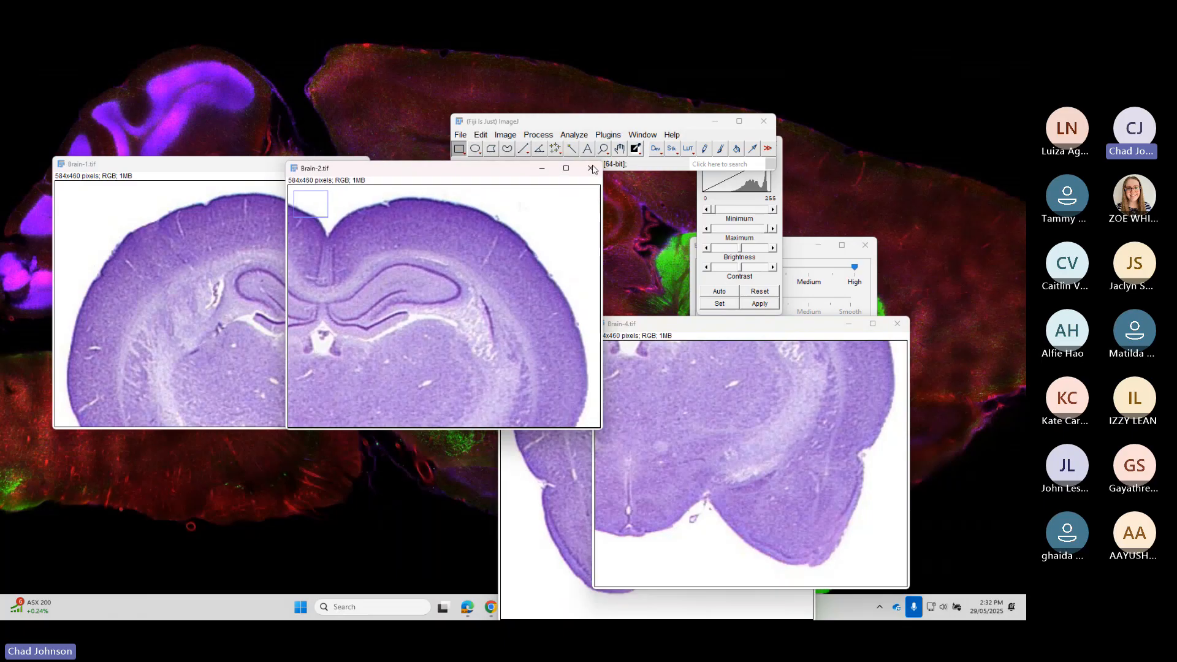
{"action": "left_click_drag", "start_coordinate": [502, 170], "coordinate": [583, 162]}
{"action": "left_click_drag", "start_coordinate": [627, 124], "coordinate": [664, 112]}
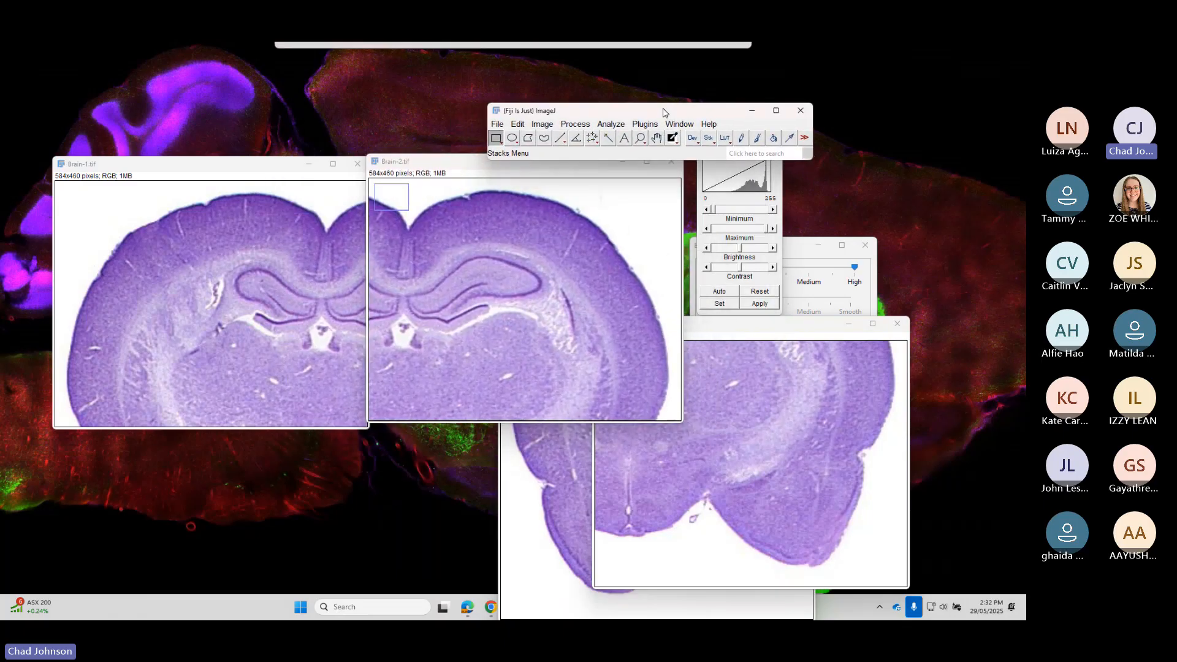
{"action": "left_click", "coordinate": [645, 124]}
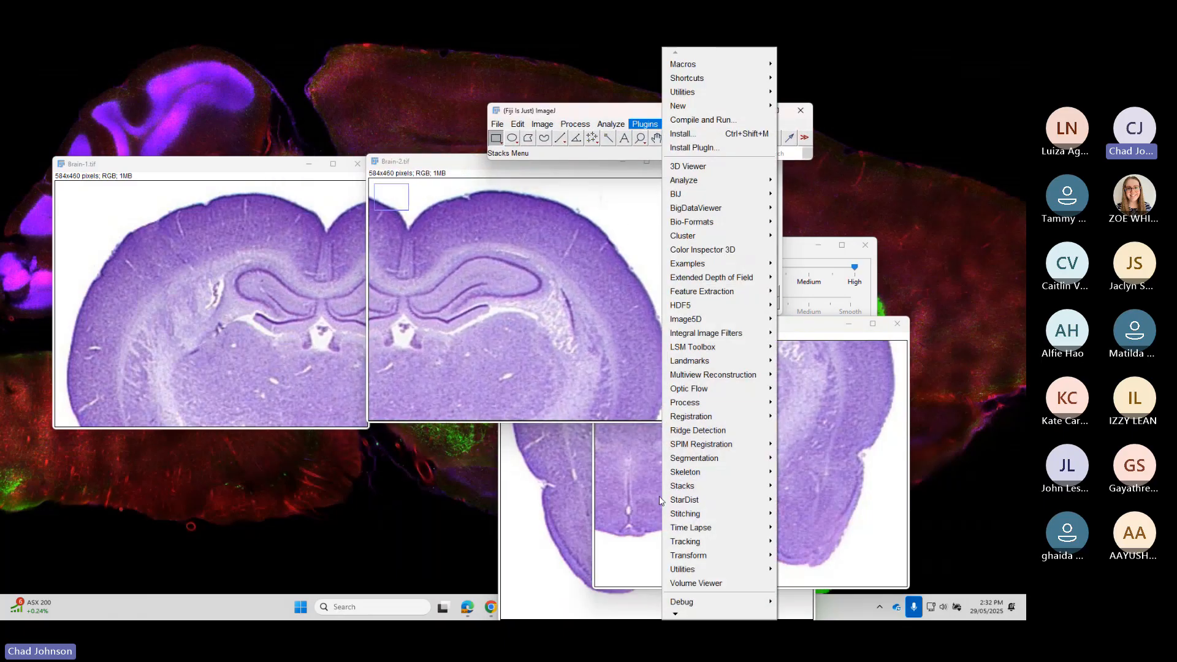
{"action": "mouse_move", "coordinate": [693, 522]}
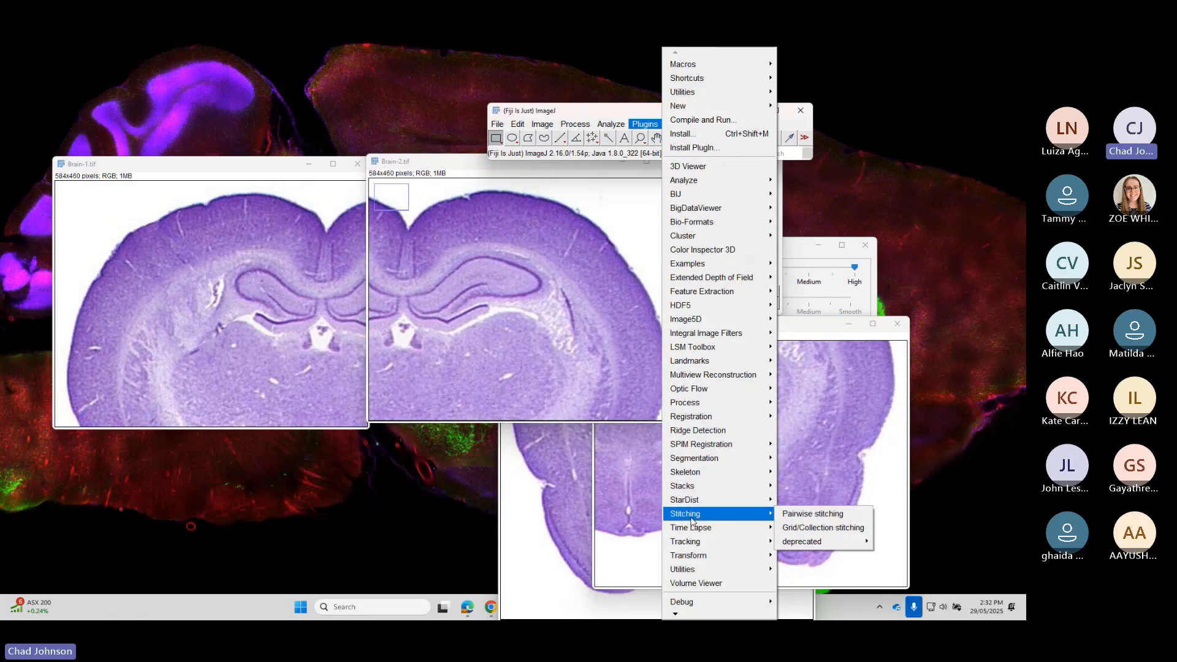
{"action": "left_click", "coordinate": [804, 516]}
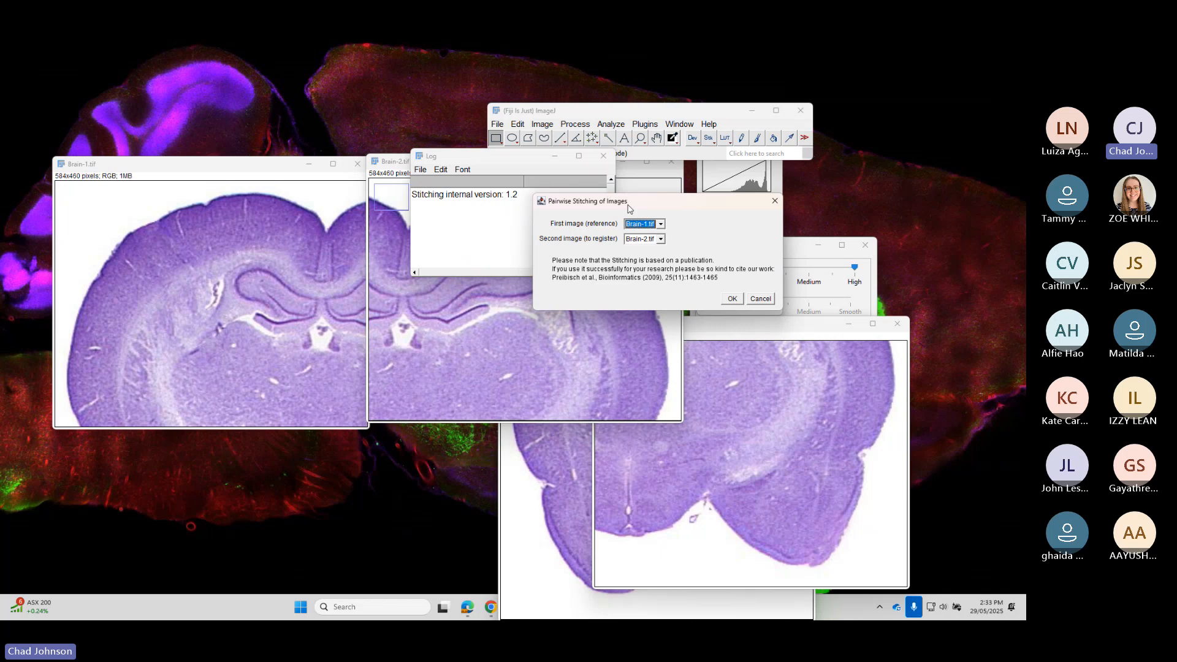
{"action": "left_click", "coordinate": [767, 300]}
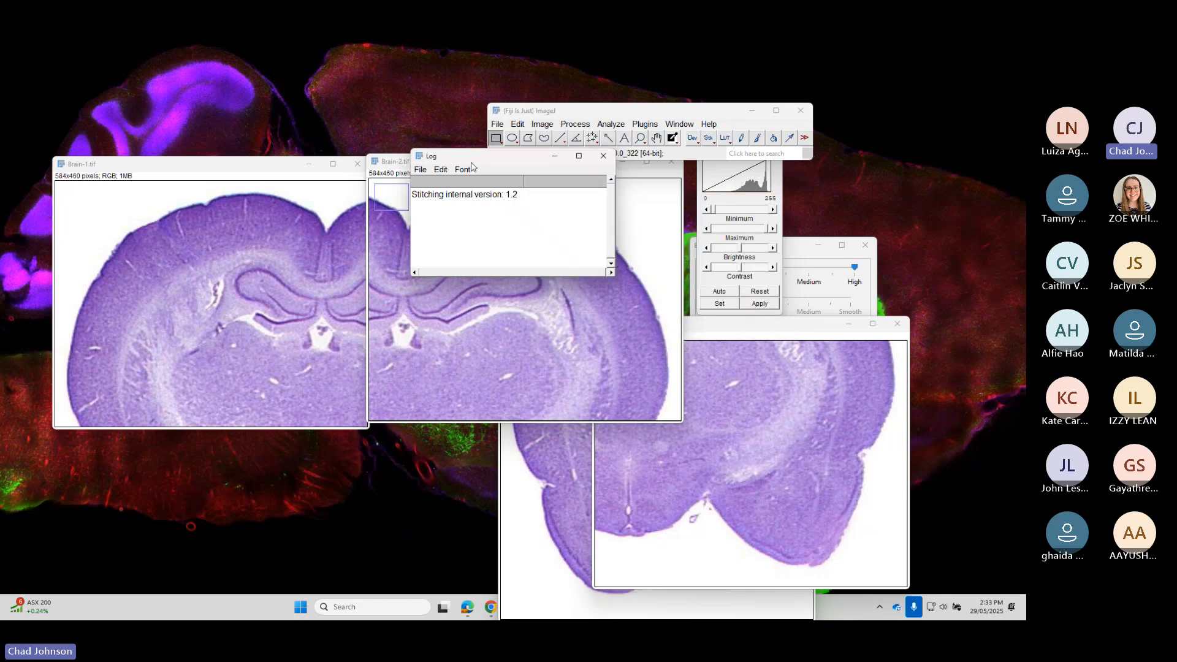
- Move the Log window aside and separate the Brain-2 window from Brain-1 so both tiles are fully exposed
{"action": "left_click_drag", "start_coordinate": [474, 160], "coordinate": [840, 184]}
{"action": "left_click_drag", "start_coordinate": [435, 177], "coordinate": [461, 181]}
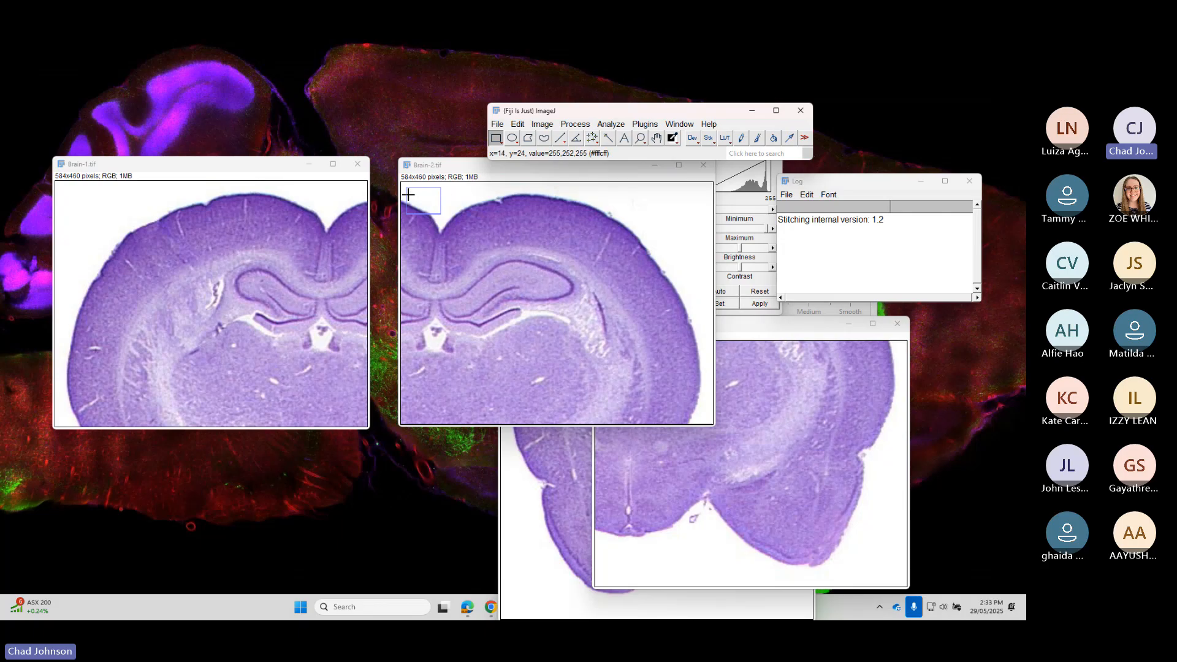
- Outline the inner edge of Brain-2 with rectangular selections where it overlaps Brain-1, and clear them
{"action": "left_click_drag", "start_coordinate": [434, 193], "coordinate": [354, 425]}
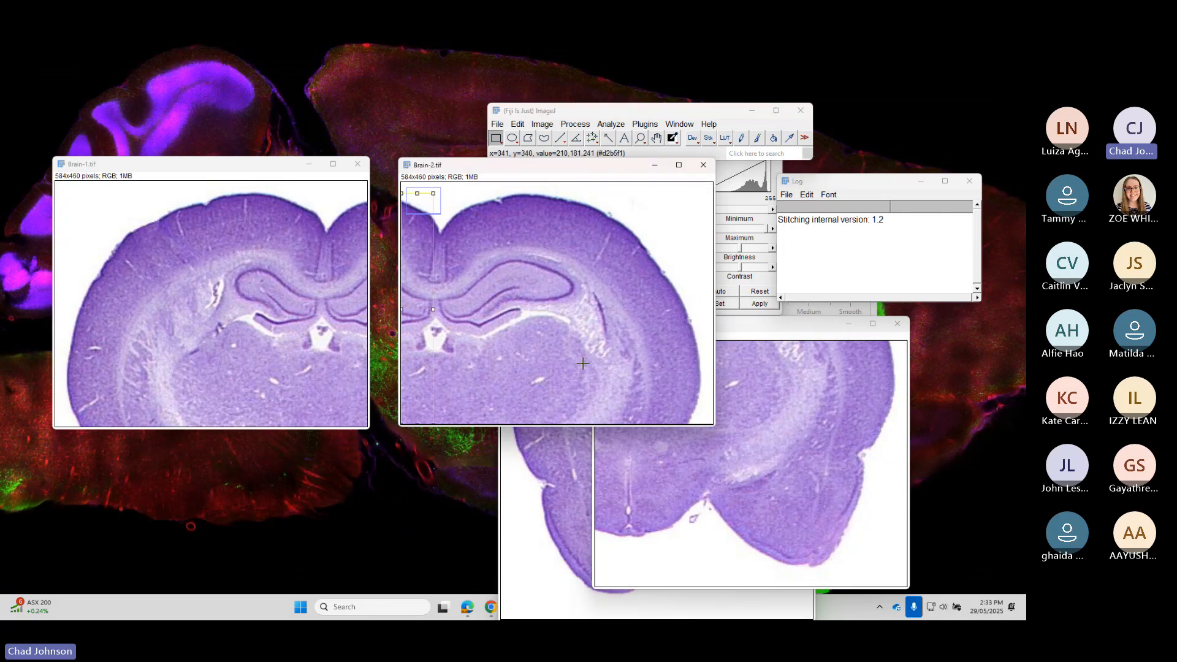
{"action": "left_click", "coordinate": [454, 295]}
{"action": "left_click_drag", "start_coordinate": [425, 227], "coordinate": [344, 436]}
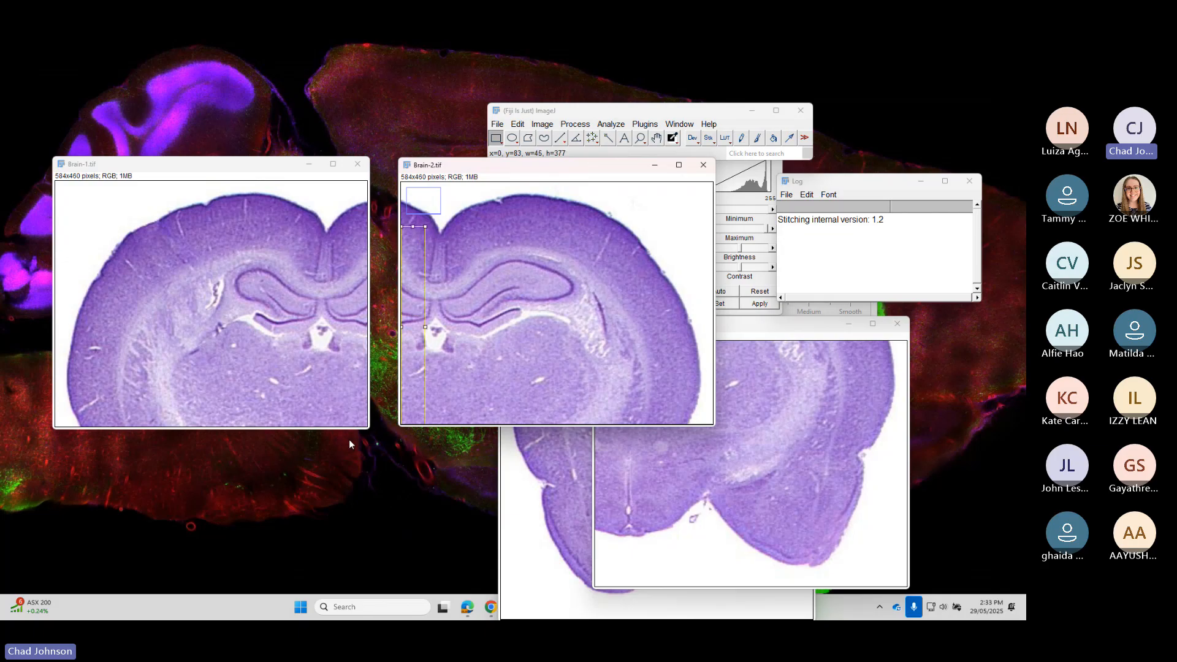
{"action": "left_click", "coordinate": [439, 445]}
{"action": "left_click", "coordinate": [534, 359]}
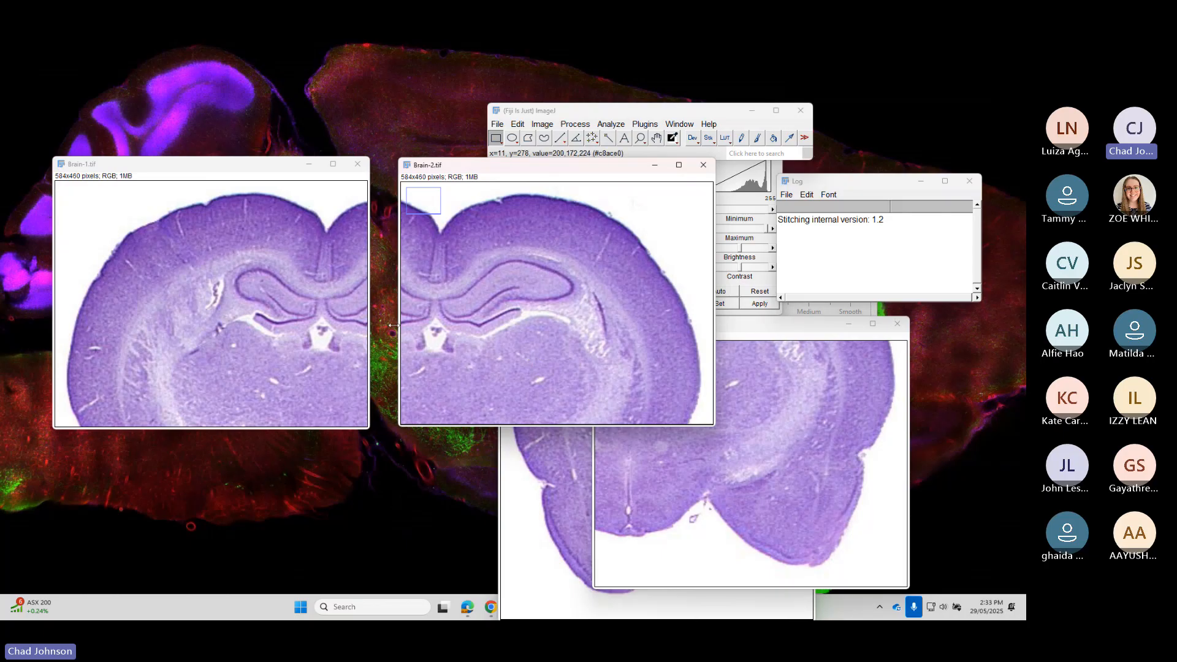
{"action": "left_click", "coordinate": [645, 124]}
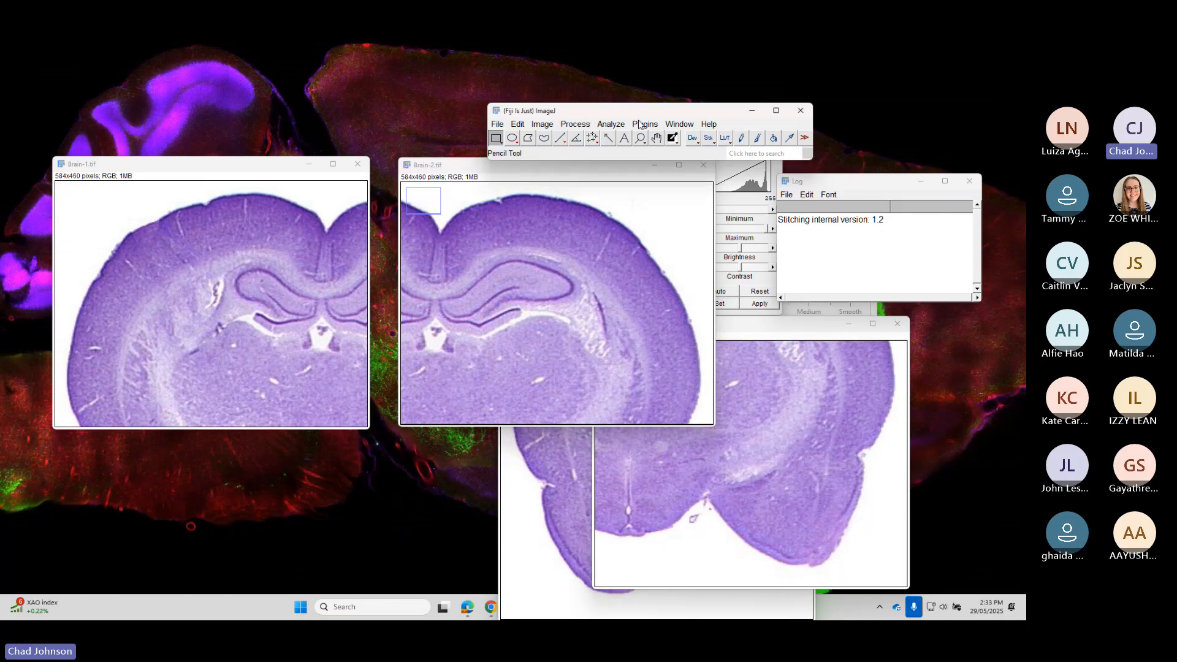
{"action": "mouse_move", "coordinate": [686, 424]}
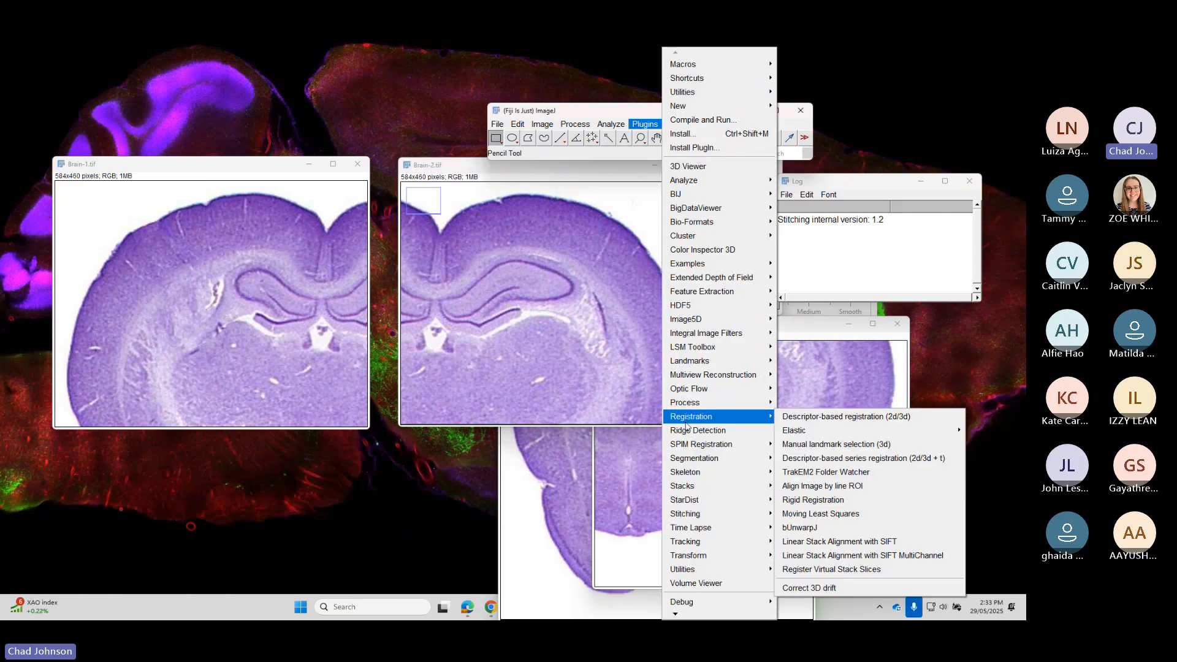
{"action": "left_click", "coordinate": [419, 199]}
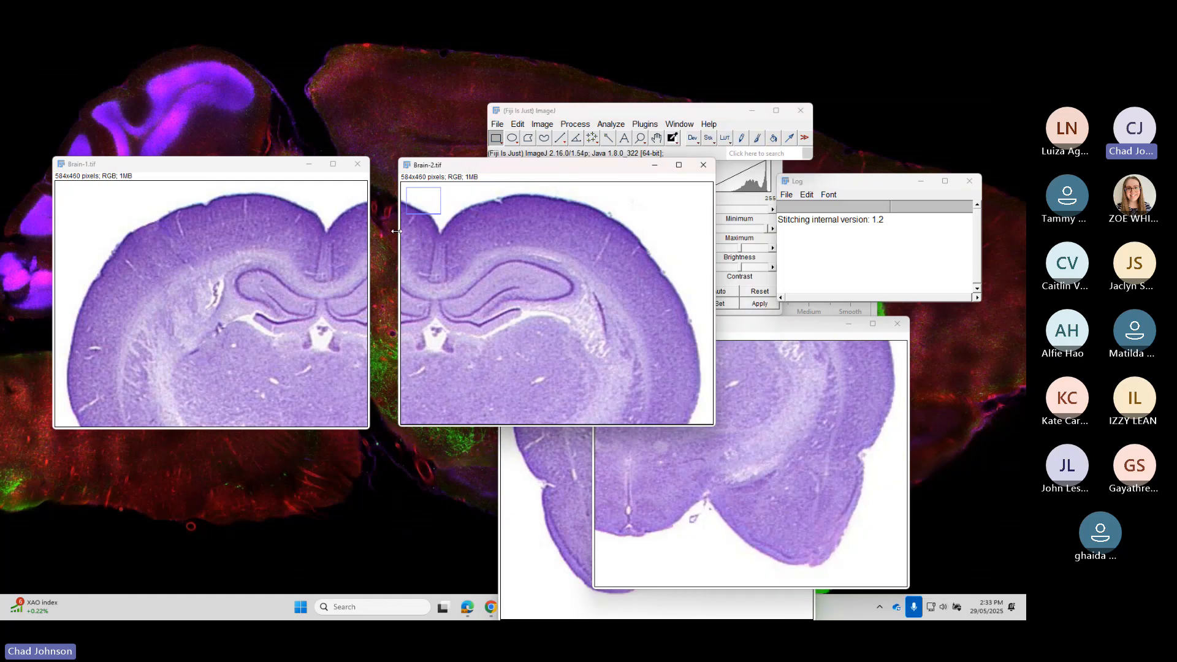
- Outline the matching overlap regions on the adjoining edges of Brain-2 and Brain-1 with rectangles, and clear both selections
{"action": "left_click_drag", "start_coordinate": [408, 227], "coordinate": [452, 410]}
{"action": "mouse_move", "coordinate": [334, 233]}
{"action": "left_mouse_down"}
{"action": "mouse_move", "coordinate": [366, 426]}
{"action": "mouse_move", "coordinate": [388, 438]}
{"action": "left_mouse_up"}
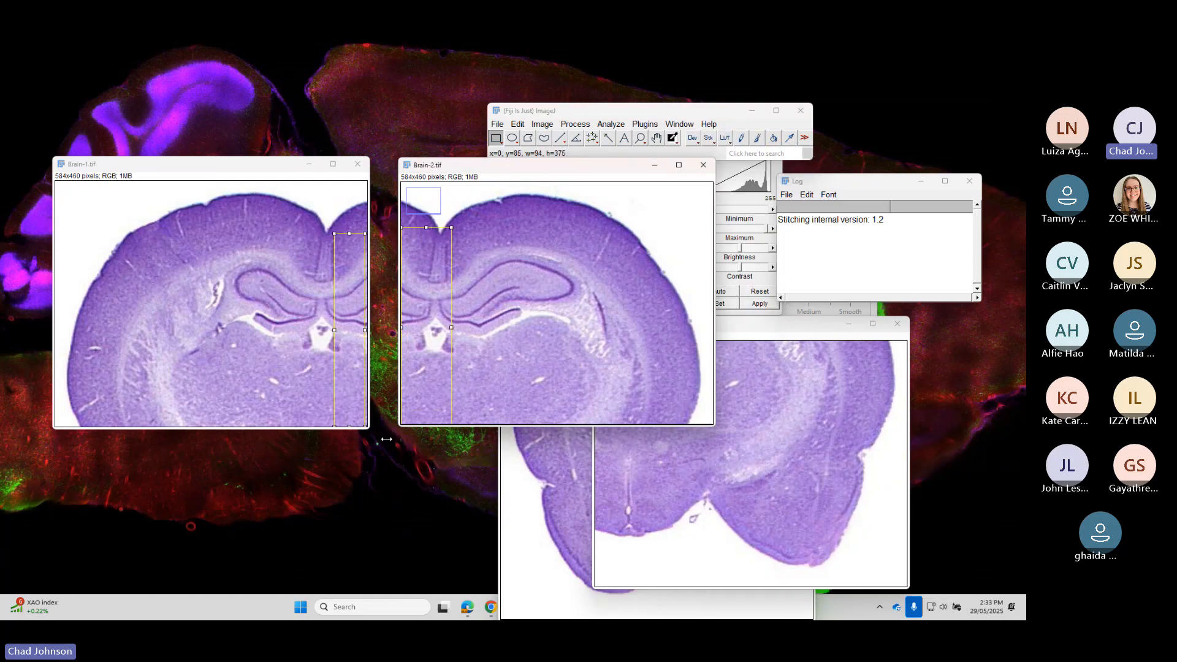
{"action": "left_click_drag", "start_coordinate": [366, 234], "coordinate": [368, 227]}
{"action": "left_click", "coordinate": [524, 290]}
{"action": "left_click", "coordinate": [298, 291]}
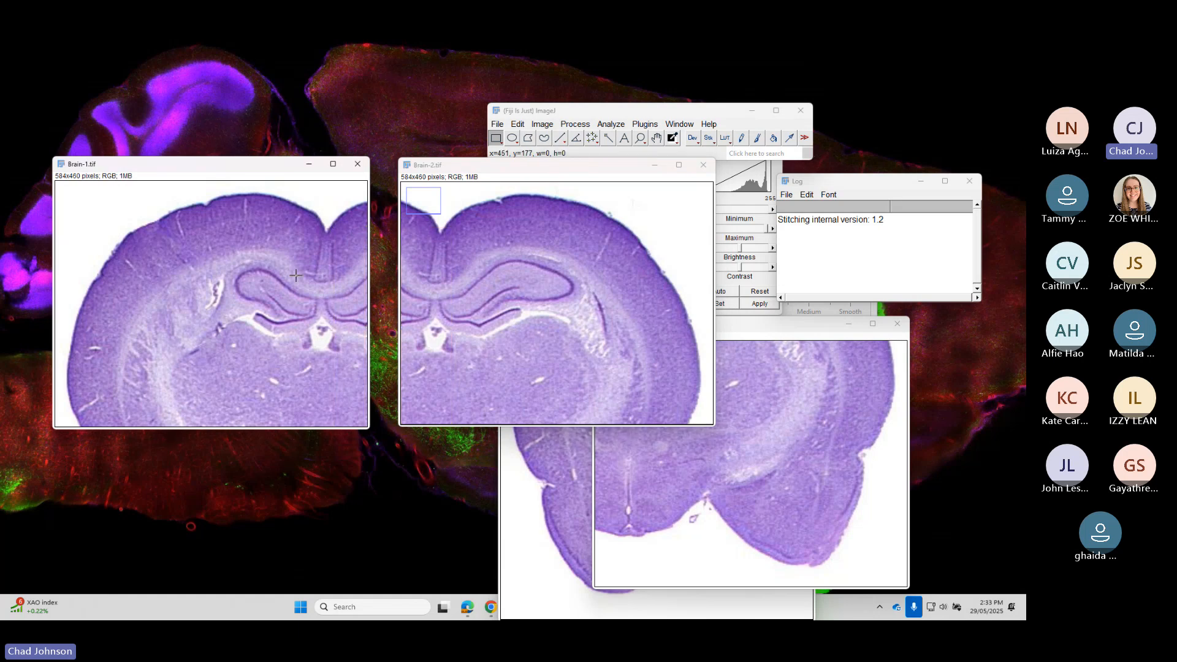
- Start Pairwise stitching with Brain-1.tif as the reference image and Brain-2.tif as the image to register
{"action": "left_click", "coordinate": [644, 123]}
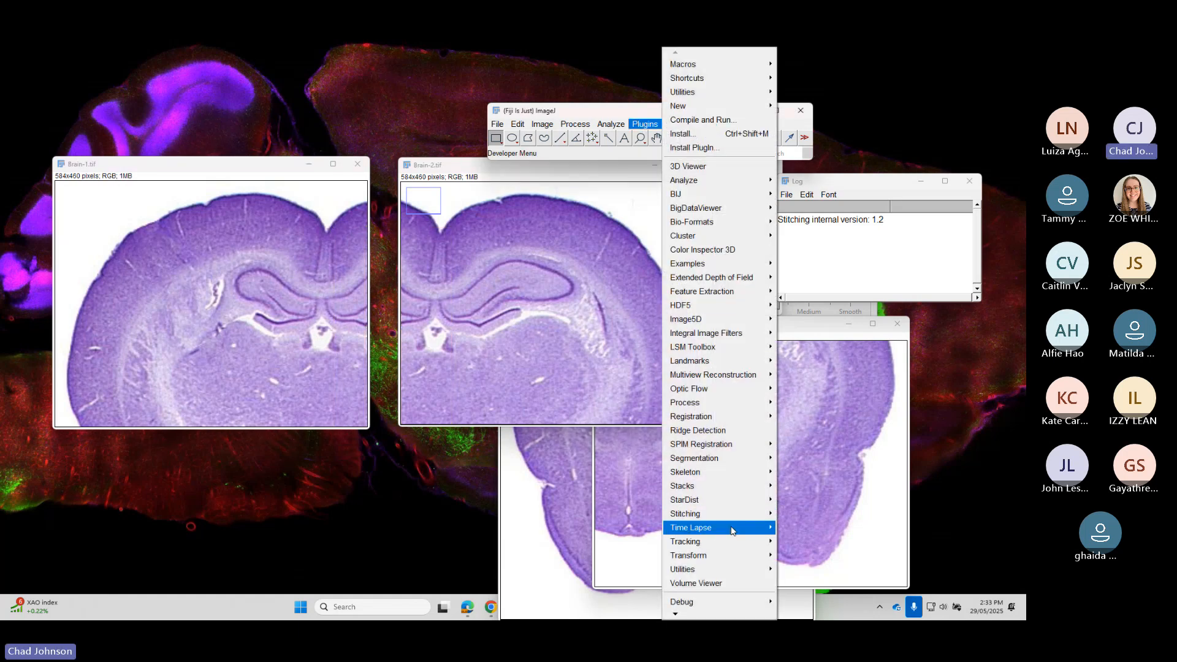
{"action": "mouse_move", "coordinate": [743, 515]}
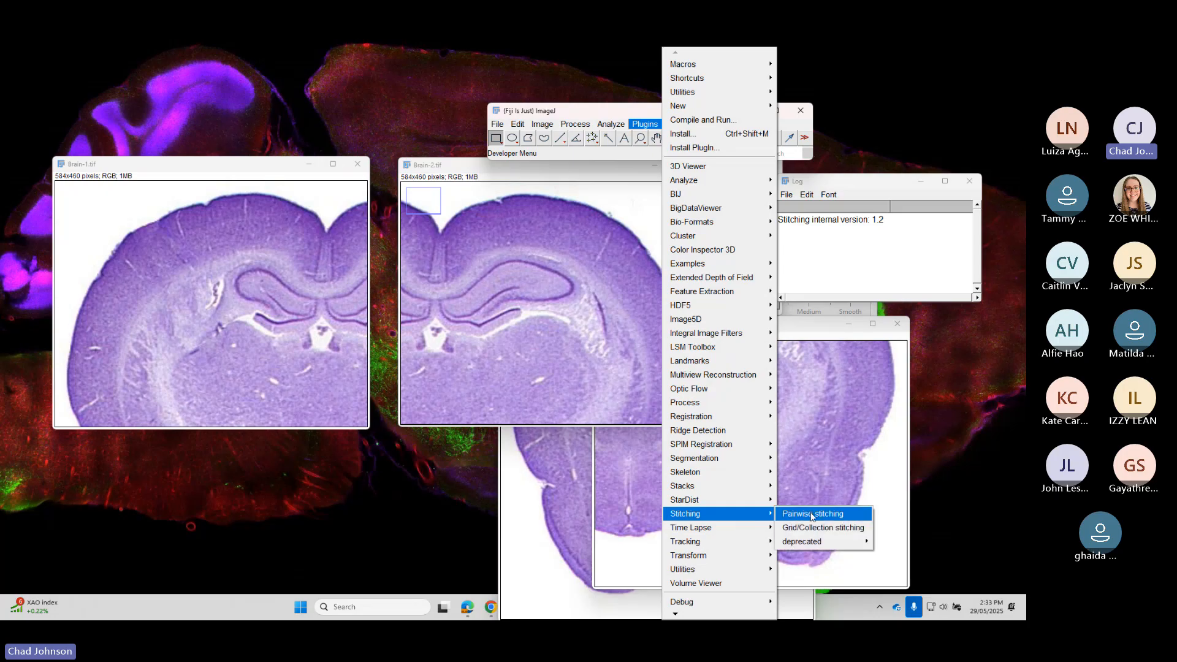
{"action": "left_click", "coordinate": [815, 515]}
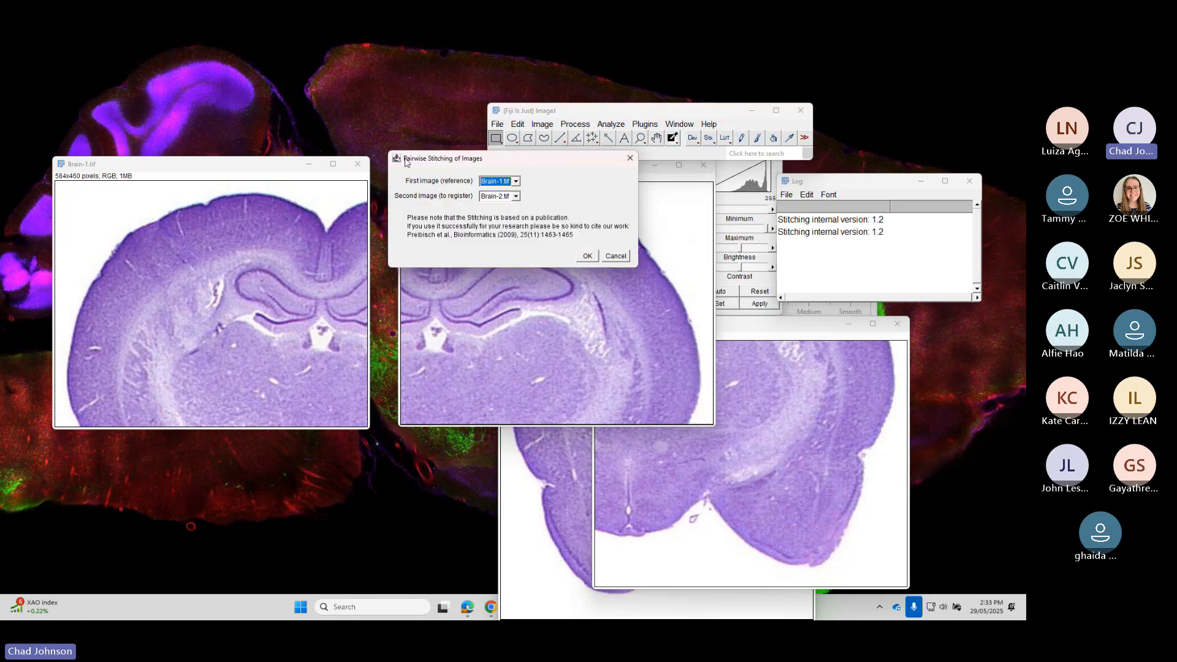
{"action": "left_click_drag", "start_coordinate": [409, 160], "coordinate": [437, 193]}
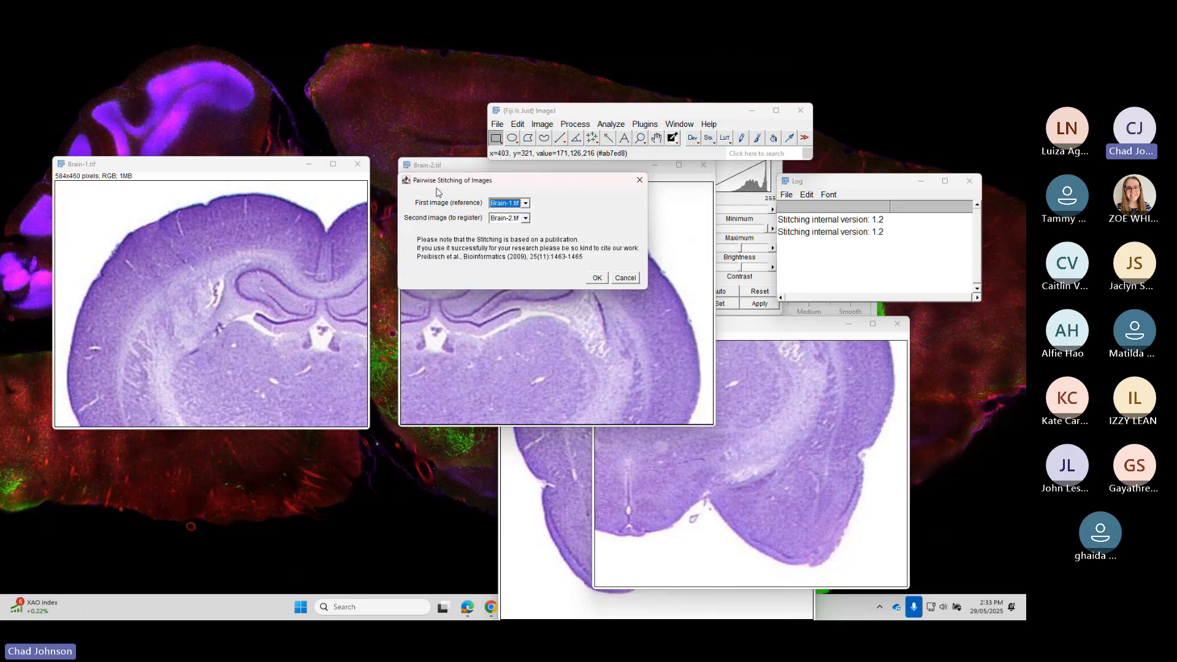
{"action": "left_click", "coordinate": [597, 278]}
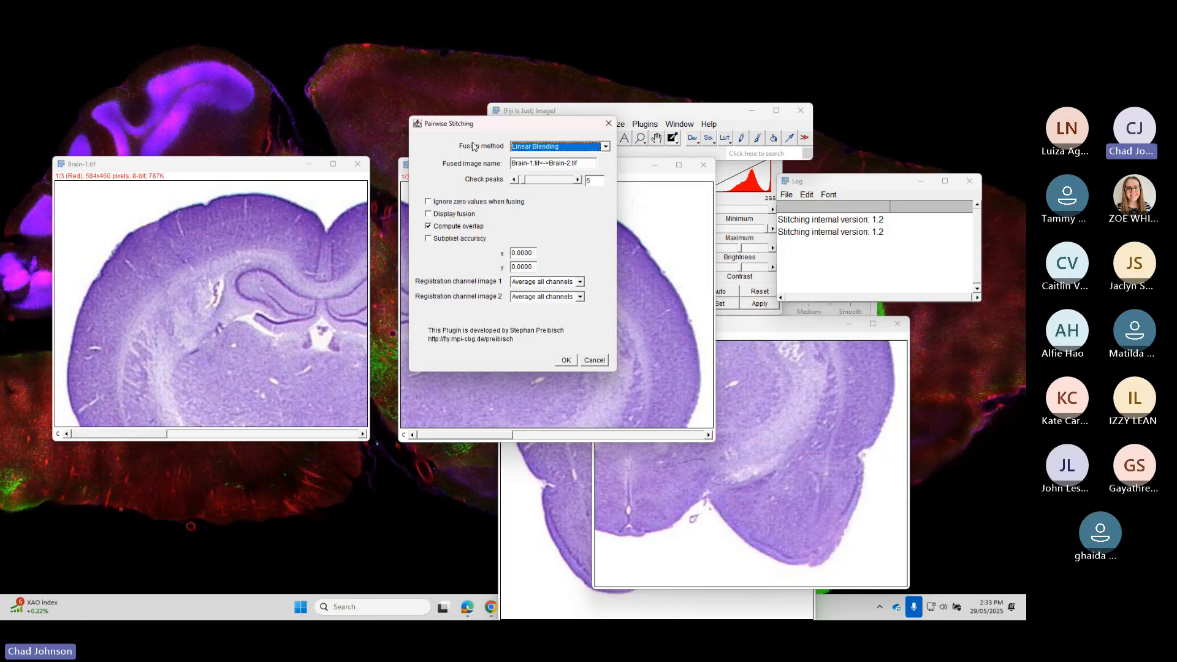
- Fuse Brain-1 and Brain-2 using Linear Blending, 10 check peaks, subpixel accuracy and Display fusion, and set the fused image over the Brain-1 tile
{"action": "left_click_drag", "start_coordinate": [493, 116], "coordinate": [276, 217]}
{"action": "left_click", "coordinate": [367, 250]}
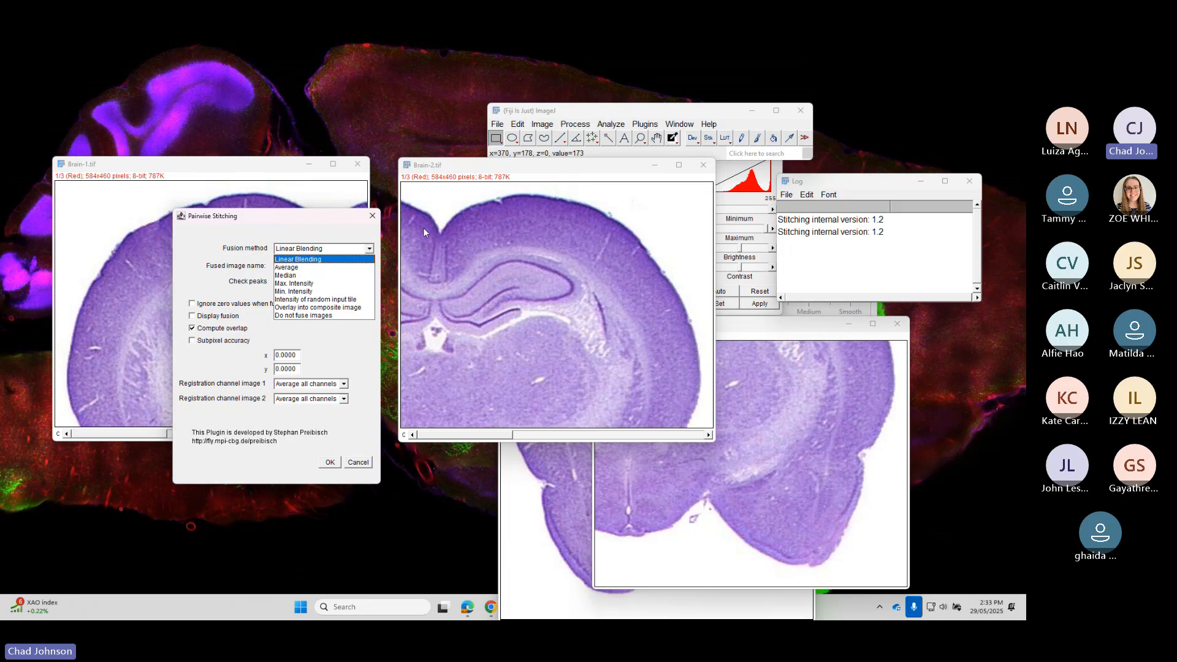
{"action": "left_click", "coordinate": [319, 260]}
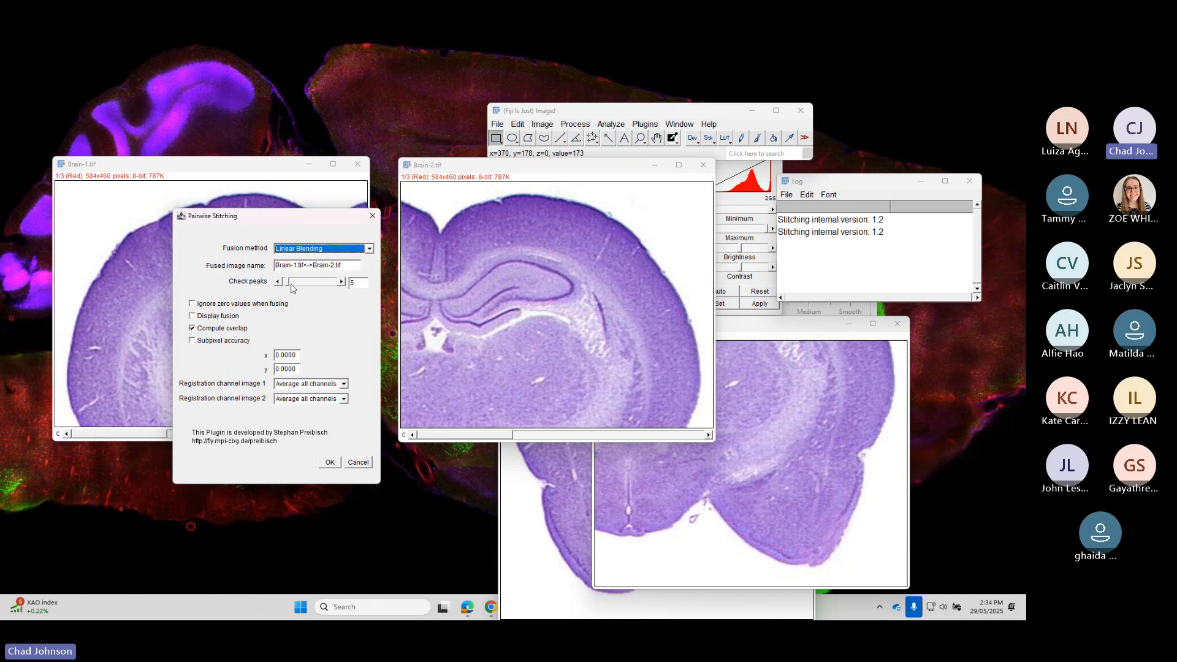
{"action": "left_click", "coordinate": [360, 283]}
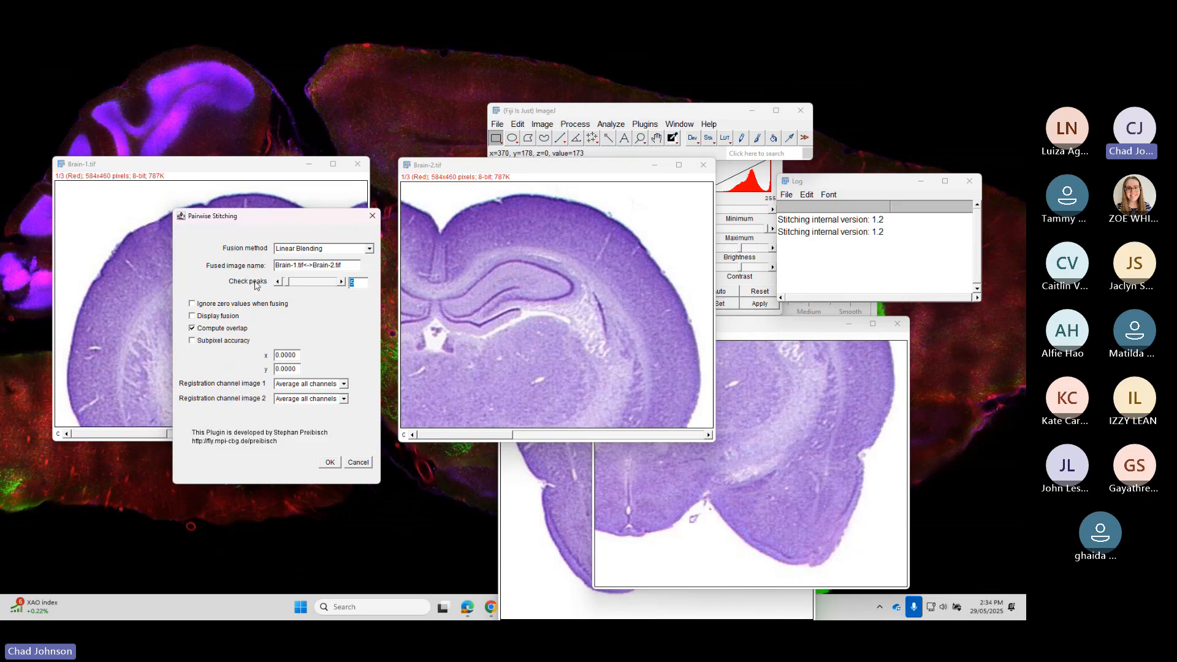
{"action": "left_click_drag", "start_coordinate": [286, 282], "coordinate": [259, 296]}
{"action": "mouse_move", "coordinate": [292, 287]}
{"action": "left_mouse_down"}
{"action": "mouse_move", "coordinate": [319, 287]}
{"action": "mouse_move", "coordinate": [288, 288]}
{"action": "left_mouse_up"}
{"action": "left_click", "coordinate": [192, 341]}
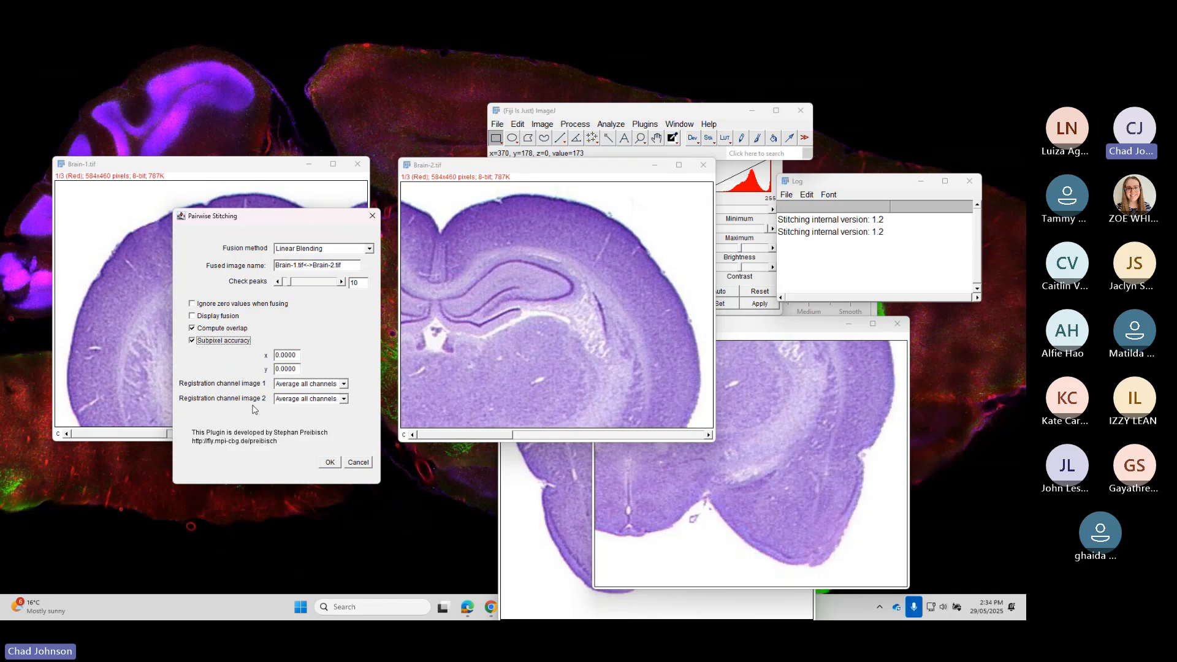
{"action": "left_click", "coordinate": [194, 317]}
{"action": "left_click", "coordinate": [332, 464]}
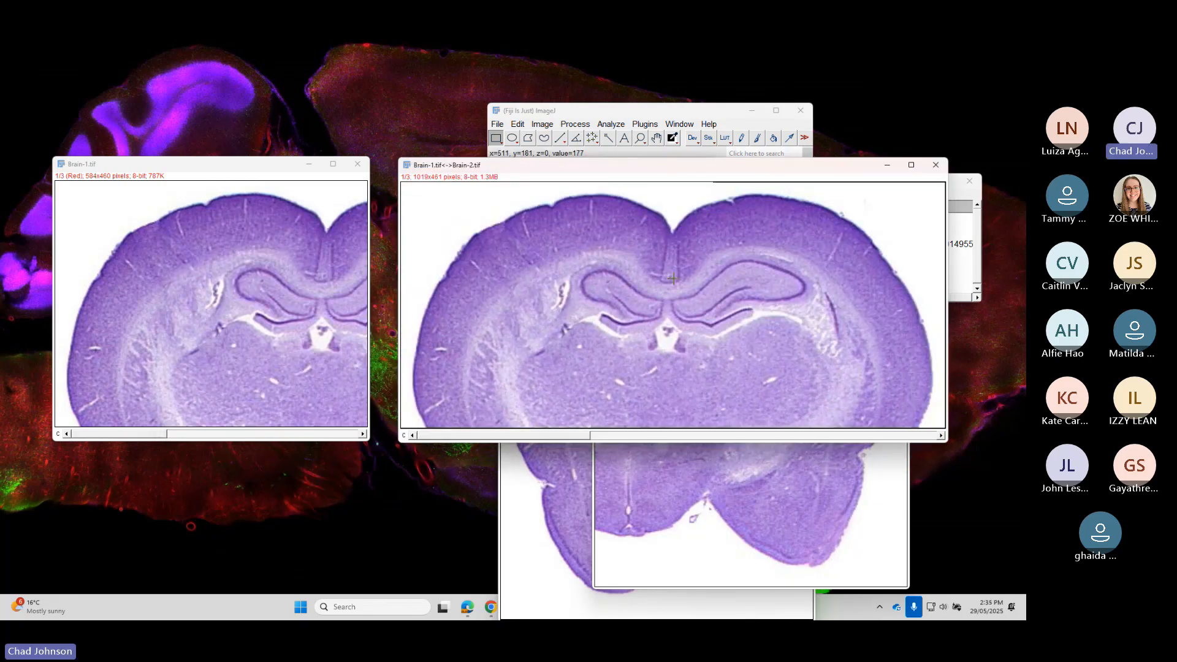
{"action": "left_click_drag", "start_coordinate": [705, 165], "coordinate": [362, 273]}
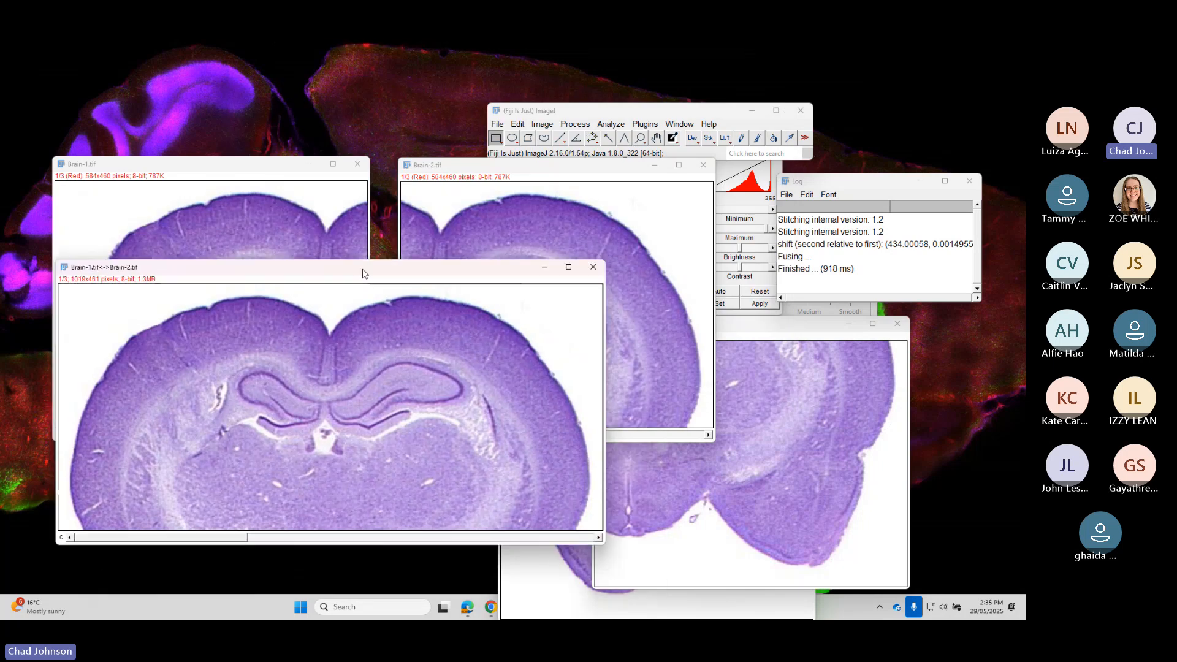
- Pairwise stitch Brain-3.tif and Brain-4.tif with the same fusion settings, and place the result below the fused Brain-1 and Brain-2 image
{"action": "left_click", "coordinate": [645, 123]}
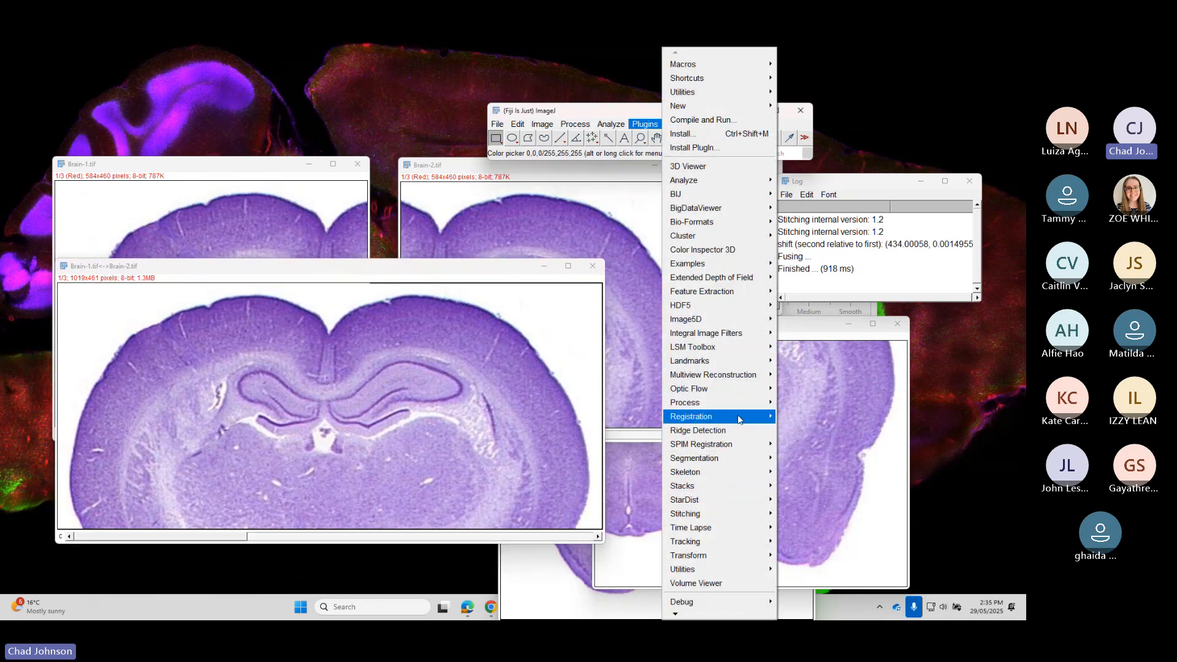
{"action": "mouse_move", "coordinate": [745, 511]}
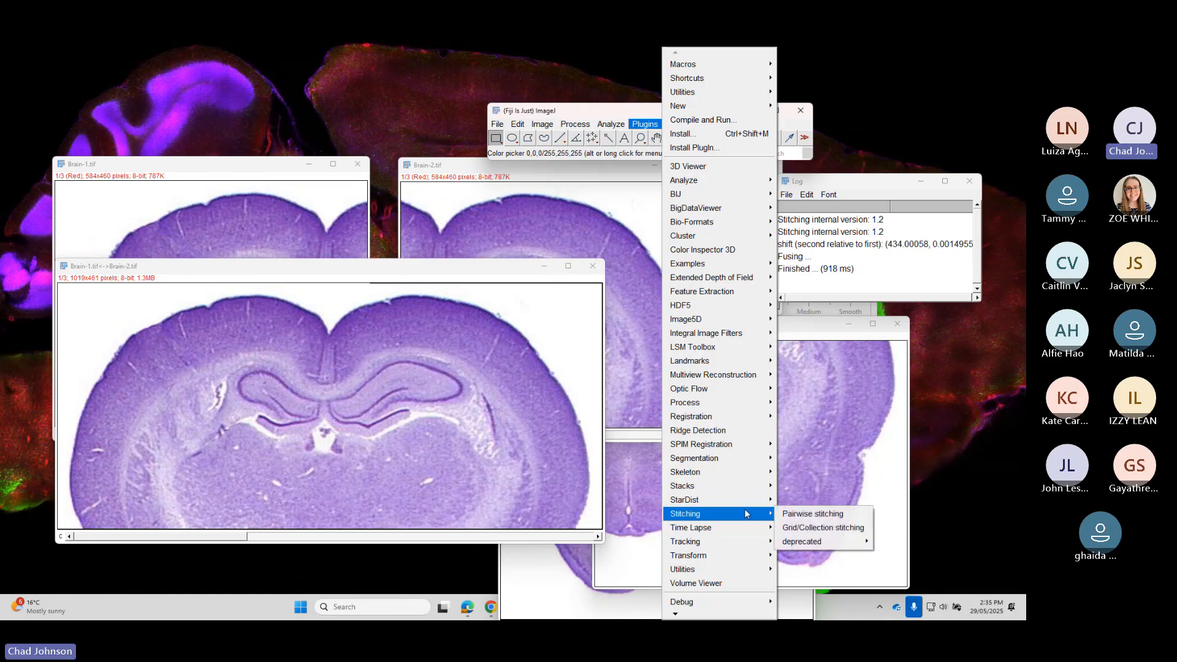
{"action": "left_click", "coordinate": [815, 514]}
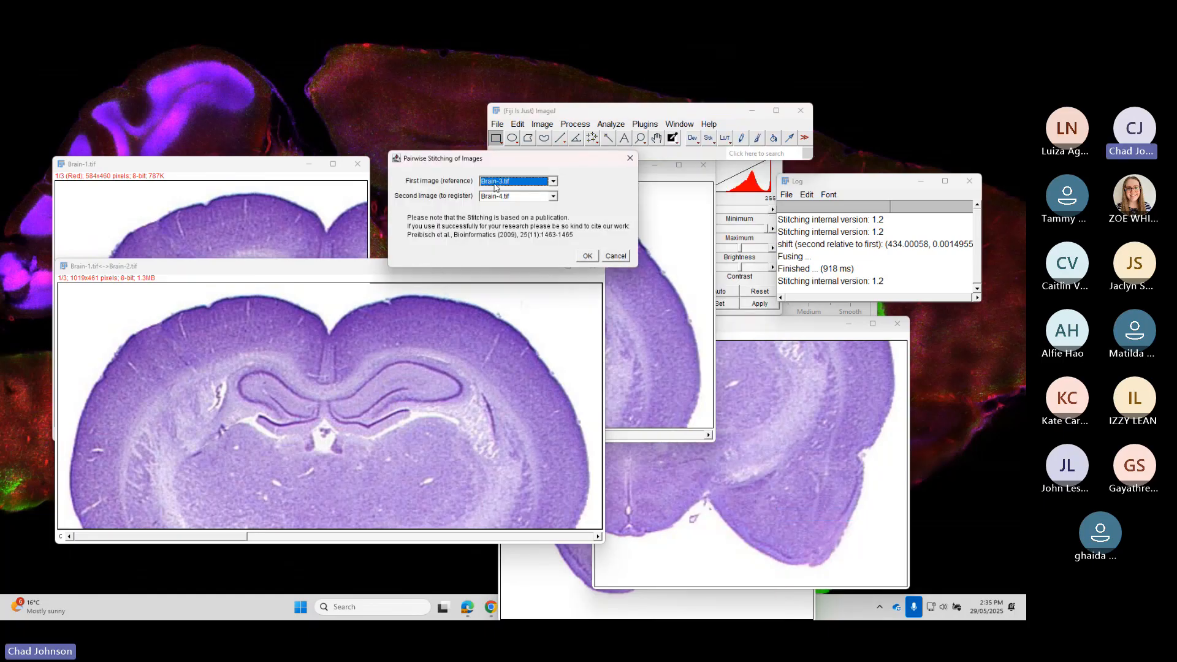
{"action": "left_click", "coordinate": [587, 257]}
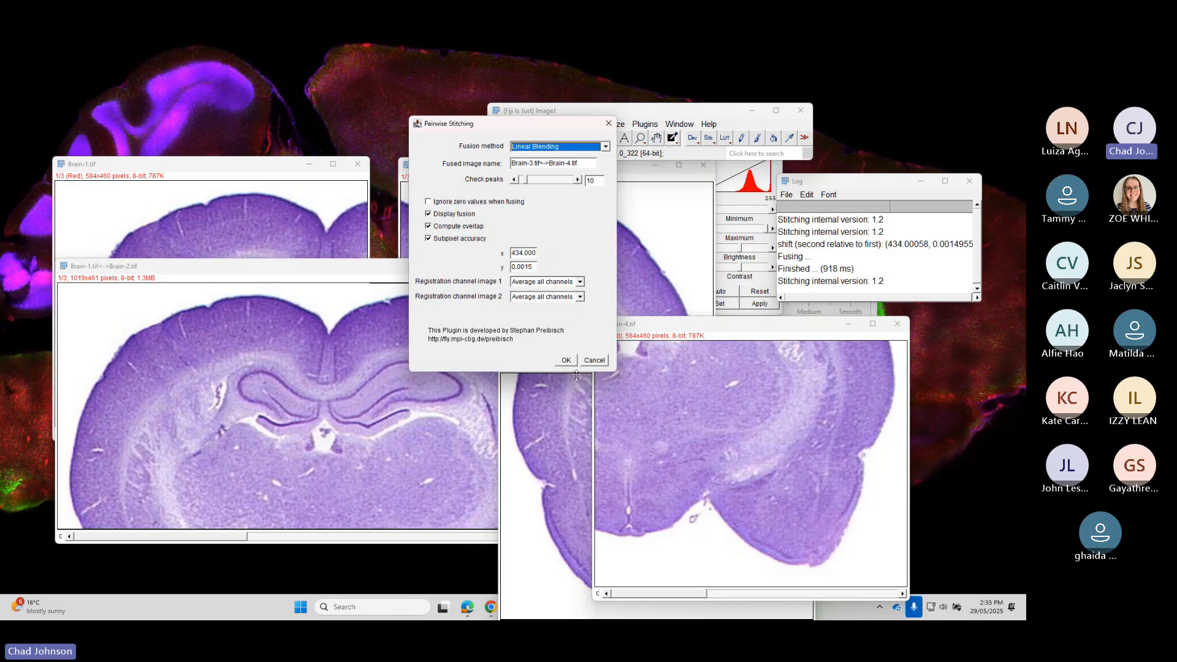
{"action": "left_click", "coordinate": [566, 360]}
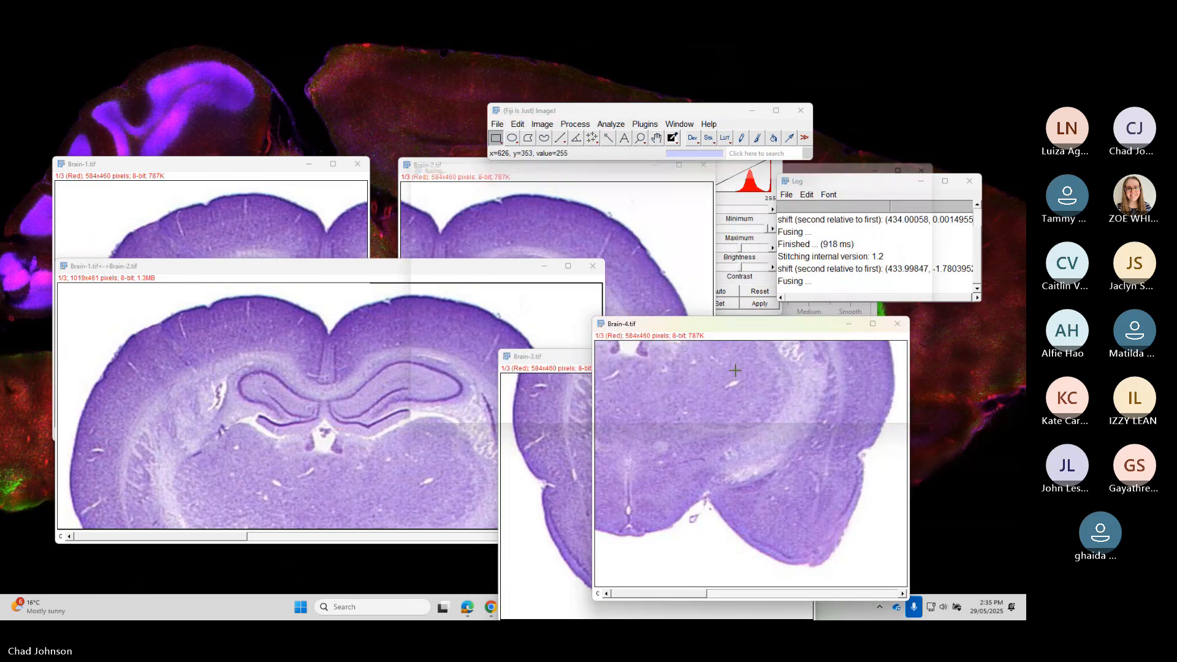
{"action": "left_click_drag", "start_coordinate": [520, 167], "coordinate": [200, 420]}
- Pairwise stitch the two fused halves, with Brain-1.tif<->Brain-2.tif as reference and Brain-3.tif<->Brain-4.tif as the second image, keeping the fusion settings
{"action": "left_click", "coordinate": [645, 124]}
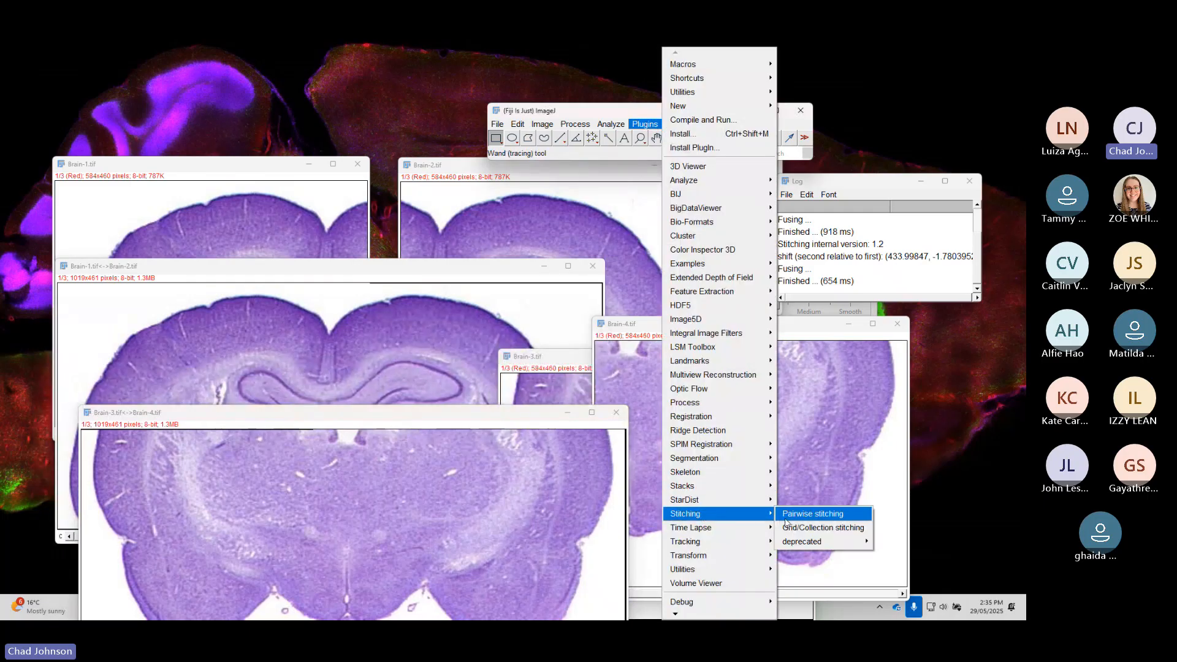
{"action": "left_click", "coordinate": [786, 518]}
{"action": "left_click", "coordinate": [531, 182]}
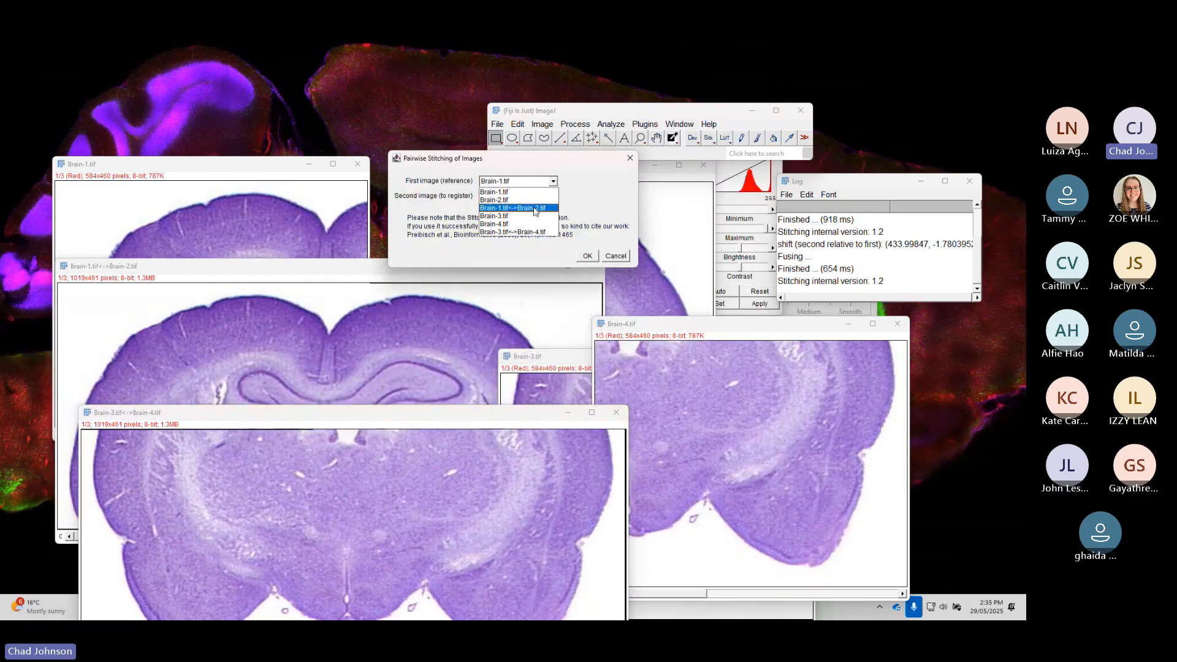
{"action": "left_click", "coordinate": [534, 208]}
{"action": "left_click", "coordinate": [539, 196]}
{"action": "left_click", "coordinate": [518, 246]}
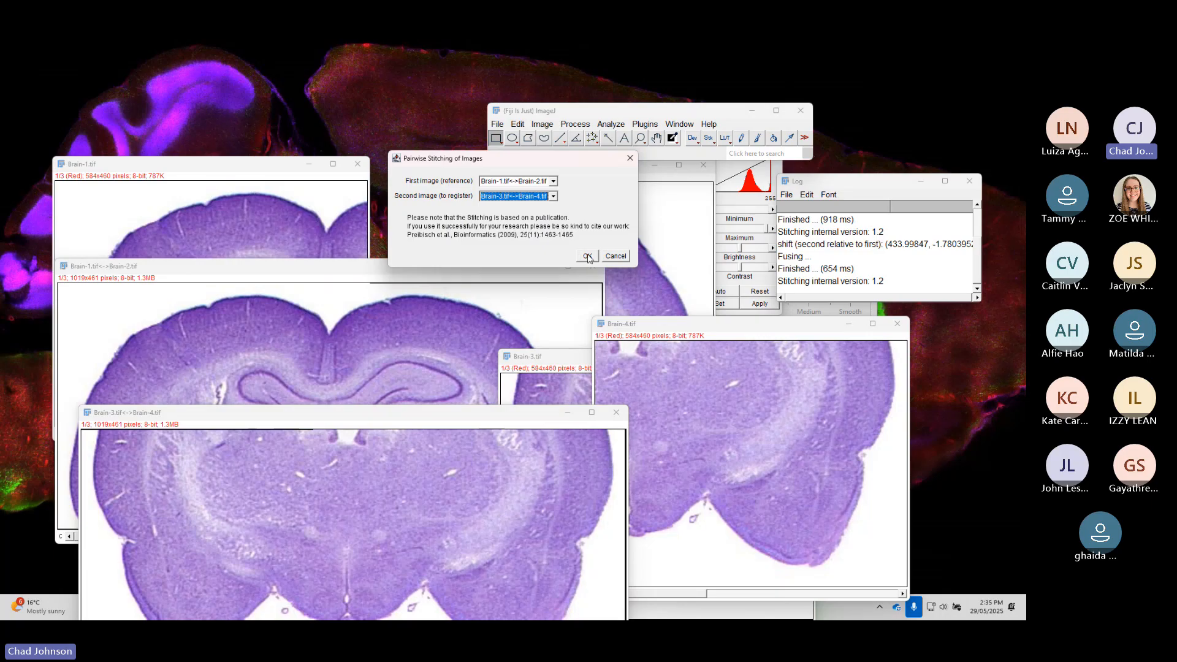
{"action": "left_click", "coordinate": [587, 257]}
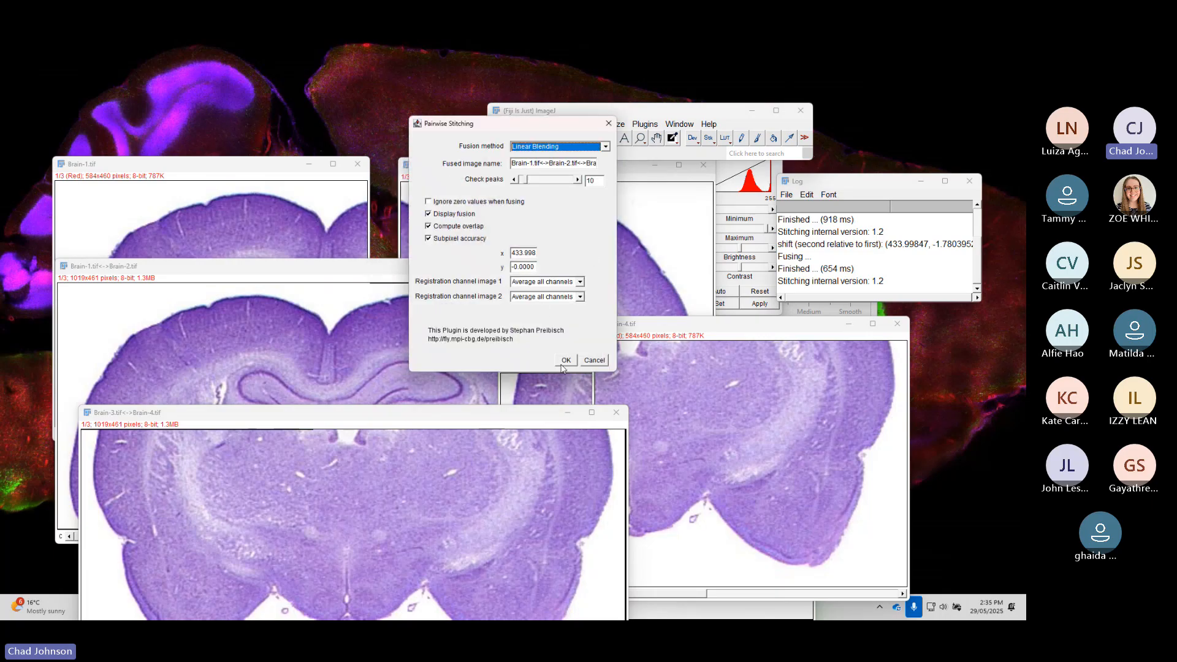
{"action": "left_click", "coordinate": [562, 366]}
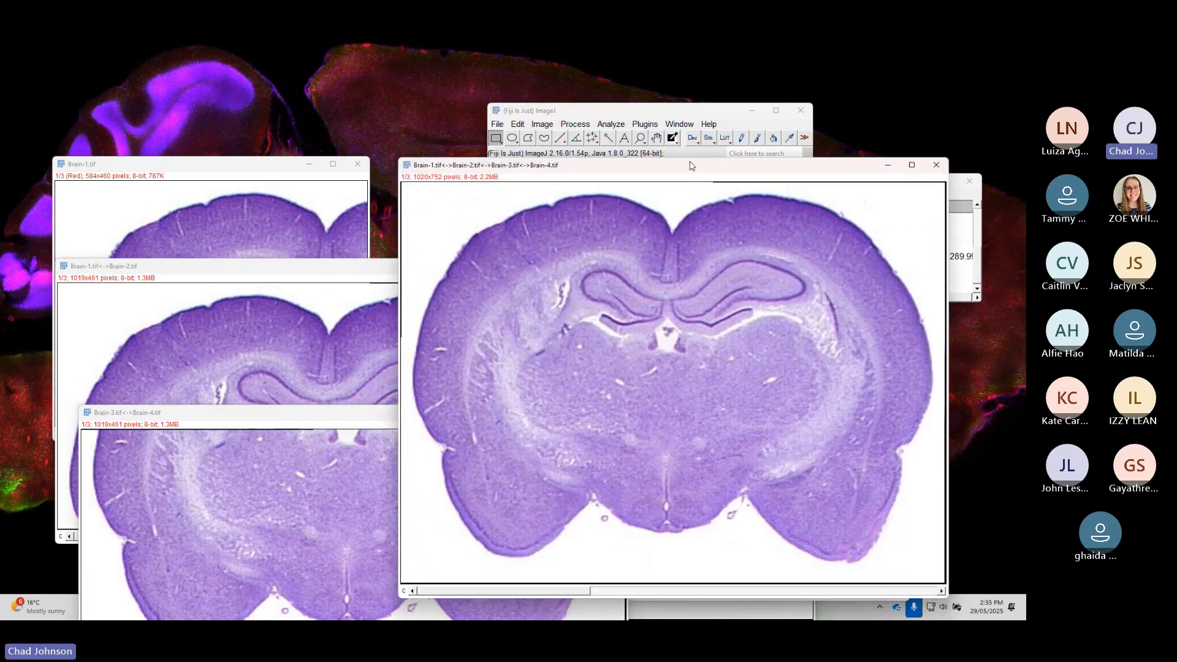
- Examine the seams of the fully stitched four-tile brain image at several magnifications
{"action": "left_click_drag", "start_coordinate": [691, 165], "coordinate": [443, 159]}
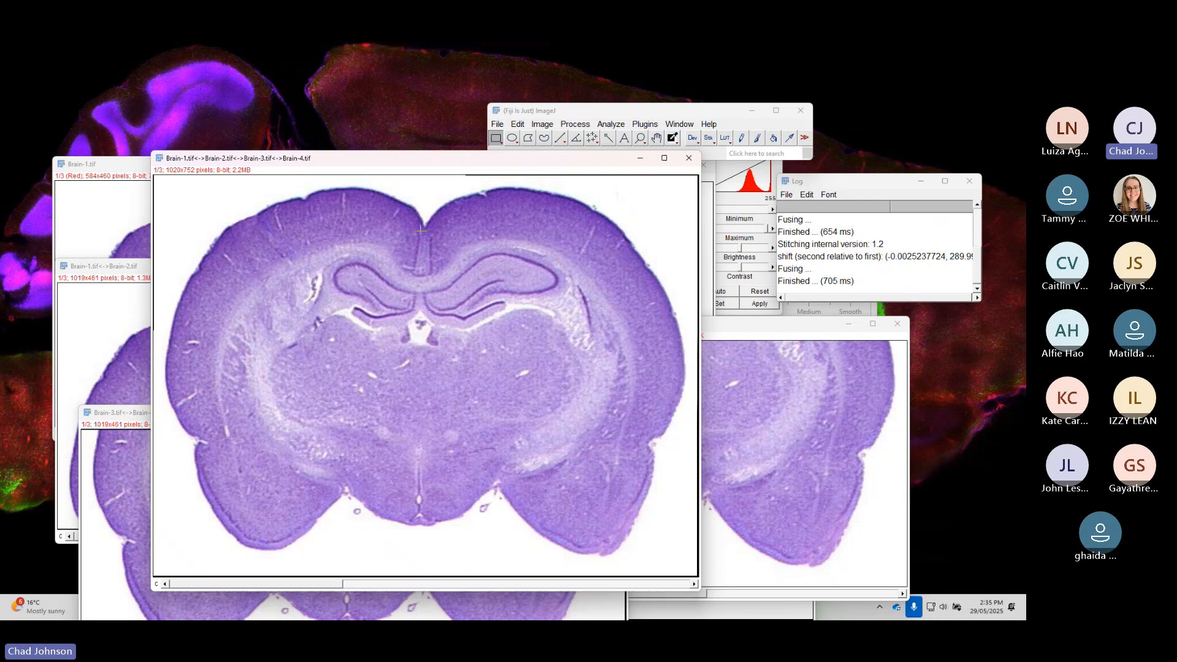
{"action": "left_click", "coordinate": [395, 295]}
{"action": "left_click", "coordinate": [394, 297]}
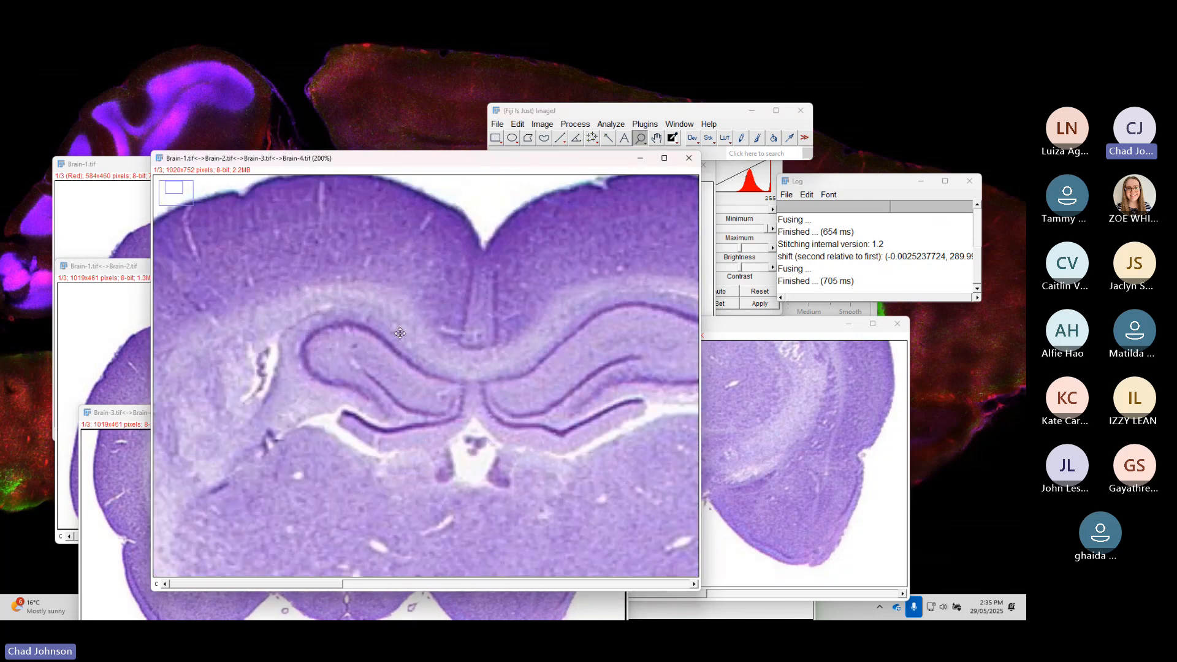
{"action": "left_click", "coordinate": [358, 346]}
{"action": "left_click", "coordinate": [531, 364]}
{"action": "right_click", "coordinate": [533, 365]}
{"action": "right_click", "coordinate": [534, 365]}
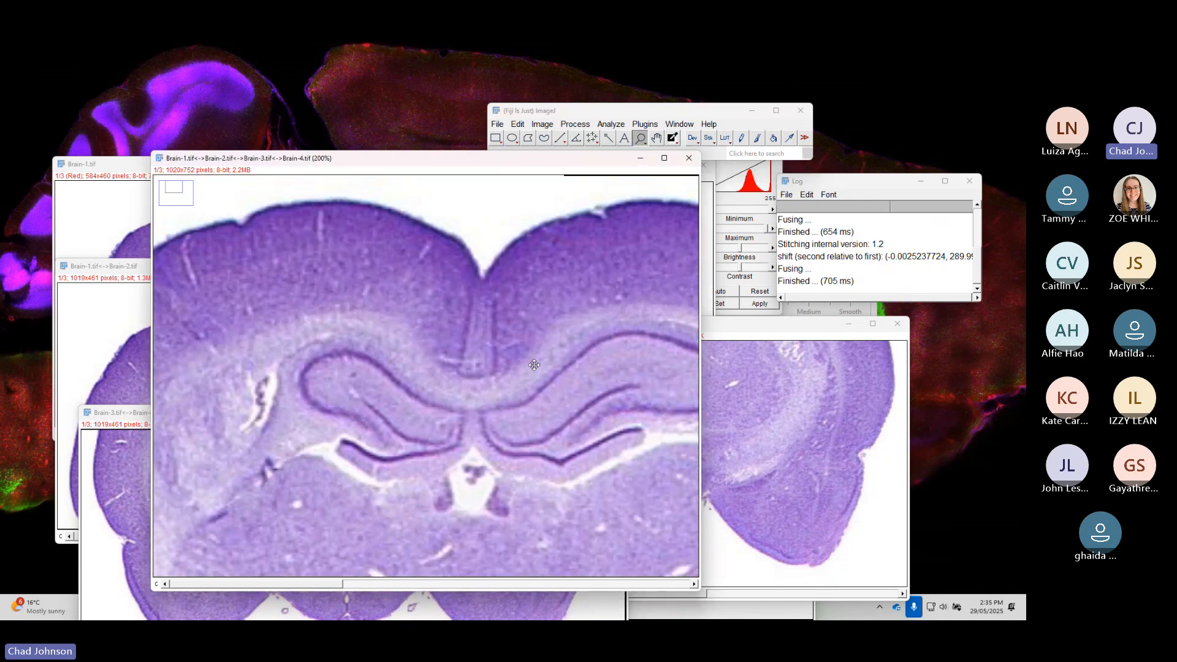
{"action": "right_click", "coordinate": [534, 365]}
{"action": "right_click", "coordinate": [534, 365]}
{"action": "right_click", "coordinate": [534, 365]}
{"action": "left_click", "coordinate": [405, 351]}
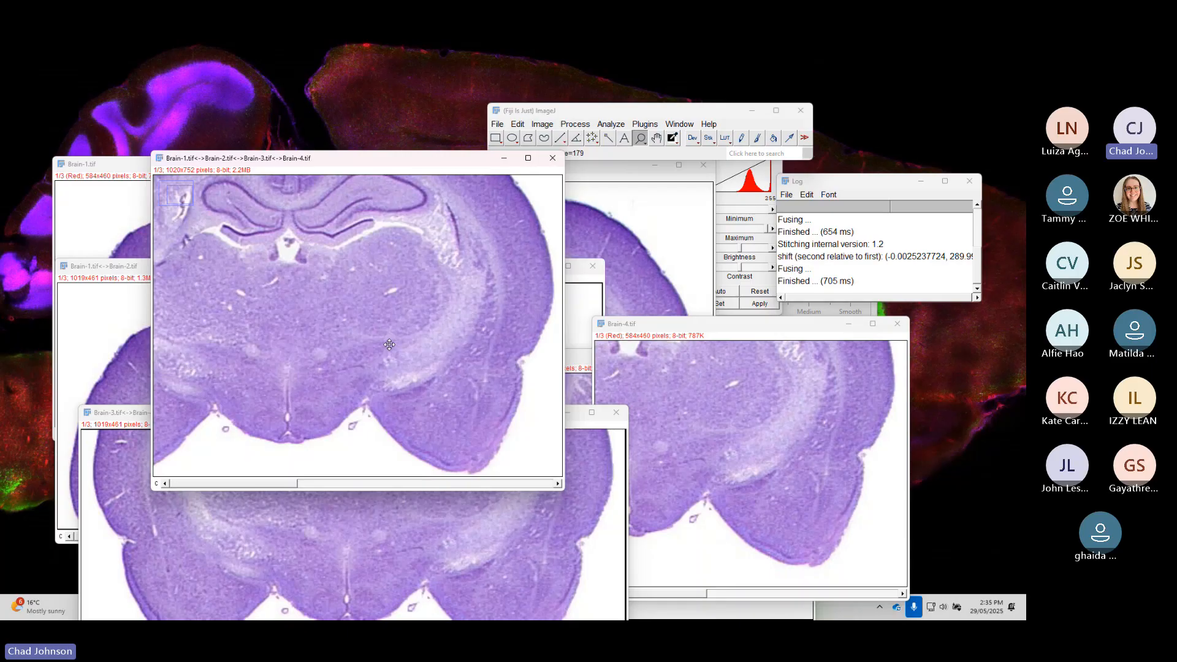
{"action": "right_click", "coordinate": [389, 345]}
{"action": "right_click", "coordinate": [389, 345]}
{"action": "left_click", "coordinate": [314, 287]}
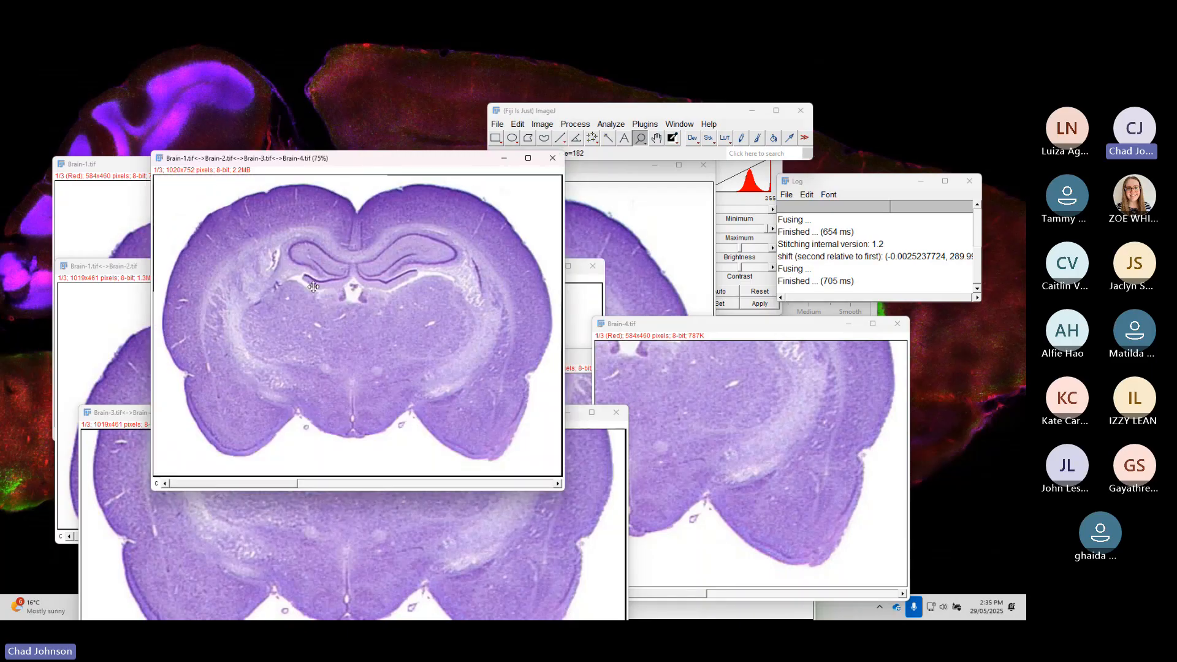
- Close the fully stitched four-tile image and all the remaining open Brain images
{"action": "left_click", "coordinate": [550, 161]}
{"action": "left_click", "coordinate": [679, 124]}
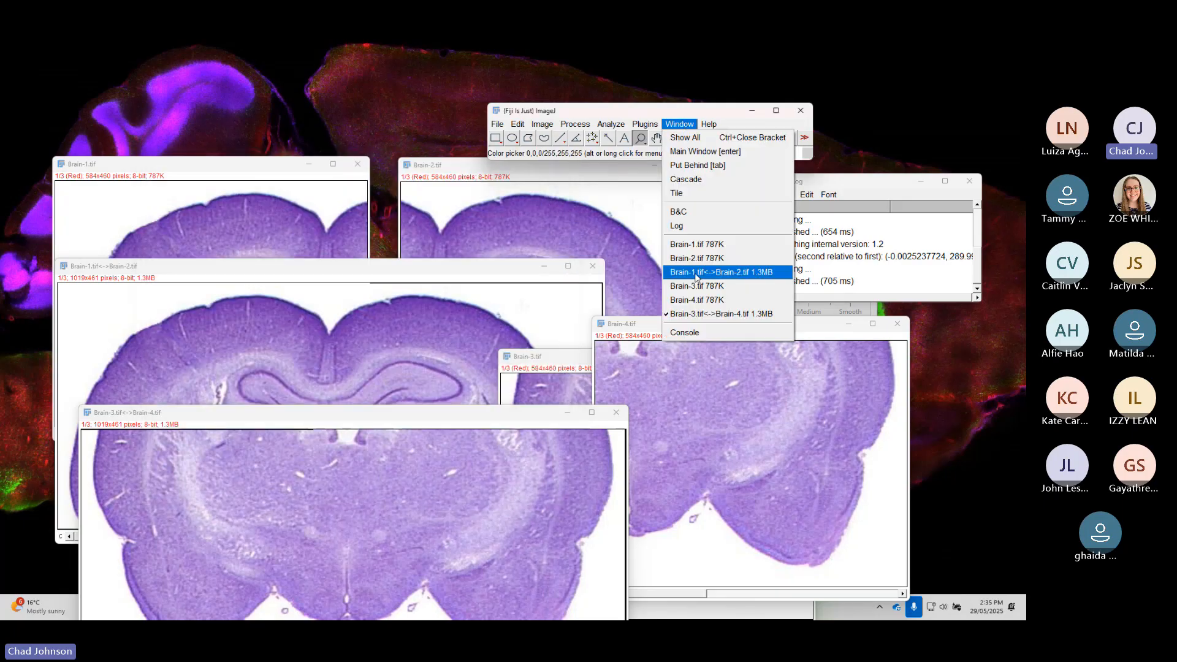
{"action": "left_click", "coordinate": [498, 124]}
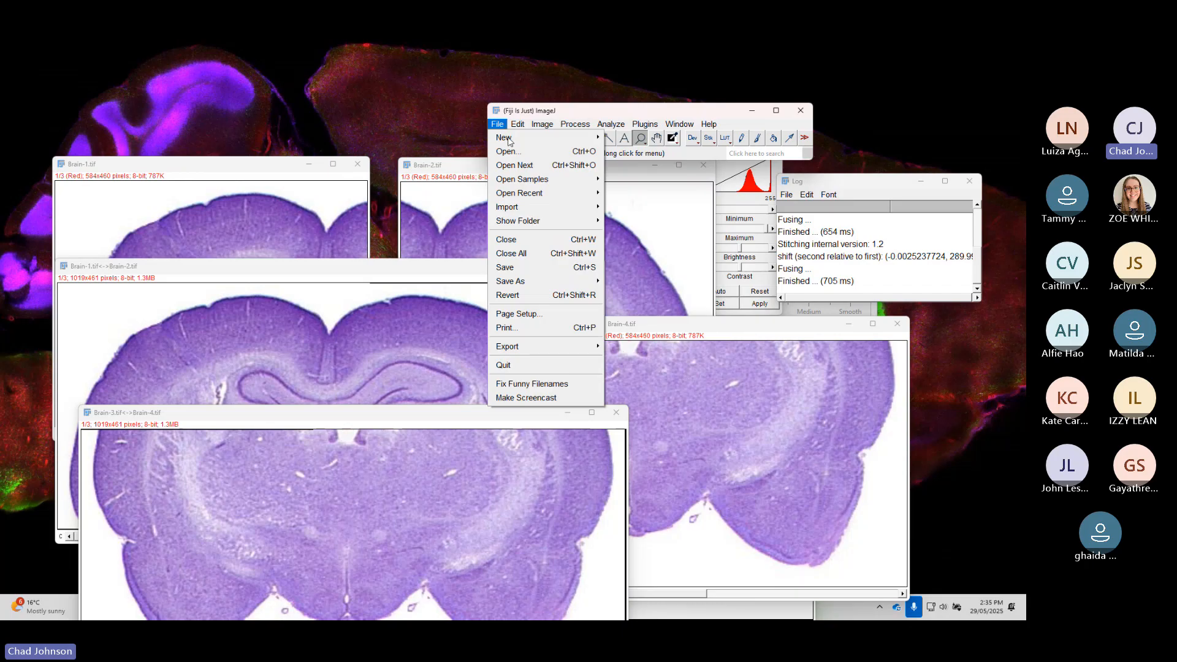
{"action": "left_click", "coordinate": [538, 253]}
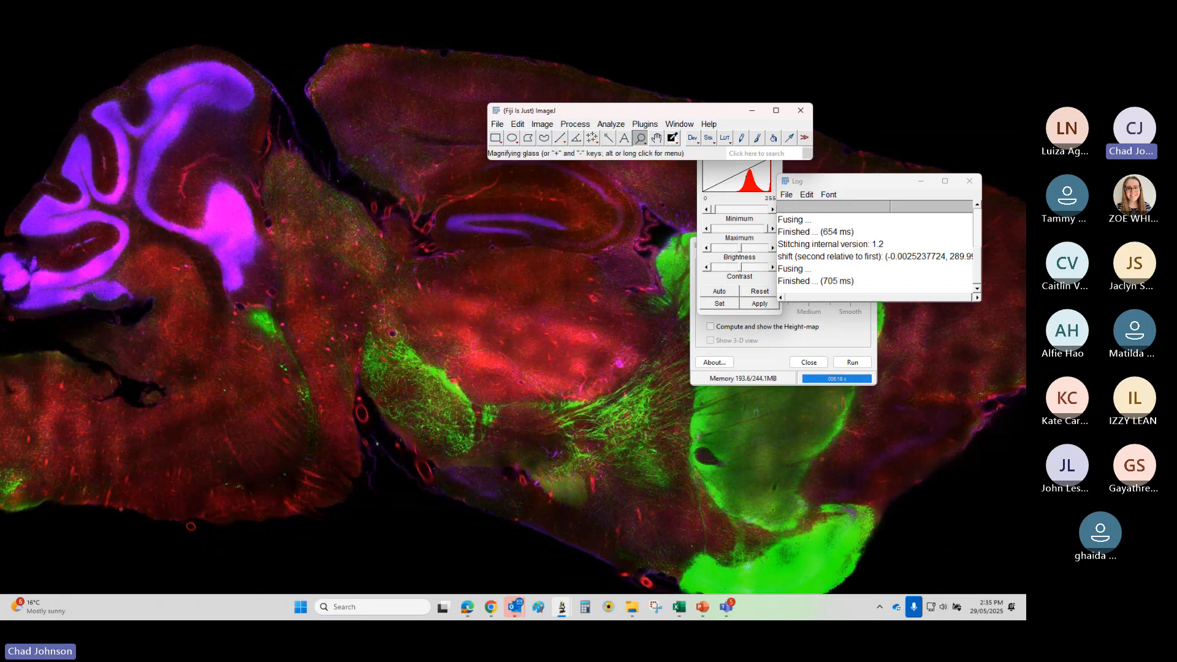
{"action": "key", "text": "alt+Tab"}
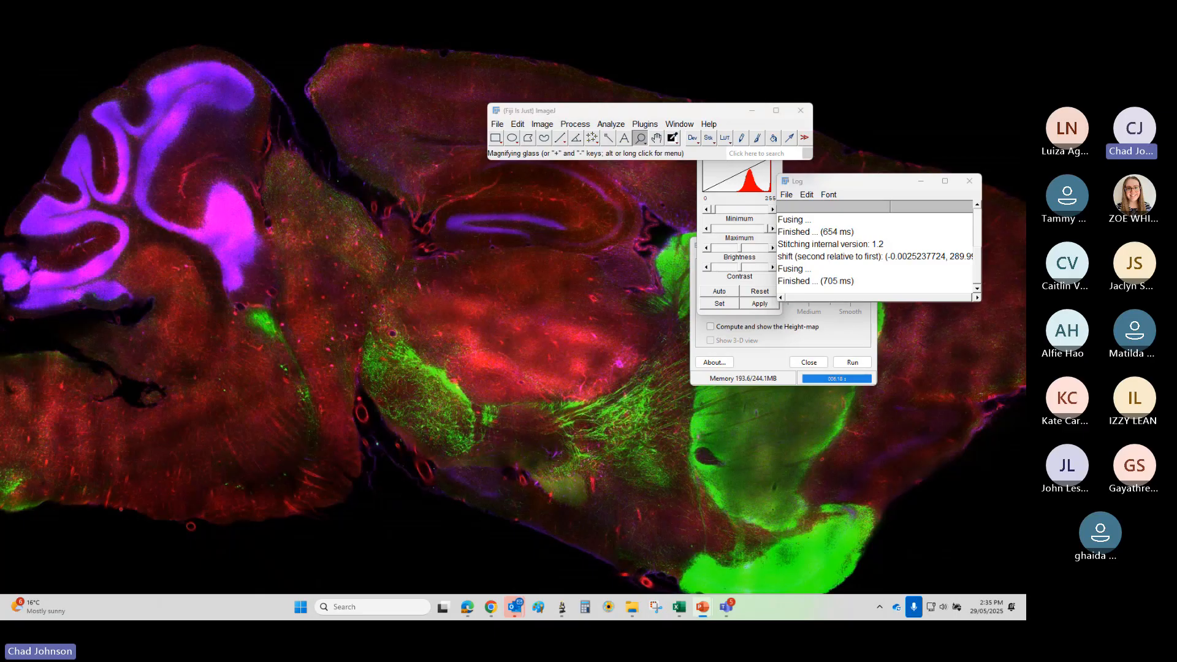
- Start Grid/Collection stitching and move its dialog clear of the main Fiji window
{"action": "left_click", "coordinate": [644, 125]}
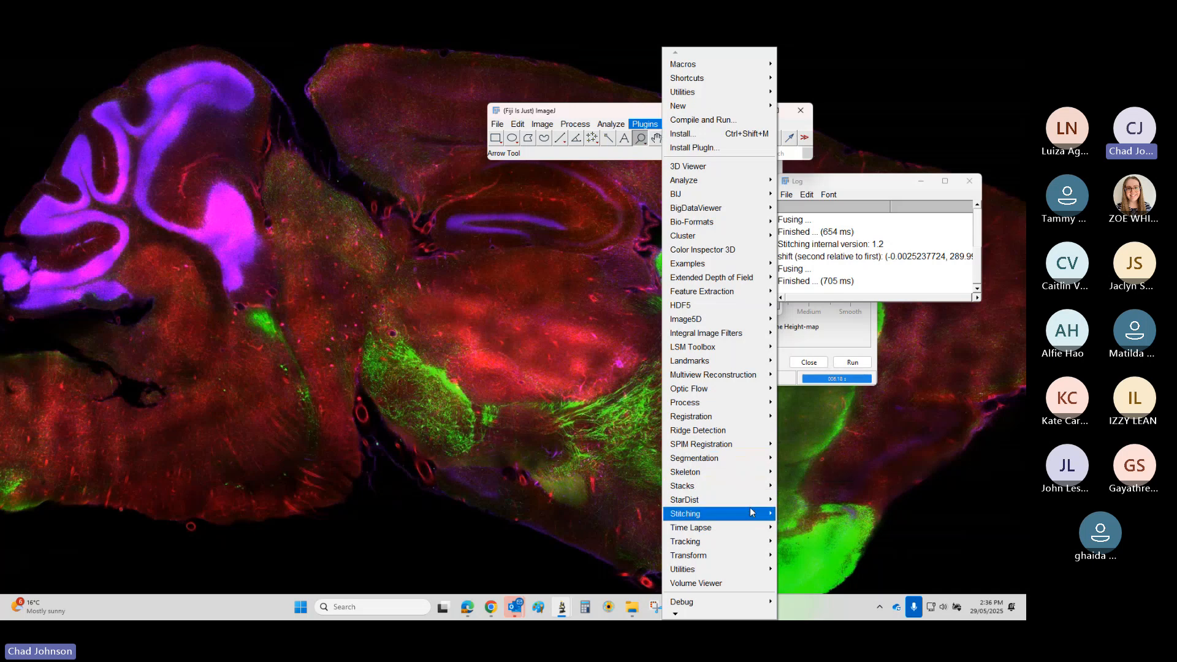
{"action": "mouse_move", "coordinate": [751, 512]}
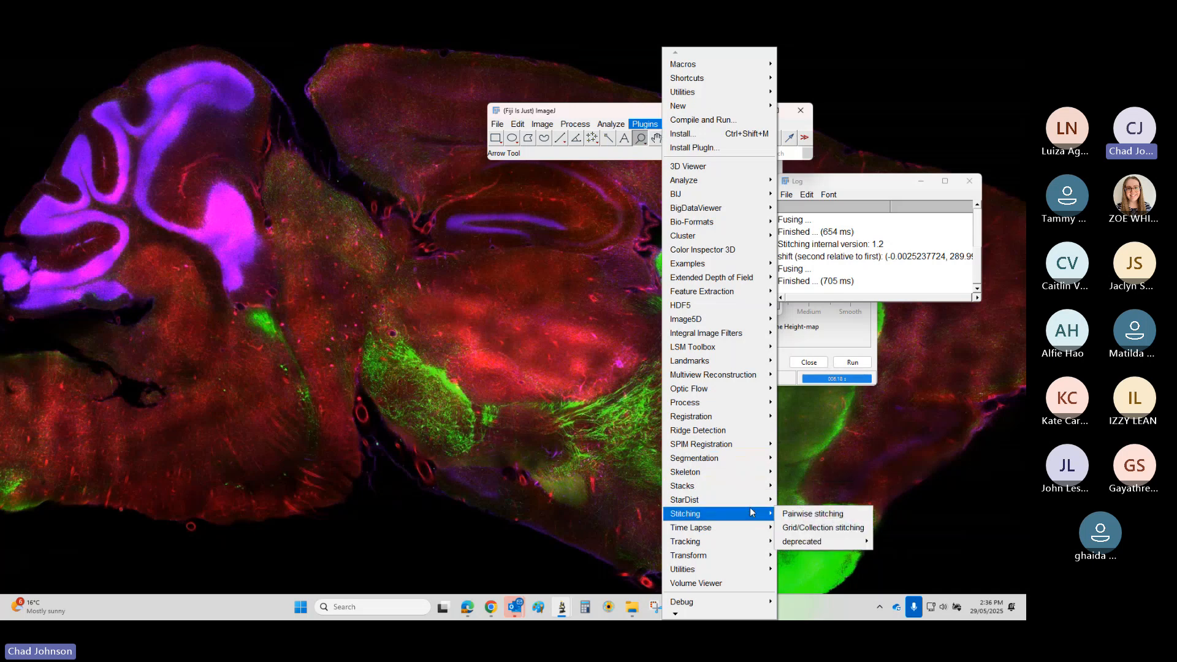
{"action": "left_click", "coordinate": [805, 527]}
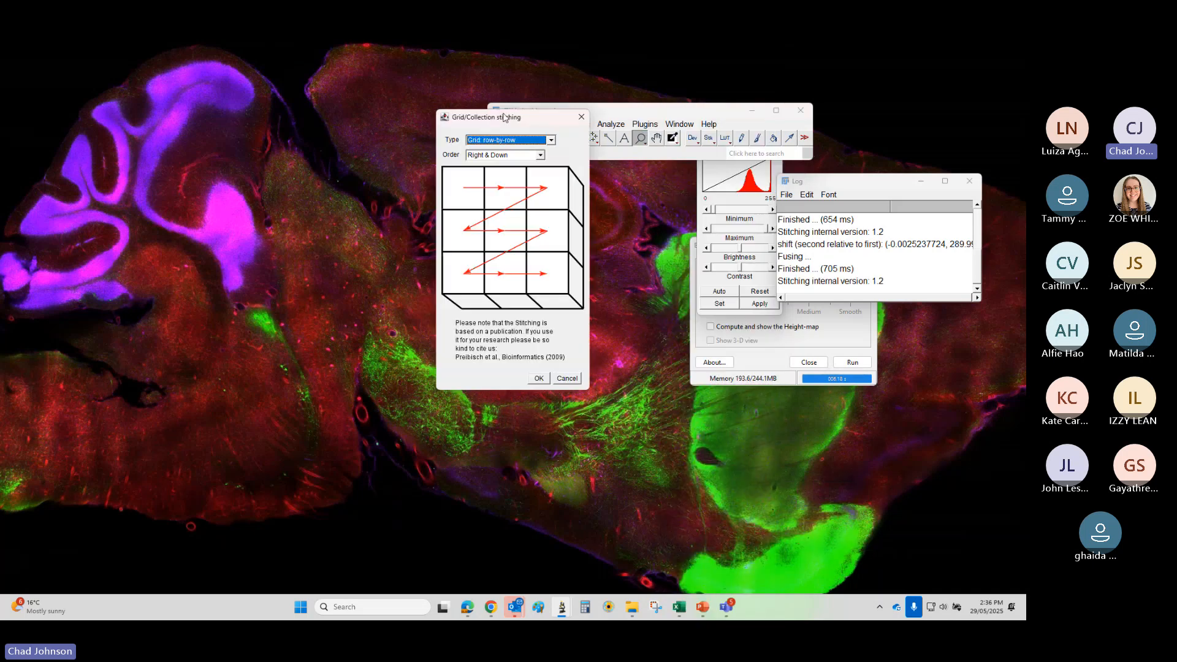
{"action": "left_click_drag", "start_coordinate": [504, 116], "coordinate": [340, 198]}
- Preview the tile layouts for the column-by-column, snake by columns, Unknown position and row-by-row grid types
{"action": "left_click", "coordinate": [385, 222]}
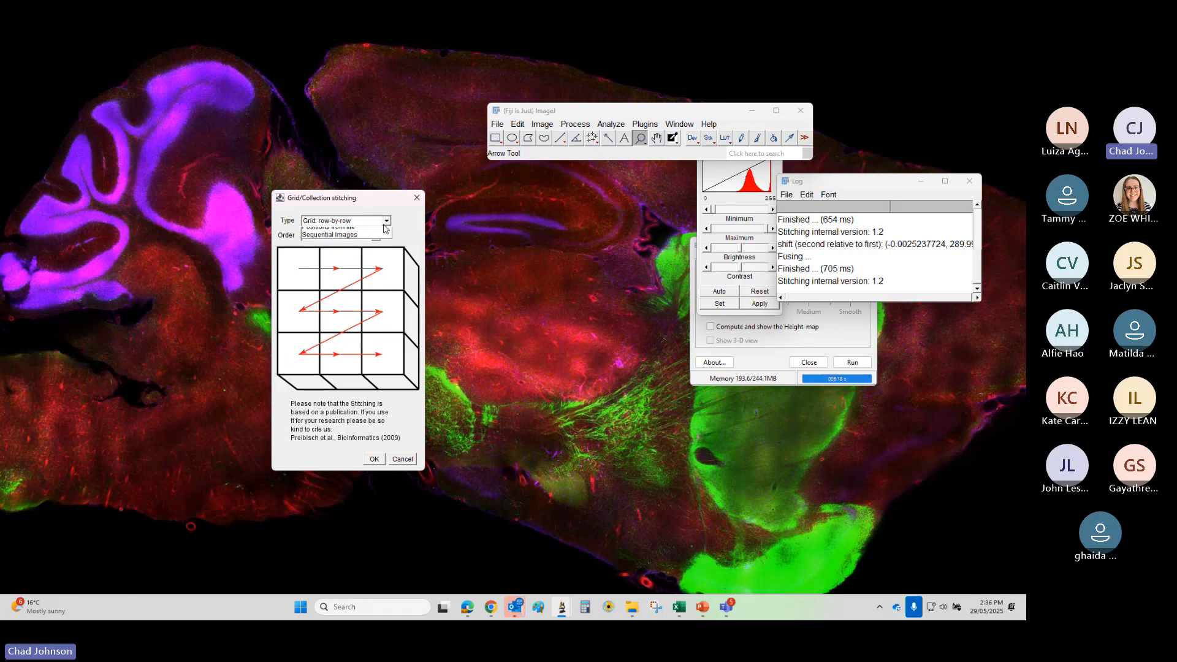
{"action": "left_click", "coordinate": [409, 239]}
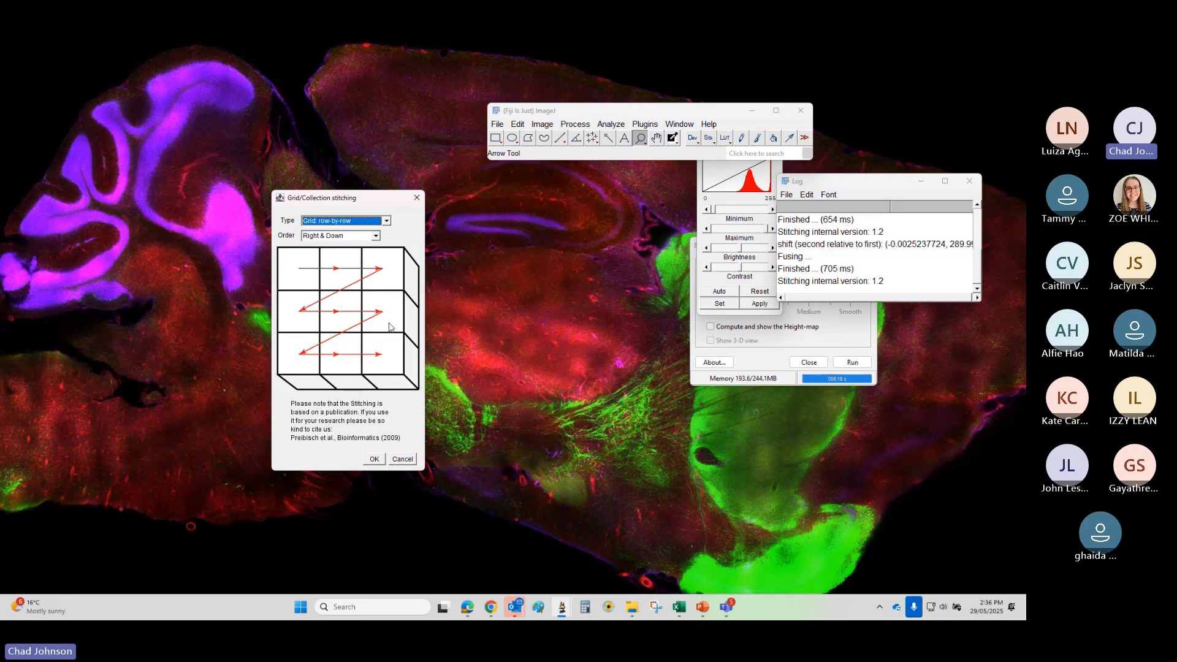
{"action": "left_click", "coordinate": [387, 221]}
{"action": "left_click", "coordinate": [313, 239]}
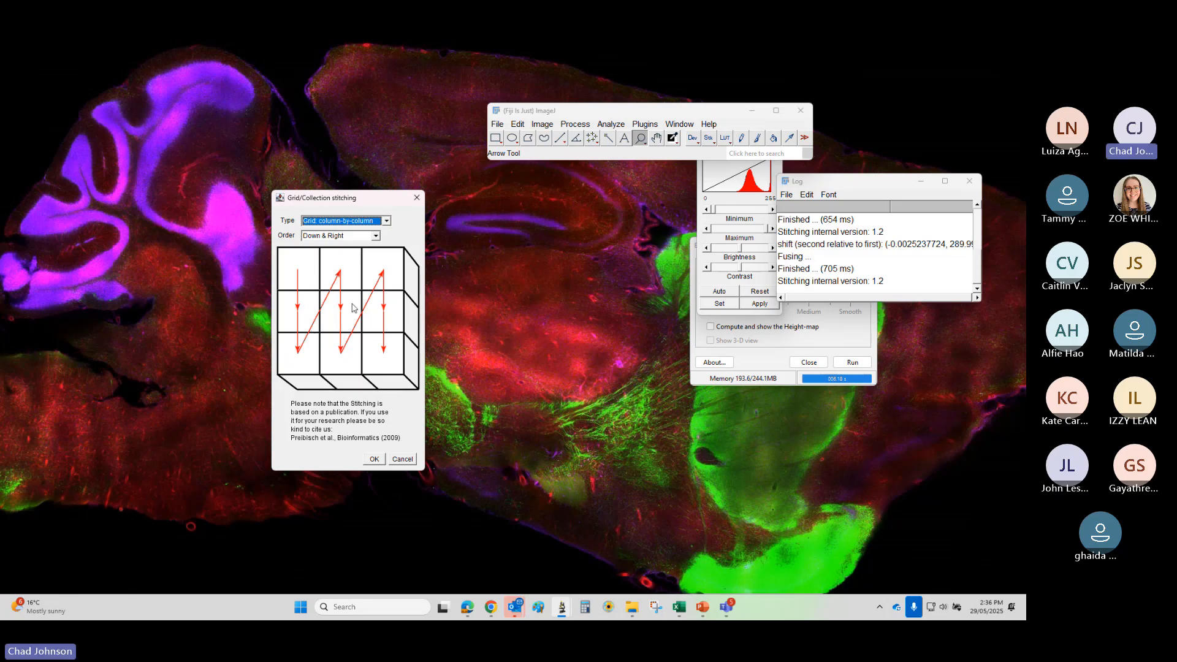
{"action": "left_click", "coordinate": [377, 221]}
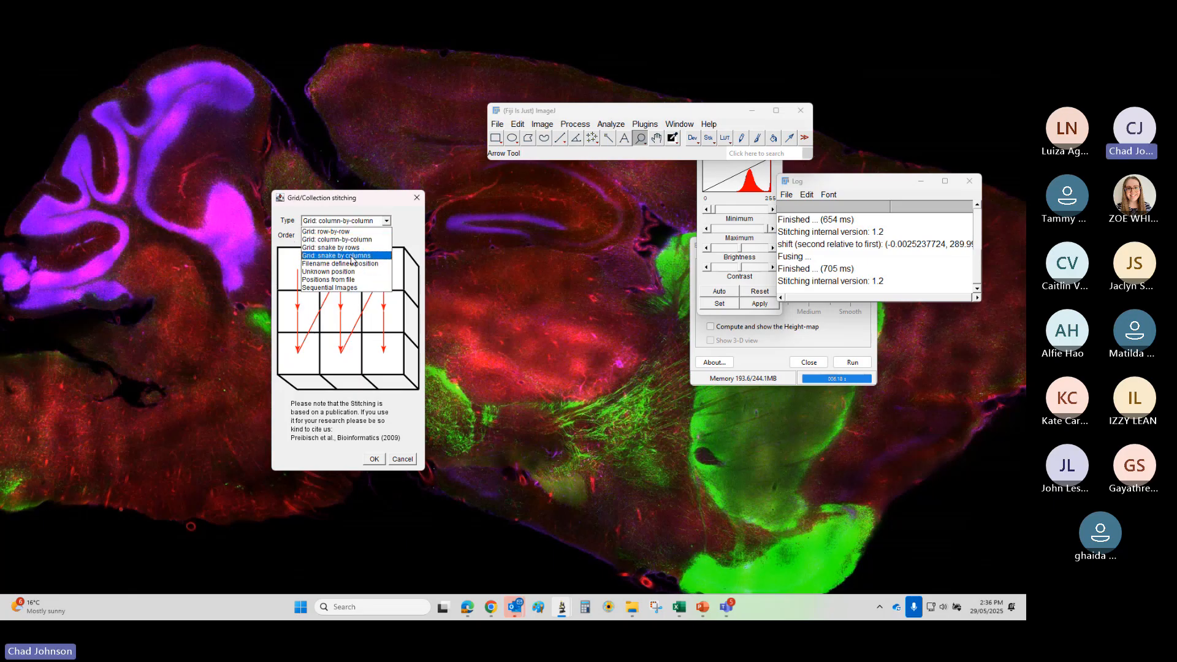
{"action": "left_click", "coordinate": [343, 255]}
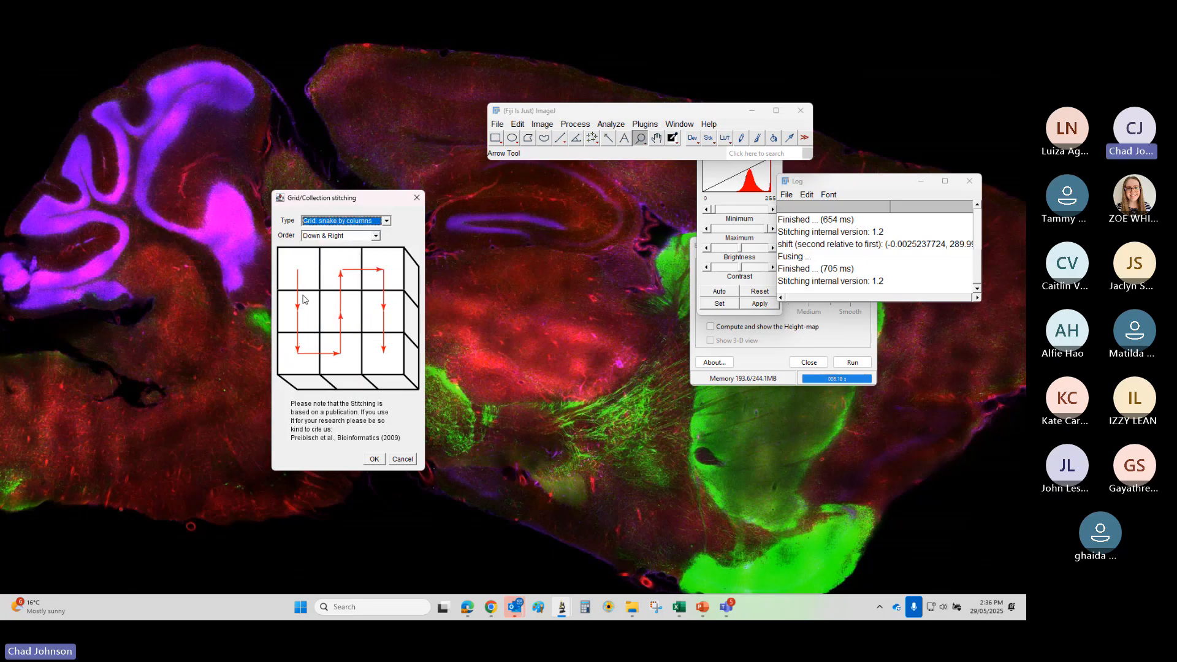
{"action": "left_click", "coordinate": [380, 222]}
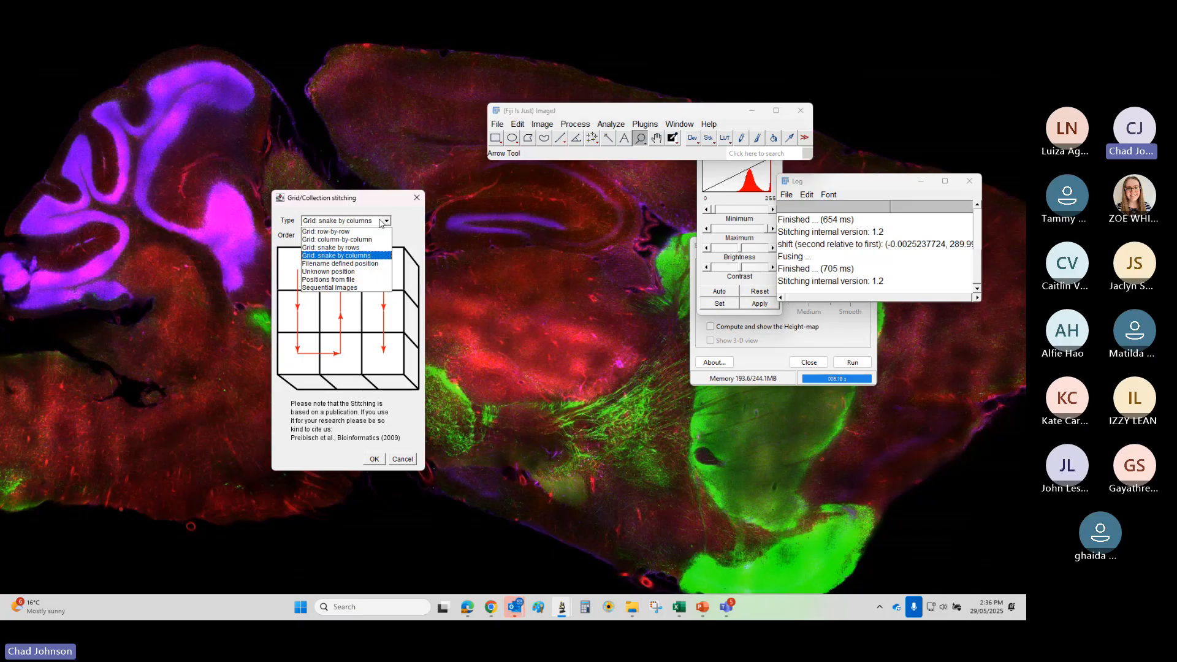
{"action": "left_click", "coordinate": [362, 272]}
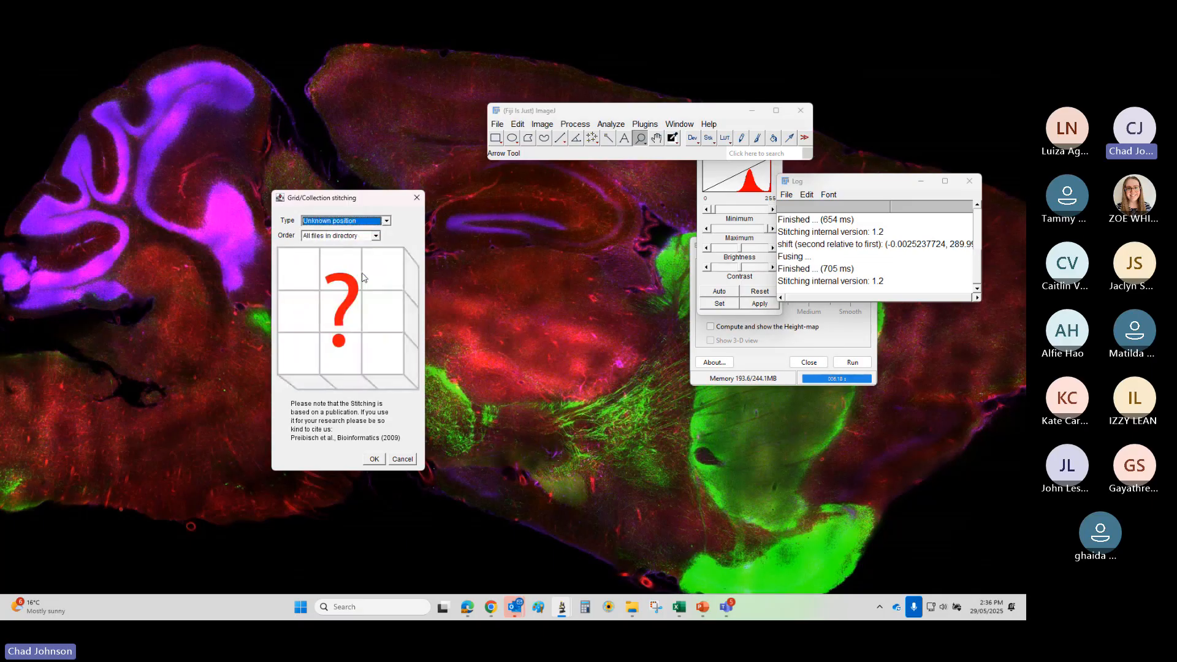
{"action": "left_click", "coordinate": [386, 221]}
{"action": "left_click", "coordinate": [344, 227]}
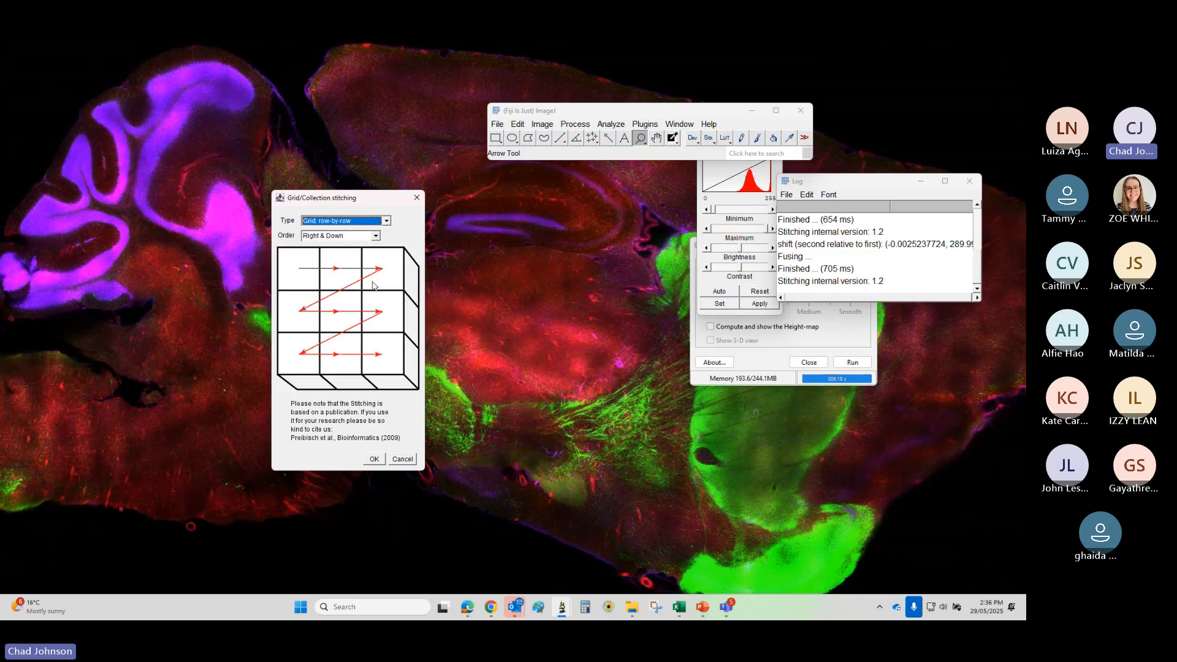
- Set the stitching type to Unknown position with all files in directory, and continue to its settings, placing that dialog clear of the main window
{"action": "left_click", "coordinate": [386, 221]}
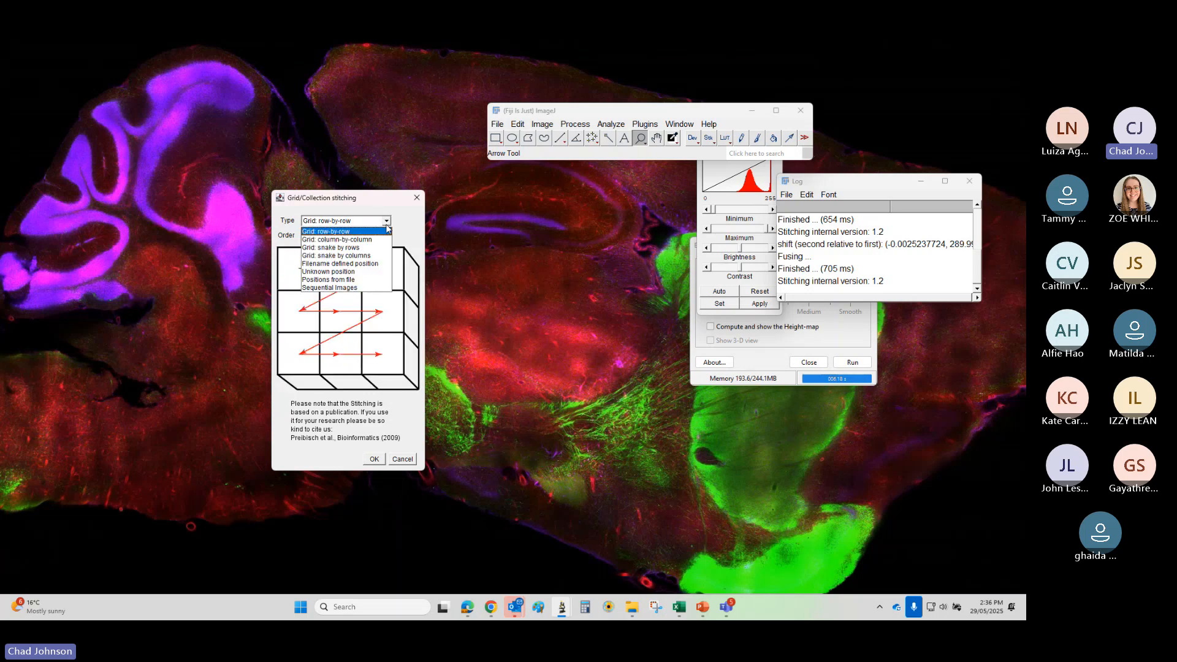
{"action": "left_click", "coordinate": [360, 274]}
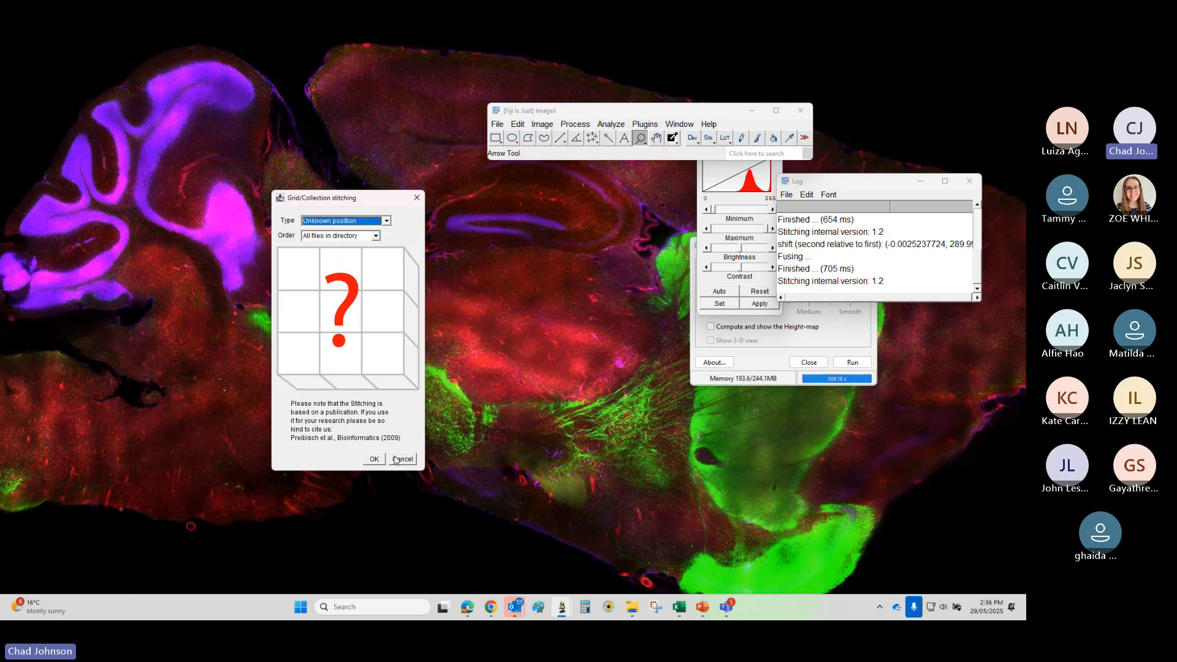
{"action": "left_click", "coordinate": [374, 458]}
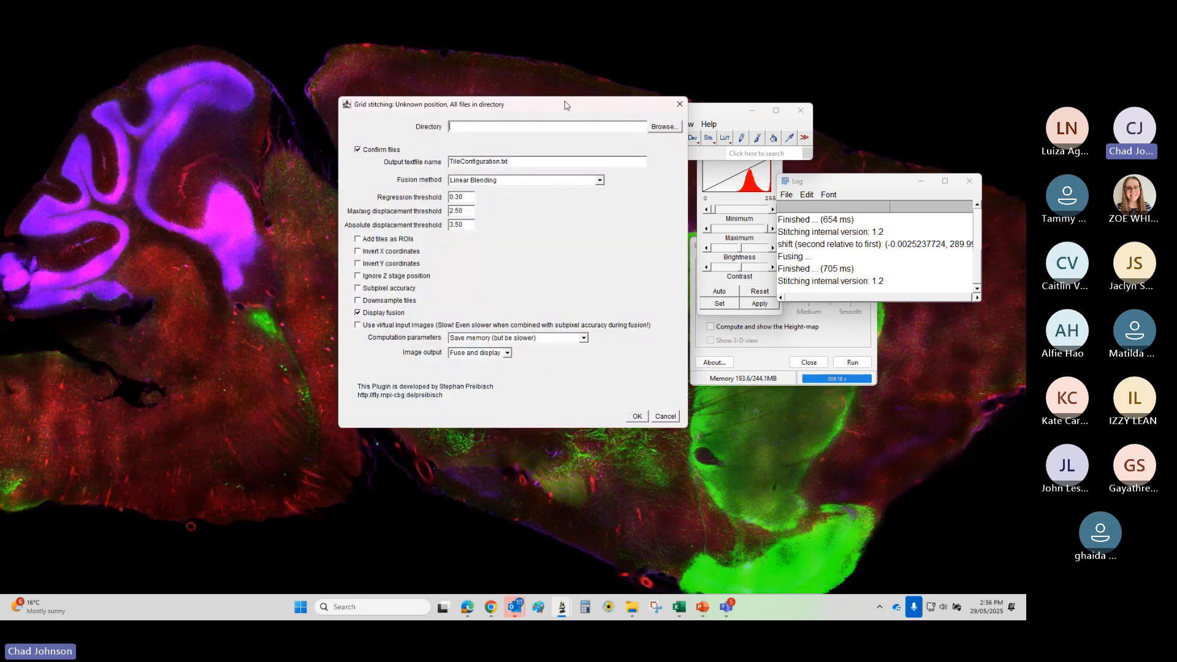
{"action": "left_click_drag", "start_coordinate": [564, 104], "coordinate": [397, 181]}
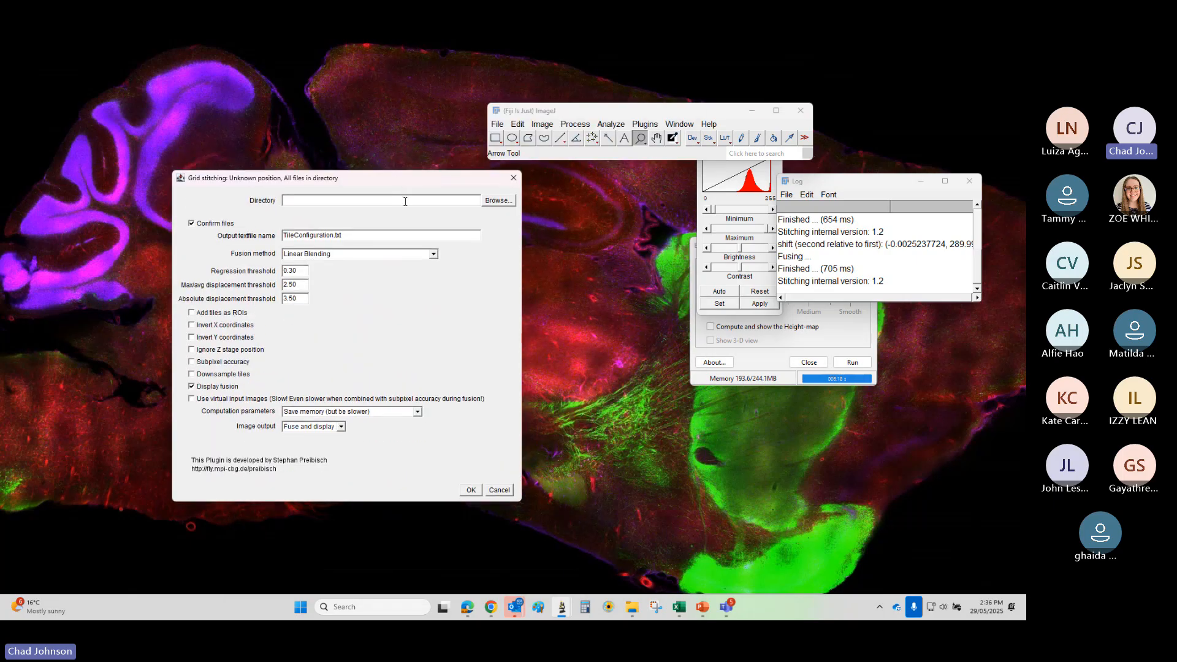
- Browse This PC, Network and the desktop for the folder holding the tile images
{"action": "key", "text": "alt+Tab"}
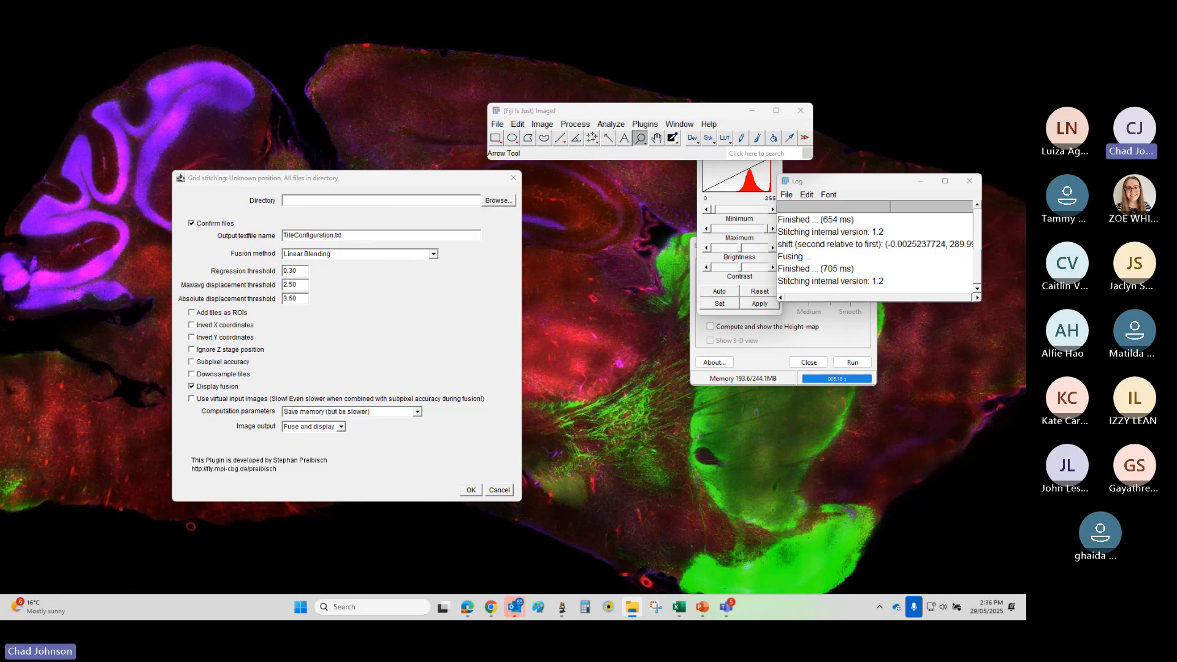
{"action": "left_click", "coordinate": [503, 203]}
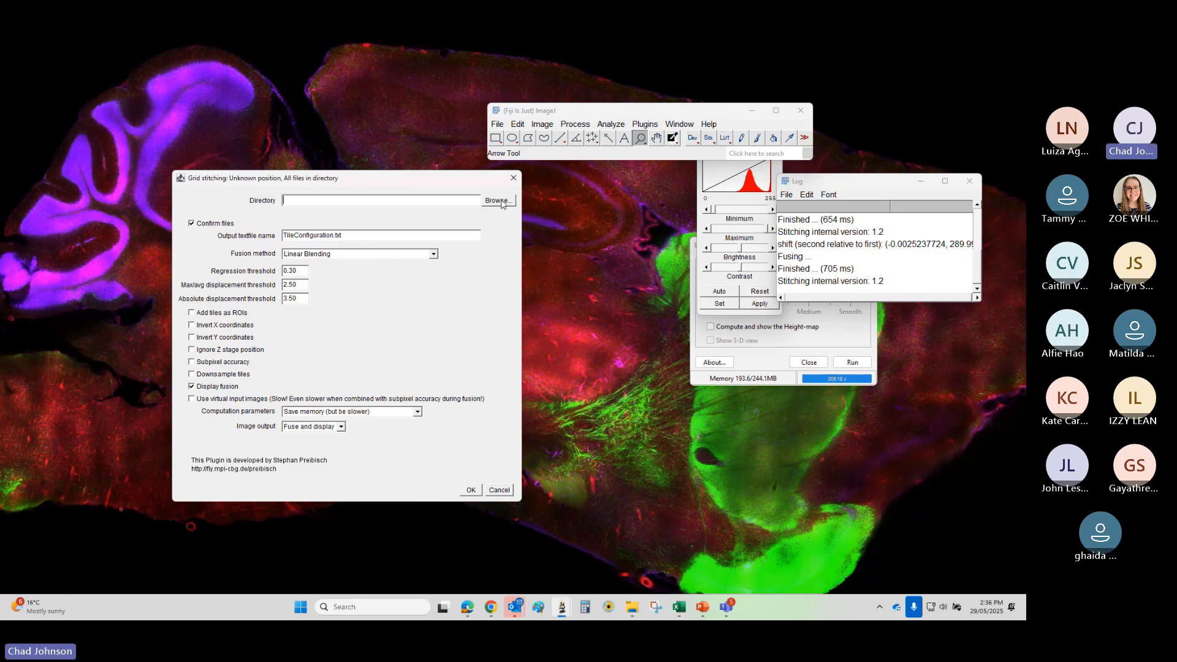
{"action": "left_click", "coordinate": [501, 202]}
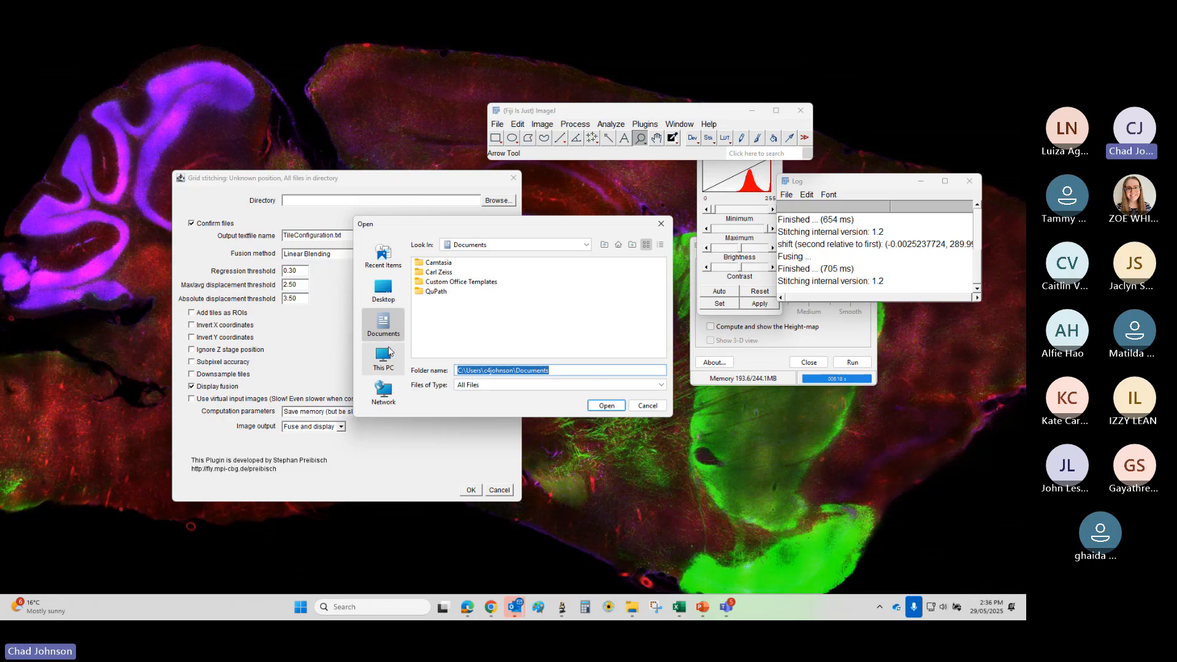
{"action": "left_click", "coordinate": [383, 358]}
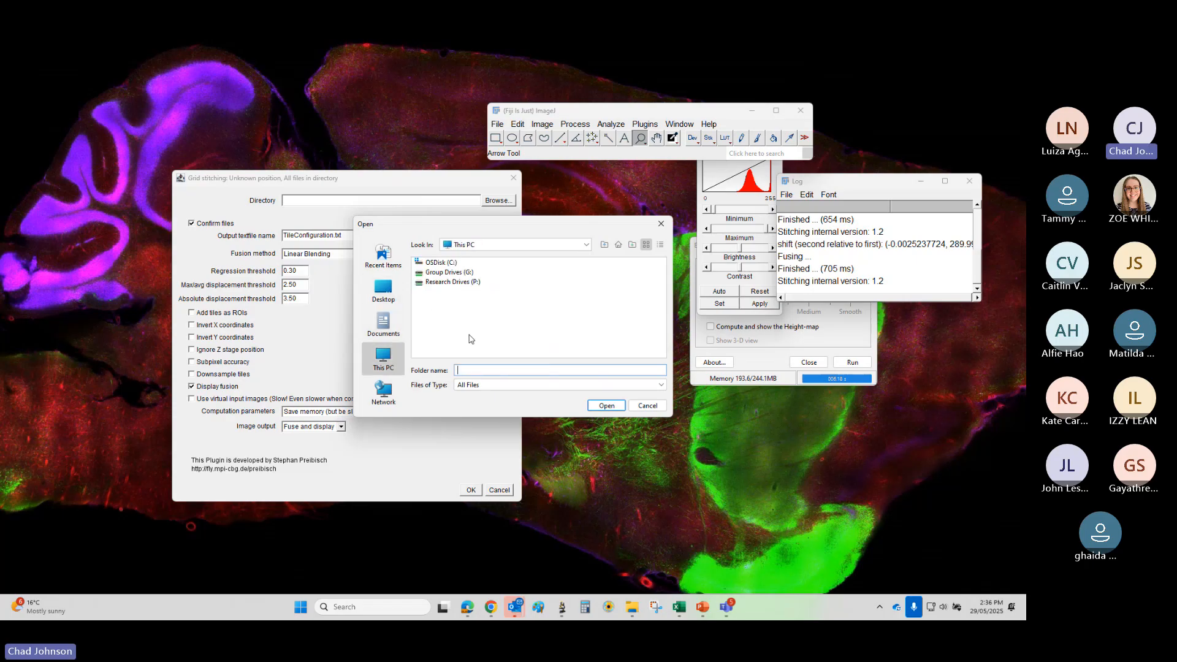
{"action": "left_click", "coordinate": [380, 399]}
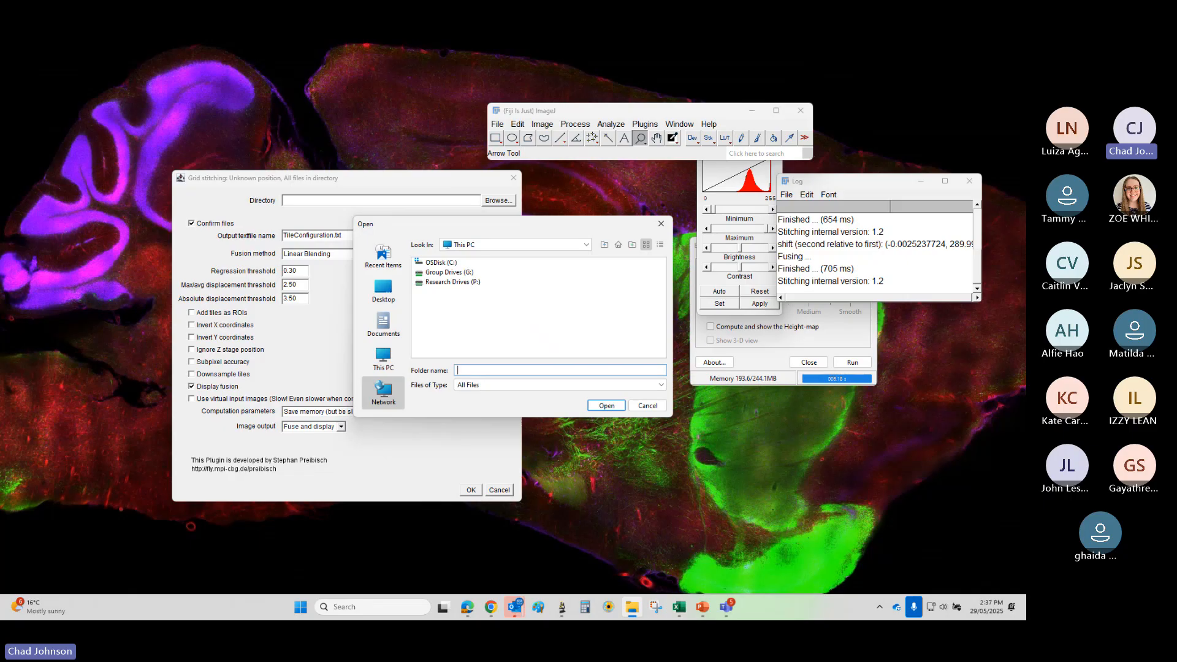
{"action": "left_click", "coordinate": [383, 359]}
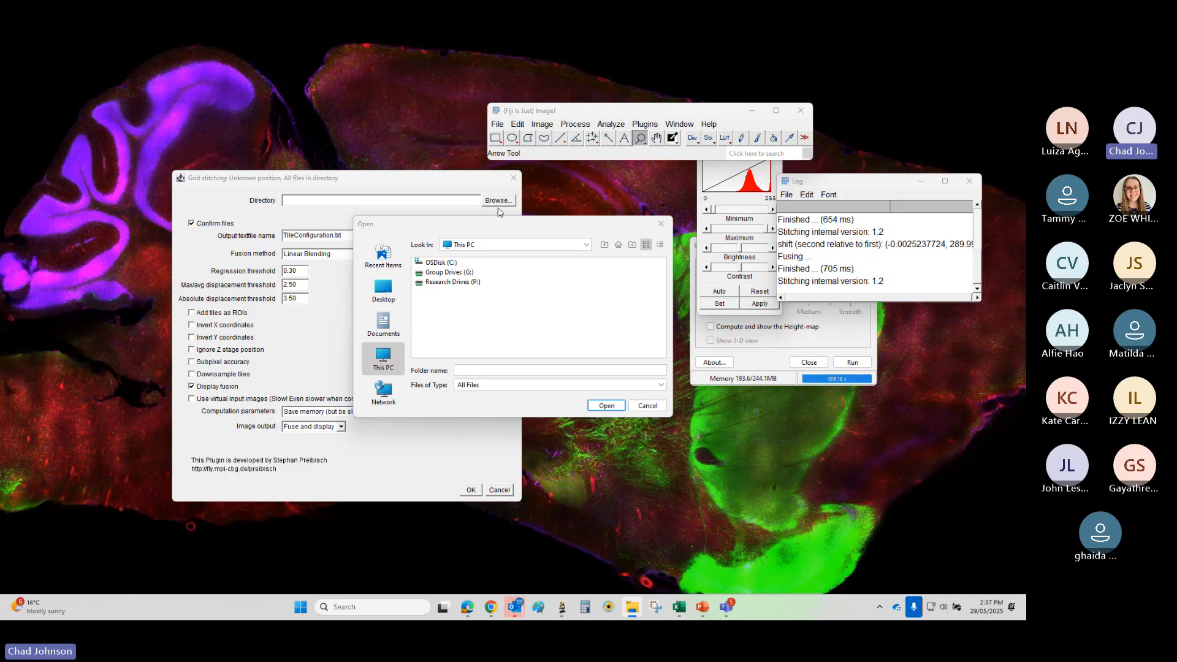
{"action": "left_click", "coordinate": [384, 291]}
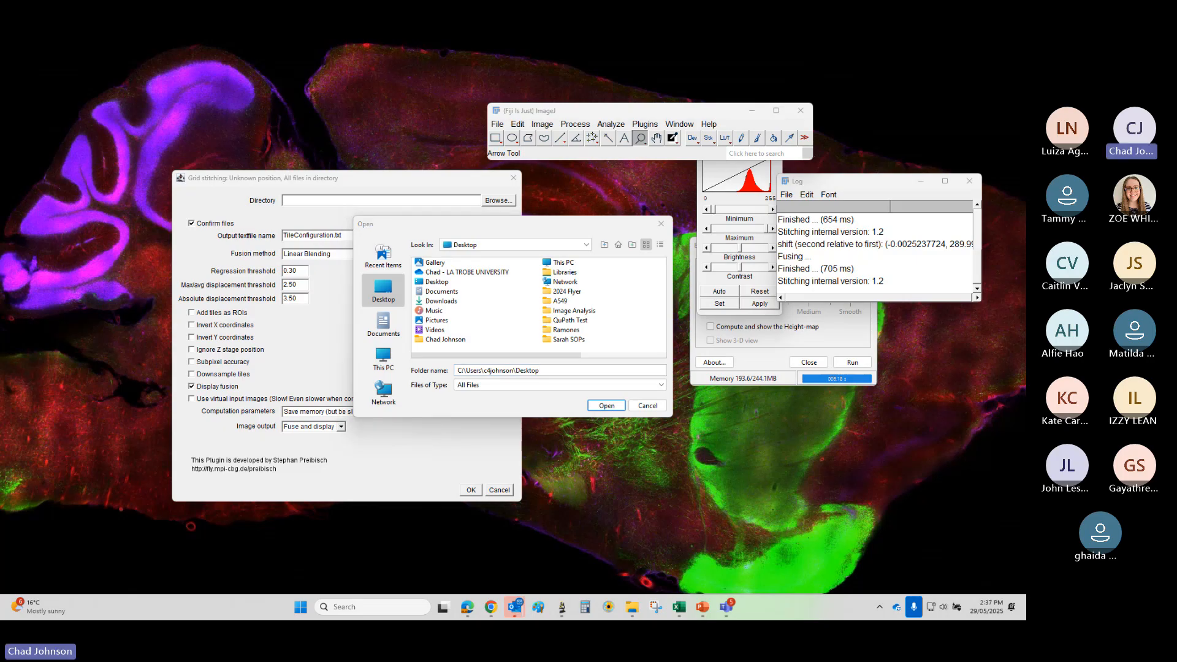
- Create a new folder named Brain on the desktop and open it
{"action": "key", "text": "ctrl+shift+n"}
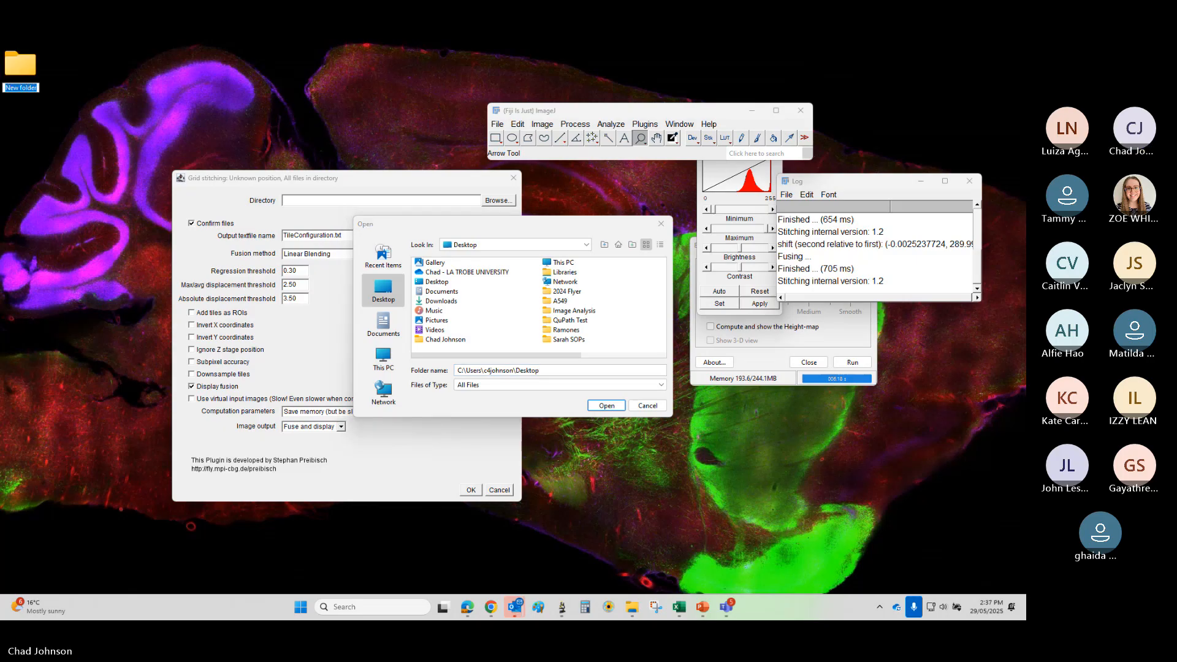
{"action": "type", "text": "Brain"}
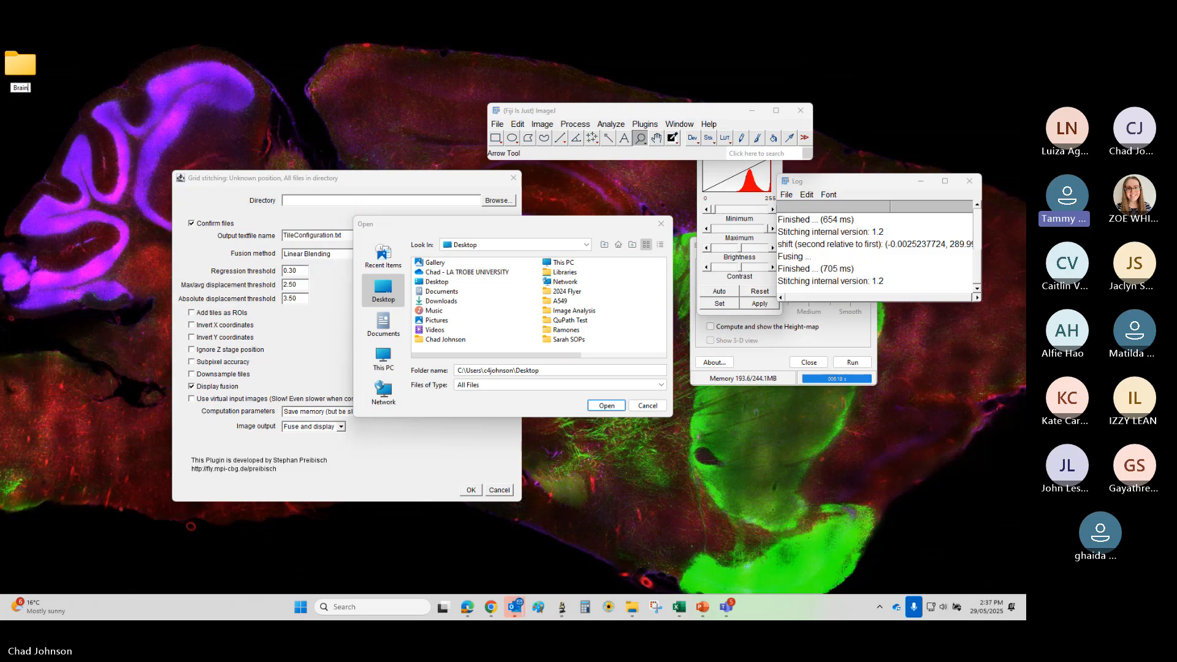
{"action": "key", "text": "Return"}
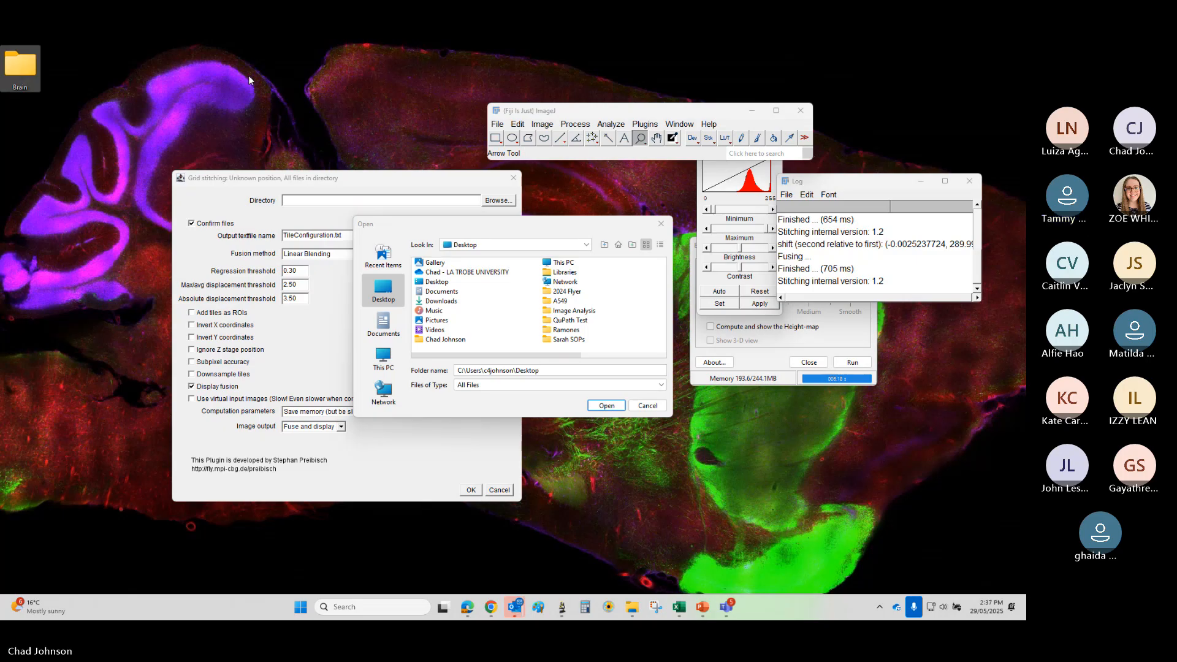
{"action": "double_click", "coordinate": [21, 71]}
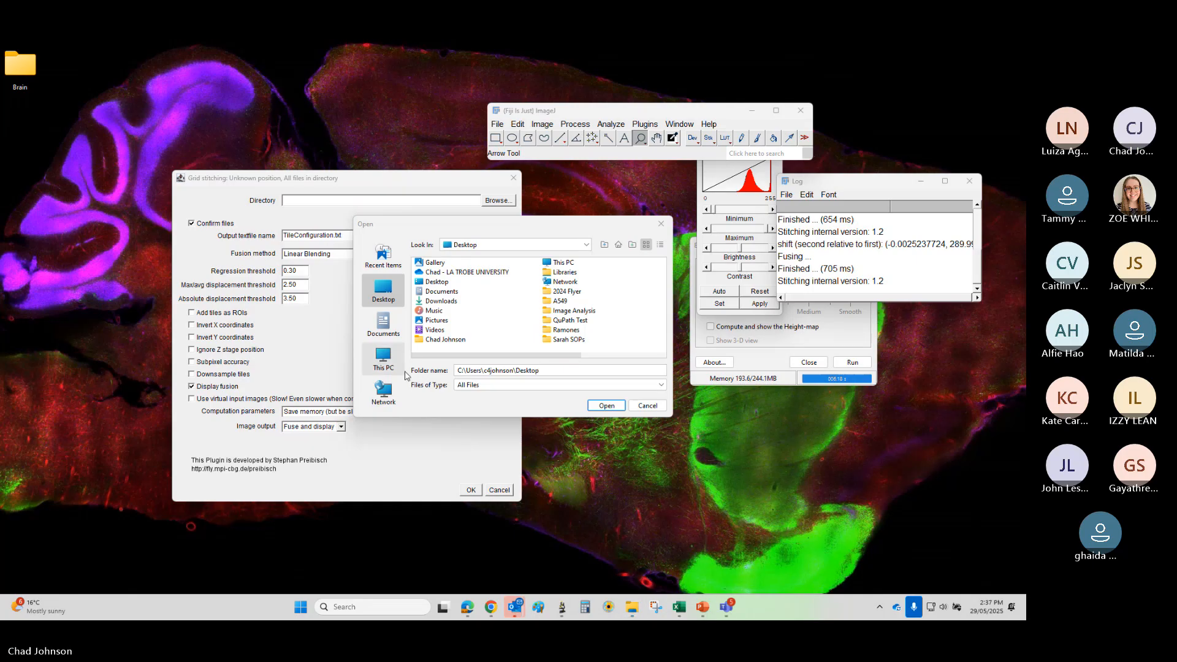
- Reload the folder browser and set the grid stitching directory to the Brain folder on the desktop
{"action": "left_click_drag", "start_coordinate": [552, 361], "coordinate": [566, 362]}
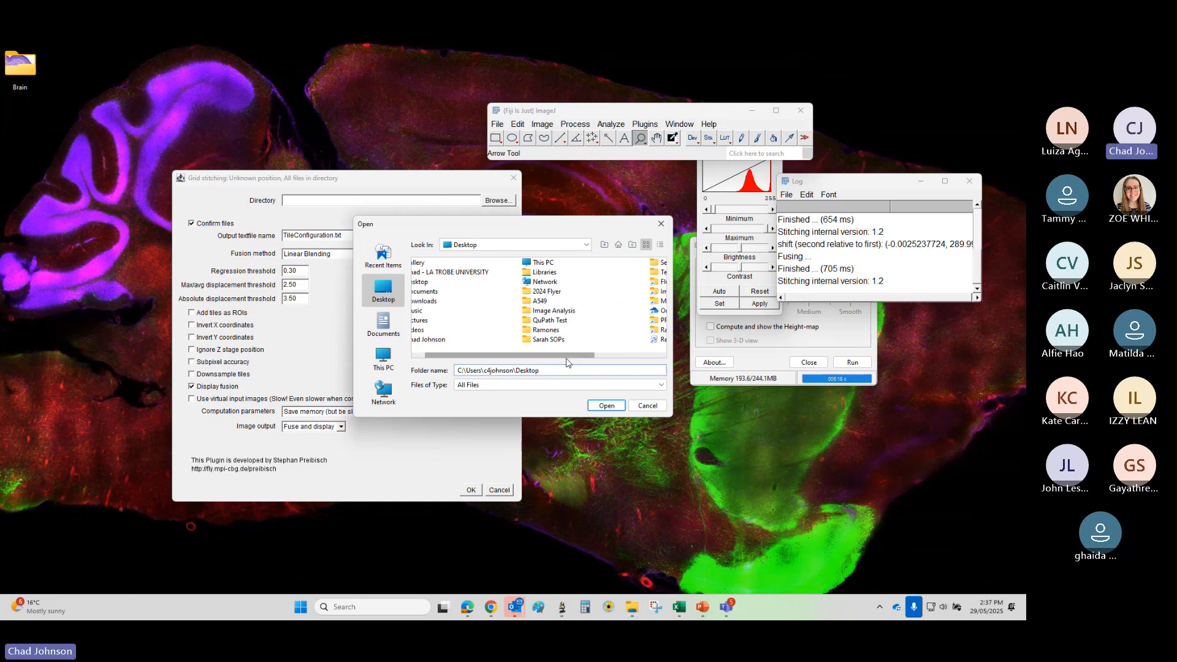
{"action": "left_click", "coordinate": [647, 405]}
{"action": "left_click", "coordinate": [498, 200]}
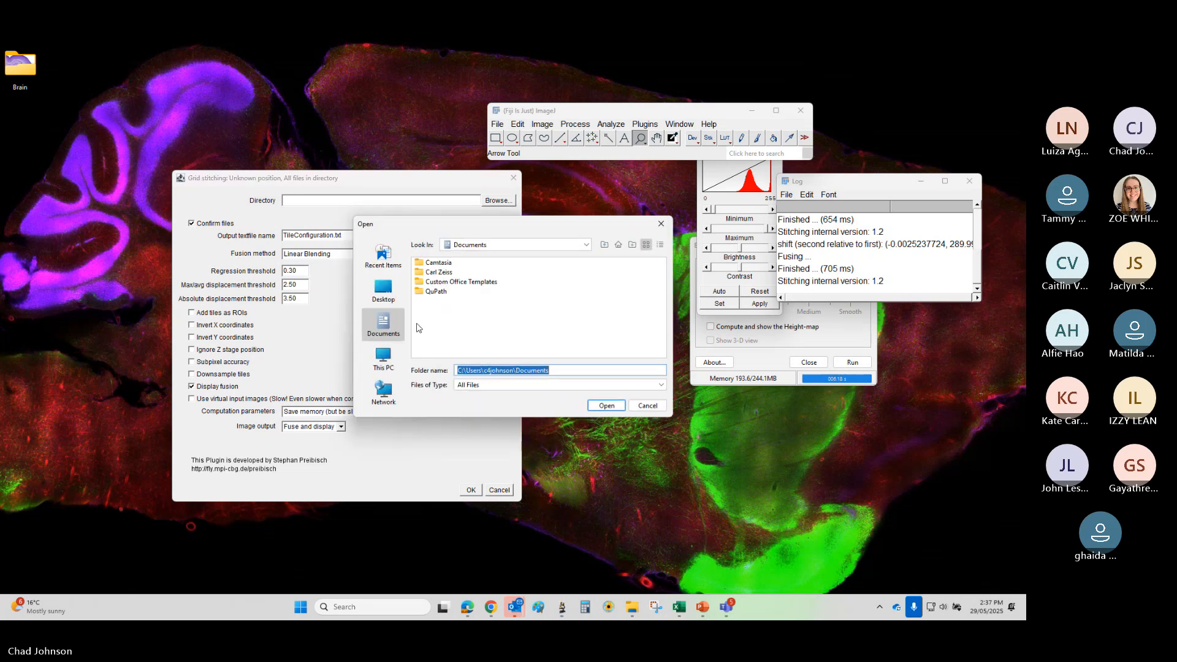
{"action": "left_click", "coordinate": [374, 294]}
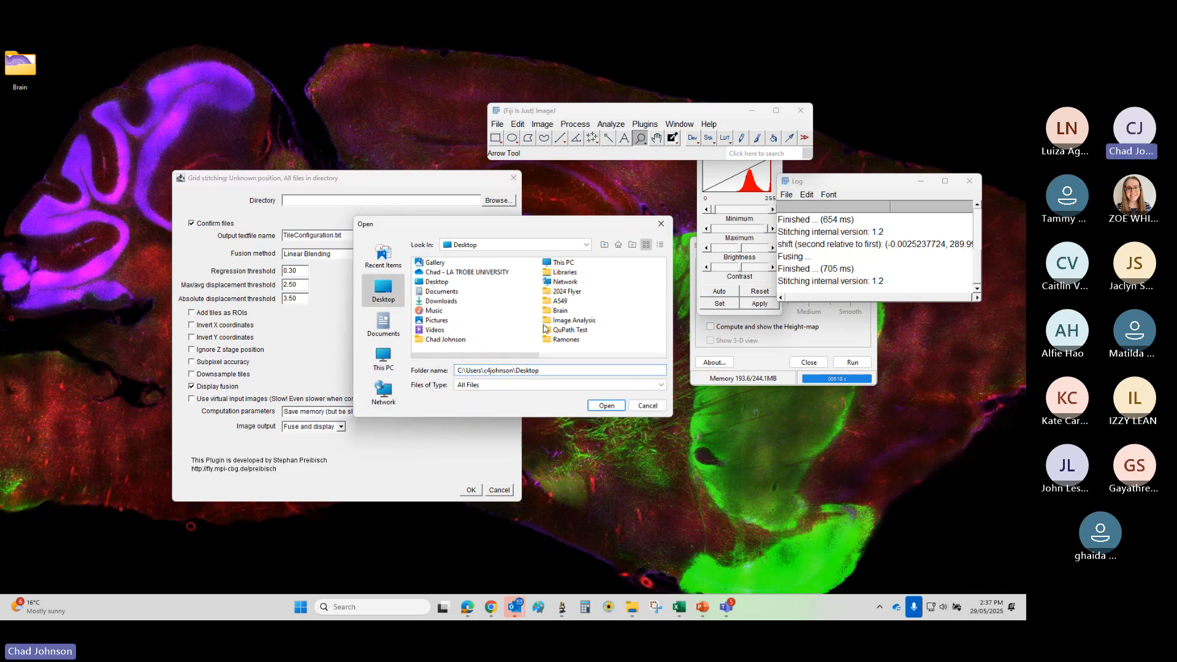
{"action": "double_click", "coordinate": [564, 316]}
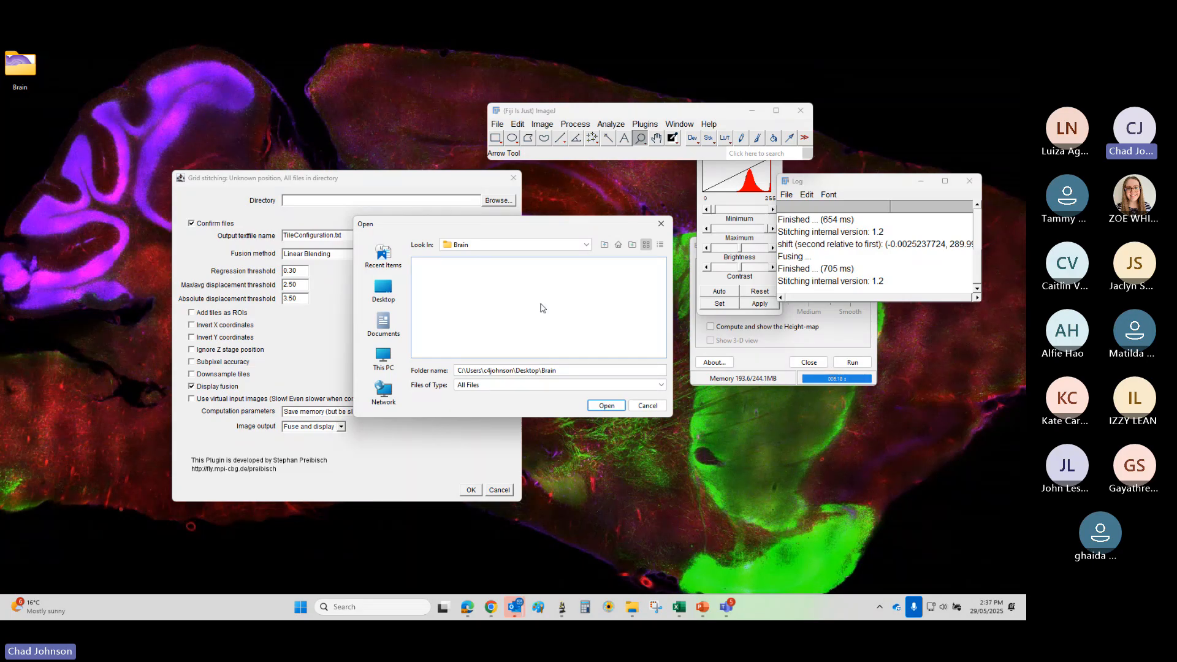
{"action": "left_click", "coordinate": [606, 407]}
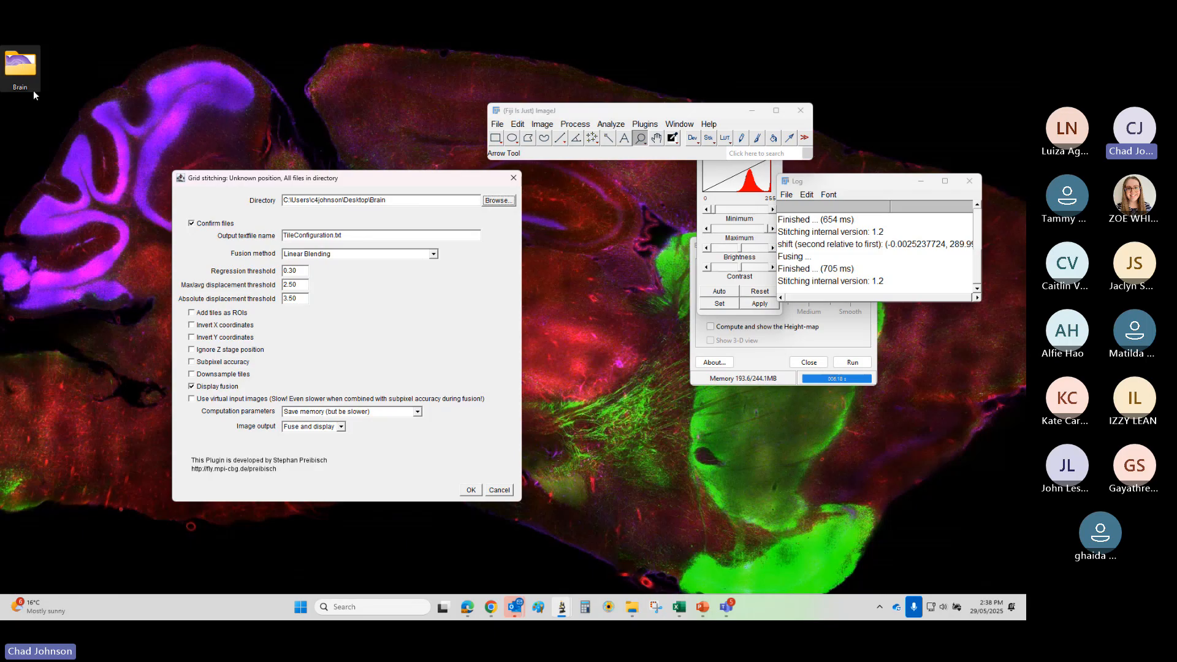
- Try the Average fusion method and return to Linear Blending
{"action": "left_click", "coordinate": [389, 256]}
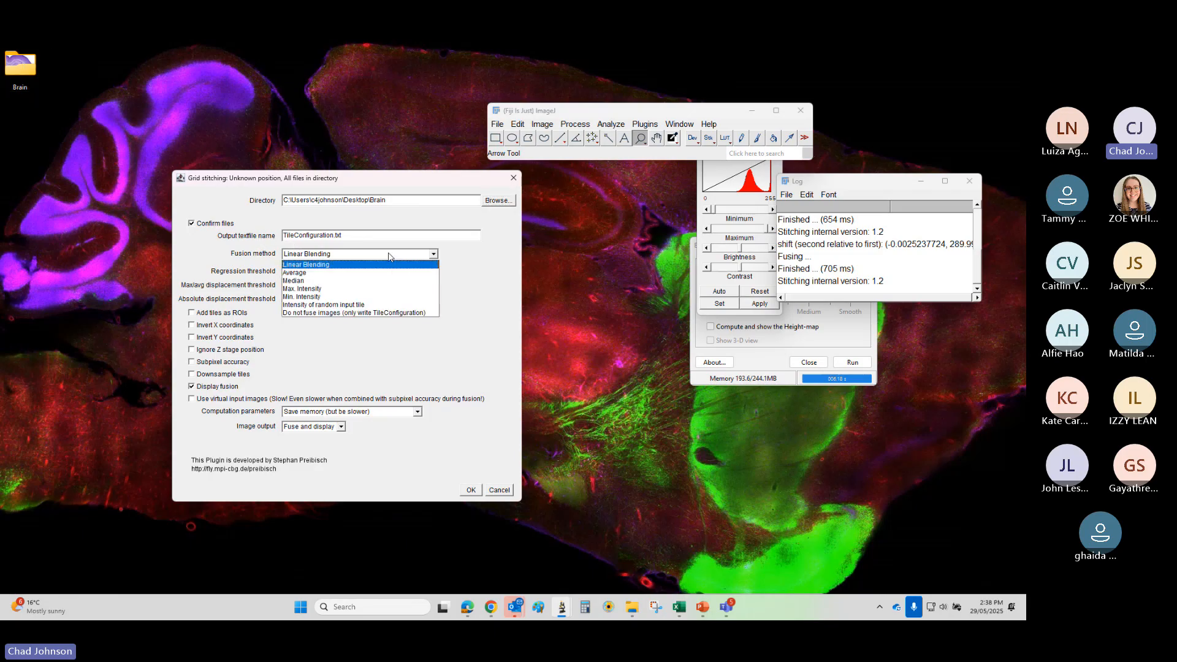
{"action": "left_click", "coordinate": [319, 273]}
{"action": "left_click", "coordinate": [319, 254]}
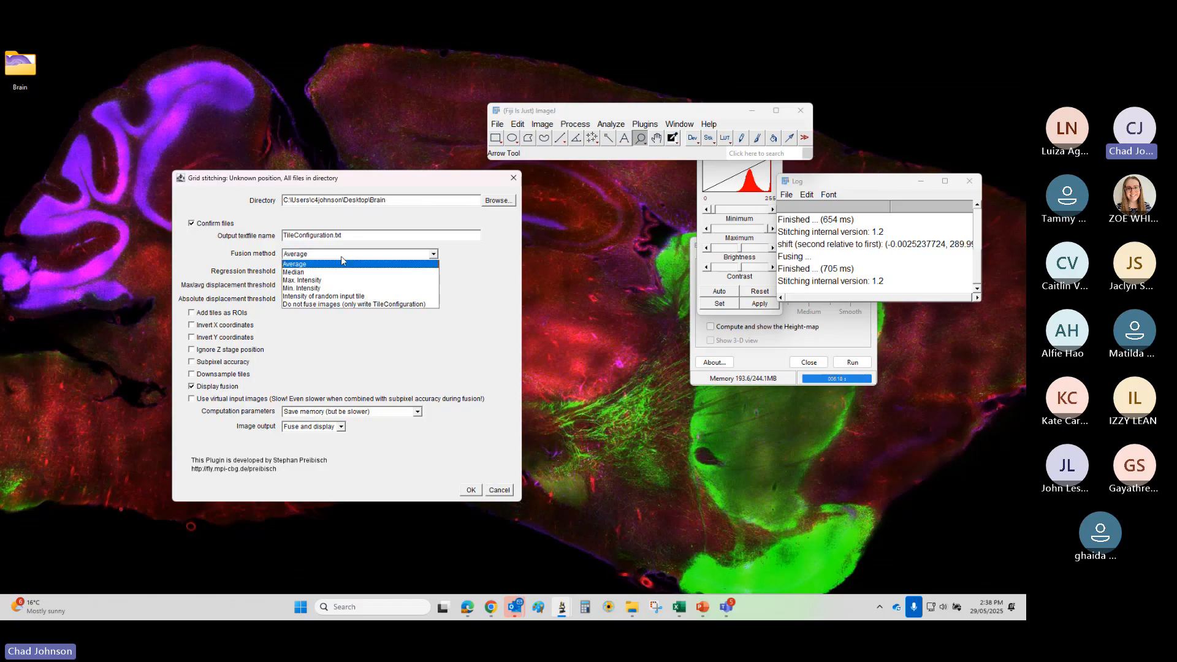
{"action": "left_click", "coordinate": [319, 264]}
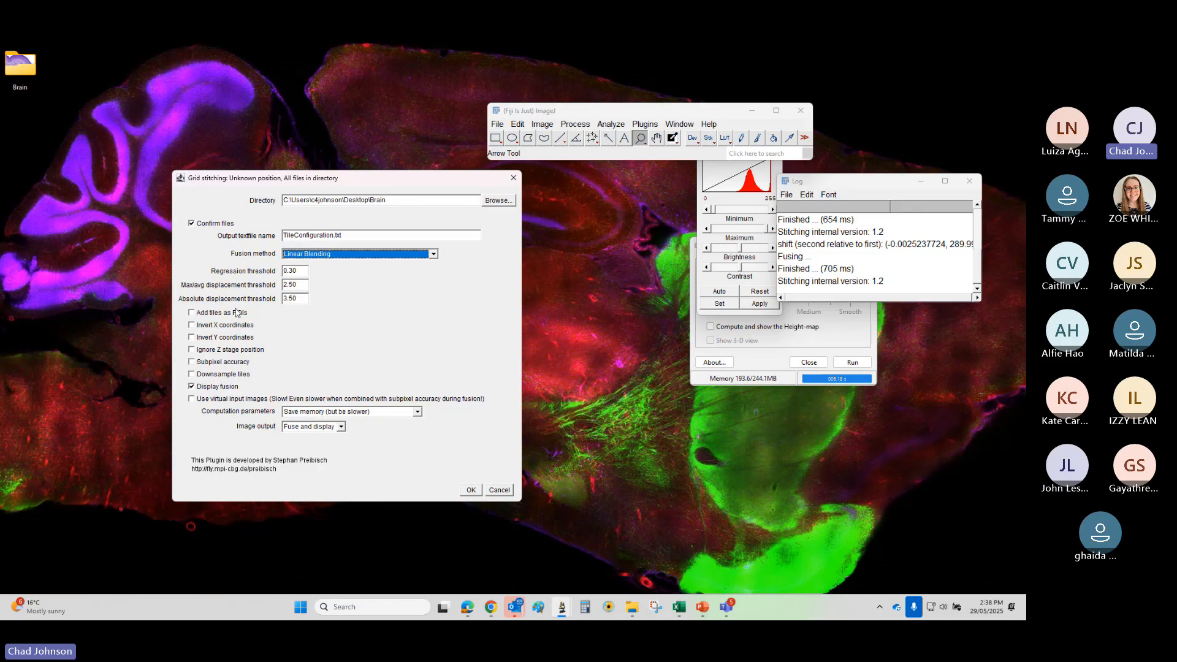
- Enable Subpixel accuracy, keeping Add tiles as ROIs, Ignore Z stage position and virtual input images off
{"action": "left_click", "coordinate": [192, 314]}
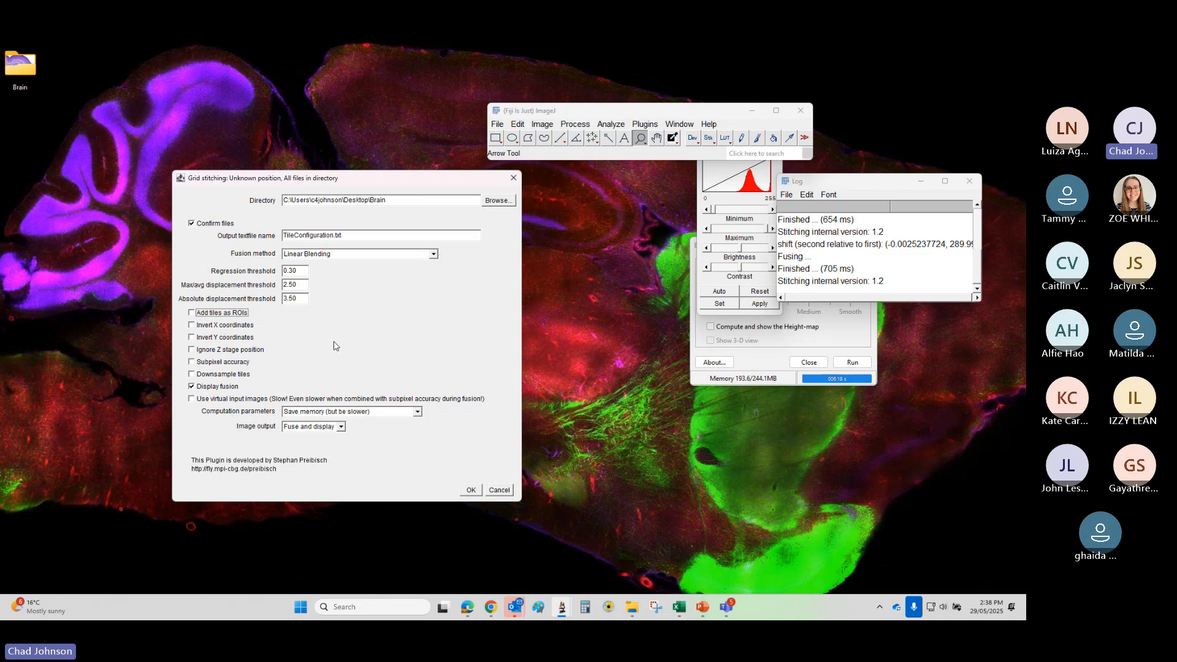
{"action": "left_click", "coordinate": [192, 350]}
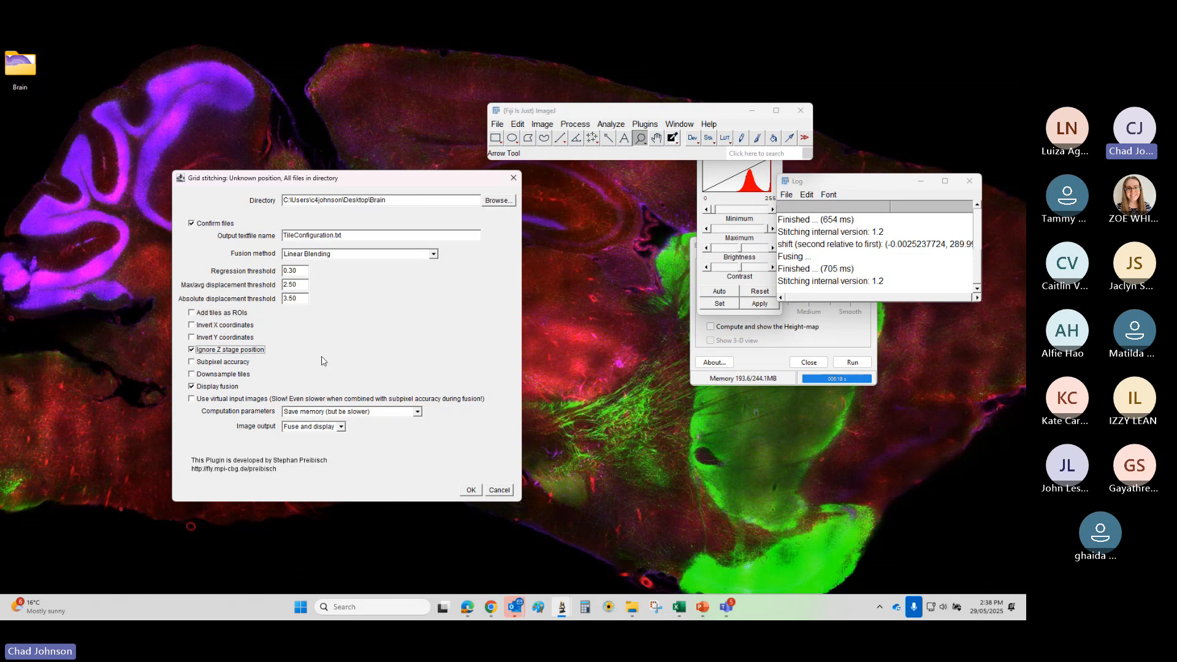
{"action": "left_click", "coordinate": [192, 351]}
{"action": "left_click", "coordinate": [192, 350]}
{"action": "left_click", "coordinate": [192, 363]}
{"action": "left_click", "coordinate": [192, 399]}
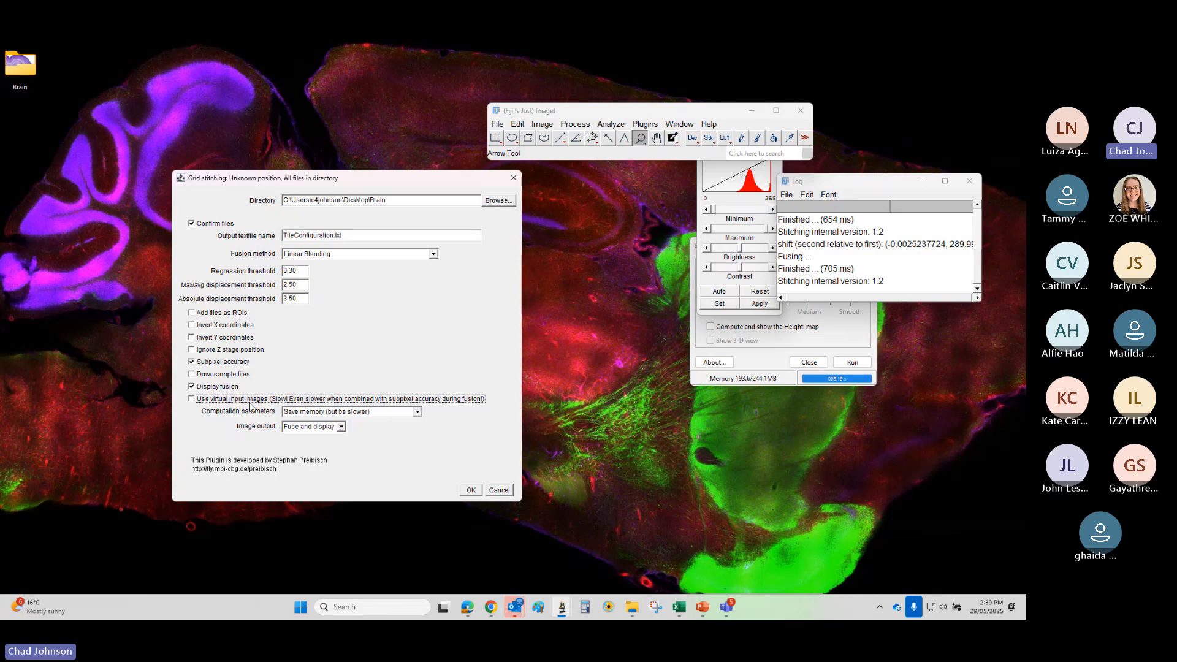
- Set the computation parameters to Save computation time (but use more RAM)
{"action": "left_click", "coordinate": [413, 415]}
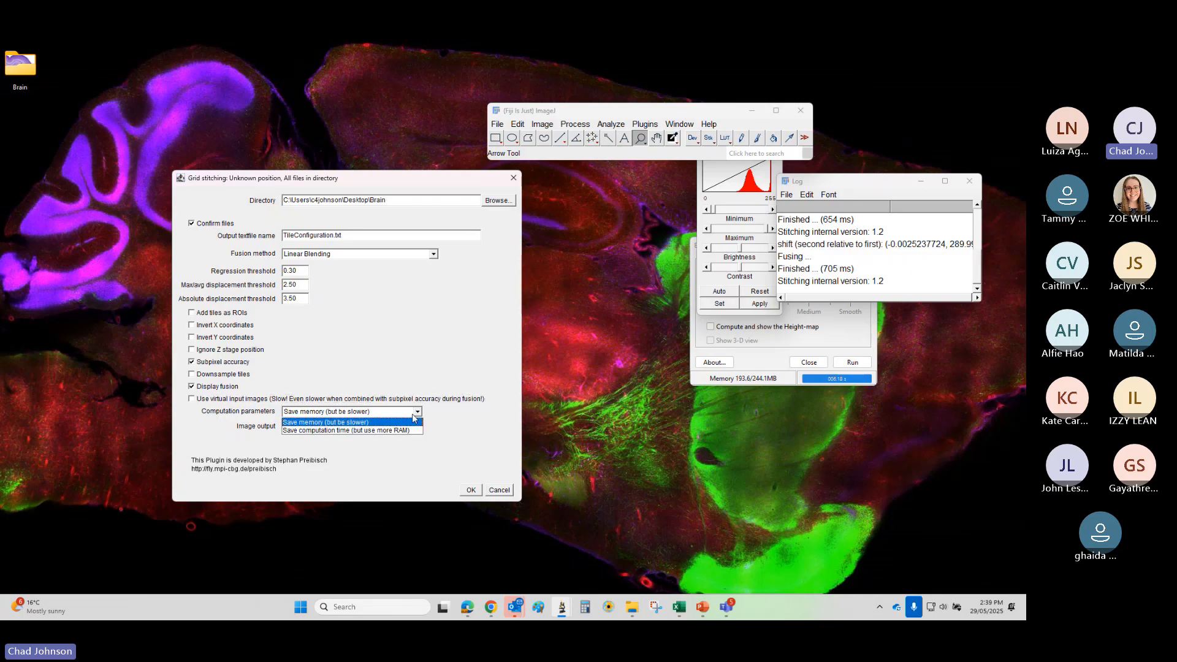
{"action": "left_click", "coordinate": [298, 432]}
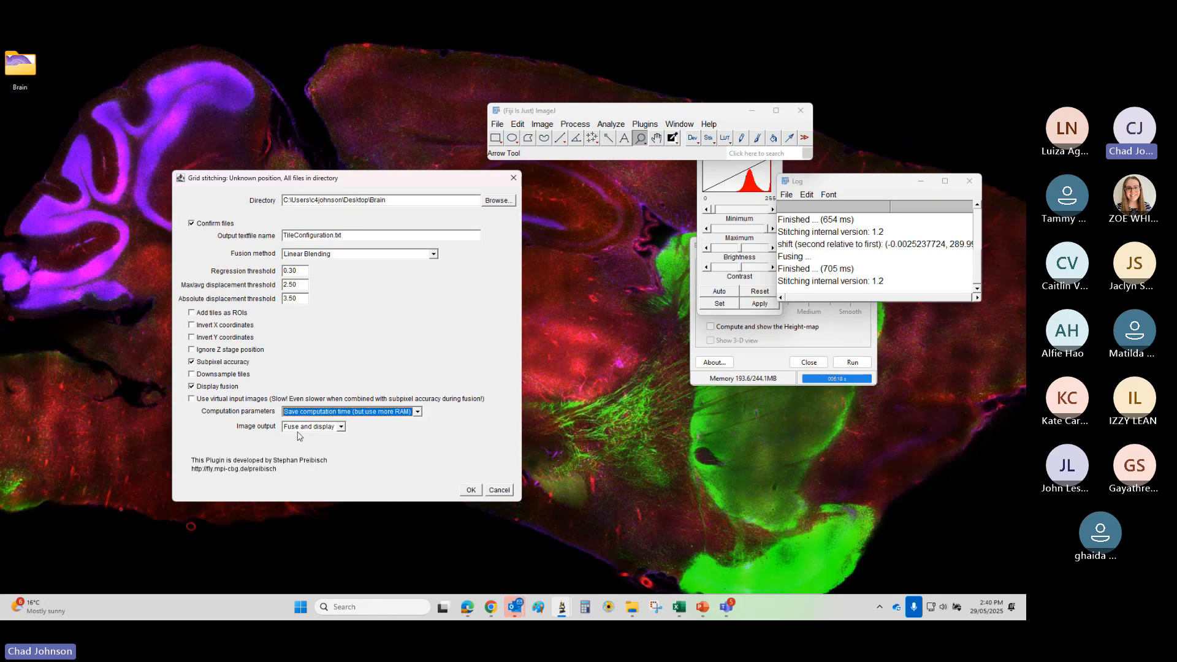
{"action": "left_click", "coordinate": [303, 412]}
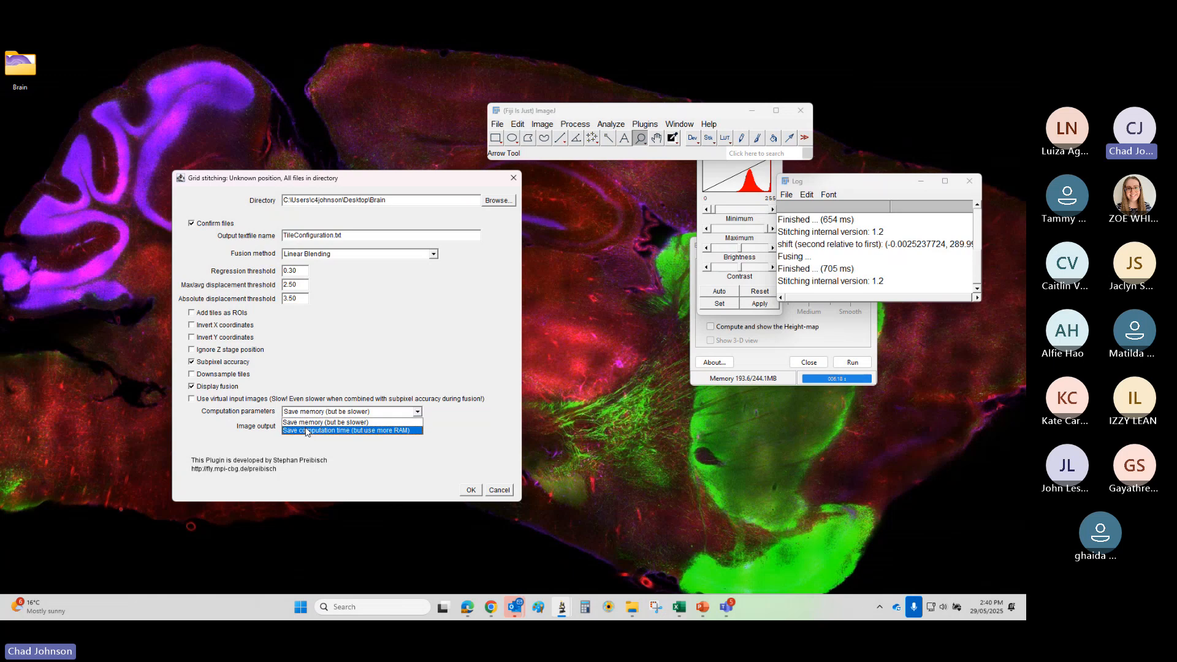
{"action": "left_click", "coordinate": [306, 431]}
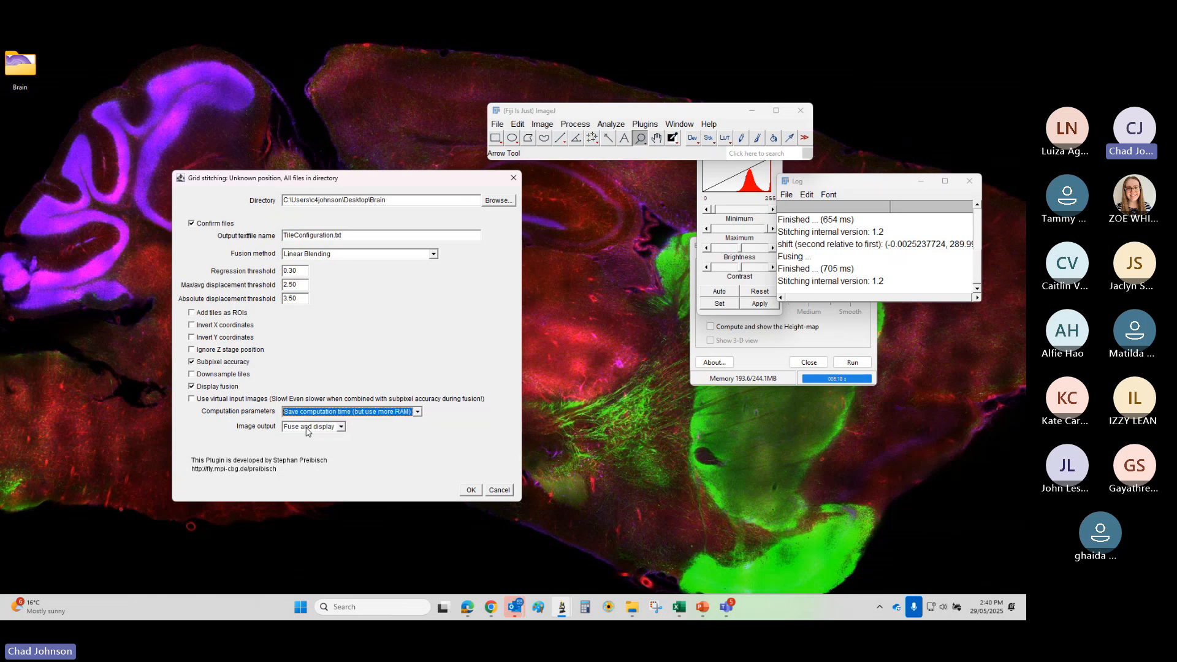
{"action": "left_click", "coordinate": [374, 412]}
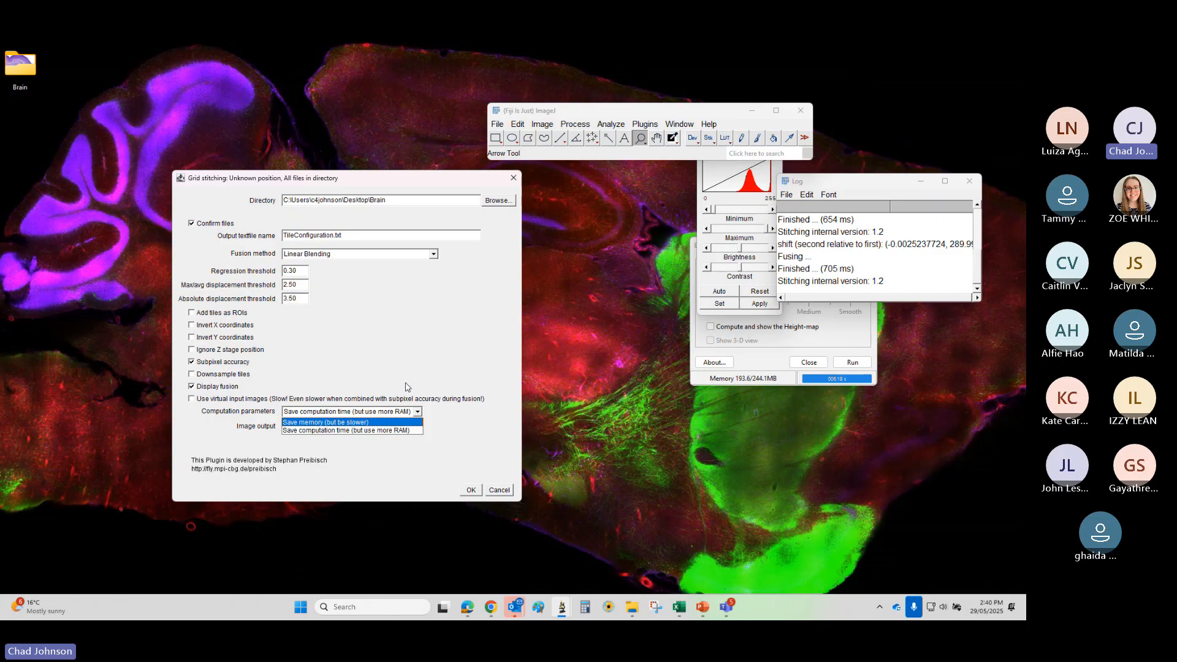
{"action": "left_click", "coordinate": [400, 406]}
{"action": "left_click", "coordinate": [370, 417]}
{"action": "left_click", "coordinate": [371, 428]}
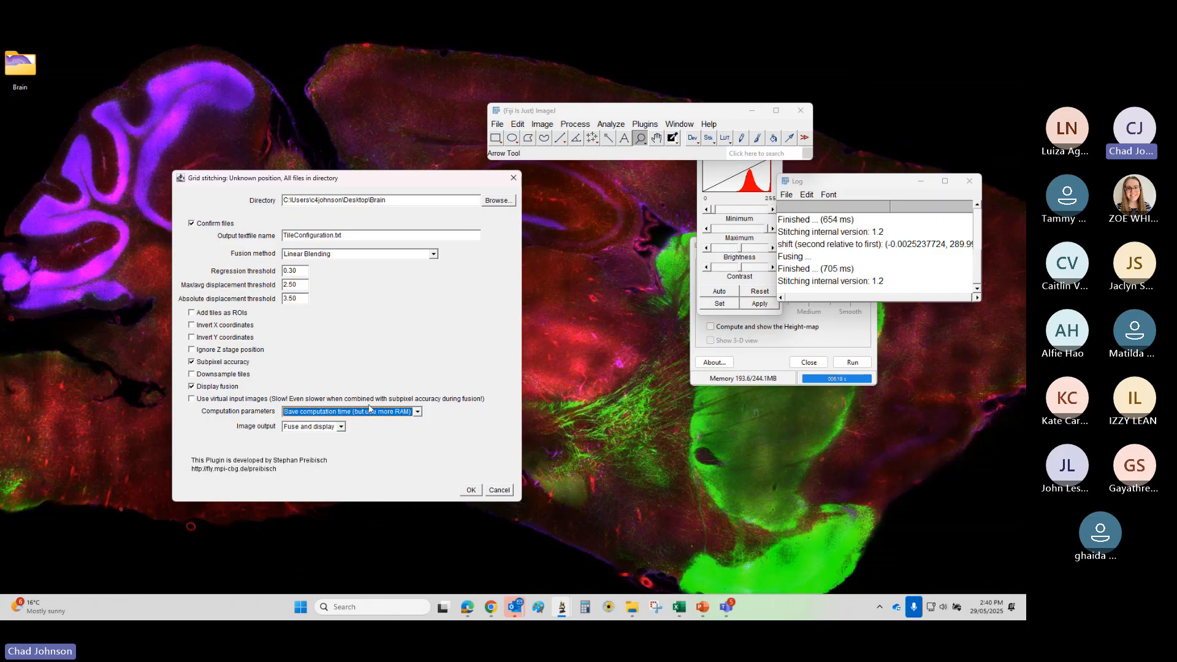
{"action": "left_click", "coordinate": [370, 402]}
{"action": "left_click", "coordinate": [365, 414]}
{"action": "left_click", "coordinate": [358, 427]}
- Accept the stitching settings and confirm all four tiles, Brain-1.tif to Brain-4.tif, to run the stitching
{"action": "left_click", "coordinate": [470, 490]}
{"action": "left_click_drag", "start_coordinate": [522, 161], "coordinate": [400, 242]}
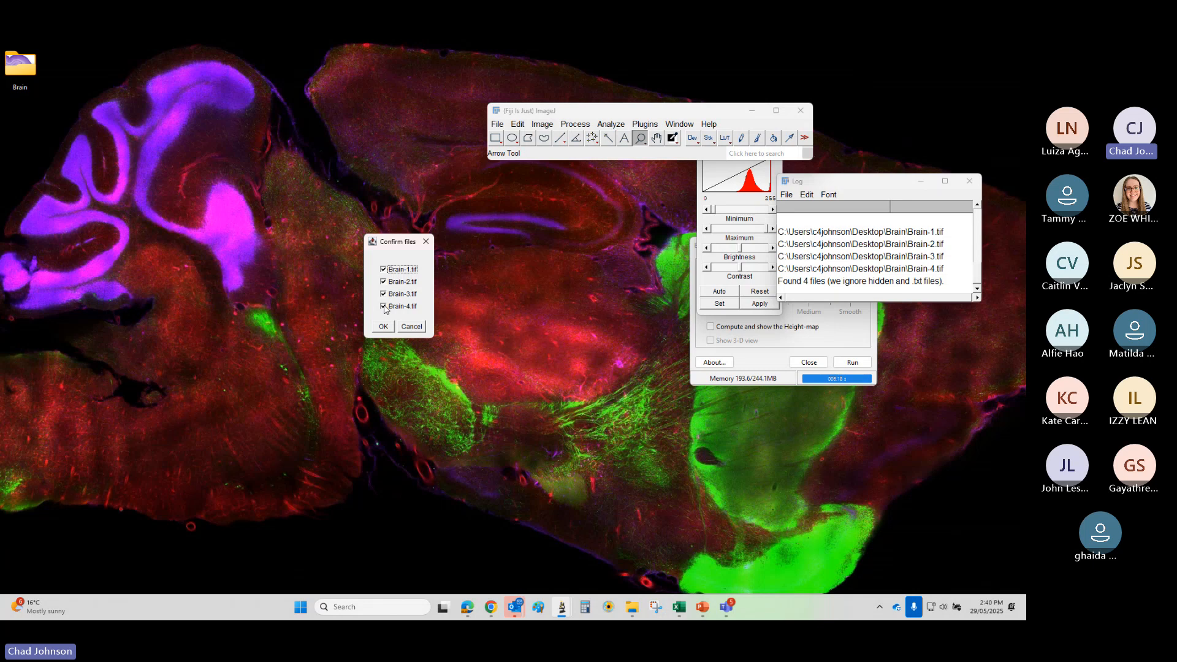
{"action": "left_click", "coordinate": [384, 307]}
{"action": "left_click", "coordinate": [384, 294]}
{"action": "left_click", "coordinate": [385, 283]}
{"action": "left_click", "coordinate": [385, 283]}
{"action": "left_click", "coordinate": [384, 294]}
{"action": "left_click", "coordinate": [384, 306]}
{"action": "left_click", "coordinate": [383, 326]}
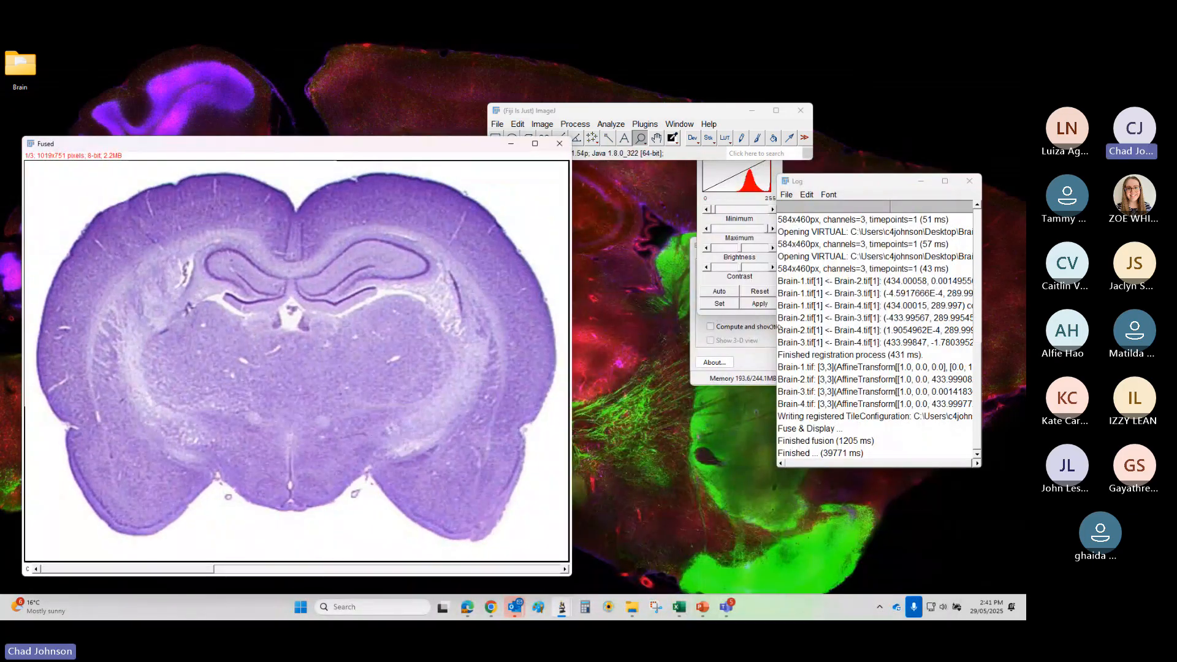
- Widen the Log window to read the registration output and inspect the hippocampal area of the fused brain image up close
{"action": "left_click_drag", "start_coordinate": [776, 332], "coordinate": [586, 331]}
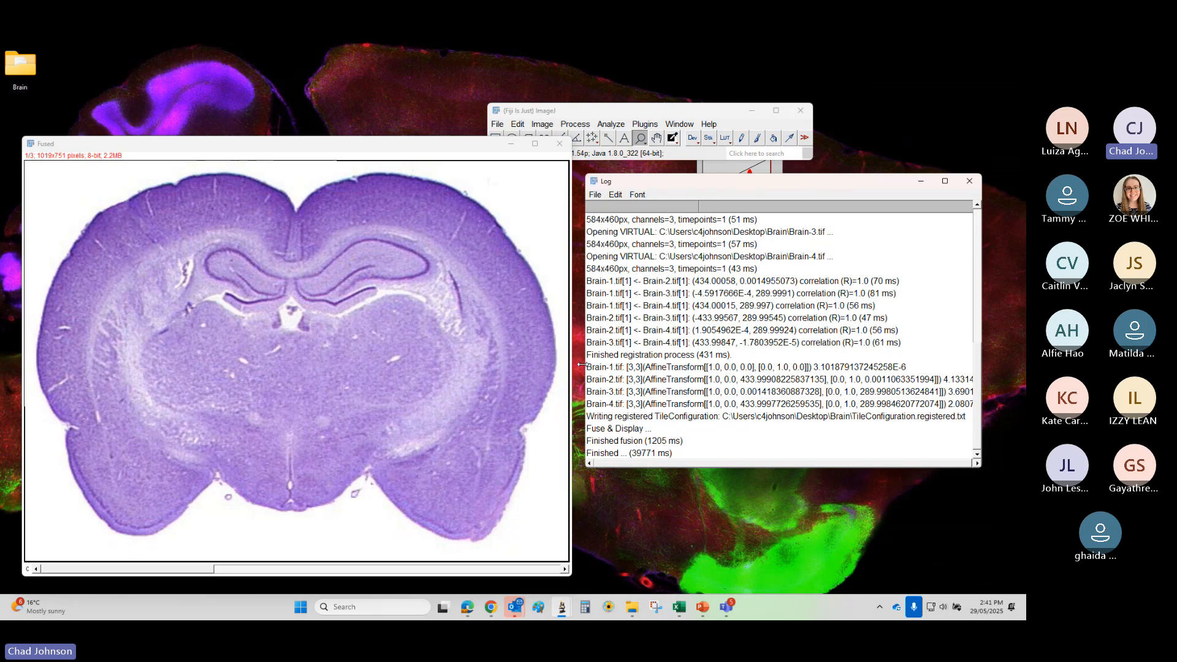
{"action": "left_click", "coordinate": [272, 295]}
{"action": "left_click", "coordinate": [270, 296]}
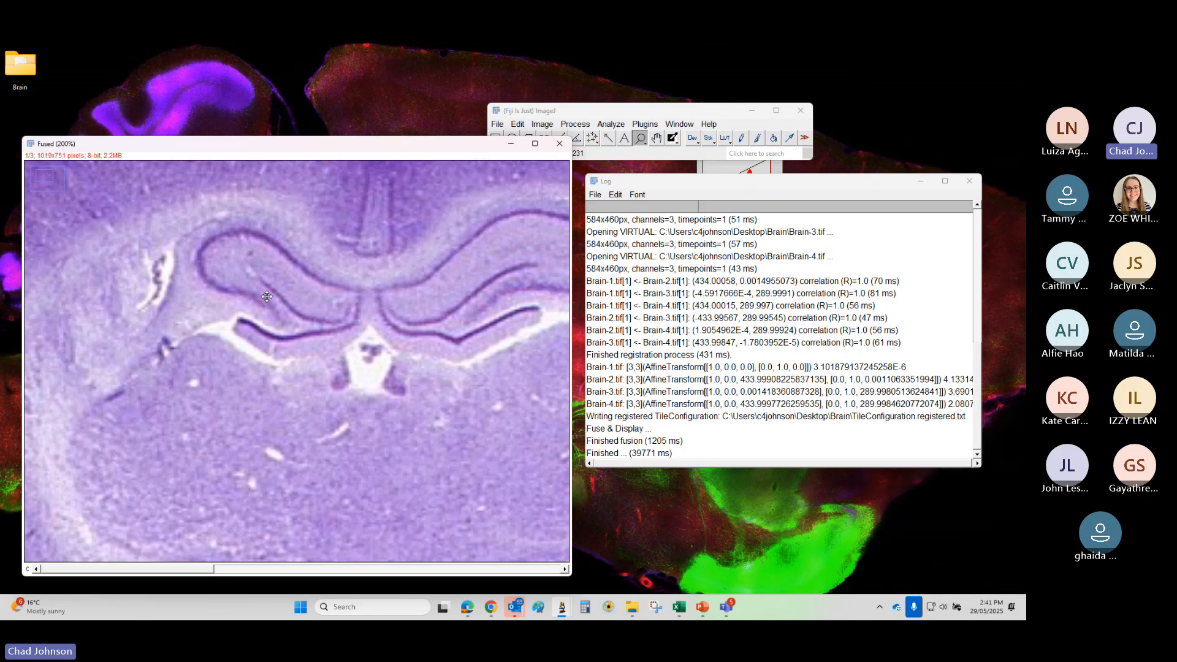
{"action": "right_click", "coordinate": [442, 319]}
{"action": "right_click", "coordinate": [432, 350]}
{"action": "right_click", "coordinate": [423, 380]}
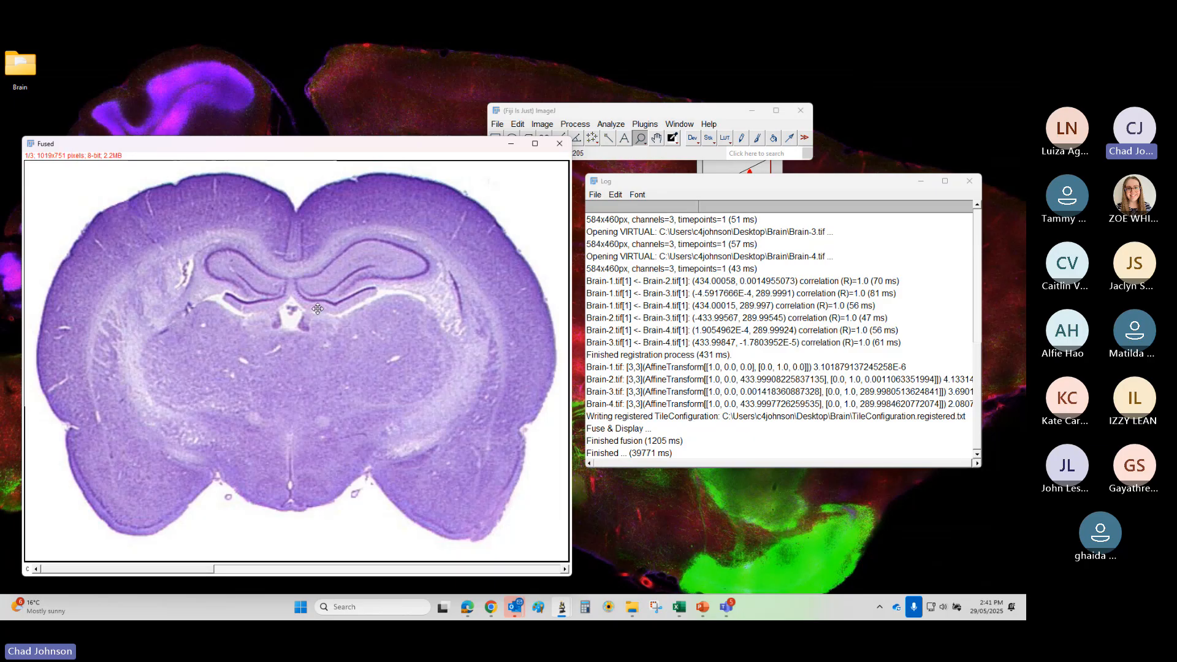
- Close the fused brain image and the Log window
{"action": "left_click", "coordinate": [702, 607]}
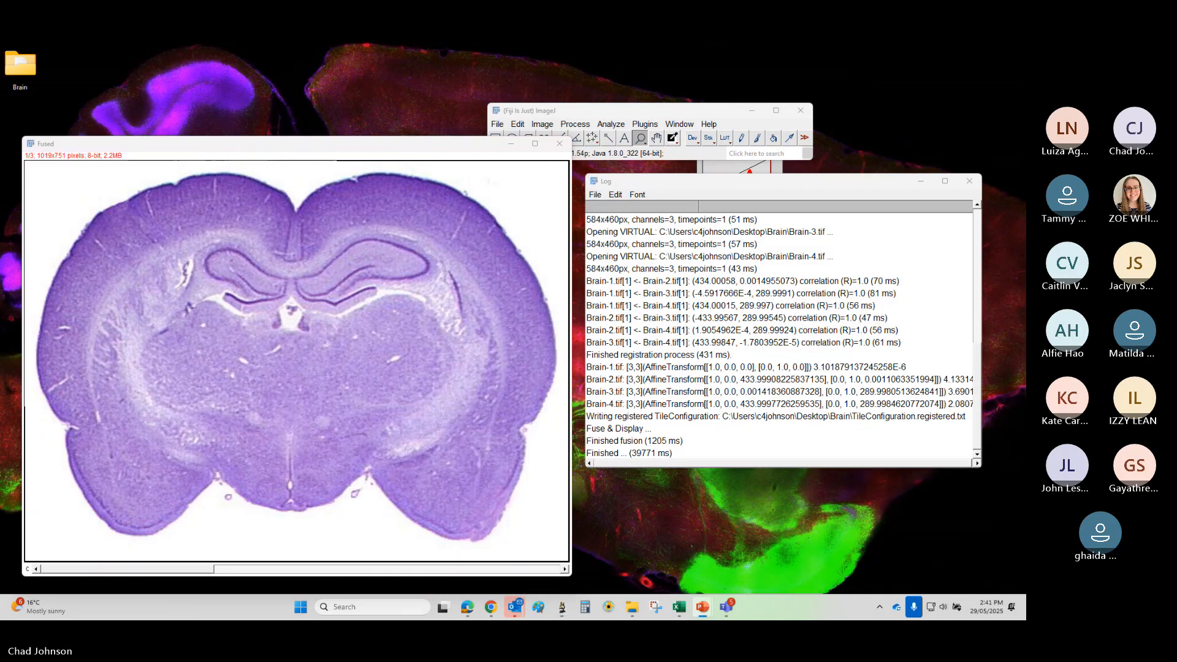
{"action": "left_click", "coordinate": [557, 144]}
{"action": "left_click", "coordinate": [974, 181]}
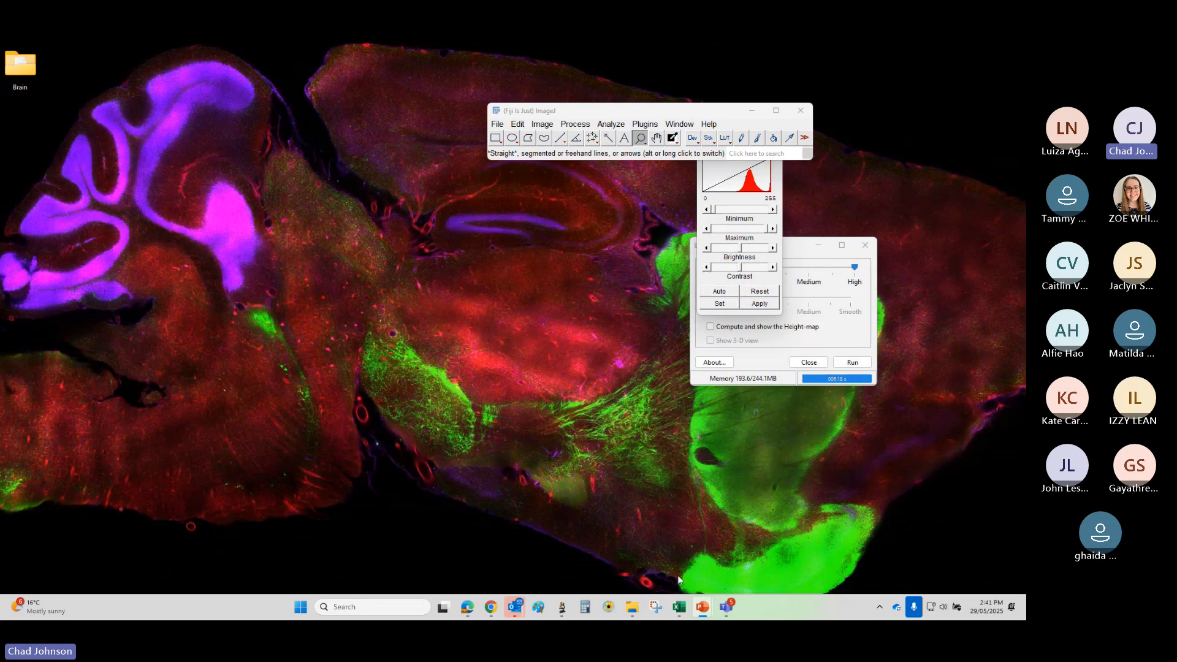
- Switch to the workshop deck in PowerPoint, maximize its window and show the Background Correction slide
{"action": "mouse_move", "coordinate": [703, 608]}
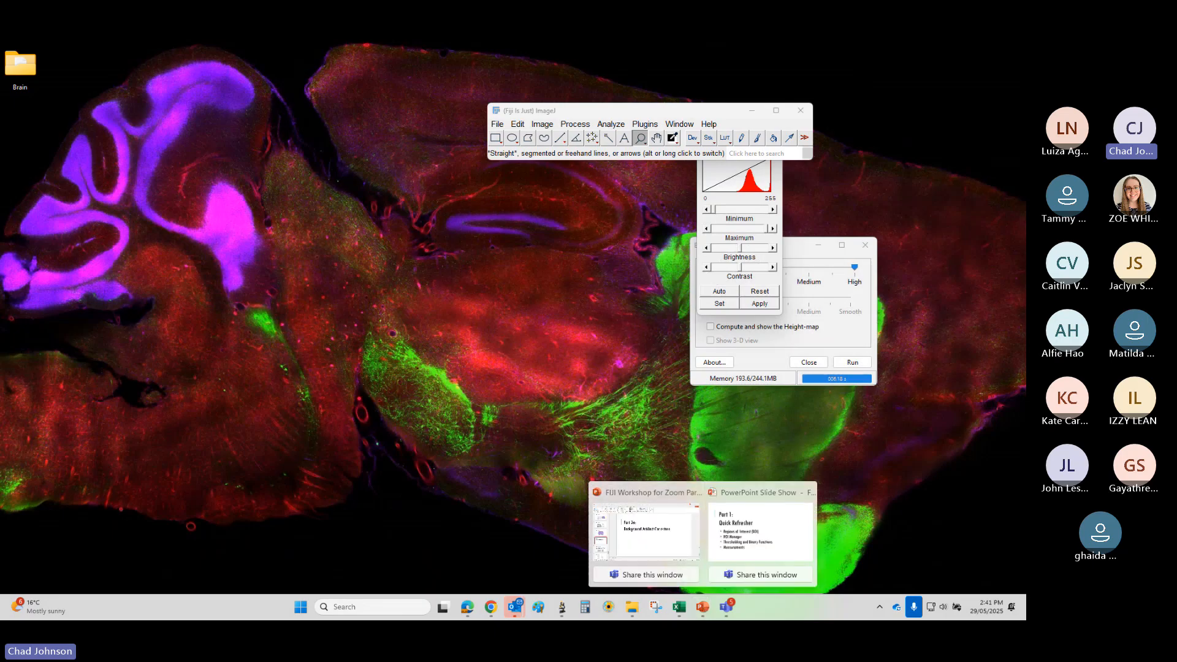
{"action": "left_click", "coordinate": [646, 530]}
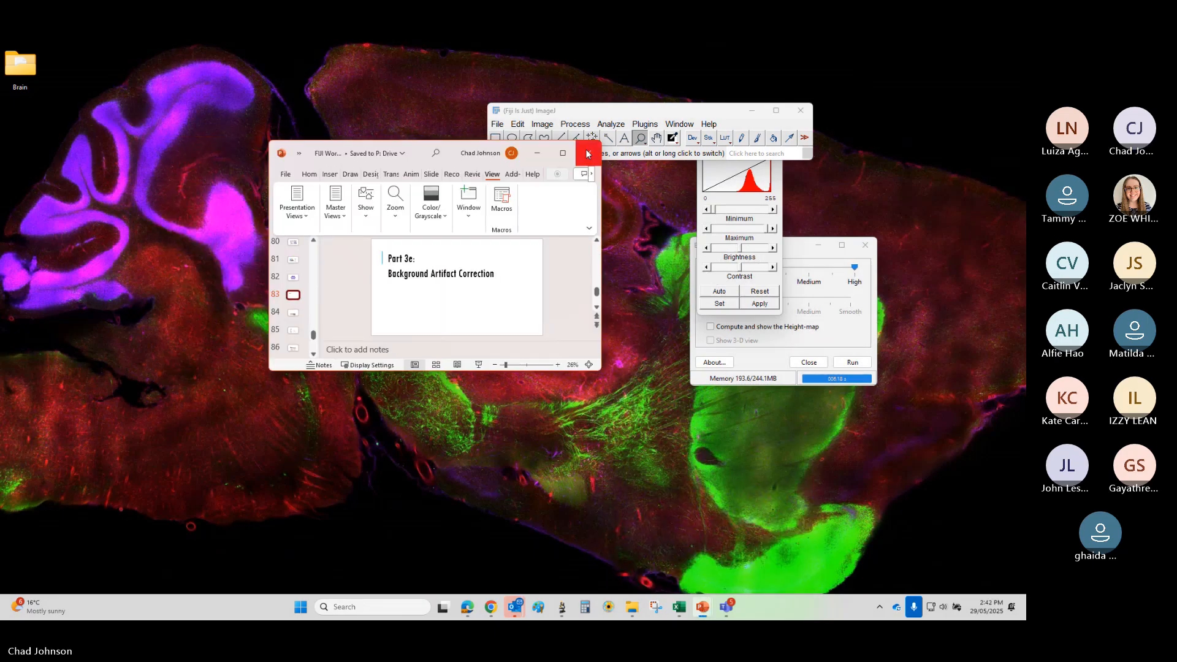
{"action": "left_click", "coordinate": [563, 154]}
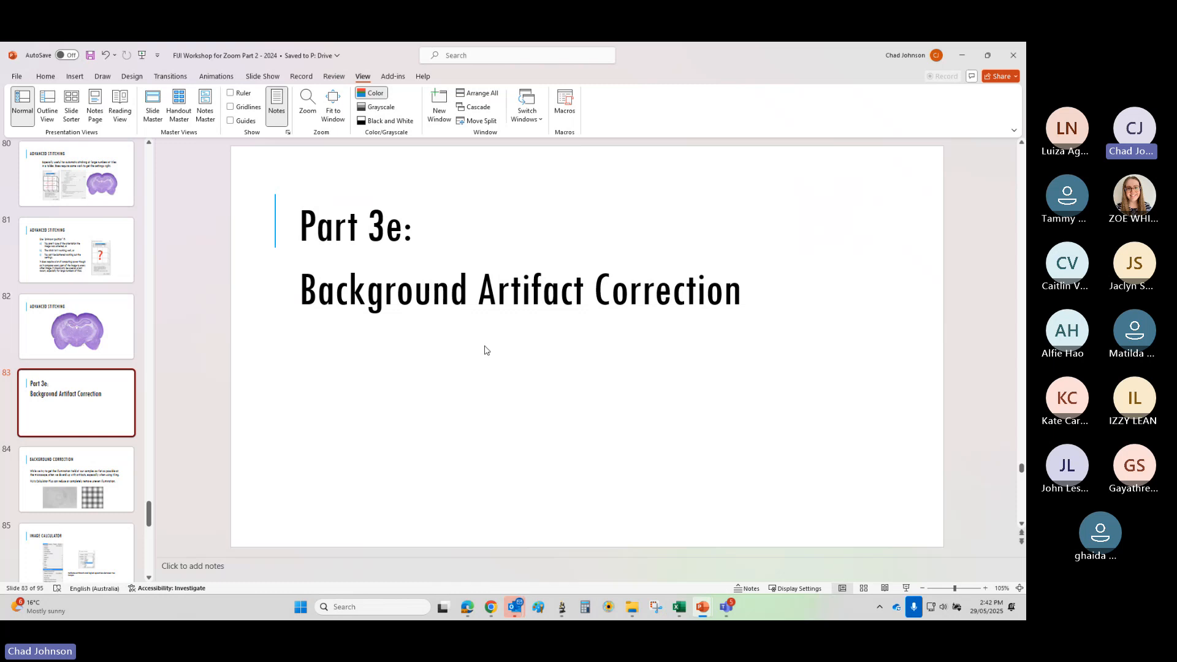
{"action": "left_click", "coordinate": [74, 486]}
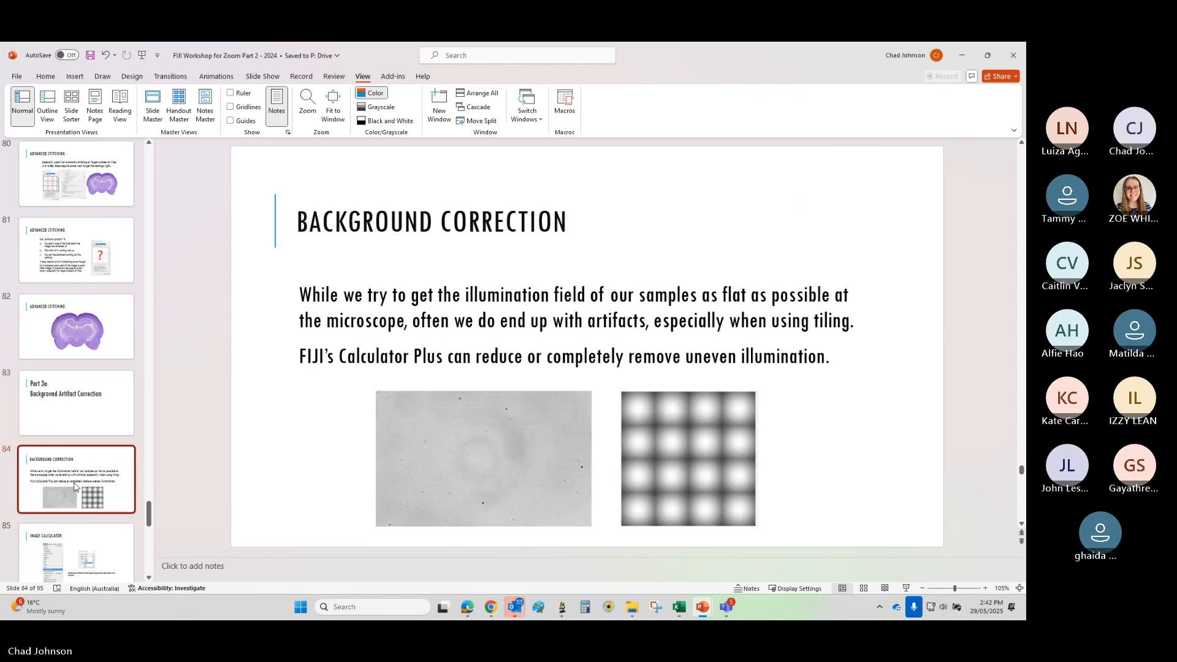
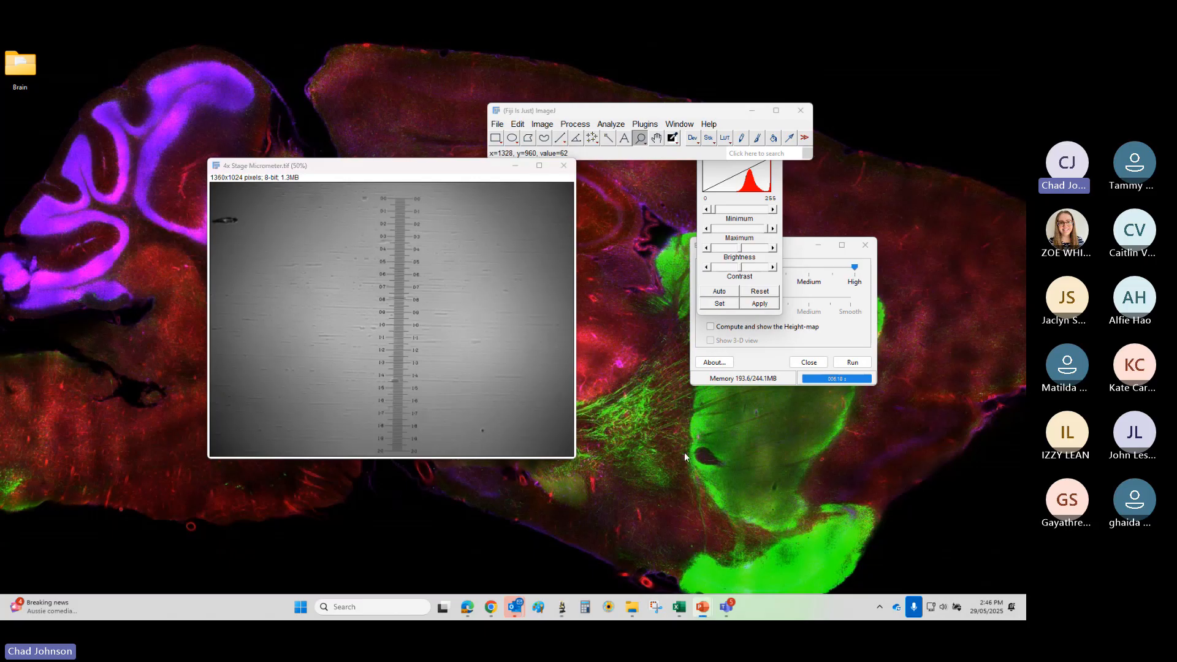
- Move the 4x Stage Micrometer image clear of the main window and duplicate it
{"action": "left_click_drag", "start_coordinate": [414, 176], "coordinate": [448, 185]}
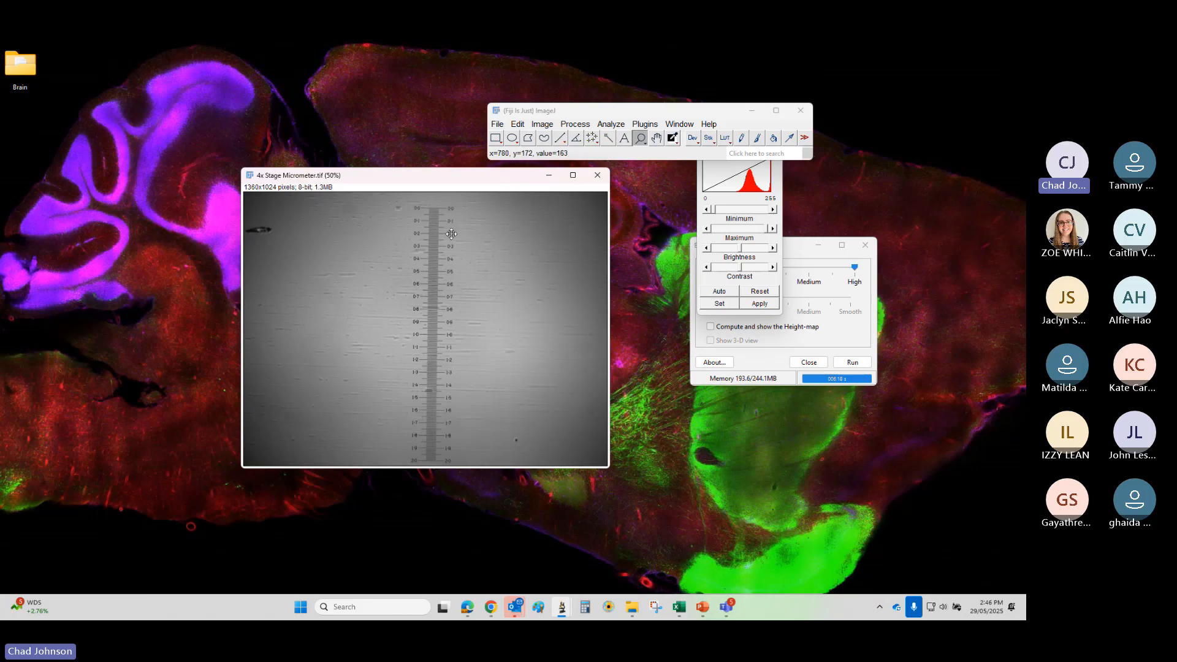
{"action": "left_click_drag", "start_coordinate": [442, 176], "coordinate": [274, 176]}
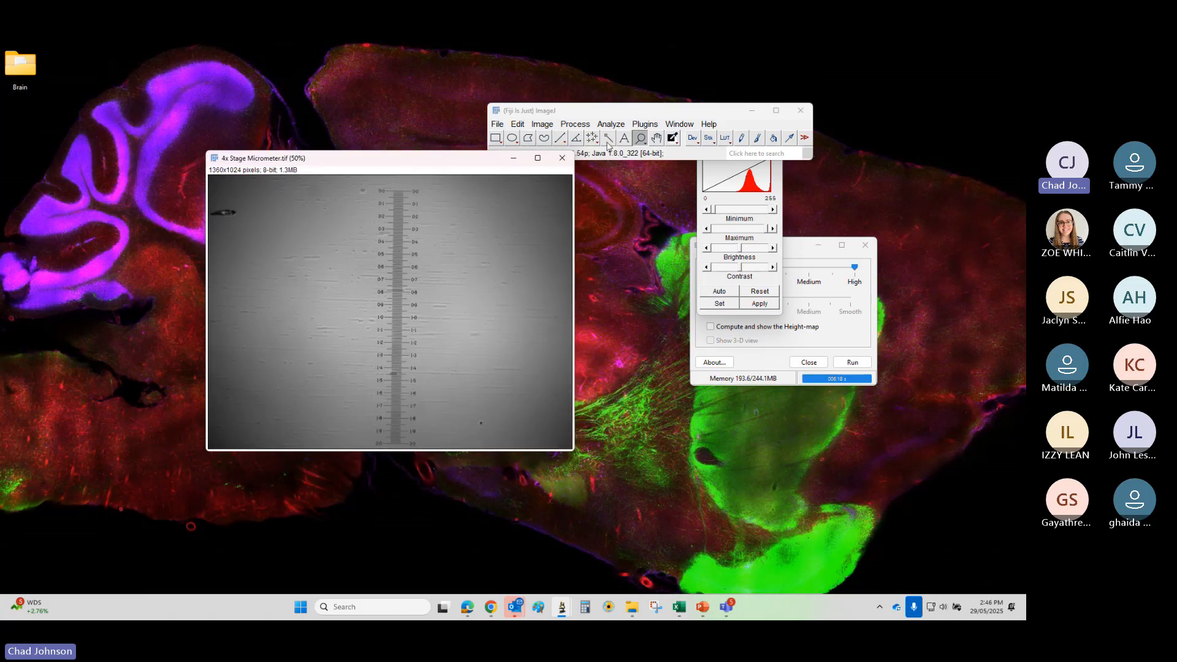
{"action": "left_click", "coordinate": [495, 138]}
{"action": "right_click", "coordinate": [433, 213]}
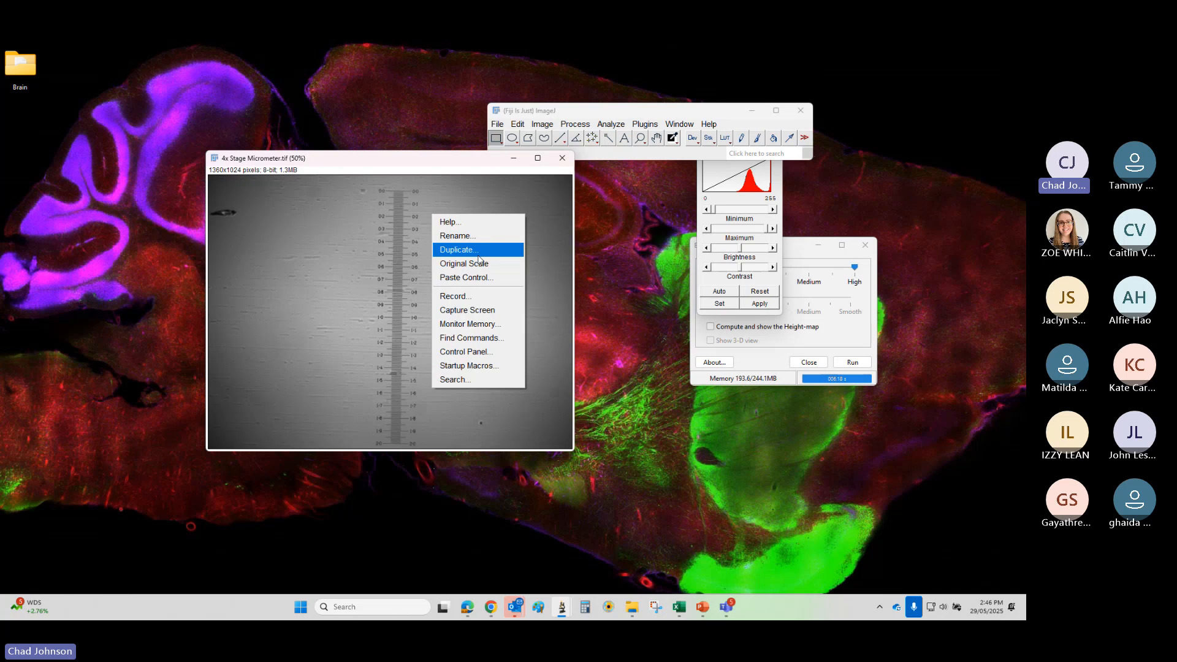
{"action": "left_click", "coordinate": [478, 251]}
{"action": "left_click", "coordinate": [533, 204]}
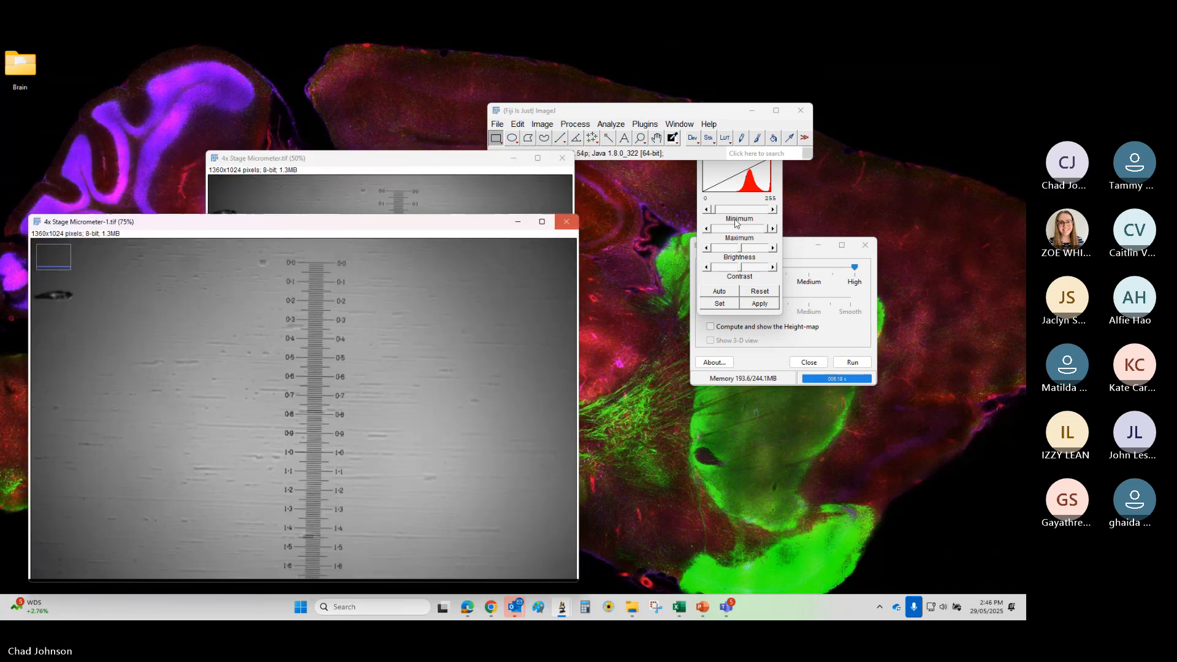
- Zoom the duplicated micrometer image out to 50% and place it beside the original
{"action": "left_click_drag", "start_coordinate": [735, 219], "coordinate": [698, 236]}
{"action": "left_click", "coordinate": [641, 138]}
{"action": "right_click", "coordinate": [275, 360]}
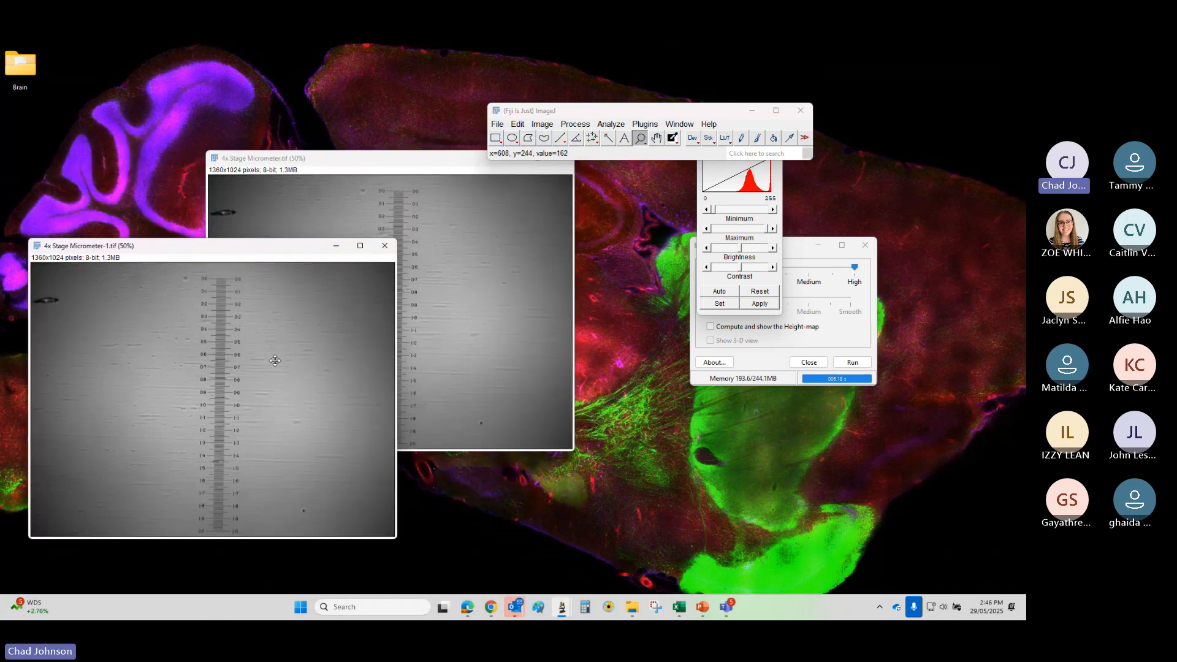
{"action": "left_click_drag", "start_coordinate": [266, 246], "coordinate": [671, 184]}
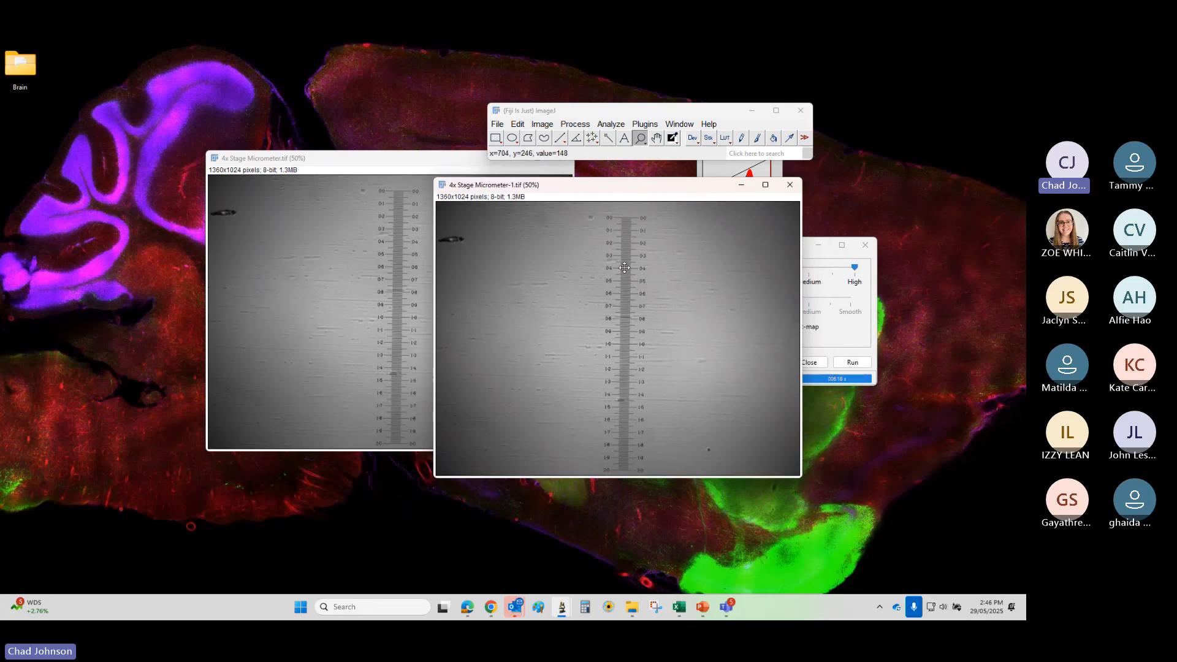
- Start a Gaussian Blur on the duplicated micrometer image, move and widen its dialog beside the image, and turn on the preview
{"action": "left_click", "coordinate": [609, 124]}
{"action": "mouse_move", "coordinate": [583, 128]}
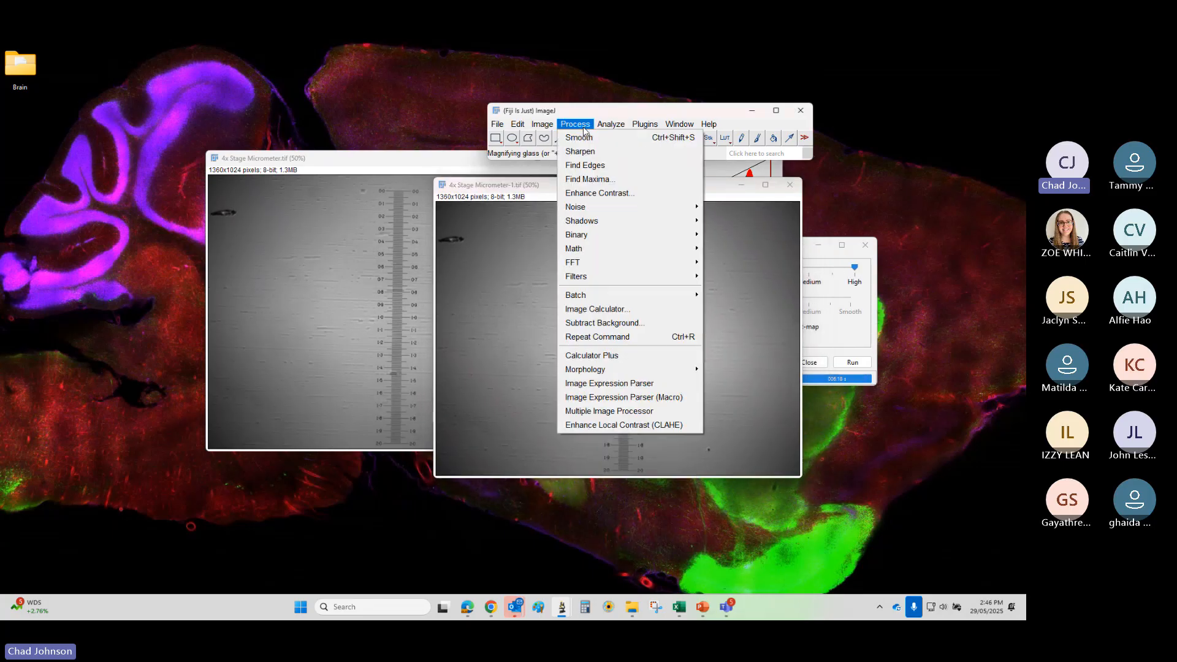
{"action": "mouse_move", "coordinate": [591, 279]}
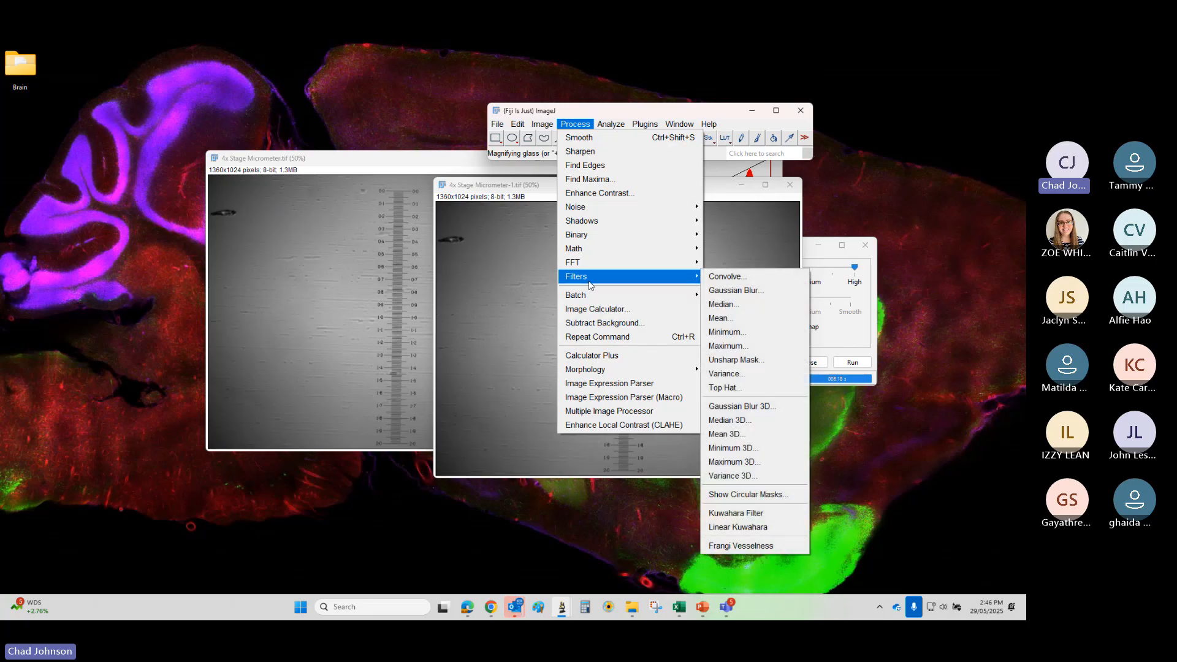
{"action": "left_click", "coordinate": [771, 291]}
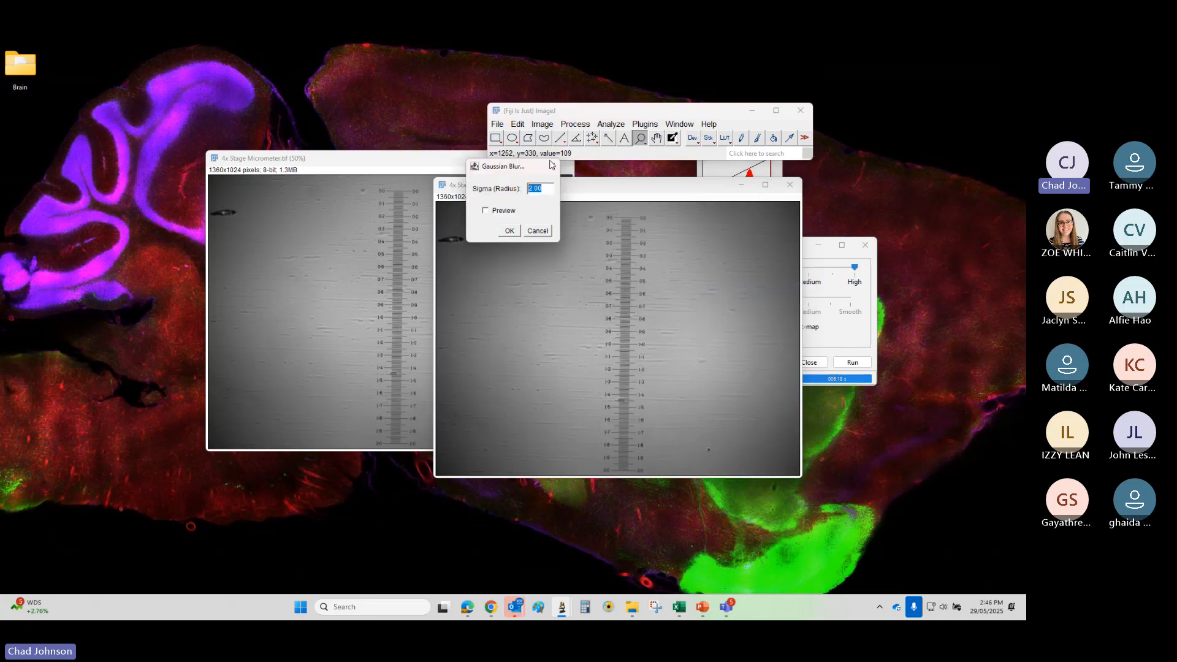
{"action": "left_click_drag", "start_coordinate": [485, 178], "coordinate": [250, 277]}
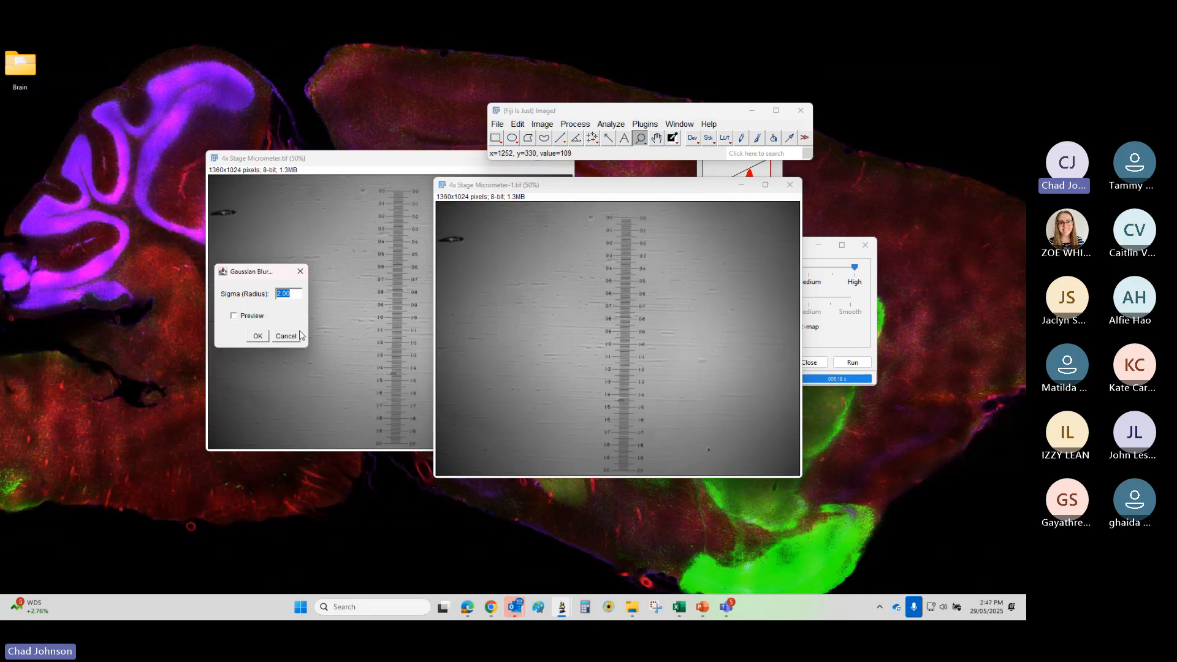
{"action": "left_click_drag", "start_coordinate": [309, 316], "coordinate": [383, 315]}
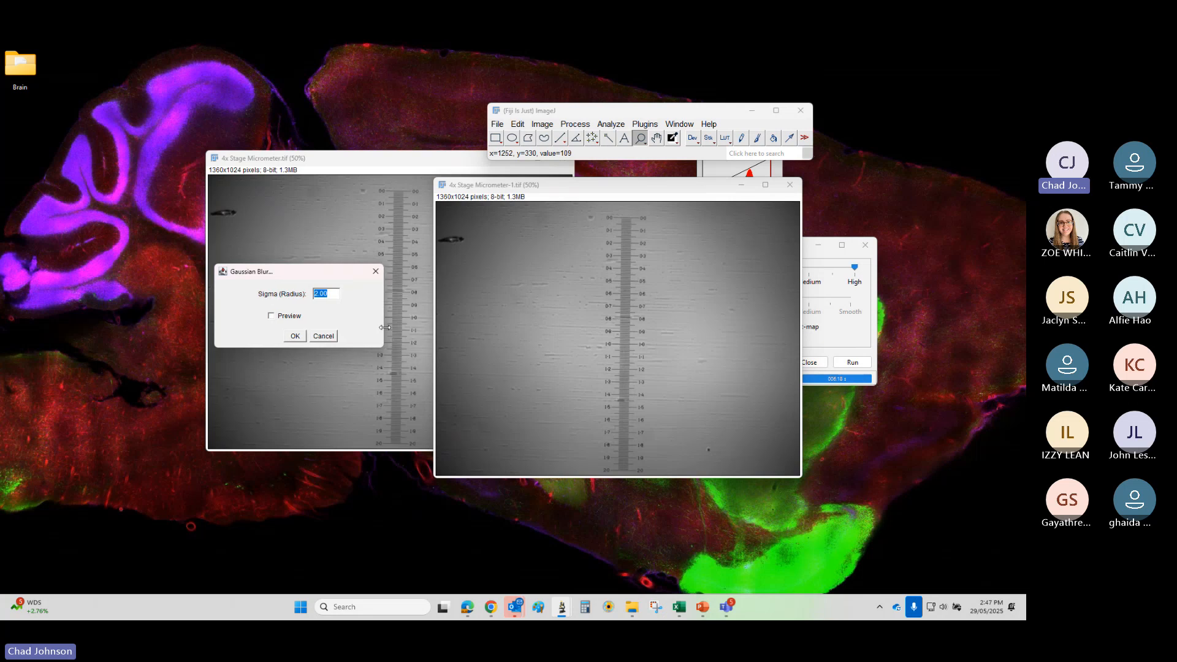
{"action": "left_click", "coordinate": [283, 316]}
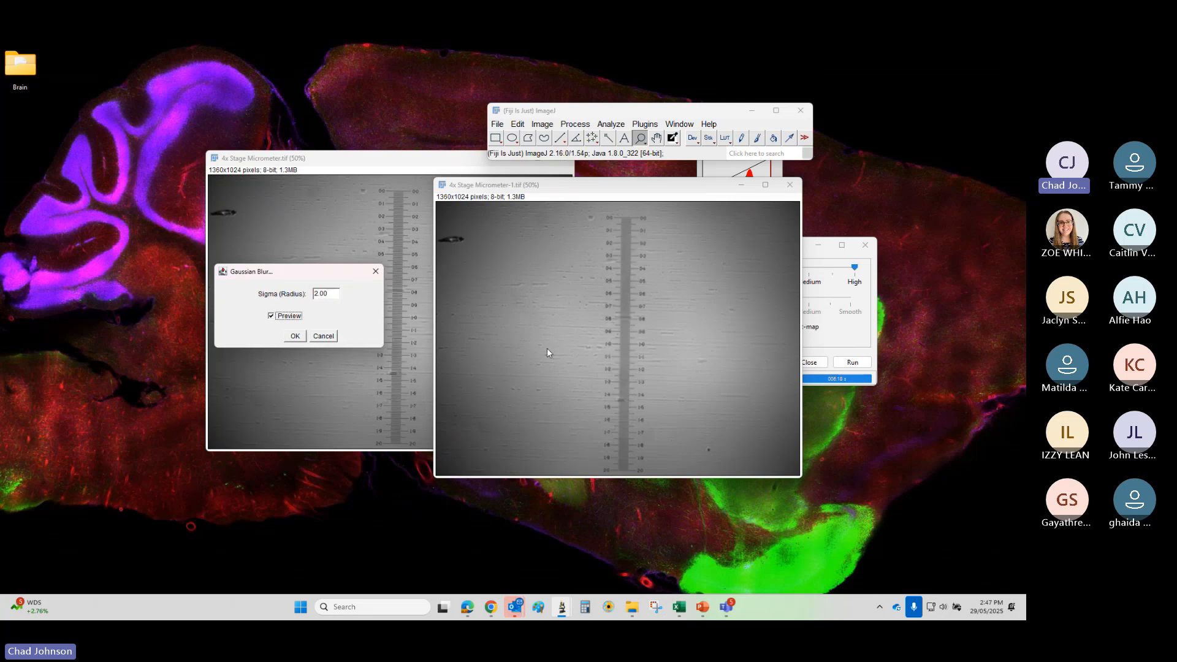
- Preview a sigma radius of 30, raise it to 100 and apply the Gaussian Blur to the duplicate
{"action": "left_click", "coordinate": [333, 295]}
{"action": "type", "text": "30"}
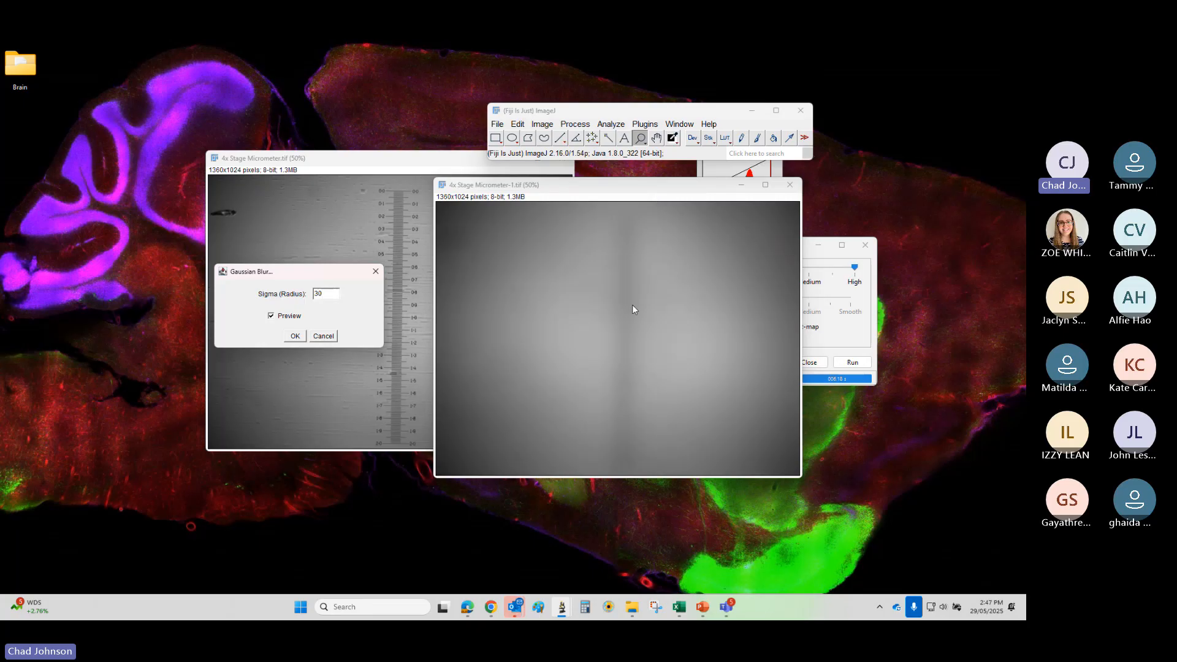
{"action": "key", "text": "BackSpace"}
{"action": "key", "text": "BackSpace"}
{"action": "type", "text": "100"}
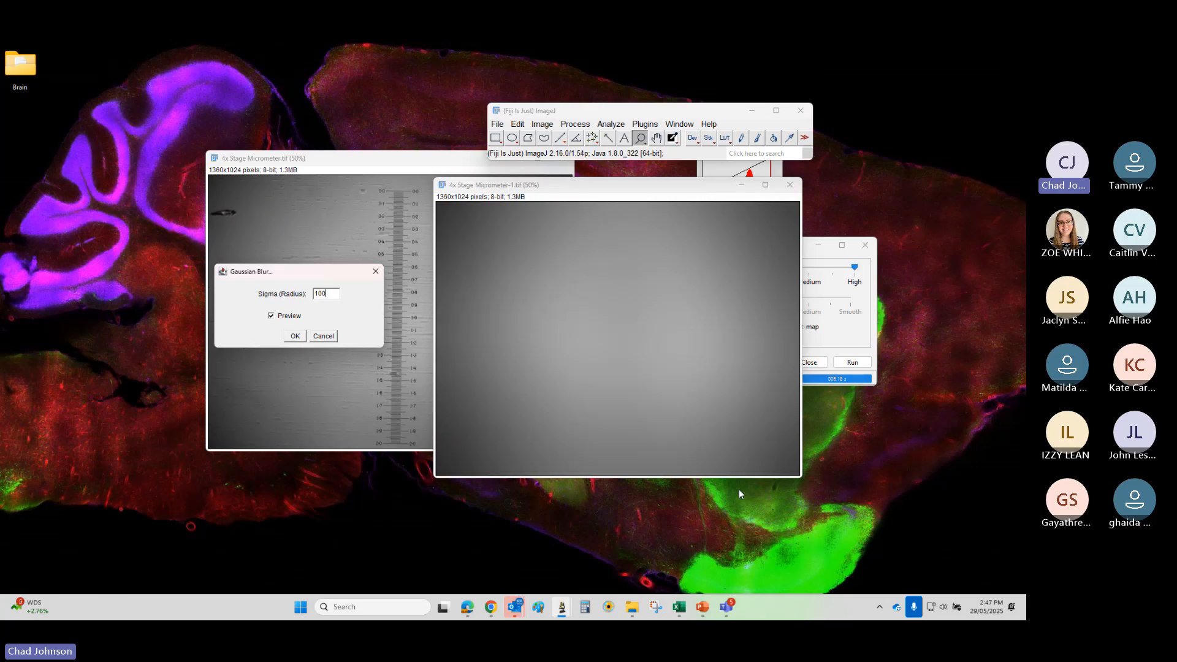
{"action": "left_click", "coordinate": [295, 336]}
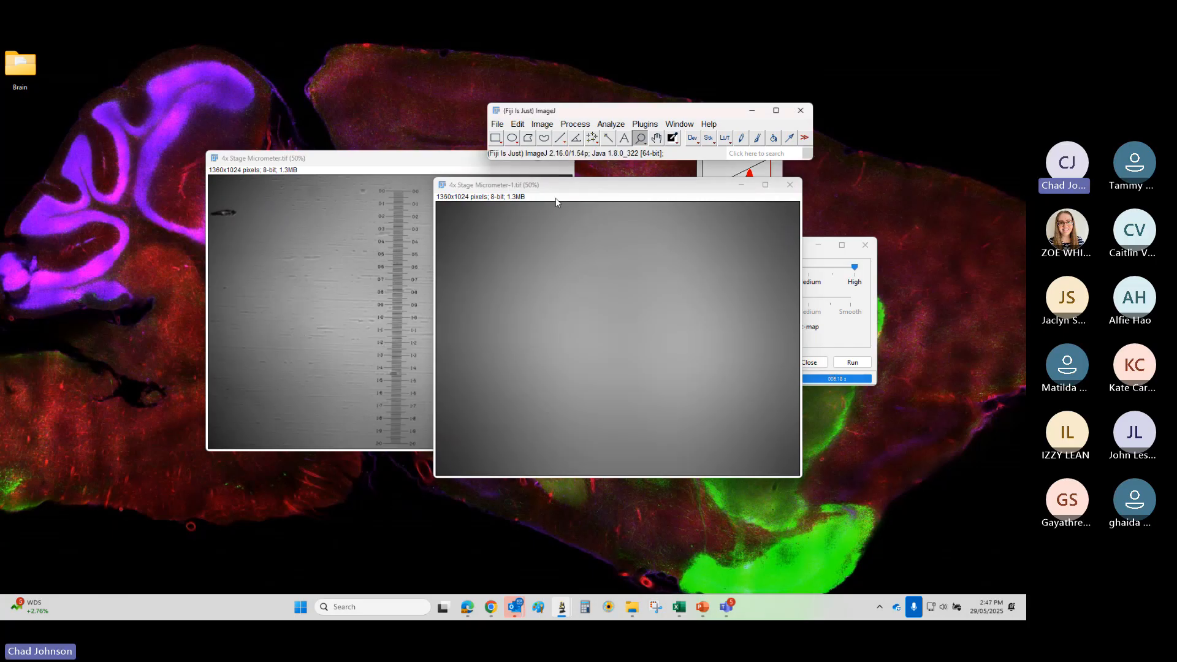
- Select the entire blurred image and add Mean gray value to the set measurements
{"action": "mouse_move", "coordinate": [557, 197]}
{"action": "left_mouse_down"}
{"action": "mouse_move", "coordinate": [759, 260]}
{"action": "mouse_move", "coordinate": [560, 215]}
{"action": "left_mouse_up"}
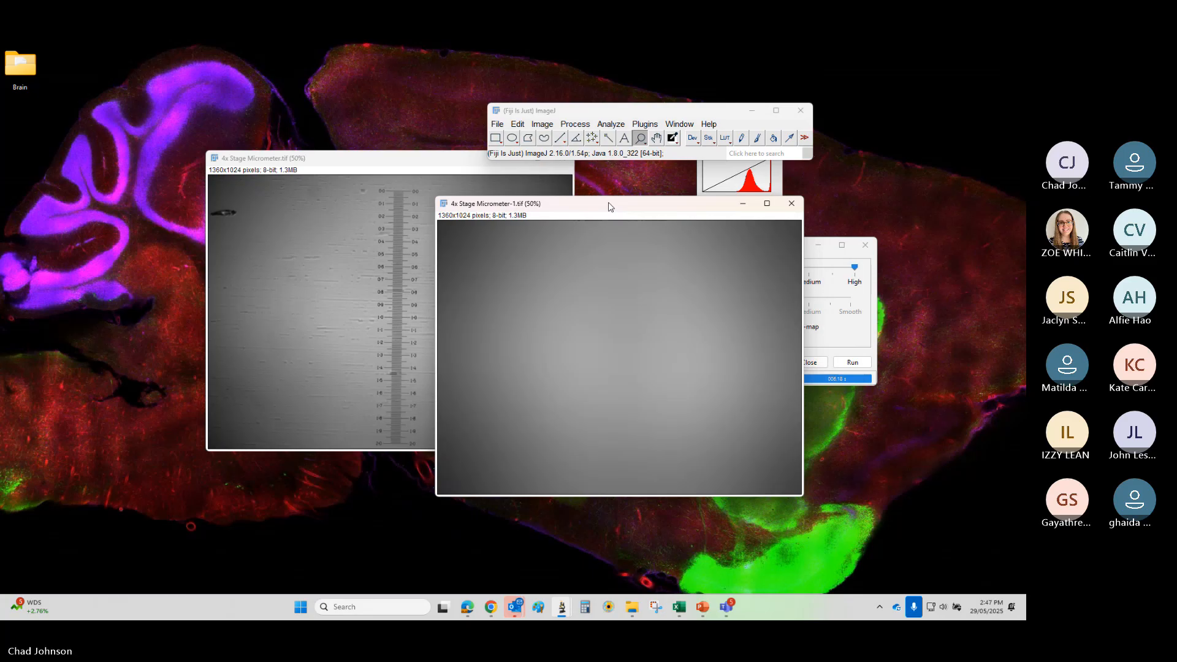
{"action": "key", "text": "ctrl+a"}
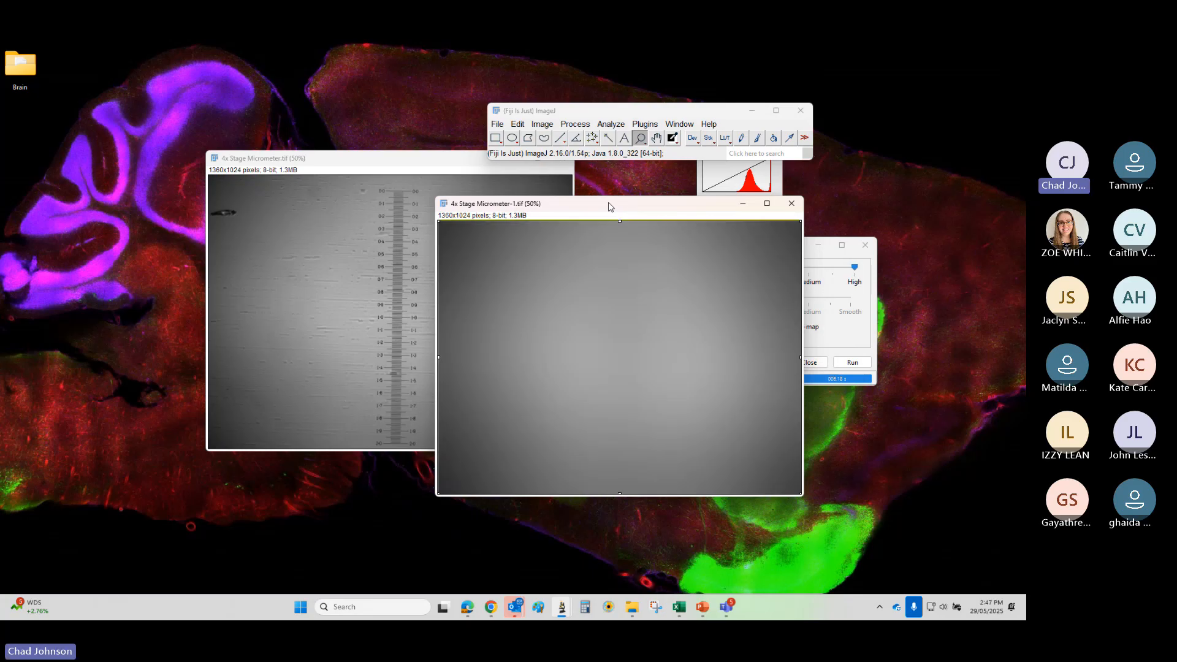
{"action": "left_click", "coordinate": [610, 125]}
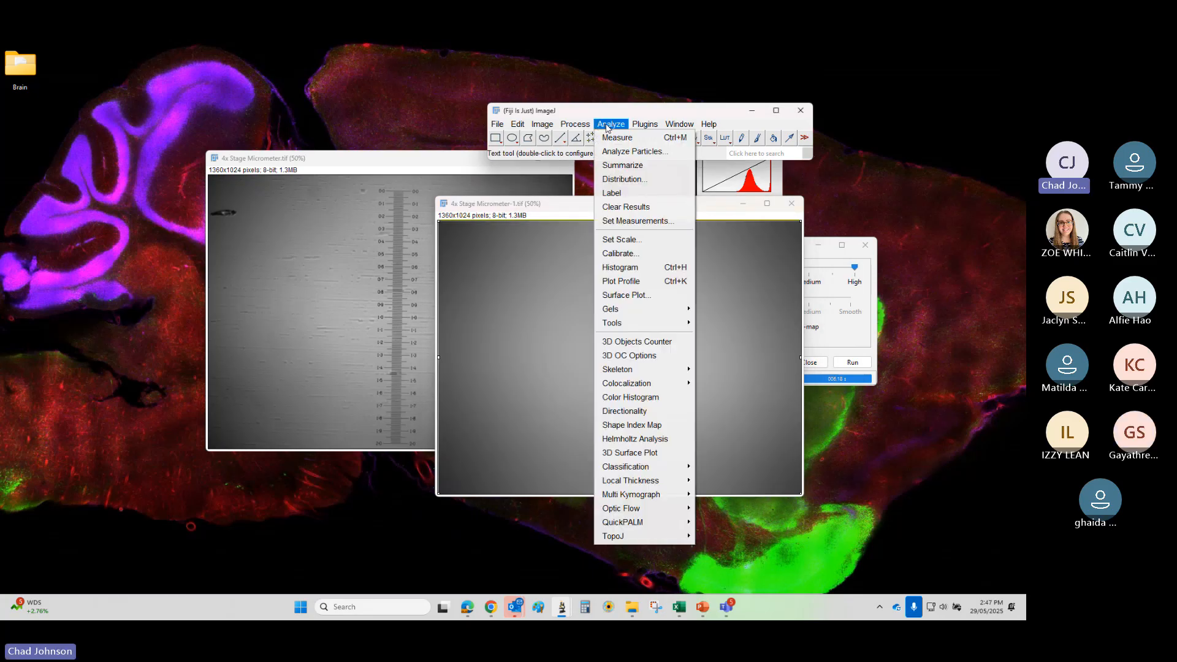
{"action": "left_click", "coordinate": [628, 220]}
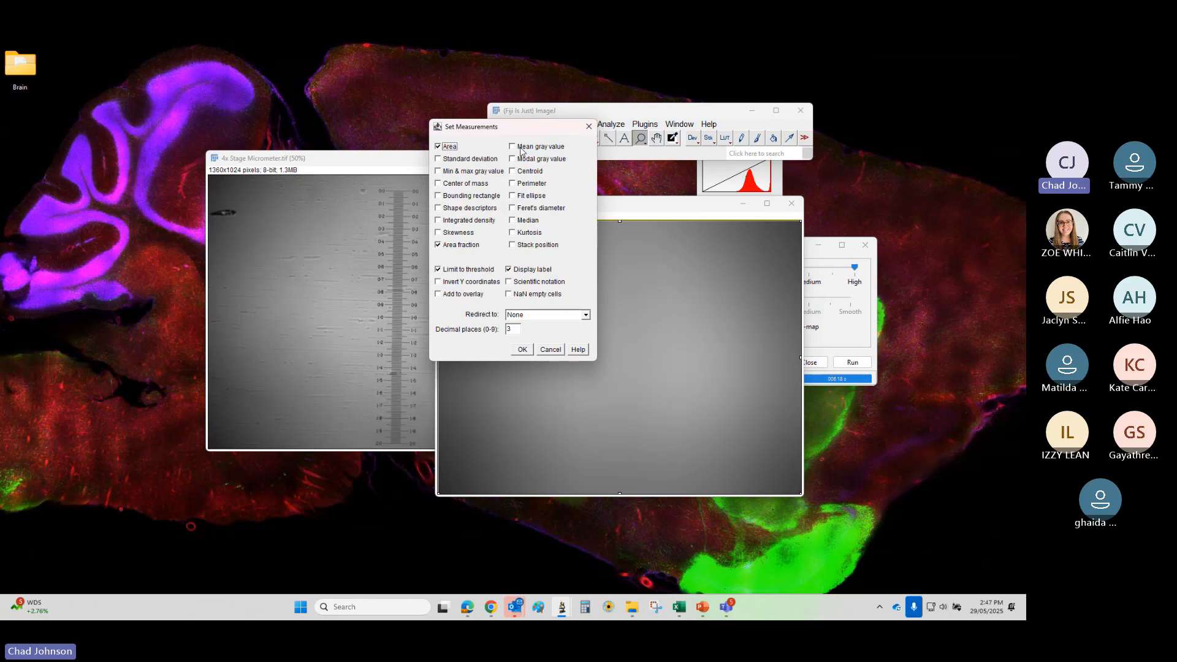
{"action": "left_click", "coordinate": [521, 152]}
{"action": "left_click_drag", "start_coordinate": [522, 128], "coordinate": [249, 270]}
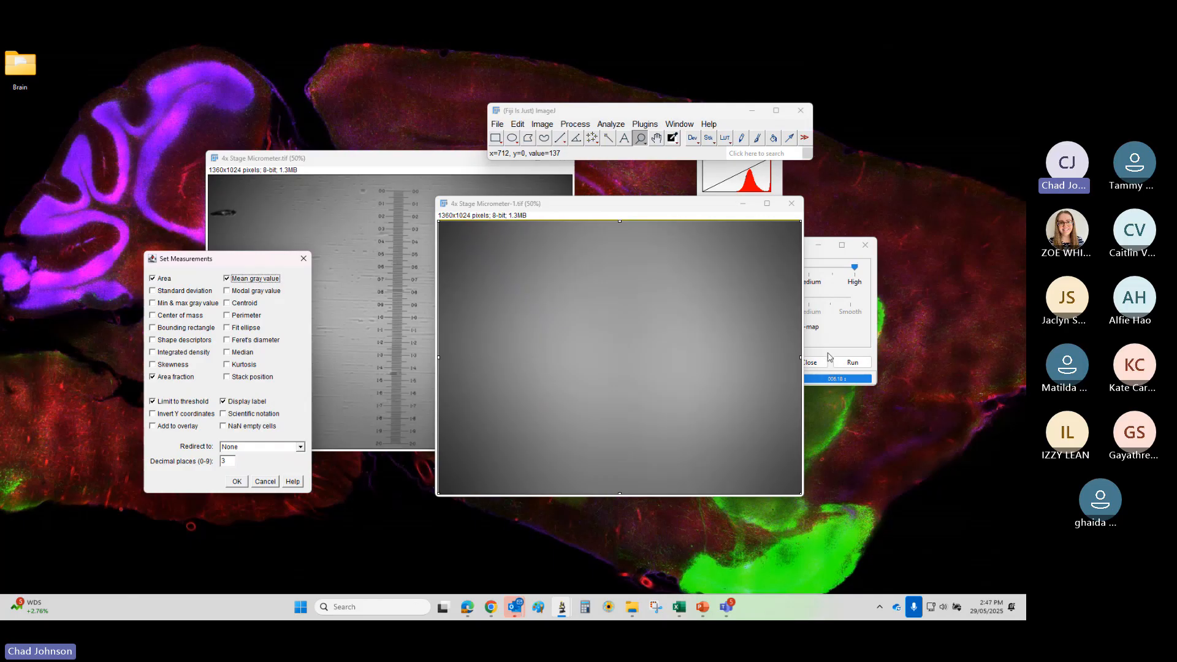
{"action": "left_click", "coordinate": [236, 482]}
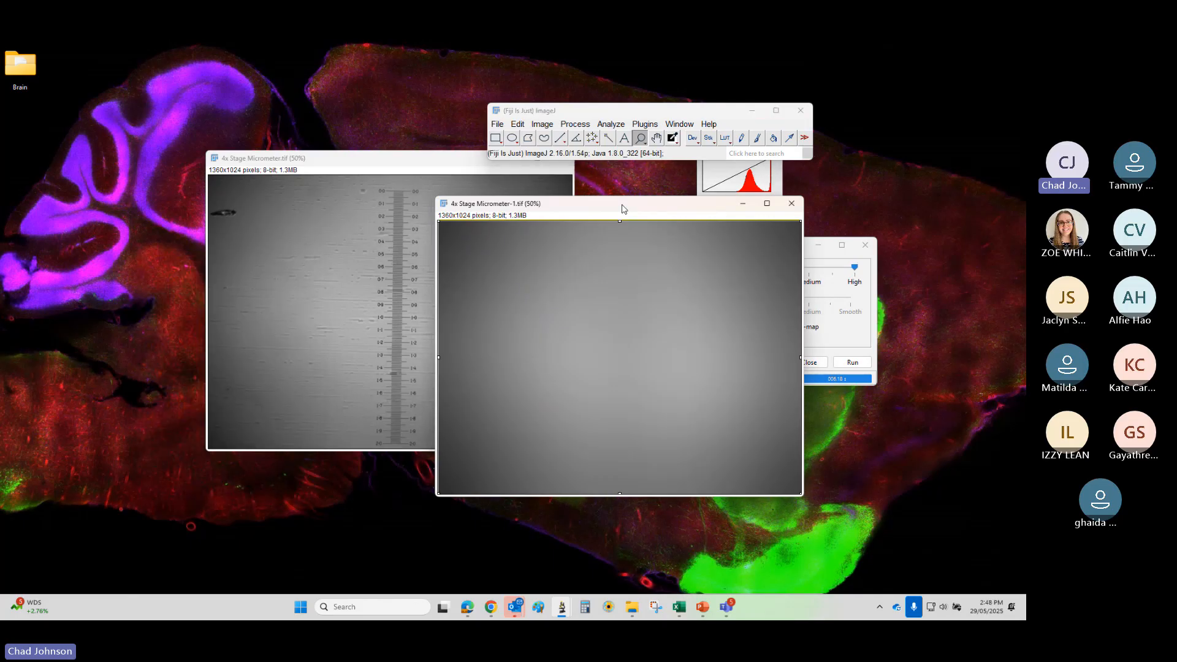
- Measure the blurred image's mean gray value, clear its selection, and arrange the results table and blurred image around the original
{"action": "key", "text": "ctrl+m"}
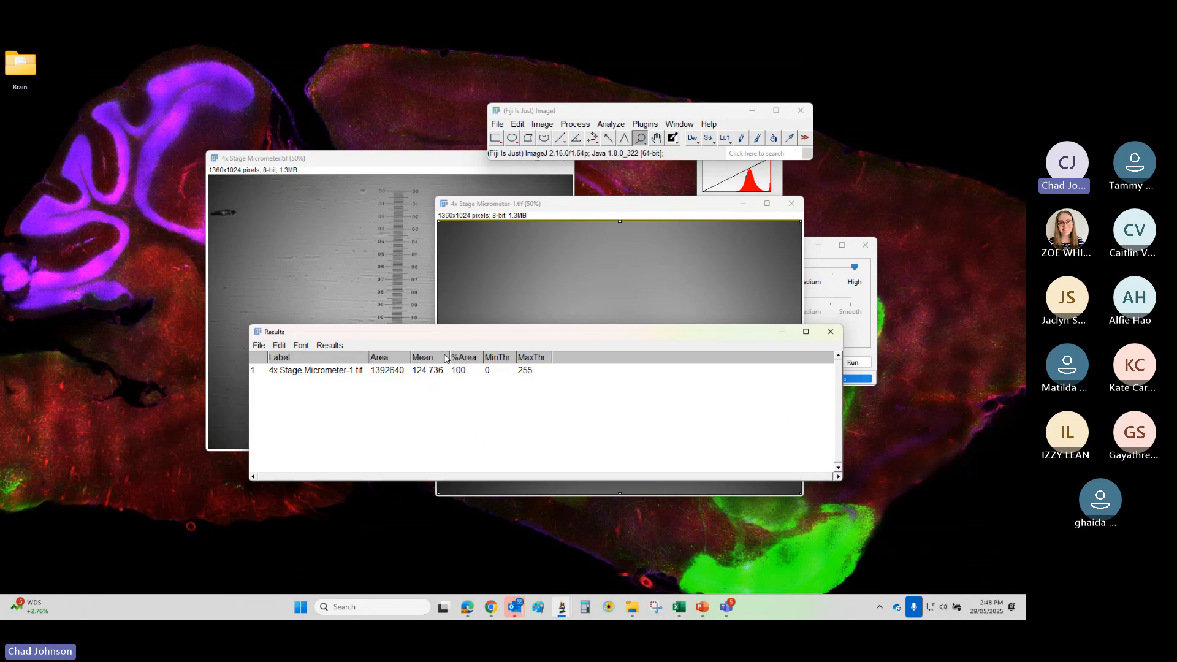
{"action": "left_click_drag", "start_coordinate": [485, 339], "coordinate": [412, 470]}
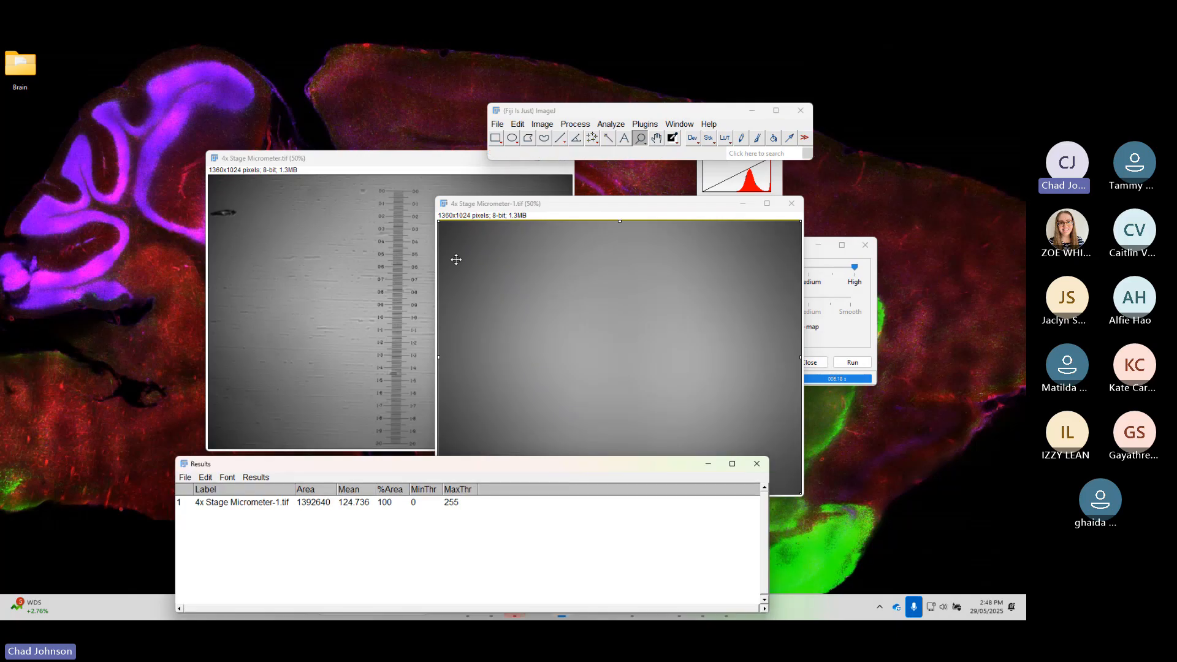
{"action": "left_click_drag", "start_coordinate": [491, 209], "coordinate": [641, 147]}
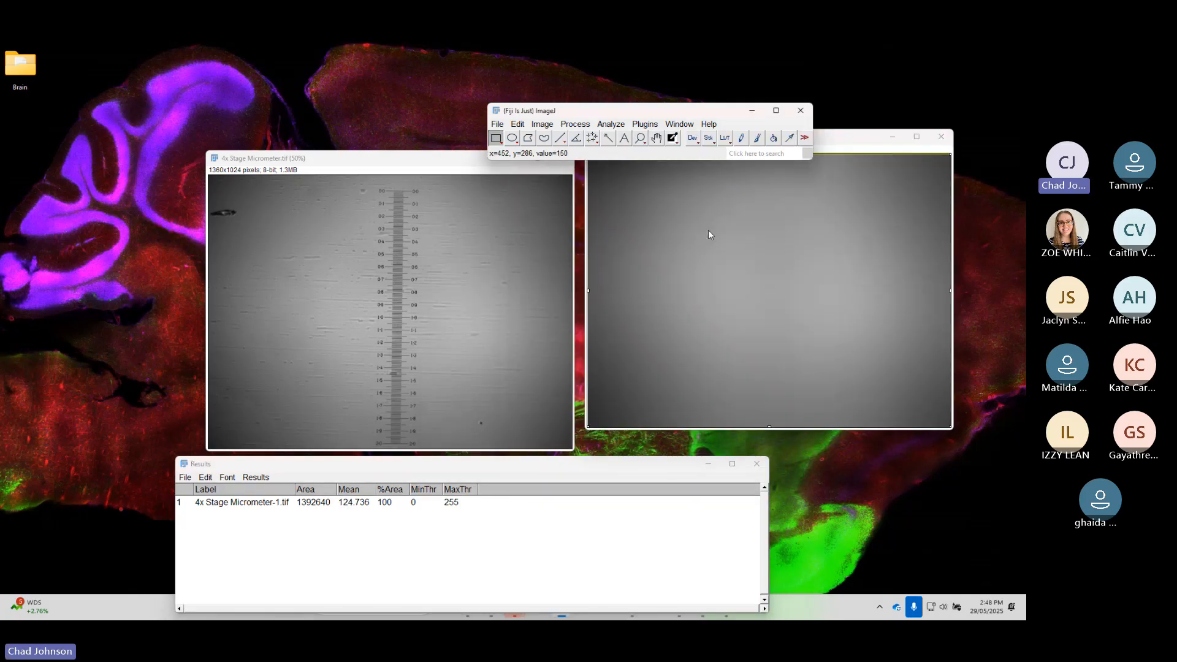
{"action": "left_click", "coordinate": [736, 261]}
{"action": "left_click_drag", "start_coordinate": [736, 141], "coordinate": [731, 170]}
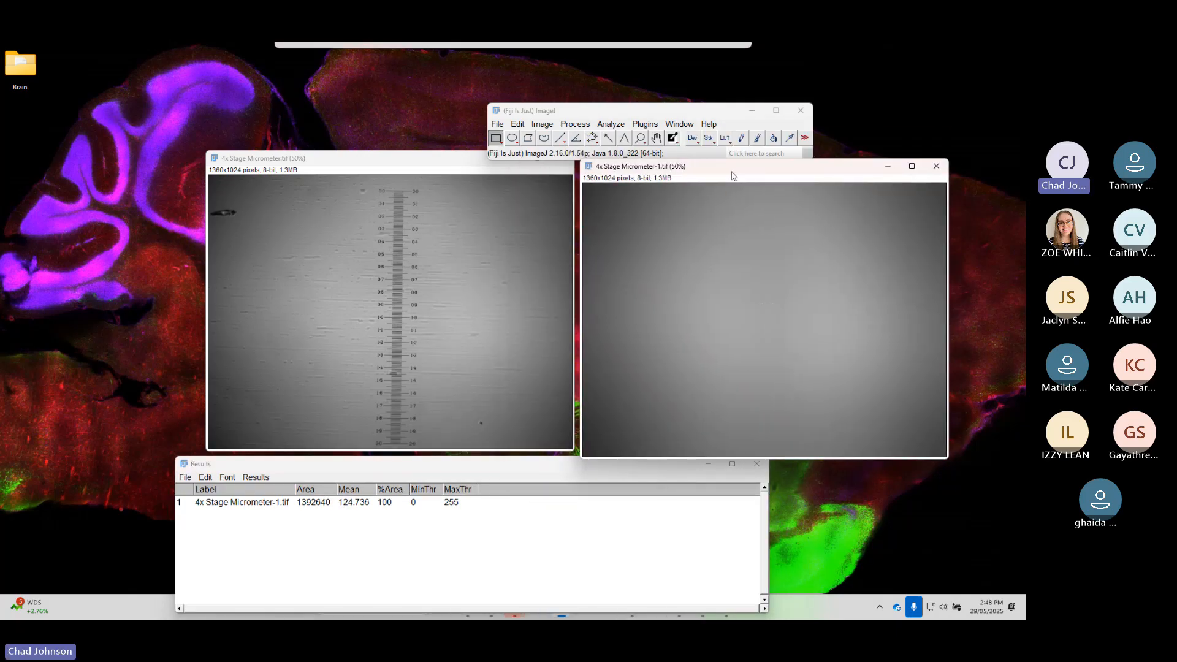
- Open Calculator Plus, move its dialog aside and choose the operation Divide: i2 = (i1/i2) x k1 + k2
{"action": "left_click", "coordinate": [613, 125]}
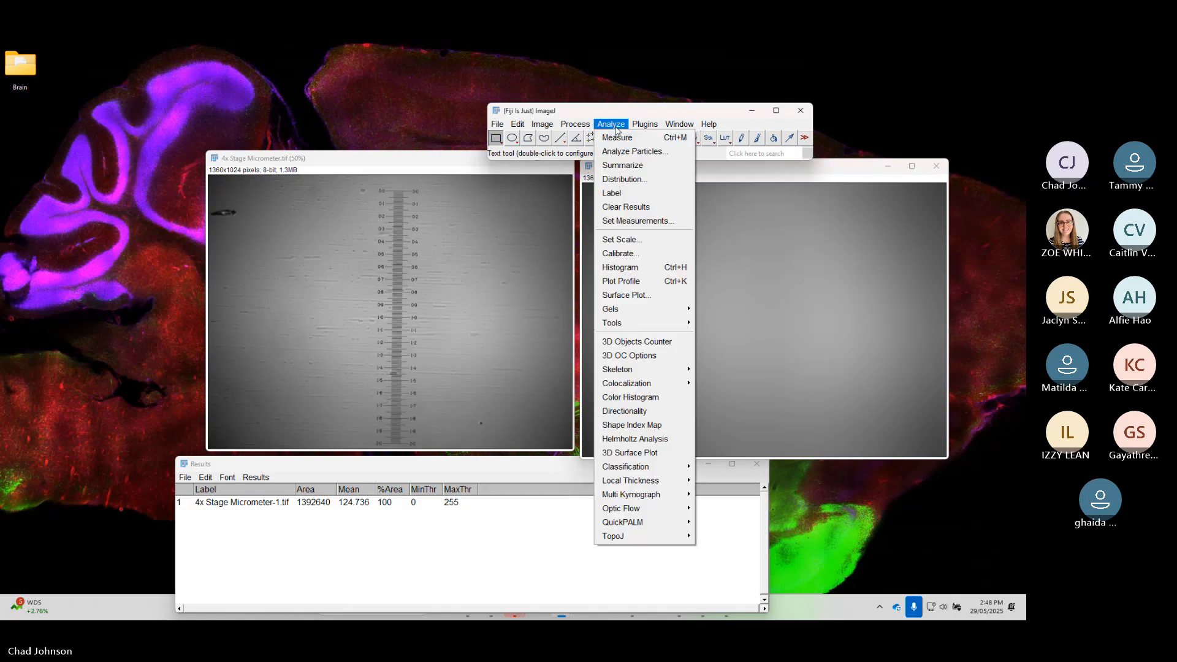
{"action": "mouse_move", "coordinate": [583, 128]}
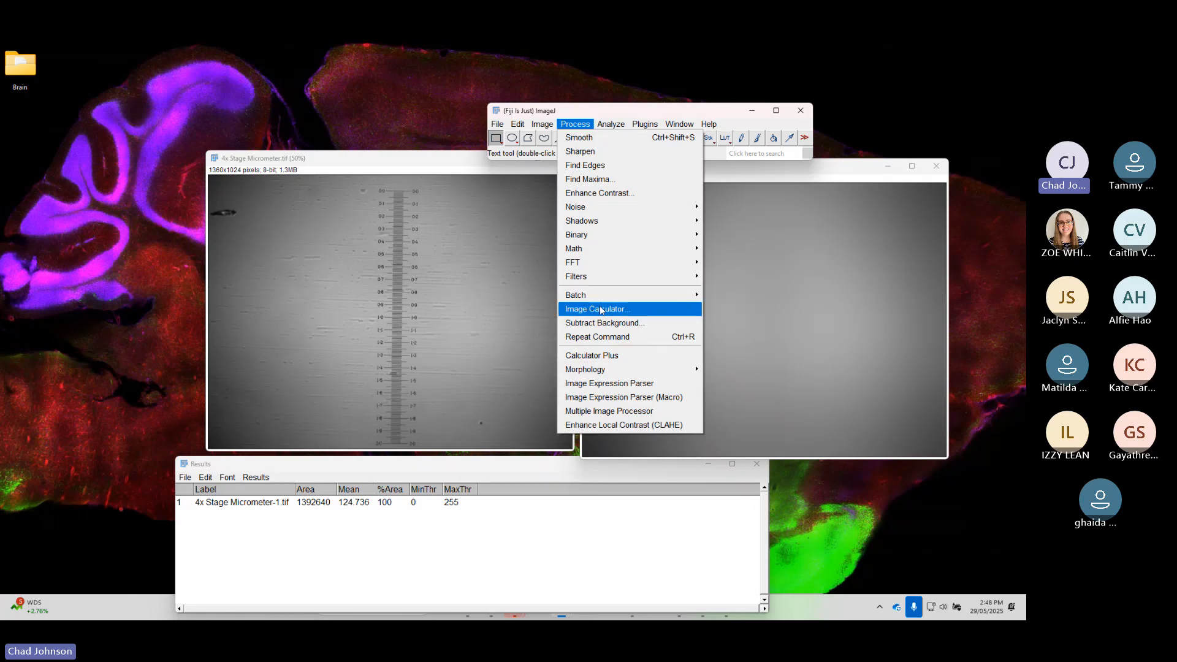
{"action": "left_click", "coordinate": [609, 357]}
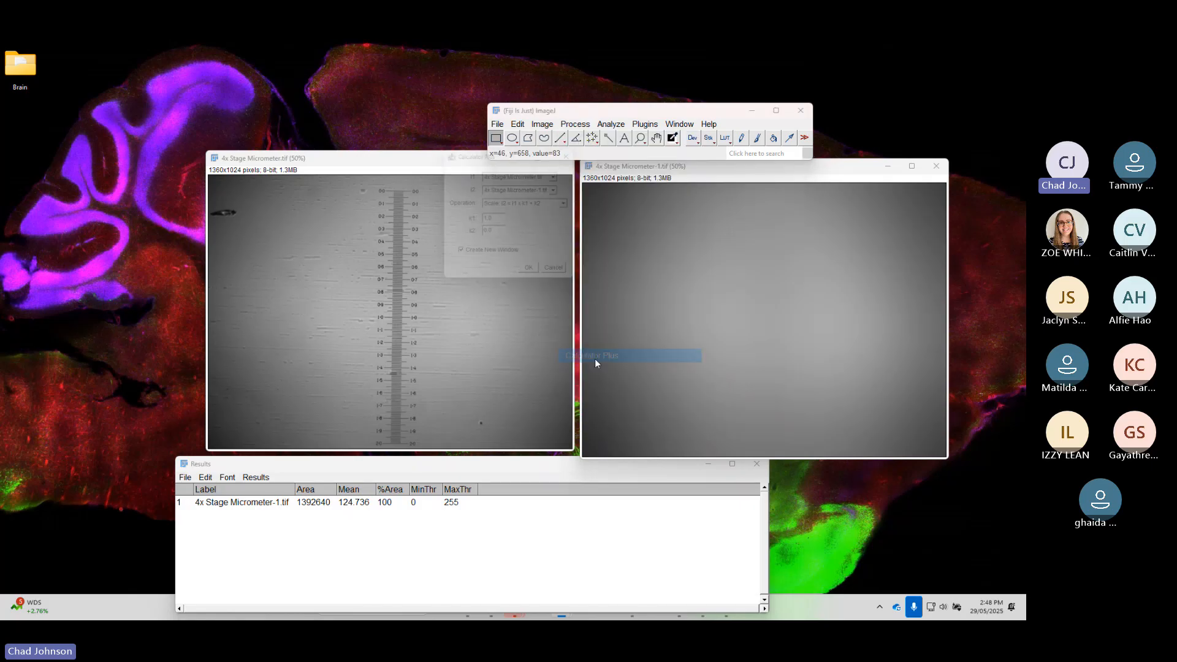
{"action": "left_click_drag", "start_coordinate": [497, 157], "coordinate": [207, 206]}
{"action": "left_click", "coordinate": [285, 252]}
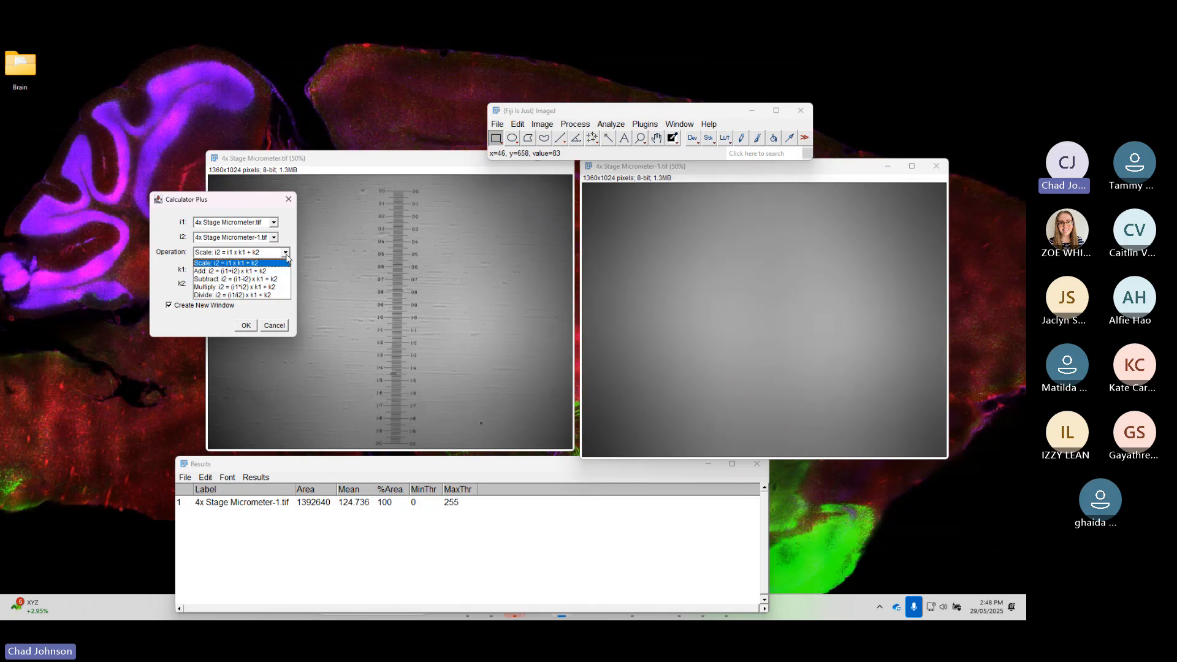
{"action": "left_click", "coordinate": [270, 295]}
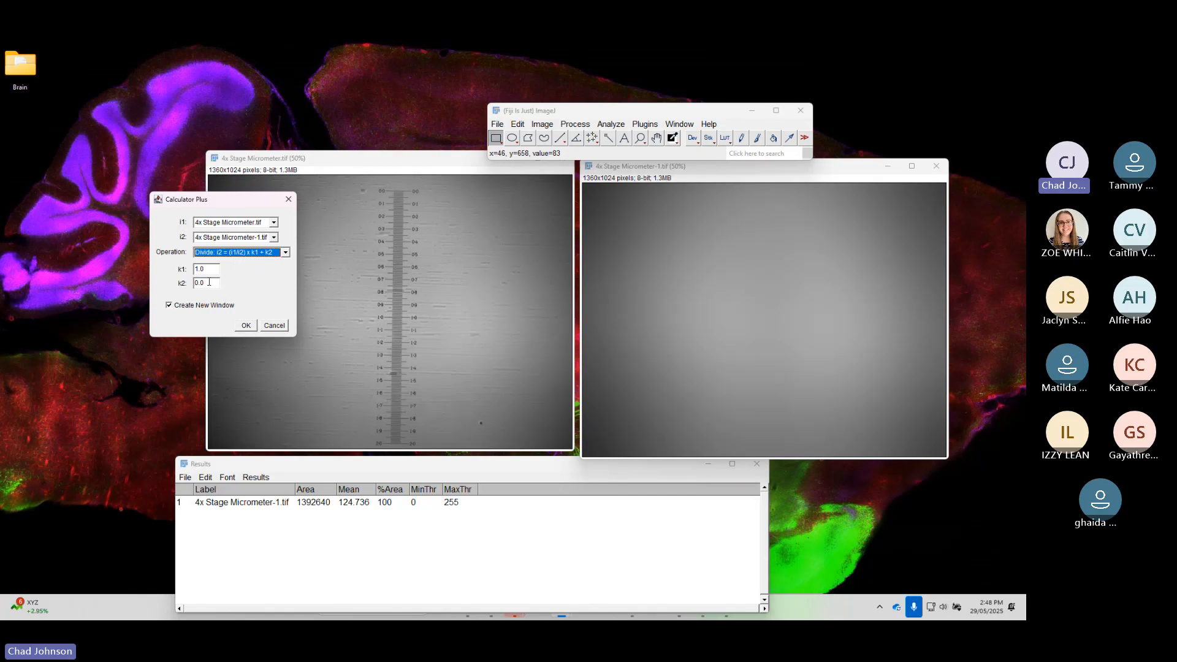
- Set k1 to 124.736, with 4x Stage Micrometer.tif as i1 and 4x Stage Micrometer-1.tif as i2, and run the division into a new window
{"action": "key", "text": "Tab"}
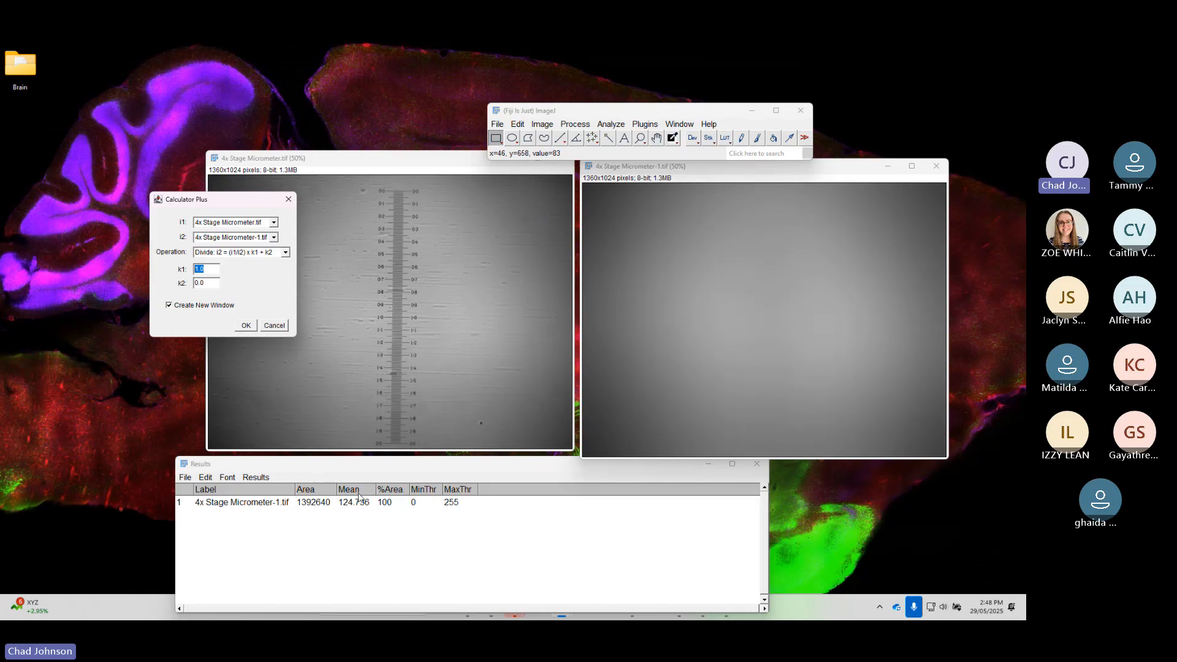
{"action": "type", "text": "124"}
{"action": "left_click", "coordinate": [274, 224]}
{"action": "left_click", "coordinate": [274, 226]}
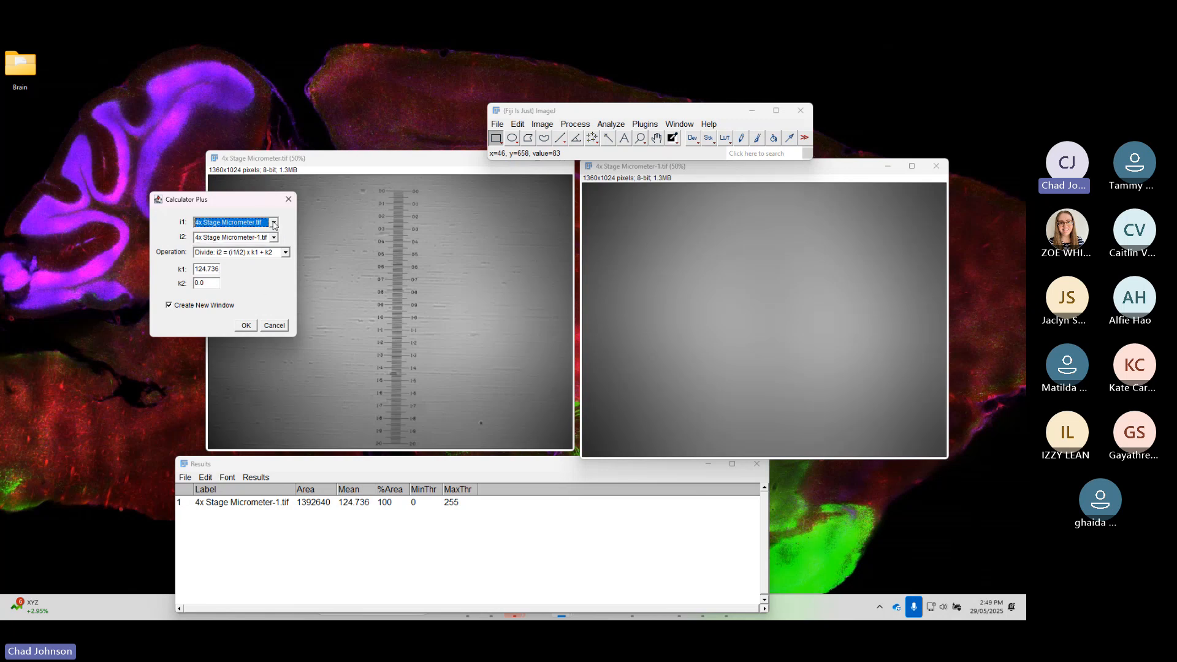
{"action": "left_click_drag", "start_coordinate": [263, 201], "coordinate": [199, 234]}
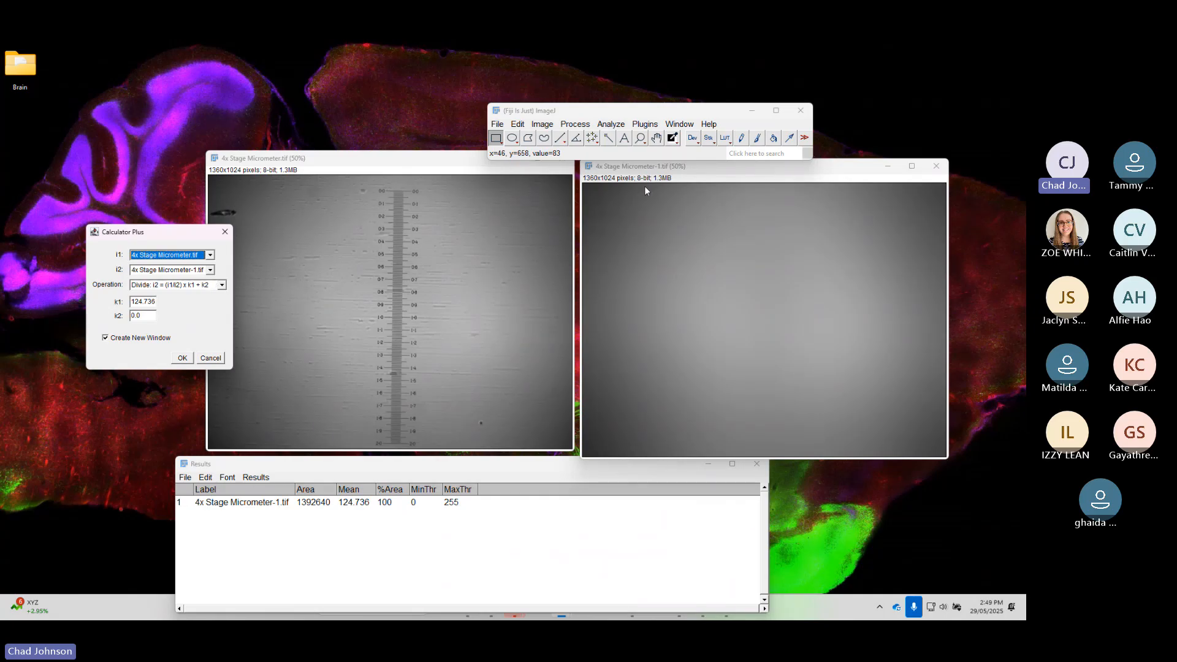
{"action": "left_click", "coordinate": [211, 270]}
{"action": "left_click", "coordinate": [184, 292]}
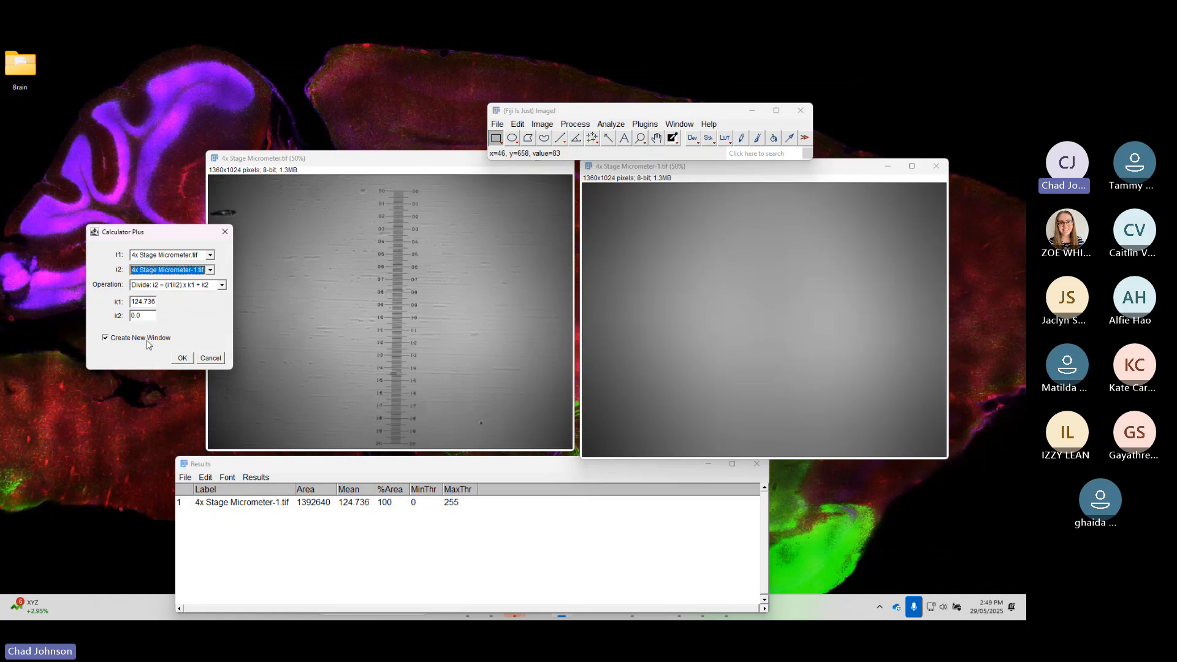
{"action": "left_click", "coordinate": [182, 358]}
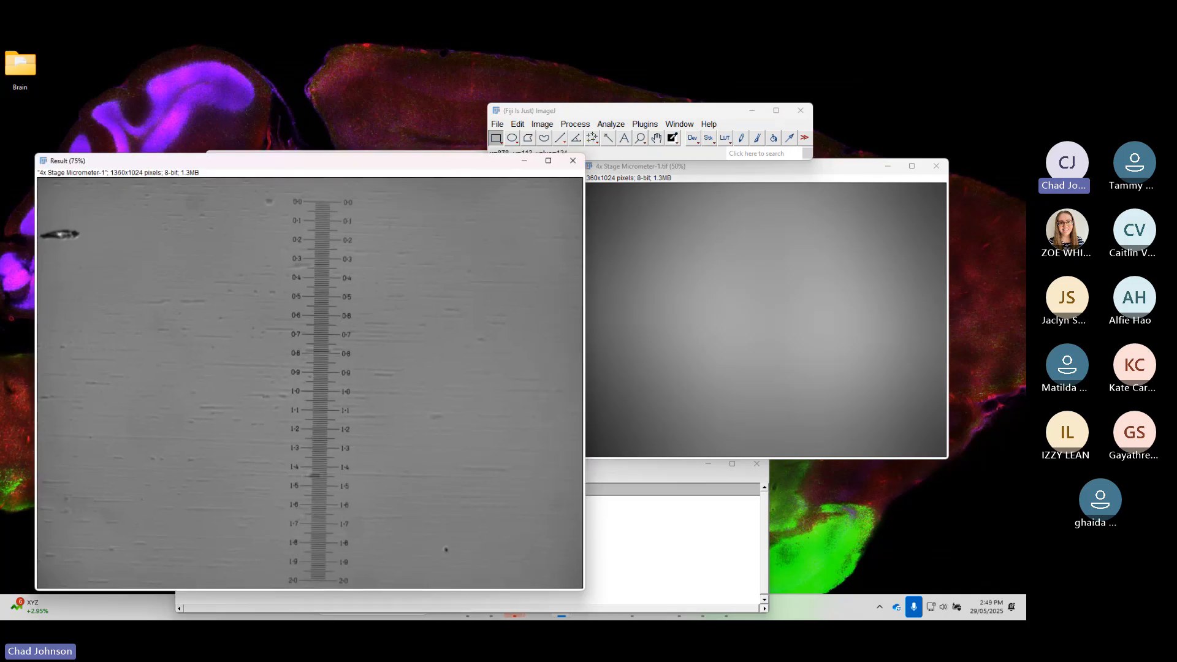
- Zoom the corrected result image out to 50% and place it beside the original micrometer image
{"action": "left_click_drag", "start_coordinate": [404, 167], "coordinate": [409, 131]}
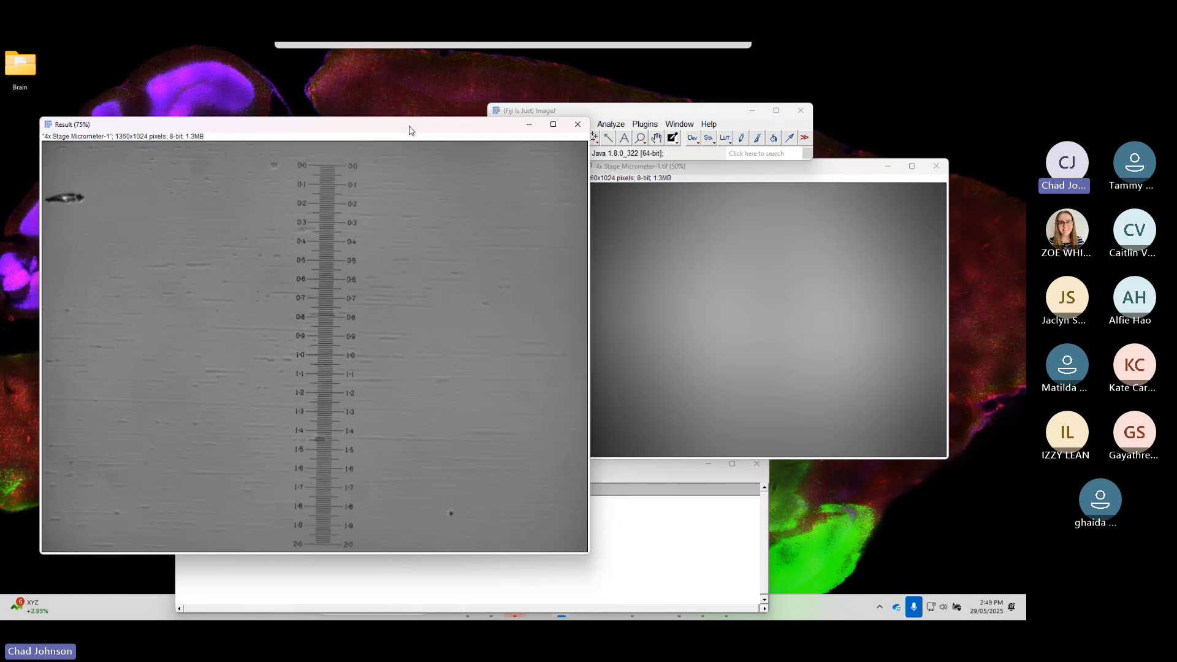
{"action": "left_click", "coordinate": [641, 138]}
{"action": "right_click", "coordinate": [412, 295]}
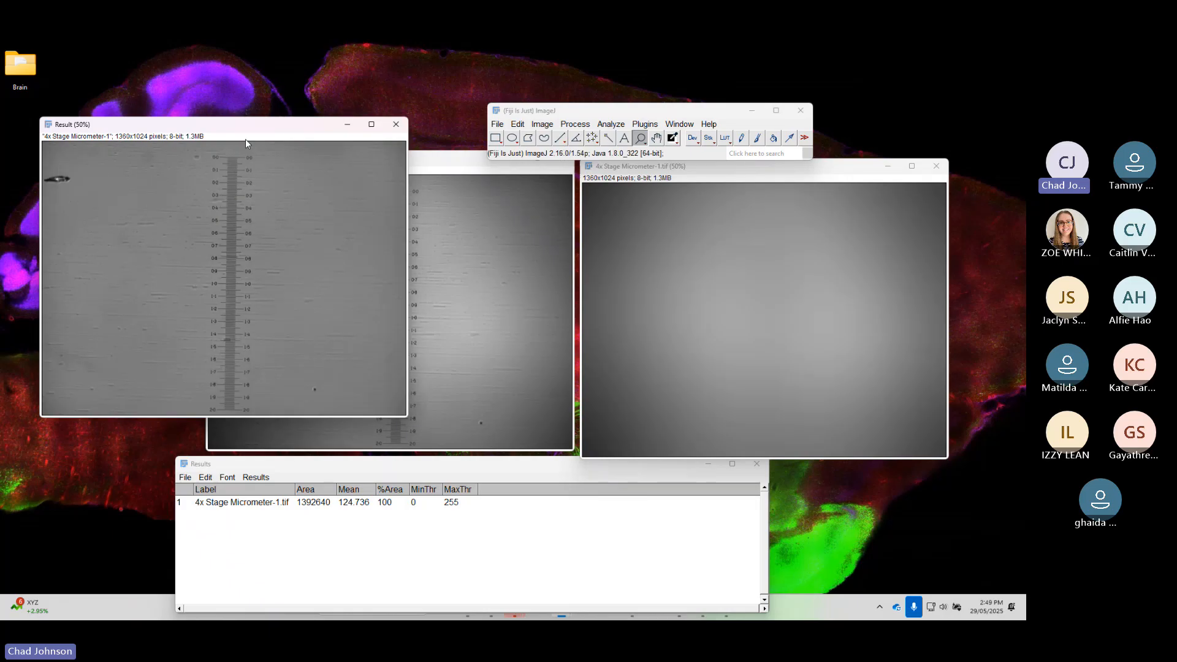
{"action": "left_click_drag", "start_coordinate": [248, 127], "coordinate": [774, 160]}
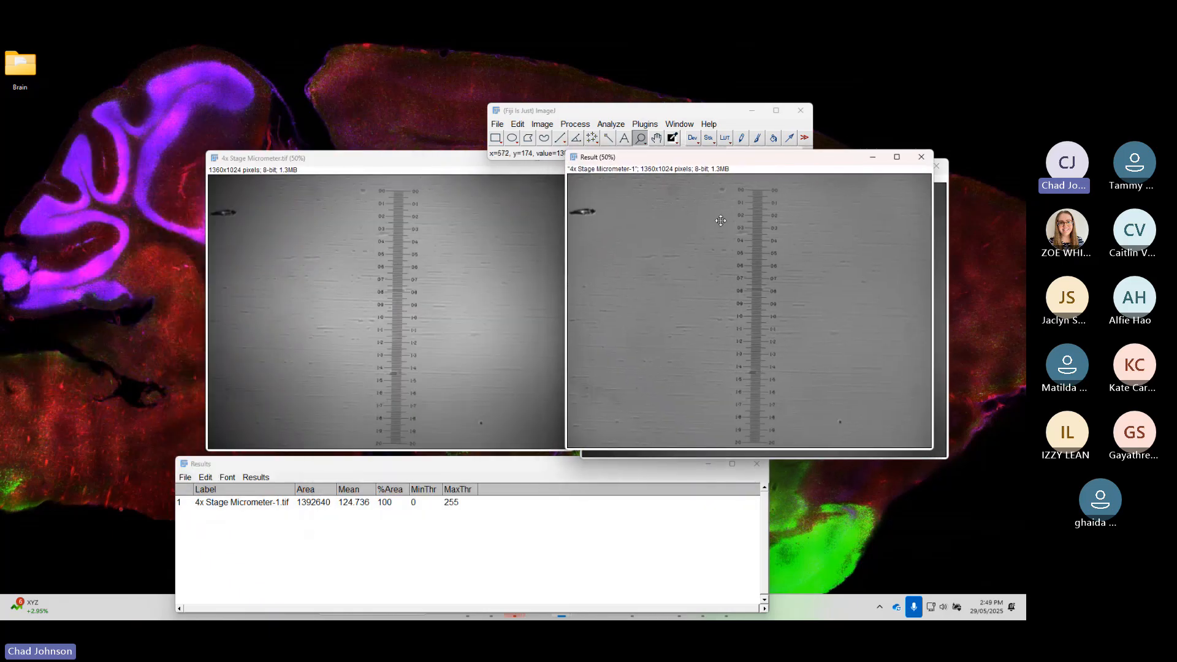
- Zoom the corrected result and the original micrometer image to 300% to compare their scale markings and background
{"action": "left_click", "coordinate": [773, 371]}
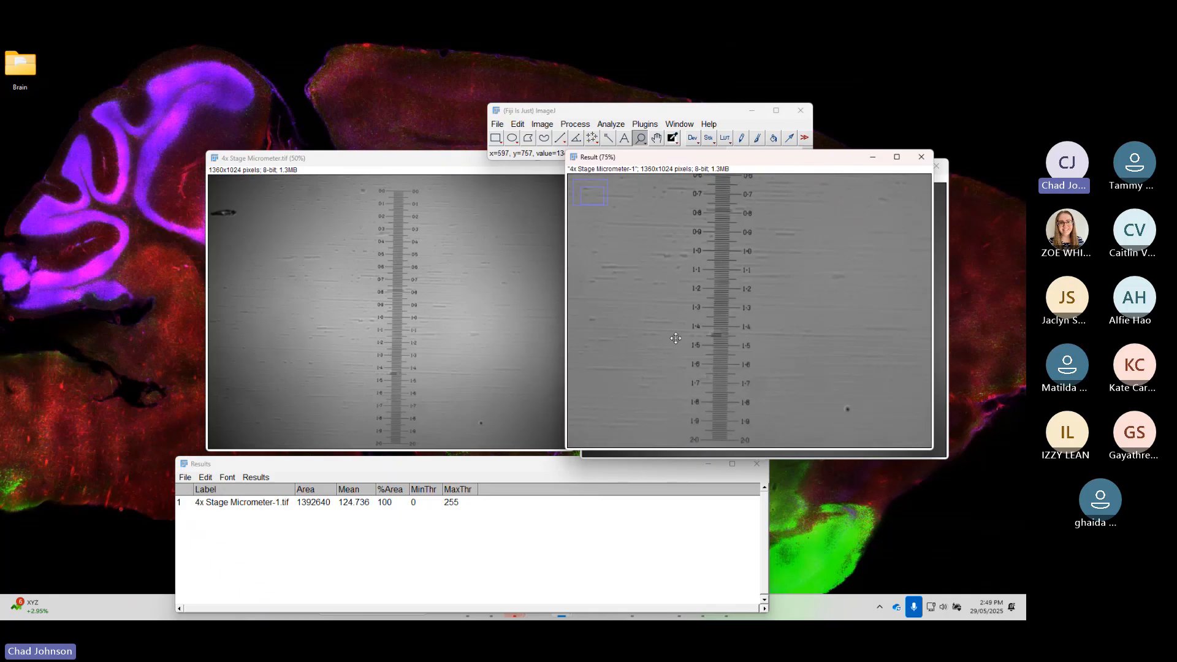
{"action": "left_click", "coordinate": [676, 338]}
{"action": "left_click", "coordinate": [675, 338]}
{"action": "left_click", "coordinate": [834, 341]}
{"action": "left_click", "coordinate": [411, 310]}
{"action": "left_click", "coordinate": [409, 316]}
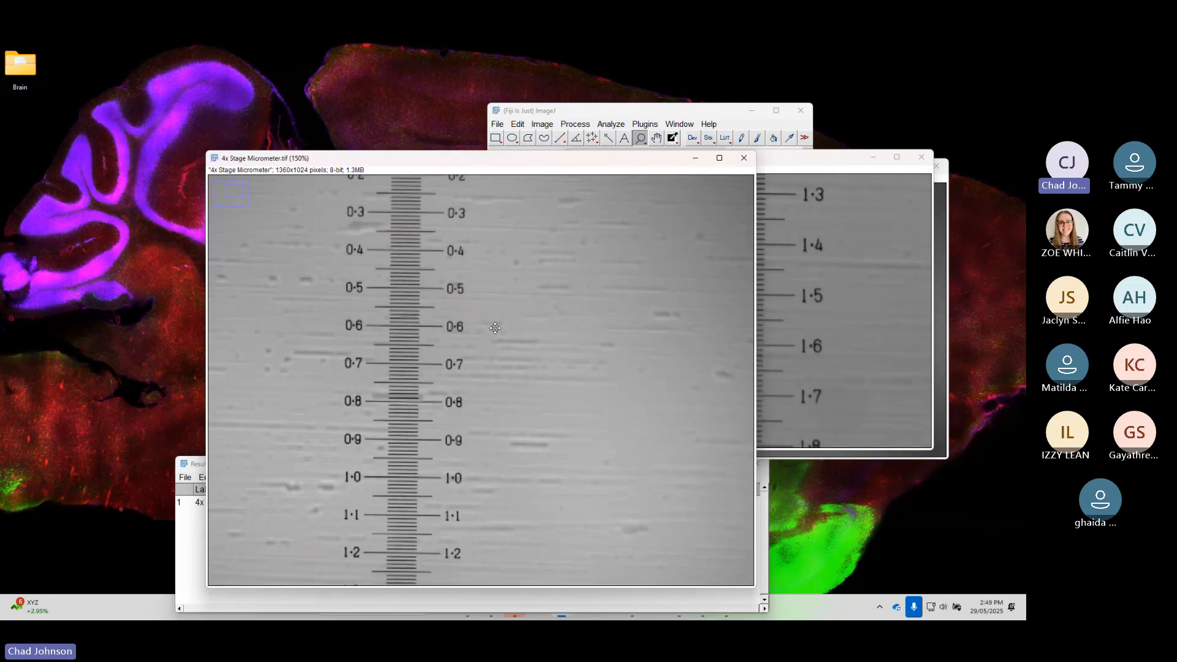
{"action": "left_click", "coordinate": [407, 319]}
{"action": "left_click", "coordinate": [408, 320]}
{"action": "left_click", "coordinate": [828, 362]}
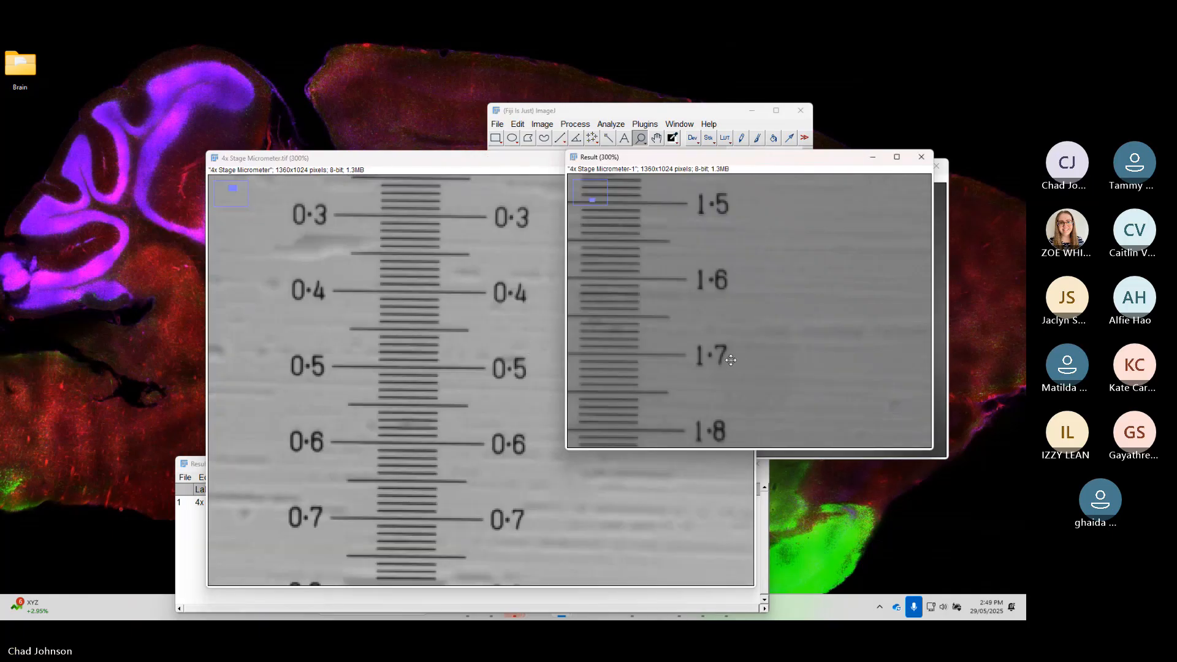
- Zoom the corrected result out to 33.3% and the original micrometer to 50%, and rearrange the original and background image windows
{"action": "right_click", "coordinate": [689, 365]}
{"action": "right_click", "coordinate": [688, 364]}
{"action": "right_click", "coordinate": [689, 365]}
{"action": "right_click", "coordinate": [688, 365]}
{"action": "right_click", "coordinate": [688, 365]}
{"action": "right_click", "coordinate": [688, 364]}
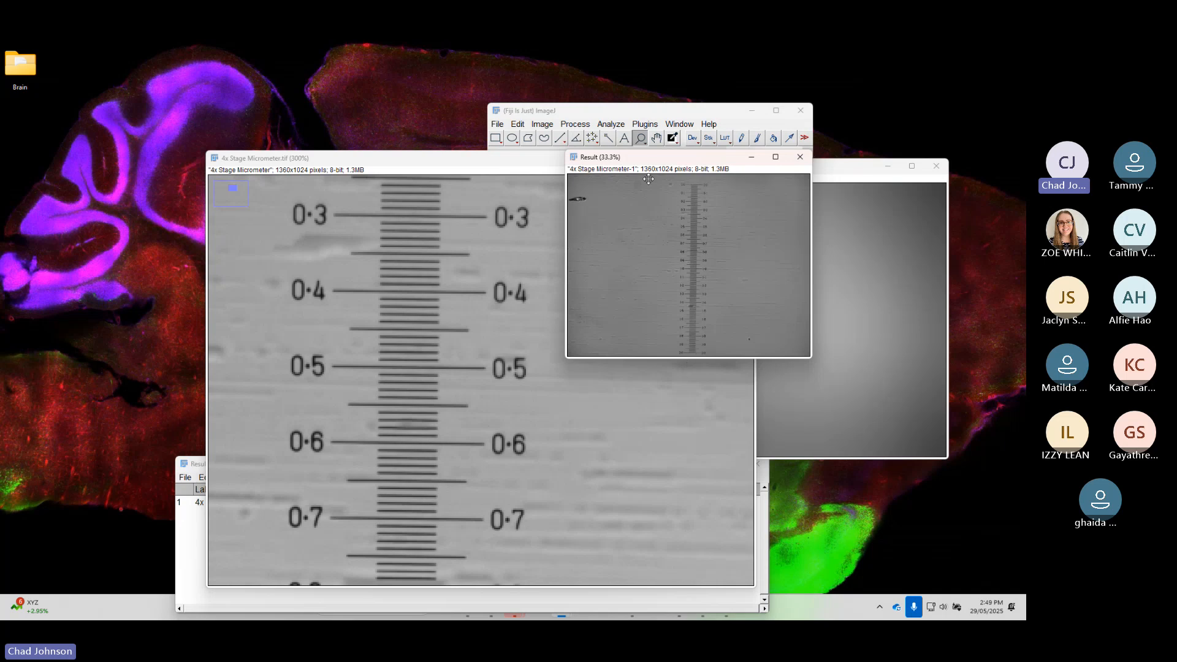
{"action": "right_click", "coordinate": [499, 271]}
{"action": "right_click", "coordinate": [499, 271]}
{"action": "right_click", "coordinate": [500, 272]}
{"action": "right_click", "coordinate": [500, 271]}
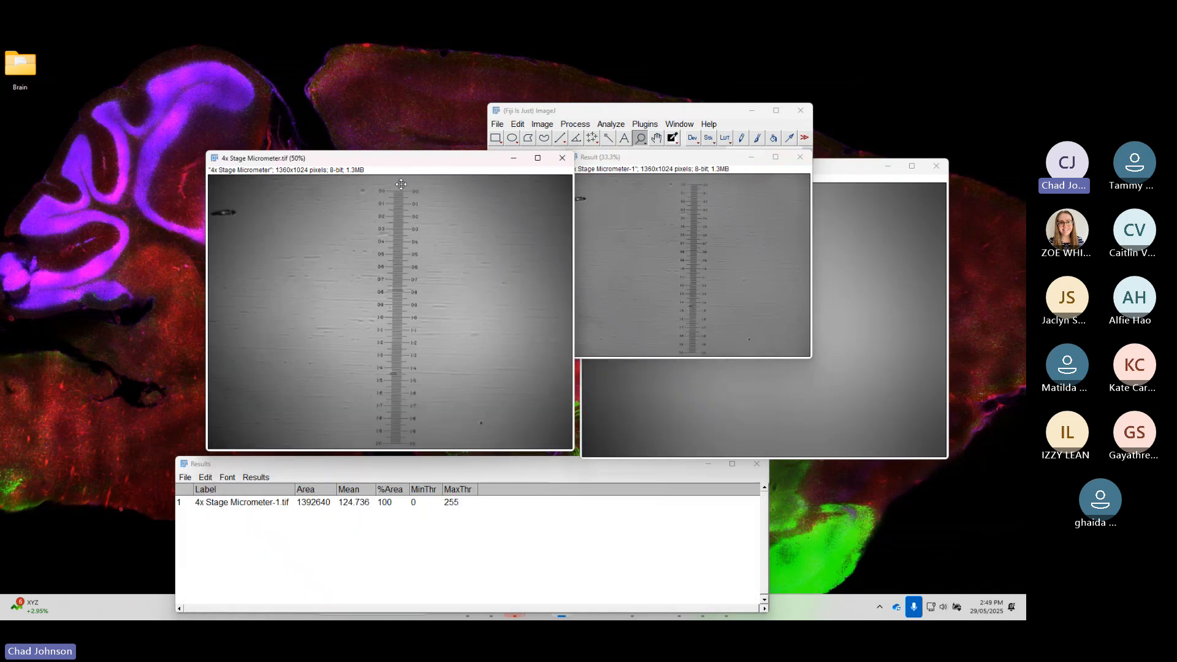
{"action": "left_click_drag", "start_coordinate": [411, 164], "coordinate": [271, 141]}
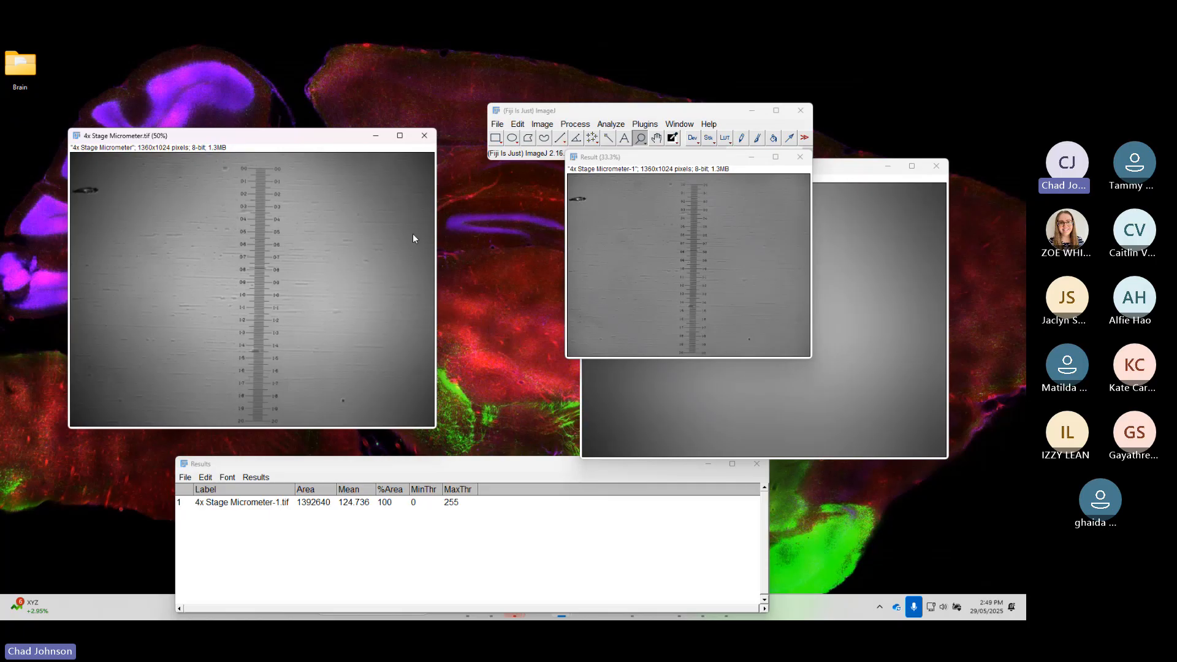
{"action": "left_click_drag", "start_coordinate": [656, 168], "coordinate": [718, 184]}
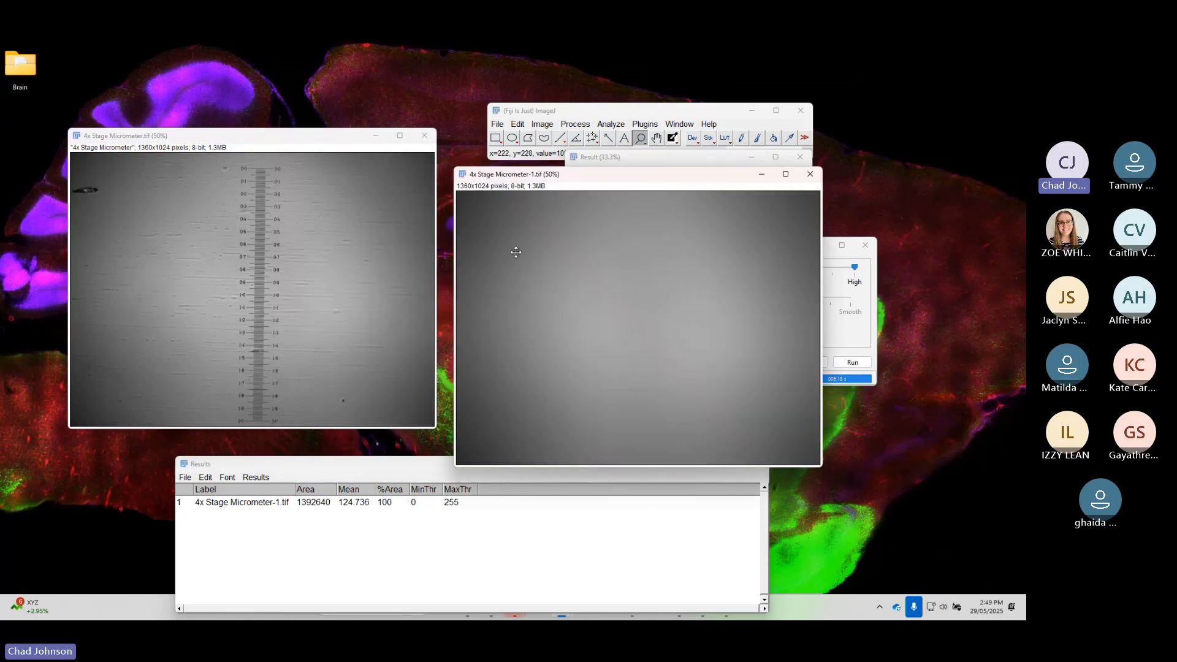
- Reopen Calculator Plus to review its i1, i2, Divide and k1 settings, and dismiss it without running the operation
{"action": "left_click", "coordinate": [645, 124]}
{"action": "left_click", "coordinate": [619, 111]}
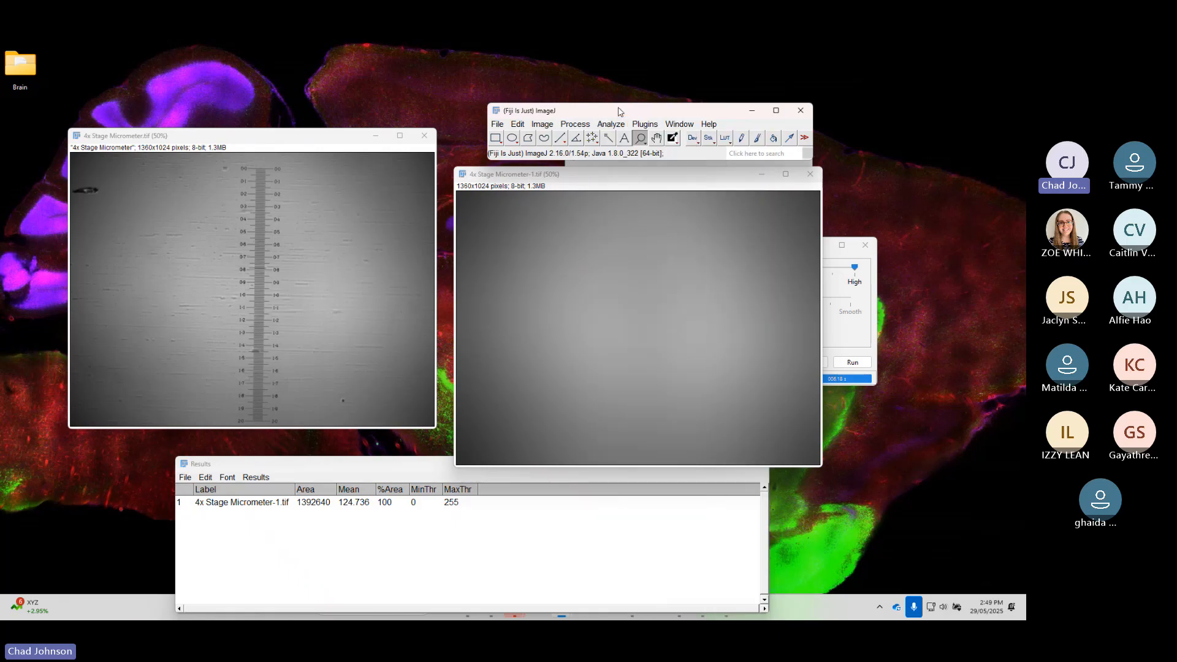
{"action": "left_click", "coordinate": [612, 123]}
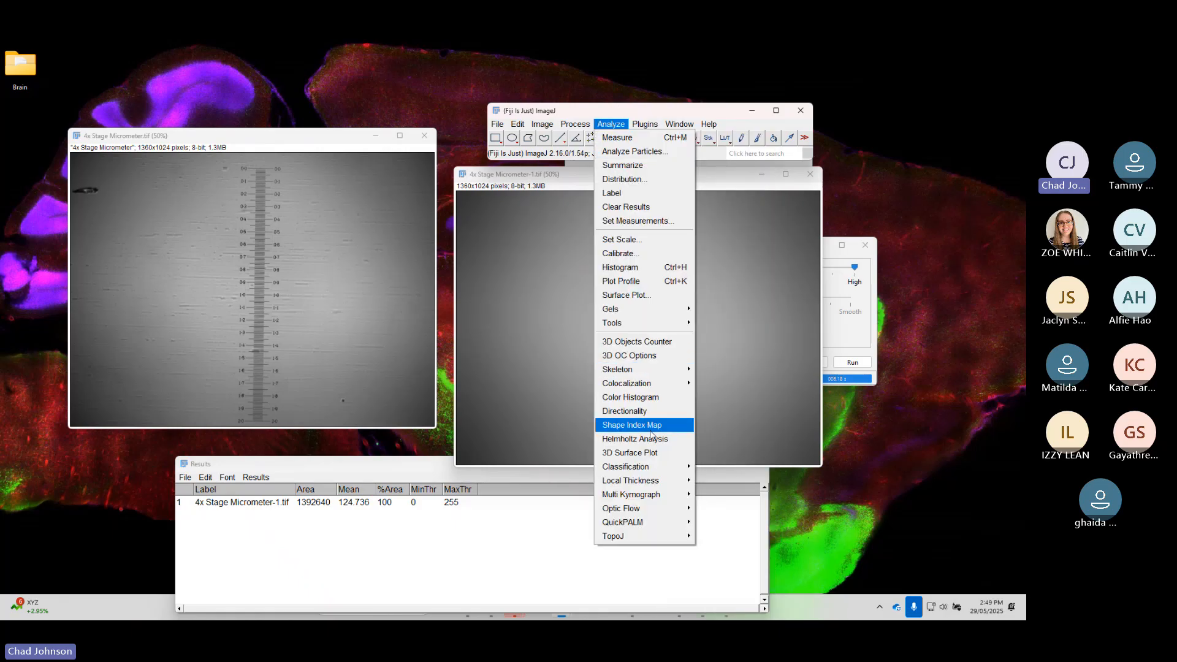
{"action": "left_click", "coordinate": [575, 124]}
{"action": "left_click", "coordinate": [619, 357]}
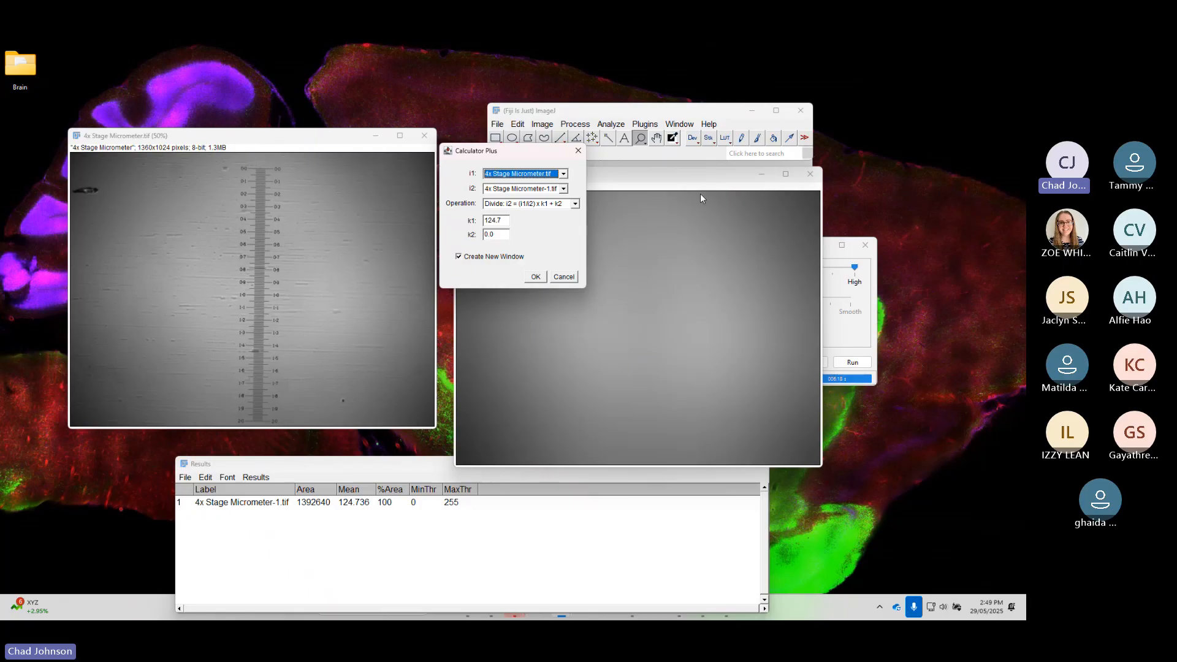
{"action": "left_click", "coordinate": [508, 190]}
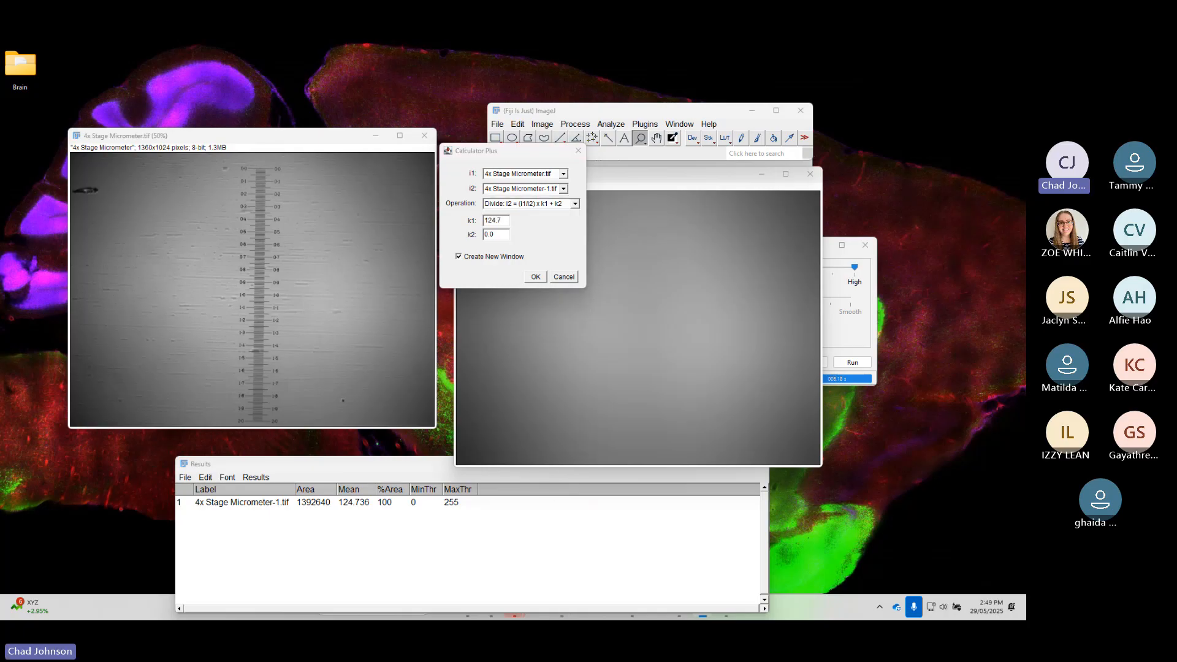
{"action": "left_click", "coordinate": [578, 151]}
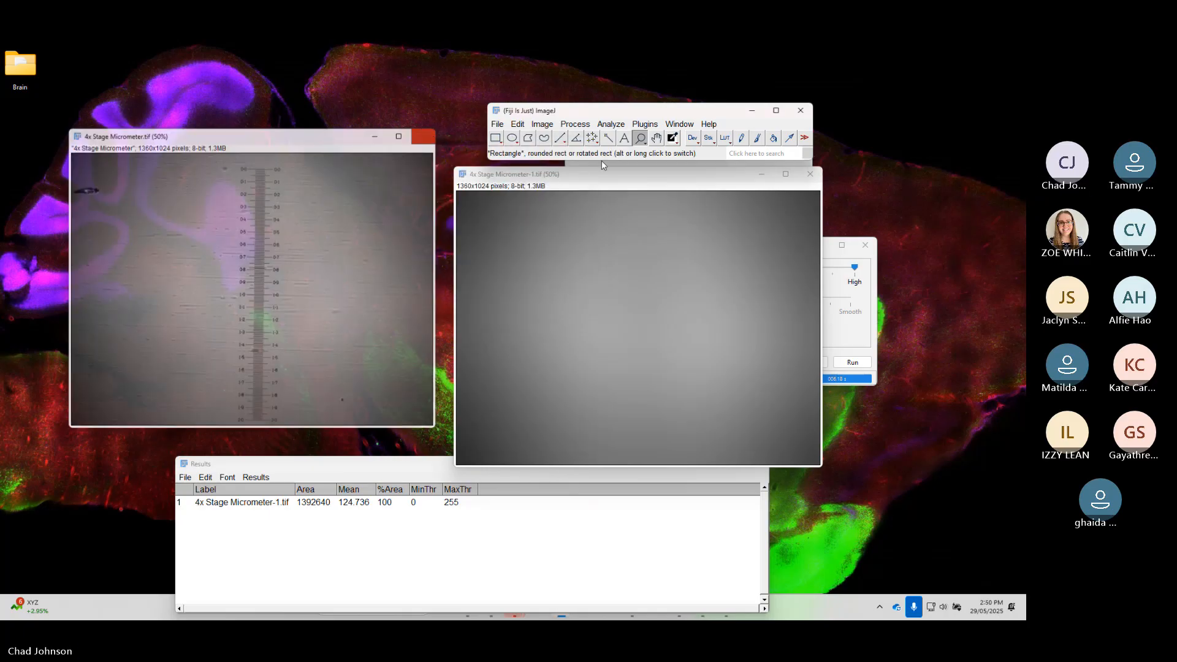
- Close the background image 4x Stage Micrometer-1.tif without saving its changes
{"action": "left_click", "coordinate": [809, 174]}
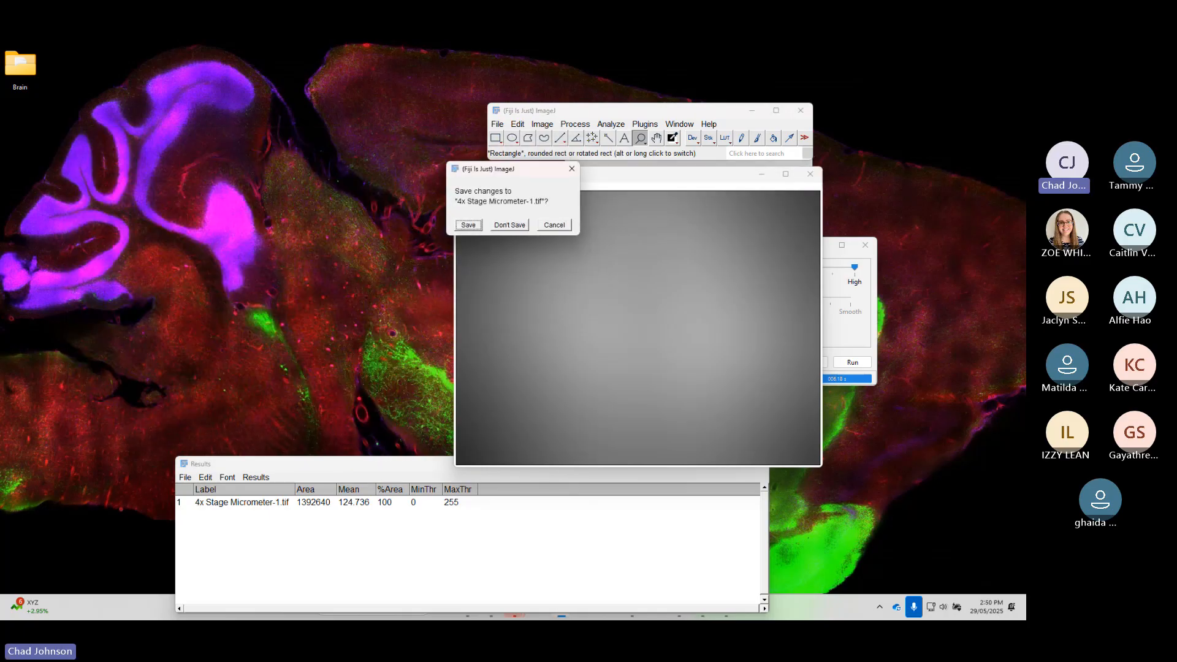
{"action": "left_click", "coordinate": [520, 224]}
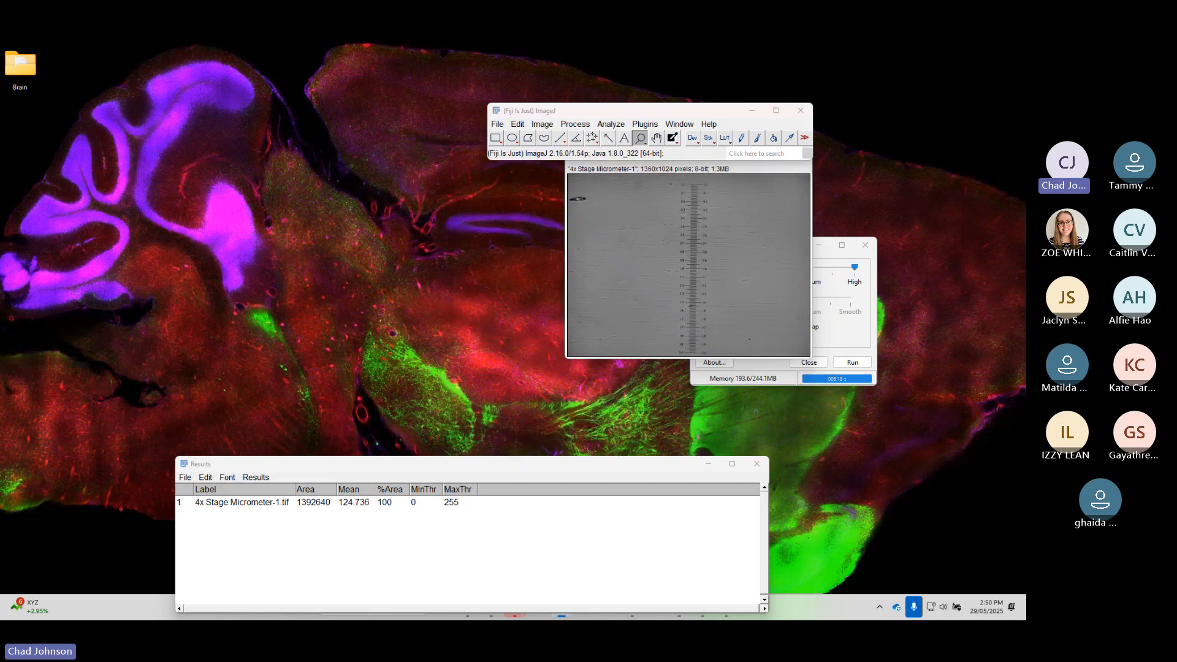
- Open 3x3 Tiled Sample.tif and 3x3 Tiled Background.tif in Fiji and place the two images side by side
{"action": "left_click_drag", "start_coordinate": [437, 178], "coordinate": [518, 125]}
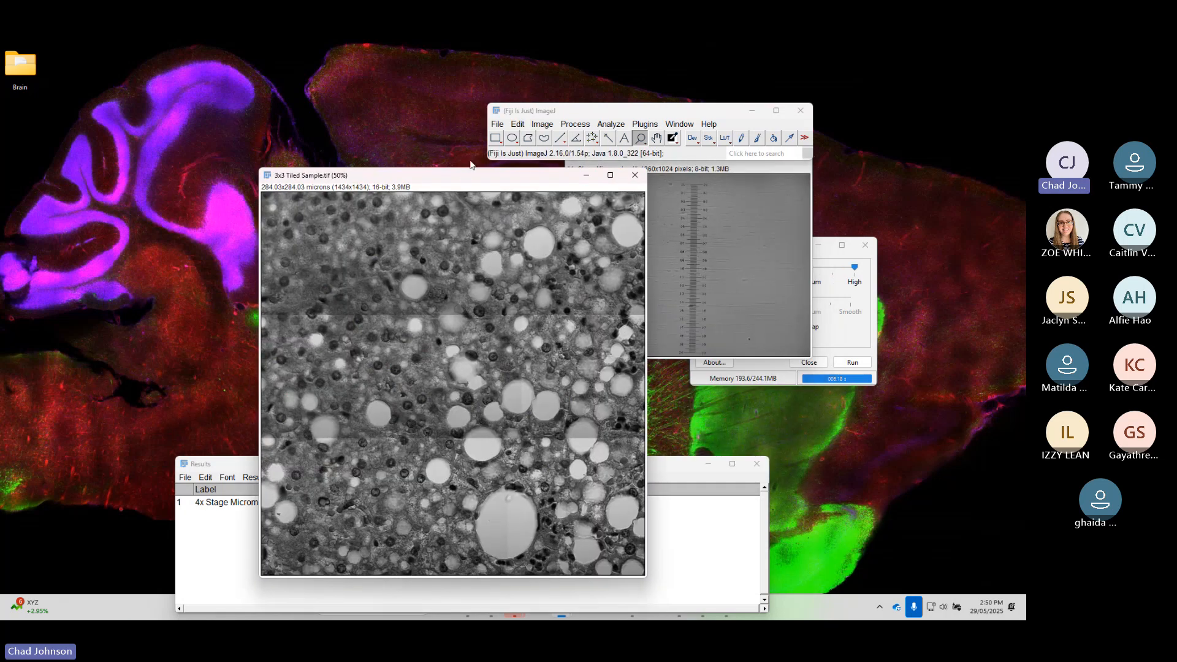
{"action": "left_click_drag", "start_coordinate": [466, 179], "coordinate": [296, 94]}
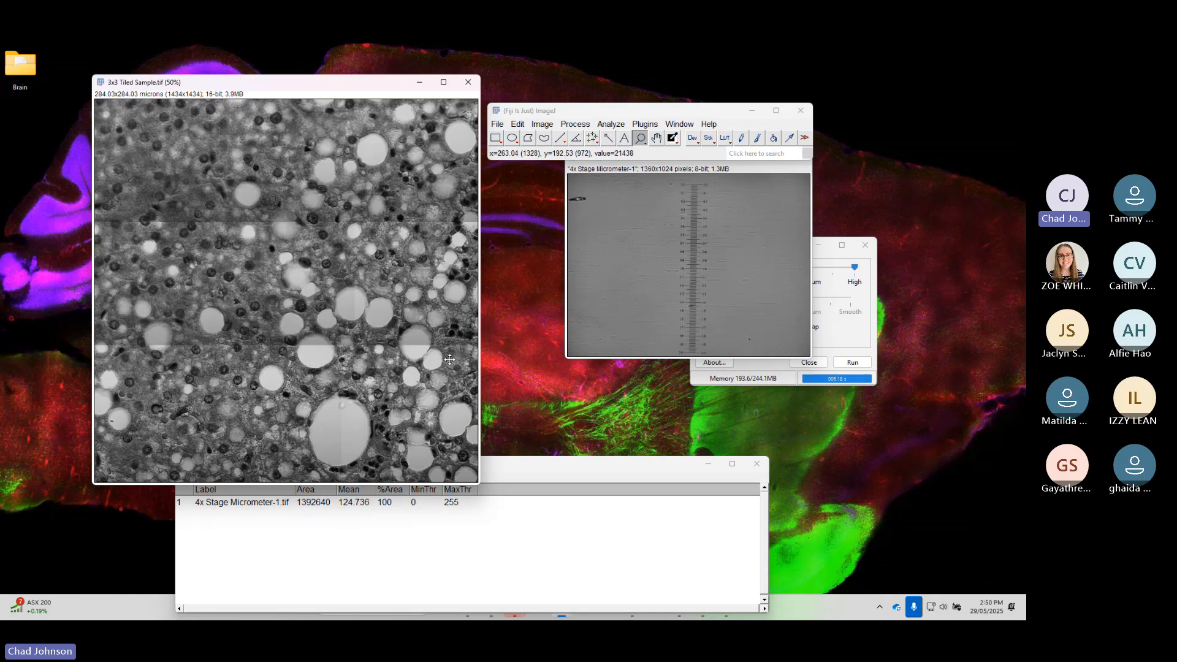
{"action": "left_click_drag", "start_coordinate": [352, 83], "coordinate": [341, 110]}
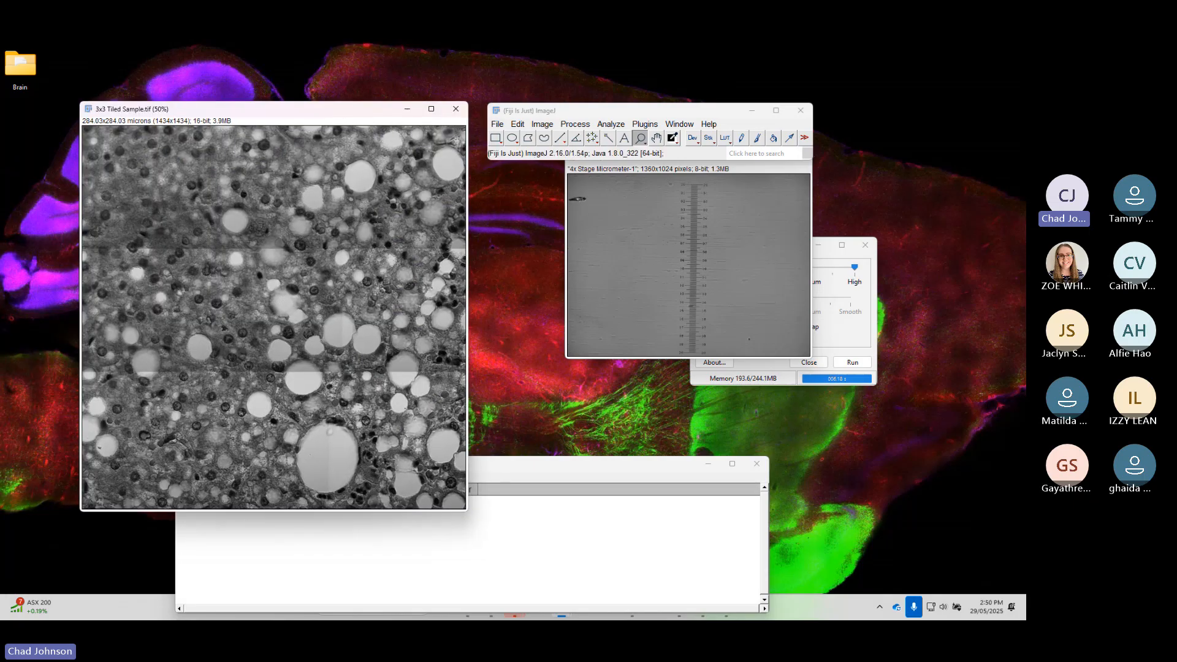
{"action": "left_click_drag", "start_coordinate": [591, 307], "coordinate": [556, 149]}
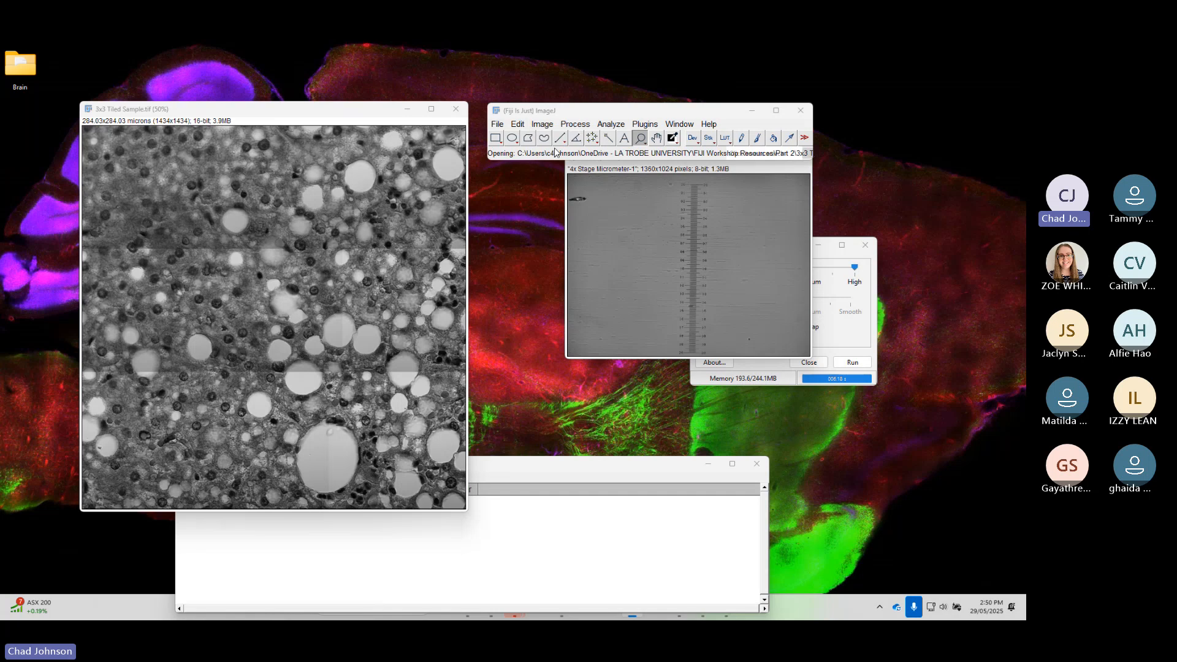
{"action": "left_click_drag", "start_coordinate": [444, 182], "coordinate": [685, 121]}
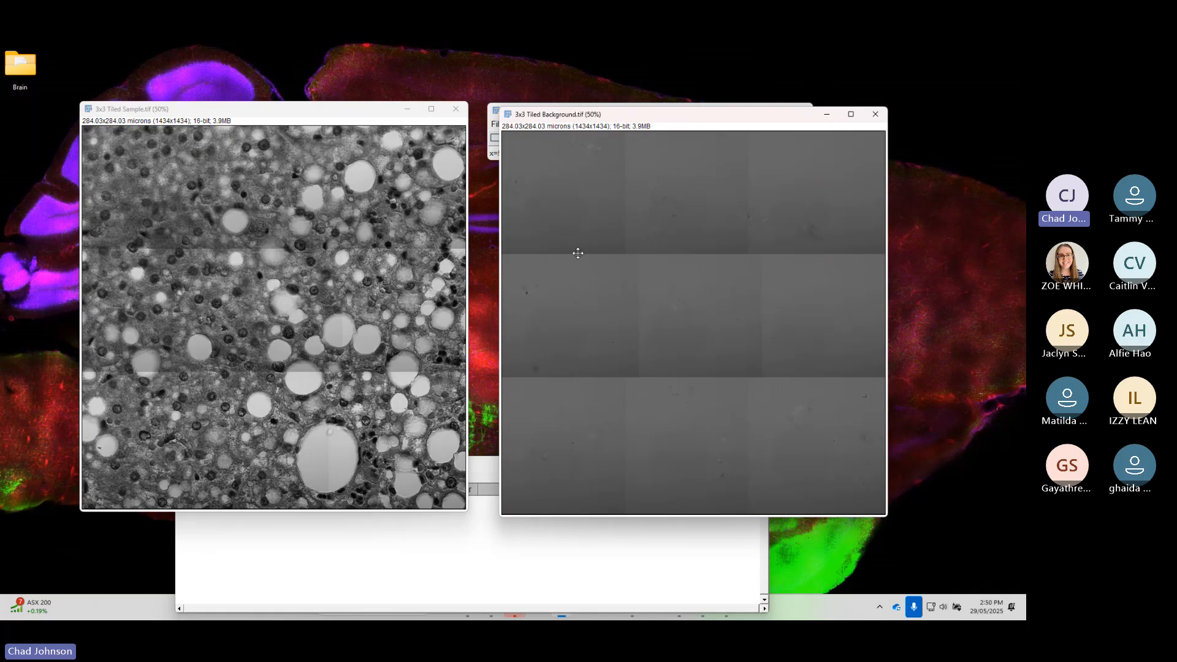
{"action": "left_click_drag", "start_coordinate": [664, 121], "coordinate": [627, 165]}
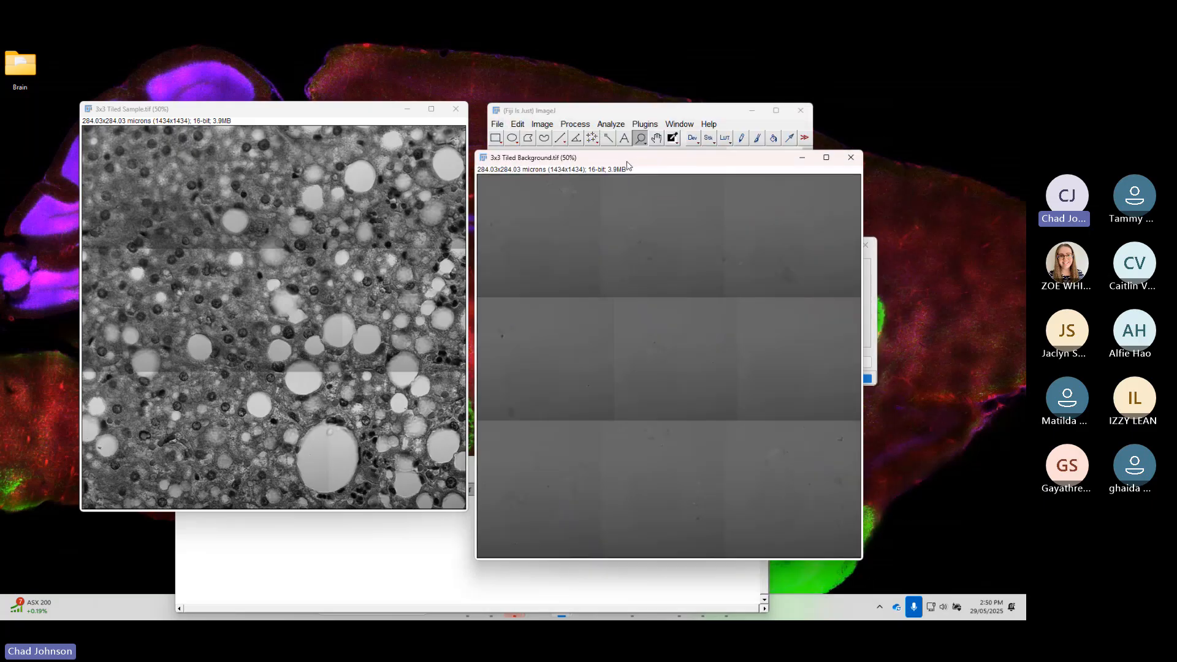
- Measure the entire 3x3 Tiled Background.tif image and place the Results table so its mean intensity can be read beneath the images
{"action": "key", "text": "ctrl+a"}
{"action": "key", "text": "ctrl+m"}
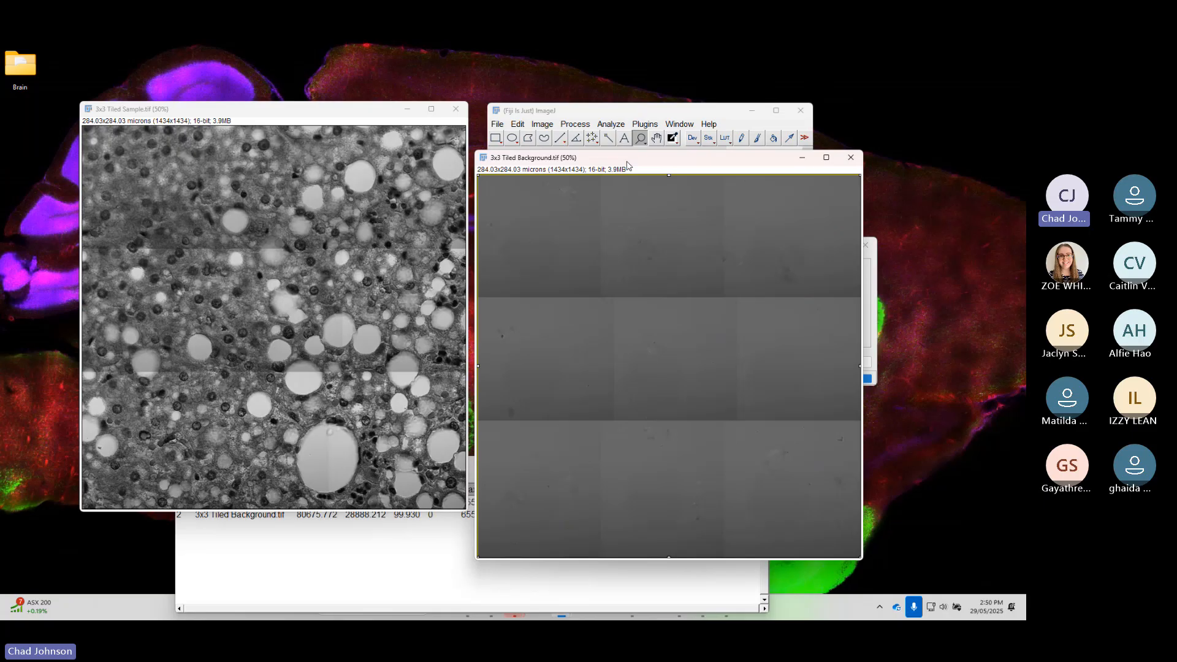
{"action": "left_click", "coordinate": [602, 129]}
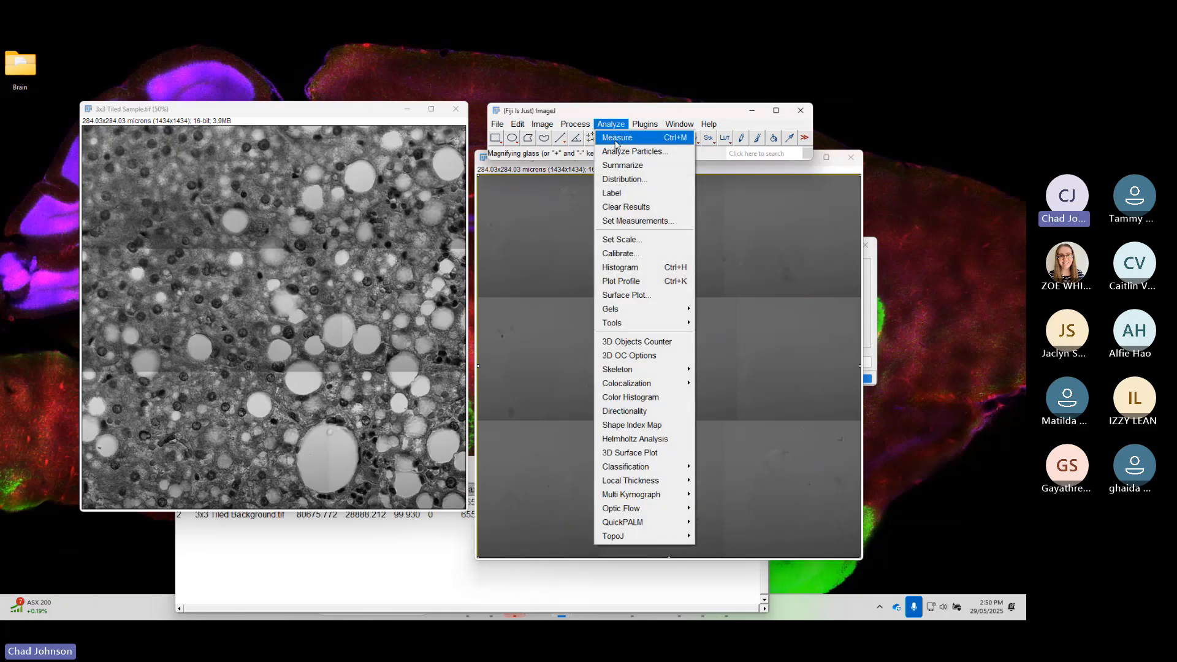
{"action": "left_click", "coordinate": [616, 136]}
{"action": "left_click", "coordinate": [439, 566]}
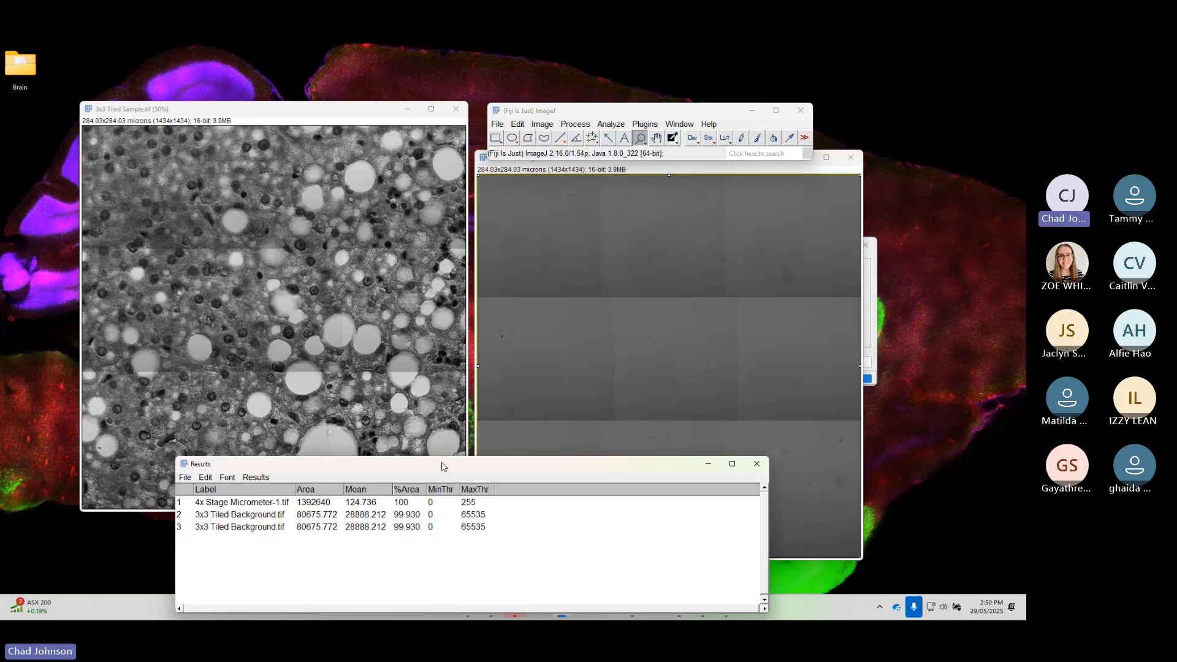
{"action": "left_click_drag", "start_coordinate": [443, 464], "coordinate": [522, 312]}
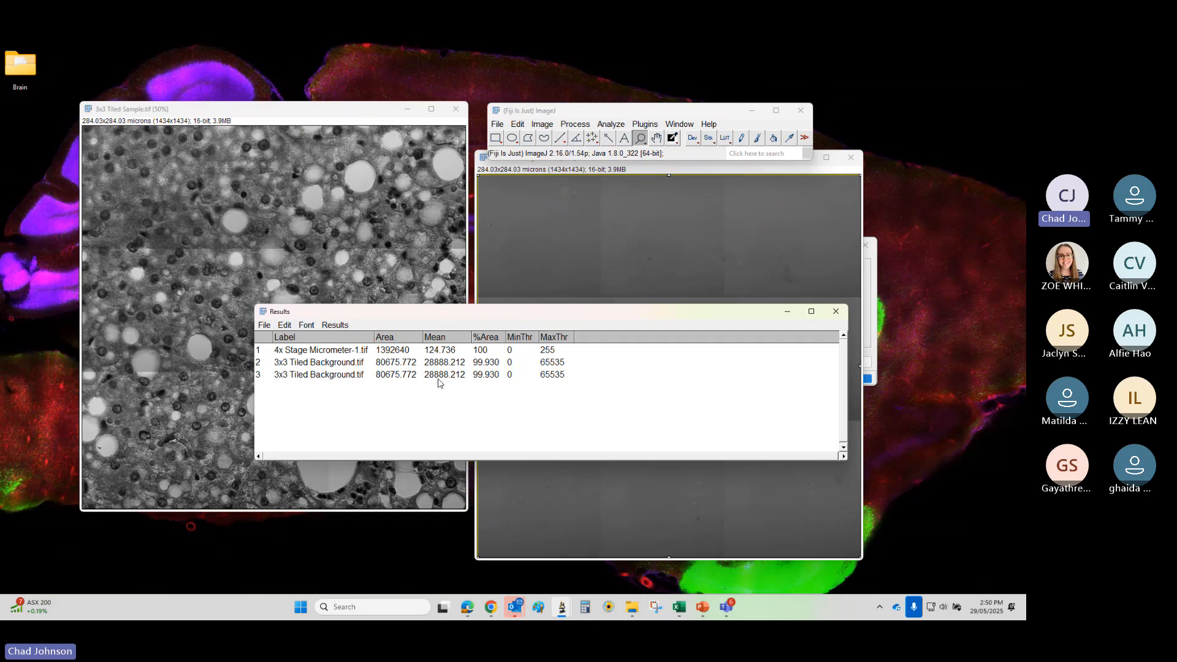
{"action": "left_click_drag", "start_coordinate": [502, 319], "coordinate": [358, 511]}
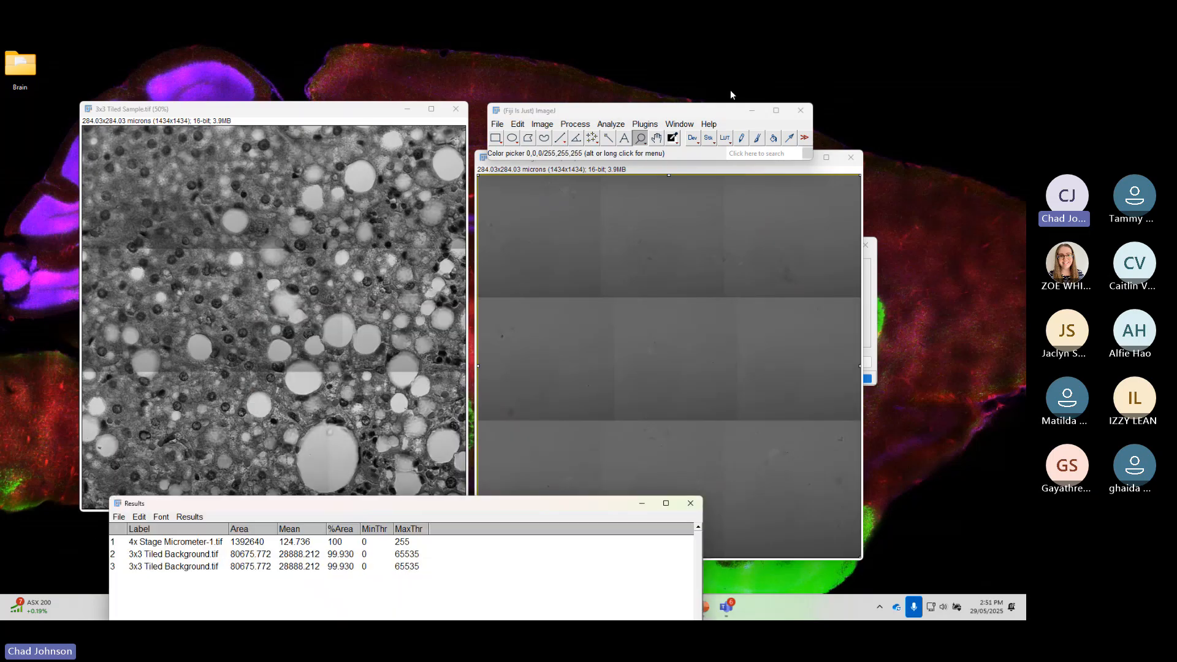
- Open Calculator Plus with the Divide operation, setting i1 to 3x3 Tiled Sample.tif and i2 to 3x3 Tiled Background.tif
{"action": "left_click", "coordinate": [611, 124]}
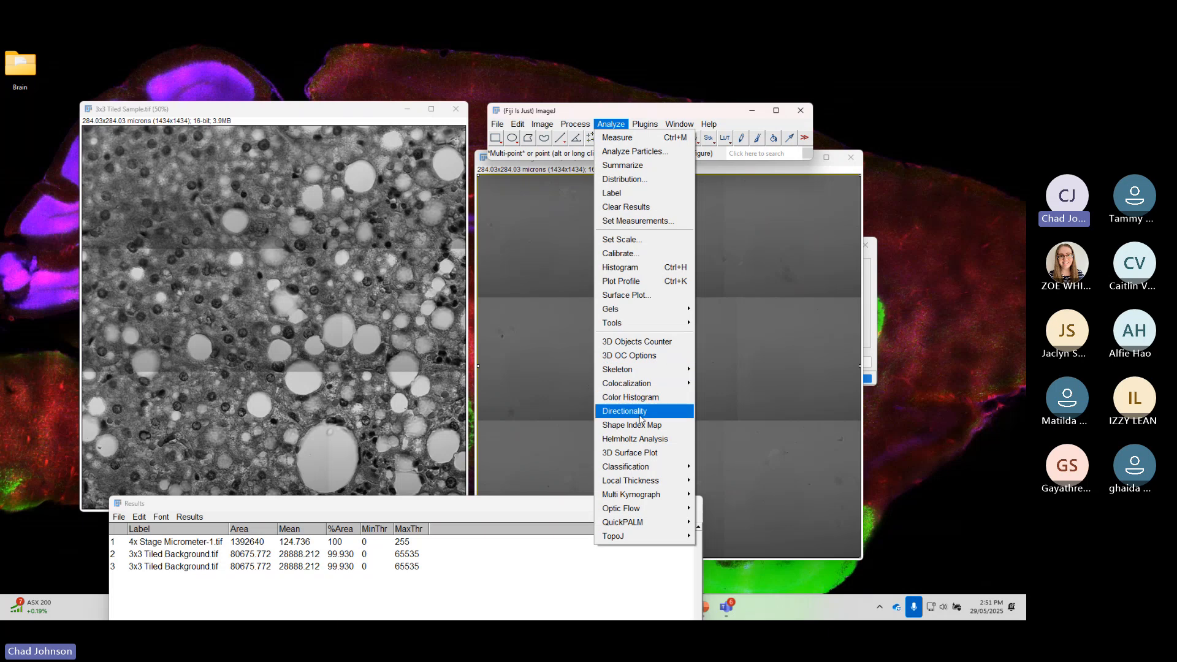
{"action": "left_click", "coordinate": [575, 123]}
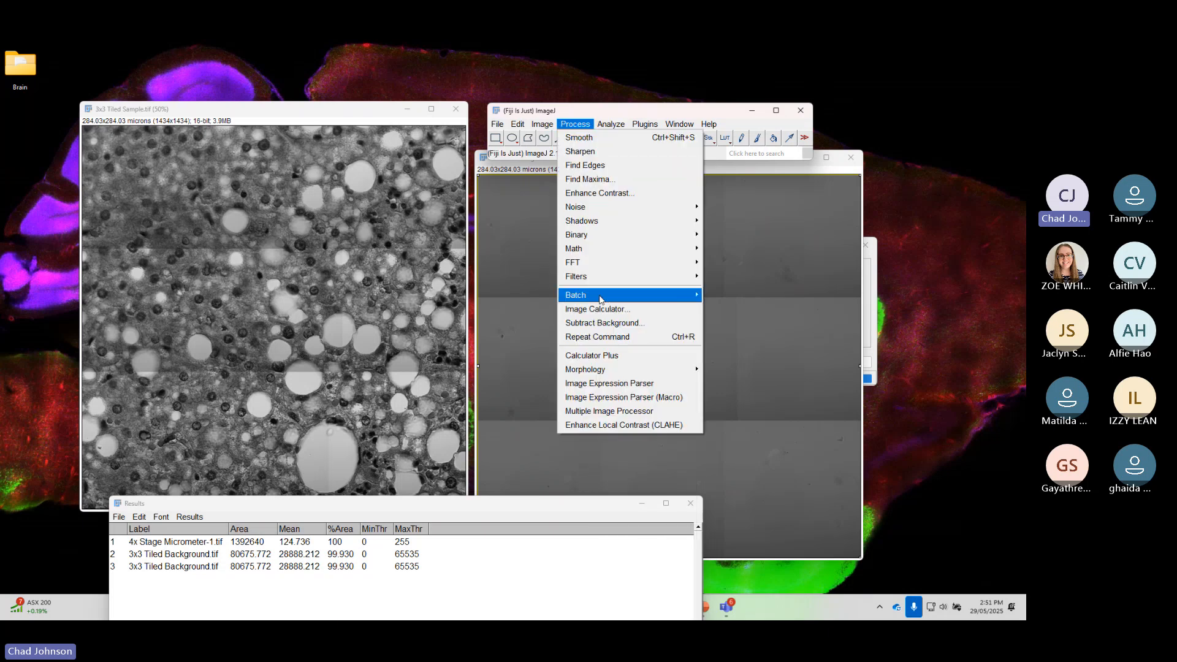
{"action": "left_click", "coordinate": [606, 356]}
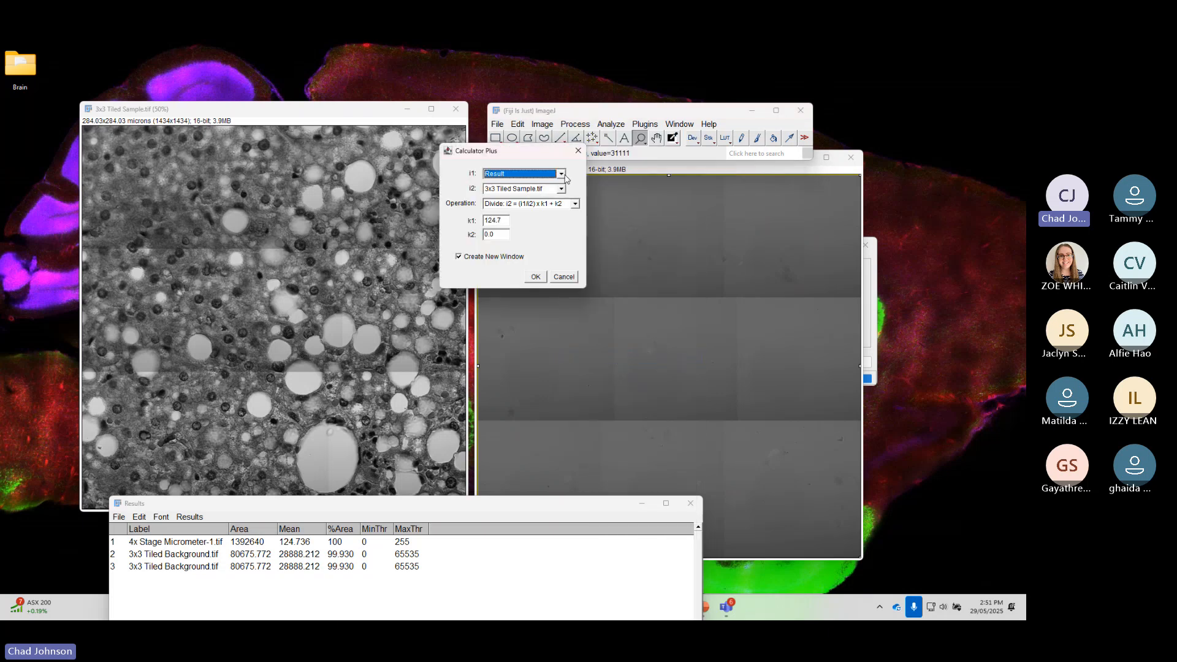
{"action": "left_click", "coordinate": [532, 189]}
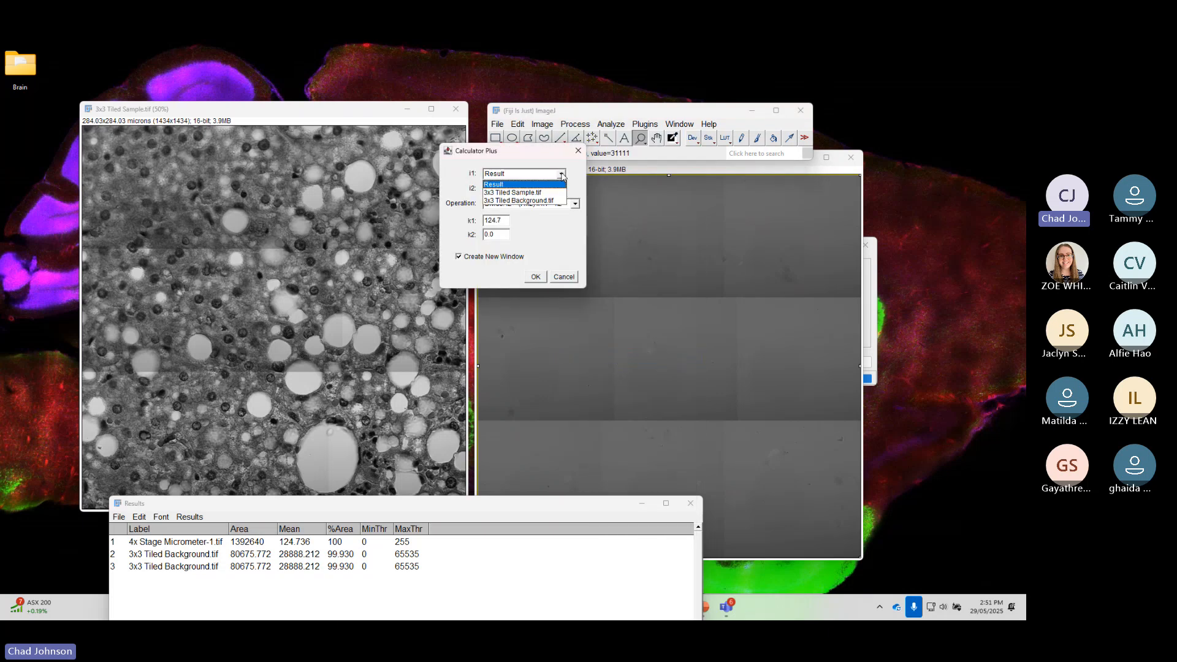
{"action": "left_click", "coordinate": [534, 193]}
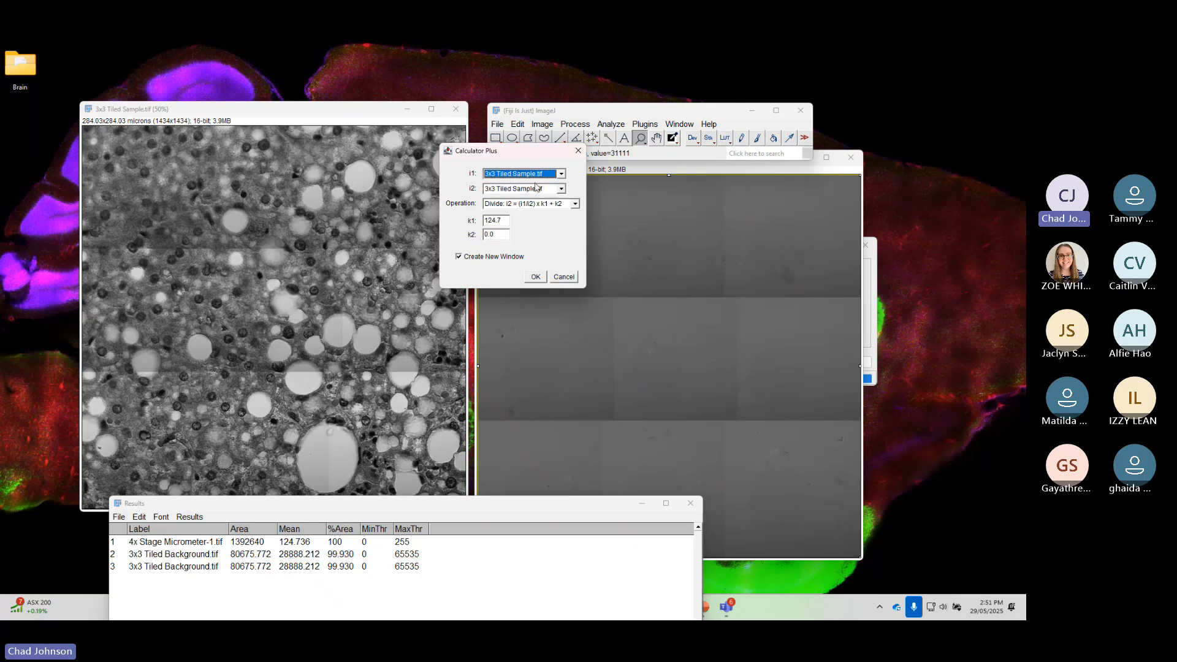
{"action": "left_click_drag", "start_coordinate": [522, 149], "coordinate": [330, 136]}
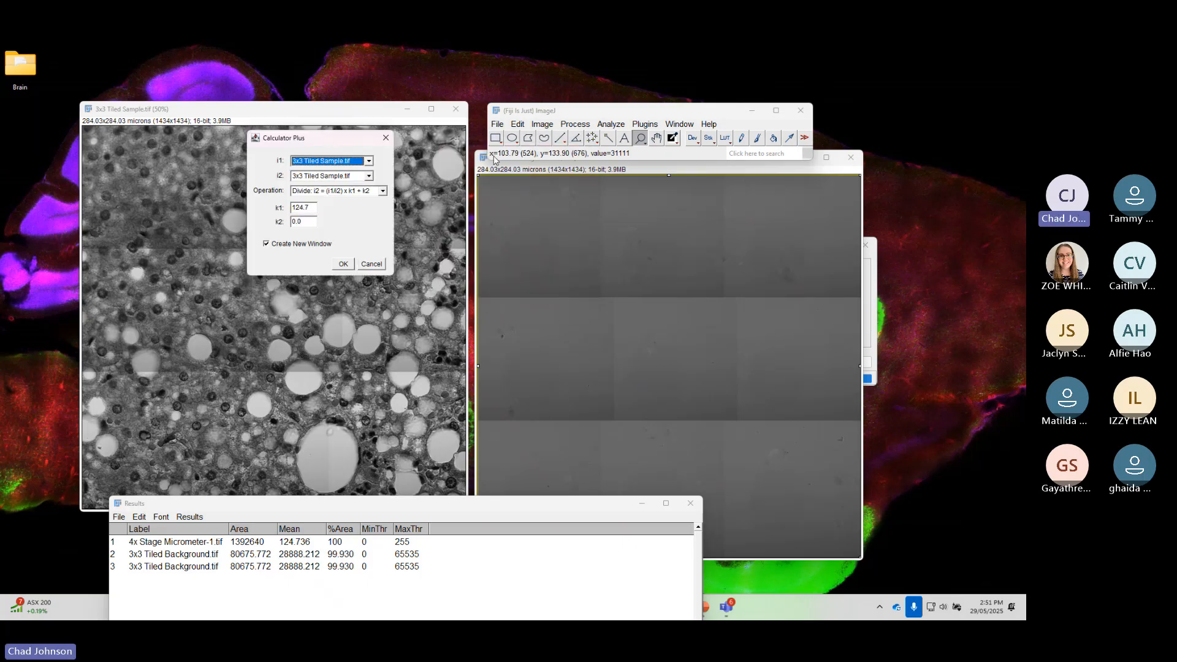
{"action": "left_click", "coordinate": [323, 178]}
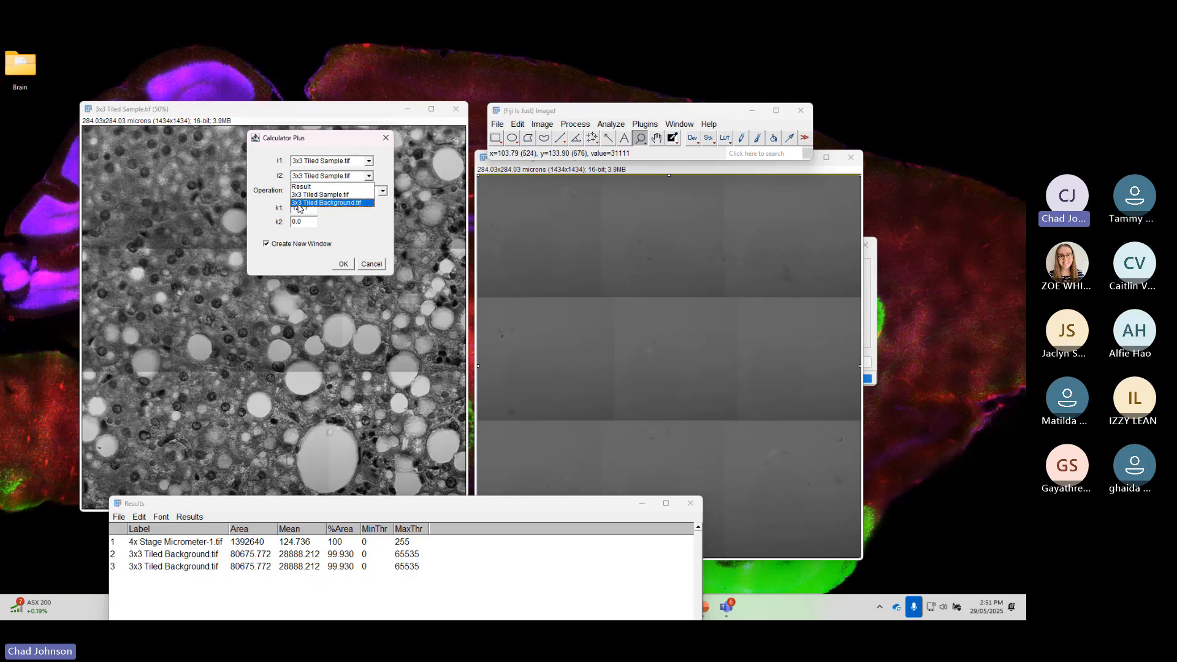
{"action": "left_click", "coordinate": [344, 203]}
- Set k1 to 28888.212 and run the tiled sample division into a new window
{"action": "left_click", "coordinate": [315, 207]}
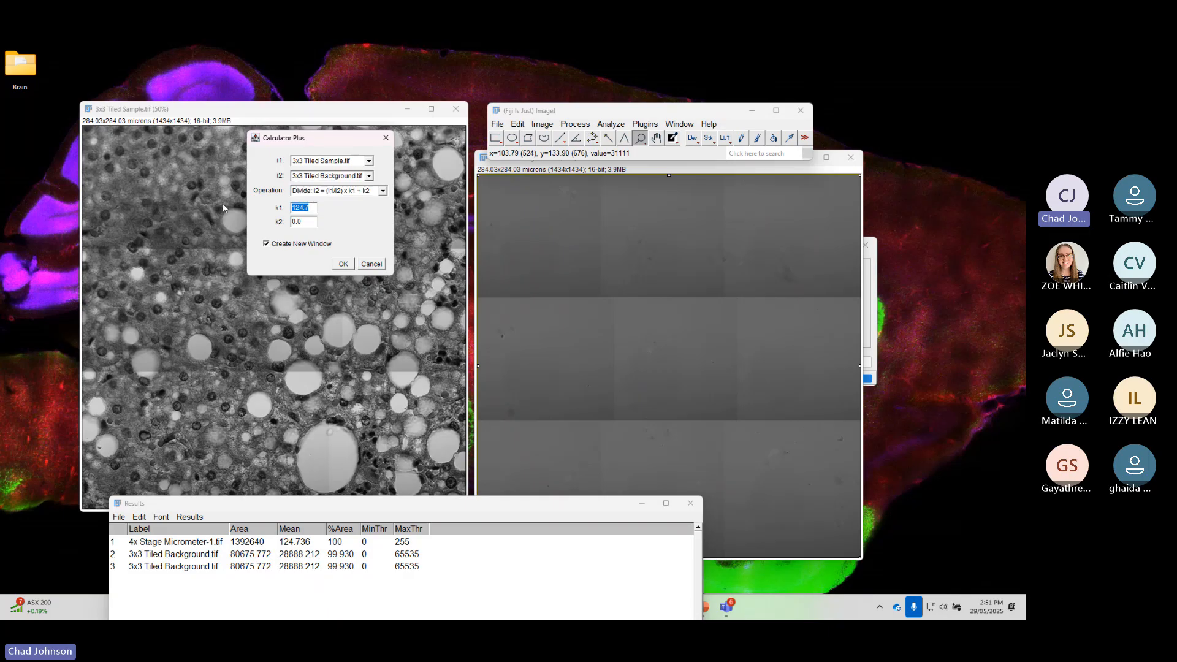
{"action": "type", "text": "28888"}
{"action": "type", "text": ".212"}
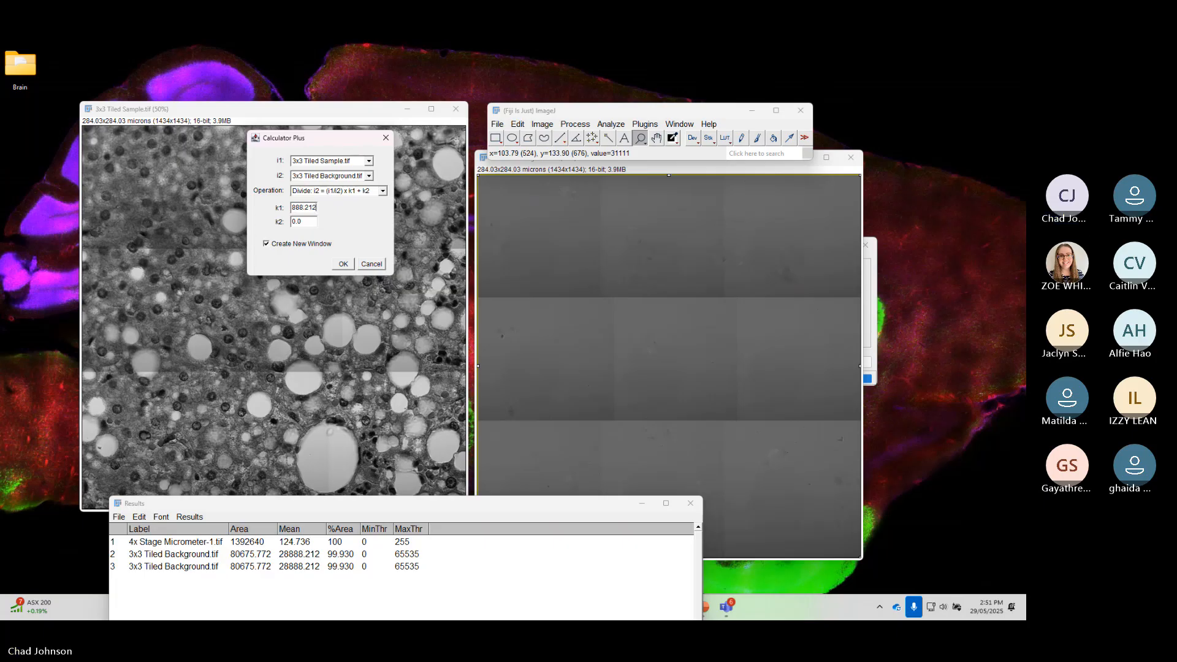
{"action": "left_click", "coordinate": [345, 264]}
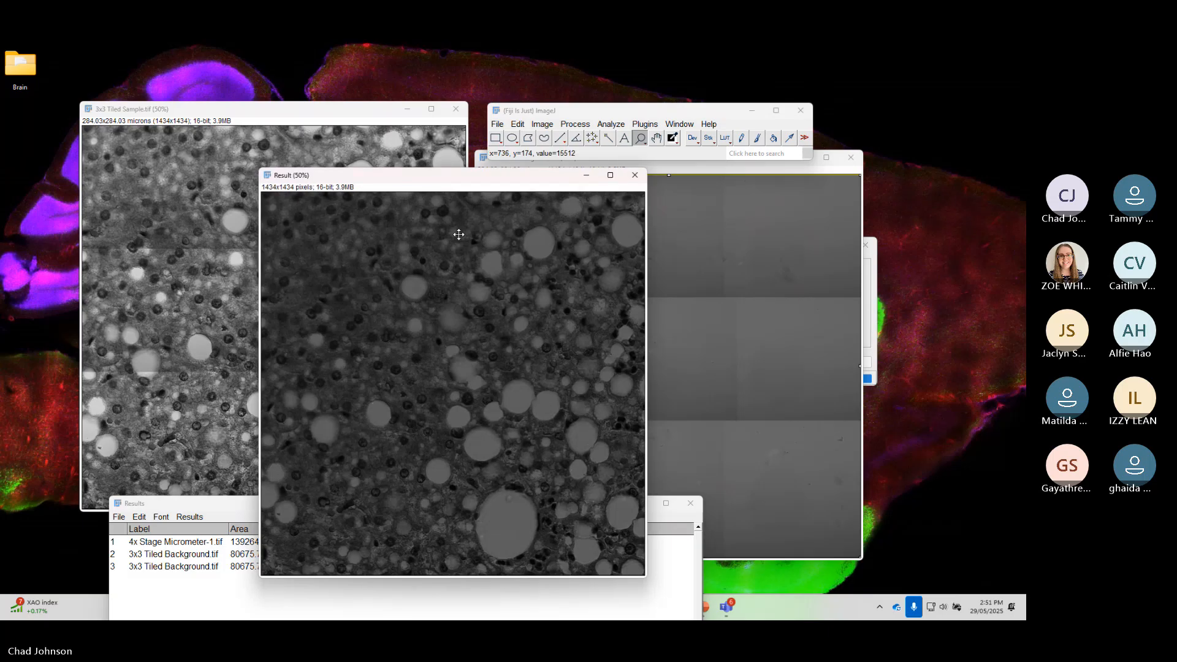
- Adjust the corrected tiled result's display brightness and contrast and place it beside 3x3 Tiled Sample.tif for comparison
{"action": "left_click_drag", "start_coordinate": [458, 179], "coordinate": [334, 119]}
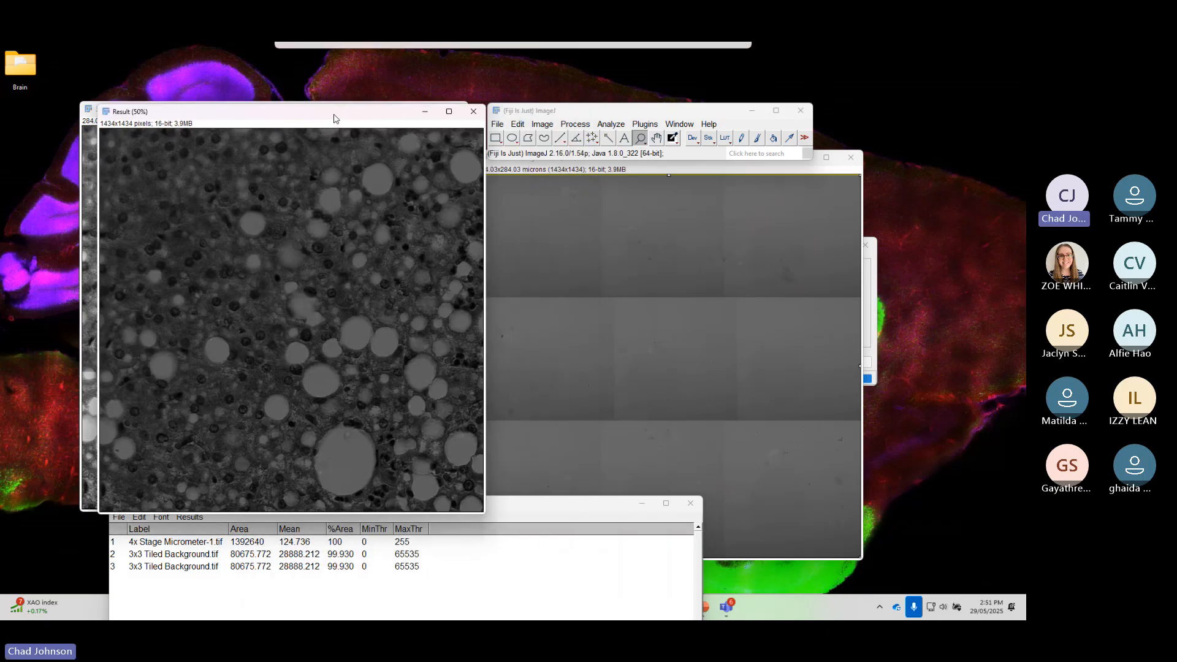
{"action": "left_click", "coordinate": [542, 124]}
{"action": "mouse_move", "coordinate": [552, 155]}
{"action": "left_click", "coordinate": [653, 157]}
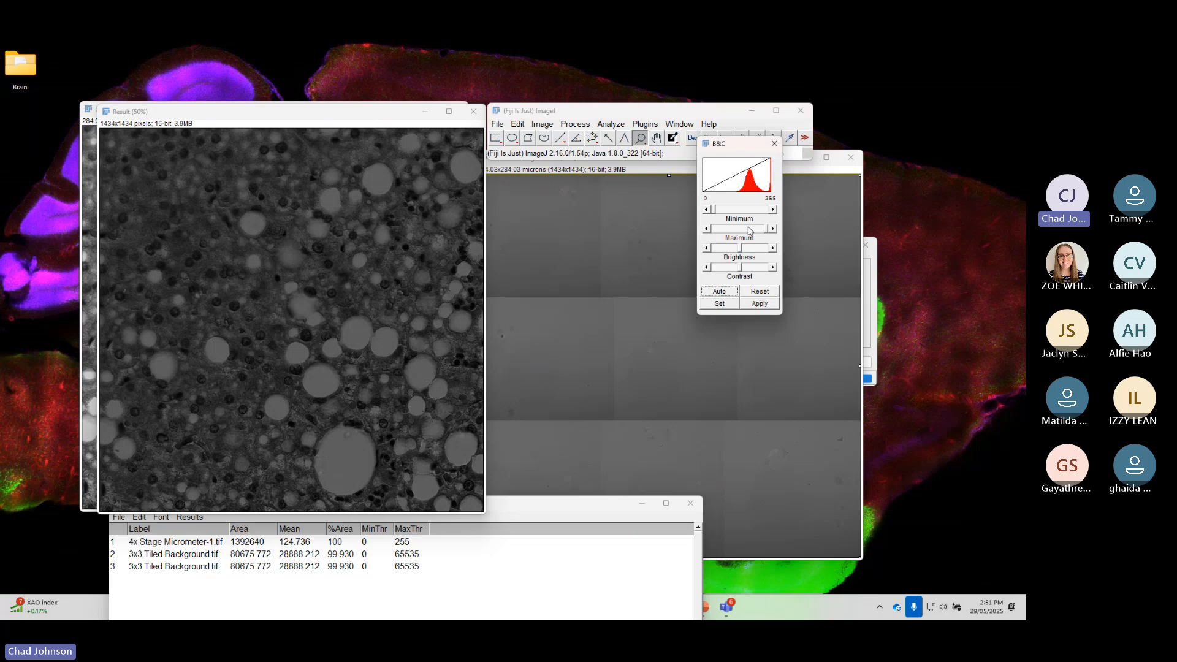
{"action": "left_click_drag", "start_coordinate": [770, 233], "coordinate": [745, 233]}
{"action": "left_click", "coordinate": [759, 292]}
{"action": "left_click_drag", "start_coordinate": [348, 118], "coordinate": [558, 129]}
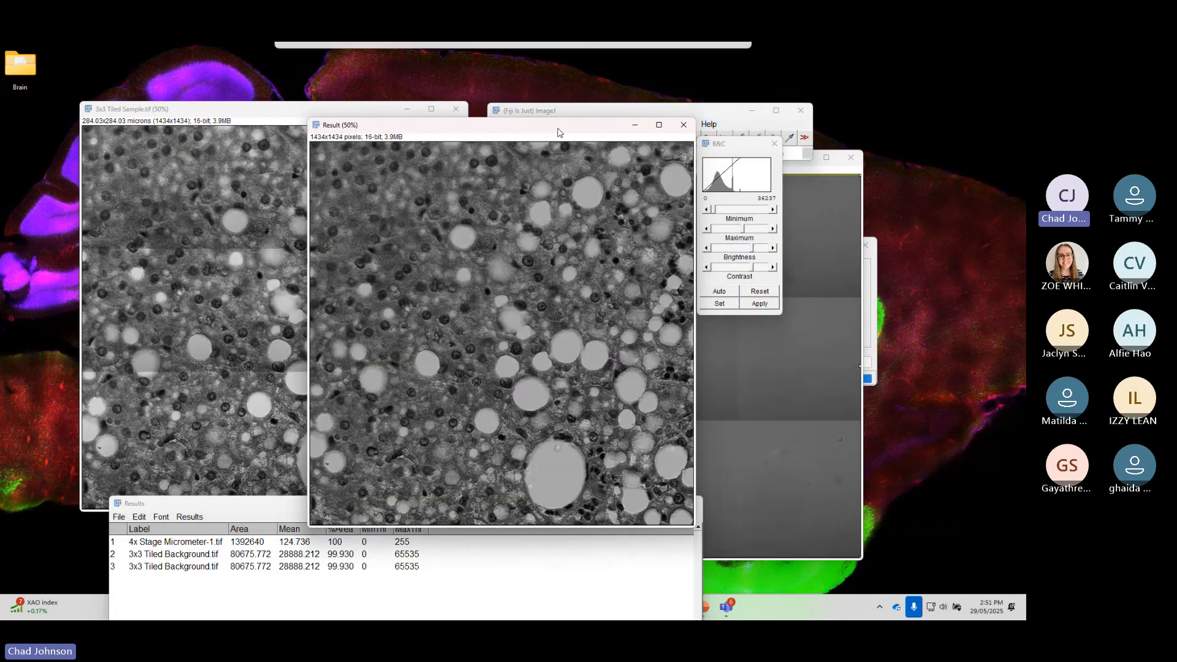
{"action": "mouse_move", "coordinate": [711, 212]}
{"action": "left_mouse_down"}
{"action": "mouse_move", "coordinate": [738, 228]}
{"action": "mouse_move", "coordinate": [713, 214]}
{"action": "left_mouse_up"}
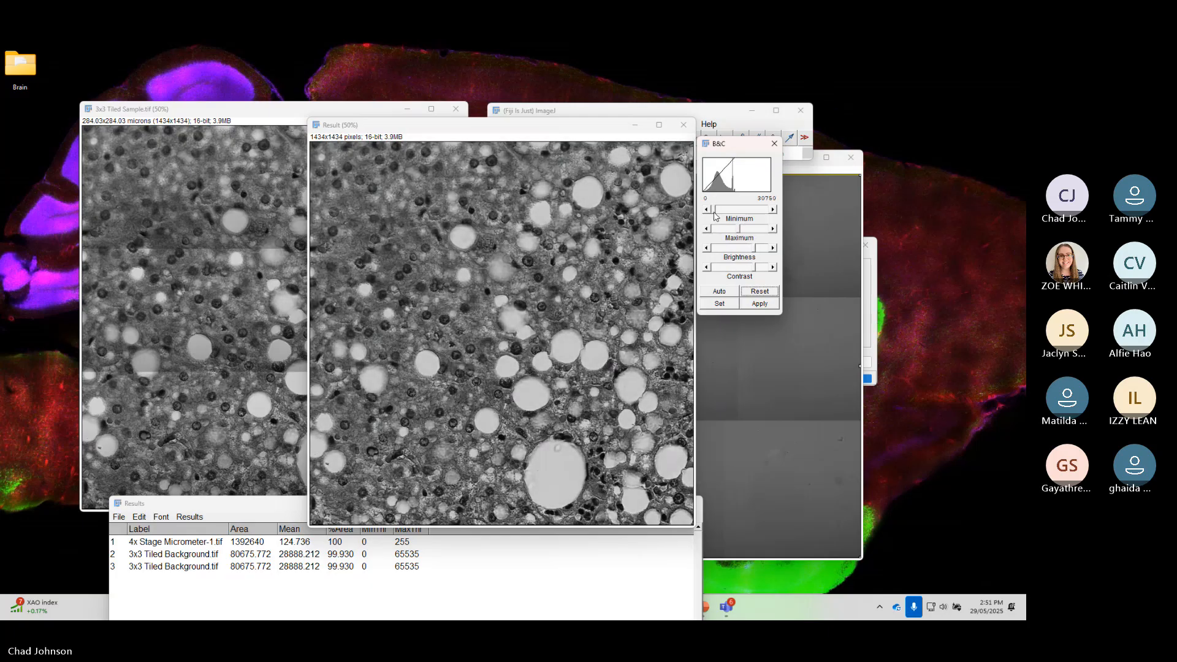
{"action": "left_click_drag", "start_coordinate": [546, 129], "coordinate": [619, 119]}
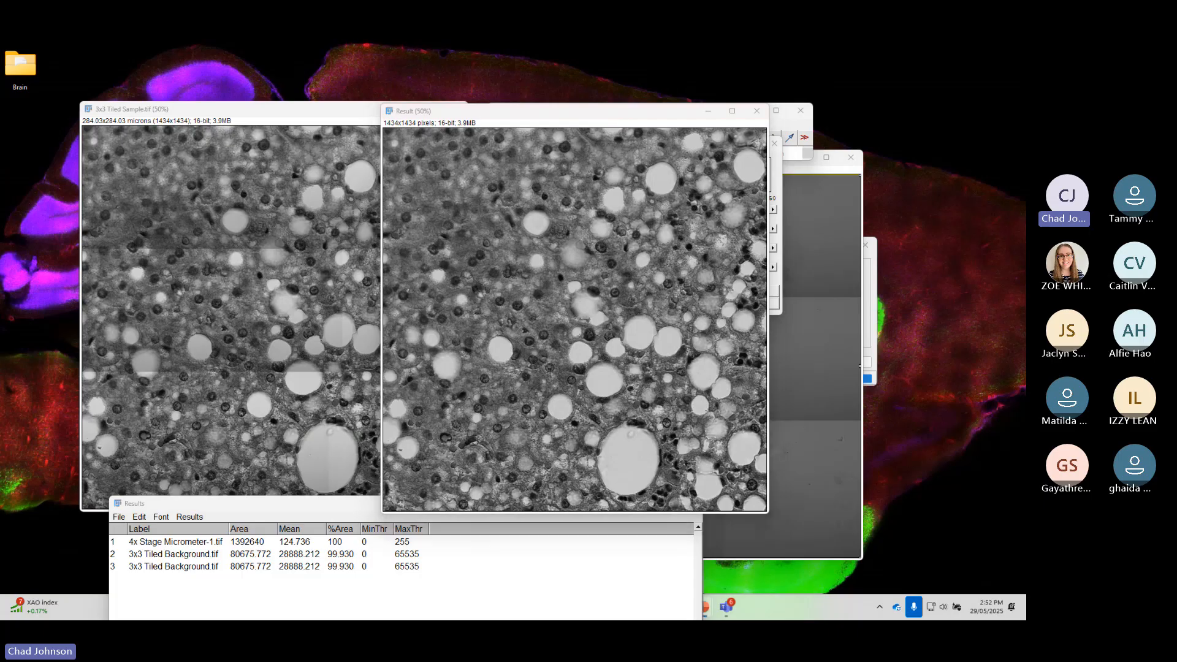
- Switch to the PowerPoint workshop presentation and maximize it on the slide Part 4: Overtime Discussion
{"action": "left_click_drag", "start_coordinate": [1024, 191], "coordinate": [466, 168]}
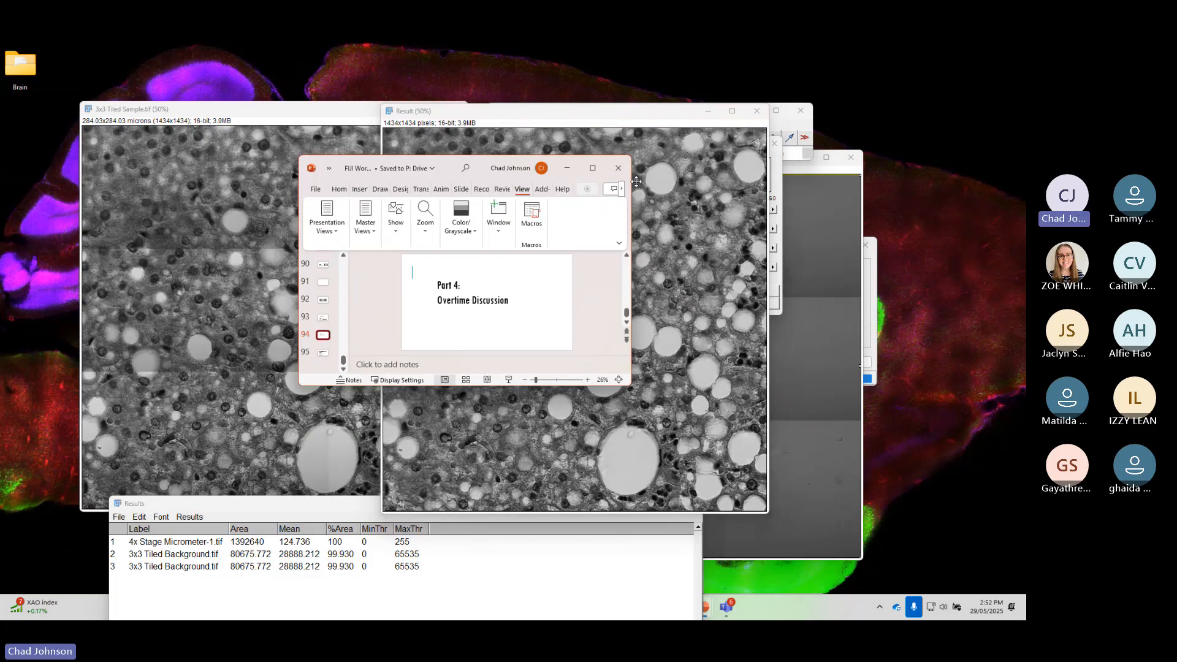
{"action": "left_click", "coordinate": [593, 168]}
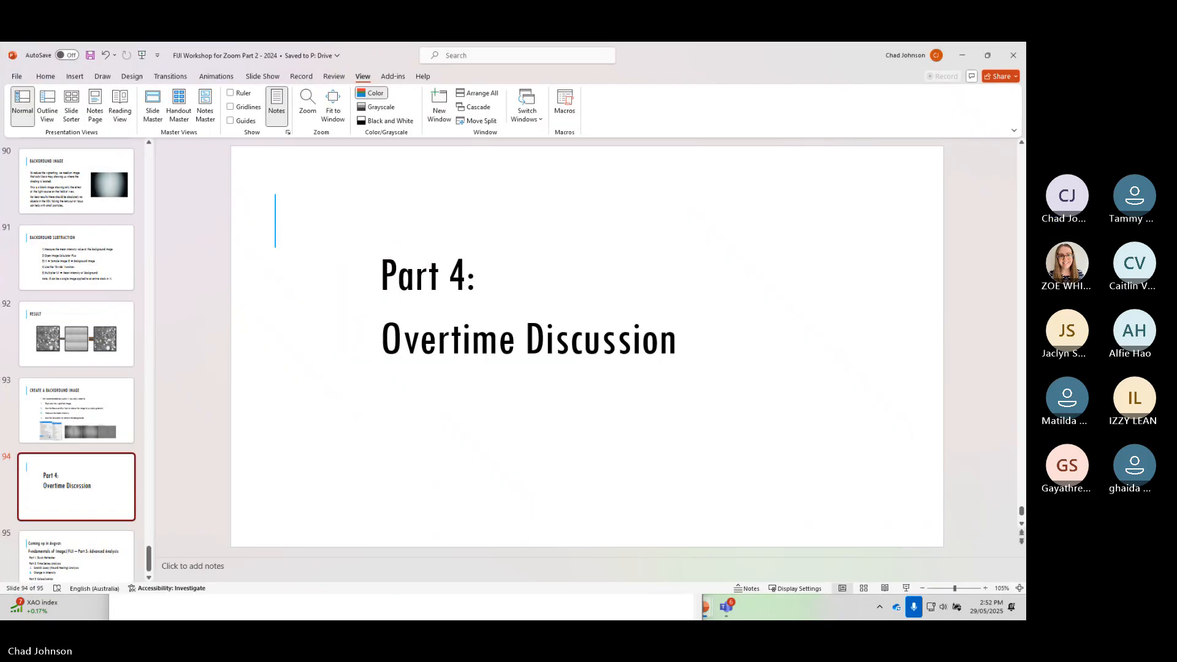